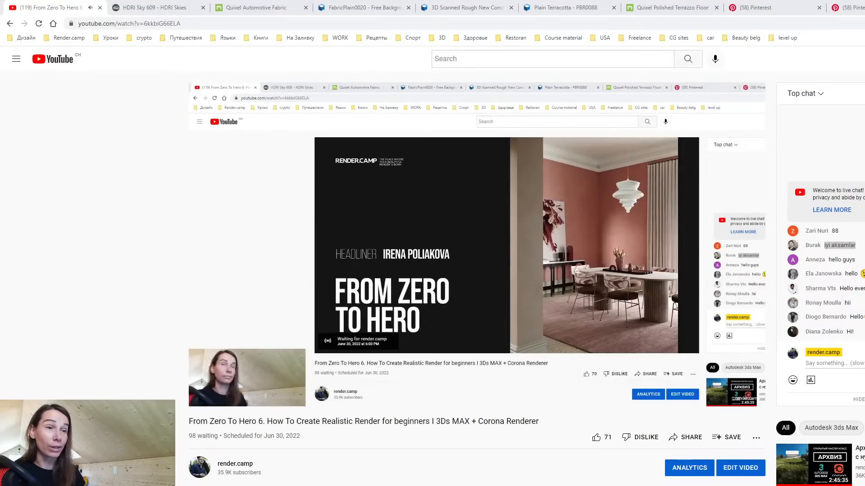
View the reference dining room render 201_08 copy_04 copy.jpg and switch to the scene in 3ds Max.
key("alt+Tab")
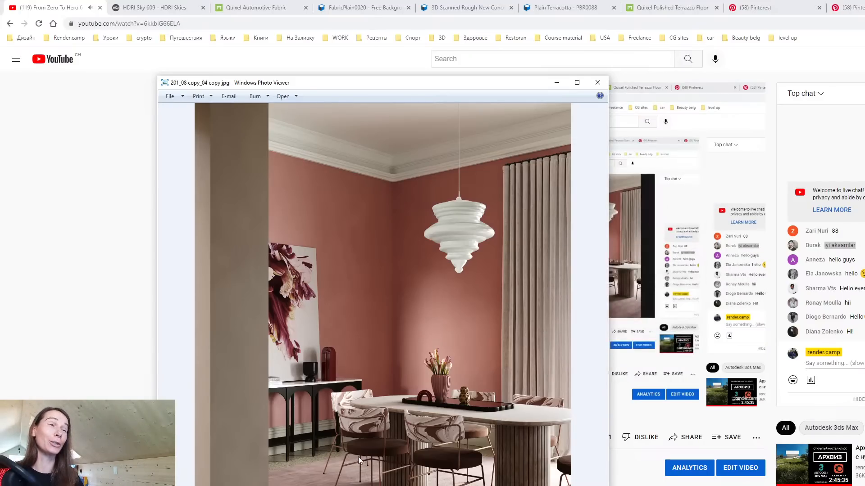
left_click(598, 82)
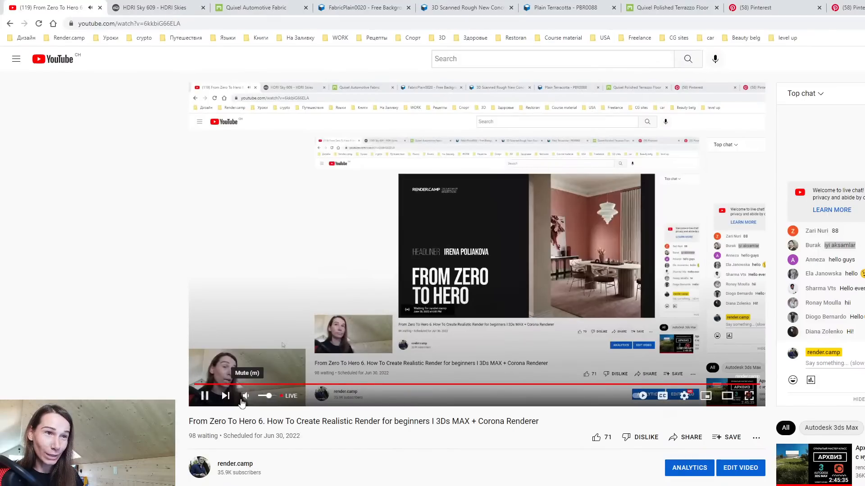
left_click(332, 485)
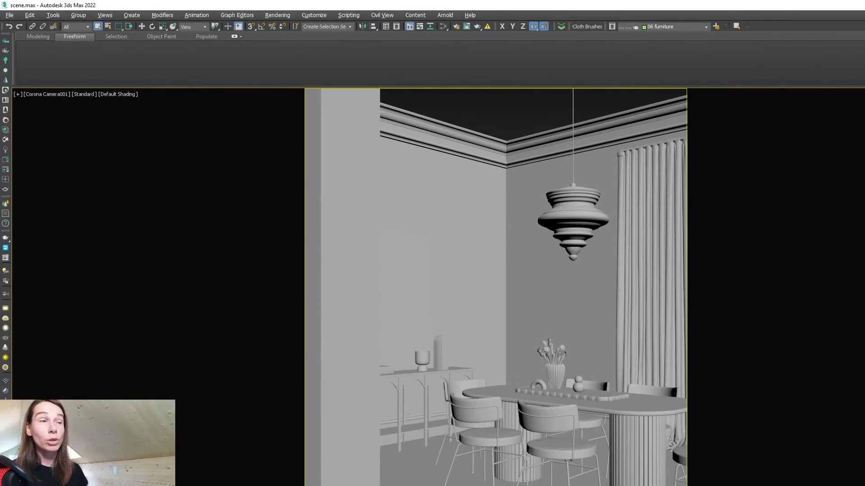
key("alt+Tab")
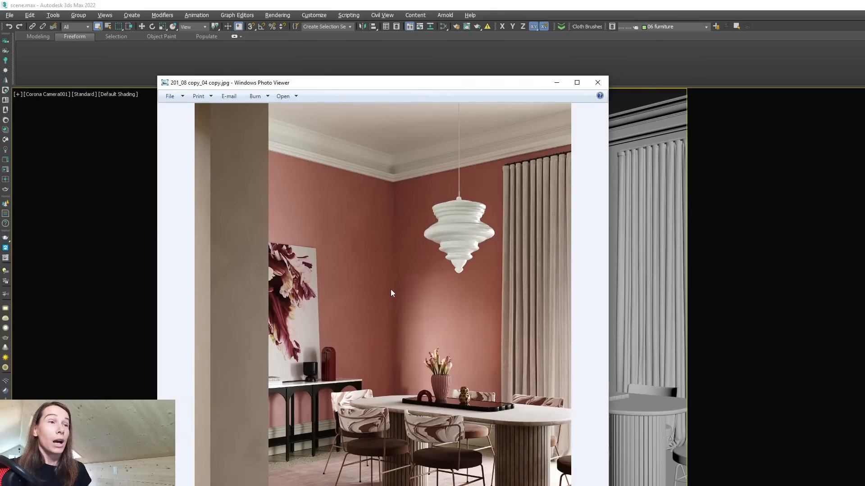
left_click_drag(399, 84, 393, 70)
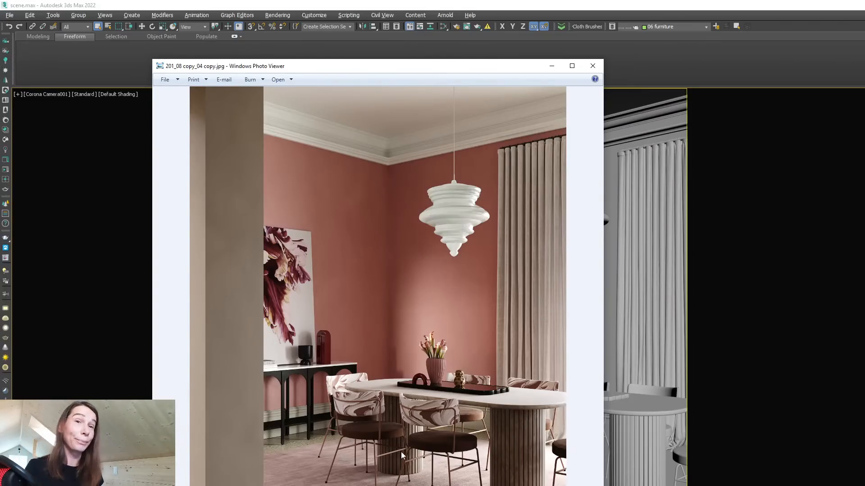
left_click(550, 66)
Set the scene environment in the Corona render setup to a single map and assign a CoronaBitmap to it.
left_click(278, 16)
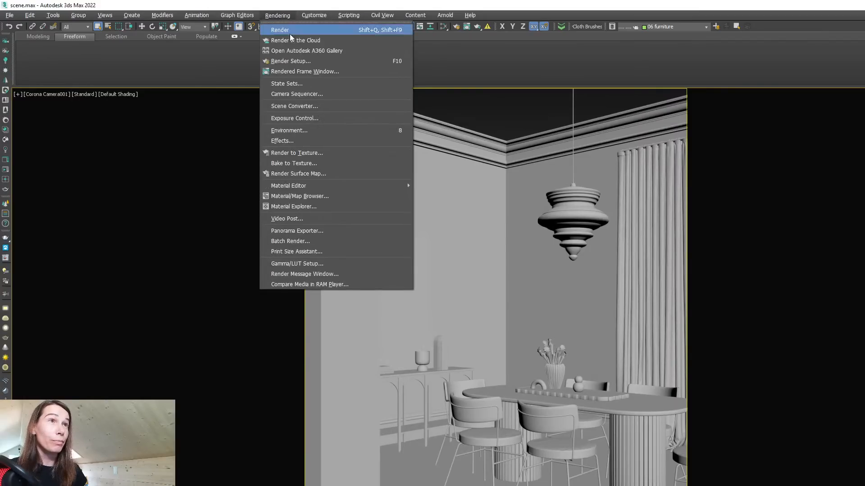
left_click(293, 60)
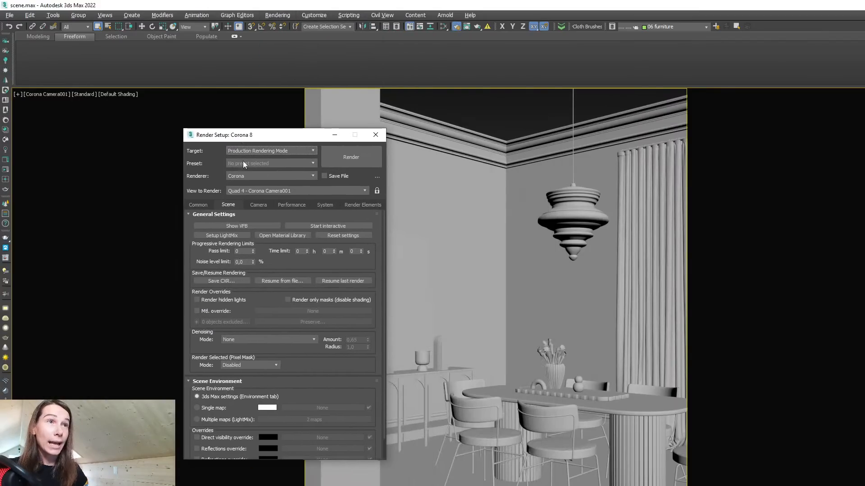
scroll(284, 360, "down", 2)
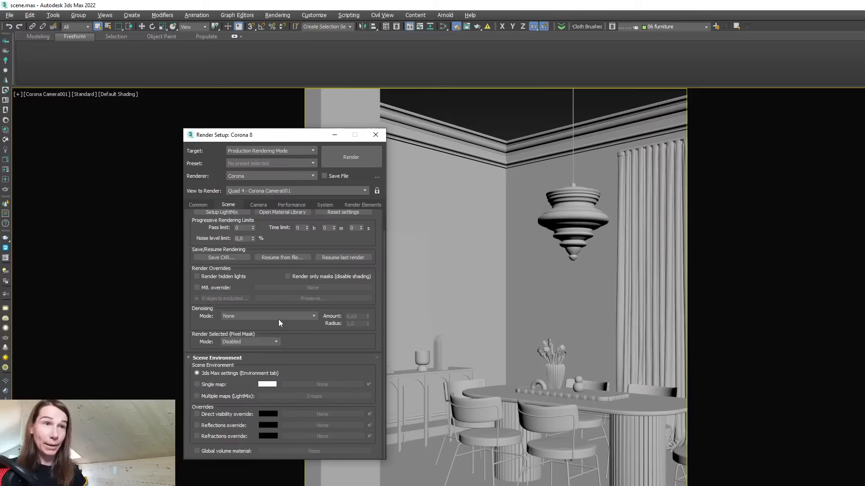
left_click(207, 386)
left_click(334, 386)
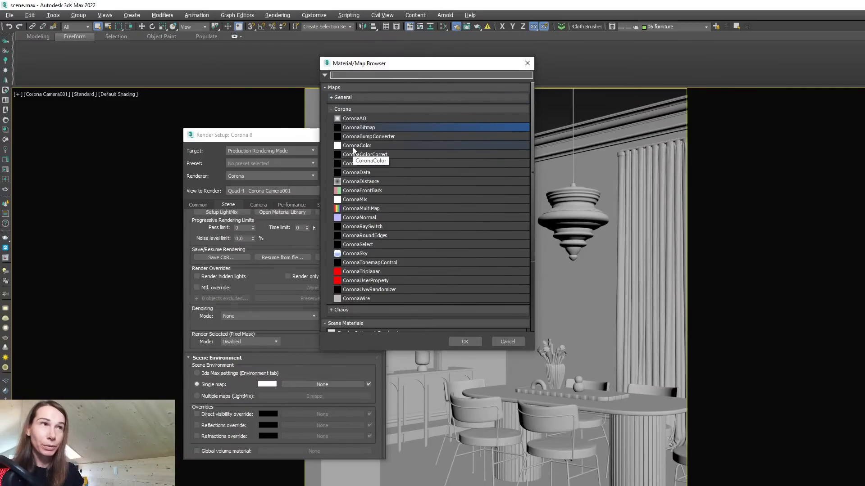
left_click(468, 343)
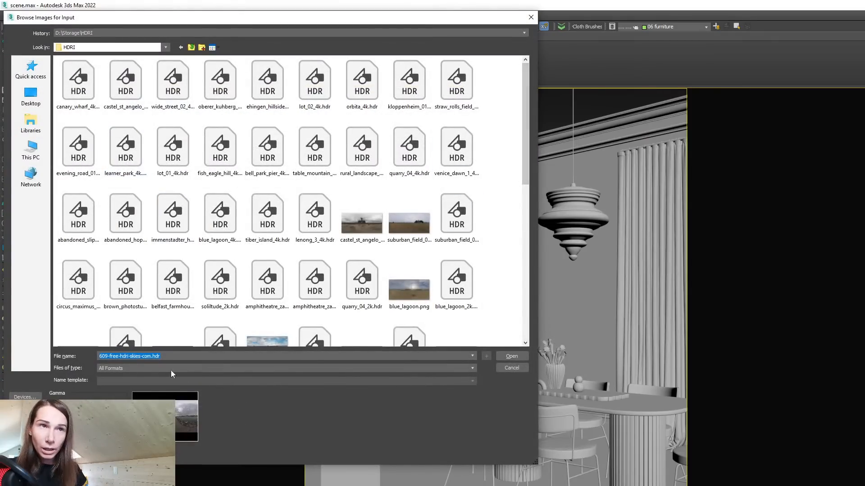
Load 609-free-hdri-skies-com.hdr from the HDRI folder as the environment bitmap, accepting the default HDRI load settings.
left_click(114, 356)
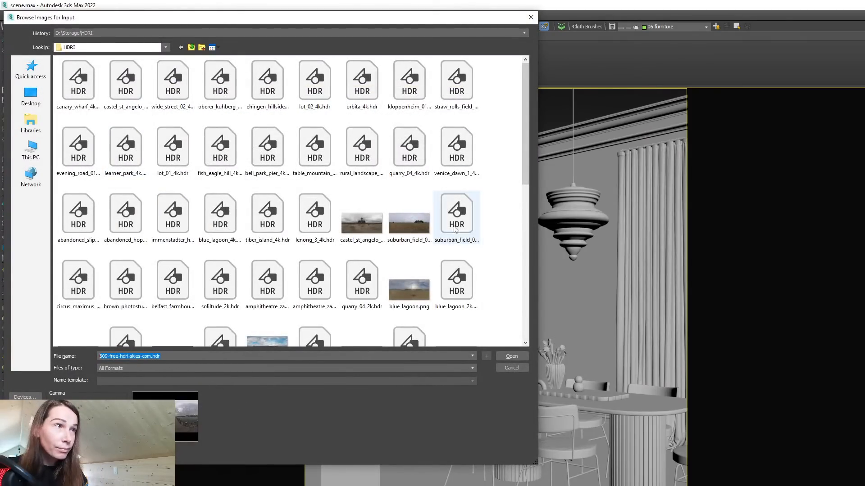
left_click_drag(525, 140, 523, 290)
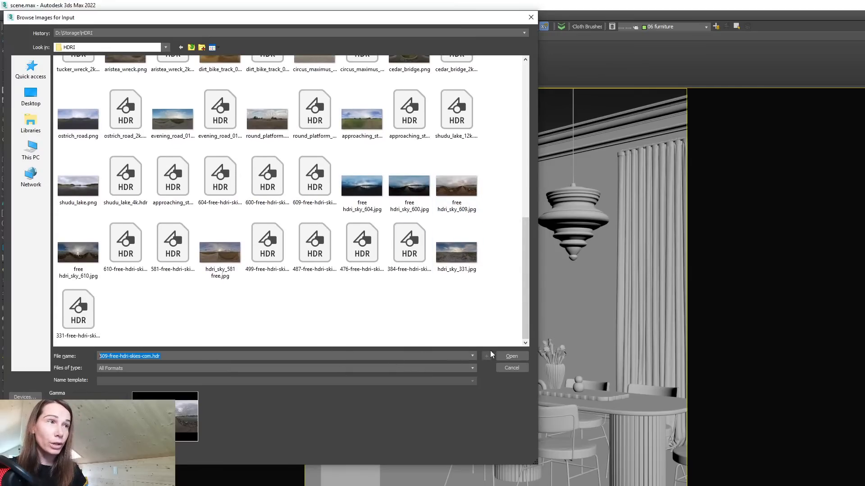
left_click(510, 357)
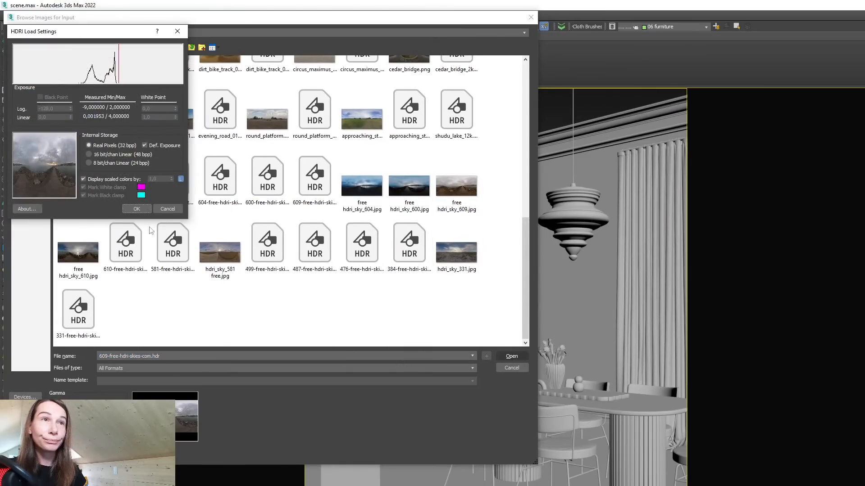
left_click(136, 207)
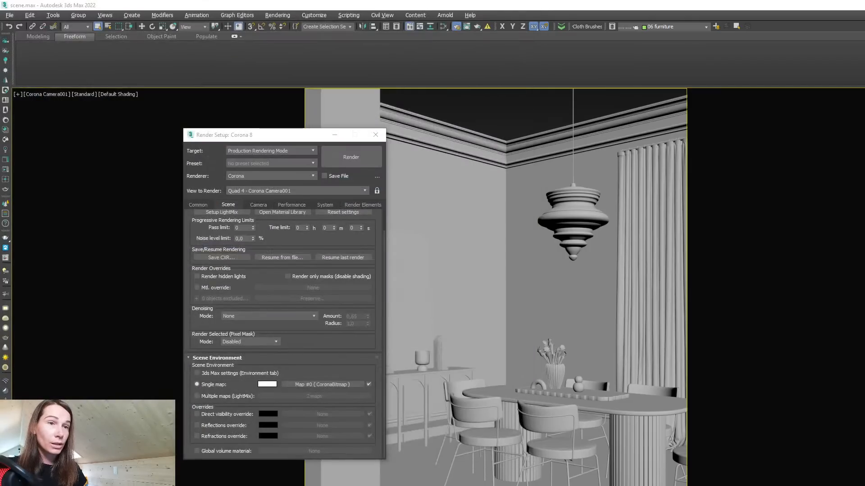
Switch to the browser to view the HDRI Sky 609 panorama on the HDRI-Skies page and return to 3ds Max.
key("alt+Tab")
left_click(182, 7)
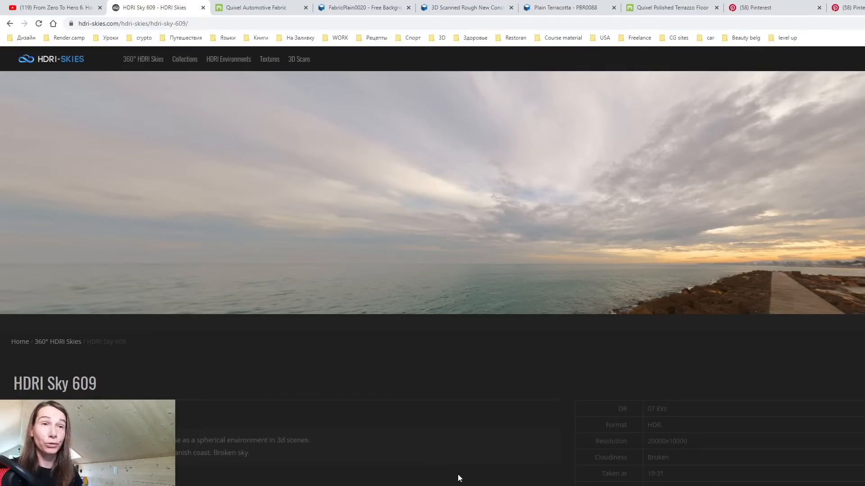
left_click_drag(604, 251, 628, 247)
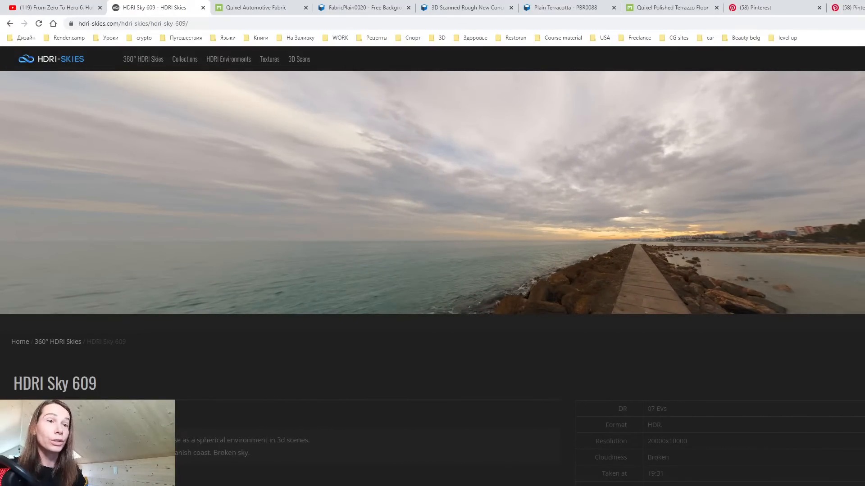
key("alt+Tab")
Bring the environment CoronaBitmap from Render Setup into the Slate Material Editor, enlarge its node preview and minimize the editor.
left_click_drag(289, 136, 206, 133)
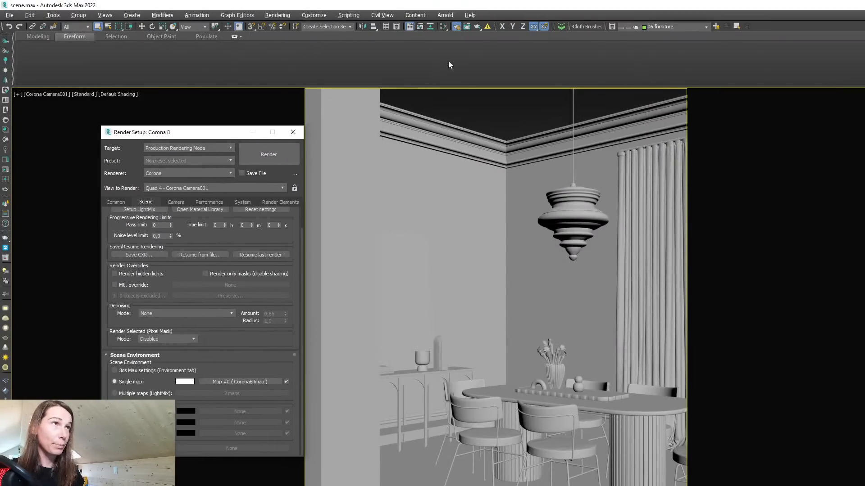
left_click(442, 27)
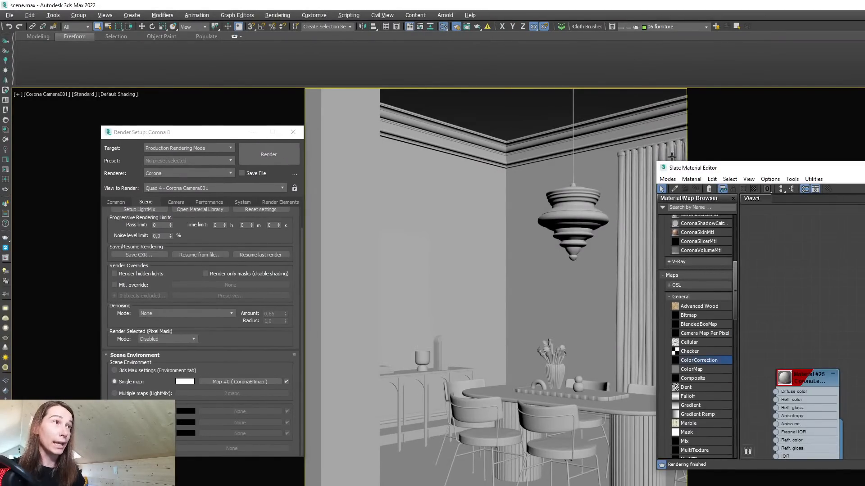
left_click_drag(680, 167, 440, 141)
left_click_drag(239, 381, 550, 297)
left_click(602, 317)
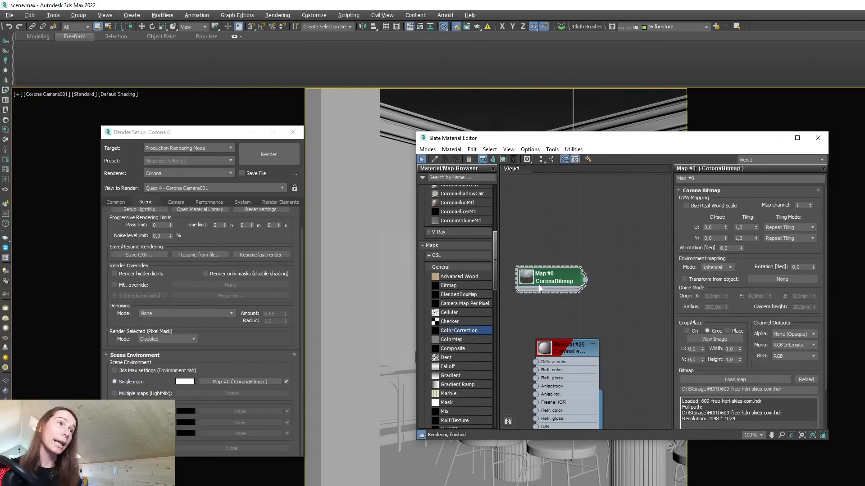
double_click(526, 277)
left_click_drag(527, 288, 545, 262)
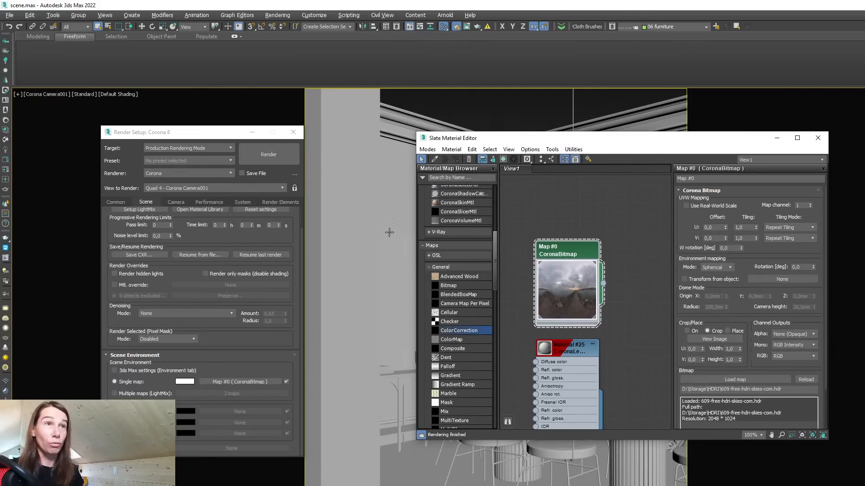
left_click(777, 139)
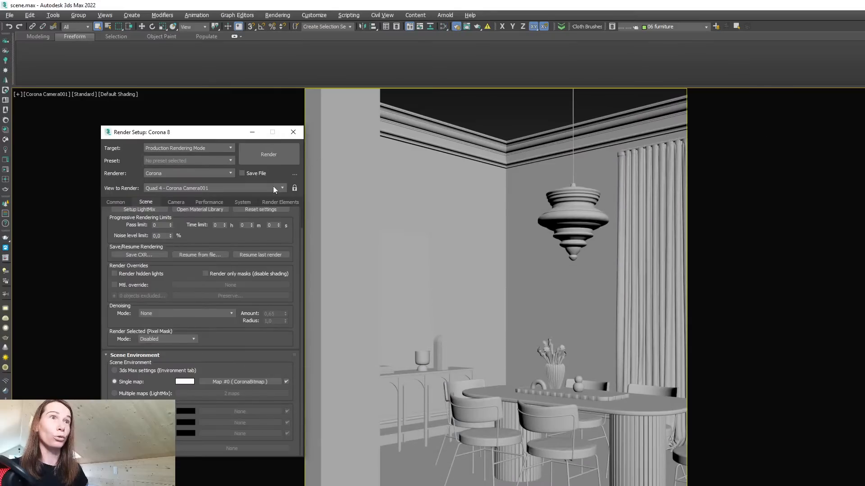
Start interactive rendering of the camera view, enlarge the Corona frame buffer to 803×1036 px and place it beside Render Setup.
scroll(181, 264, "up", 2)
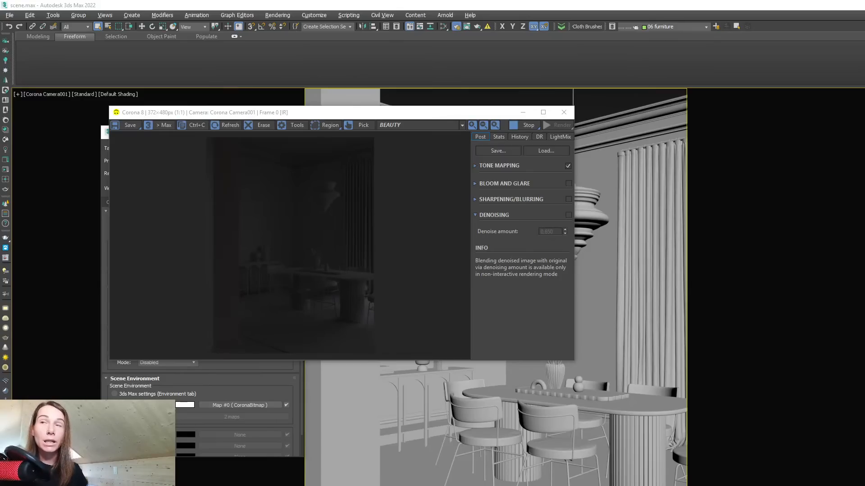
left_click_drag(352, 113, 527, 137)
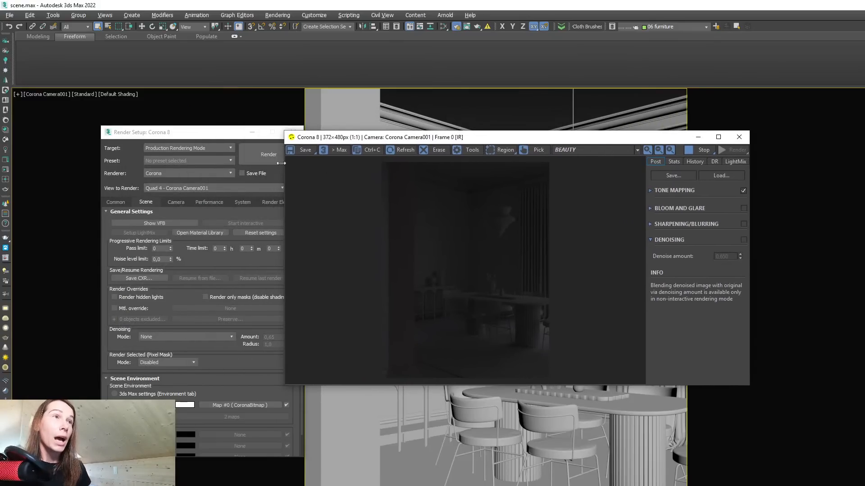
left_click_drag(305, 138, 128, 116)
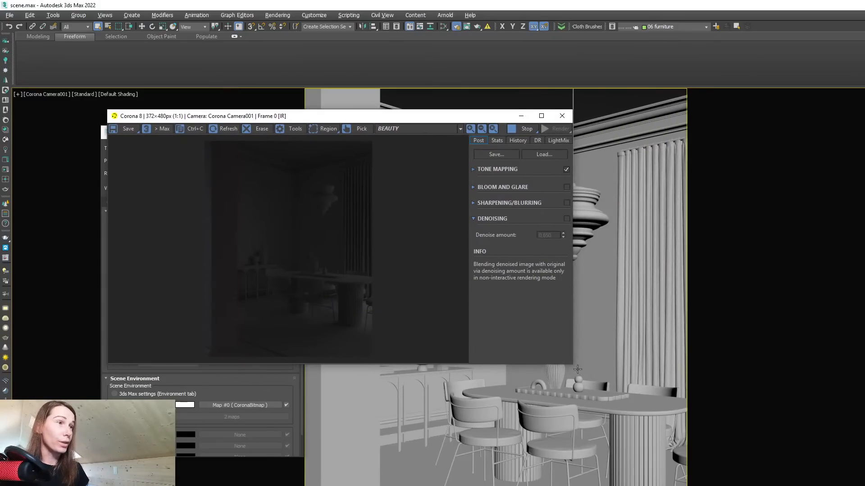
left_click_drag(578, 369, 638, 485)
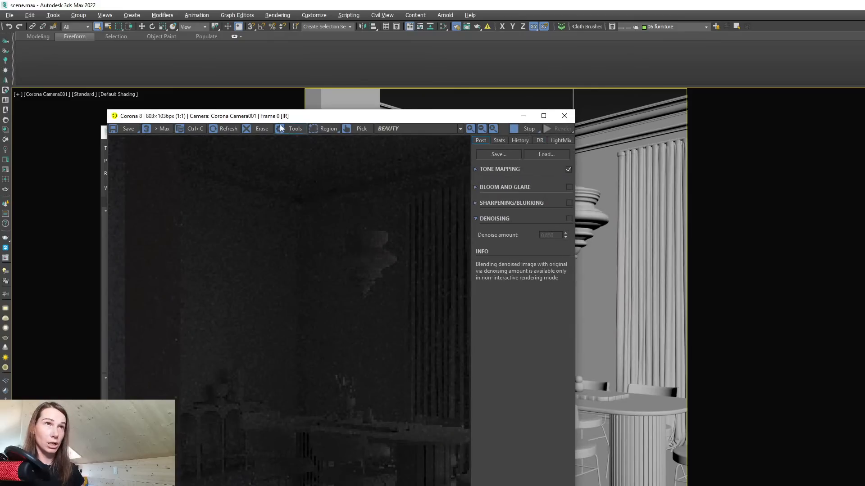
left_click_drag(278, 118, 321, 91)
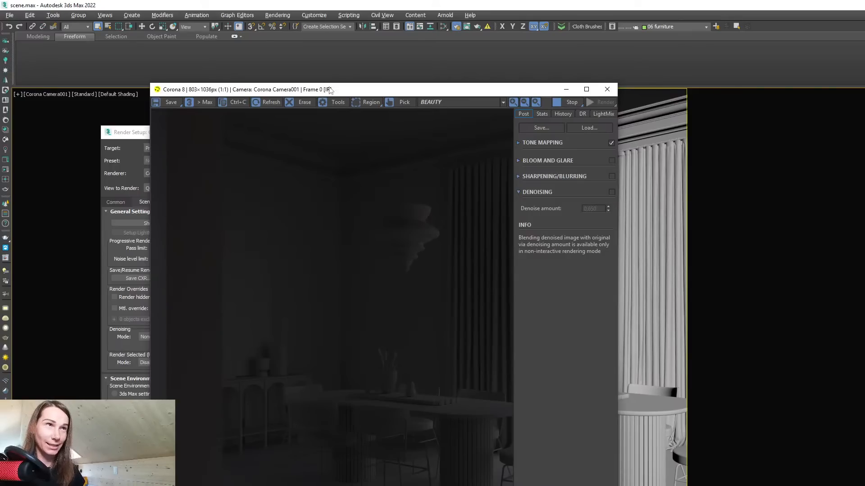
left_click_drag(247, 96, 373, 97)
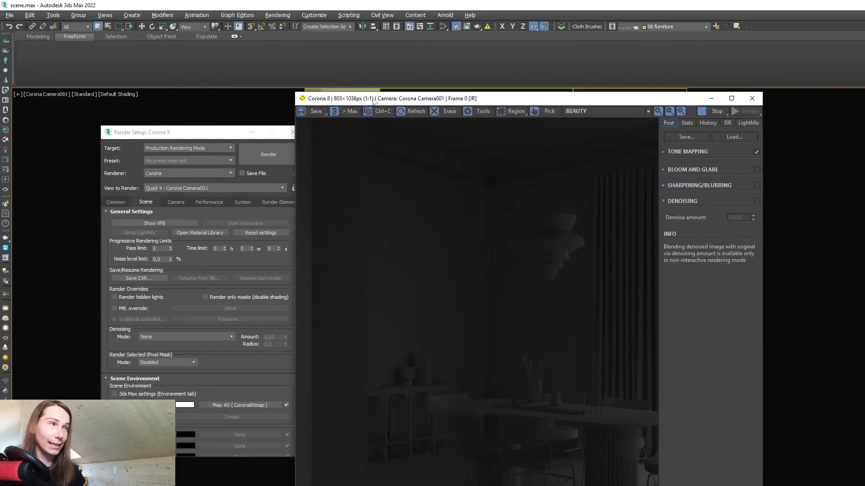
Minimize the frame buffer and show the outside of the room around the ceiling in a maximized Perspective view.
left_click(710, 97)
key("alt+w")
left_click(707, 186)
key("alt+w")
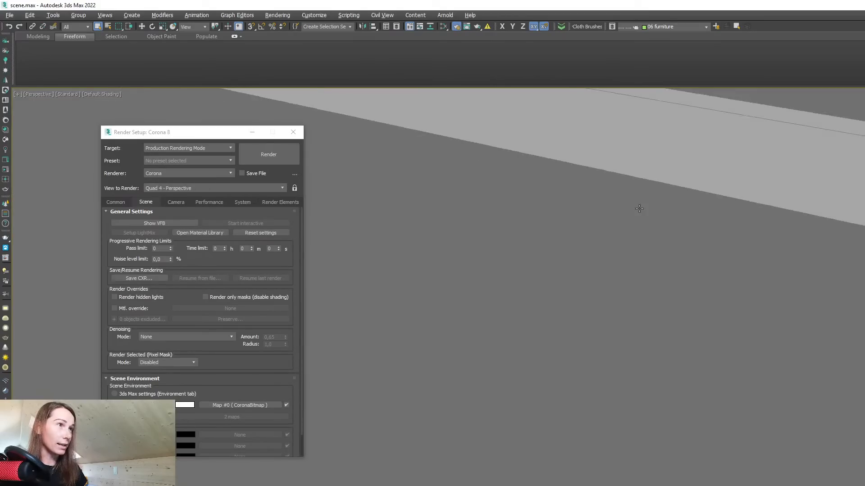
scroll(637, 209, "down", 10)
middle_click_drag(642, 225, 751, 220, "alt")
scroll(659, 233, "up", 10)
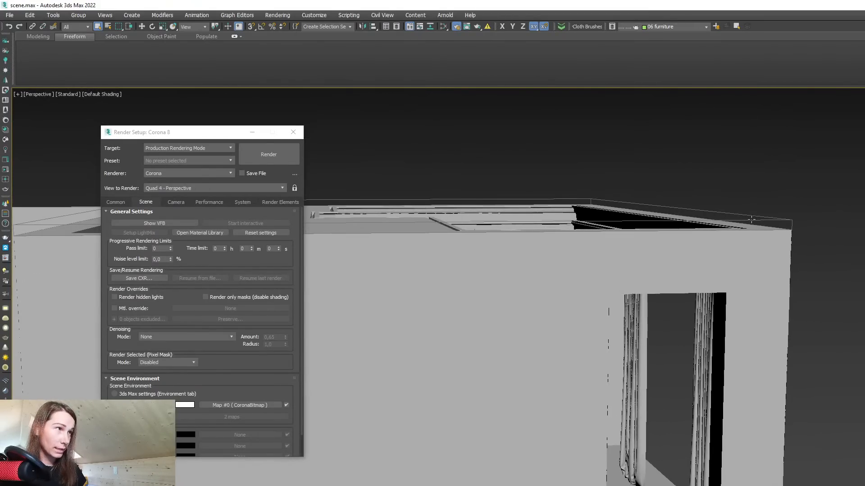
Turn off Display as Box in the ceiling box's object properties and return to the maximized Corona Camera001 view.
left_click(754, 220)
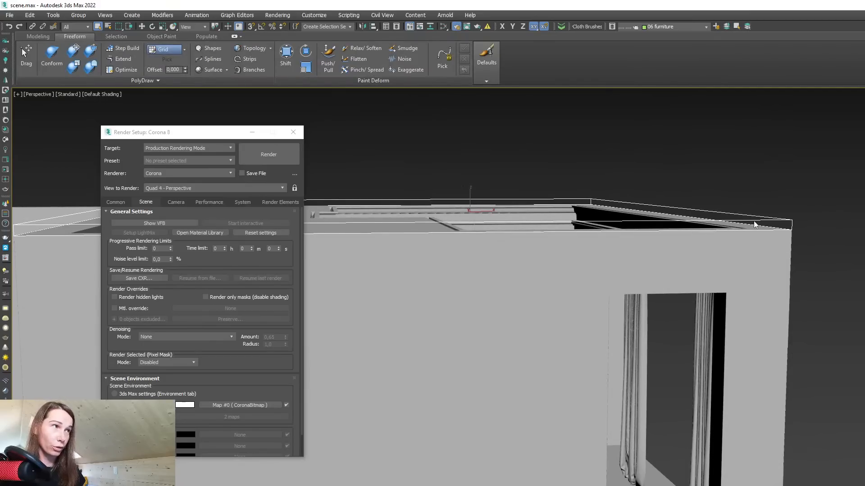
right_click(755, 224)
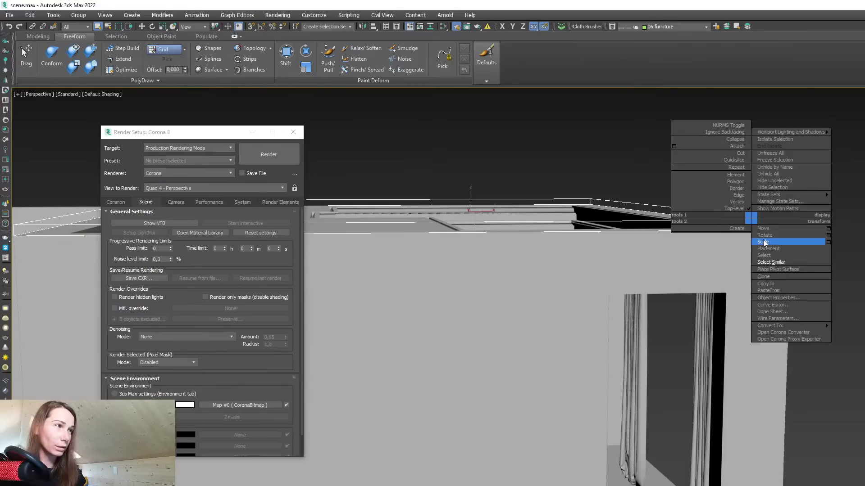
left_click(768, 299)
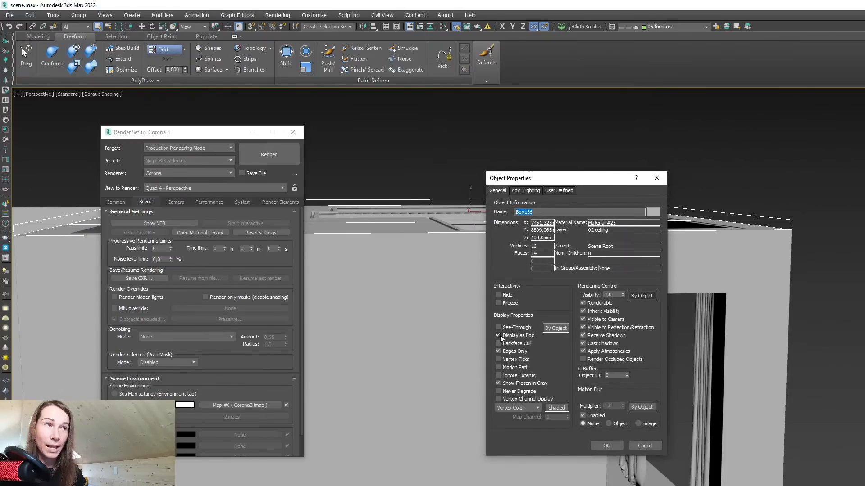
left_click(498, 335)
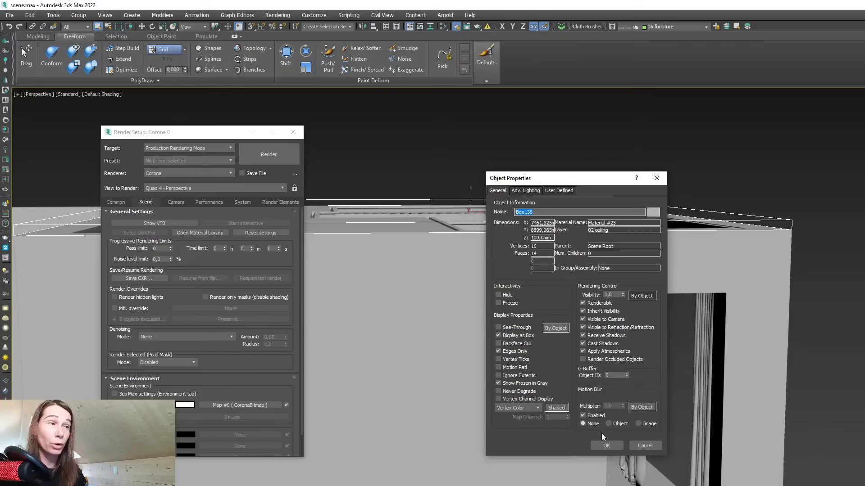
left_click(517, 341)
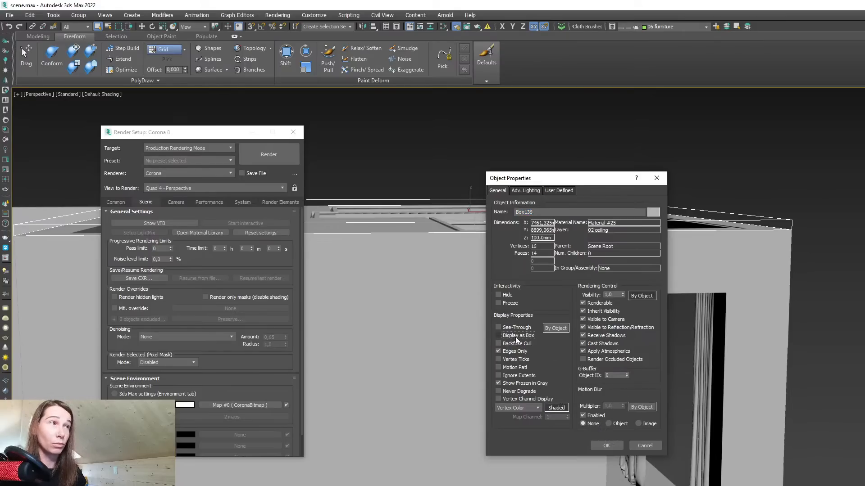
left_click(606, 445)
key("alt+w")
left_click(680, 459)
key("alt+w")
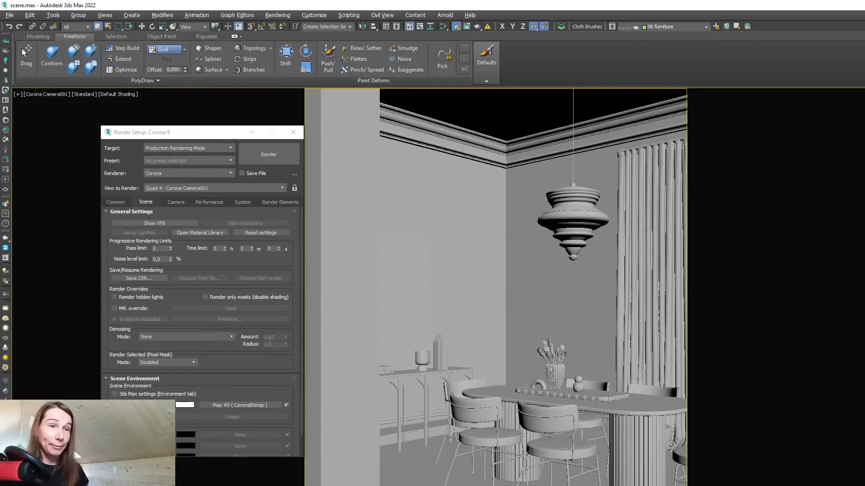
Bring up the Corona interactive render and raise the tone mapping Simple Exposure to 3.038.
key("shift+q")
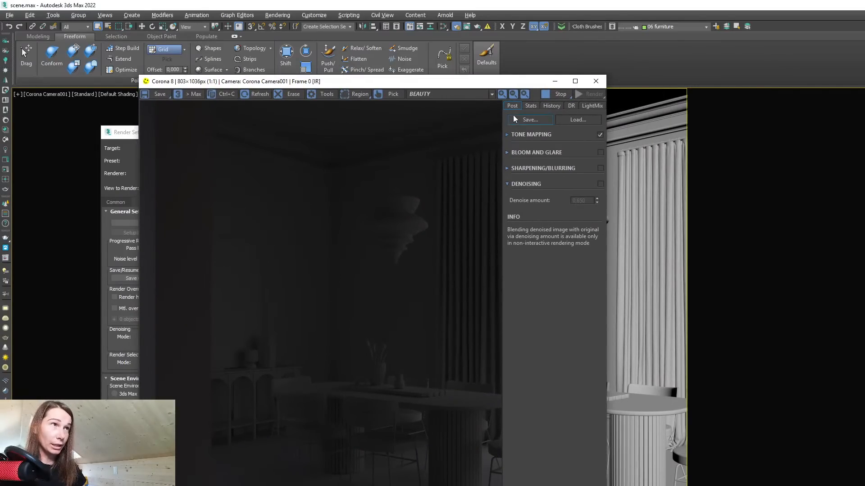
left_click(508, 136)
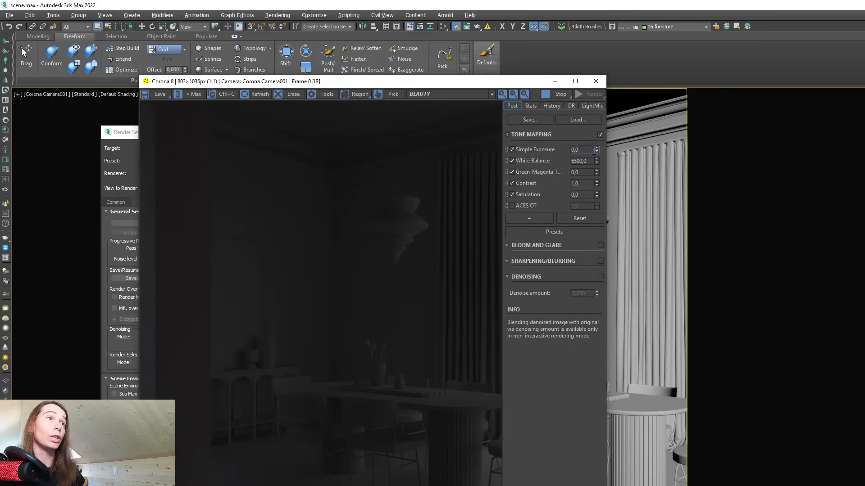
mouse_move(596, 150)
left_mouse_down()
mouse_move(597, 132)
mouse_move(596, 147)
left_mouse_up()
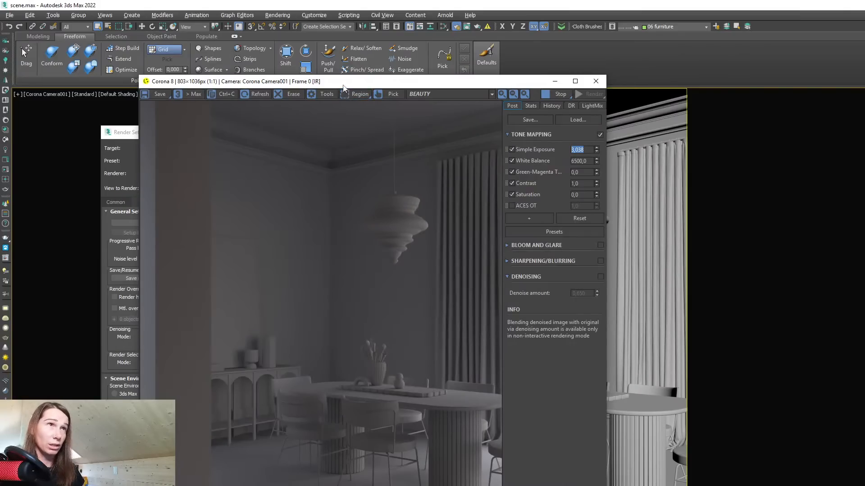
Minimize Render Setup, reposition the frame buffer and compare the render with the reference image 201_08 copy_04 copy.jpg.
left_click_drag(343, 86, 389, 91)
left_click(160, 133)
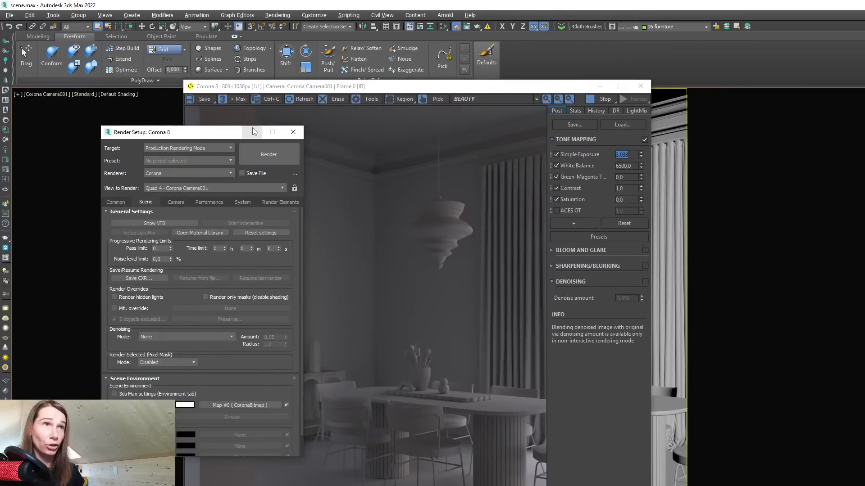
left_click(252, 132)
left_click_drag(265, 87, 184, 85)
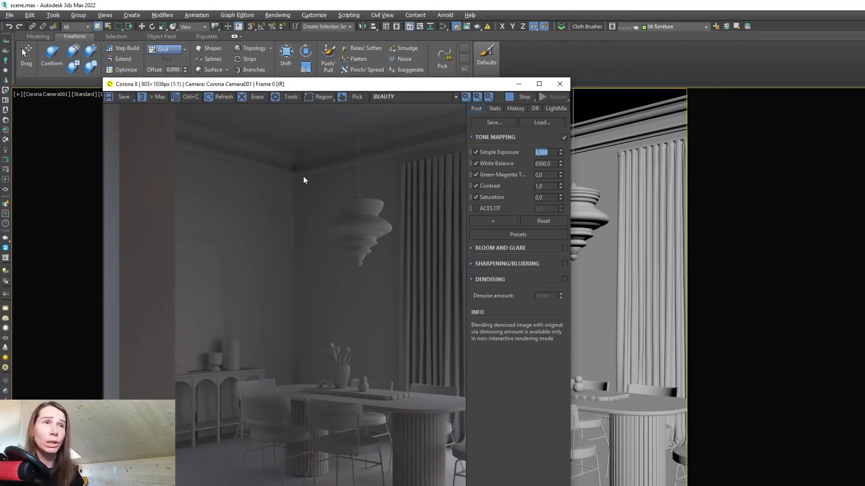
left_click(342, 485)
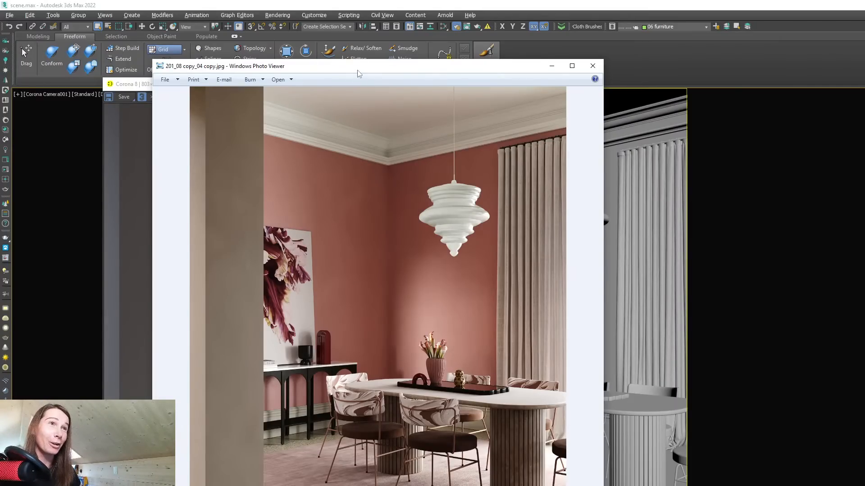
left_click_drag(359, 74, 297, 68)
Open the CoronaLegacyMtl Material #25 in the Slate Material Editor and assign it to all objects in the scene.
left_click(445, 27)
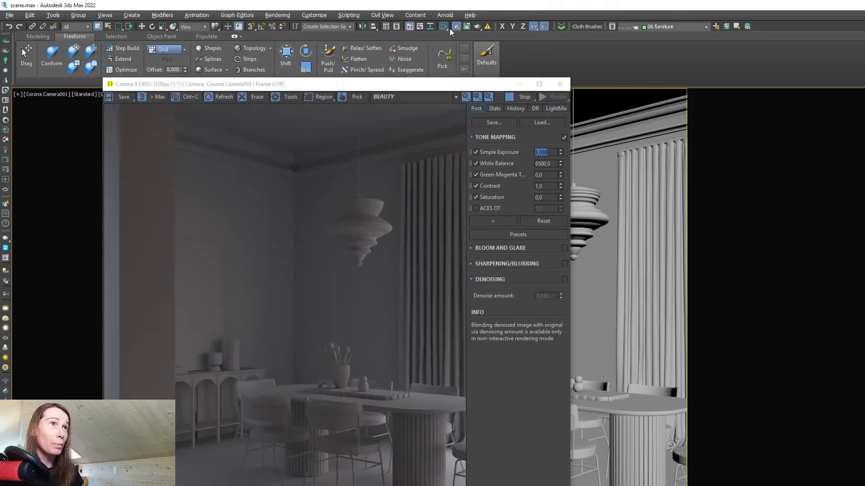
scroll(696, 278, "down", 2)
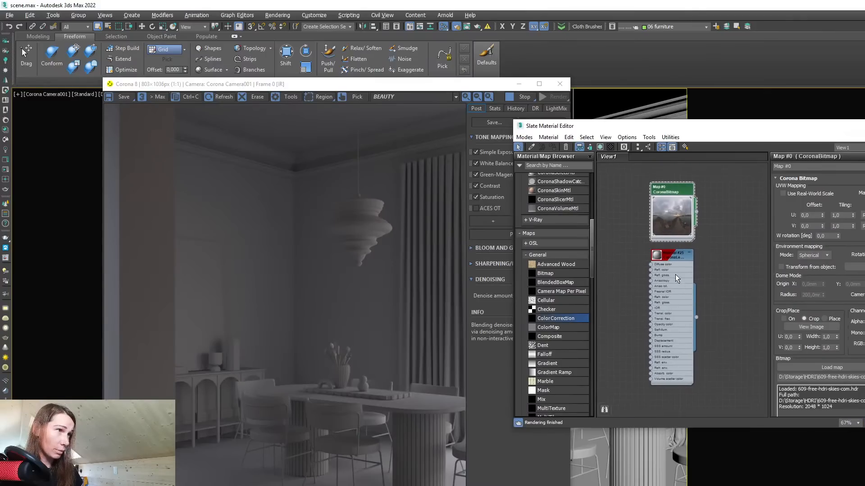
double_click(671, 324)
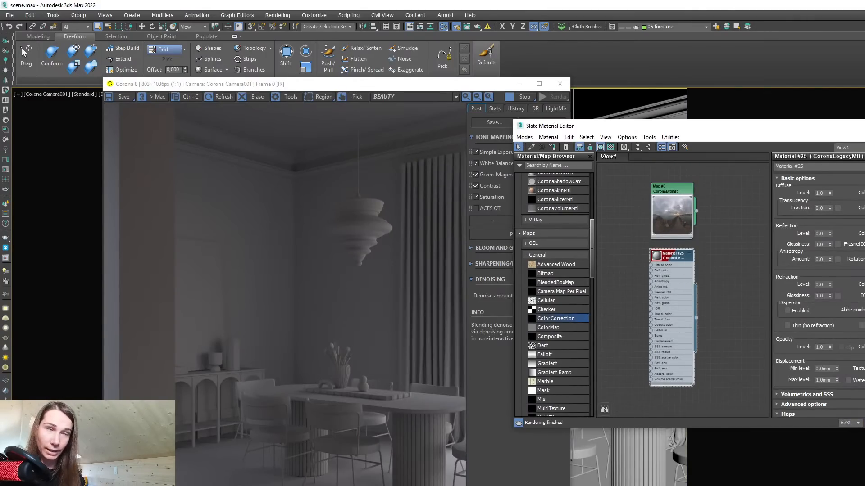
left_click(582, 470)
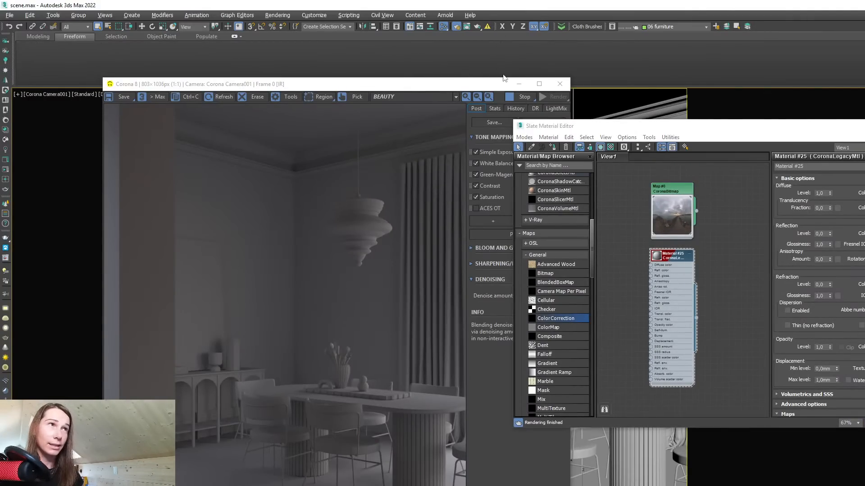
left_click(518, 83)
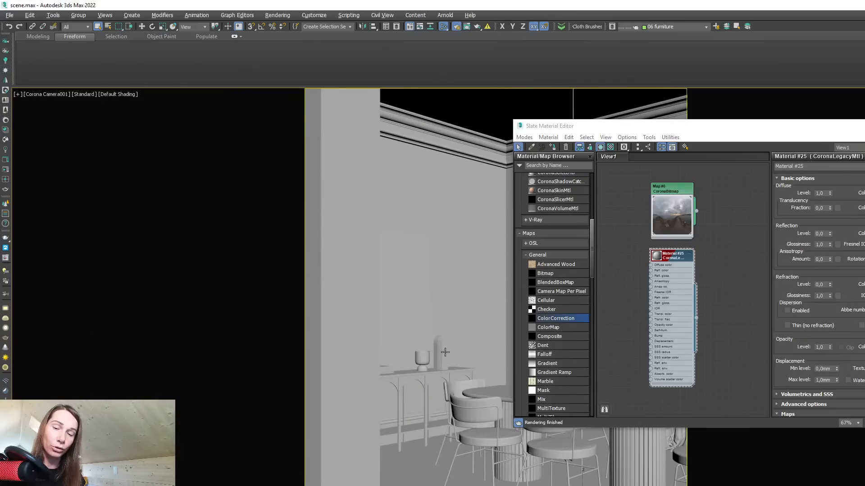
key("ctrl+a")
left_click(664, 263)
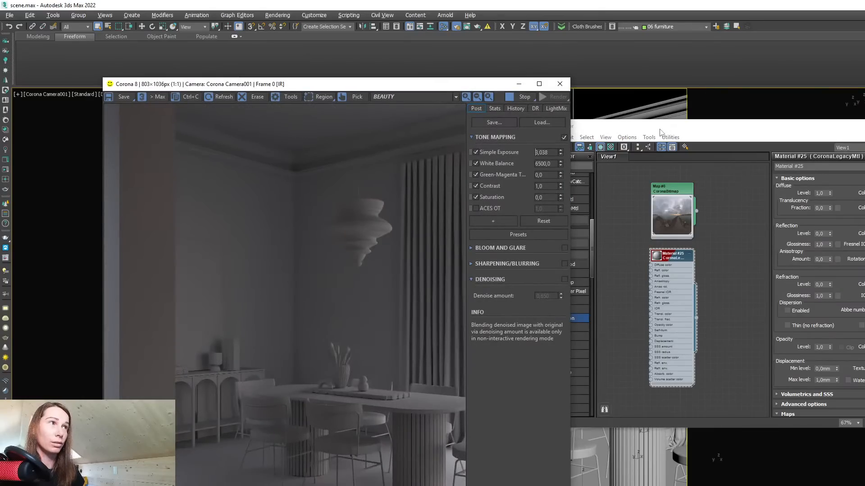
Darken the diffuse color of Material #25 to a grey with a value of 75.
left_click_drag(660, 132, 634, 138)
left_click(856, 198)
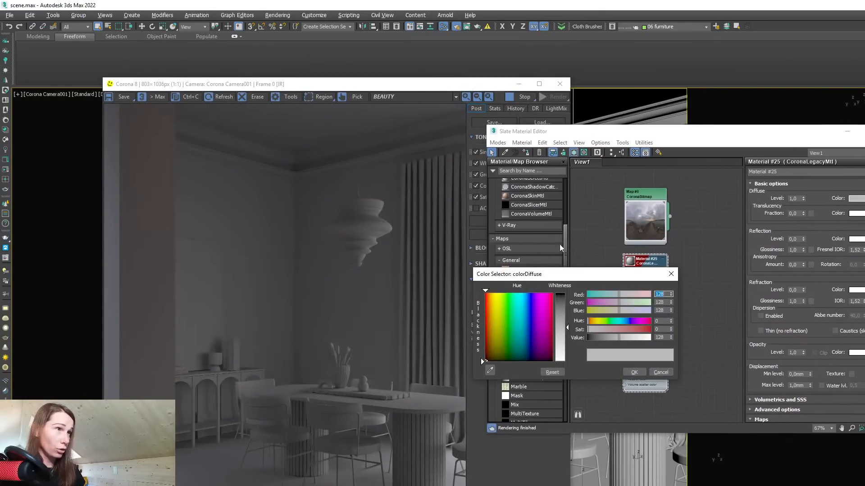
mouse_move(611, 339)
left_mouse_down()
mouse_move(613, 350)
mouse_move(607, 338)
left_mouse_up()
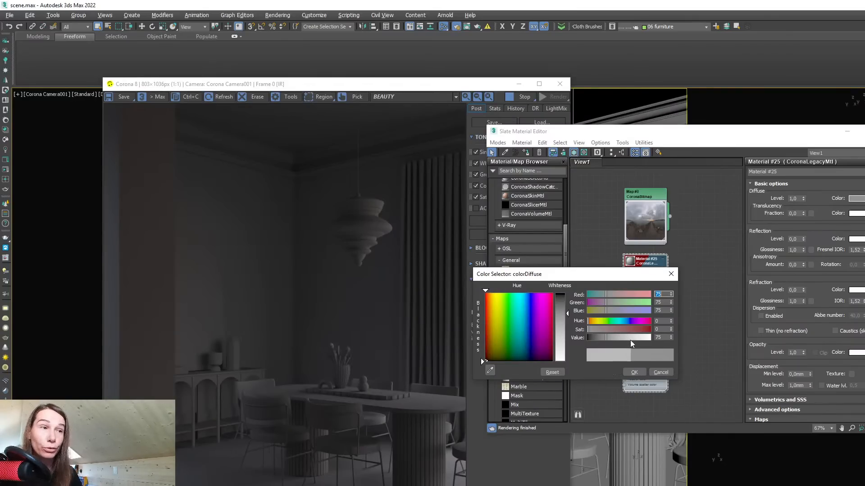
left_click(633, 373)
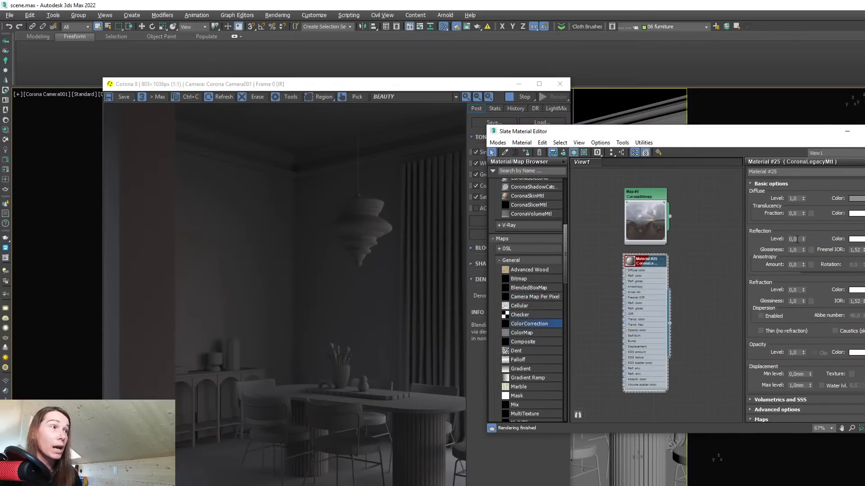
Set Material #25's reflection level to 1, glossiness to 0.6 and reflection color to a grey with a value of 130.
type("1")
key("Return")
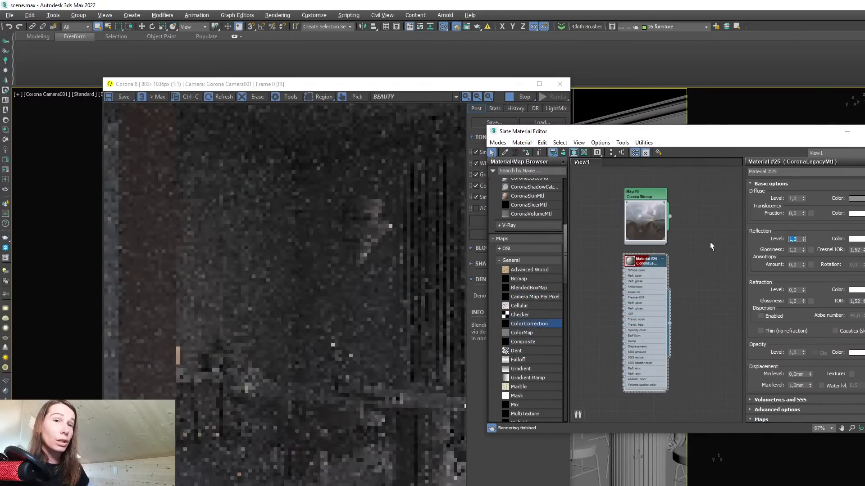
double_click(793, 250)
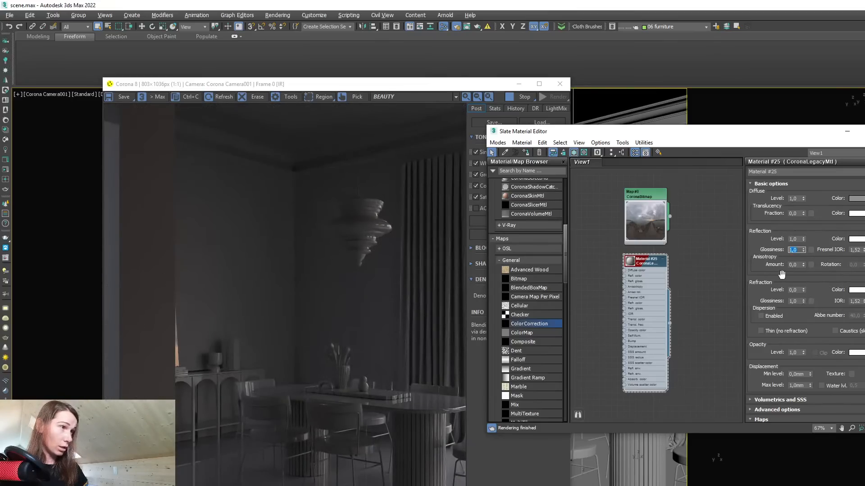
type("0")
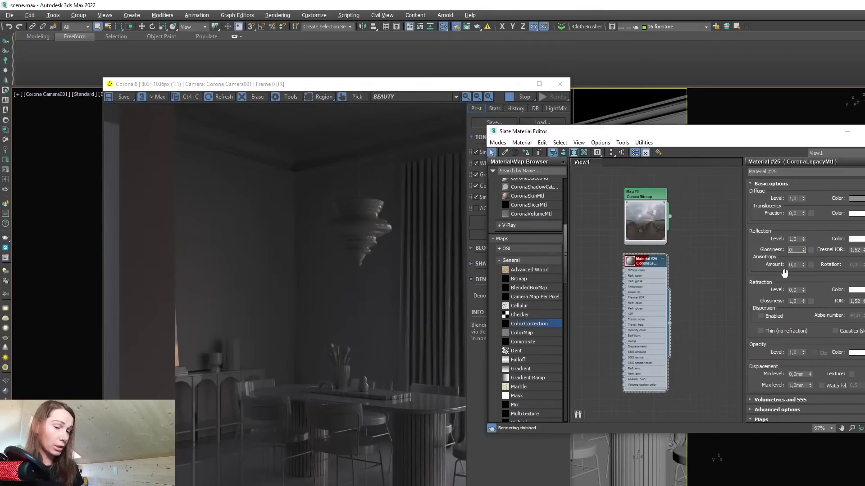
type(",6")
key("Return")
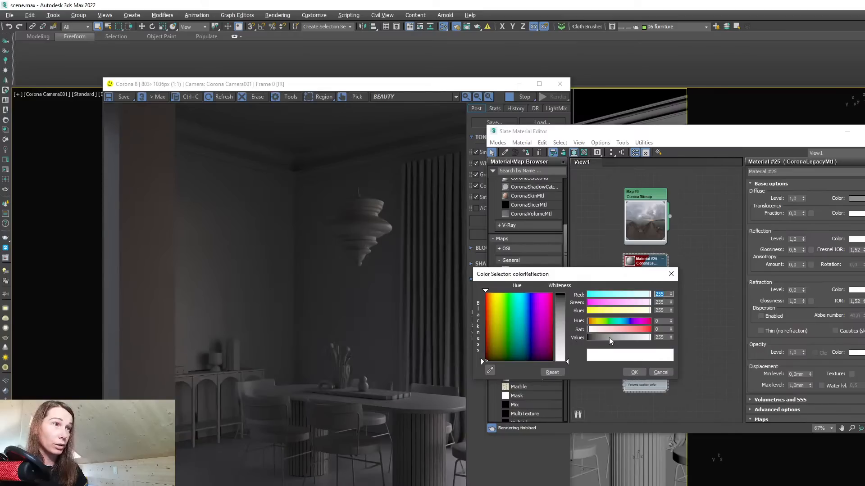
left_click(619, 338)
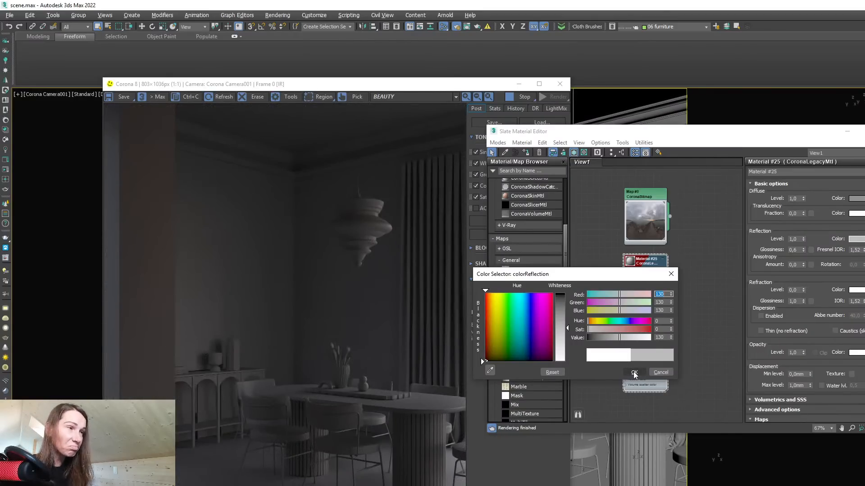
left_click(634, 374)
Raise the frame buffer's Simple Exposure to 4.501 and compare the brighter render with the reference image.
left_click_drag(400, 85, 385, 83)
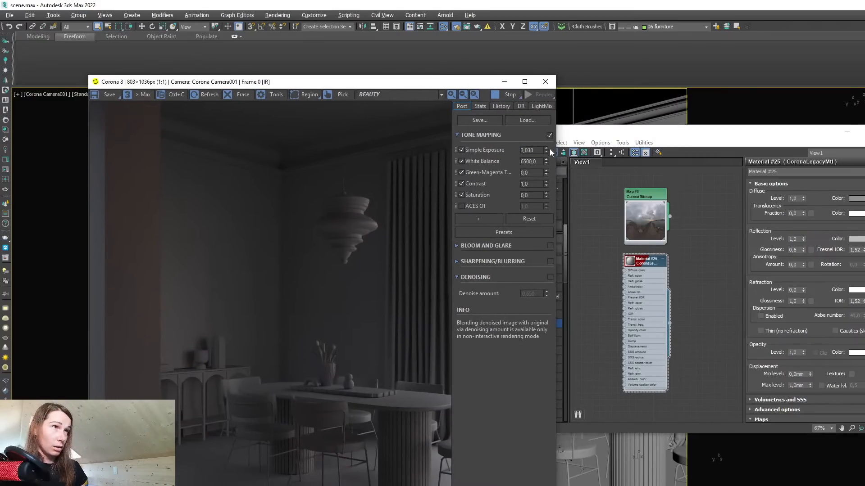
left_click_drag(546, 149, 547, 106)
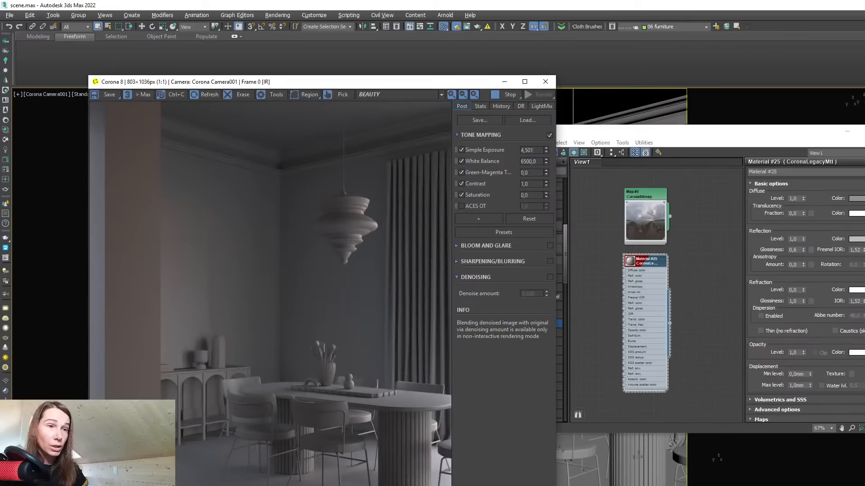
left_click(386, 485)
left_click_drag(356, 65, 658, 74)
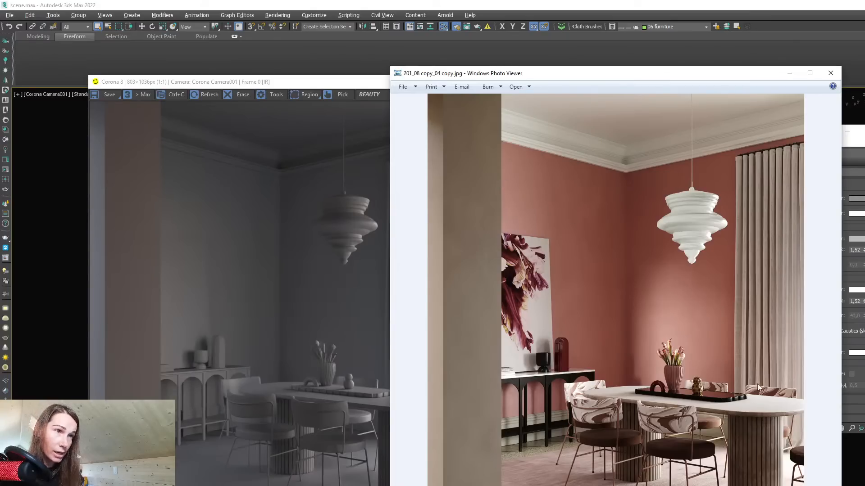
left_click(789, 72)
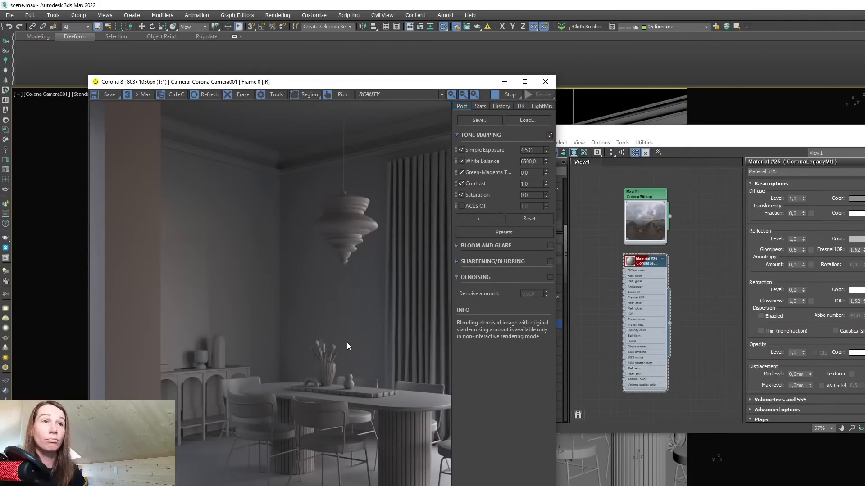
Open the environment CoronaBitmap's parameters and set its environment rotation to 100 degrees.
left_click_drag(609, 133, 614, 133)
middle_click_drag(626, 215, 619, 233)
double_click(640, 212)
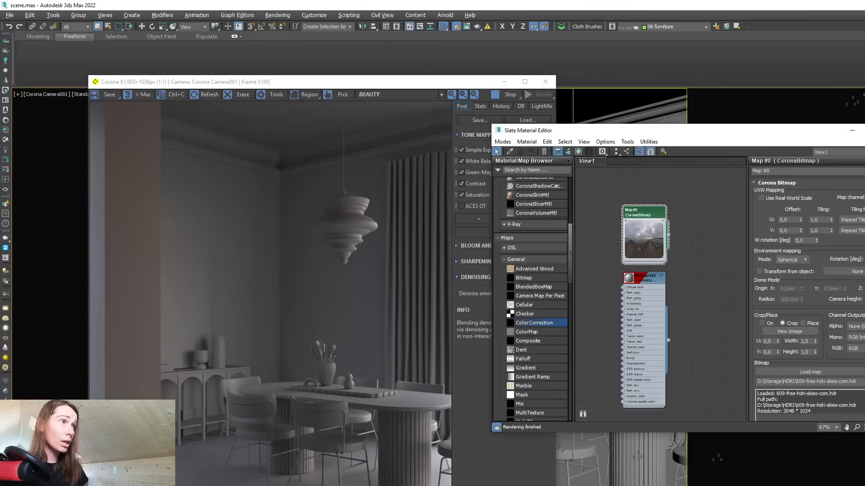
left_click_drag(801, 220, 801, 200)
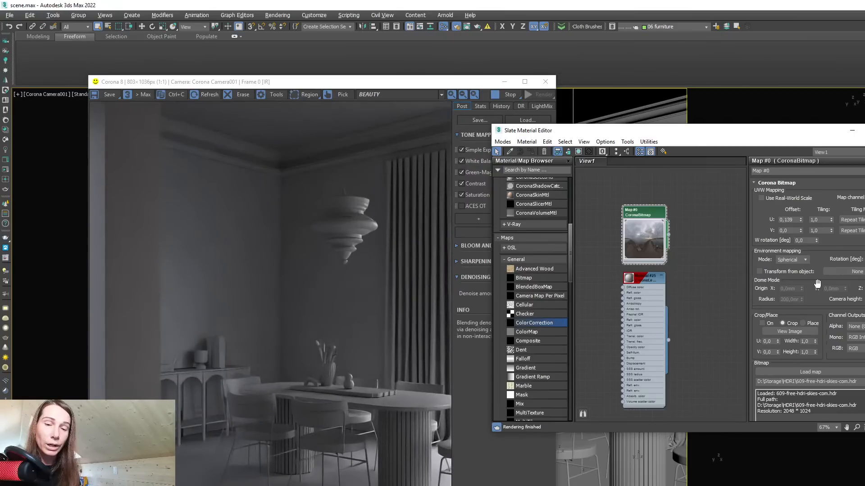
type("100")
key("Return")
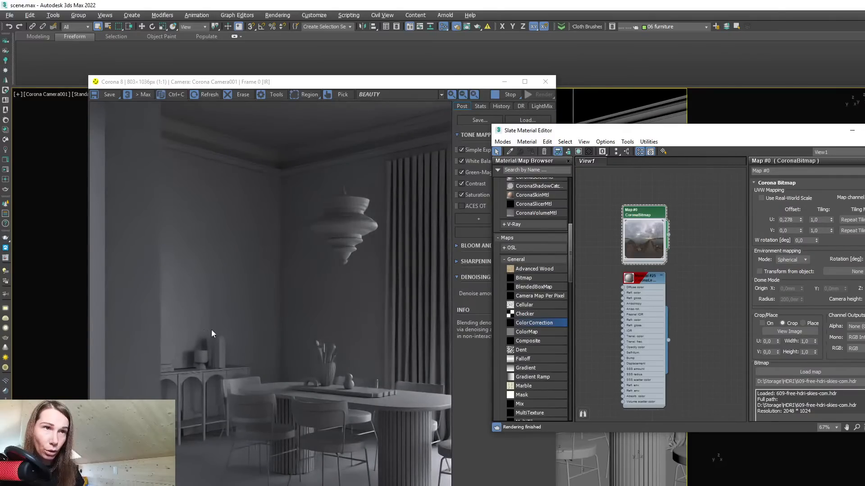
Turn off fast preview denoise during render in the Render Setup performance settings and close Render Setup.
key("F10")
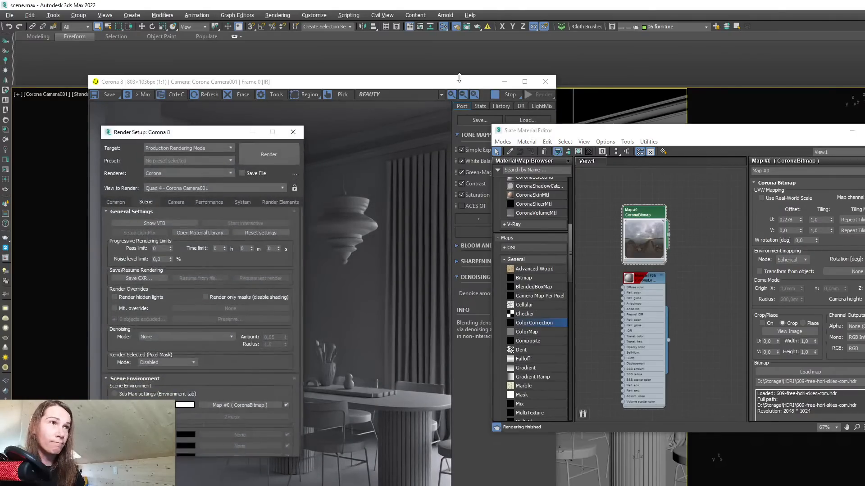
left_click_drag(157, 130, 606, 122)
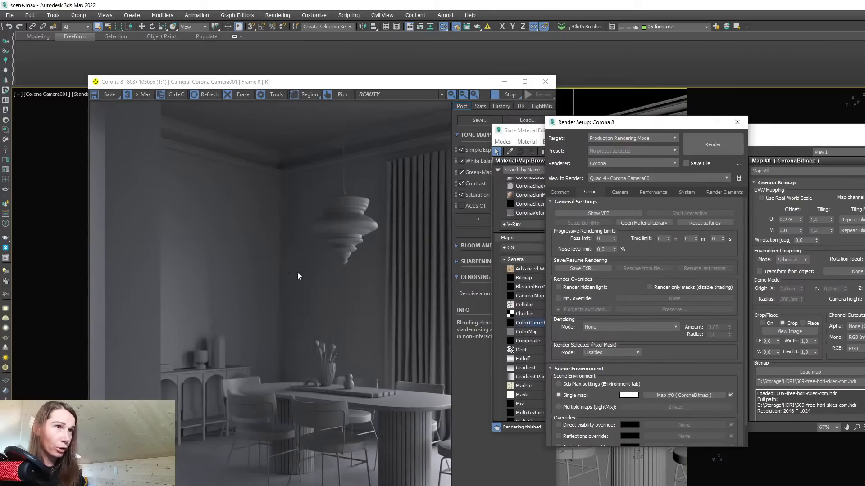
left_click_drag(666, 122, 652, 121)
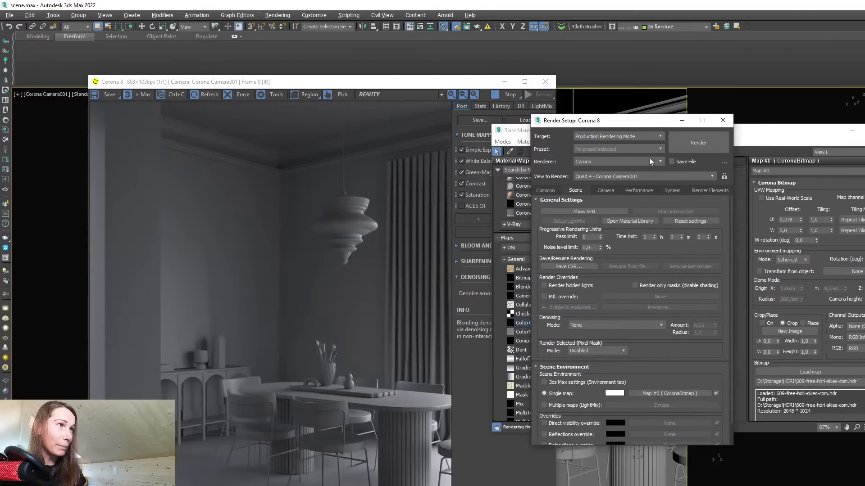
left_click(635, 190)
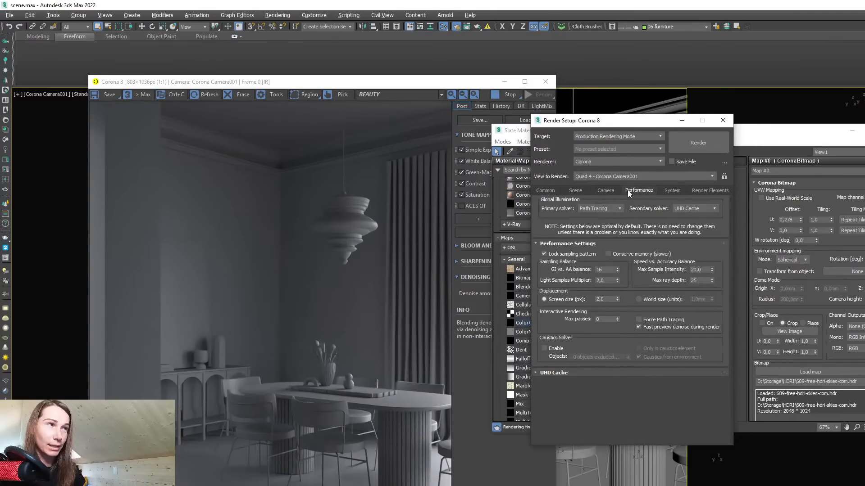
left_click(638, 327)
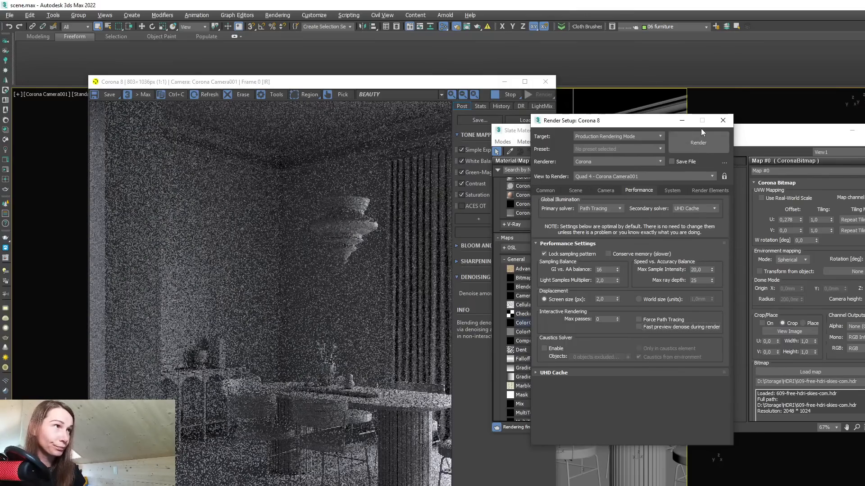
left_click(723, 120)
Bring the Slate Material Editor's mapping settings into view and set the CoronaBitmap's environment rotation to 150 degrees.
left_click_drag(670, 131, 657, 130)
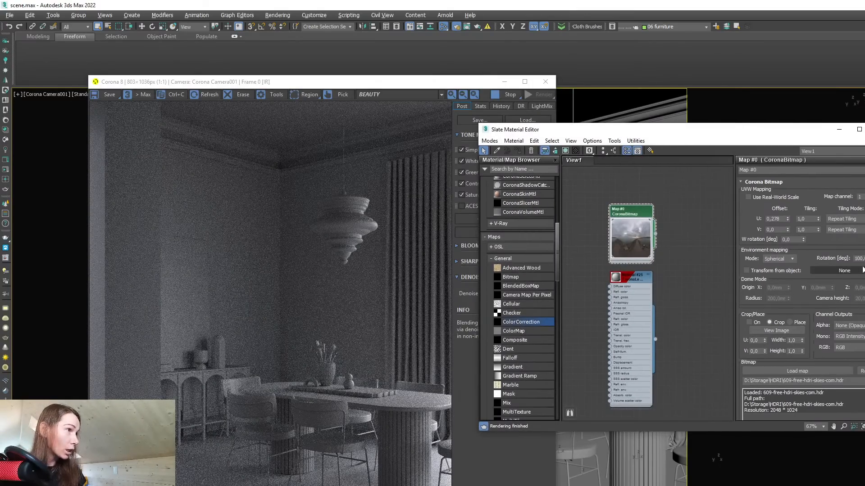
left_click_drag(863, 259, 734, 244)
type("150")
key("Return")
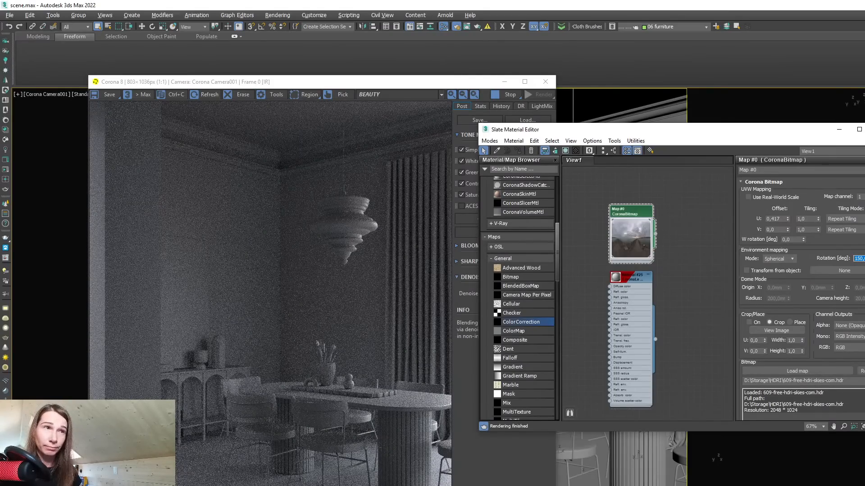
Try environment rotations of 170 and 200 degrees on the CoronaBitmap, judging the light in the interactive render.
key("alt+Tab")
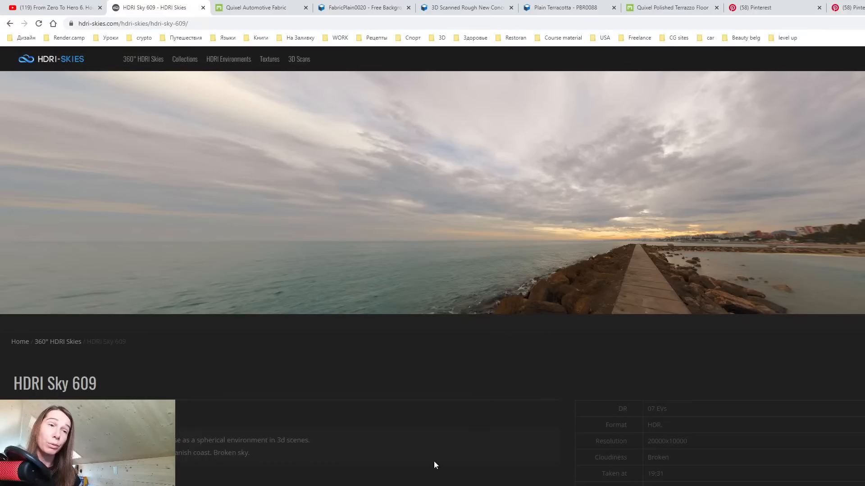
key("alt+Tab")
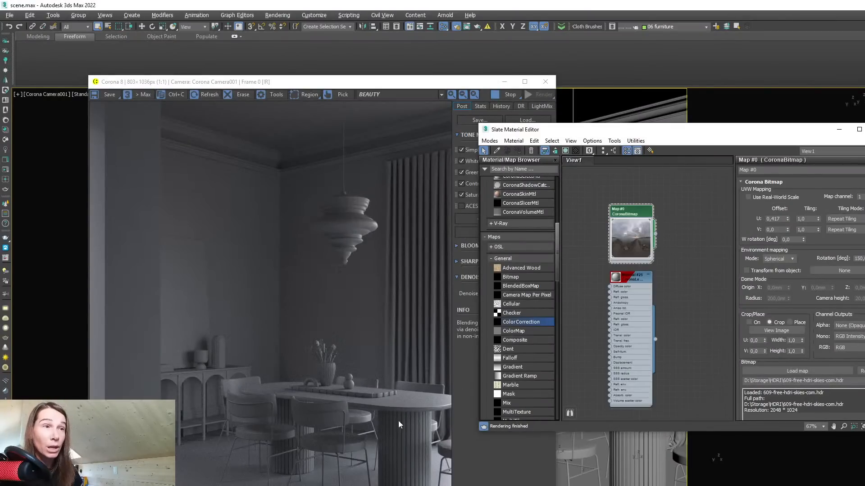
left_click_drag(864, 258, 791, 252)
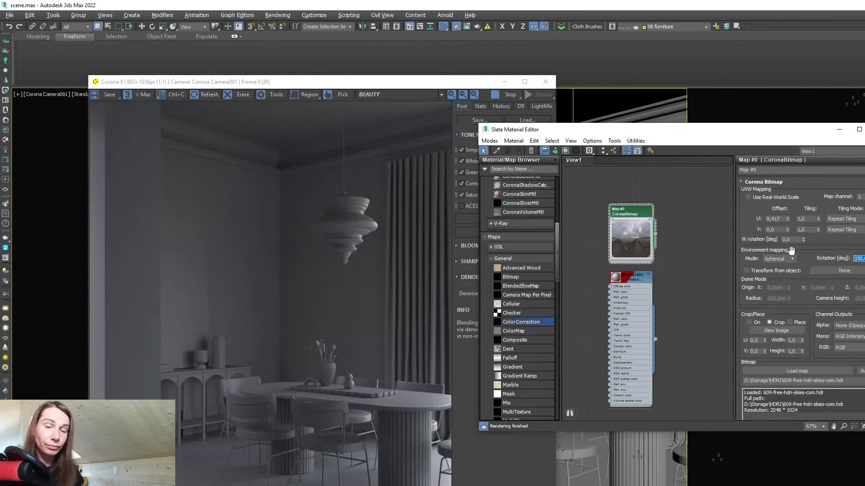
type("170")
key("Return")
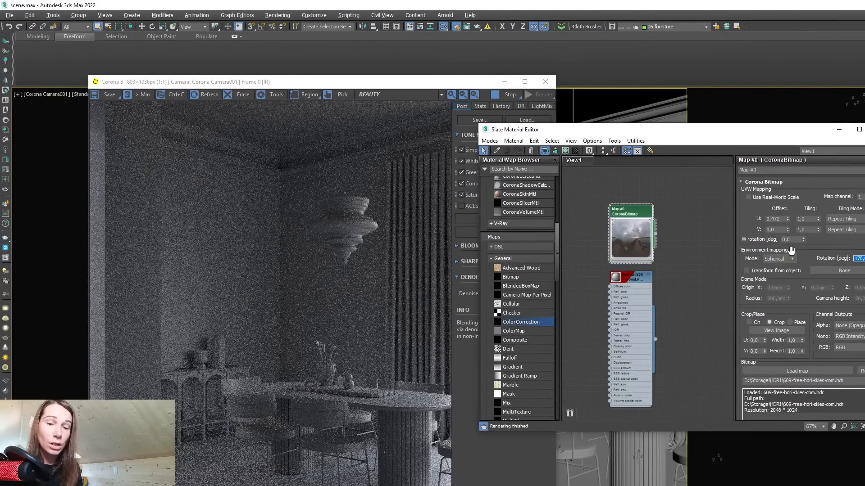
type("20")
key("Return")
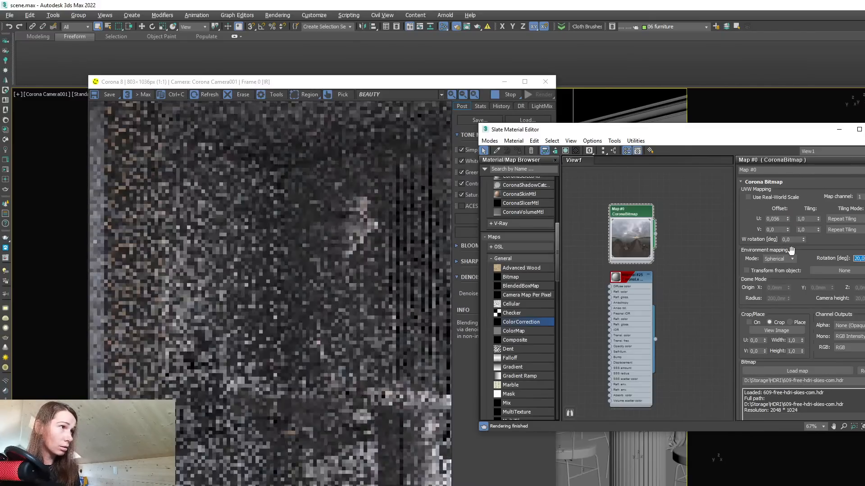
type("0")
key("Return")
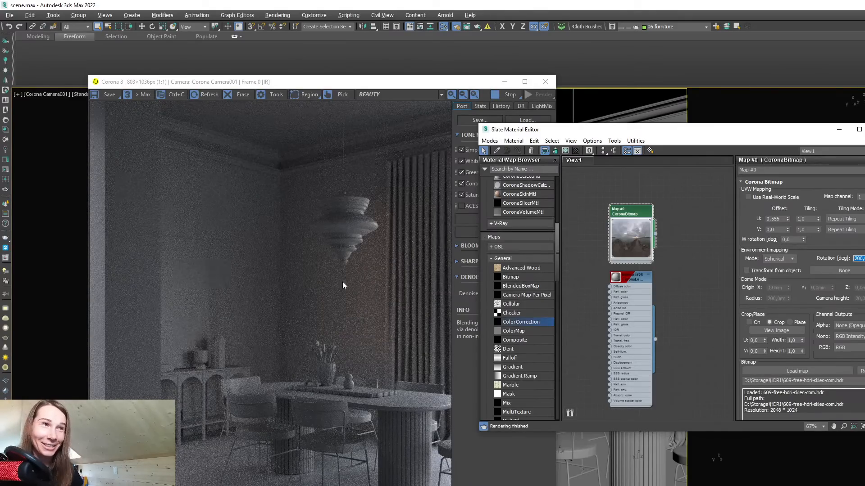
Test the CoronaBitmap's environment rotation at 220, 240, 260 and 280 degrees in the interactive render.
type("220")
key("Return")
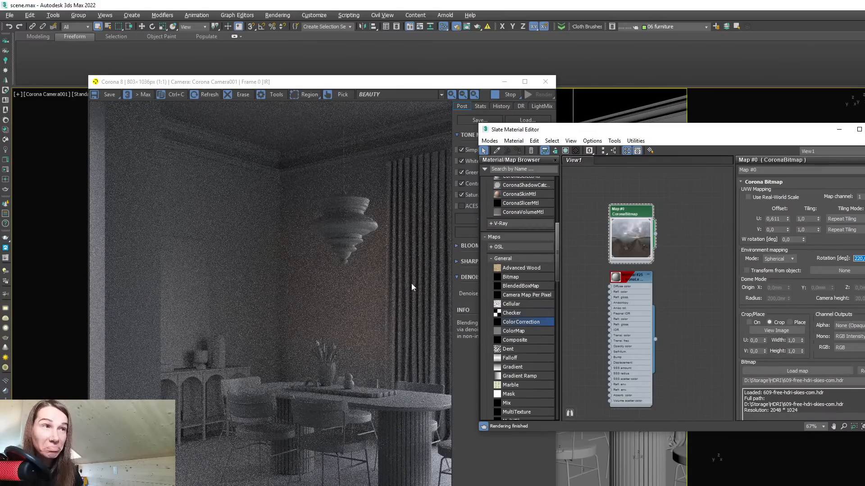
type("2400")
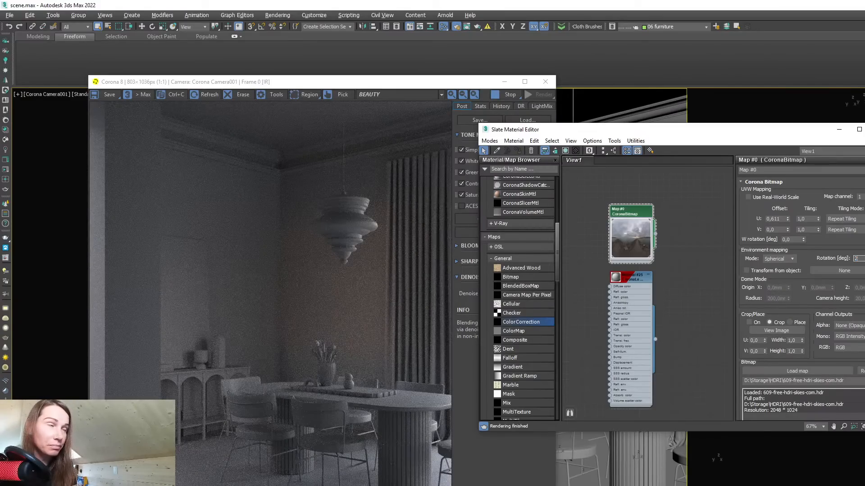
key("Return")
type("240")
key("Return")
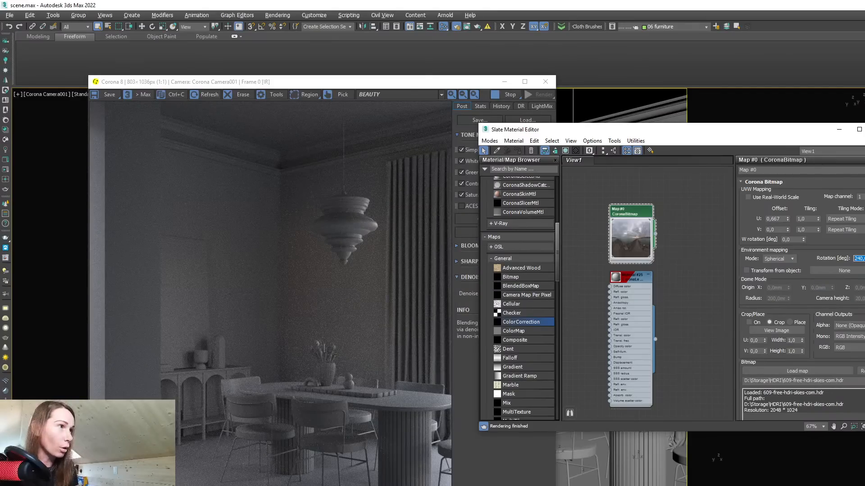
type("2600")
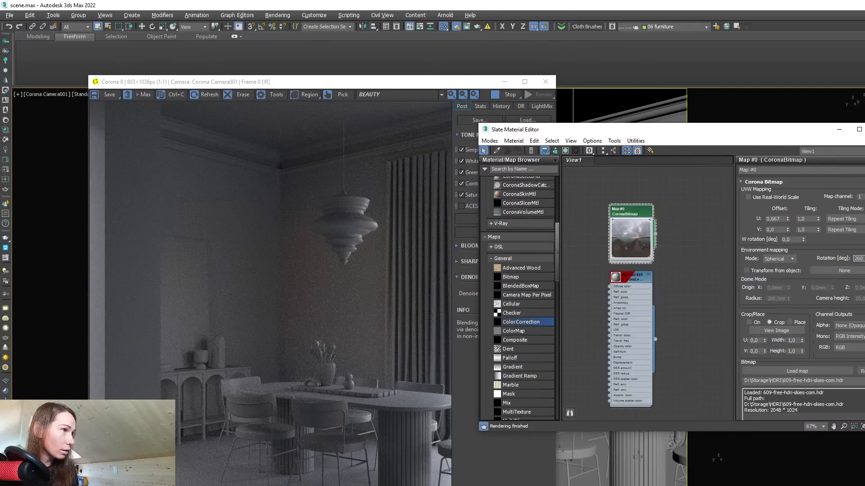
key("Return")
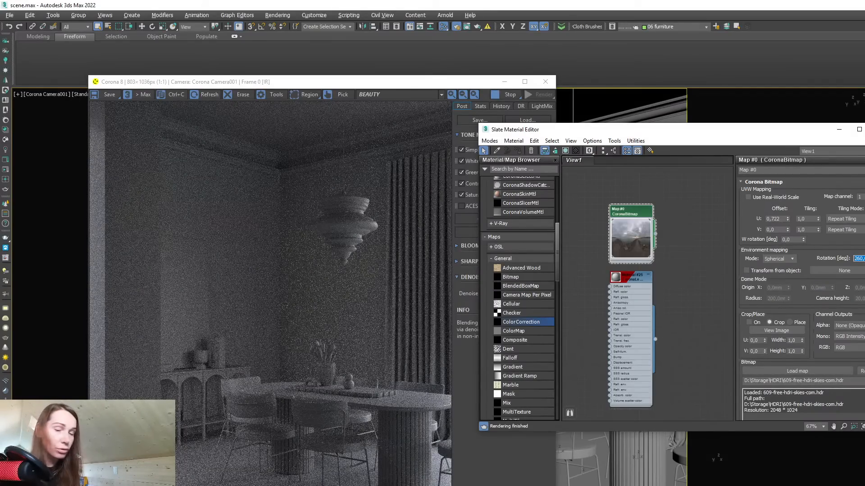
type("280")
key("Return")
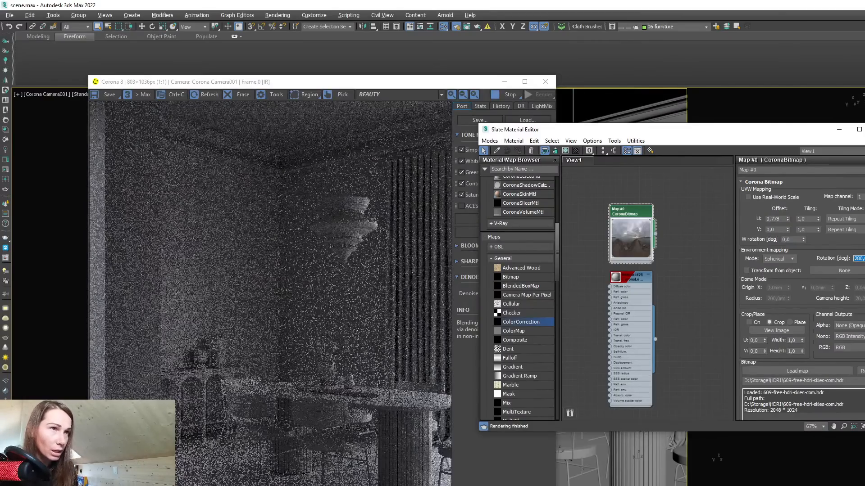
Try an environment rotation of 190 degrees and settle on 200 degrees for the CoronaBitmap.
type("190")
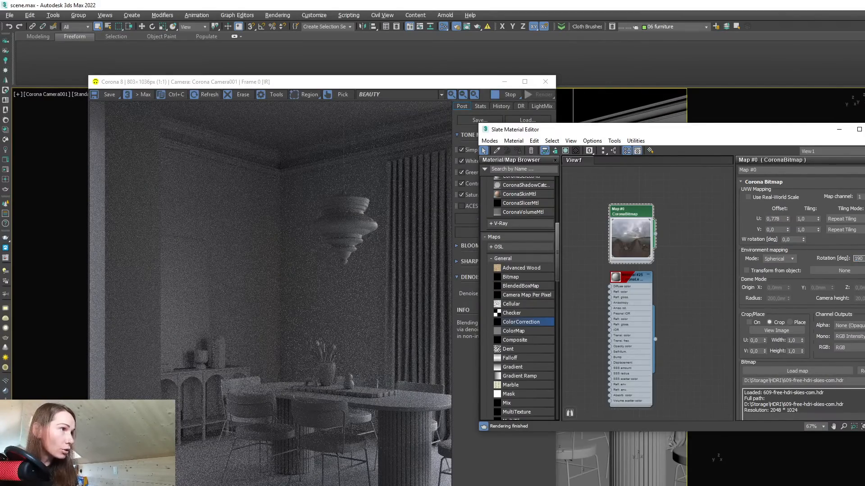
key("Return")
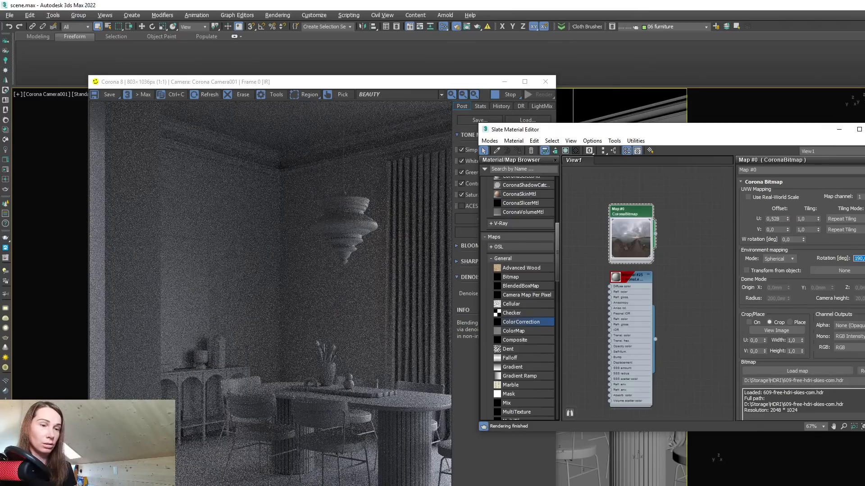
type("200")
key("Return")
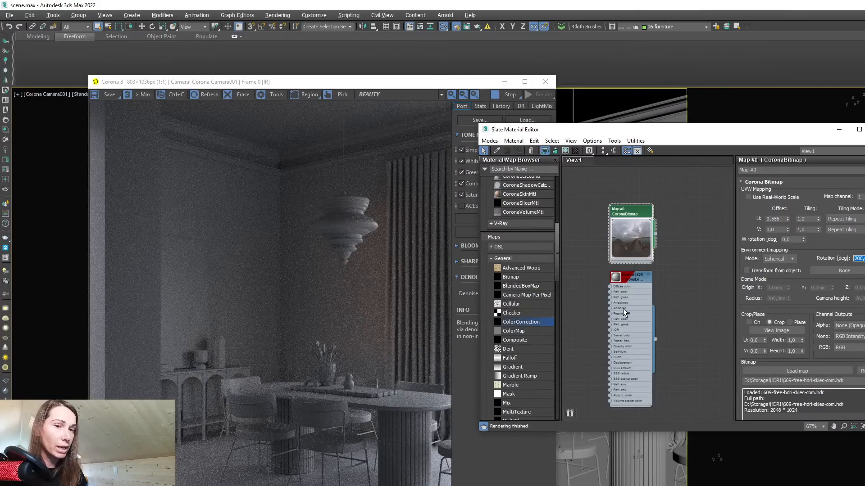
Check the diffuse colour of Material #25 in the Slate Material Editor and close the colour selector.
scroll(639, 312, "up", 2)
left_click(647, 277)
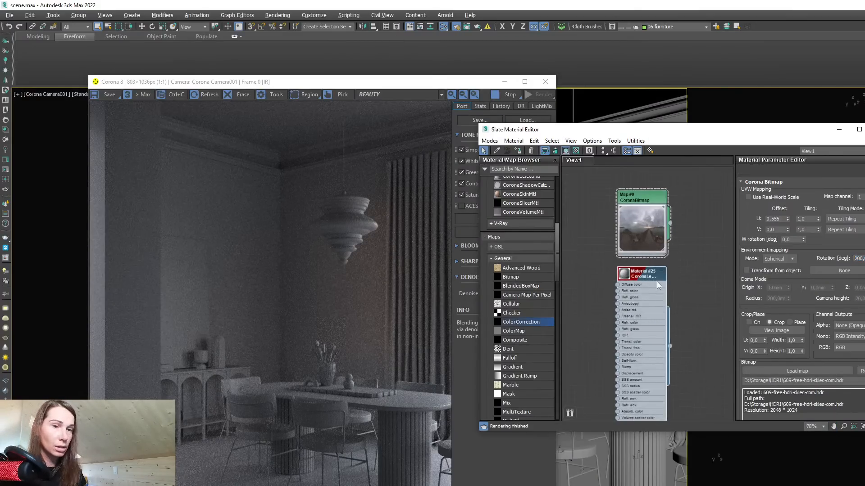
left_click(842, 197)
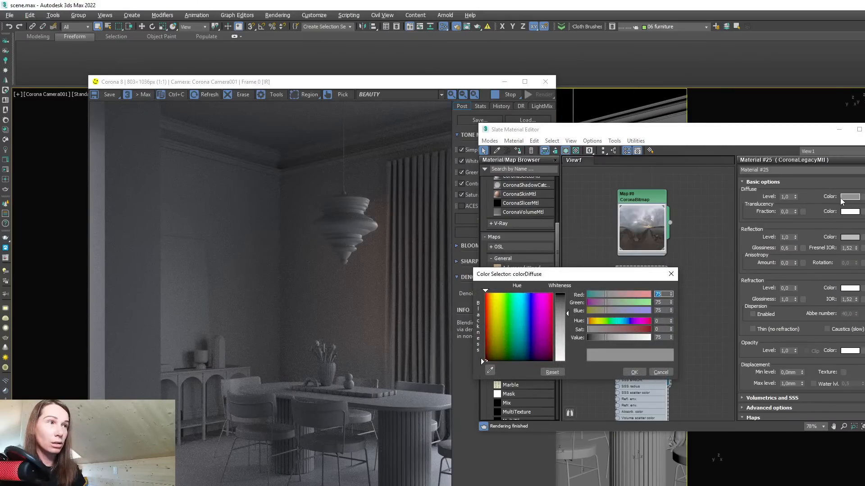
left_click(635, 373)
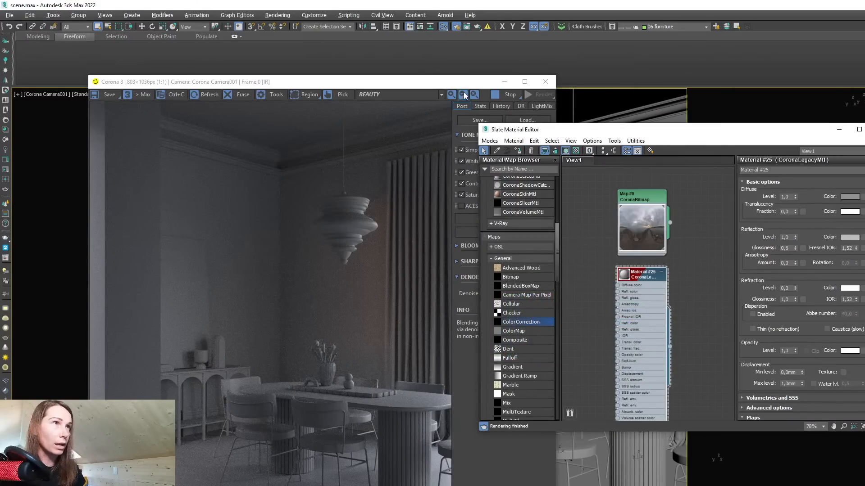
Raise the frame buffer's Simple Exposure to 5.208 and compare the render side by side with the reference image.
left_click_drag(468, 82, 462, 80)
left_click_drag(539, 148, 532, 130)
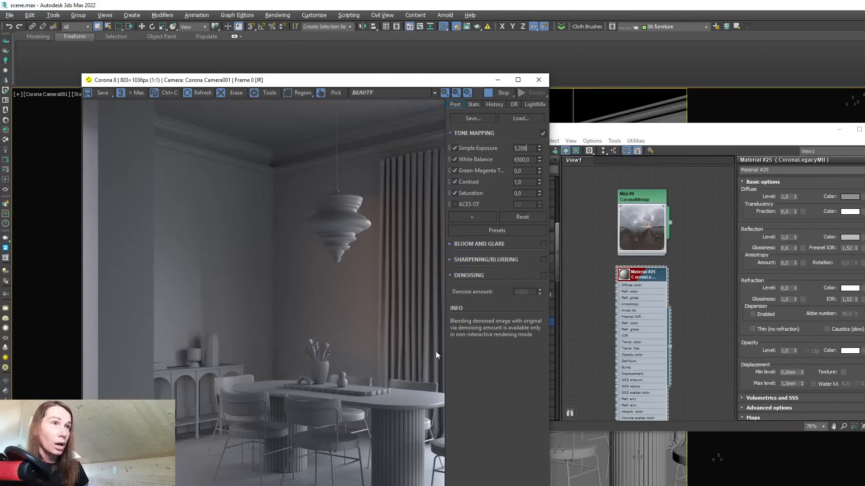
left_click_drag(294, 82, 309, 77)
left_click(539, 485)
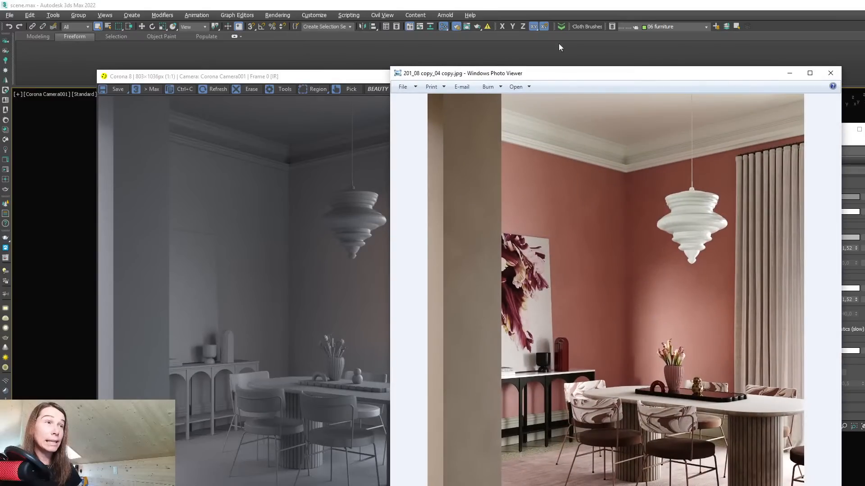
left_click_drag(528, 72, 504, 70)
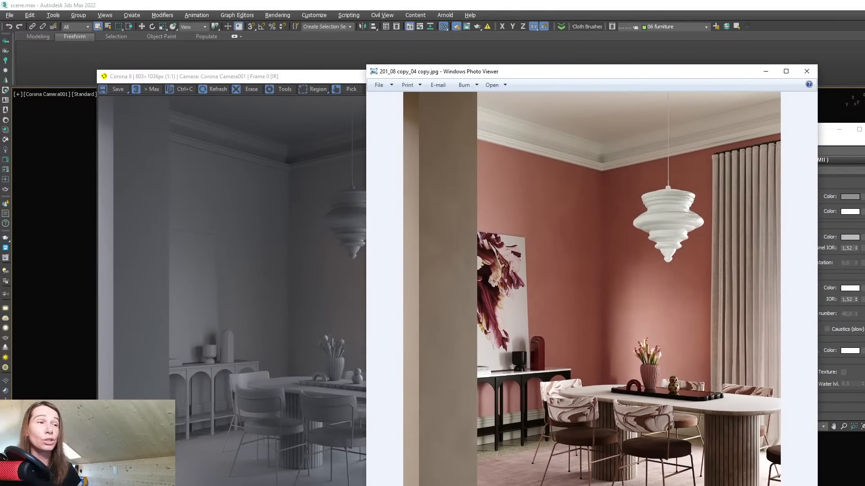
left_click_drag(486, 73, 596, 68)
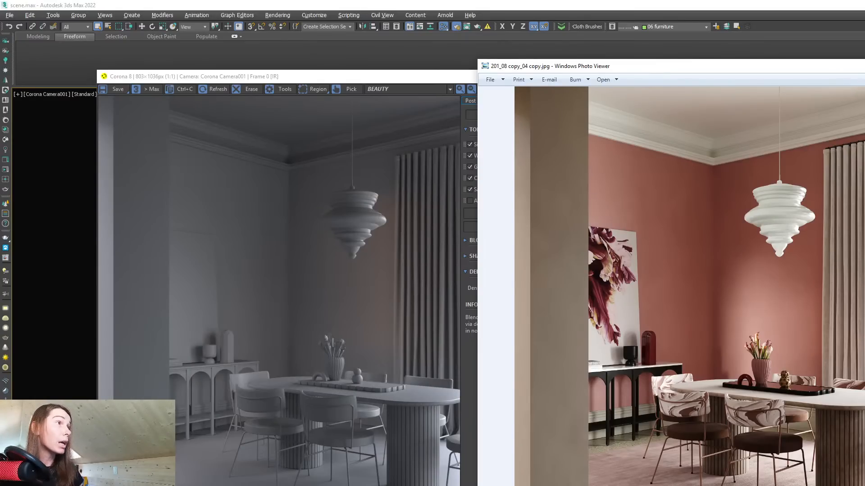
Put the reference image away and collapse the Material #25 node to a large preview beside the render.
left_click(863, 66)
left_click_drag(451, 80, 401, 73)
left_click_drag(589, 132, 598, 127)
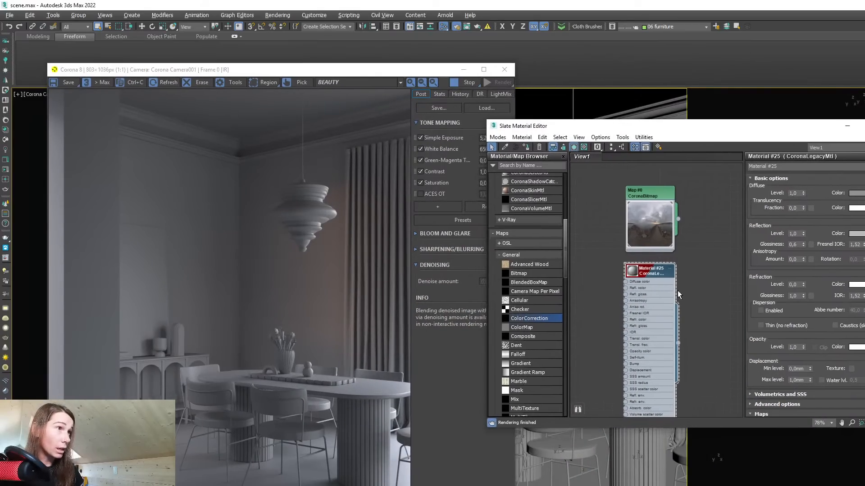
double_click(633, 271)
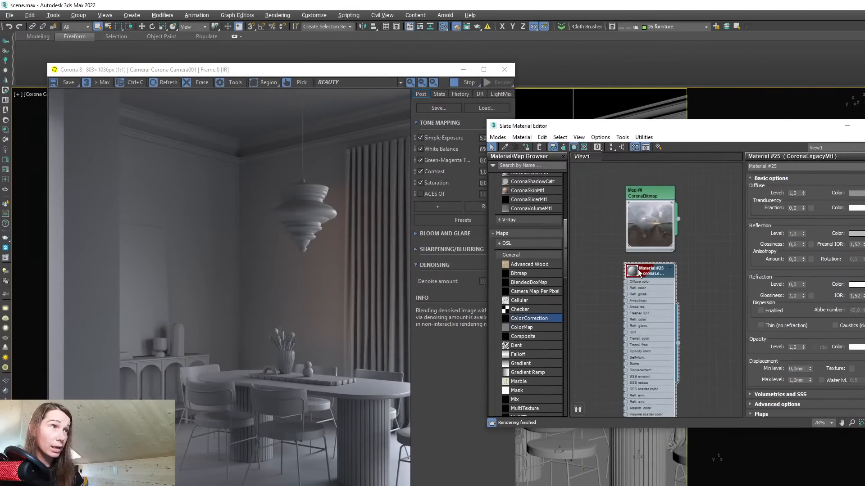
left_click(670, 268)
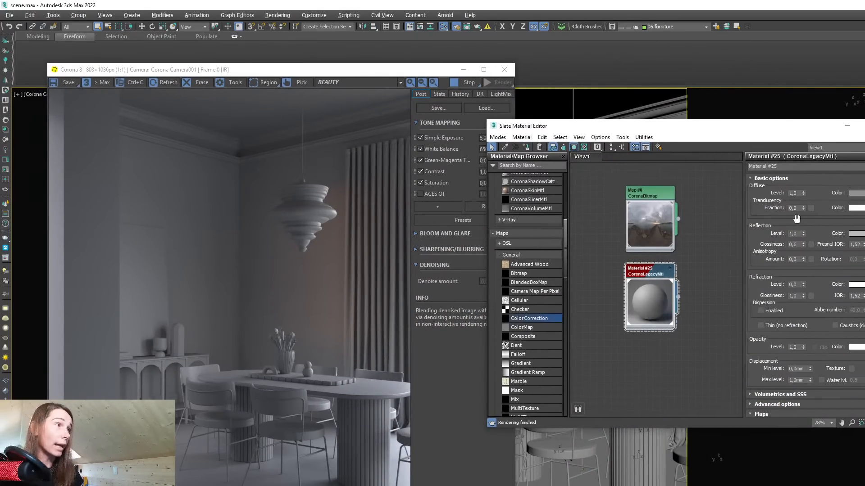
Tint the diffuse colour of Material #25 a muted red with hue 4 and saturation 152.
left_click(862, 194)
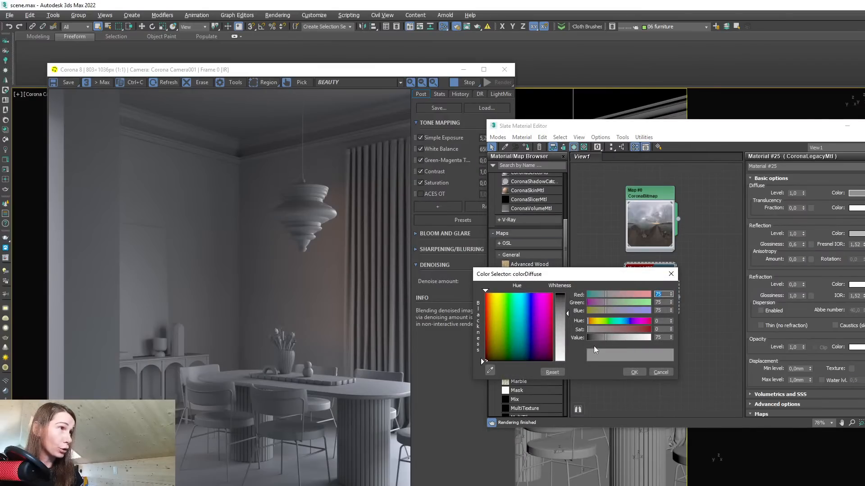
left_click_drag(612, 330, 620, 329)
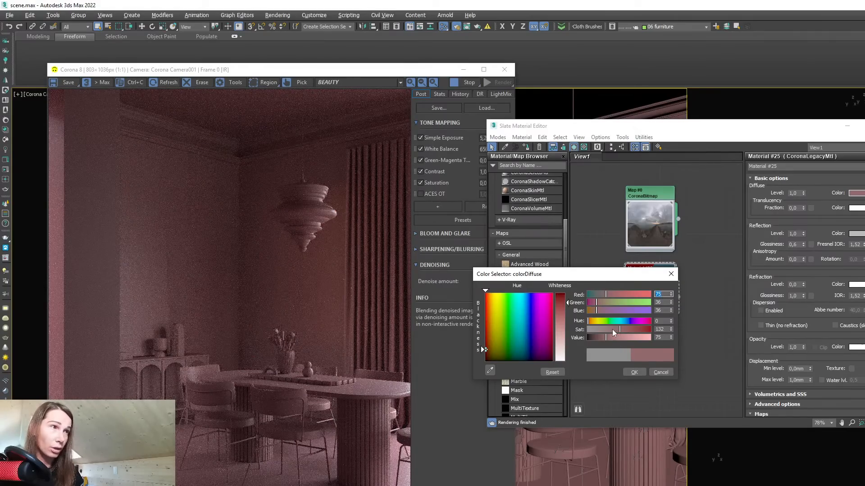
left_click_drag(671, 320, 622, 330)
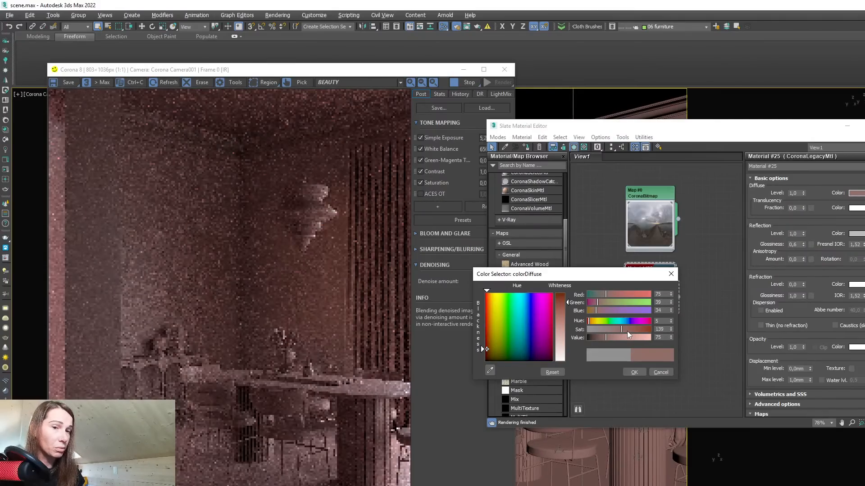
left_click(628, 329)
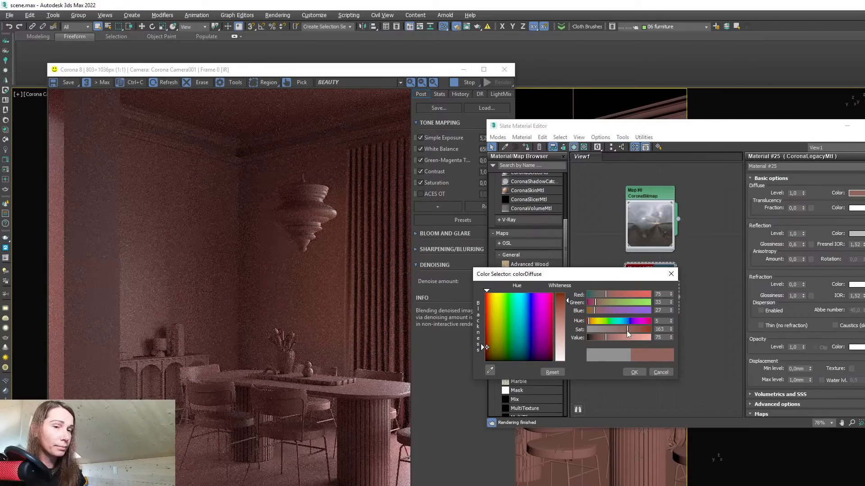
left_click_drag(671, 321, 670, 329)
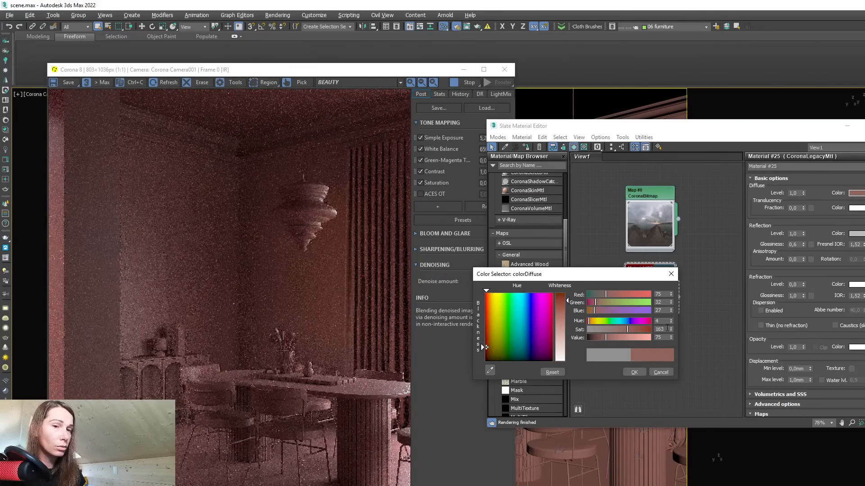
left_click(625, 331)
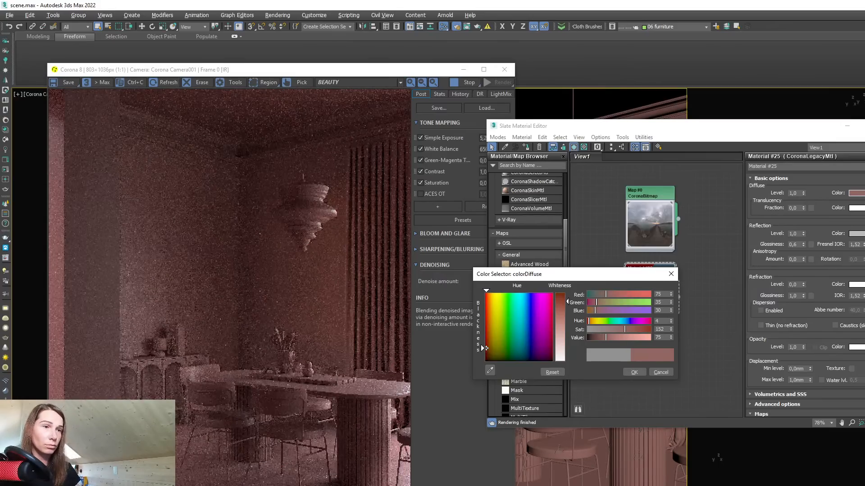
Compare the tinted render with the reference image and adjust the diffuse colour to hue 7 and saturation 163.
key("alt+Tab")
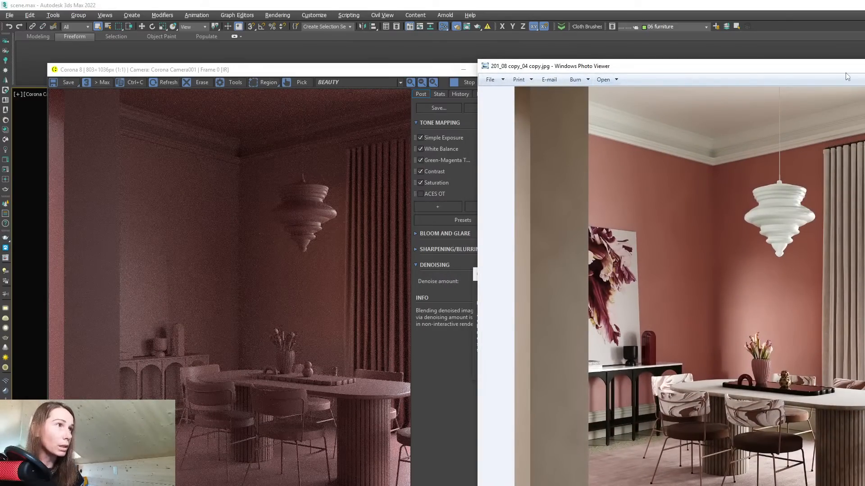
key("alt+Tab")
left_click(671, 320)
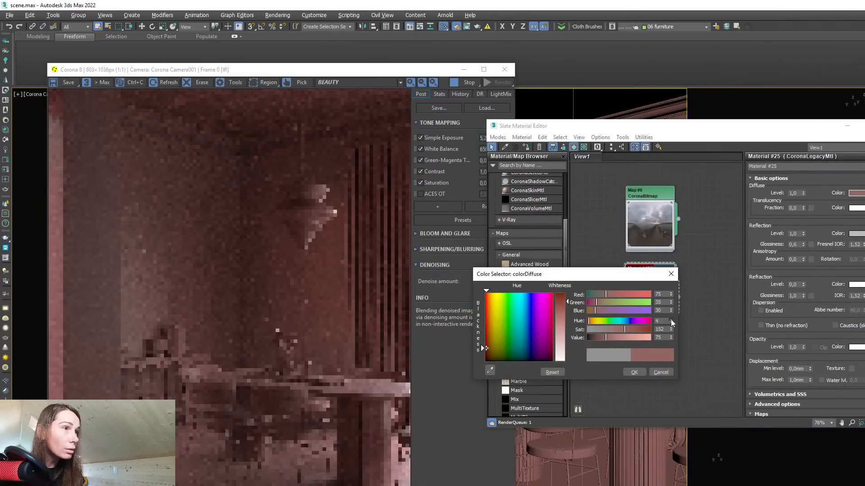
left_click(671, 321)
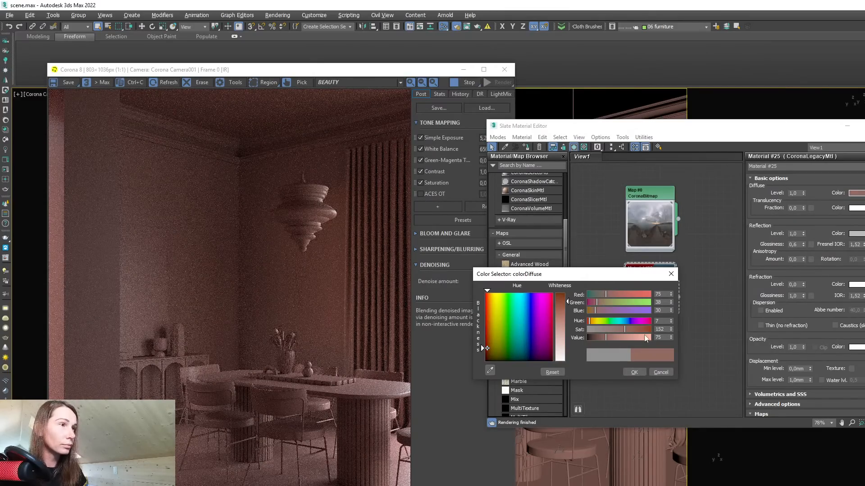
left_click(629, 333)
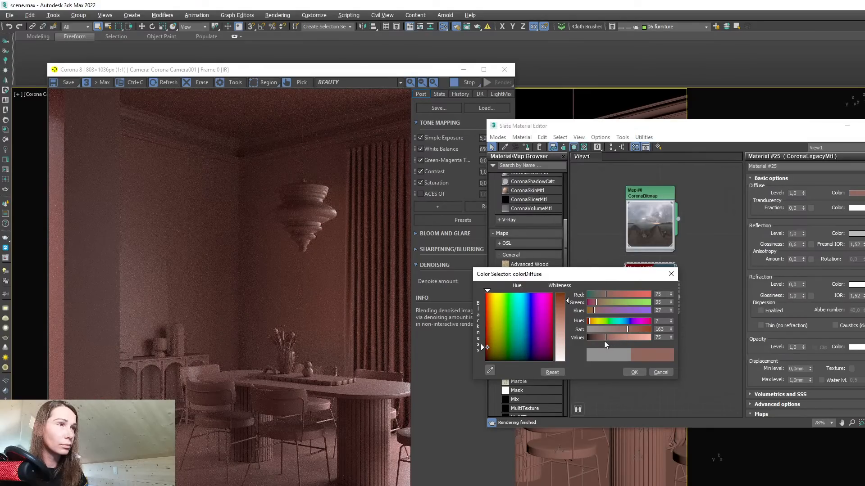
Refine the diffuse colour of Material #25 to hue 5 and value 76 and accept it.
left_click(607, 337)
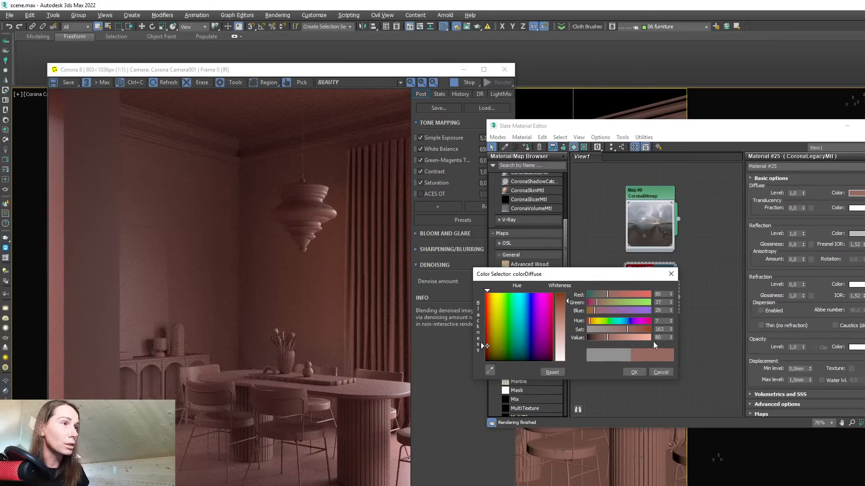
left_click_drag(670, 340, 673, 344)
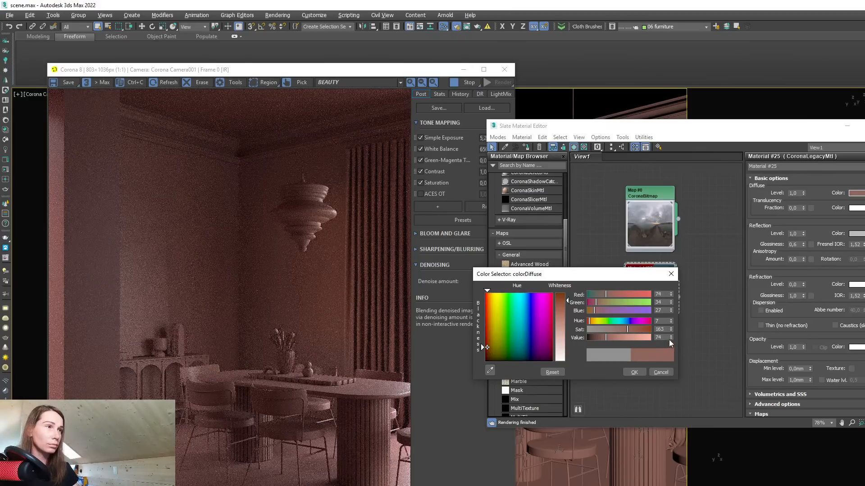
left_click_drag(671, 346, 671, 337)
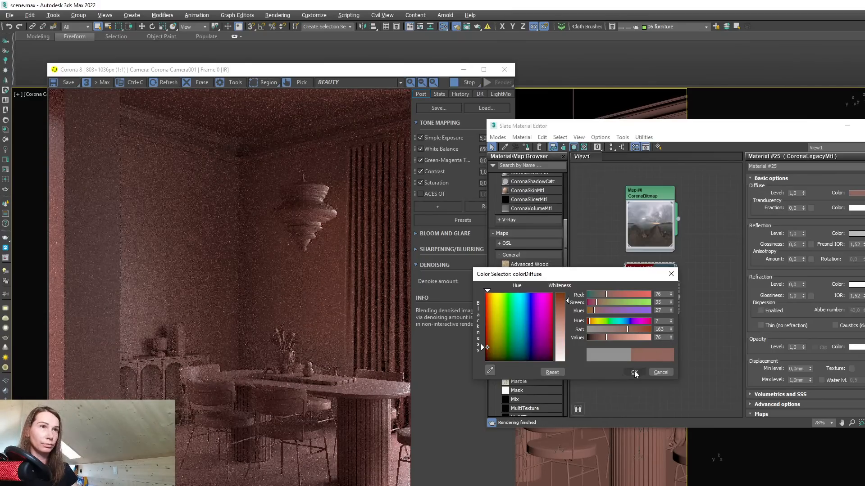
left_click_drag(671, 324, 672, 325)
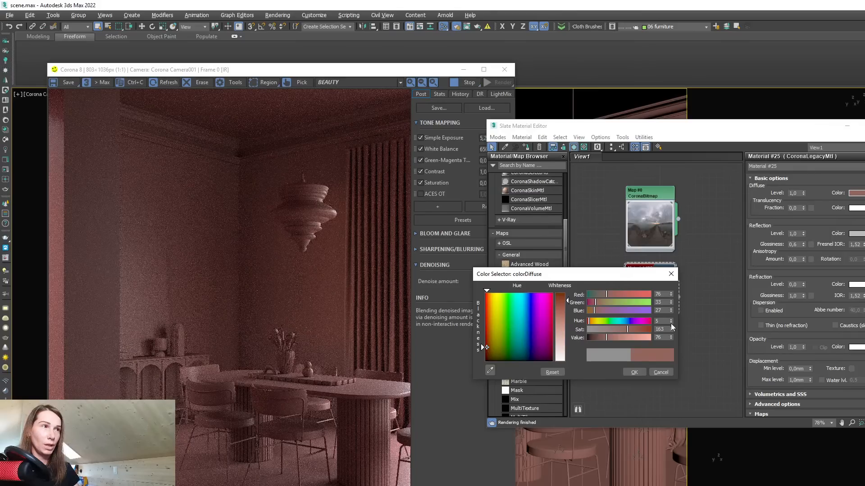
left_click(633, 372)
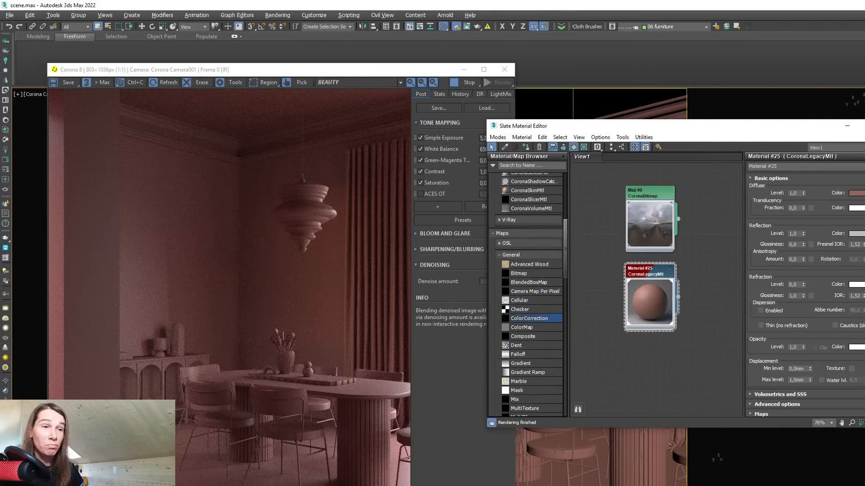
Compare the render with the reference image once more and minimize the material editor and frame buffer.
key("alt+Tab")
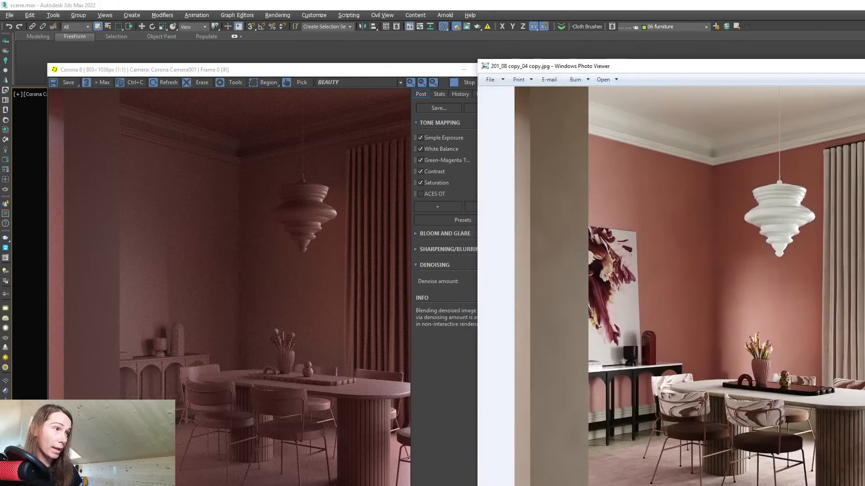
key("alt+Tab")
left_click(844, 127)
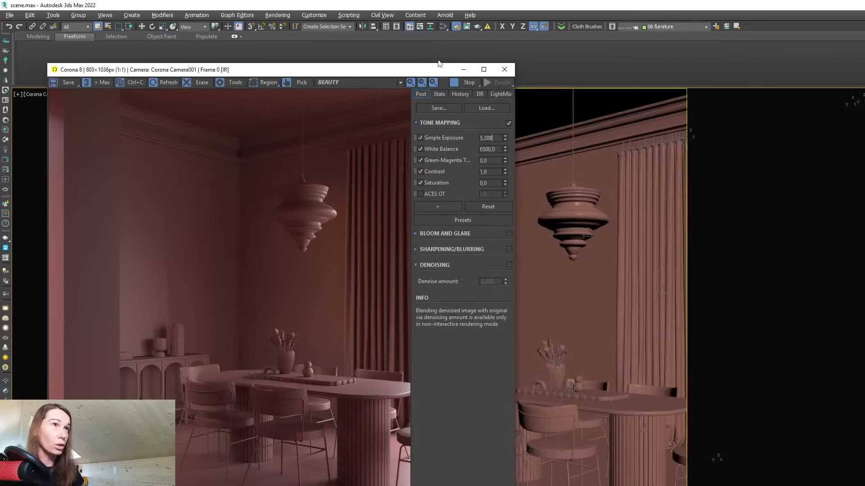
left_click(463, 70)
Place a targeted light in the top view outside the wall on the camera's side, aimed across the room at the dining table.
key("t")
scroll(270, 232, "down", 4)
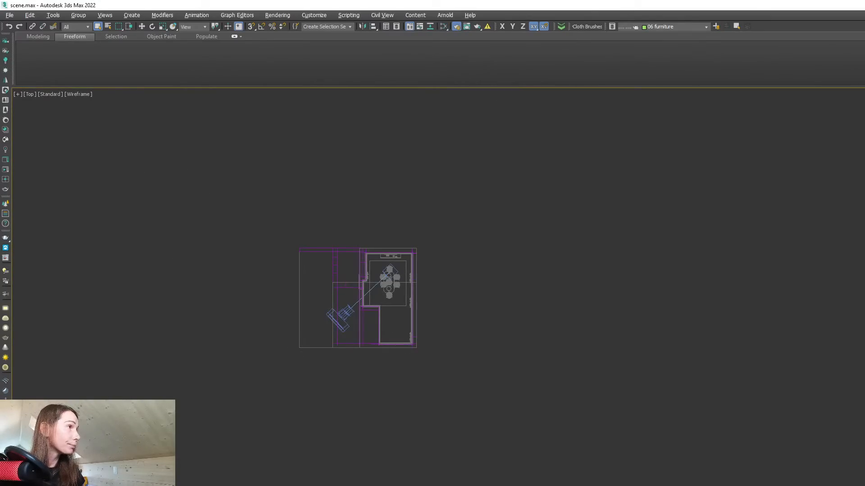
middle_click_drag(322, 320, 324, 324)
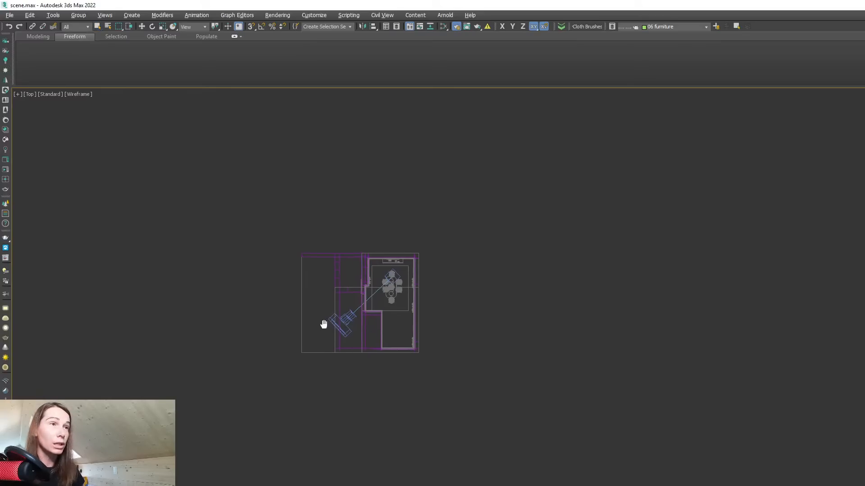
scroll(360, 281, "up", 4)
left_click_drag(322, 268, 417, 266)
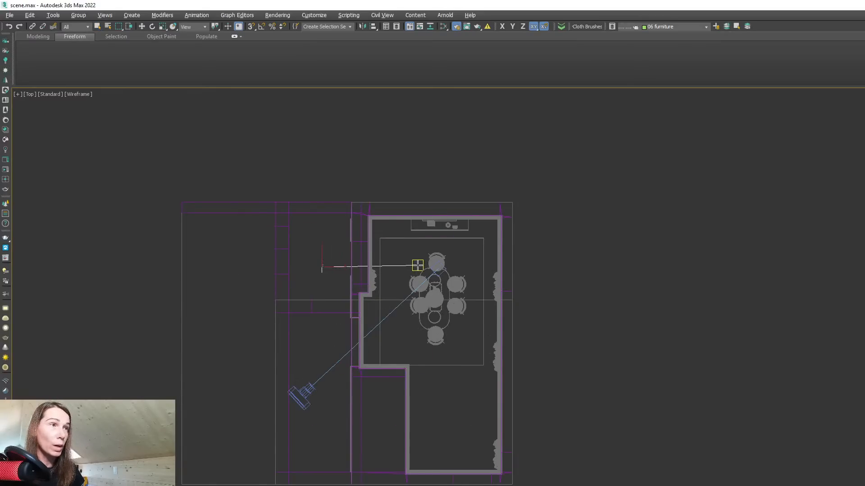
Show all four viewports, move the frame buffer off the top view and reactivate the Corona Camera001 view.
middle_click_drag(446, 271, 434, 260)
key("alt+w")
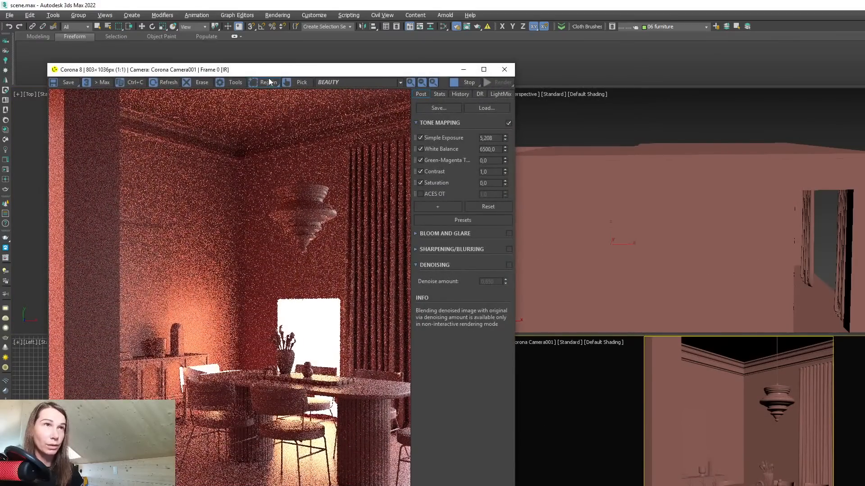
left_click_drag(270, 72, 483, 90)
left_click(231, 231)
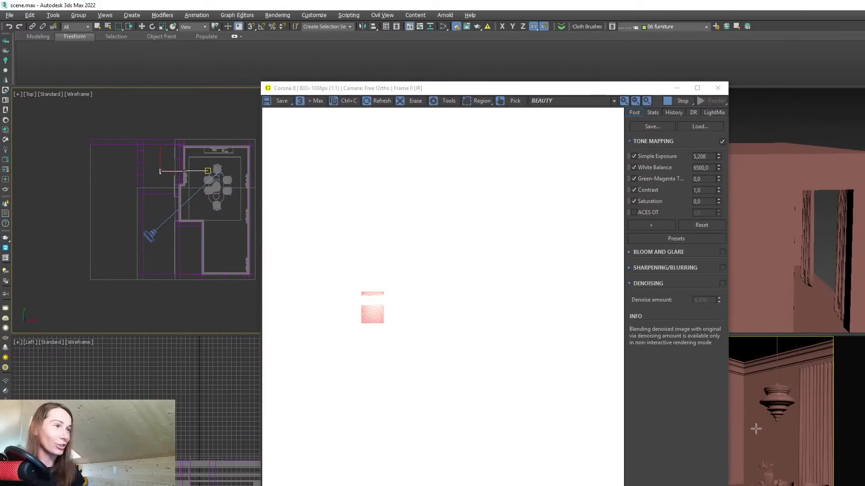
left_click(775, 451)
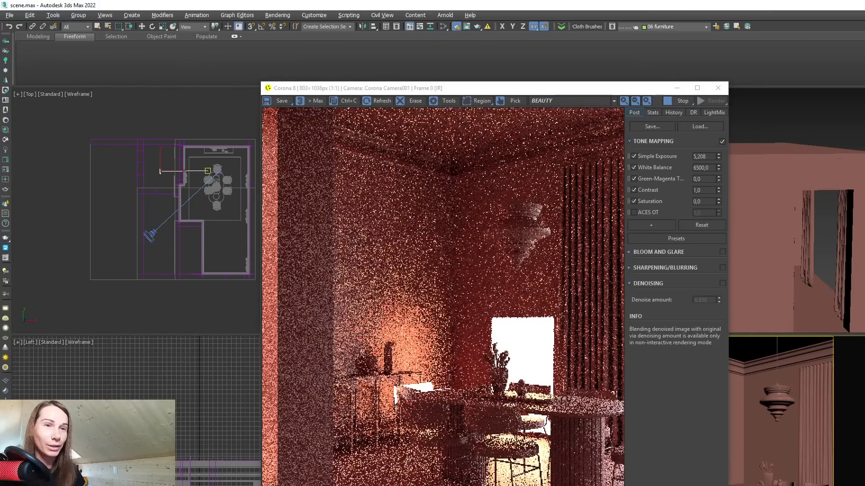
Lock the view to render to Quad 4 - Corona Camera001 in the render setup and minimize the dialog.
key("F10")
left_click_drag(630, 122, 649, 118)
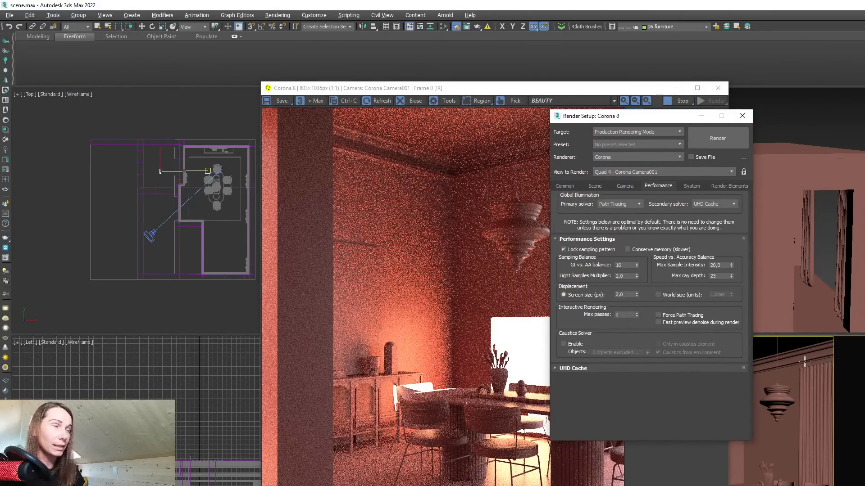
left_click(743, 173)
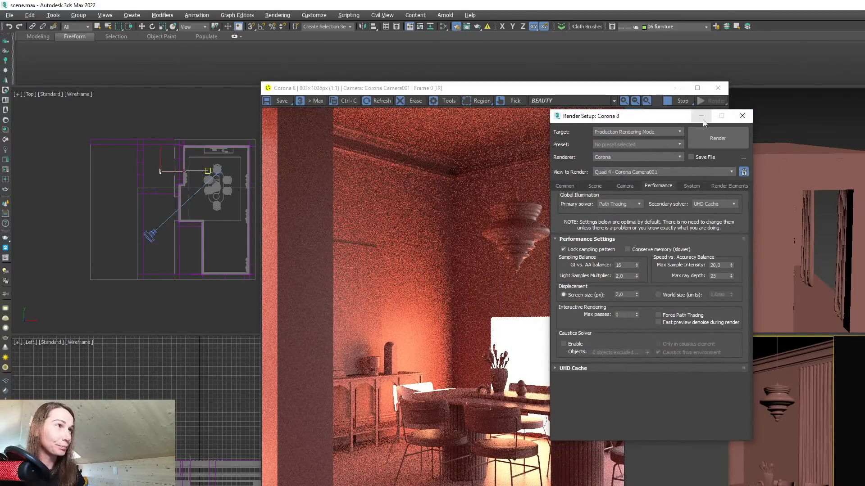
left_click(702, 117)
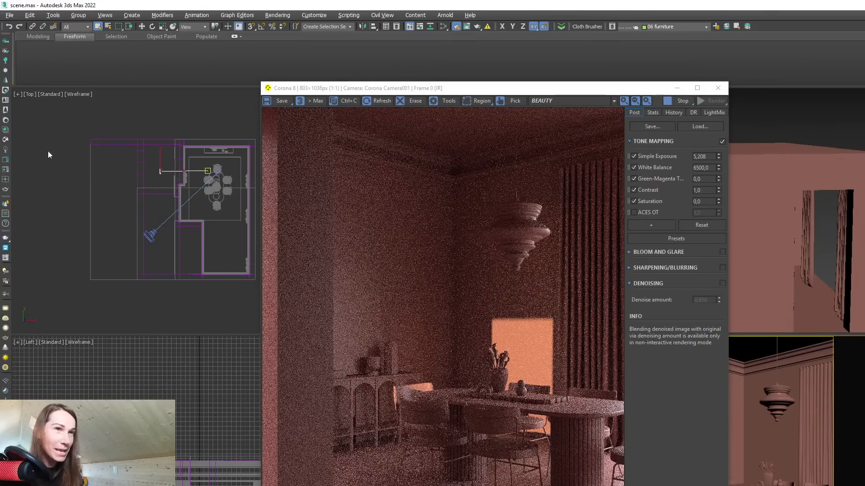
Move the light source in two small steps along negative Y in the top view, leaving its target in place.
scroll(173, 184, "up", 5)
middle_click_drag(173, 180, 146, 247)
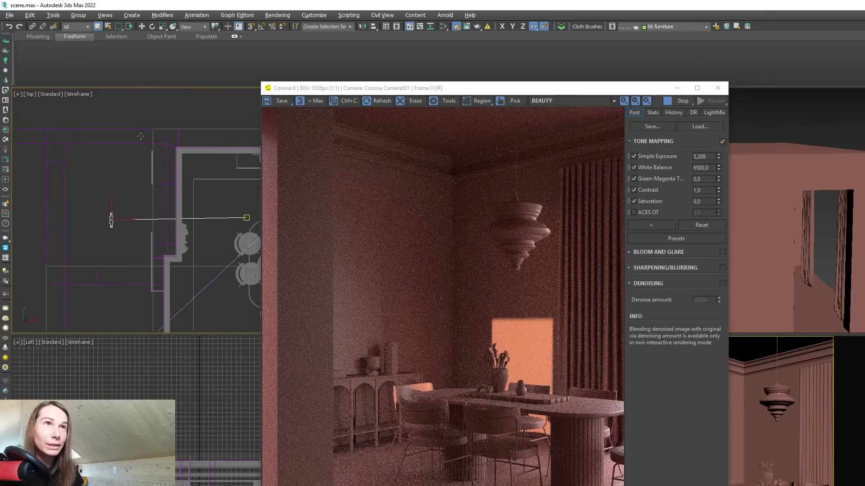
left_click(143, 28)
middle_click_drag(135, 193, 133, 206)
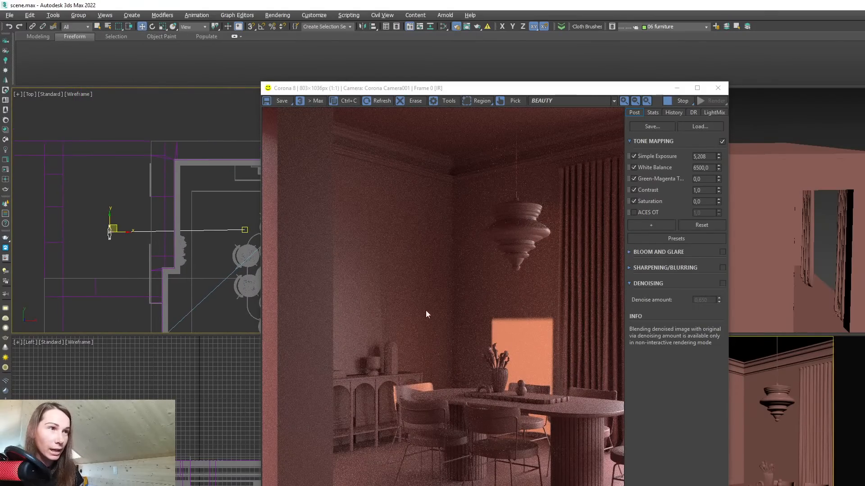
left_click_drag(110, 221, 110, 227)
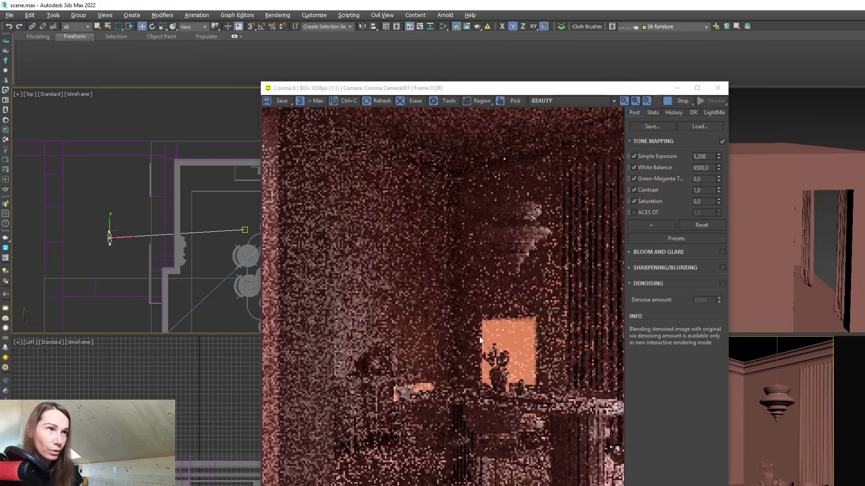
middle_click_drag(140, 259, 141, 263)
left_click_drag(110, 226, 109, 232)
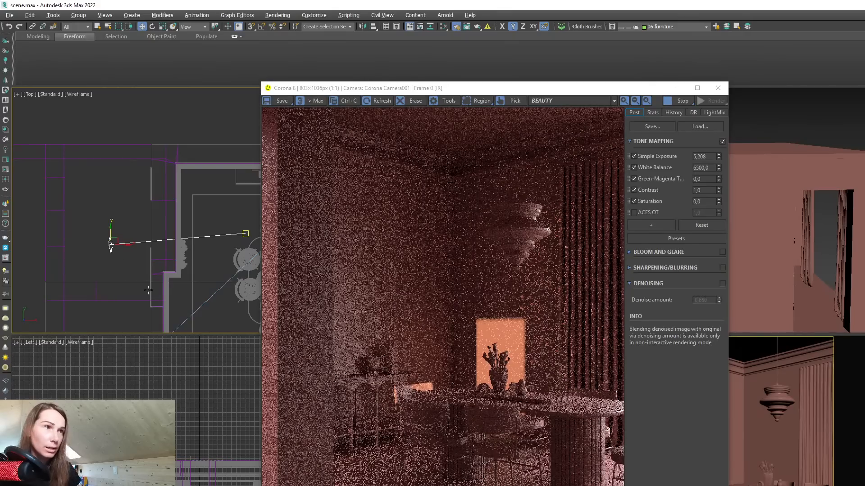
Lower the light source slightly in the left view.
middle_click_drag(194, 435, 194, 374)
scroll(193, 374, "up", 3)
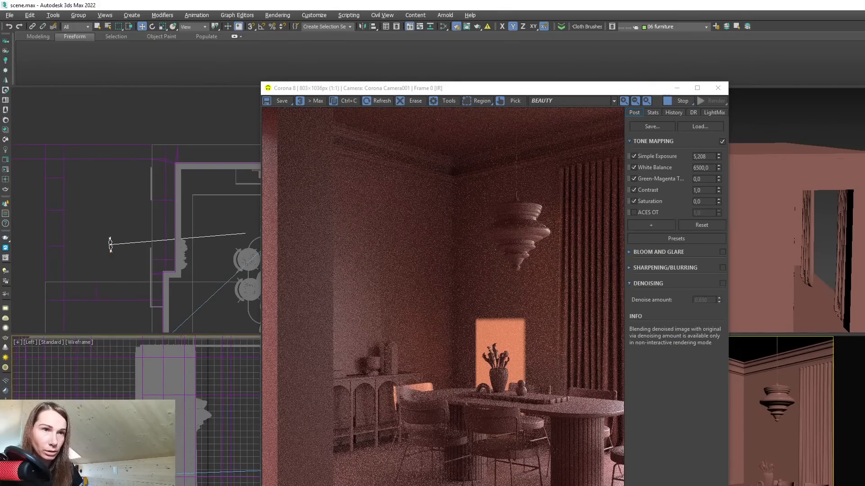
left_click_drag(151, 454, 151, 463)
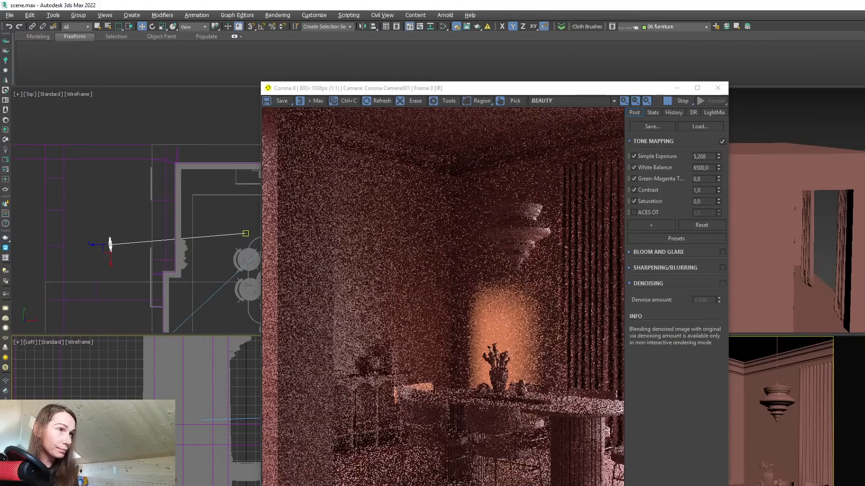
Try a much larger radius for the round light and reduce it again to a small disc.
key("Return")
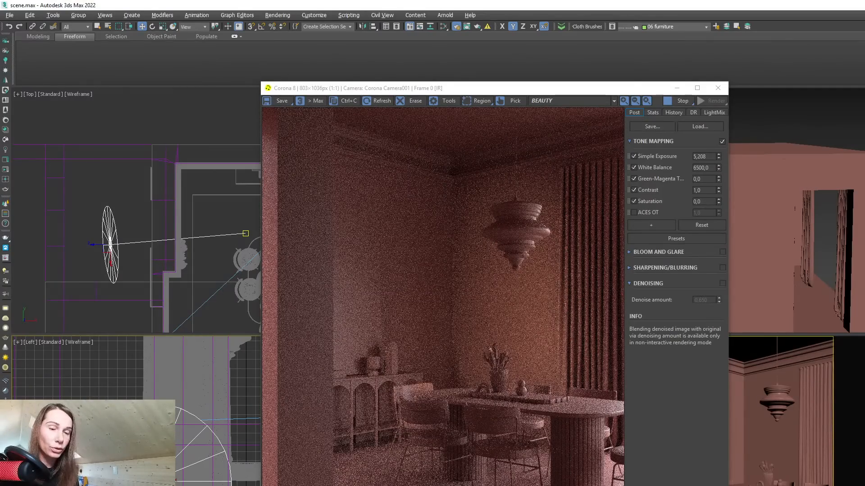
key("Return")
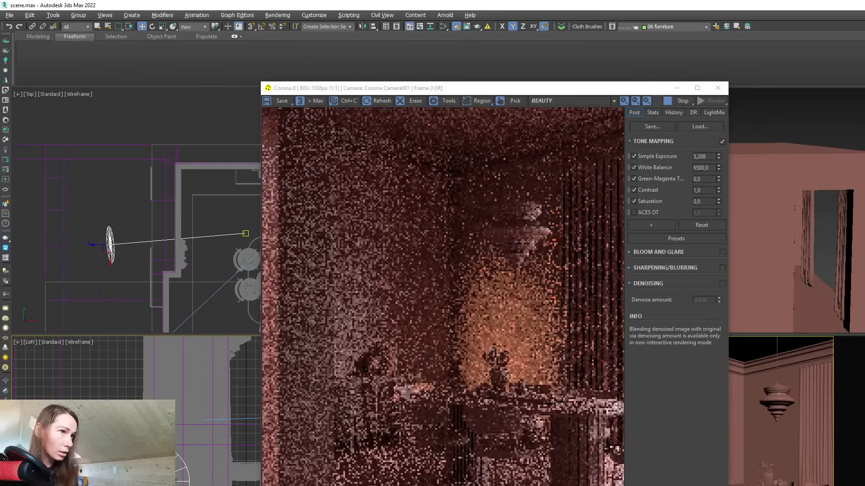
key("Return")
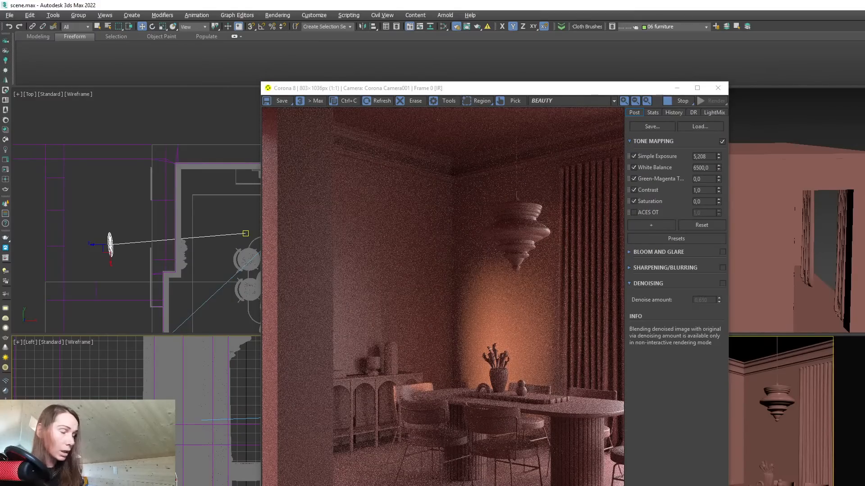
Give the round light a neutral white direct colour of 255, 255, 255.
key("Return")
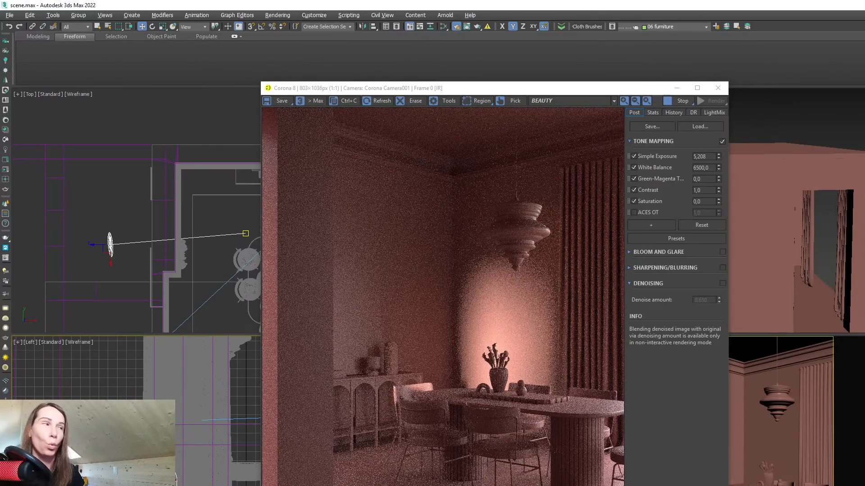
left_click_drag(568, 355, 568, 363)
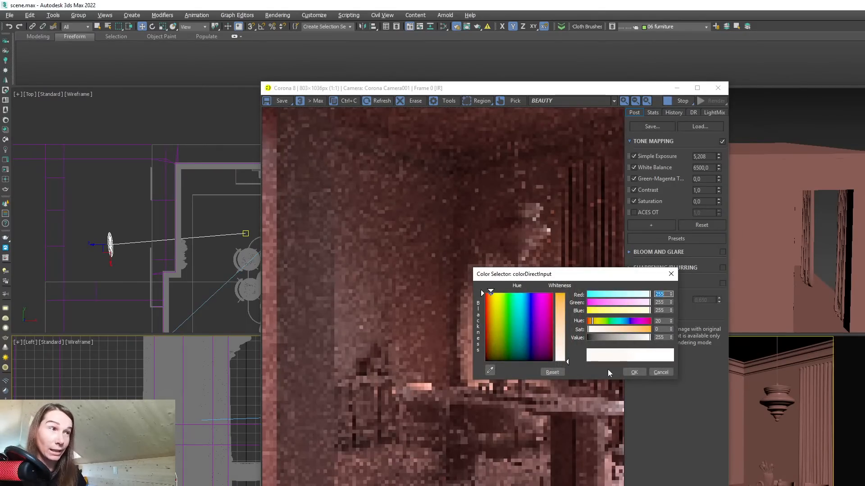
left_click_drag(578, 278, 628, 275)
left_click(692, 366)
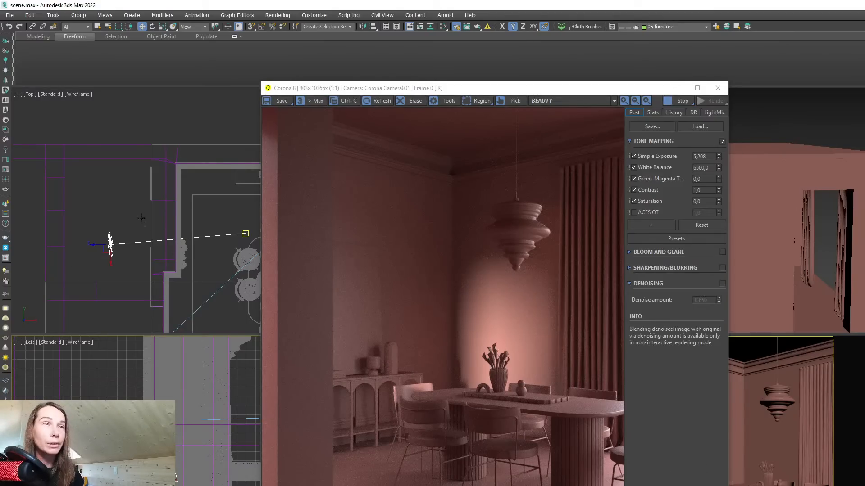
Make room beside the frame buffer and draw a rectangular light across the window gap in the left view.
scroll(141, 218, "down", 3)
left_click_drag(336, 87, 403, 91)
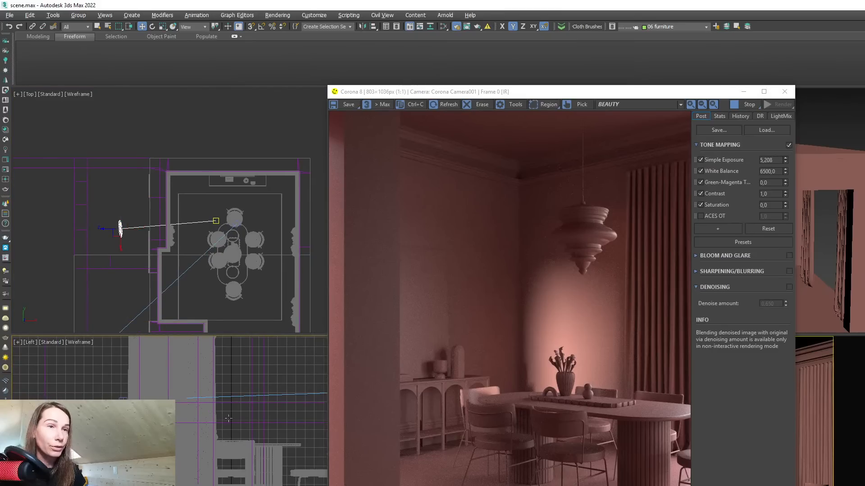
middle_click_drag(229, 418, 202, 447)
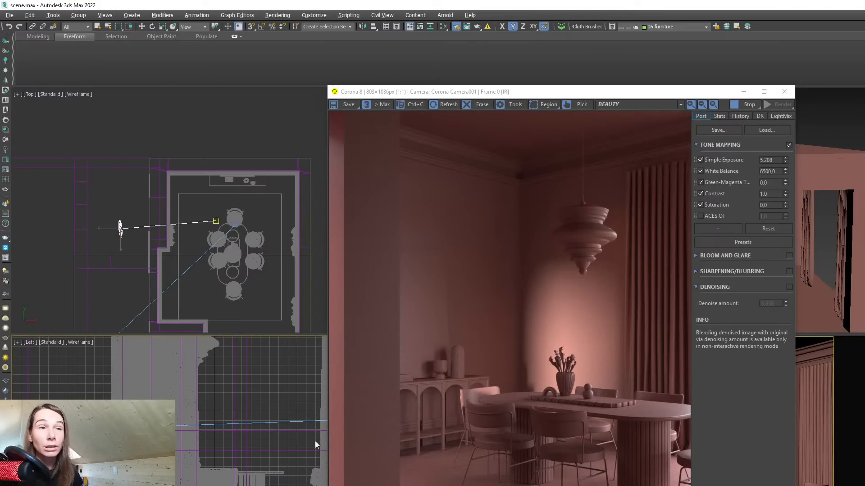
scroll(182, 437, "down", 4)
left_click_drag(167, 439, 234, 474)
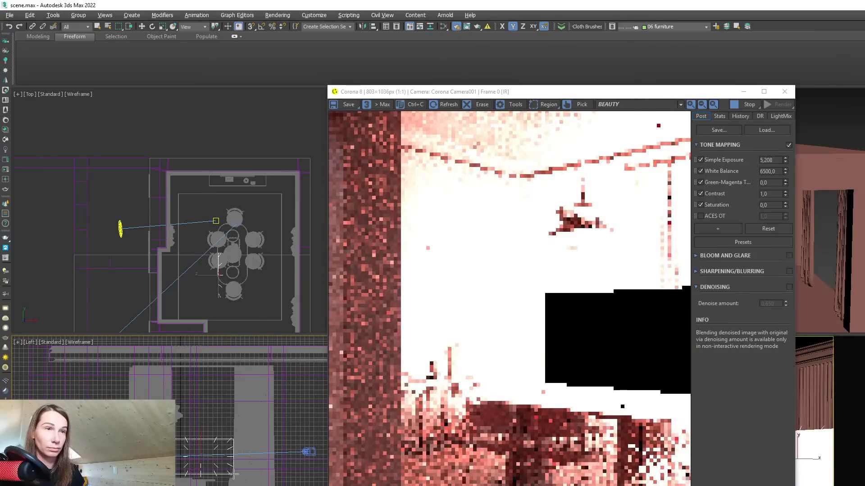
Move the rectangular light along X in the top view to just outside the wall opposite the round light.
middle_click_drag(179, 250, 104, 224)
scroll(141, 221, "down", 4)
scroll(163, 234, "up", 6)
key("w")
left_click_drag(116, 221, 272, 216)
middle_click_drag(247, 227, 226, 225)
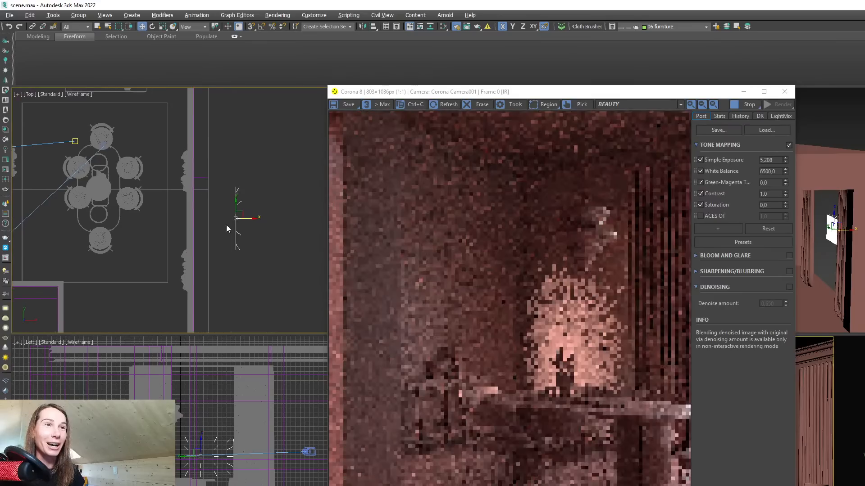
scroll(228, 230, "down", 4)
scroll(240, 255, "up", 3)
scroll(247, 265, "up", 1)
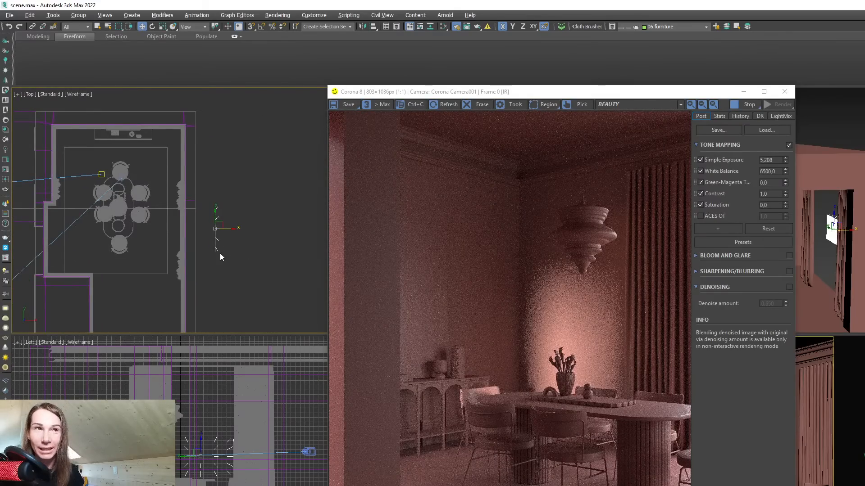
scroll(214, 243, "up", 5)
scroll(226, 237, "down", 5)
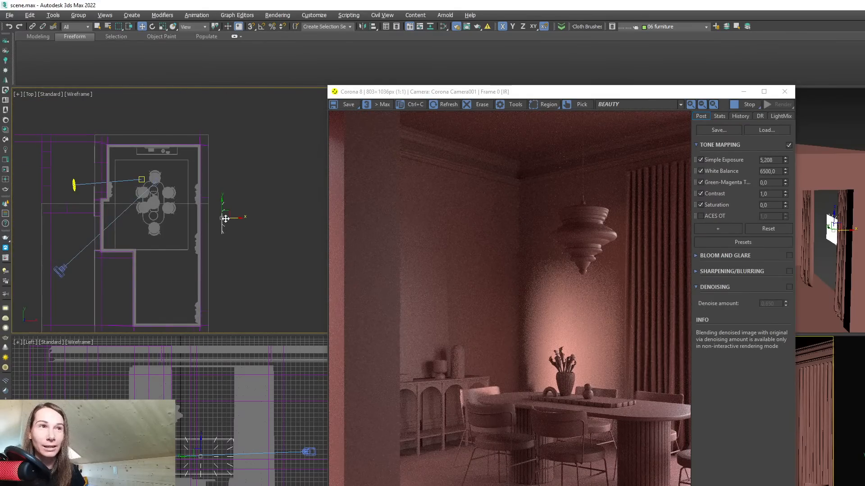
scroll(231, 243, "up", 3)
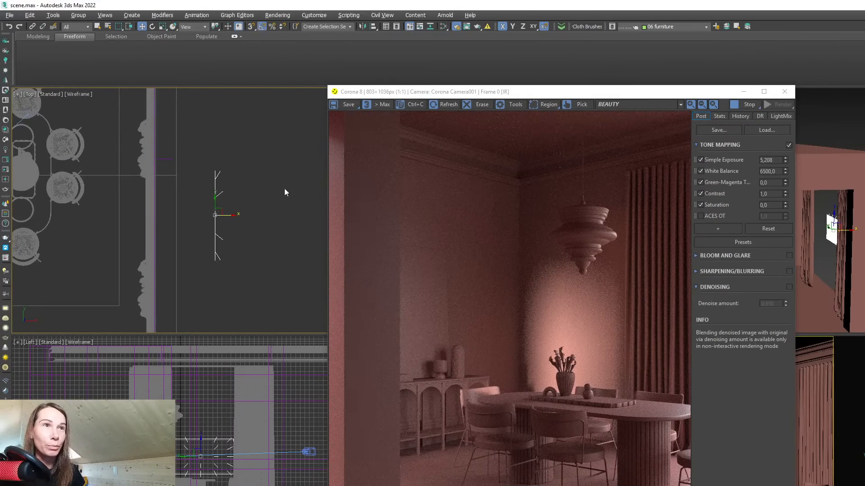
Rotate the rectangular light about 180° around Z in the top view so it shines into the room.
scroll(227, 198, "down", 6)
scroll(246, 159, "up", 2)
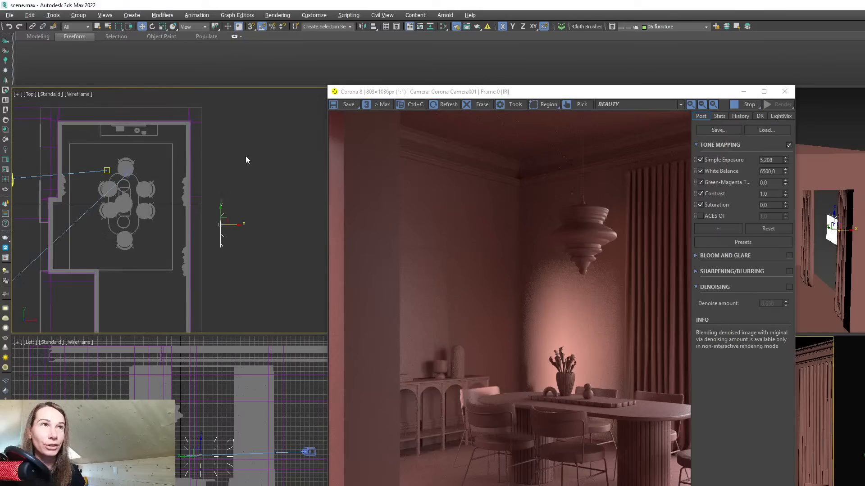
left_click(152, 26)
left_click_drag(232, 213, 189, 147)
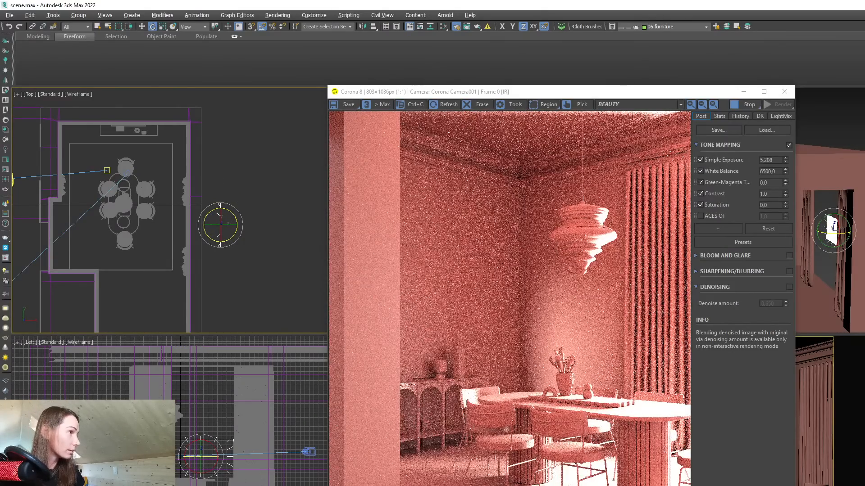
scroll(222, 229, "up", 8)
left_click_drag(157, 156, 206, 234)
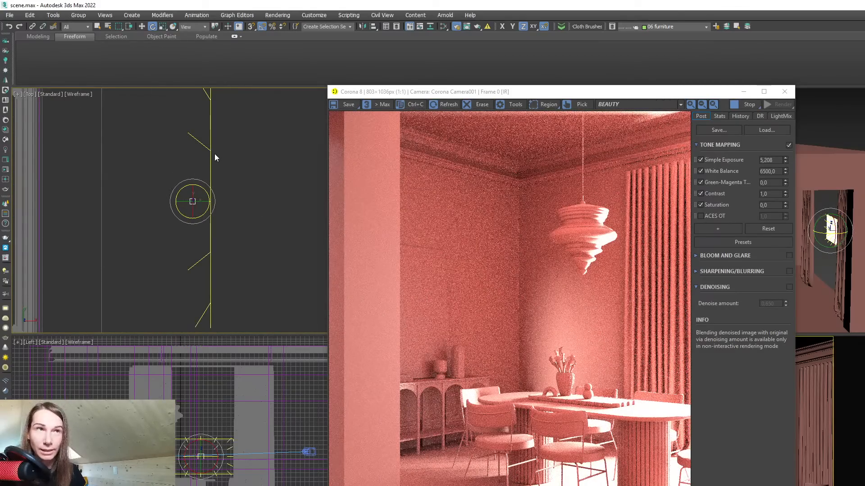
Make the rectangular light targeted and place its target inside the room near the opposite wall in the top view.
scroll(215, 153, "down", 3)
scroll(216, 168, "down", 2)
middle_click_drag(216, 168, 244, 228)
scroll(265, 268, "down", 4)
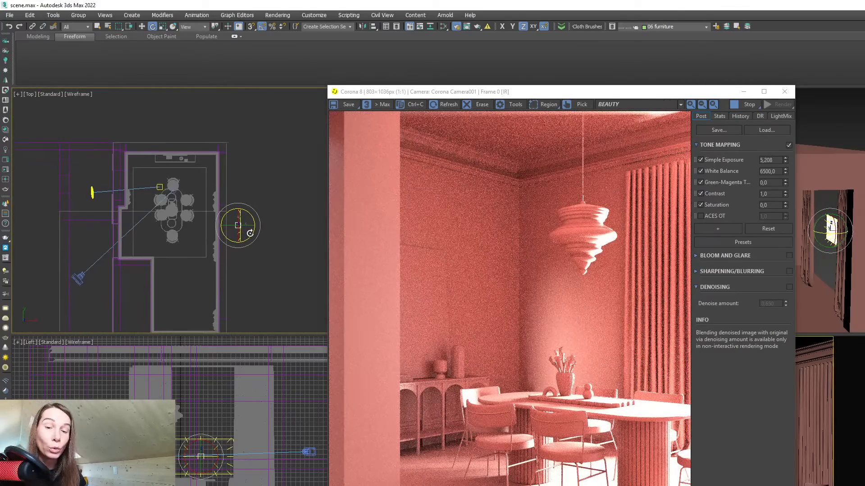
key("w")
scroll(244, 227, "down", 3)
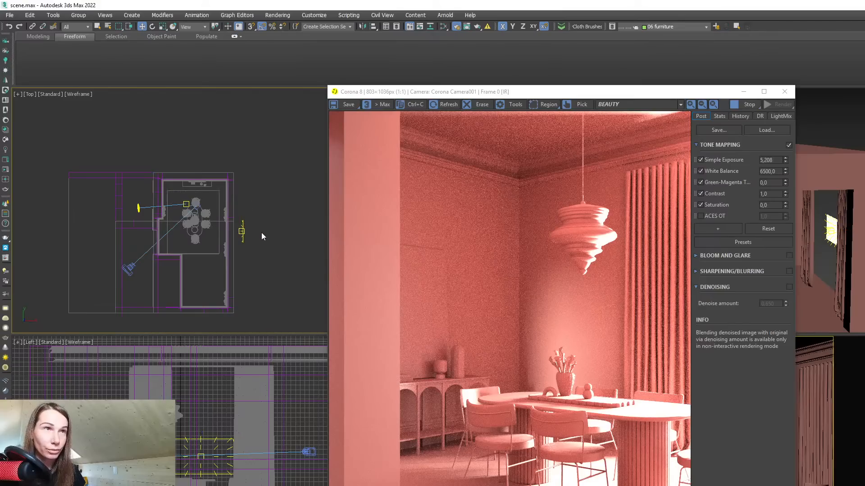
scroll(262, 232, "up", 5)
scroll(262, 232, "down", 4)
scroll(261, 234, "up", 1)
left_click_drag(261, 236, 164, 201)
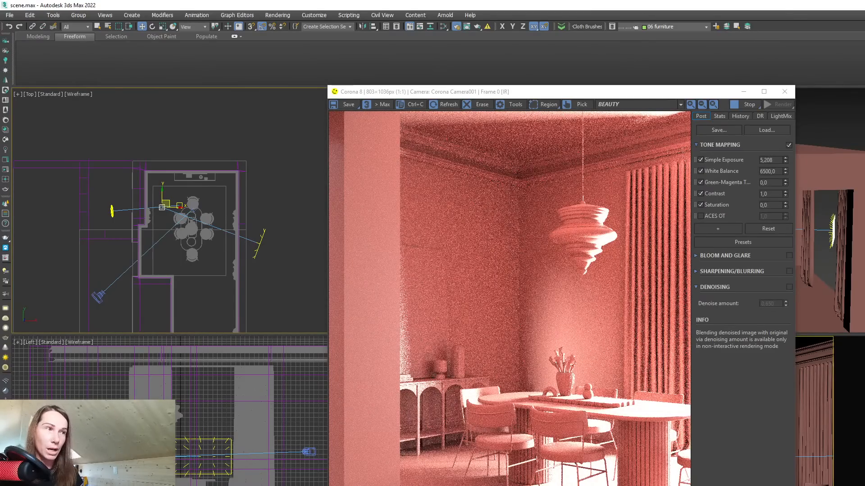
Lower the rectangular light's target along the vertical axis in the left view to tilt the beam downward.
middle_click_drag(175, 474, 185, 471)
scroll(185, 472, "up", 4)
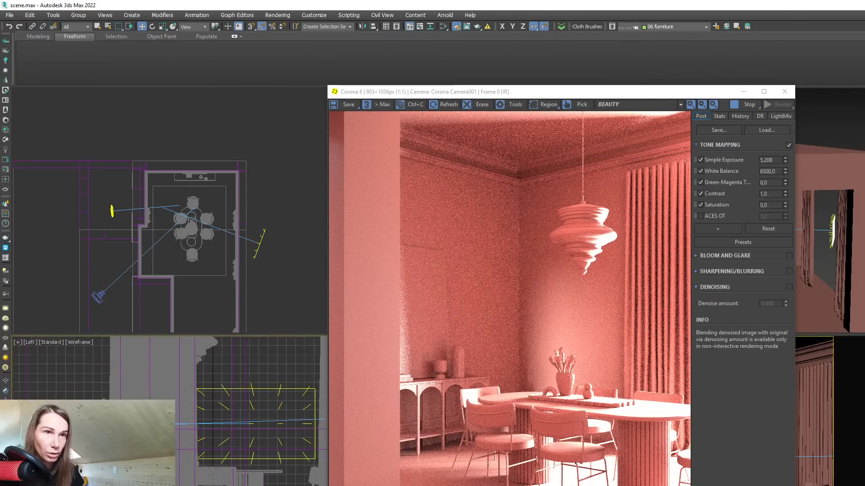
scroll(164, 406, "down", 2)
left_click_drag(129, 397, 129, 463)
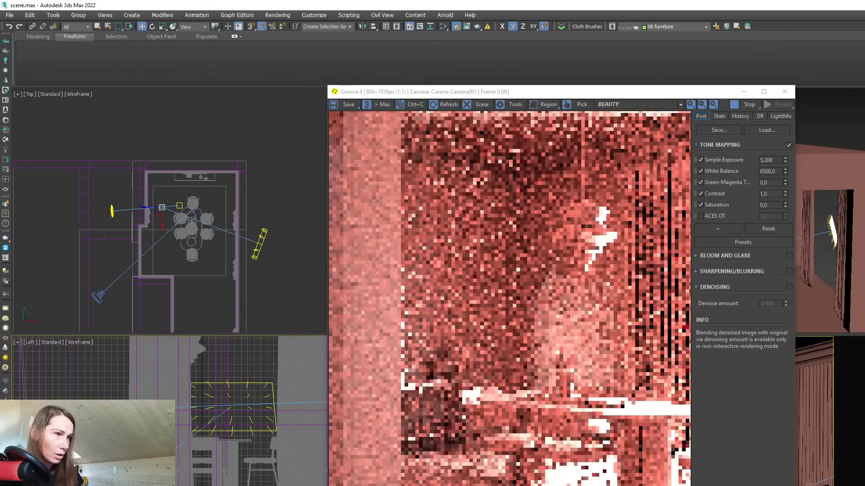
Raise the rectangular light itself slightly in the left view, keeping its target in place.
left_click(249, 382)
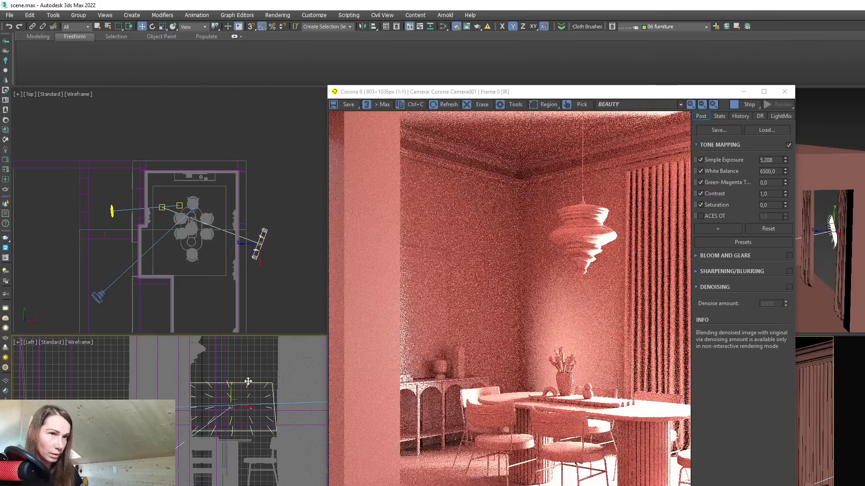
scroll(239, 382, "down", 5)
scroll(240, 375, "up", 5)
mouse_move(228, 414)
left_mouse_down()
mouse_move(228, 392)
mouse_move(221, 416)
mouse_move(219, 375)
mouse_move(220, 403)
left_mouse_up()
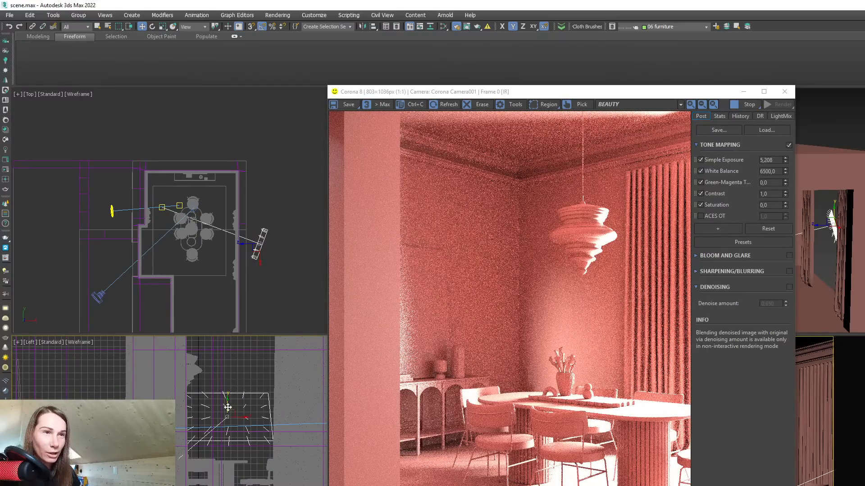
left_click_drag(222, 409, 205, 403)
middle_click_drag(198, 424, 176, 430)
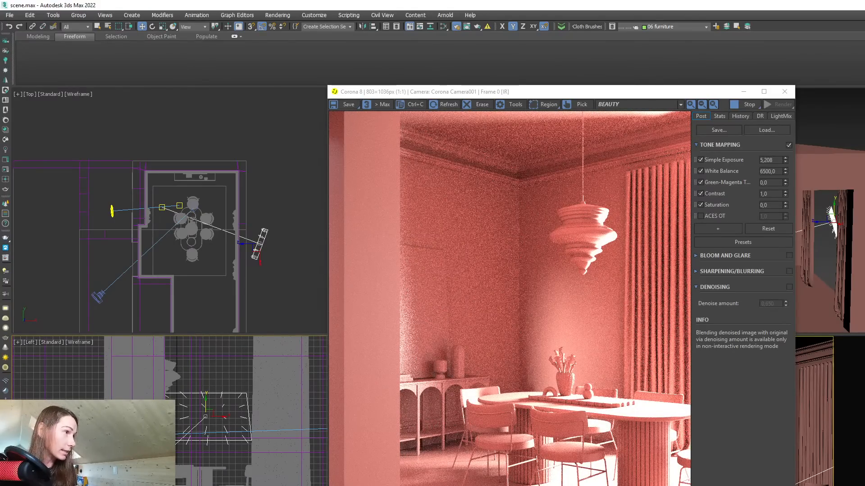
Lower the rectangular light's intensity in stages to about 1.1.
key("Return")
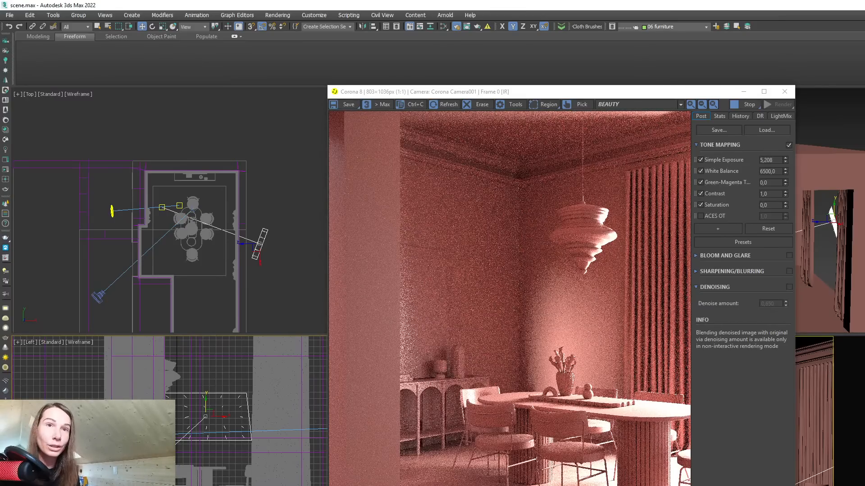
key("Return")
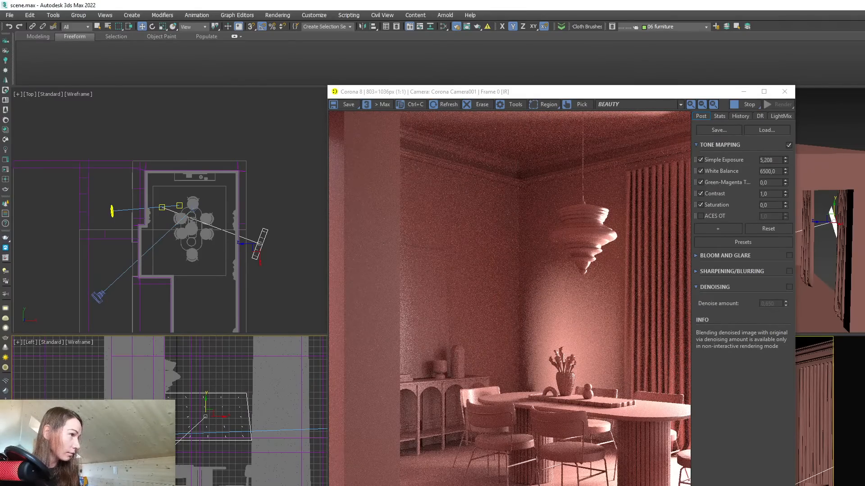
key("Return")
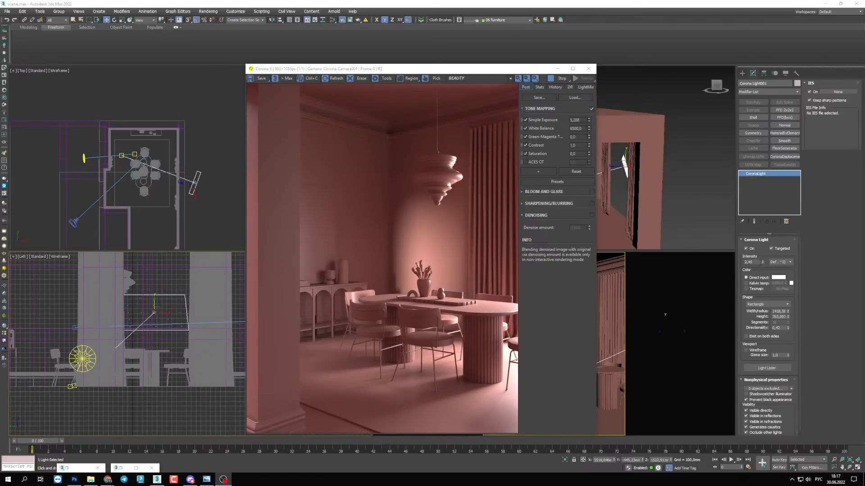
left_click_drag(763, 262, 760, 285)
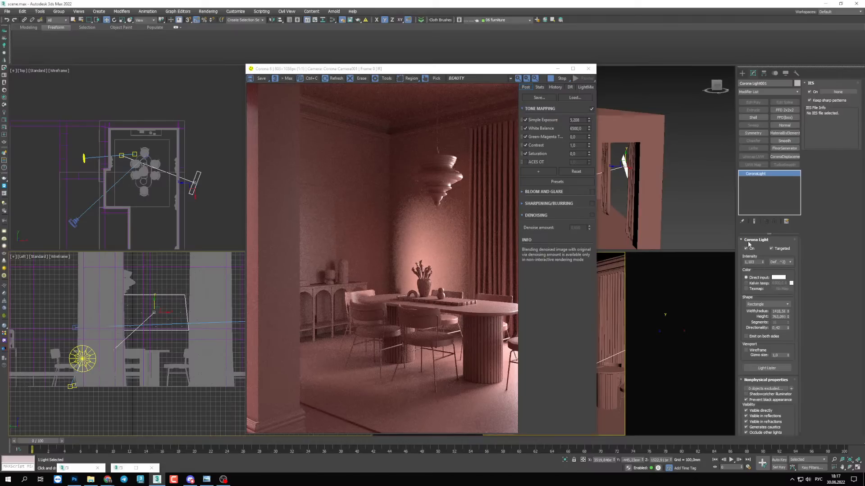
Raise the simple exposure to about 5.6 and add a Filmic Mapping operator with highlight compression of about 0.5.
left_click_drag(590, 120, 591, 114)
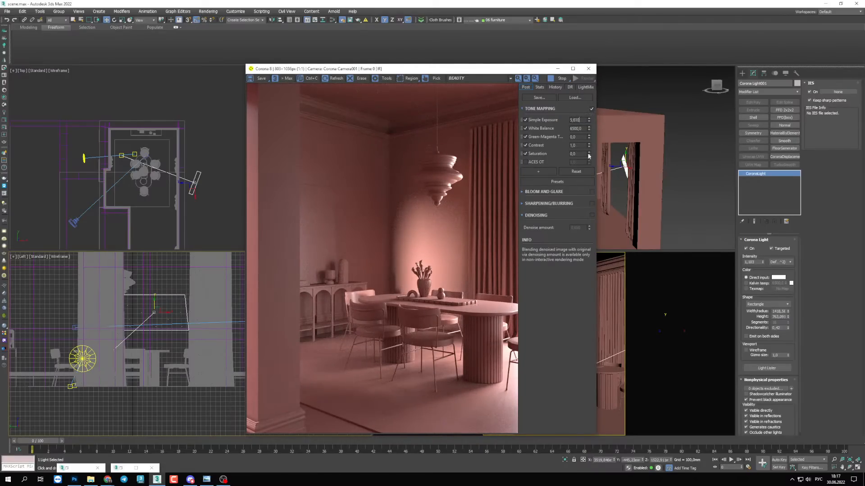
left_click_drag(490, 69, 463, 60)
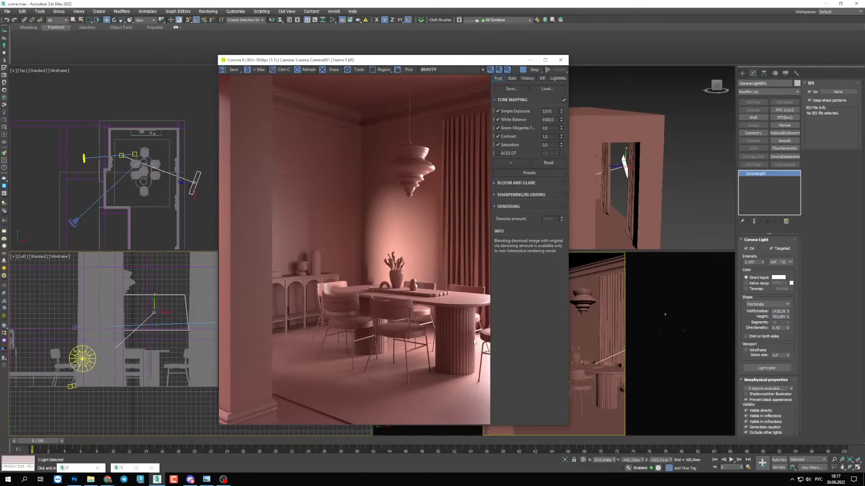
left_click(510, 163)
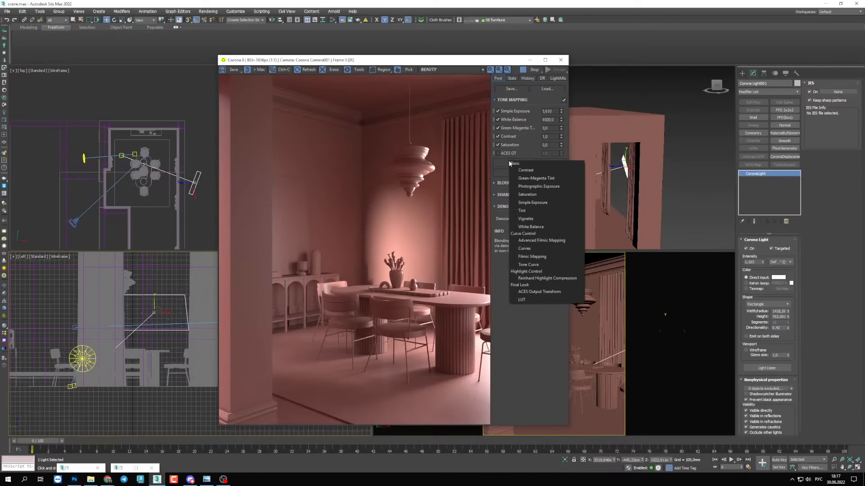
left_click(534, 257)
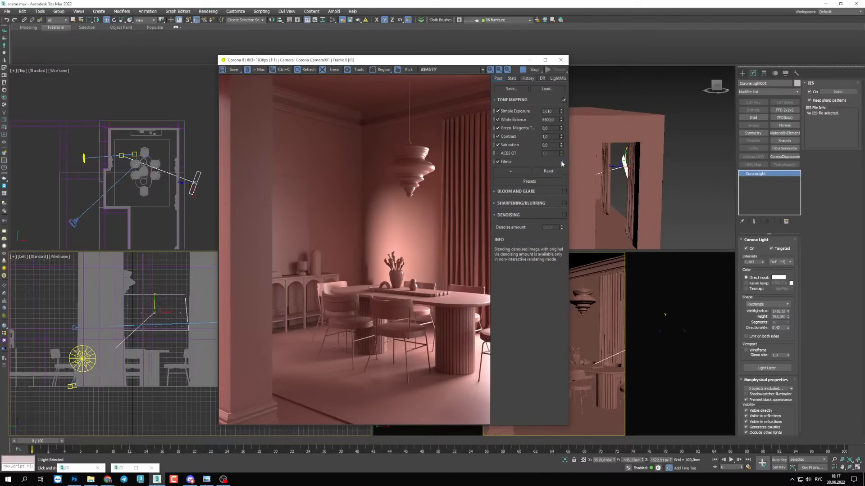
left_click(561, 162)
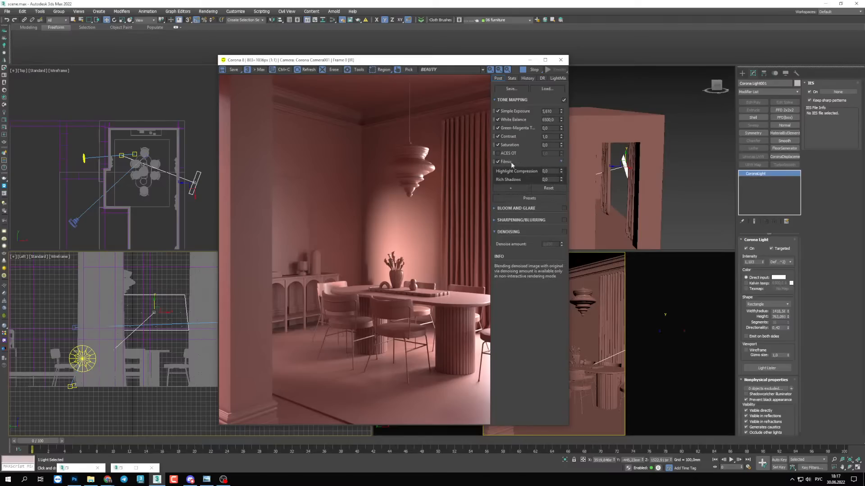
mouse_move(537, 165)
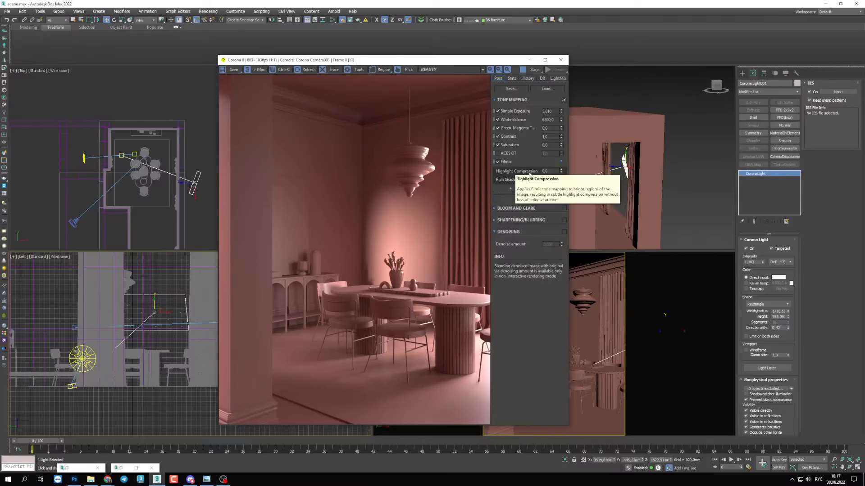
left_click_drag(560, 171, 559, 129)
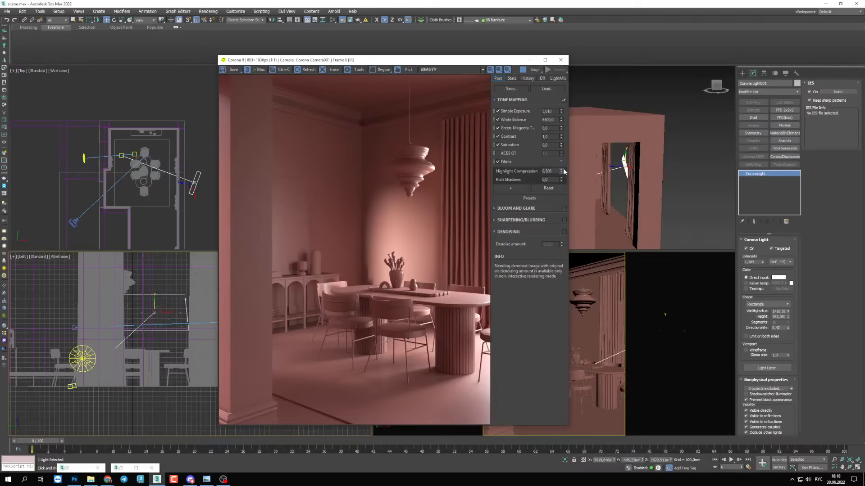
Add a Curves operator with slightly darker shadows and brighter midtones, and set the tone mapping contrast to about 2.03.
left_click(520, 190)
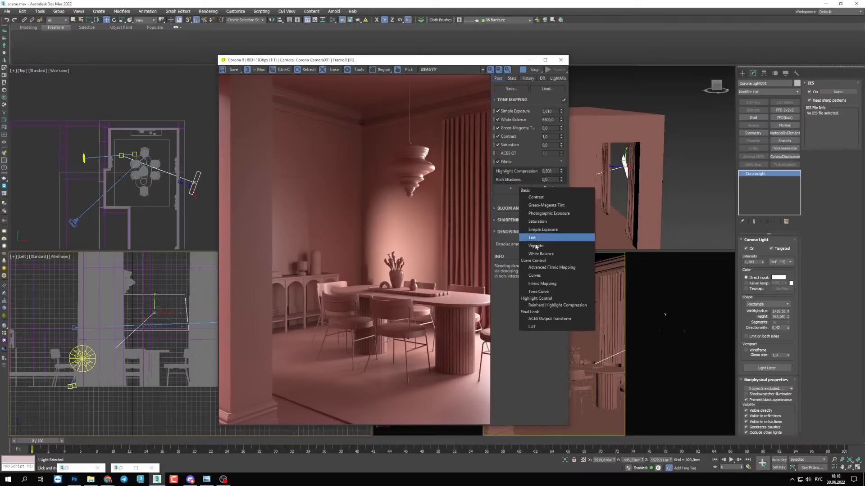
left_click(532, 272)
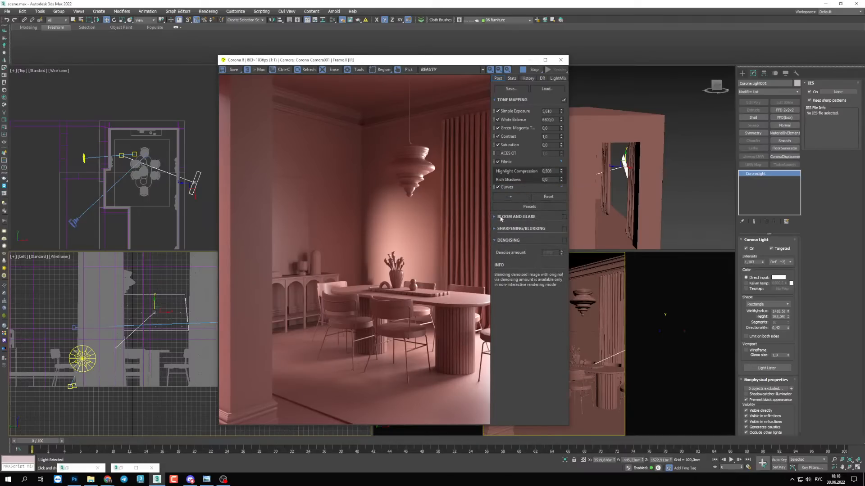
left_click(558, 187)
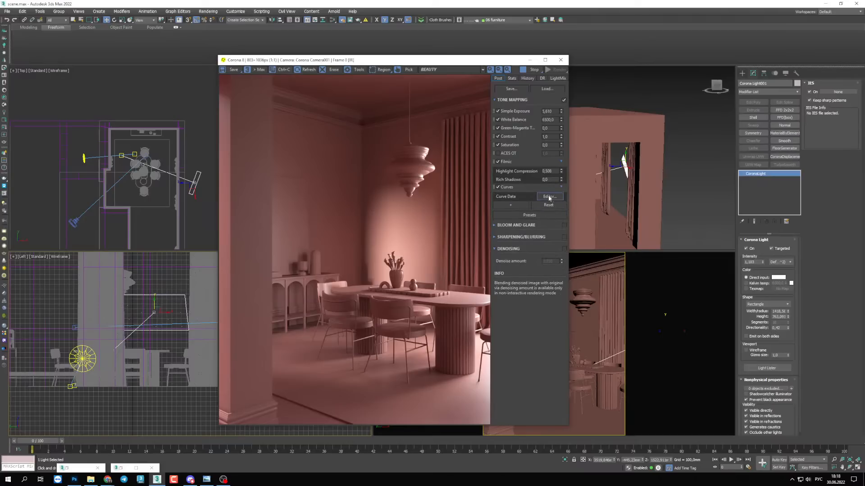
left_click(549, 197)
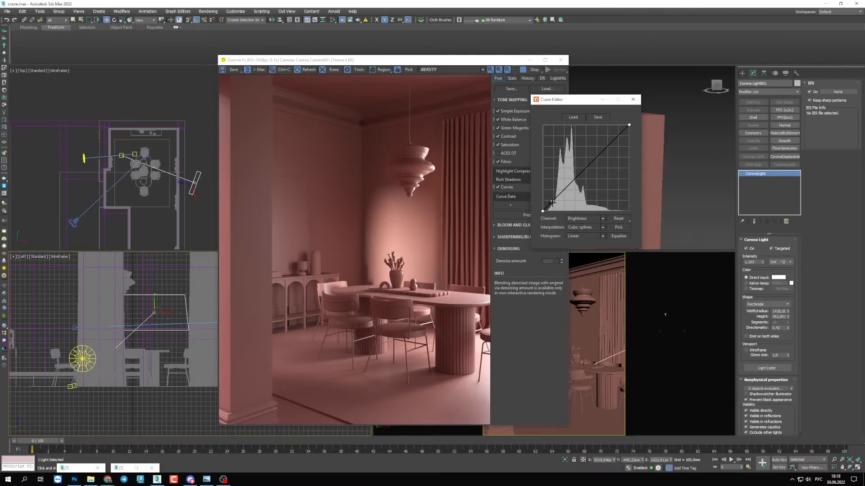
left_click_drag(551, 202, 550, 206)
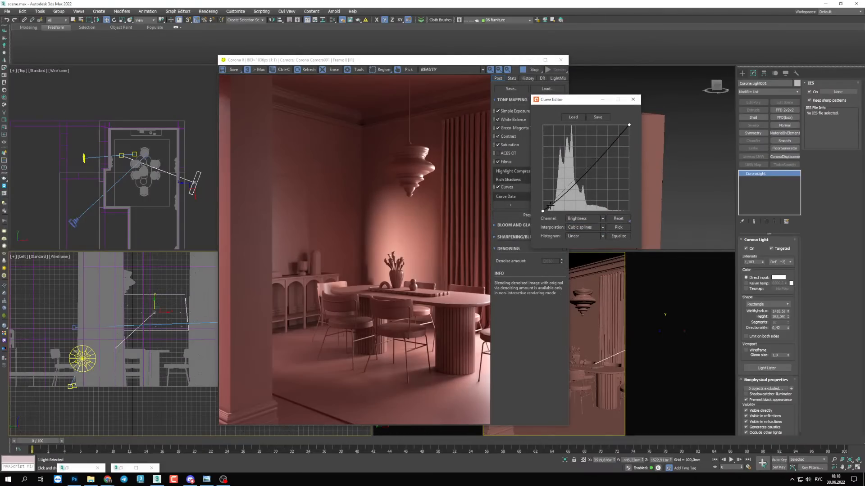
left_click(579, 172)
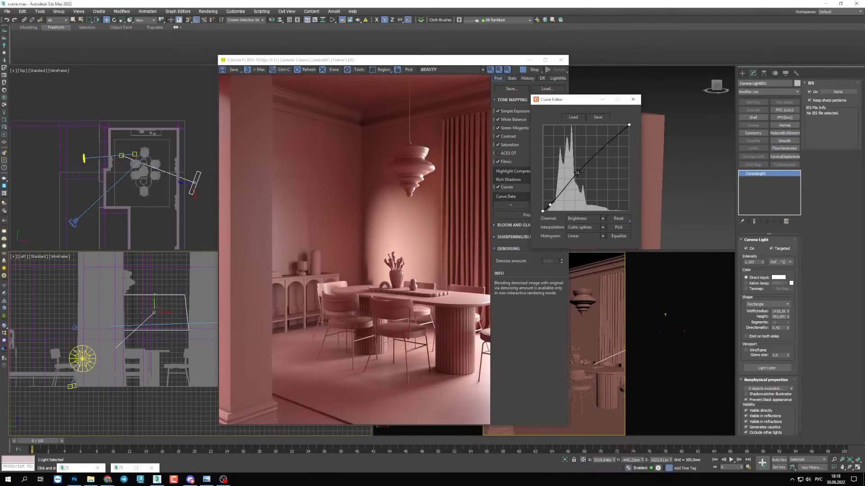
left_click(552, 204)
left_click_drag(555, 100, 576, 102)
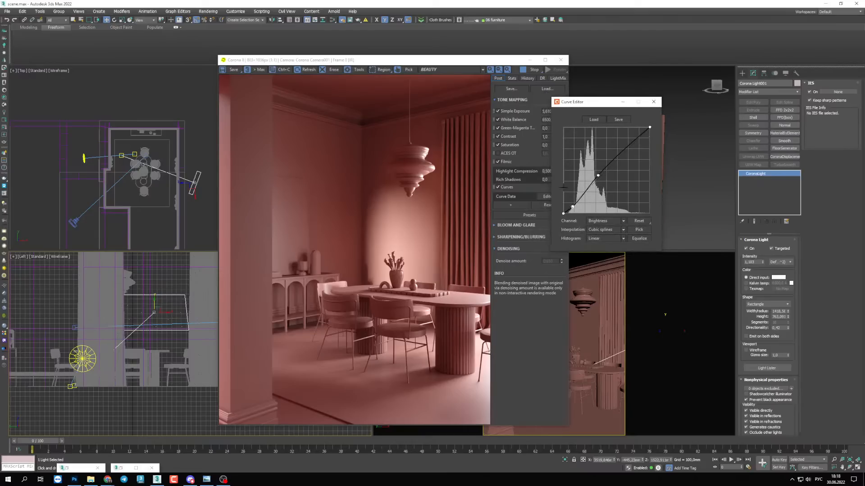
left_click(654, 101)
type("65")
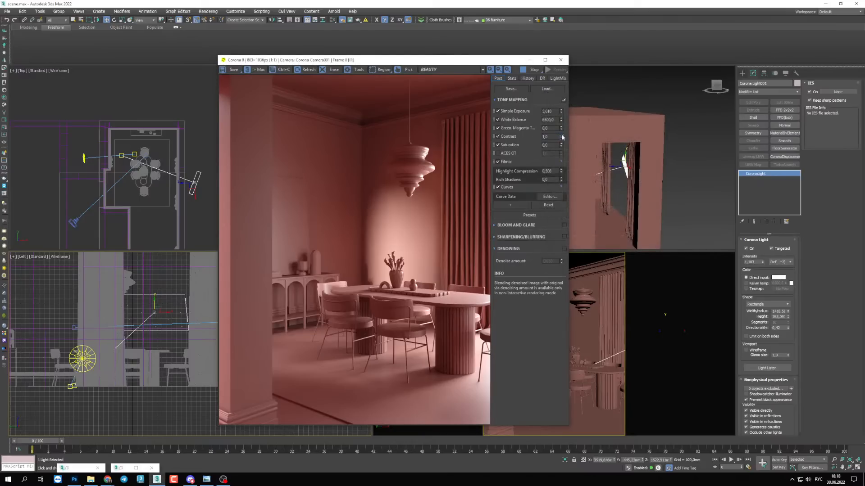
left_click_drag(564, 99, 560, 71)
Select the Corona Sun in the left view and raise it slightly.
left_click(76, 357)
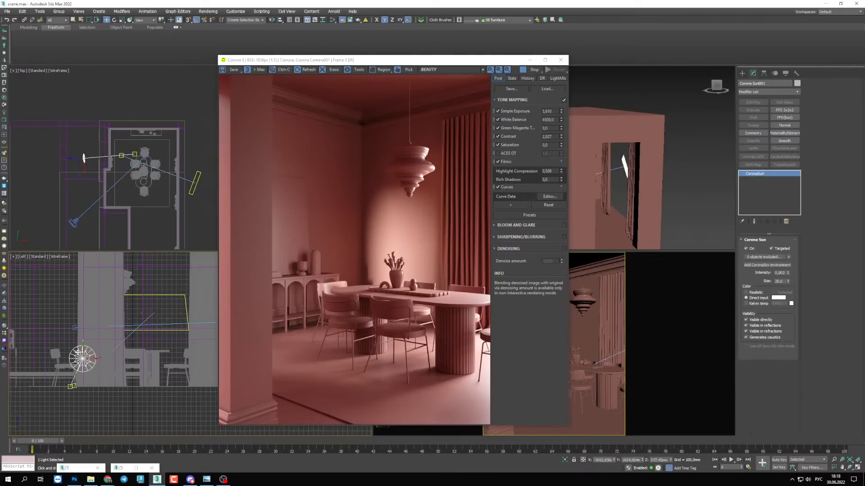
left_click_drag(82, 350, 82, 348)
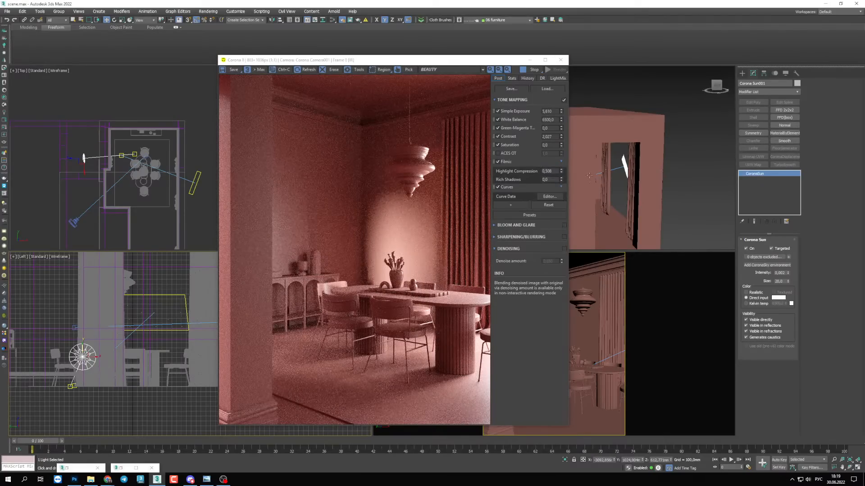
Increase the Filmic highlight compression further and refine the shadow and midtone points of the brightness curve.
mouse_move(560, 172)
left_mouse_down()
mouse_move(560, 145)
mouse_move(560, 158)
left_mouse_up()
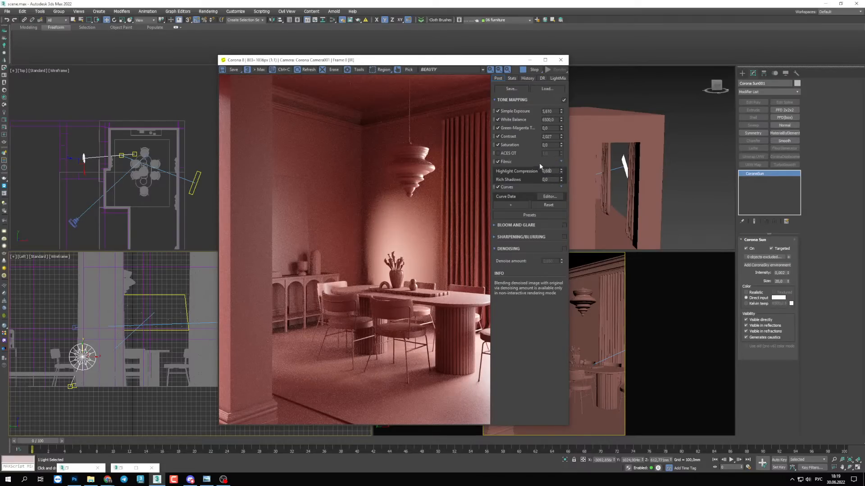
left_click(556, 196)
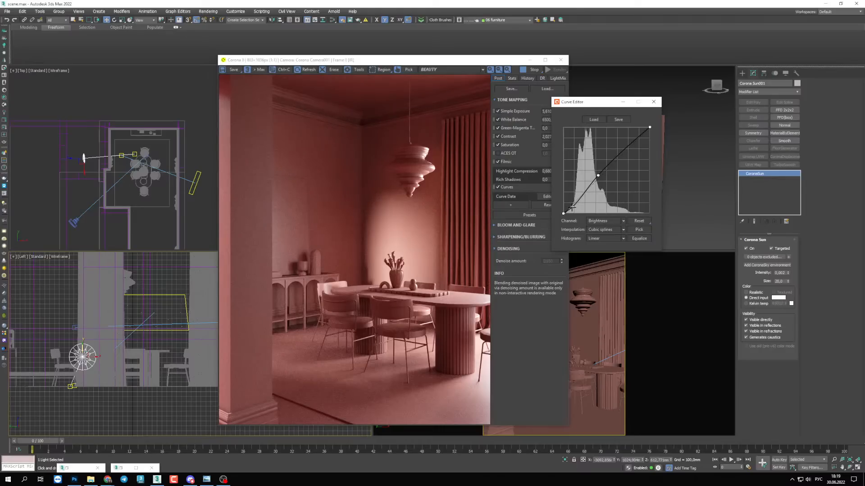
left_click(572, 207)
left_click_drag(597, 176, 599, 174)
Reduce the saturation of the red test material's diffuse colour to about 150.
left_click(120, 468)
left_click_drag(545, 95, 639, 109)
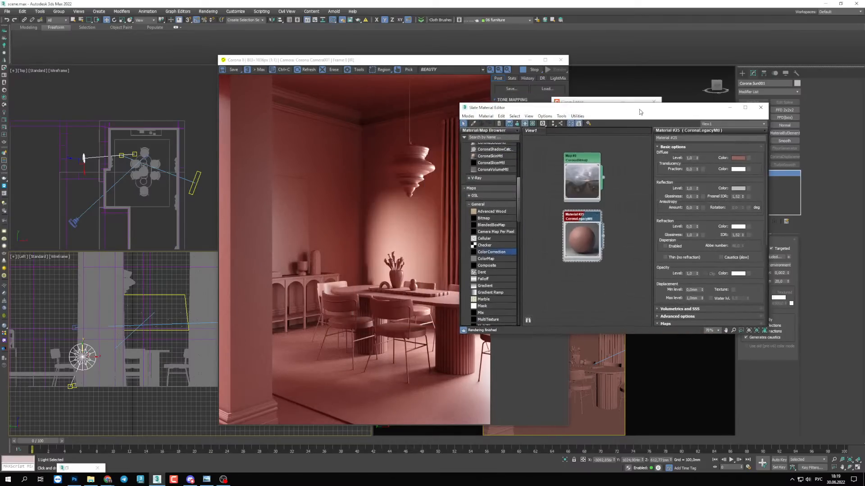
left_click(737, 158)
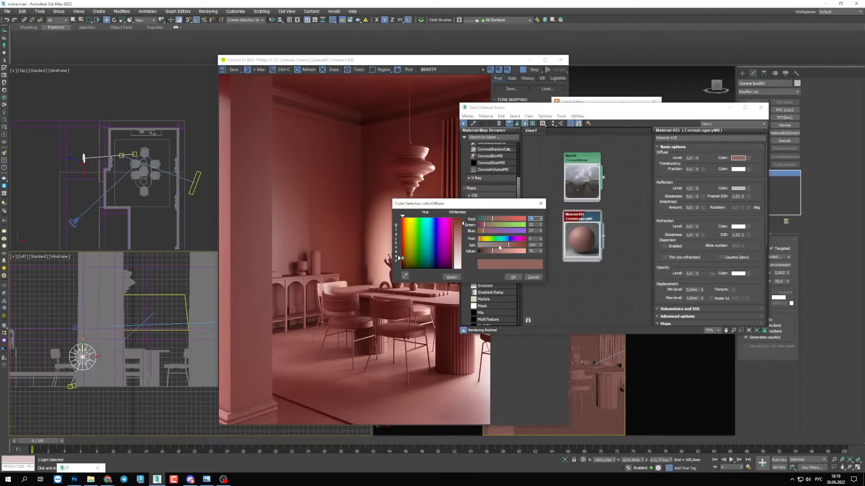
left_click(505, 245)
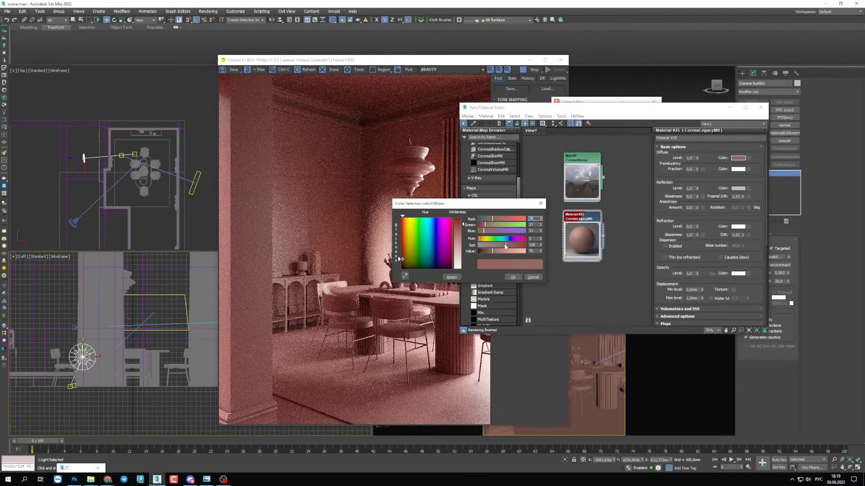
left_click_drag(485, 209, 577, 203)
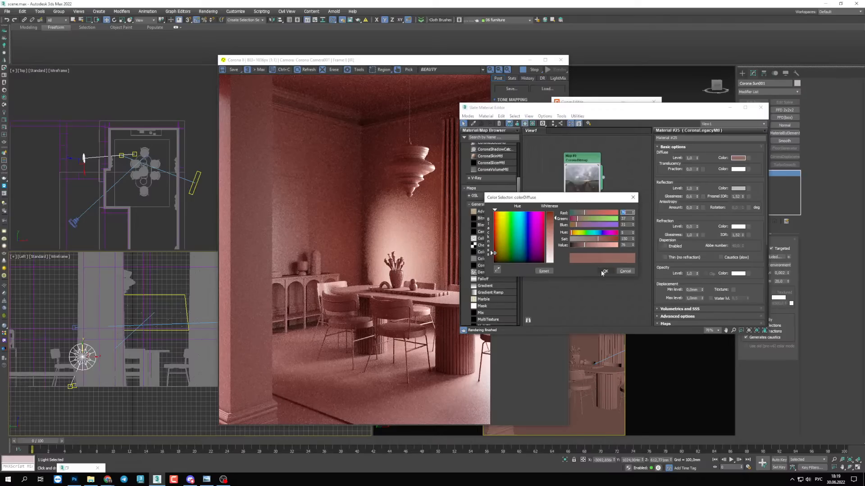
left_click(604, 272)
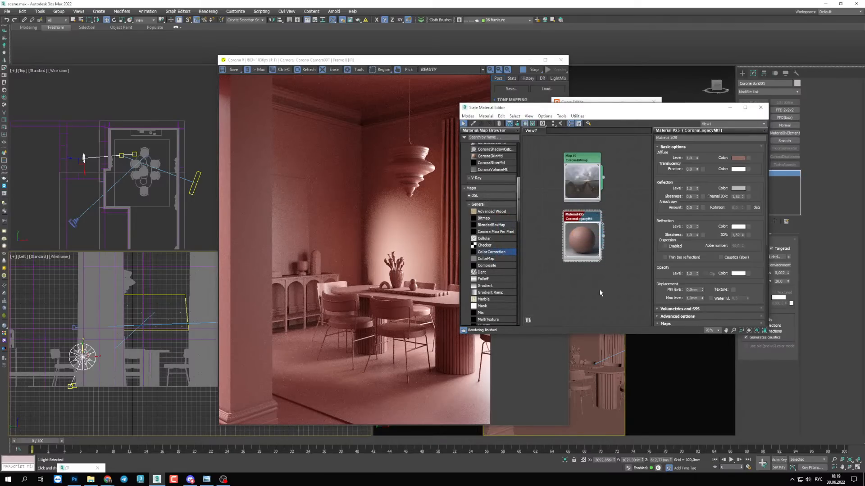
Minimise the Curve Editor and compare the render with the reference photo of the dining room.
left_click_drag(543, 108, 644, 134)
left_click(622, 102)
left_click(622, 103)
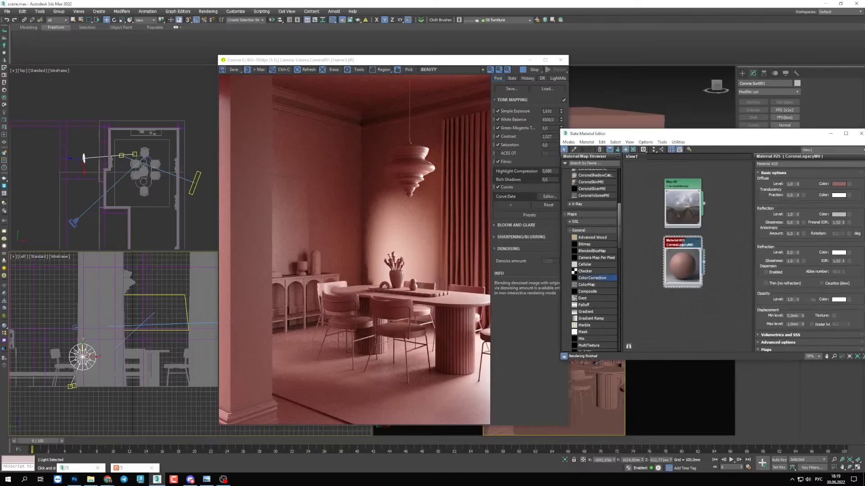
left_click(206, 479)
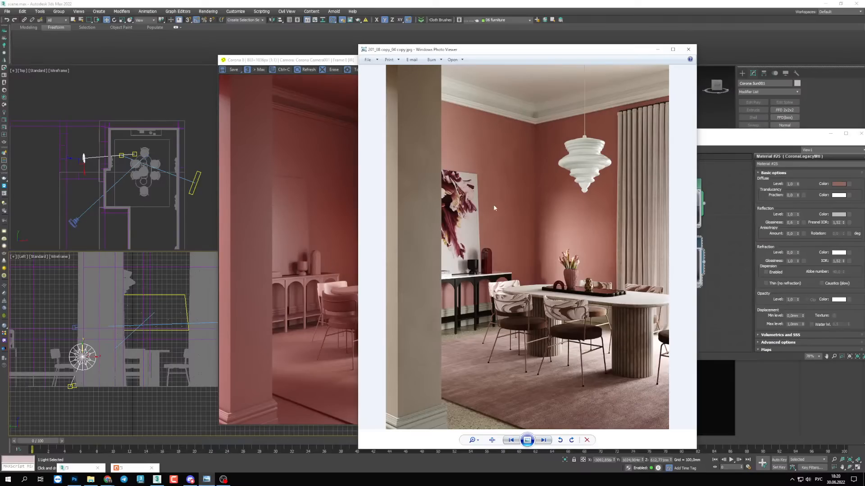
left_click(688, 49)
Duplicate the red wall material, Material #25, below the original in the Slate Material Editor.
left_click_drag(647, 136, 594, 103)
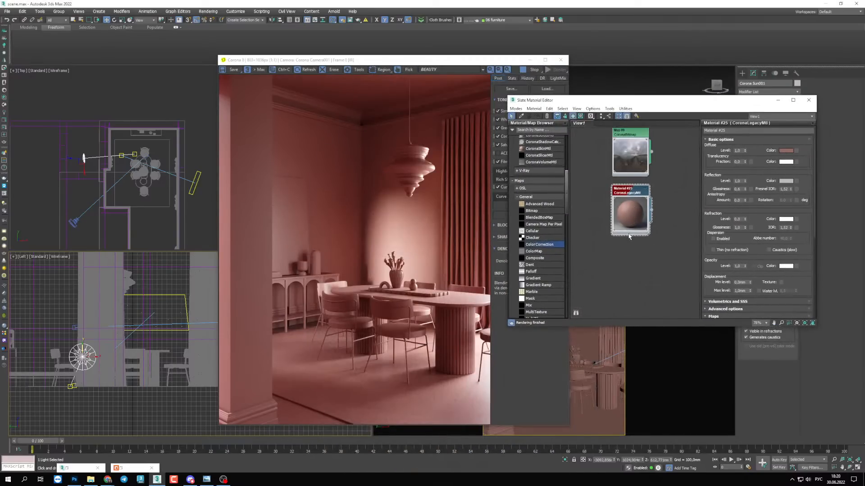
left_click_drag(642, 208, 629, 274, "shift")
left_click(626, 273)
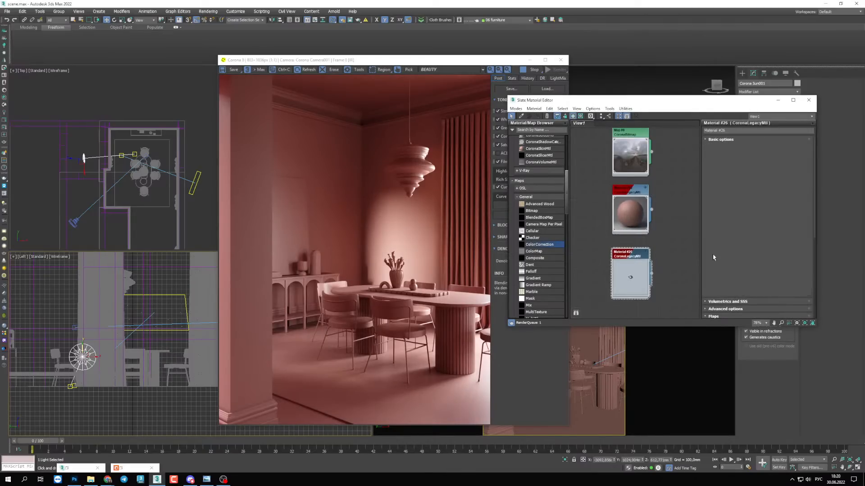
Minimise the material editor, maximise the Corona camera viewport and display its geometry with edged faces.
left_click_drag(522, 63, 336, 59)
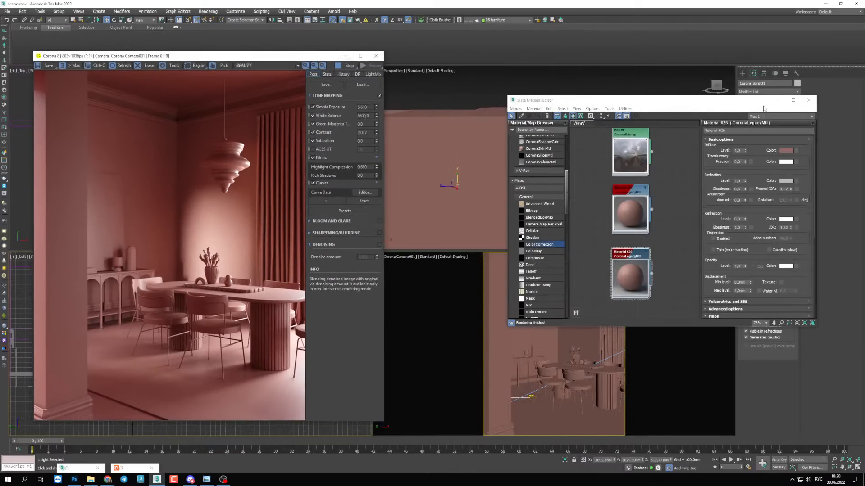
left_click(778, 100)
key("alt+w")
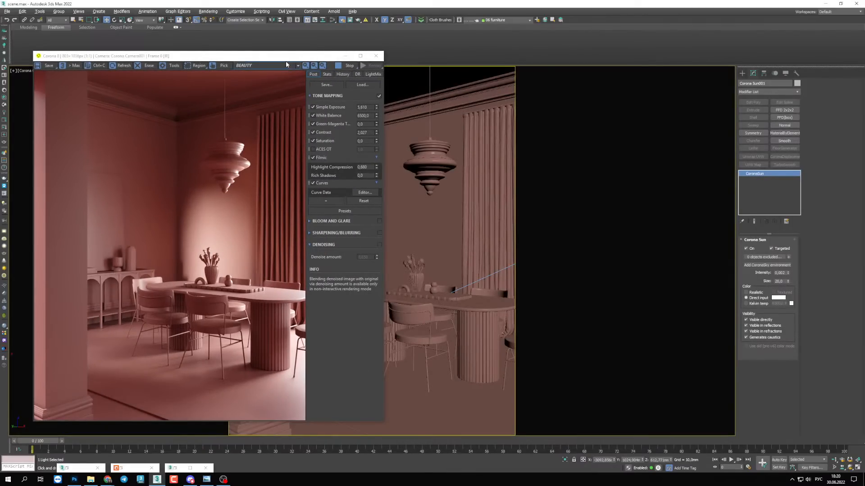
left_click_drag(266, 56, 610, 54)
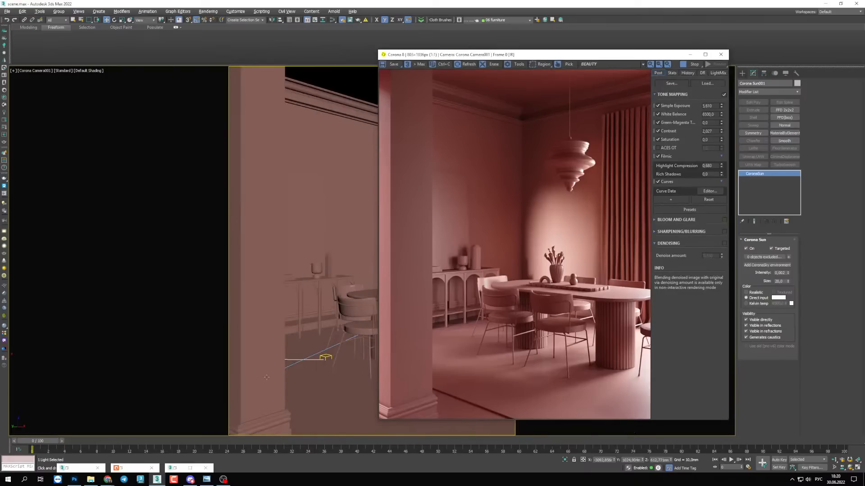
key("F4")
Select the skirting, ceiling mouldings, wall picture panel and pendant lamp together in the camera view.
left_click(274, 423)
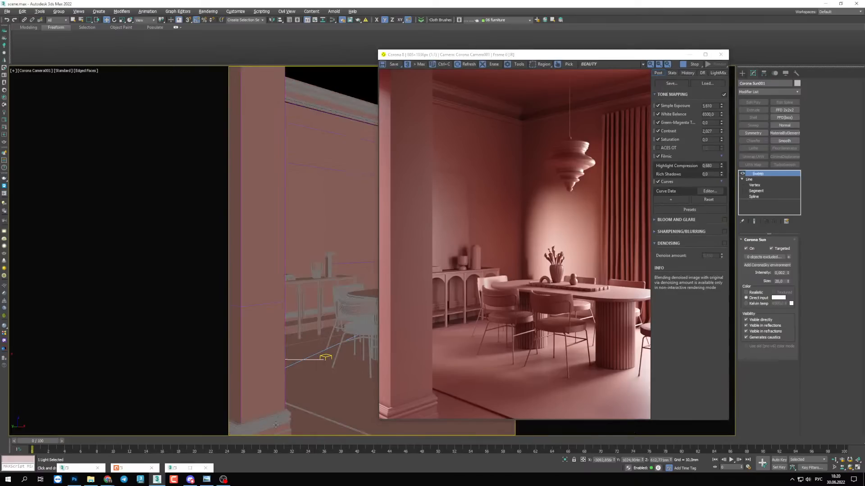
left_click_drag(425, 55, 532, 68)
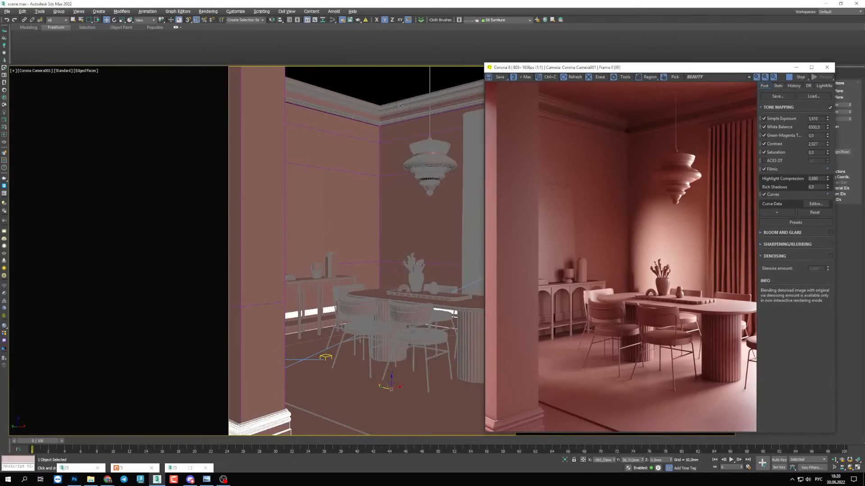
left_click(370, 93, "ctrl")
left_click(331, 291, "ctrl")
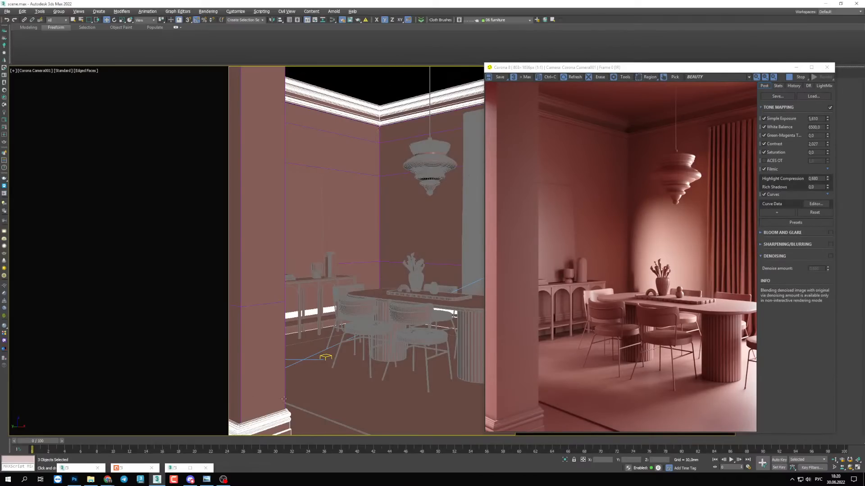
left_click(311, 252, "ctrl")
left_click(434, 165, "ctrl")
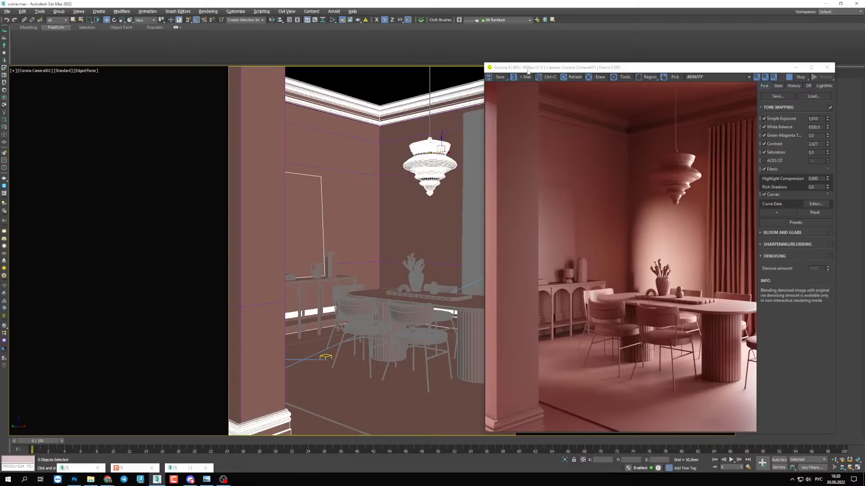
Desaturate the duplicated Material #26's diffuse colour to neutral grey and assign it to the selected objects.
left_click_drag(527, 71, 196, 62)
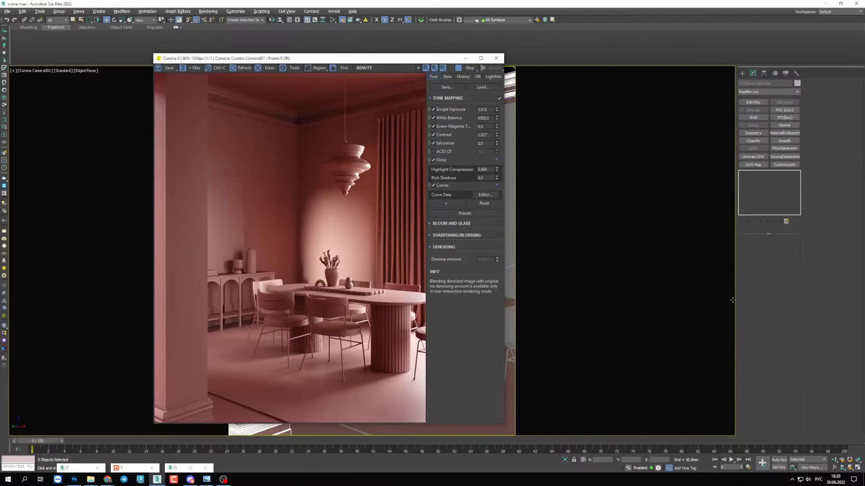
key("m")
left_click_drag(613, 98, 536, 98)
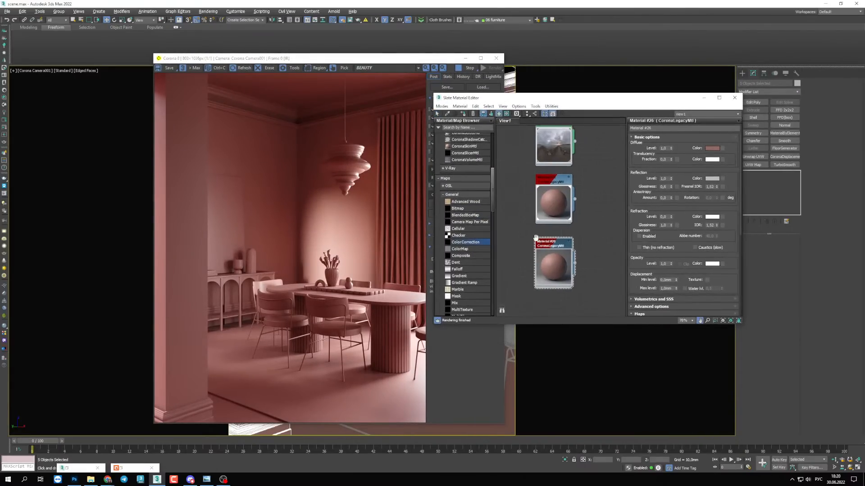
scroll(536, 237, "up", 2)
left_click(712, 148)
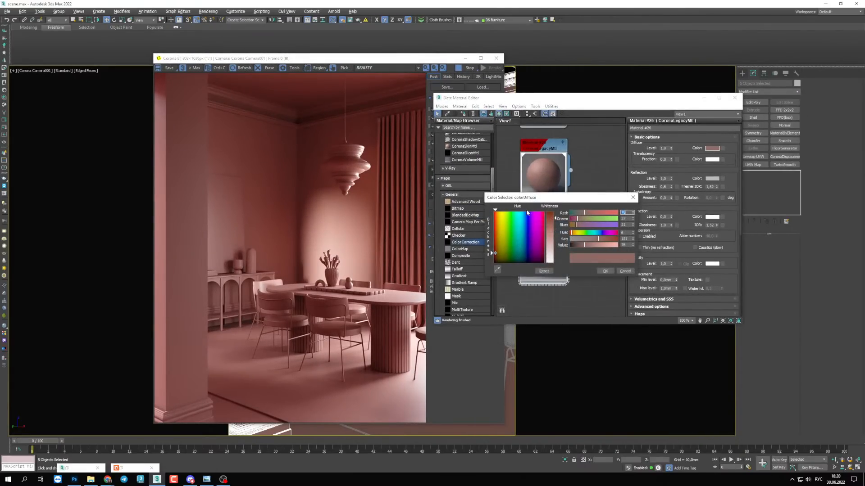
left_click_drag(592, 239, 571, 239)
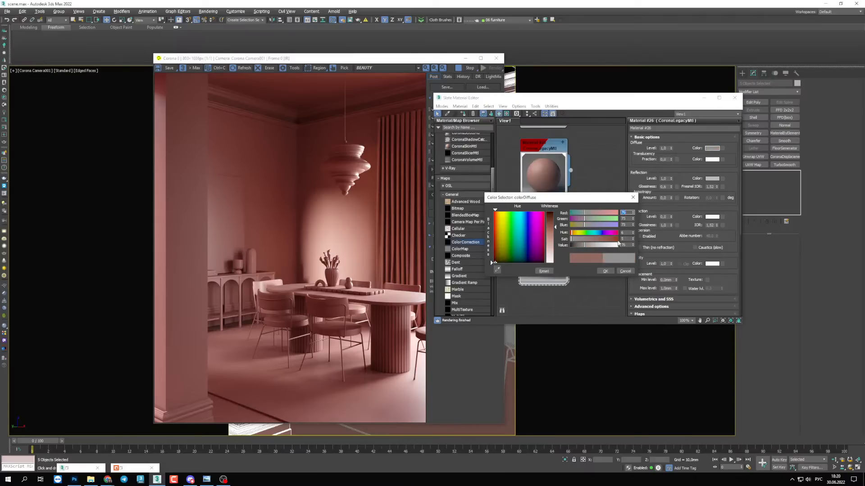
left_click(463, 115)
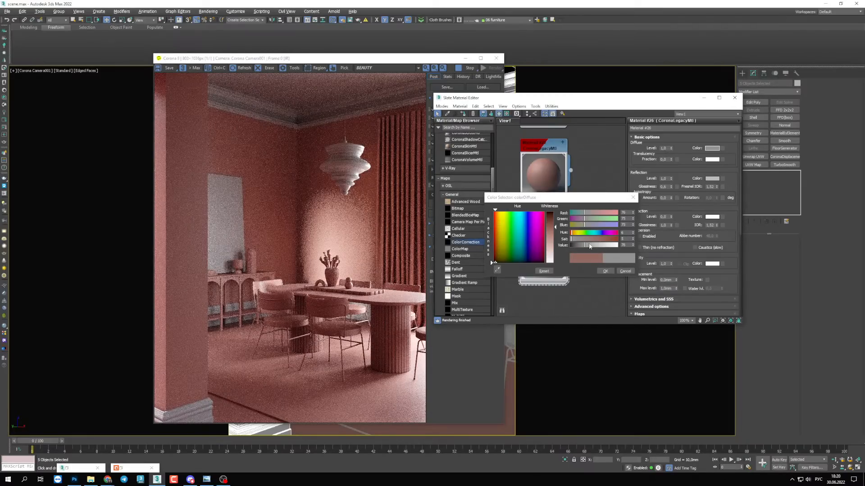
Lighten Material #26's diffuse colour to a warm off-white with hue about 60 and saturation about 19.
left_click(601, 246)
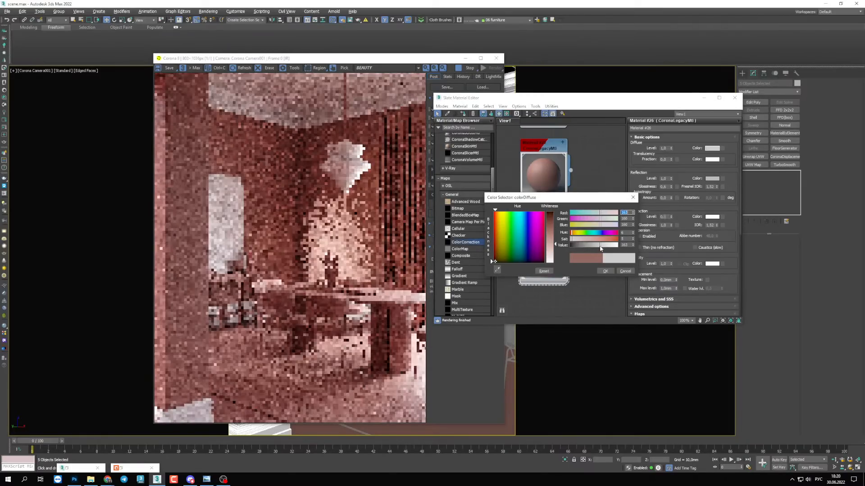
left_click_drag(632, 234, 632, 225)
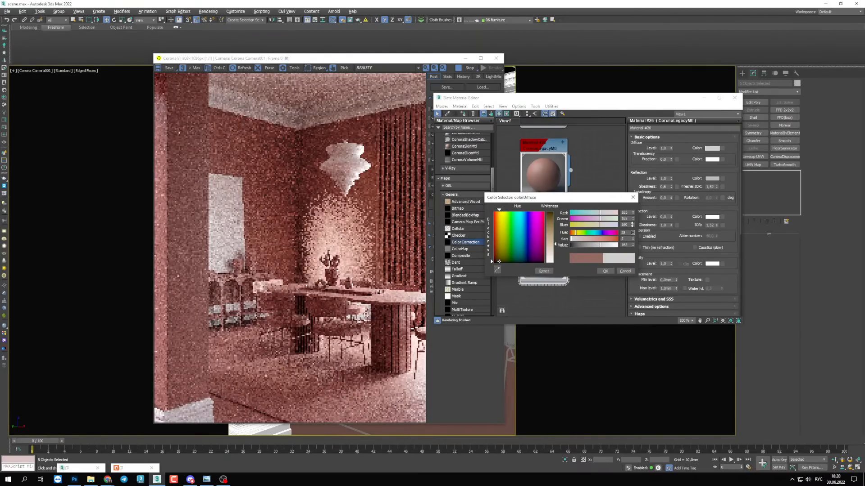
left_click(631, 218)
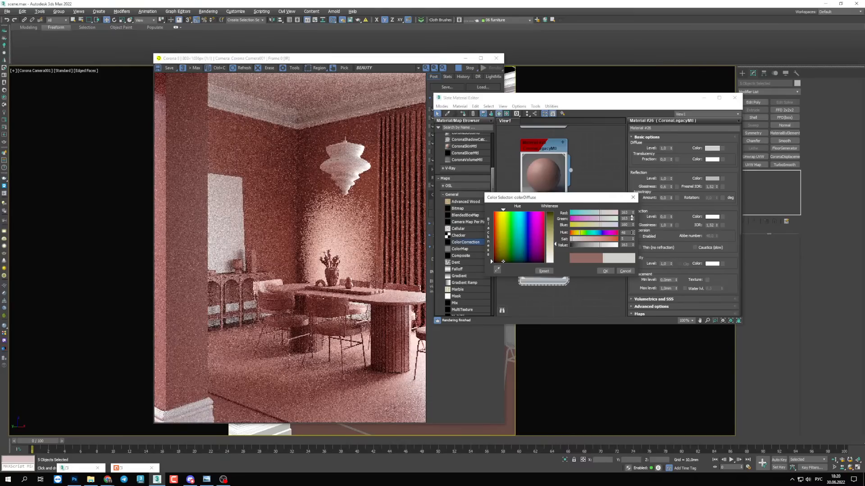
left_click_drag(631, 218, 632, 216)
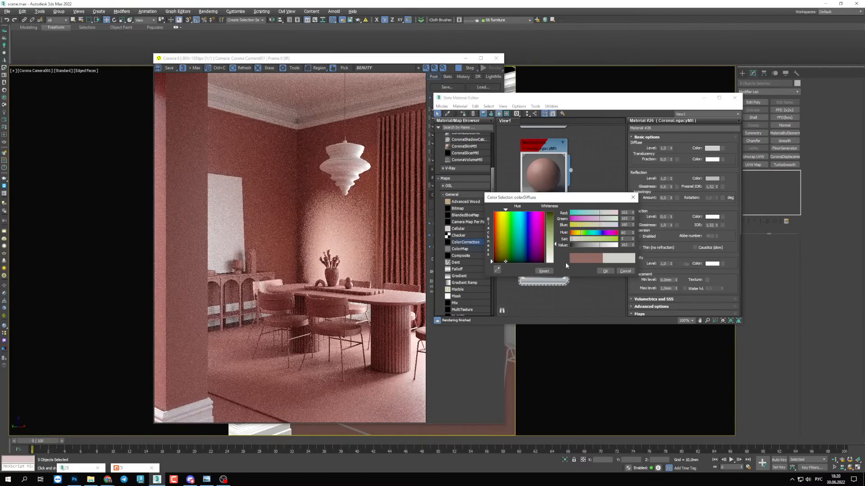
left_click_drag(606, 245, 597, 247)
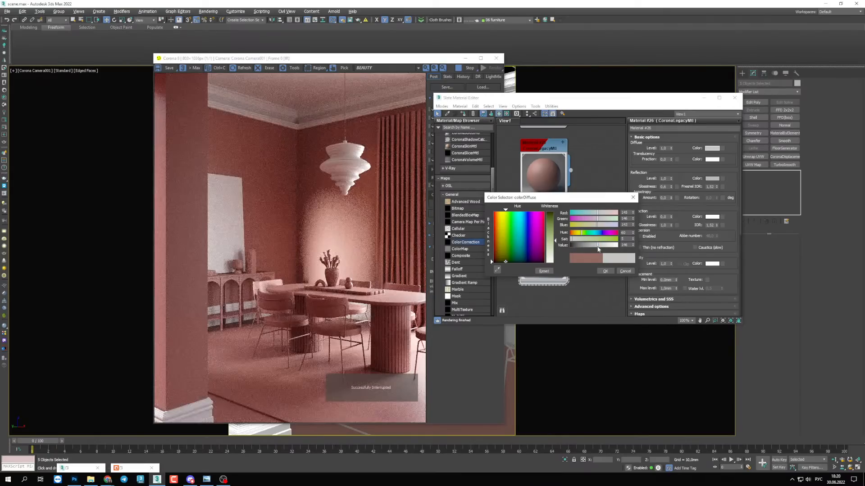
left_click_drag(575, 242, 574, 243)
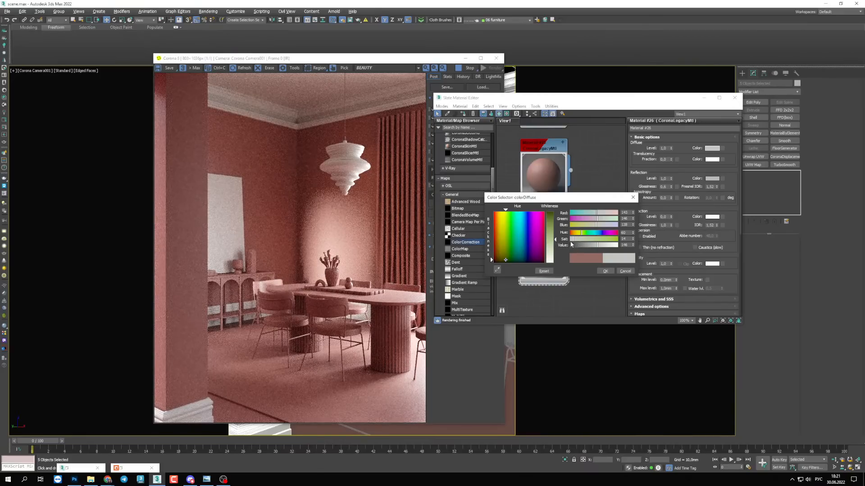
left_click_drag(586, 251, 583, 249)
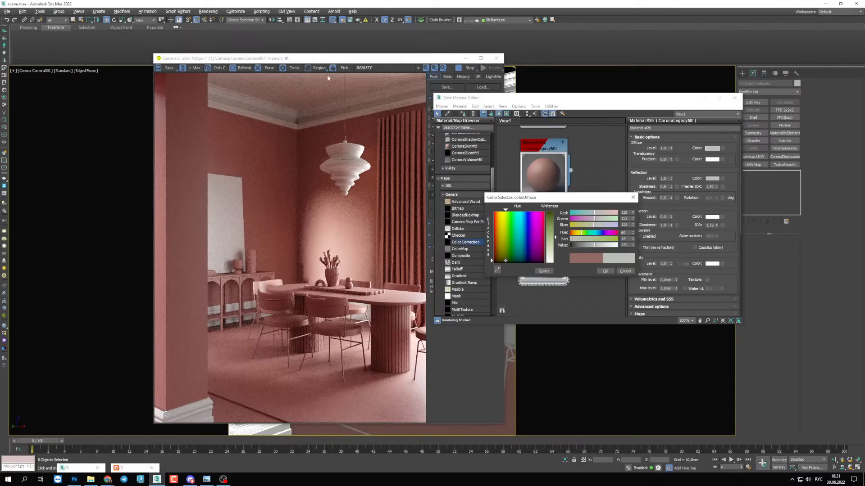
left_click(606, 271)
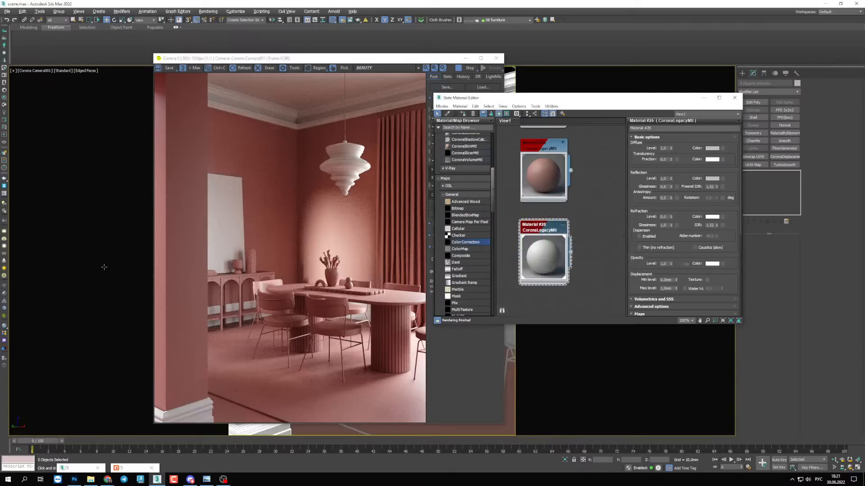
Duplicate the off-white Material #26 and select the room's wall object in the camera view.
middle_click_drag(548, 273, 545, 216)
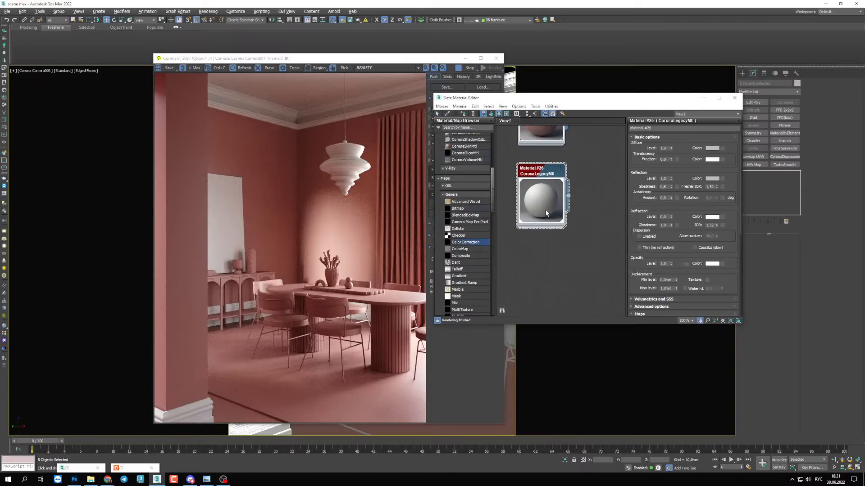
left_click_drag(548, 185, 545, 261, "shift")
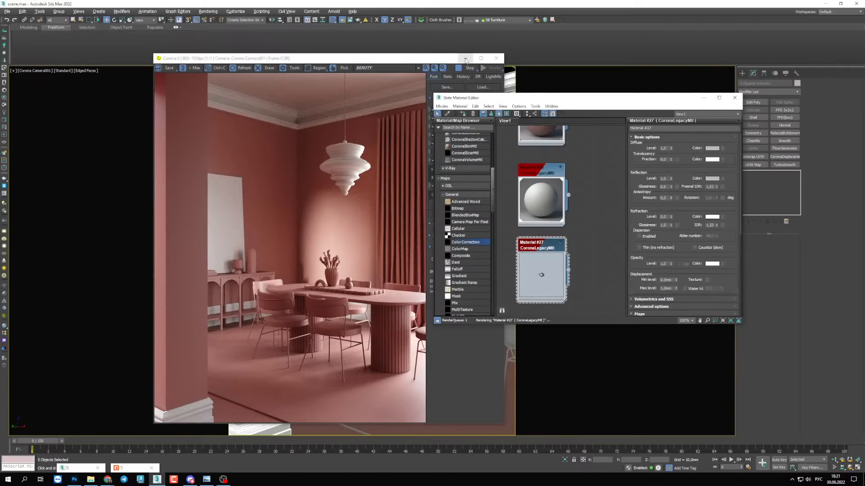
left_click(464, 77)
left_click(466, 58)
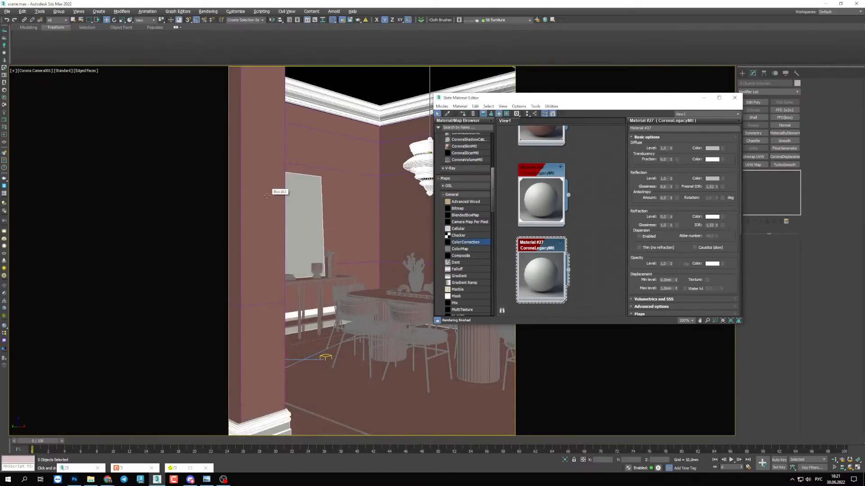
left_click(268, 196)
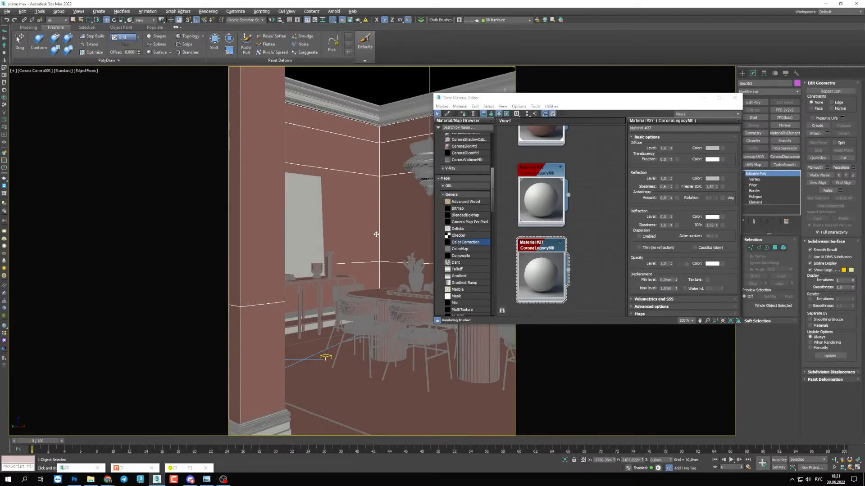
Add a Multi/Sub-Object material beside the duplicated off-white material and open its parameters.
scroll(468, 213, "up", 6)
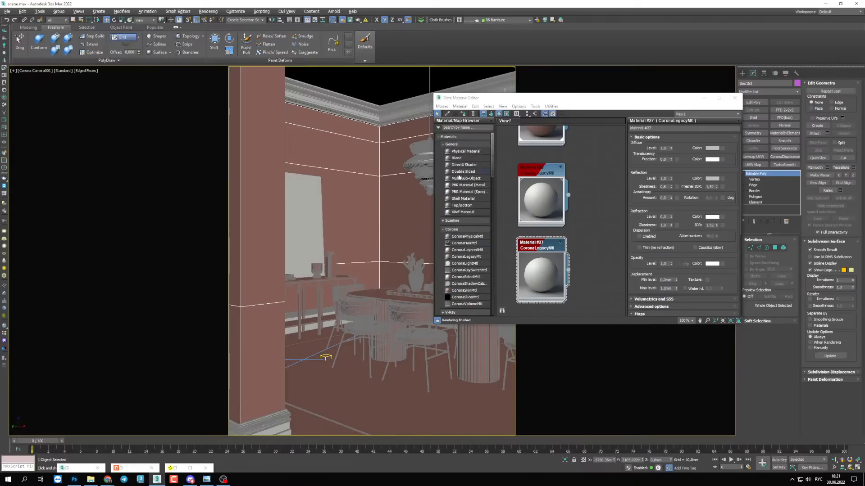
left_click_drag(461, 180, 593, 284)
double_click(593, 285)
middle_click_drag(578, 282, 570, 226)
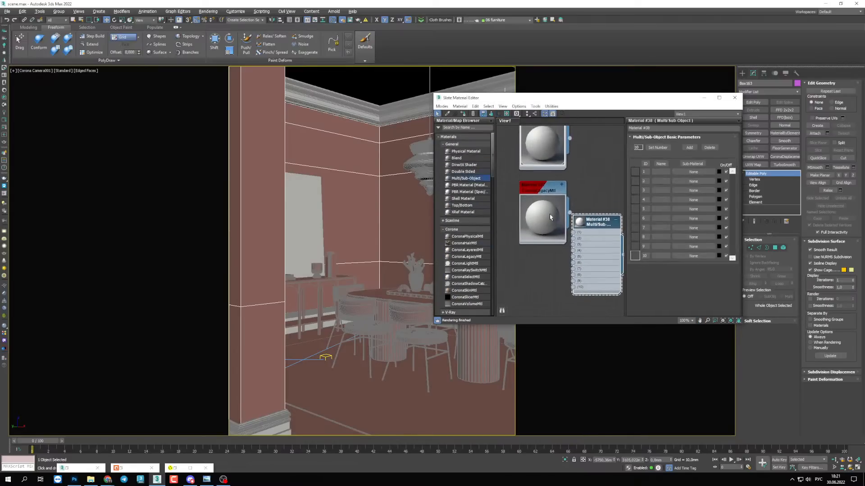
Connect the off-white Material #27 to slot 2 of the Multi/Sub-Object material and a duplicate of the pink material to slot 1.
left_click_drag(557, 214, 578, 238)
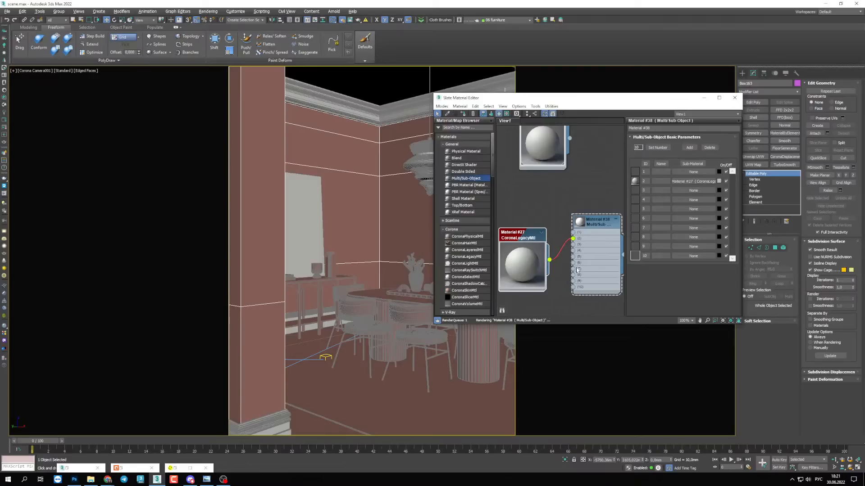
scroll(559, 228, "down", 4)
middle_click_drag(560, 228, 573, 238)
left_click_drag(566, 185, 531, 215, "shift")
double_click(531, 215)
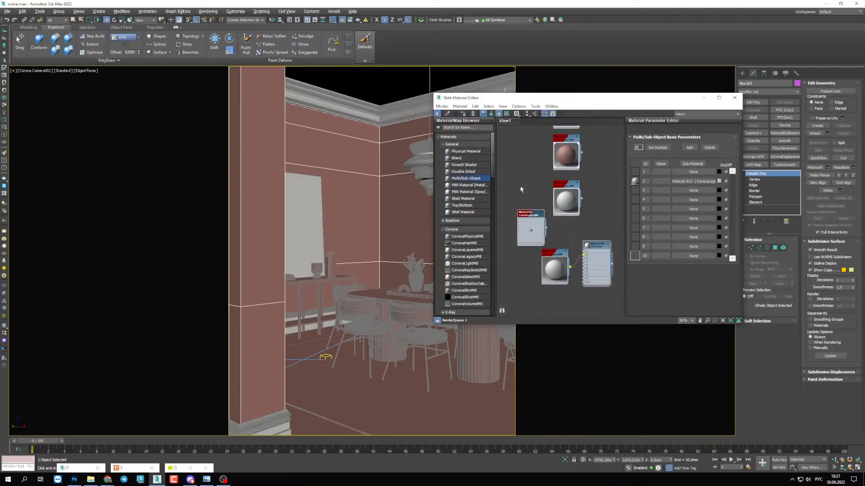
scroll(559, 224, "up", 4)
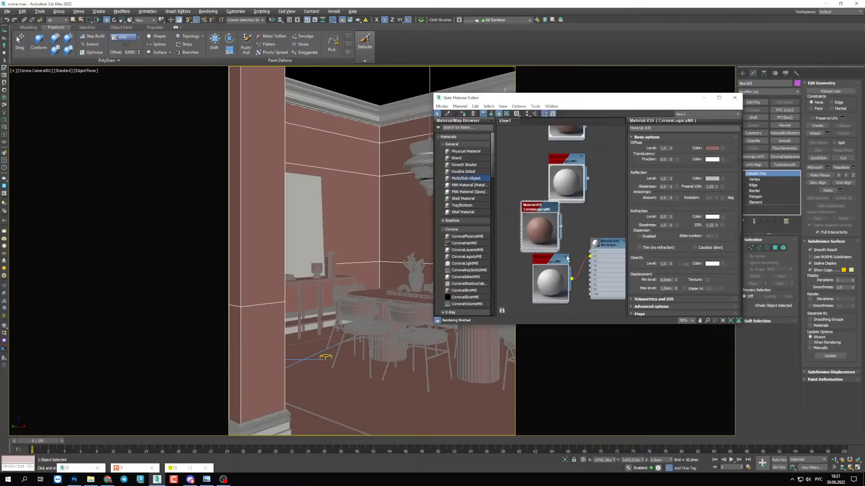
left_click_drag(559, 224, 593, 251)
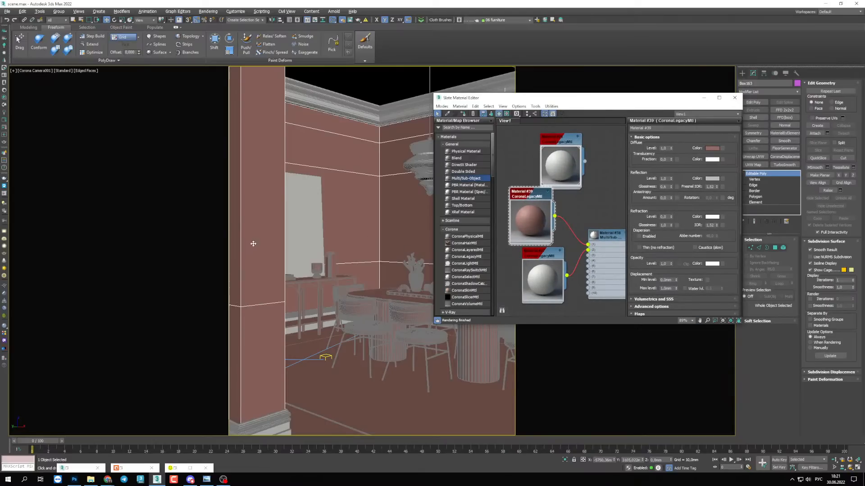
middle_click_drag(604, 277, 585, 255)
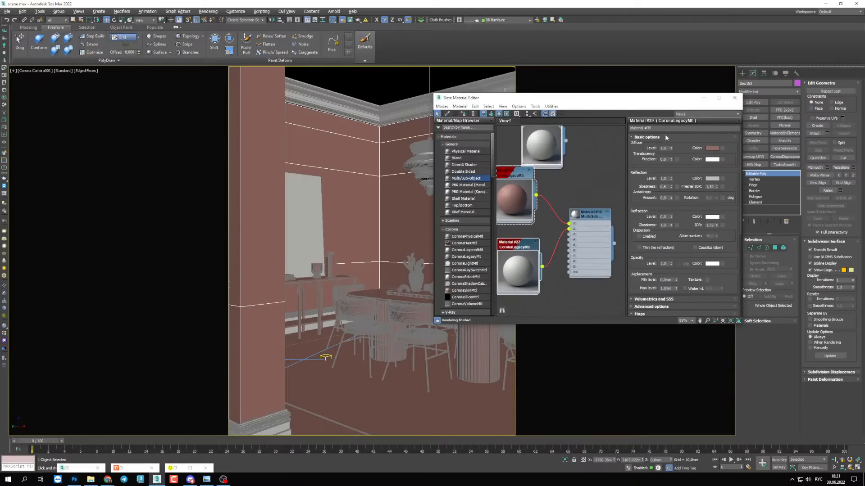
Select the wall object's polygons outside the dining room in the top view, excluding the dining room's outer walls.
left_click(734, 97)
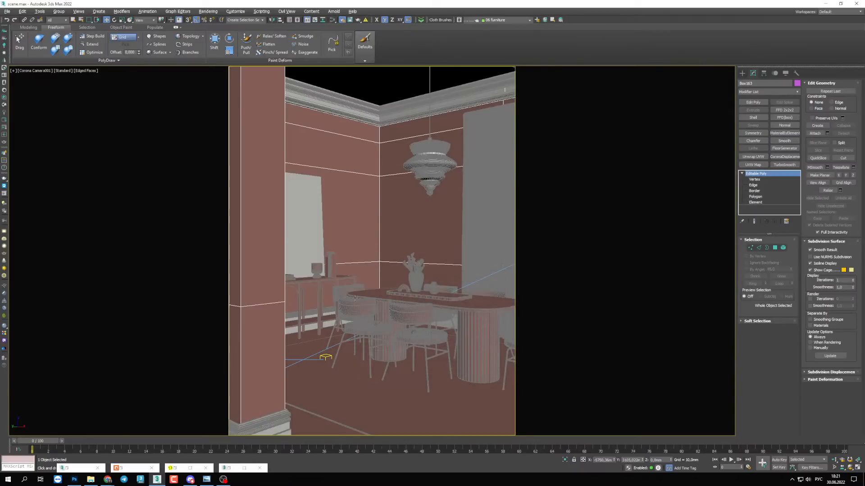
left_click(755, 197)
key("t")
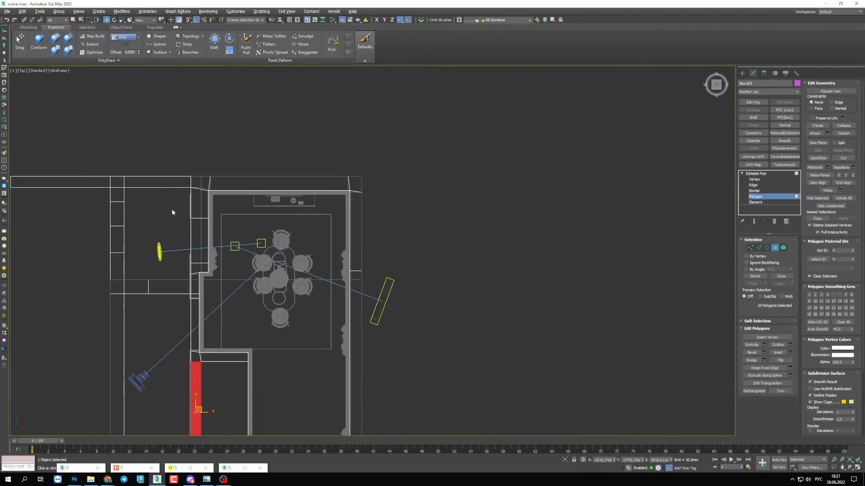
scroll(174, 212, "down", 2)
scroll(240, 193, "down", 2)
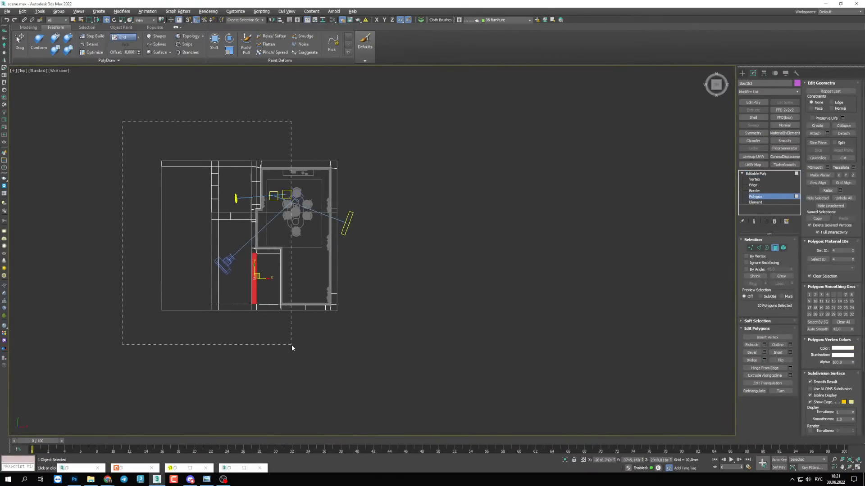
left_click_drag(292, 346, 291, 347)
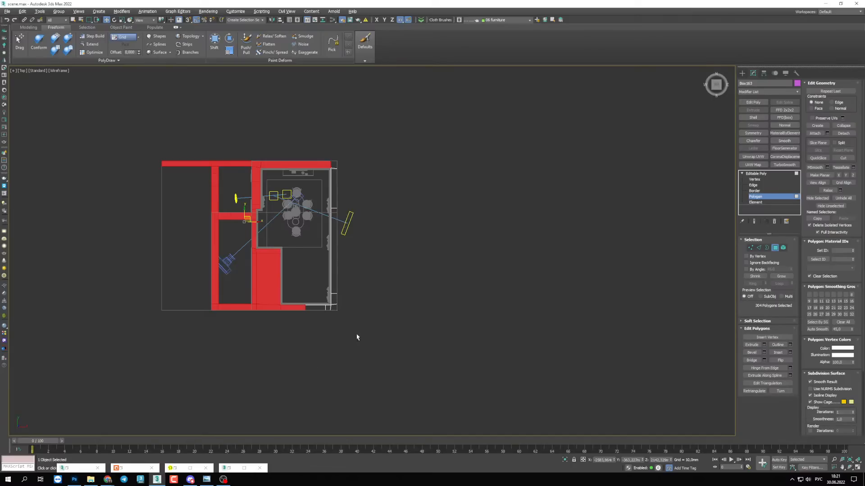
left_click_drag(356, 335, 290, 296, "alt")
left_click_drag(267, 136, 355, 198, "alt")
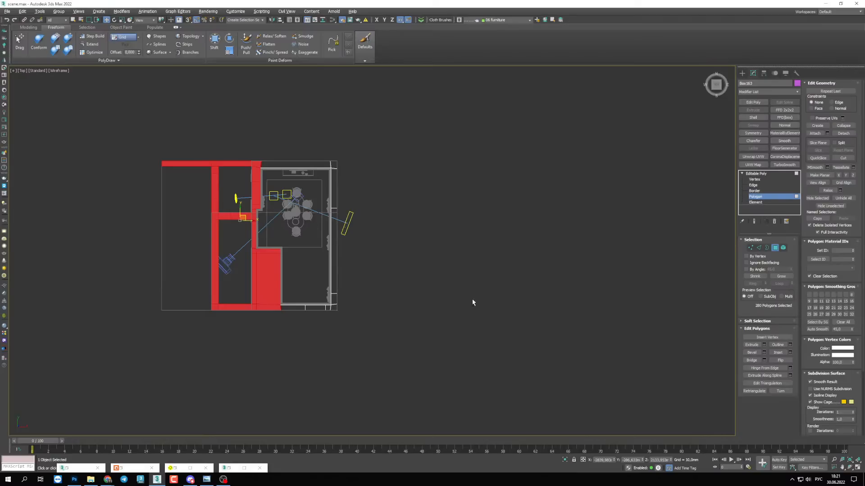
key("alt+w")
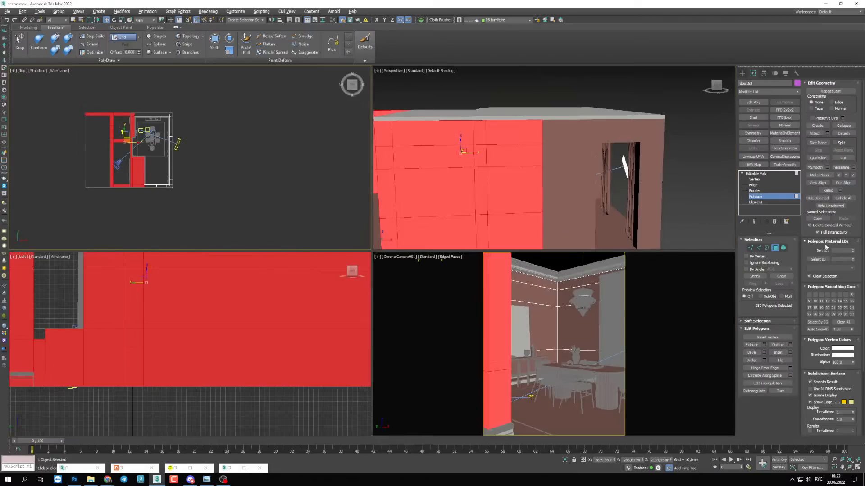
Set material ID 2 on the selected wall polygons, invert the selection, and set the dining room wall polygons to material ID 1.
left_click(837, 251)
left_click(22, 12)
left_click(33, 137)
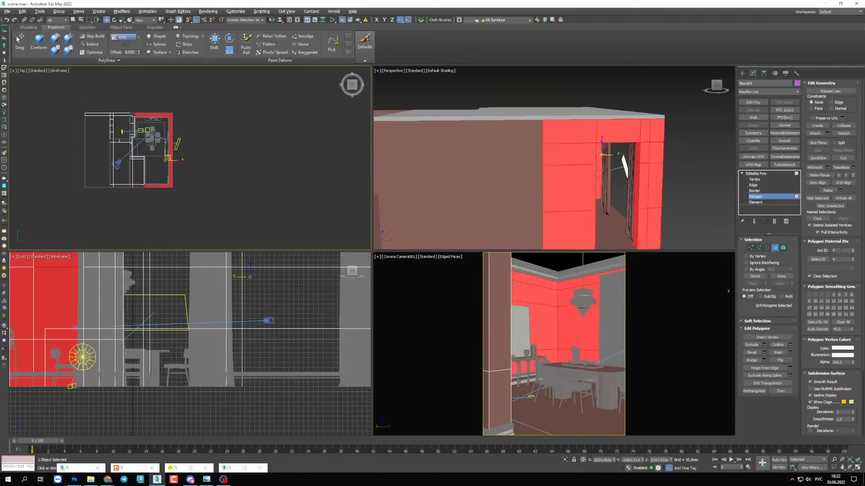
left_click_drag(841, 251, 805, 246)
type("1")
left_click(755, 174)
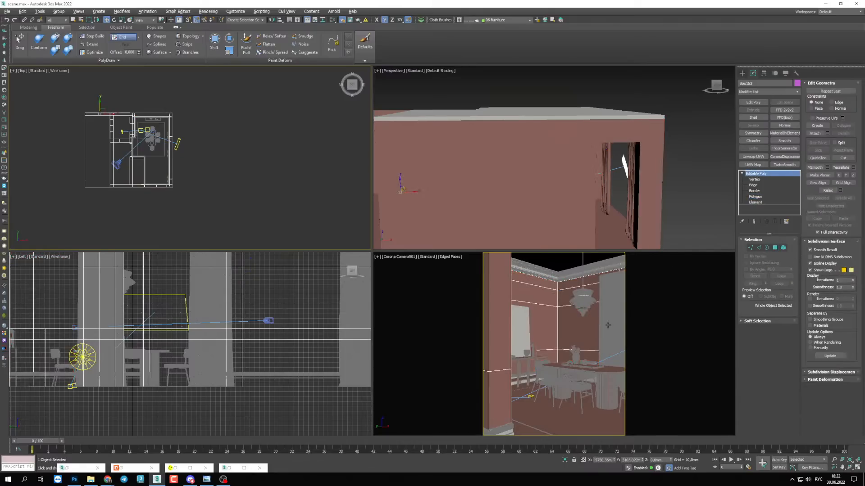
Assign the Multi/Sub-Object material to the wall object and align the Material #27 node under the pink material node.
key("m")
left_click_drag(504, 97, 253, 107)
middle_click_drag(312, 256, 322, 260)
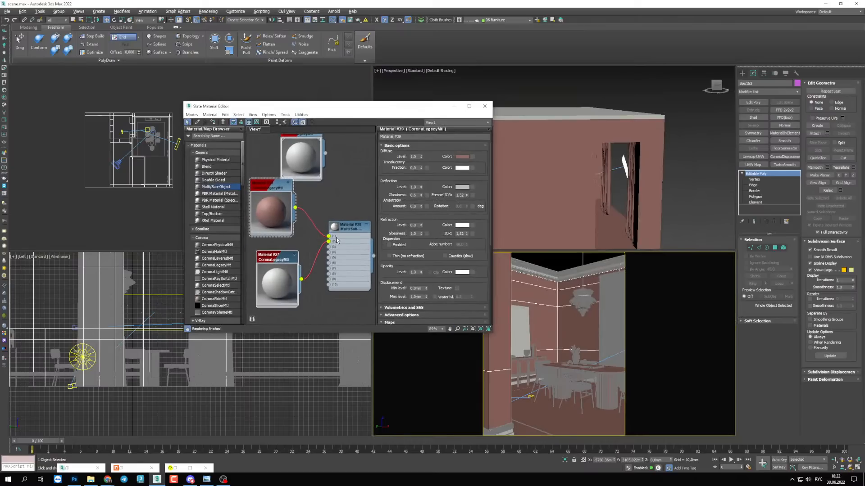
double_click(348, 231)
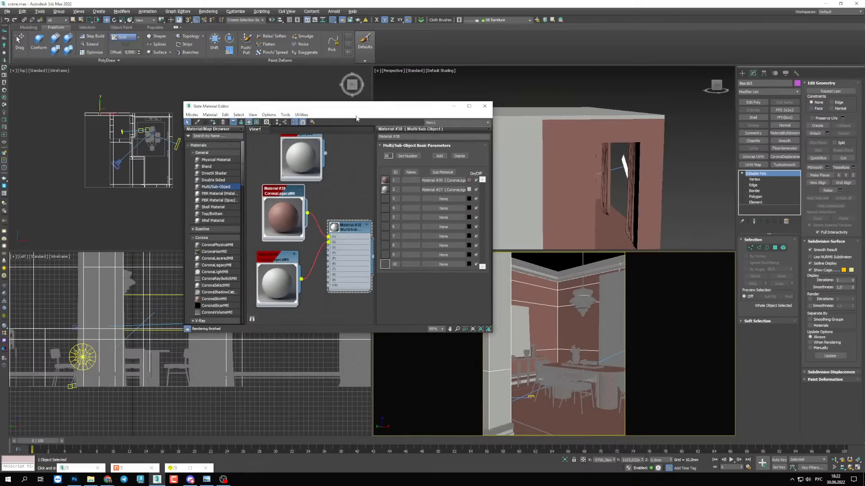
left_click_drag(378, 111, 333, 114)
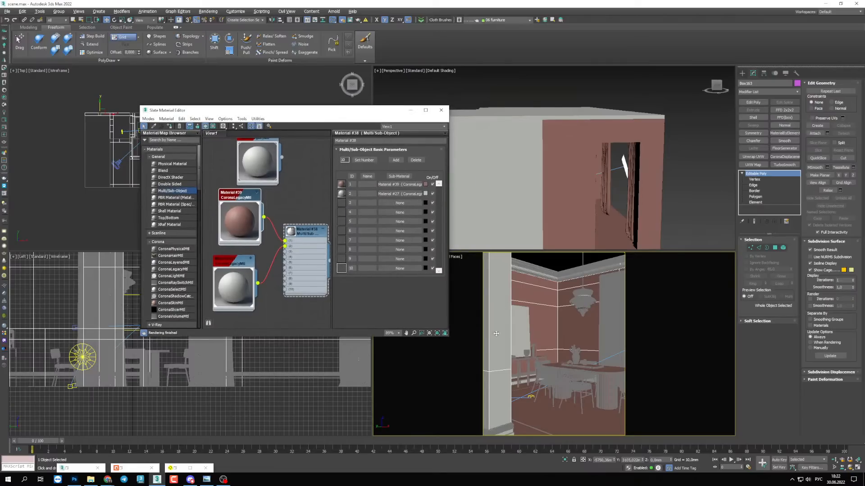
left_click_drag(236, 284, 242, 284)
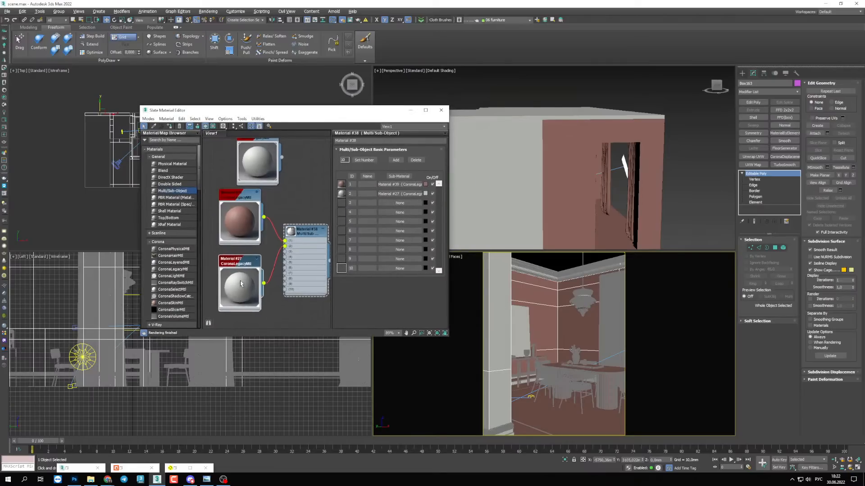
left_click_drag(311, 112, 405, 120)
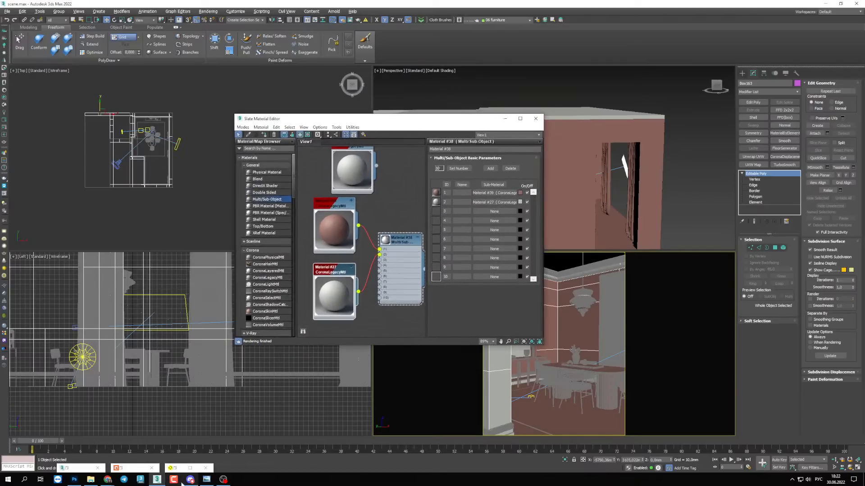
Show the live Corona render beside the material editor and darken Material #27's diffuse colour to an olive grey with value about 75.
left_click(174, 468)
left_click_drag(301, 59, 214, 63)
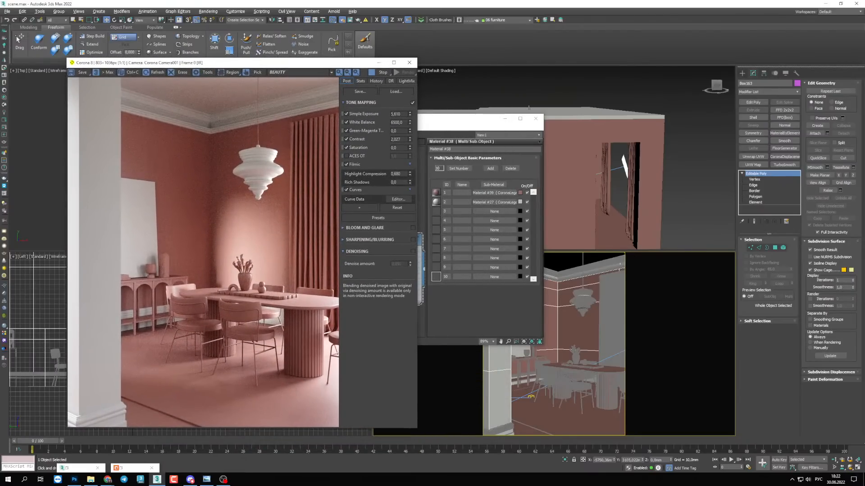
left_click_drag(457, 122, 575, 169)
middle_click_drag(465, 316, 481, 288)
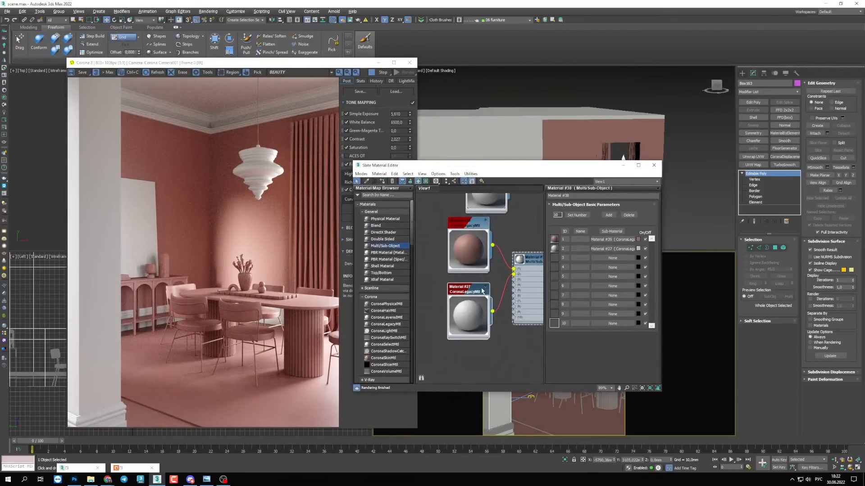
double_click(476, 293)
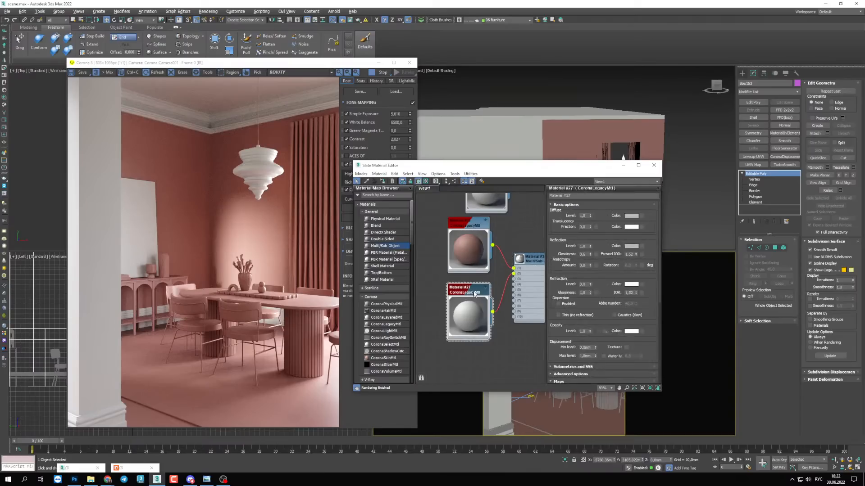
left_click(631, 215)
mouse_move(587, 246)
left_mouse_down()
mouse_move(577, 233)
mouse_move(582, 239)
left_mouse_up()
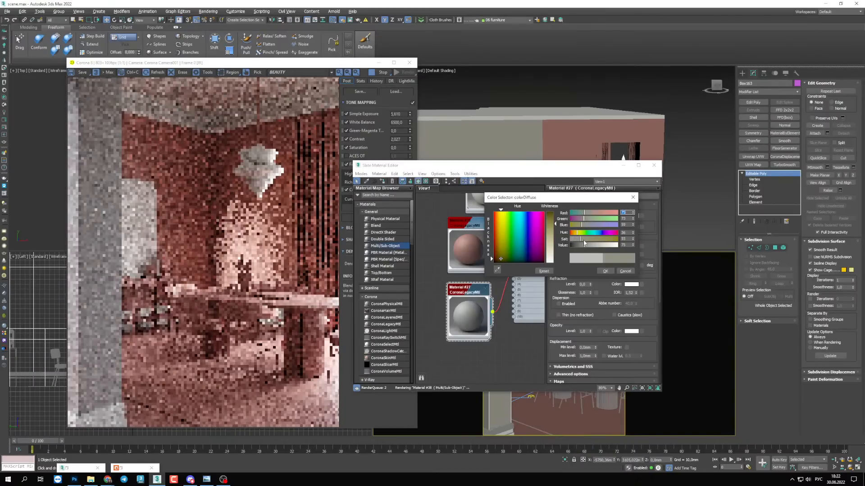
Compare the render with the reference image and warm Material #27's diffuse colour to beige with saturation about 73 and value about 67.
left_click(206, 479)
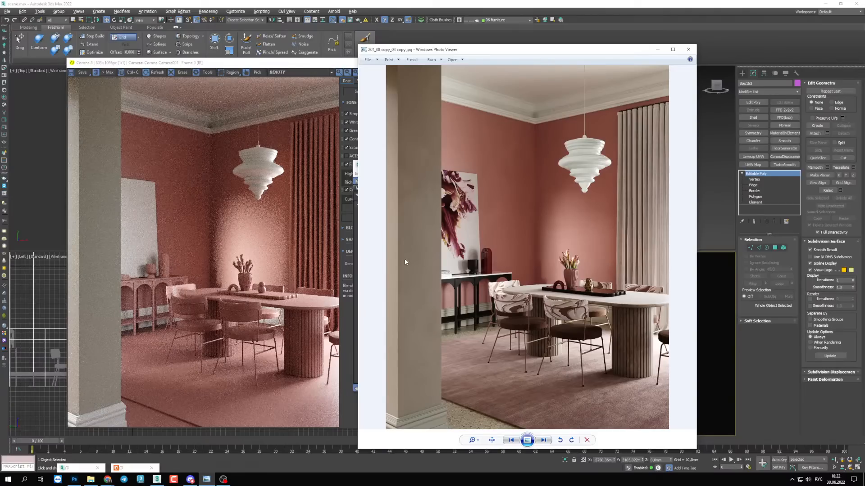
left_click(657, 49)
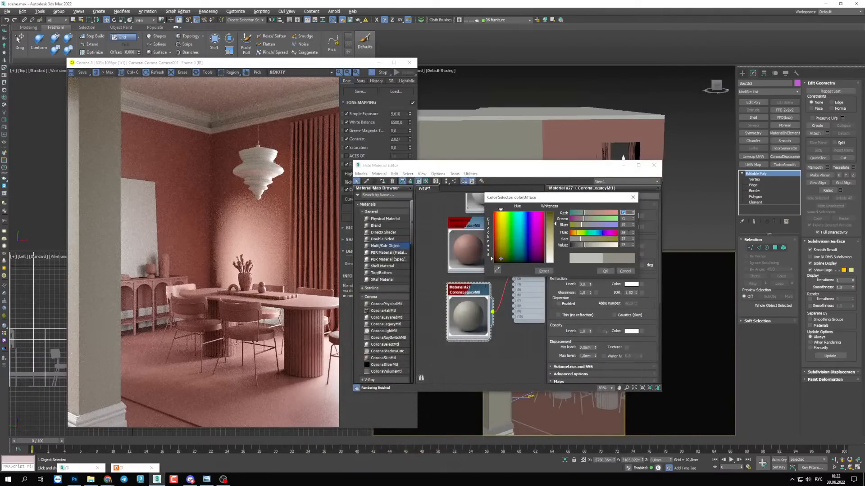
left_click_drag(633, 235, 629, 238)
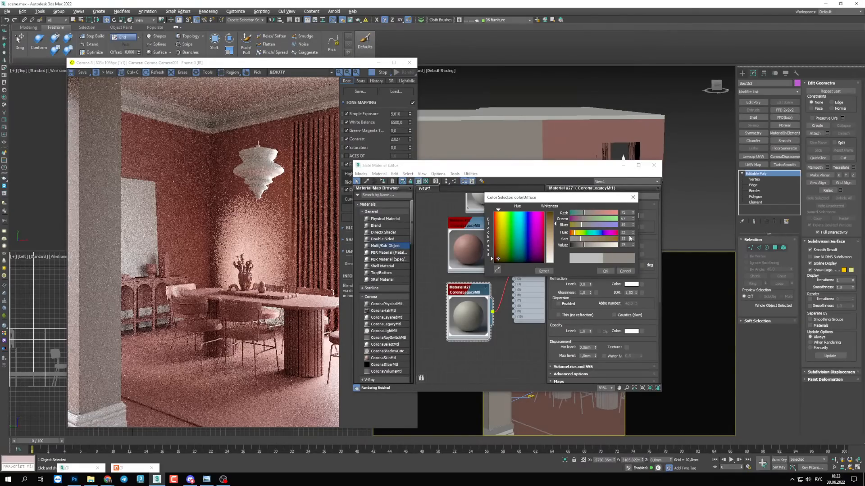
left_click(633, 233)
left_click_drag(580, 239, 584, 238)
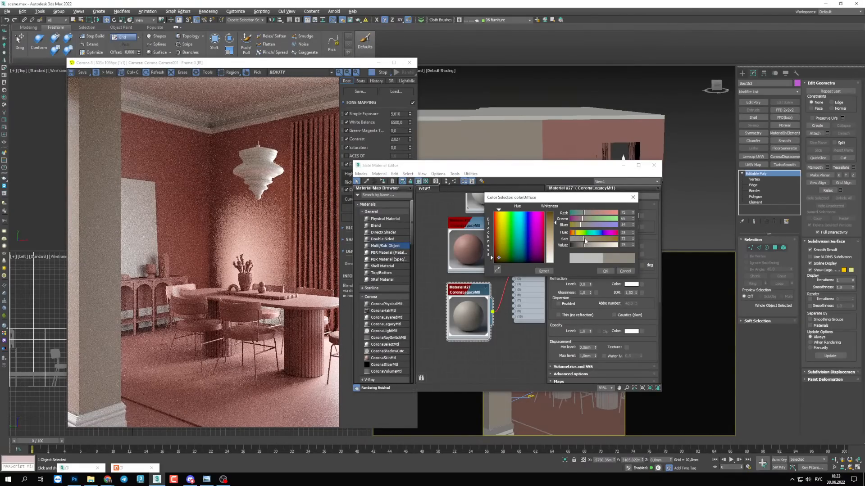
left_click(584, 246)
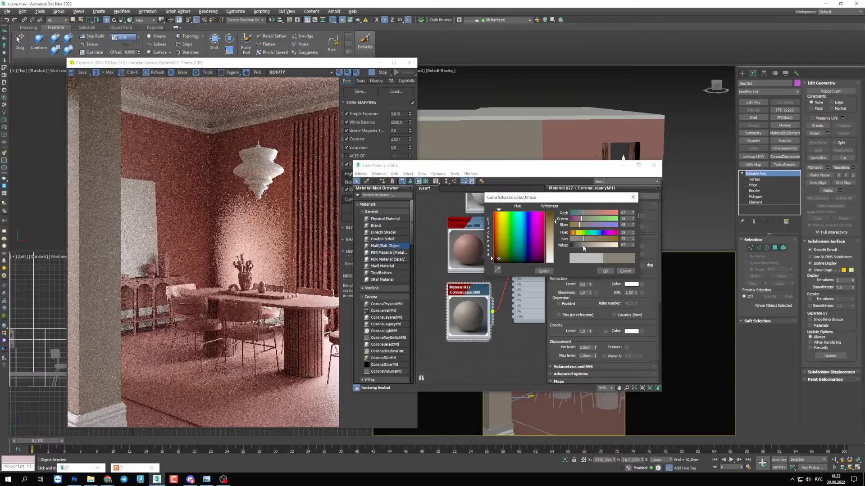
Check the column against the reference image again, then slightly raise the hue and value of Material #27's diffuse colour and accept it.
left_click(207, 479)
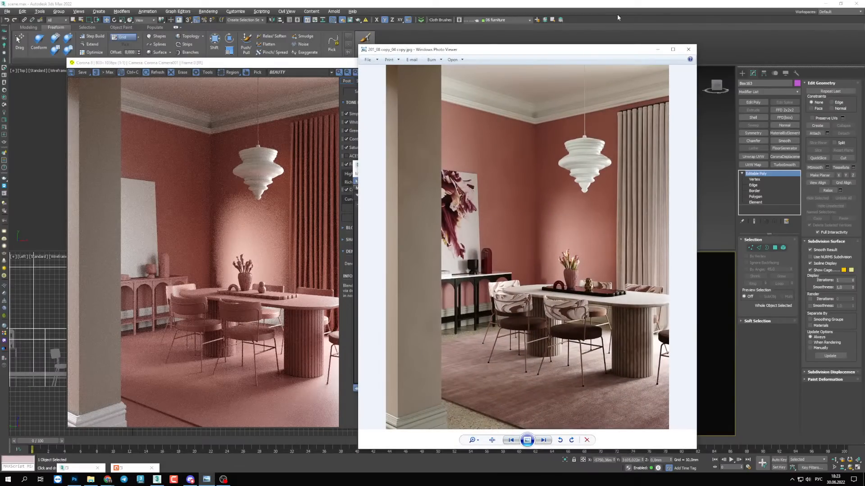
left_click(658, 49)
left_click(633, 232)
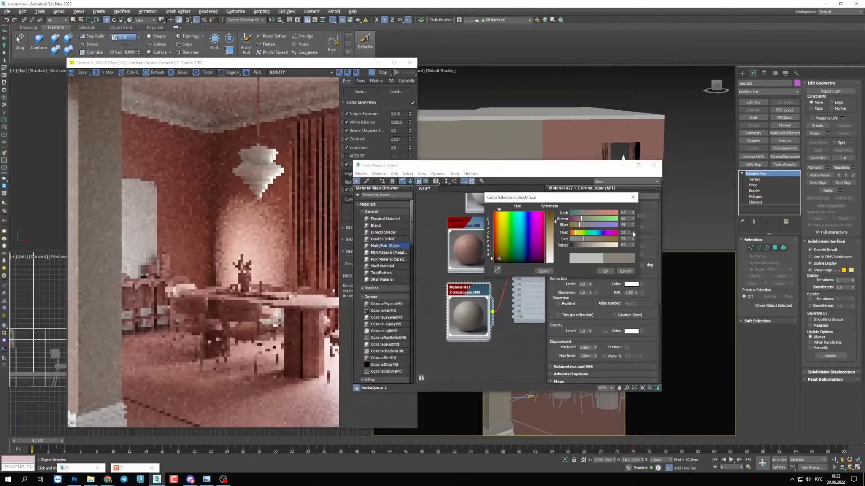
left_click(633, 232)
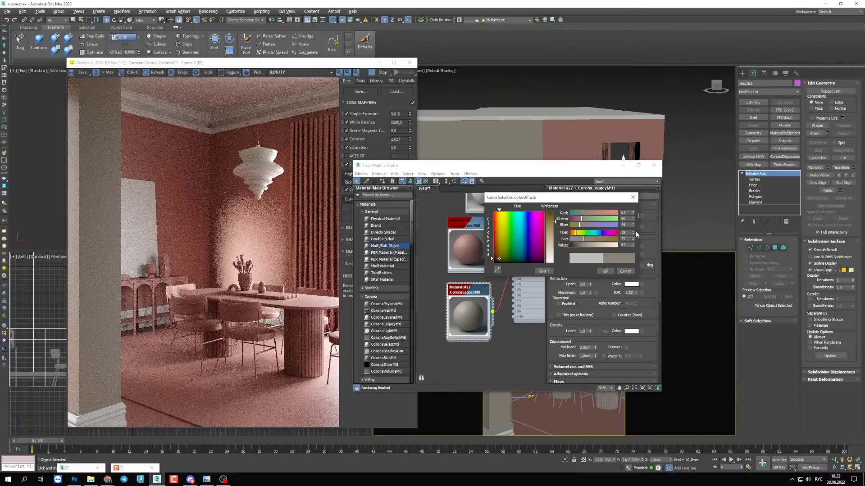
left_click(633, 232)
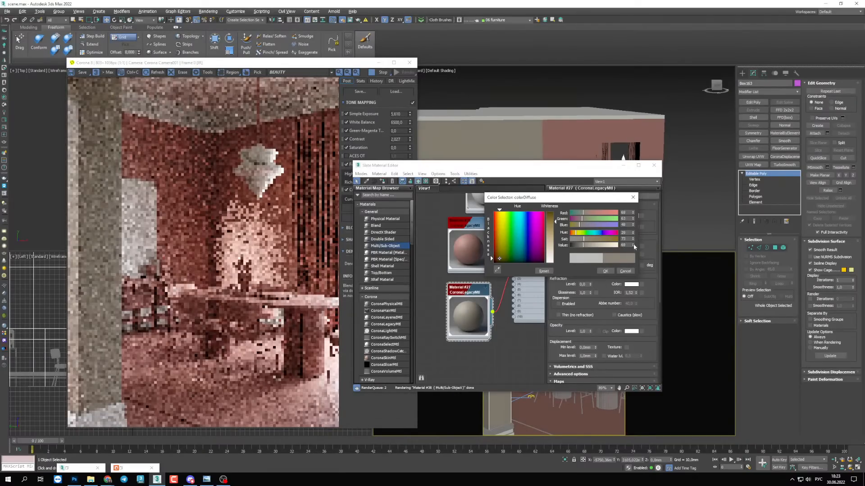
left_click(633, 245)
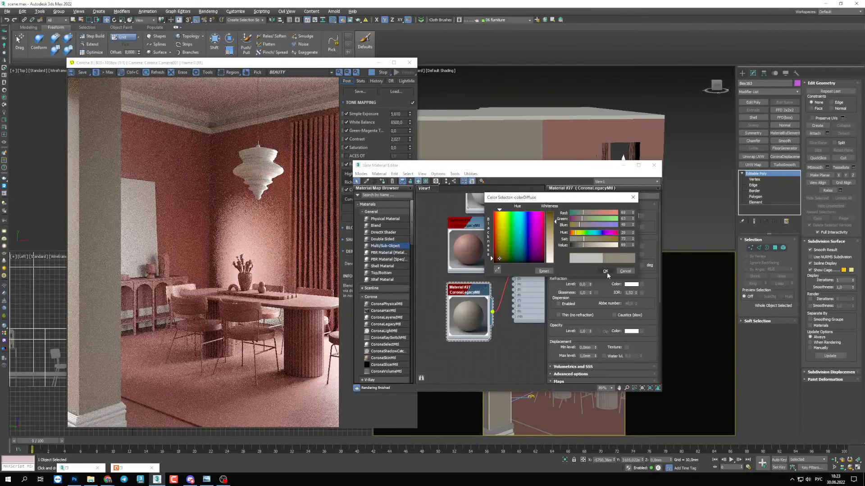
left_click(605, 271)
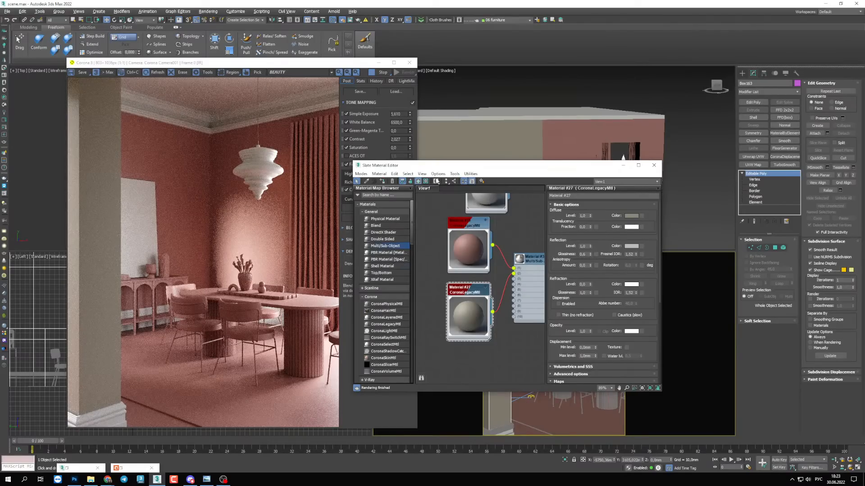
Duplicate the beige Material #27 node and place the copy below the original in the material graph.
left_click_drag(448, 165, 476, 166)
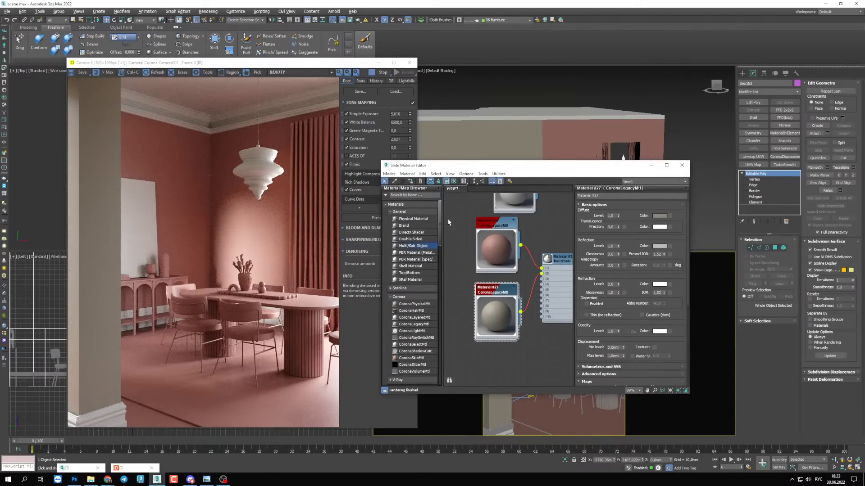
left_click_drag(472, 165, 500, 157)
scroll(529, 272, "down", 3)
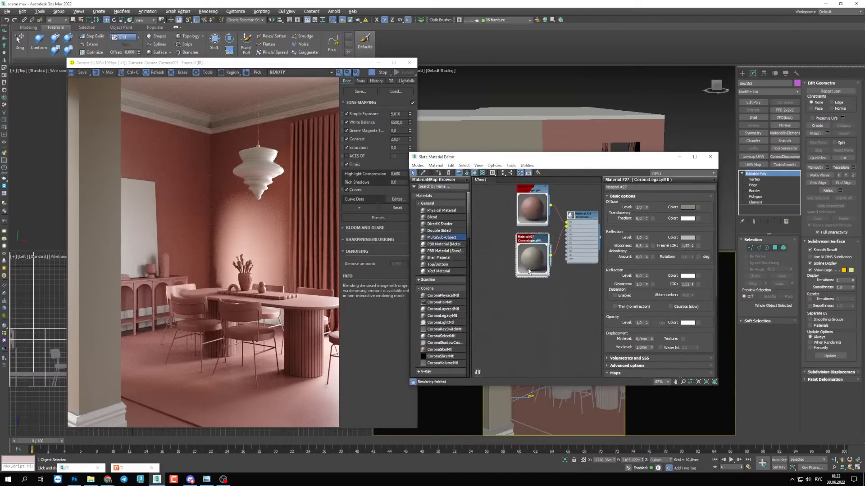
left_click_drag(529, 271, 530, 328, "shift")
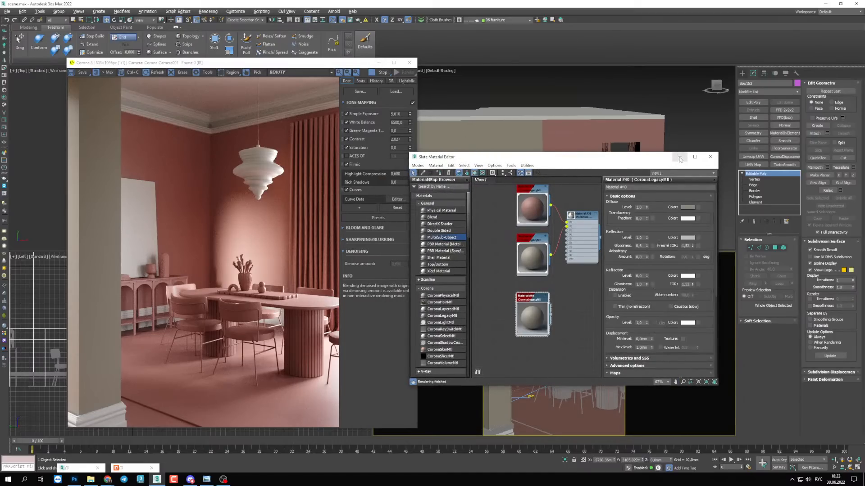
Select the console table, the two vases on it and the dining table tray, and assign the duplicated Material #40 to them.
left_click(680, 159)
left_click(523, 360)
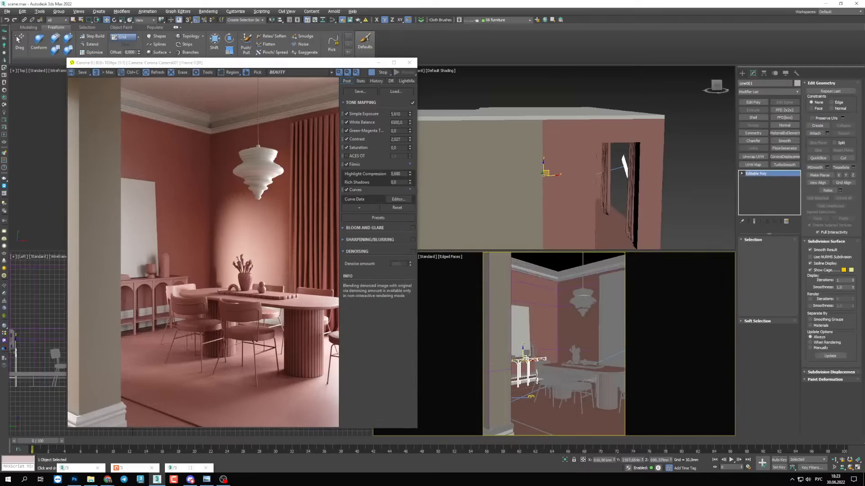
left_click(379, 63)
key("alt+w")
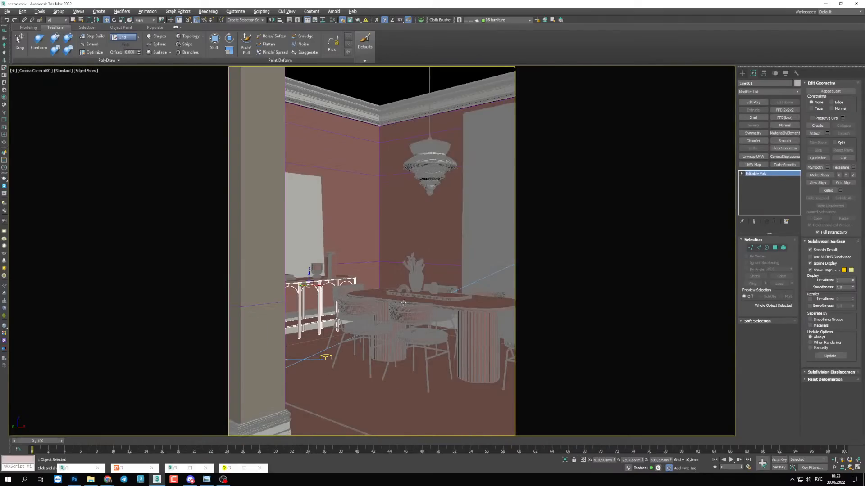
left_click(422, 296, "ctrl")
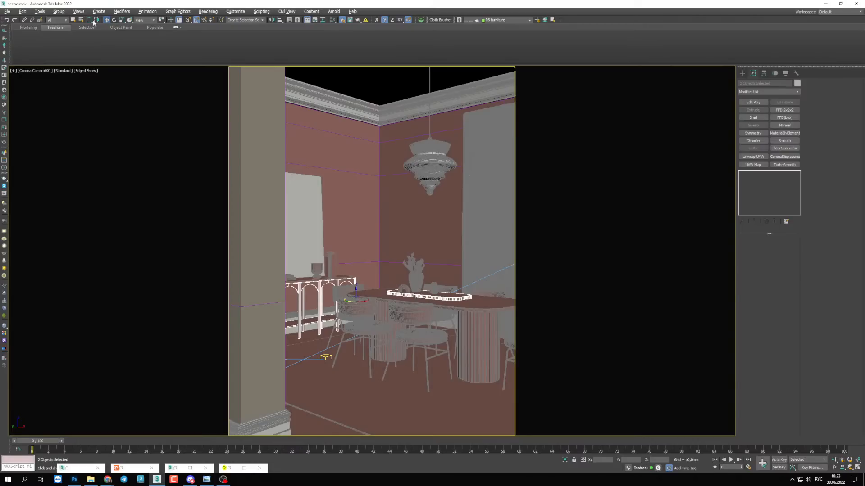
key("q")
left_click(317, 270, "ctrl")
left_click(329, 260, "ctrl")
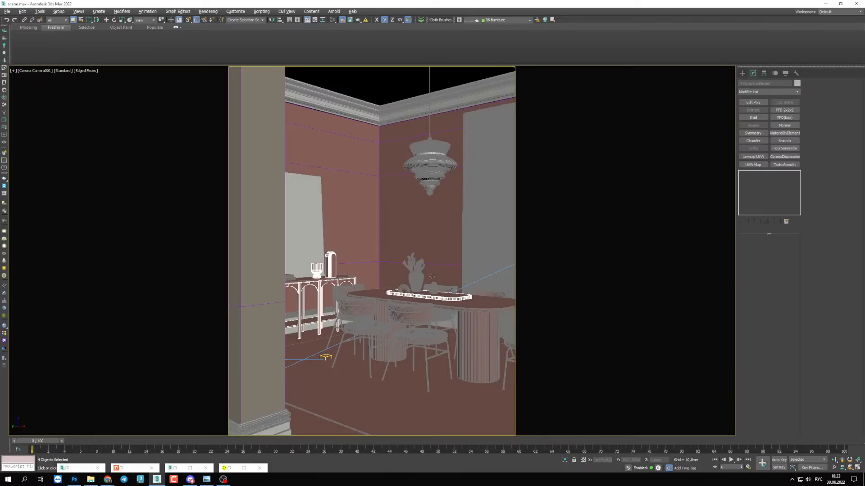
key("m")
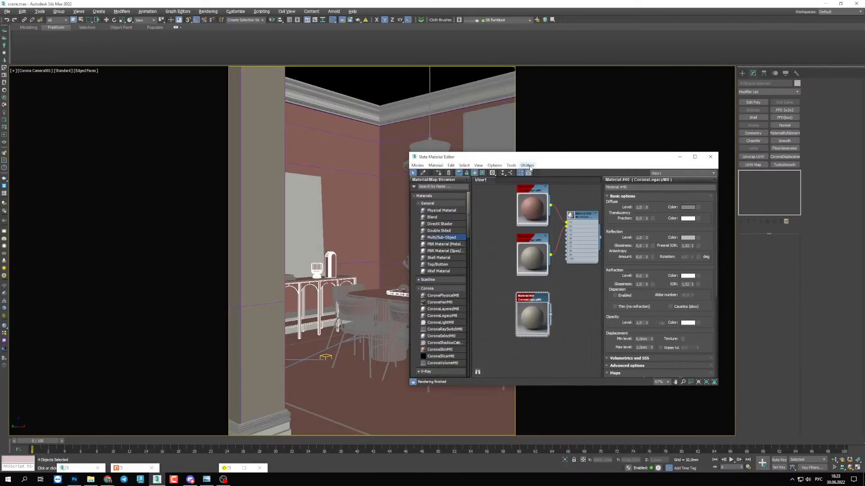
left_click(451, 171)
Show the live render beside the material editor and darken Material #40's diffuse colour to near-black with value 4.
left_click(229, 468)
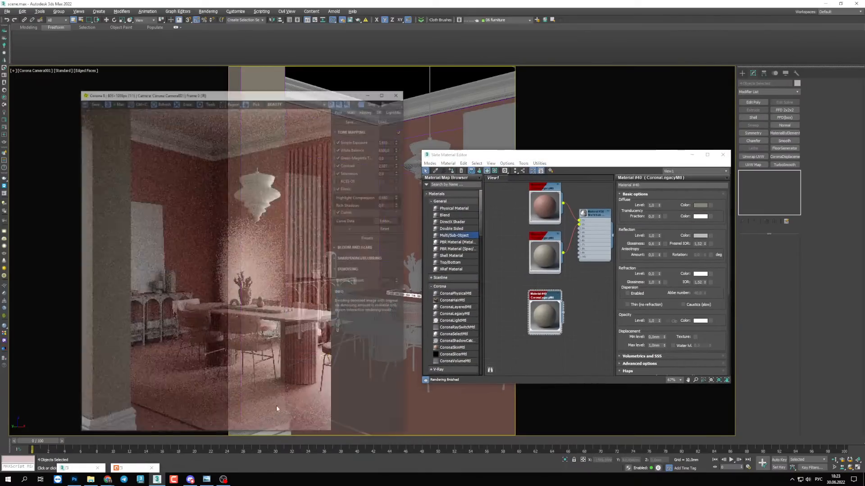
left_click_drag(491, 156, 440, 161)
left_click(645, 211)
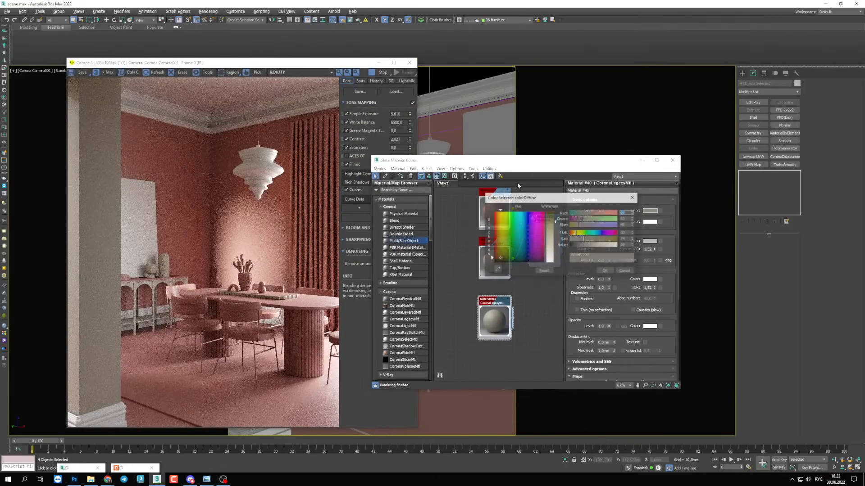
left_click(573, 247)
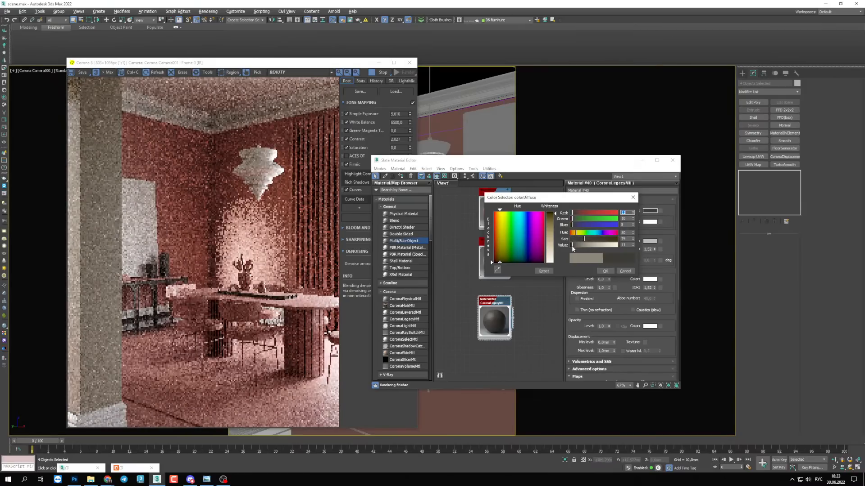
left_click(626, 245)
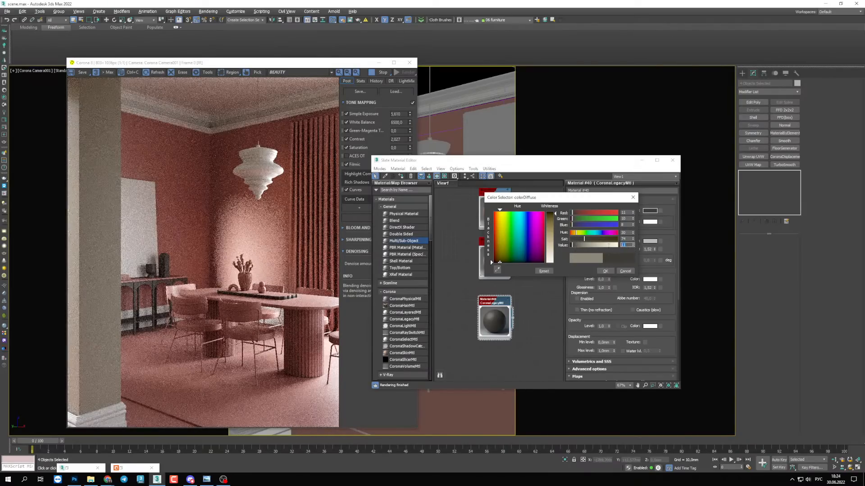
type("4")
key("Return")
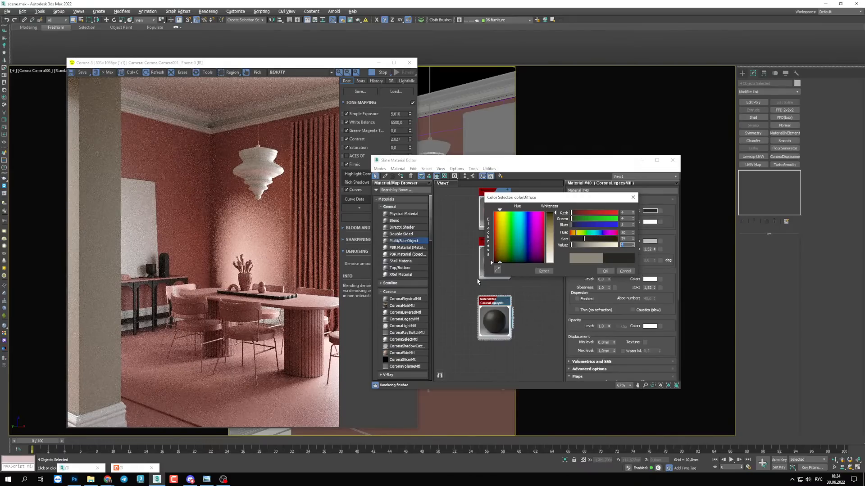
left_click(605, 271)
Select the tray on the dining table and check its dark material in the live render.
left_click(642, 161)
left_click(378, 63)
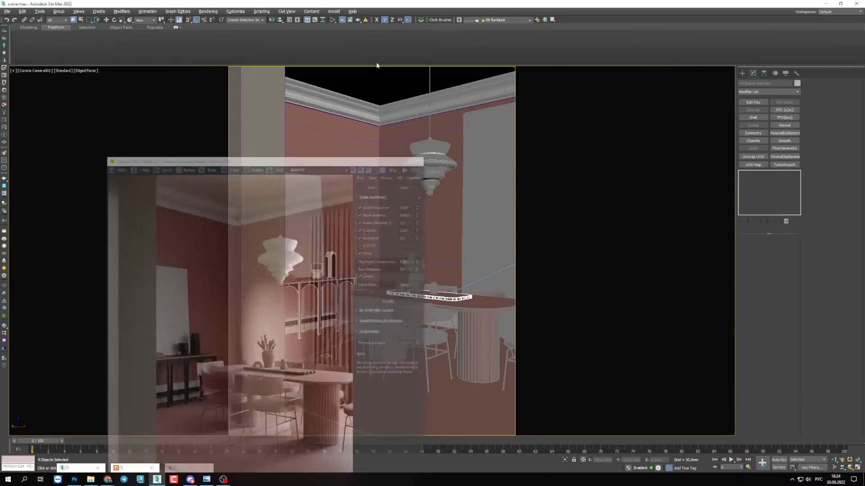
left_click(450, 296)
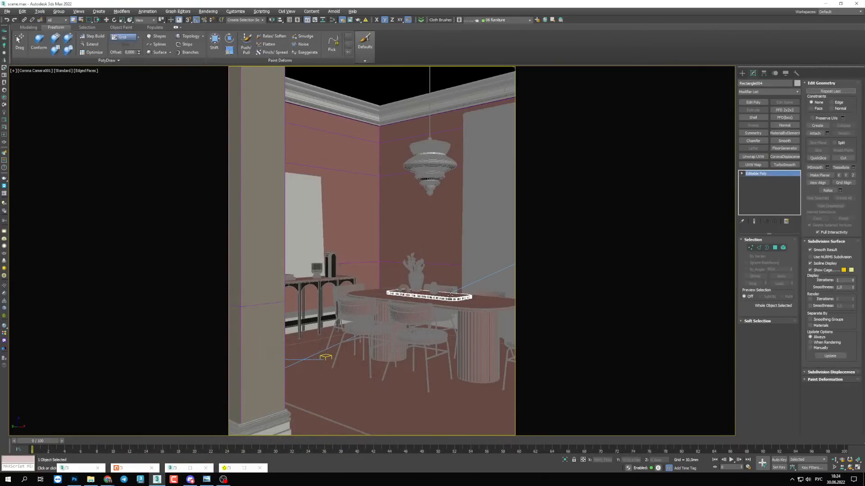
key("m")
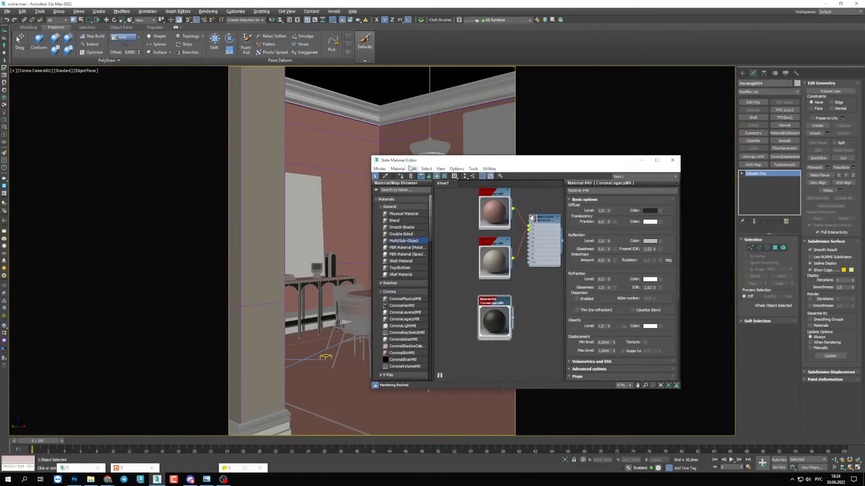
left_click_drag(409, 161, 521, 164)
left_click(228, 469)
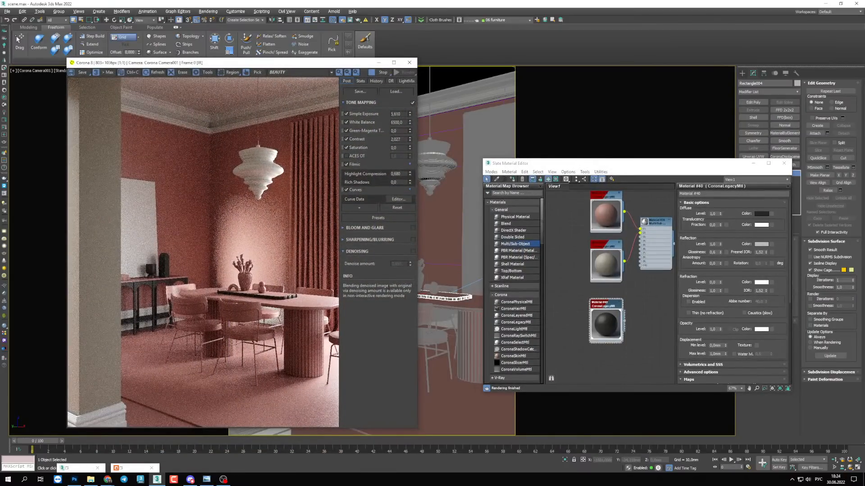
left_click(379, 62)
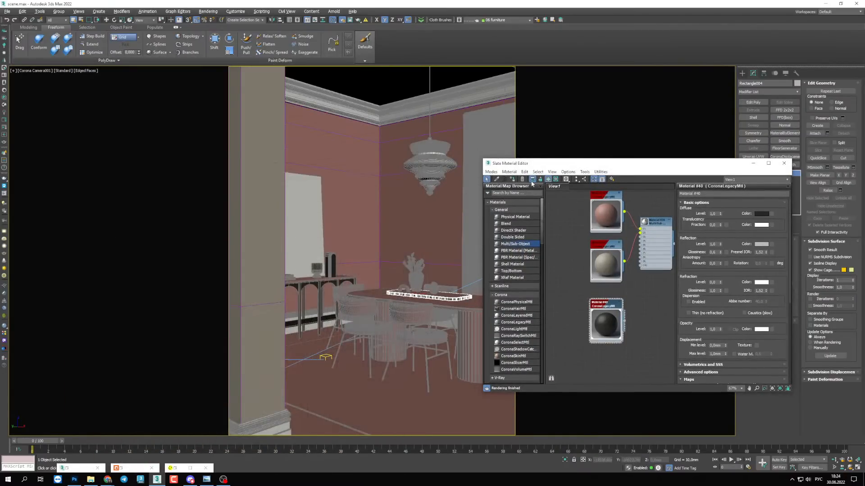
left_click(180, 468)
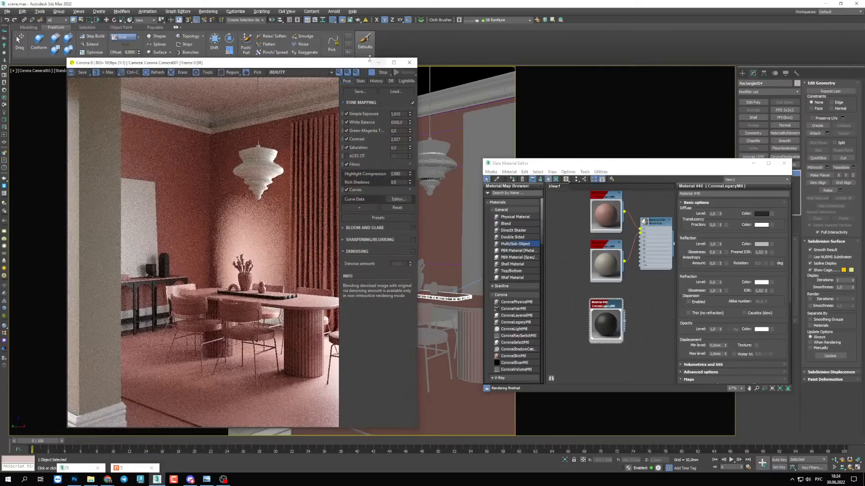
left_click(365, 60)
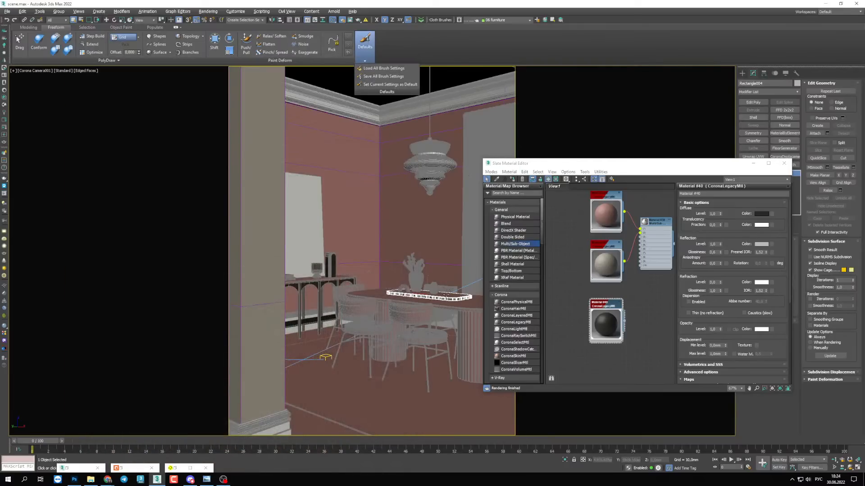
Select the tray's inner shape, give it the dark Material #40 and inspect the tray in the live render.
left_click(445, 295)
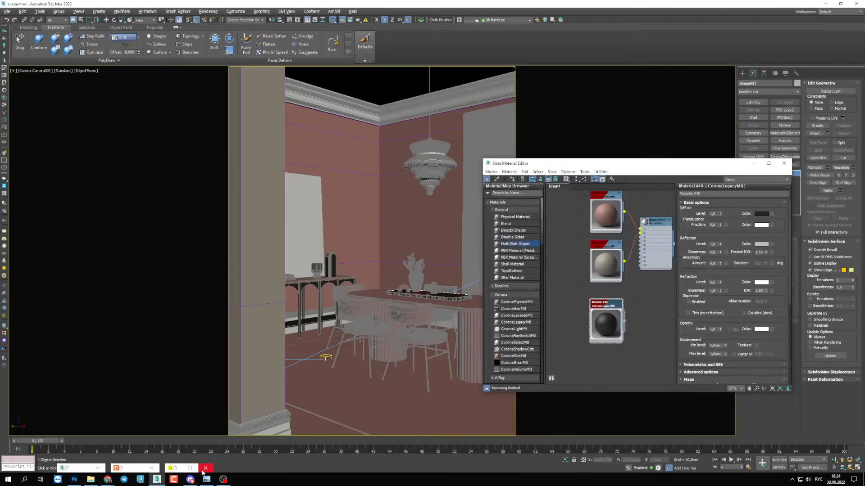
left_click(171, 468)
left_click(198, 420)
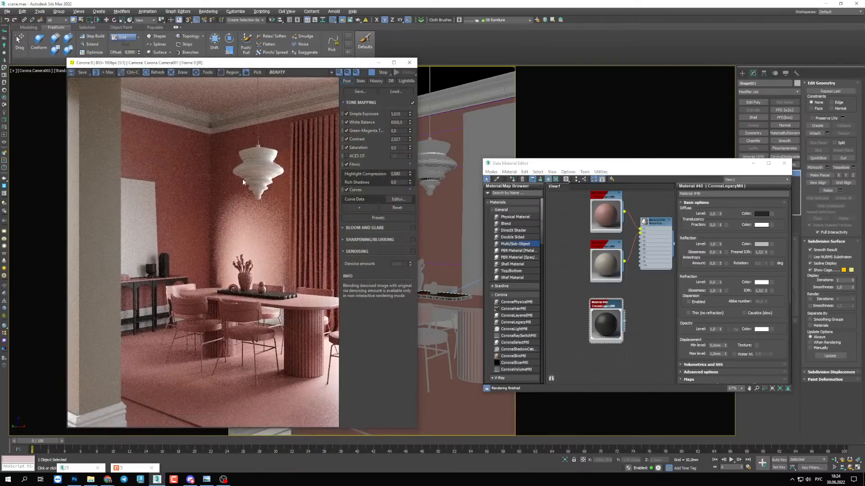
left_click_drag(139, 64, 156, 65)
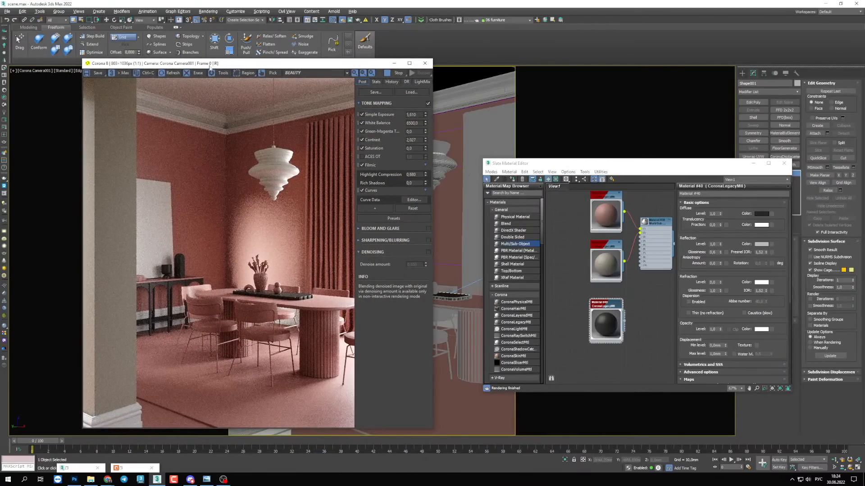
mouse_move(212, 64)
left_mouse_down()
mouse_move(220, 67)
mouse_move(213, 70)
left_mouse_up()
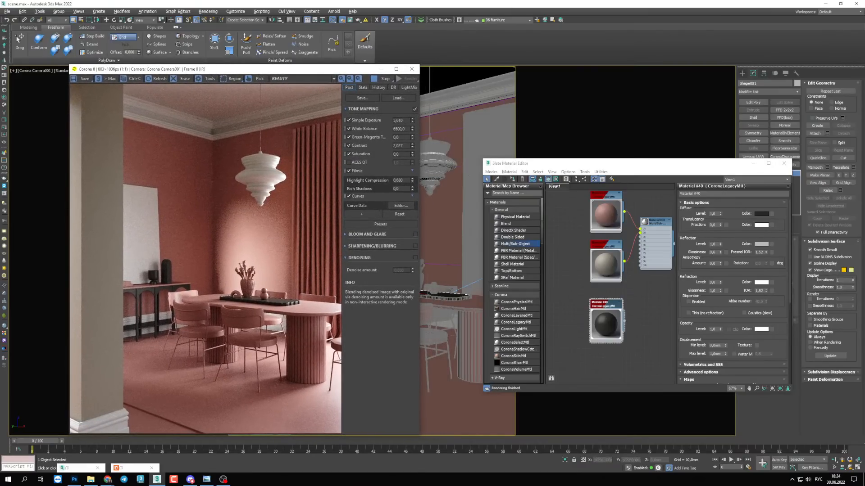
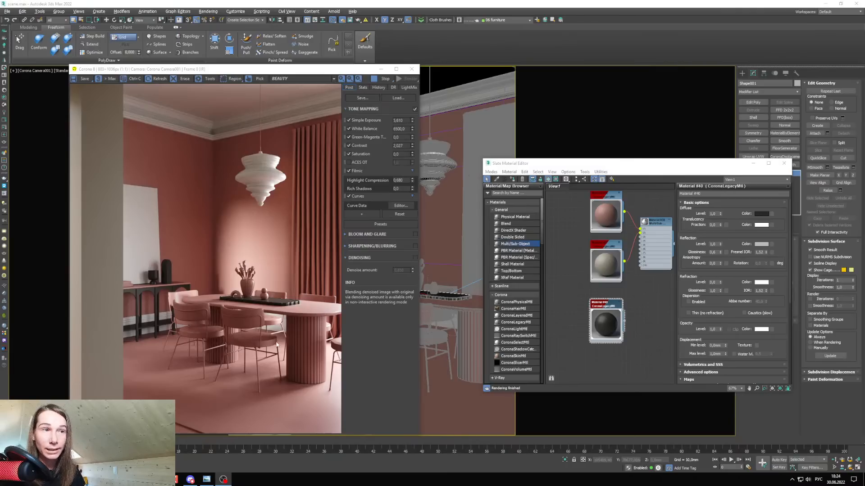
Duplicate the dark Material #40 node and place the copy below it in the material graph.
left_click(381, 69)
left_click_drag(549, 163, 458, 110)
mouse_move(522, 271)
middle_mouse_down()
mouse_move(499, 200)
mouse_move(509, 218)
middle_mouse_up()
left_click_drag(502, 210, 502, 273, "shift")
left_click(662, 110)
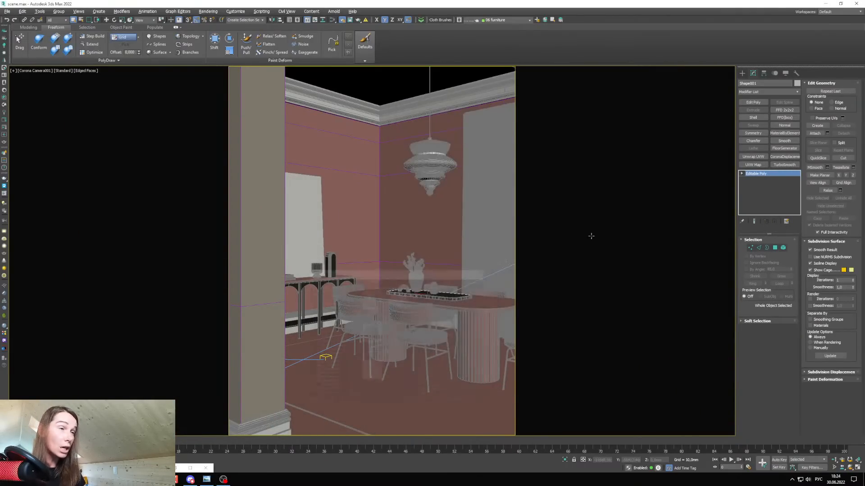
Select all six dining chair groups around the table in the top view and isolate them.
left_click(428, 333)
key("alt+w")
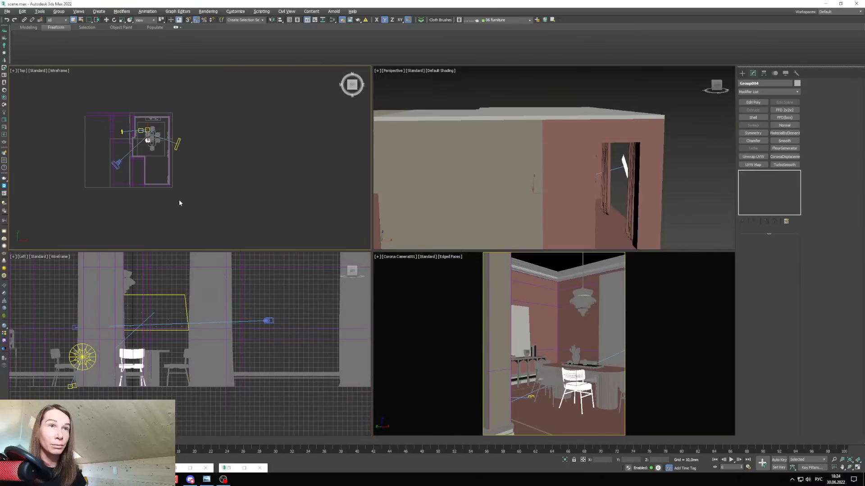
key("alt+w")
scroll(363, 285, "up", 8)
left_click(403, 319, "ctrl")
middle_click_drag(403, 319, 356, 417)
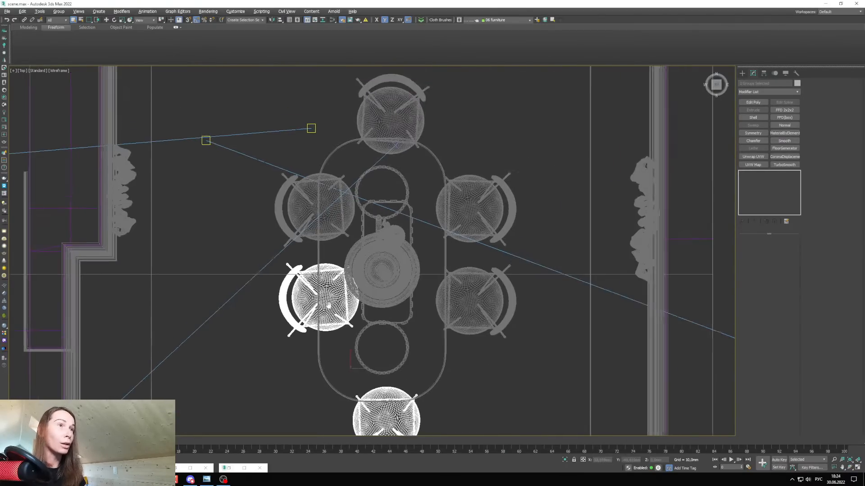
left_click(302, 190, "ctrl")
left_click(369, 122, "ctrl")
left_click(473, 207, "ctrl")
left_click(458, 328, "ctrl")
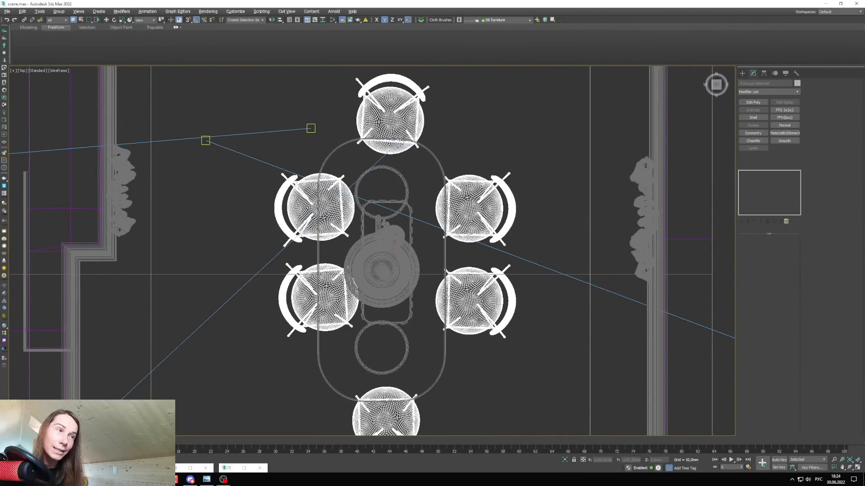
scroll(345, 240, "down", 4)
middle_click_drag(399, 189, 395, 205)
right_click(395, 205)
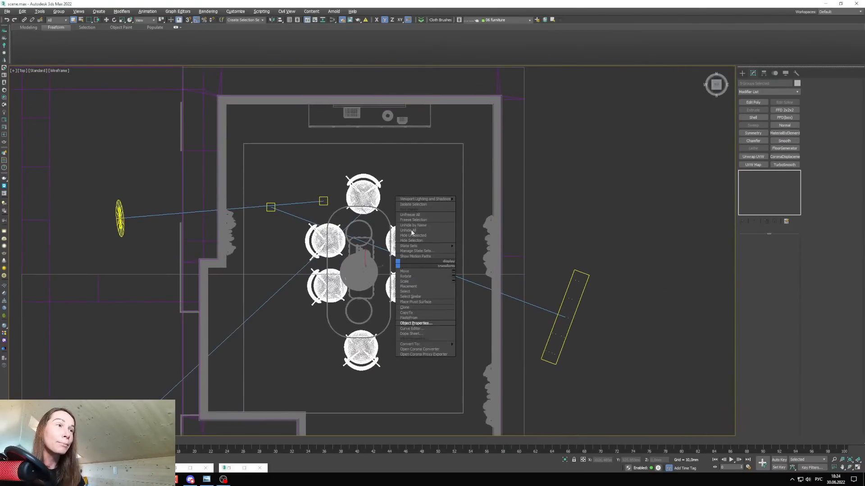
left_click(419, 203)
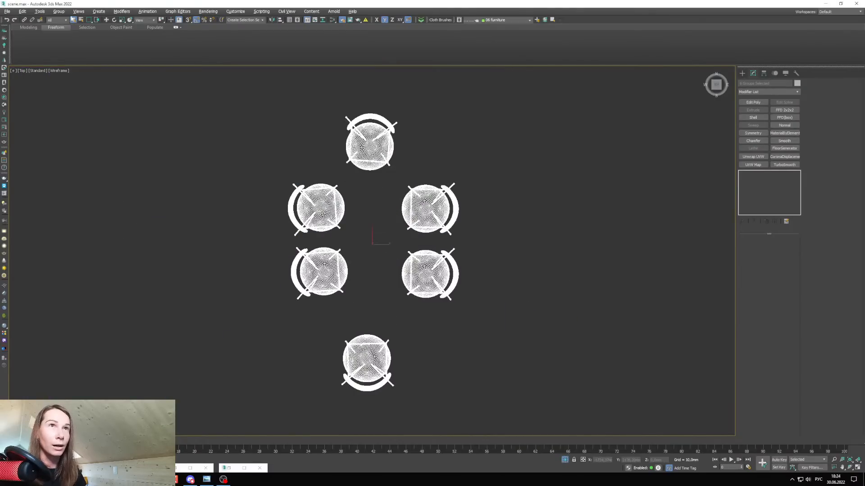
Open the six isolated chair groups so that their individual parts can be selected.
left_click(59, 13)
left_click(58, 33)
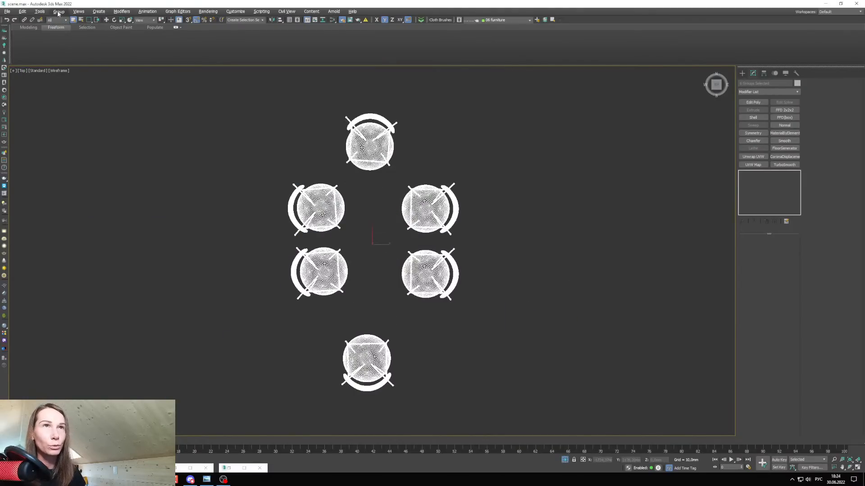
left_click(59, 11)
left_click(57, 32)
Display the opened chairs up close in the maximised perspective view with edged faces turned on.
key("alt+w")
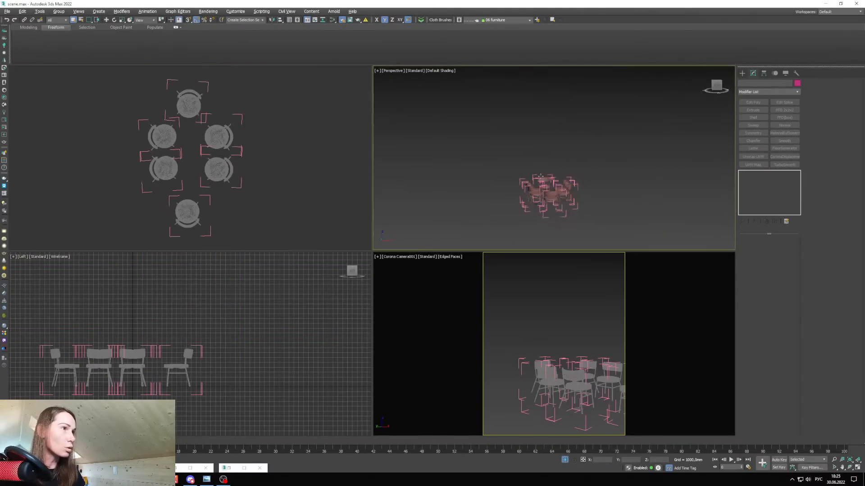
key("alt+w")
key("alt+w")
middle_click_drag(534, 192, 552, 207, "alt")
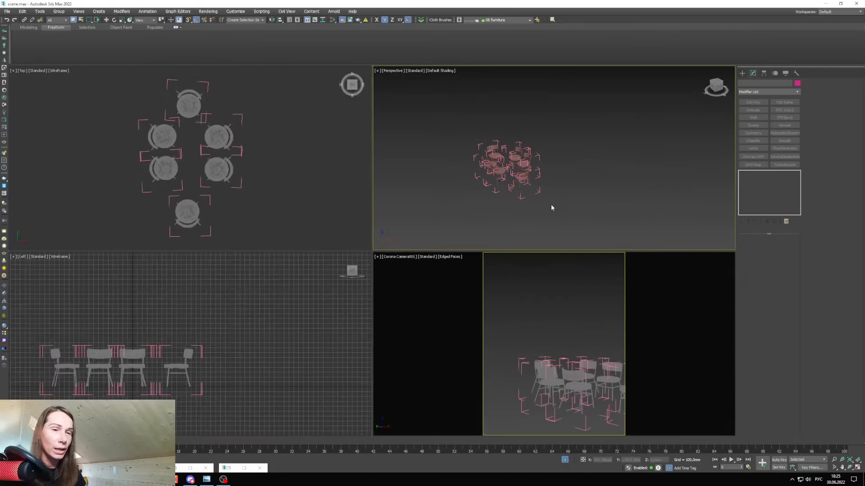
key("alt+w")
scroll(279, 336, "up", 4)
key("F4")
middle_click_drag(267, 283, 276, 306)
scroll(273, 300, "up", 5)
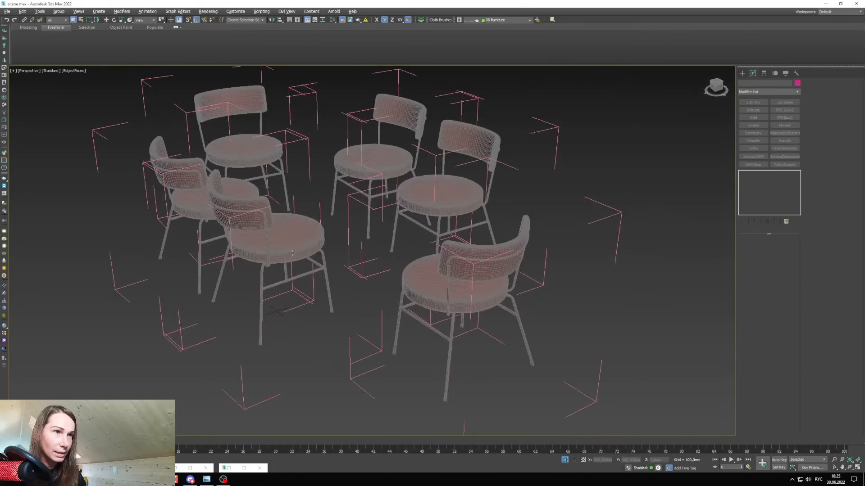
Select the round seats of all six chairs and assign them the dark Material #41.
left_click(296, 241)
middle_click_drag(296, 241, 332, 308)
left_click(220, 270, "ctrl")
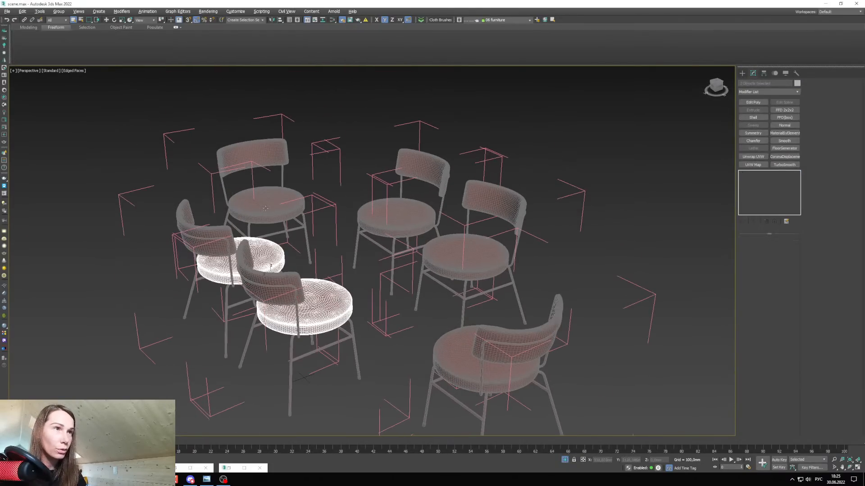
left_click(266, 205, "ctrl")
left_click(397, 217, "ctrl")
left_click(451, 249, "ctrl")
left_click(466, 350, "ctrl")
key("m")
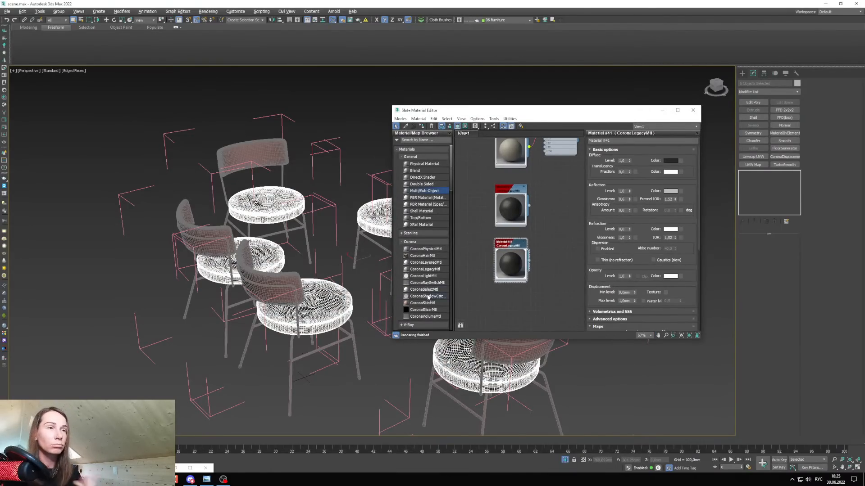
middle_click_drag(517, 295, 512, 282)
left_click_drag(510, 244, 509, 239)
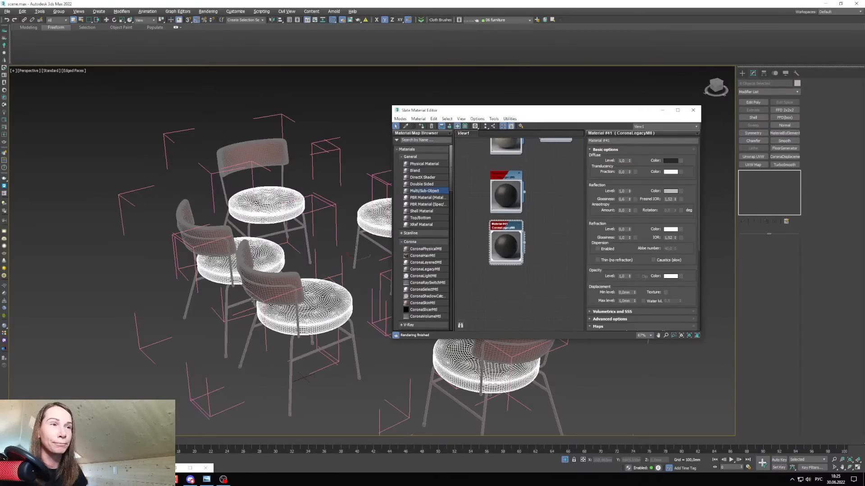
middle_click_drag(523, 267, 523, 265)
Duplicate the dark Material #41 node below the original and select the metal frames of all six chairs.
left_click_drag(512, 232, 517, 287, "shift")
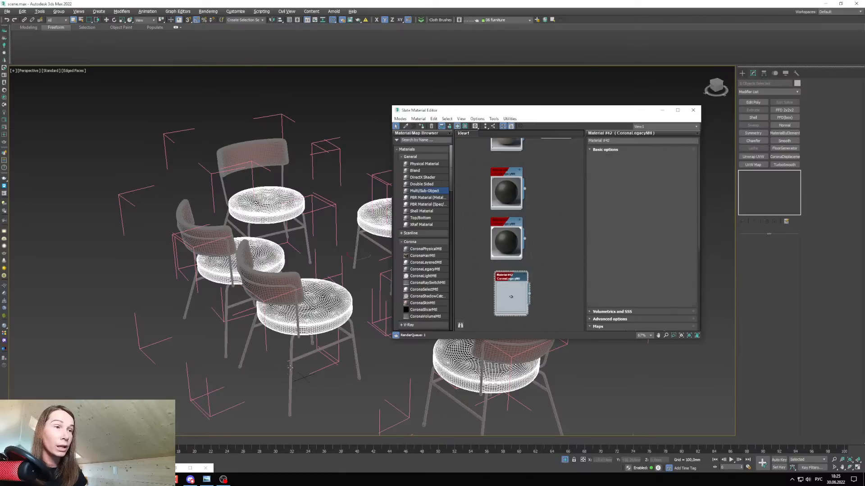
left_click(225, 338)
left_click(177, 317, "ctrl")
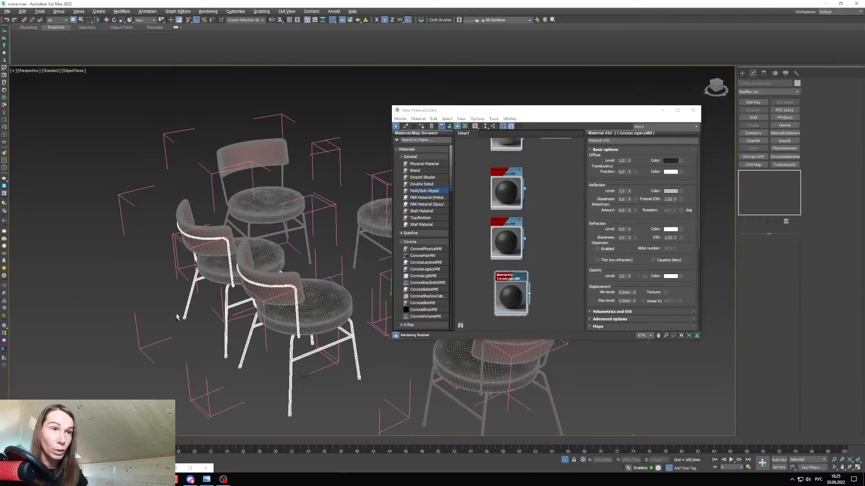
left_click(298, 229, "ctrl")
left_click_drag(473, 111, 641, 123)
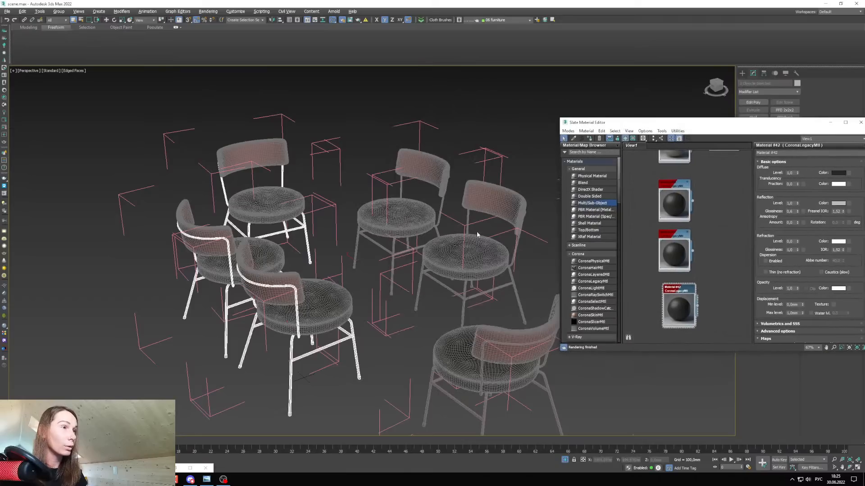
left_click(398, 253, "ctrl")
left_click(449, 289, "ctrl")
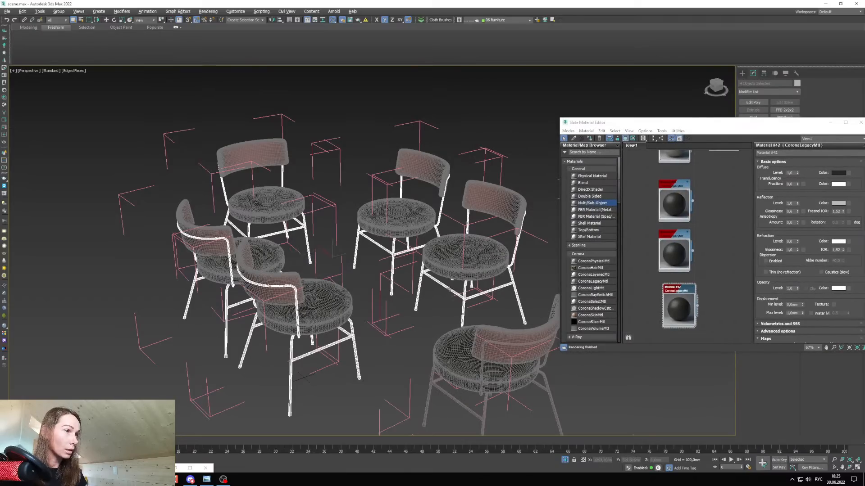
left_click(437, 387, "ctrl")
scroll(673, 294, "down", 2)
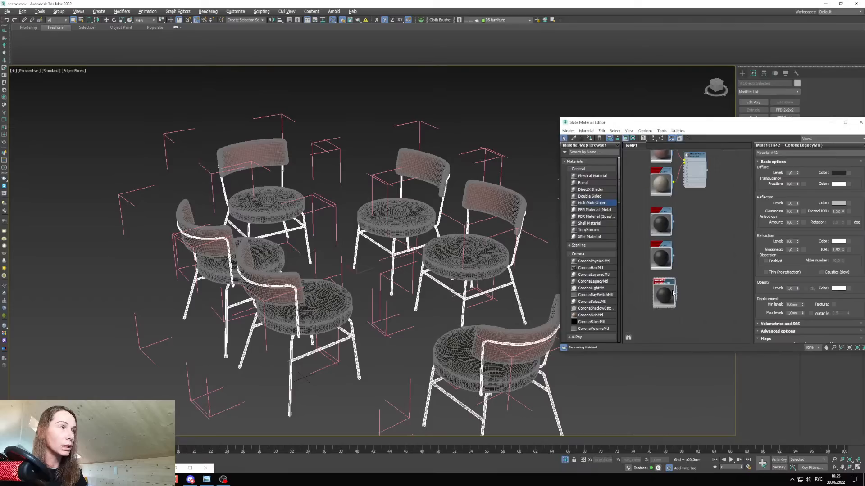
scroll(675, 271, "down", 2)
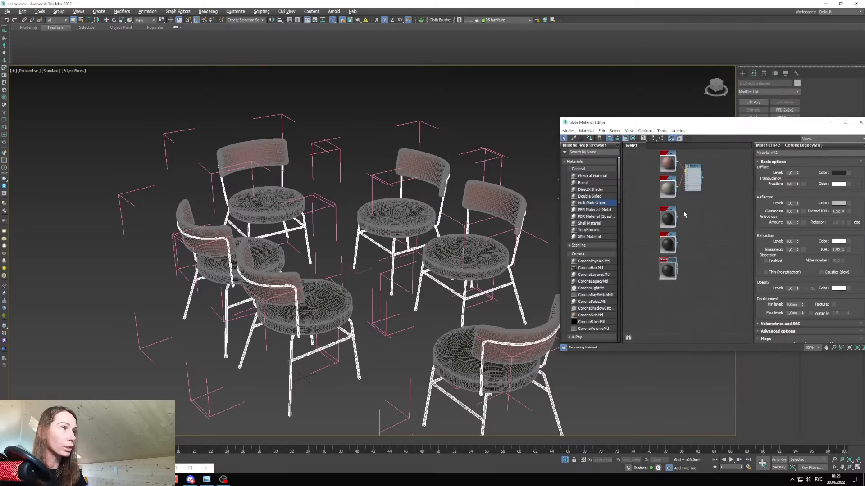
Check the chair frames in the reference photo and duplicate the reddish-brown material node beside the dark ones for the selected frames.
left_click(206, 479)
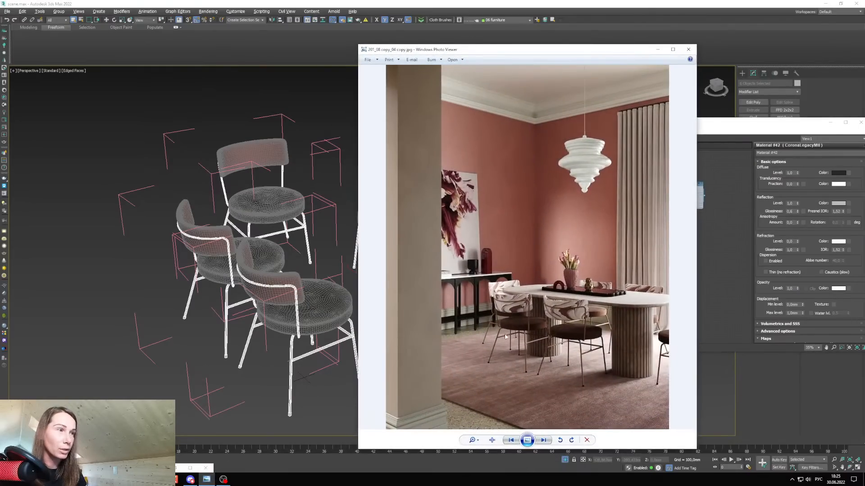
scroll(569, 354, "up", 1)
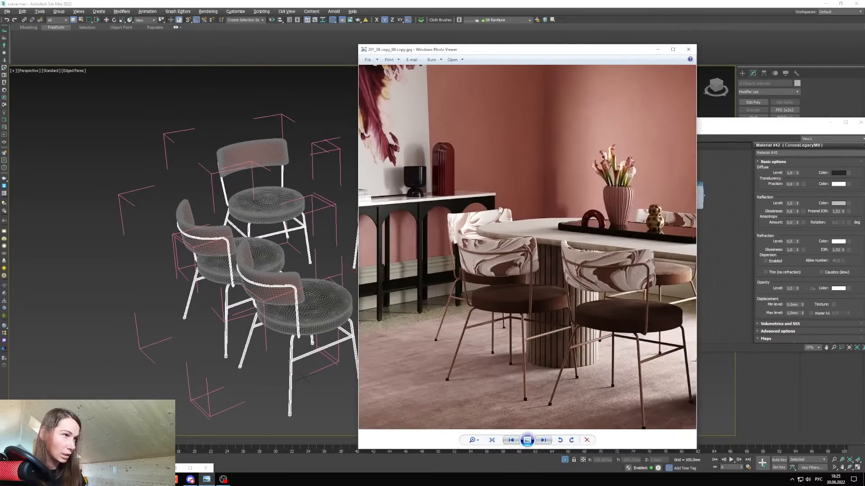
left_click(658, 50)
middle_click_drag(692, 221, 689, 231)
left_click_drag(665, 189, 637, 272, "shift")
middle_click_drag(653, 279, 669, 279)
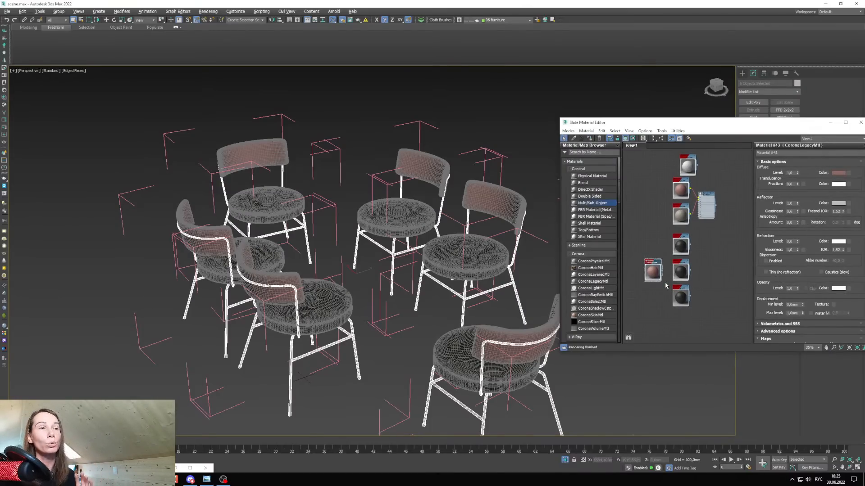
Duplicate the reddish-brown Material #43 node next to the original as a separate material for the chair backrests.
left_click(261, 291)
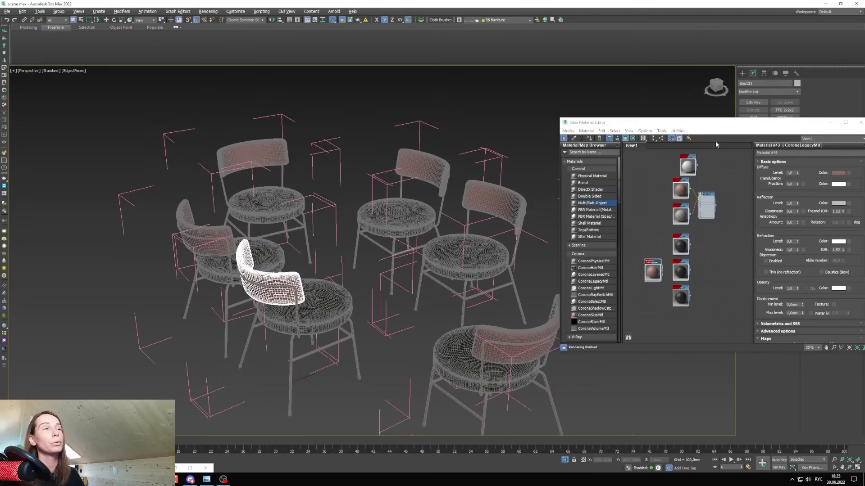
left_click(830, 123)
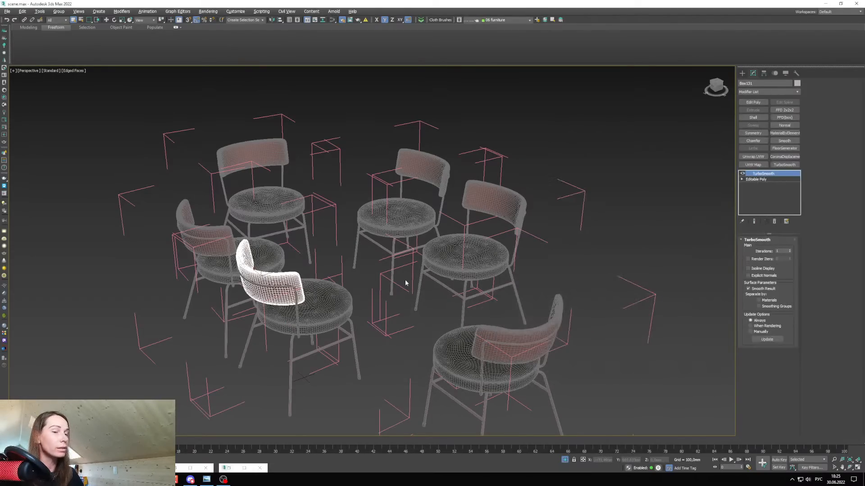
key("m")
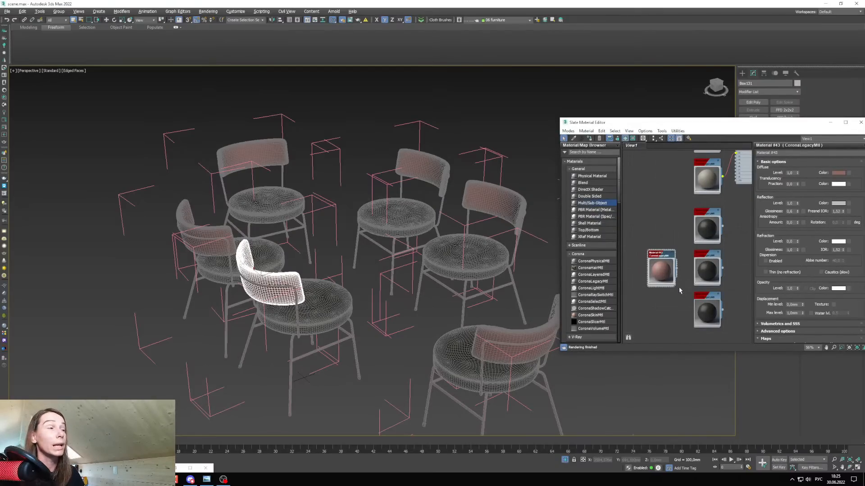
middle_click_drag(679, 288, 710, 294)
left_click_drag(693, 269, 656, 270, "shift")
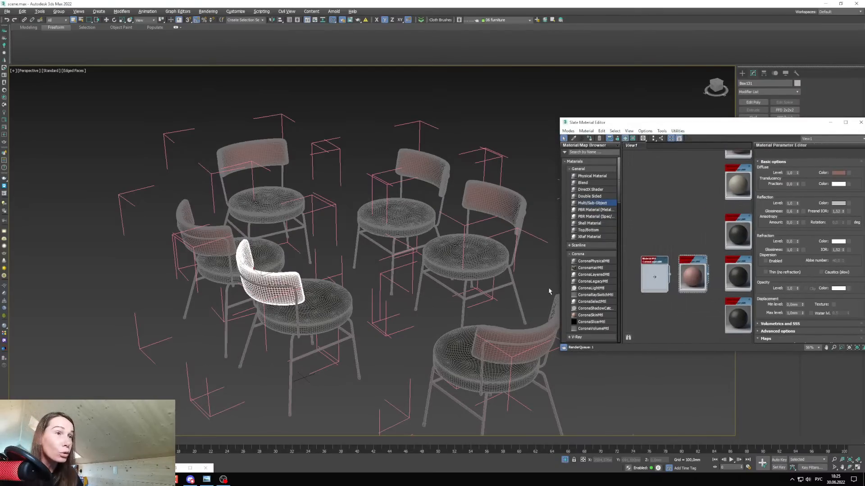
Select the backrests of all six chairs and assign them the copied reddish-brown Material #44.
left_click(212, 235)
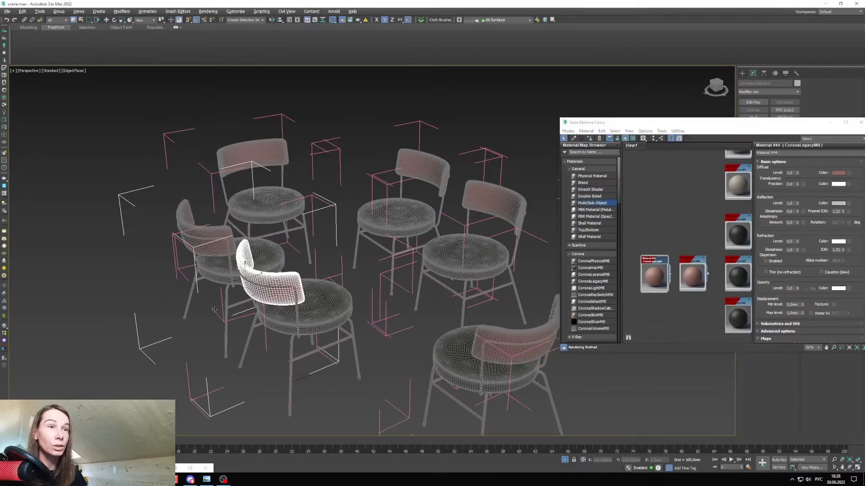
left_click(217, 228, "ctrl")
left_click(252, 155, "ctrl")
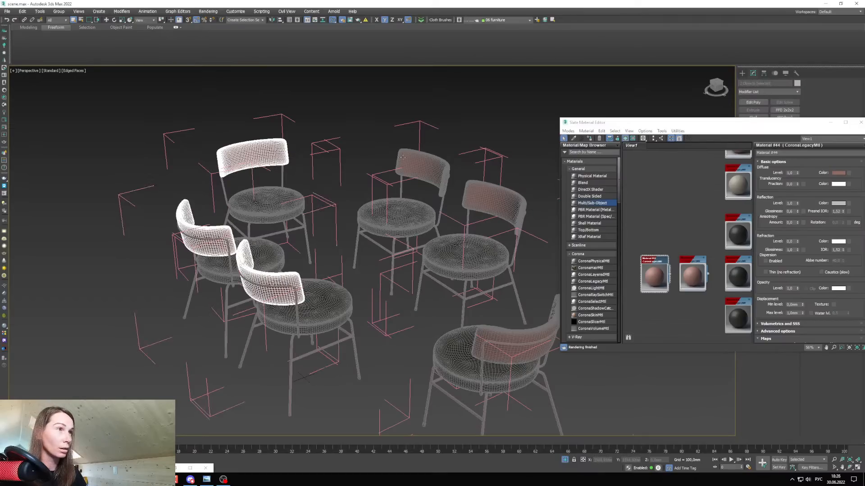
left_click(403, 157, "ctrl")
left_click(493, 200, "ctrl")
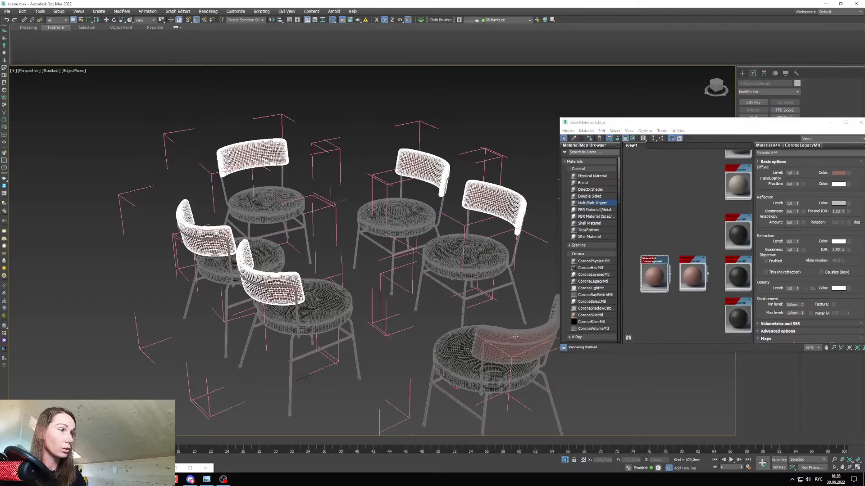
left_click(542, 336, "ctrl")
key("z")
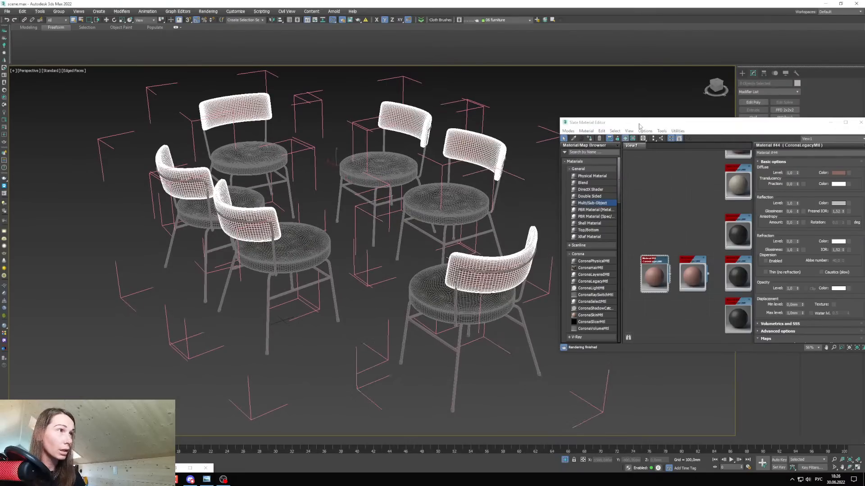
left_click(640, 126)
left_click_drag(755, 126, 653, 130)
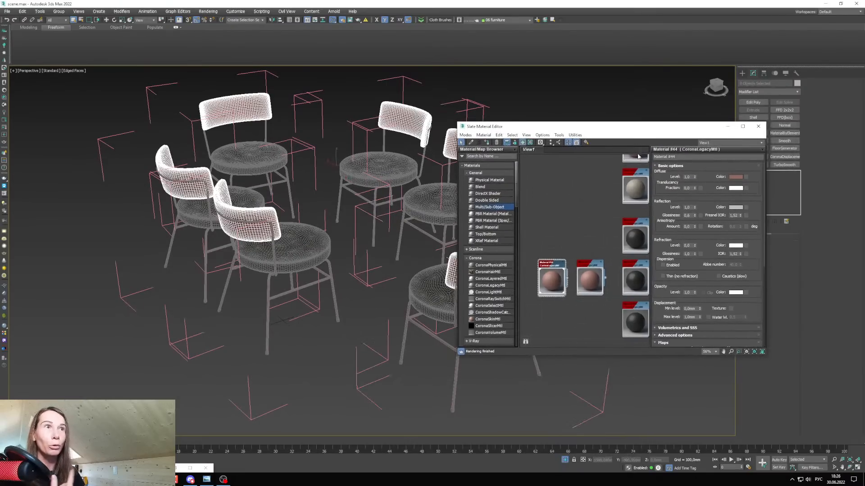
left_click(726, 127)
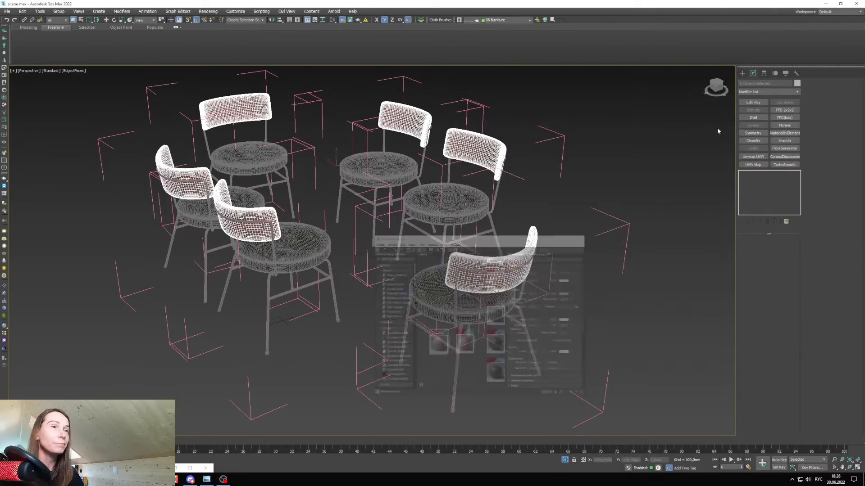
Select all chair parts and close the opened chair groups.
scroll(204, 191, "down", 3)
key("ctrl+a")
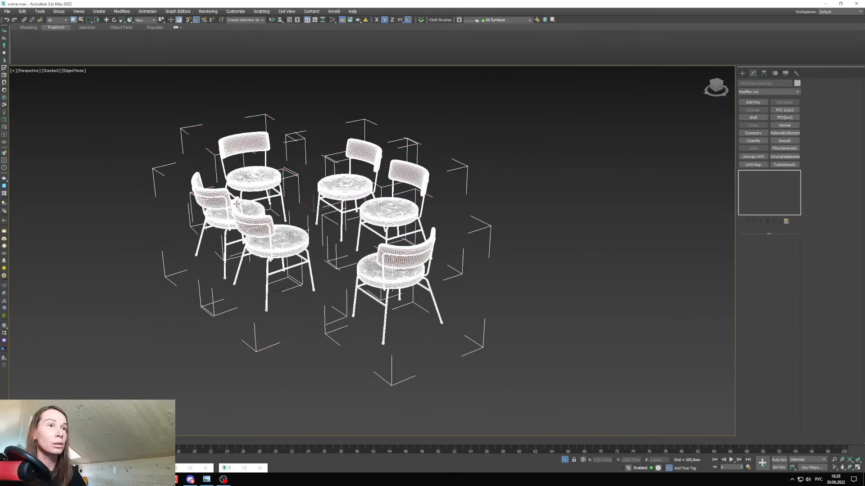
left_click(59, 11)
left_click(64, 55)
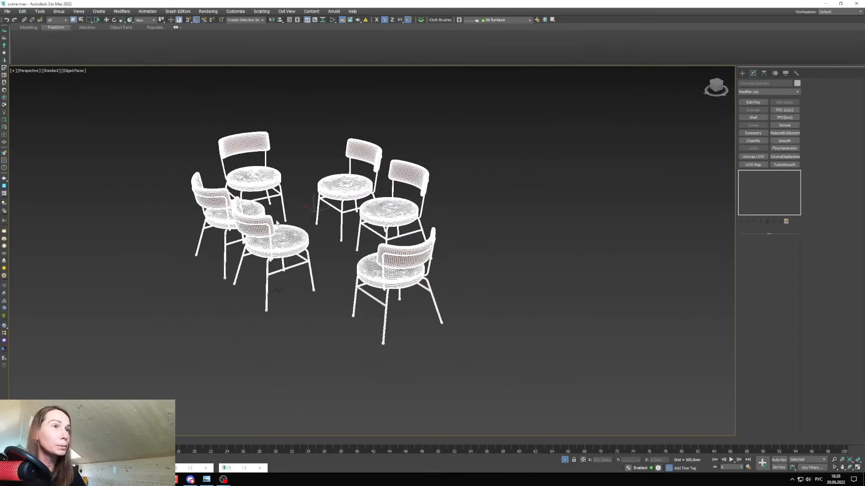
Maximise the Corona camera view, end the chair isolation and bring up the interactive render window.
key("alt+w")
middle_click(509, 349)
key("alt+w")
right_click(443, 212)
left_click(460, 157)
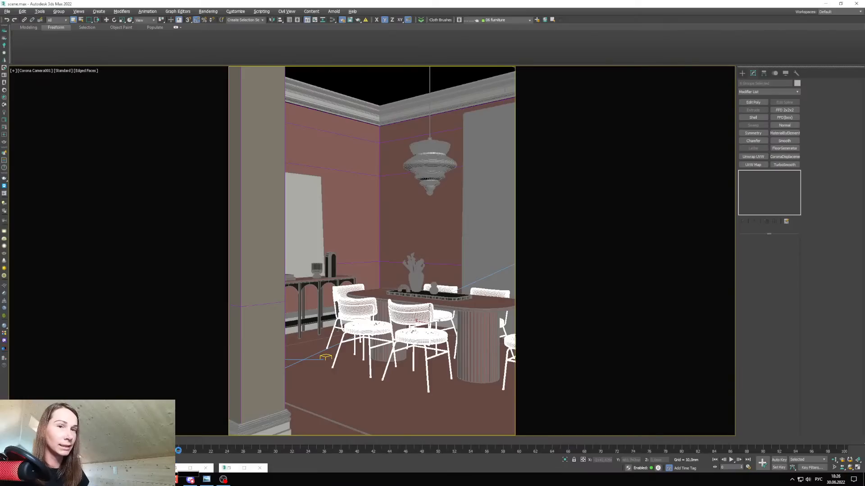
left_click(180, 468)
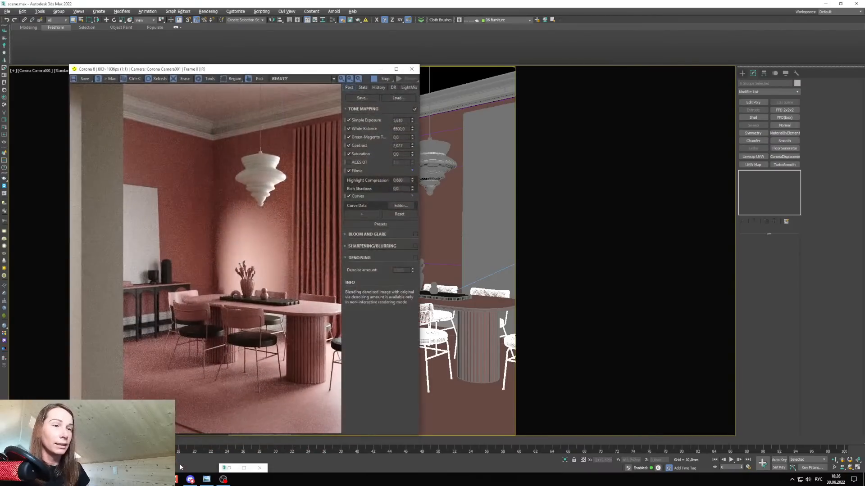
left_click_drag(216, 73, 216, 66)
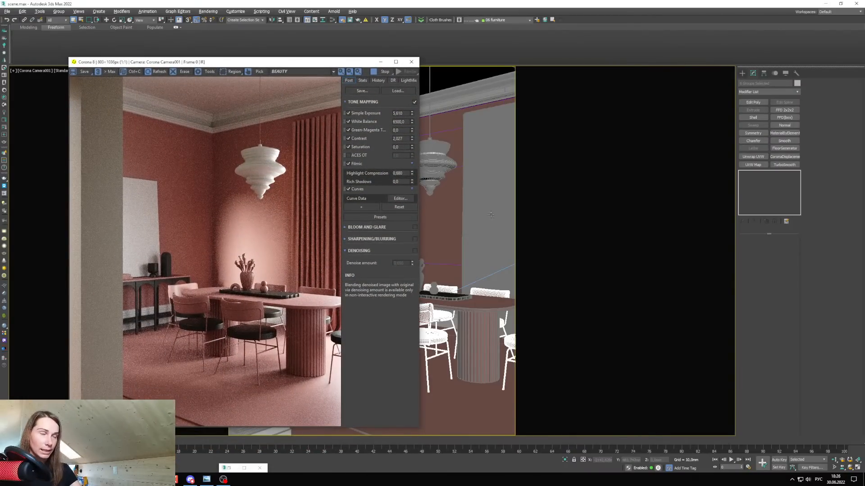
Delete the unused dark material copy below Material #41 from the material graph.
key("m")
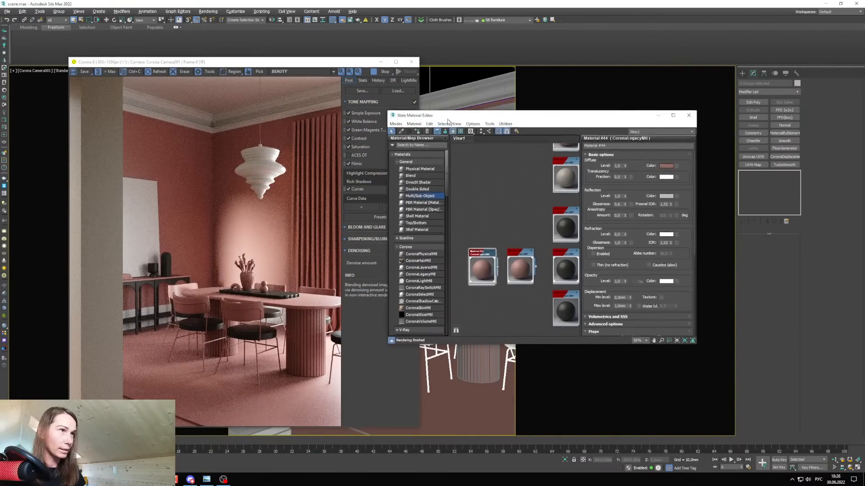
middle_click_drag(547, 282, 548, 262)
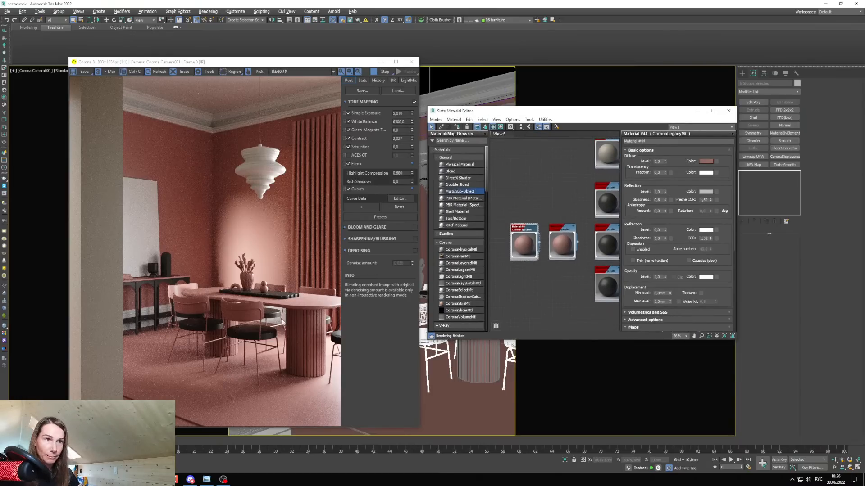
left_click(594, 271)
middle_click_drag(602, 250, 590, 279)
key("Delete")
Change the diffuse colour of the seat material, Material #41, to a dark brown with hue 12 and value 20.
double_click(583, 252)
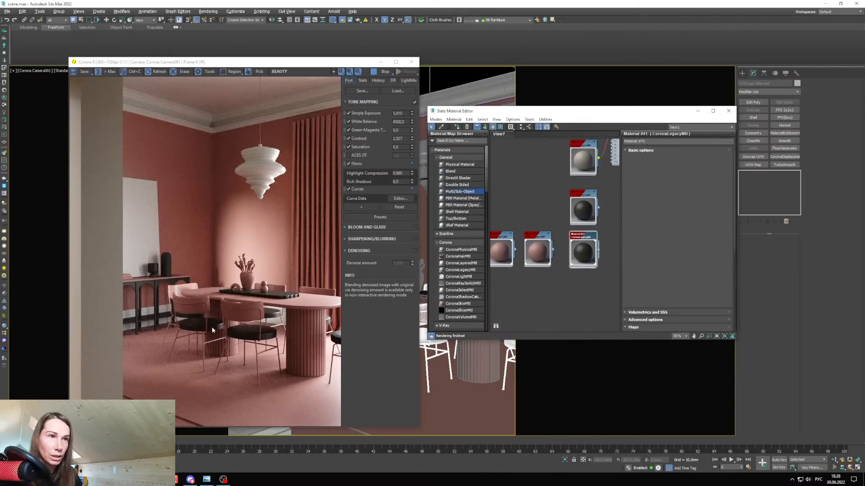
left_click(706, 162)
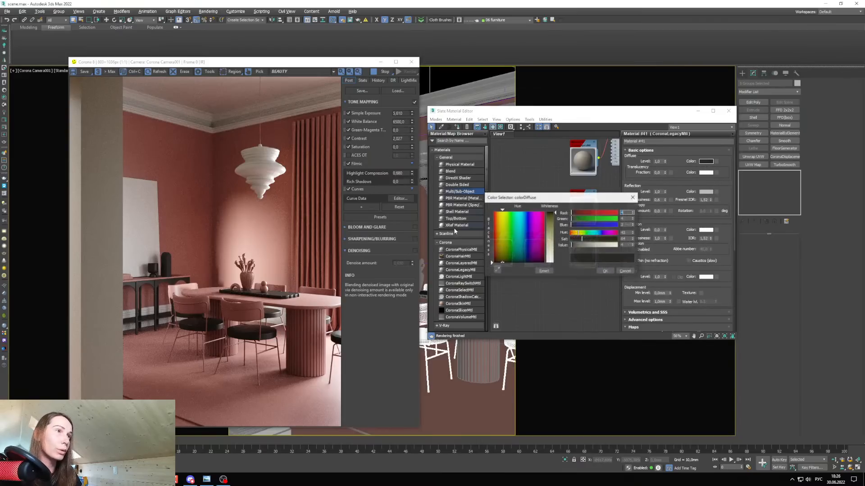
left_click_drag(587, 240, 597, 241)
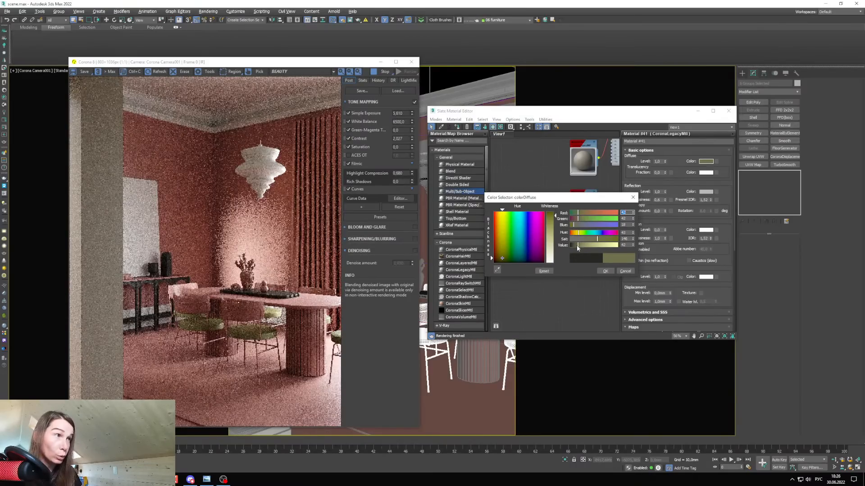
left_click_drag(577, 245, 571, 238)
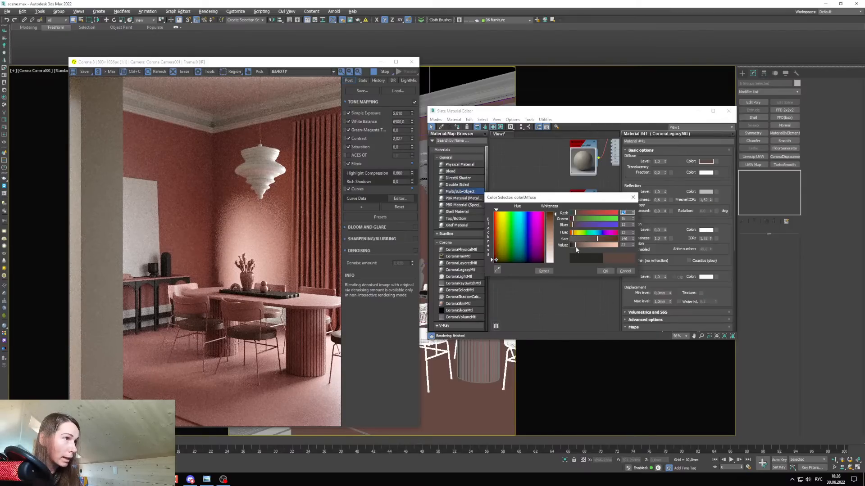
left_click_drag(574, 245, 573, 244)
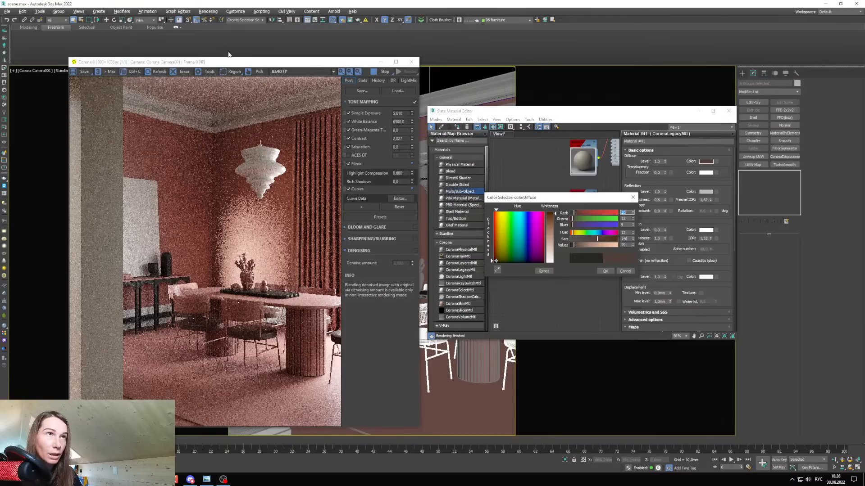
Limit the interactive render to a region around the dining table and chairs.
left_click(235, 71)
left_click_drag(152, 272, 363, 367)
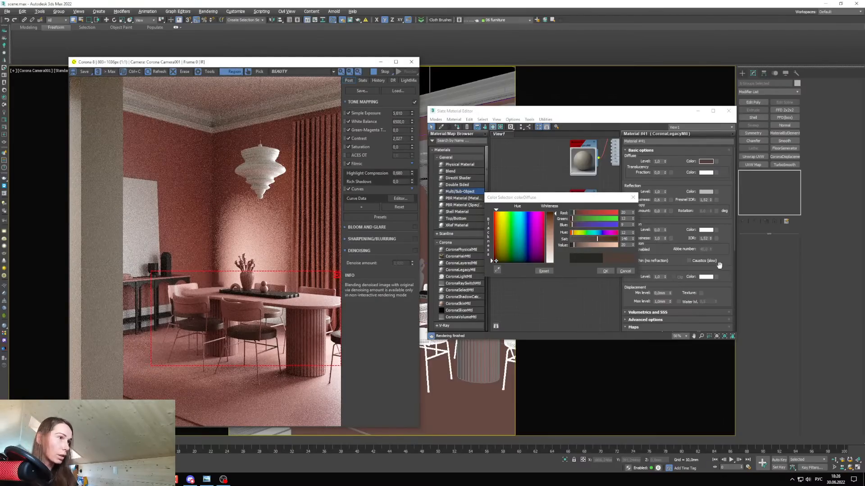
Accept the seat material's colour and move the render region to the floor in front of the chairs, extending it to the image's left edge.
left_click(605, 270)
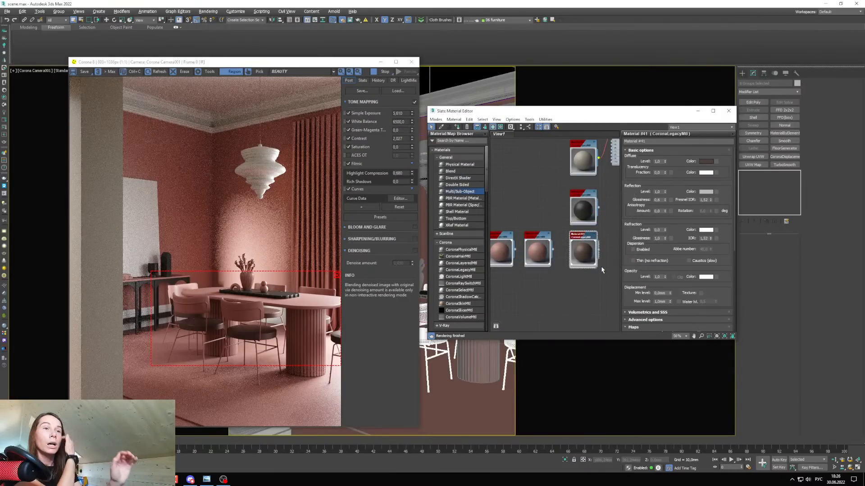
left_click_drag(222, 342, 162, 397)
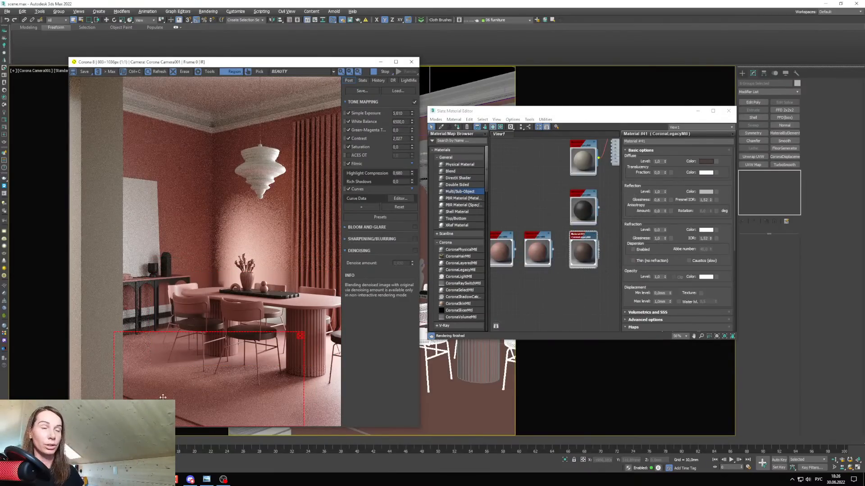
left_click_drag(113, 408, 70, 408)
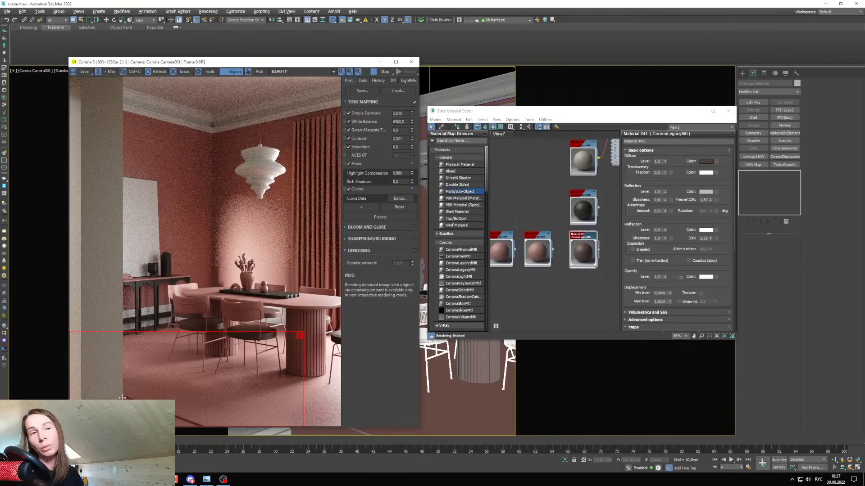
left_click_drag(571, 112, 576, 103)
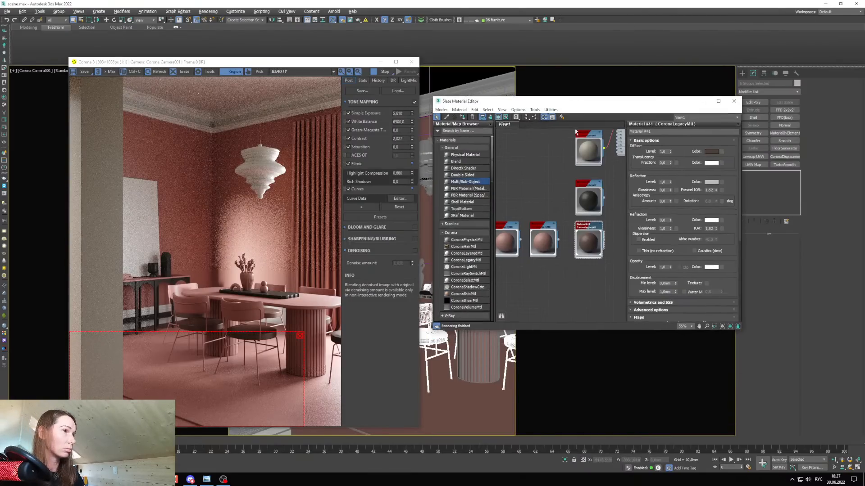
Assign a copy of the beige material, Material #45, to the floor around the carpet, and clear the render region to show the full frame.
middle_click_drag(578, 221, 549, 210)
scroll(550, 209, "down", 2)
scroll(546, 188, "up", 2)
middle_click_drag(561, 162, 586, 199)
left_click_drag(586, 199, 553, 189, "shift")
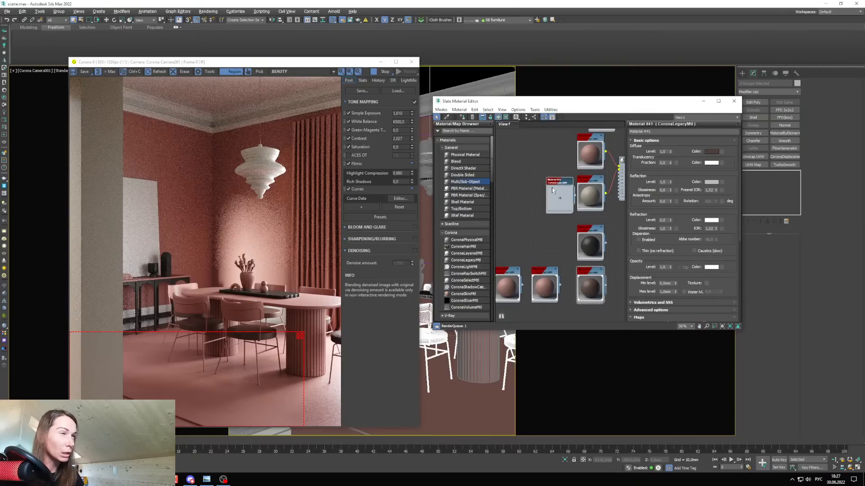
left_click(381, 62)
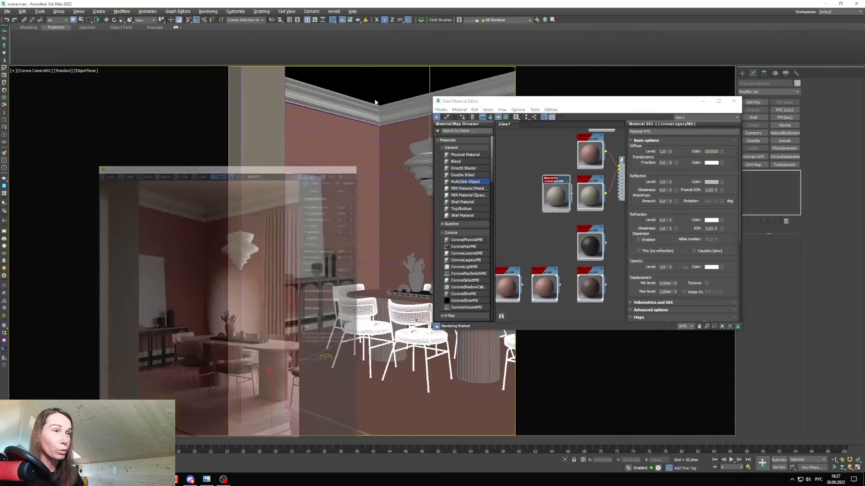
left_click(307, 420)
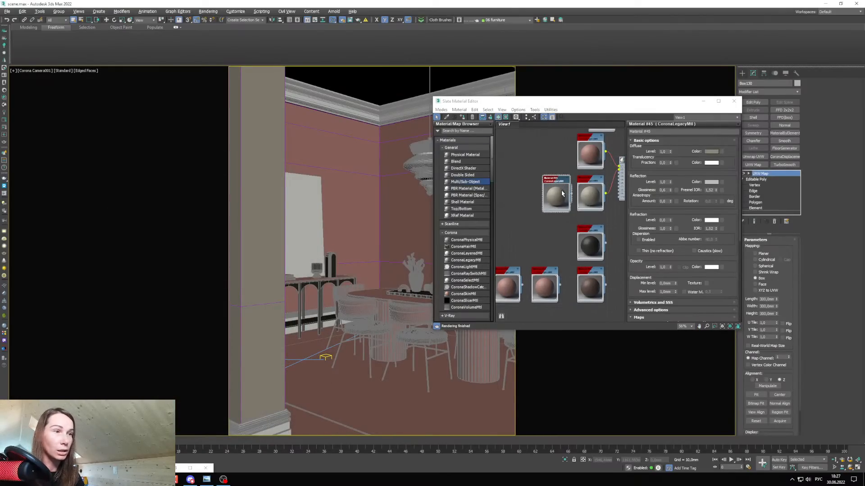
double_click(178, 469)
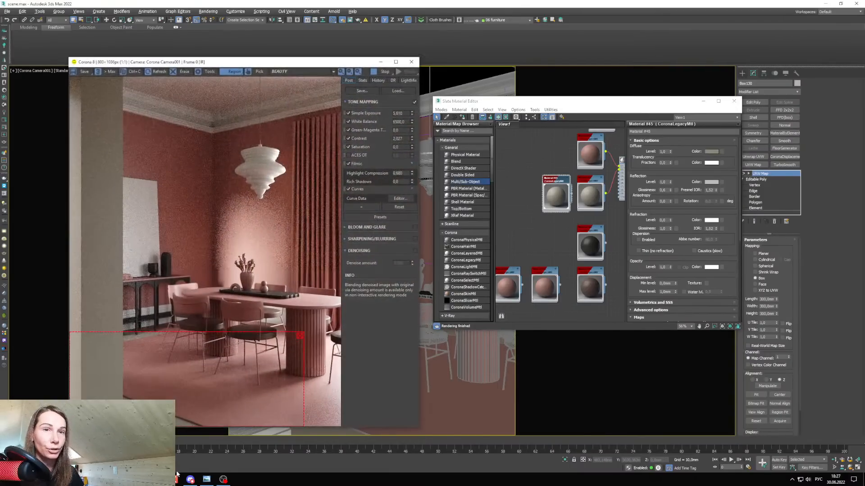
left_click(300, 336)
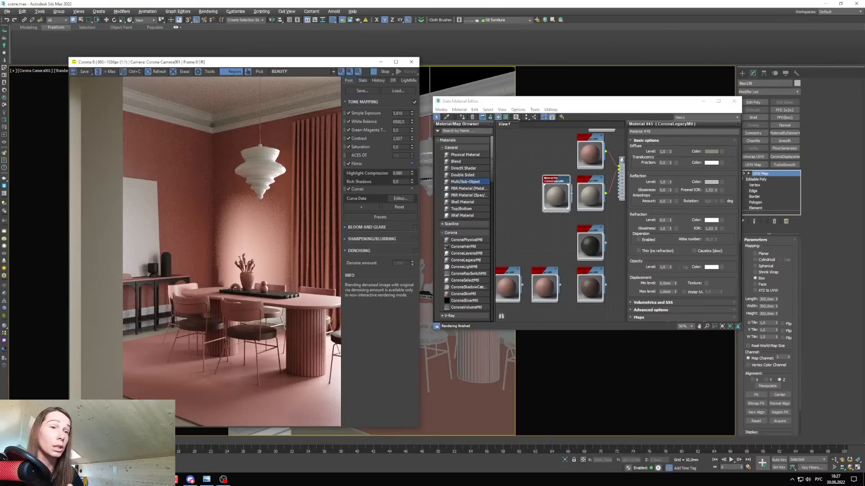
Check the reference image and assign another copy of the beige material, Material #46, to the dining table's top and fluted legs.
left_click(206, 480)
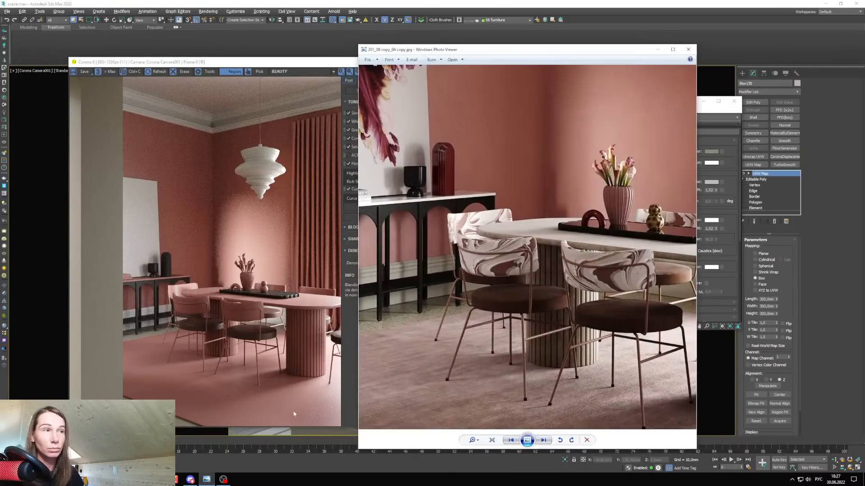
scroll(615, 294, "down", 3)
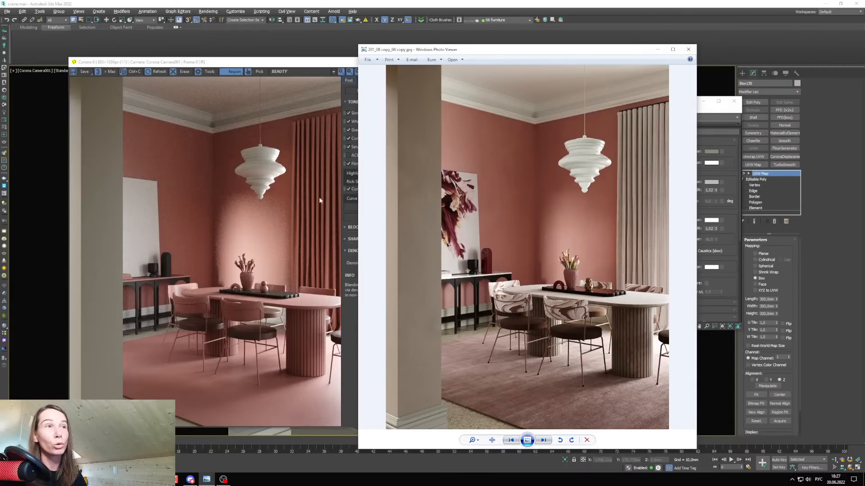
left_click(658, 49)
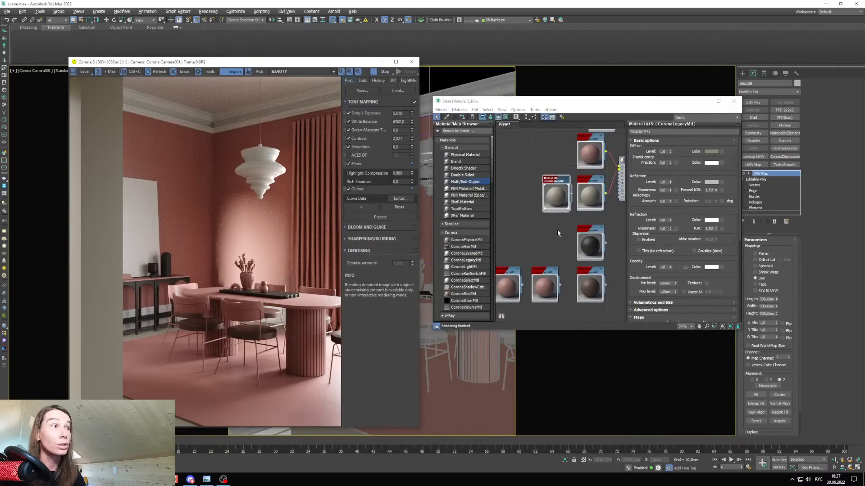
left_click_drag(570, 210, 512, 212, "shift")
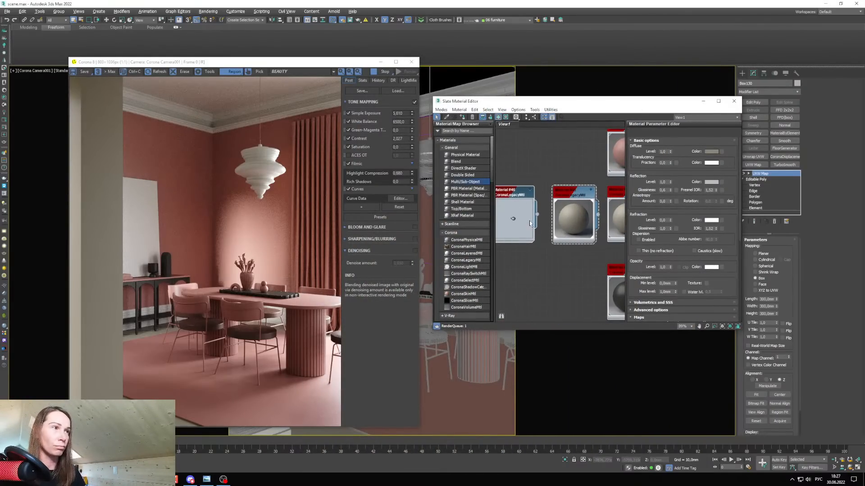
left_click(382, 63)
left_click(703, 102)
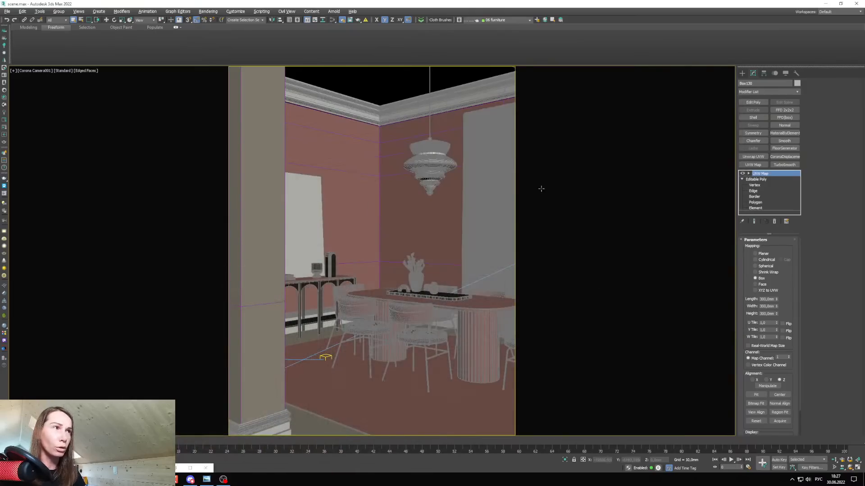
left_click(479, 339)
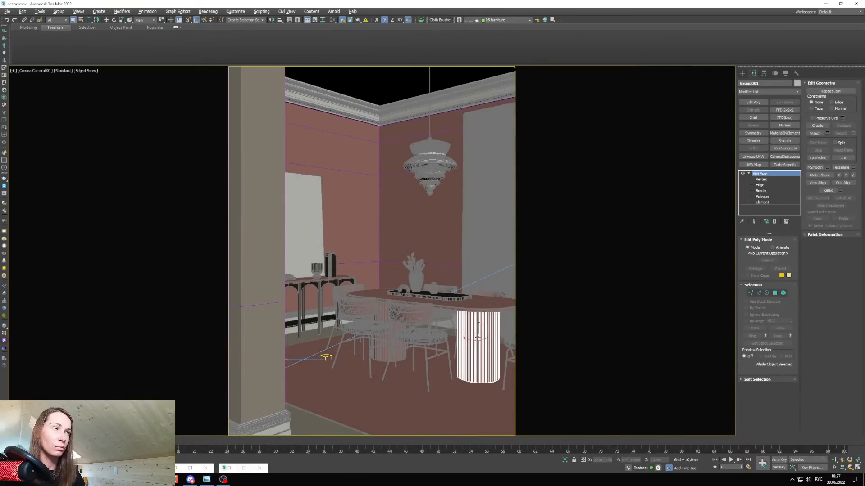
left_click(380, 355, "ctrl")
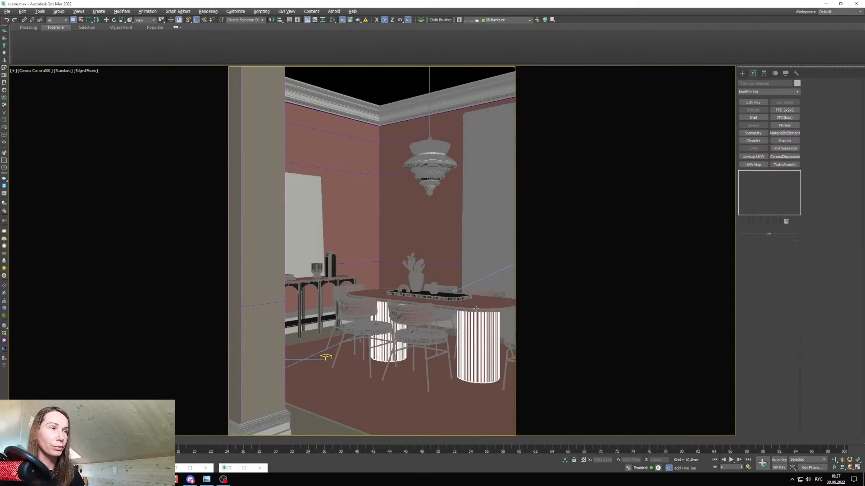
key("m")
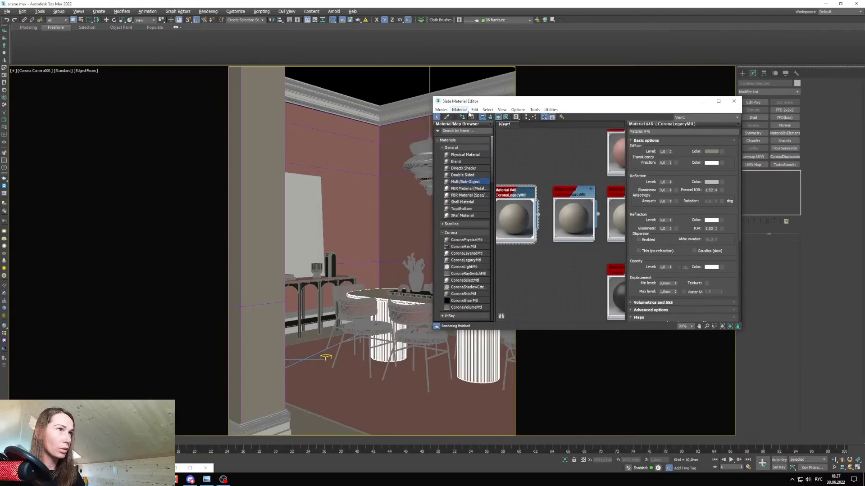
left_click_drag(472, 101, 597, 140)
Duplicate Material #46 as Material #47 and assign the copy to the curtain.
left_click(489, 175)
middle_click_drag(653, 268, 702, 273)
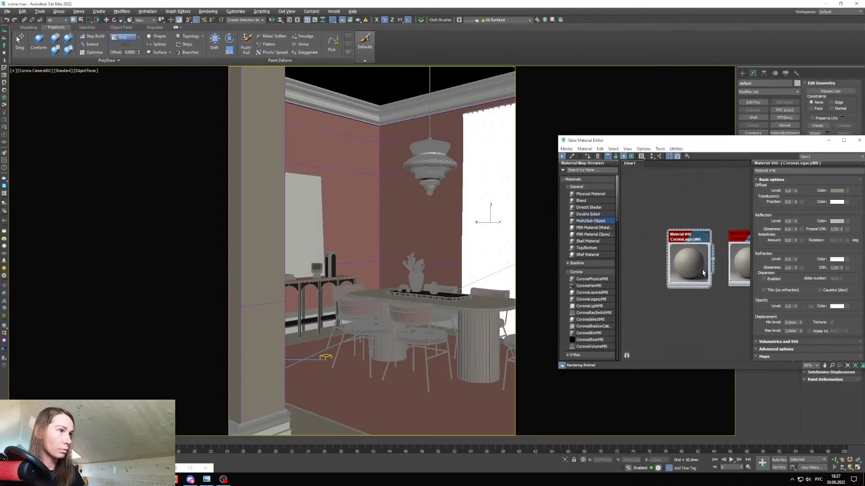
left_click_drag(696, 242, 635, 248, "shift")
double_click(635, 247)
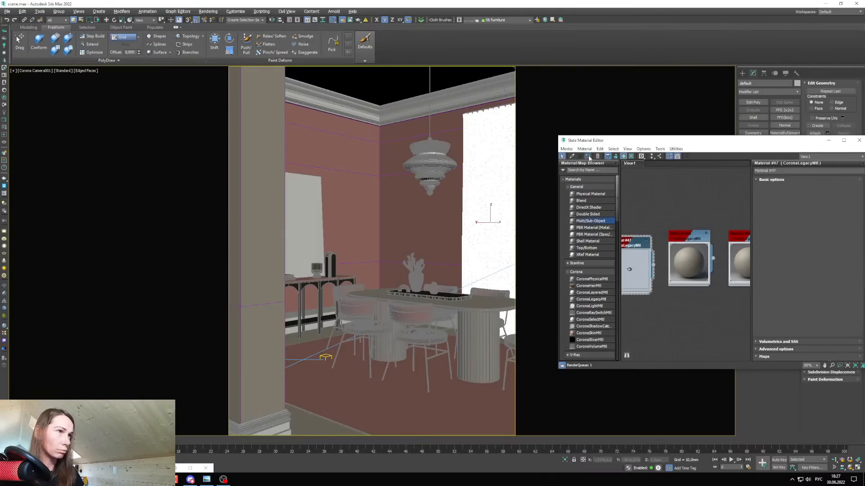
left_click(588, 158)
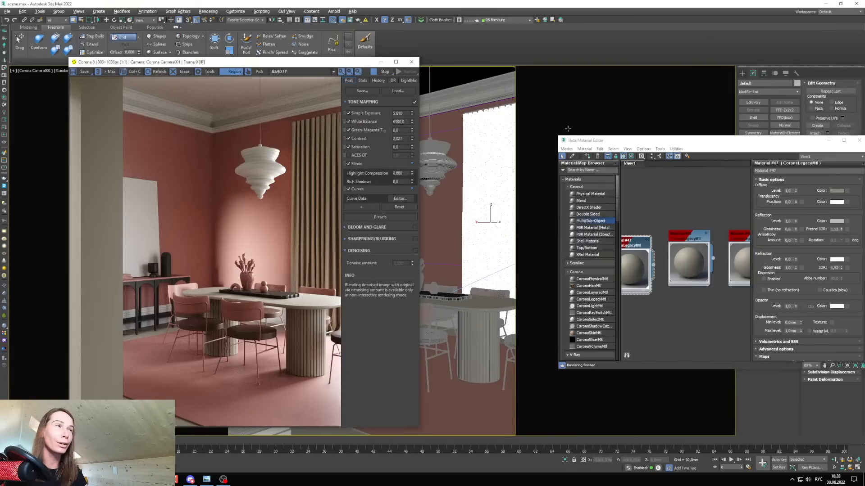
Lighten the curtain material's diffuse colour to a pale grey-beige with saturation 25, and limit the interactive render to the curtain and table area.
left_click_drag(586, 140, 450, 135)
middle_click_drag(474, 288, 530, 288)
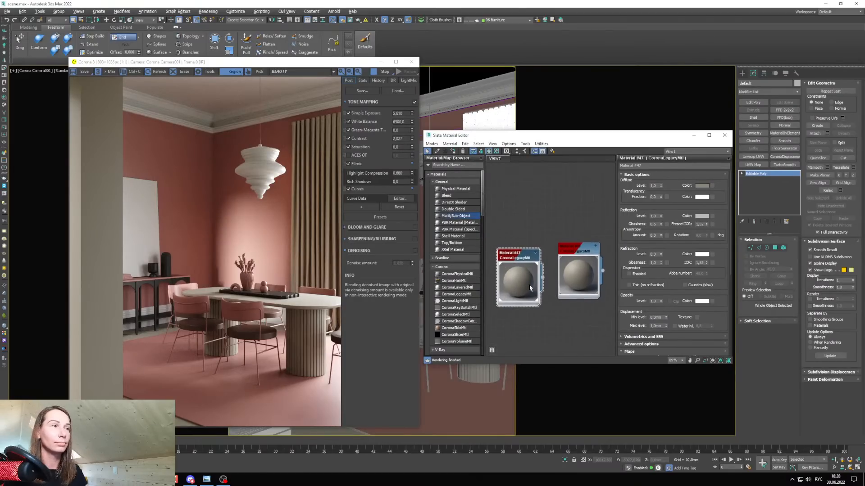
left_click(702, 185)
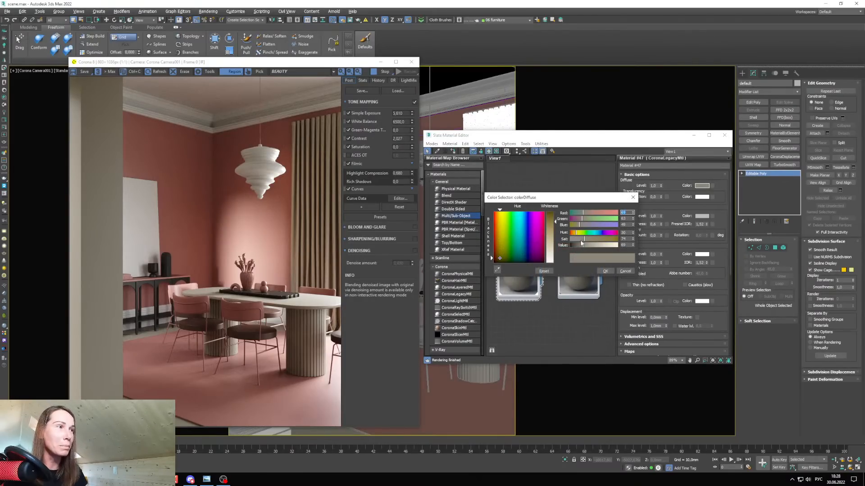
left_click_drag(582, 243, 592, 245)
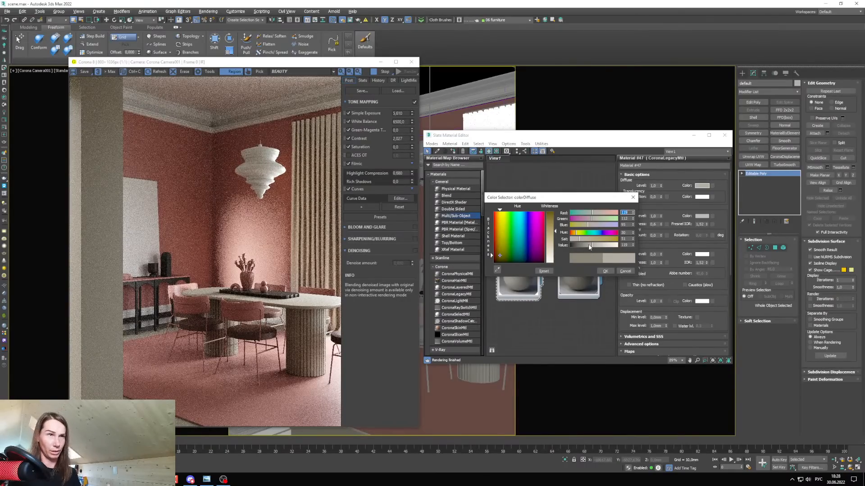
left_click_drag(572, 240, 575, 240)
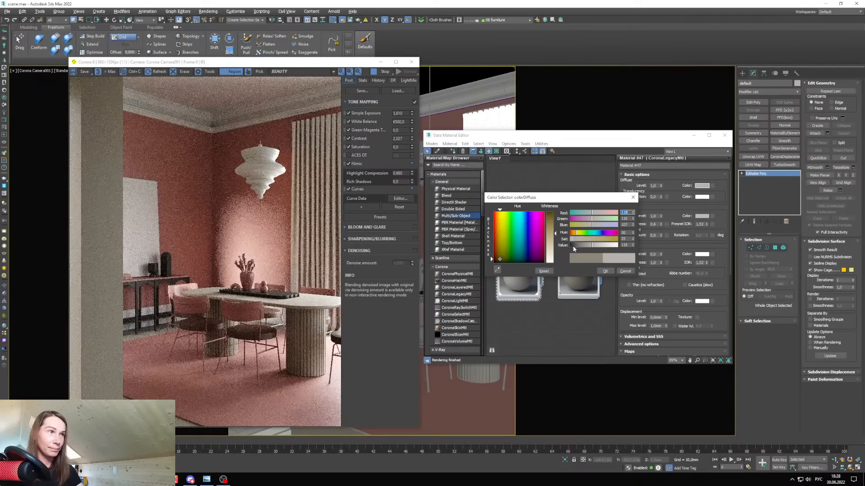
left_click(633, 232)
left_click(633, 232)
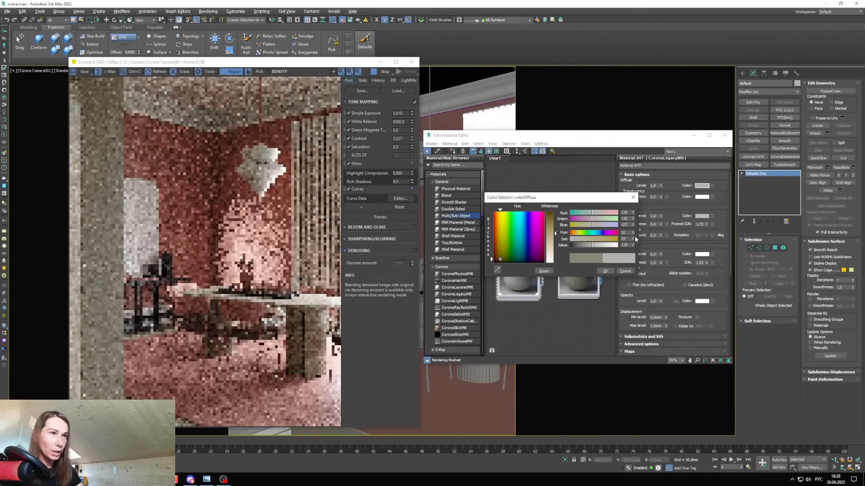
left_click_drag(574, 241, 572, 241)
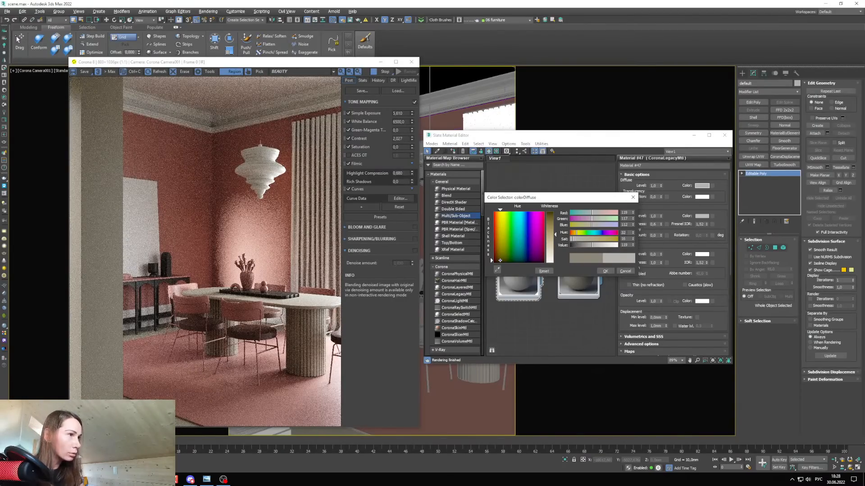
left_click_drag(633, 233, 633, 228)
left_click_drag(573, 241, 574, 242)
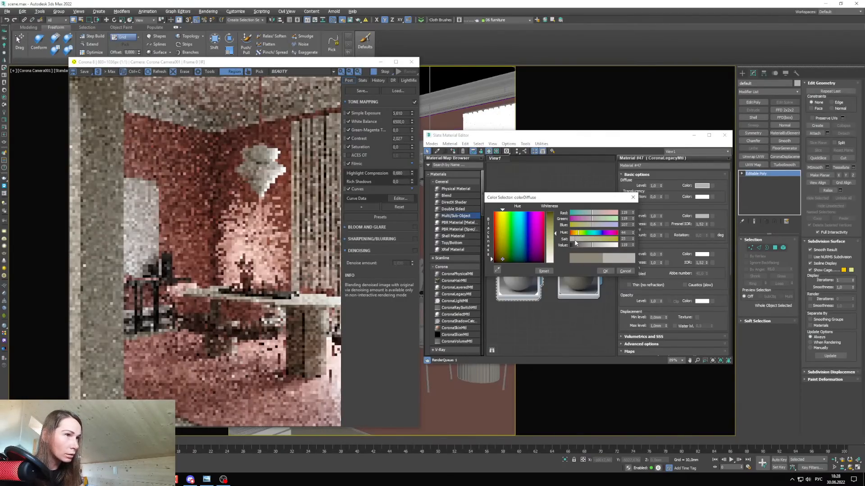
left_click_drag(237, 89, 370, 392)
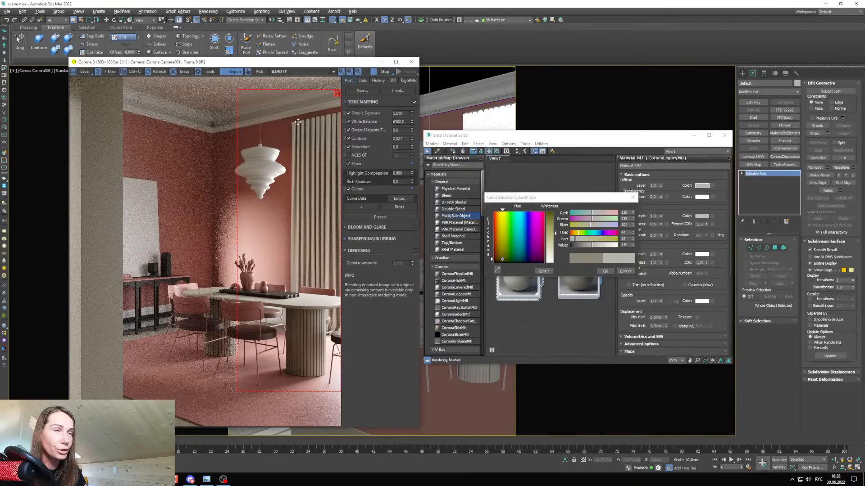
Switch to the left wireframe view and window-select the curtain rod together with the ceiling and cornice objects.
left_click(380, 61)
left_click(694, 136)
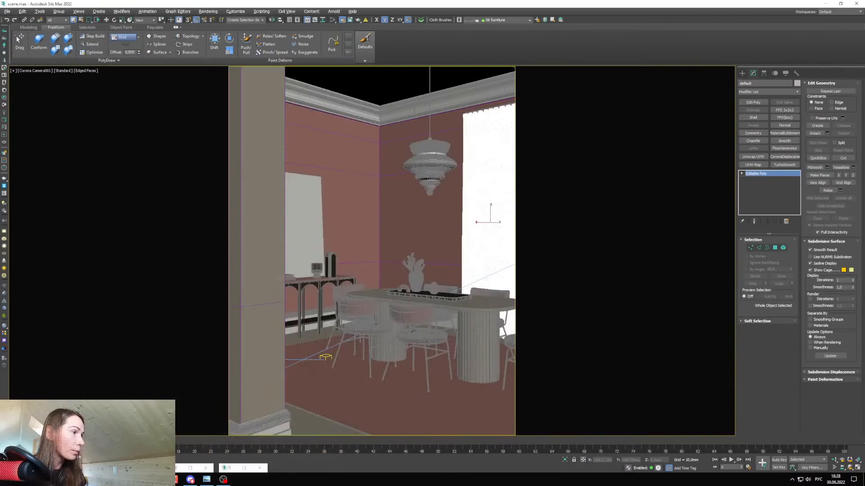
key("alt+w")
key("alt+w")
scroll(125, 174, "down", 2)
middle_click_drag(124, 174, 223, 191)
key("l")
scroll(227, 180, "up", 2)
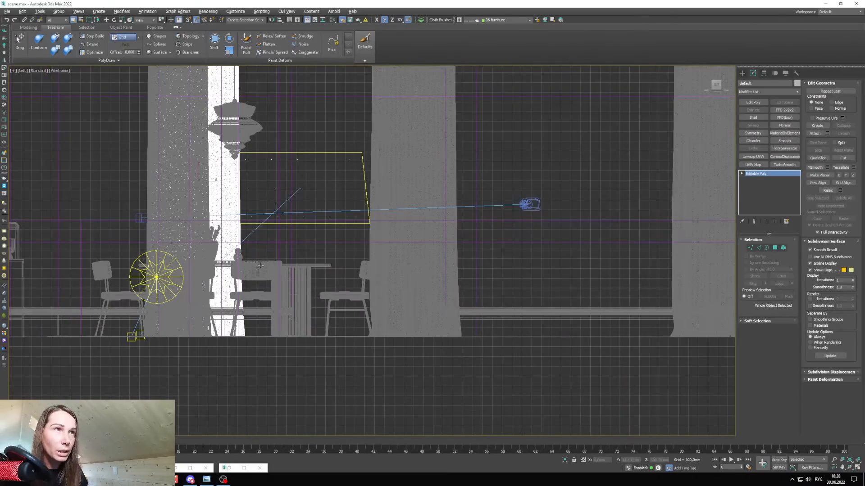
middle_click_drag(227, 131, 330, 263)
scroll(286, 279, "down", 4)
scroll(286, 221, "up", 2)
left_click_drag(192, 141, 702, 239)
Deselect the ceiling and cornice, keeping only the curtain rod and rings, and bring the material editor up in the camera view.
middle_click_drag(683, 273, 559, 196)
scroll(558, 195, "down", 3)
left_click(212, 195)
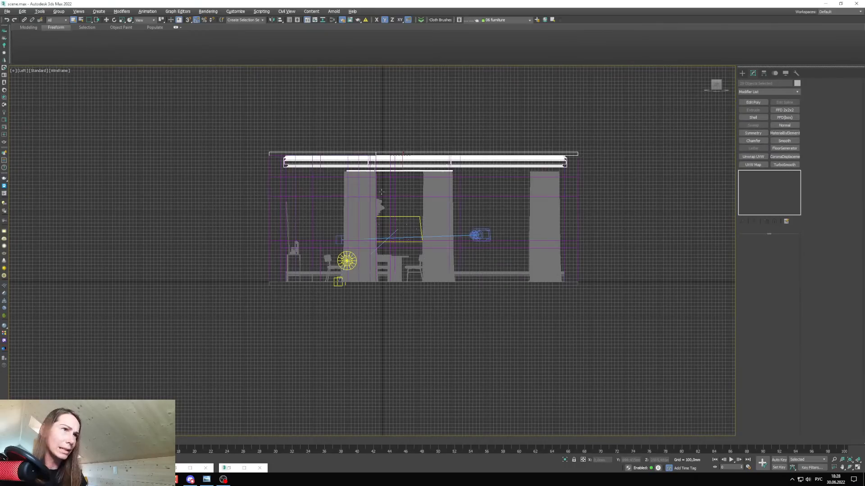
left_click(354, 192)
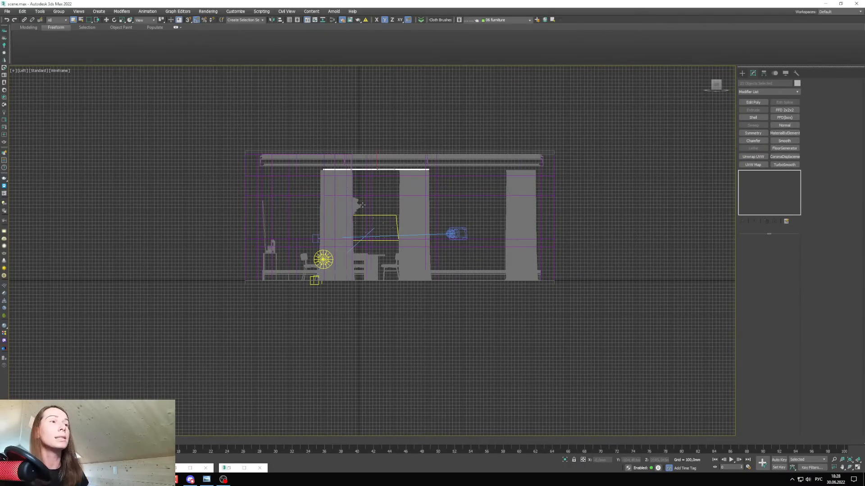
middle_click_drag(363, 205, 358, 240)
scroll(349, 212, "up", 6)
scroll(237, 189, "up", 4)
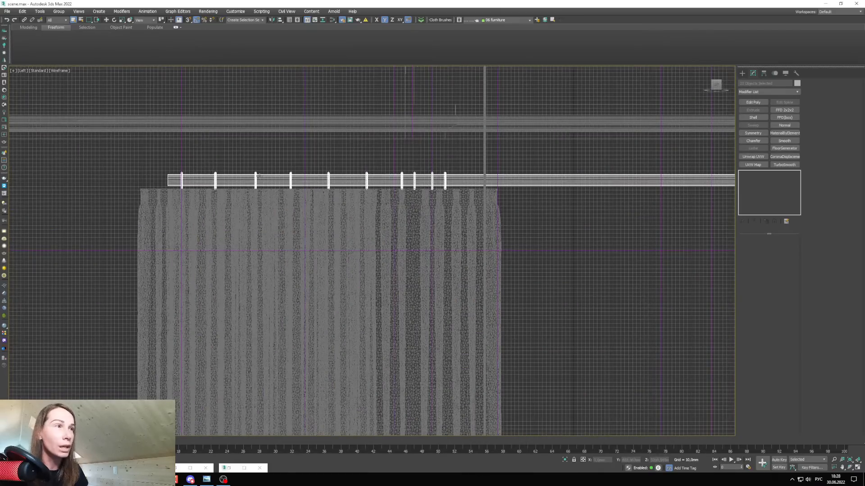
key("c")
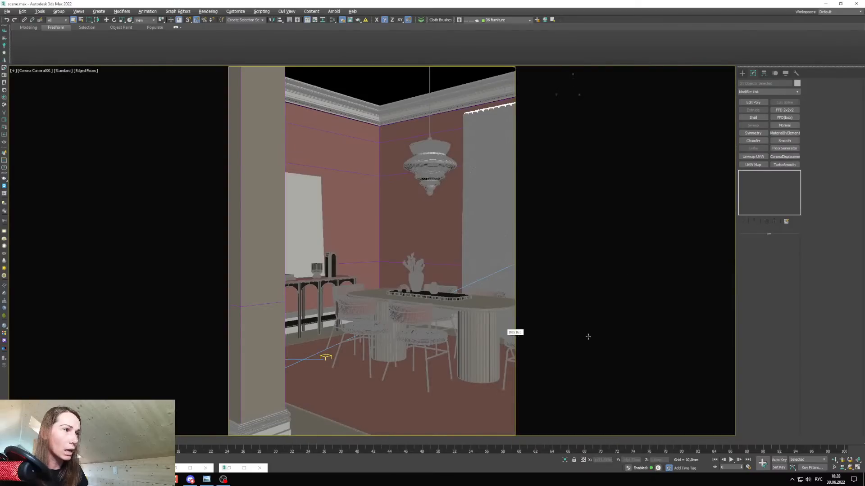
key("m")
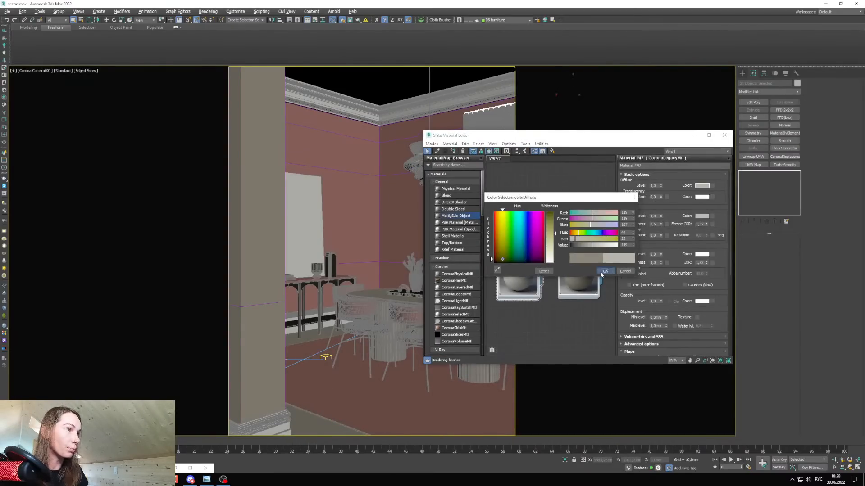
Show the dark Material #40's parameters, bring up the interactive render, and remove its render region so the whole frame renders.
double_click(551, 240)
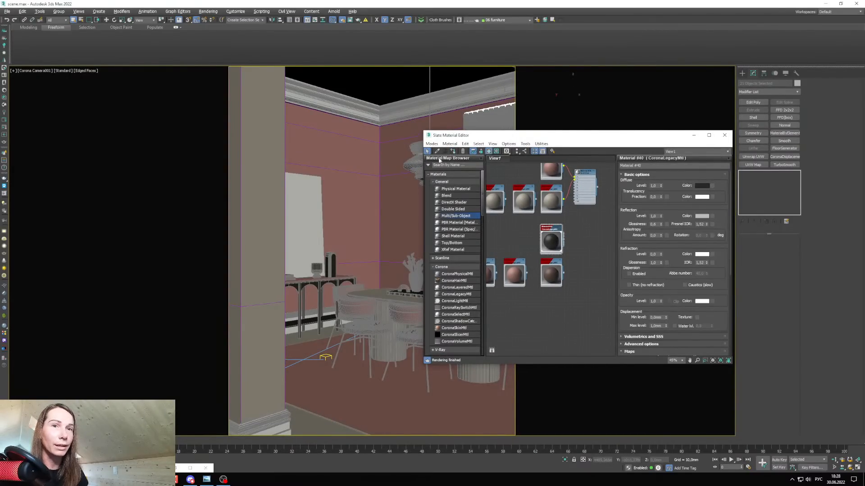
left_click(189, 452)
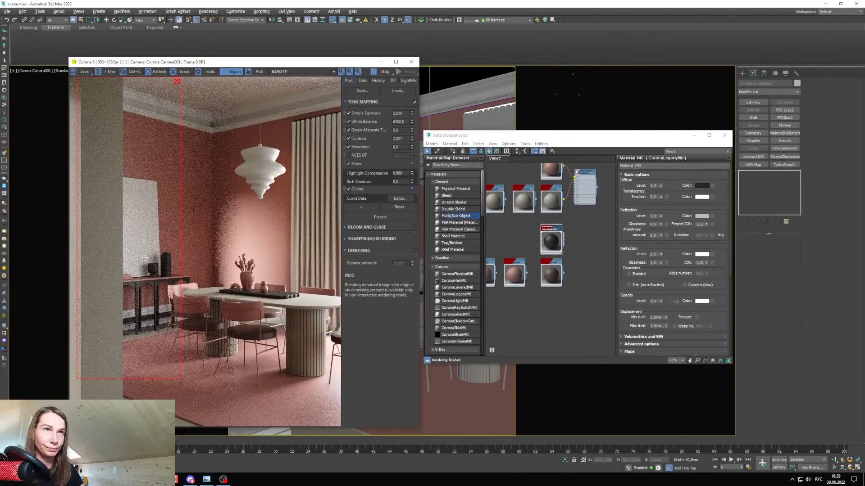
left_click_drag(77, 78, 194, 385)
left_click_drag(245, 402, 341, 426)
left_click_drag(253, 367, 228, 347)
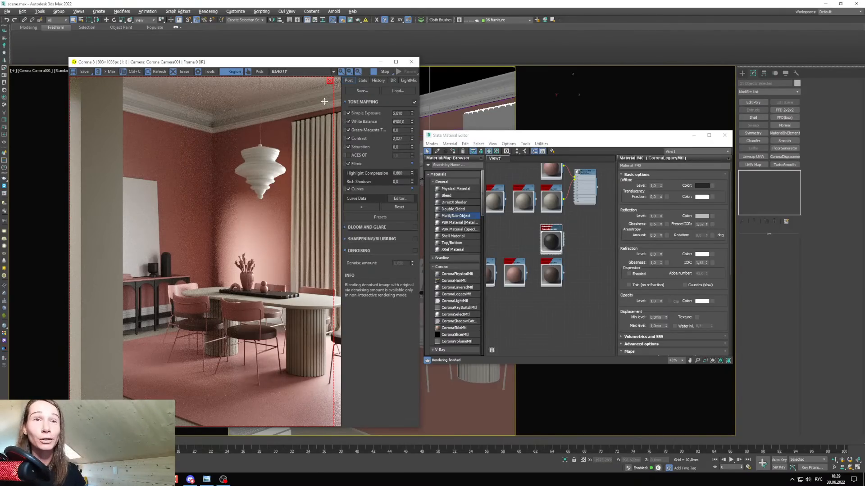
left_click_drag(338, 63, 356, 61)
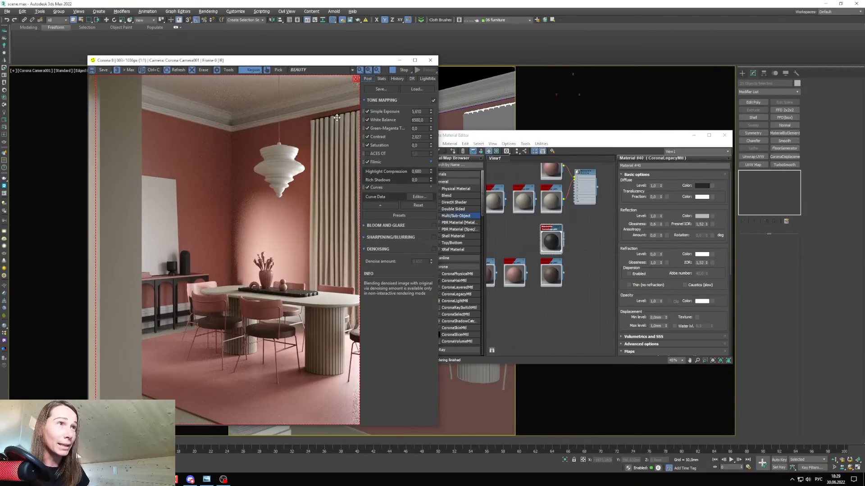
left_click_drag(293, 156, 285, 162)
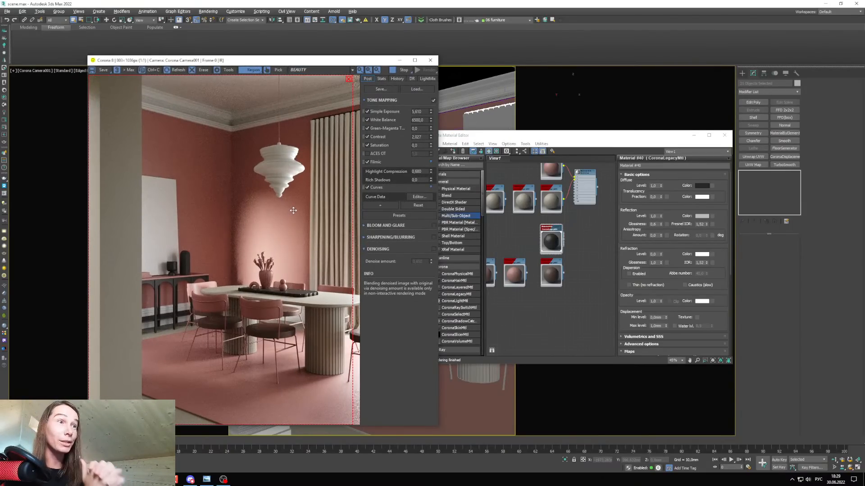
left_click(349, 80)
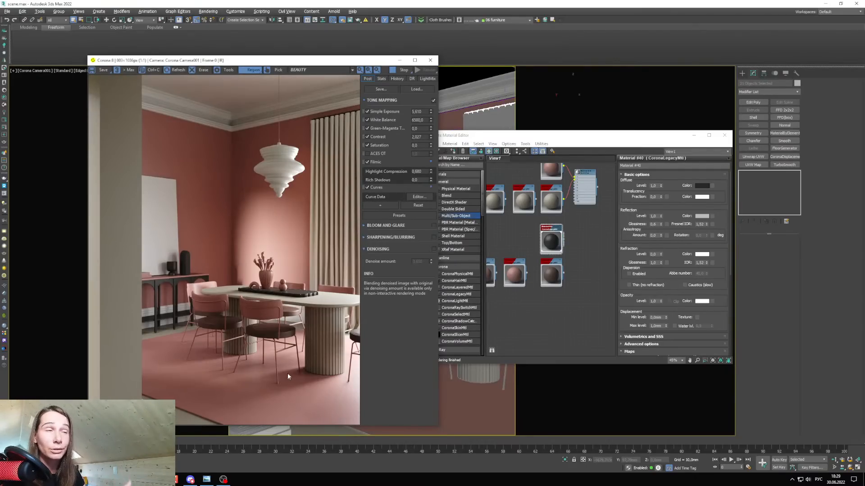
Duplicate the pink material into the empty area below the other nodes and assign the copy to the rug (Box007).
left_click_drag(512, 135, 524, 139)
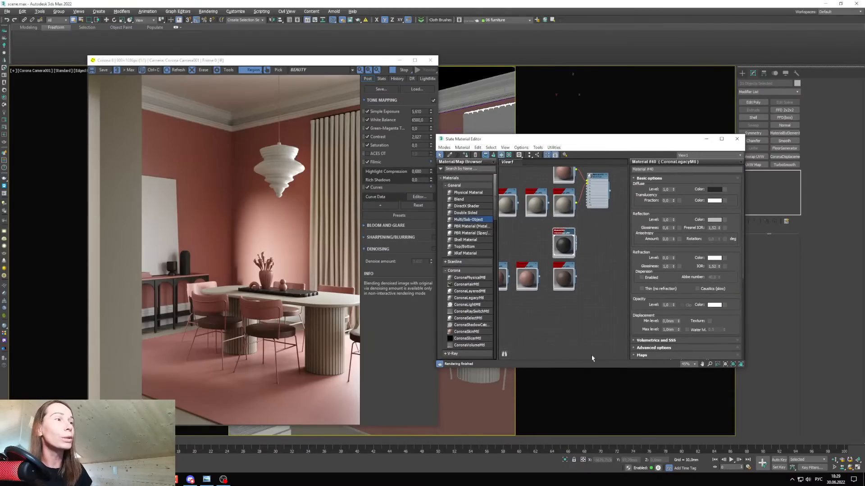
middle_click_drag(553, 240, 565, 256)
mouse_move(578, 174)
left_mouse_down("shift")
mouse_move(549, 314)
mouse_move(540, 319)
left_mouse_up("shift")
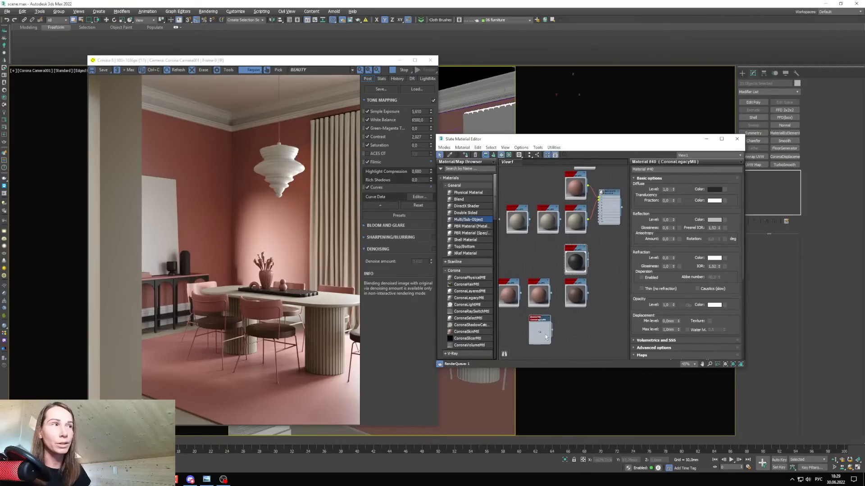
double_click(540, 318)
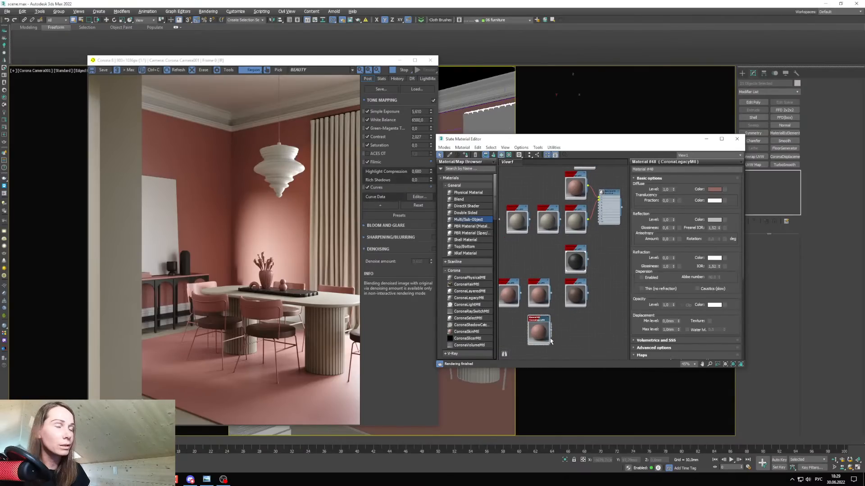
middle_click_drag(550, 341, 554, 317)
left_click(399, 60)
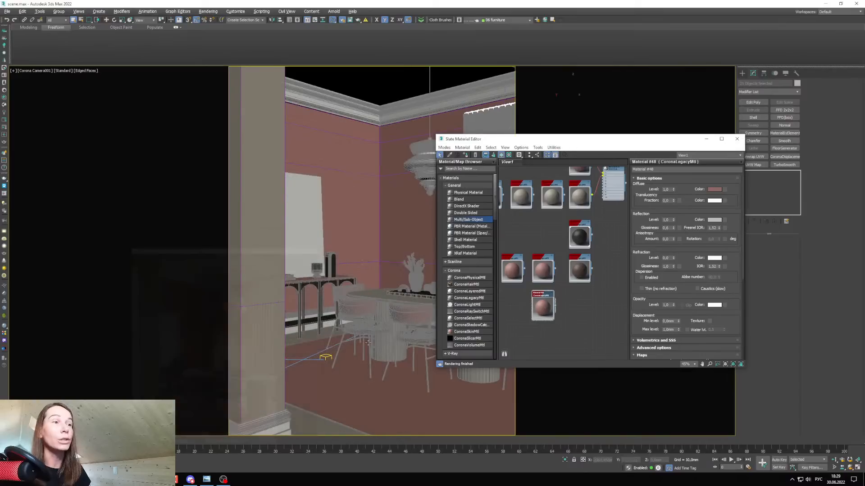
left_click(341, 406)
scroll(550, 290, "up", 3)
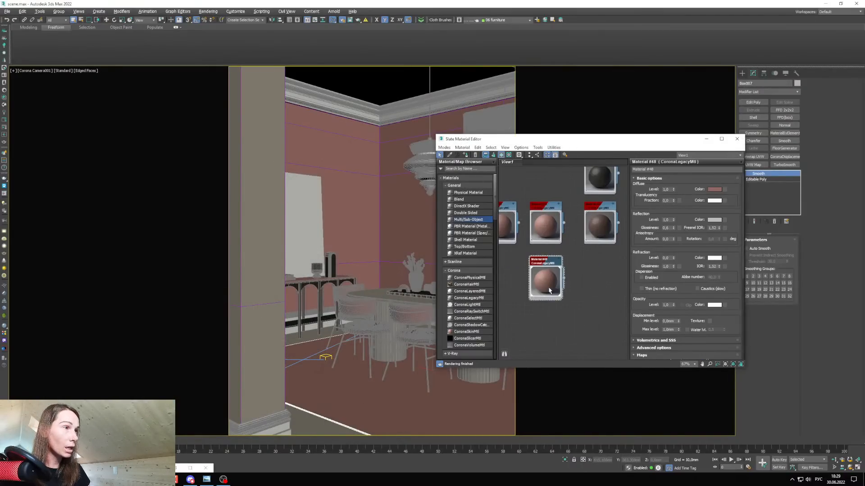
Switch to File Explorer, open the texture folder, and compare the farrow_ball portabellopinkplainwool rug image variants in the photo viewer.
key("alt+Tab")
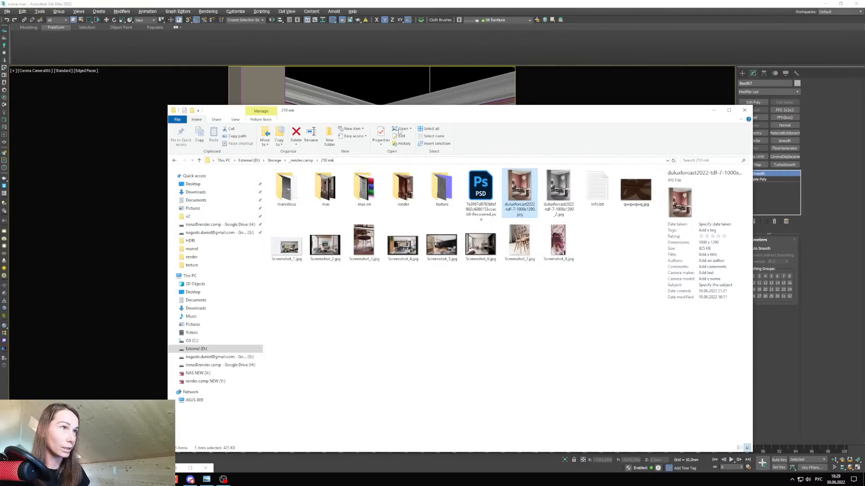
double_click(439, 190)
left_click_drag(442, 118, 333, 99)
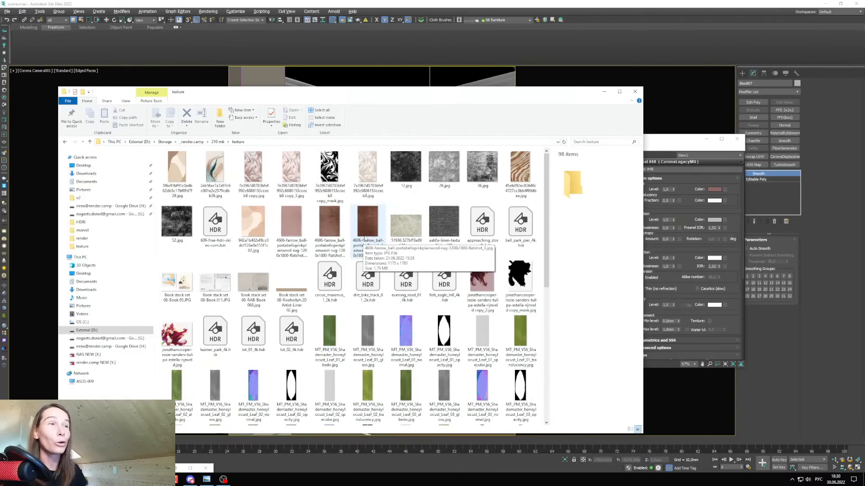
double_click(294, 223)
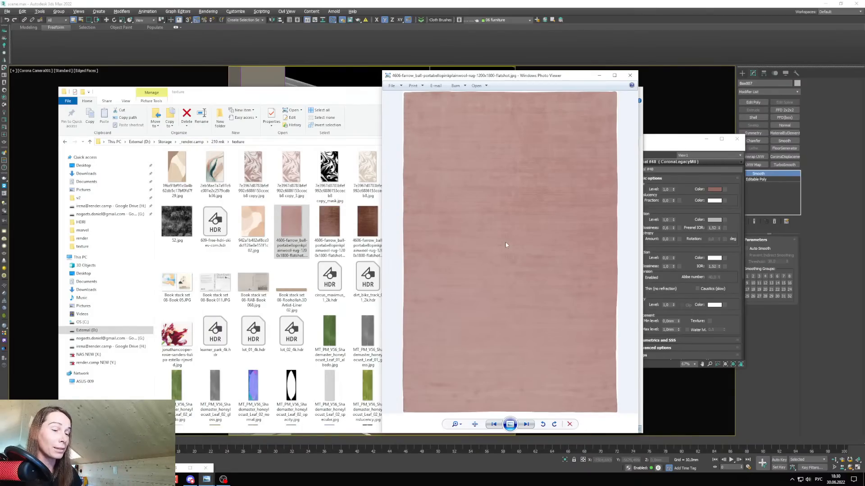
key("Right")
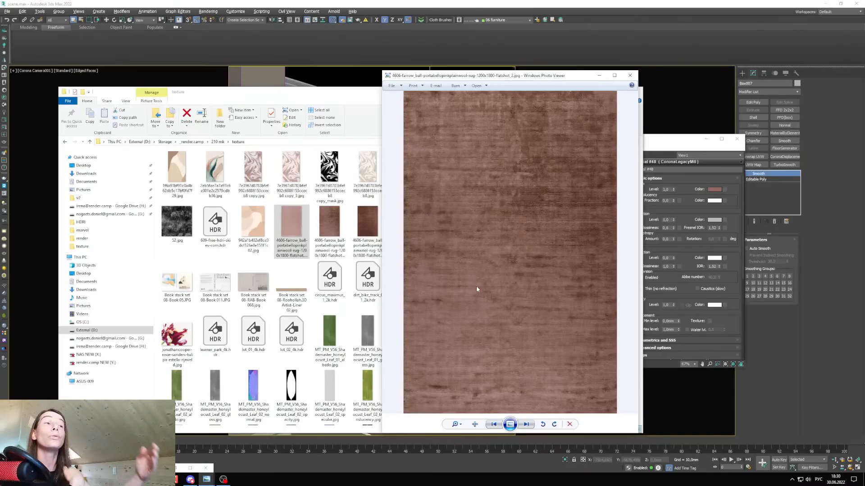
key("Right")
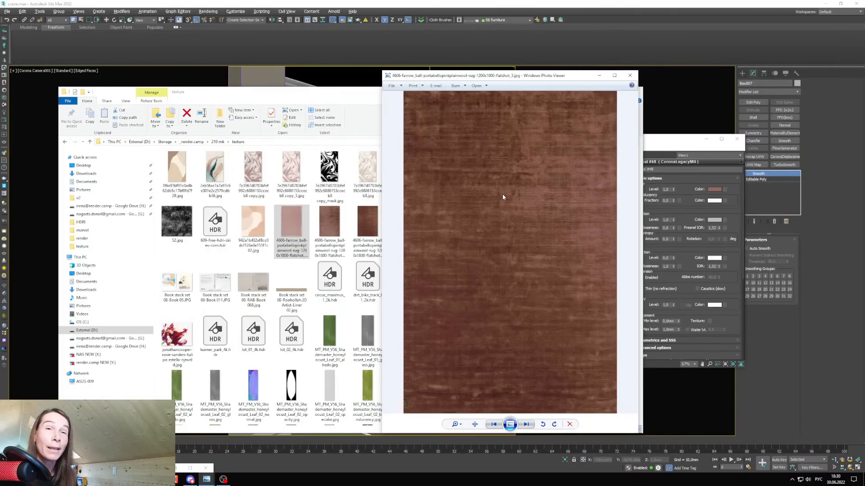
key("Left")
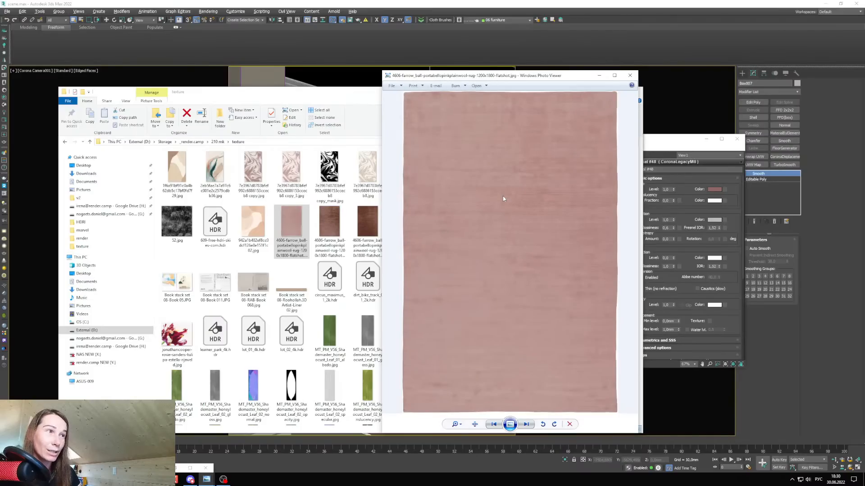
key("Right")
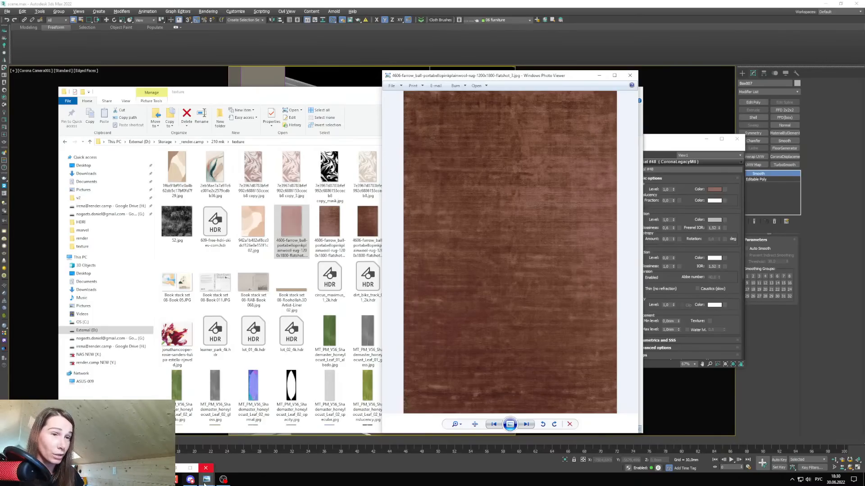
Open the reference image duluxforcast2022-tdf-7-1000x1290.jpg from the 210 mk folder at full size and examine the rug's colour.
mouse_move(180, 475)
left_click(190, 450)
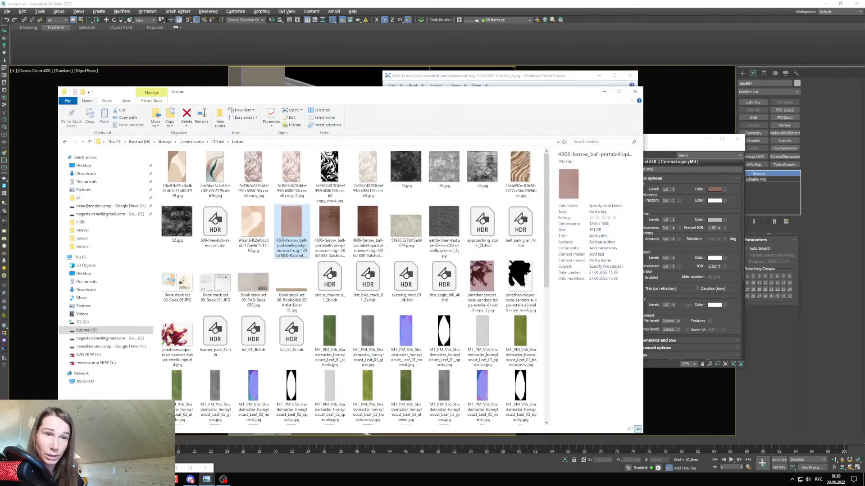
left_click(218, 141)
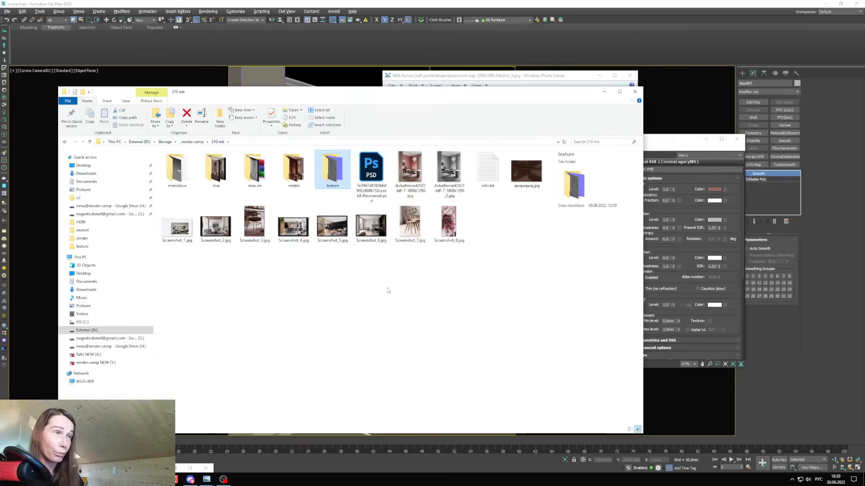
left_click(411, 174)
double_click(411, 175)
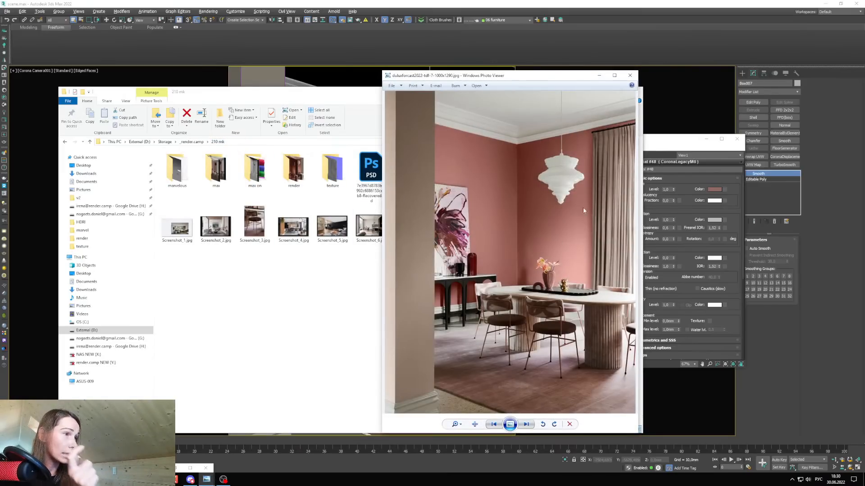
left_click(614, 76)
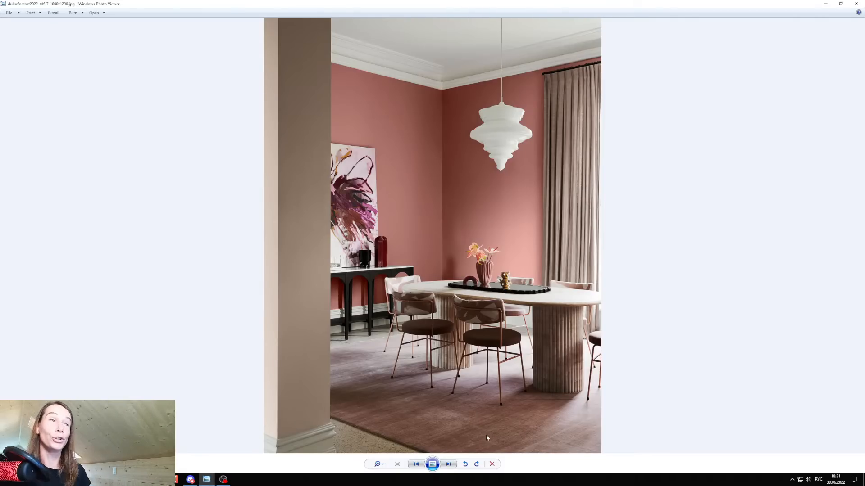
left_click(826, 3)
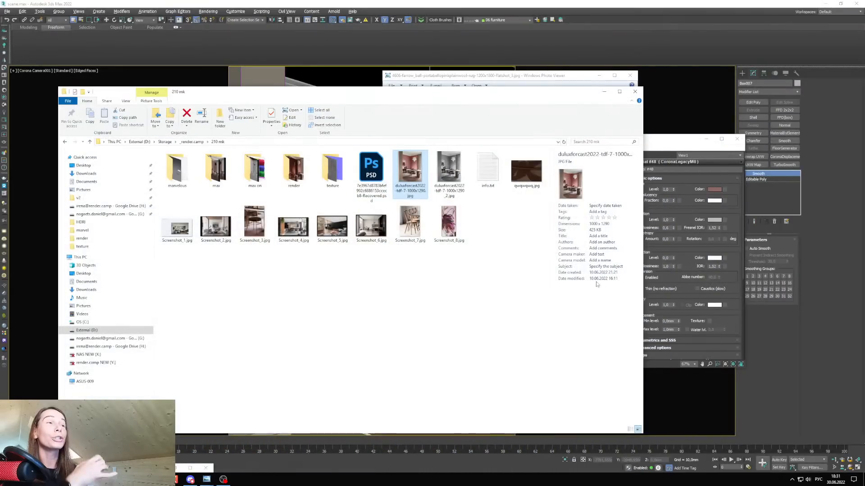
Add the rug texture ending in flatshot_3.jpg from the texture folder to the Slate Material Editor as a bitmap.
double_click(332, 170)
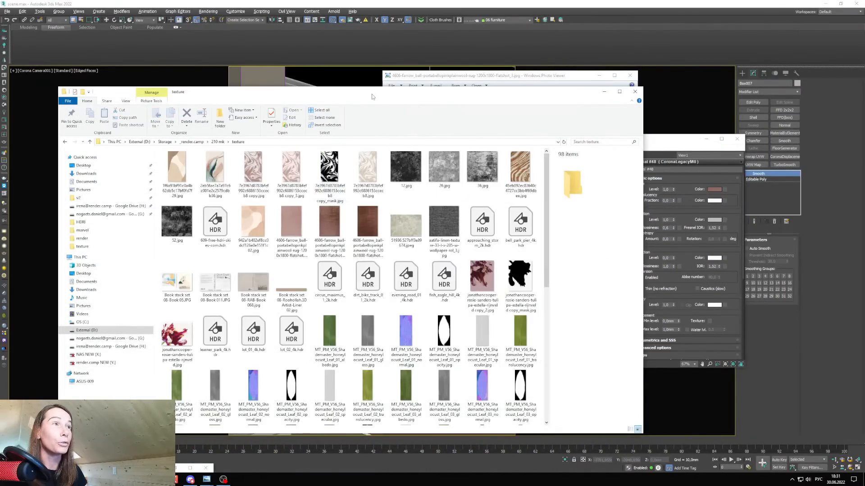
left_click_drag(371, 93, 228, 110)
left_click(630, 76)
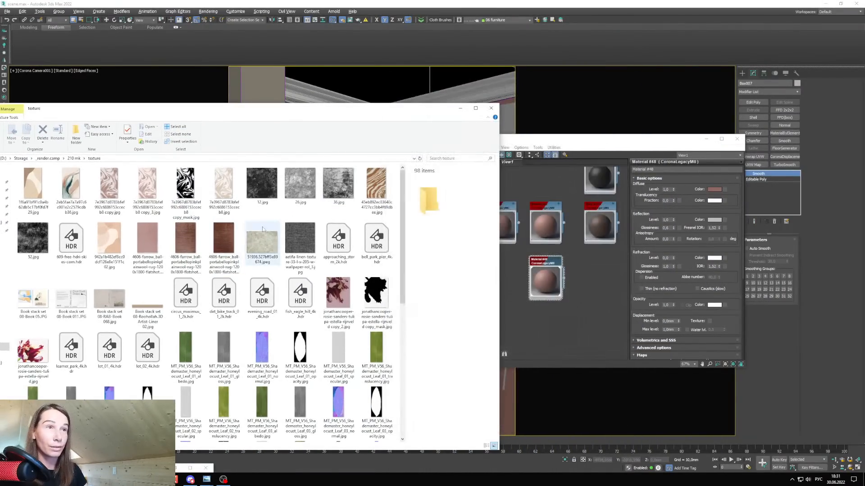
left_click_drag(224, 239, 513, 298)
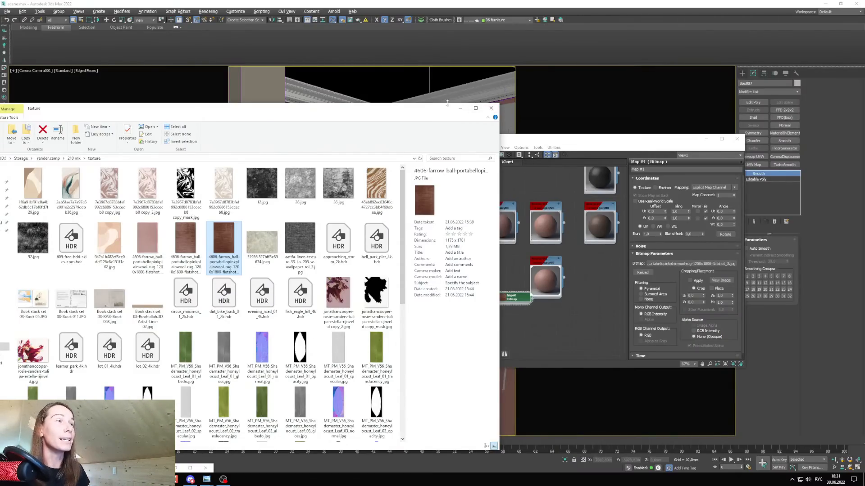
left_click(460, 108)
left_click_drag(483, 142, 413, 140)
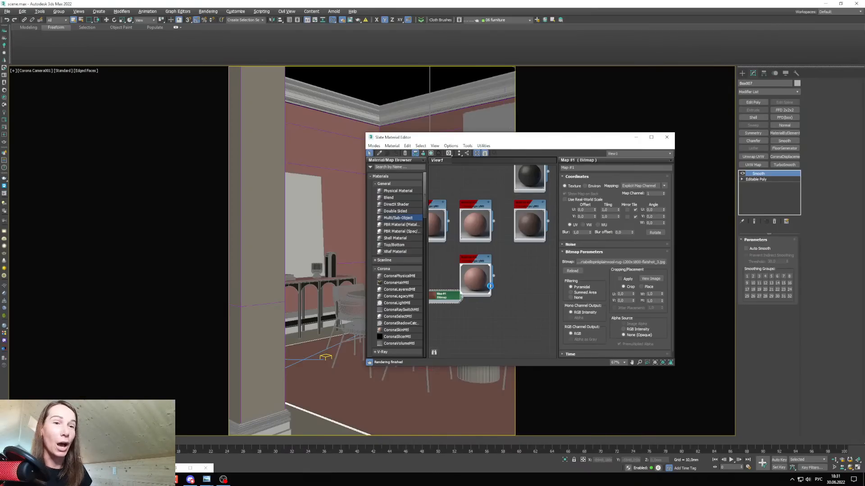
Connect the rug bitmap to the diffuse input of the rug material and enlarge the bitmap node's preview.
scroll(490, 286, "up", 2)
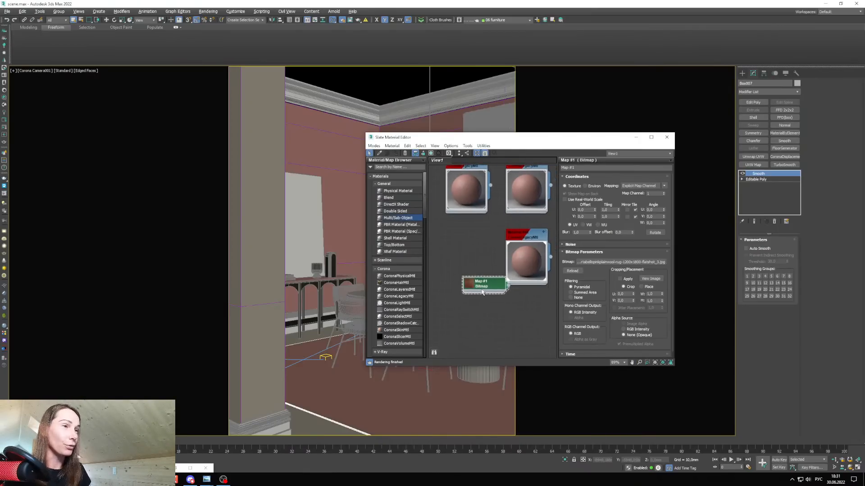
scroll(481, 297, "up", 2)
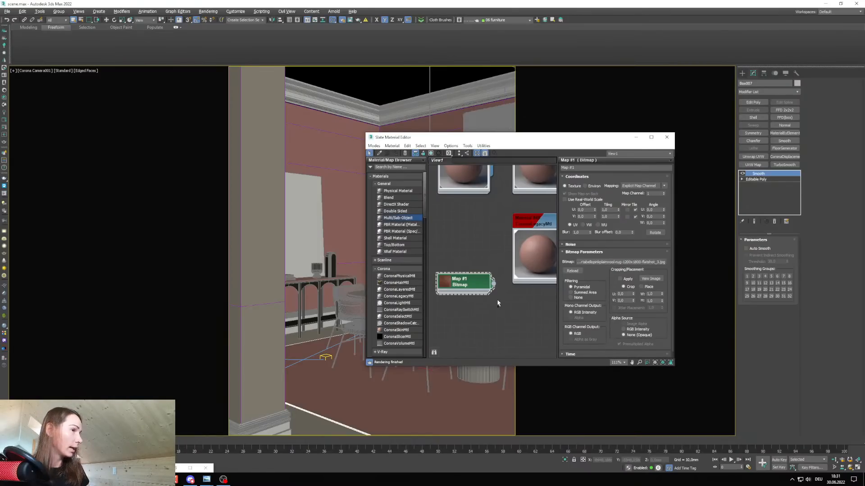
left_click_drag(493, 283, 513, 284)
middle_click_drag(468, 292, 487, 284)
left_click_drag(487, 284, 472, 276)
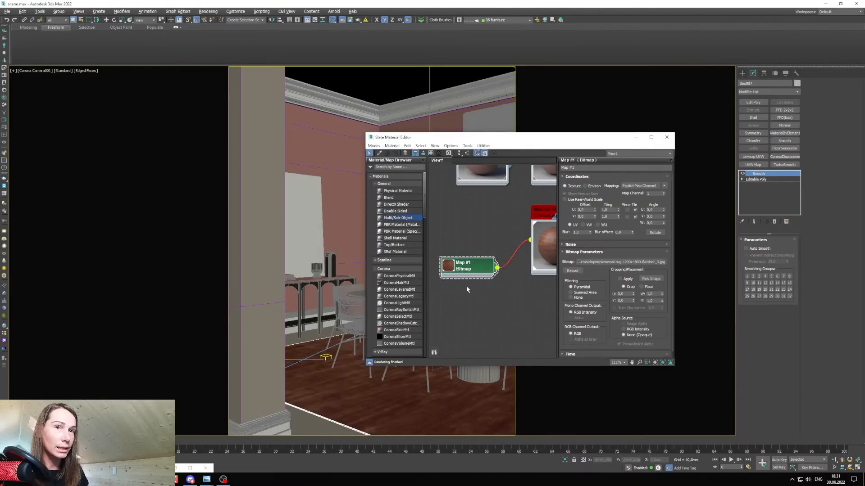
scroll(466, 284, "down", 5)
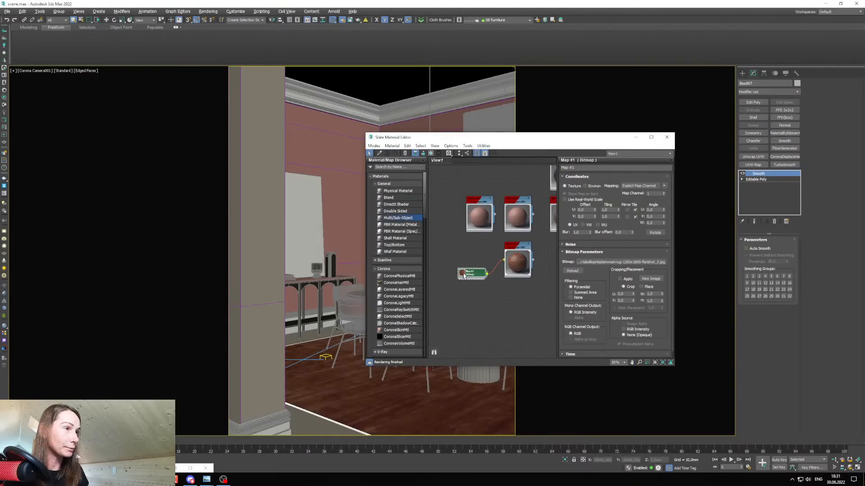
double_click(464, 275)
Bring up the interactive render and set the rug material's reflection level to 0.
left_click(175, 469)
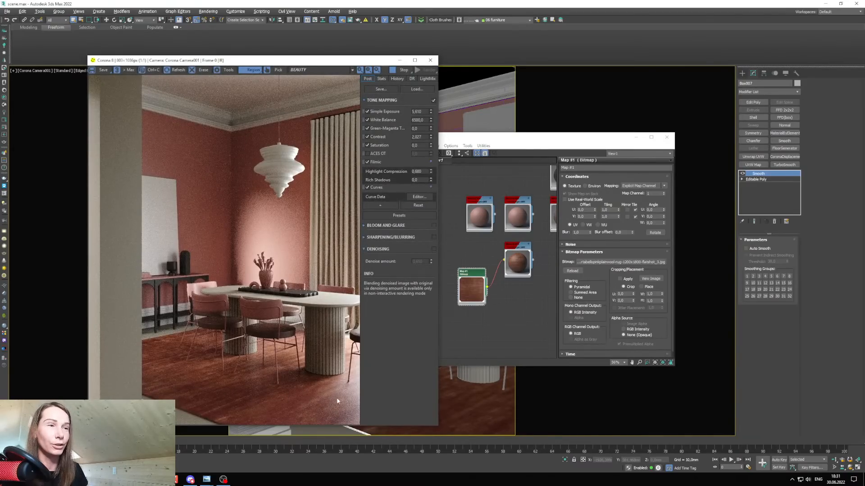
double_click(523, 259)
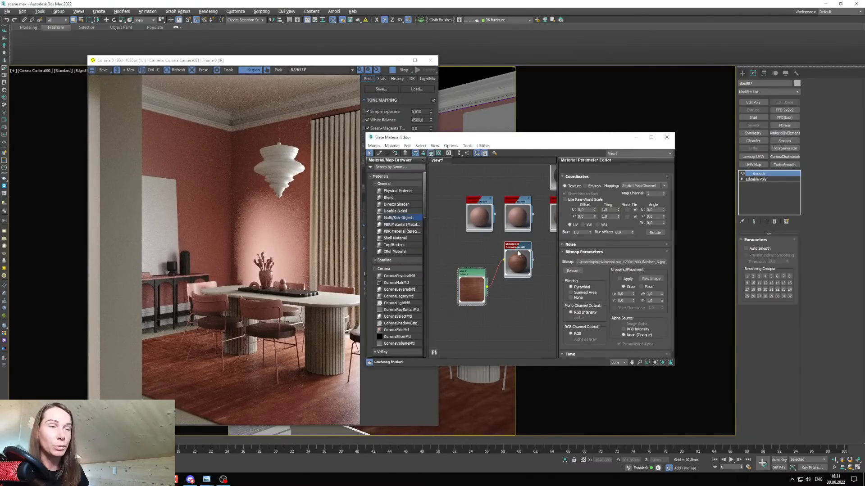
double_click(595, 218)
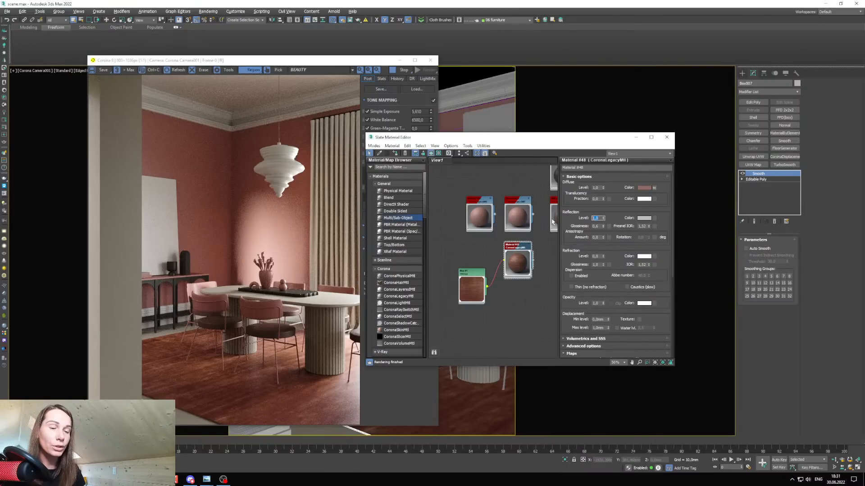
type("0")
key("Return")
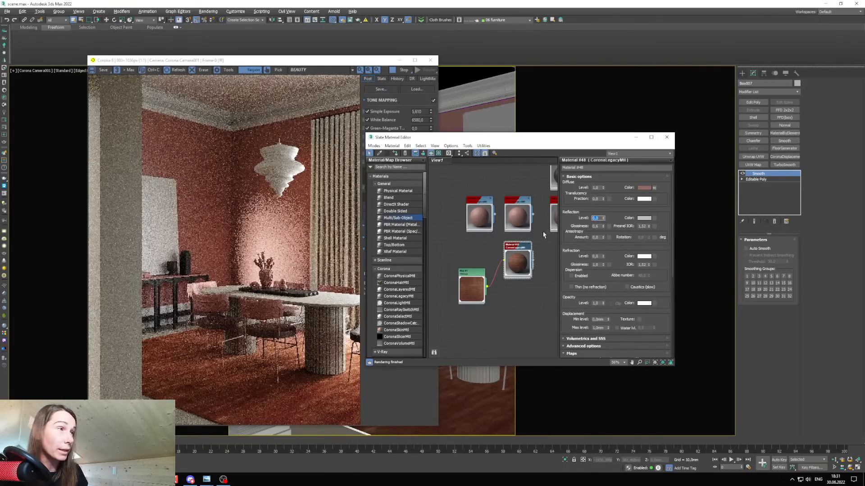
Insert a Color Correction map between the rug bitmap and the rug material's diffuse input.
middle_click_drag(502, 283, 510, 288)
left_click_drag(482, 295, 458, 278)
middle_click_drag(482, 286, 494, 291)
left_click_drag(467, 287, 453, 284)
left_click_drag(426, 199, 422, 259)
left_click_drag(493, 278, 491, 279)
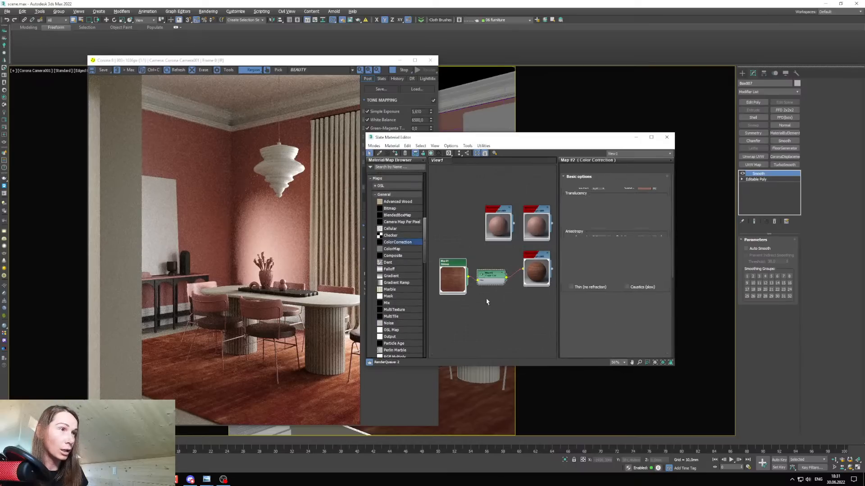
Reduce the rug Color Correction's saturation to -36,877 and switch its lightness to Advanced with an RGB gamma of 1,2.
left_click(603, 270)
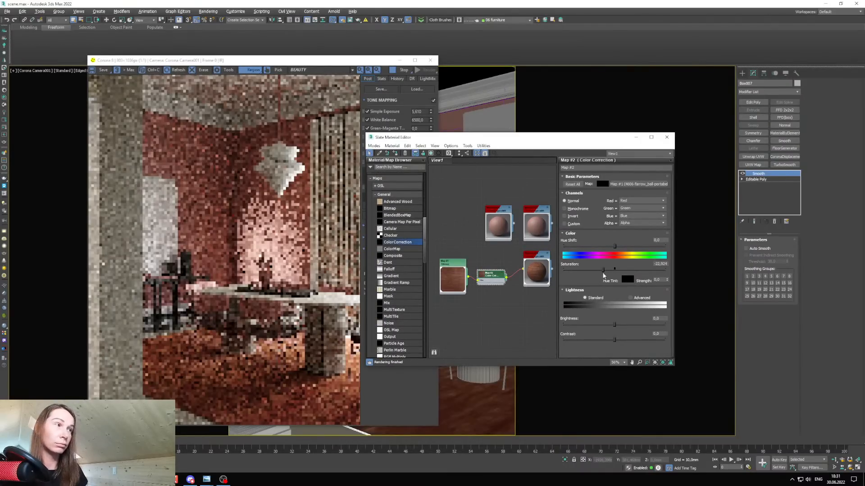
left_click(630, 297)
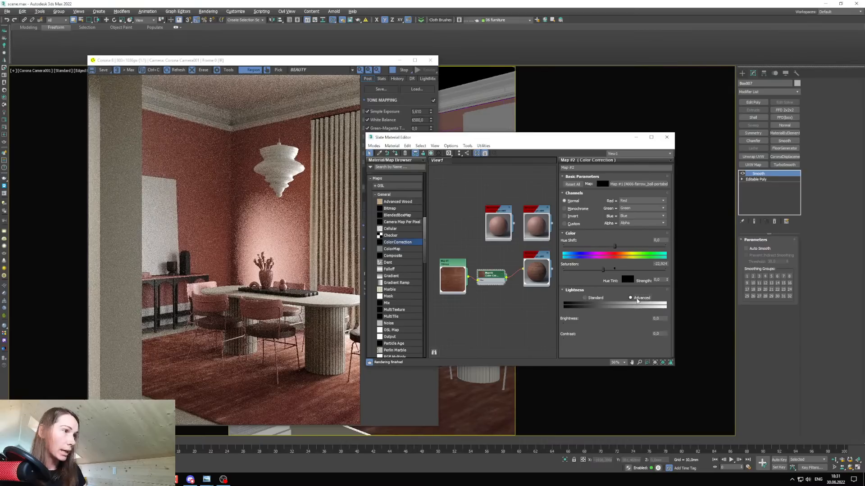
left_click(620, 323)
left_click_drag(619, 322, 620, 322)
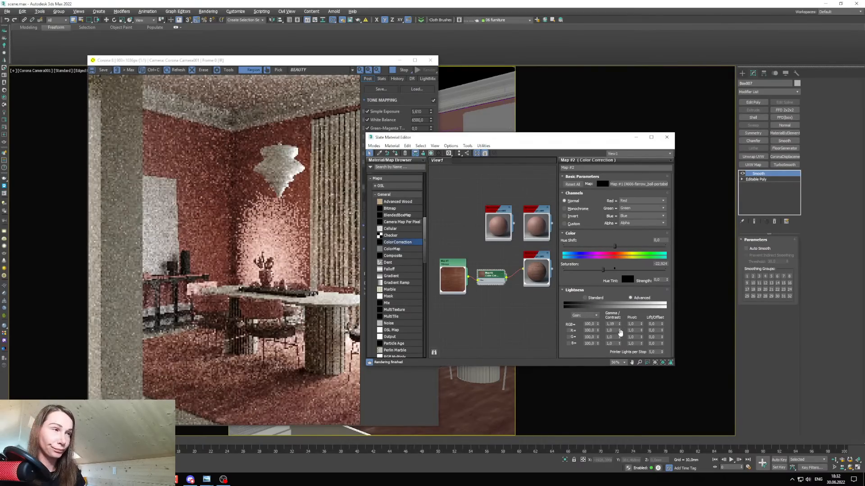
left_click(619, 323)
left_click_drag(602, 270, 597, 270)
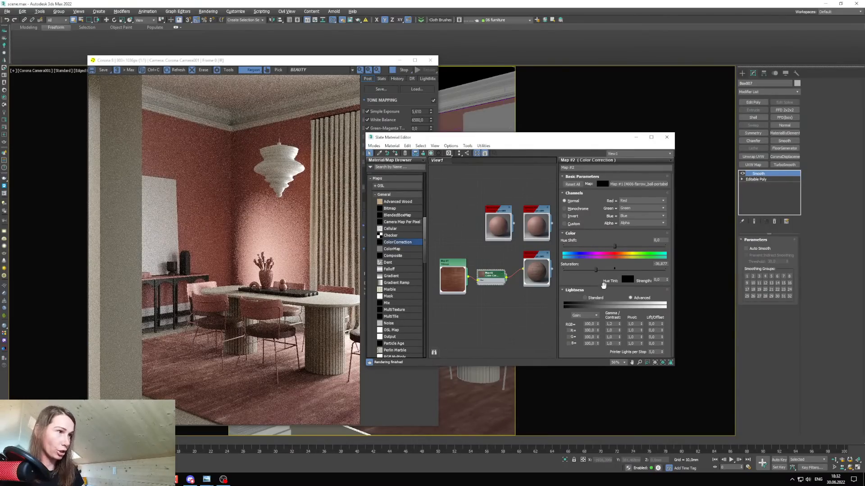
Raise the rug Color Correction's RGB gamma to 1,34 and set its hue shift to 2,99.
left_click(619, 325)
left_click_drag(620, 325, 620, 322)
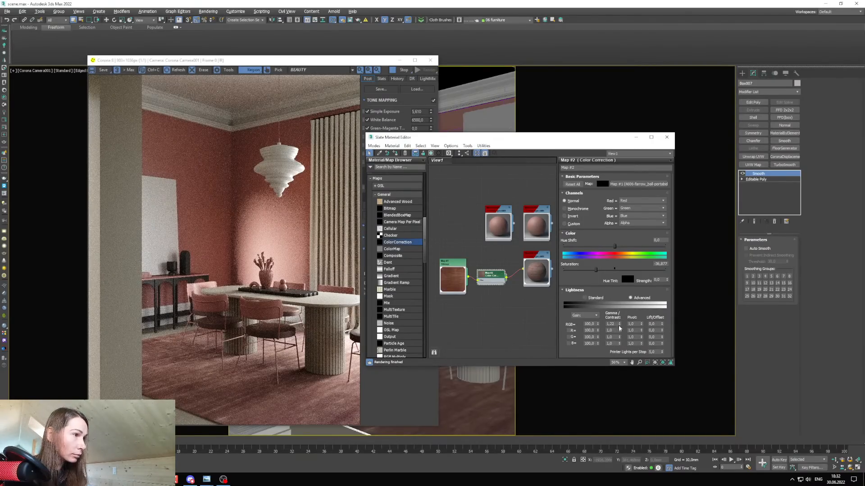
left_click_drag(619, 325, 620, 323)
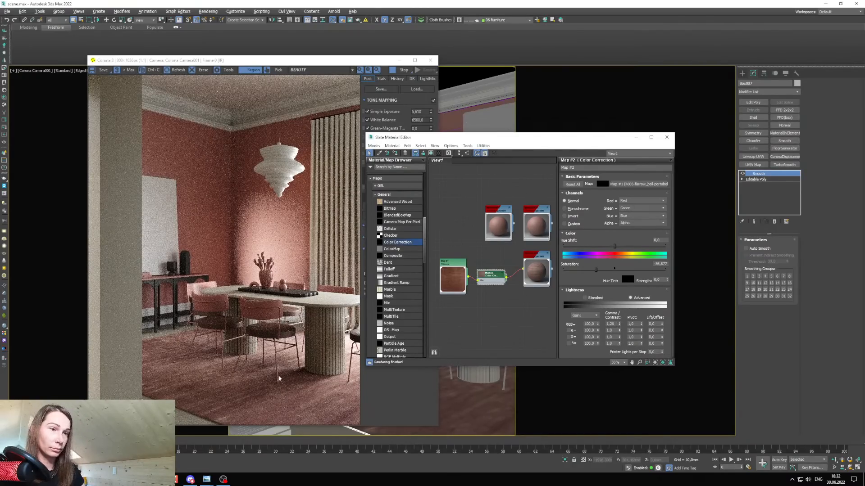
left_click_drag(619, 325, 620, 323)
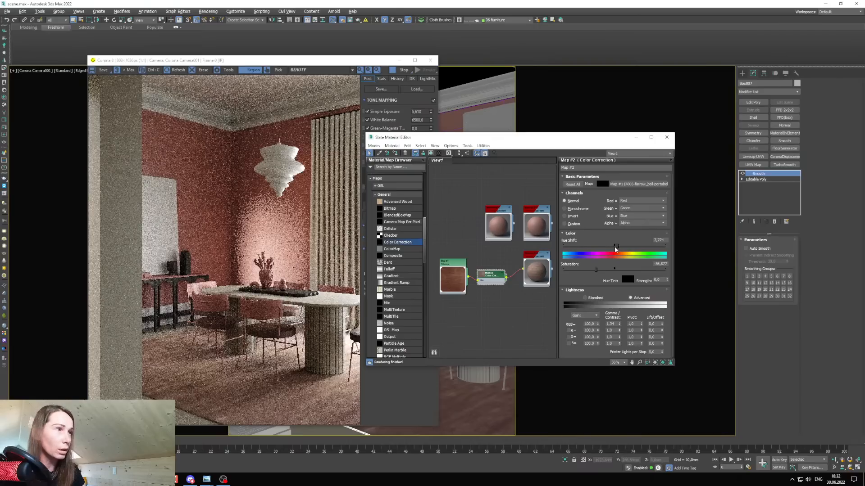
left_click_drag(616, 247, 616, 249)
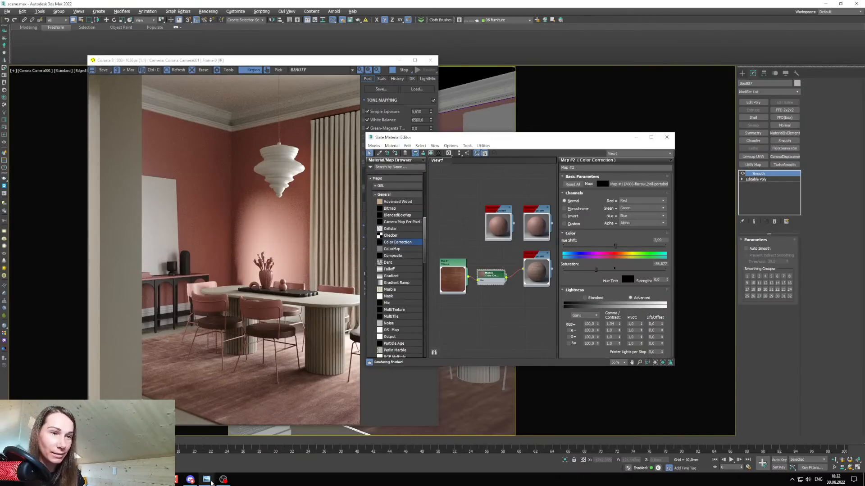
Bring up the dining room reference photo and compare its rug colour with the render.
mouse_move(206, 480)
left_click(224, 450)
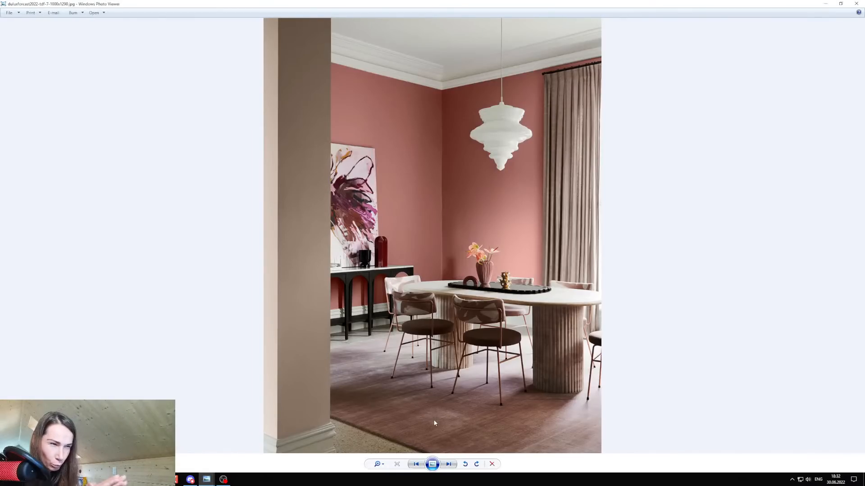
left_click(822, 3)
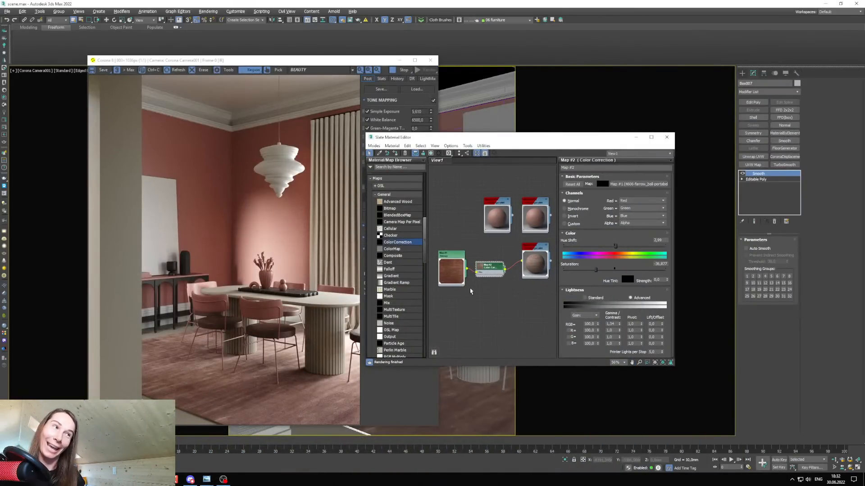
Enlarge the Color Correction node's preview and insert a Composite map after it, feeding the correction into Layer 1.
double_click(480, 267)
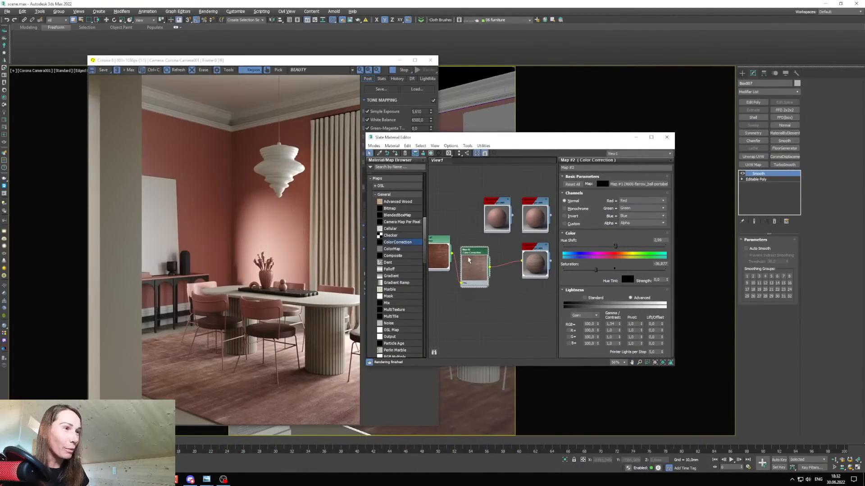
scroll(484, 277, "up", 2)
left_click_drag(488, 287, 481, 283)
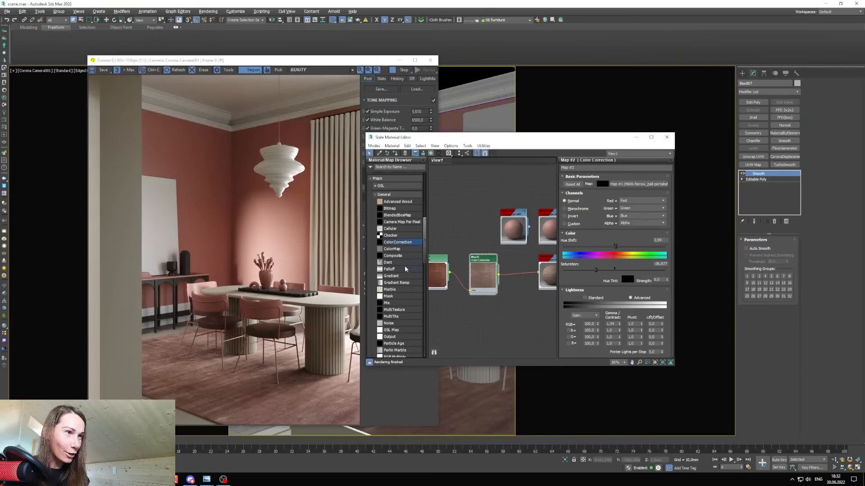
left_click_drag(394, 257, 519, 278)
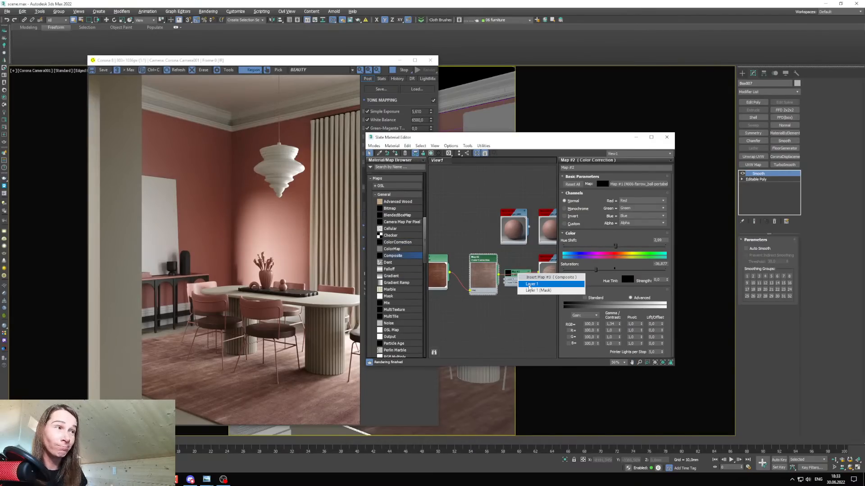
left_click(531, 285)
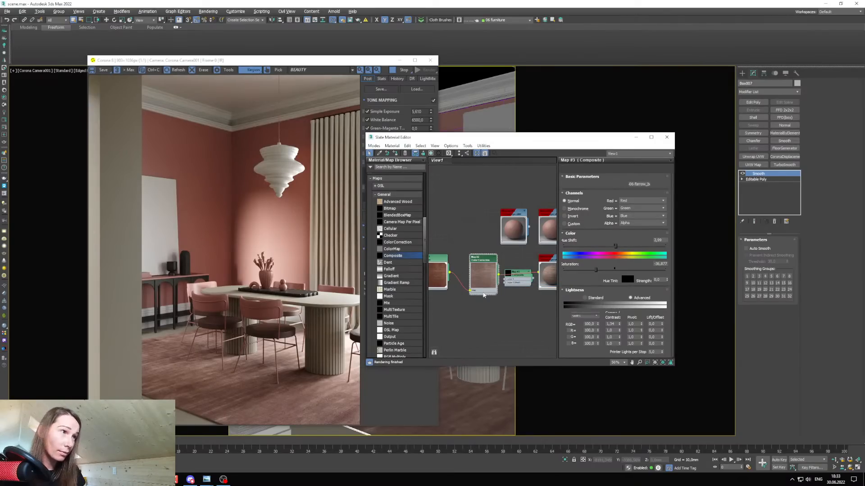
Switch to the texture folder in File Explorer to pick a texture for the rug's Composite map.
left_click(140, 480)
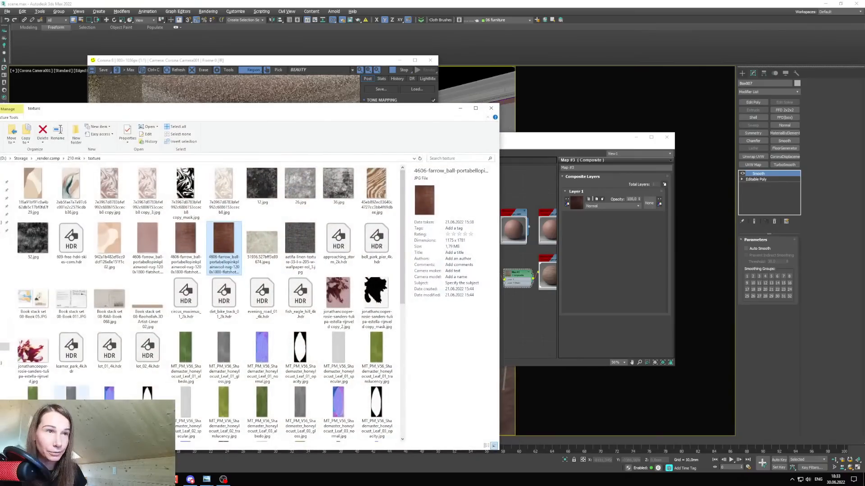
Preview the grunge textures from 12.jpg to 36.jpg in the photo viewer.
left_click(343, 188)
double_click(301, 185)
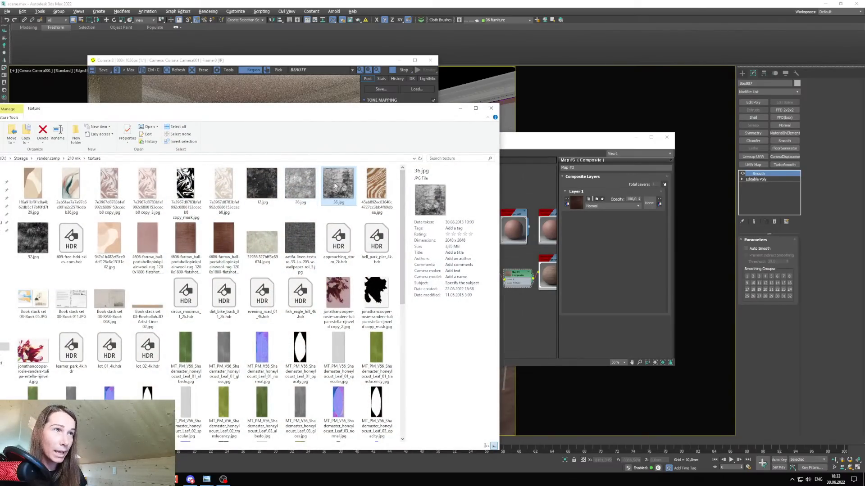
key("Left")
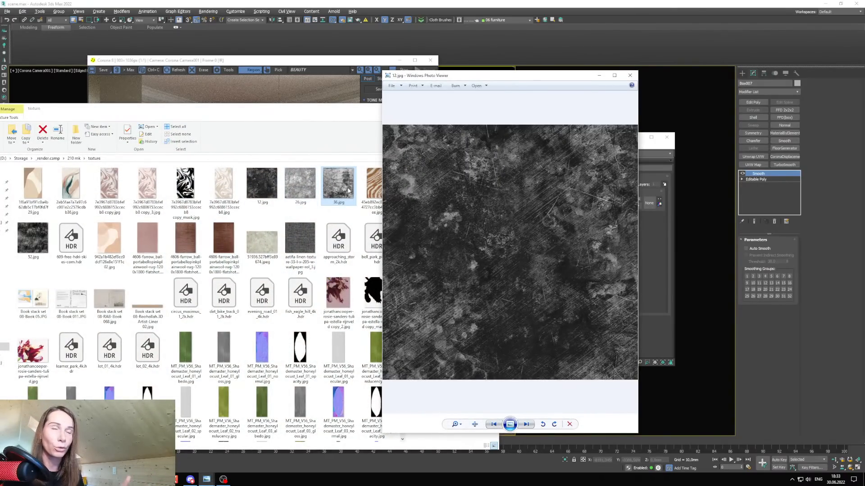
key("Right")
key("Right")
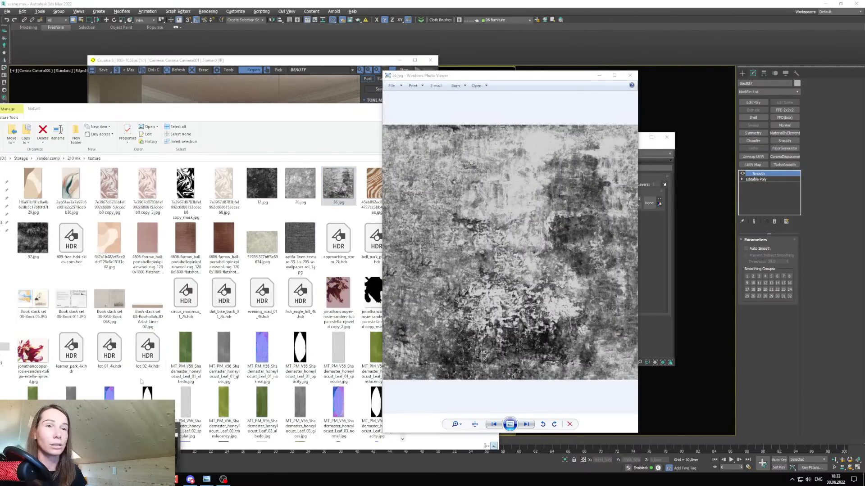
Look at the textures.com fabric page in the browser and return to the texture folder.
key("alt+Tab")
left_click(277, 6)
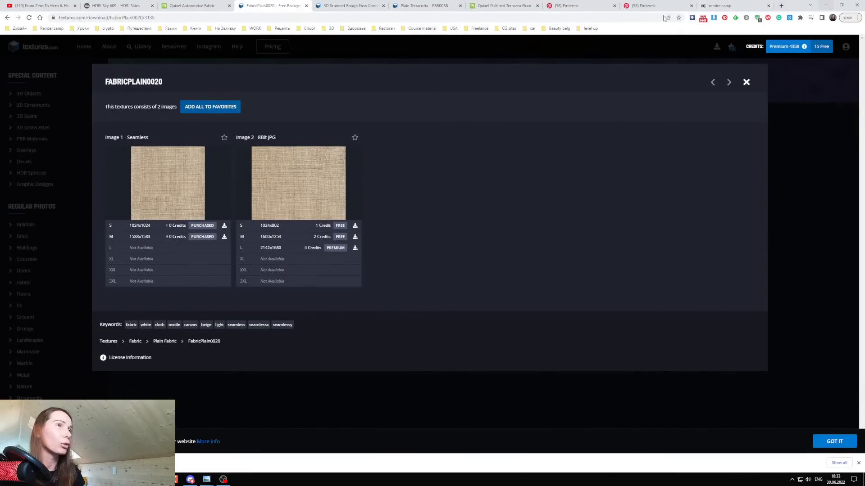
left_click(826, 5)
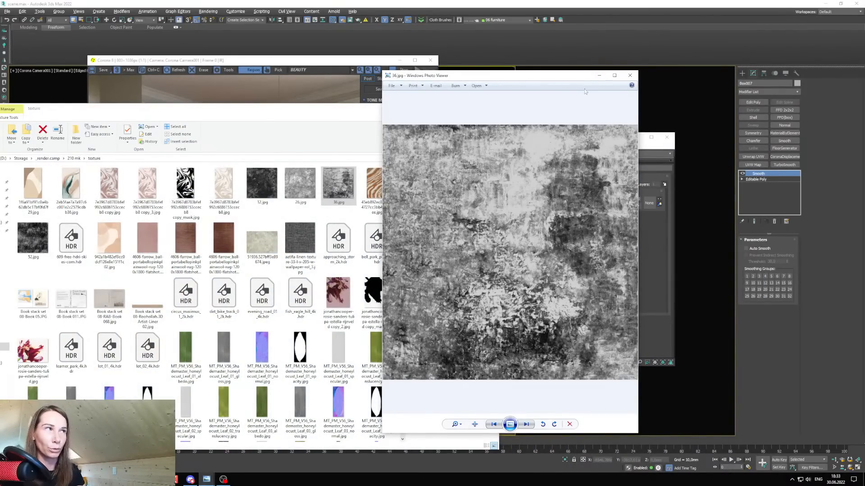
left_click(599, 75)
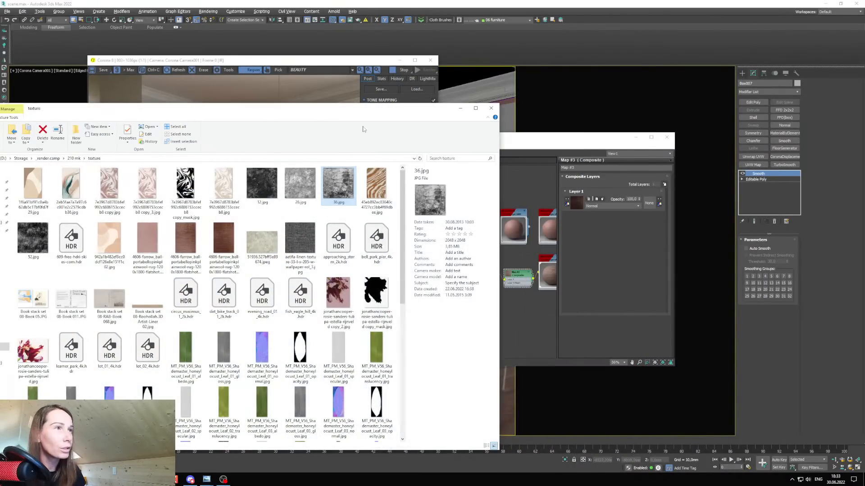
Add 36.jpg as a Bitmap map in the Slate Material Editor, with an enlarged preview, below the existing Color Correction node.
left_click_drag(359, 107, 294, 110)
left_click_drag(274, 187, 469, 321)
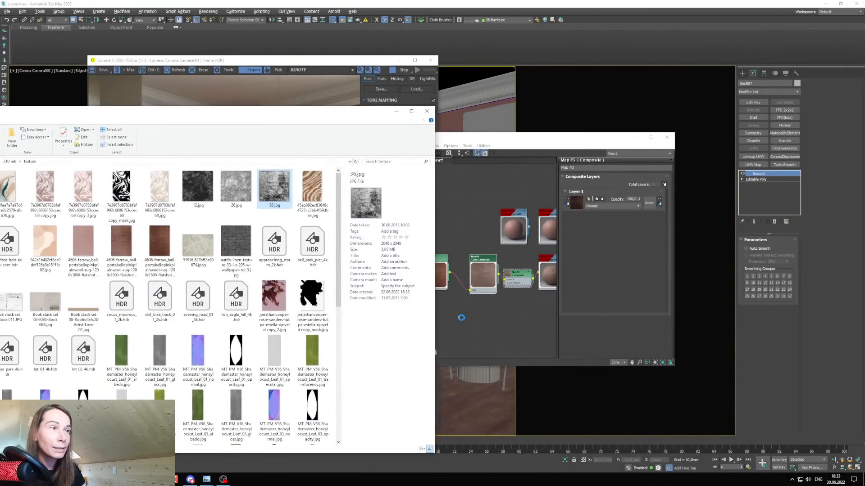
left_click(473, 336)
double_click(458, 318)
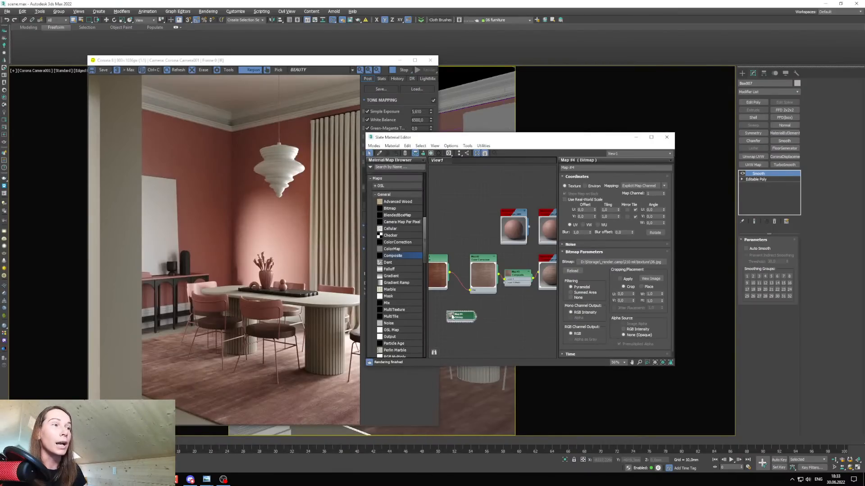
middle_click_drag(458, 321, 483, 304)
left_click_drag(482, 304, 460, 295)
middle_click_drag(483, 300, 454, 293)
left_click_drag(437, 289, 485, 286)
scroll(480, 287, "up", 2)
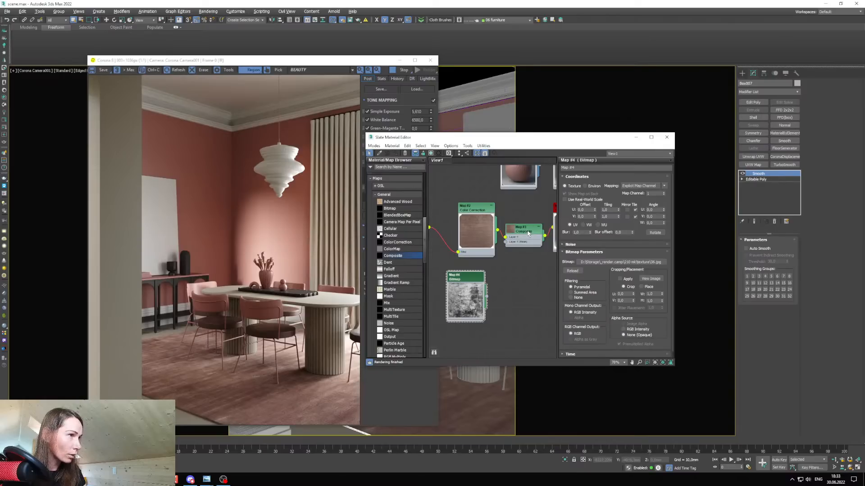
Add a second layer to the Composite map and connect the 36.jpg bitmap to its Layer 2 mask.
left_click(529, 232)
left_click(529, 232)
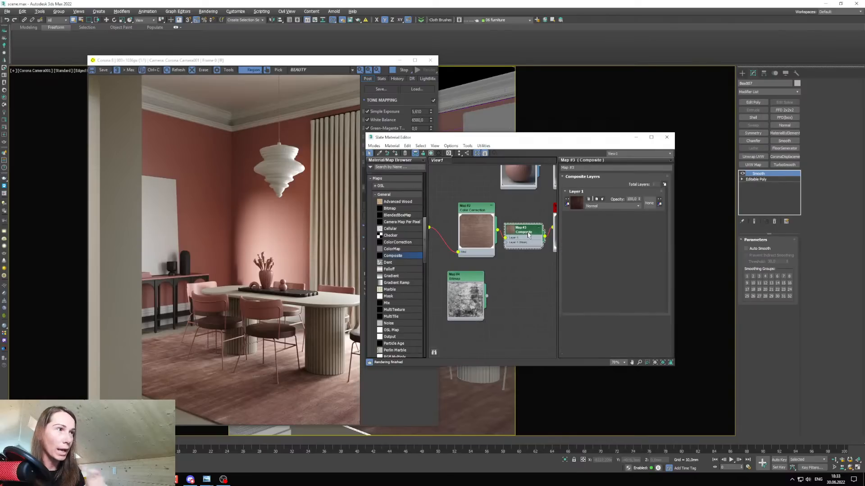
left_click(664, 185)
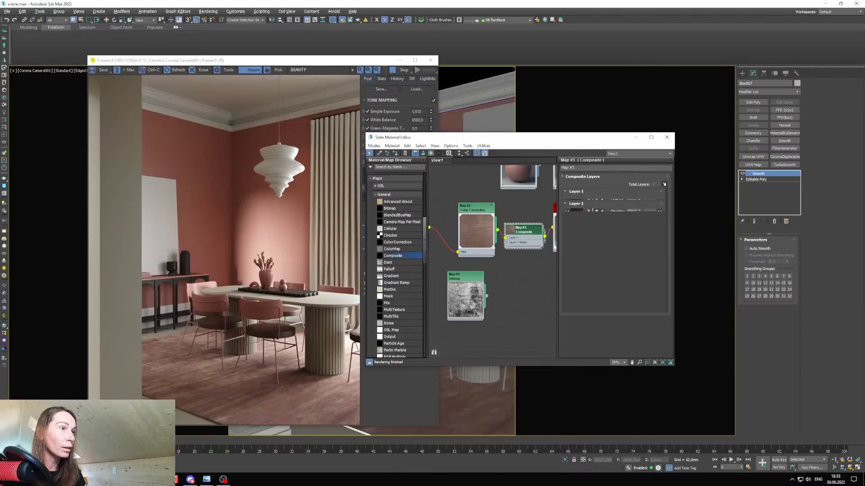
left_click_drag(493, 247, 481, 247)
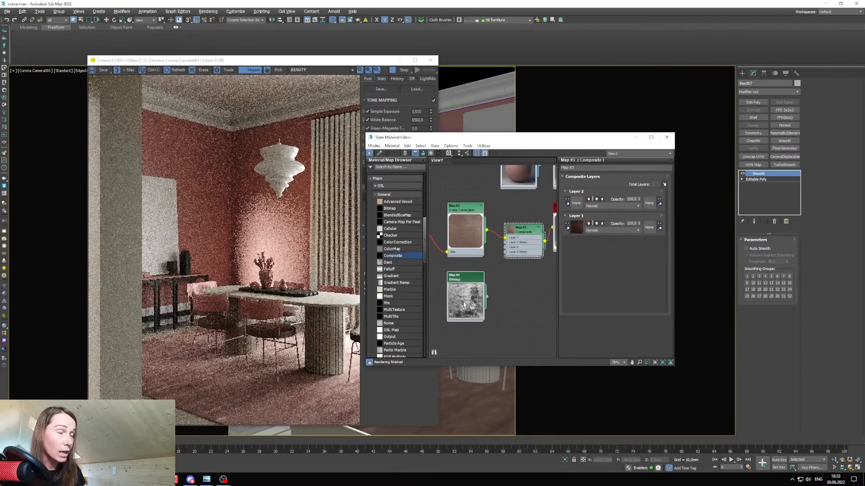
left_click_drag(487, 297, 505, 253)
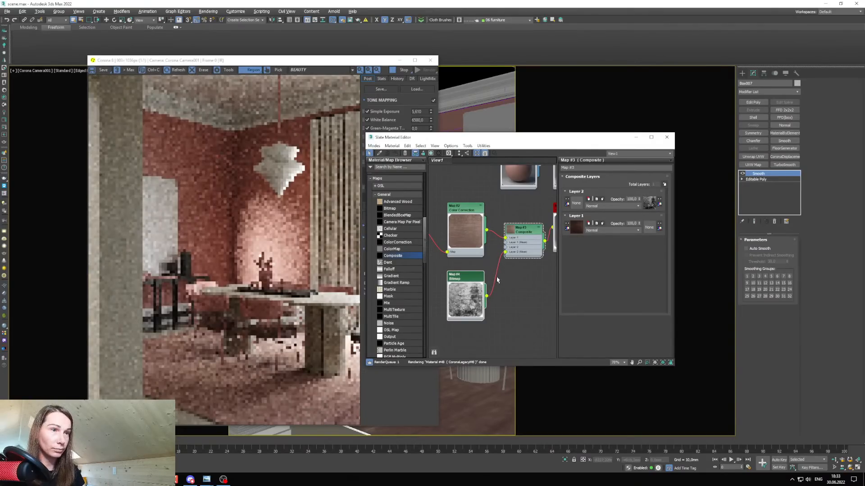
Minimize the render window and show the grunge bitmap shaded in the viewport, with the material editor moved off the floor.
left_click(399, 60)
right_click(469, 300)
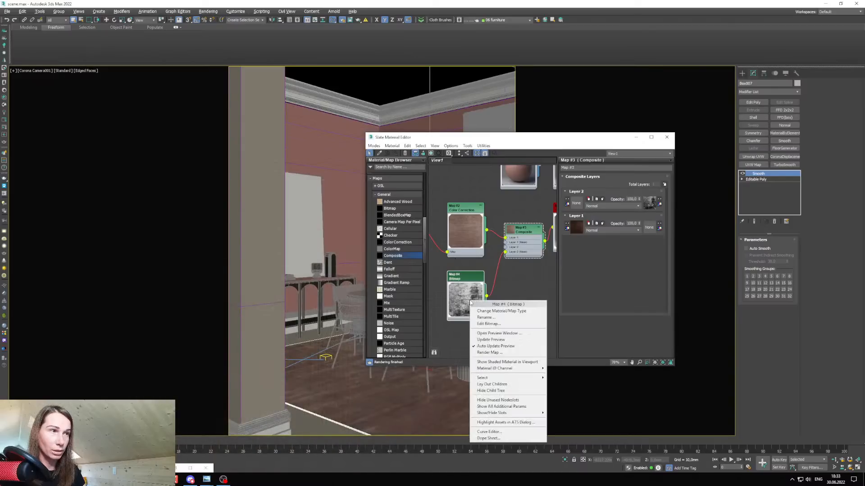
left_click(501, 362)
left_click_drag(458, 137, 523, 131)
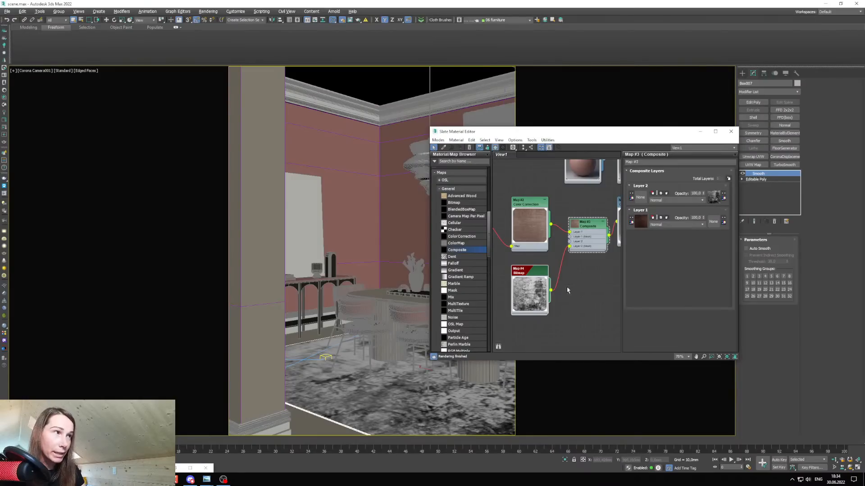
scroll(561, 282, "up", 3)
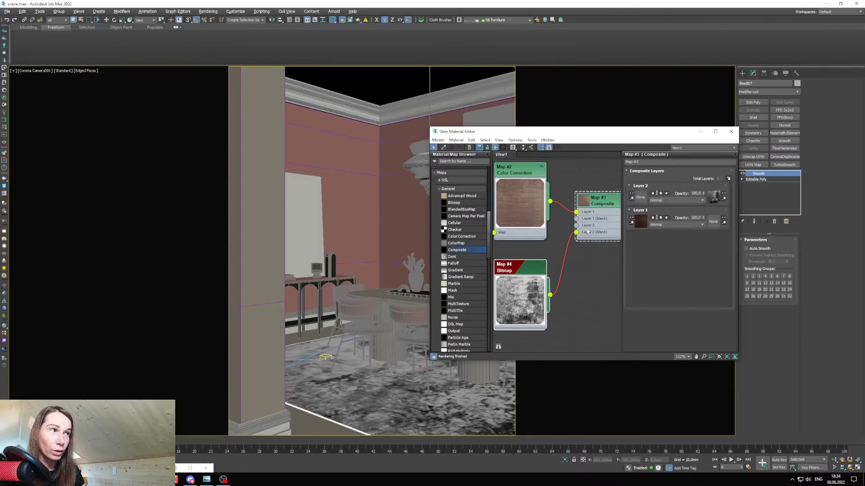
Add a ColorCorrection map between the existing Color Correction and the grunge bitmap, and enlarge its preview.
left_click_drag(526, 209, 519, 208)
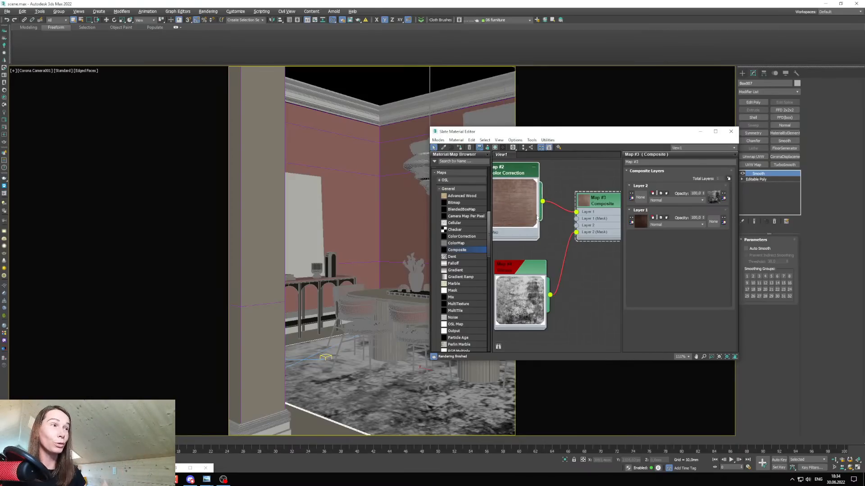
scroll(512, 269, "down", 4)
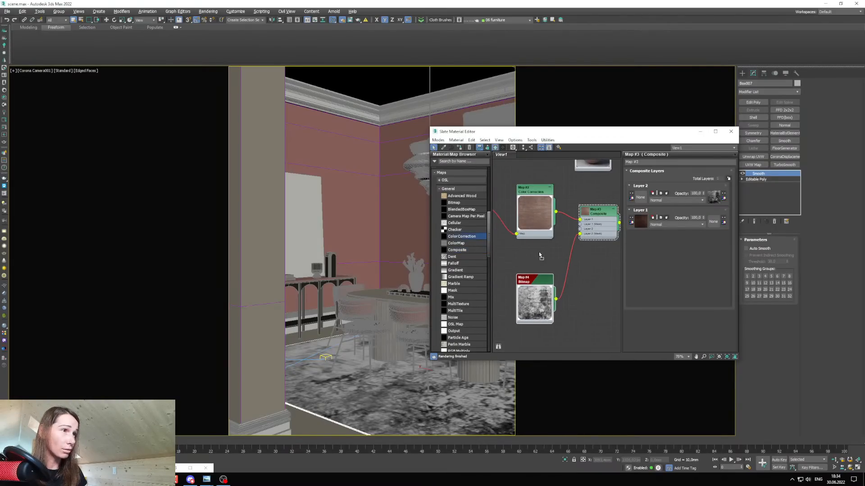
left_click_drag(539, 253, 533, 292)
double_click(527, 256)
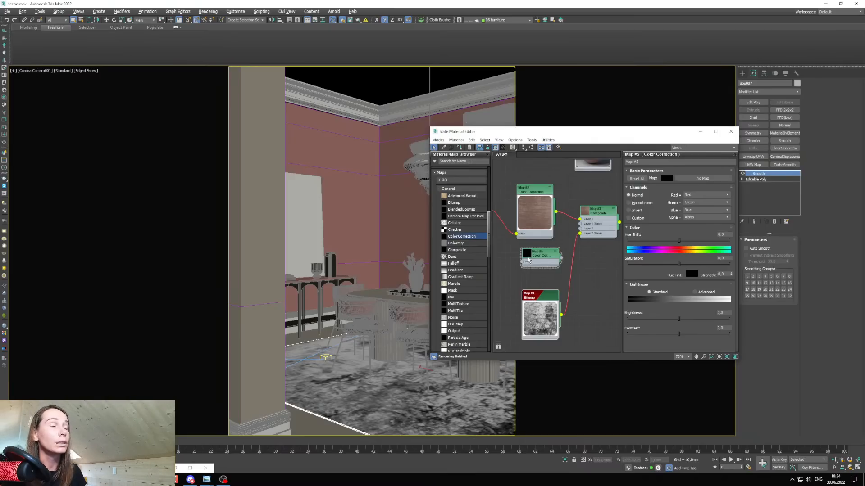
left_click_drag(538, 296, 538, 307)
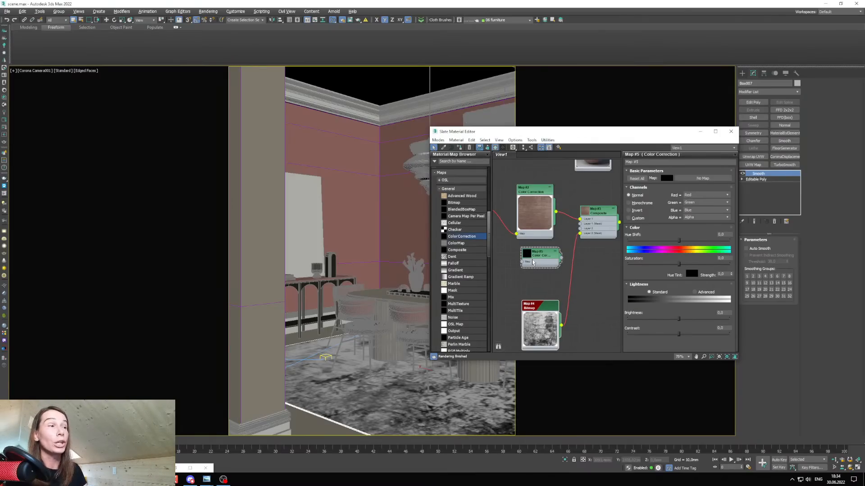
double_click(528, 257)
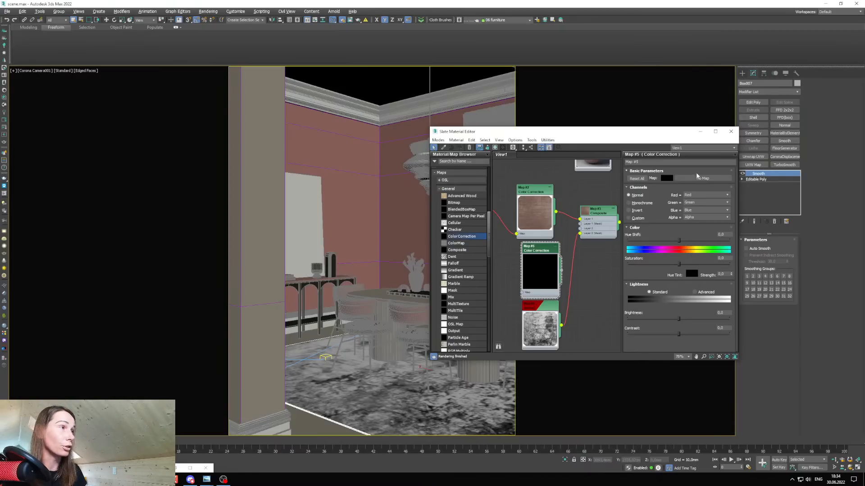
Sample the new Color Correction's base color from the brown rug texture preview, then lighten it to a value of 0.446 and reduce its saturation.
left_click(667, 178)
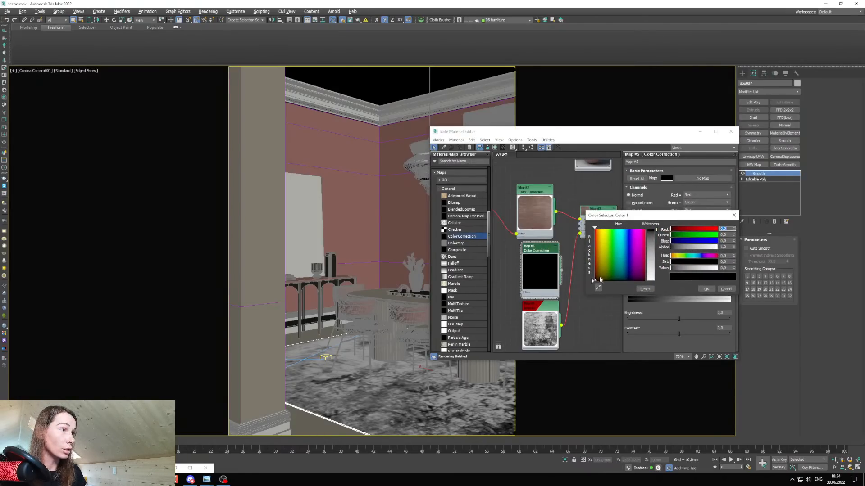
left_click(598, 287)
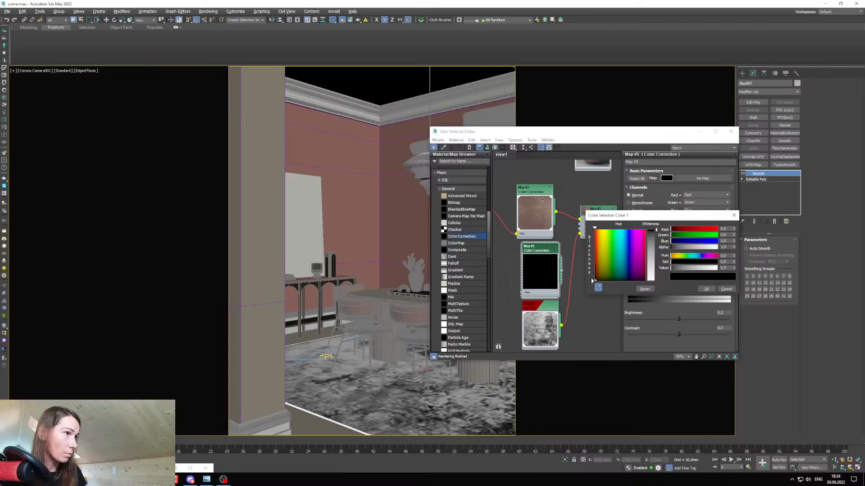
left_click(540, 205)
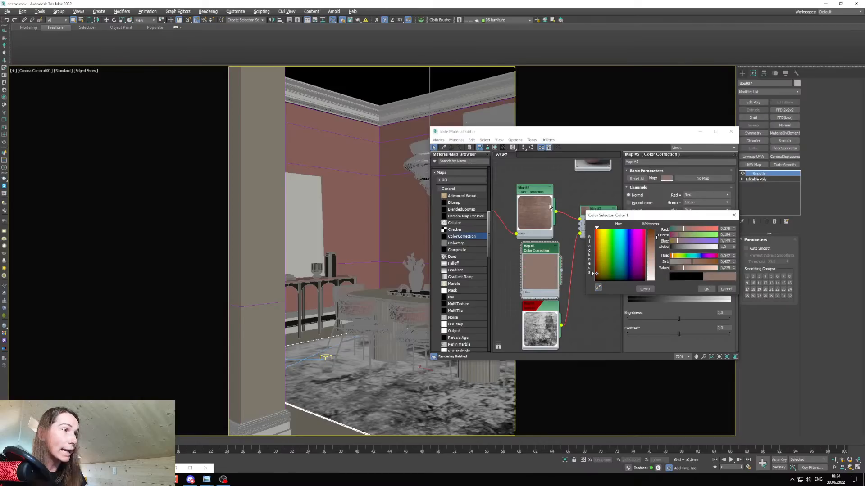
left_click(706, 289)
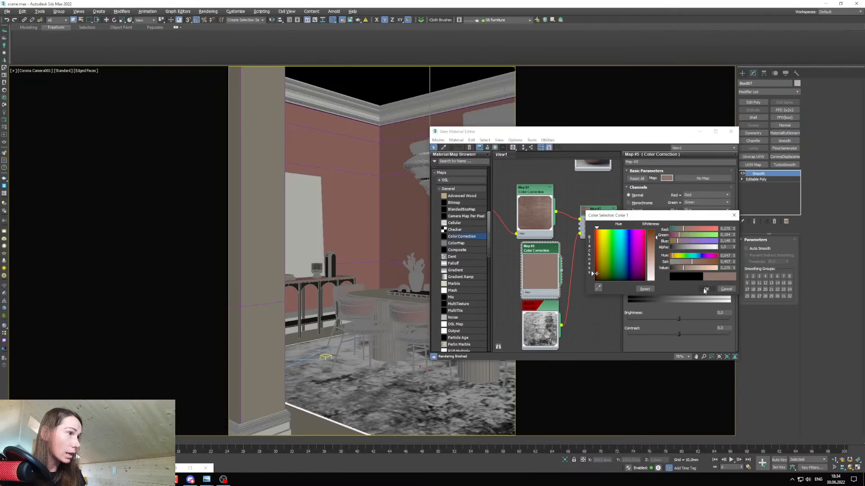
left_click(667, 179)
left_click(689, 268)
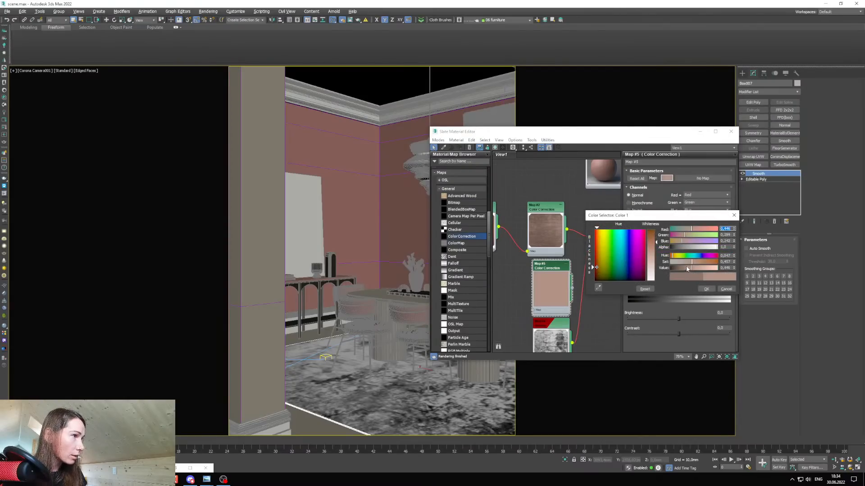
left_click(683, 262)
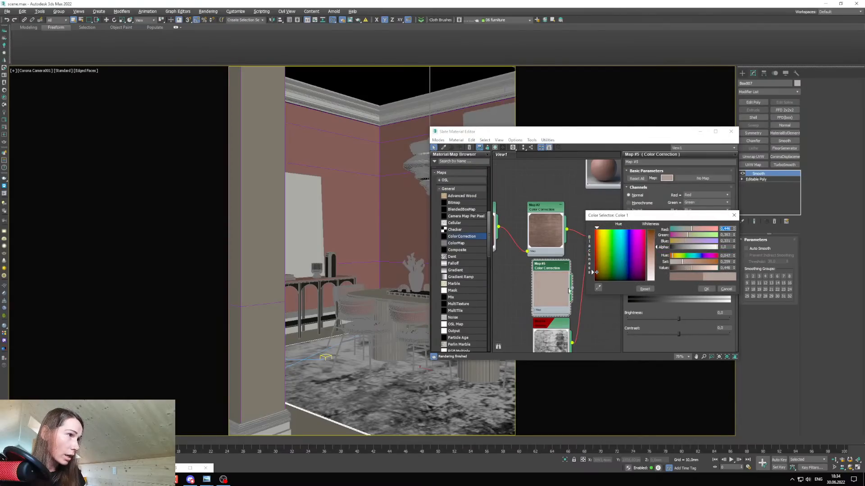
left_click(706, 288)
Connect the new light-colored Color Correction map to the Composite map's Layer 2 input.
middle_click_drag(531, 270, 533, 274)
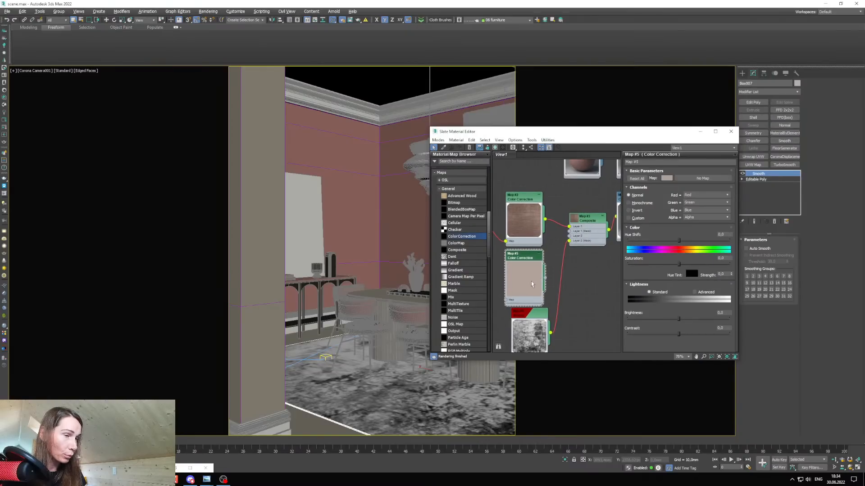
left_click_drag(545, 279, 570, 237)
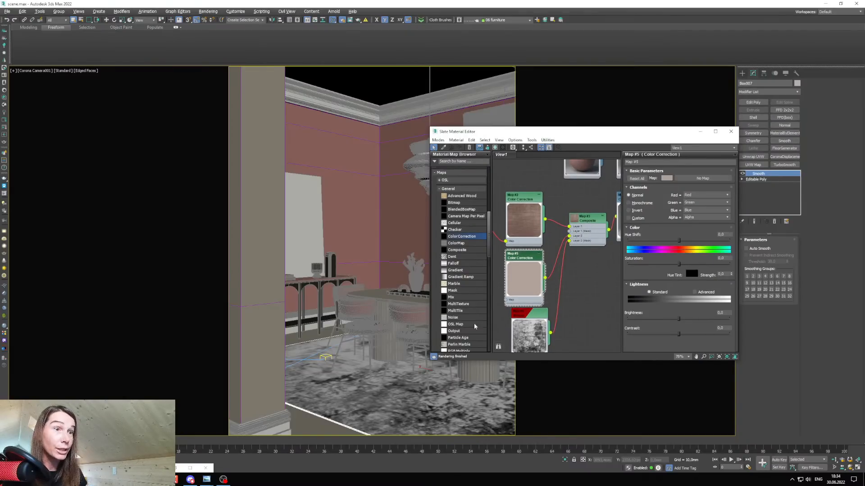
Restore the Corona render window and limit the render region to the lower part of the image with the rug and table.
left_click(180, 469)
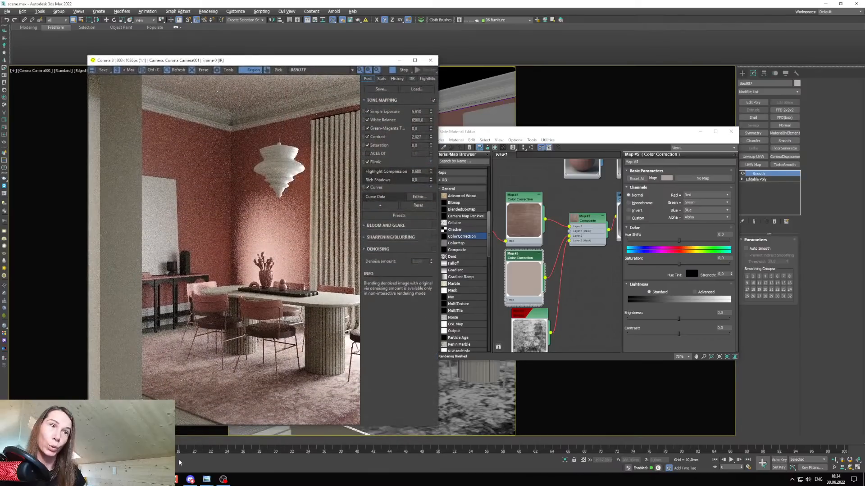
left_click_drag(294, 63, 274, 60)
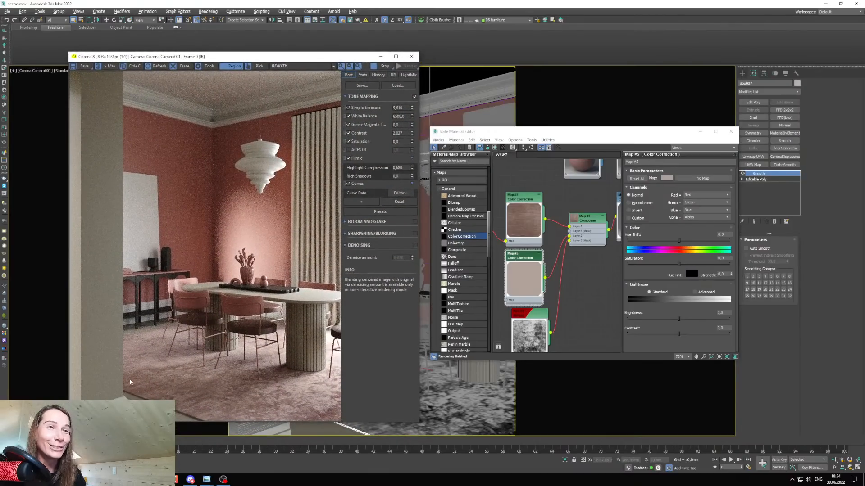
left_click_drag(109, 311, 360, 433)
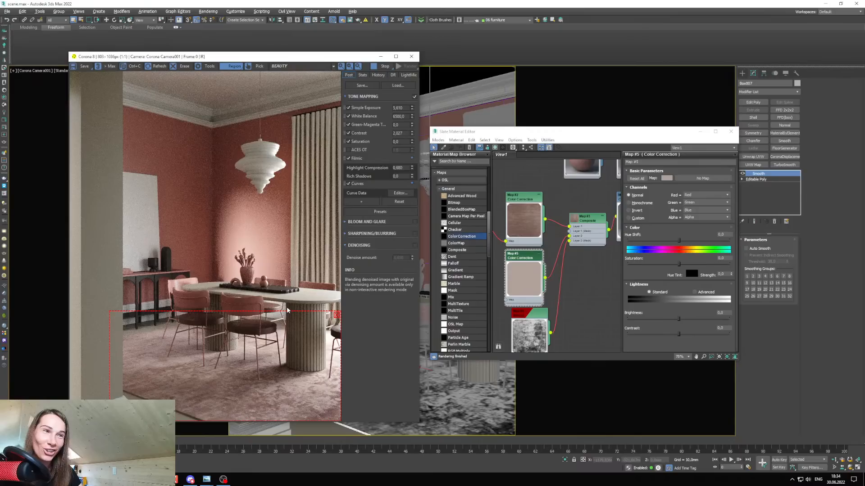
left_click_drag(289, 310, 287, 306)
Try Soft Light blending on the Composite map's Layer 2, and settle on Screen as its blend mode.
left_click_drag(495, 132, 439, 134)
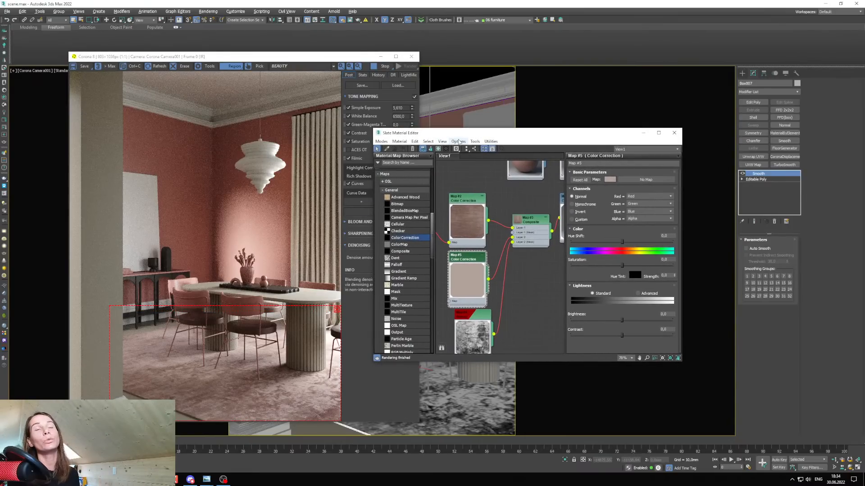
left_click(537, 224)
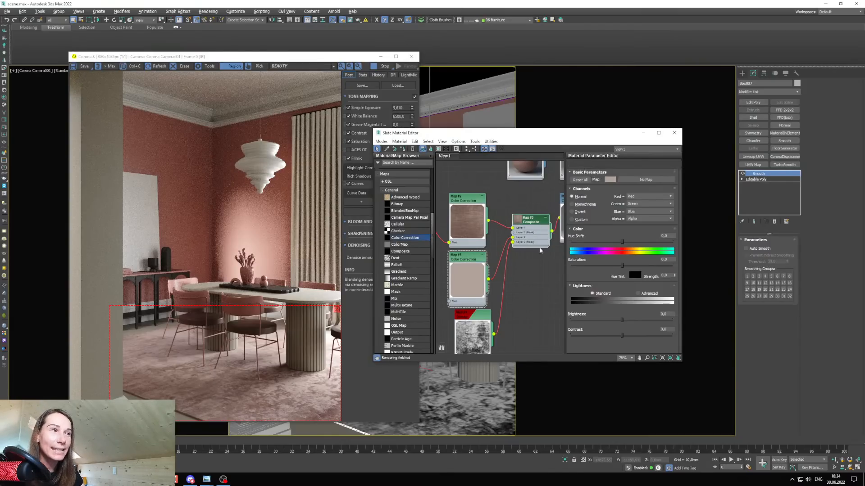
double_click(514, 225)
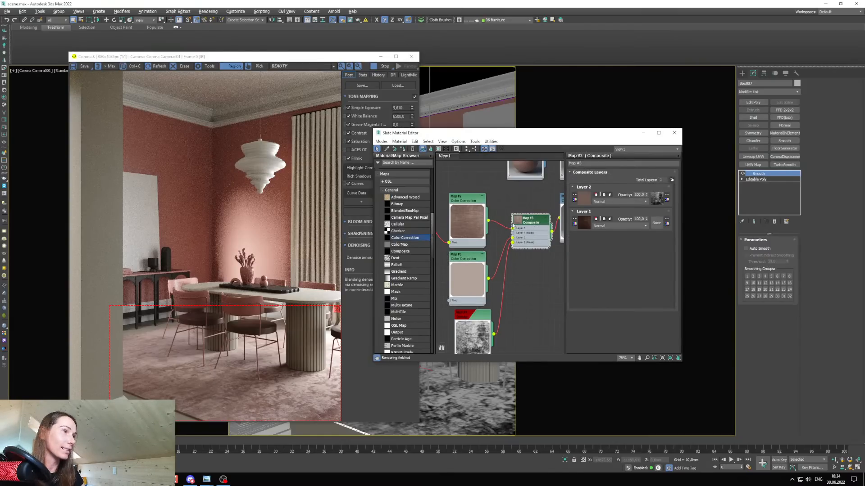
left_click(599, 203)
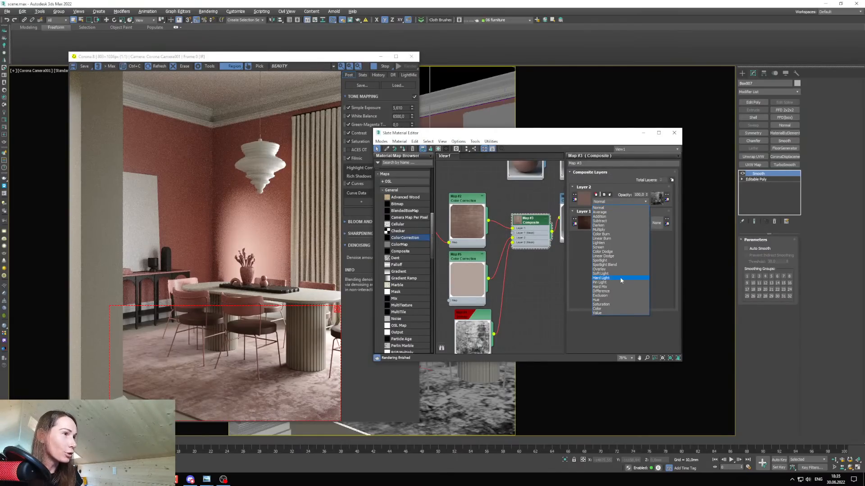
left_click(601, 274)
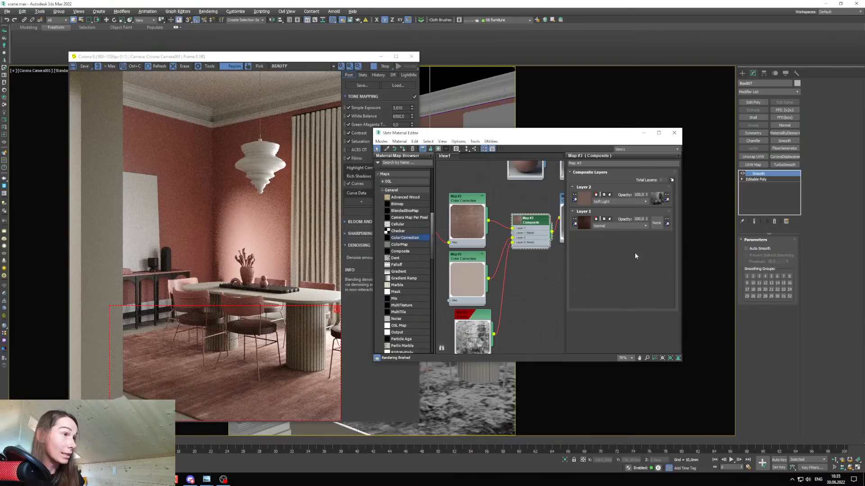
left_click(606, 204)
left_click(602, 246)
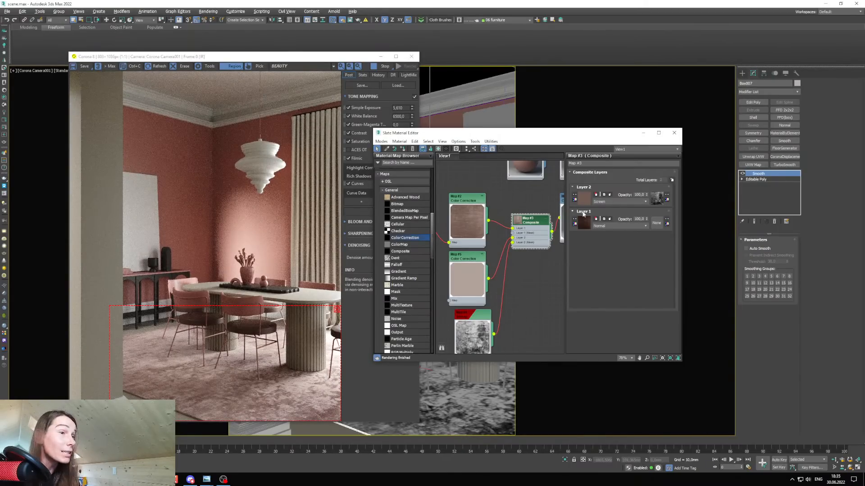
Darken the light Color Correction's base color to a value of 0.353 and reduce its saturation to 0.151.
middle_click_drag(468, 260, 469, 262)
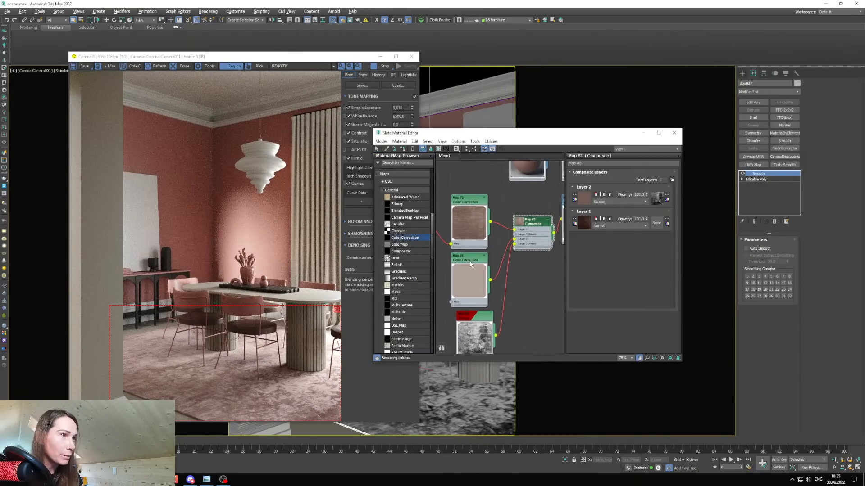
left_click(468, 266)
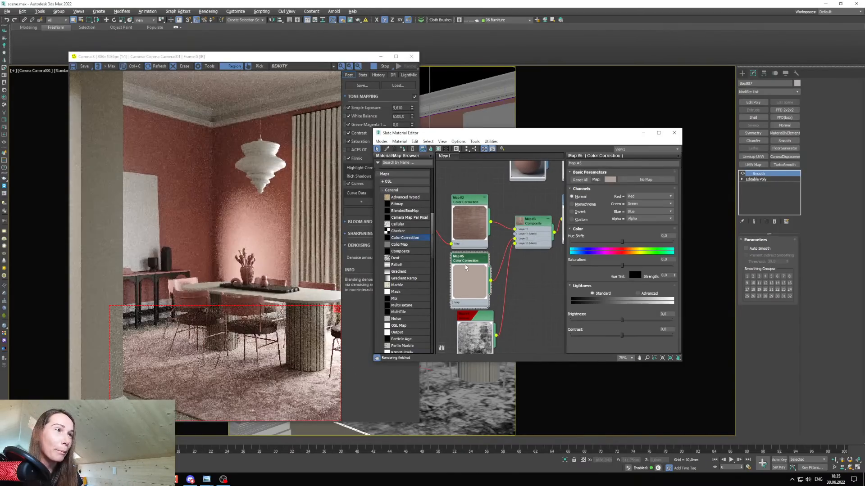
left_click(609, 180)
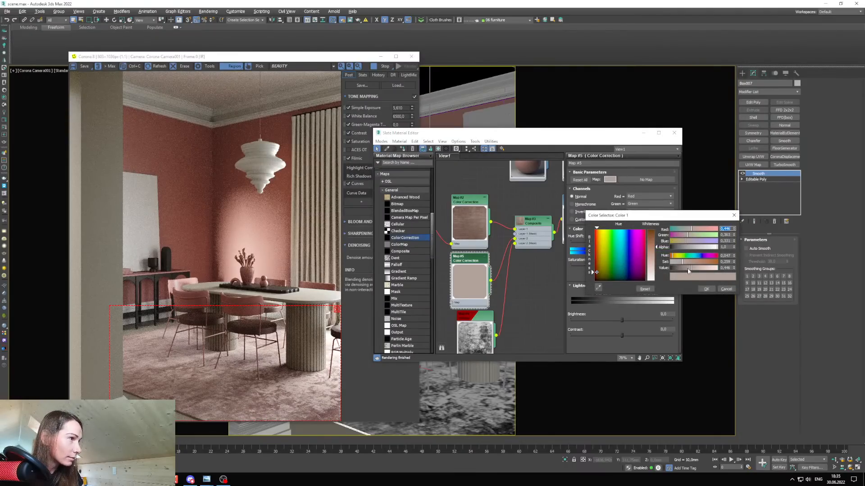
left_click_drag(688, 271, 677, 262)
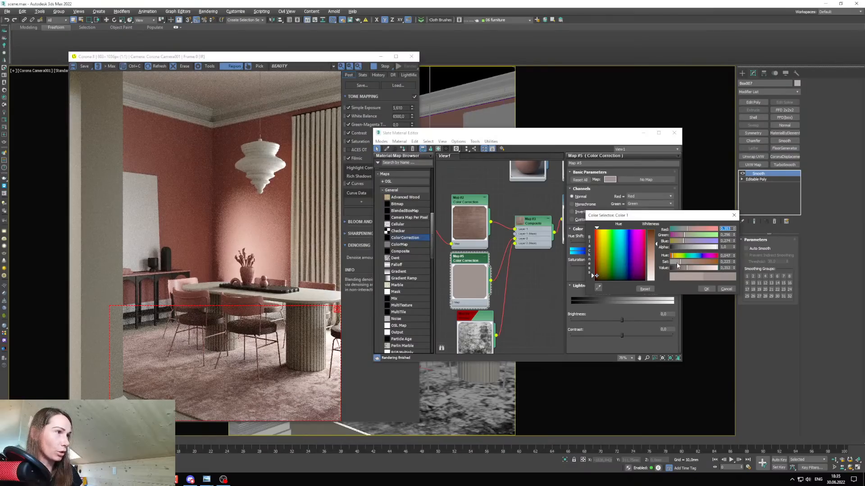
left_click_drag(677, 265, 675, 267)
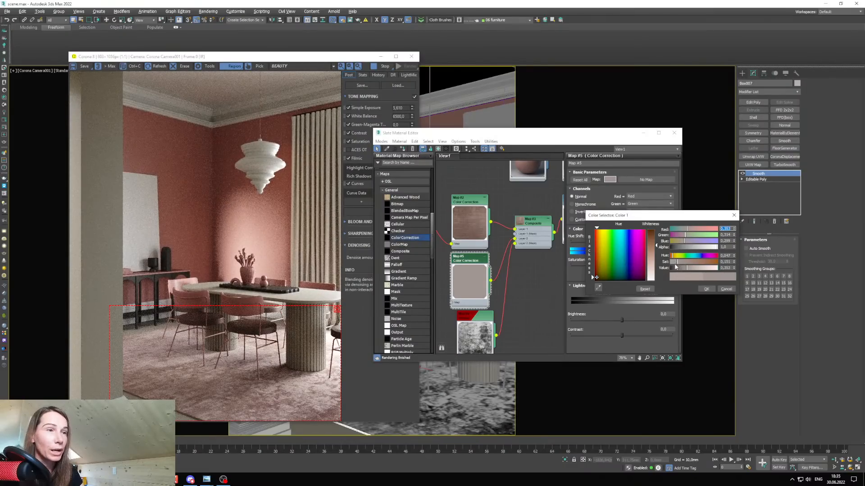
left_click(705, 290)
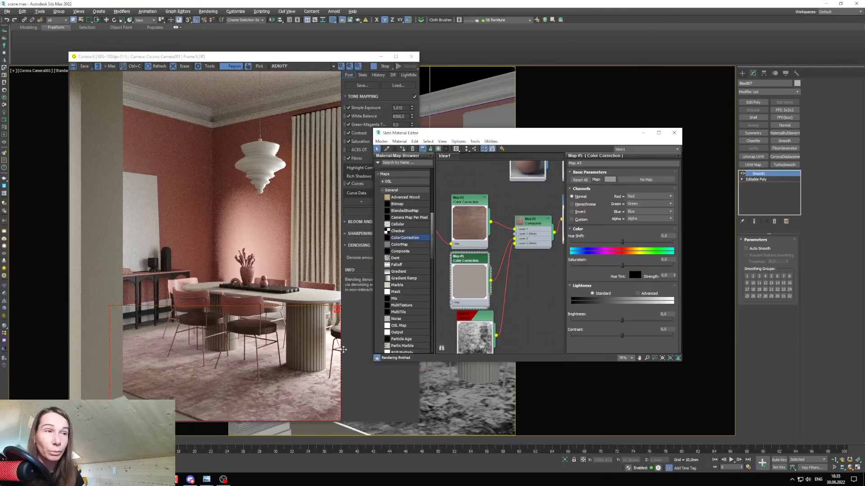
Try an opacity of 50 on the Composite map's Layer 2, and settle on 30.
double_click(534, 225)
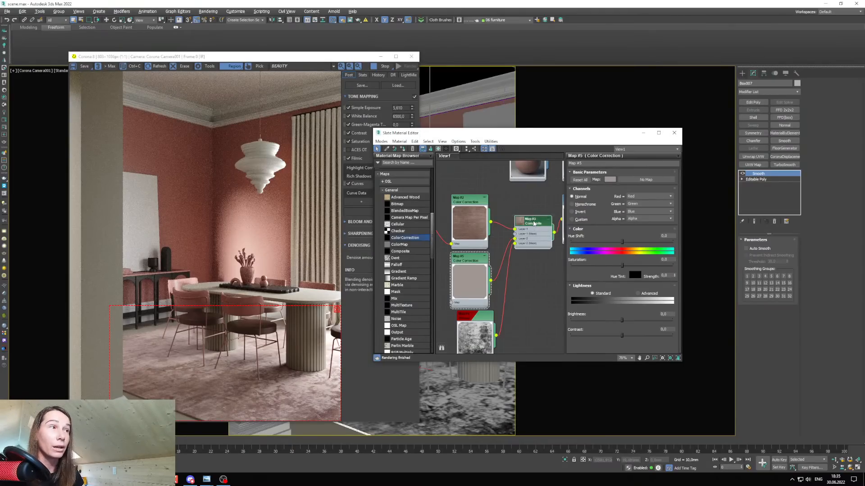
double_click(638, 194)
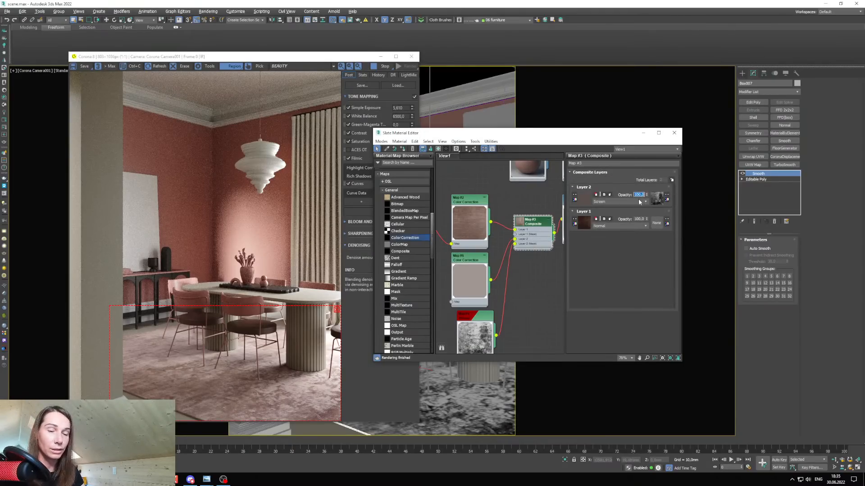
type("50")
key("Return")
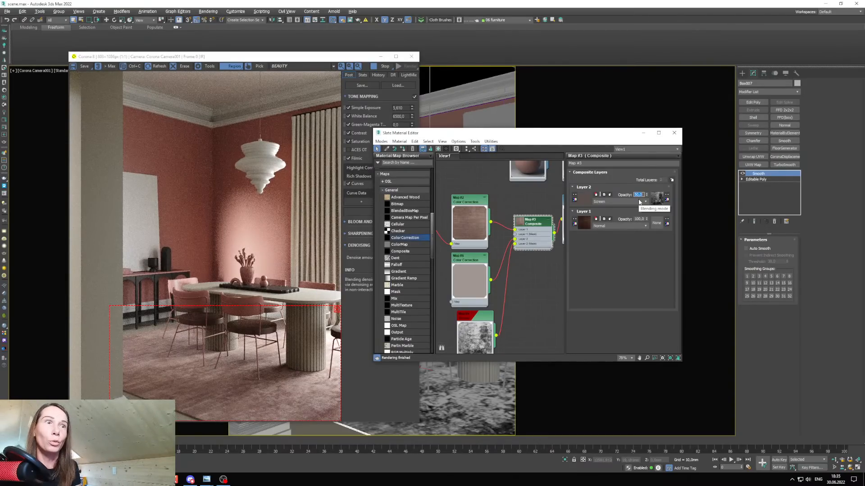
type("30")
key("Return")
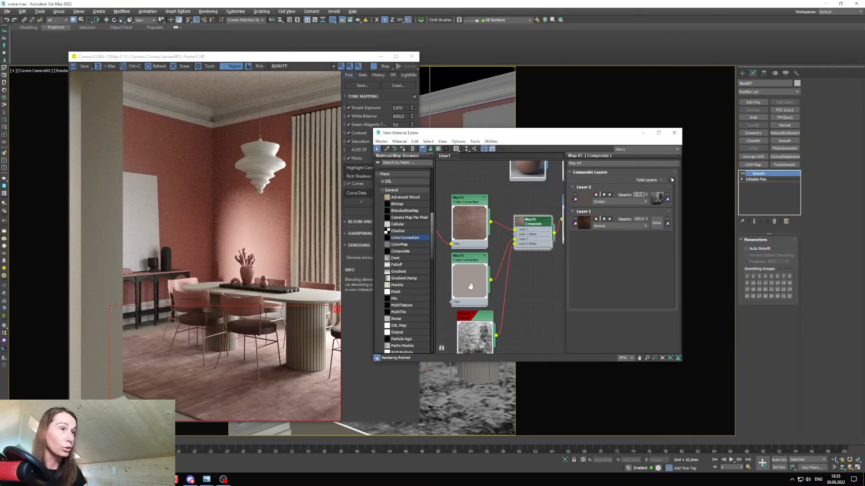
Duplicate the light Color Correction map and place the copy beside the grunge bitmap.
middle_click_drag(472, 292, 490, 227)
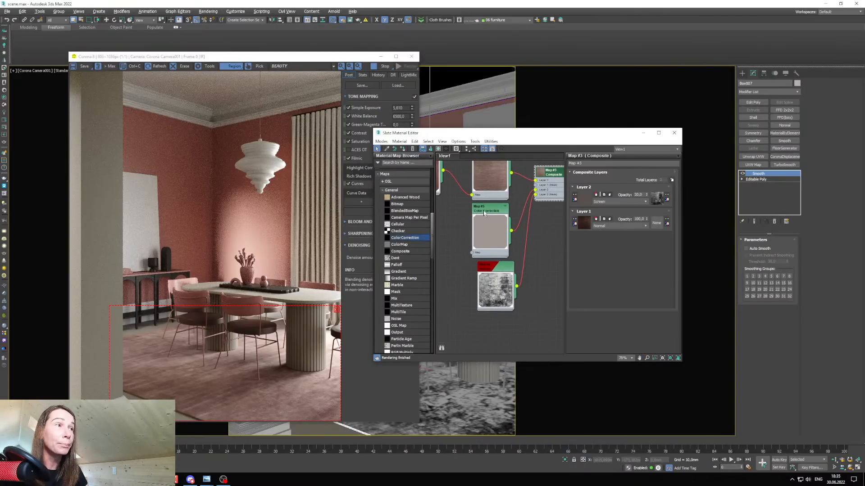
left_click_drag(483, 212, 461, 257, "shift")
double_click(459, 260)
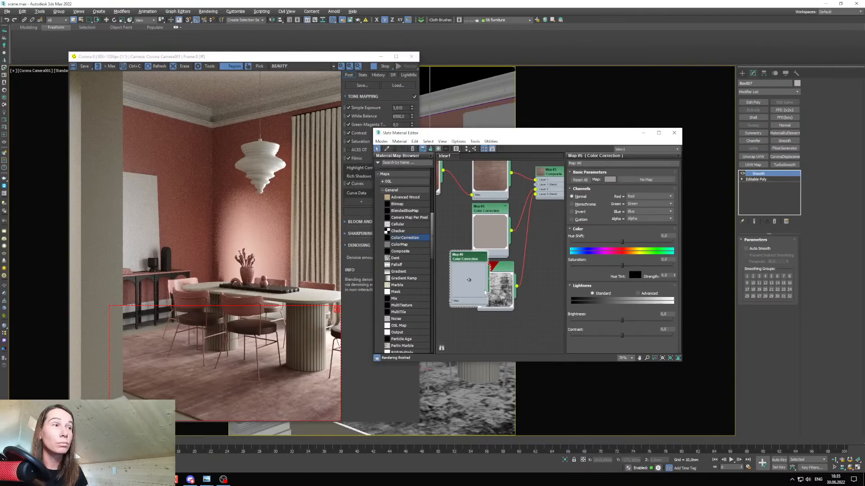
middle_click_drag(467, 273, 497, 304)
left_click_drag(497, 305, 480, 305)
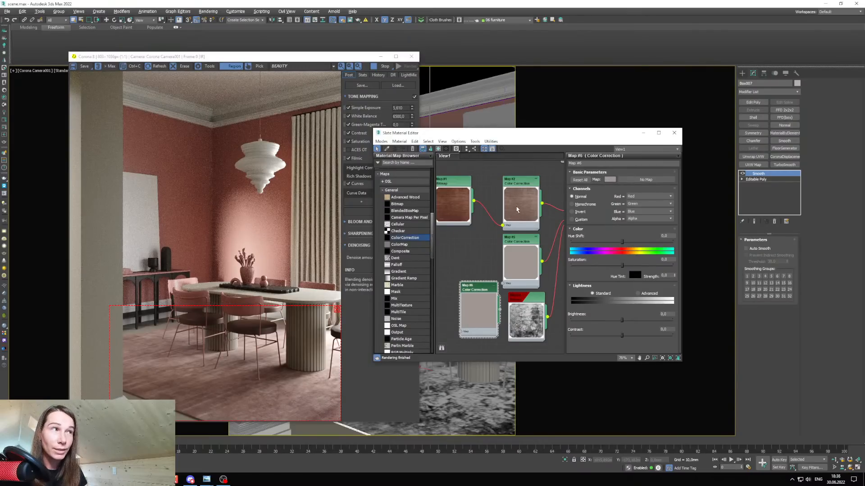
Sample the copied Color Correction's base color from the brown rug texture preview.
left_click(610, 179)
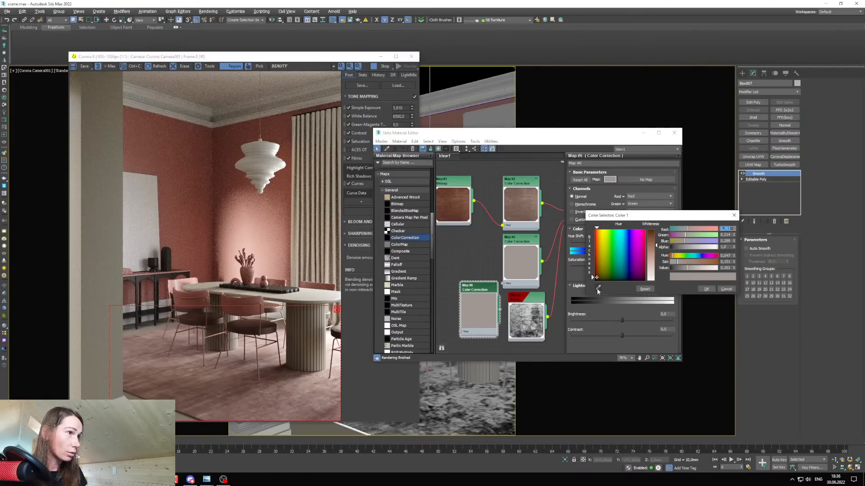
left_click(598, 287)
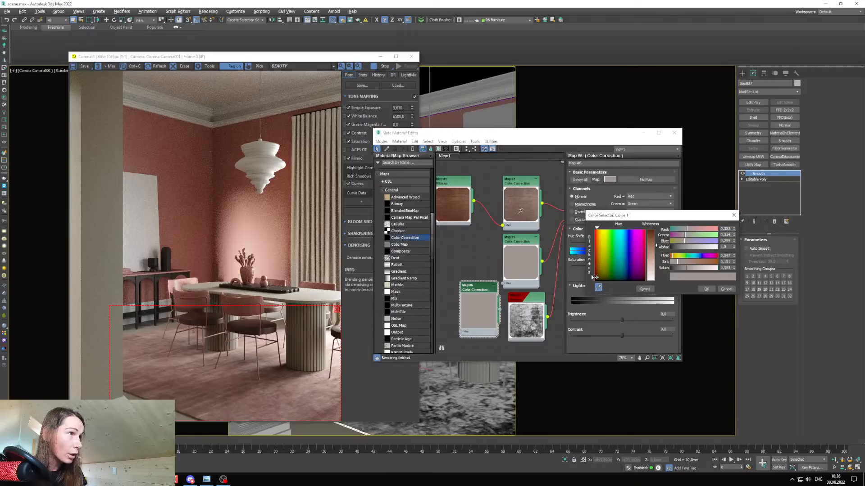
left_click(516, 213)
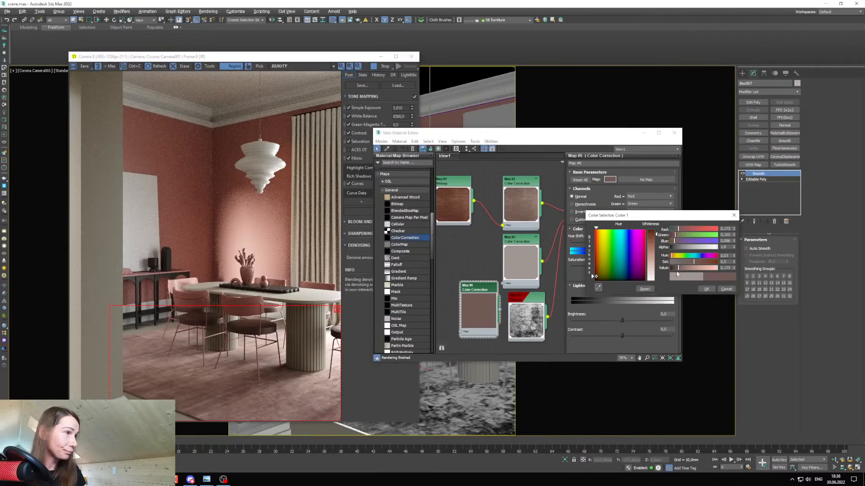
left_click(706, 289)
Move the brown Color Correction map below the grunge bitmap and add a third layer to the Composite map.
middle_click_drag(492, 268, 452, 219)
left_click_drag(454, 255, 497, 319)
middle_click_drag(546, 162, 534, 194)
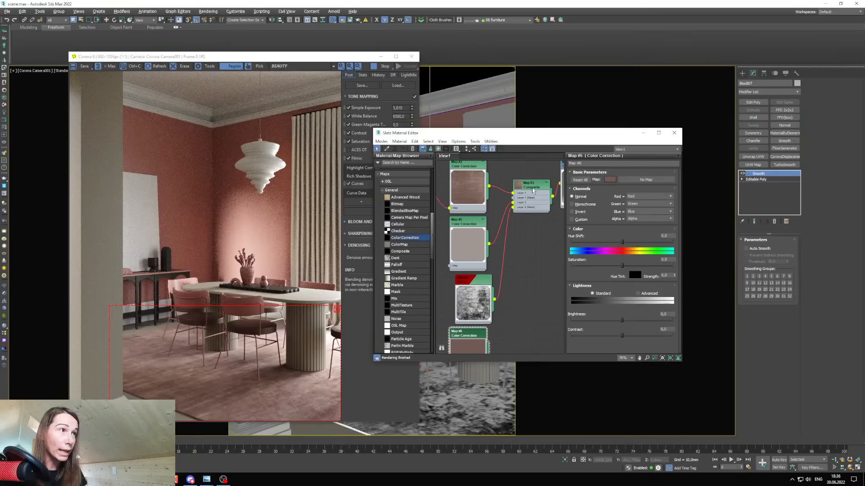
double_click(533, 189)
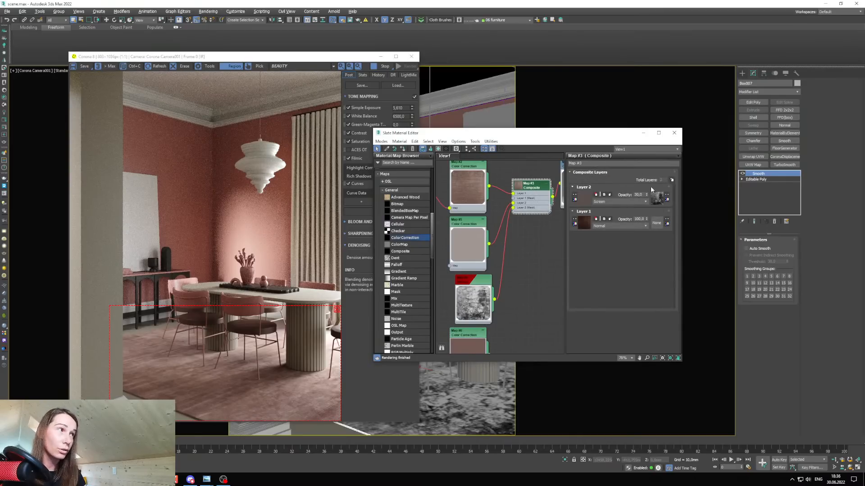
left_click(674, 181)
Connect the brown Color Correction map to the Composite map's Layer 3 input.
middle_click_drag(473, 313, 474, 292)
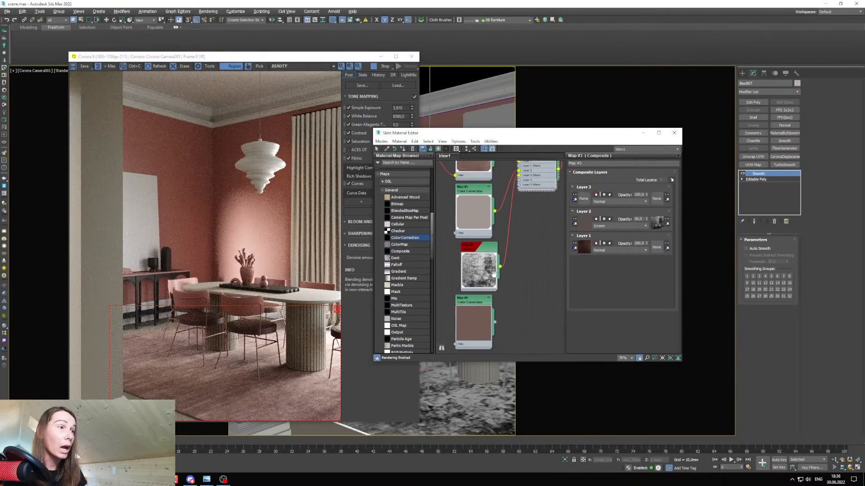
double_click(475, 292)
left_click_drag(490, 334, 515, 193)
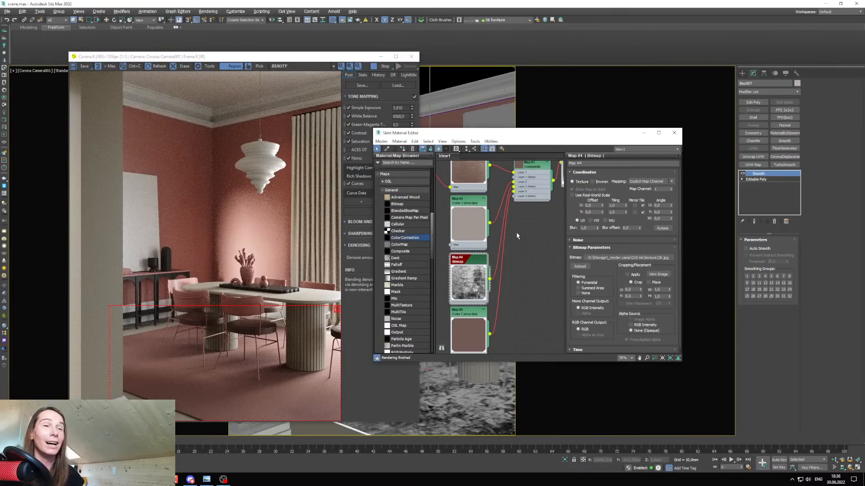
Lower the opacity of the Composite map's Layer 3 to 50 and further to 20.
scroll(518, 277, "down", 2)
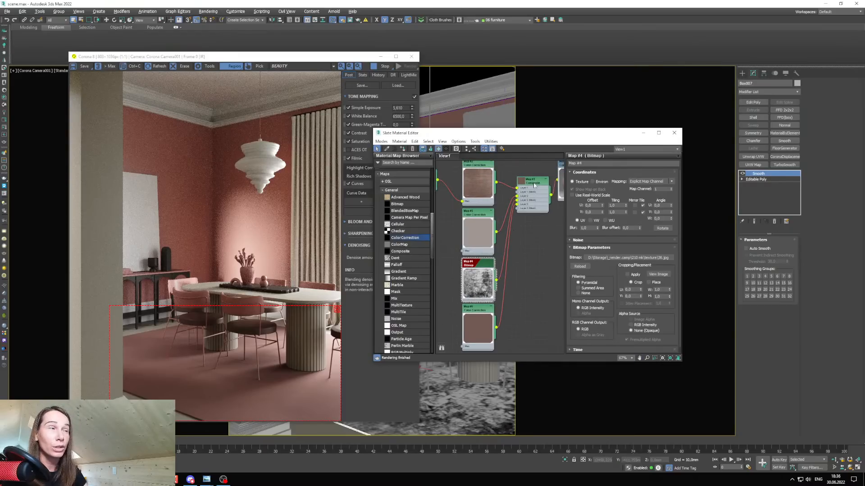
double_click(528, 183)
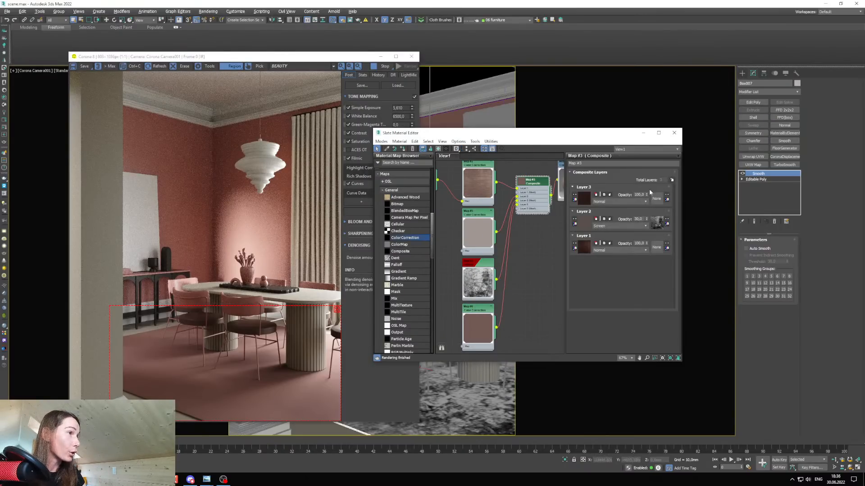
double_click(639, 195)
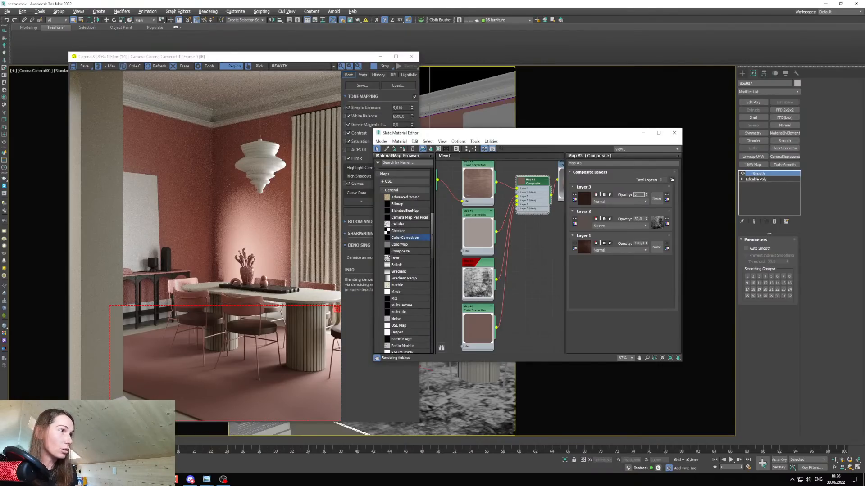
type("50")
key("Return")
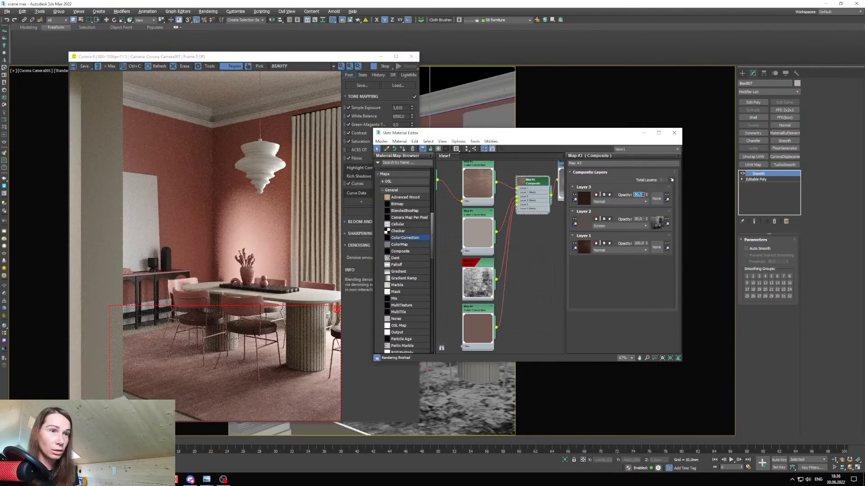
type("20")
key("Return")
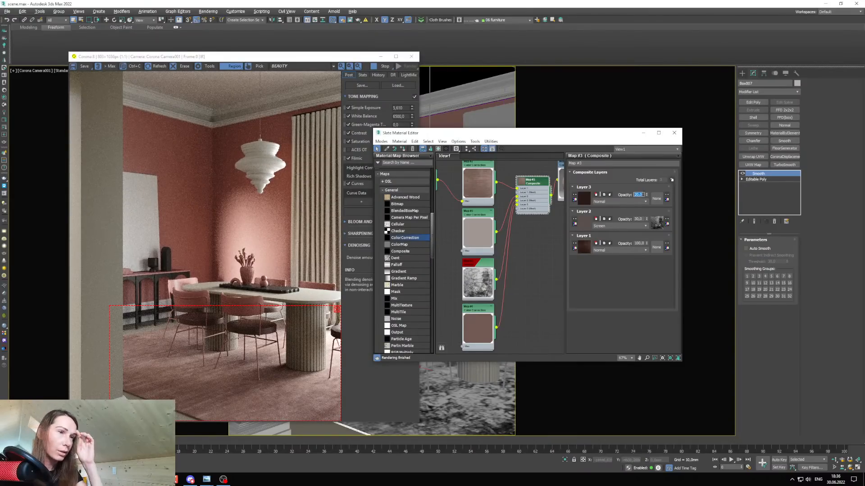
Inspect the rug in the render and try Layer 3 opacities of 30 and 0.
scroll(217, 396, "up", 1)
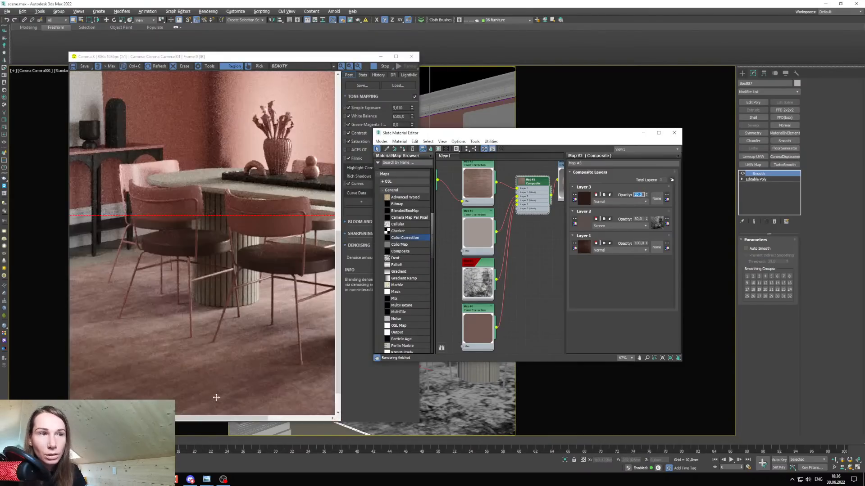
scroll(215, 395, "down", 1)
type("30")
key("Return")
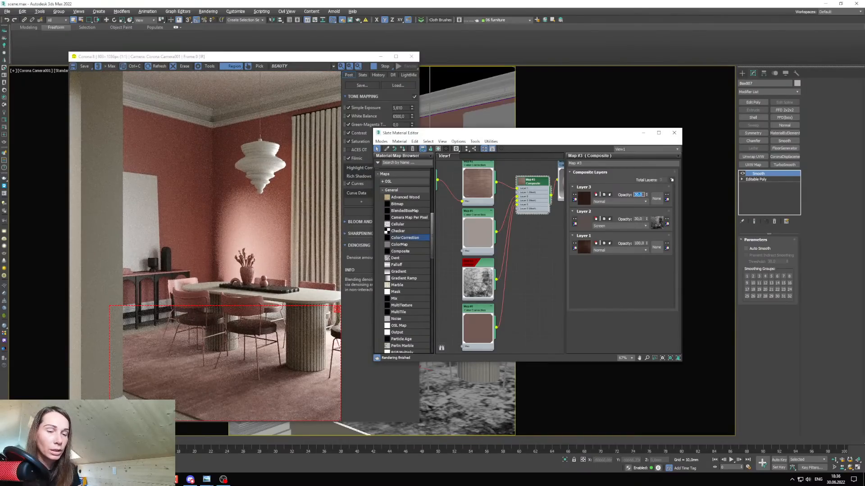
type("0")
key("Return")
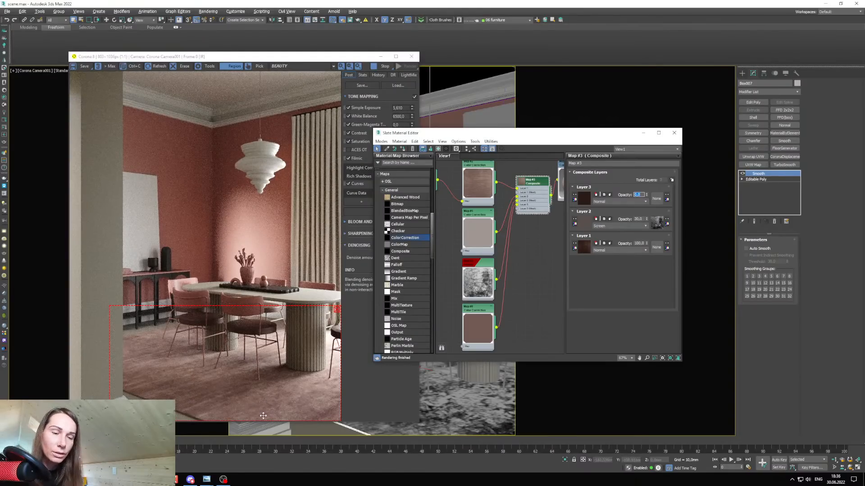
Compare Layer 3 at an opacity of 20 in the render, and settle on 30.
type("20")
key("Return")
type("30")
key("Return")
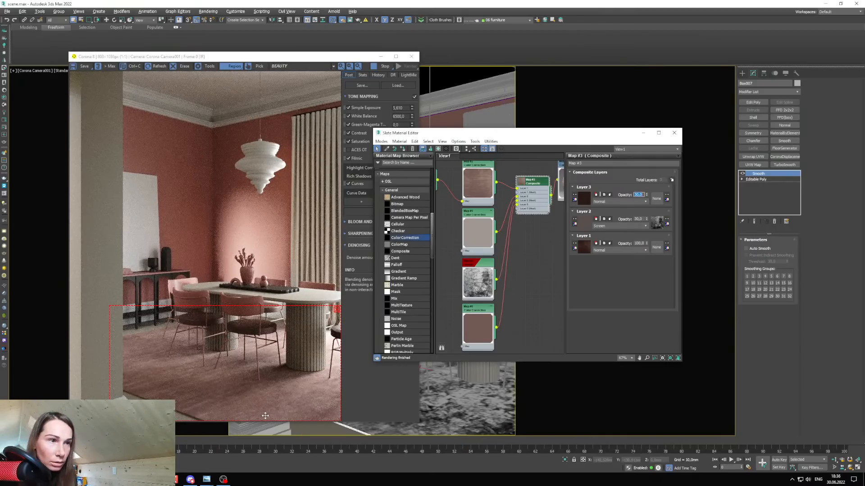
Set the opacity of the Composite map's Layer 3 to 25.
type("25")
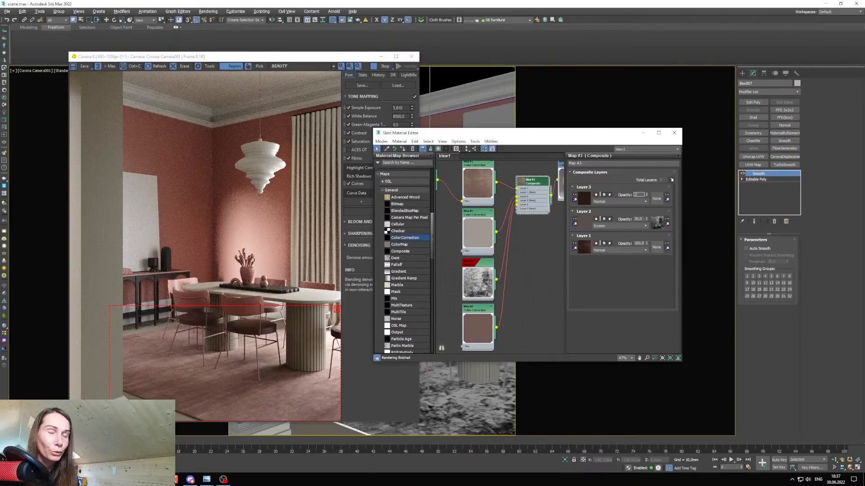
key("Return")
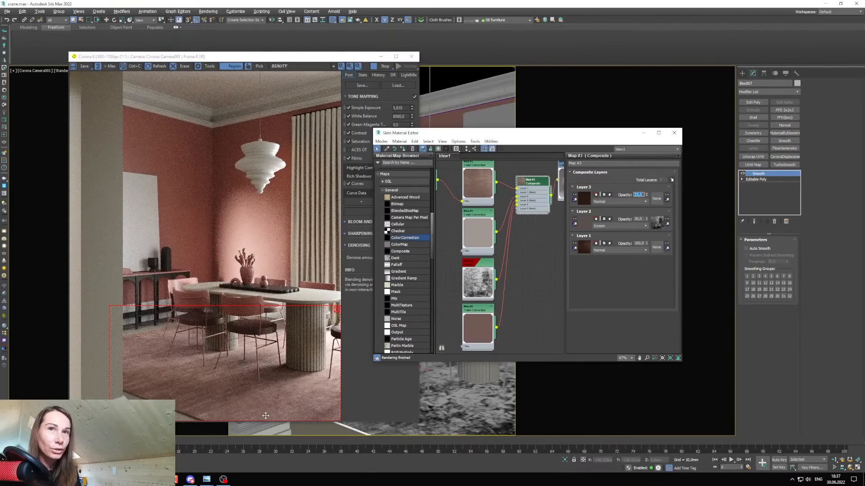
left_click(126, 480)
left_click(392, 110)
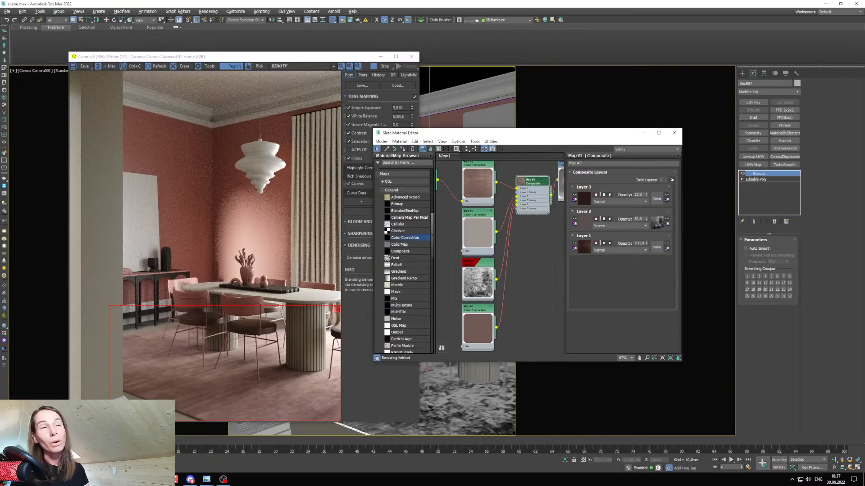
Disconnect the Composite map from the rug material.
middle_click_drag(550, 218, 521, 274)
left_click_drag(511, 263, 484, 250)
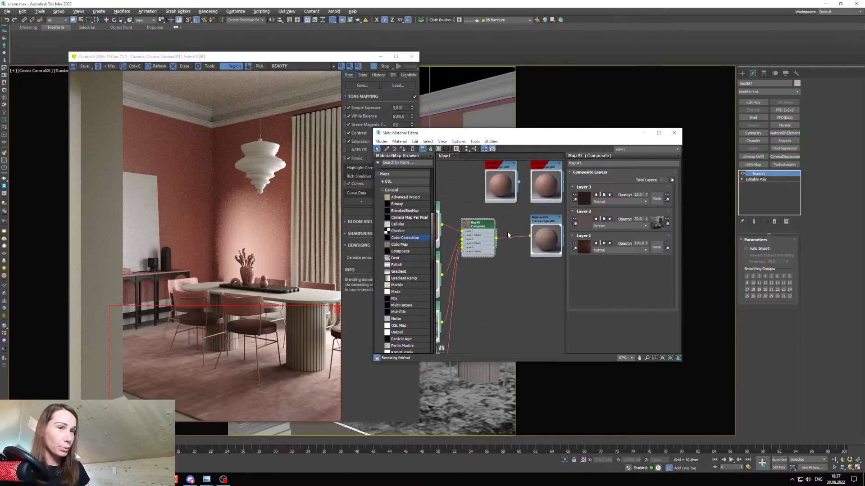
left_click_drag(507, 224, 510, 256)
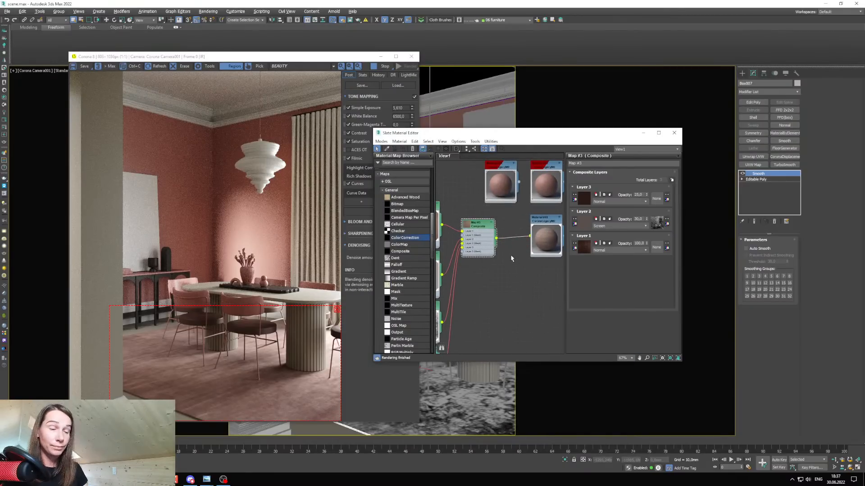
key("Delete")
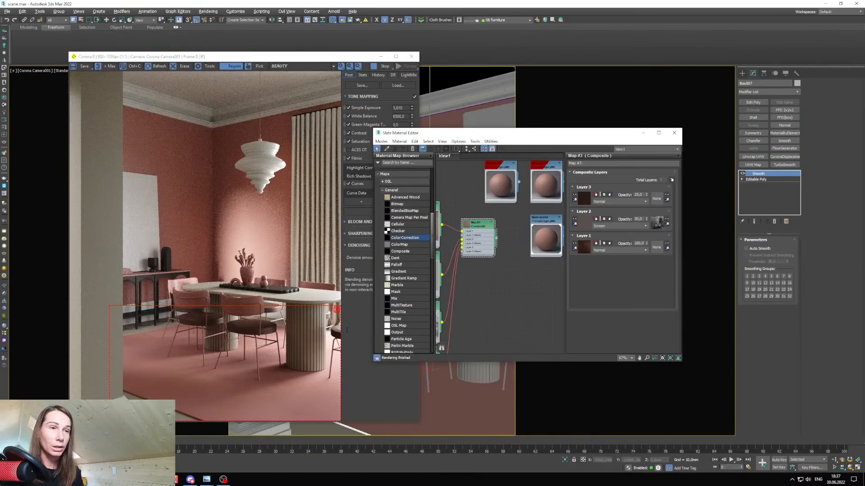
Switch to the browser and view the Automotive Fabric surface on Quixel Megascans.
left_click(141, 480)
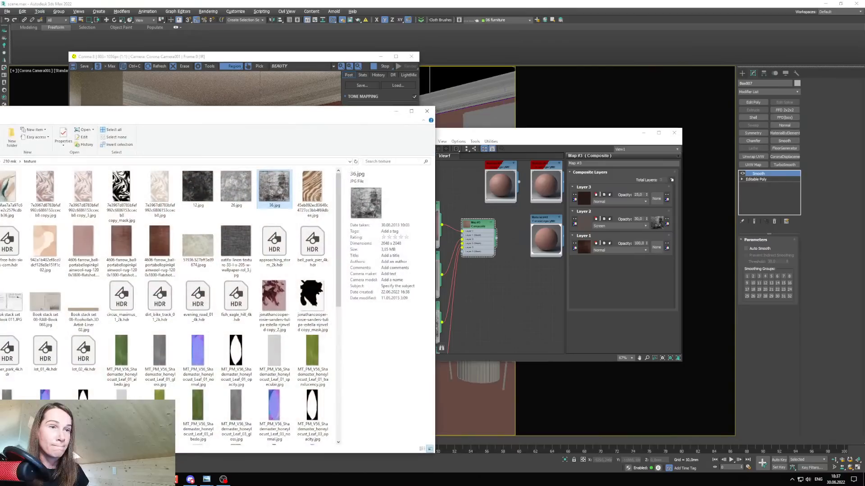
left_click(387, 113)
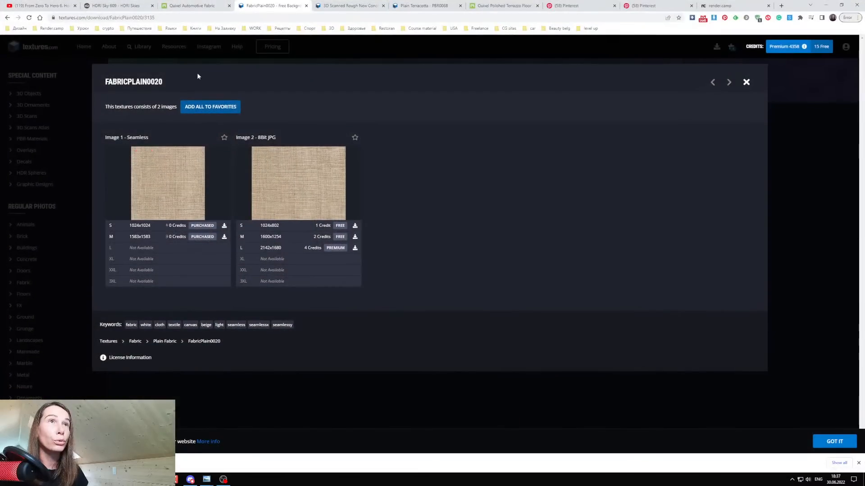
left_click(170, 3)
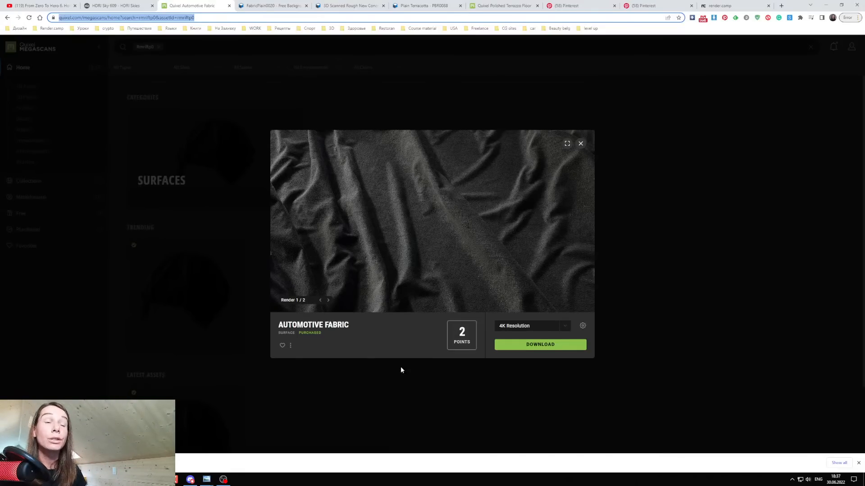
left_click(157, 480)
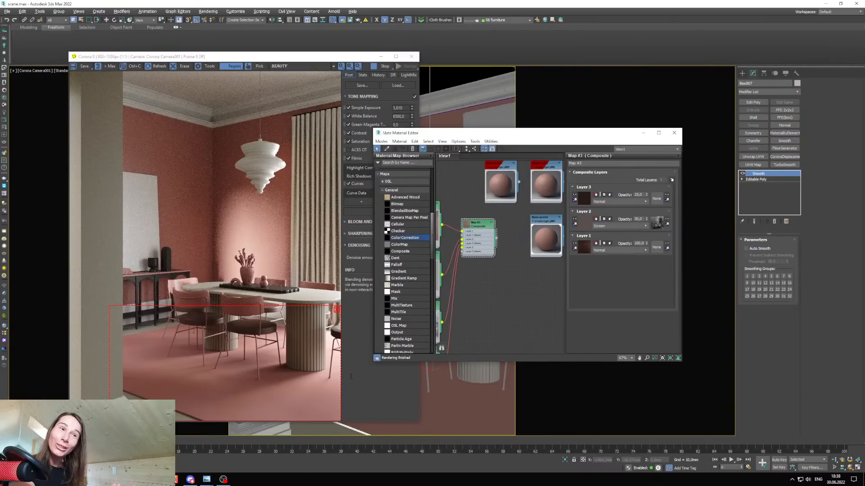
Browse the project's texture folder for the fabric's maps and recheck the Automotive Fabric page.
middle_click_drag(515, 310, 490, 294)
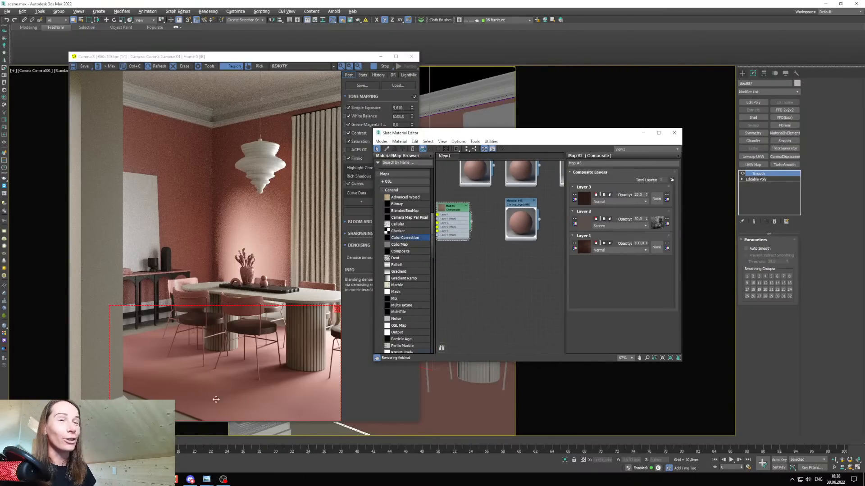
left_click(124, 480)
left_click_drag(142, 112, 324, 98)
left_click_drag(519, 201, 527, 342)
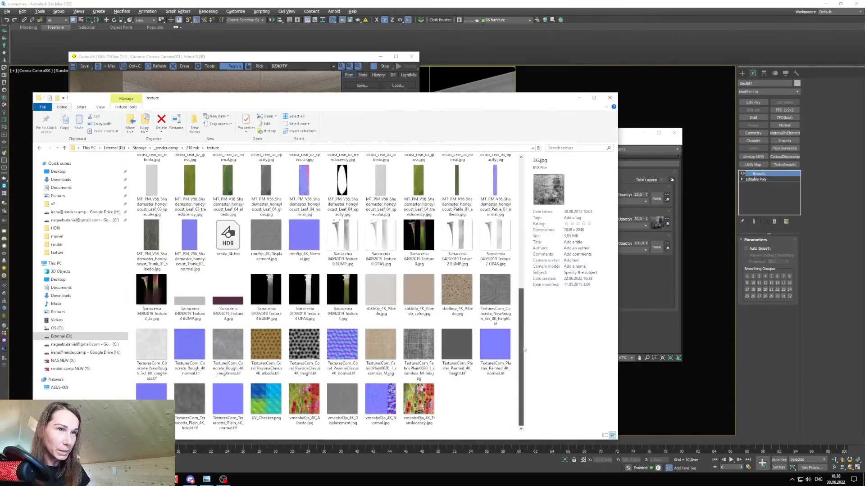
scroll(514, 270, "up", 5)
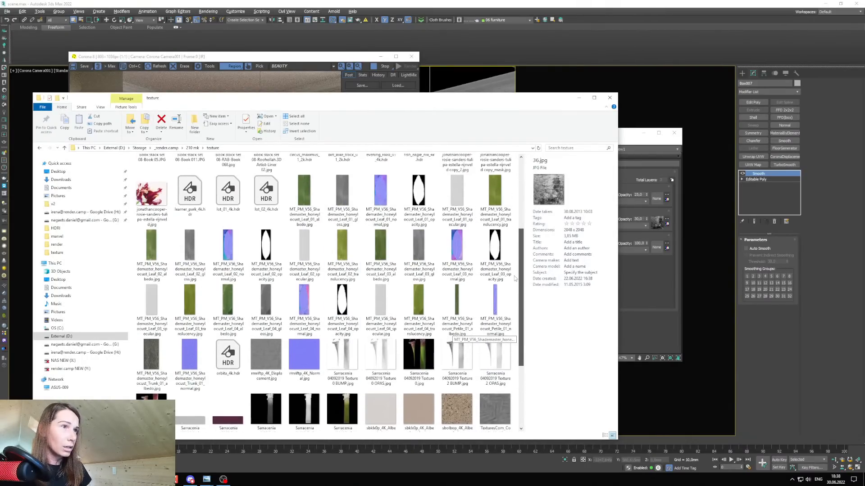
left_click(108, 479)
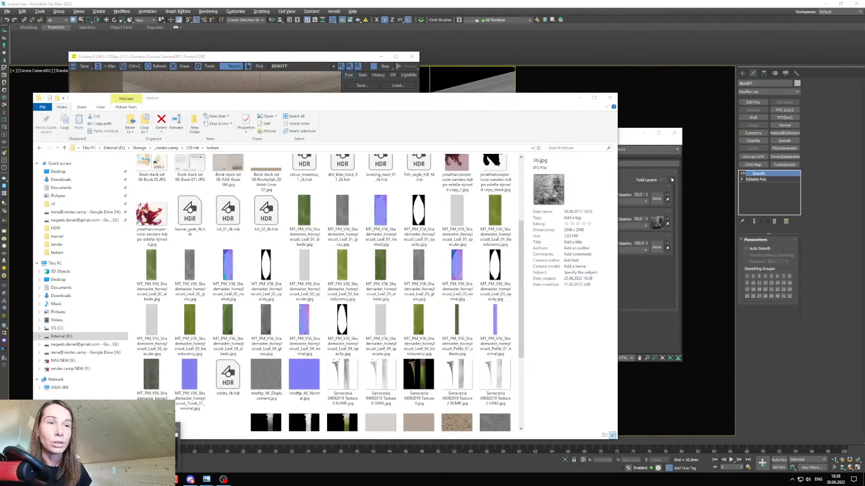
left_click(130, 450)
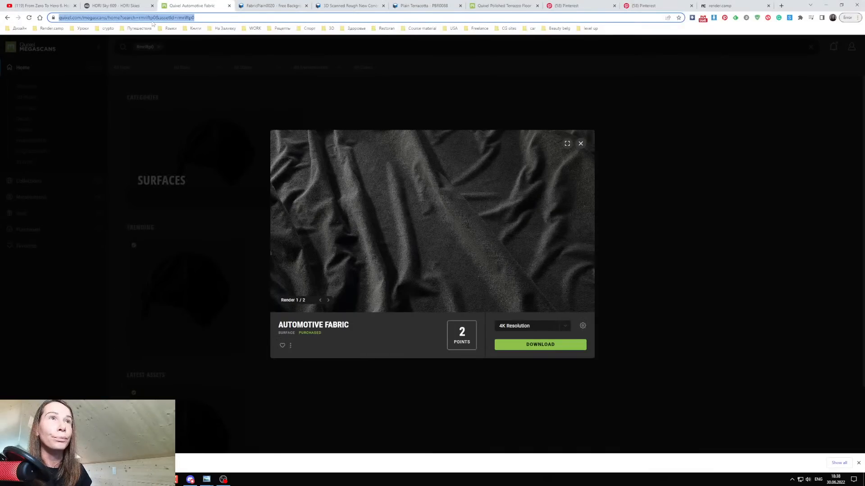
key("alt+Tab")
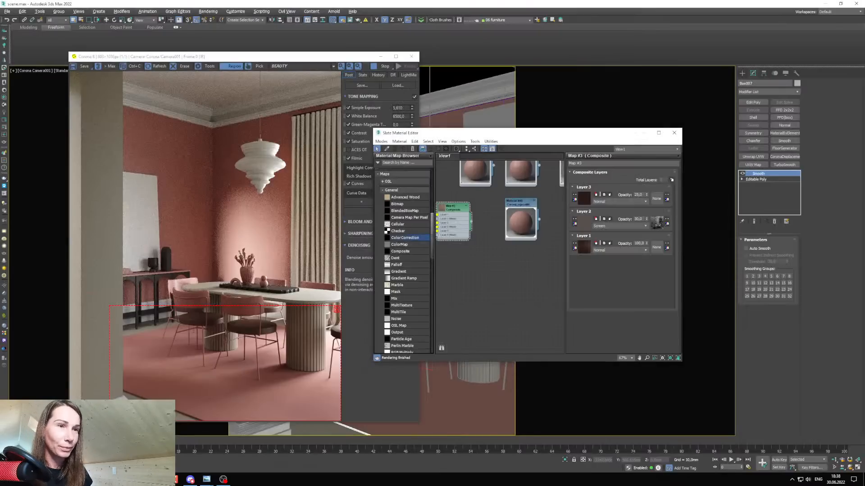
Load rmriftp_4K_Normal.jpg and rmriftp_4K_Displacement.jpg from the texture folder into the material graph as bitmaps.
key("alt+Tab")
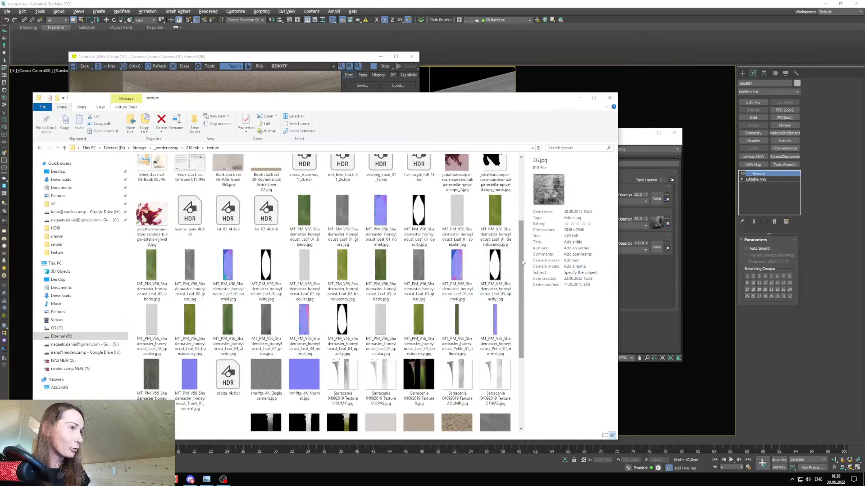
mouse_move(521, 260)
left_mouse_down()
mouse_move(519, 193)
mouse_move(519, 268)
left_mouse_up()
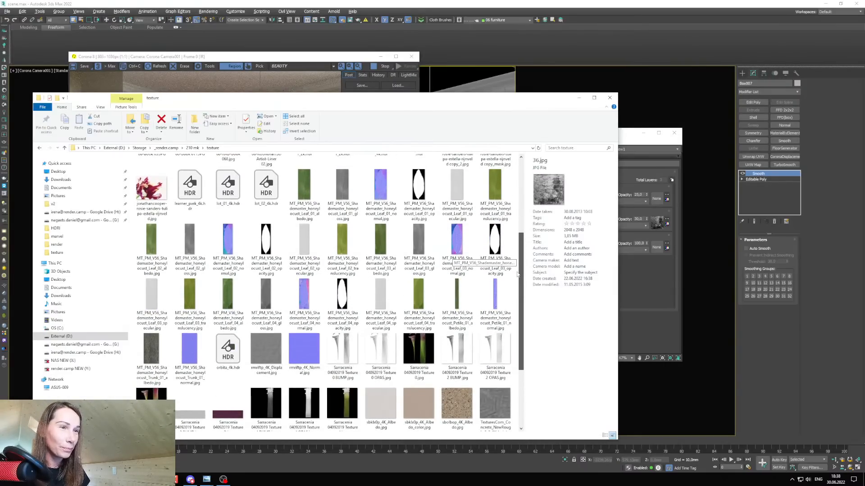
left_click(266, 360)
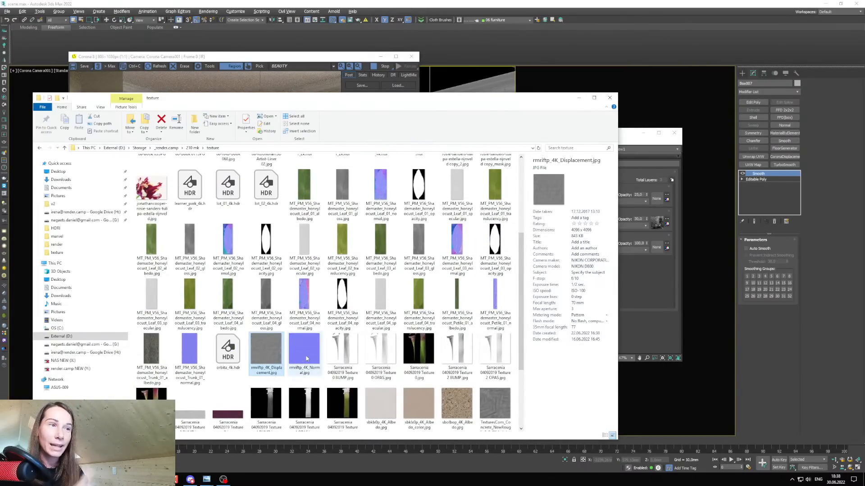
left_click_drag(364, 99, 245, 98)
left_click_drag(197, 346, 514, 317)
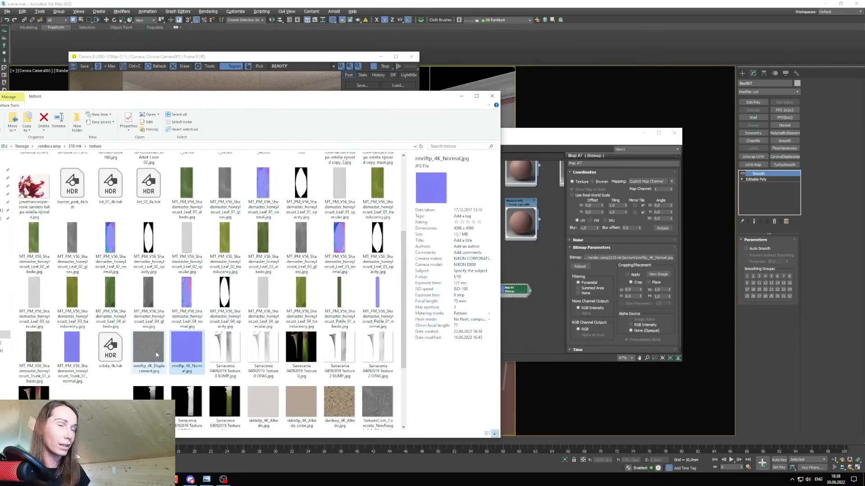
left_click_drag(161, 361, 528, 326)
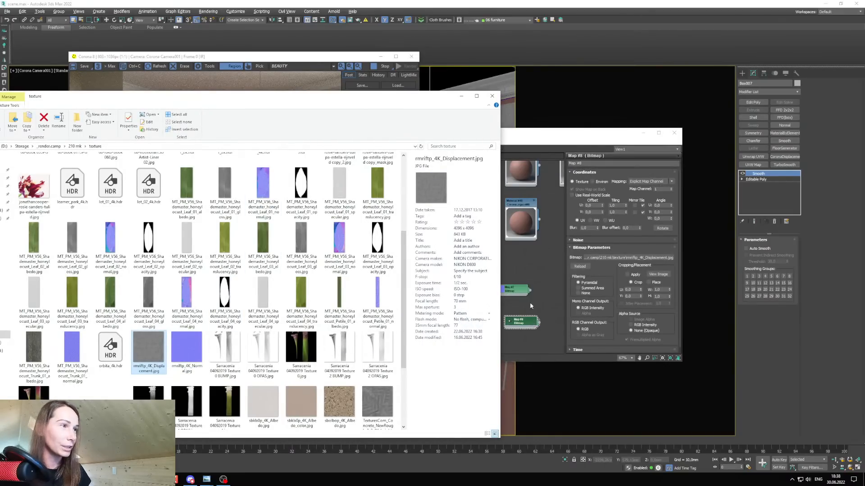
Arrange the normal and displacement bitmap nodes one above the other below the Composite map.
left_click_drag(518, 292, 464, 259)
left_click_drag(512, 328, 476, 304)
scroll(486, 279, "up", 1)
middle_click_drag(485, 279, 506, 291)
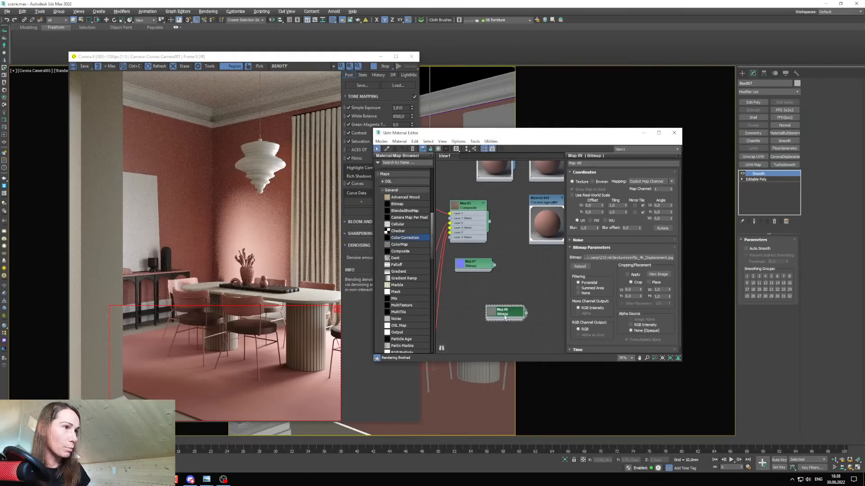
left_click_drag(505, 311, 478, 285)
middle_click_drag(479, 284, 477, 293)
Add a CoronaNormal map fed by the normal bitmap through its Normal input.
double_click(474, 276)
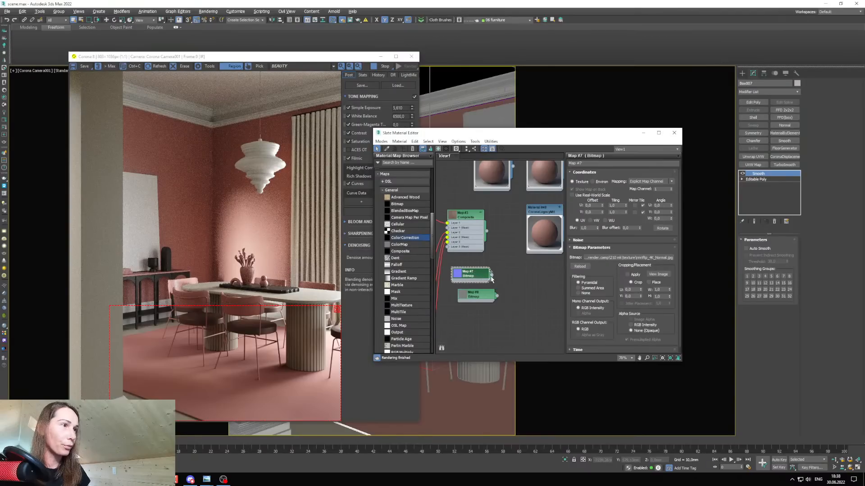
left_click_drag(491, 277, 511, 273)
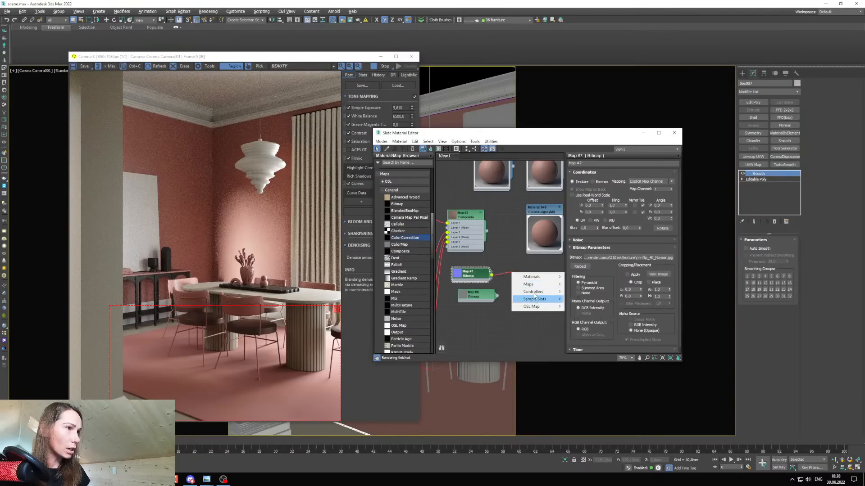
mouse_move(528, 284)
mouse_move(581, 299)
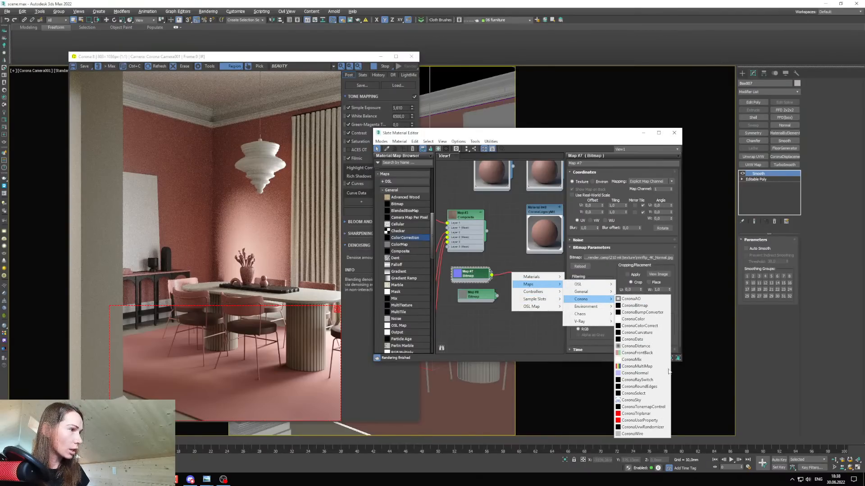
left_click(648, 373)
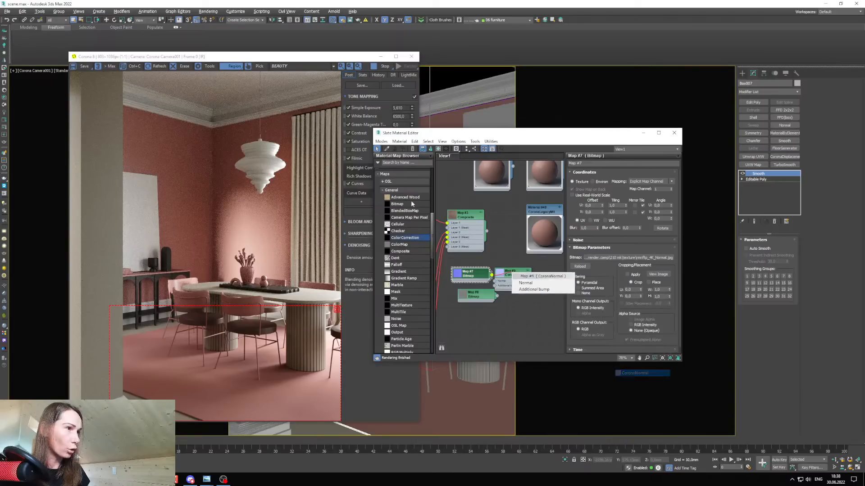
left_click(529, 285)
Space the normal bitmap and CoronaNormal nodes apart, and enable Add gamma to input on the CoronaNormal map.
left_click_drag(477, 274, 468, 278)
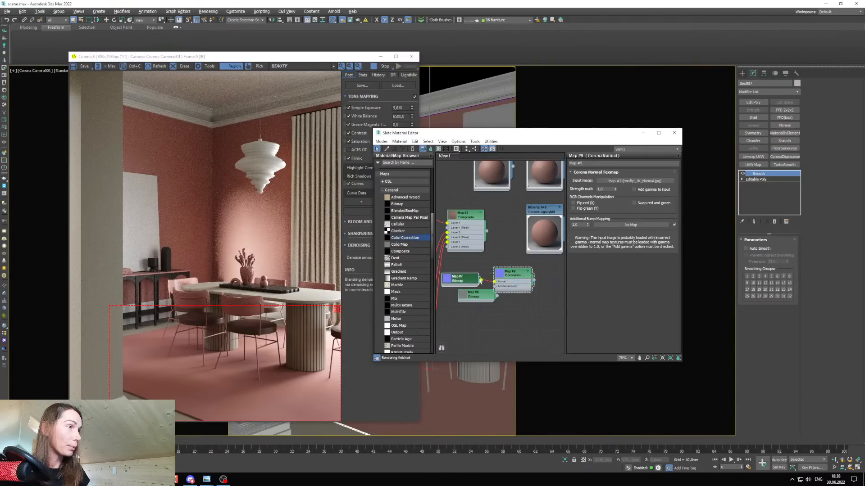
left_click_drag(522, 277, 491, 271)
left_click(650, 190)
middle_click_drag(495, 284, 497, 264)
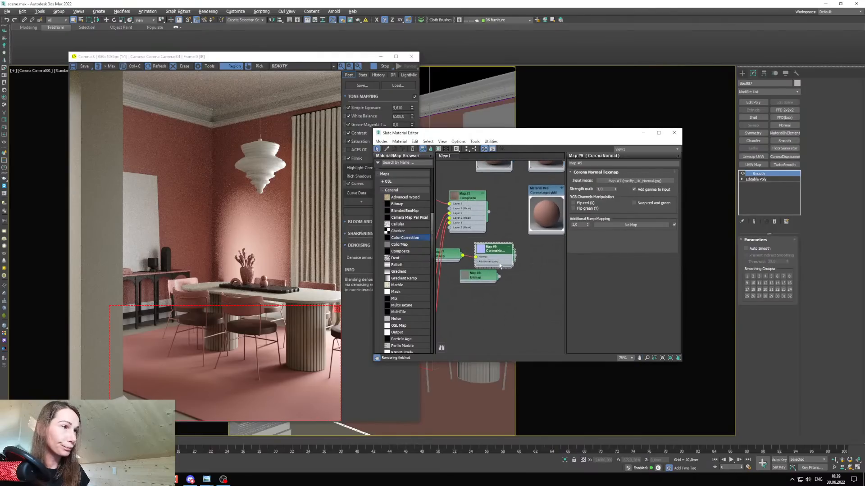
Move the displacement bitmap further down the graph and connect the CoronaNormal map to the rug material's bump input.
scroll(497, 264, "down", 2)
left_click_drag(488, 271, 491, 309)
left_click_drag(469, 227, 441, 219)
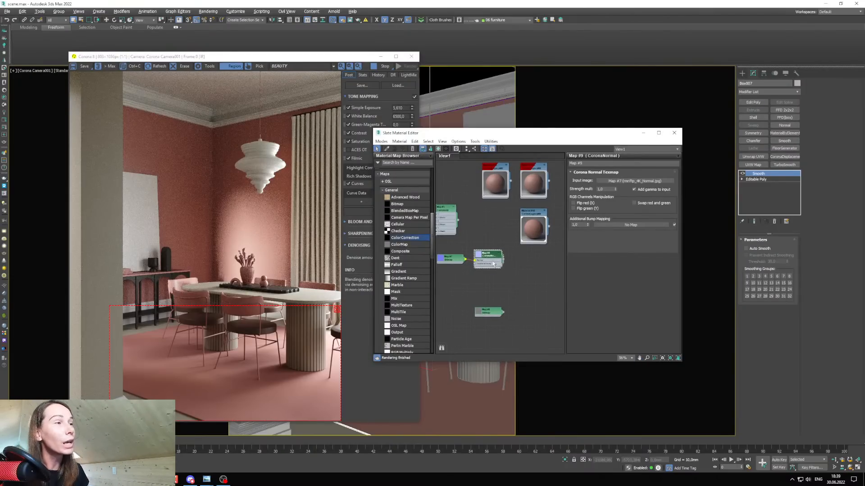
scroll(513, 258, "up", 2)
left_click_drag(541, 231, 532, 300)
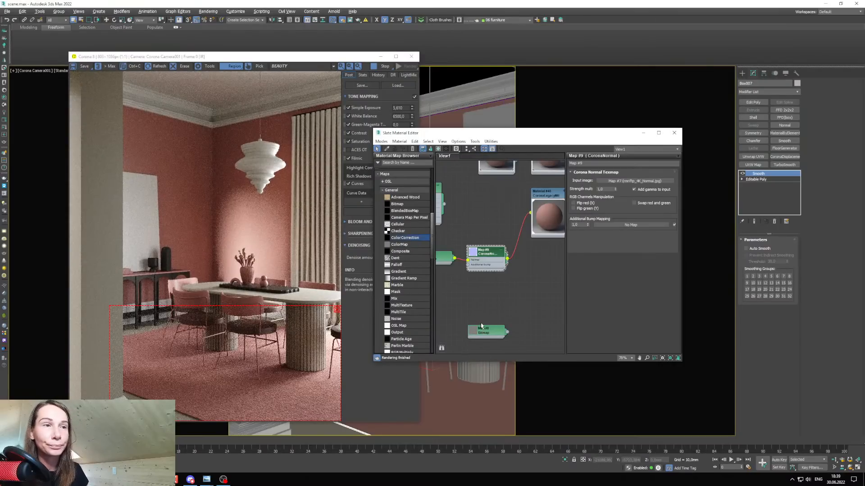
Zoom the camera viewport in on the rug using 2D Pan Zoom Mode and inspect the fabric relief in the render.
left_click(643, 133)
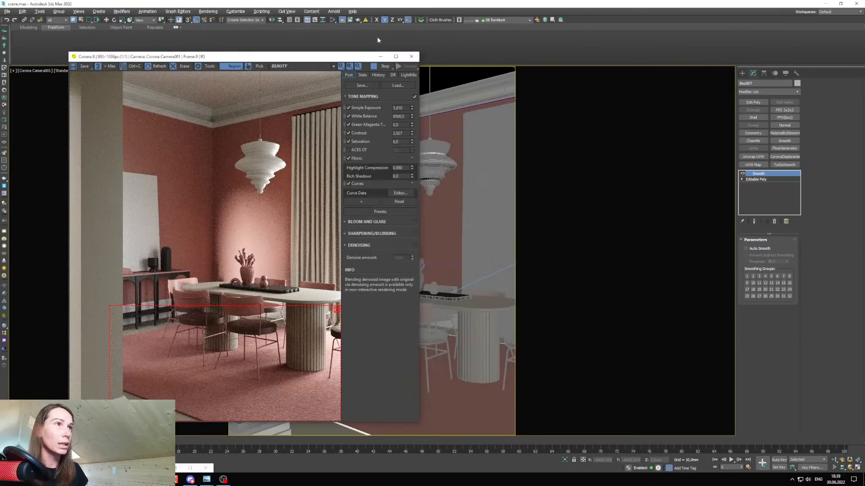
left_click(380, 56)
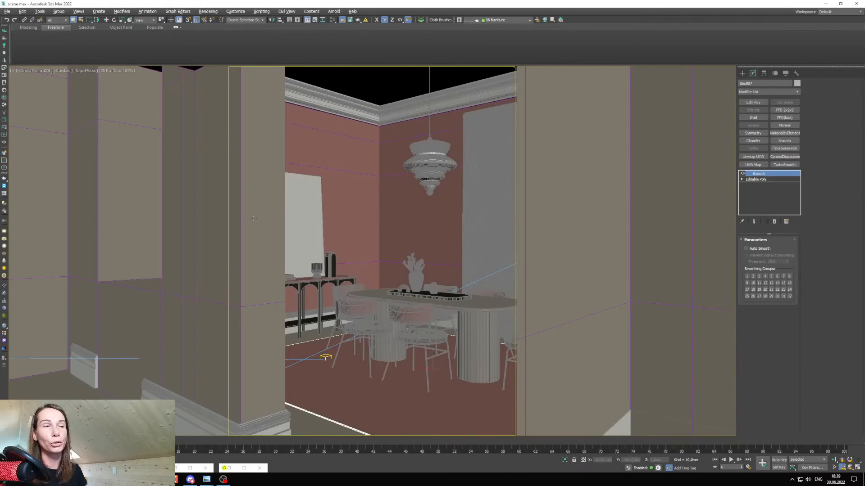
left_click(13, 71)
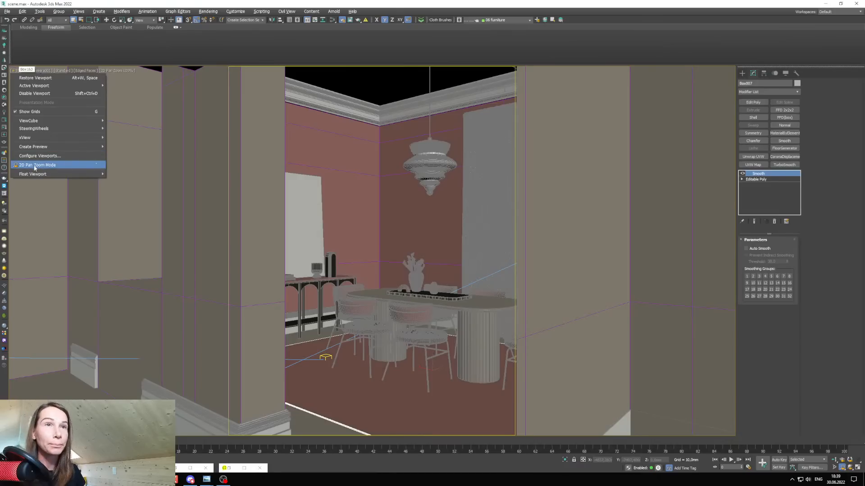
left_click(96, 167)
scroll(353, 331, "up", 8)
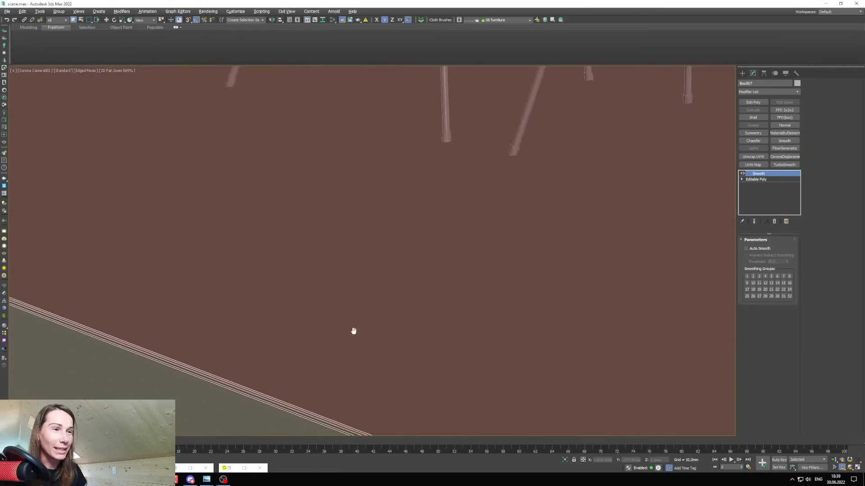
middle_click_drag(353, 331, 338, 276)
left_click(229, 468)
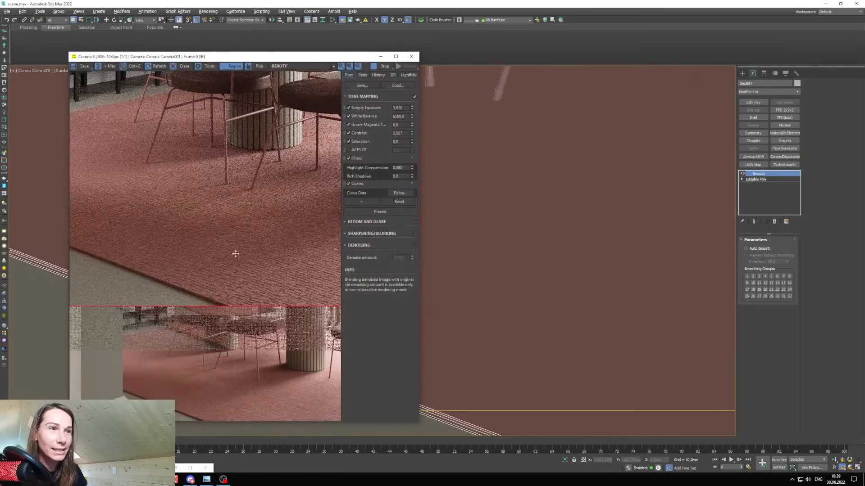
Move the render region down over the rug's front edge and restore the four-viewport layout.
left_click_drag(242, 277, 239, 347)
left_click_drag(249, 316, 251, 324)
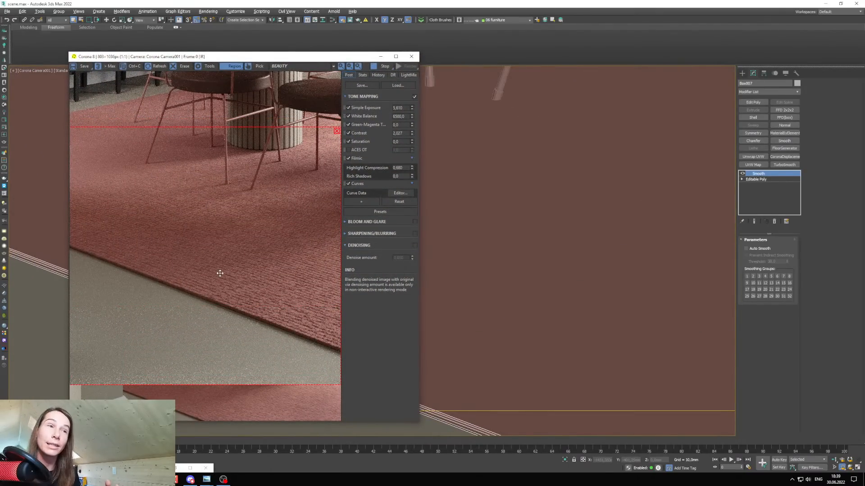
key("alt+w")
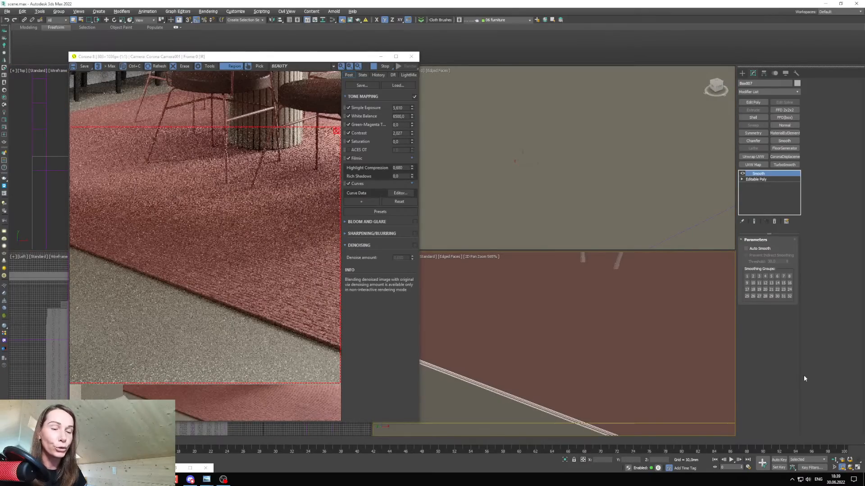
Open the material editor and set the normal bitmap's W angle to 90.
key("m")
left_click_drag(484, 135, 496, 134)
middle_click_drag(469, 274, 504, 281)
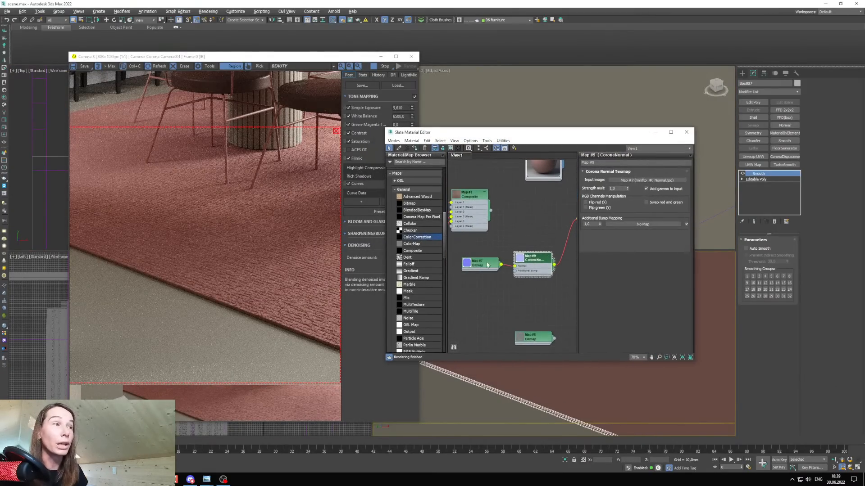
double_click(486, 263)
left_click(671, 218)
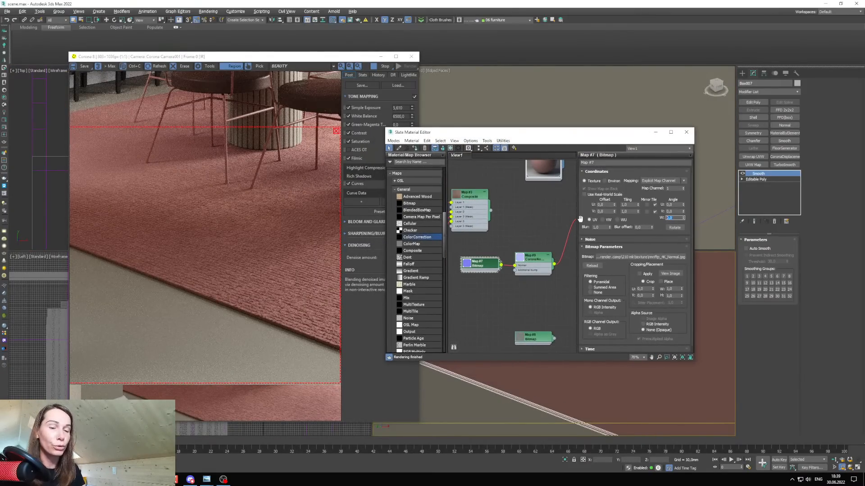
type("90")
key("Return")
Reframe the camera viewport around the rug's edge and move the render region there to check the rotated relief.
scroll(251, 312, "up", 3)
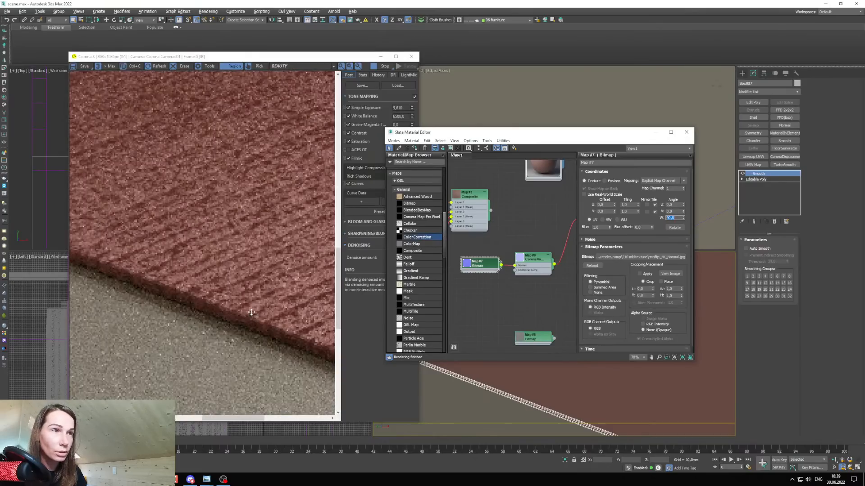
scroll(253, 310, "down", 2)
left_click(656, 133)
scroll(572, 302, "down", 3)
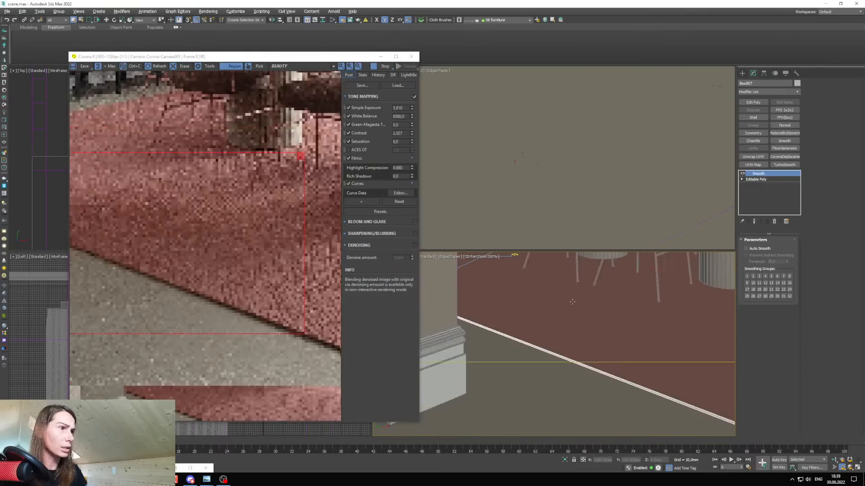
middle_click_drag(572, 302, 483, 309)
left_click_drag(109, 250, 238, 277)
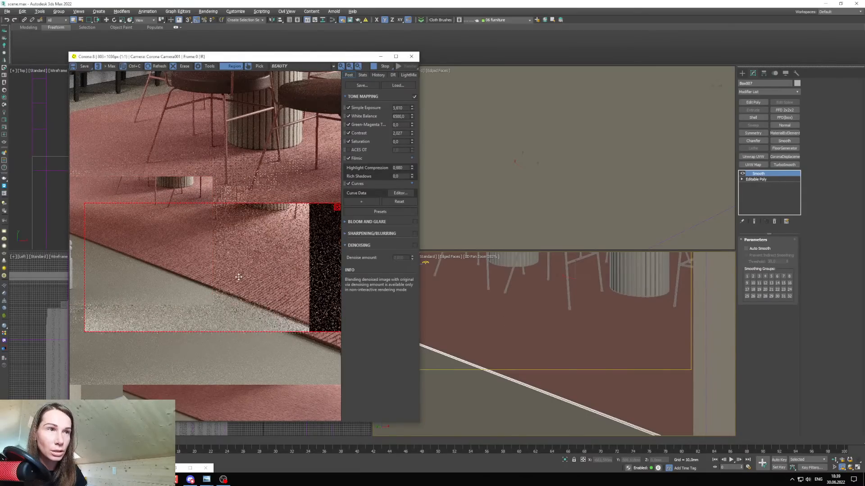
Try a U and V tiling of 2.0 on the normal bitmap.
key("m")
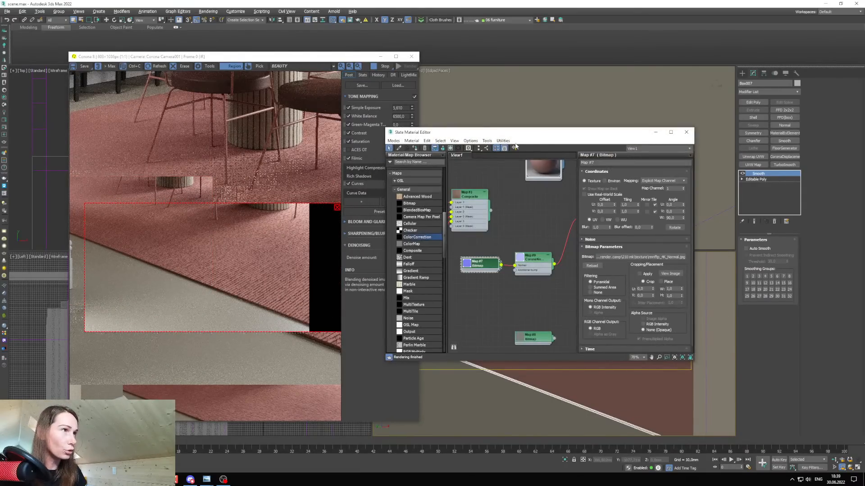
left_click_drag(625, 203, 583, 209)
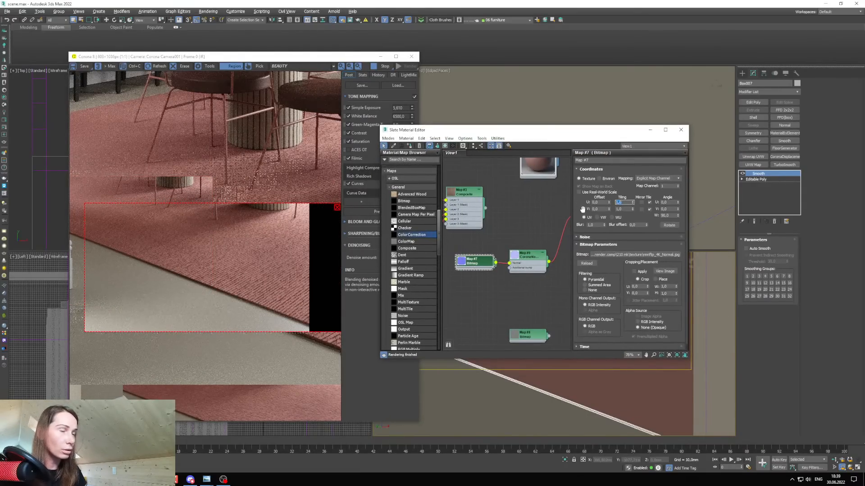
type("2")
key("Tab")
type("2")
key("Return")
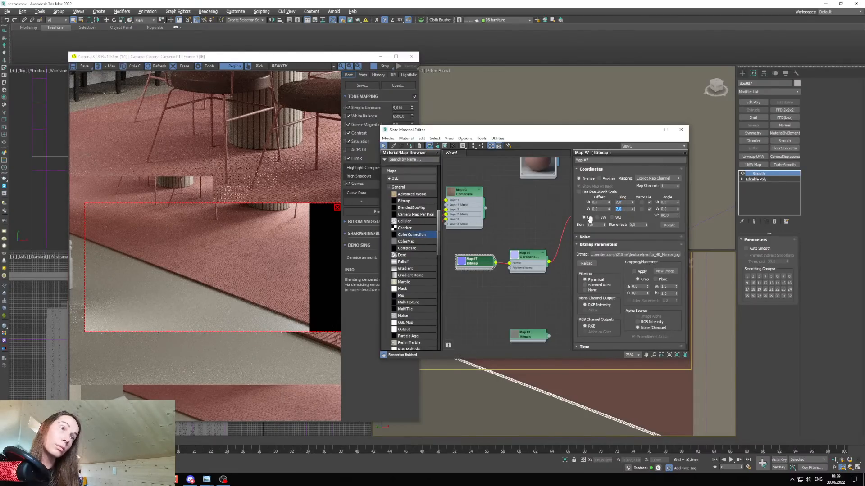
Set the normal bitmap's U and V tiling to 3.0.
left_click_drag(625, 203, 594, 202)
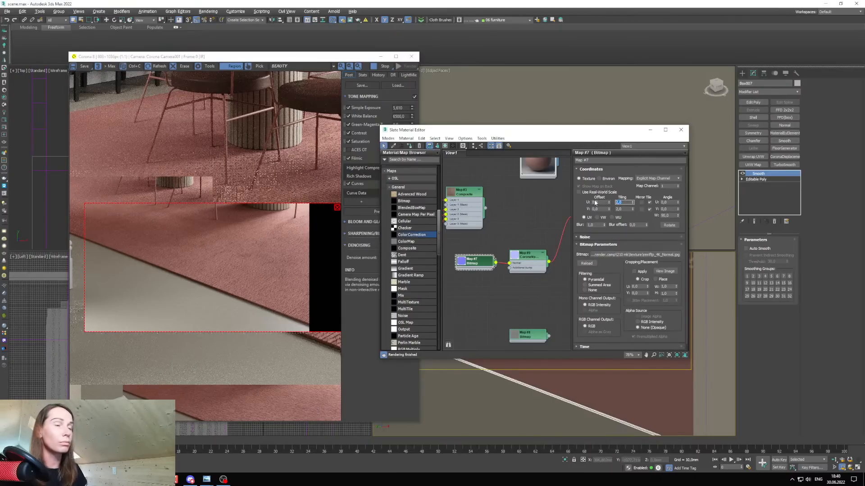
type("3")
key("Tab")
type("3")
key("Return")
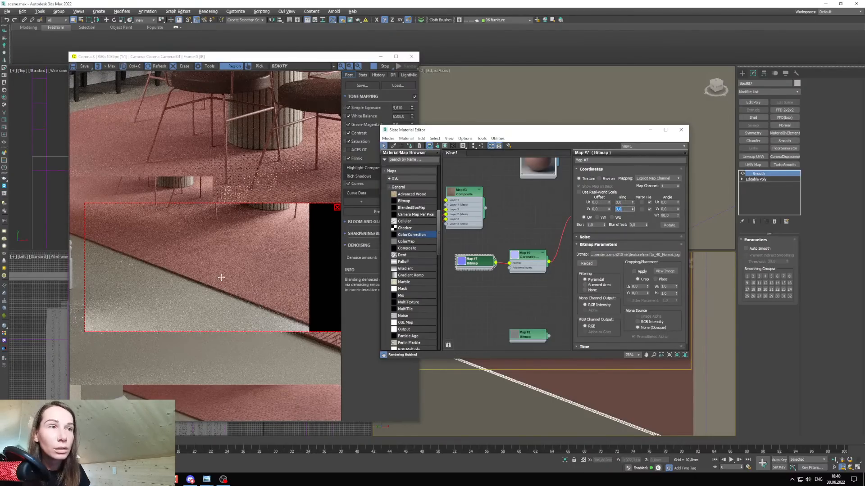
Minimize the material editor and zoom in on the rug's edge to examine the denser fabric relief in the render.
scroll(220, 277, "up", 1)
scroll(209, 307, "up", 1)
scroll(209, 308, "down", 2)
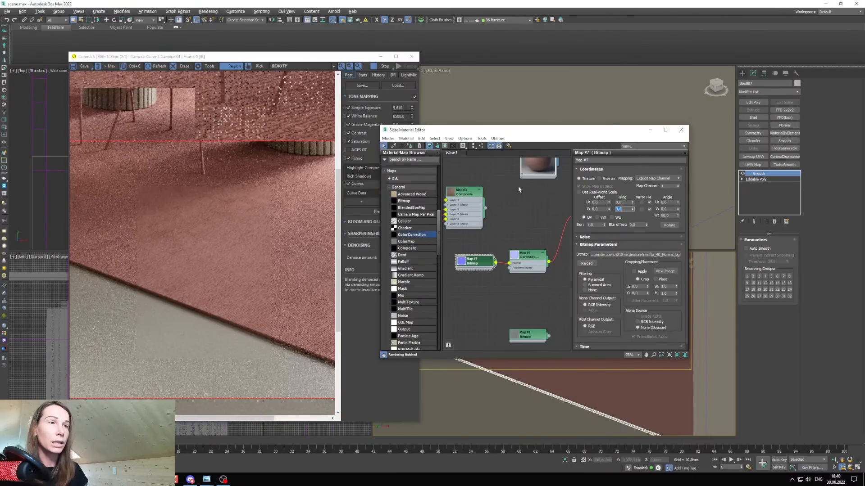
left_click(650, 129)
scroll(496, 328, "up", 4)
scroll(495, 334, "up", 1)
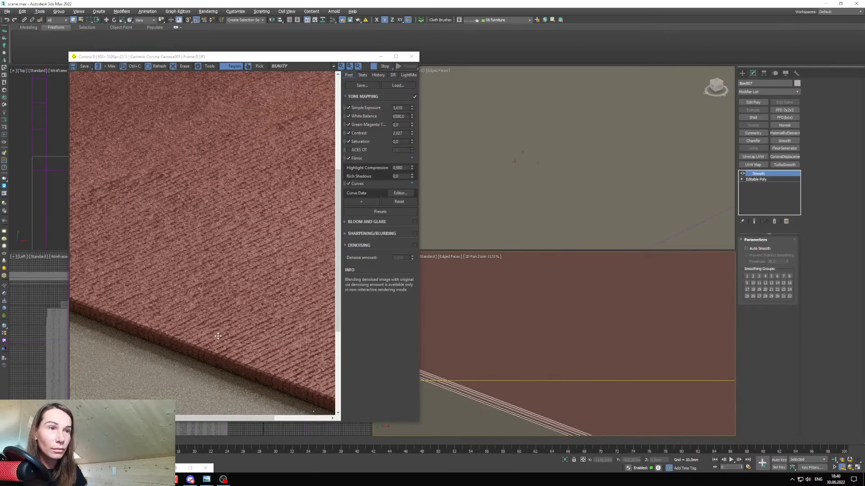
scroll(489, 356, "up", 1)
Review the CoronaNormal settings and view the normal bitmap's full image to examine the direction of its weave.
key("m")
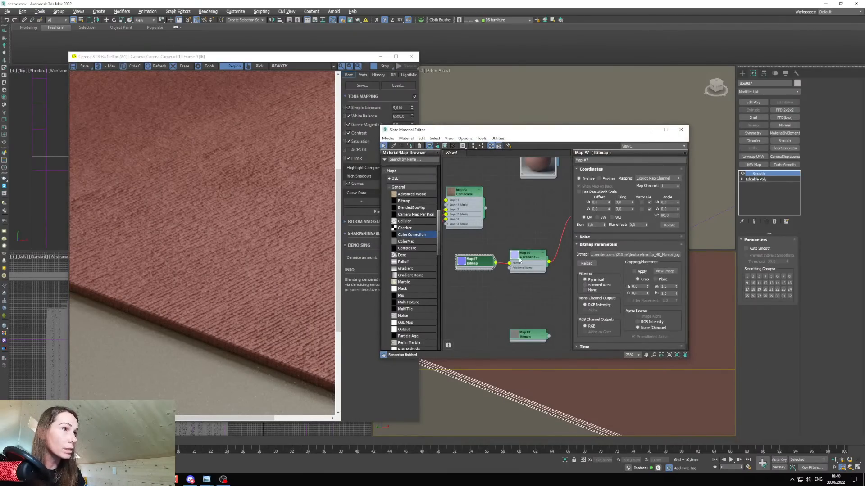
double_click(521, 260)
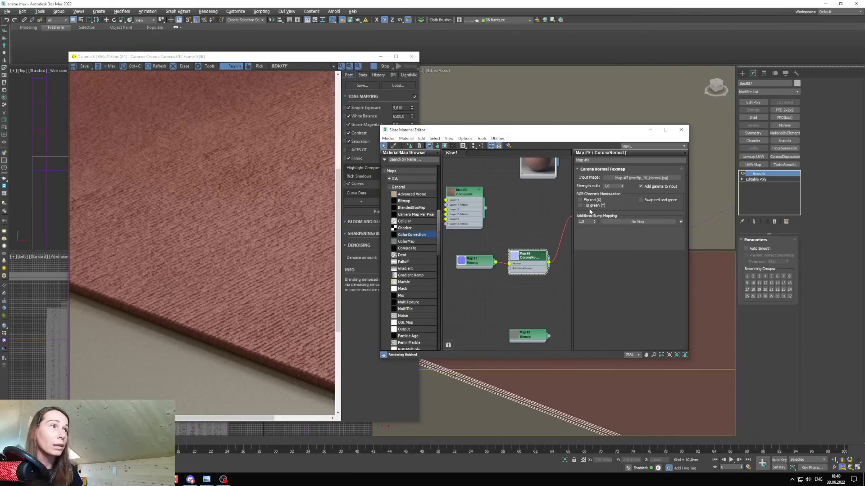
double_click(515, 263)
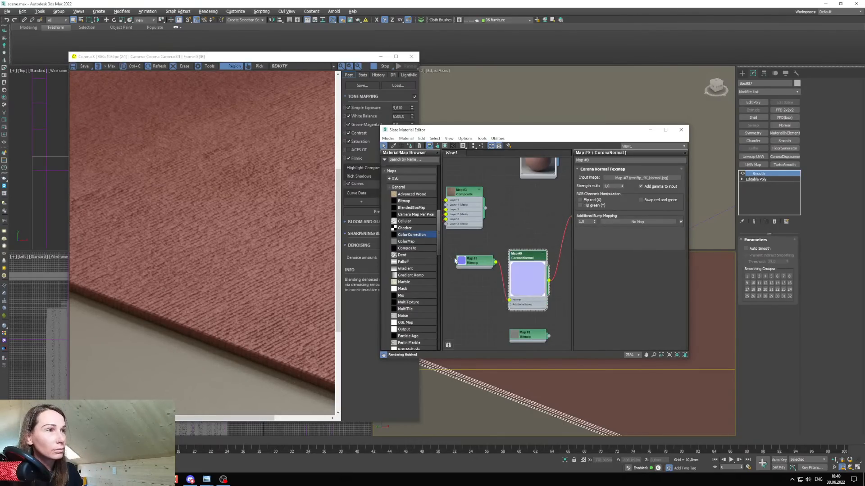
double_click(461, 261)
left_click(665, 271)
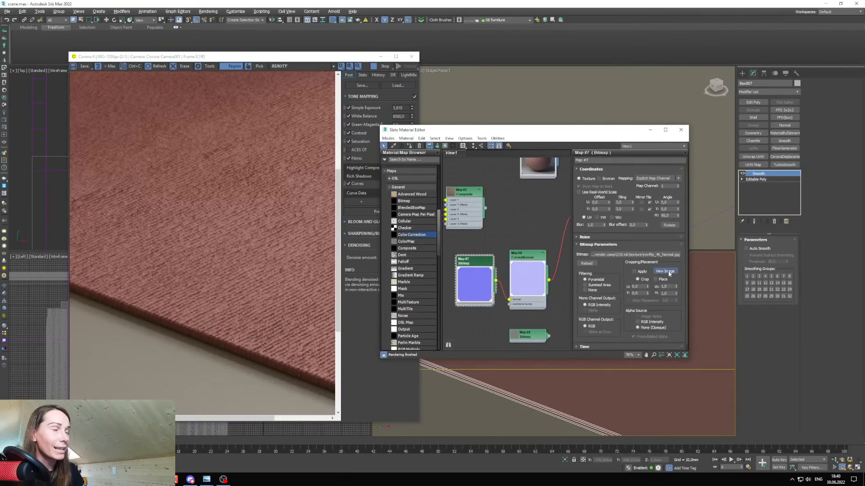
scroll(264, 249, "up", 2)
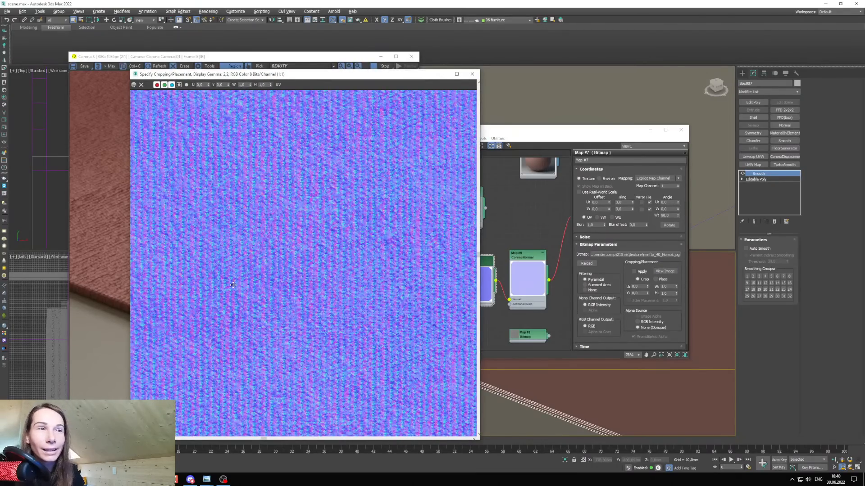
left_click(472, 74)
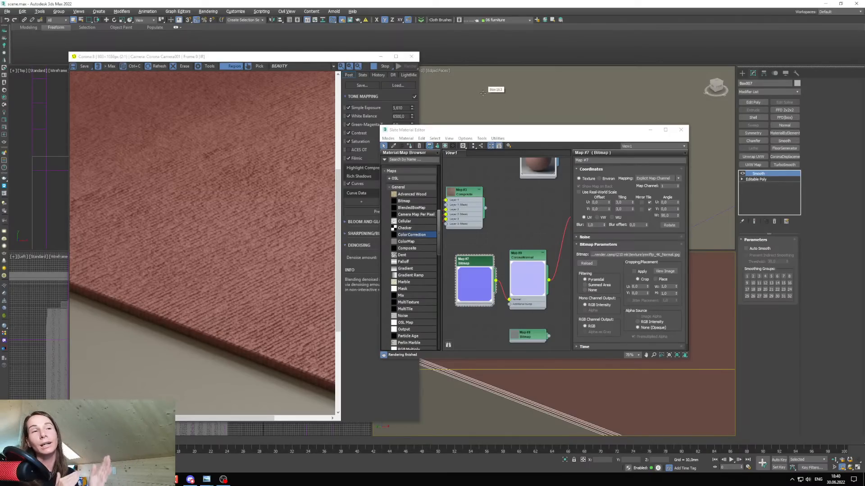
Compare Flip red (X), Flip green (Y) and Swap red and green on the CoronaNormal map, keeping only Flip red (X) enabled.
left_click(526, 260)
left_click(586, 200)
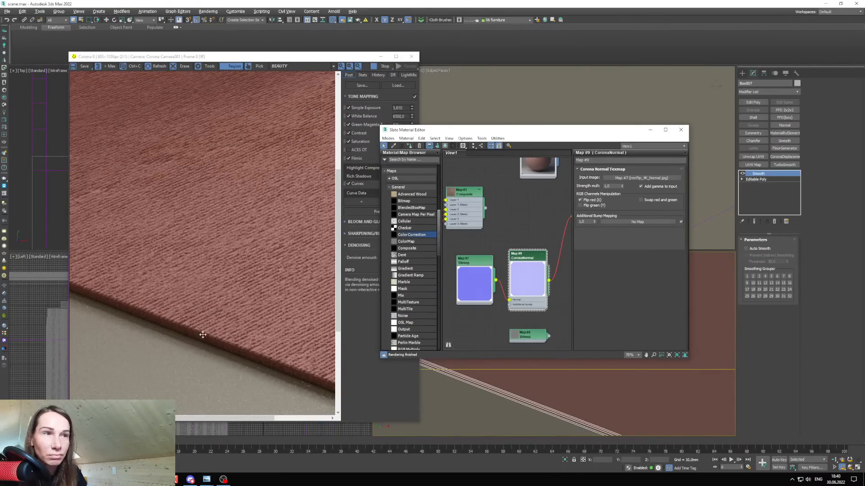
left_click(586, 200)
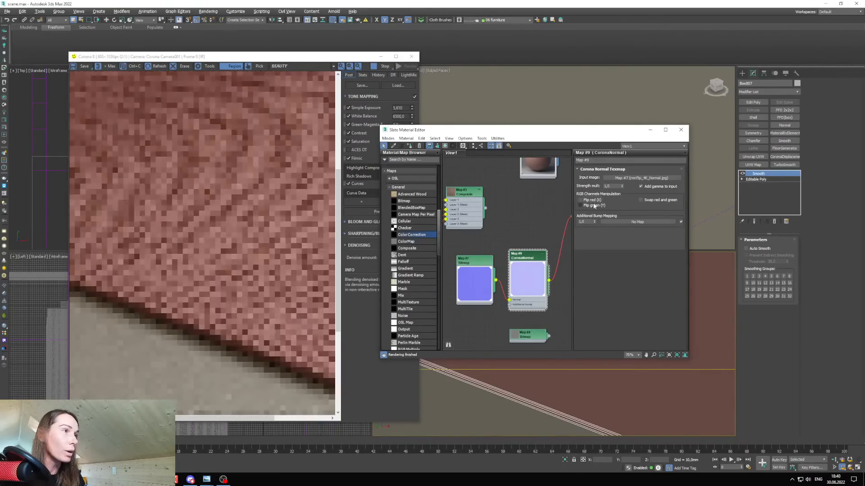
left_click(588, 206)
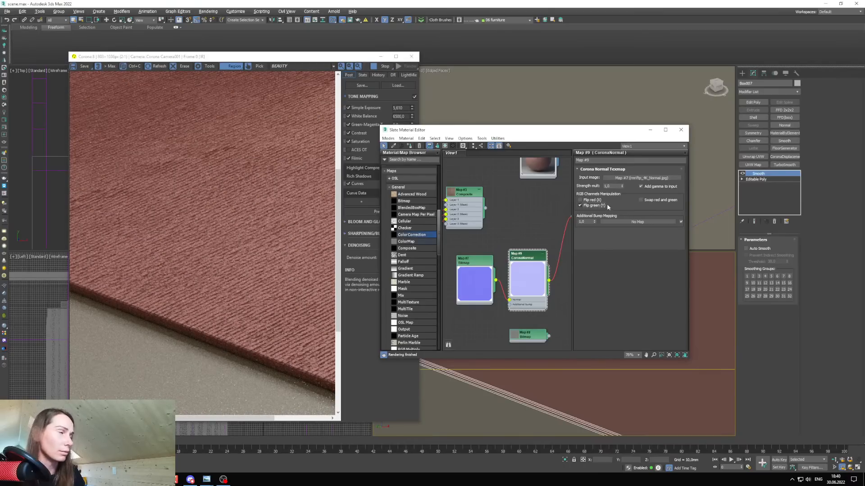
left_click(595, 207)
left_click(652, 199)
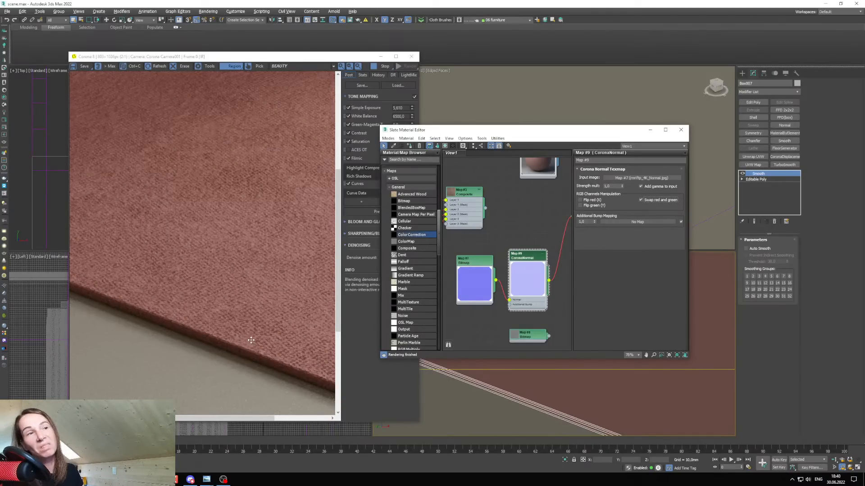
left_click(668, 200)
left_click(579, 200)
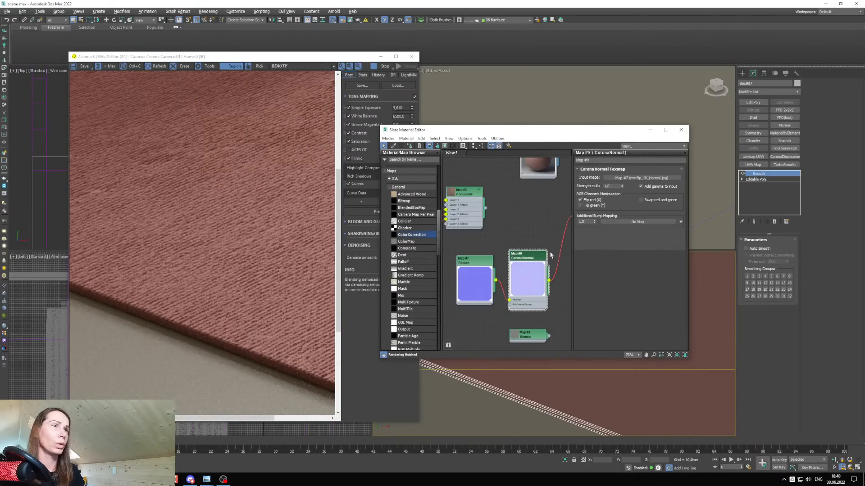
Close the material editor, return the camera viewport to the full room and move the render region over the rug and chairs.
scroll(550, 256, "down", 4)
middle_click_drag(550, 255, 524, 261)
scroll(524, 288, "up", 3)
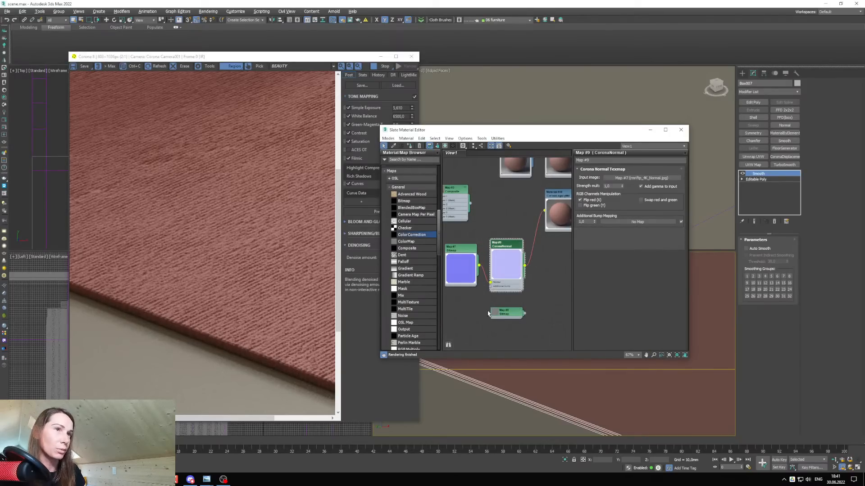
left_click(681, 130)
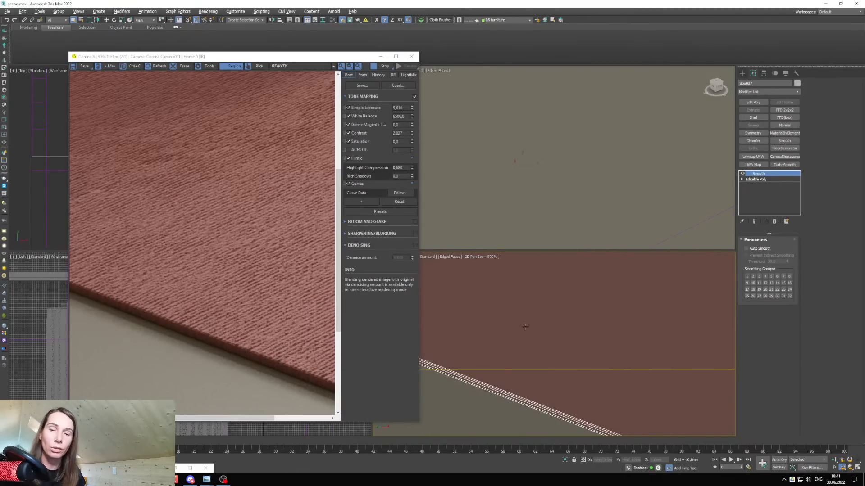
scroll(247, 307, "down", 1)
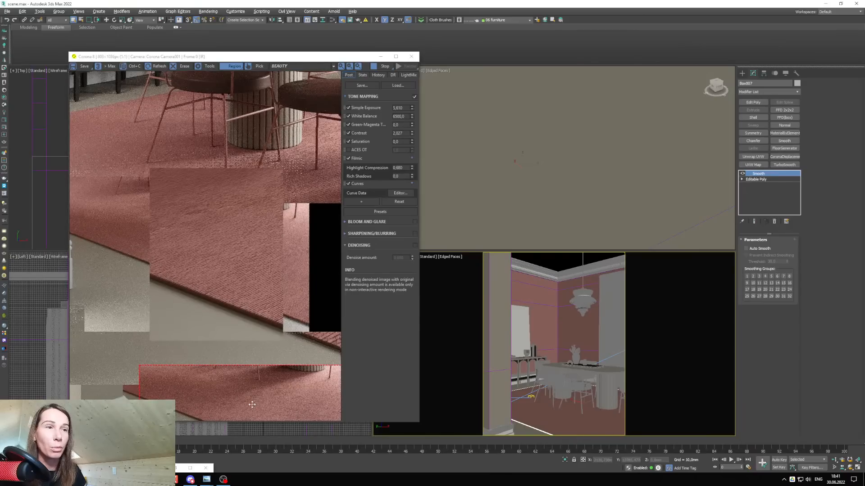
left_click_drag(251, 406, 193, 411)
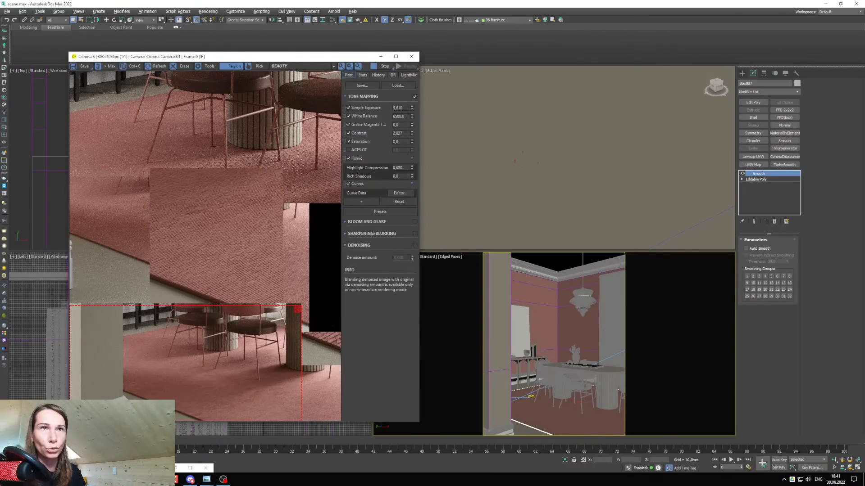
key("alt+Tab")
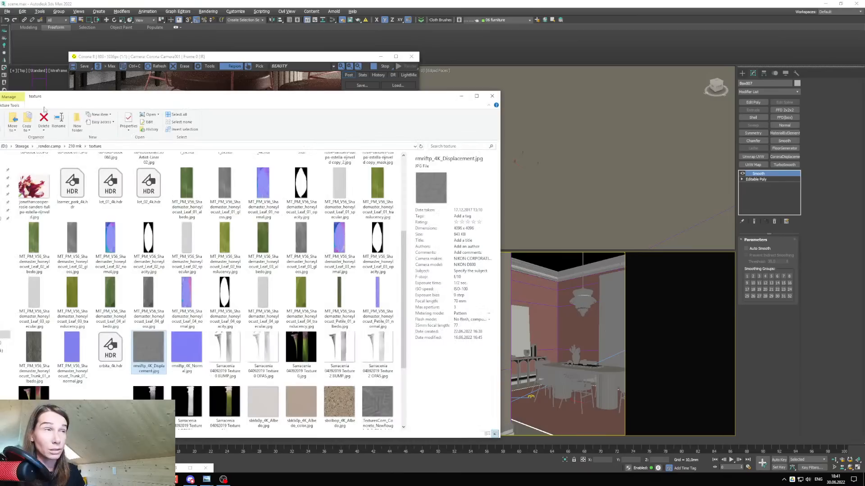
left_click(459, 97)
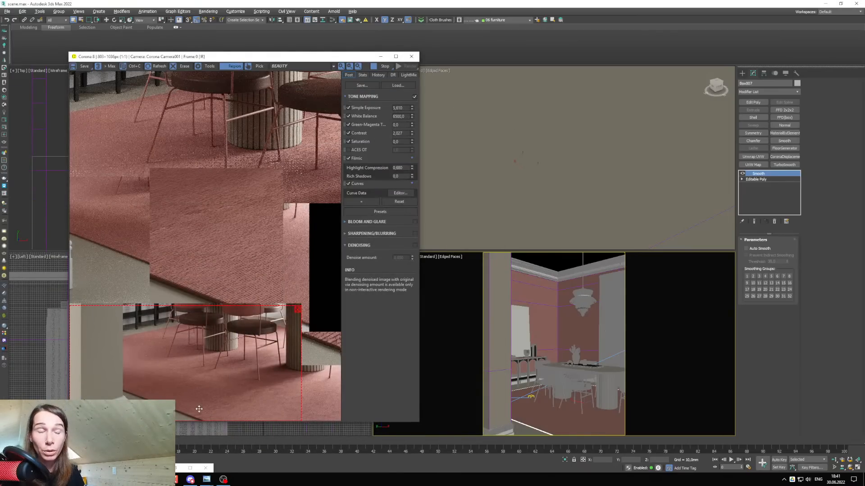
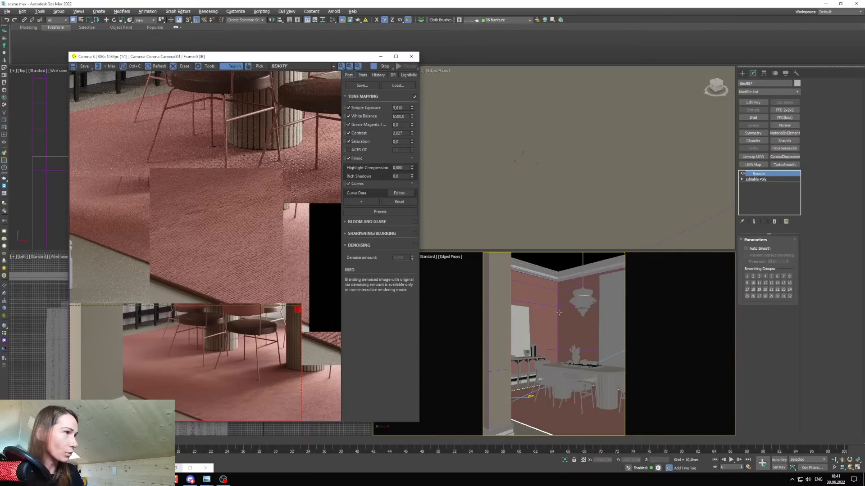
Add a CoronaDisplacementMod modifier to the rug and reopen the material editor at the displacement bitmap.
left_click(779, 158)
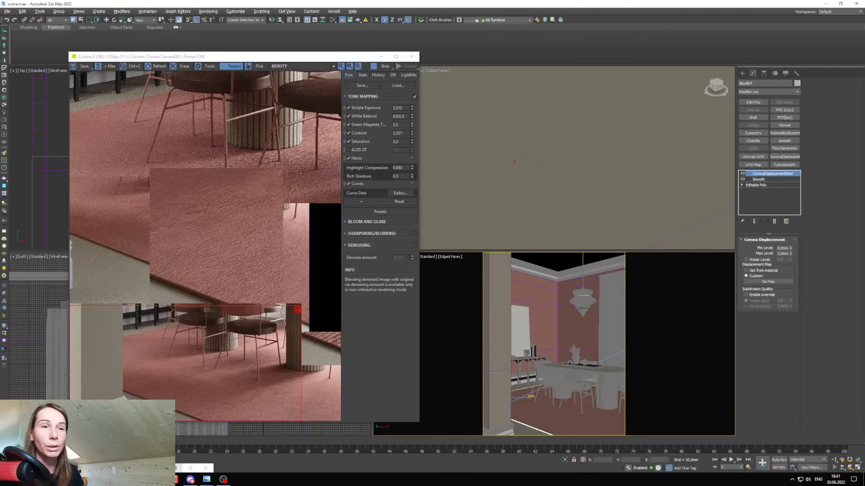
left_click(33, 468)
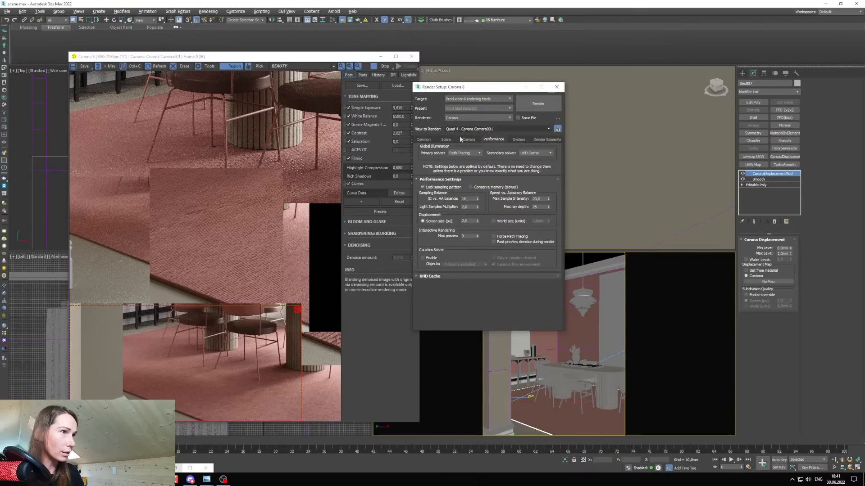
left_click(558, 87)
left_click(182, 471)
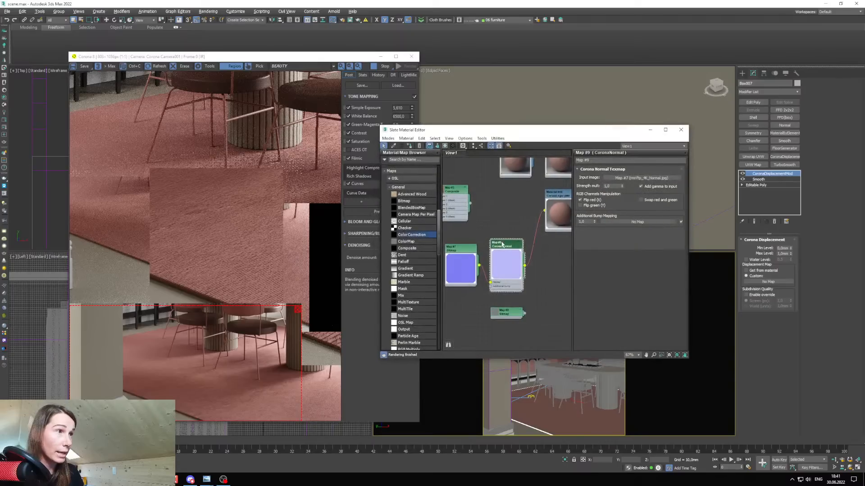
Place the displacement bitmap below the normal bitmap in the node view and check the normal bitmap's tiling and W angle.
left_click_drag(507, 132, 419, 121)
middle_click_drag(419, 286, 429, 282)
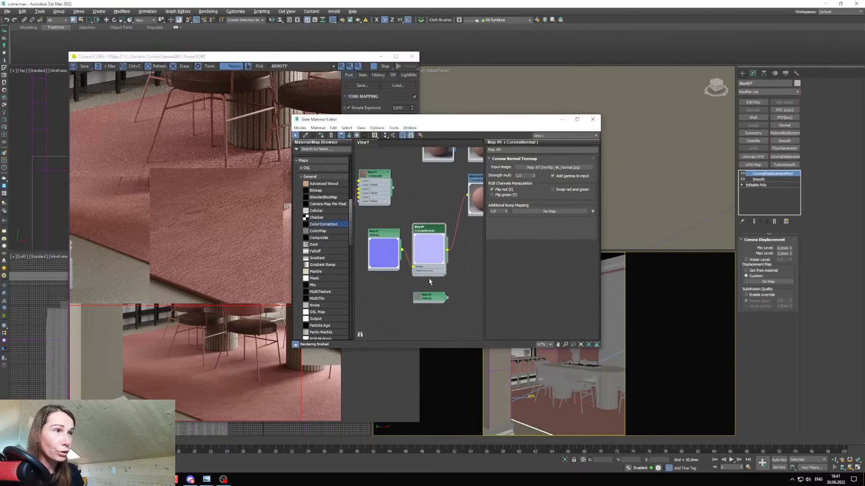
double_click(417, 300)
left_click_drag(422, 291, 382, 289)
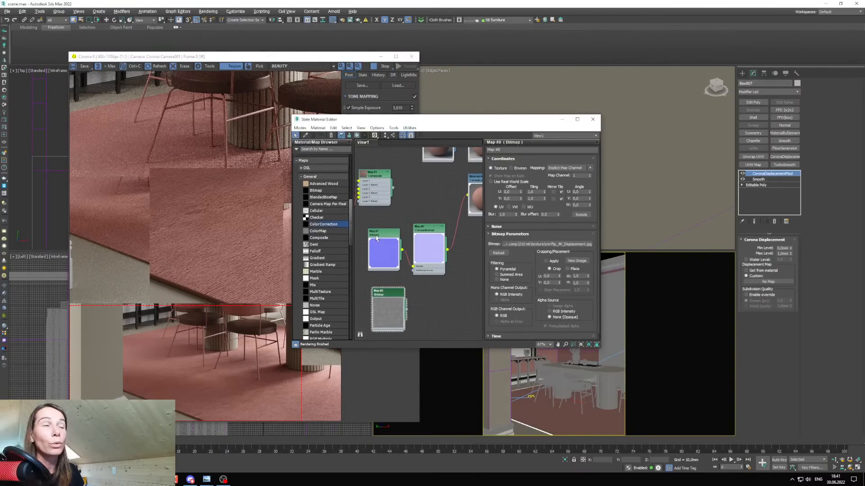
double_click(378, 239)
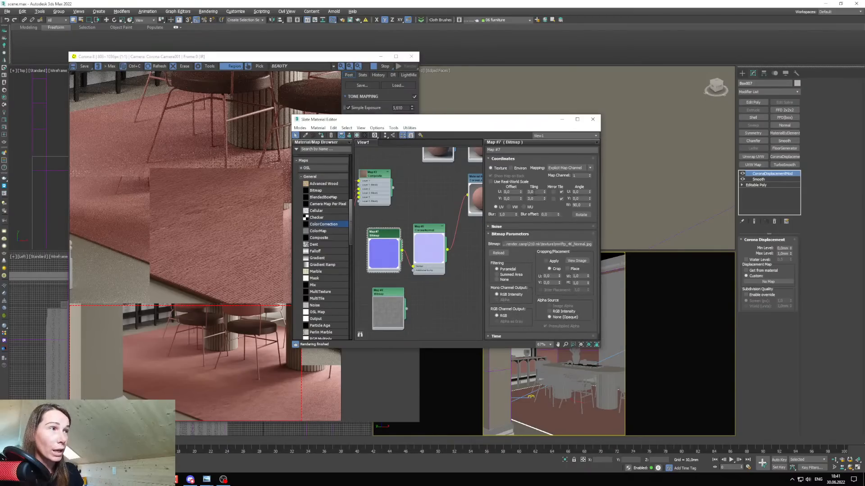
left_click_drag(535, 192, 519, 190)
double_click(577, 205)
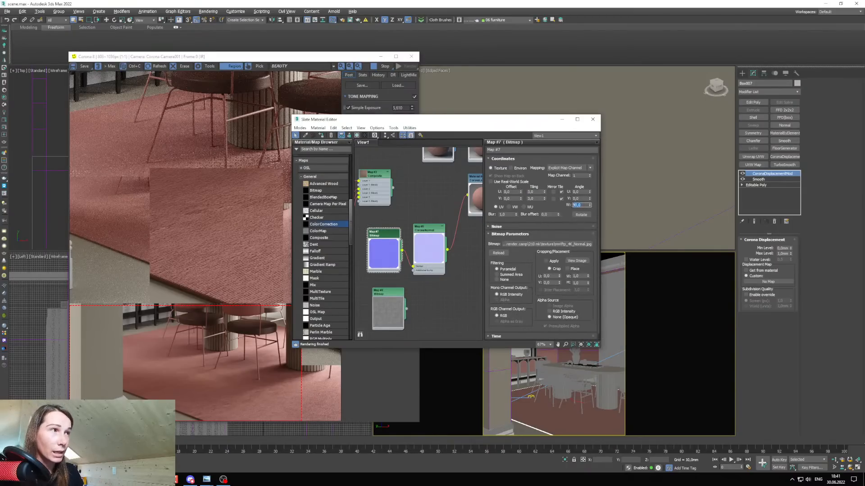
left_click_drag(391, 299, 386, 294)
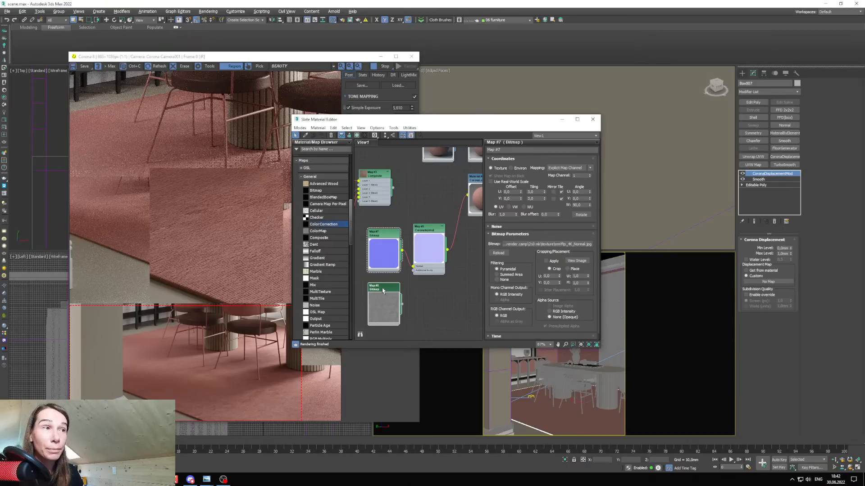
Set the displacement bitmap's U and V tiling to 3 and its W angle to 90.
double_click(383, 290)
double_click(535, 192)
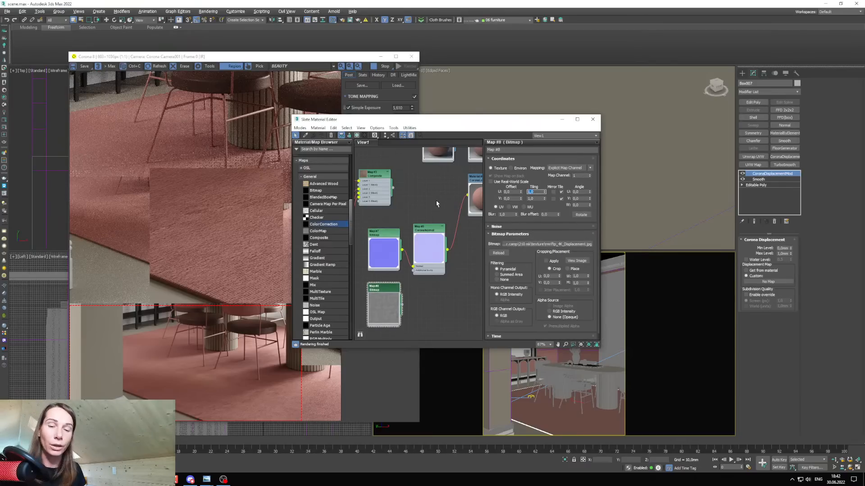
type("3")
key("Tab")
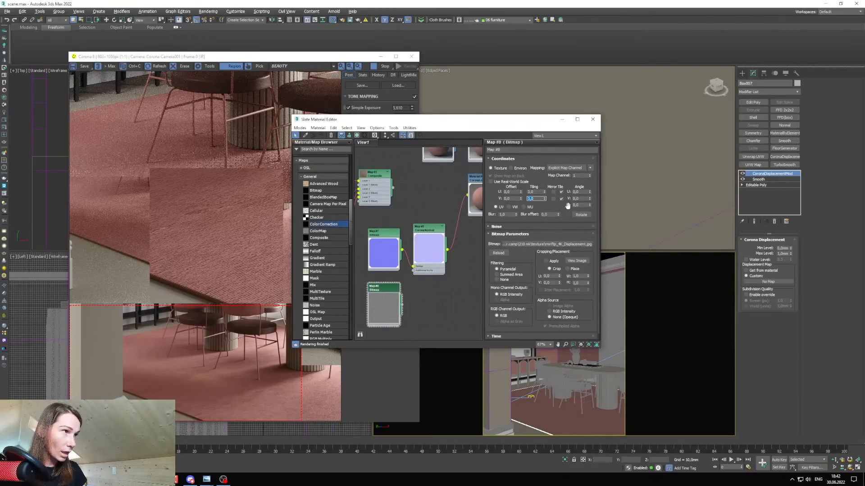
key("Tab")
type("90")
key("Return")
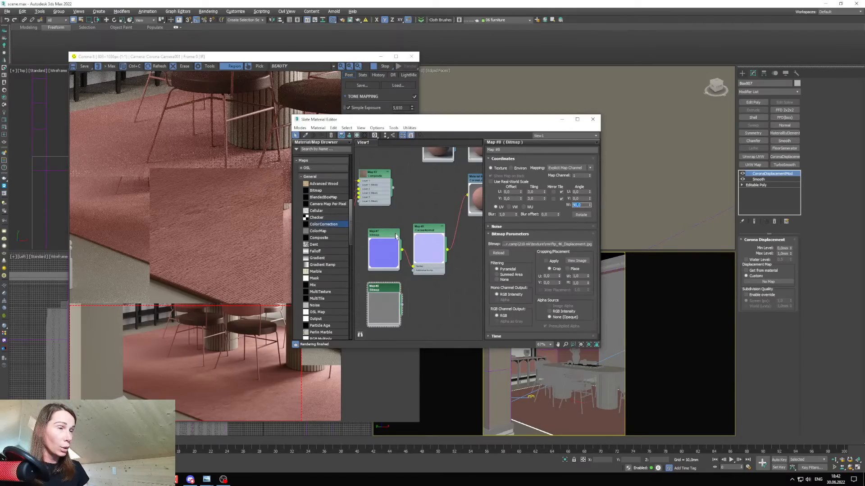
Assign the displacement bitmap as an instance to the CoronaDisplacementMod's custom map and minimize the material editor.
middle_click_drag(431, 324, 429, 310)
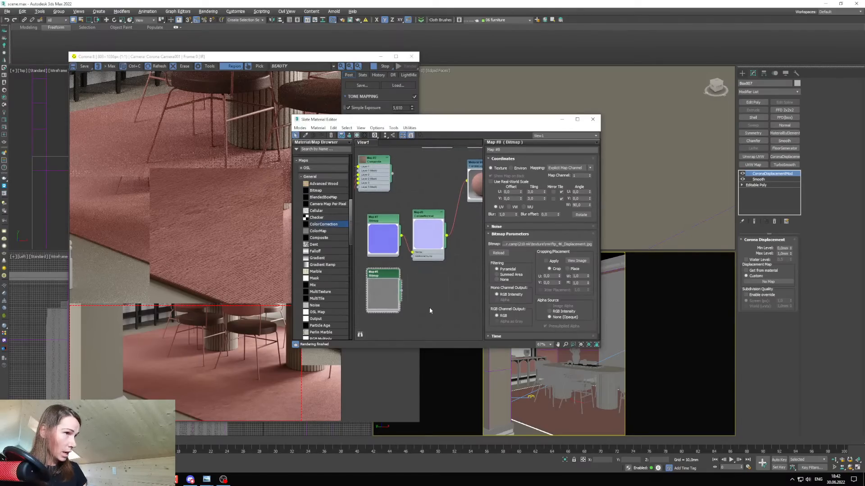
left_click_drag(401, 291, 771, 282)
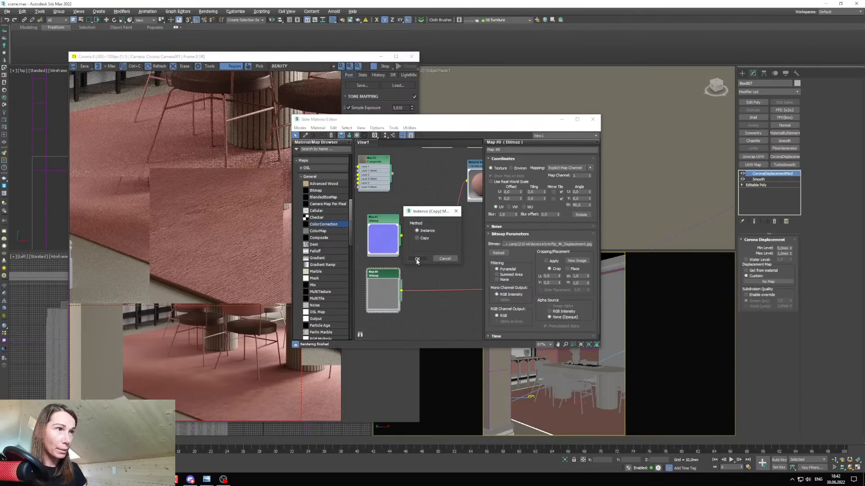
left_click(417, 259)
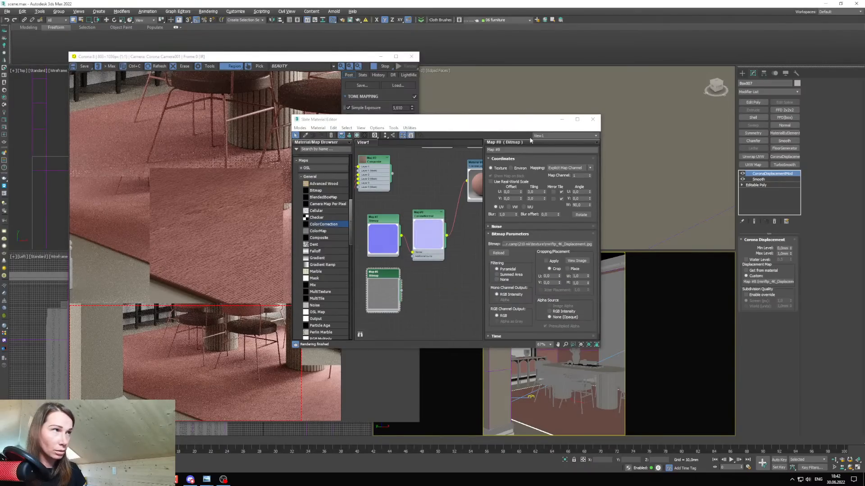
left_click(562, 119)
Set the displacement Max Level to 5 mm and examine the relief along the rug's edge in the render.
scroll(531, 426, "up", 10)
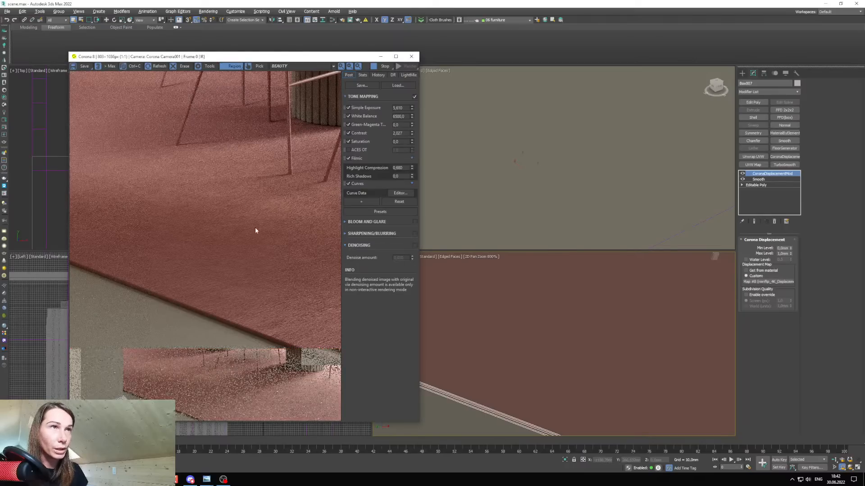
scroll(263, 339, "up", 2)
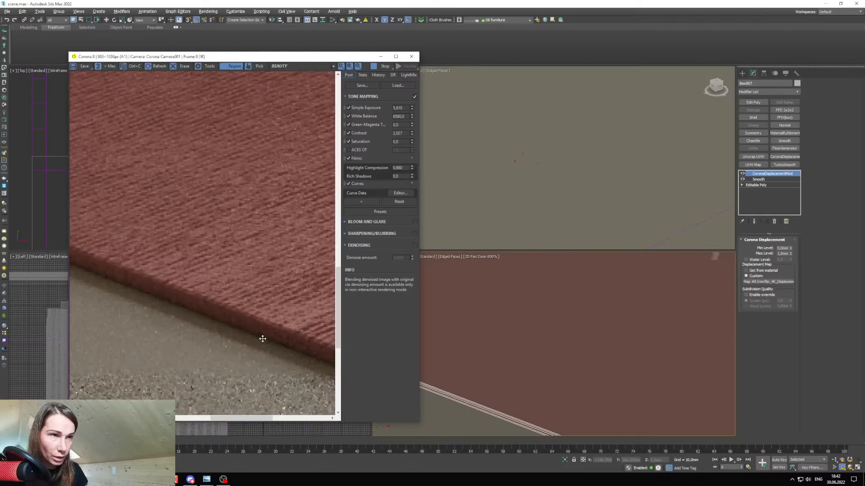
scroll(252, 342, "down", 1)
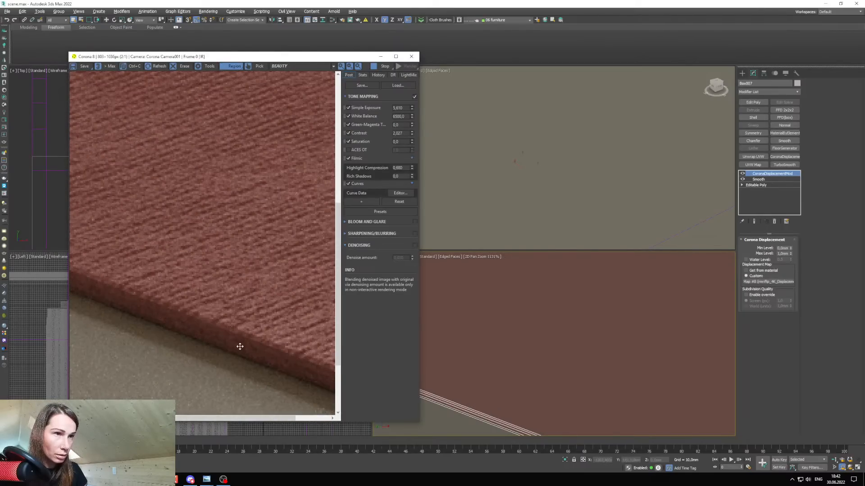
scroll(234, 331, "down", 1)
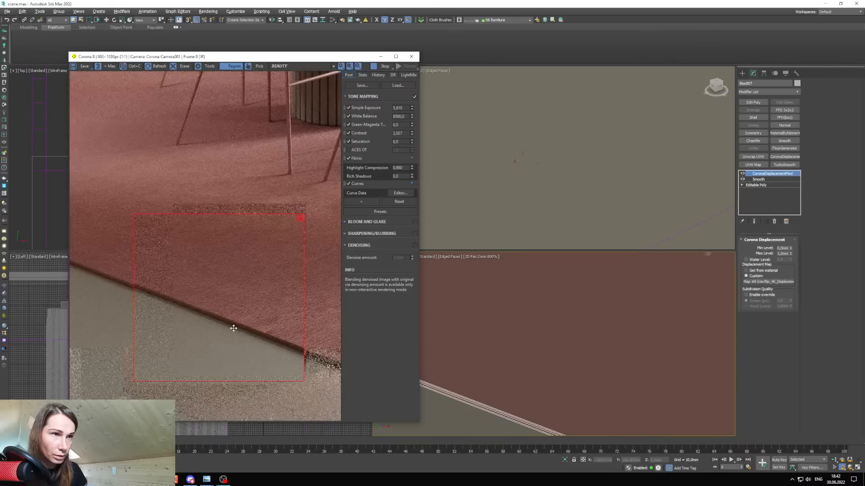
scroll(233, 329, "up", 1)
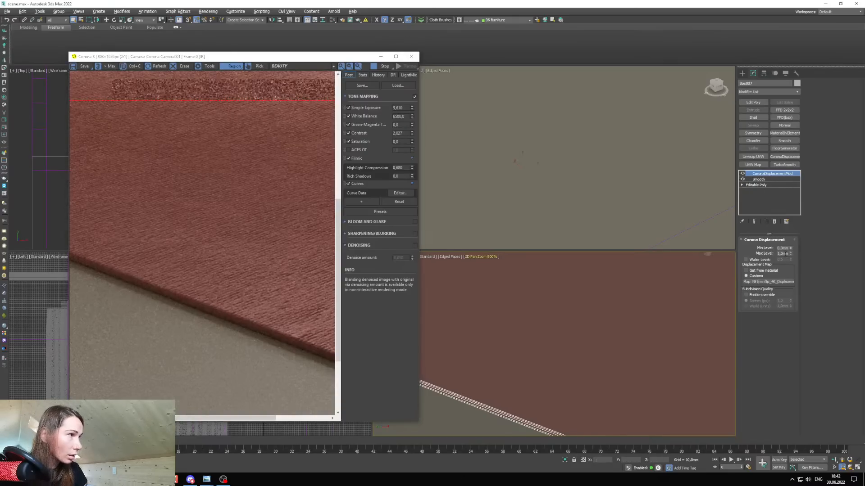
double_click(782, 253)
type("5")
key("Return")
scroll(320, 307, "up", 1)
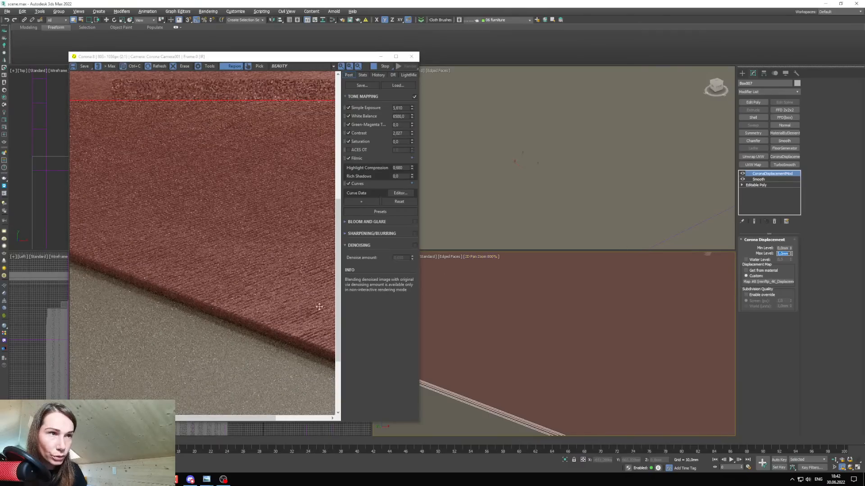
scroll(240, 310, "down", 1)
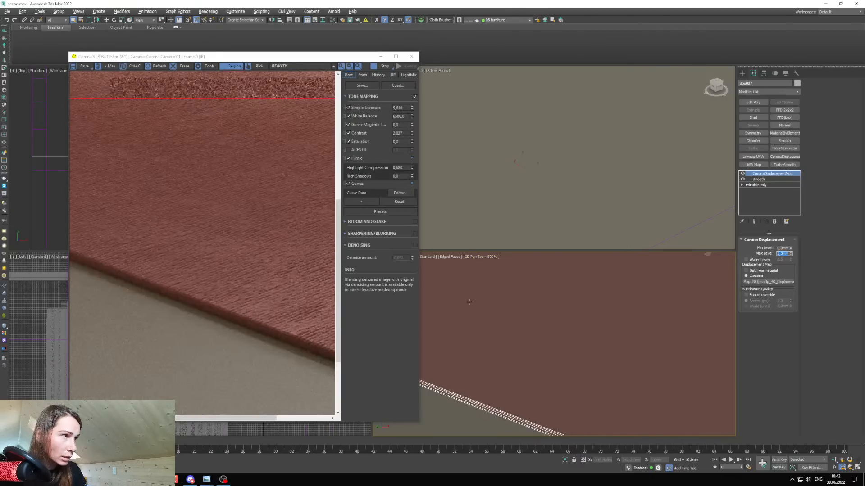
Try a displacement Max Level of 10 mm, return it to 5 mm and compare the rug's edge in the render.
type("10")
key("Return")
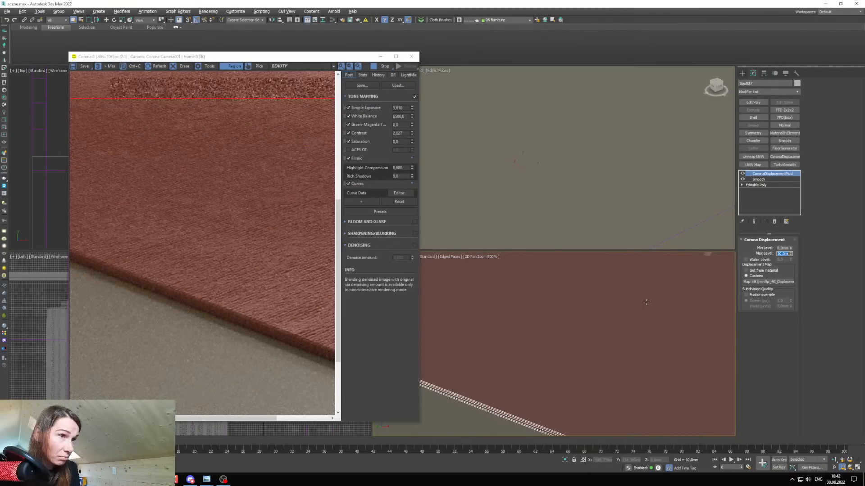
type("5")
key("Return")
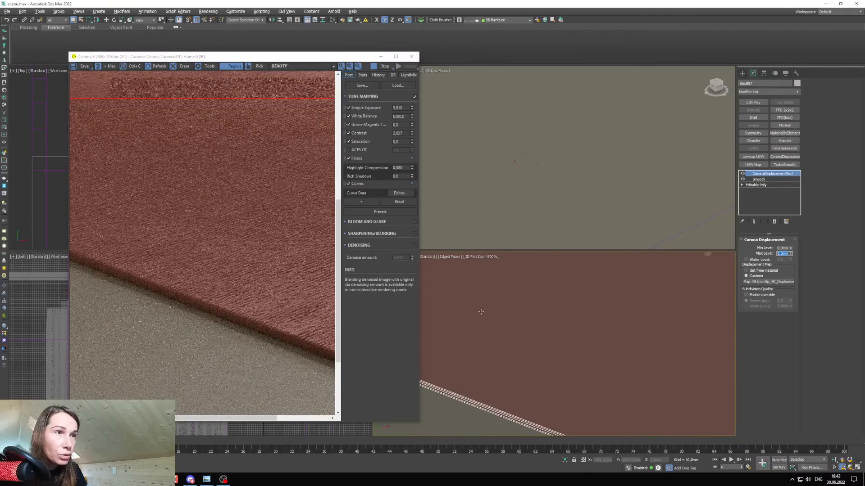
scroll(253, 314, "up", 1)
scroll(253, 315, "down", 1)
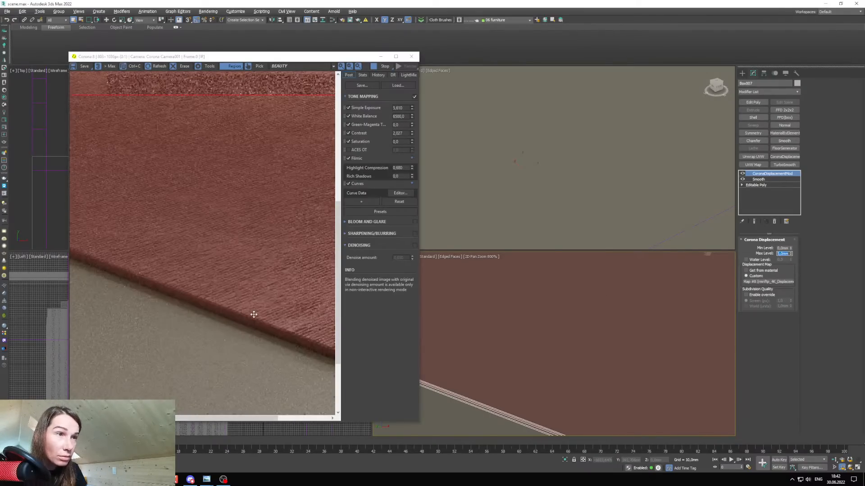
Restart the interactive render with the CoronaDisplacementMod disabled and re-enable the modifier to compare the rug's relief.
left_click(743, 173)
left_click(743, 173)
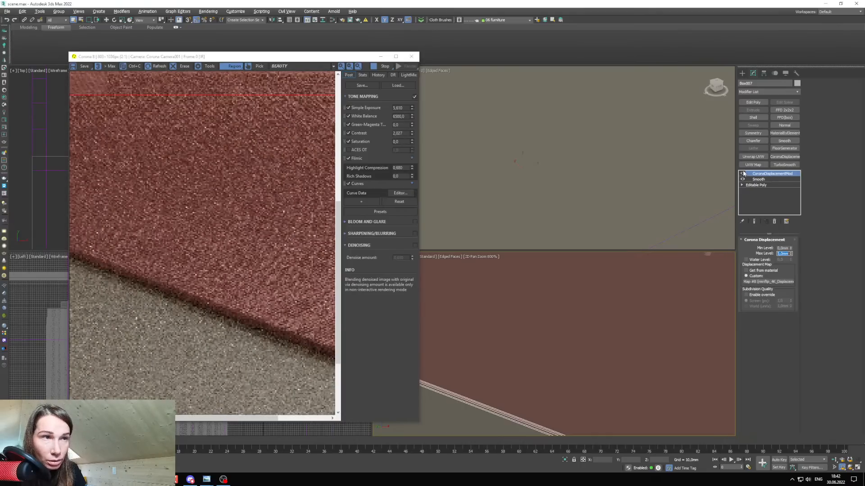
left_click(742, 172)
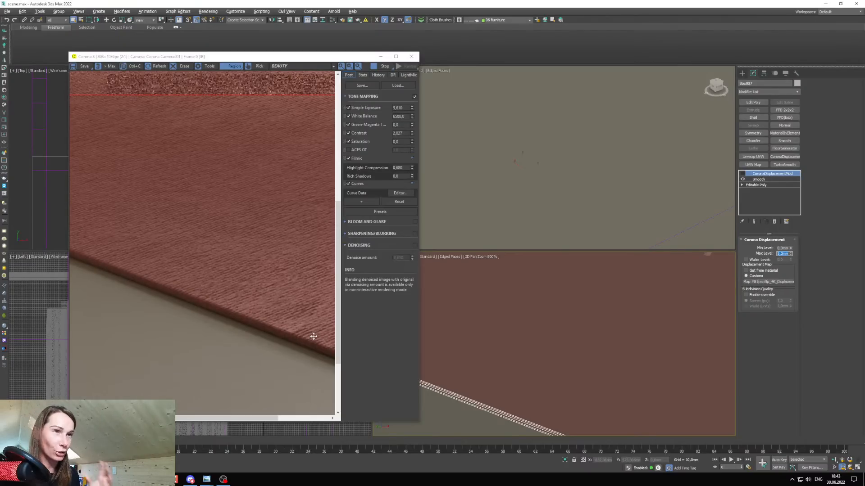
left_click(412, 56)
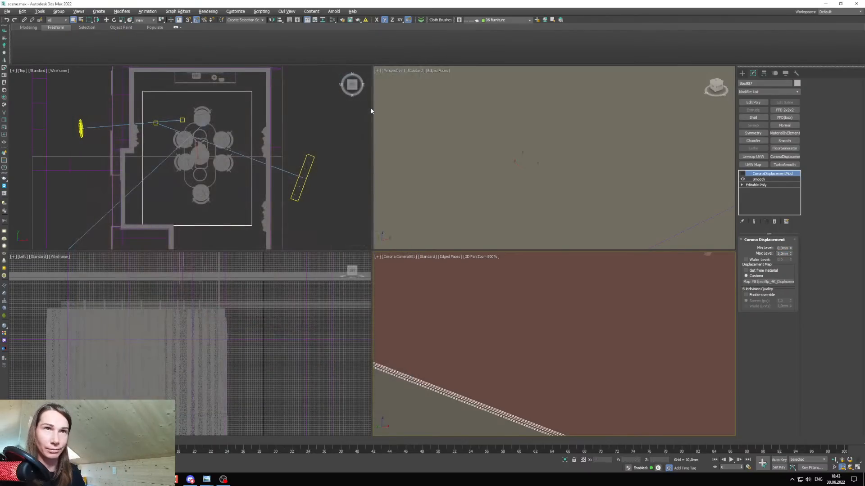
left_click(4, 129)
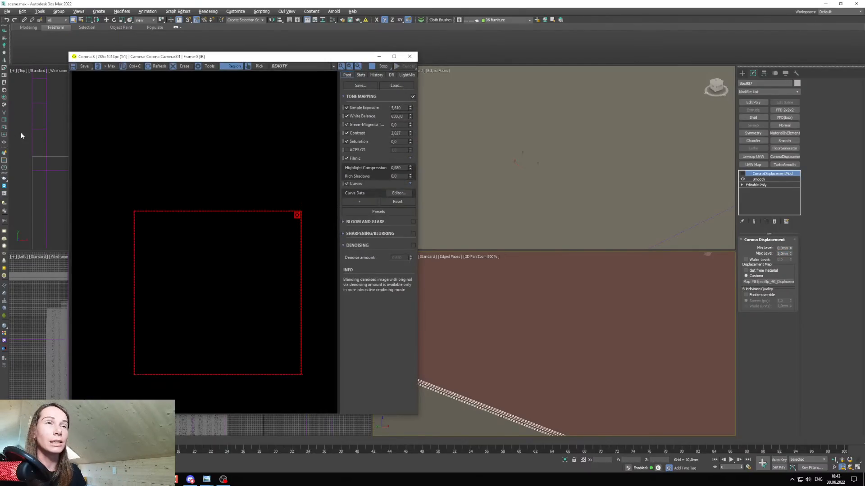
scroll(212, 236, "up", 1)
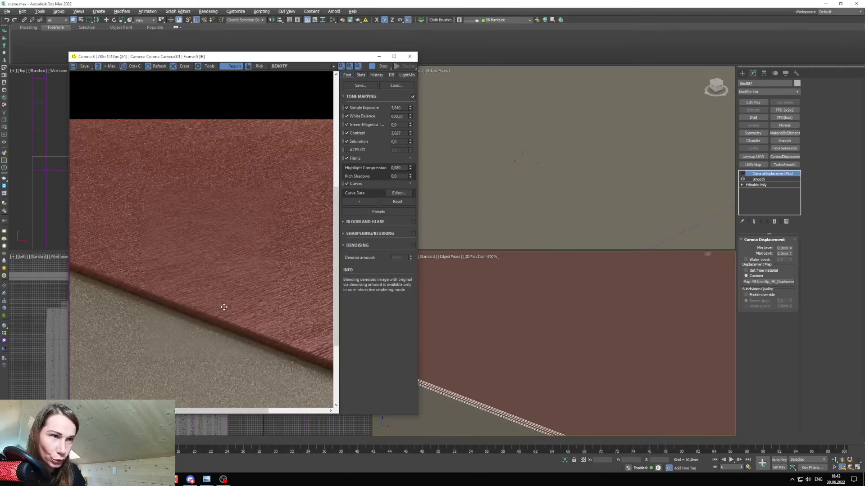
left_click(742, 173)
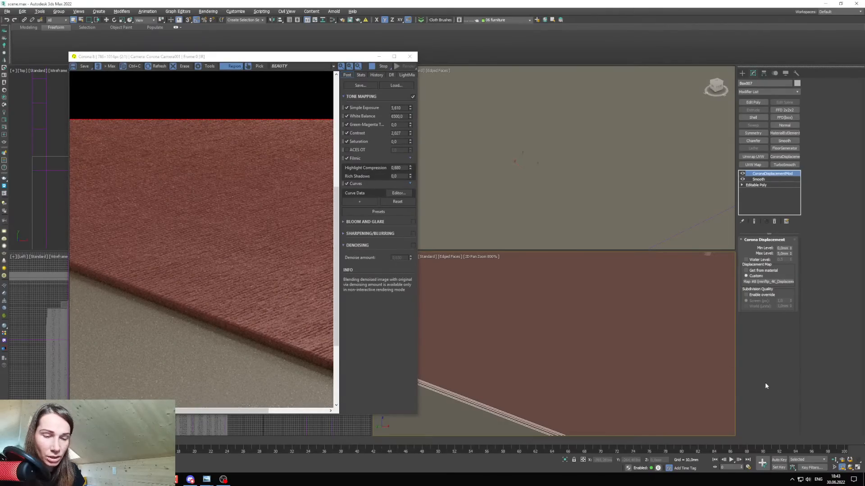
Disconnect the CoronaNormal map from the rug material and examine the rug's displacement on its own in the render.
key("m")
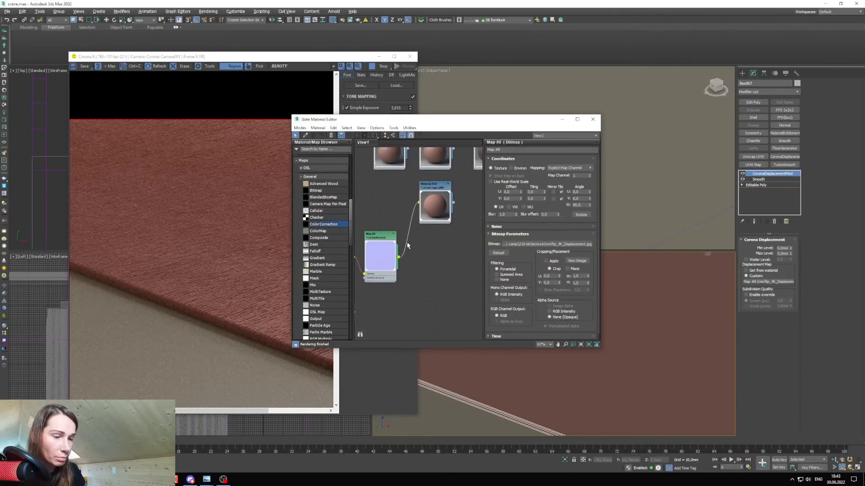
scroll(210, 313, "up", 1)
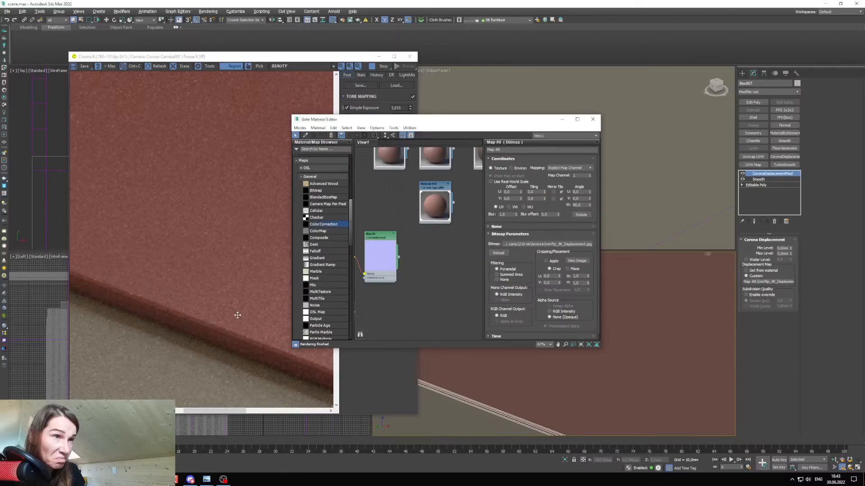
scroll(238, 315, "down", 1)
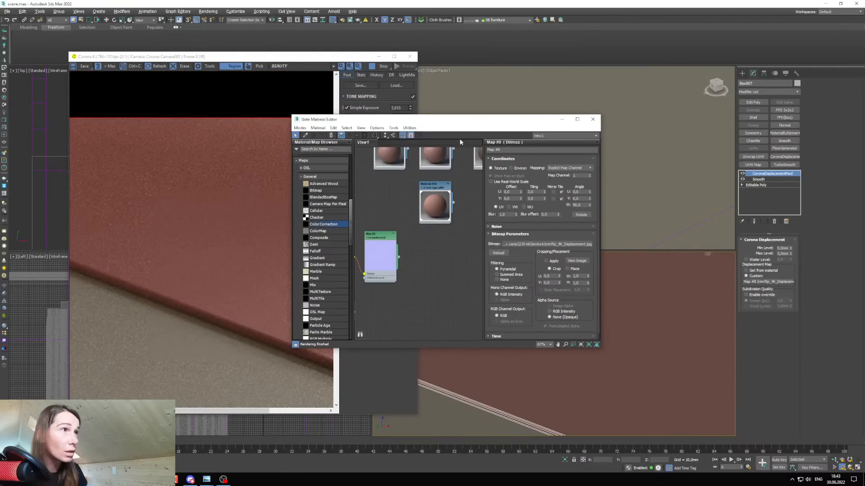
left_click_drag(548, 122, 615, 130)
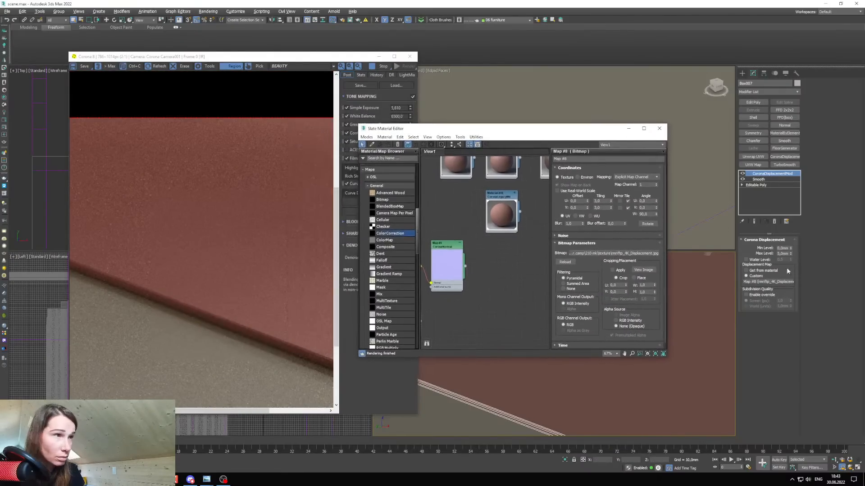
Set the displacement Min Level to -5 mm and check the rug's edge and surface in the render.
double_click(782, 248)
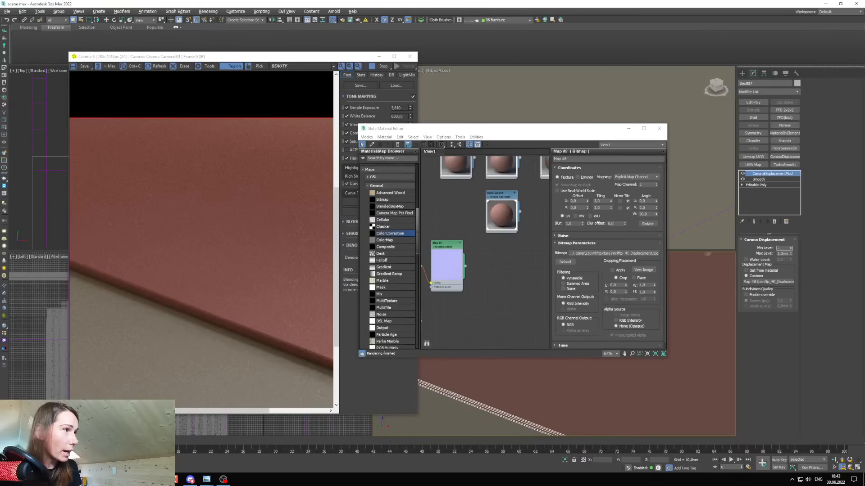
type("-5")
key("Return")
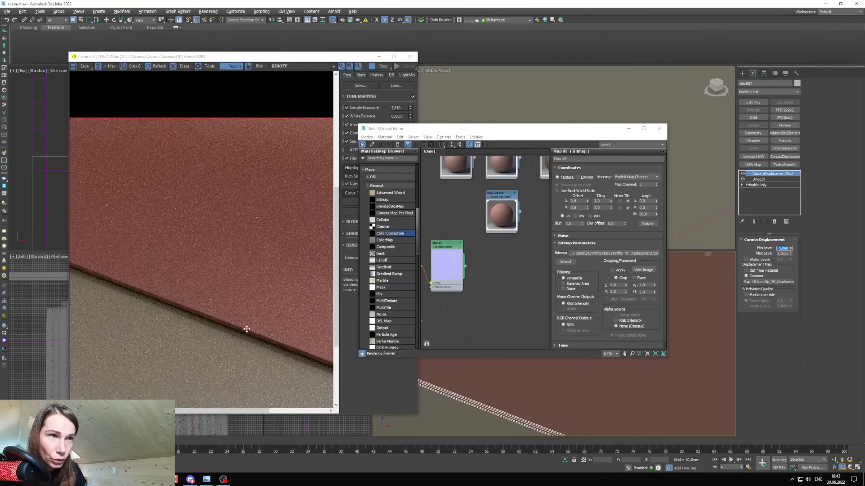
scroll(249, 327, "up", 1)
scroll(249, 327, "down", 1)
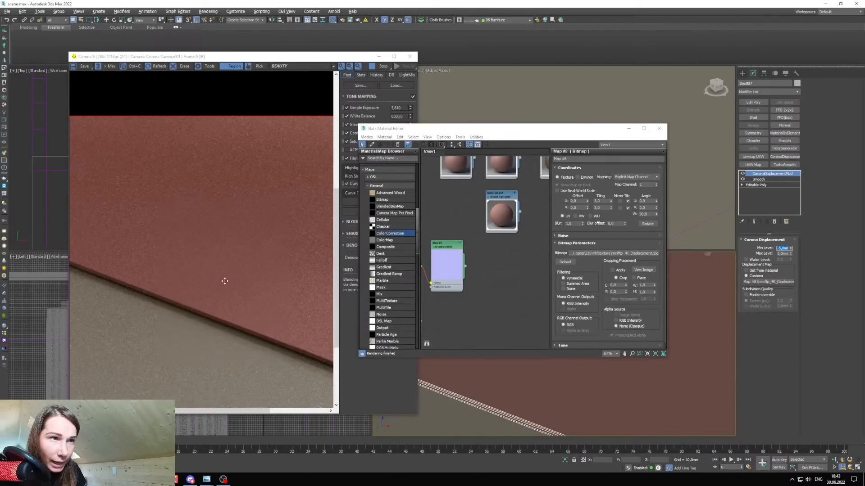
key("Tab")
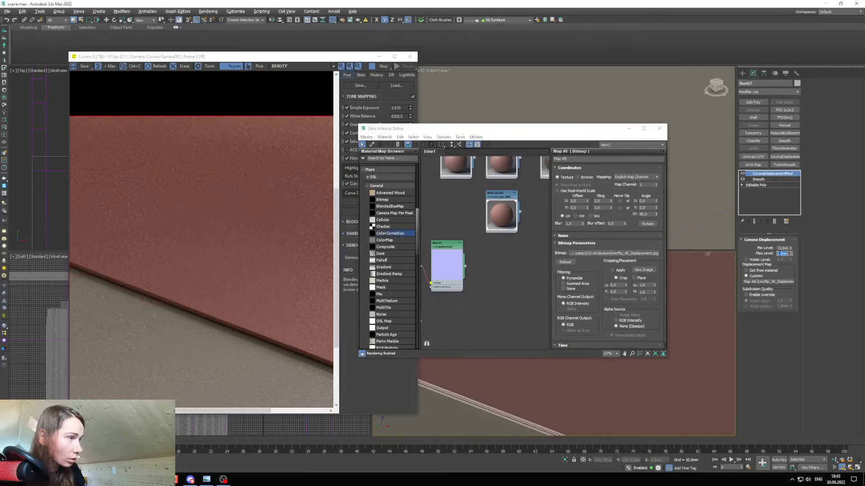
Try displacement Max Levels of 12 mm, 25 mm and 20 mm and compare the rug's edge and surface in the render.
type("12")
key("Return")
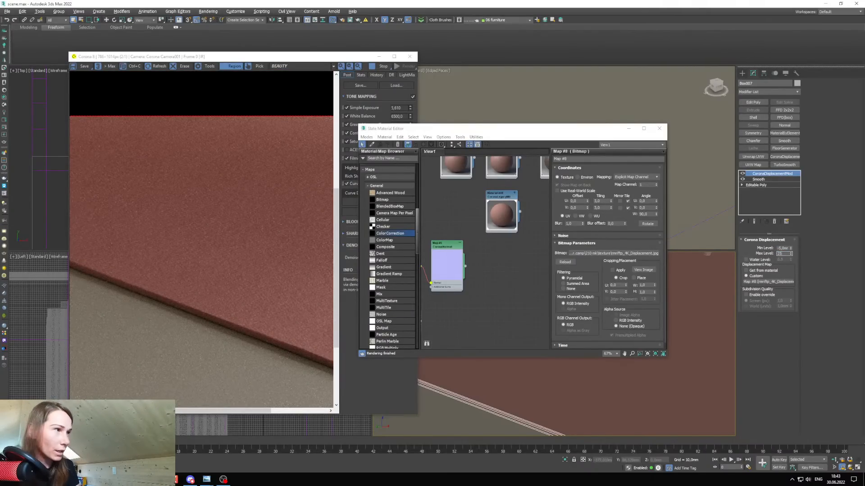
type("25")
key("Return")
scroll(259, 332, "up", 1)
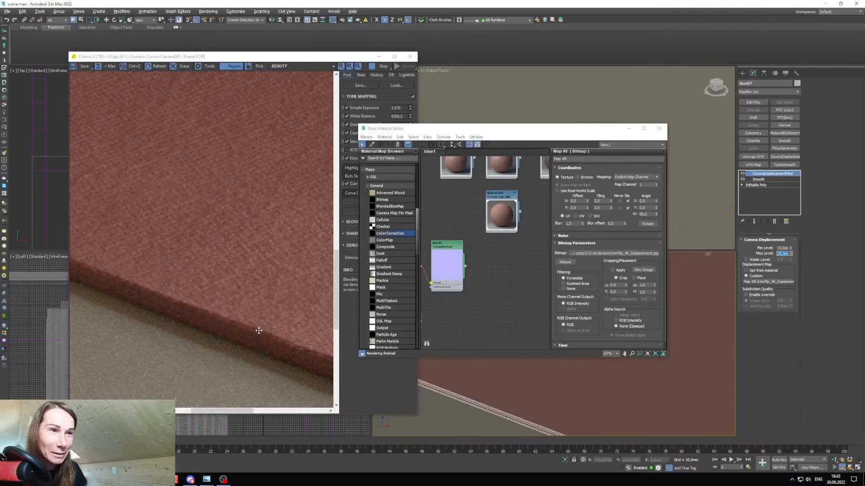
scroll(258, 330, "down", 3)
scroll(267, 329, "up", 2)
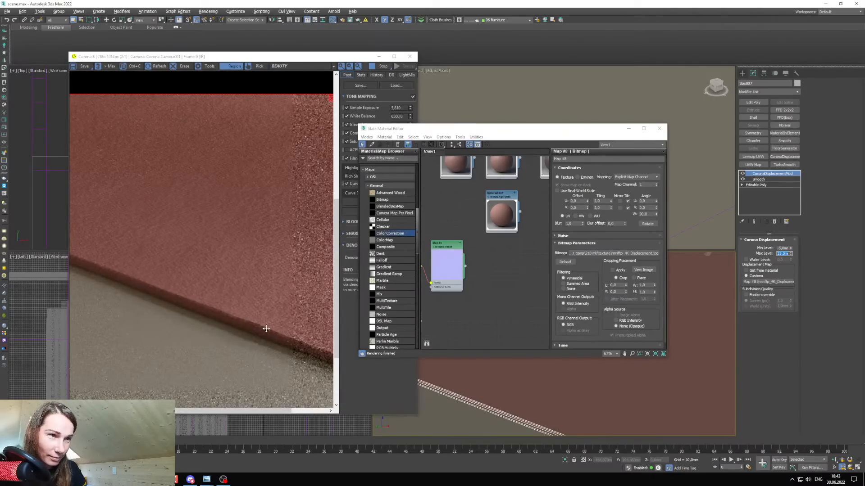
type("20")
key("Return")
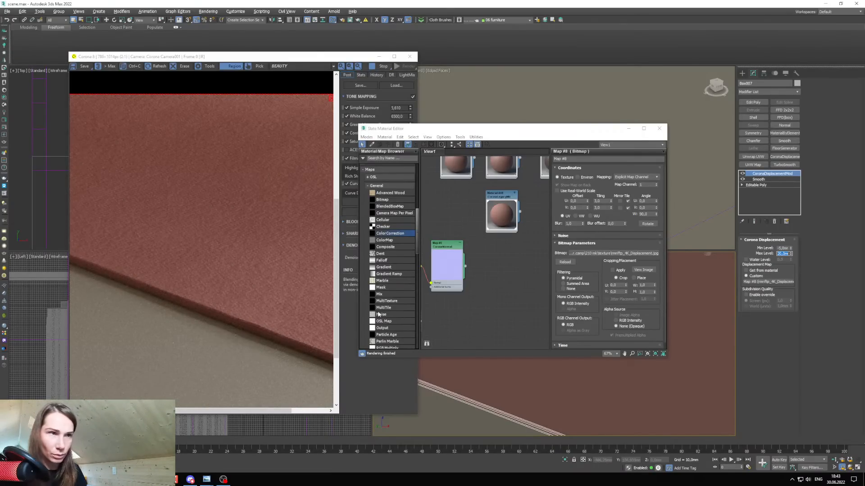
Try a displacement Min Level of 5 mm, lower it again and check the rug's edge up close in the render.
double_click(780, 248)
type("5")
key("Return")
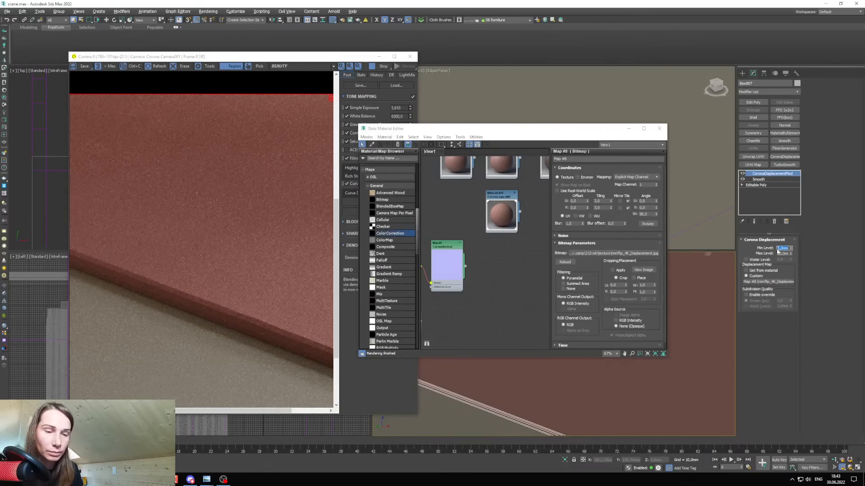
type("0")
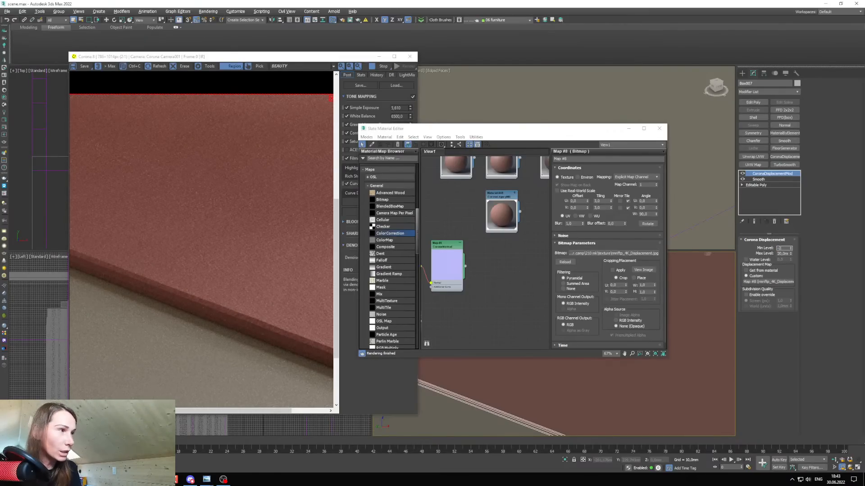
key("Return")
scroll(217, 345, "up", 2)
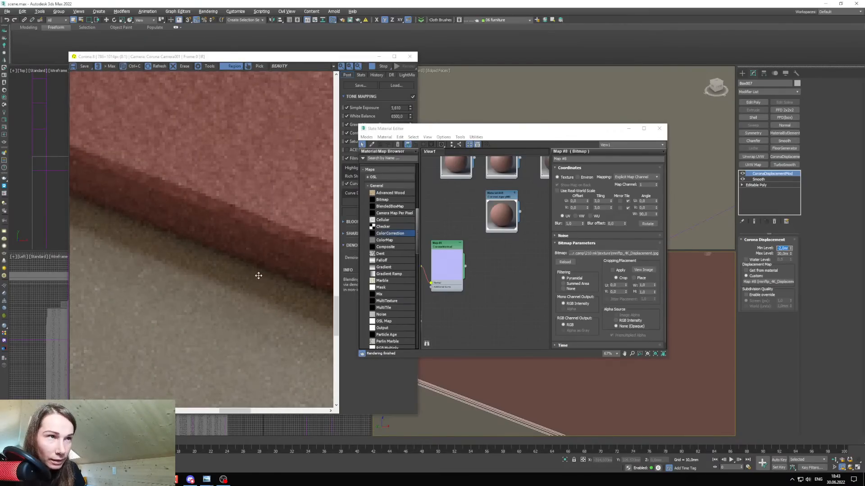
scroll(258, 275, "down", 2)
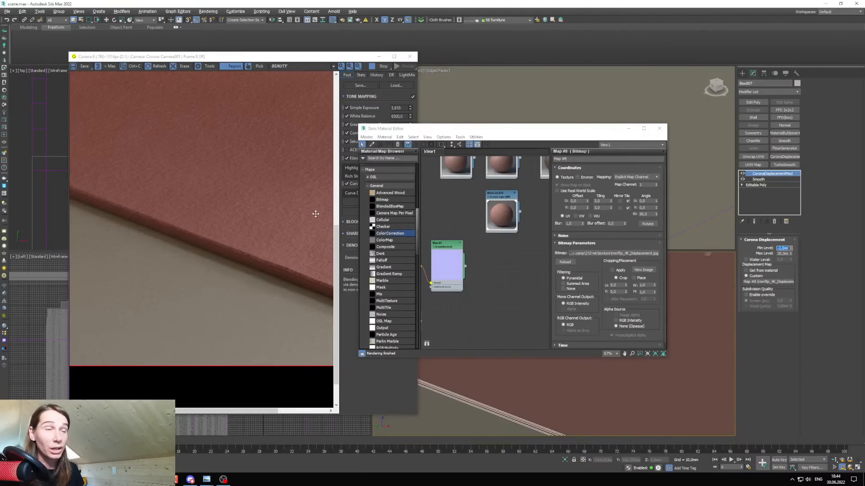
Set the rug's displacement Min Level to -2 mm and Max Level to 15 mm.
middle_click_drag(481, 260, 490, 278)
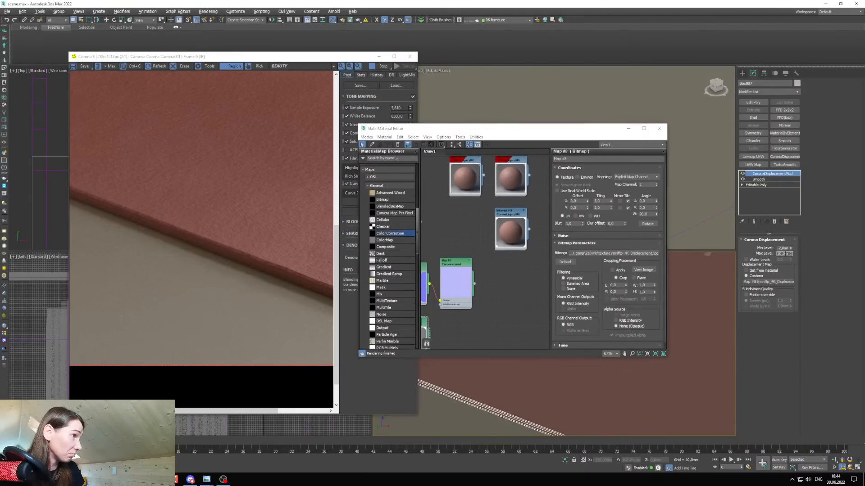
right_click(785, 253)
left_click(818, 242)
double_click(784, 249)
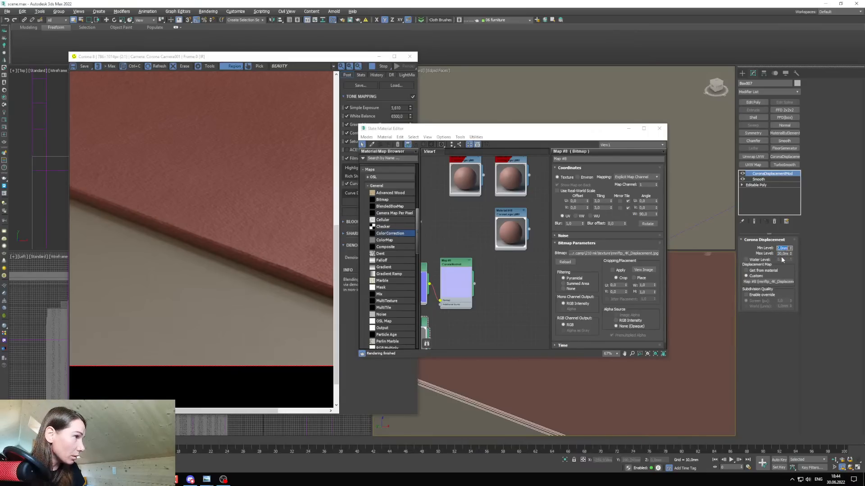
type("-2")
key("Tab")
type("15")
key("Return")
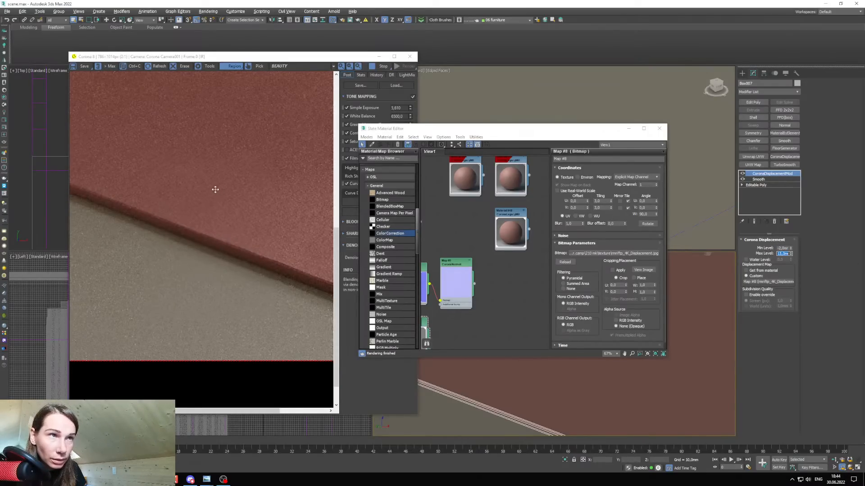
Reconnect the CoronaNormal map to the rug material and examine the combined relief in the render.
middle_click_drag(471, 289, 462, 304)
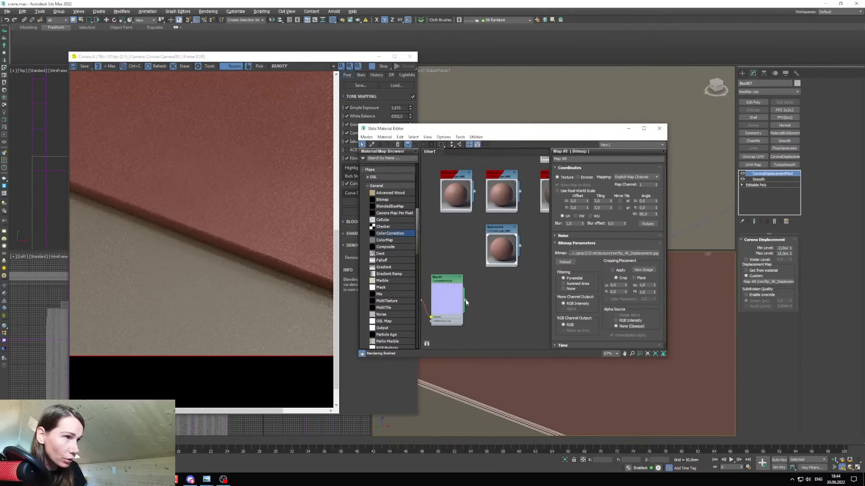
left_click_drag(466, 303, 500, 260)
left_click(491, 326)
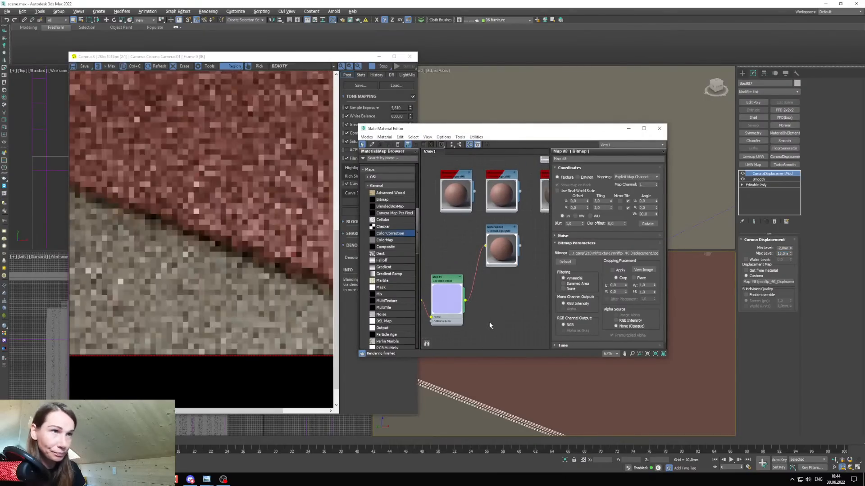
scroll(276, 242, "down", 1)
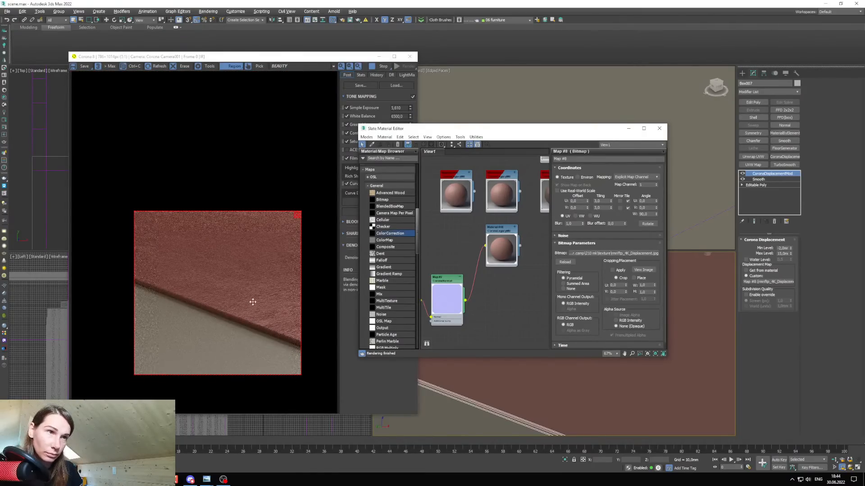
scroll(248, 314, "up", 1)
scroll(248, 315, "up", 1)
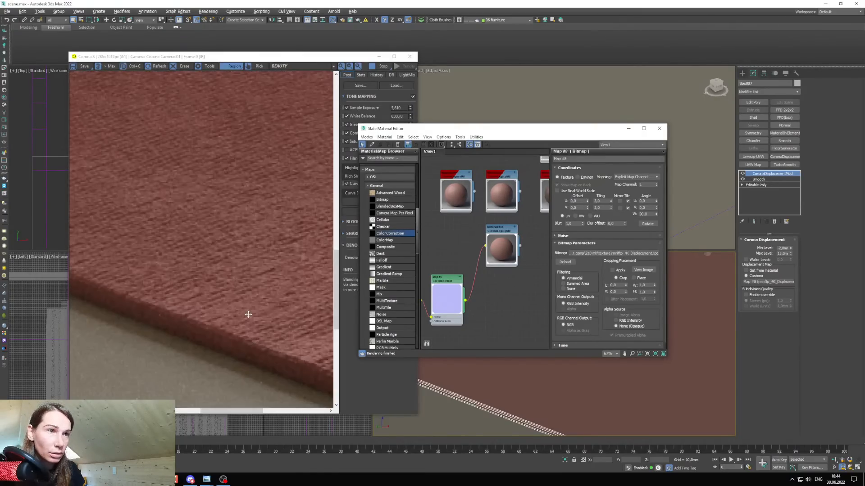
scroll(249, 313, "down", 1)
Adjust the CoronaNormal map's strength multiplier and check the rug's weave in the render.
double_click(446, 297)
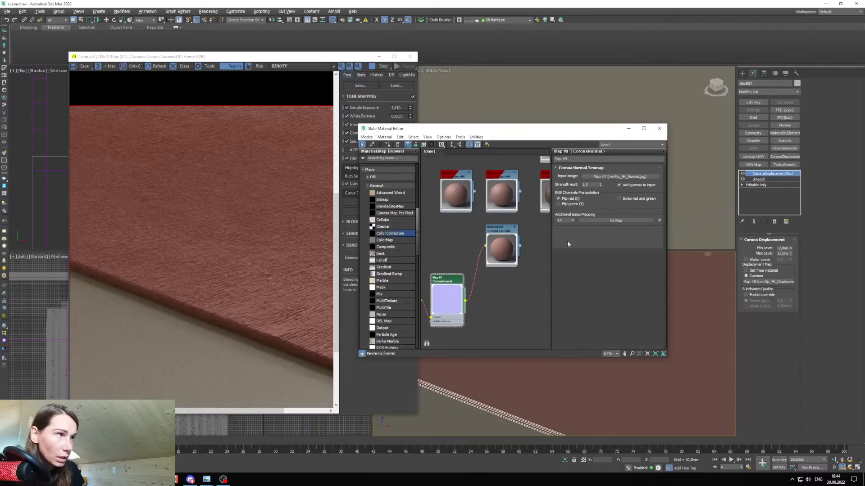
double_click(586, 185)
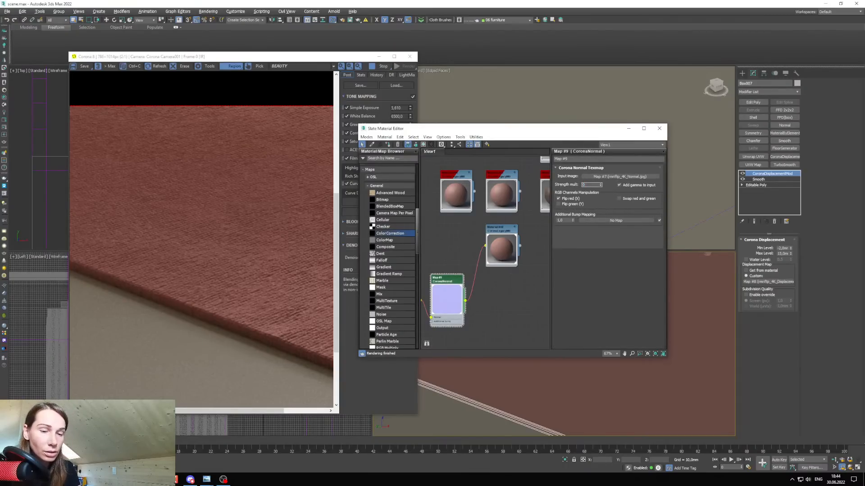
scroll(251, 298, "up", 2)
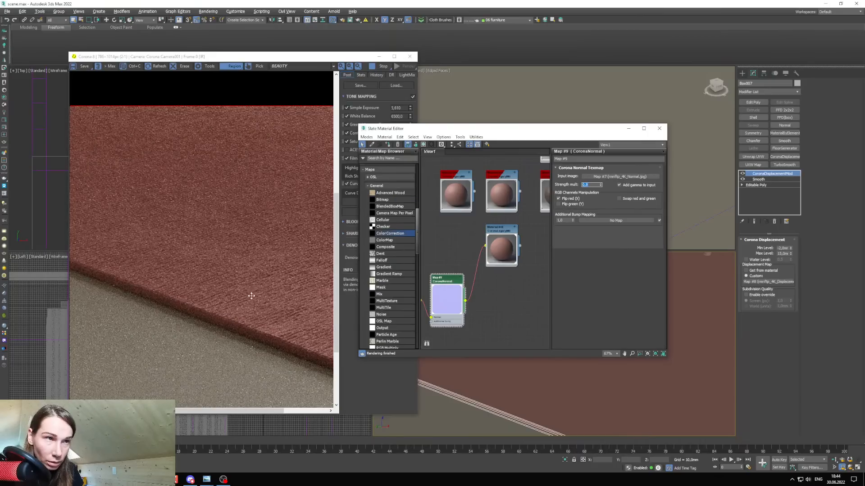
scroll(250, 298, "up", 2)
scroll(251, 299, "down", 6)
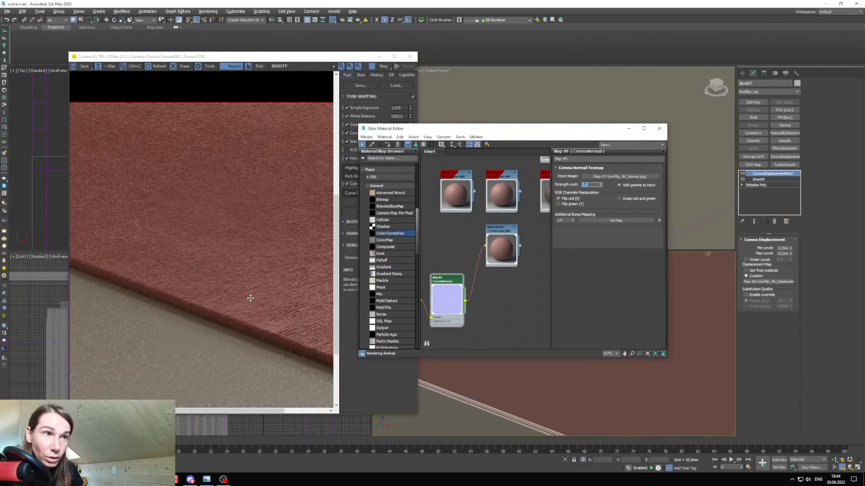
Clear the render region and reset the zoomed Corona camera viewport to the full dining room view.
left_click(629, 129)
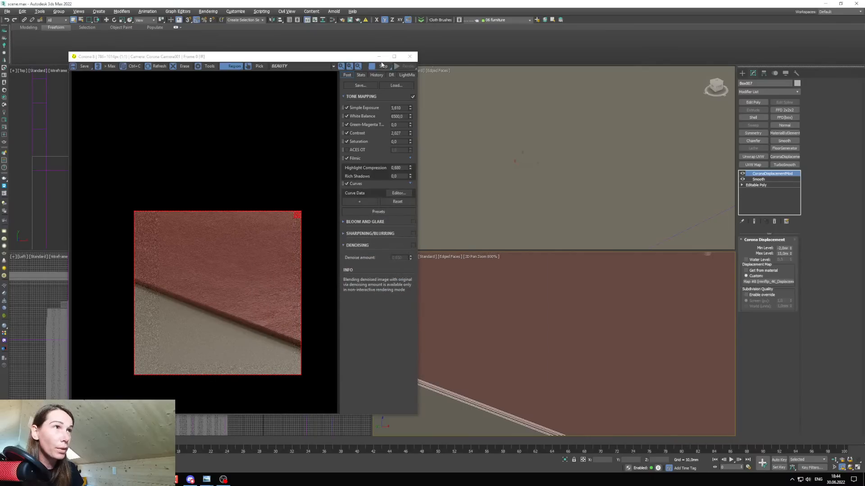
left_click(297, 218)
left_click(378, 57)
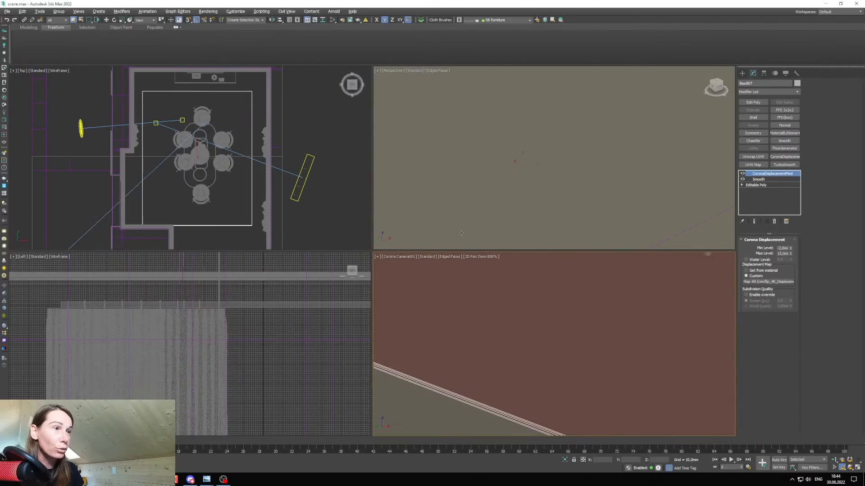
key("c")
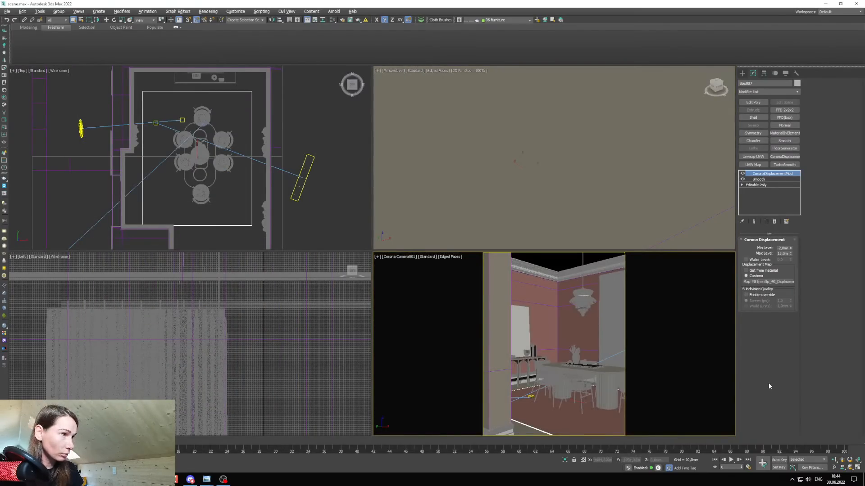
Connect the Composite map to the rug material's diffuse color and limit the render region to the rug area.
key("m")
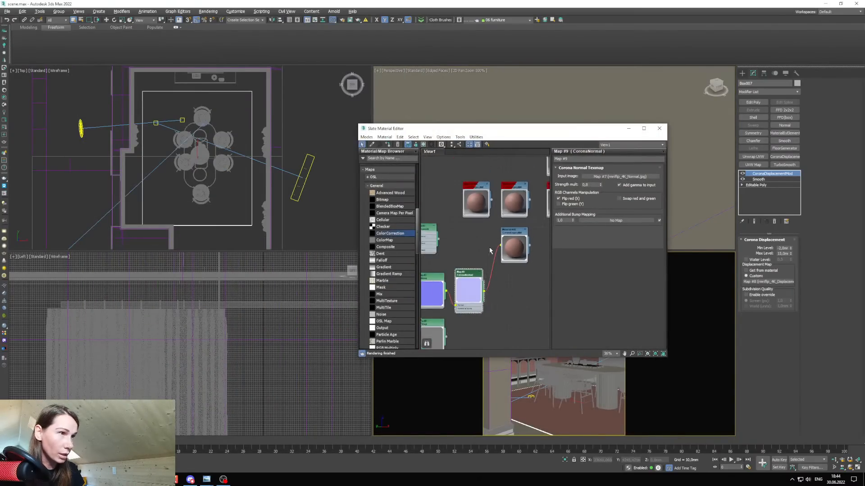
left_click_drag(430, 230, 522, 278)
scroll(452, 237, "up", 2)
key("alt+Tab")
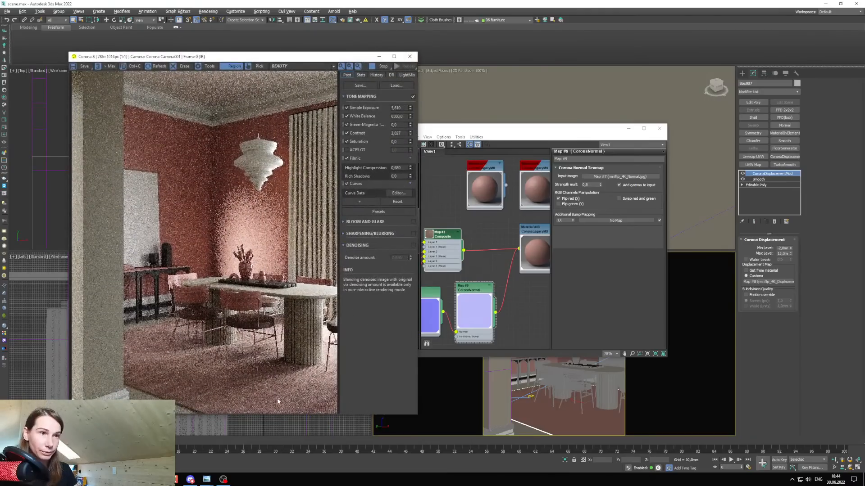
left_click_drag(329, 417, 339, 422)
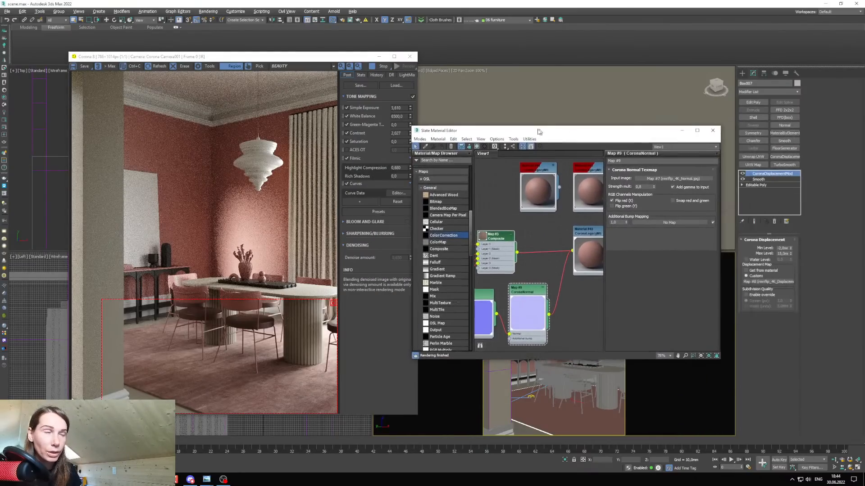
Add a Falloff map and connect it to the rug material's diffuse color in place of the Composite map.
left_click_drag(432, 262, 536, 255)
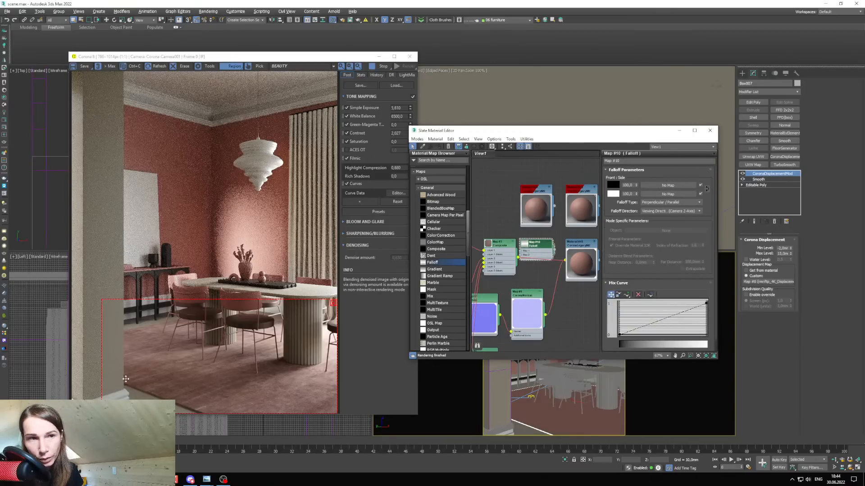
scroll(477, 257, "up", 2)
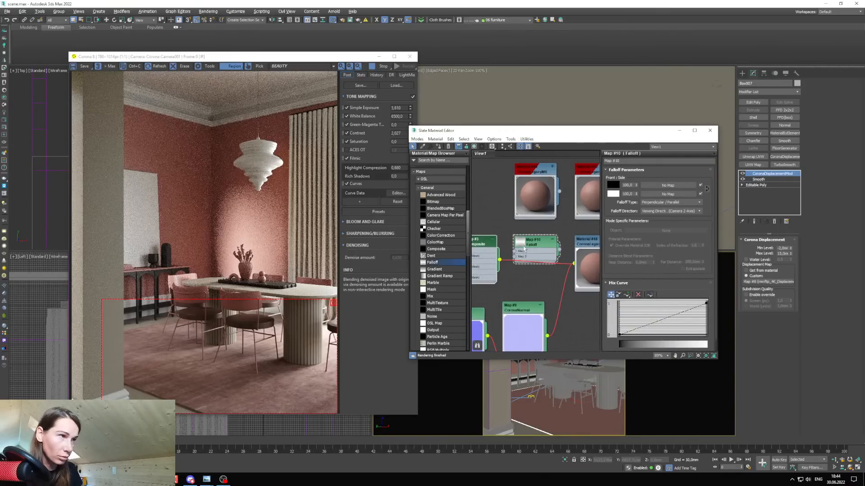
left_click_drag(524, 248, 575, 294)
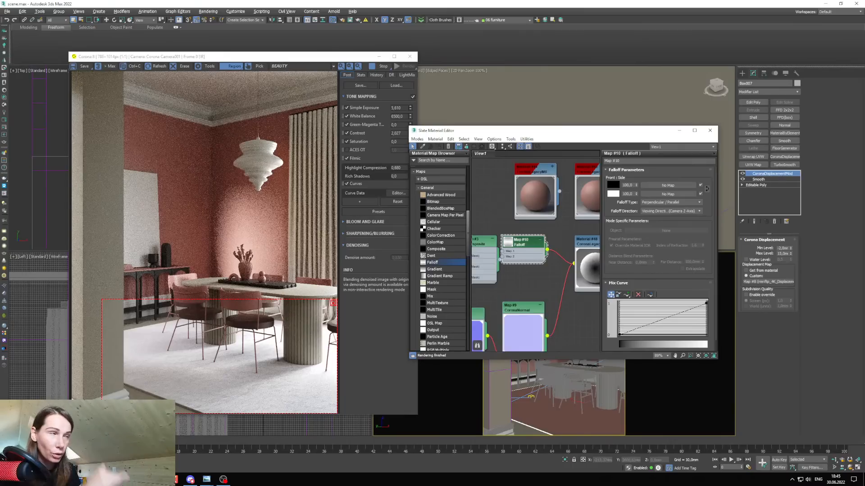
Add a Bezier point to the middle of the Falloff map's mix curve and bend the curve downward.
middle_click_drag(554, 266, 548, 264)
left_click(627, 295)
left_click(661, 320)
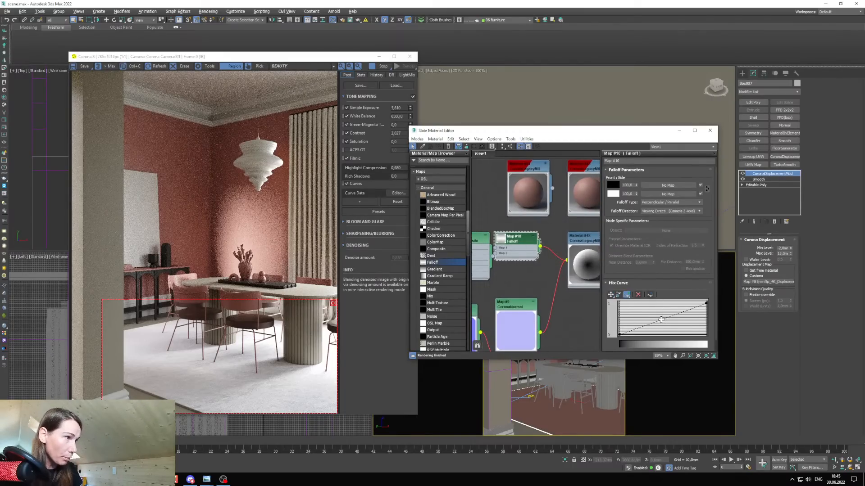
right_click(661, 320)
left_click(677, 339)
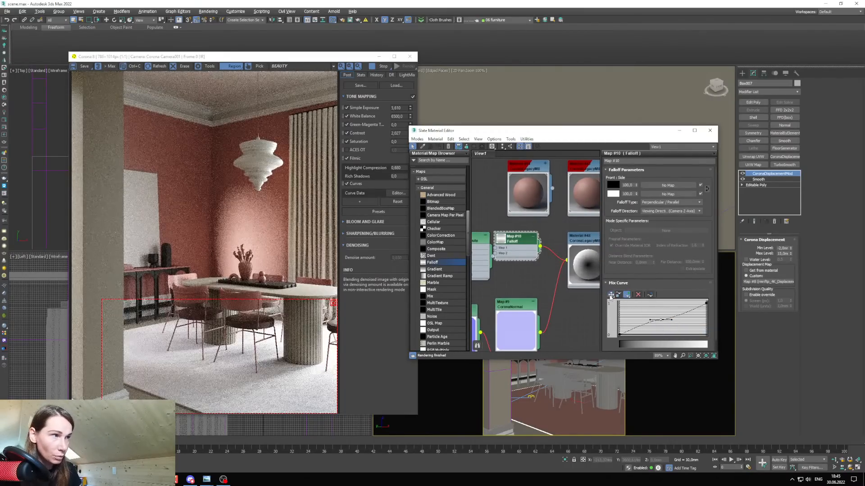
left_click_drag(672, 320, 636, 334)
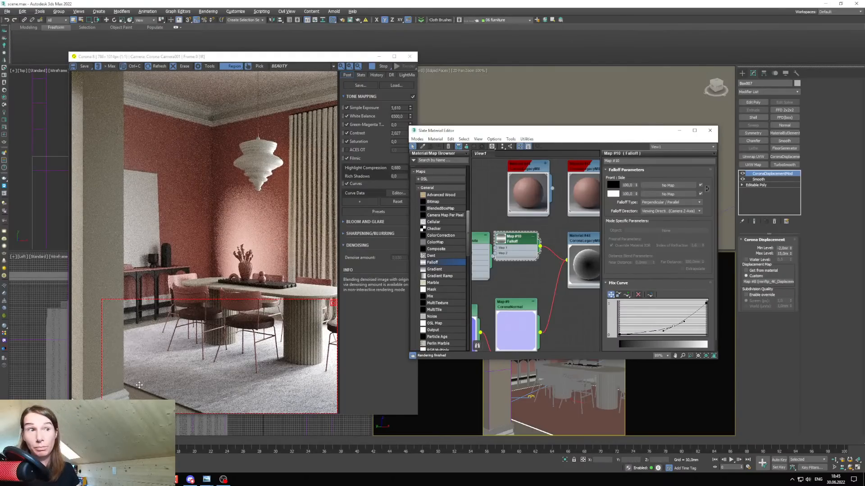
Connect the Composite map to the Falloff map's front slot, Map 1.
left_click_drag(563, 130, 595, 127)
scroll(541, 248, "down", 3)
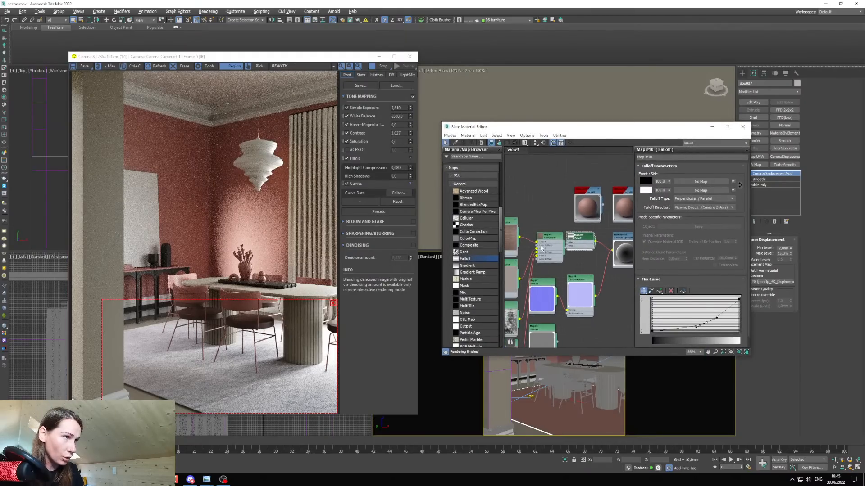
scroll(541, 249, "up", 2)
left_click_drag(529, 231, 569, 261)
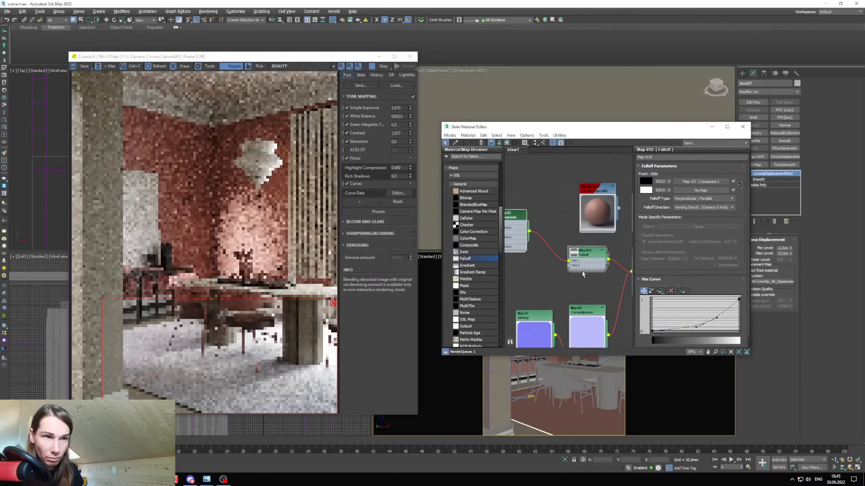
Add a Color Correction map fed by the Composite map and connect it to the Falloff map's side slot, Map 2.
middle_click_drag(539, 265, 571, 272)
left_click_drag(542, 244, 528, 246)
left_click_drag(473, 231, 569, 275)
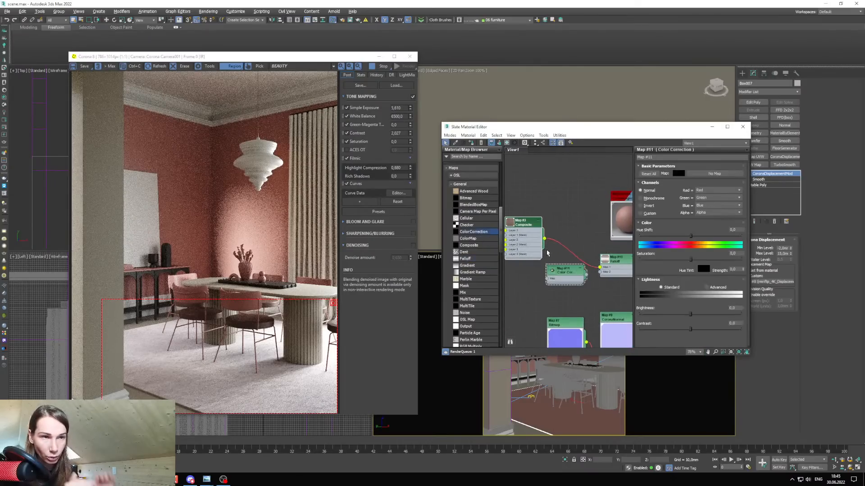
left_click_drag(536, 245, 561, 284)
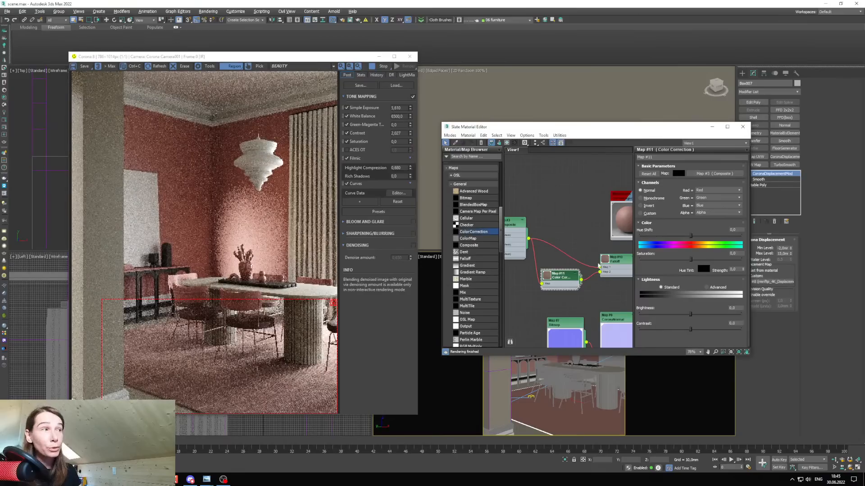
Switch the lightness of the Color Correction map feeding the Falloff's side slot to Advanced and set its RGB gamma to 1.3.
left_click(624, 263)
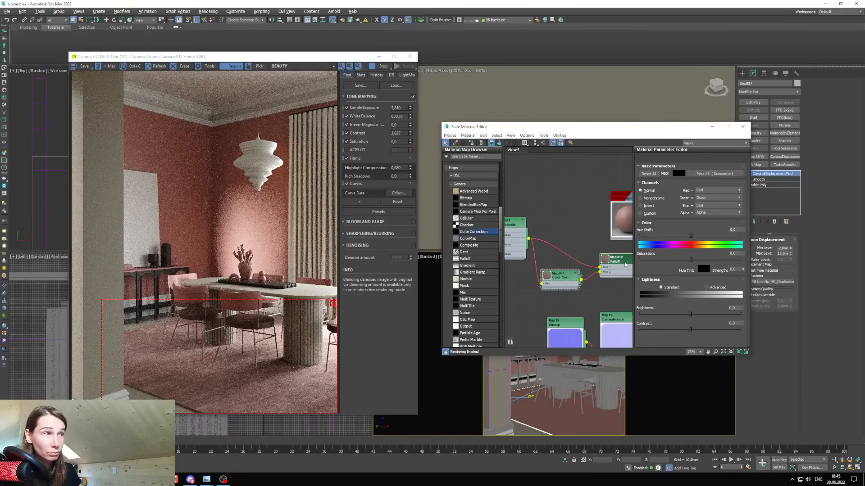
left_click(563, 281)
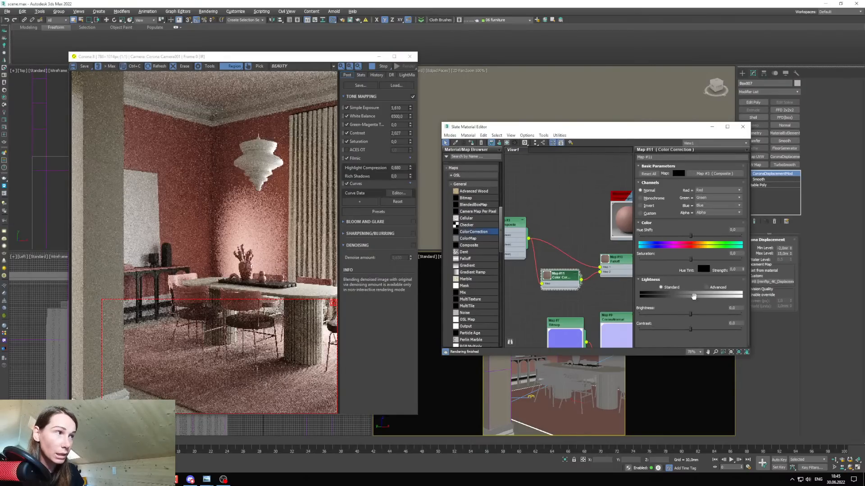
left_click(707, 287)
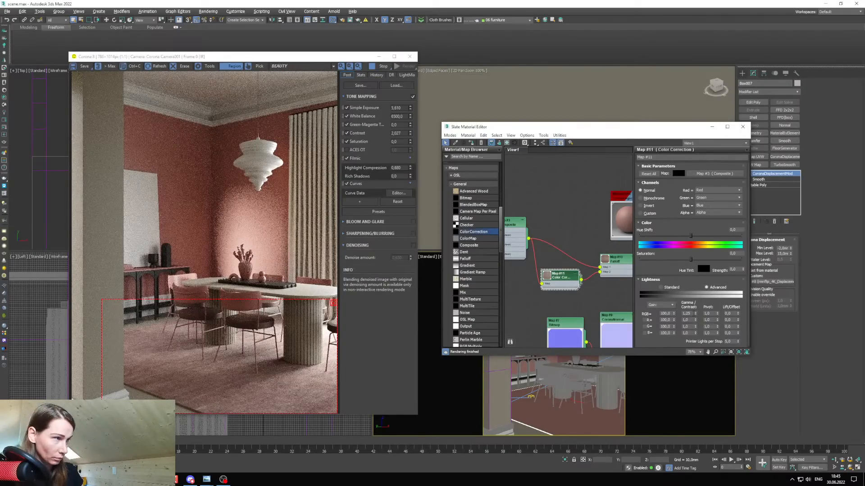
left_click(695, 313)
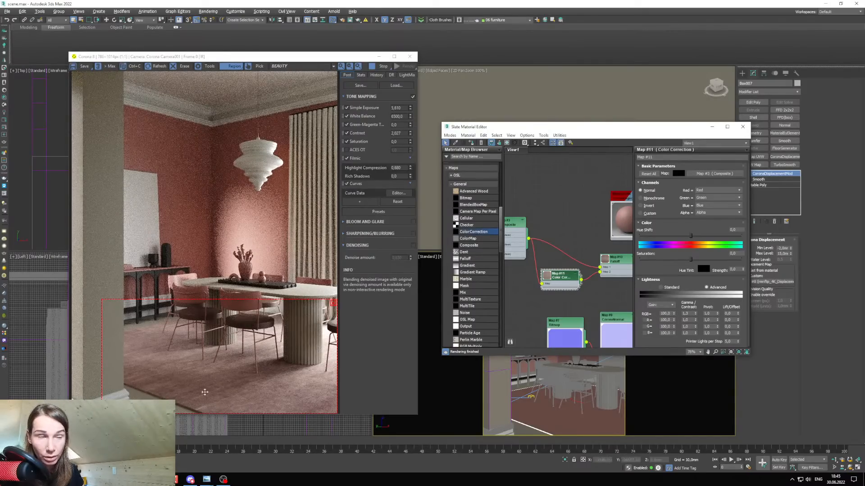
Insert a second Color Correction between the Composite map and the Falloff's front slot, with Advanced lightness and an RGB gamma of 0.85.
left_click_drag(558, 242, 508, 237)
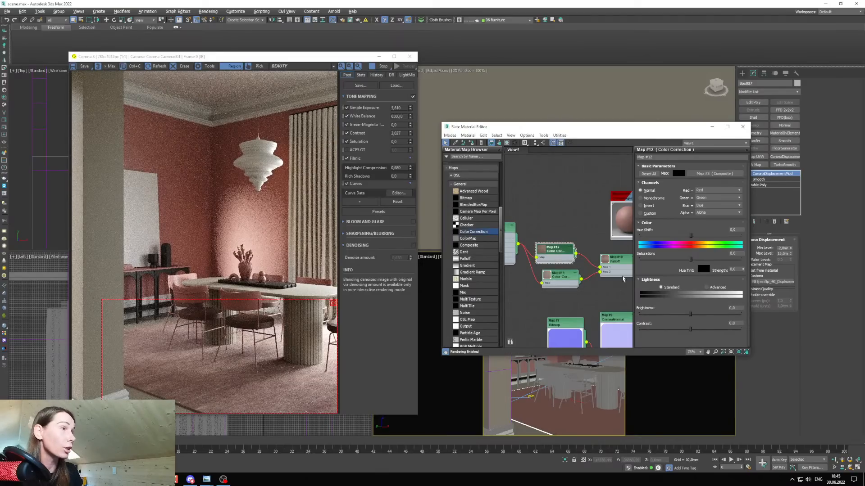
left_click(717, 290)
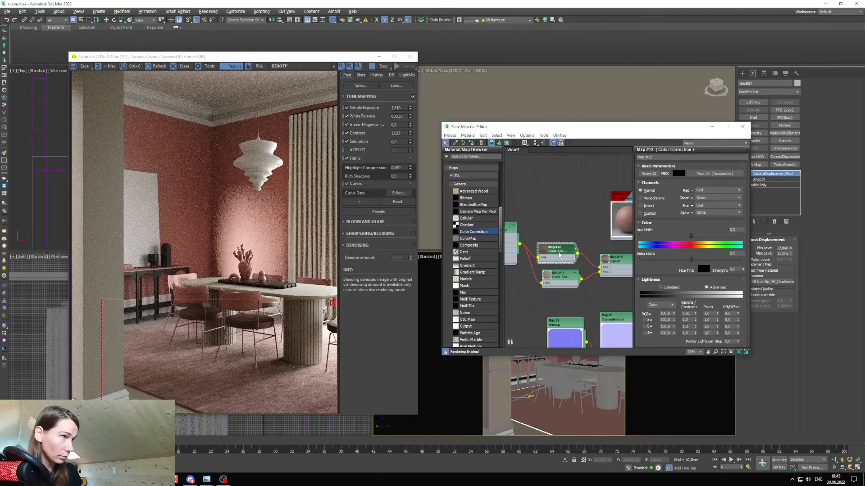
left_click_drag(695, 315, 695, 312)
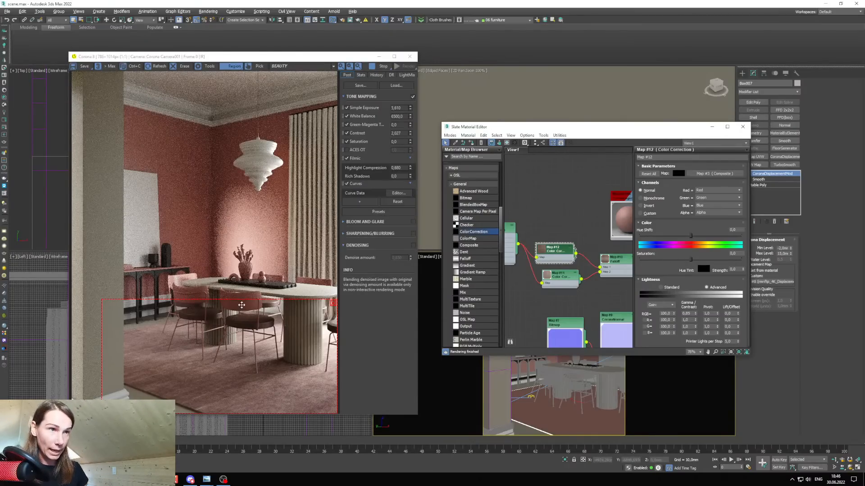
Extend the render region across the full frame width and above the tabletop to check the rug and the furniture.
left_click_drag(242, 300, 72, 280)
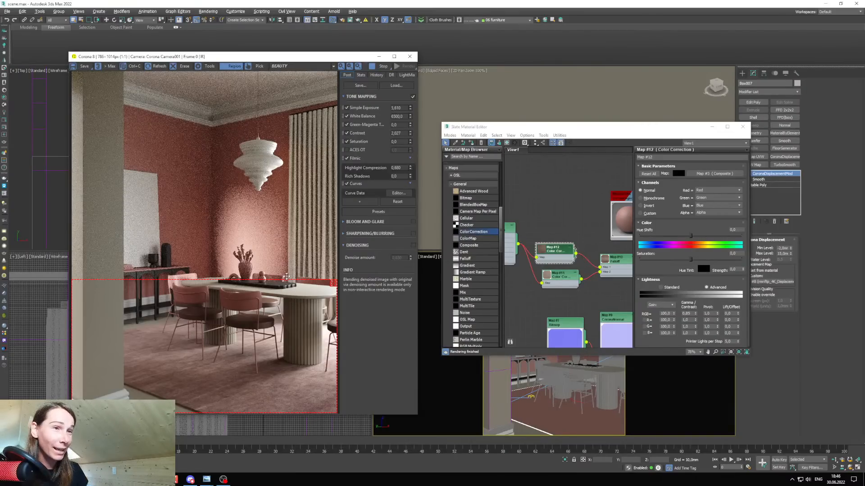
left_click_drag(287, 277, 287, 271)
left_click_drag(515, 128, 487, 128)
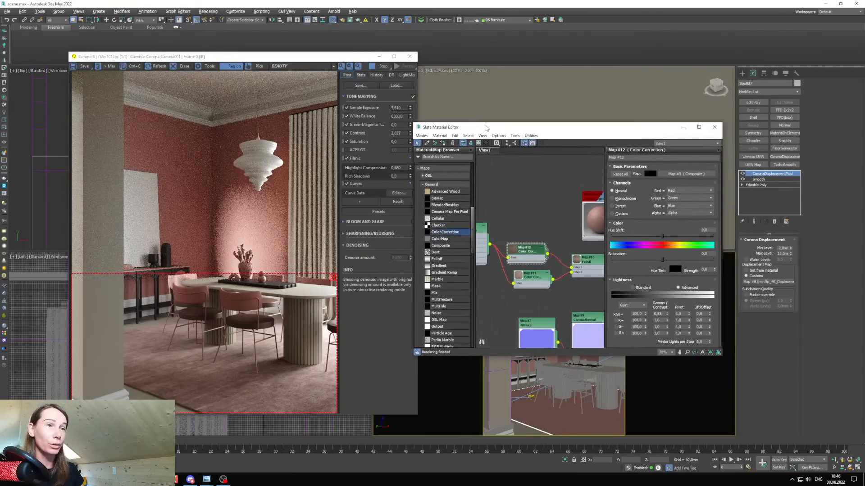
left_click(261, 366)
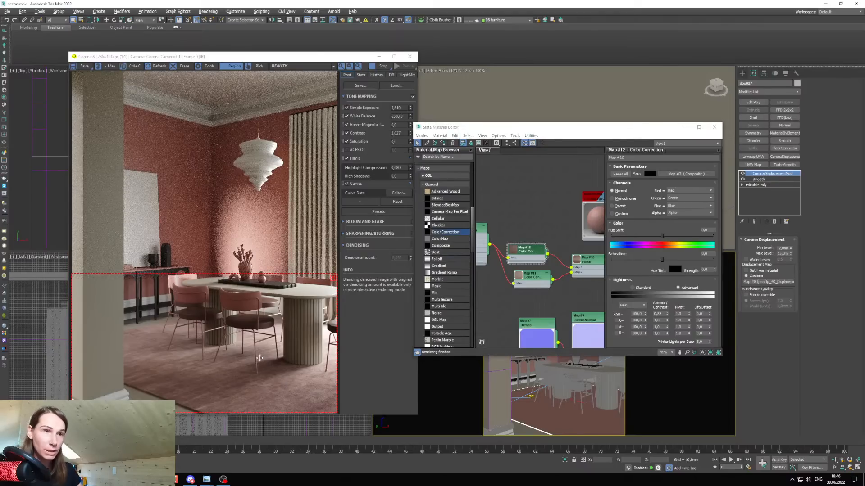
Narrow the render region and shift it up so that it frames the window curtains.
left_click_drag(70, 272, 140, 273)
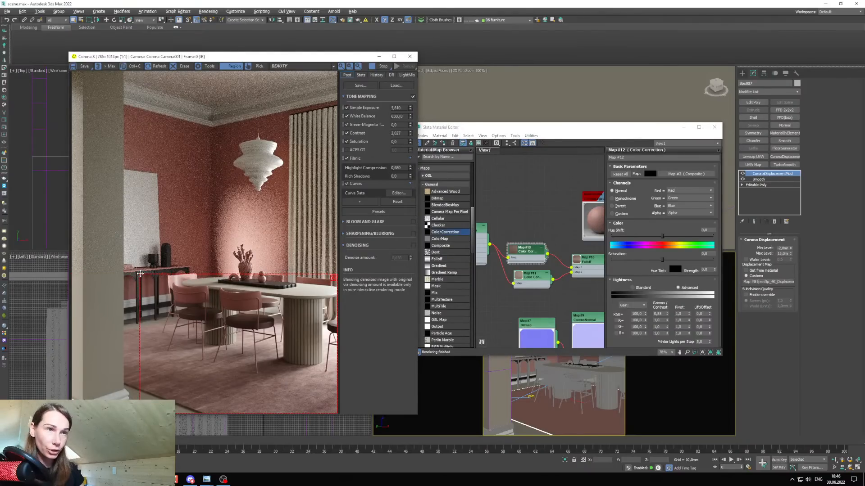
left_click_drag(230, 324, 230, 234)
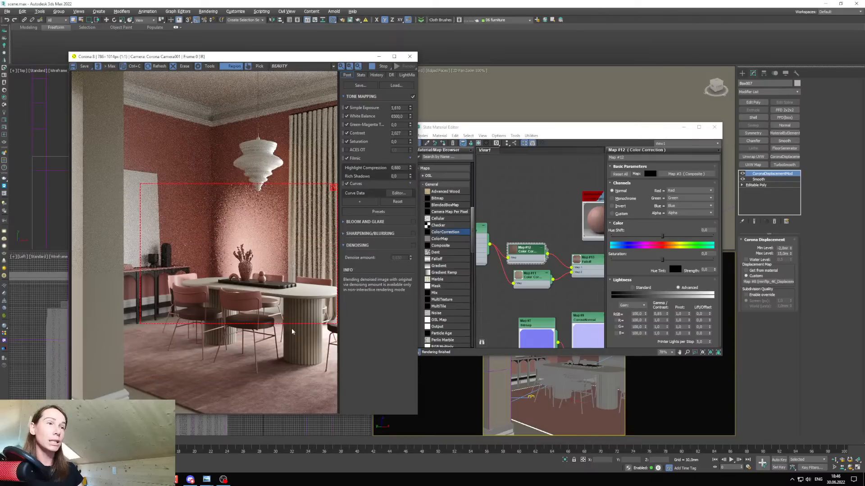
left_click_drag(140, 183, 278, 101)
Add a new CoronaLegacyMtl in an empty area of the node view, away from the existing materials.
left_click_drag(480, 128, 506, 120)
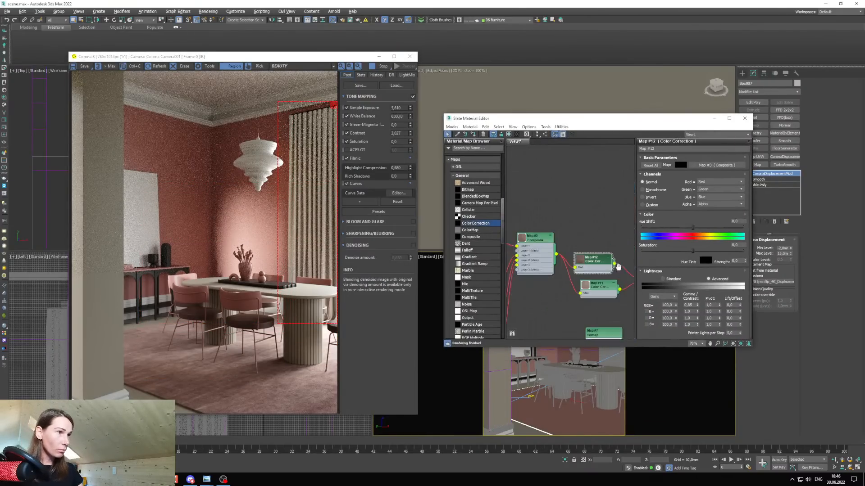
scroll(574, 267, "down", 6)
middle_click_drag(573, 267, 567, 273)
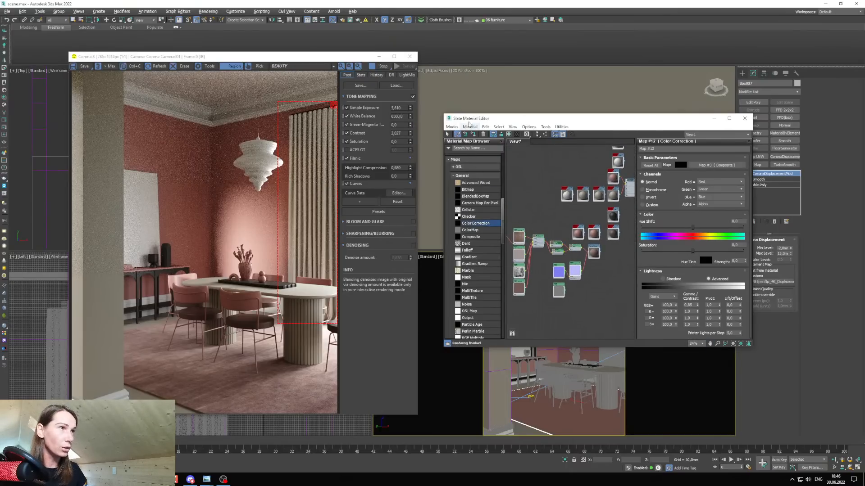
left_click_drag(473, 119, 390, 113)
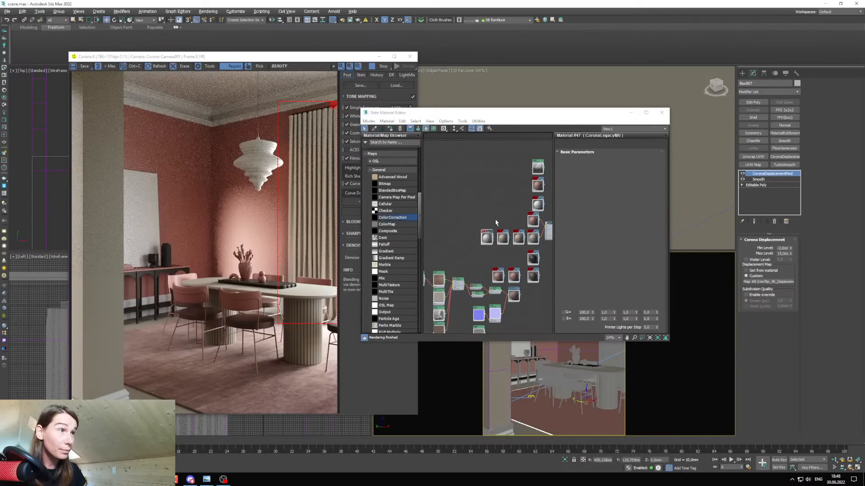
scroll(488, 234, "up", 4)
middle_click_drag(487, 239, 511, 245)
left_click_drag(502, 251, 464, 214)
scroll(465, 214, "down", 4)
middle_click_drag(465, 214, 493, 228)
scroll(493, 227, "up", 4)
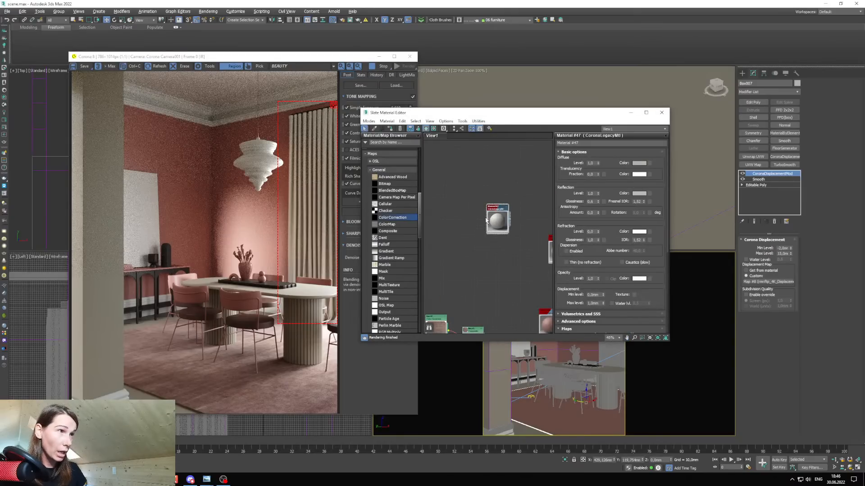
left_click_drag(493, 228, 436, 235)
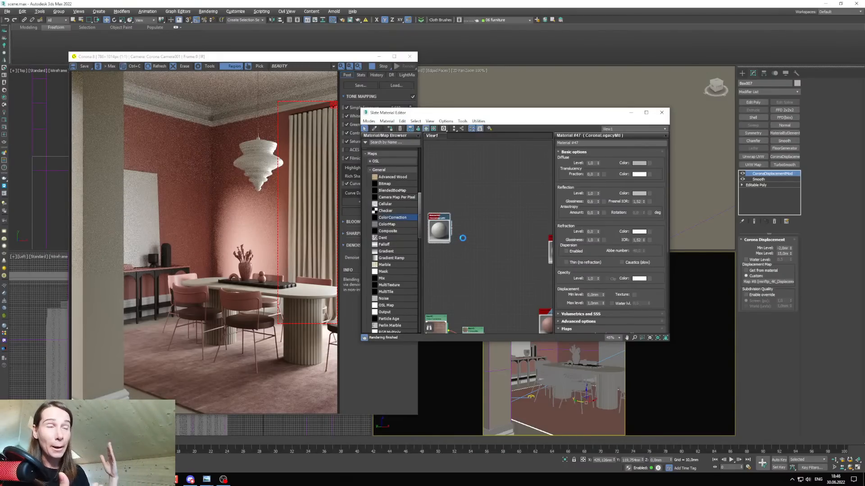
middle_click_drag(460, 237, 463, 239)
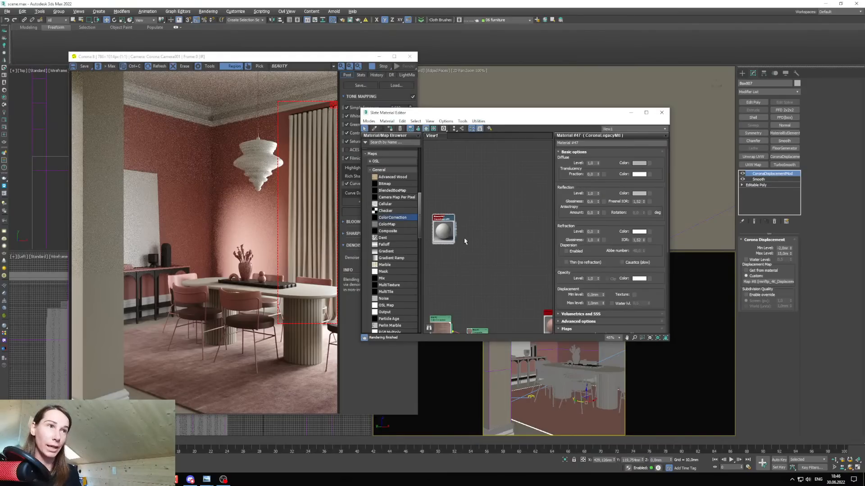
middle_click_drag(449, 240, 458, 240)
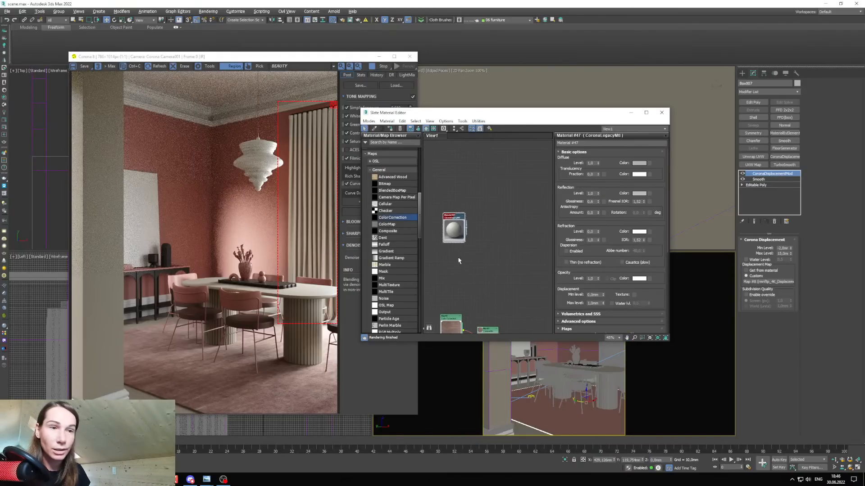
Switch to the texture folder in File Explorer and examine the weave of the black-and-white linen texture image.
left_click(92, 479)
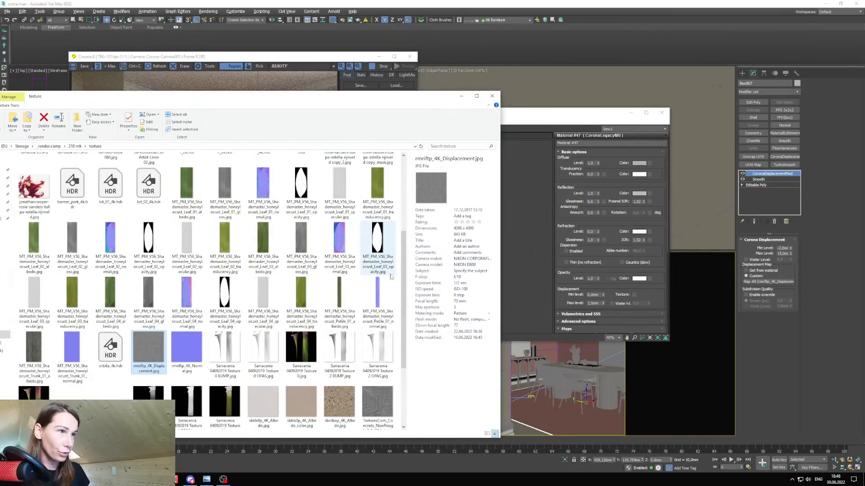
scroll(353, 205, "up", 3)
double_click(309, 224)
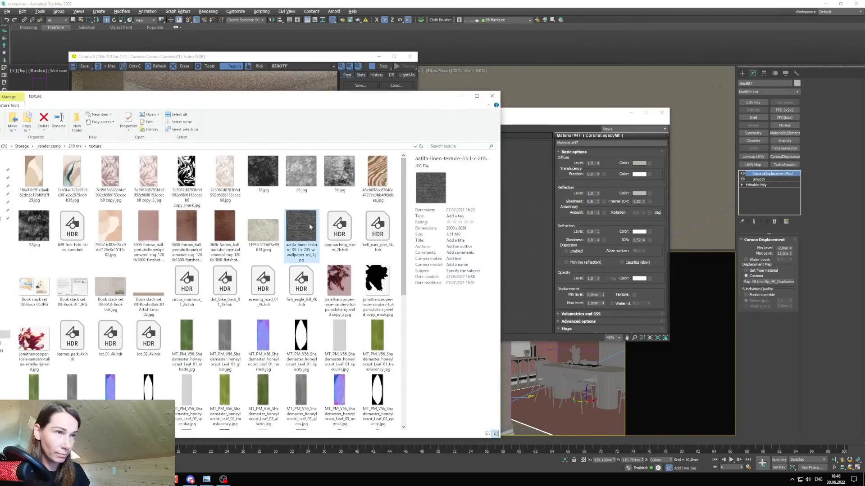
scroll(509, 217, "up", 3)
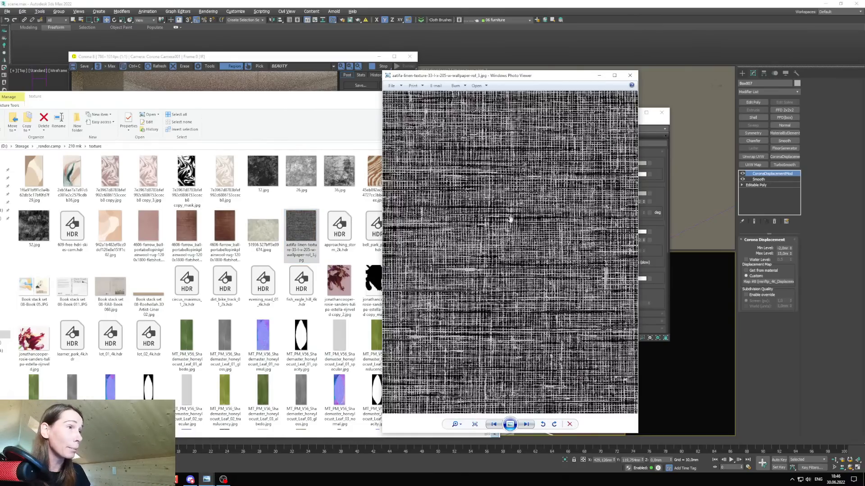
scroll(490, 246, "down", 3)
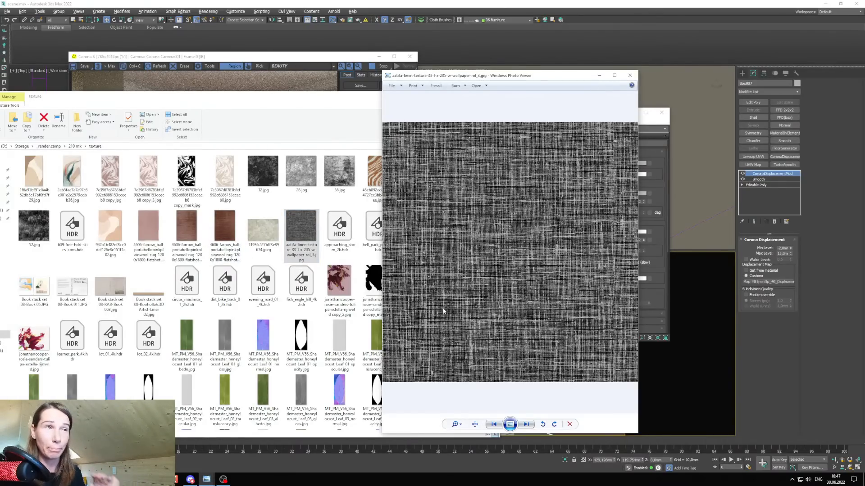
Load the linen texture image from the folder into the material editor as a Bitmap map and place it beside the new material.
left_click(599, 75)
left_click_drag(355, 98, 311, 110)
left_click_drag(260, 236, 486, 225)
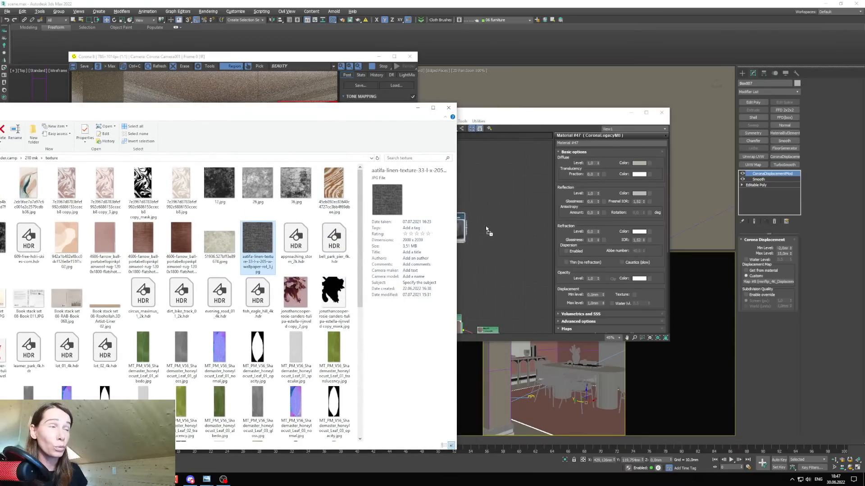
double_click(479, 230)
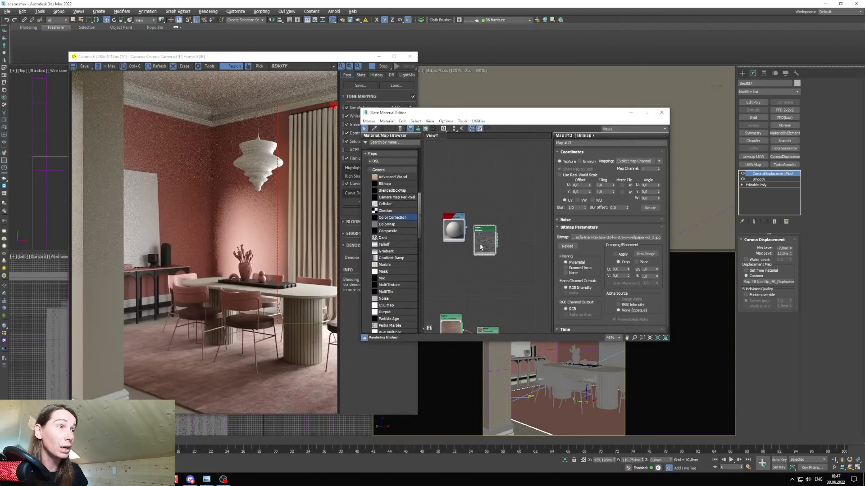
middle_click_drag(483, 247, 502, 239)
left_click_drag(502, 240, 448, 250)
middle_click_drag(448, 250, 453, 253)
key("alt+Tab")
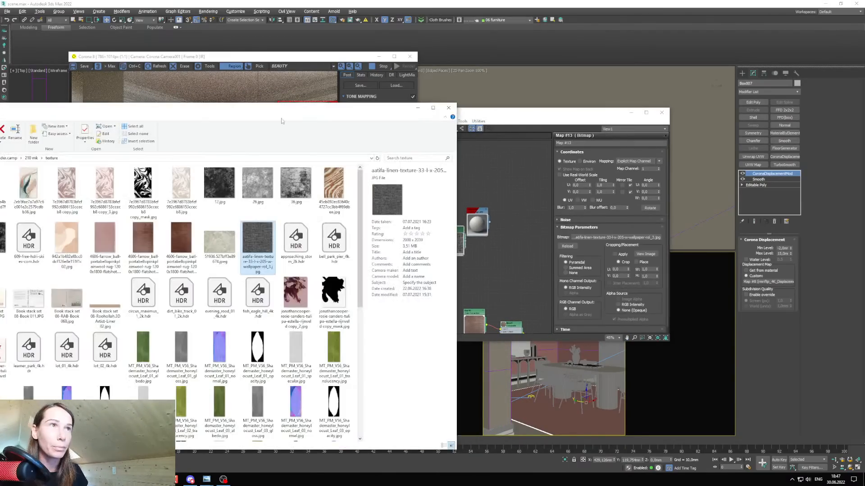
left_click(419, 110)
left_click_drag(449, 115, 459, 107)
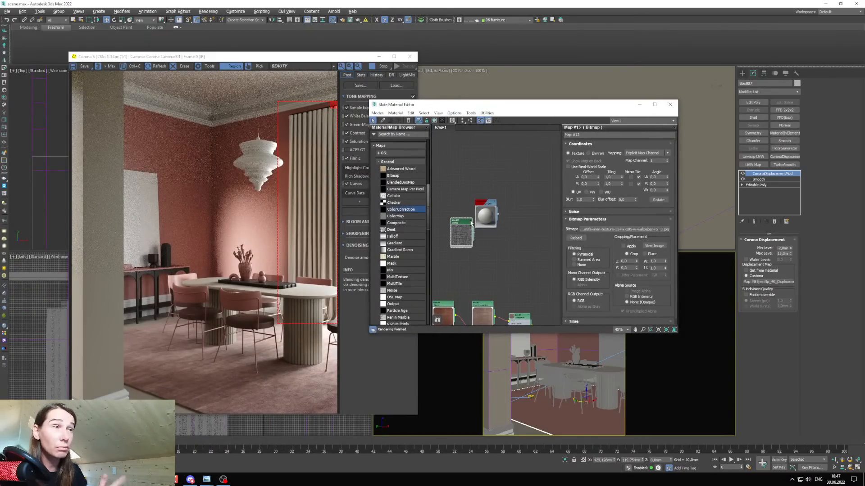
Connect the linen Bitmap to the new material's translucency fraction slot.
scroll(474, 223, "up", 5)
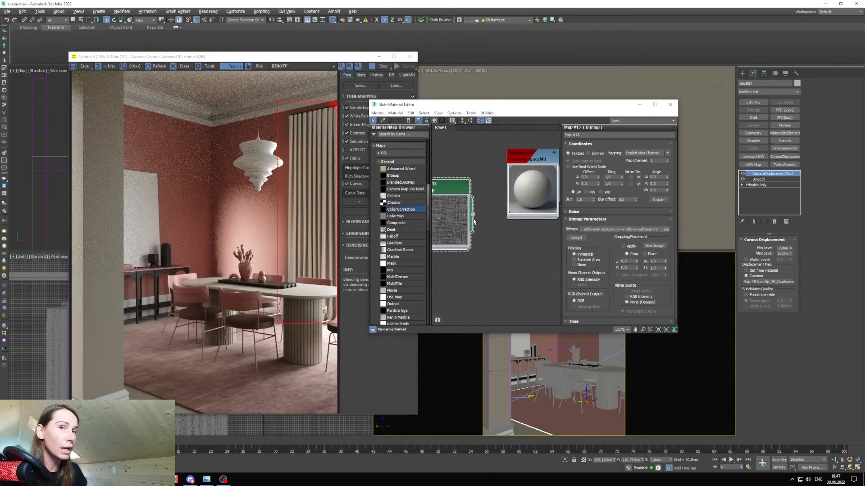
scroll(491, 225, "down", 2)
middle_click_drag(490, 228, 479, 215)
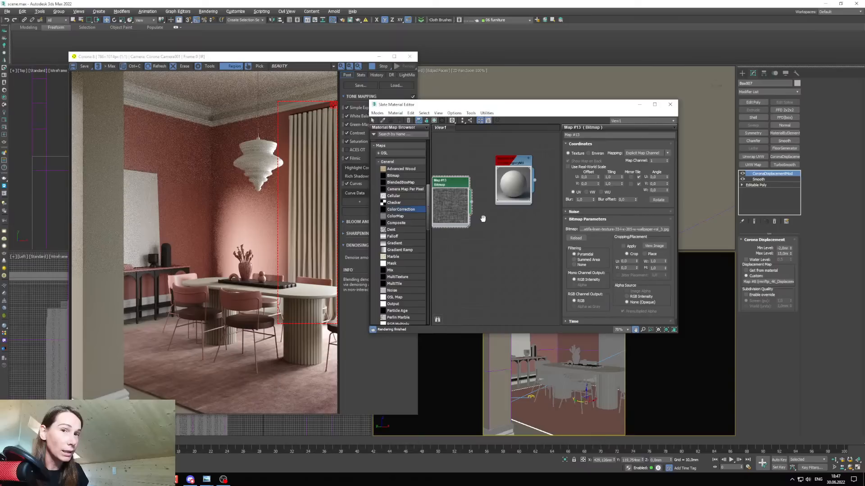
left_click(520, 198)
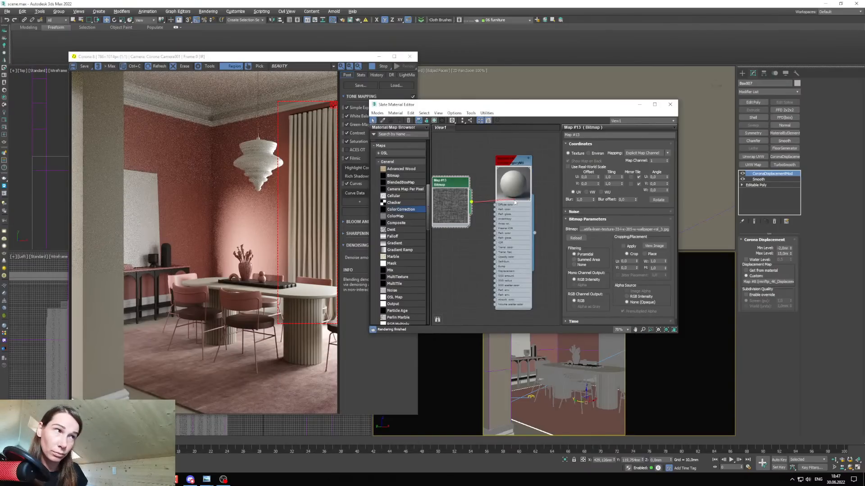
left_click_drag(515, 202, 496, 253)
left_click(529, 159)
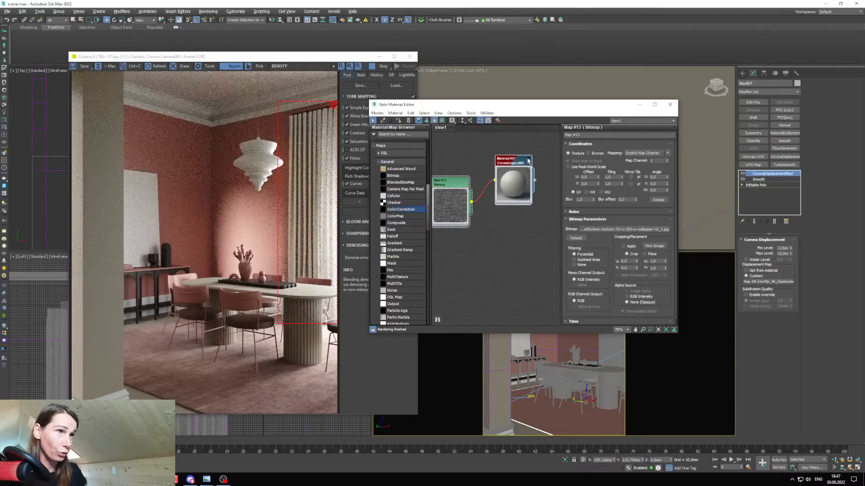
Show the new material's translucency settings and examine the sheer curtain up close in the render alongside the linen map connection.
double_click(516, 163)
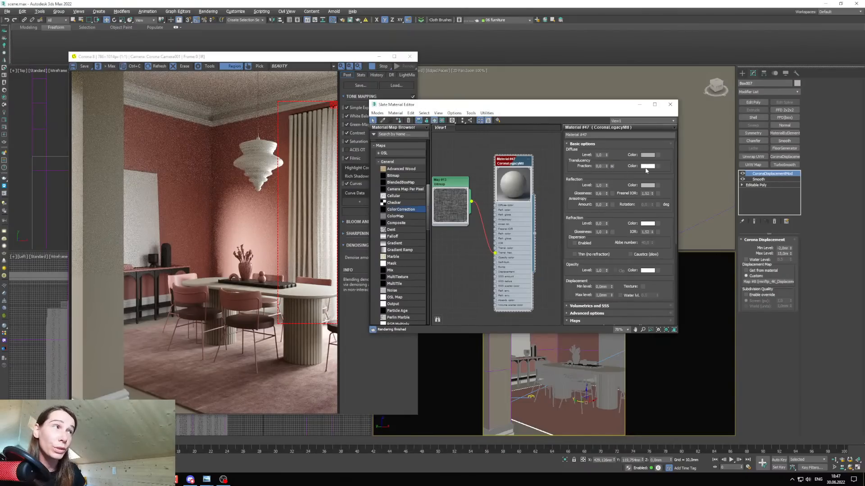
left_click(599, 166)
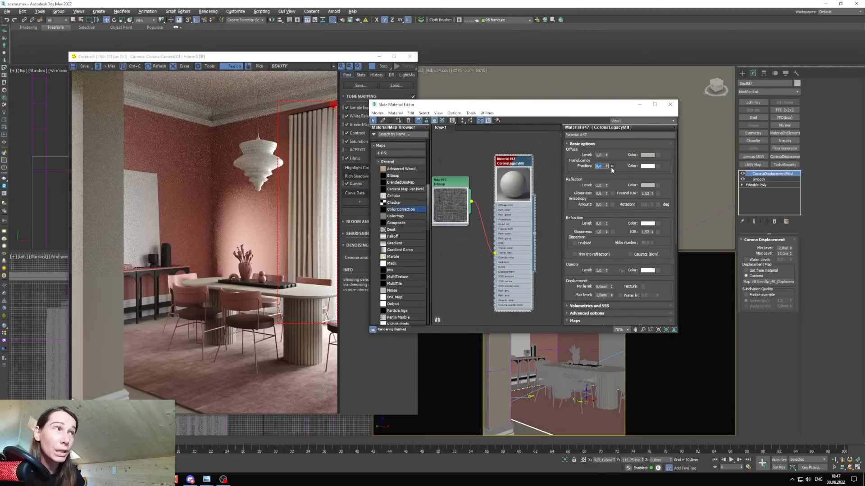
left_click_drag(446, 216, 446, 253)
scroll(323, 252, "up", 2)
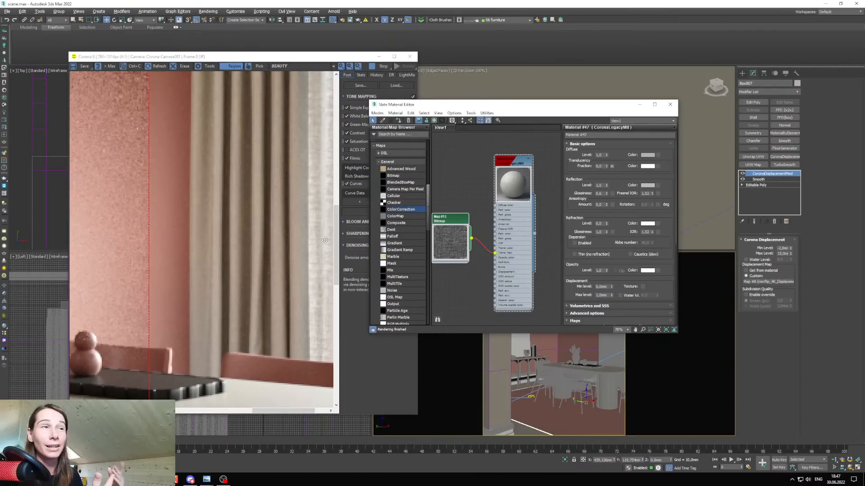
scroll(449, 252, "up", 5)
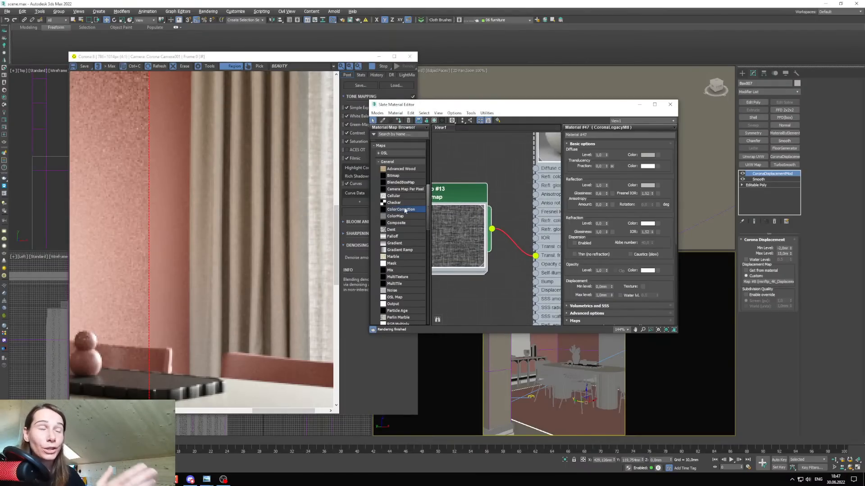
Move the material editor clear of the render and compare the curtain's fabric up close with the whole-room view.
scroll(305, 227, "down", 1)
scroll(317, 221, "down", 1)
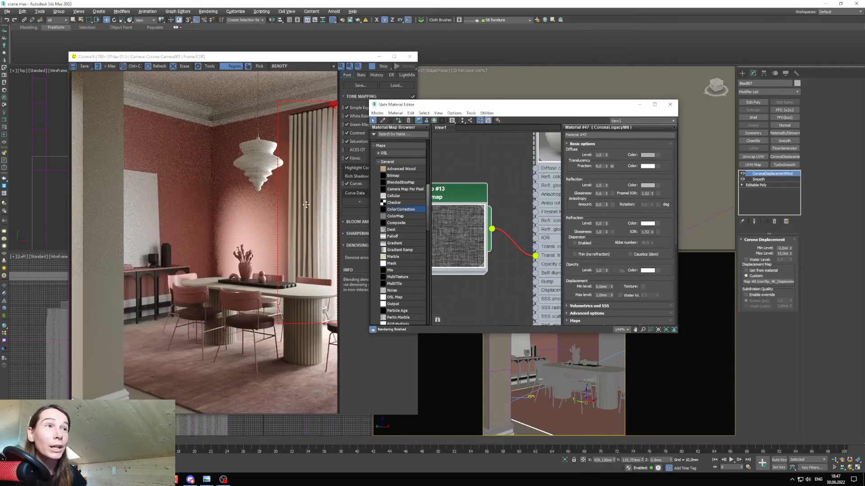
left_click_drag(410, 105, 420, 107)
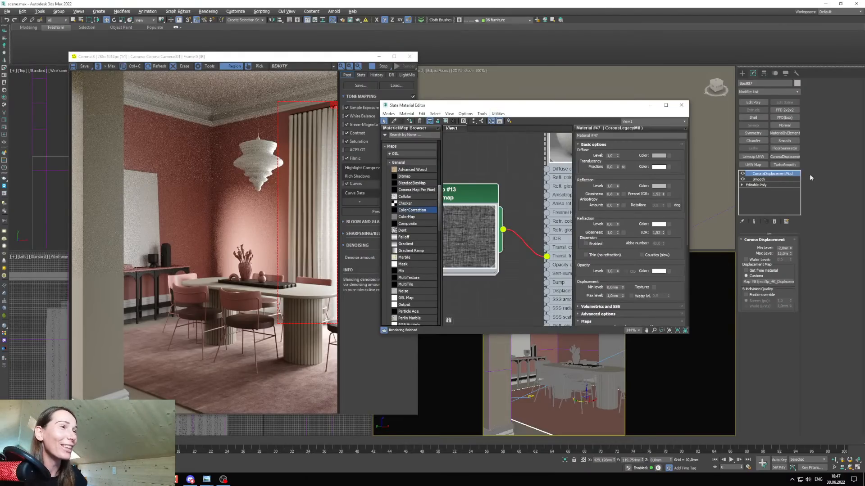
left_click_drag(503, 109, 537, 116)
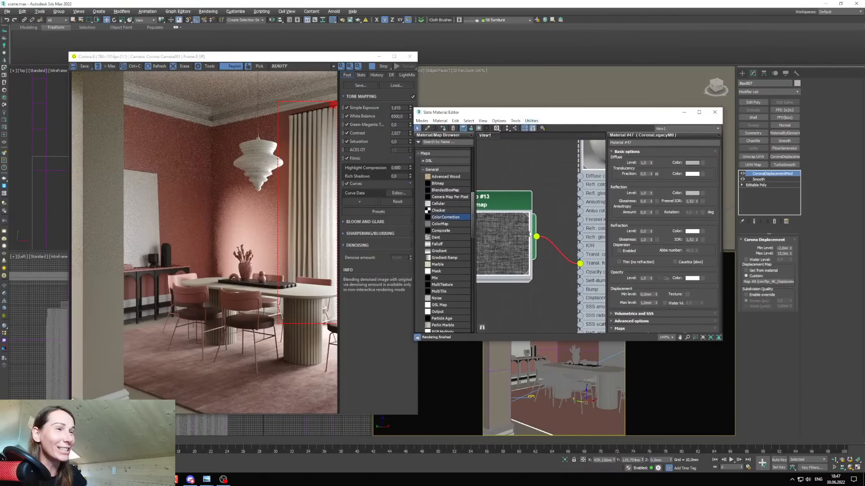
scroll(522, 244, "down", 3)
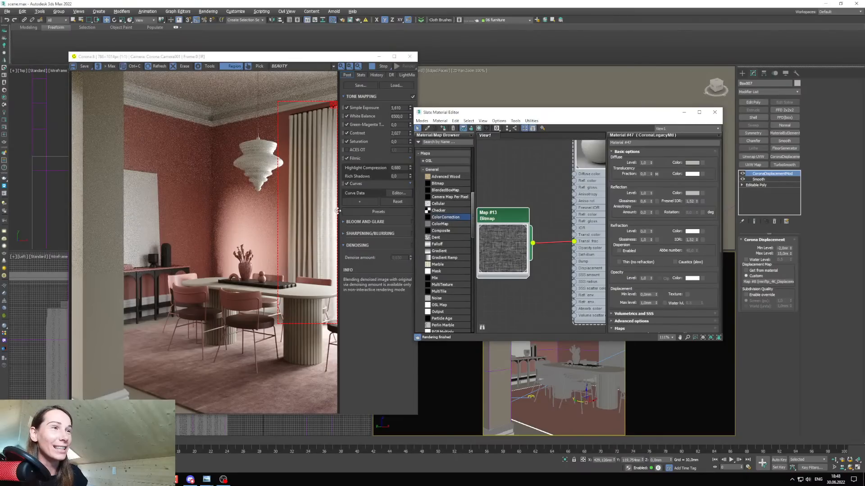
scroll(315, 240, "up", 2)
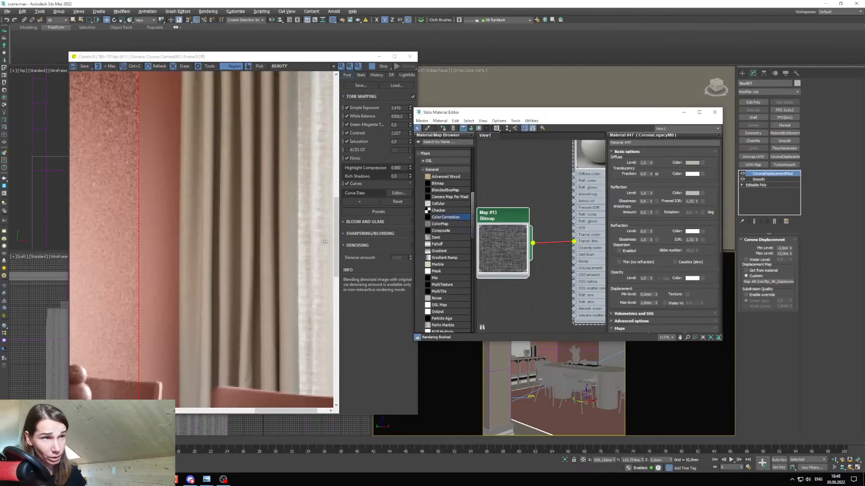
scroll(324, 241, "down", 2)
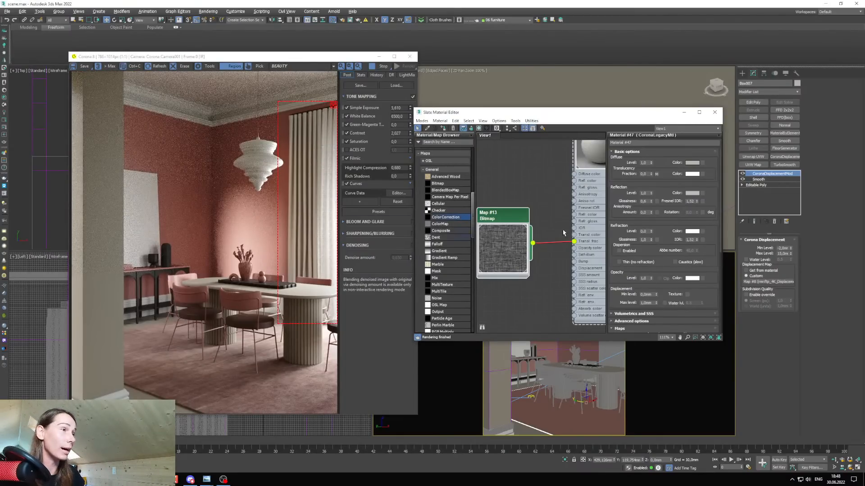
Set the new material's translucency fraction map amount to 50.
middle_click_drag(563, 230, 527, 246)
middle_click_drag(561, 177, 560, 210)
scroll(671, 251, "down", 5)
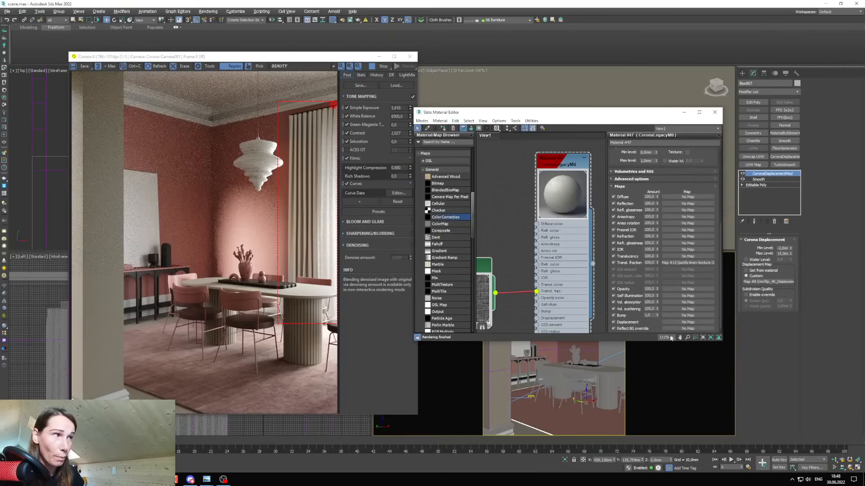
double_click(649, 263)
type("50")
key("Return")
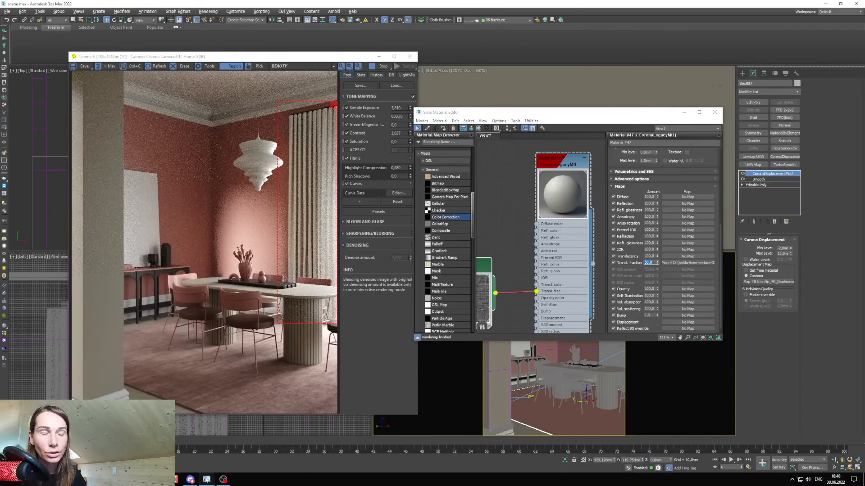
Switch to the finished reference image in the photo viewer, examine its curtains, and put it away.
mouse_move(206, 480)
left_click(202, 443)
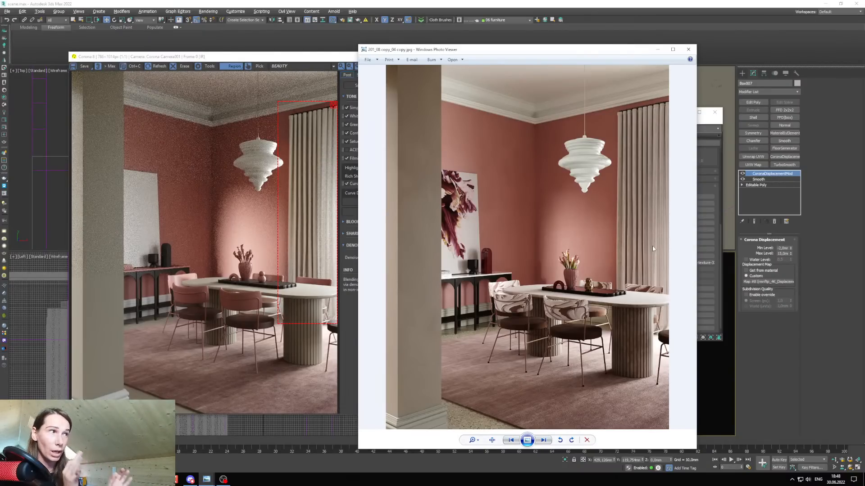
left_click(658, 49)
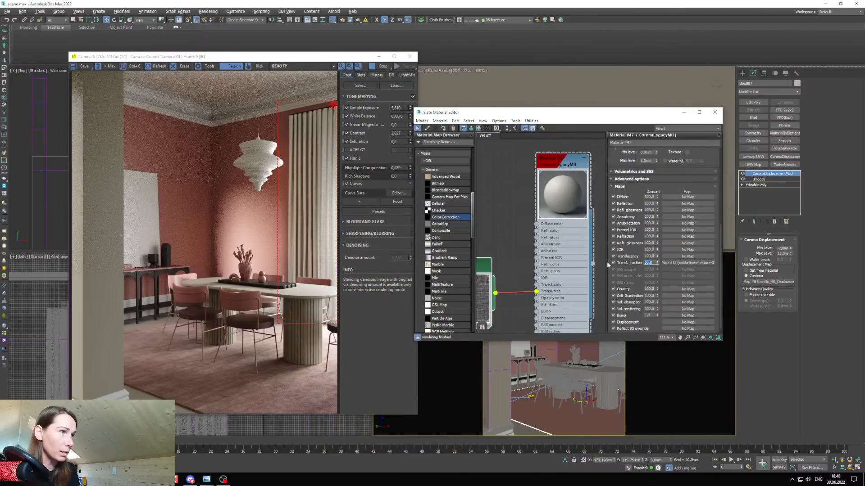
Try translucency fraction map amounts of 100 and 20 on the new material.
type("100")
key("Return")
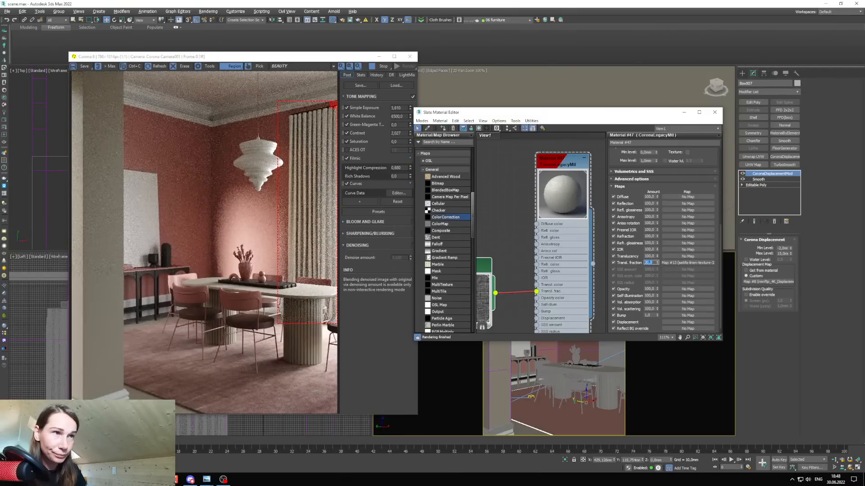
type("20")
key("Return")
Display the linen Bitmap on the curtain in the camera viewport, keeping the material editor clear of it.
left_click(684, 112)
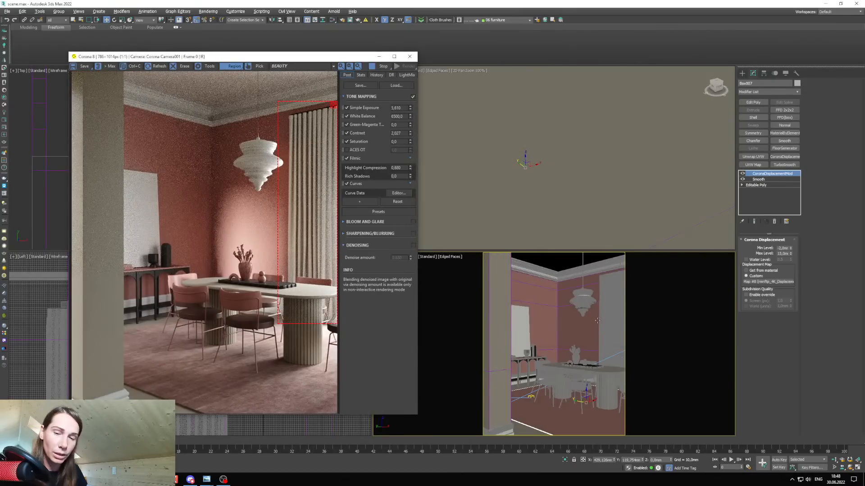
scroll(625, 340, "up", 4)
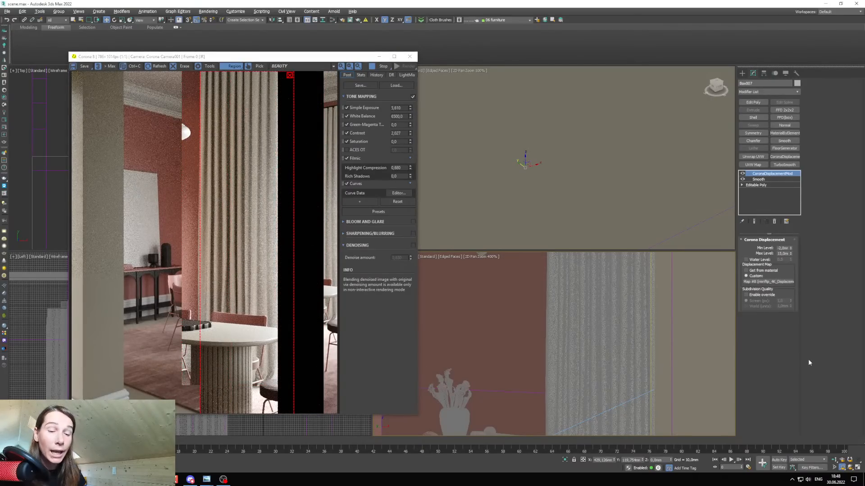
key("m")
left_click_drag(485, 114, 422, 113)
middle_click_drag(419, 295, 441, 267)
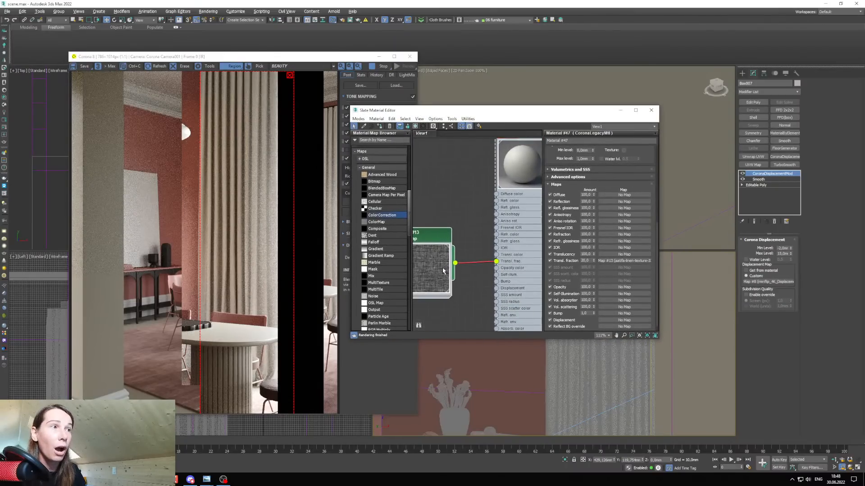
right_click(441, 267)
left_click(471, 330)
left_click_drag(536, 113, 491, 110)
Select the curtain and examine the linen weave's scale on its folds along with the Bitmap's coordinate settings.
left_click(607, 366)
left_click(608, 368)
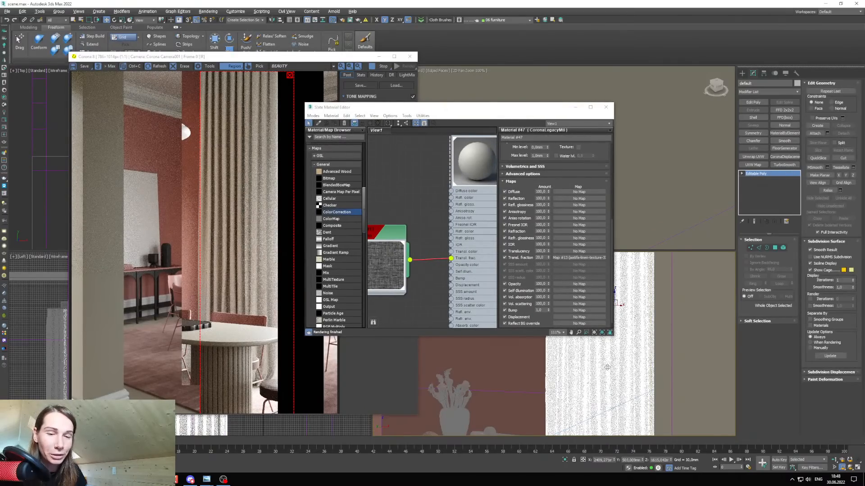
scroll(631, 395, "up", 4)
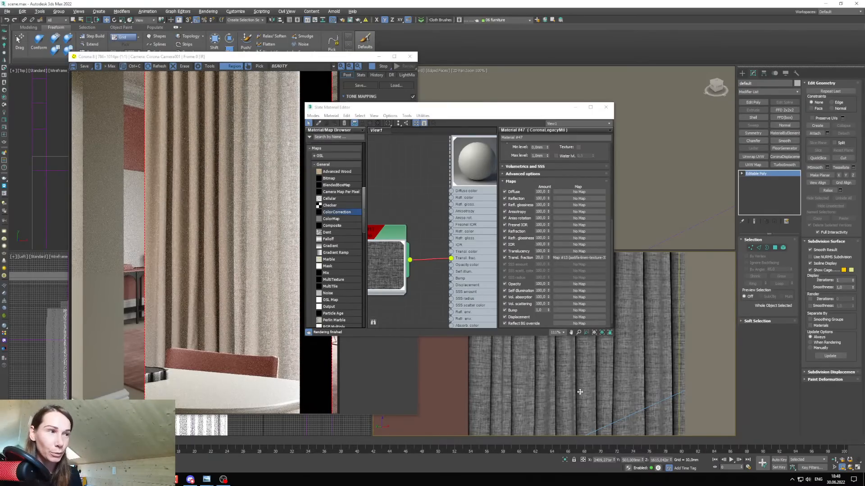
left_click_drag(388, 256, 400, 251)
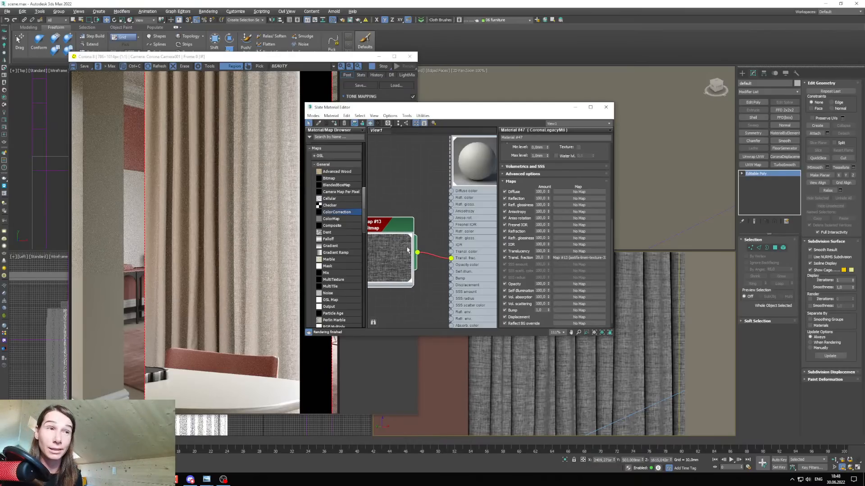
double_click(380, 226)
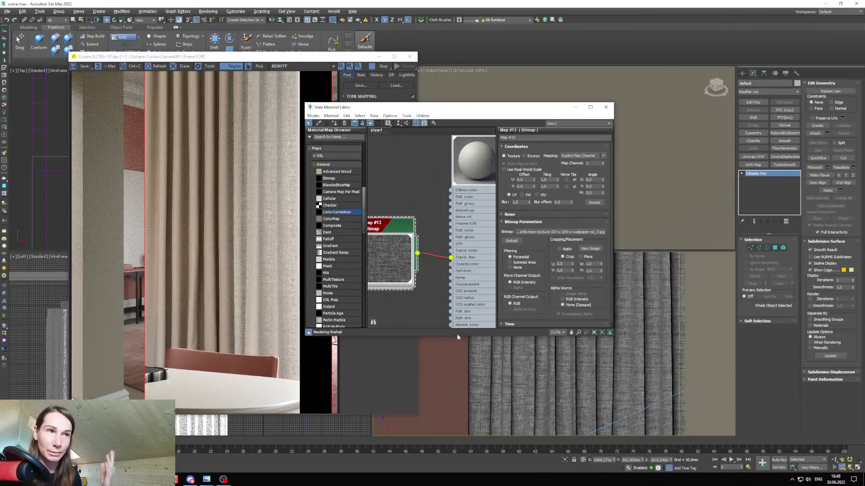
scroll(388, 326, "down", 3)
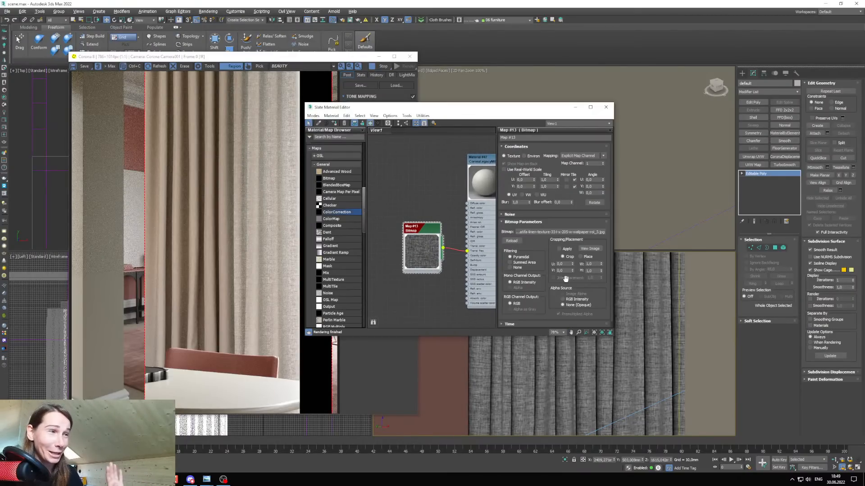
left_click_drag(438, 259, 426, 259)
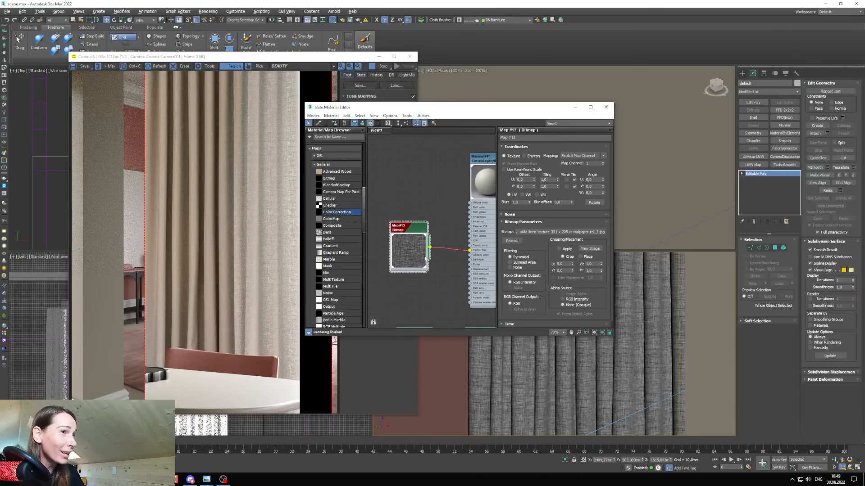
Set the curtain material's translucency fraction map amount to 10 and check the fabric up close in the render.
middle_click_drag(474, 215, 449, 214)
double_click(455, 178)
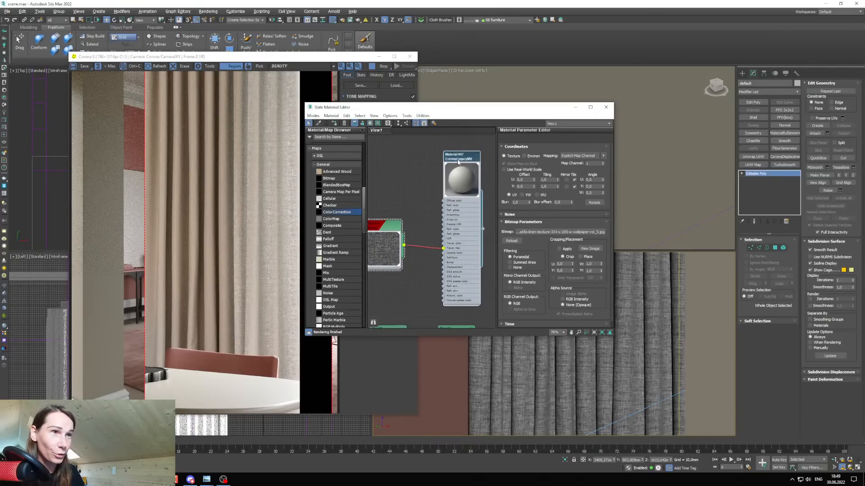
scroll(536, 263, "down", 5)
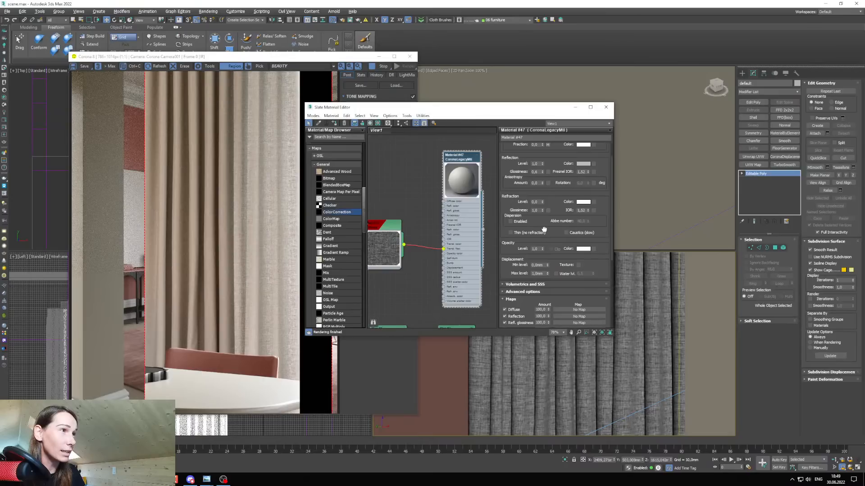
double_click(540, 308)
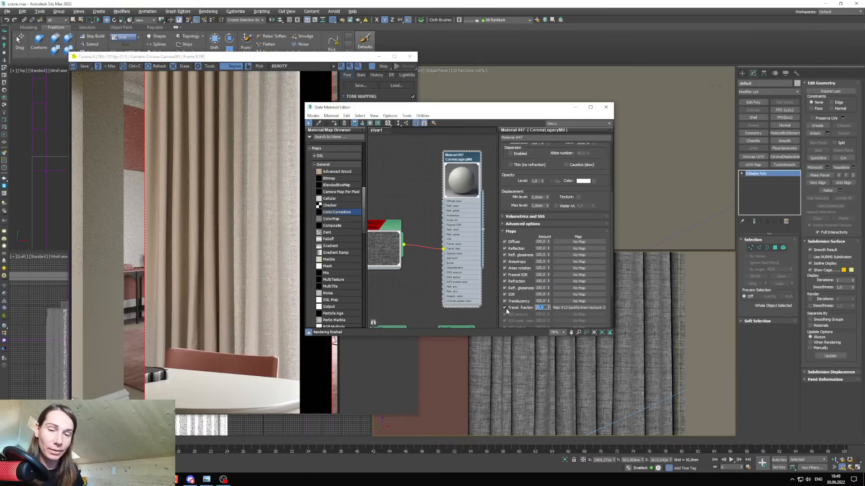
key("Return")
scroll(275, 263, "up", 3)
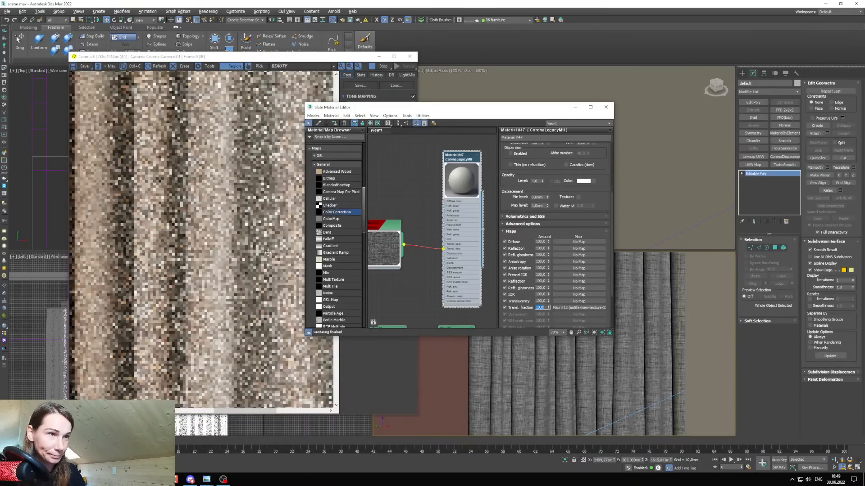
scroll(275, 262, "down", 3)
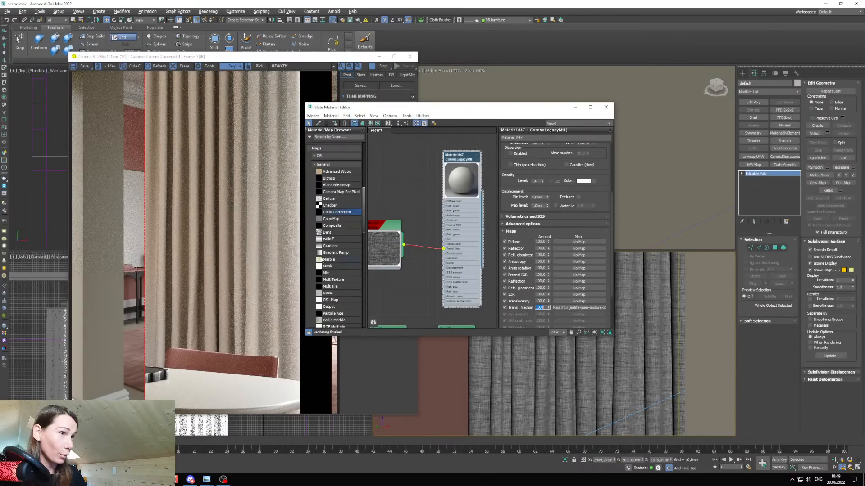
Connect a new Falloff map to the curtain material's opacity slot and show the material's map amounts.
left_click_drag(332, 242, 458, 250)
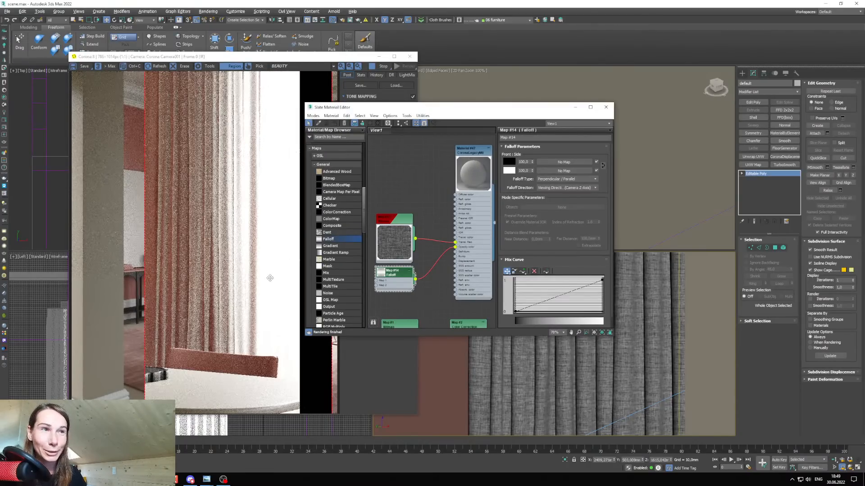
left_click(475, 162)
double_click(475, 162)
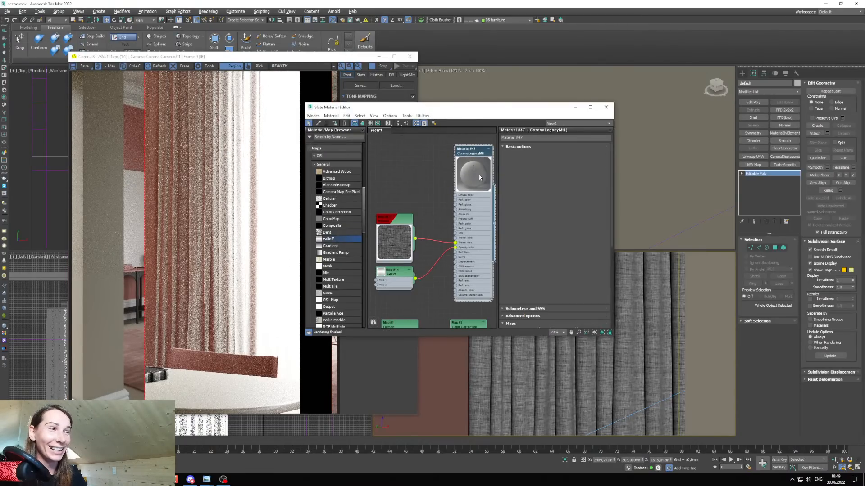
scroll(547, 246, "down", 5)
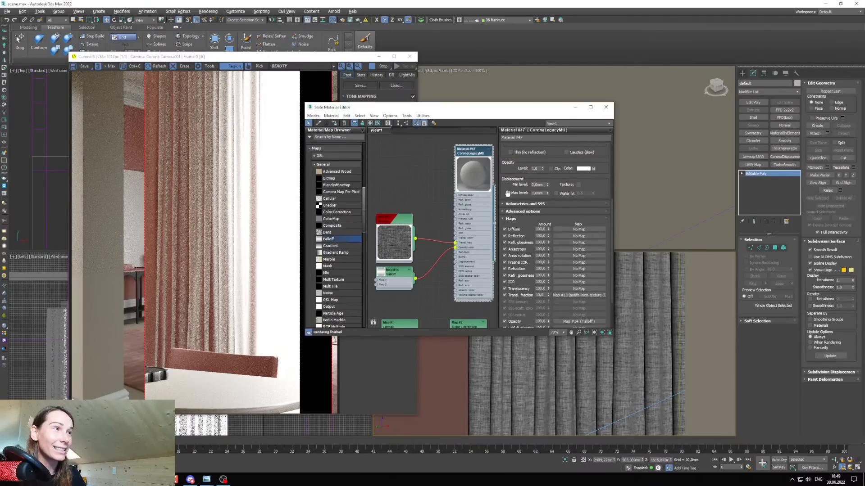
scroll(507, 193, "down", 2)
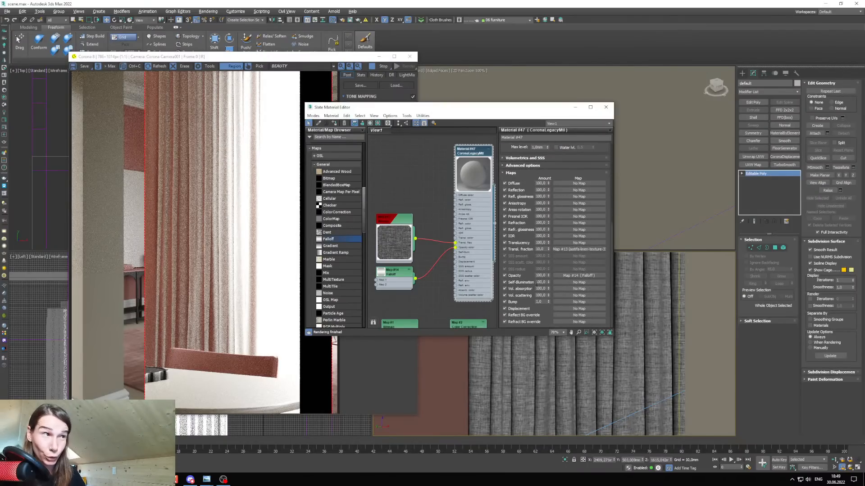
Try opacity map amounts of 20, 10 and 5 for the curtain's Falloff.
double_click(539, 276)
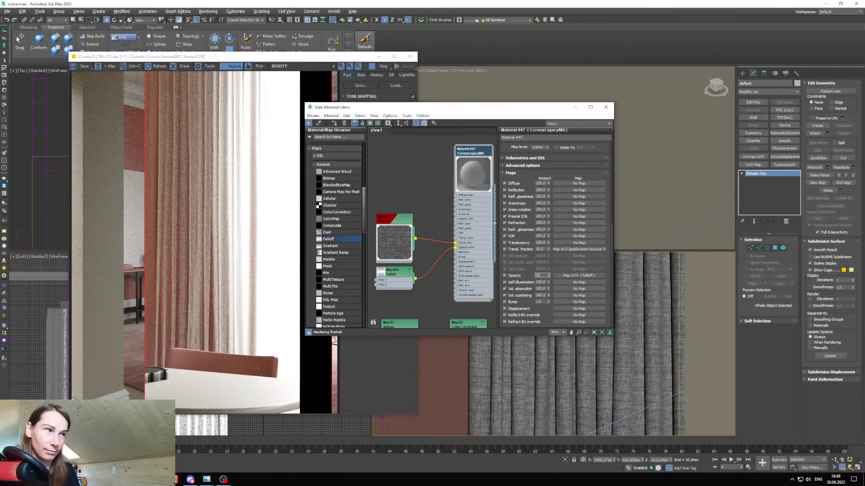
type("20")
key("Return")
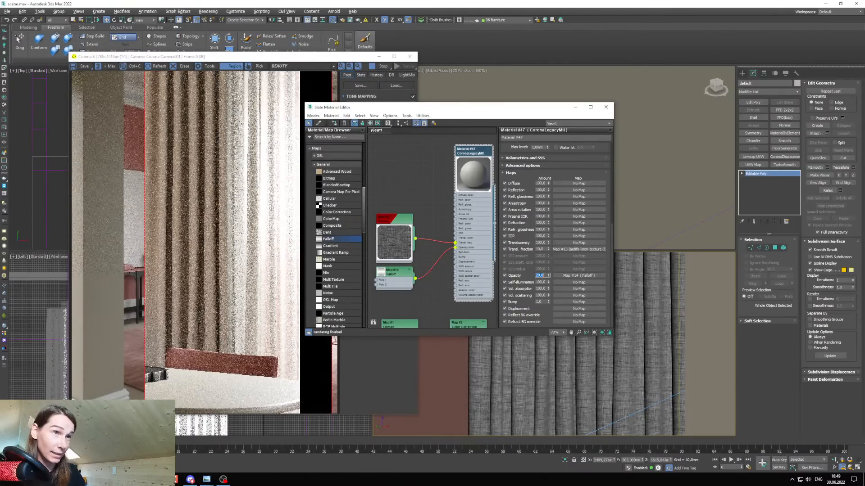
type("10")
key("Return")
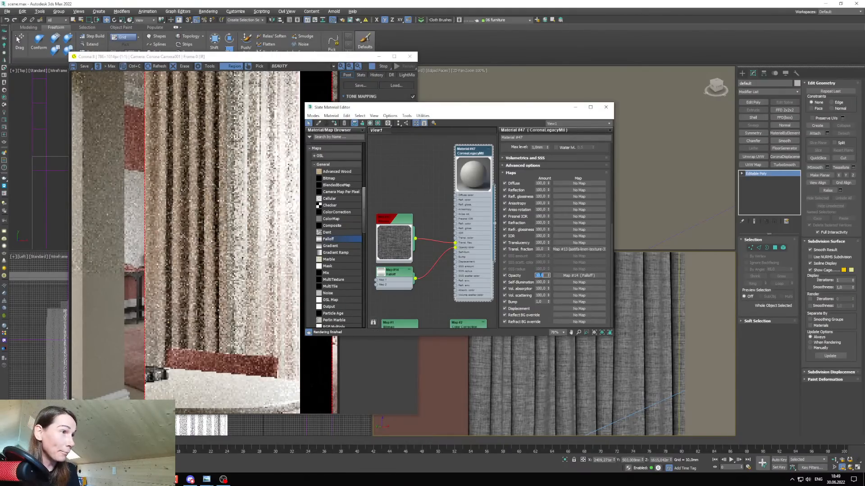
type("5")
key("Return")
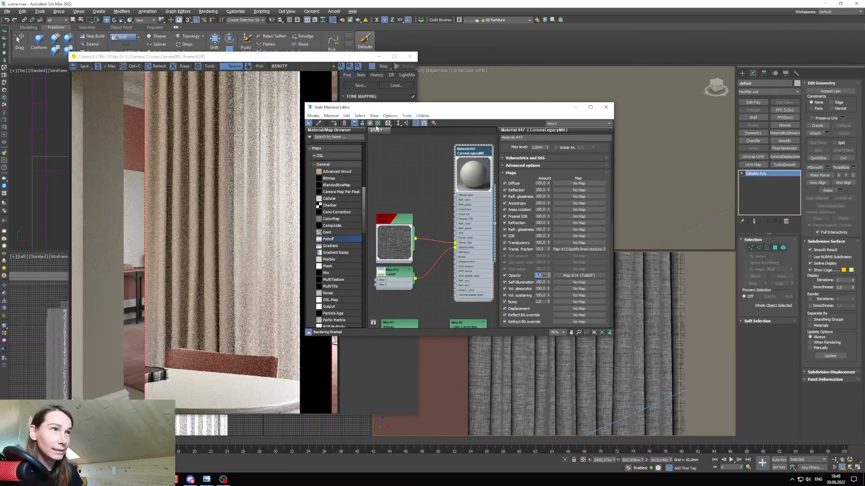
Set the Falloff's opacity map amount to 1 in the curtain material.
left_click_drag(370, 108, 386, 110)
type("1")
key("Return")
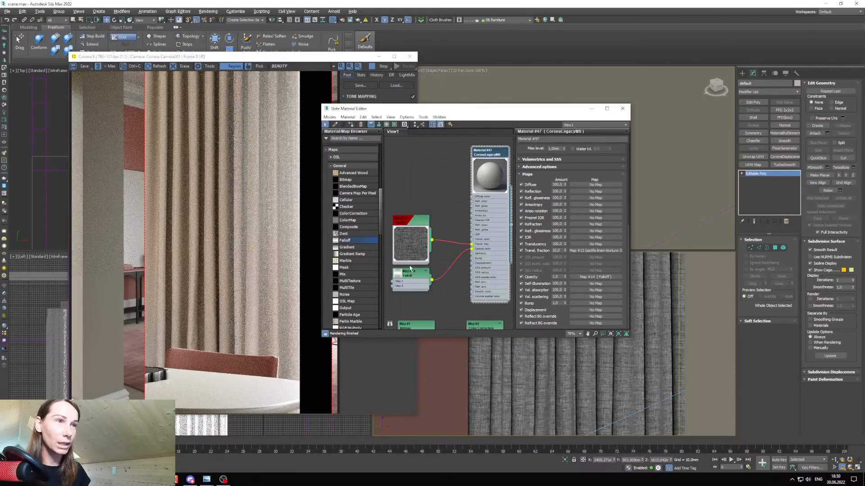
middle_click_drag(441, 247, 457, 267)
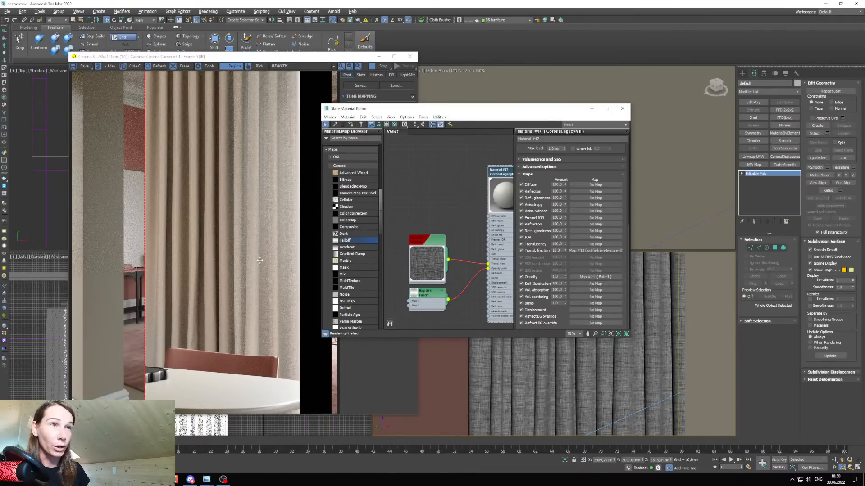
Inspect the curtain fabric up close in the render and connect a new Falloff map to the material's diffuse color.
scroll(260, 260, "up", 2)
scroll(214, 250, "down", 1)
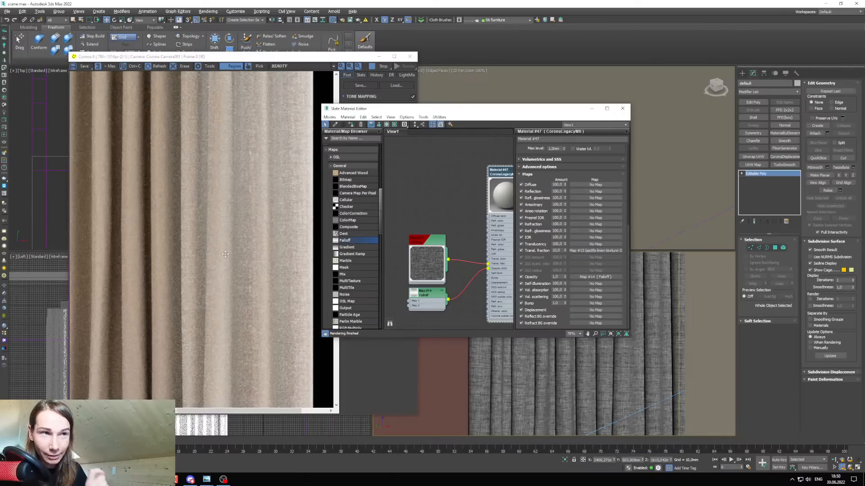
scroll(223, 260, "down", 1)
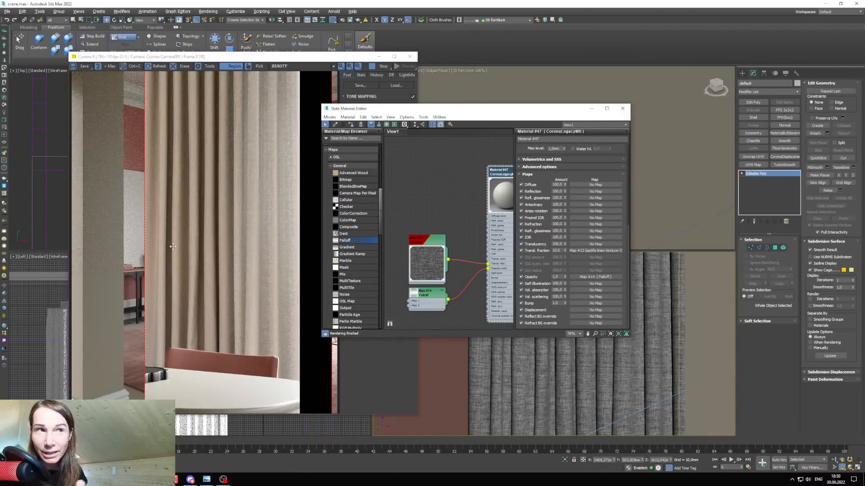
scroll(173, 246, "up", 1)
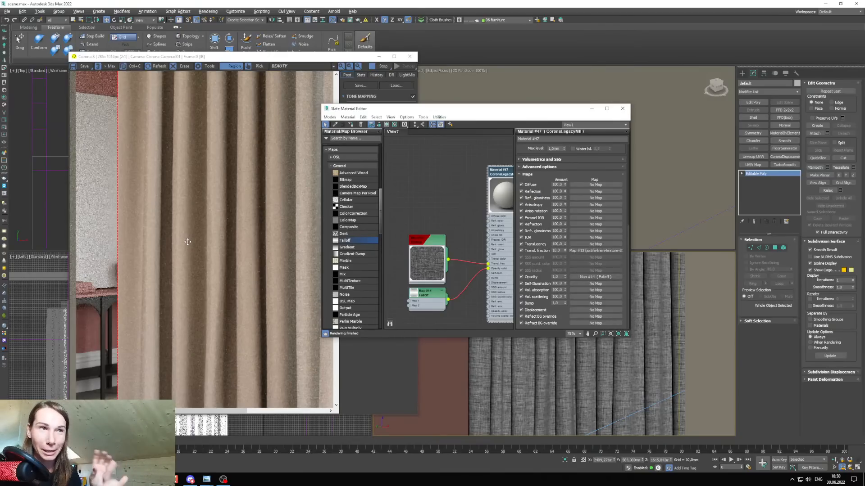
left_click(430, 208)
left_click_drag(448, 205, 489, 219)
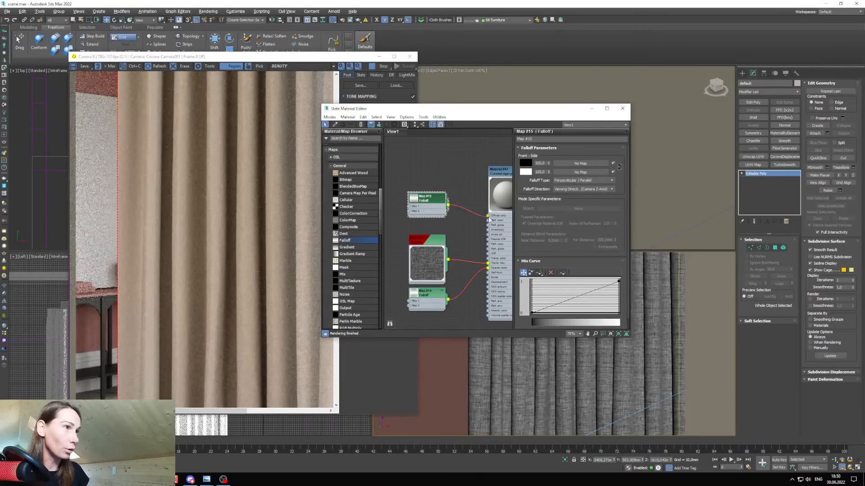
Return the viewport to the camera view and redraw the render region around the curtain.
key("m")
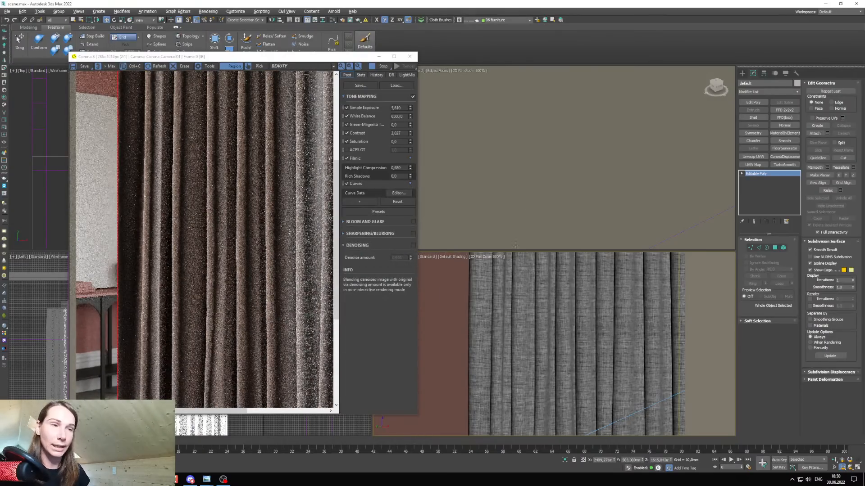
key("c")
scroll(298, 285, "down", 1)
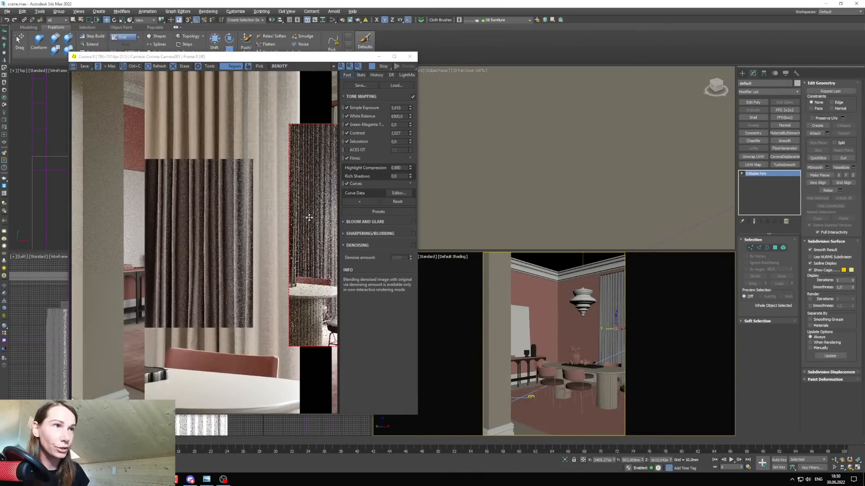
left_click_drag(307, 217, 250, 210)
left_click(288, 121)
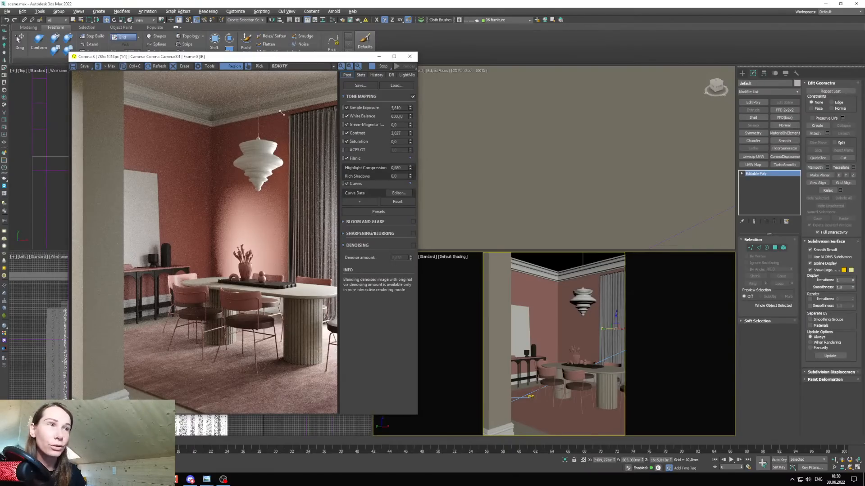
Add a middle point to the diffuse Falloff's mix curve and convert it to a smooth Bezier point.
key("m")
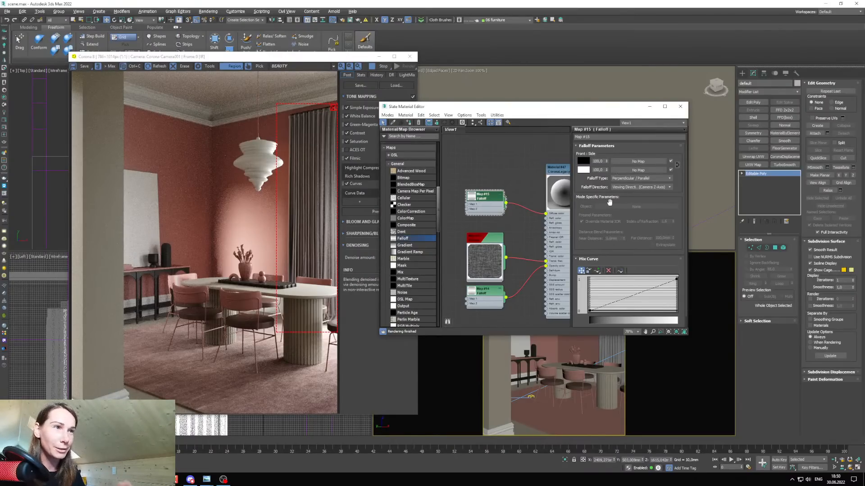
left_click(598, 270)
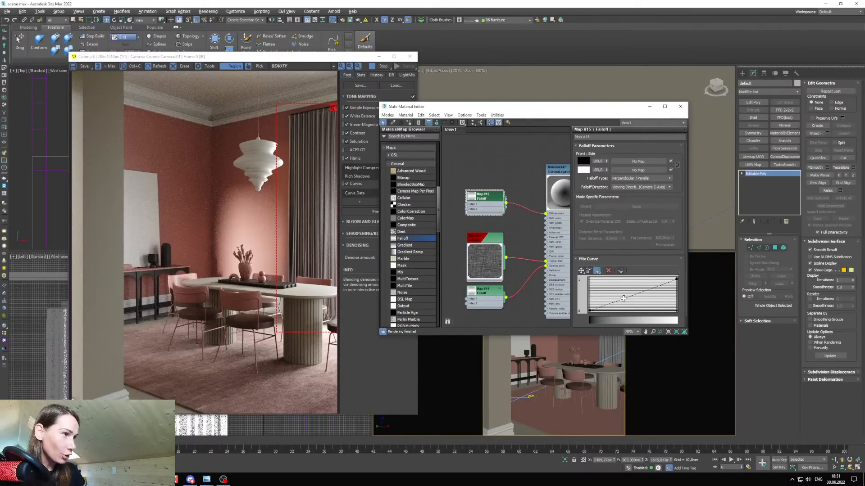
left_click(628, 297)
right_click(629, 298)
left_click(645, 310)
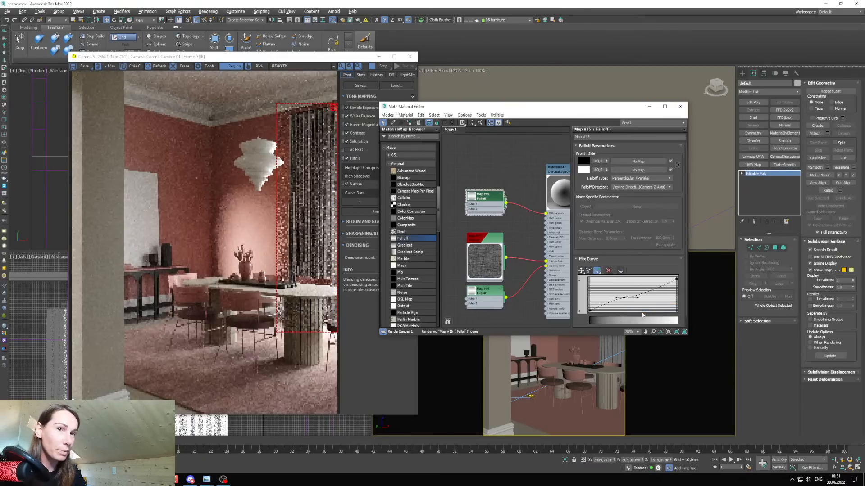
Move the mix curve's middle point up and toward the start so the curve bows above the diagonal.
left_click(581, 271)
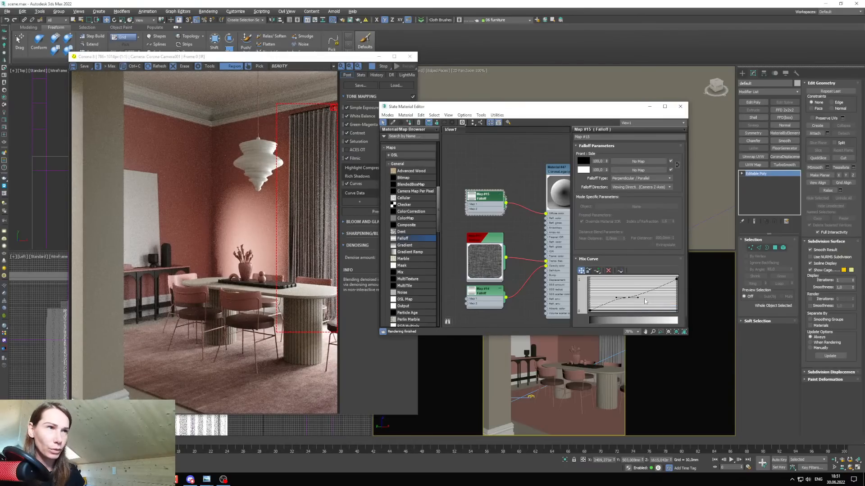
left_click_drag(638, 299, 619, 292)
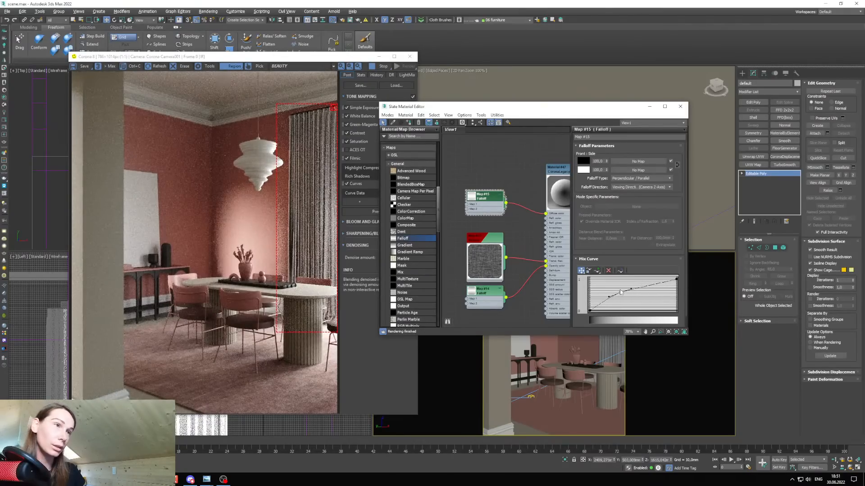
left_click_drag(619, 292, 609, 296)
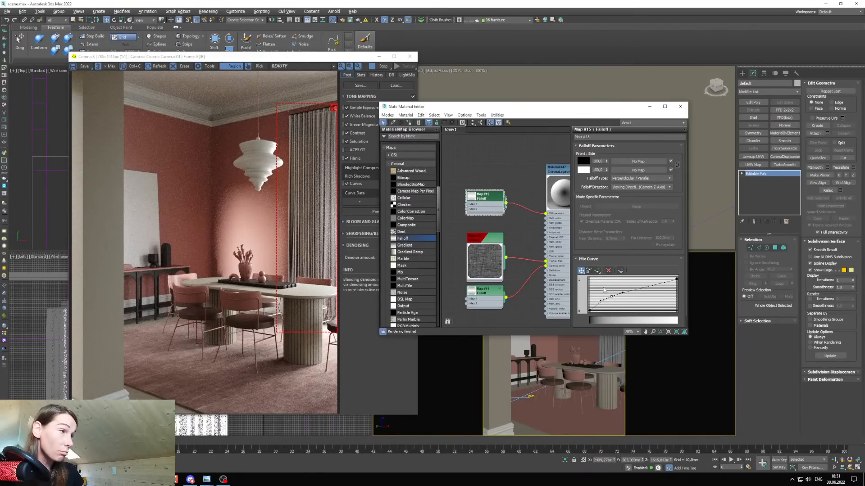
left_click_drag(611, 296, 611, 295)
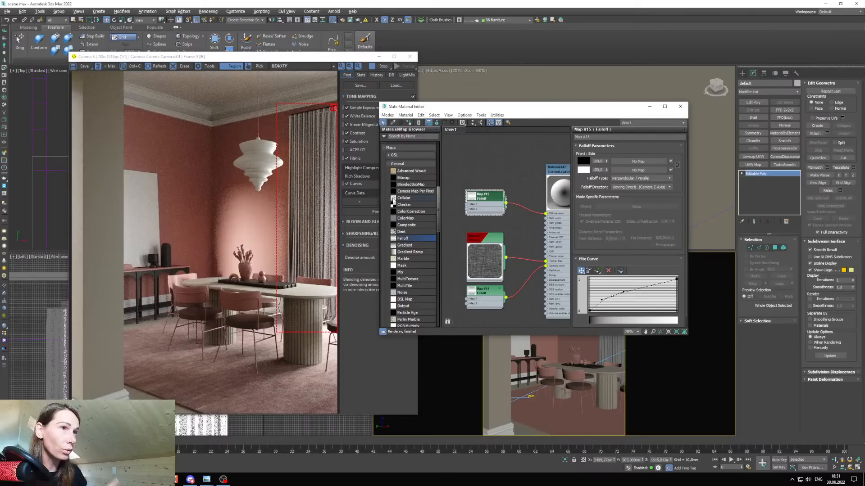
middle_click_drag(498, 277, 500, 288)
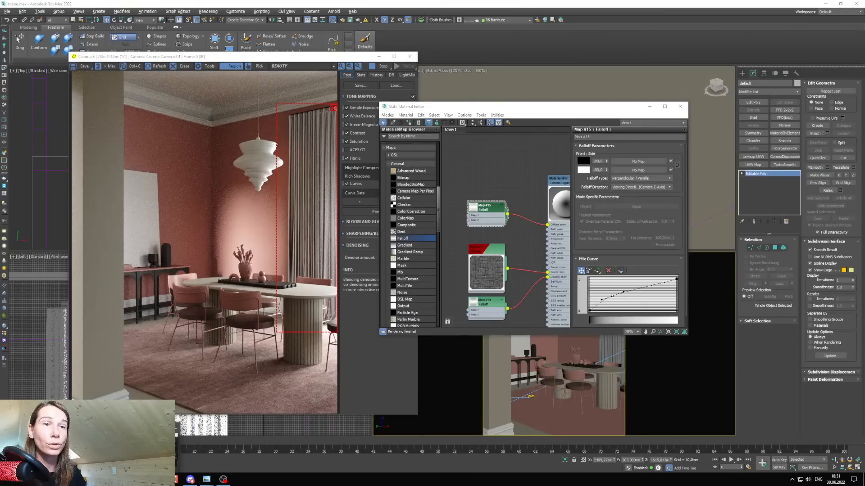
Switch to the browser and view the FabricPlain0020 fabric texture on textures.com.
key("alt+Tab")
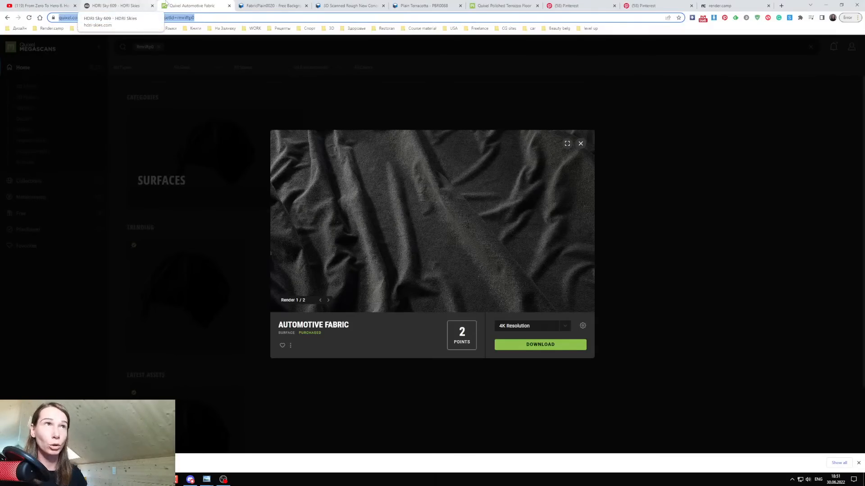
left_click(264, 6)
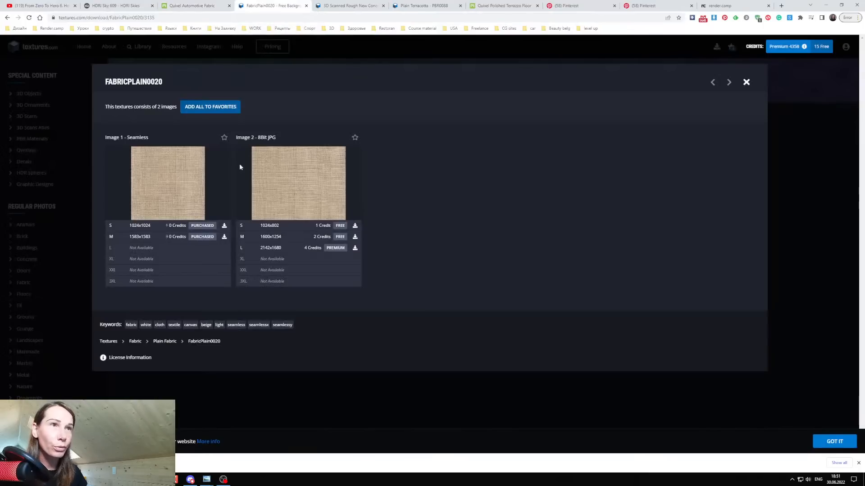
left_click(215, 217)
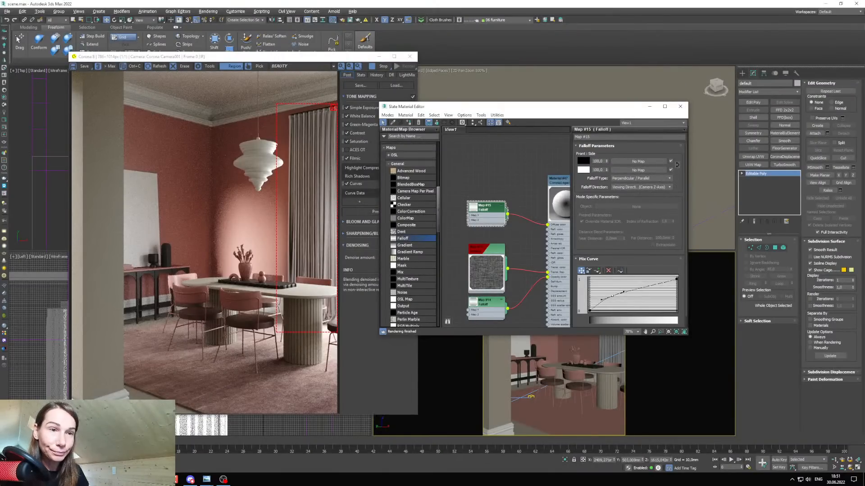
Preview TexturesCom_FabricPlain0020_1_seamless_M.jpg in the texture folder and bring it into the material graph as a bitmap.
left_click(108, 479)
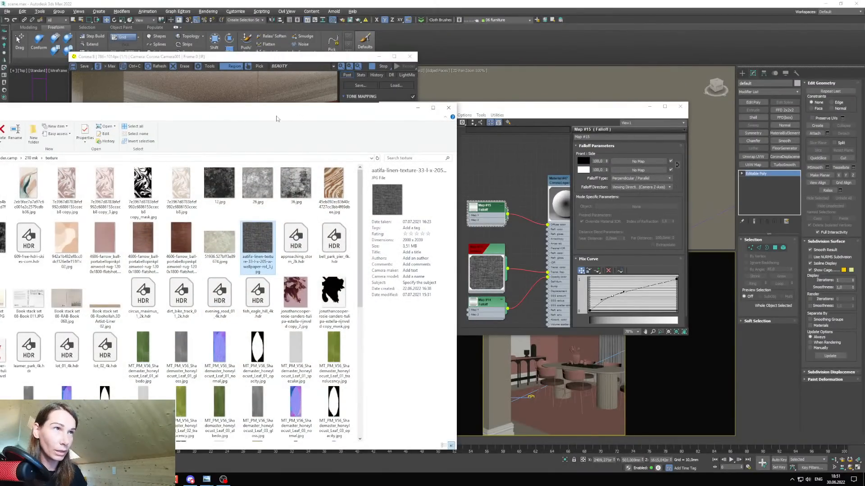
left_click_drag(277, 119, 399, 115)
scroll(354, 364, "down", 5)
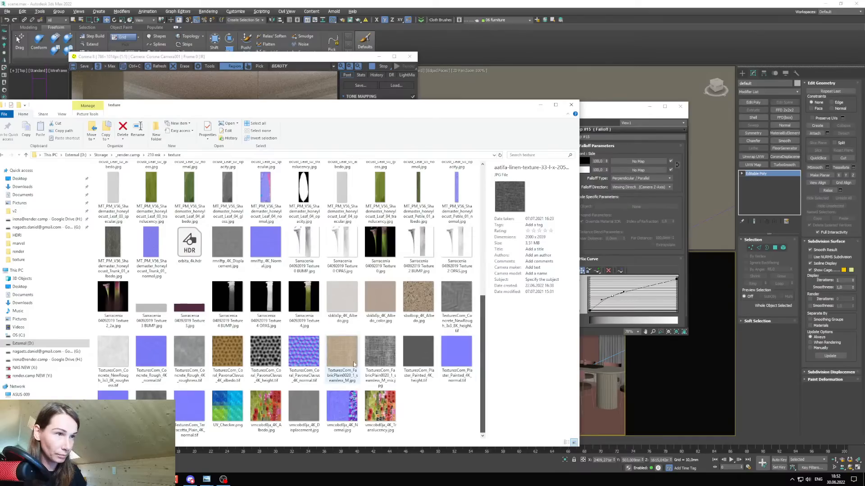
double_click(343, 354)
left_click(626, 81)
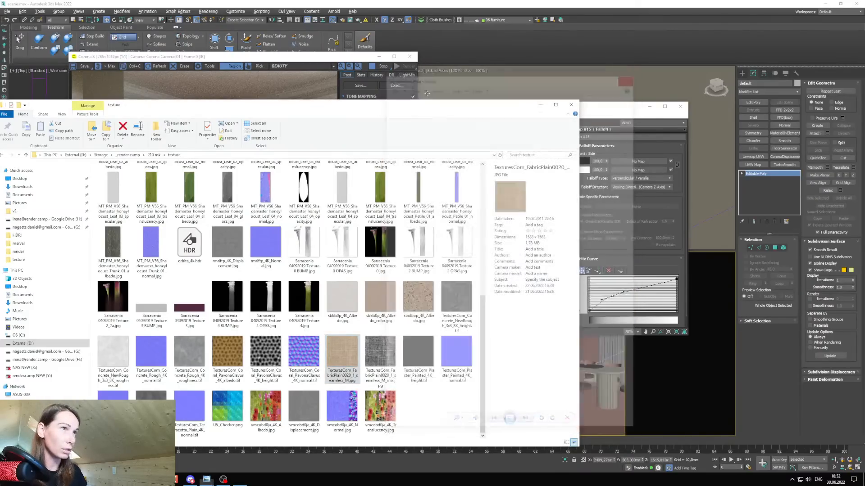
left_click_drag(428, 105, 255, 105)
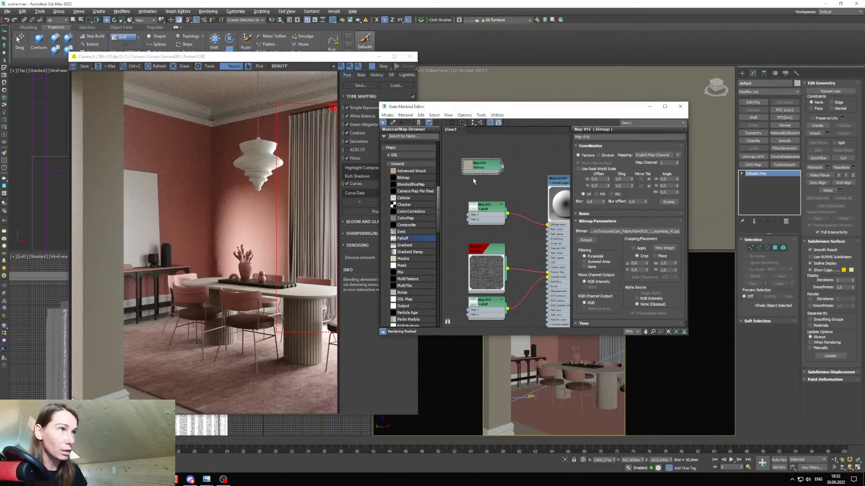
Enlarge the fabric bitmap's node preview and connect it to the first map slot of the diffuse Falloff.
double_click(469, 166)
middle_click_drag(483, 181, 531, 183)
left_click_drag(530, 182, 457, 196)
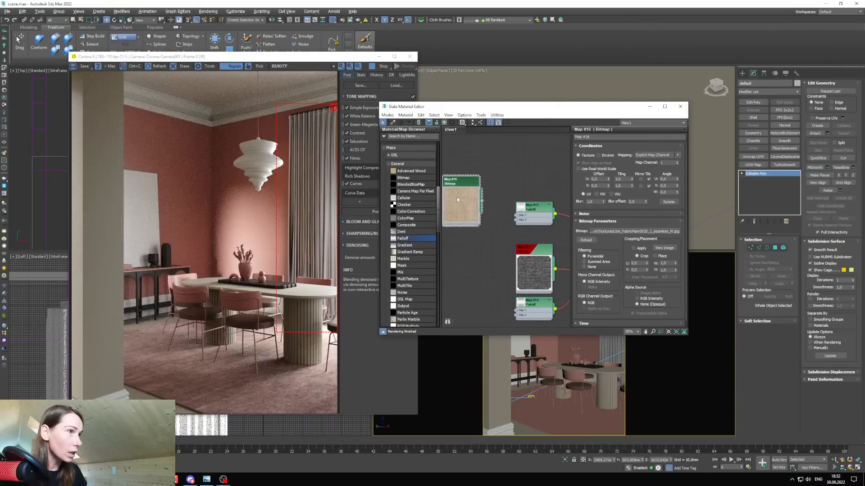
middle_click_drag(457, 196, 461, 200)
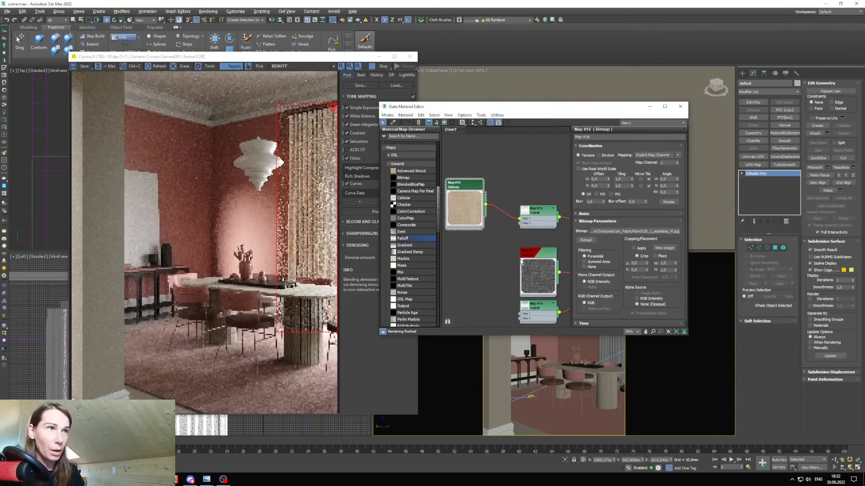
Insert a ColorCorrection map between the fabric bitmap and the diffuse Falloff, enlarge its preview and space out the nodes.
left_click_drag(477, 227, 456, 227)
middle_click_drag(456, 227, 463, 235)
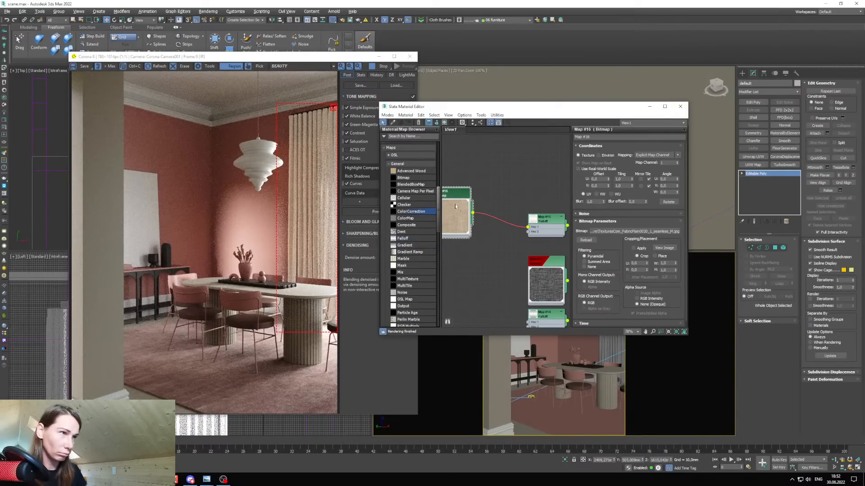
left_click_drag(493, 224, 494, 225)
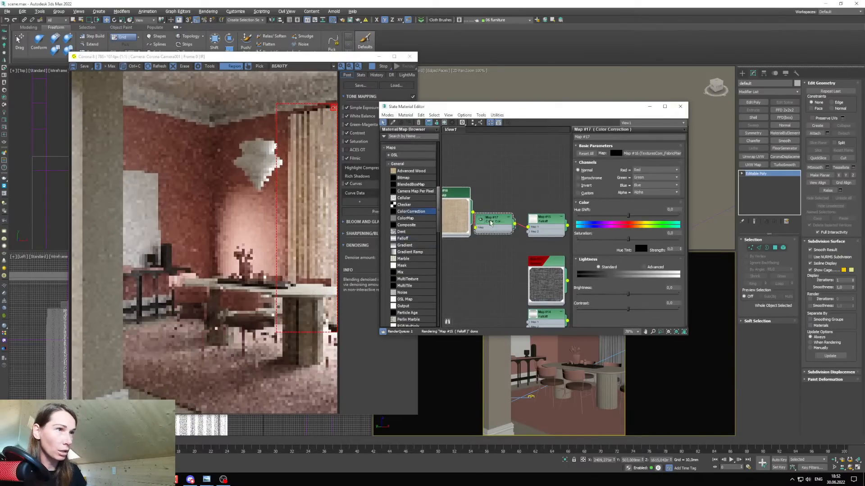
middle_click_drag(484, 233, 496, 234)
left_click_drag(472, 218, 452, 224)
middle_click_drag(473, 224, 478, 228)
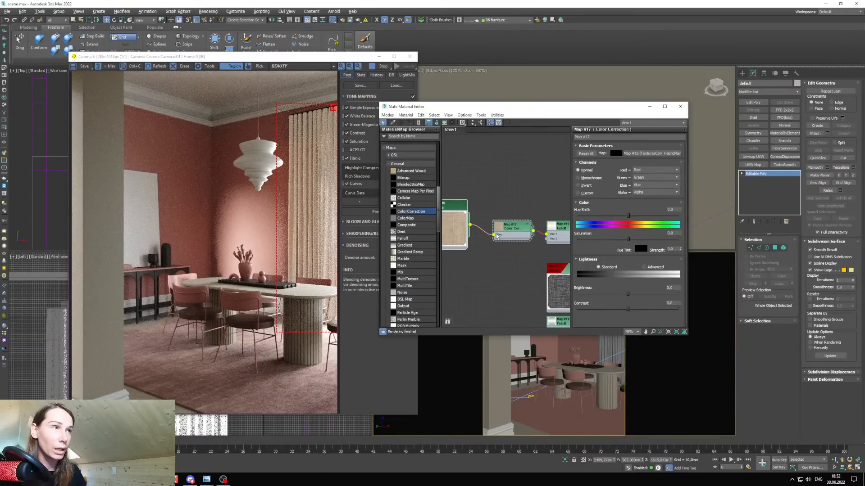
double_click(496, 227)
left_click_drag(458, 220, 457, 241)
left_click_drag(514, 240, 504, 225)
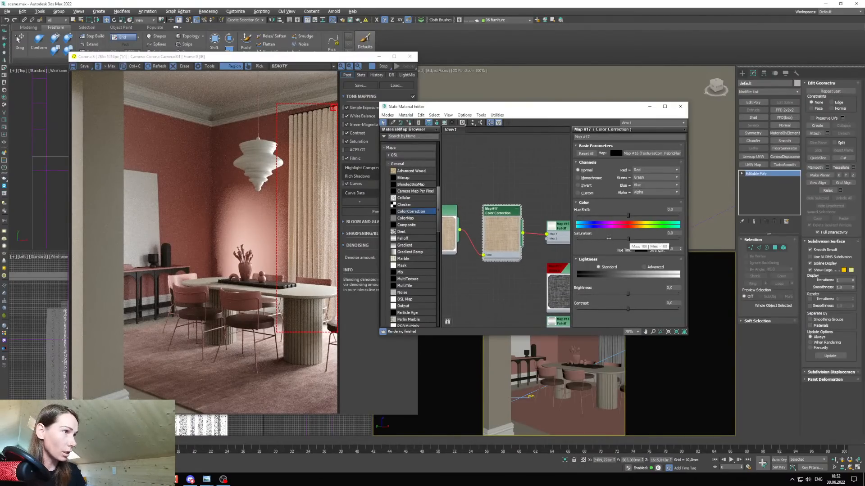
Set the ColorCorrection saturation to about -67.4 and the advanced RGB gamma to 0.71, and check the curtain in the render.
left_click_drag(609, 239, 593, 242)
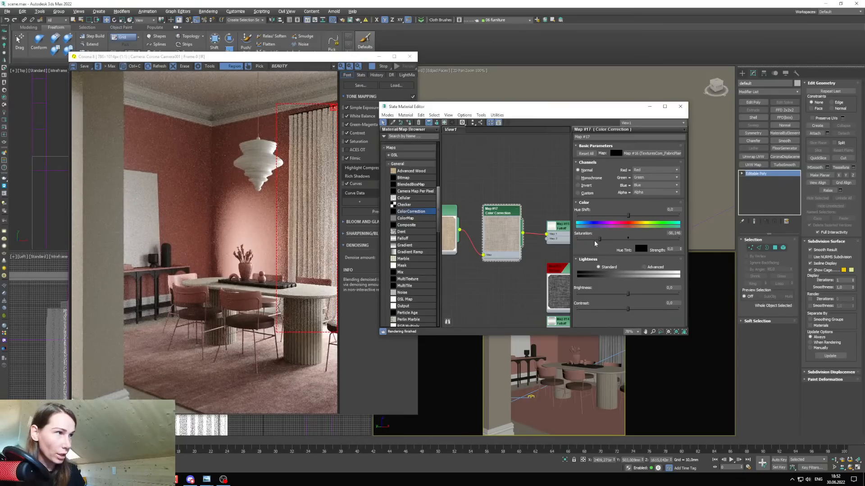
left_click(652, 270)
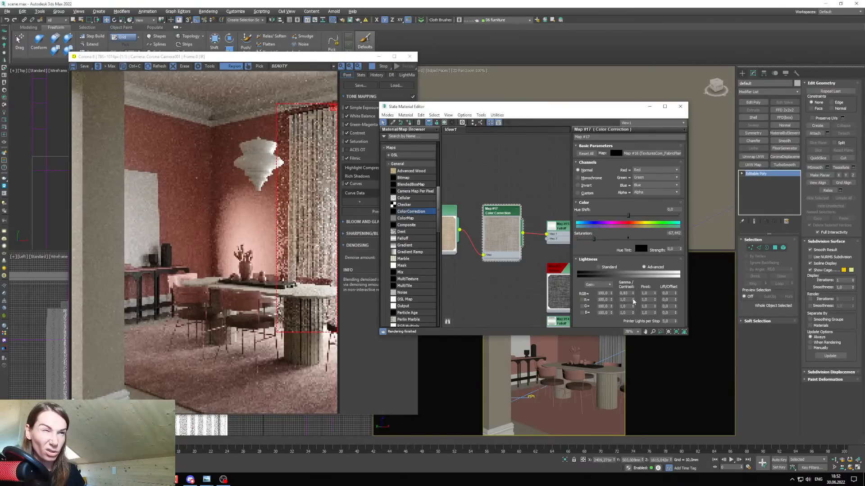
left_click_drag(633, 293, 634, 295)
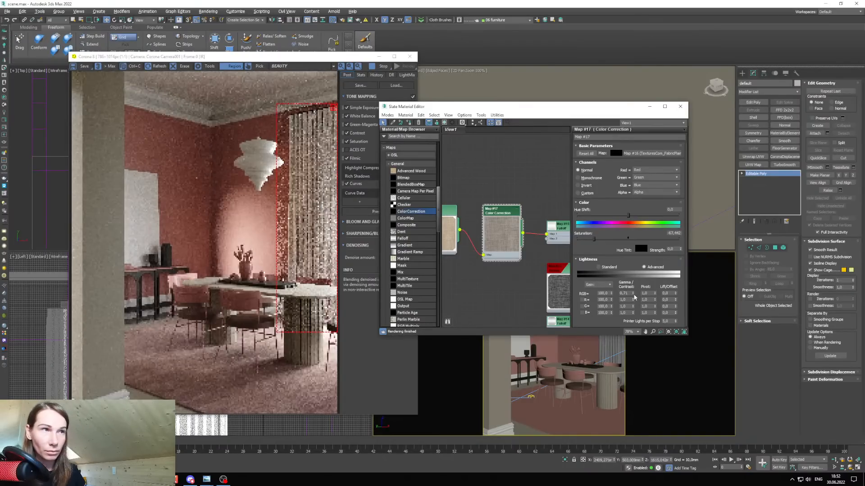
left_click_drag(446, 107, 469, 104)
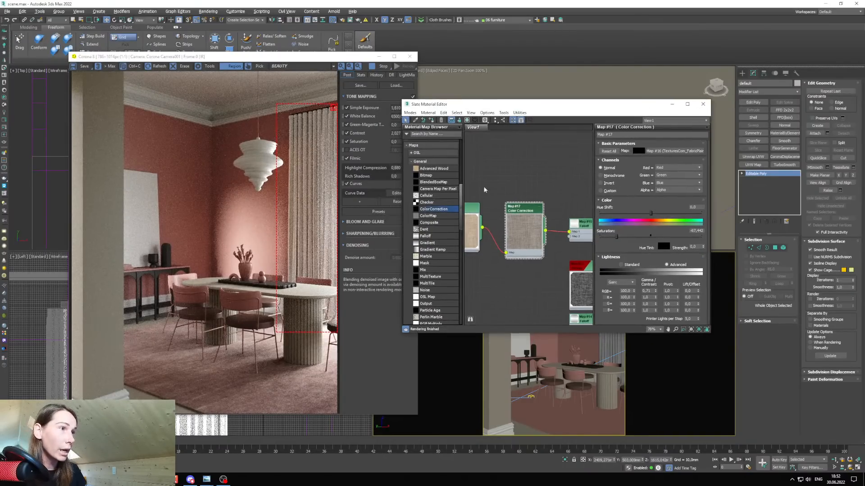
scroll(535, 234, "down", 3)
left_click_drag(515, 227, 506, 218)
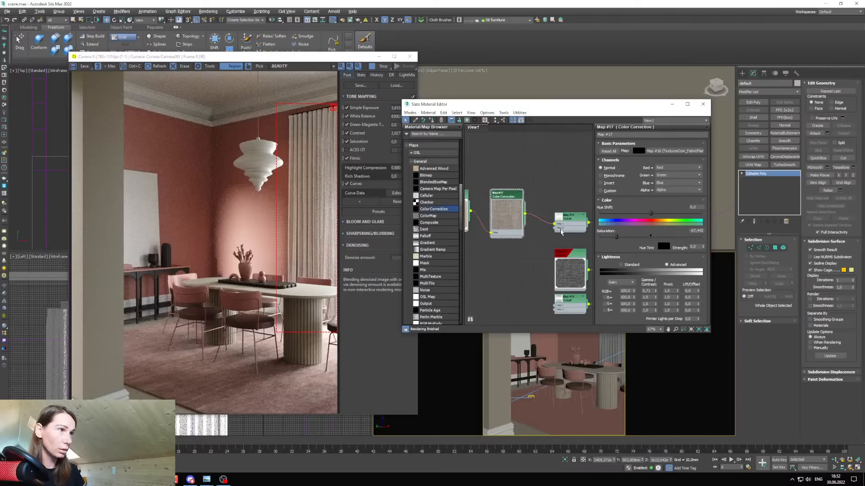
scroll(333, 246, "up", 2)
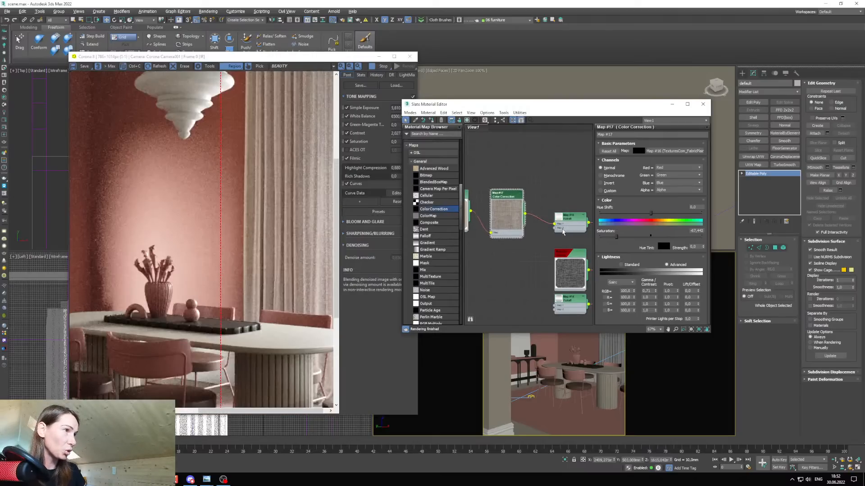
scroll(560, 237, "down", 3)
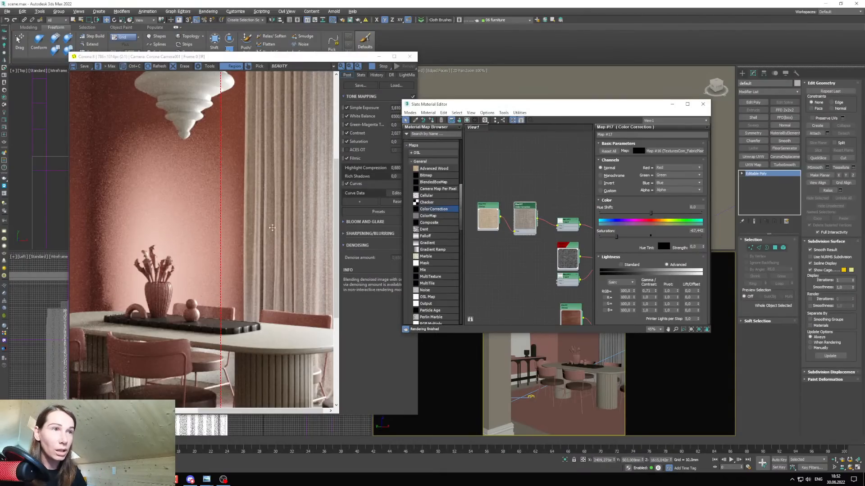
Examine the curtain's linen weave and fabric colour up close in the Corona render.
left_click(672, 104)
scroll(608, 329, "up", 5)
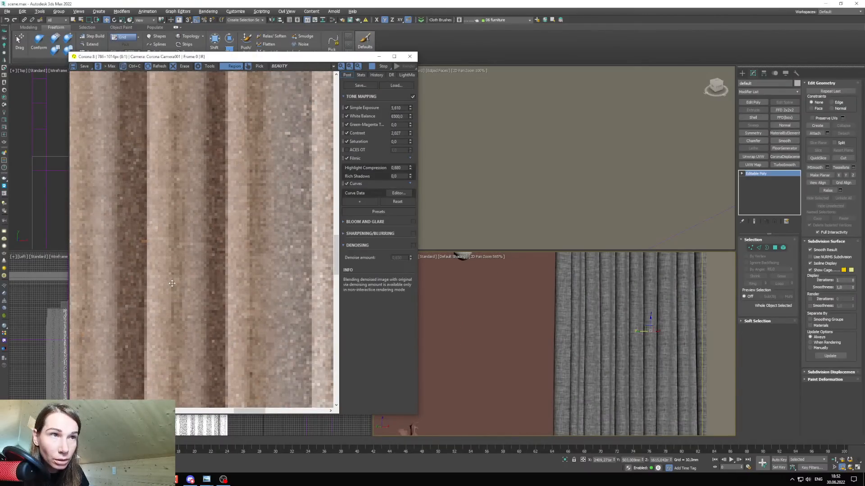
scroll(174, 282, "down", 1)
scroll(232, 269, "up", 2)
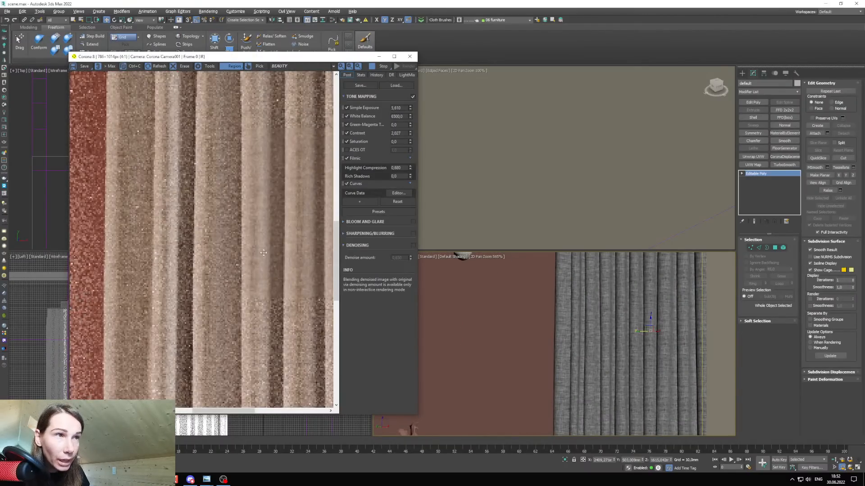
scroll(588, 331, "up", 2)
scroll(168, 239, "down", 1)
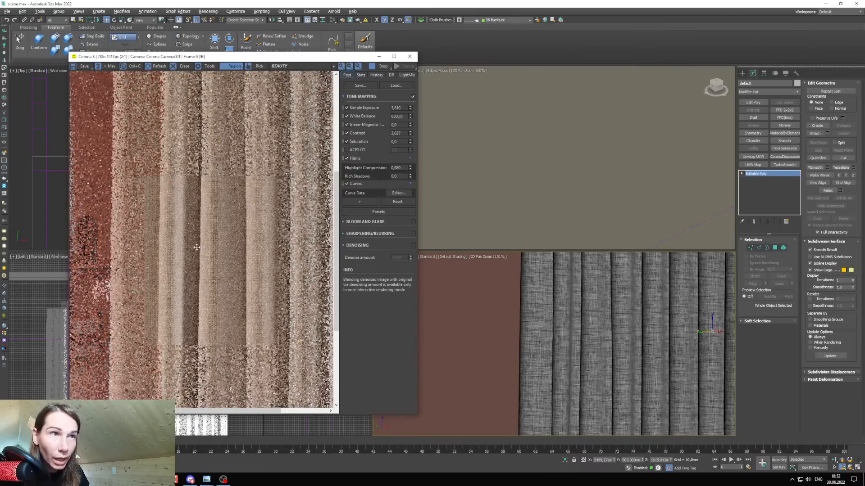
scroll(168, 239, "down", 1)
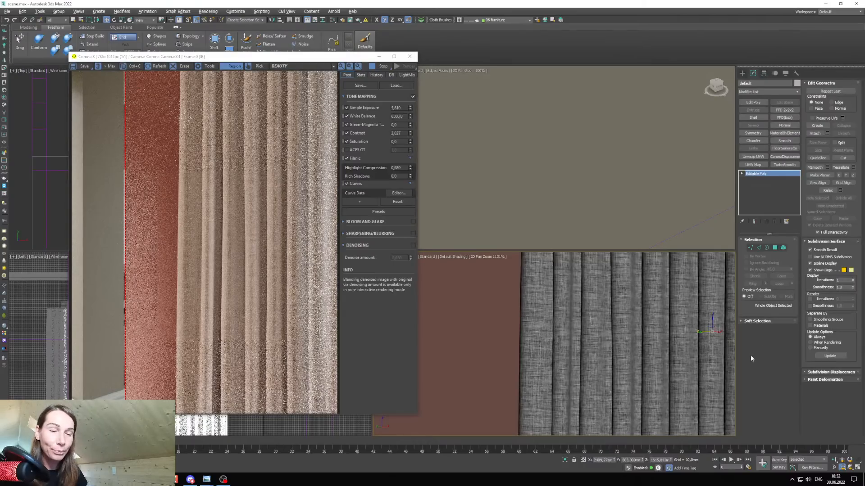
Open the diffuse Falloff's parameters and reframe the curtain so the render region covers it.
key("m")
middle_click_drag(567, 257, 550, 257)
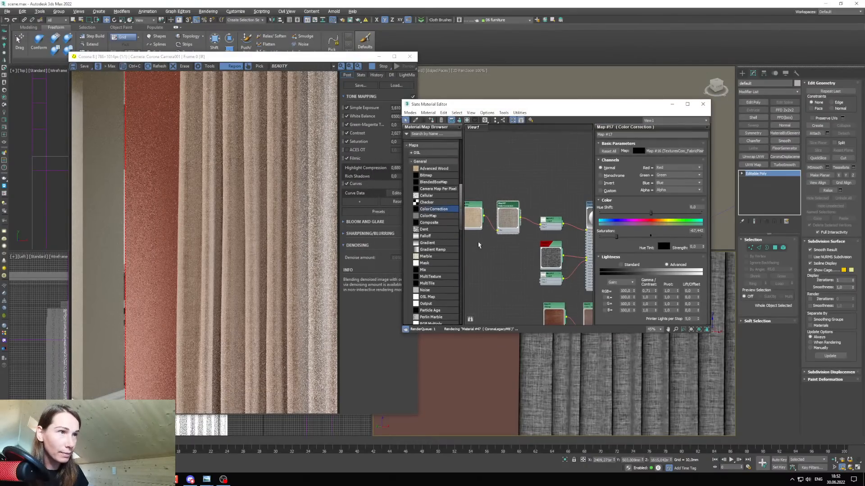
double_click(552, 224)
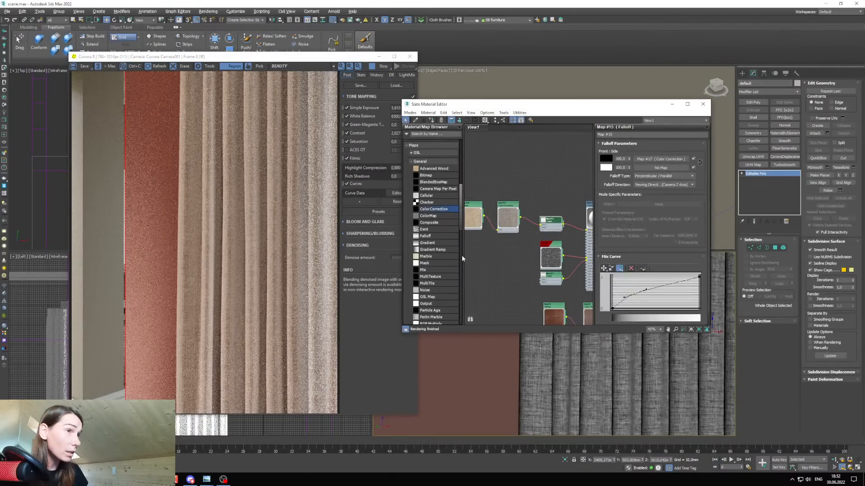
scroll(602, 388, "down", 3)
middle_click_drag(591, 383, 543, 383)
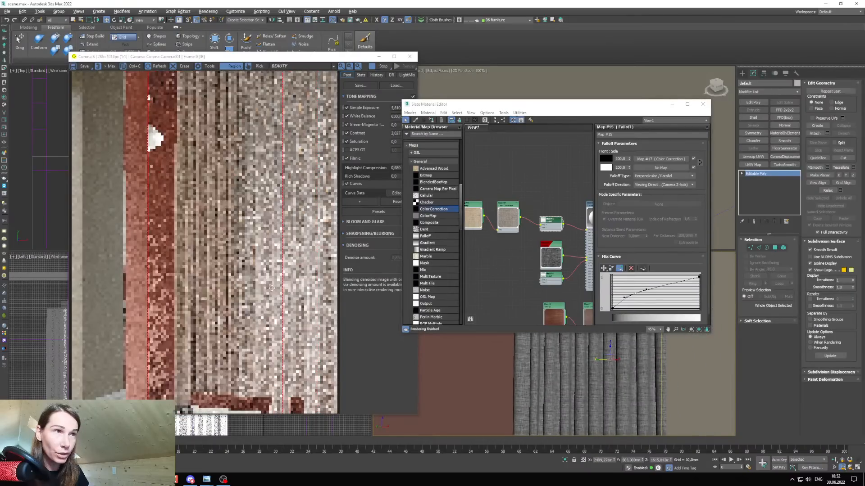
left_click_drag(228, 268, 210, 296)
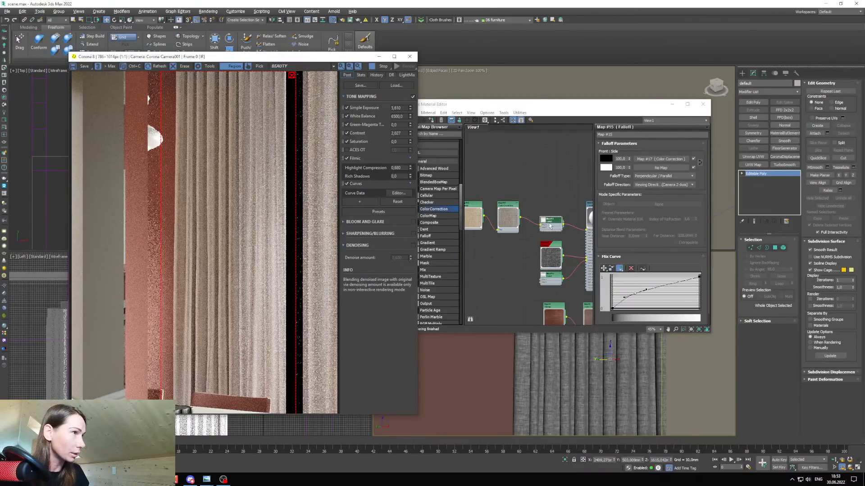
Sample the Falloff's side colour from the ColorCorrection preview, then set its value to 212 and saturation to 14, checking the curtain in the render.
left_click(602, 169)
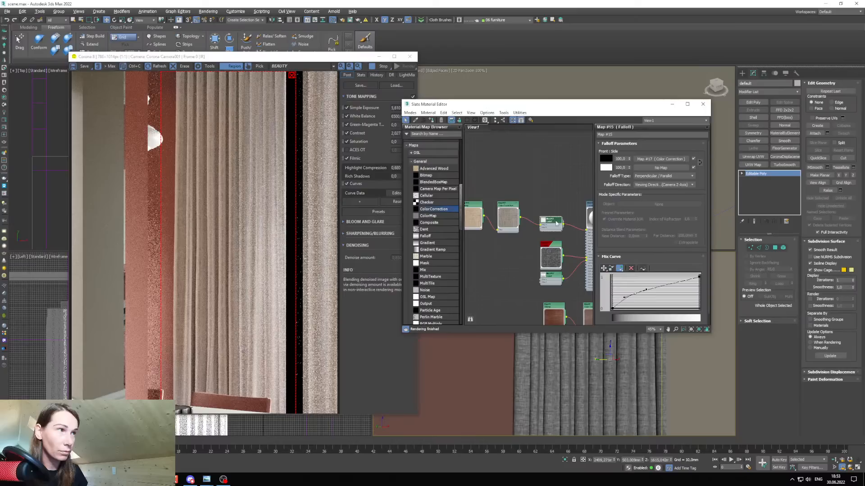
left_click(606, 167)
left_click(598, 287)
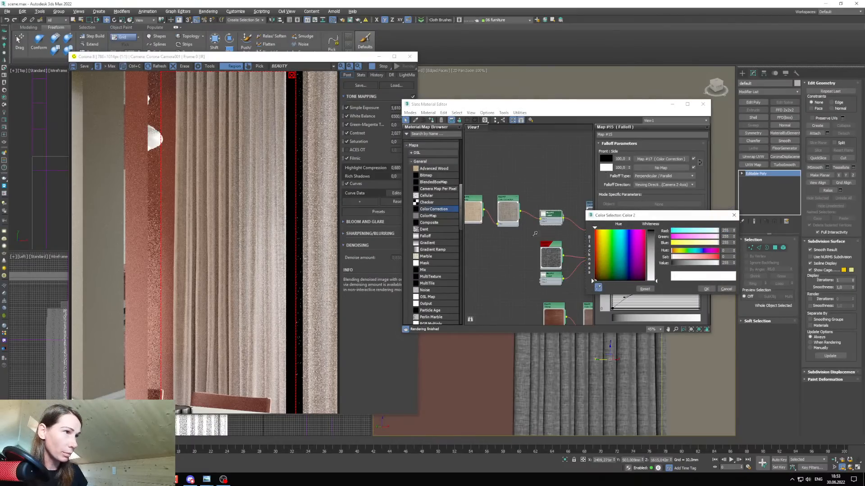
left_click(517, 212)
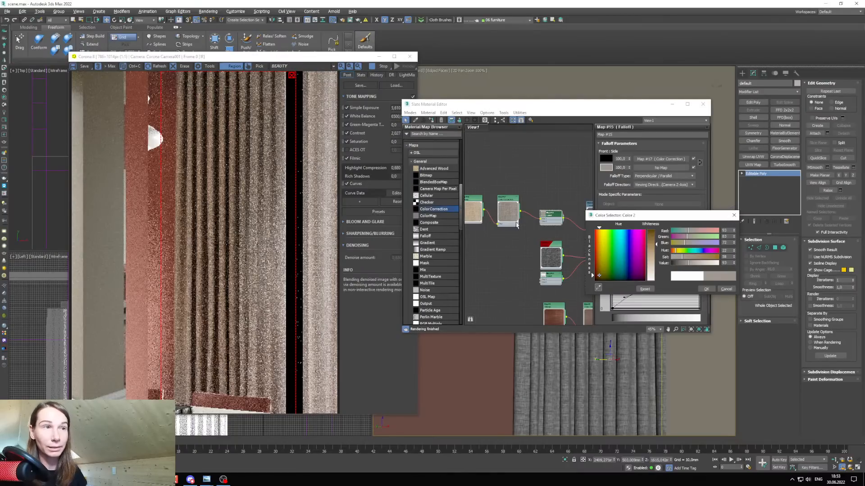
left_click(710, 264)
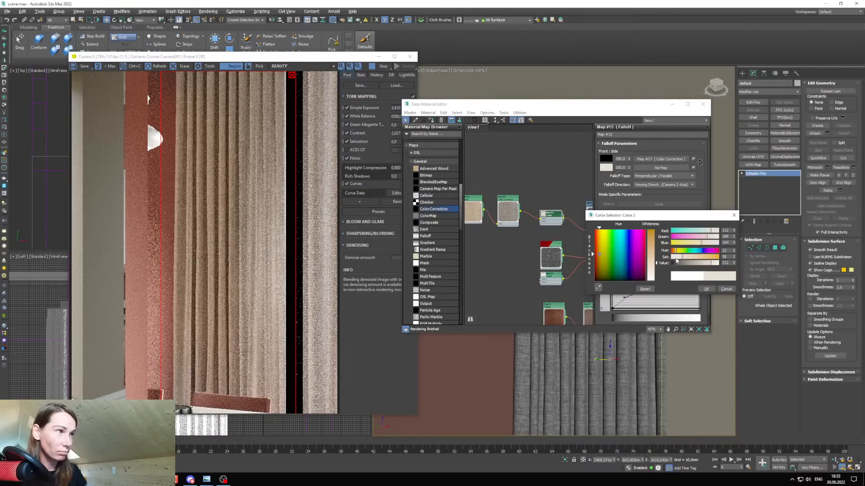
left_click_drag(677, 260, 674, 258)
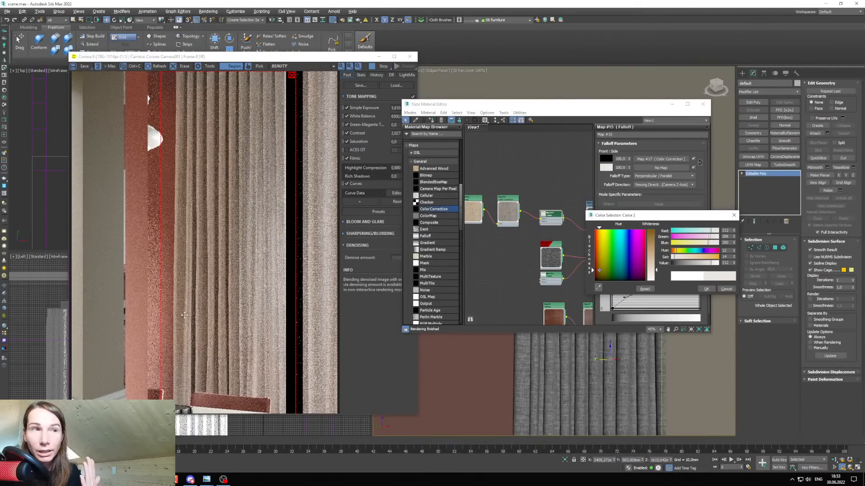
scroll(222, 311, "up", 2)
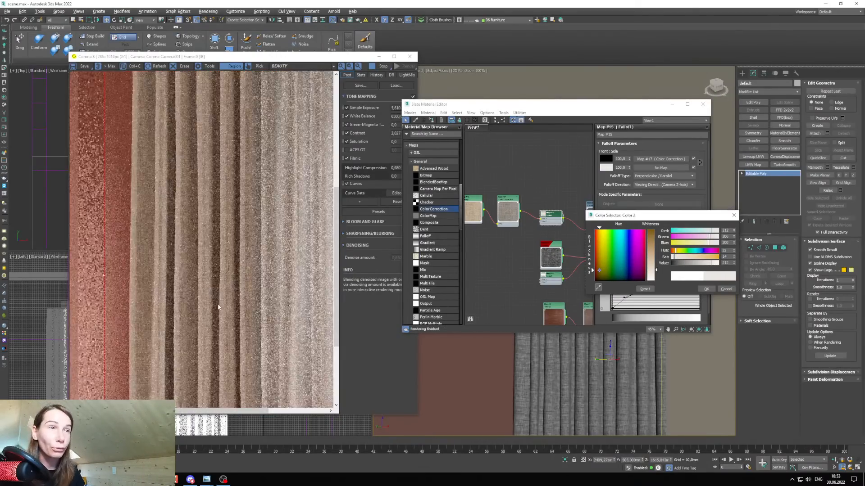
scroll(218, 304, "down", 2)
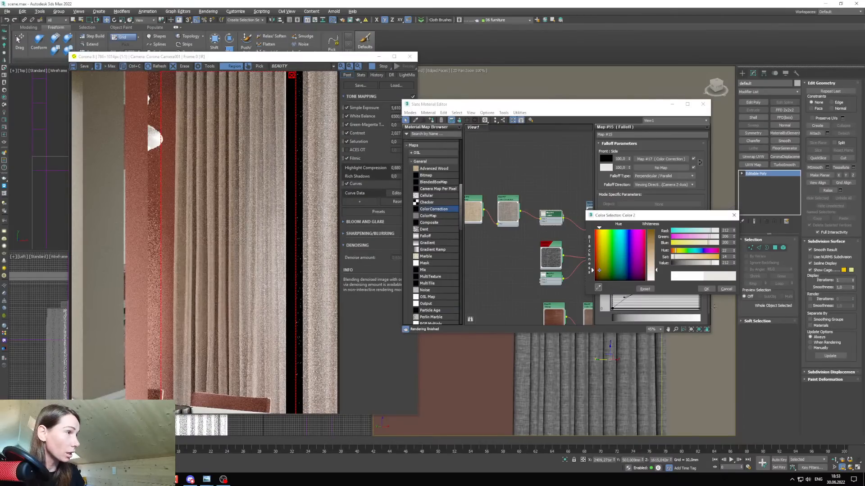
left_click(706, 288)
Remove the render region and review the curtain within the whole dining room in the Corona render.
left_click(672, 104)
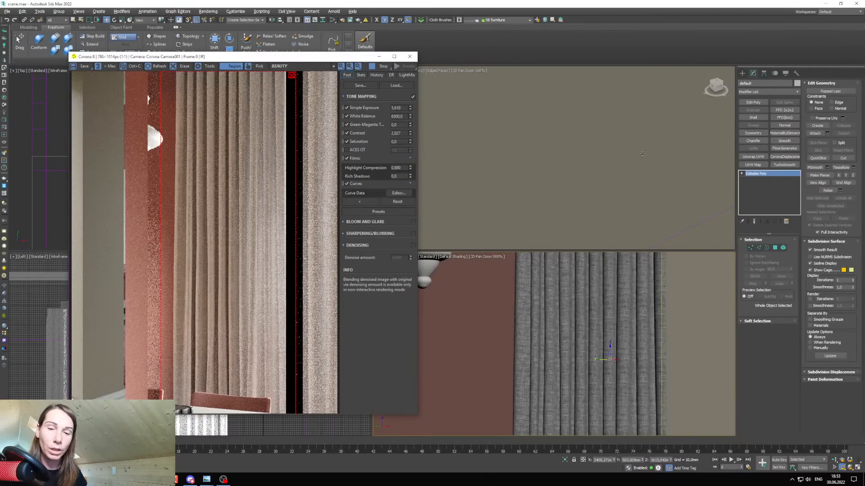
key("1")
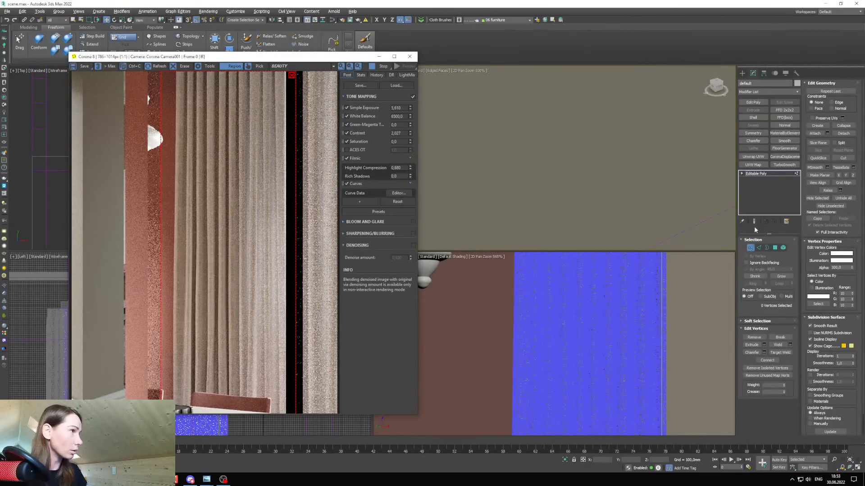
left_click(760, 175)
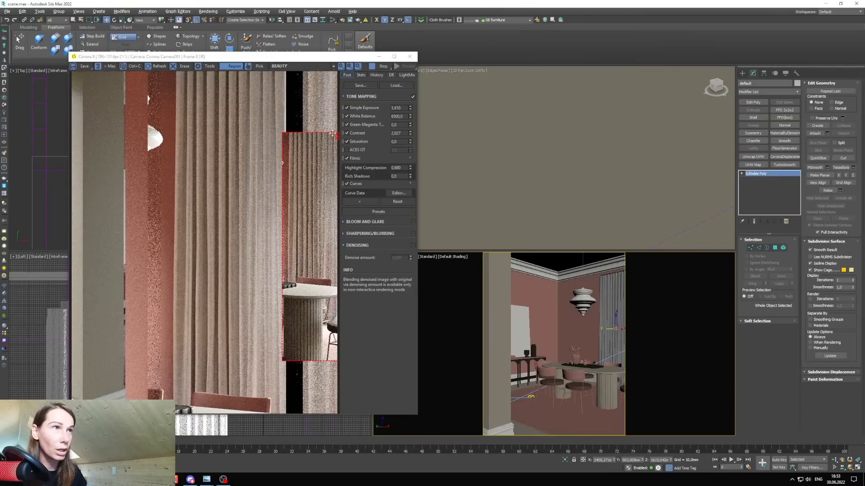
left_click(337, 136)
left_click_drag(303, 63, 478, 85)
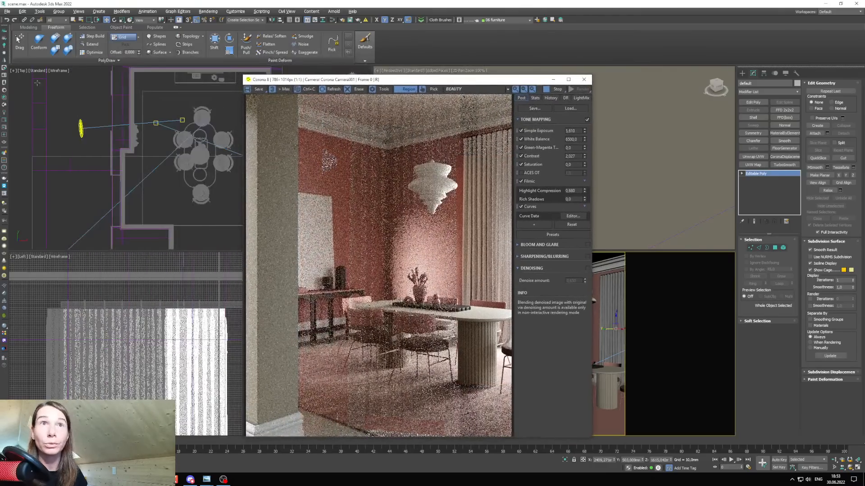
left_click(367, 107)
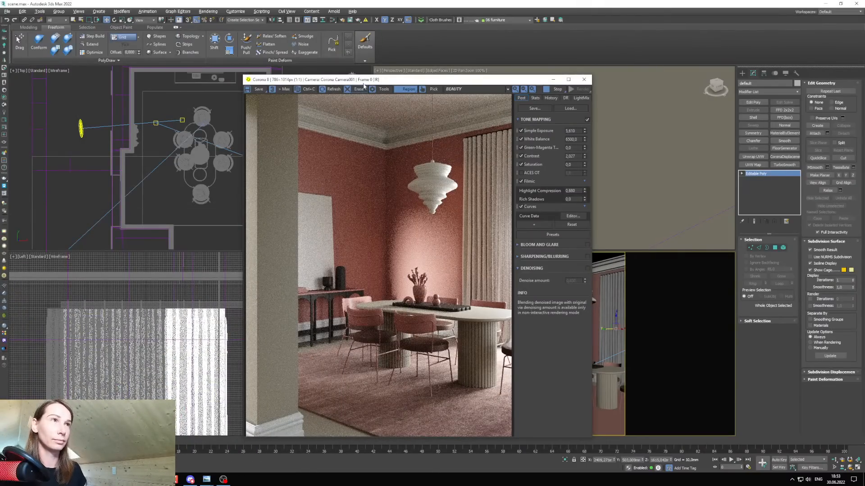
left_click_drag(364, 83, 278, 61)
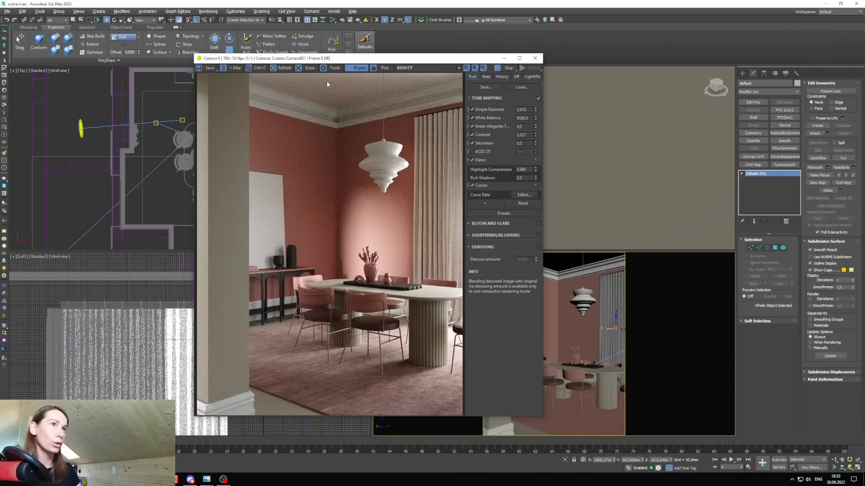
left_click_drag(332, 60, 231, 68)
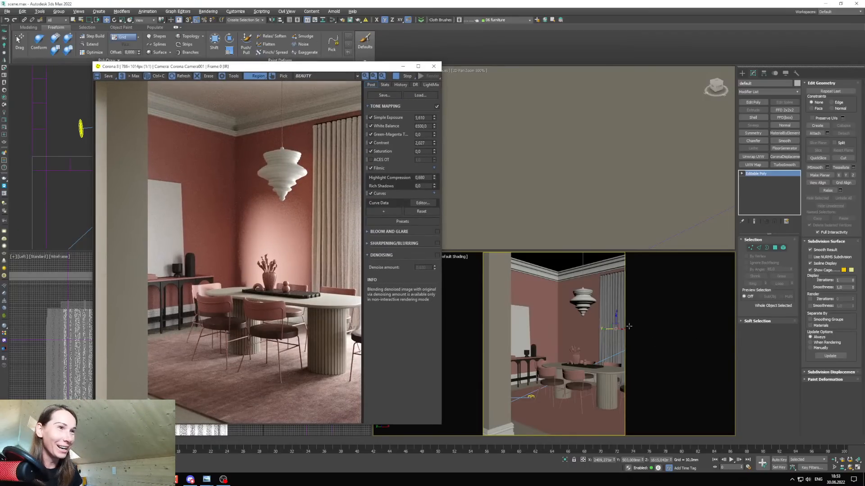
Duplicate the white CoronaLegacyMtl material node and assign the copy to the room's ceiling.
key("m")
left_click_drag(473, 108, 624, 171)
left_click(556, 273)
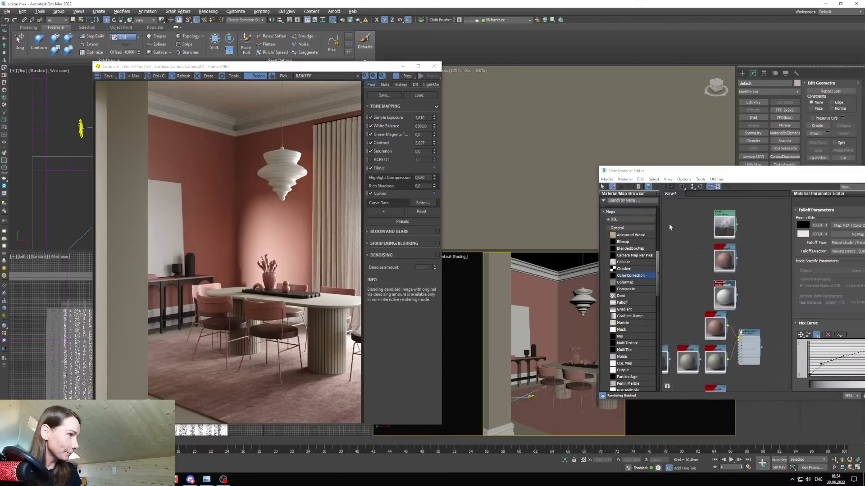
left_click_drag(692, 172, 653, 183)
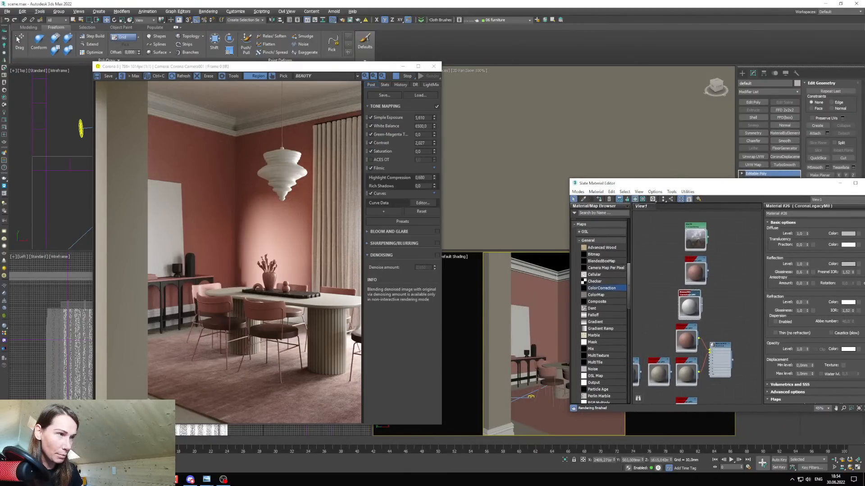
middle_click_drag(715, 306, 740, 326)
left_click_drag(714, 325, 685, 325, "shift")
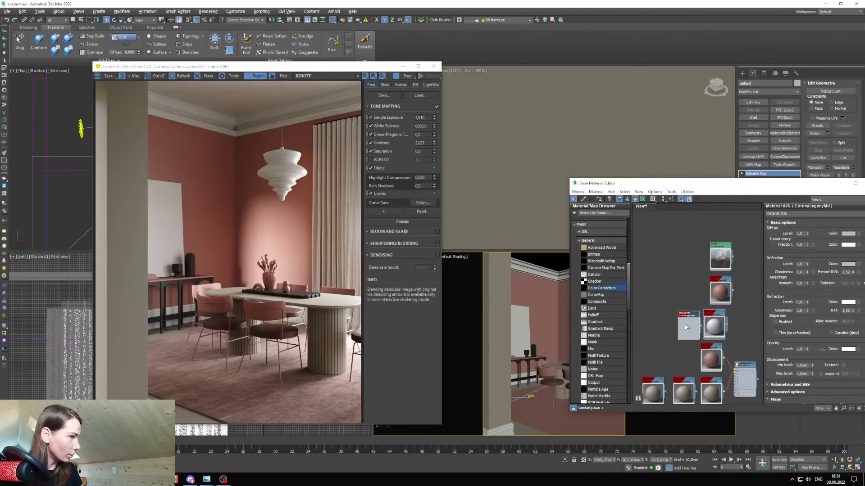
left_click(549, 262)
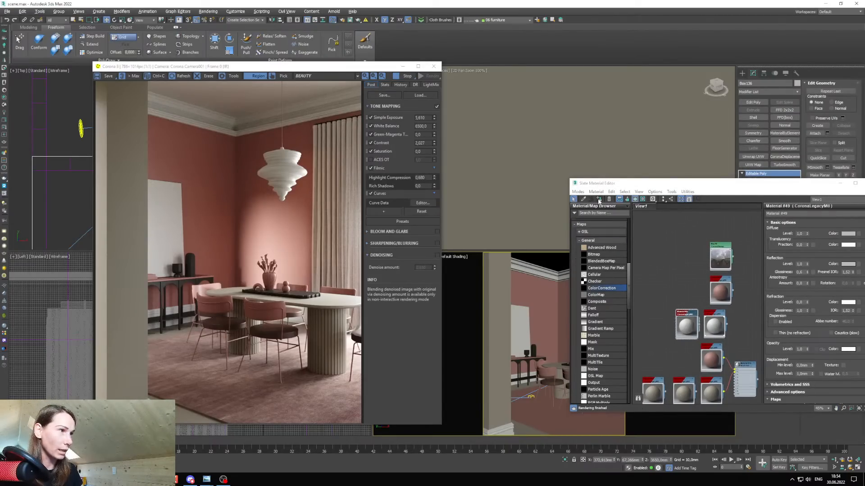
left_click(582, 184)
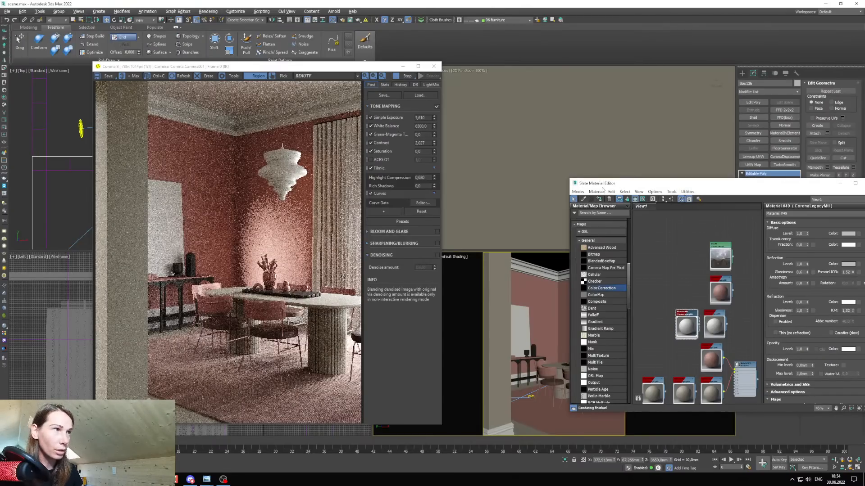
Limit the interactive render to a full-width strip over the ceiling and bring the copied material's node into closer view.
left_click_drag(582, 185, 439, 161)
left_click(259, 120)
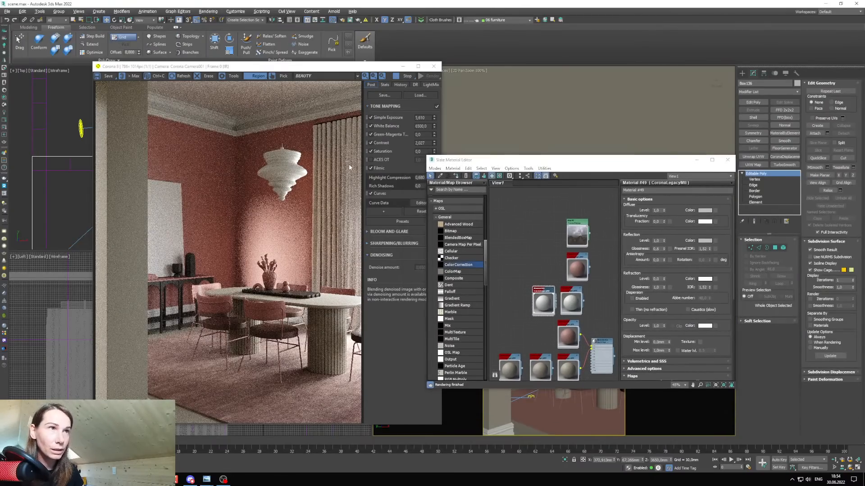
left_click_drag(350, 163, 378, 154)
left_click_drag(518, 163, 508, 151)
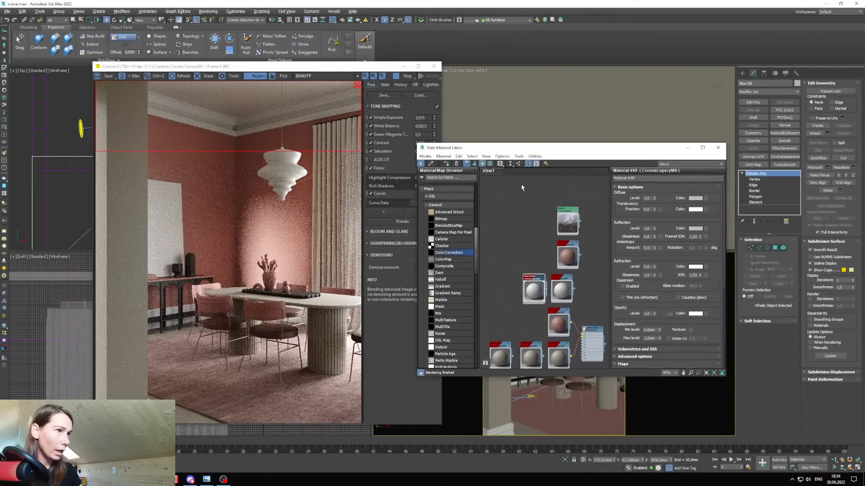
scroll(531, 288, "up", 3)
Lighten the ceiling material's diffuse colour to a value of 177.
left_click(696, 198)
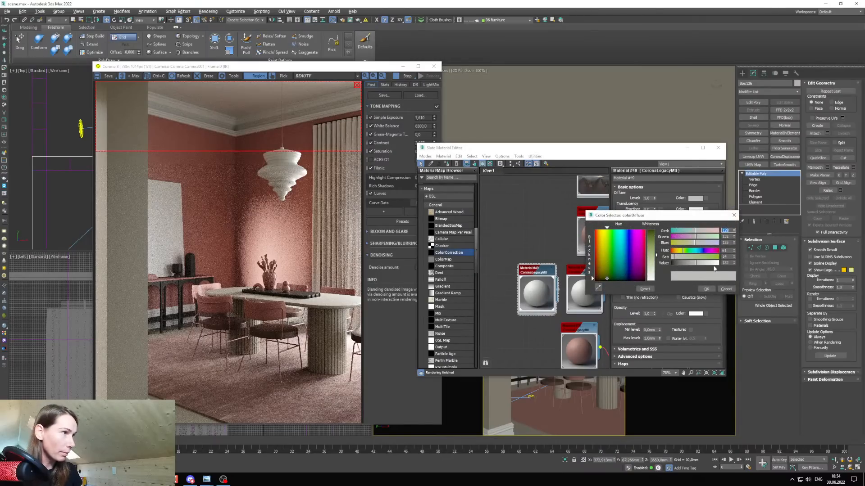
left_click(705, 265)
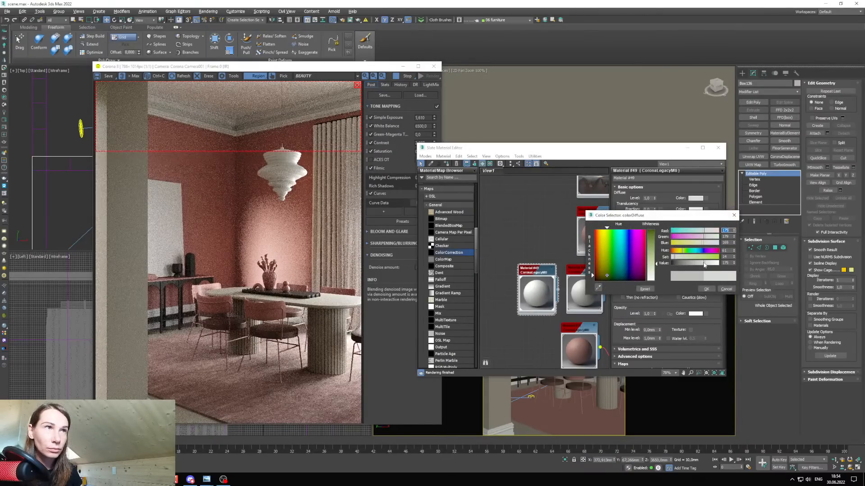
left_click(707, 266)
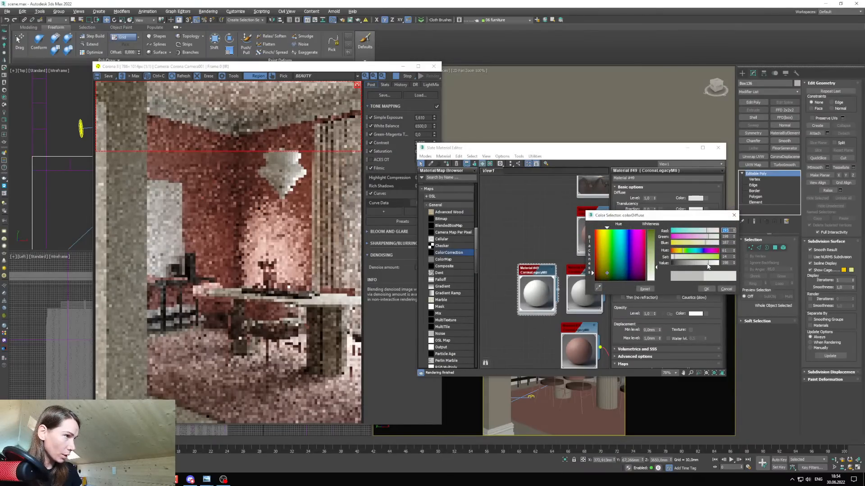
left_click(705, 265)
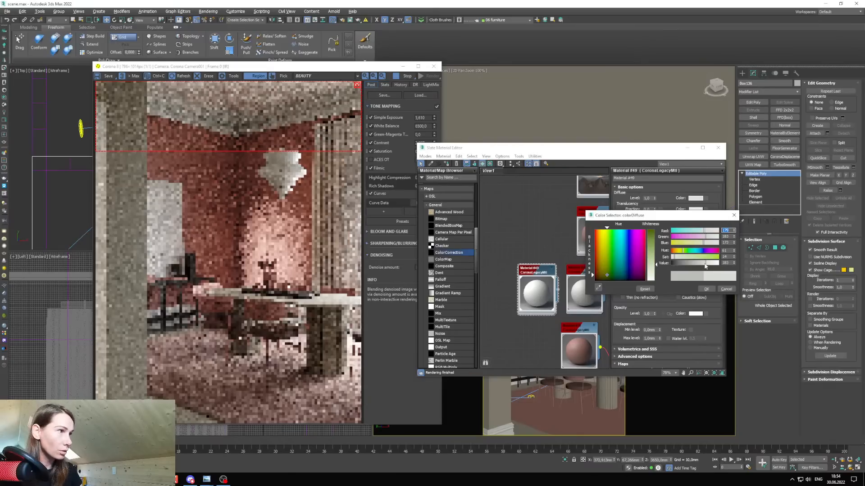
Set the render's simple exposure to about 6.07 and extend the render region down over the walls and pendant lamp.
left_click(434, 116)
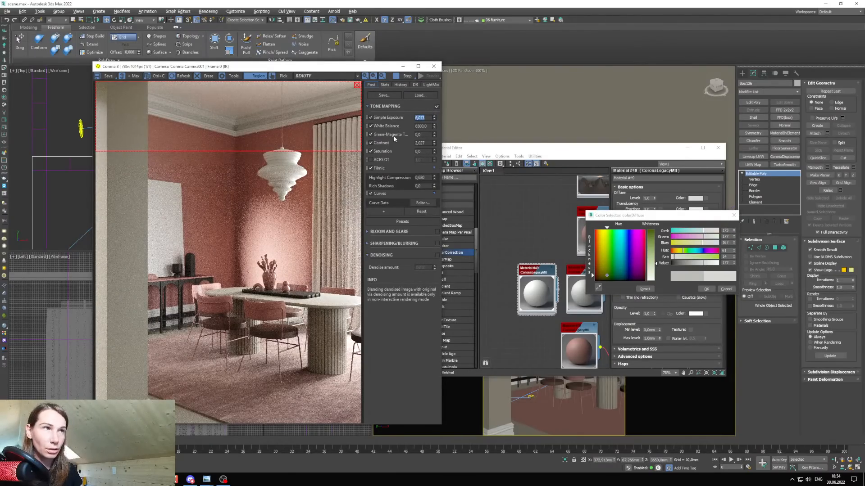
left_click_drag(359, 151, 327, 244)
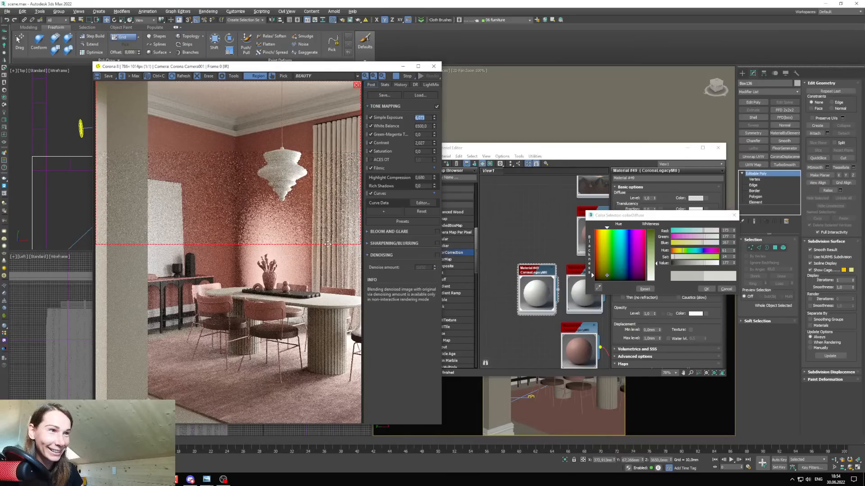
Set the render's simple exposure to about 5.74 and the ceiling material's diffuse colour saturation to 20.
left_click_drag(434, 117, 434, 119)
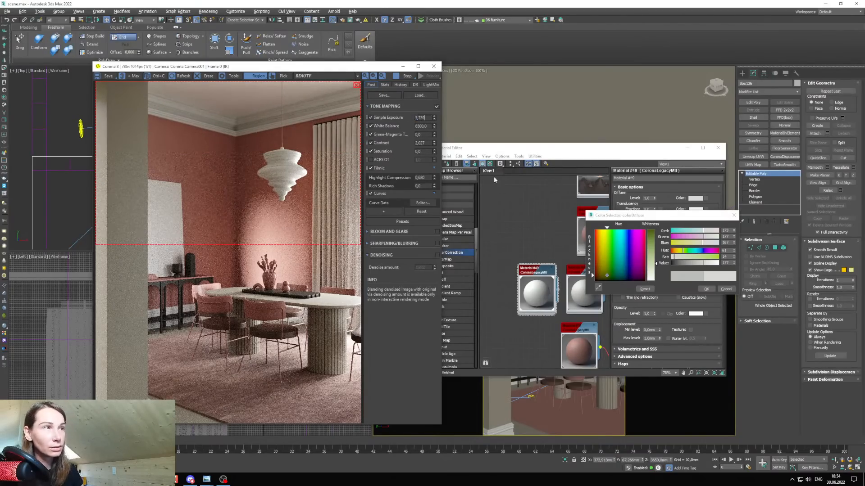
left_click_drag(480, 181, 504, 180)
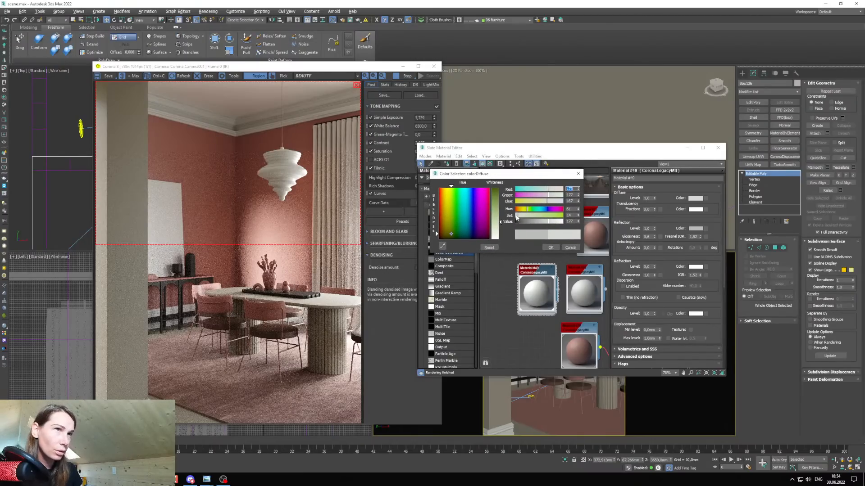
left_click_drag(518, 218, 520, 217)
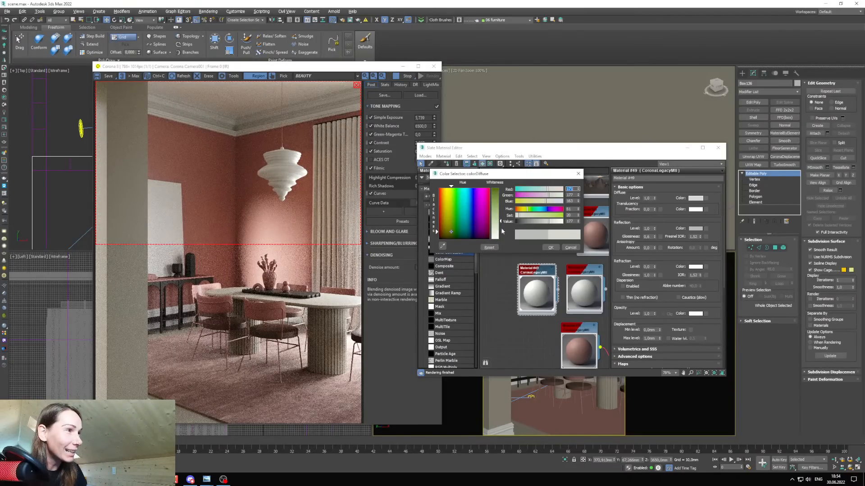
left_click_drag(525, 220, 520, 217)
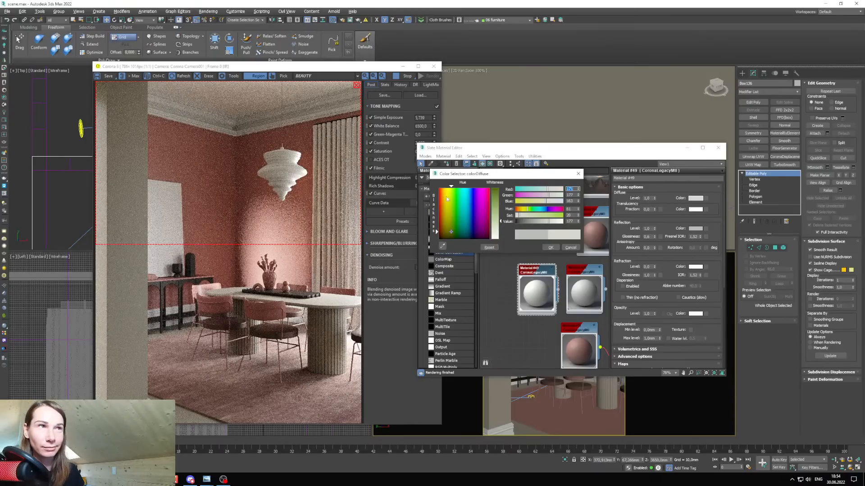
left_click(390, 169)
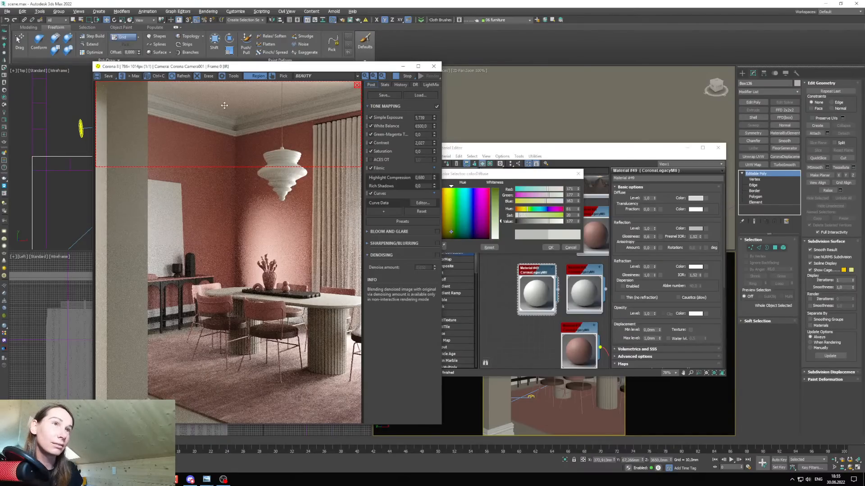
left_click(547, 247)
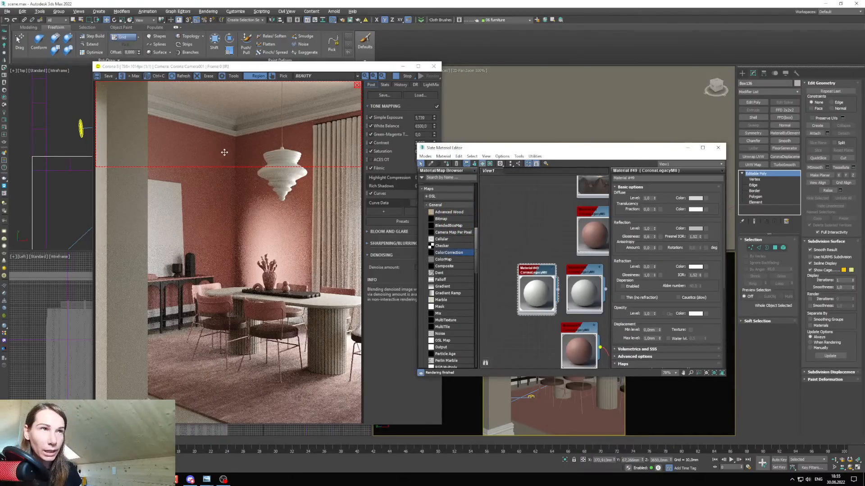
left_click(199, 116)
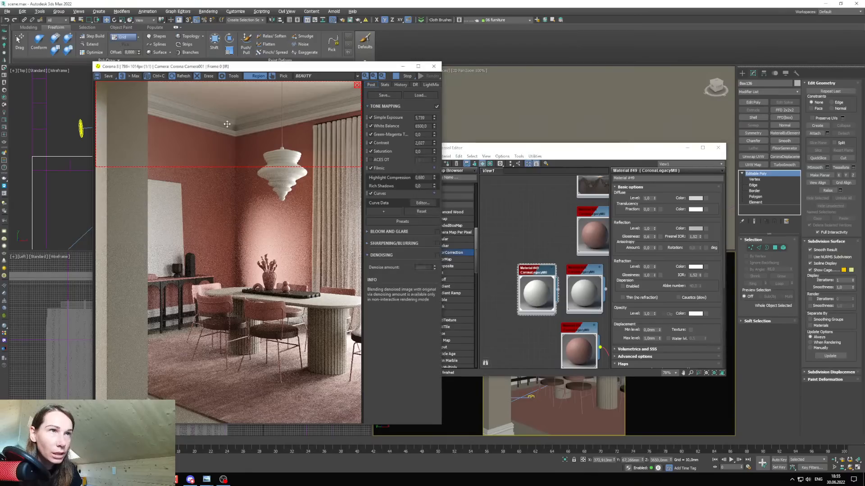
Move the render region down over the table, duplicate the ceiling material node and assign the copy to the ceiling cornice.
left_click_drag(250, 130, 250, 302)
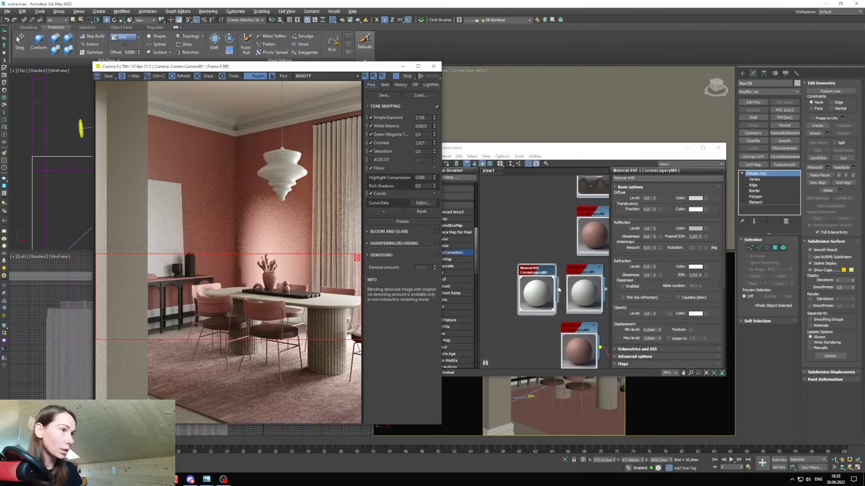
middle_click_drag(516, 264, 553, 259)
left_click_drag(575, 269, 525, 269, "shift")
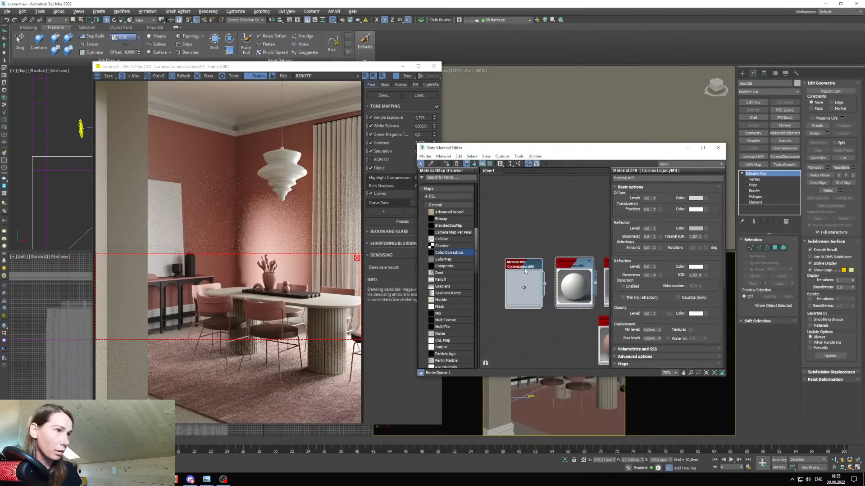
double_click(524, 271)
left_click_drag(472, 147, 189, 184)
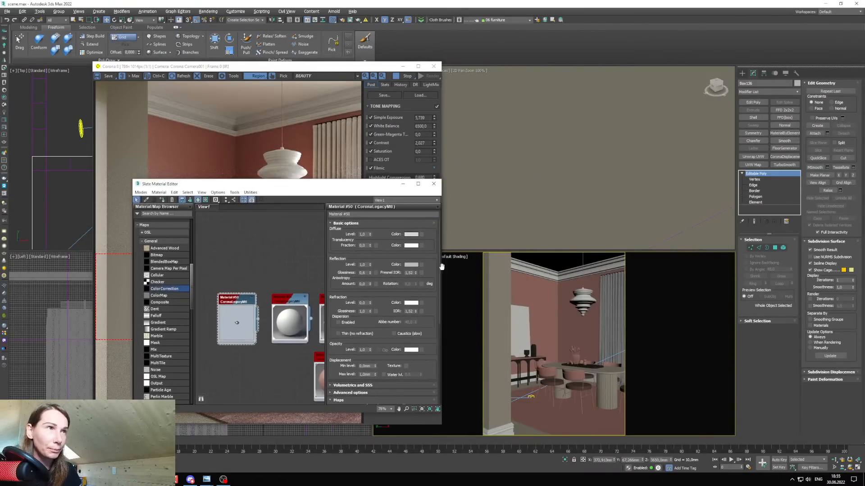
left_click(73, 20)
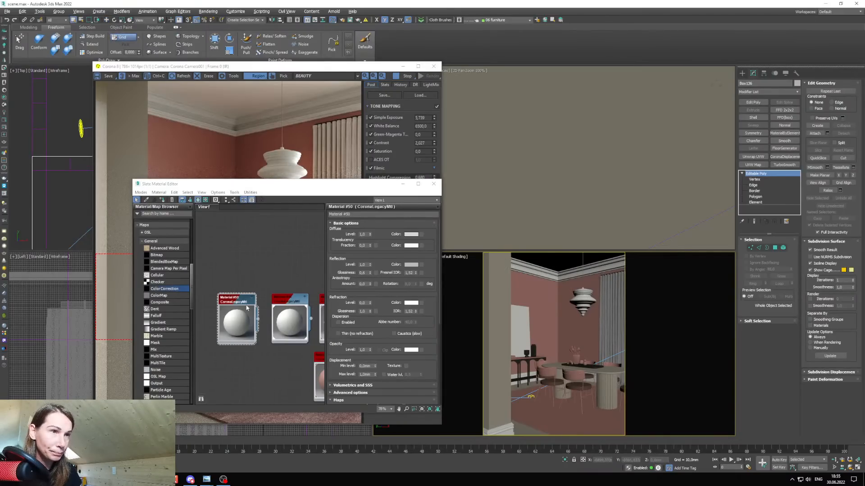
left_click(523, 270)
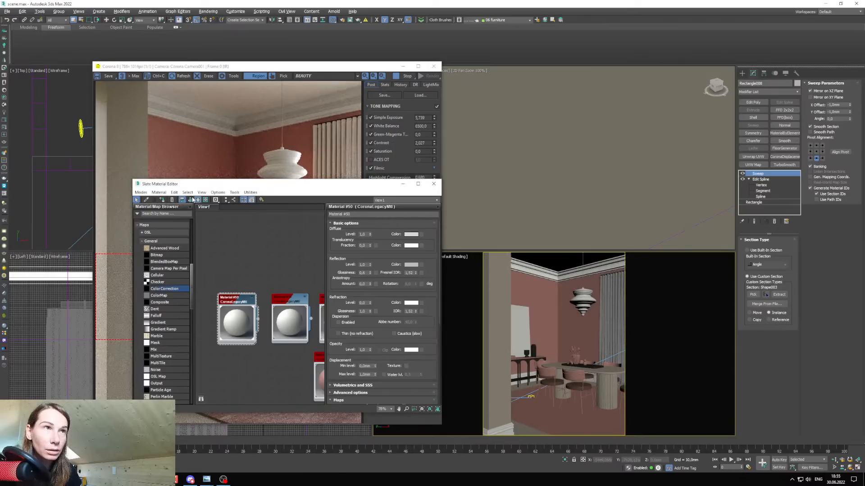
left_click_drag(212, 186, 515, 180)
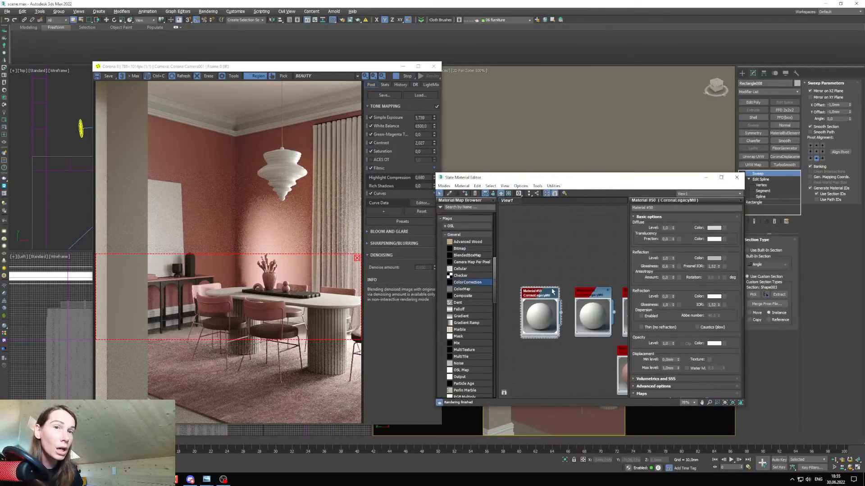
left_click_drag(552, 179, 563, 175)
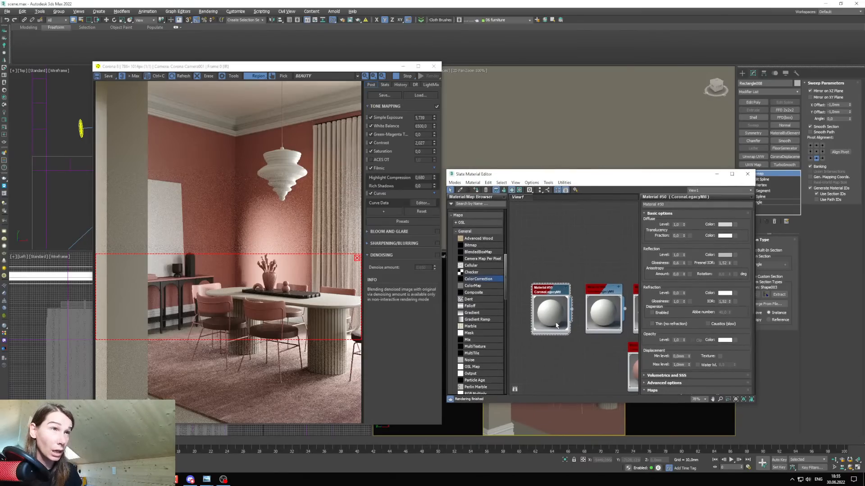
Add a CoronaAO map node beside the cornice material and connect it to the material's diffuse colour.
left_click(723, 226)
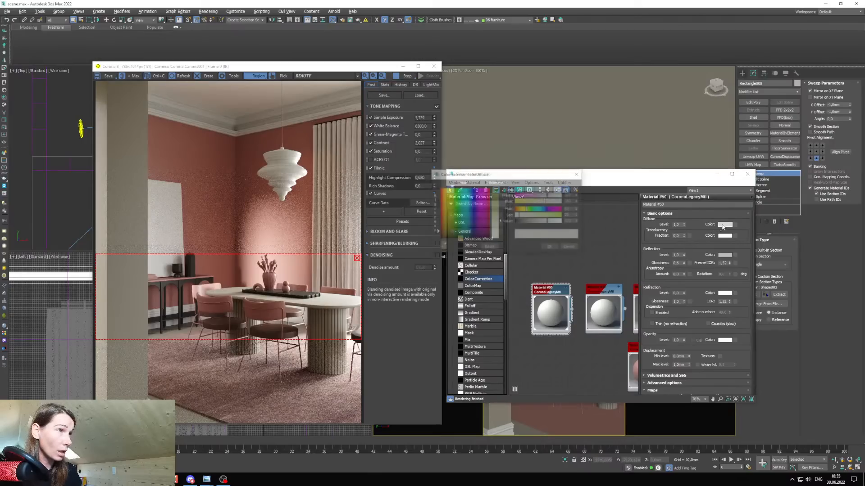
left_click(506, 263)
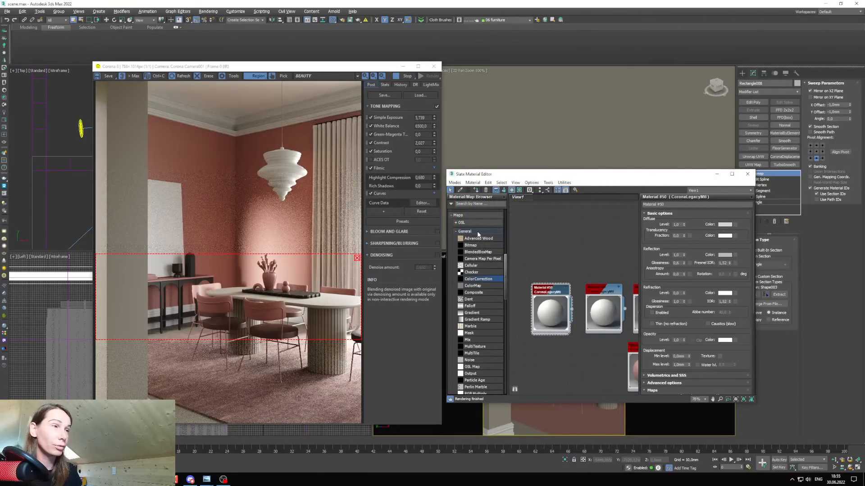
left_click(476, 232)
left_click_drag(473, 248, 515, 295)
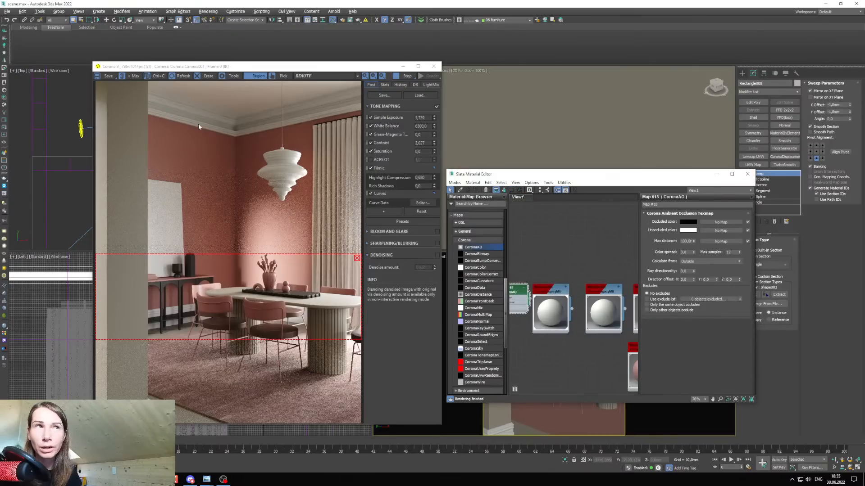
middle_click_drag(516, 323, 541, 309)
left_click_drag(541, 279, 535, 290)
scroll(537, 296, "up", 2)
middle_click_drag(535, 297, 546, 283)
left_click_drag(546, 283, 547, 301)
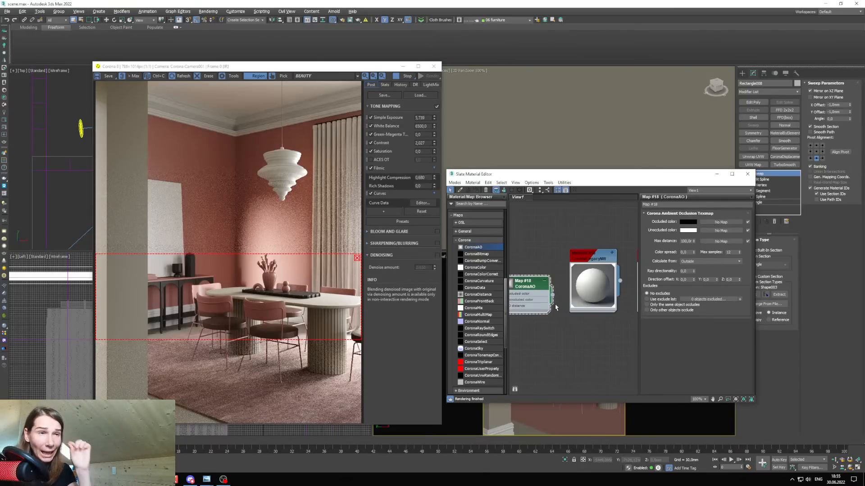
mouse_move(552, 296)
left_mouse_down()
mouse_move(574, 301)
mouse_move(567, 299)
left_mouse_up()
left_click(571, 305)
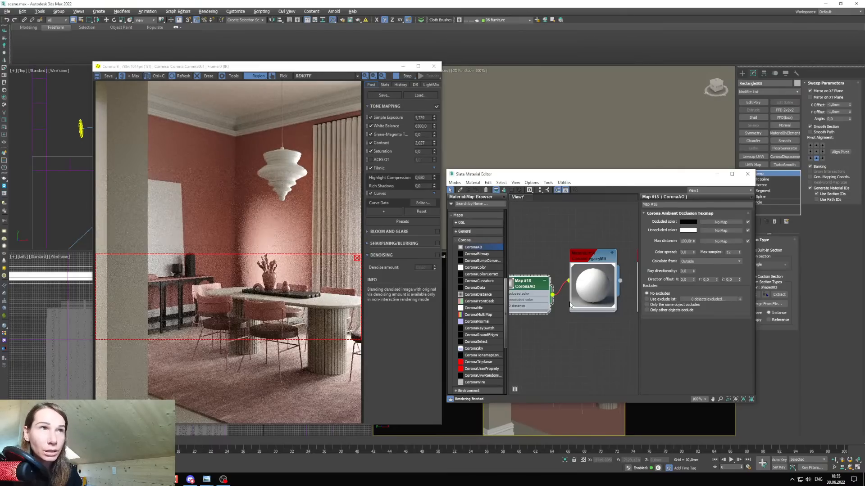
Move the render region over the ceiling and copy the cornice material's diffuse colour into the AO map's unoccluded colour.
left_click_drag(275, 315, 315, 106)
middle_click_drag(539, 297, 548, 301)
left_click_drag(538, 296, 527, 291)
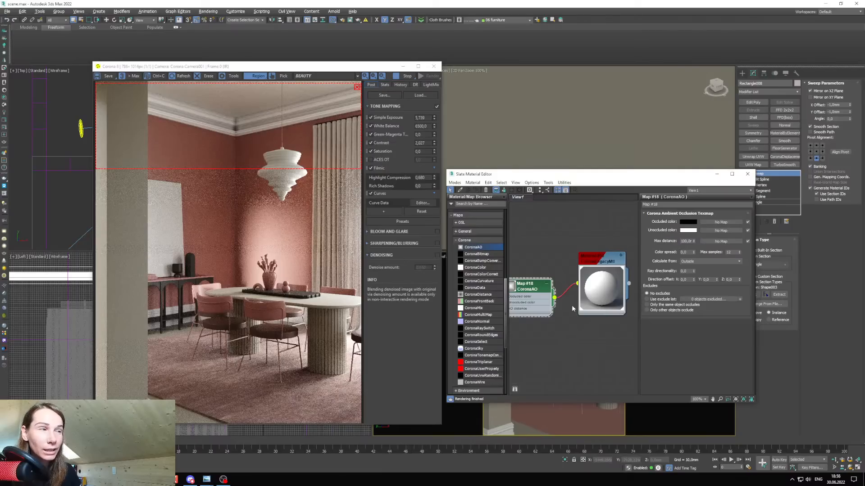
left_click(594, 272)
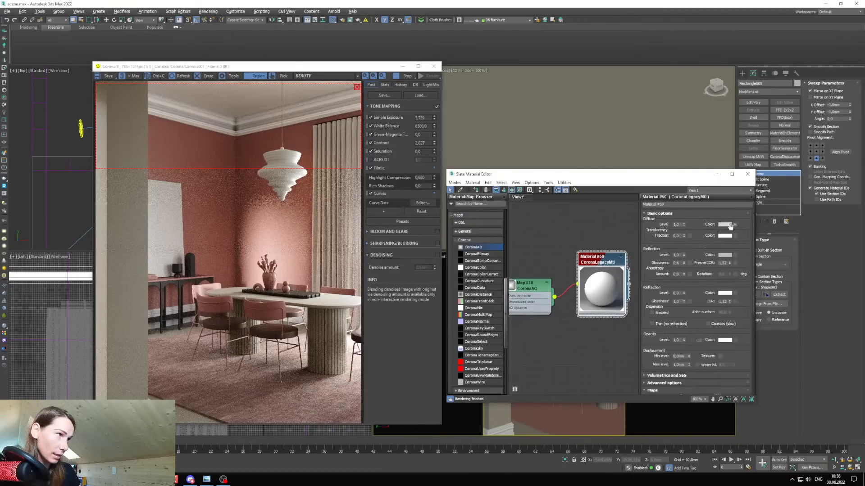
middle_click_drag(550, 292, 568, 296)
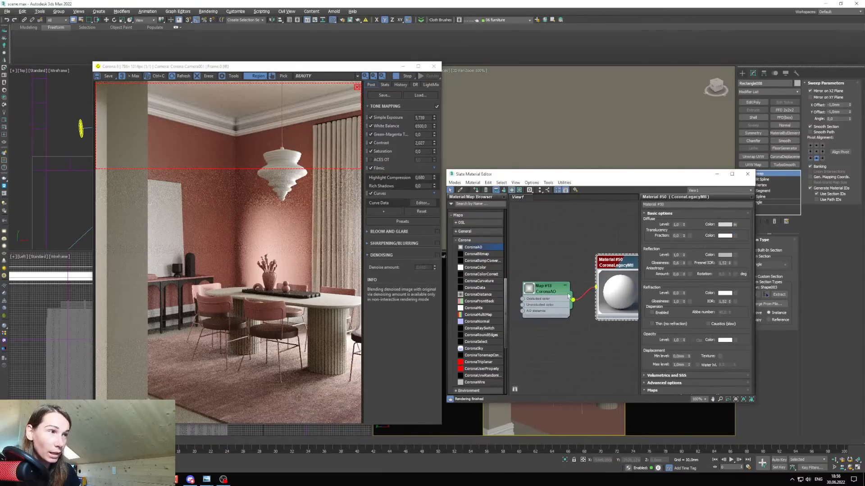
left_click(567, 296)
right_click(700, 241)
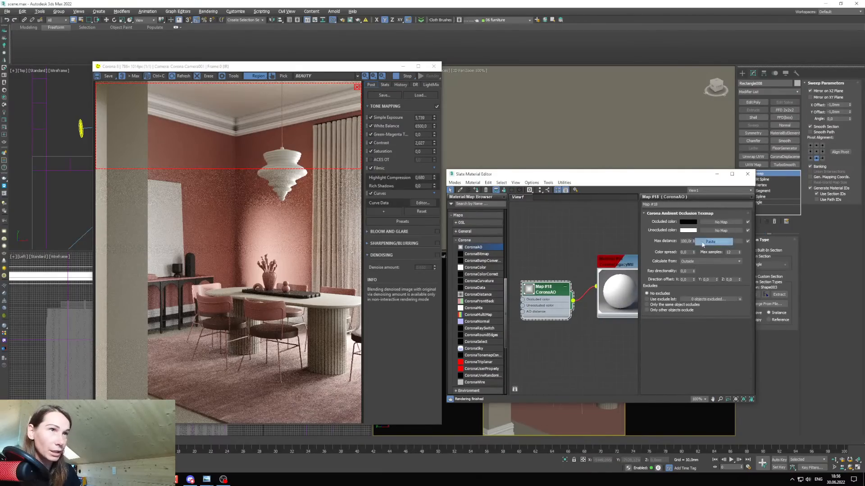
left_click(710, 242)
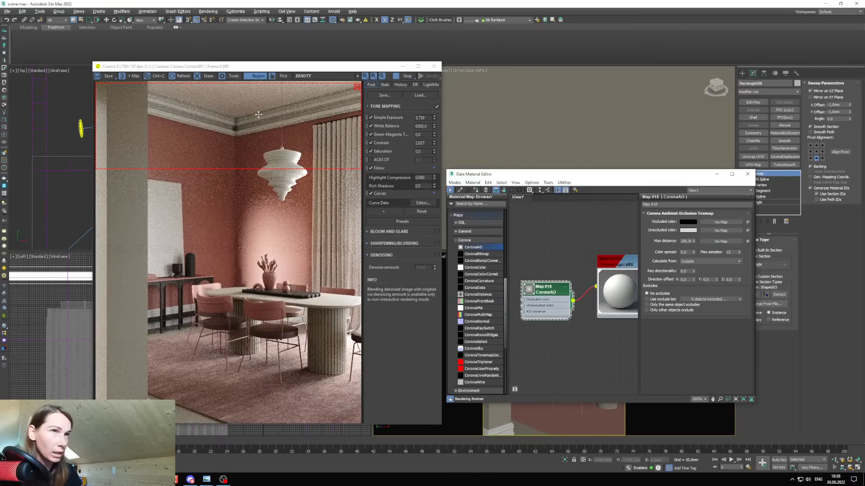
Set the cornice AO map's maximum distance to 5 mm.
double_click(684, 241)
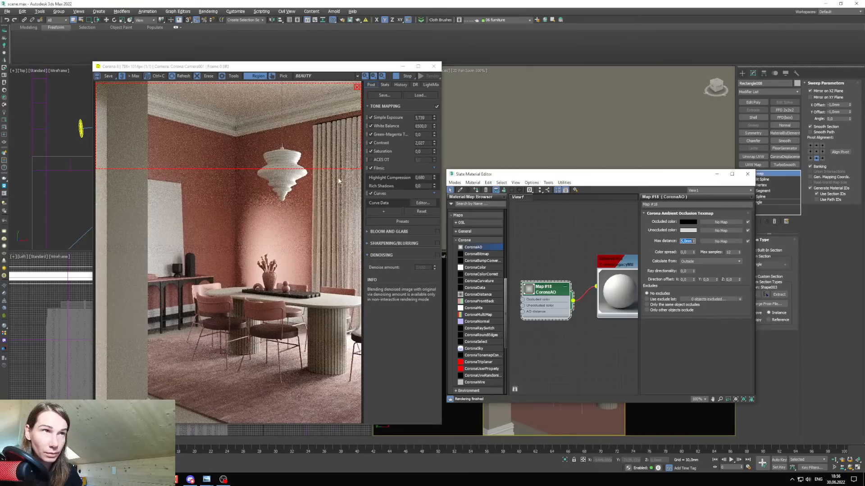
scroll(195, 101, "up", 1)
scroll(195, 101, "down", 1)
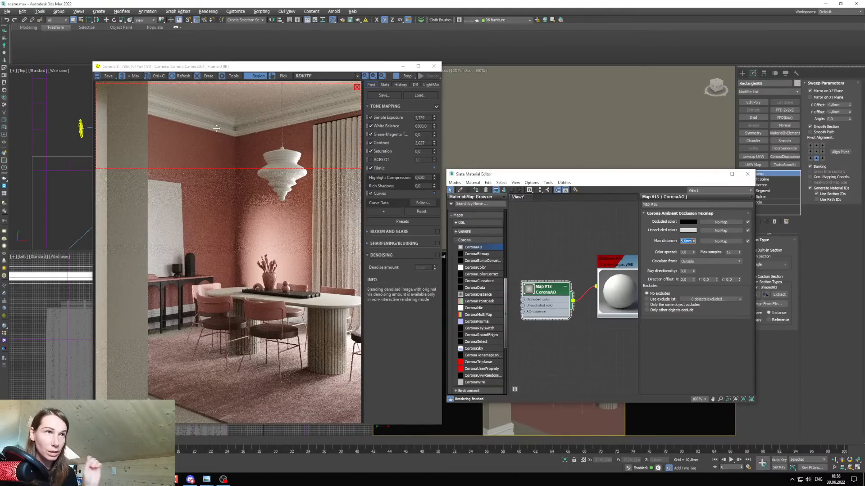
Reduce the saturation of the AO map's unoccluded colour slightly and lighten it to a value of 179.
left_click(683, 231)
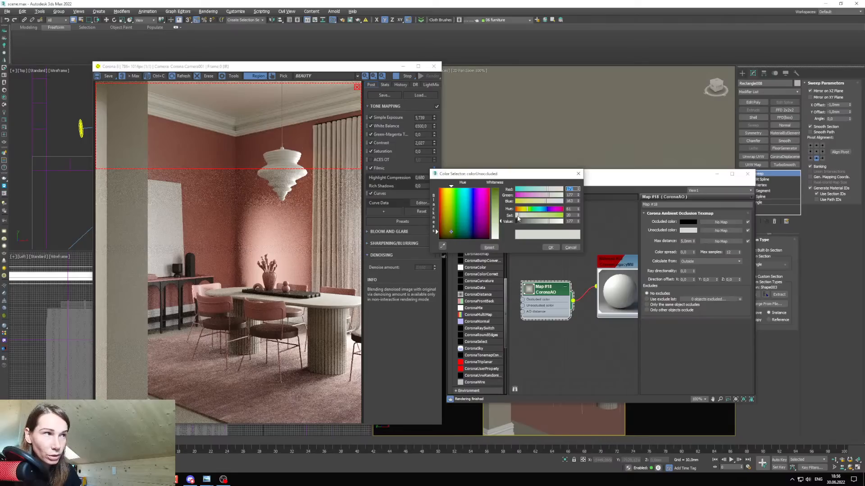
left_click_drag(517, 219, 549, 223)
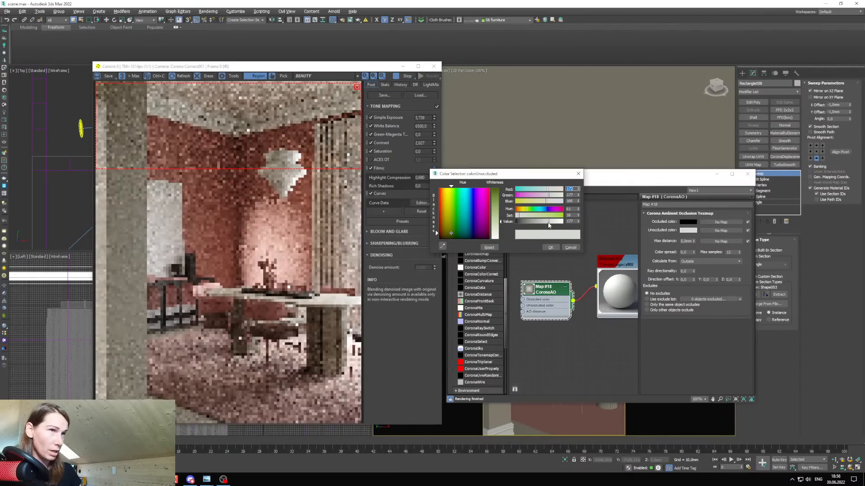
left_click(578, 221)
left_click(578, 220)
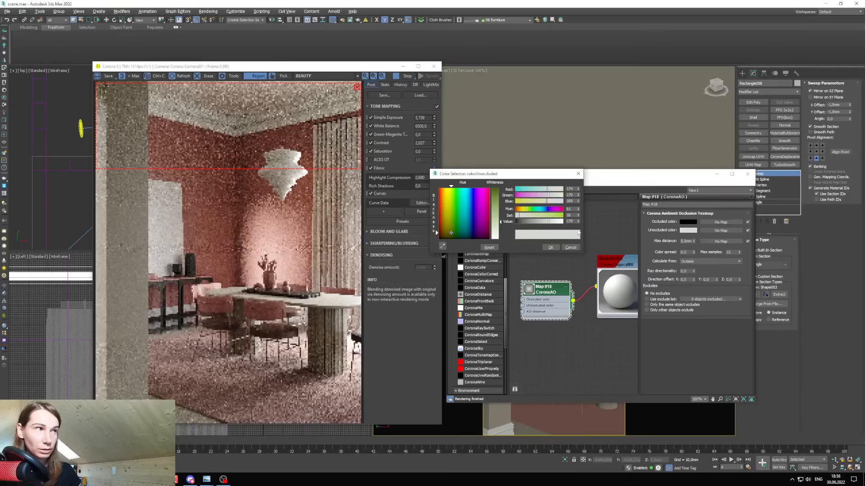
left_click(553, 248)
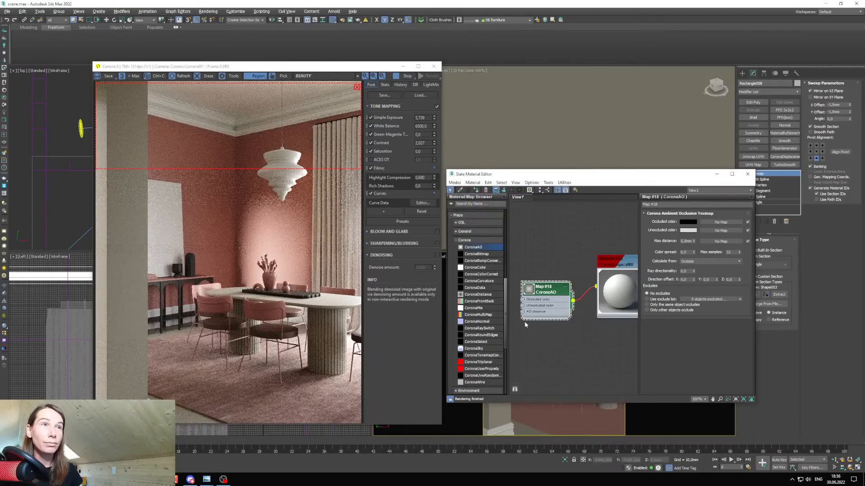
Move the render region over the floor, duplicate the cornice material with its AO map and assign the copy to the skirting board.
left_click_drag(206, 146, 192, 304)
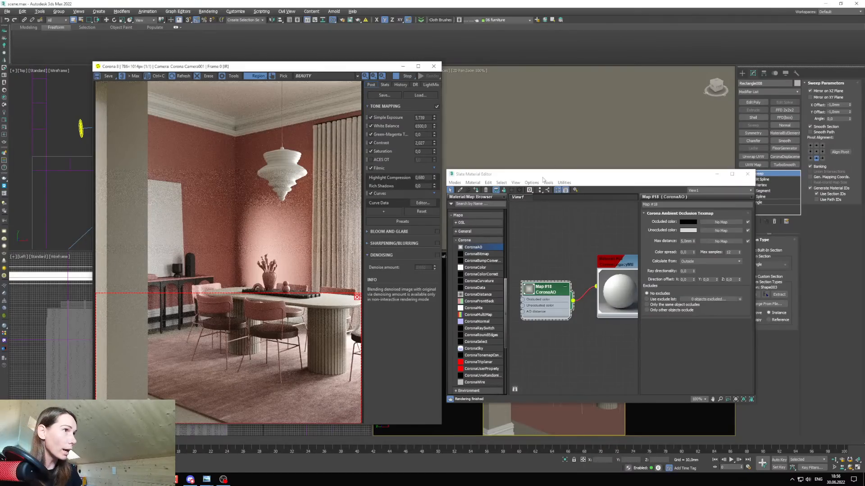
left_click_drag(543, 178, 554, 152)
scroll(603, 252, "down", 4)
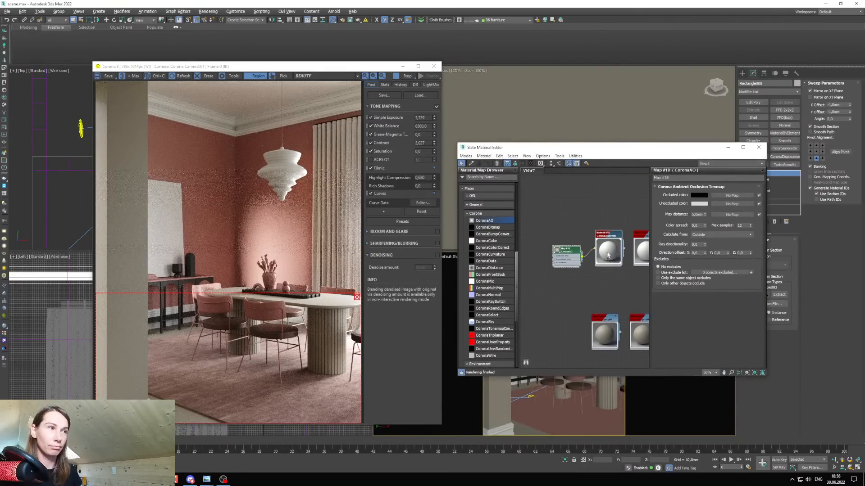
left_click_drag(608, 255, 570, 214, "shift")
double_click(570, 213)
mouse_move(575, 149)
left_mouse_down()
mouse_move(607, 160)
mouse_move(630, 156)
left_mouse_up()
left_click(505, 430)
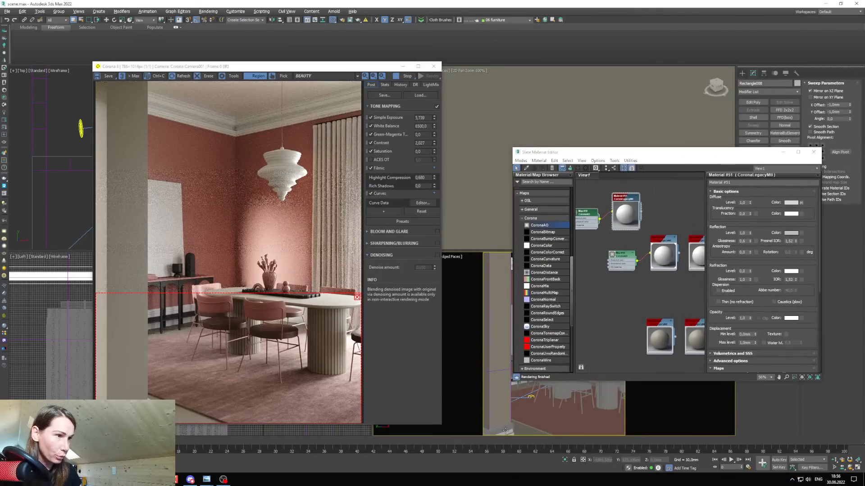
left_click_drag(566, 154, 526, 152)
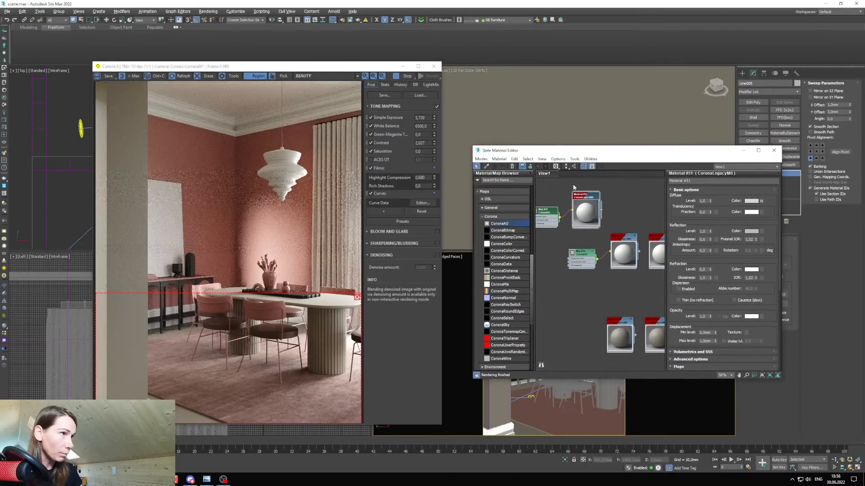
left_click(587, 197)
left_click(503, 166)
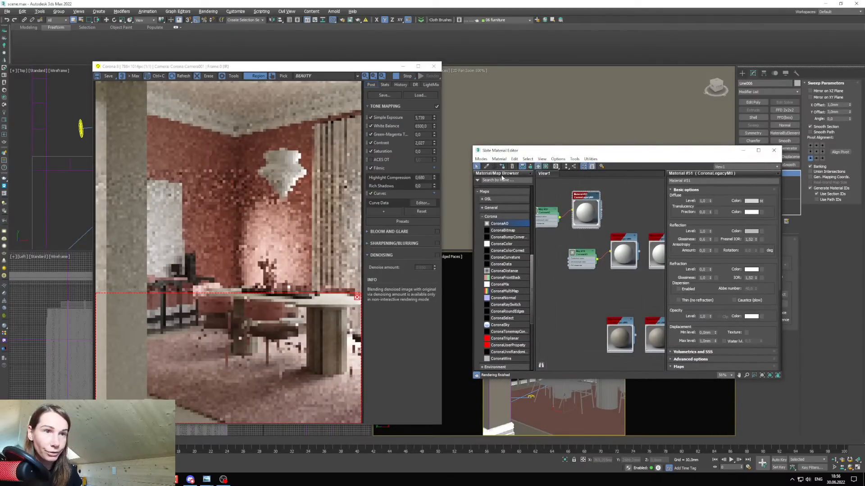
Darken the unoccluded colour of the skirting board's AO map and raise its saturation slightly.
left_click_drag(537, 152, 474, 163)
middle_click_drag(479, 228, 524, 263)
scroll(524, 263, "up", 2)
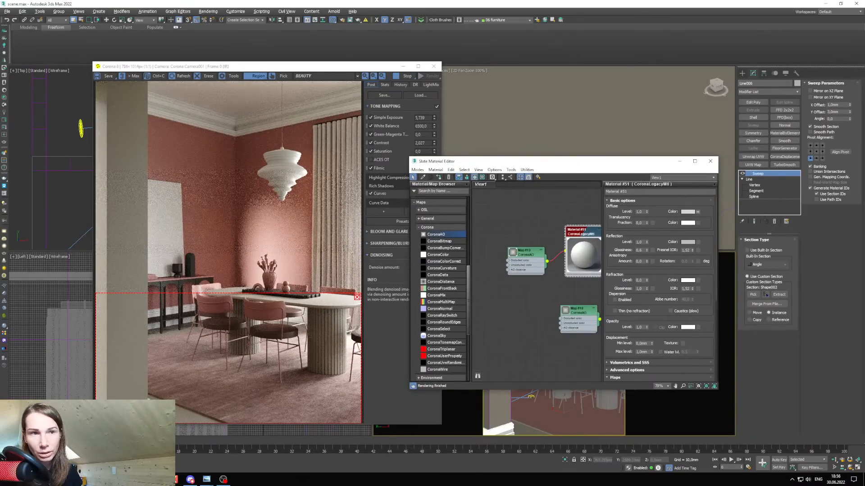
left_click(526, 253)
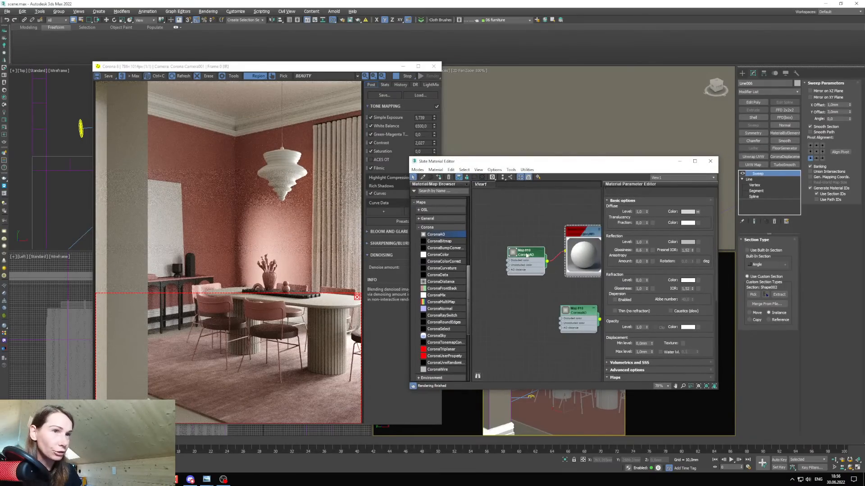
left_click(651, 217)
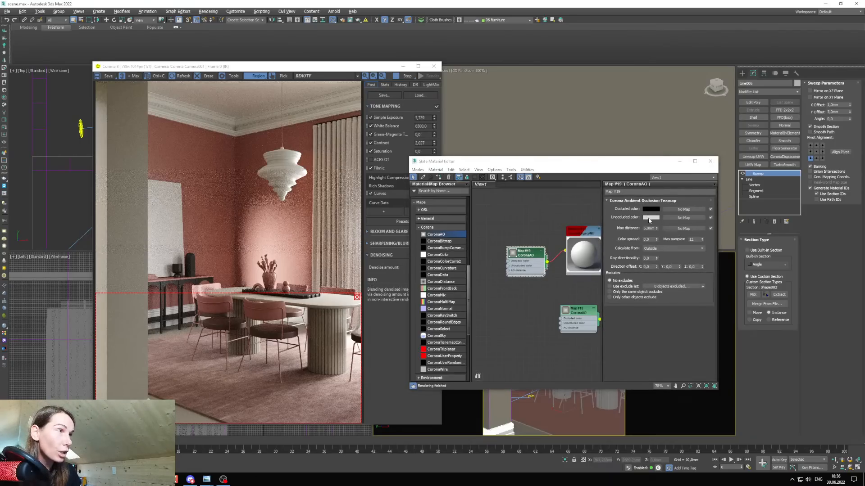
left_click_drag(547, 226, 538, 224)
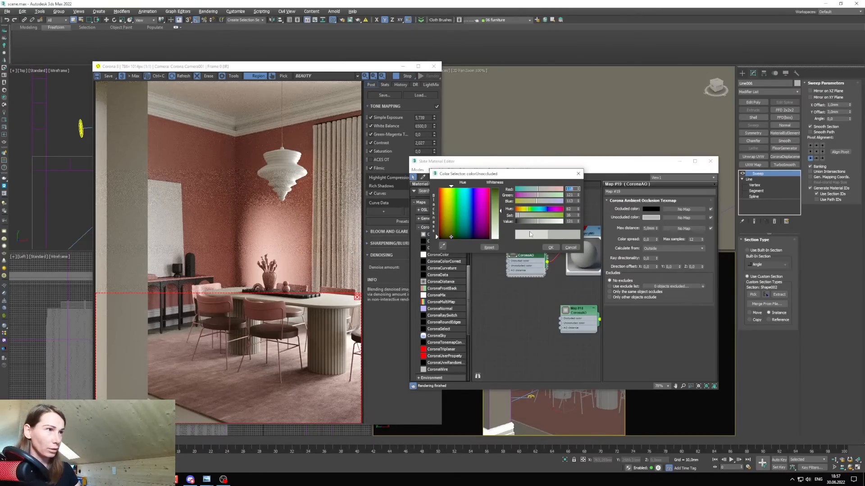
left_click_drag(520, 219, 522, 217)
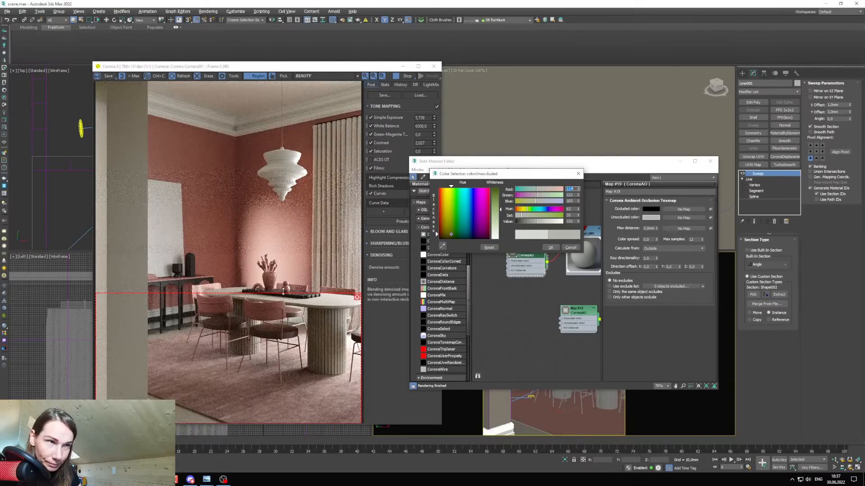
left_click_drag(283, 292, 283, 284)
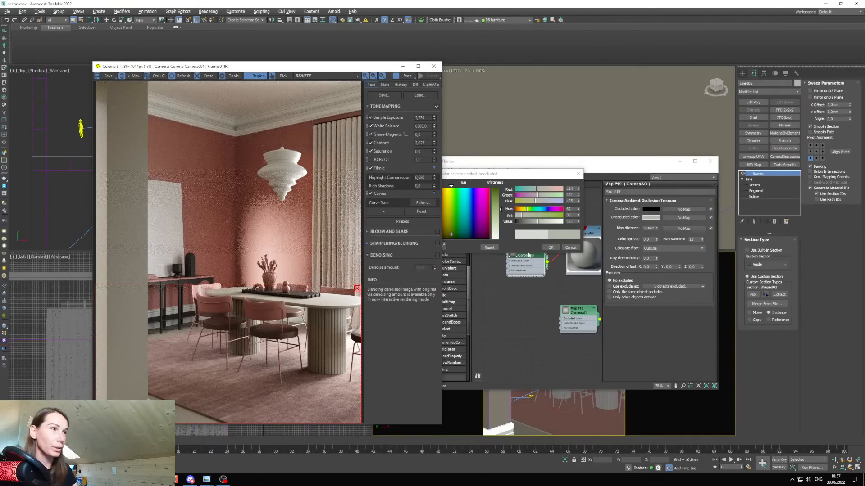
left_click(550, 248)
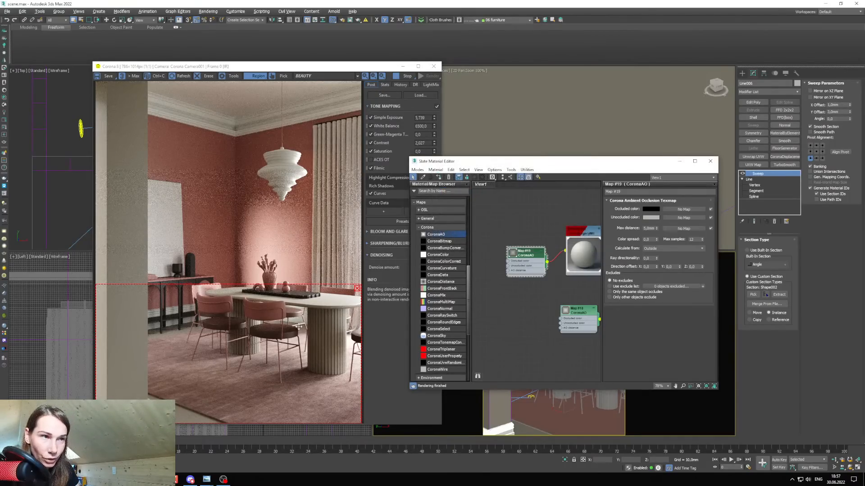
Inspect the table and floor in the render, and extend the render region up to the ceiling to cover nearly the whole frame.
scroll(297, 325, "up", 3)
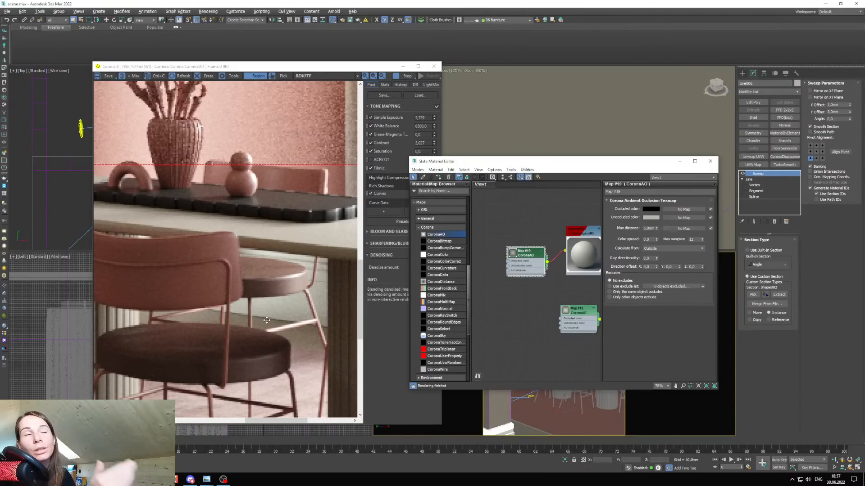
scroll(322, 272, "down", 3)
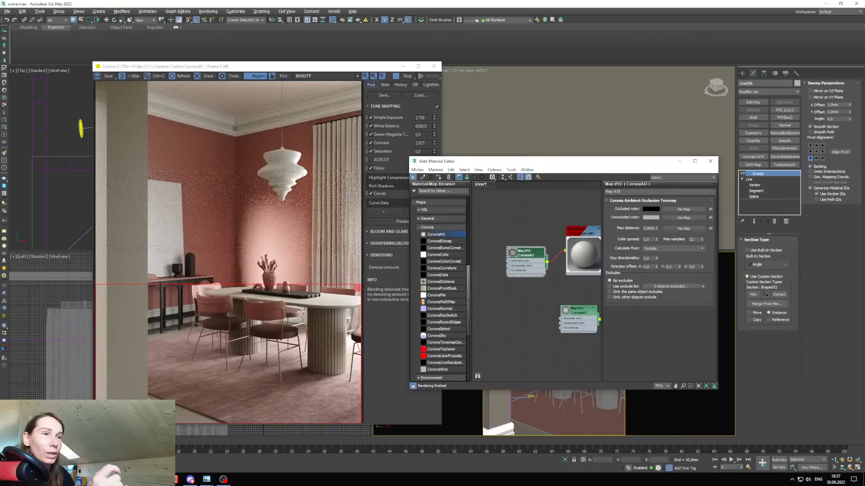
scroll(332, 351, "up", 5)
scroll(333, 352, "down", 1)
left_click_drag(271, 420, 314, 420)
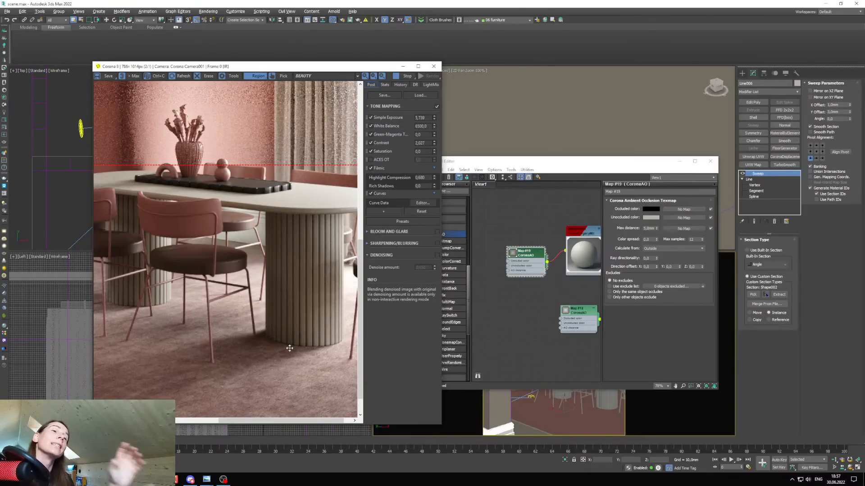
scroll(290, 345, "down", 1)
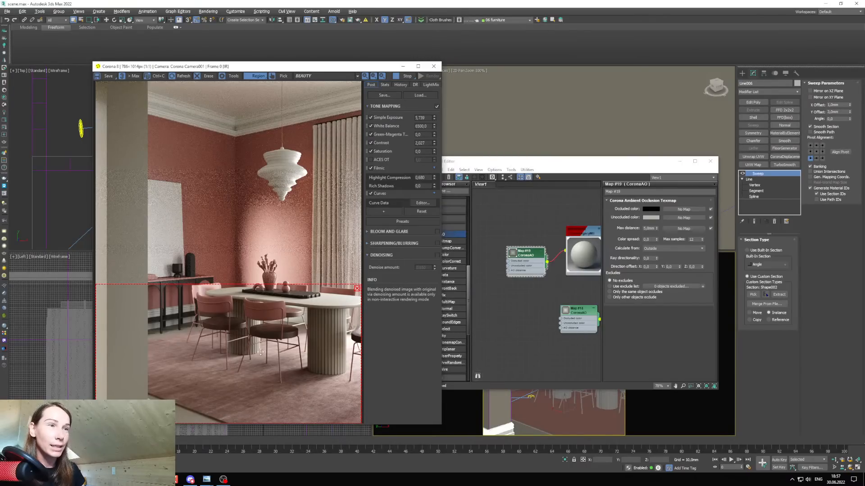
mouse_move(276, 379)
left_mouse_down()
mouse_move(276, 359)
mouse_move(266, 385)
left_mouse_up()
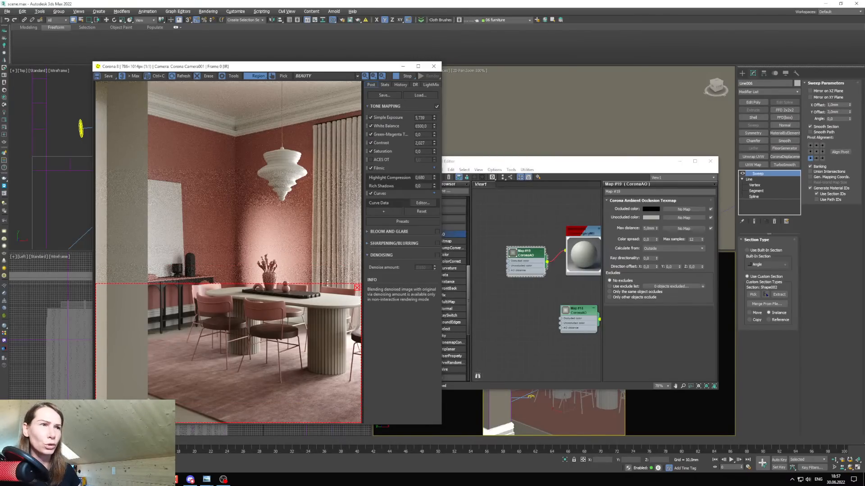
left_click_drag(327, 282, 293, 92)
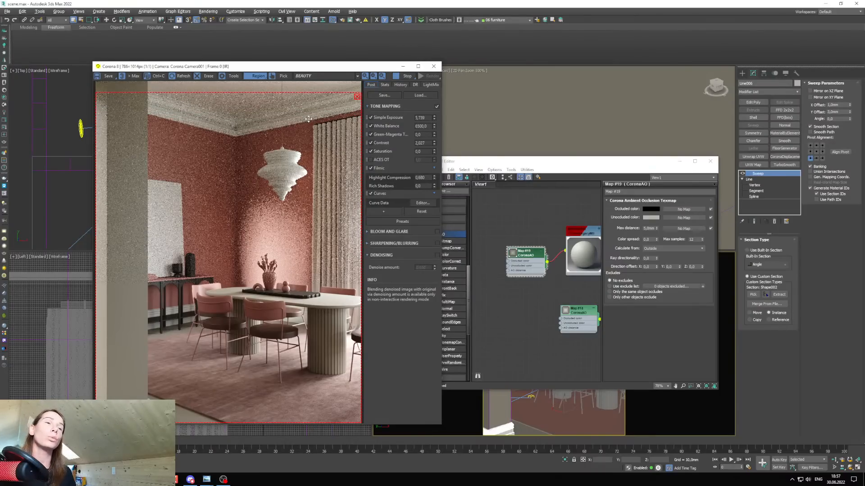
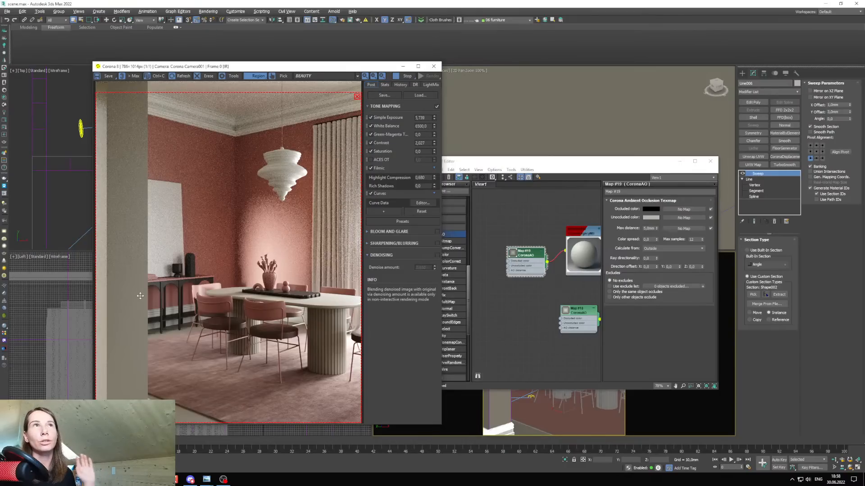
Open the walls' Multi/Sub-Object material and move it with its two sub-materials to a free area of the material graph.
left_click_drag(485, 163, 549, 145)
left_click_drag(496, 147, 358, 137)
left_click(500, 320)
double_click(626, 236)
scroll(445, 276, "down", 6)
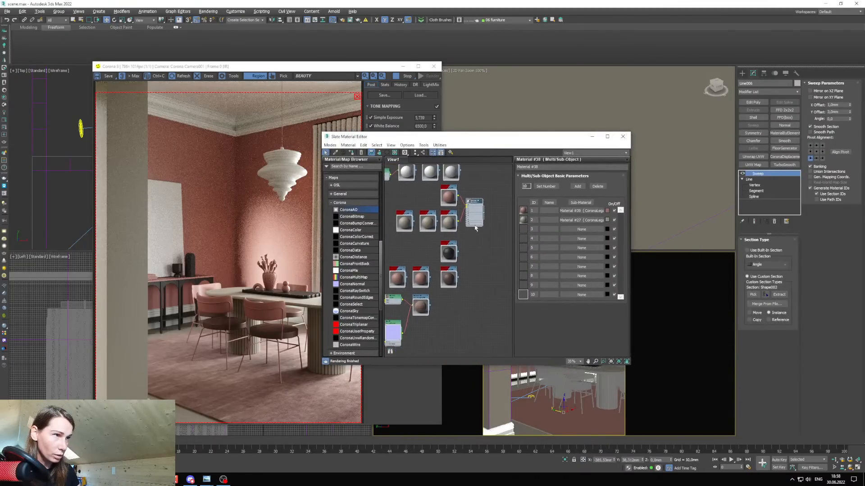
left_click_drag(451, 286, 430, 298)
middle_click_drag(430, 298, 487, 259)
left_click_drag(487, 259, 435, 283)
middle_click_drag(435, 283, 468, 282)
scroll(479, 276, "up", 4)
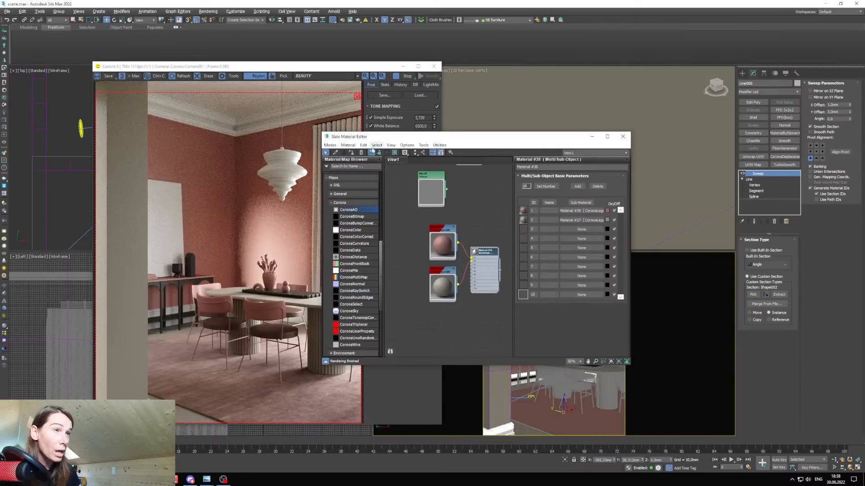
Add a Mix map from the General maps to the material graph beside the two wall materials.
left_click(355, 194)
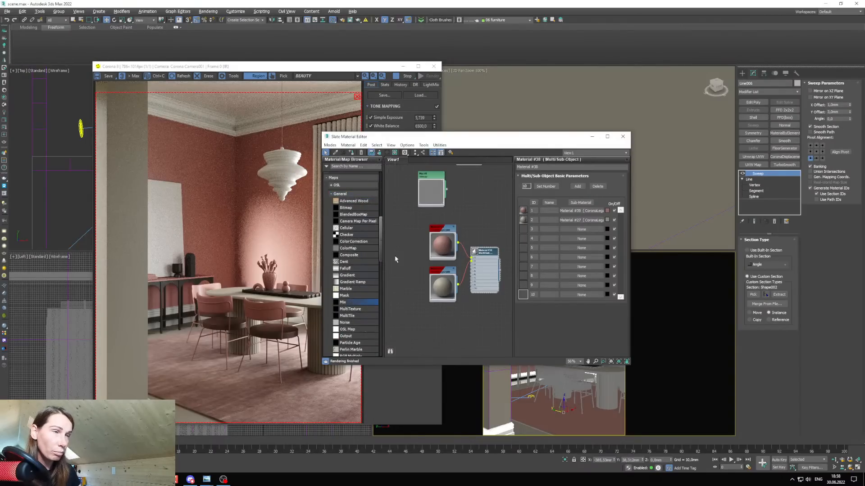
left_click_drag(395, 260, 396, 259)
scroll(419, 261, "up", 3)
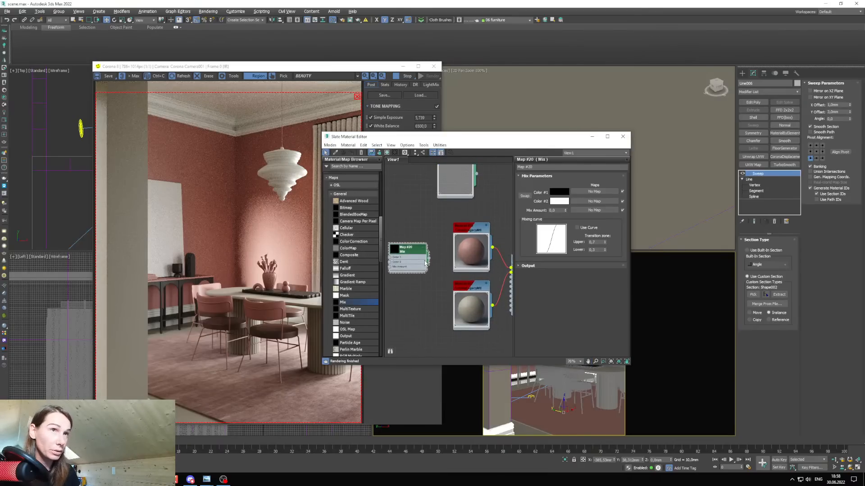
scroll(427, 261, "up", 2)
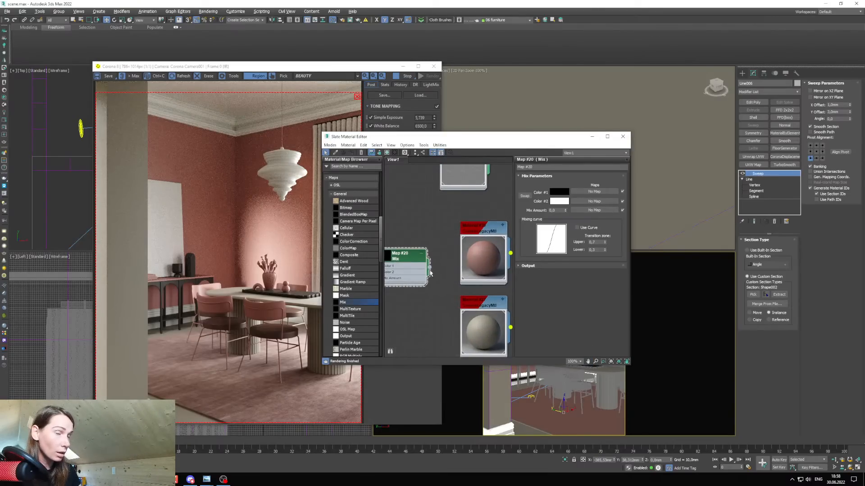
Switch to the browser and examine the flat maps of the "3D Scanned Rough New Concrete - 3x3 meters" texture.
left_click(113, 480)
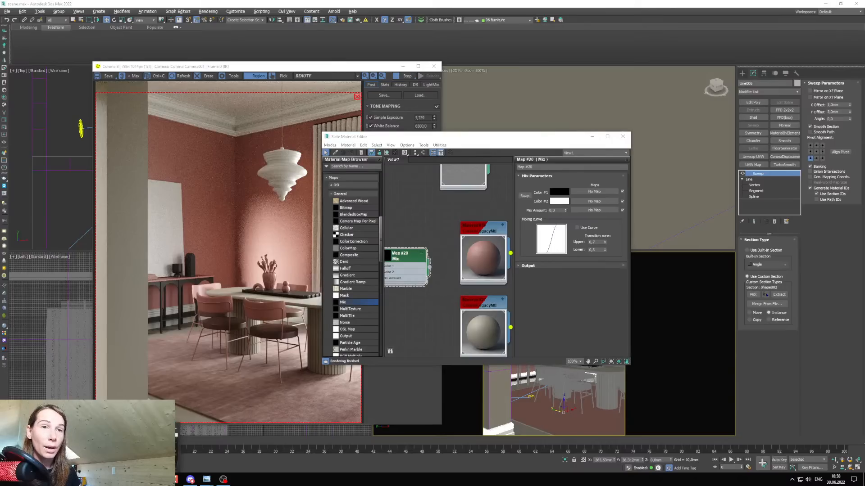
left_click(130, 446)
left_click(202, 3)
left_click(267, 2)
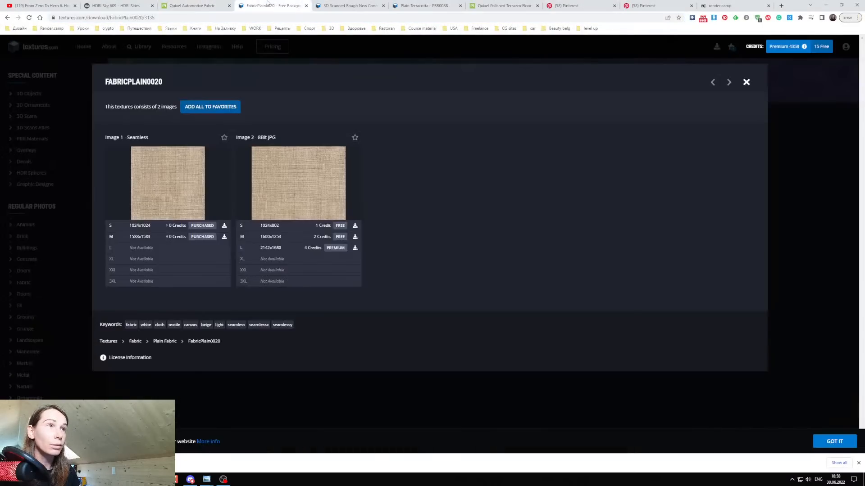
left_click(326, 2)
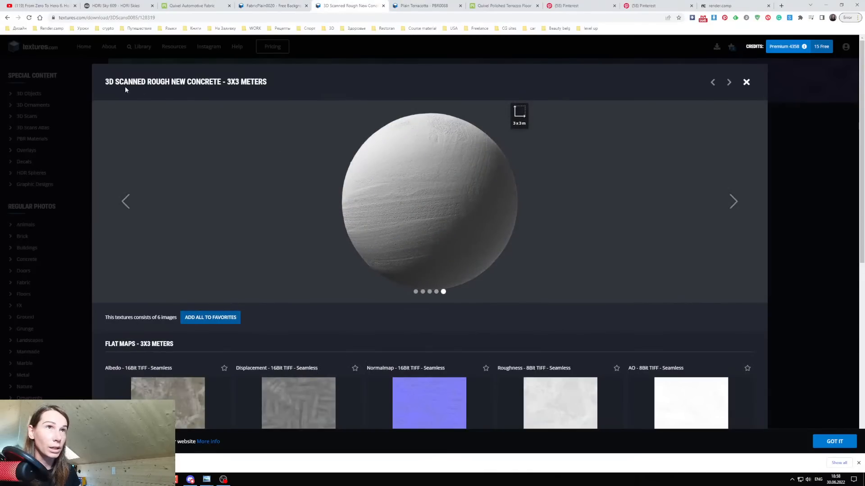
left_click_drag(103, 86, 272, 82)
scroll(411, 247, "down", 2)
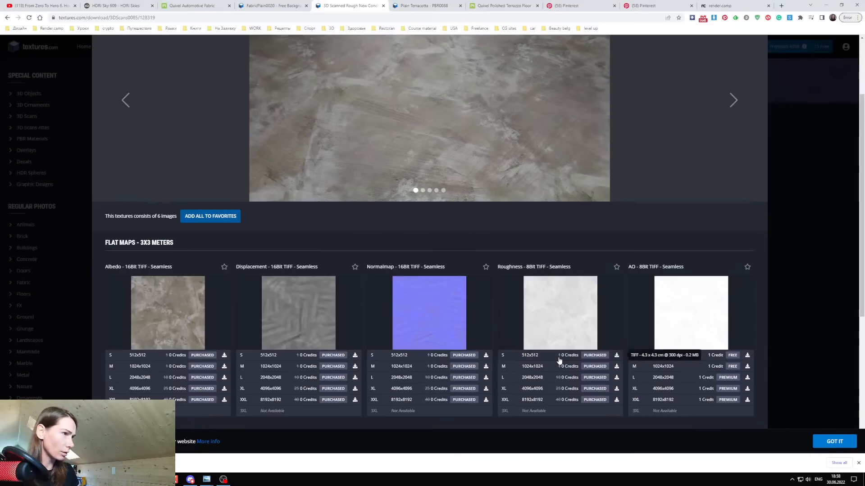
Check the local texture folder for the downloaded concrete maps, leaving the folder minimized.
key("alt+Tab")
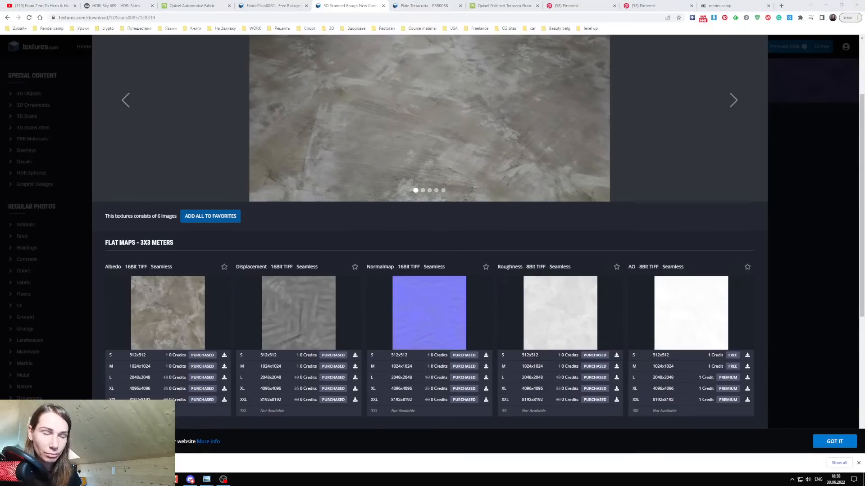
left_click_drag(170, 108, 389, 95)
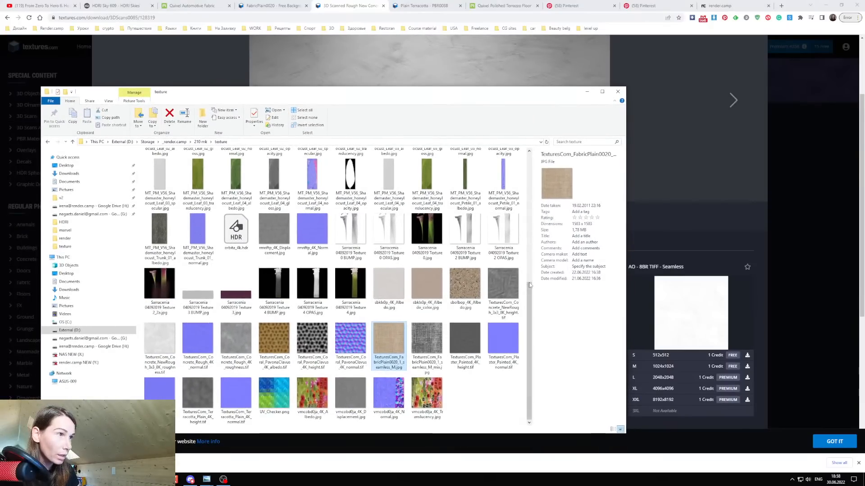
left_click(587, 92)
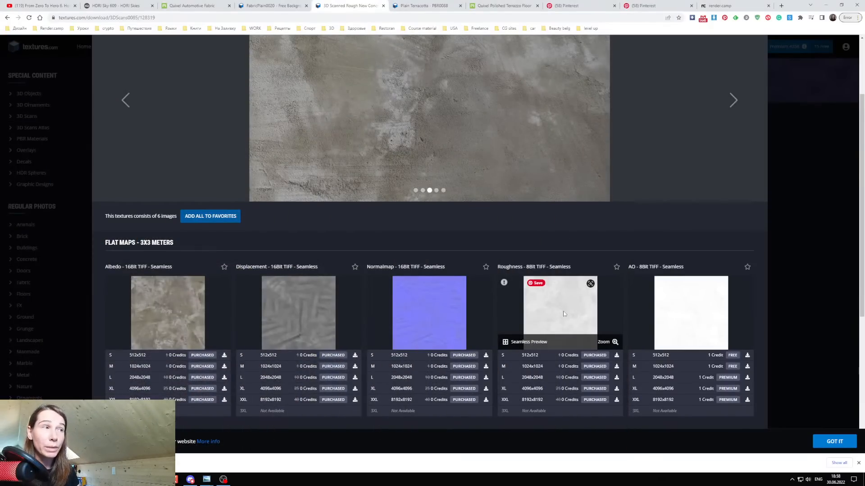
Browse the preview images of the rough new concrete texture on its web page, including the sphere render.
scroll(550, 331, "up", 2)
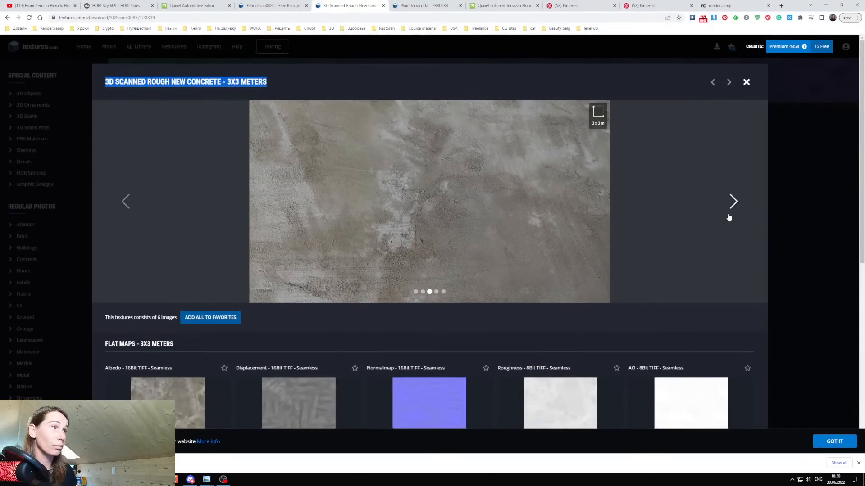
left_click(732, 209)
left_click(733, 210)
left_click(734, 210)
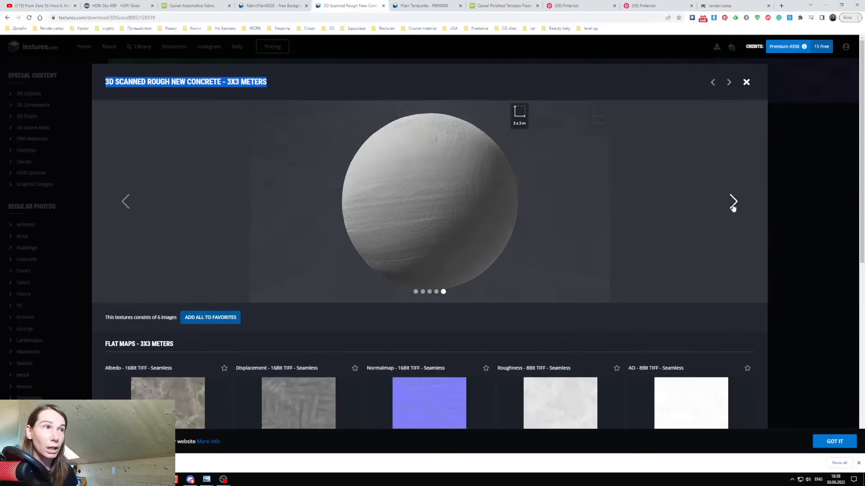
scroll(388, 359, "down", 1)
mouse_move(509, 411)
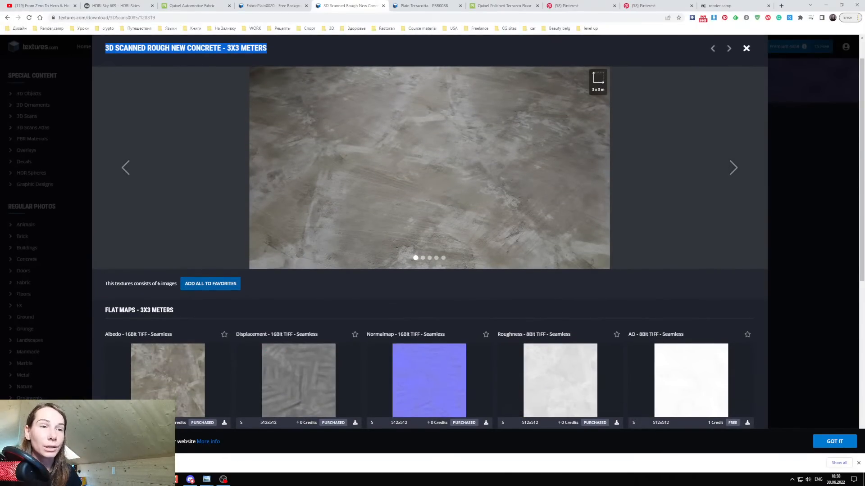
Preview TexturesCom_Concrete_NewRough_3x3_8K_roughness.tif from the texture folder and bring it into the Slate Material Editor in 3ds Max as a Bitmap node.
key("alt+Tab")
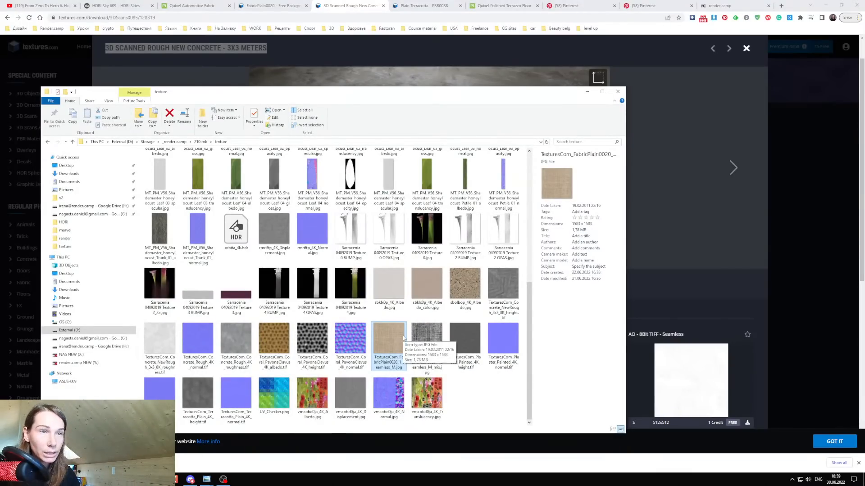
double_click(158, 341)
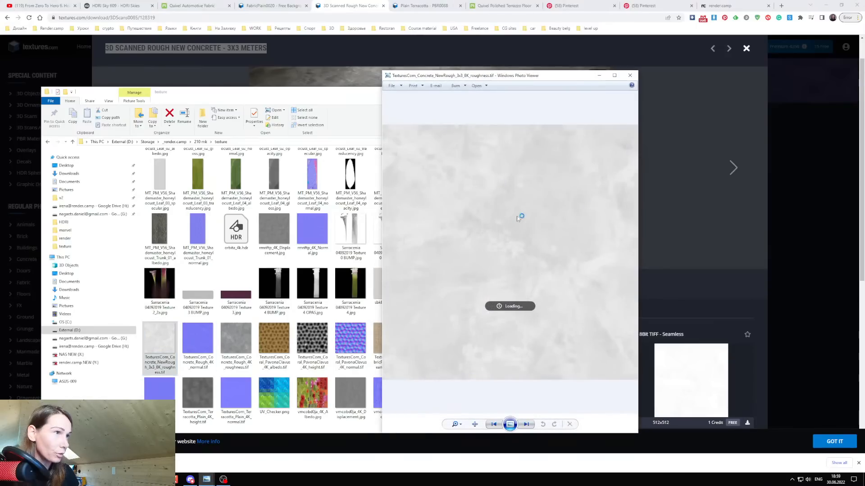
left_click(630, 75)
key("alt+Tab")
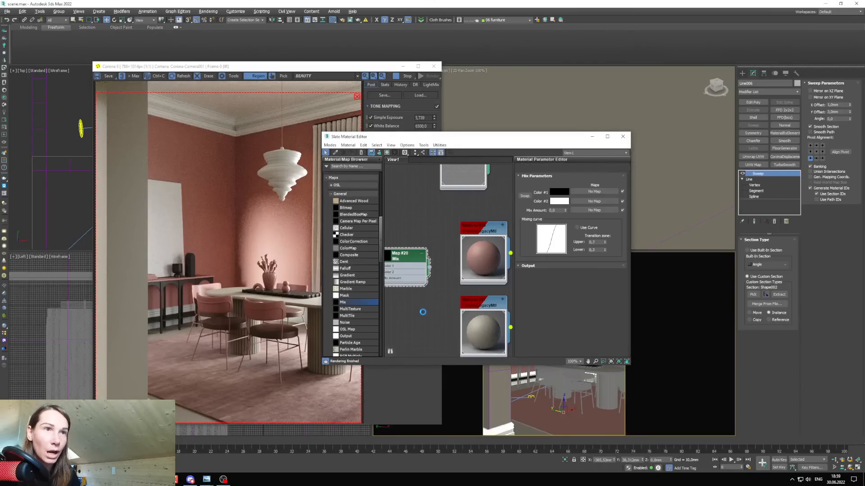
middle_click_drag(407, 315, 370, 323)
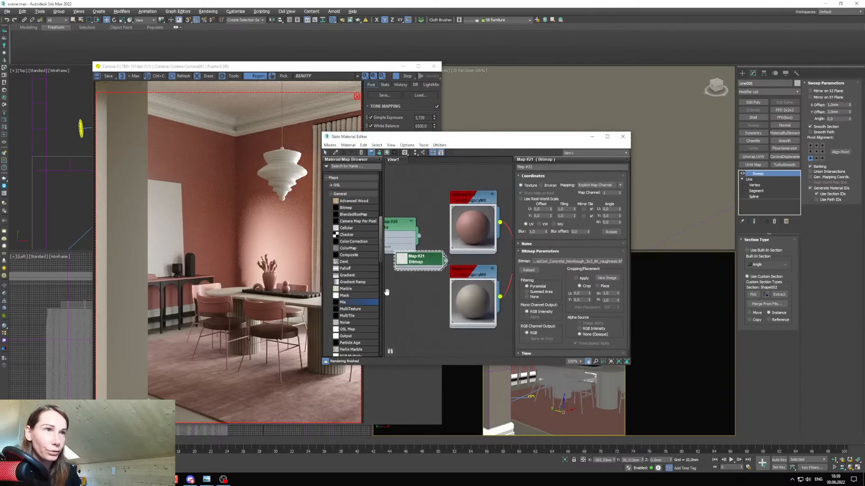
Replace the render region with one covering only the foreground column, and move the material editor clear of the render.
left_click(357, 97)
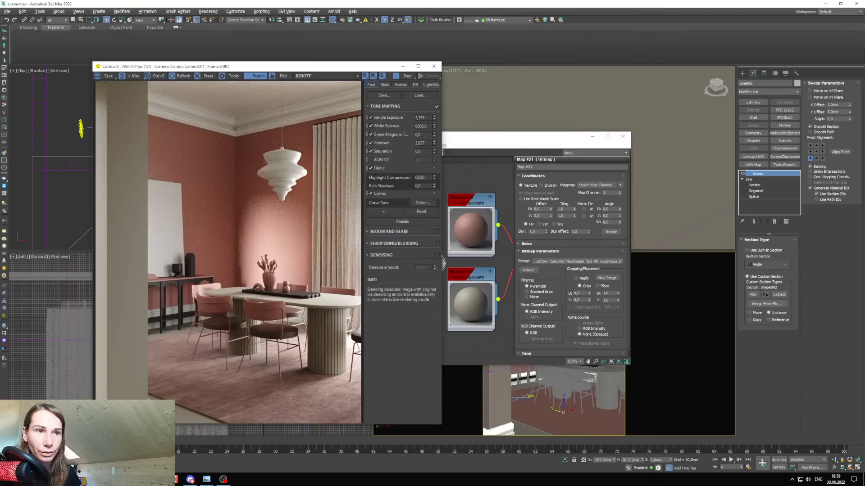
left_click_drag(157, 415, 68, 54)
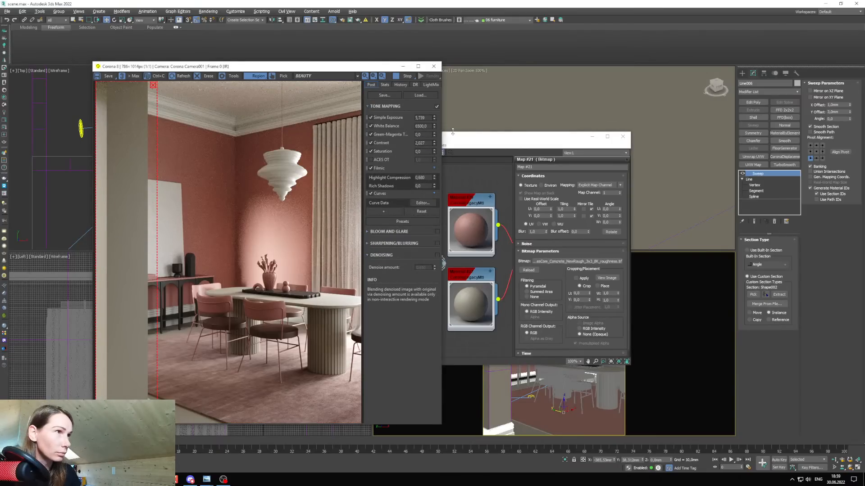
left_click_drag(453, 136, 514, 122)
Enlarge the concrete roughness bitmap's node preview, arrange it beside the Mix node, and connect it to Mix Amount.
scroll(532, 233, "down", 2)
middle_click_drag(502, 260, 526, 235)
double_click(499, 225)
left_click_drag(512, 240, 474, 265)
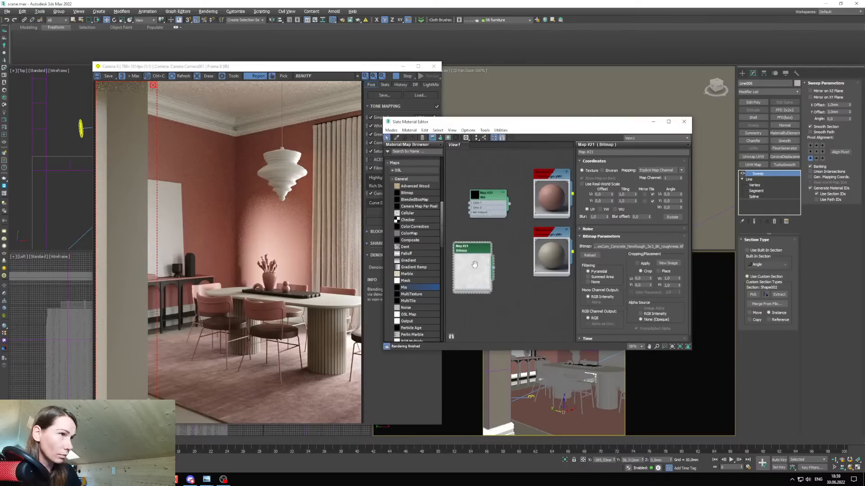
middle_click_drag(474, 265, 490, 249)
left_click_drag(490, 250, 460, 249)
left_click_drag(501, 181, 451, 290)
left_click_drag(517, 255, 512, 255)
middle_click_drag(525, 252, 510, 252)
Copy the beige material's diffuse color into both Color #1 and Color #2 of the Mix map.
left_click(555, 219)
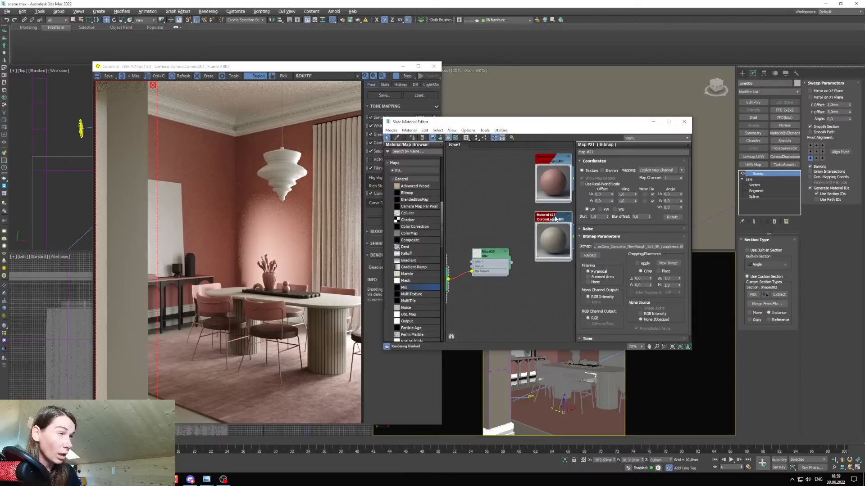
double_click(555, 219)
right_click(662, 173)
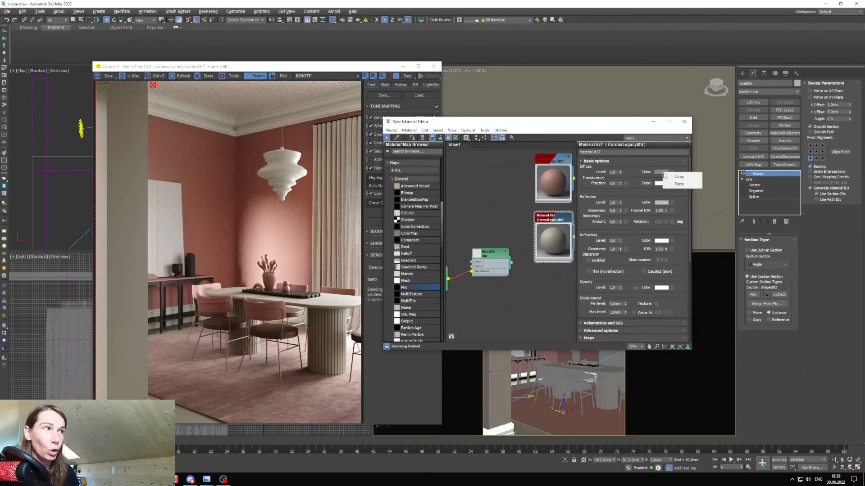
left_click(679, 177)
double_click(490, 255)
right_click(617, 182)
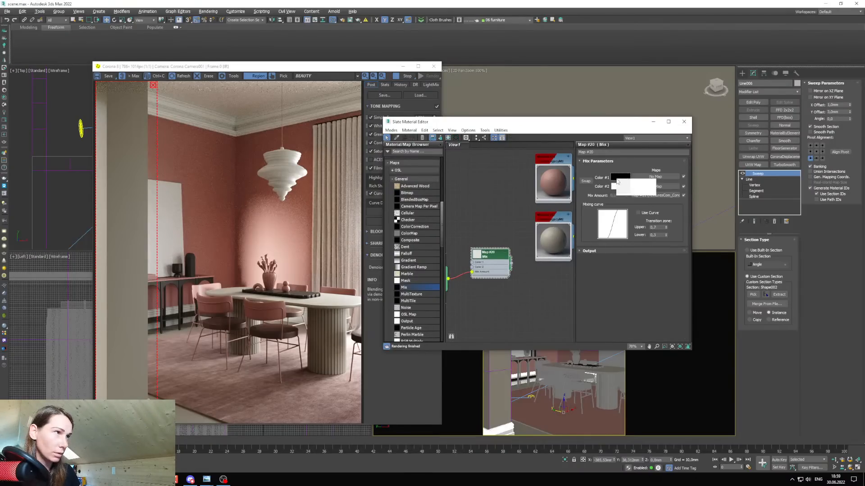
left_click(631, 192)
right_click(622, 187)
left_click(637, 200)
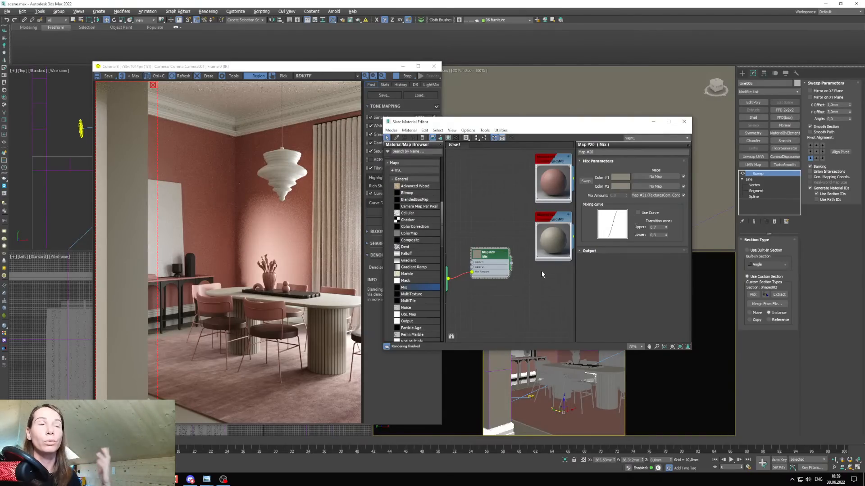
Connect the Mix map to the beige material's diffuse color and show the concrete bitmap in the viewport.
mouse_move(535, 267)
left_mouse_down()
mouse_move(544, 258)
mouse_move(538, 263)
left_mouse_up()
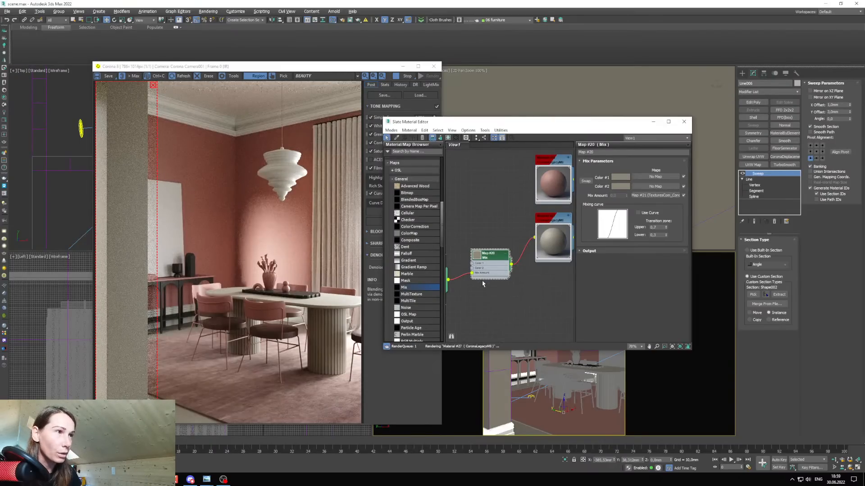
middle_click_drag(481, 281, 539, 260)
right_click(487, 265)
left_click(514, 326)
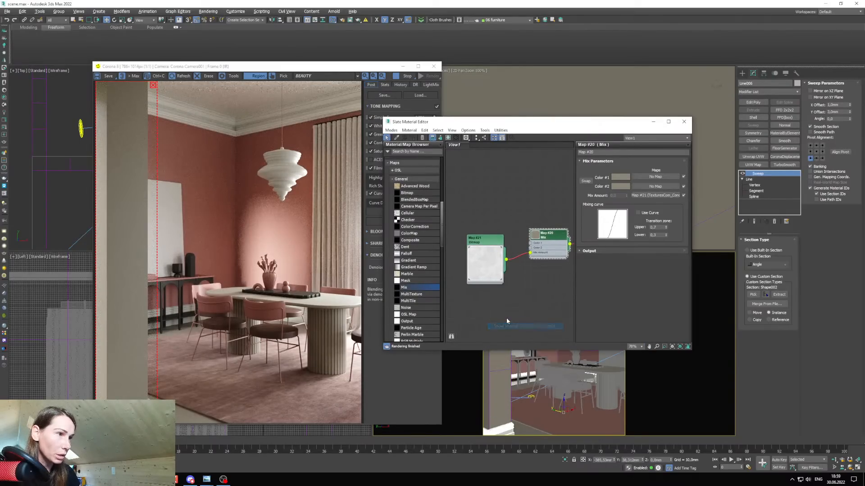
Minimize the material editor, maximize the Corona camera viewport, and move the render window off the foreground column.
left_click_drag(574, 122, 379, 119)
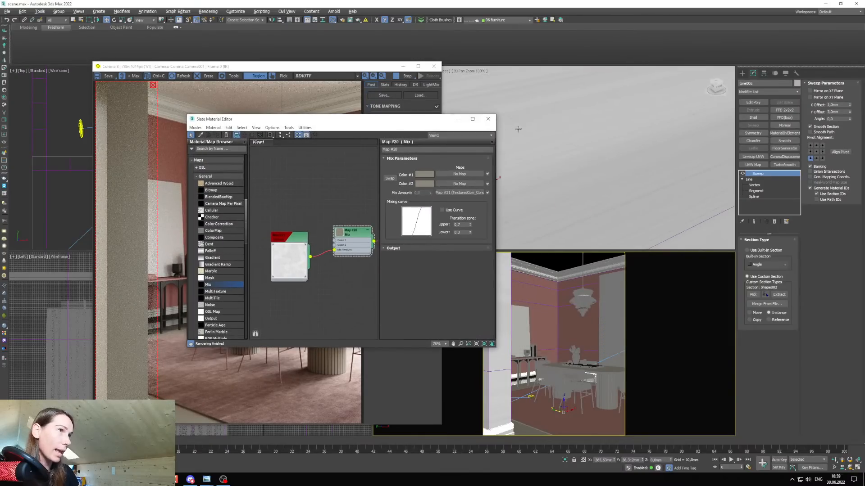
left_click(457, 120)
left_click(859, 468)
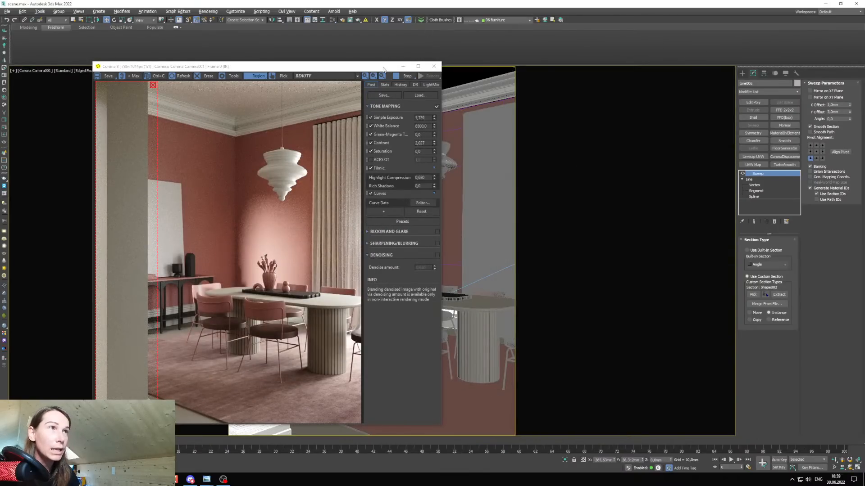
left_click_drag(365, 68, 577, 71)
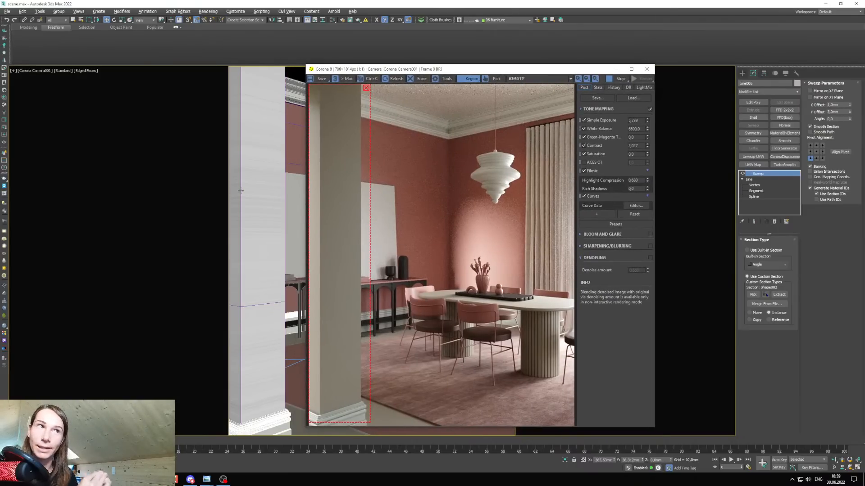
left_click_drag(394, 71, 388, 69)
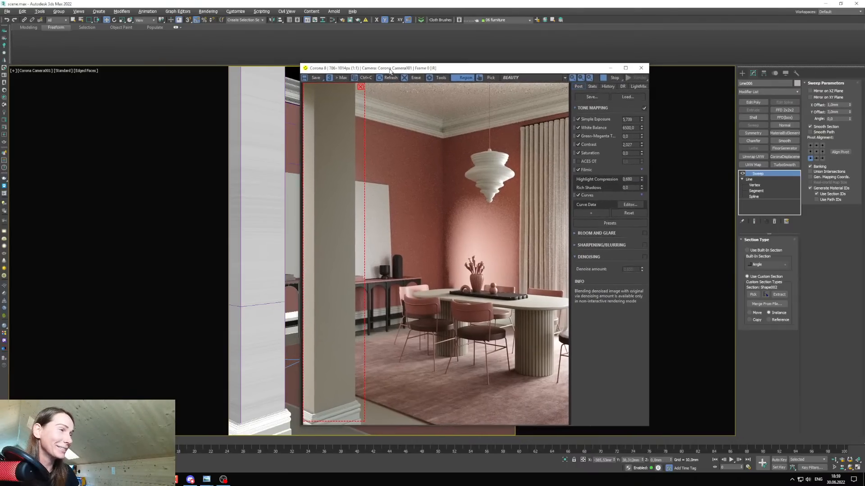
Apply a UVW Map modifier with Box mapping to the foreground column's wall.
left_click(263, 213)
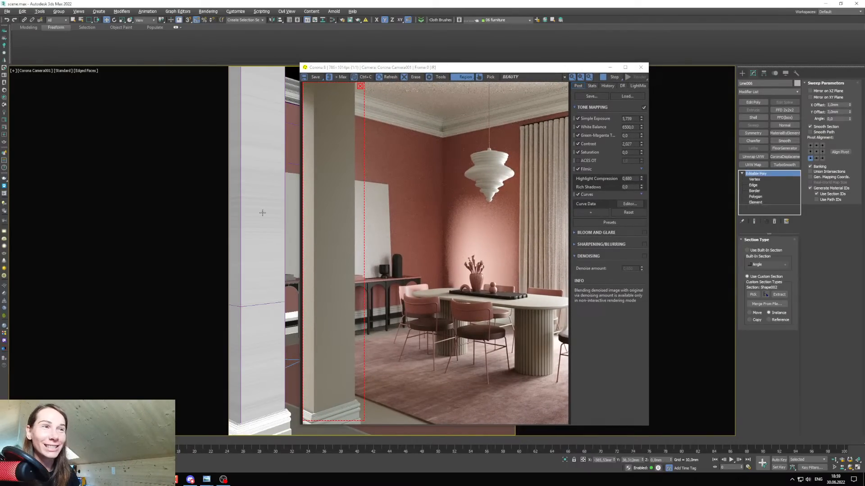
left_click(751, 165)
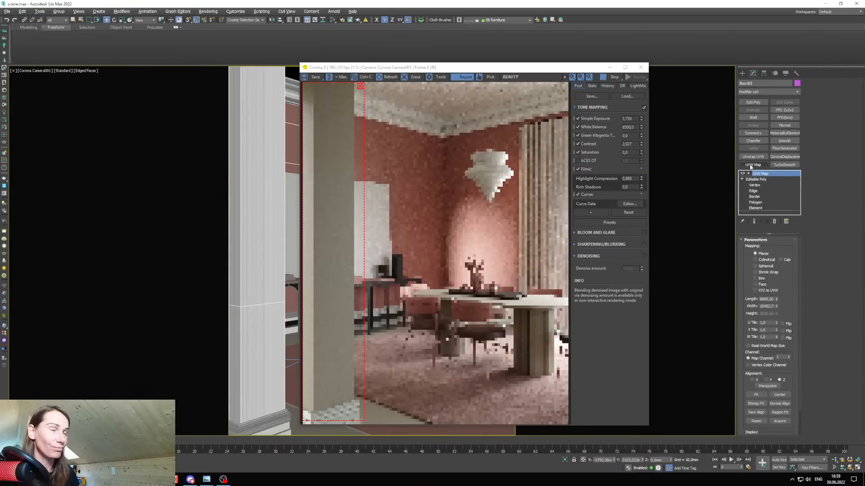
left_click(761, 279)
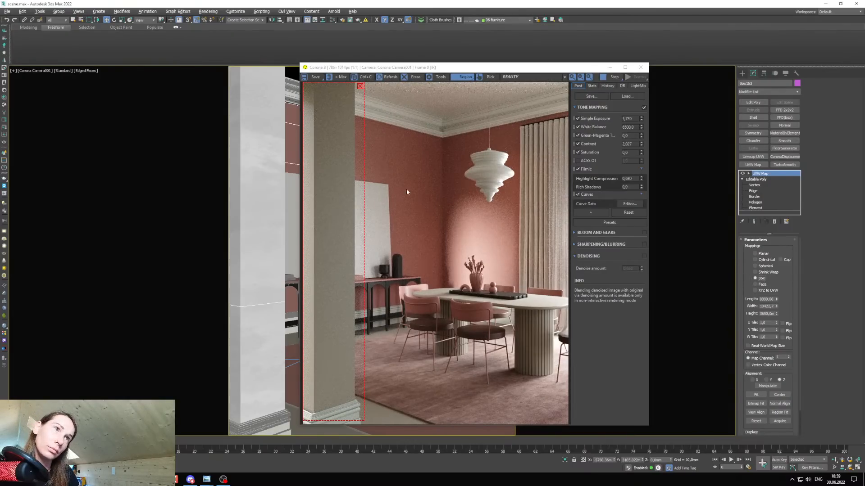
Set the UVW Map's length, width and height to 3000 mm each on the foreground column's wall.
left_click_drag(776, 307, 775, 332)
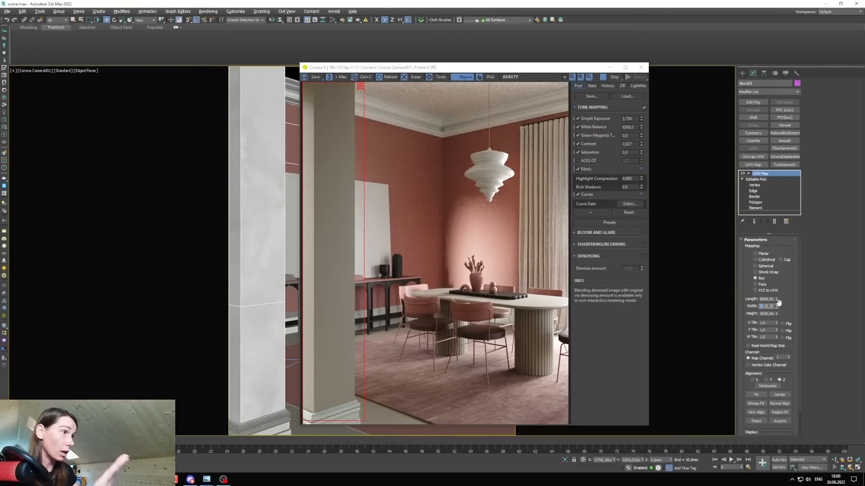
key("shift+Tab")
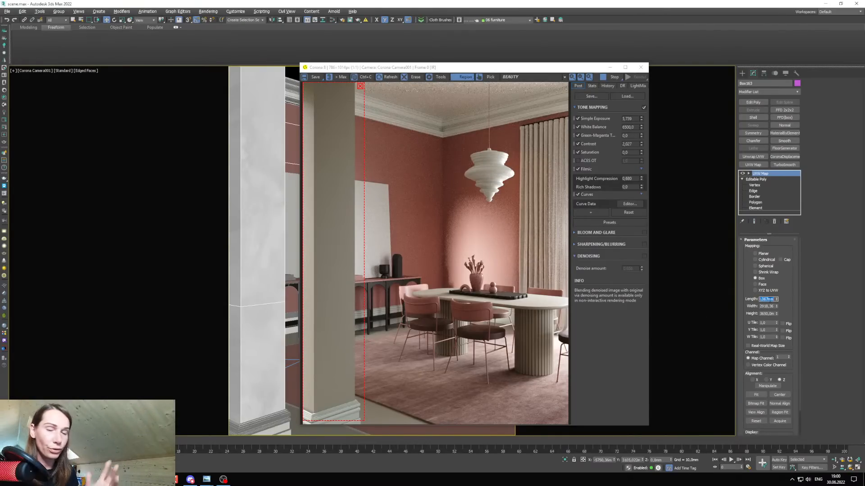
type("3000")
key("Tab")
type("3000")
key("Tab")
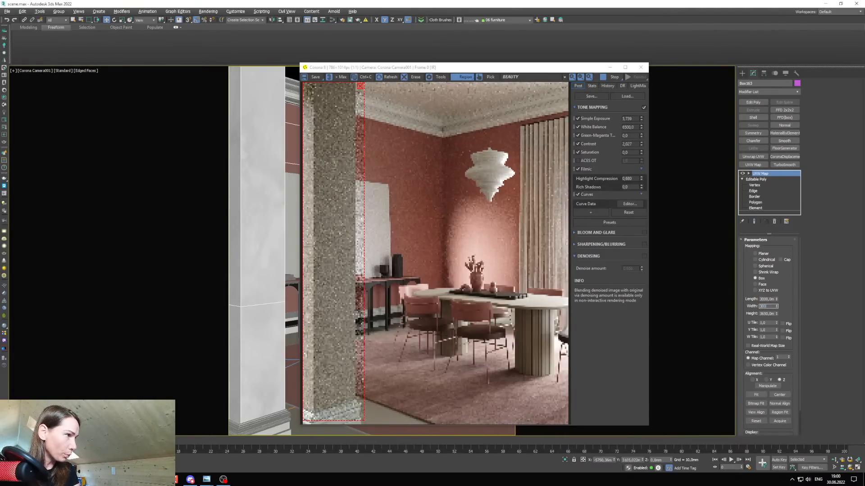
type("3000,0m")
key("Return")
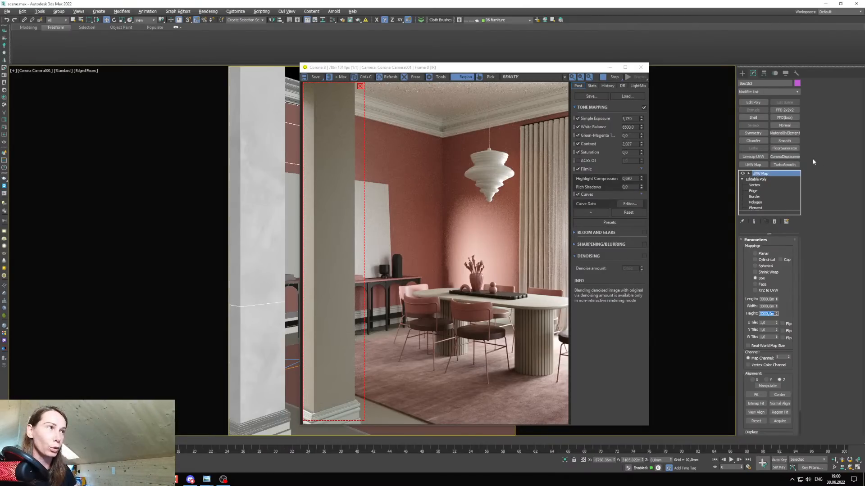
Shift the UVW Map gizmo along the Y axis with Move Transform Type-In, then return to the modifier level.
left_click(748, 173)
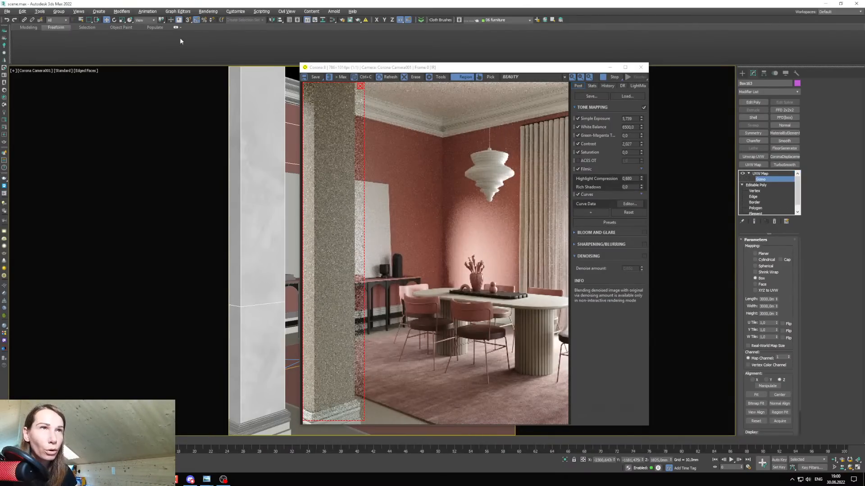
right_click(107, 21)
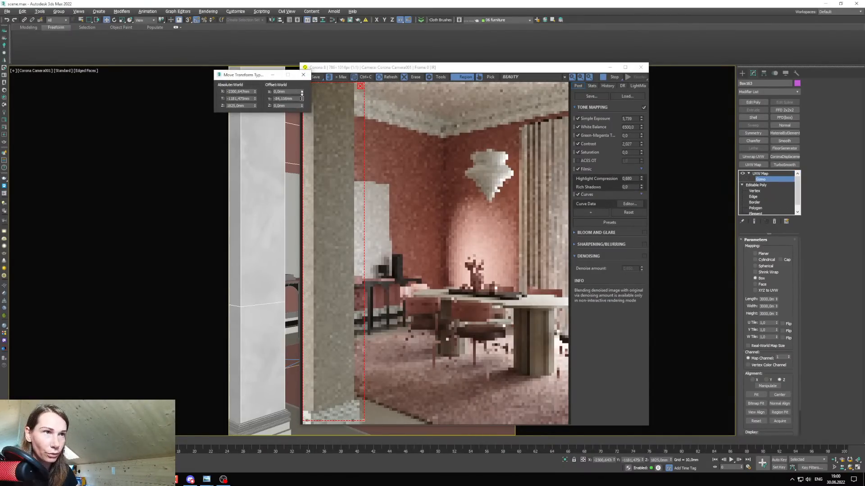
left_click_drag(301, 91, 306, 96)
left_click_drag(313, 128, 307, 78)
left_click(303, 74)
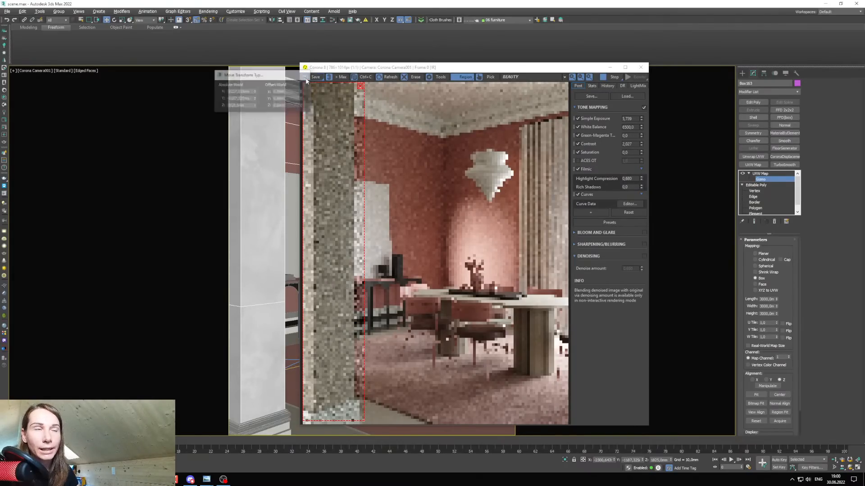
left_click(761, 173)
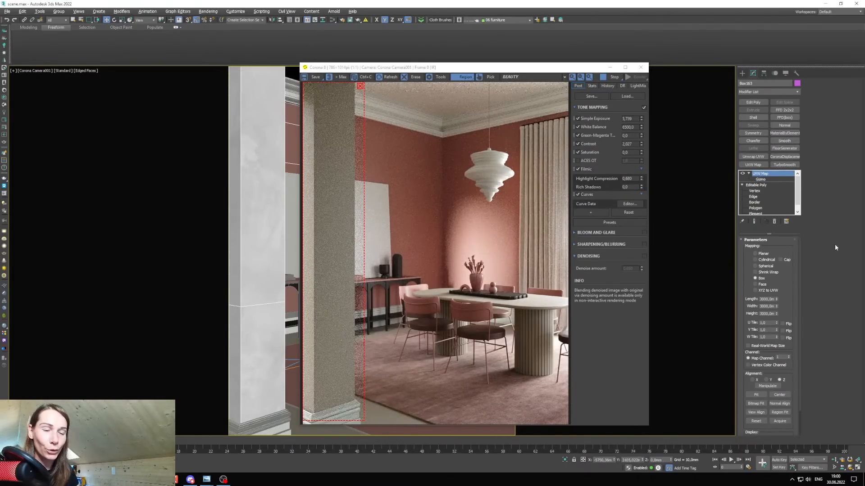
Reopen the material editor beside the render window and enlarge the Mix map's node preview, keeping the bitmap node next to it.
key("m")
left_click_drag(329, 124, 175, 127)
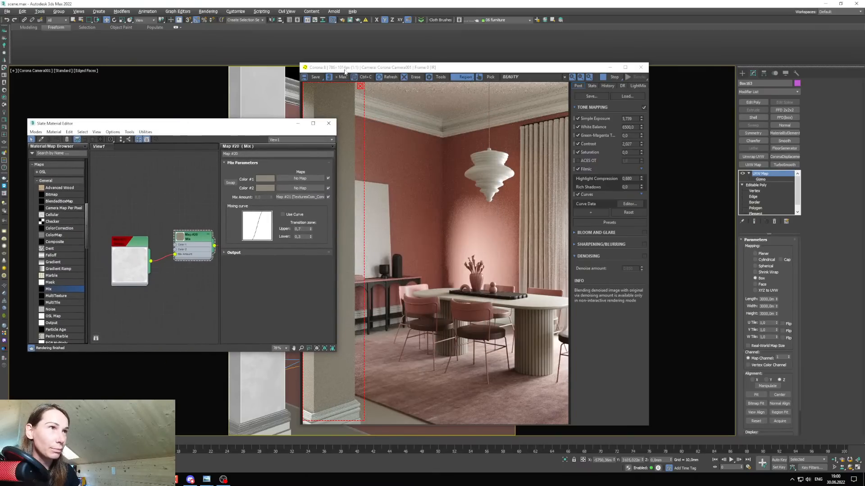
left_click_drag(349, 68, 383, 64)
left_click(176, 239)
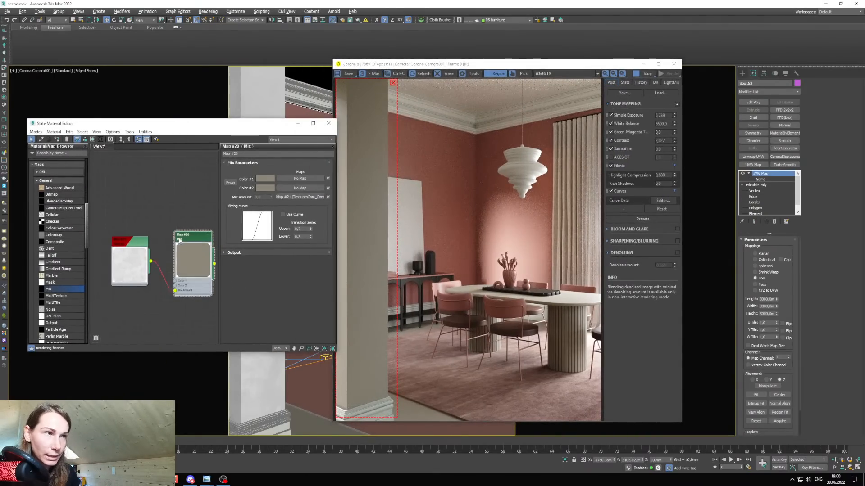
middle_click_drag(161, 256, 155, 252)
left_click_drag(128, 255, 122, 266)
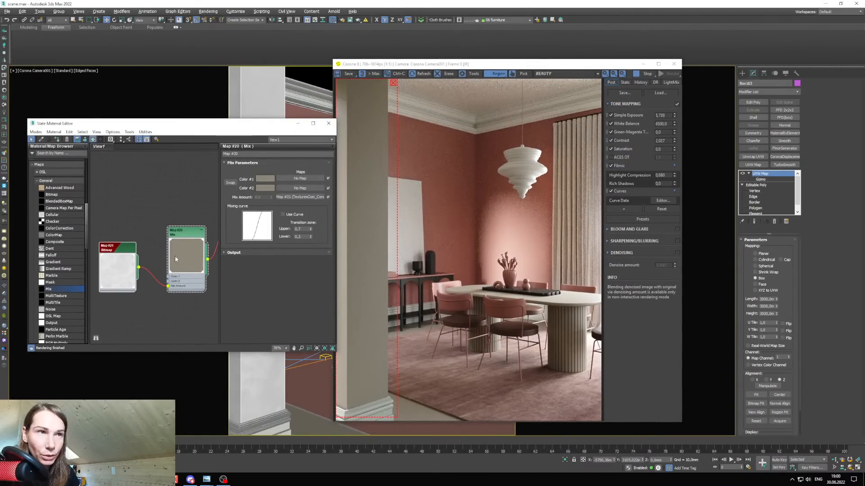
Lighten the Mix map's Color #2 to a value of about 97, reduce its saturation, and check the column in the render.
left_click(265, 188)
left_click_drag(317, 197, 241, 207)
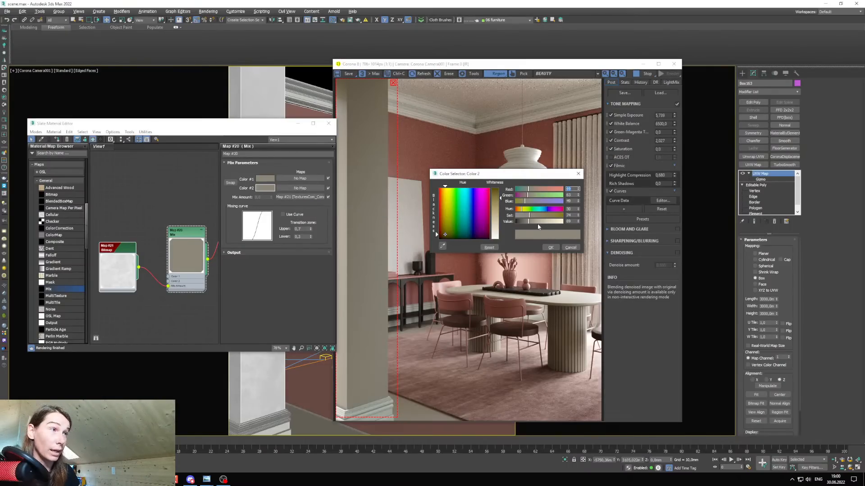
left_click(535, 222)
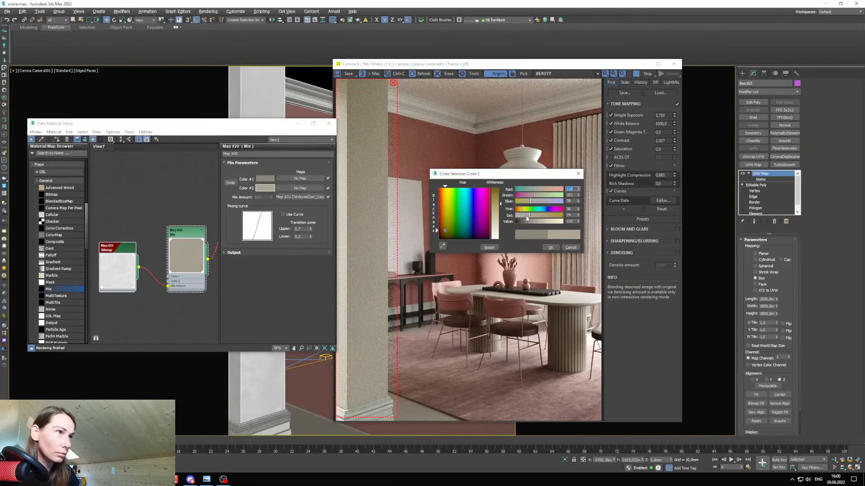
left_click(527, 216)
left_click(534, 222)
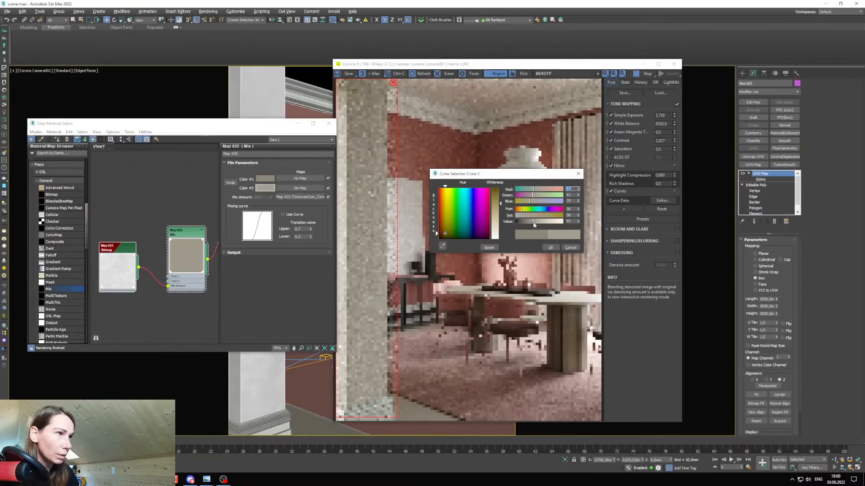
scroll(379, 220, "up", 2)
scroll(374, 221, "down", 2)
scroll(355, 165, "up", 1)
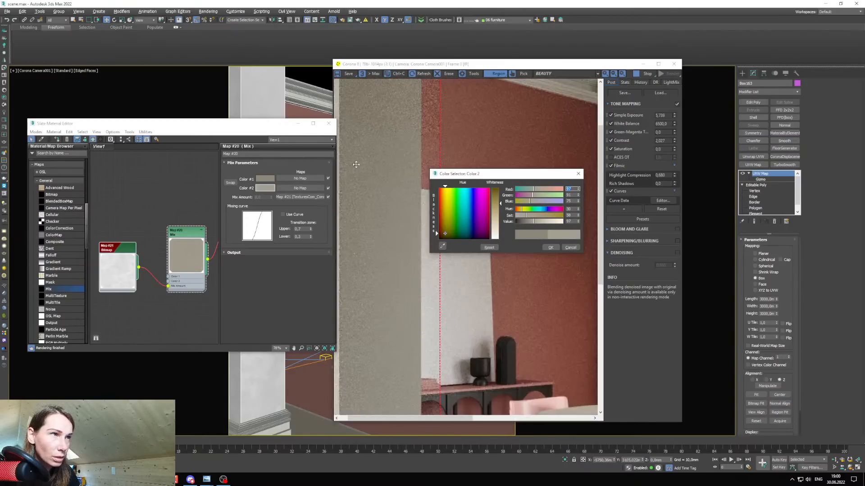
scroll(356, 165, "down", 1)
Darken the Mix map's Color #1 to a value of about 56 and check the column in the render.
left_click(264, 178)
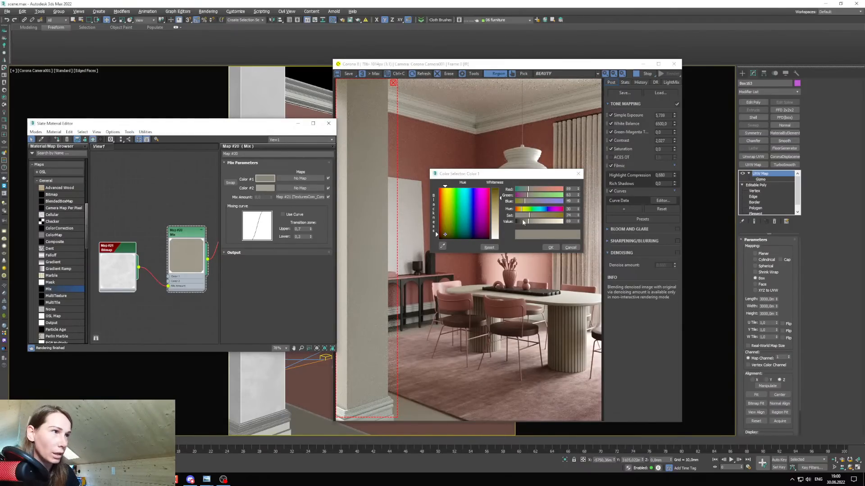
left_click(526, 221)
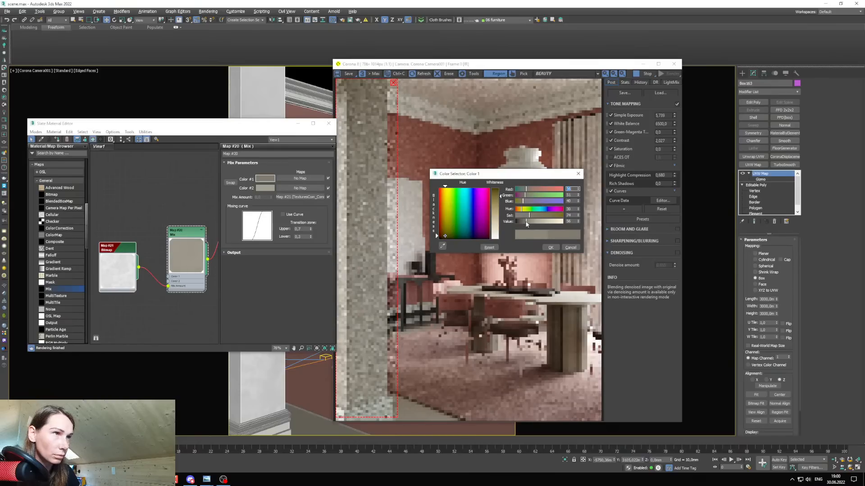
scroll(367, 220, "up", 1)
scroll(368, 221, "down", 1)
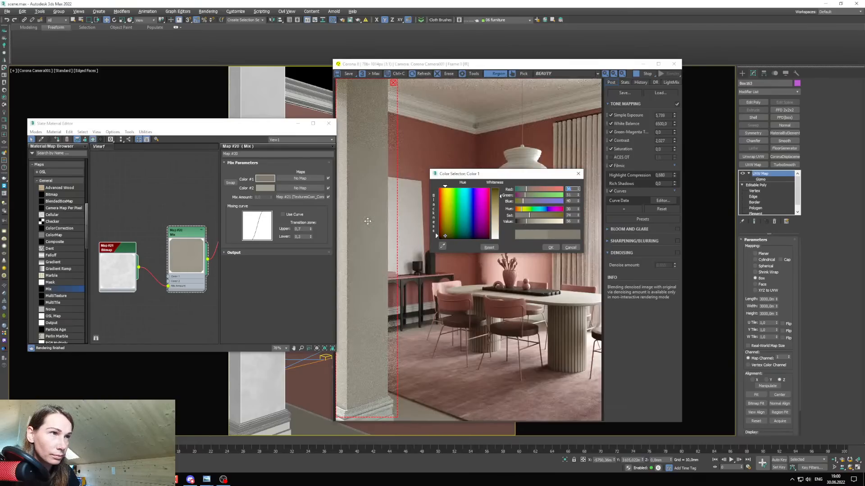
Examine the concrete texture on the foreground column up close in a perspective view, comparing the viewport with the interactive render.
left_click(644, 64)
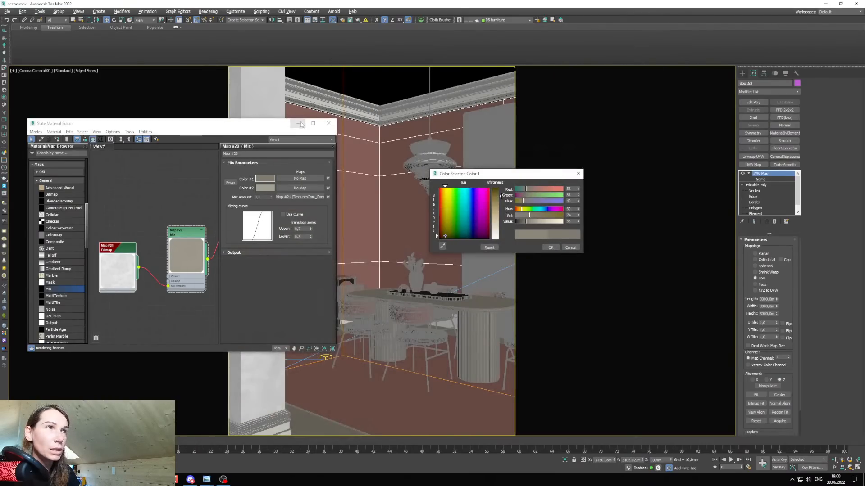
left_click(300, 124)
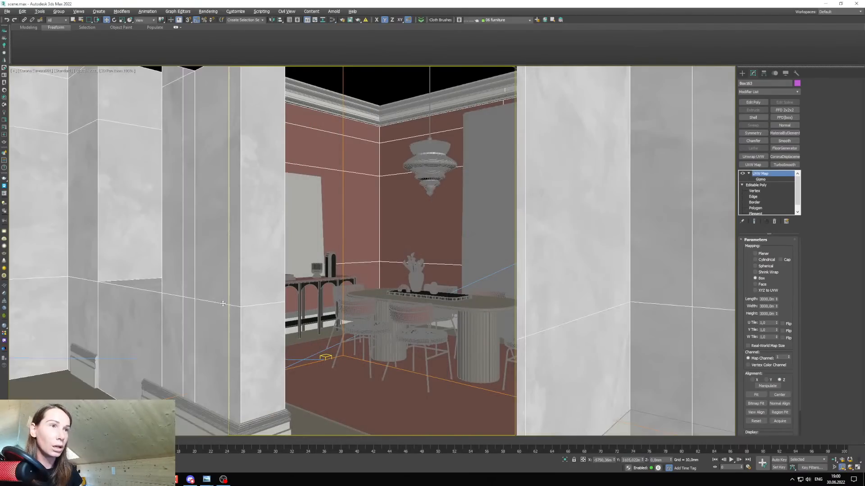
scroll(223, 303, "up", 8)
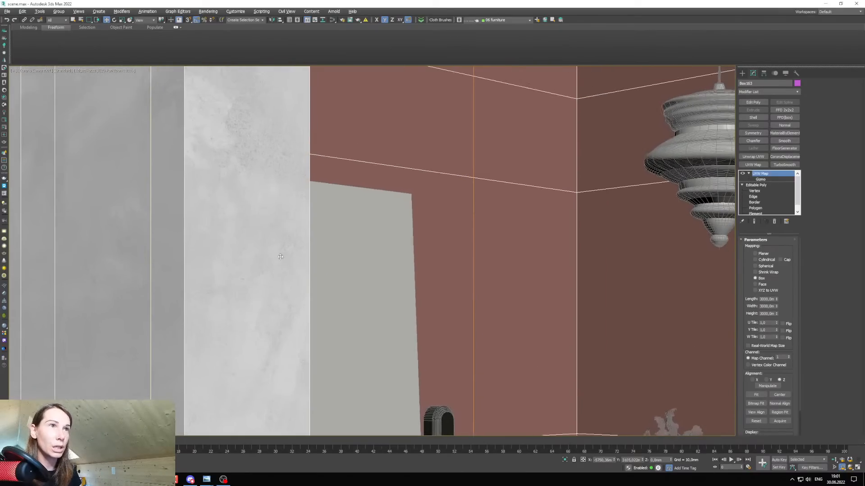
middle_click_drag(280, 257, 269, 298)
left_click(47, 466)
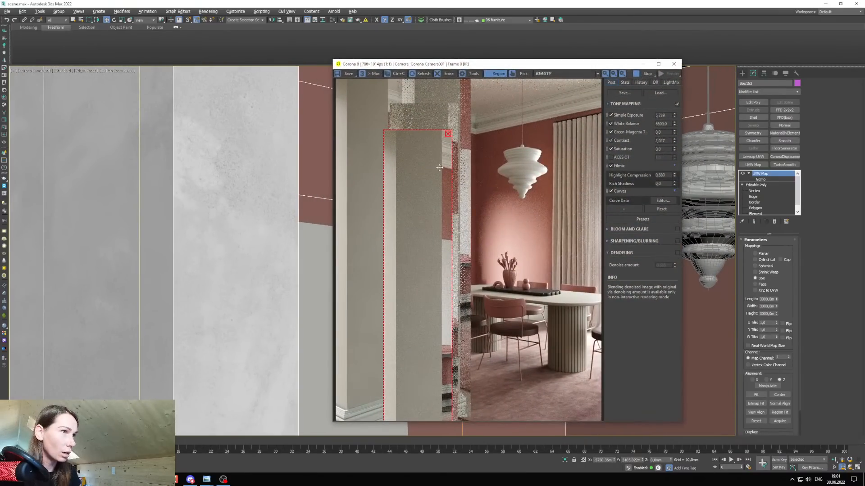
scroll(421, 209, "up", 3)
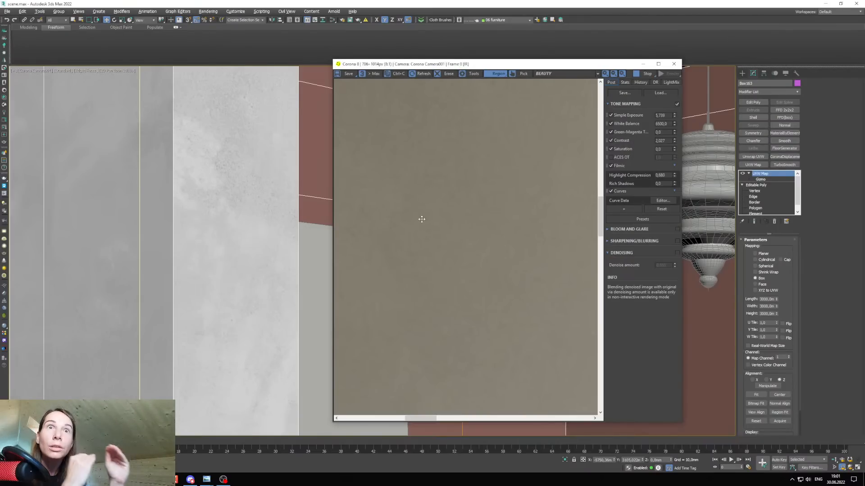
scroll(425, 230, "down", 2)
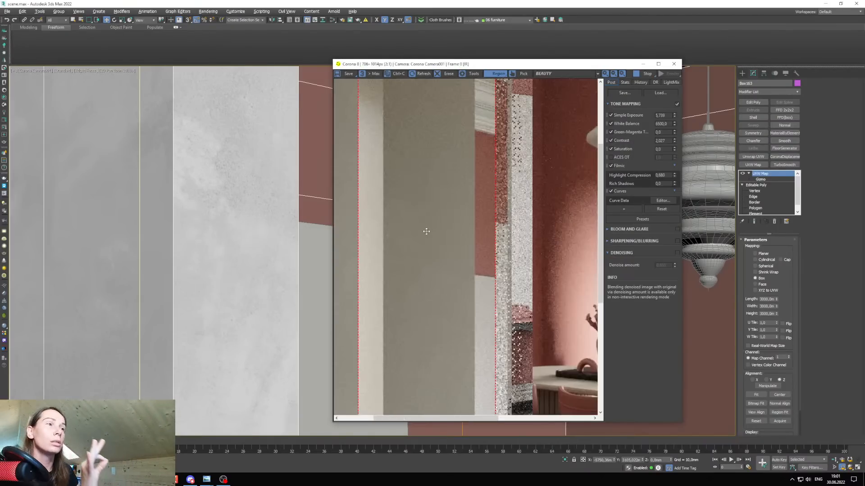
scroll(411, 275, "up", 1)
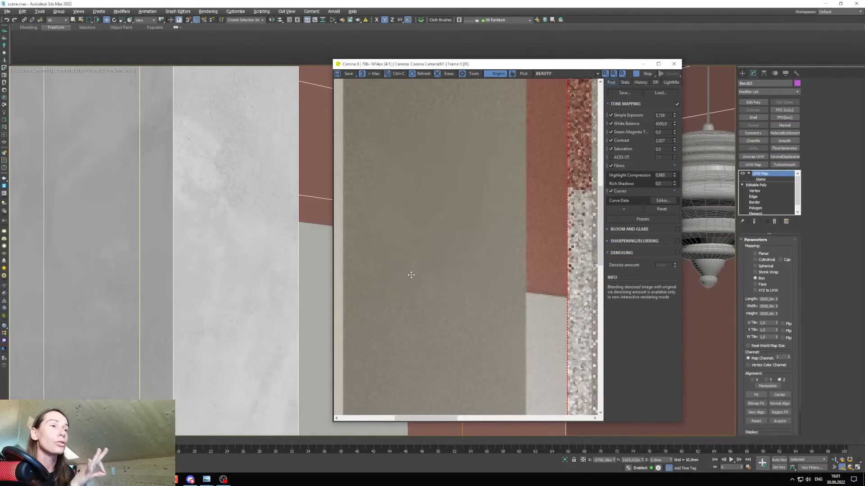
scroll(411, 275, "down", 1)
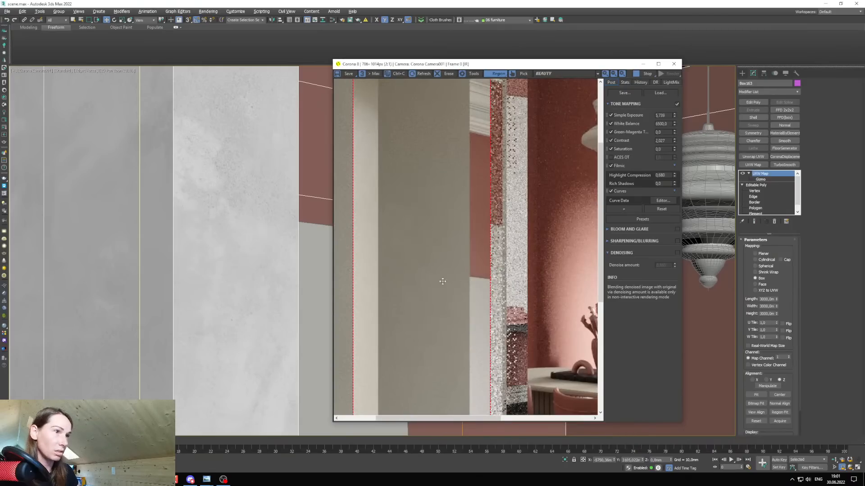
scroll(442, 282, "down", 1)
scroll(408, 238, "up", 1)
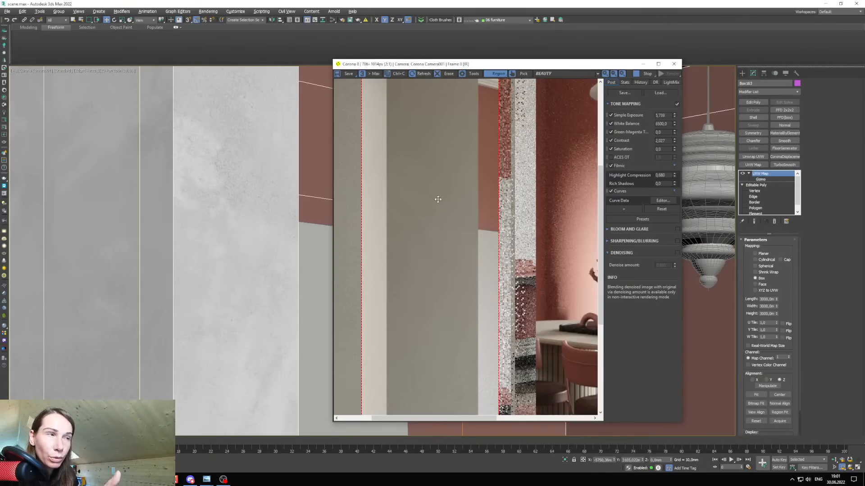
scroll(475, 188, "down", 1)
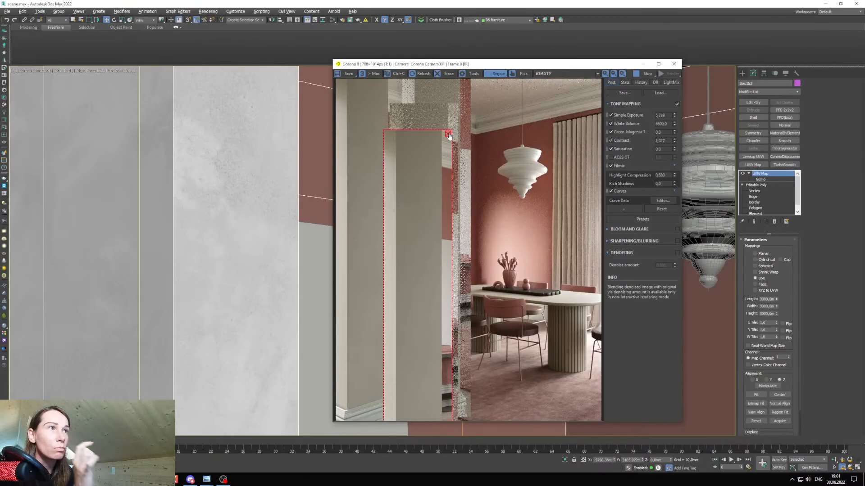
Return to the Corona camera view, reposition the render window, and set the render region over the red walls and dining table.
left_click(448, 134)
key("c")
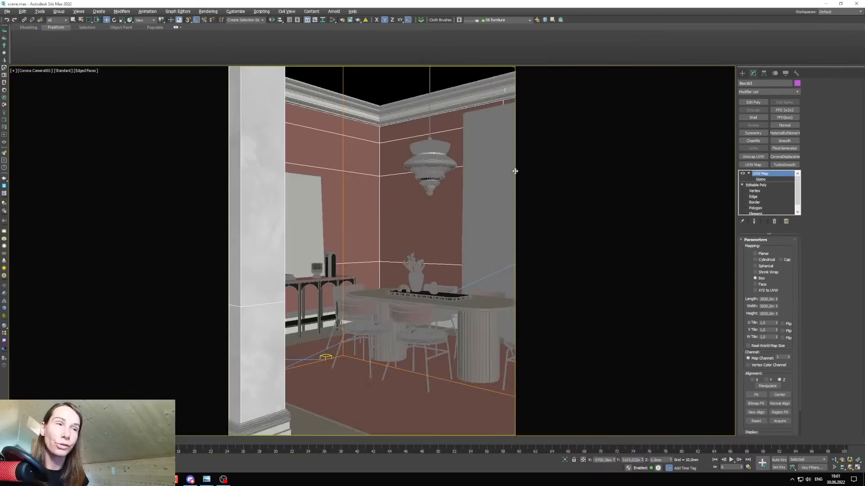
left_click(135, 451)
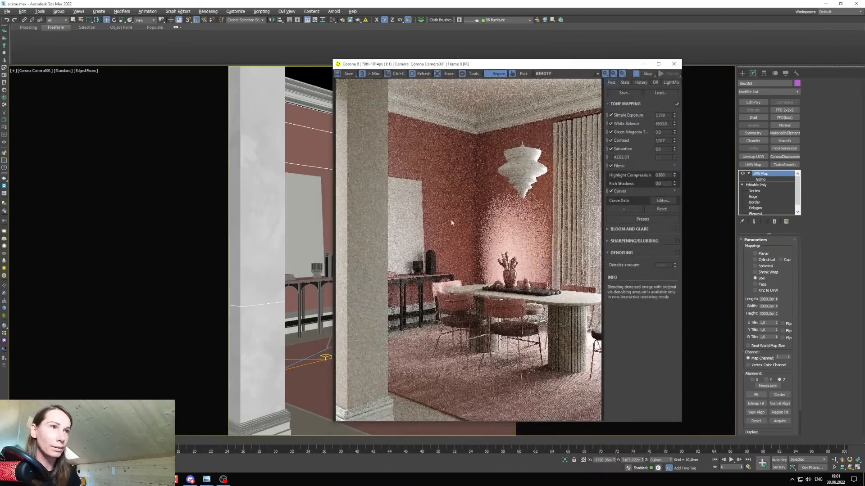
left_click_drag(397, 412, 341, 53)
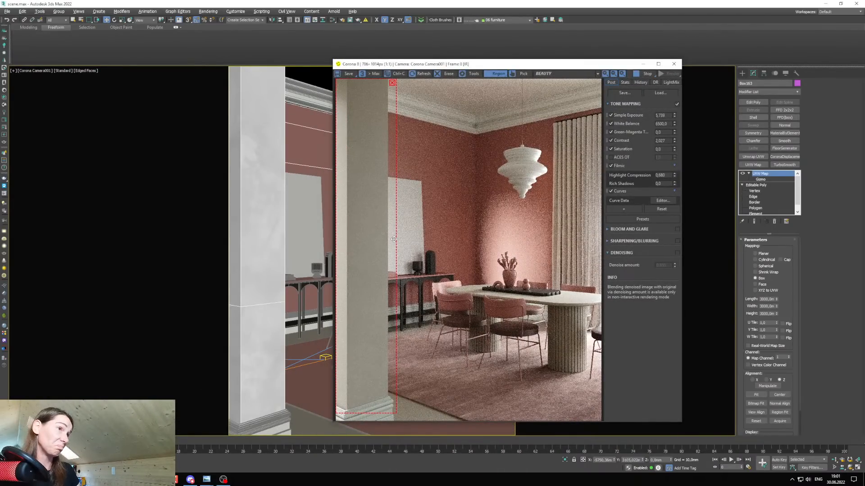
left_click_drag(409, 64, 334, 70)
left_click_drag(299, 242, 342, 270)
left_click_drag(364, 419, 500, 351)
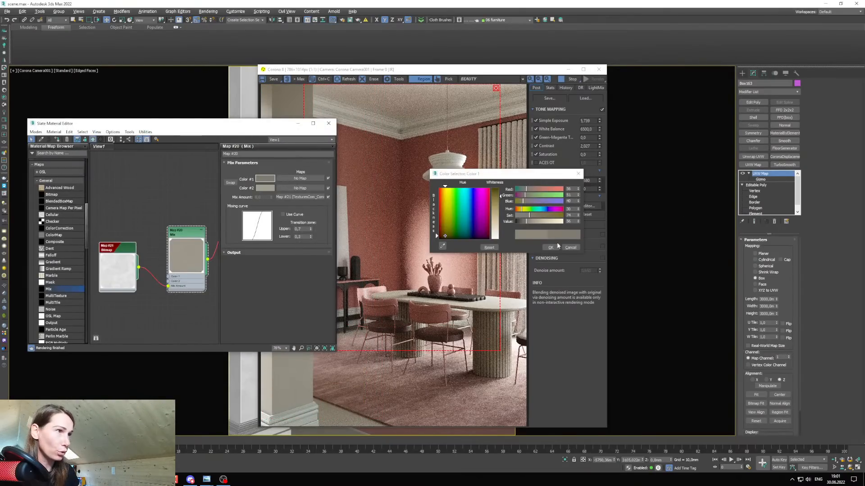
Accept the Color #1 change and duplicate the concrete bitmap and Mix nodes above the originals.
left_click(554, 246)
left_click_drag(254, 129, 589, 146)
scroll(472, 269, "down", 4)
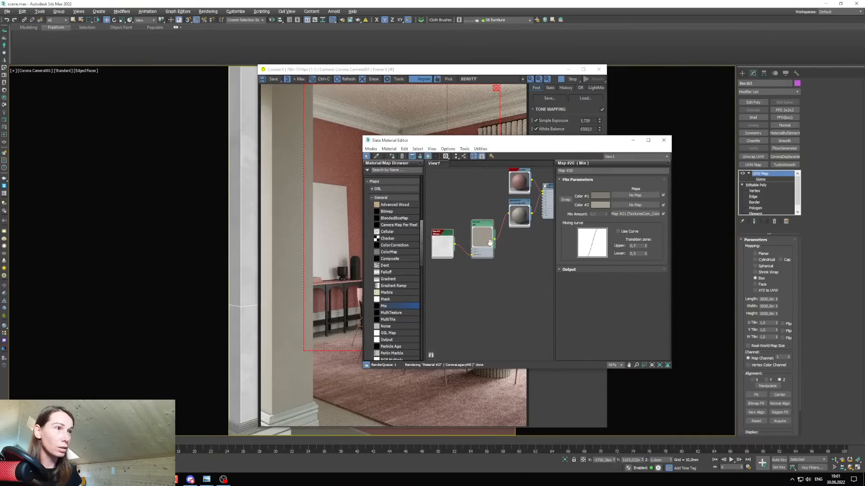
left_click_drag(472, 271, 509, 319)
left_click_drag(504, 285, 497, 220, "shift")
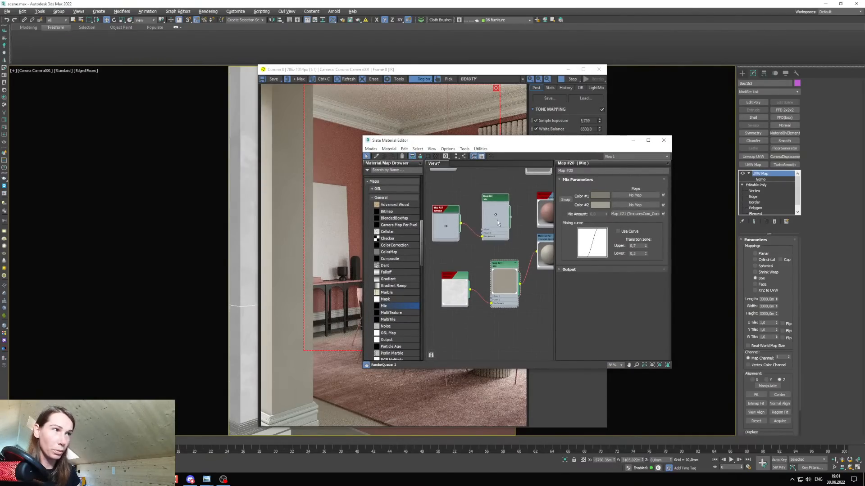
Copy the diffuse colour of the red wall material for use in the duplicated Mix map.
double_click(496, 220)
scroll(501, 241, "up", 3)
middle_click_drag(517, 233, 495, 247)
double_click(539, 217)
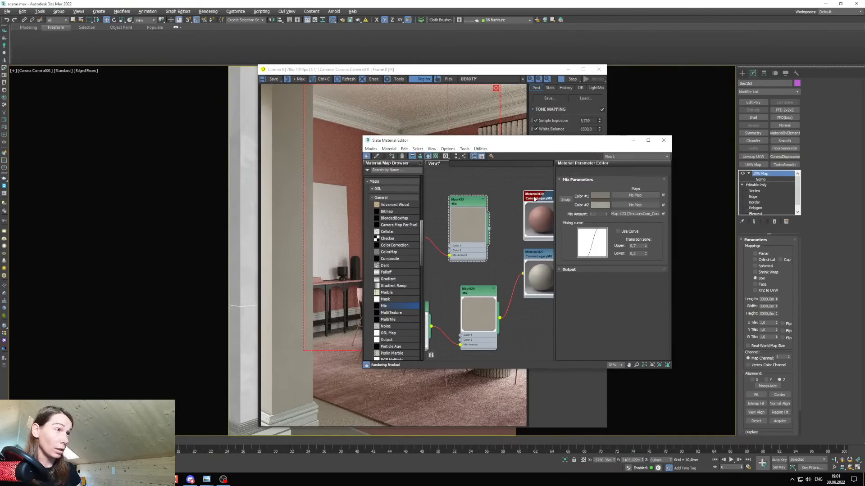
right_click(642, 190)
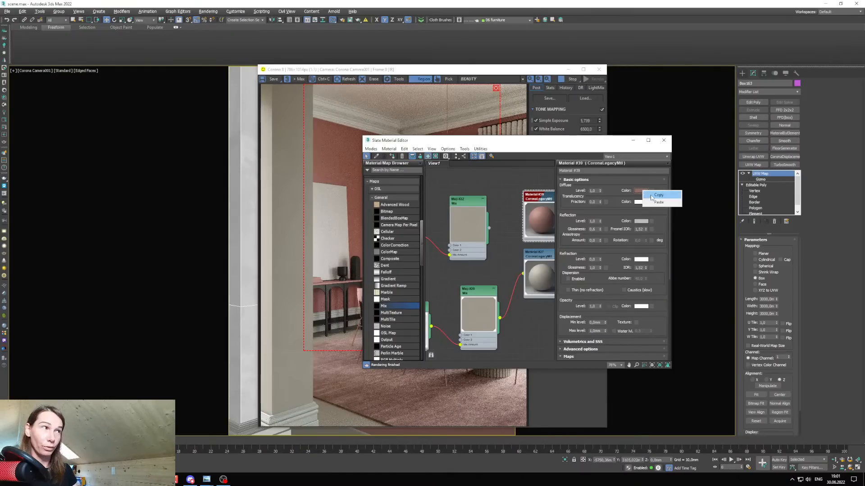
left_click(651, 196)
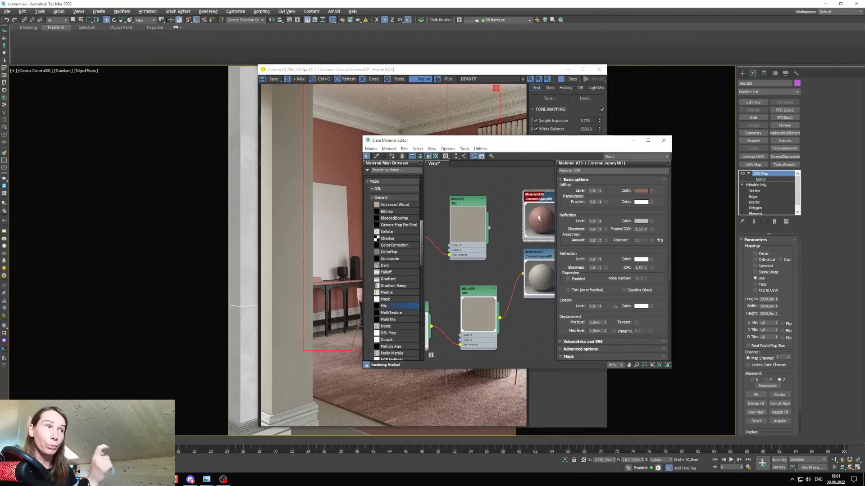
Paste the copied red into Color #1 and Color #2 of the duplicated Mix map and connect it to the red material's diffuse input.
double_click(458, 210)
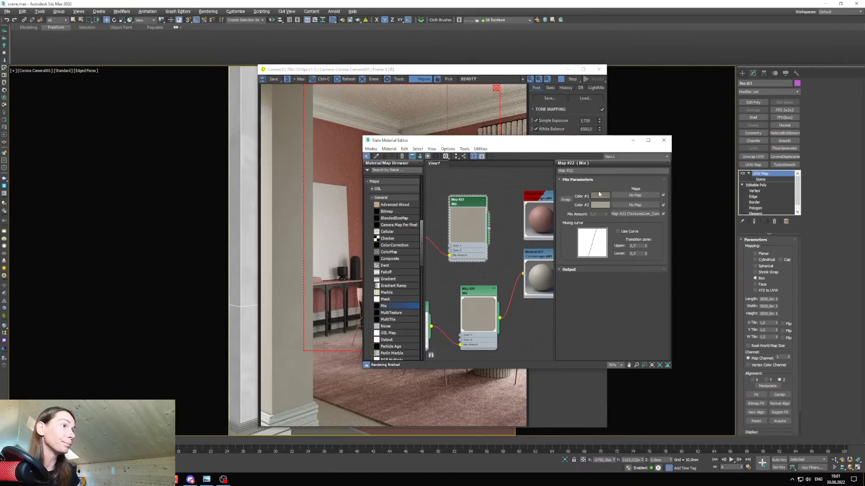
right_click(599, 195)
left_click(603, 209)
right_click(601, 206)
left_click(603, 222)
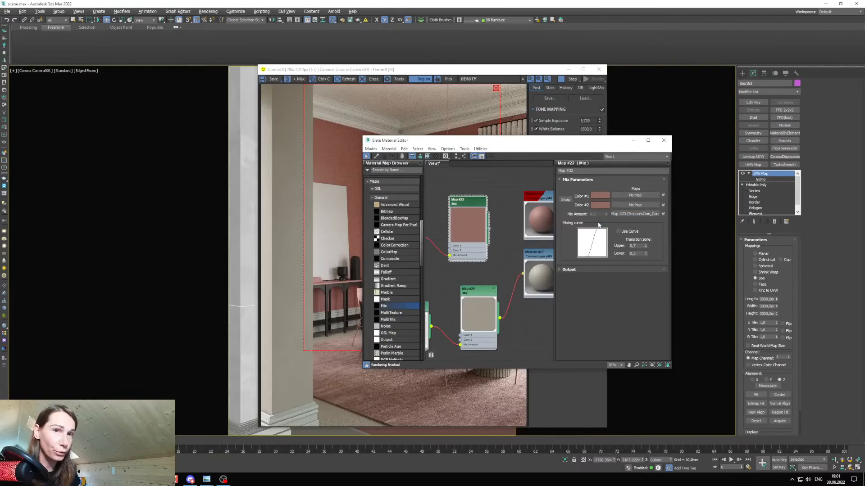
left_click_drag(474, 143, 588, 144)
left_click_drag(603, 230, 637, 217)
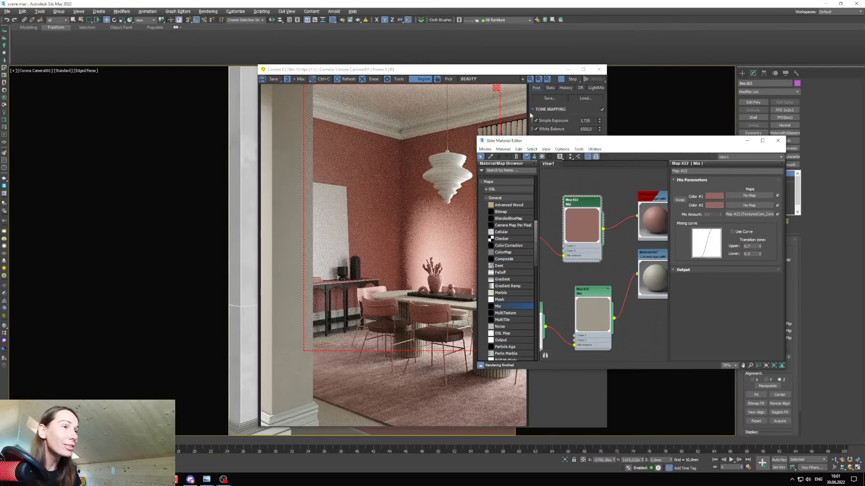
Minimise the render window and material editor and bring the red wall corner up close in the camera view's 2D Pan Zoom mode.
left_click(569, 69)
left_click(746, 141)
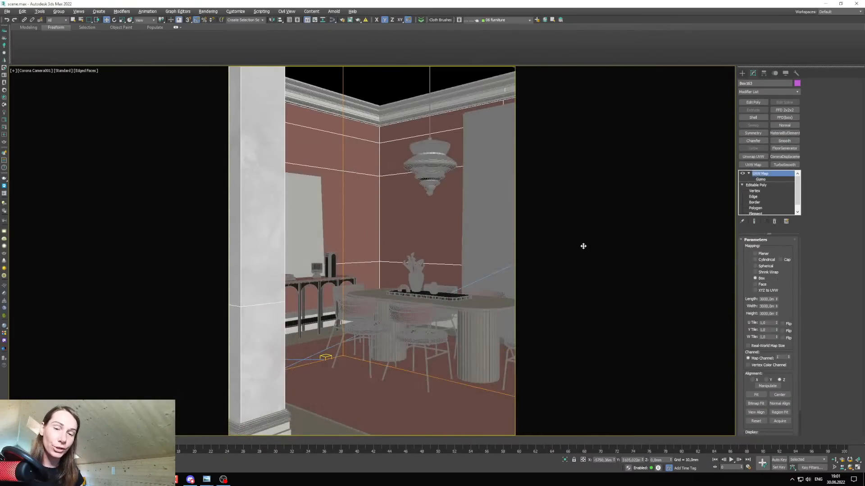
key("1")
key("1")
right_click(388, 246)
left_click(383, 259)
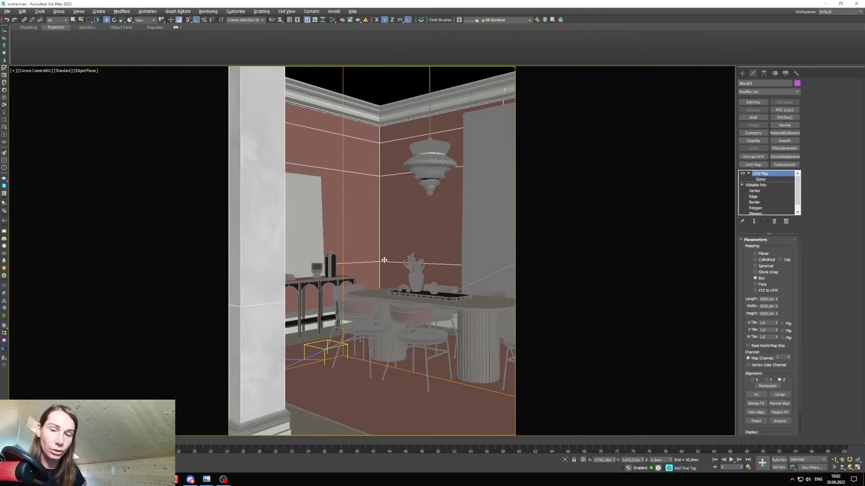
scroll(390, 252, "up", 5)
Examine the red walls up close in the interactive render and compare them with the viewport.
left_click(39, 466)
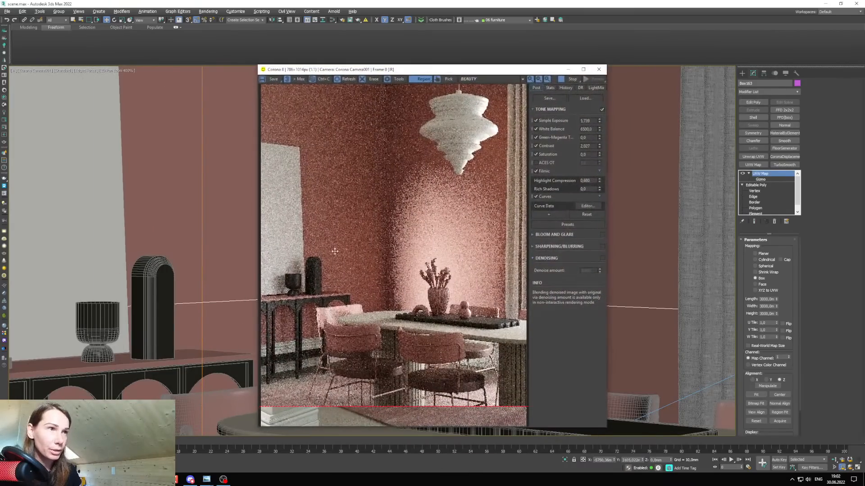
scroll(397, 250, "up", 2)
left_click(567, 70)
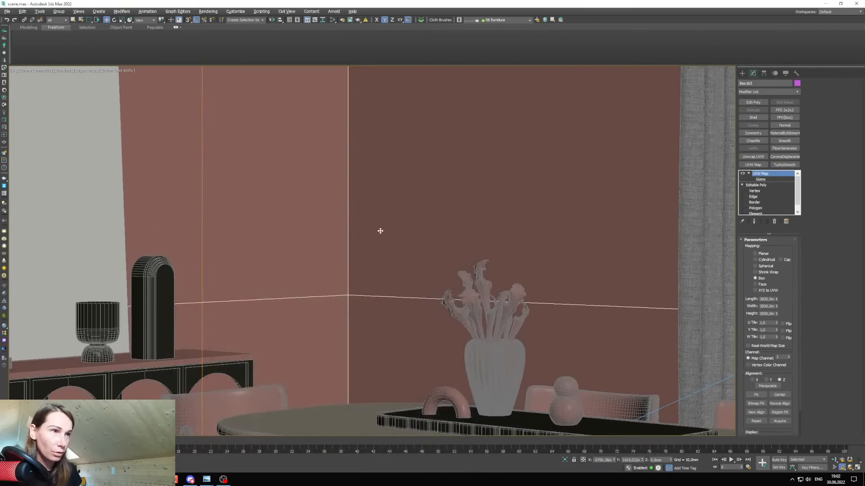
scroll(380, 230, "up", 3)
left_click(38, 466)
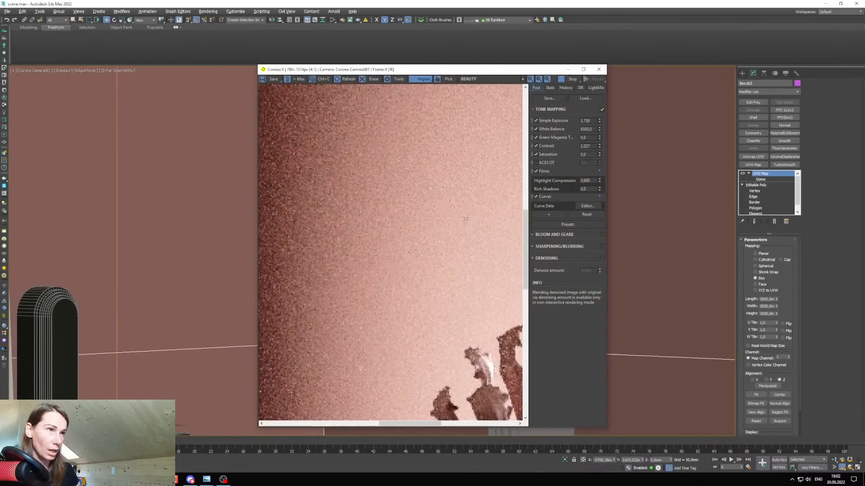
scroll(393, 260, "down", 2)
scroll(334, 243, "up", 2)
scroll(383, 254, "down", 1)
scroll(376, 245, "down", 1)
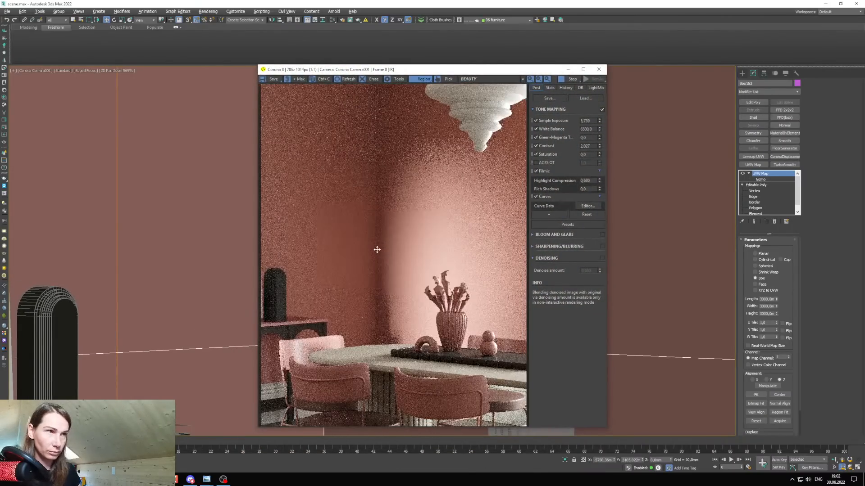
scroll(351, 245, "up", 1)
scroll(381, 247, "down", 1)
Replace the existing render region with two small ones, one near the corner on the darker wall and one on the lit wall.
left_click(422, 79)
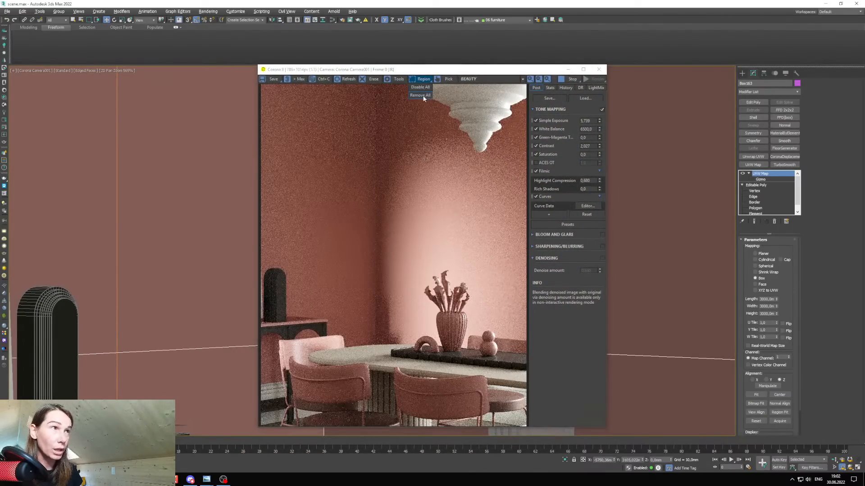
left_click_drag(358, 196, 398, 253)
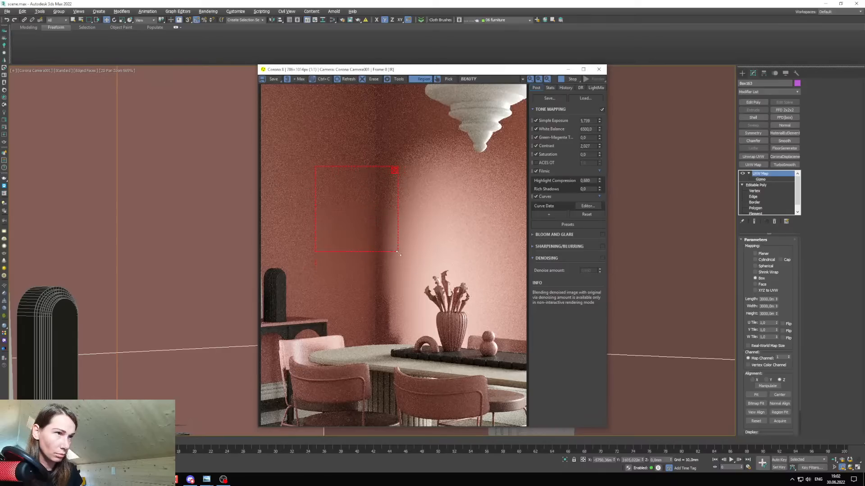
left_click_drag(513, 166, 440, 237)
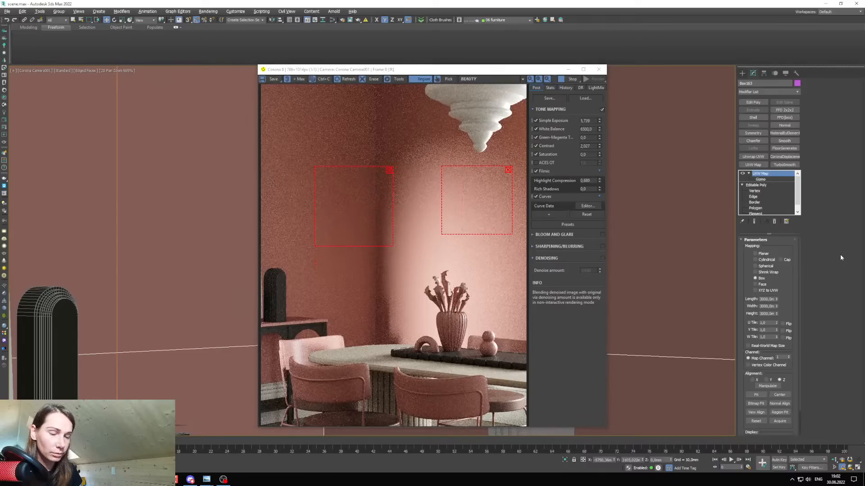
Lighten the red Mix map's Color #2 to a value of about 100 and check it by enlarging and moving the render region.
key("m")
left_click_drag(561, 142, 524, 139)
scroll(548, 235, "up", 2)
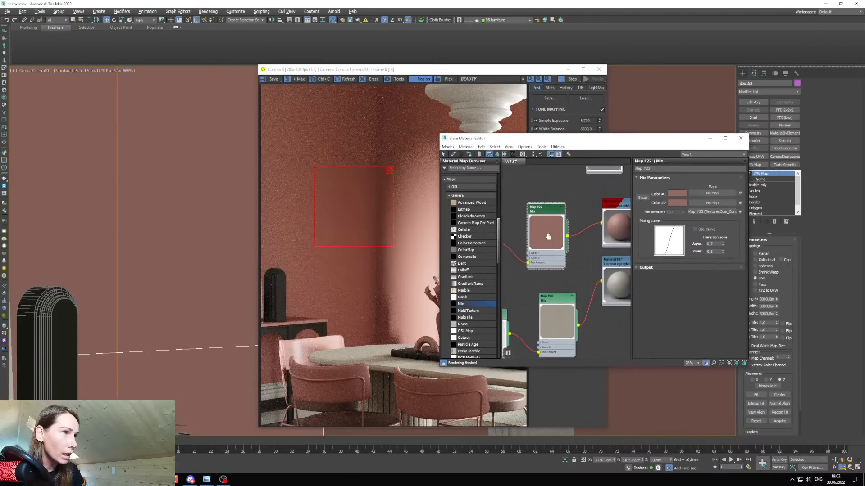
left_click(674, 202)
left_click_drag(594, 146, 624, 146)
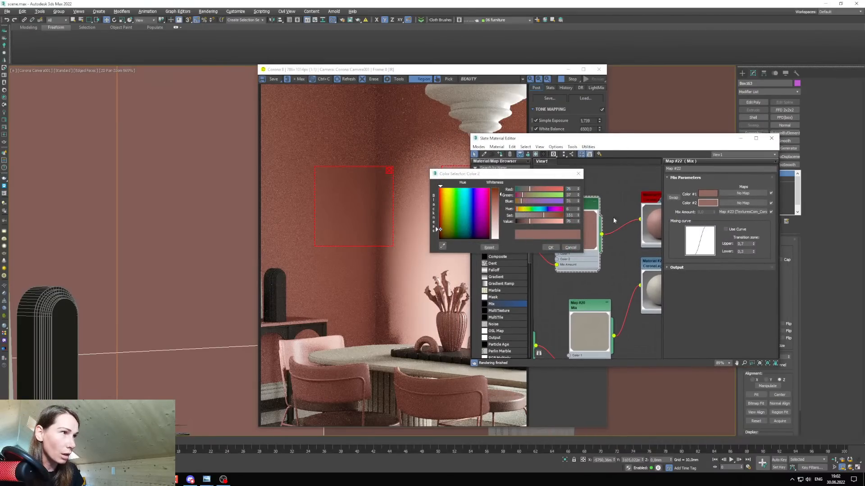
left_click_drag(542, 219, 535, 224)
left_click(535, 223)
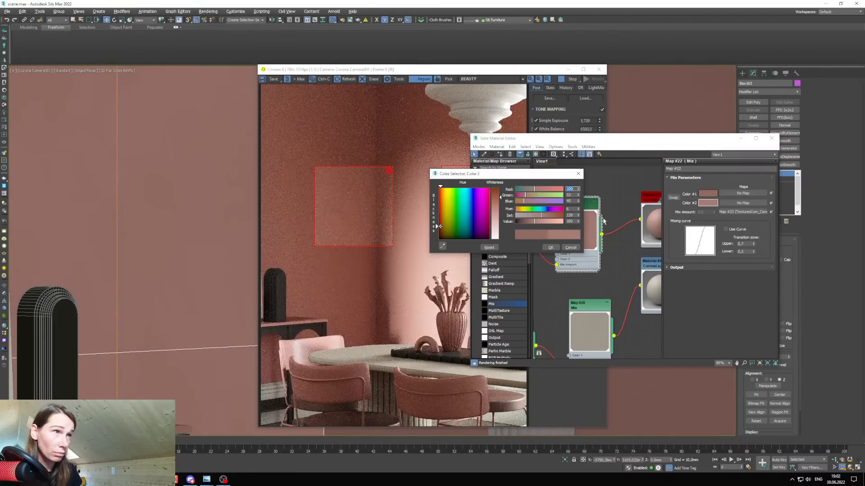
left_click_drag(393, 247, 398, 262)
left_click_drag(361, 232, 344, 215)
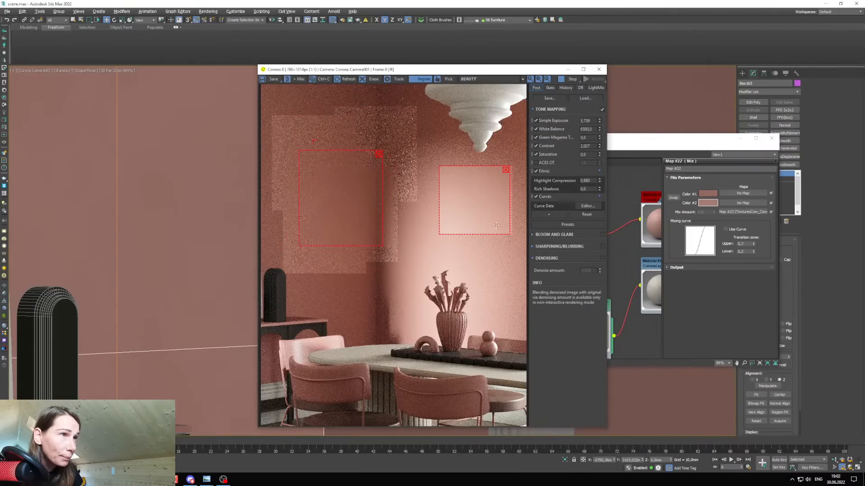
Darken the red Mix map's Color #1 to a value of about 60, raise its saturation to about 161, and check the wall in the render.
left_click(702, 195)
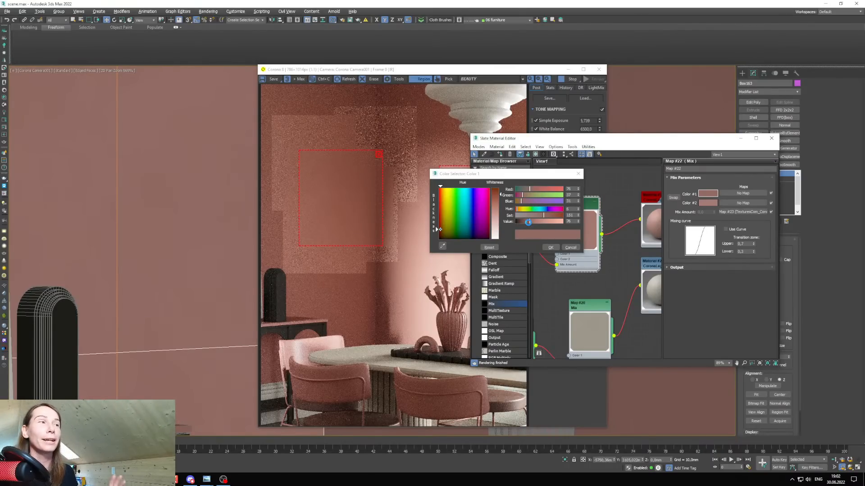
left_click_drag(528, 222, 527, 222)
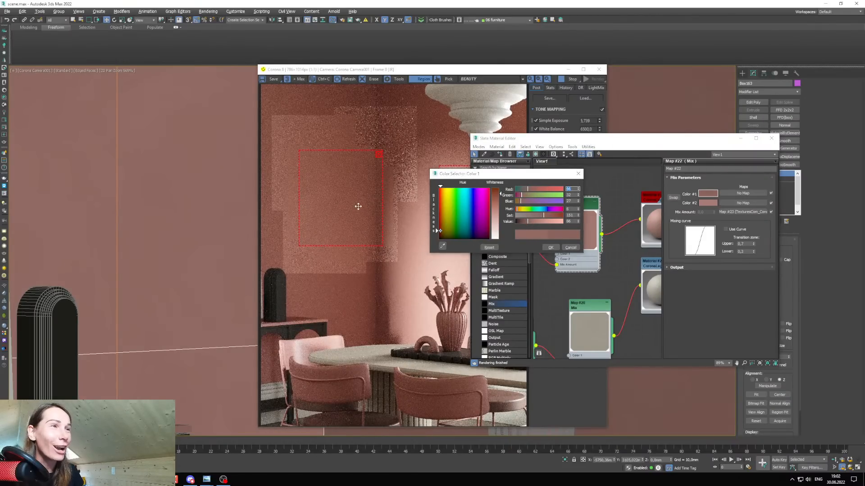
mouse_move(352, 226)
left_mouse_down()
mouse_move(344, 184)
mouse_move(379, 240)
mouse_move(344, 216)
mouse_move(315, 156)
mouse_move(399, 167)
mouse_move(406, 156)
mouse_move(352, 238)
mouse_move(347, 230)
left_mouse_up()
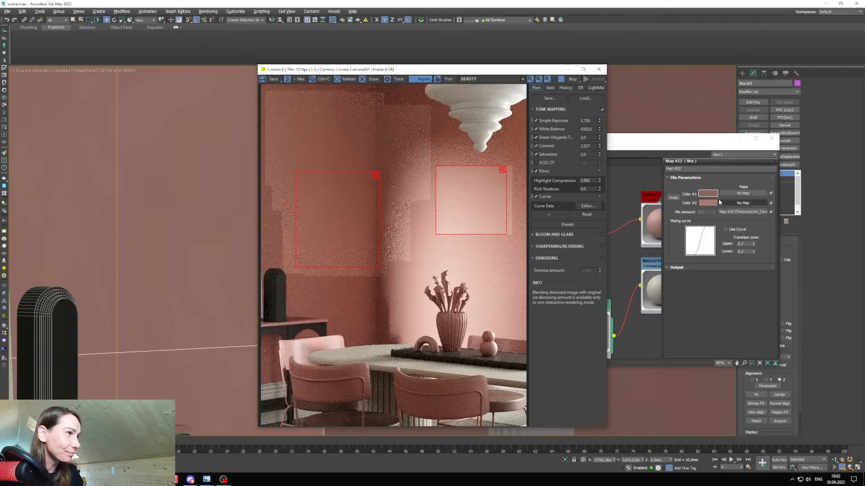
left_click(715, 196)
left_click_drag(528, 223, 529, 225)
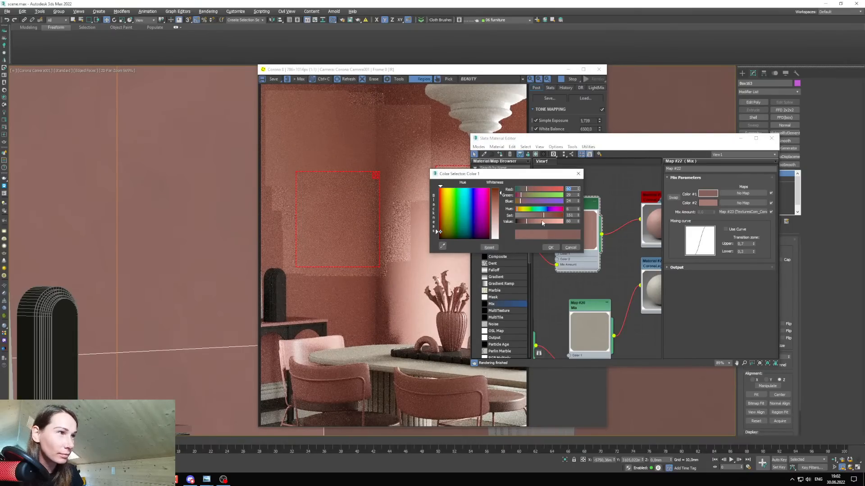
left_click_drag(546, 218, 547, 217)
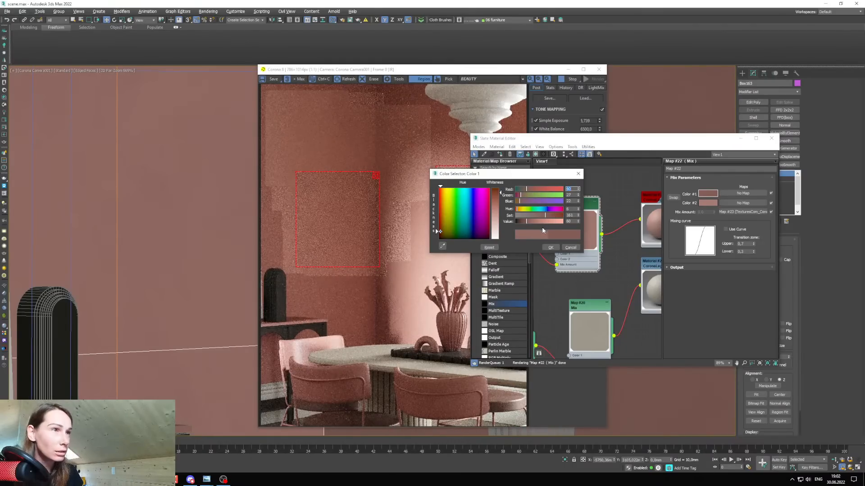
left_click_drag(339, 228, 322, 236)
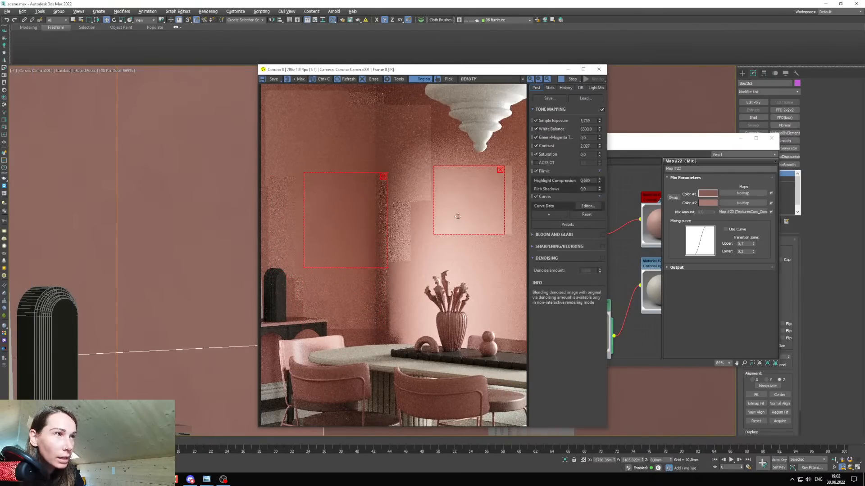
Darken the red Mix map's Color #1 further to a value of about 51 and check both walls by repositioning the render regions.
left_click(708, 197)
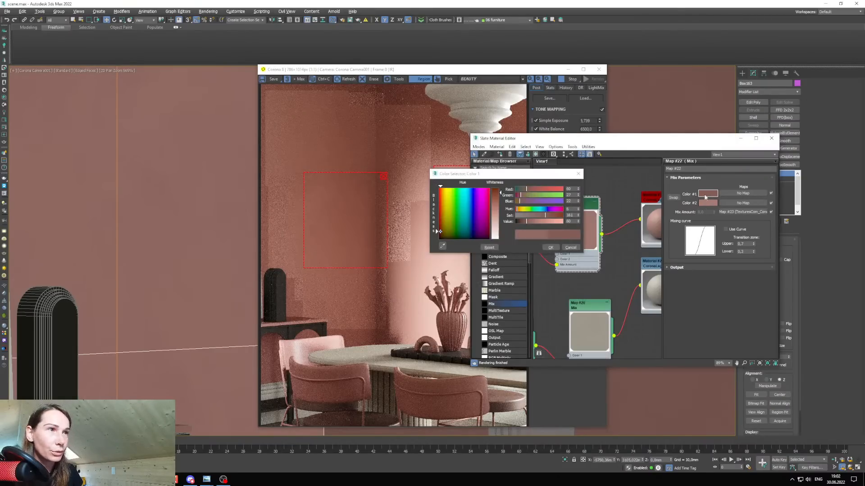
left_click_drag(526, 227, 524, 226)
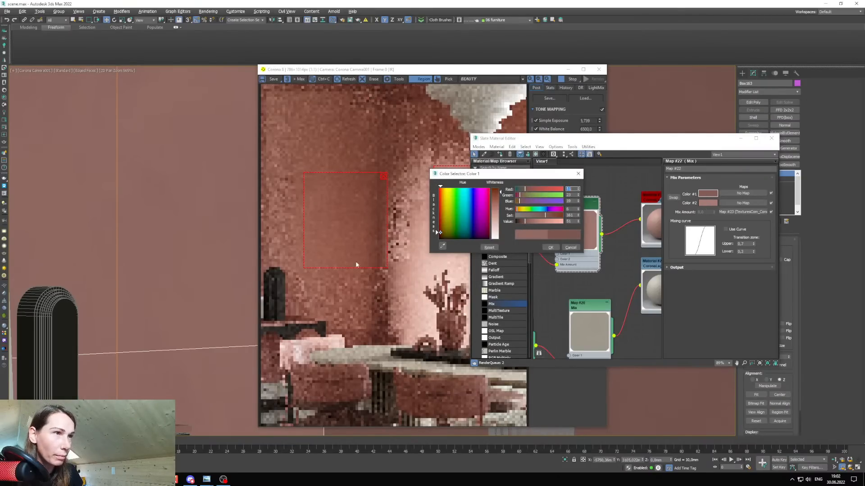
left_click_drag(390, 285, 413, 307)
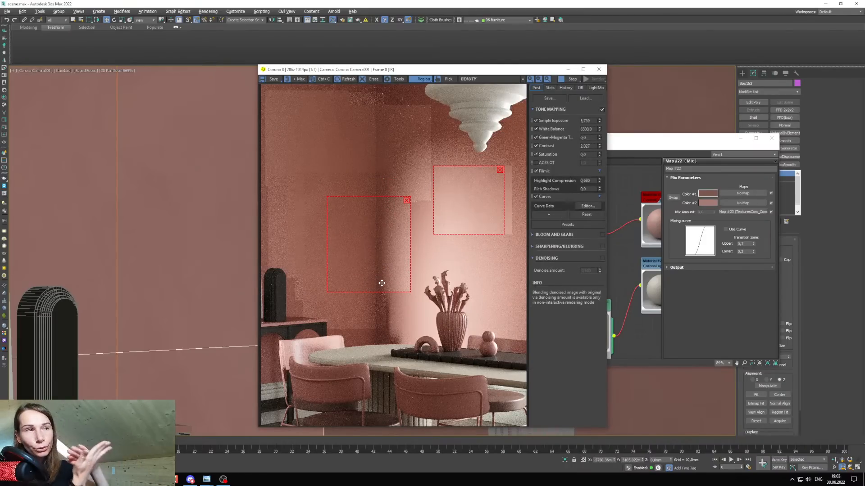
left_click_drag(381, 268, 341, 250)
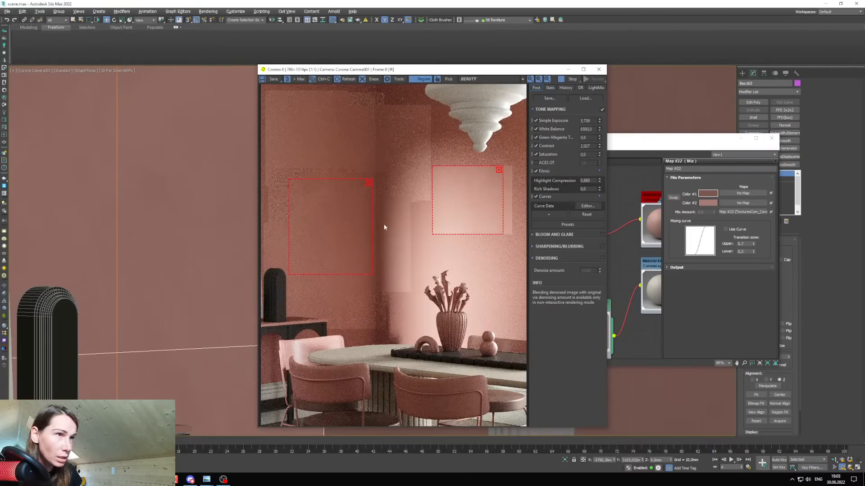
left_click_drag(354, 235, 360, 179)
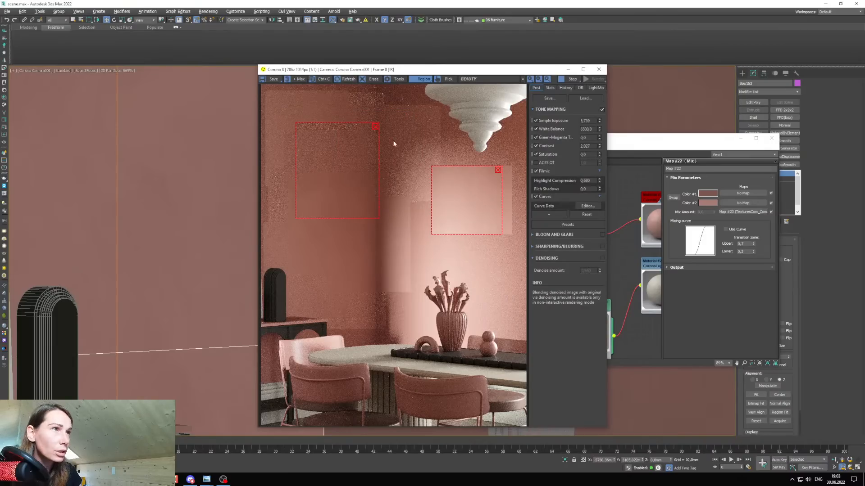
left_click(375, 126)
left_click_drag(464, 216, 470, 171)
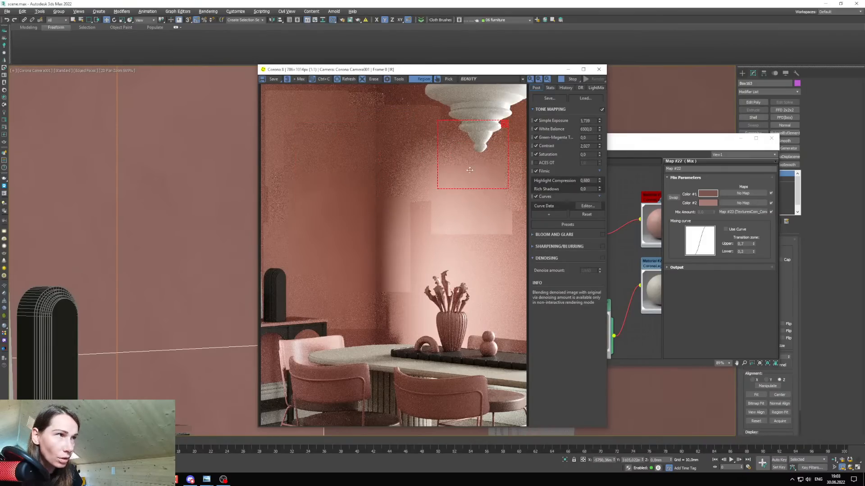
Return to the full camera view and replace the leftover render region with one covering the red walls and dining table.
left_click(568, 69)
left_click(741, 138)
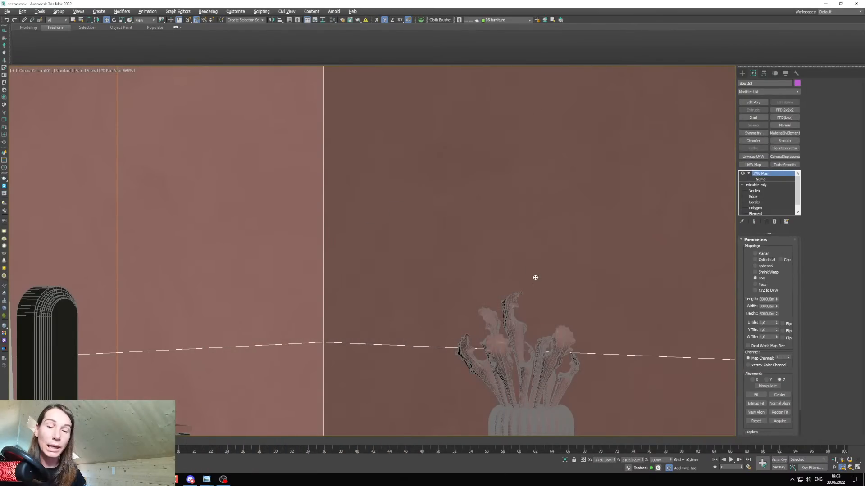
key("c")
left_click(157, 479)
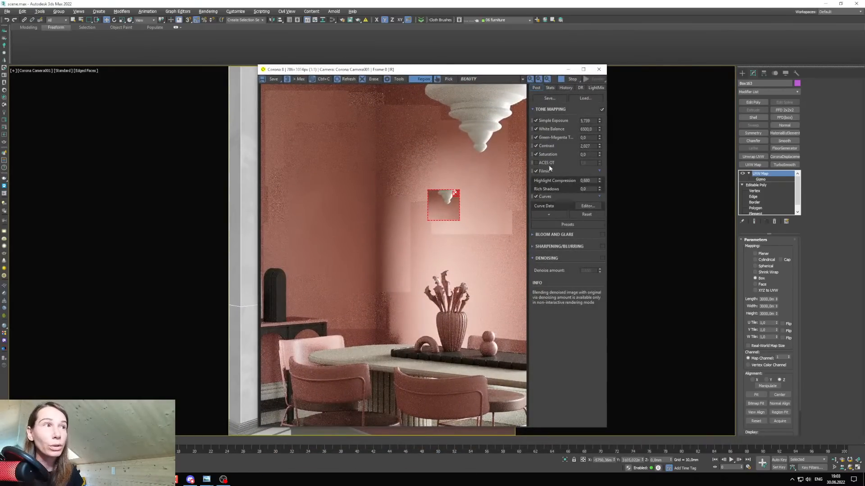
left_click(459, 191)
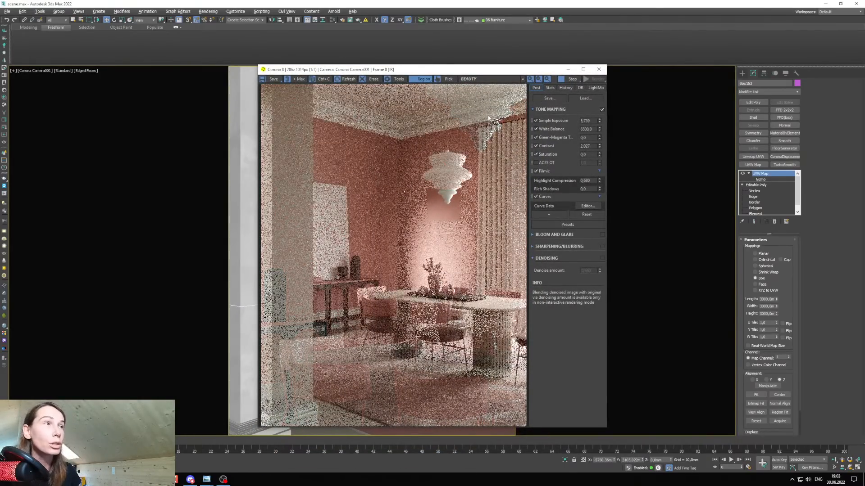
left_click_drag(488, 115, 334, 345)
mouse_move(207, 479)
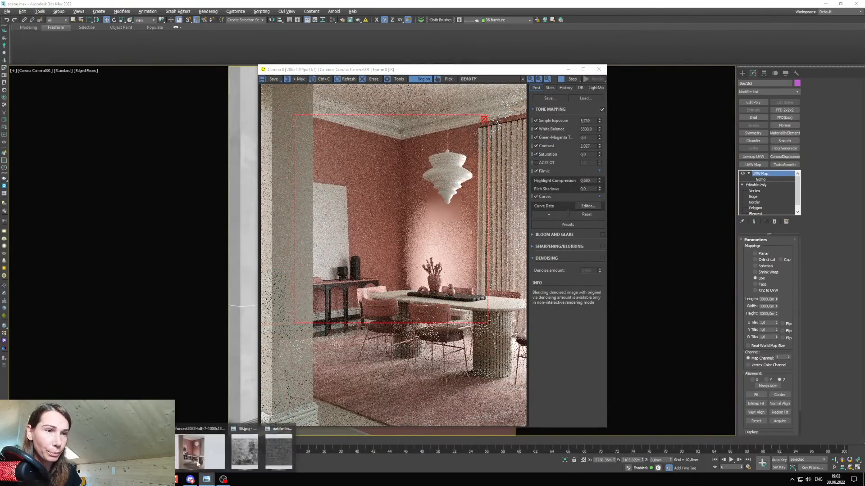
Compare the render with the reference photo and set the value of the red Mix map's Color #1 to 45.
left_click(202, 451)
left_click_drag(540, 46, 688, 62)
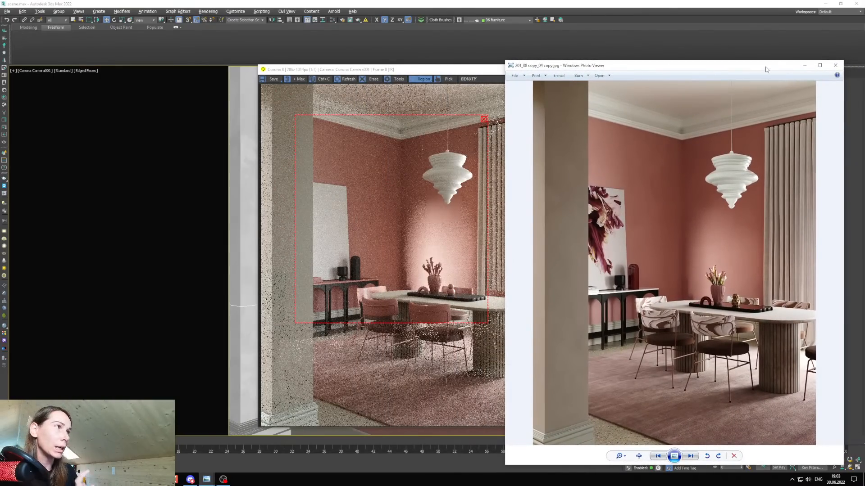
left_click(804, 65)
key("m")
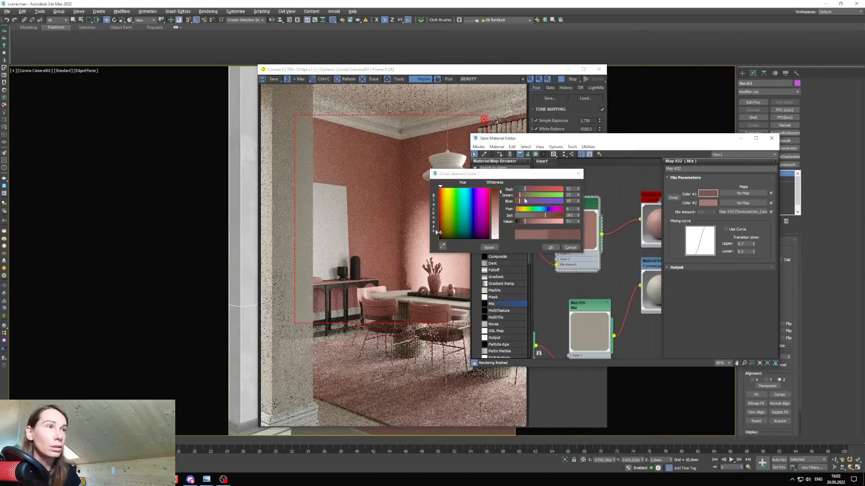
left_click_drag(572, 222, 535, 222)
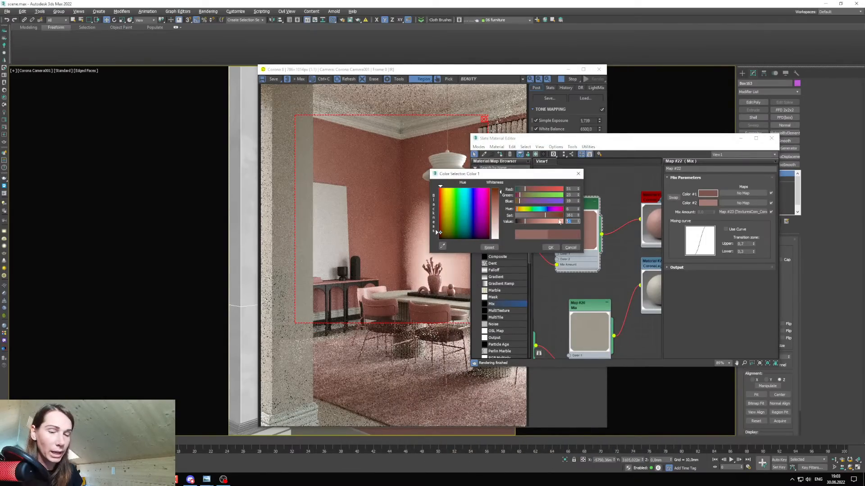
type("45")
key("Return")
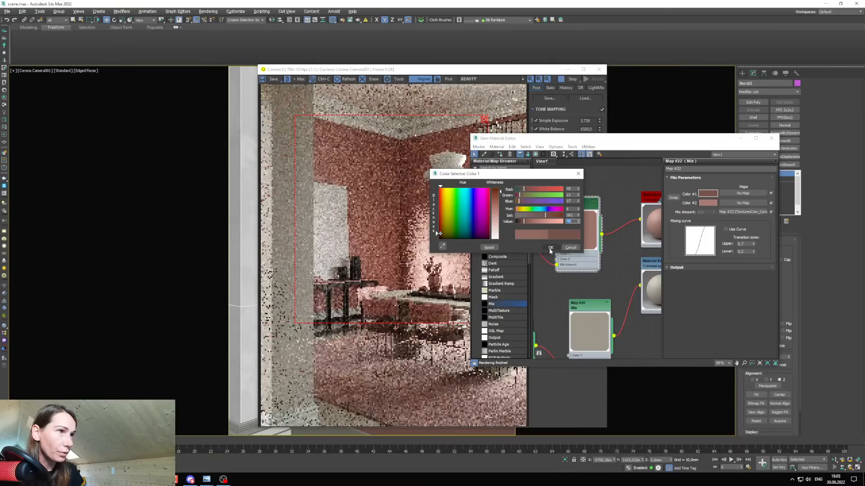
left_click(551, 247)
Raise the saturation of the red Mix map's Color #1 to about 174 and compare the walls with the reference photo.
left_click(713, 197)
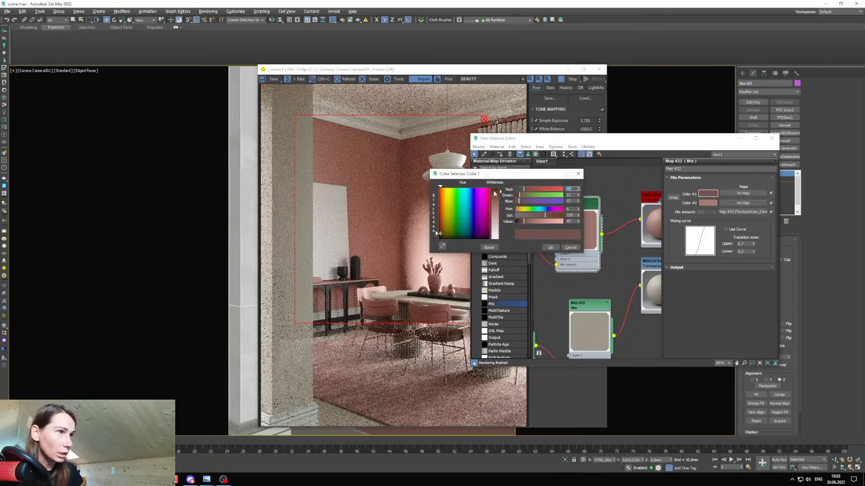
left_click_drag(544, 216, 548, 217)
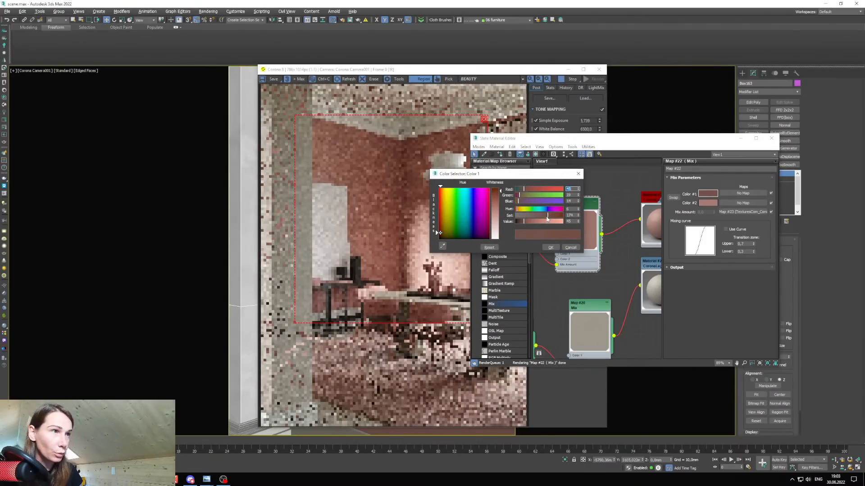
left_click_drag(490, 176, 526, 181)
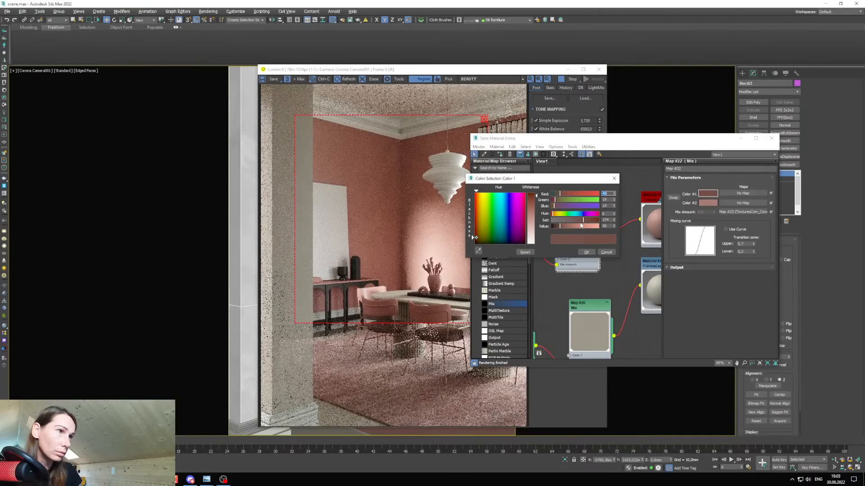
left_click(206, 480)
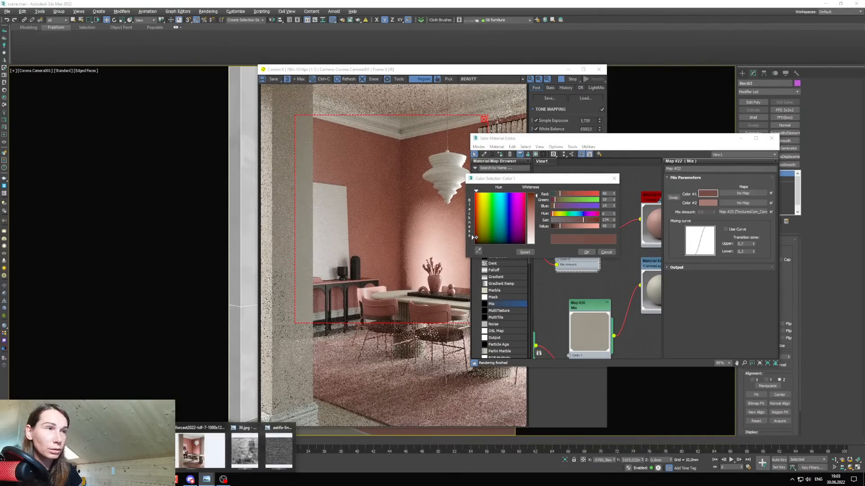
left_click(200, 452)
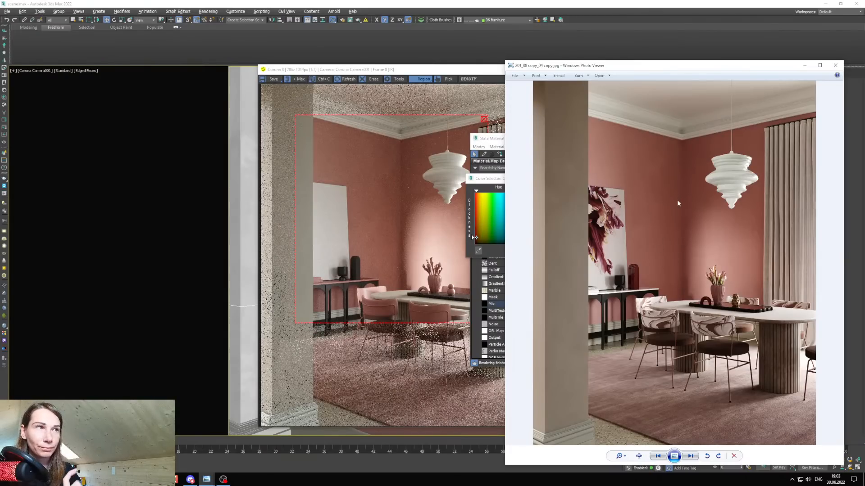
left_click(805, 68)
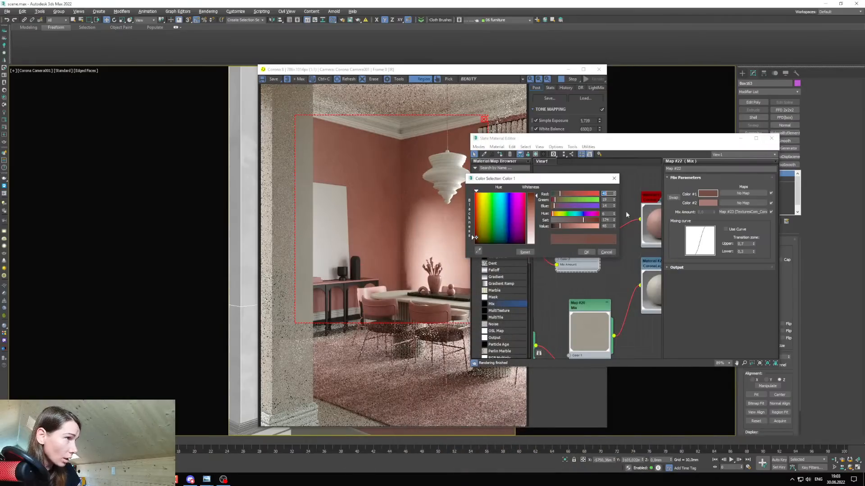
left_click(582, 252)
Raise the saturation of the red Mix map's Color #2 to about 155, compare with the reference photo, and adjust its hue slightly.
left_click(708, 203)
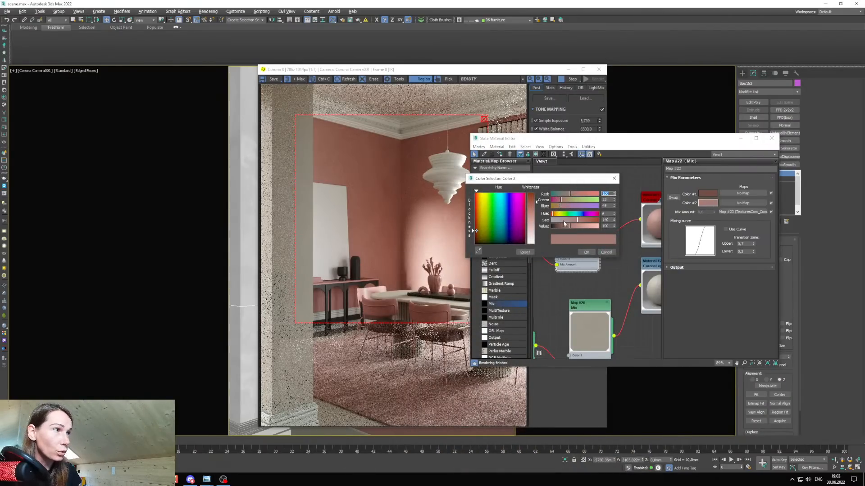
left_click(581, 222)
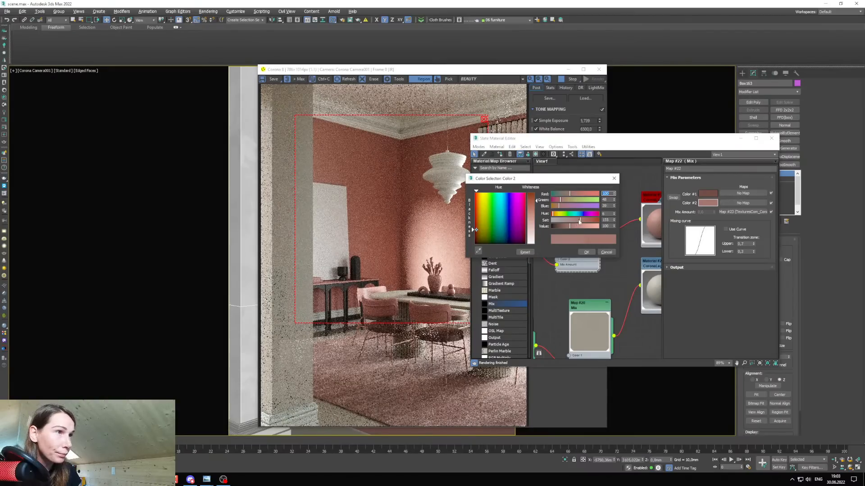
mouse_move(206, 479)
left_click(202, 463)
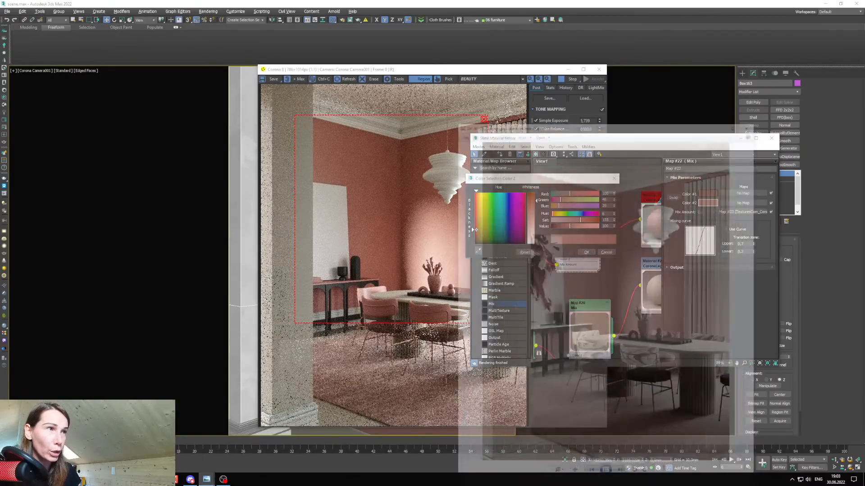
left_click(805, 65)
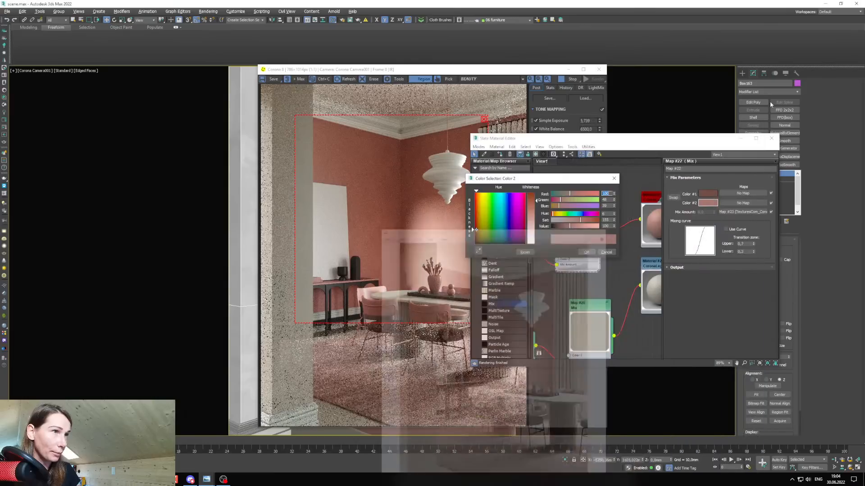
left_click(614, 214)
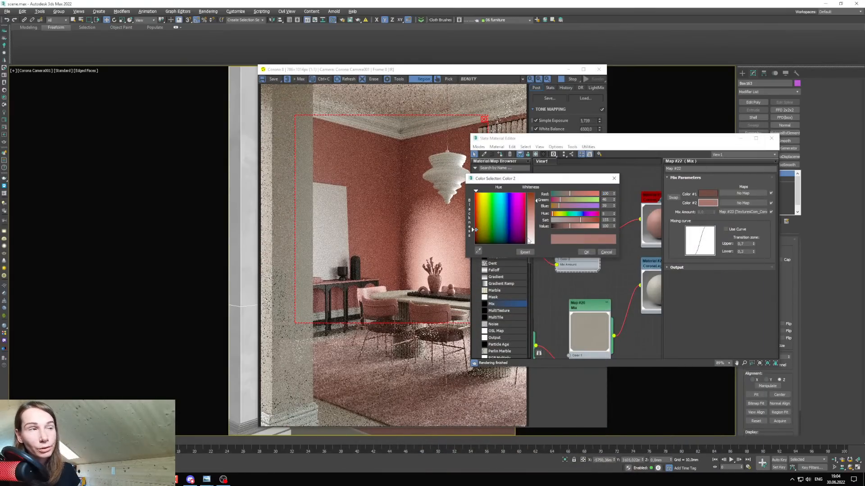
left_click(586, 253)
Clear the render region so the whole camera view renders, and inspect the tone mapping curve without changing it.
left_click_drag(491, 70, 379, 73)
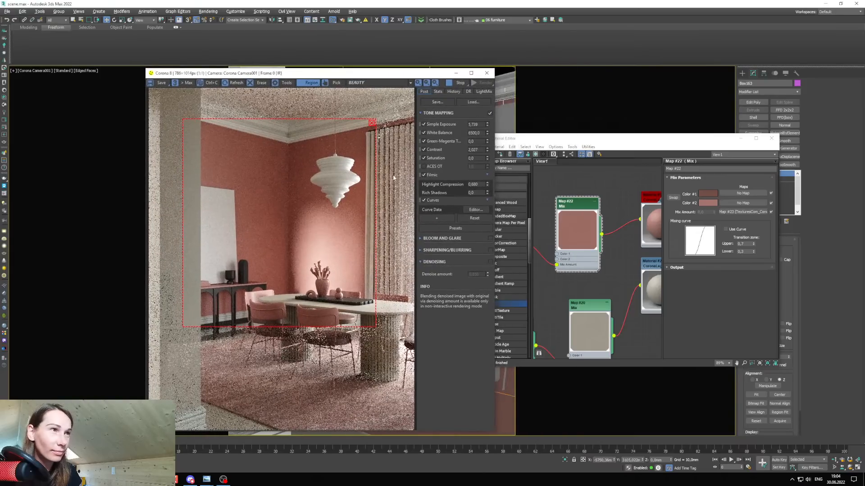
left_click(372, 123)
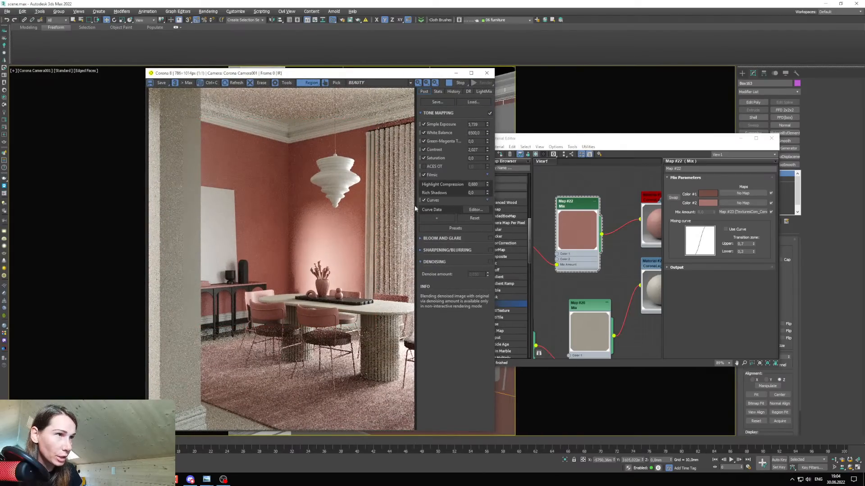
left_click(478, 209)
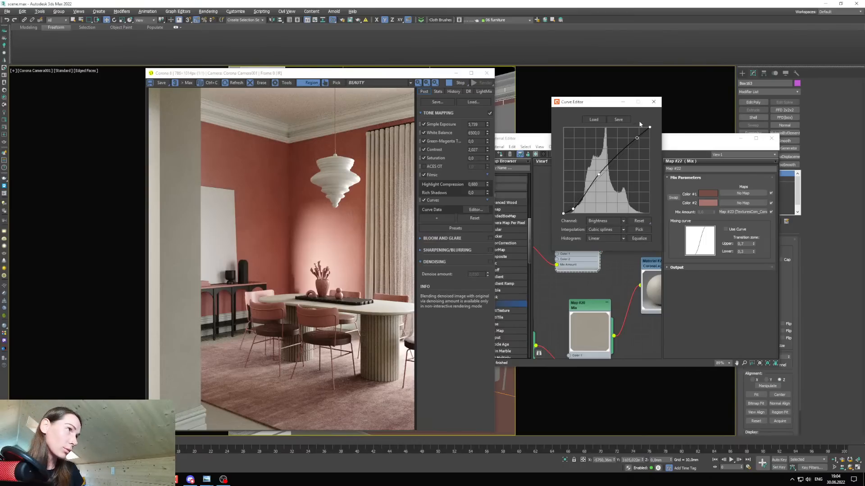
left_click(654, 103)
left_click_drag(659, 140, 598, 128)
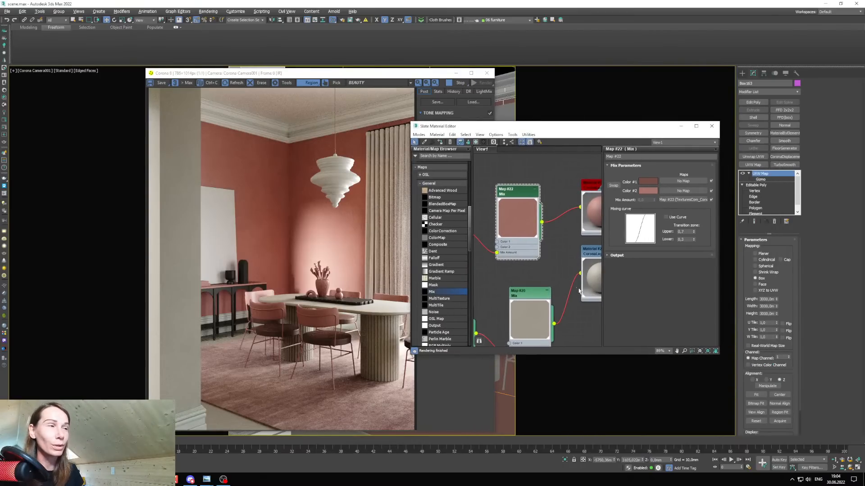
scroll(580, 291, "down", 5)
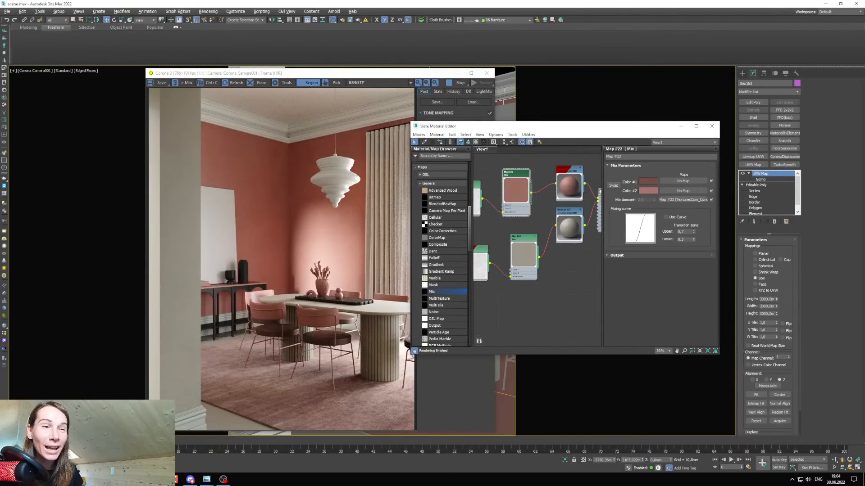
Switch to the browser and examine the Plain Terracotta PBR0088 texture previews and flat maps on textures.com.
key("alt+Tab")
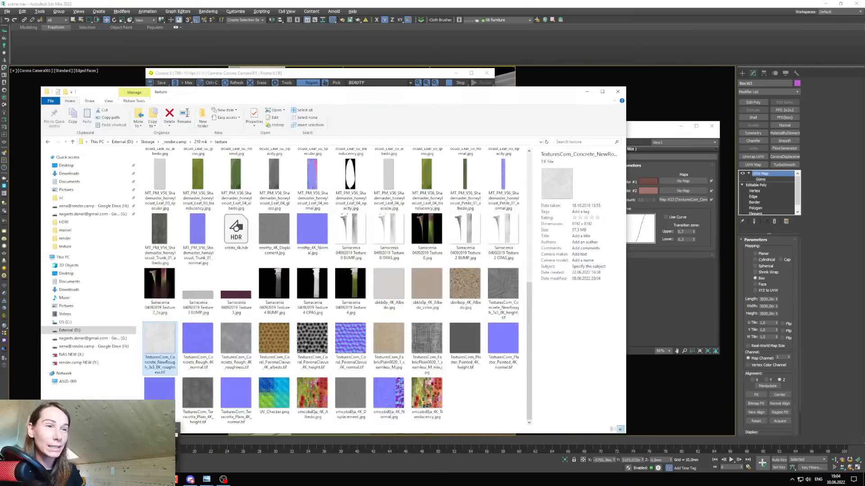
left_click(141, 479)
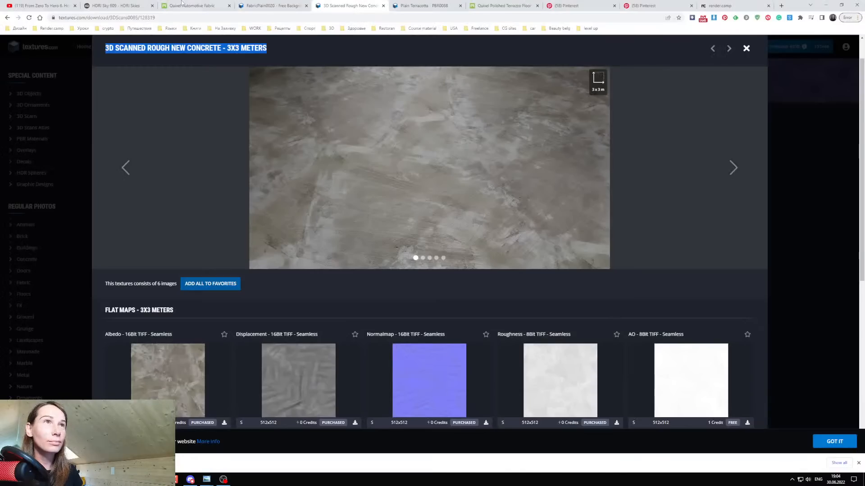
left_click(413, 4)
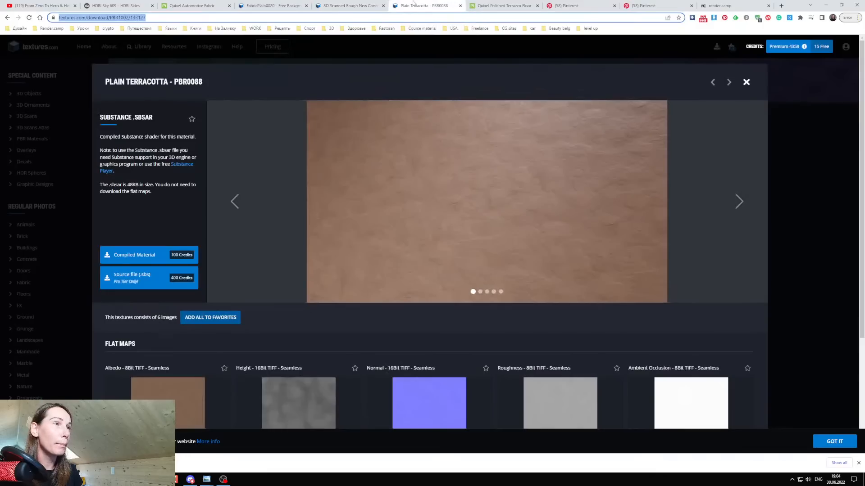
scroll(450, 217, "down", 2)
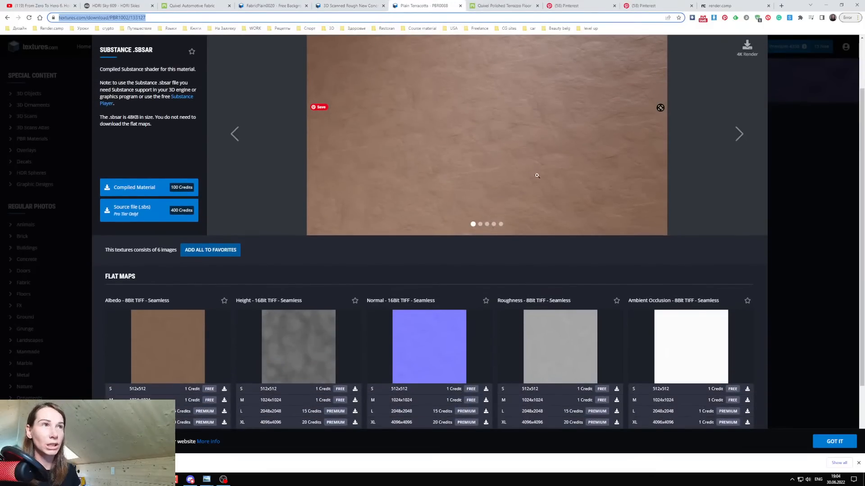
scroll(537, 175, "up", 2)
left_click_drag(155, 82, 163, 81)
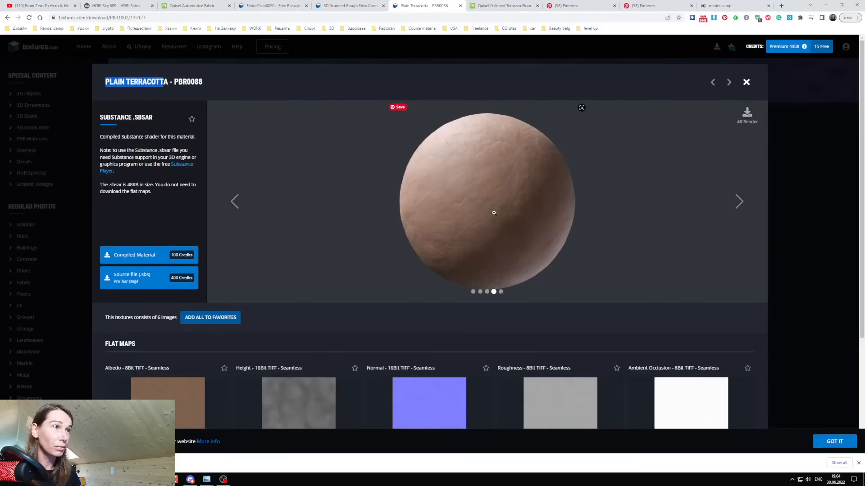
scroll(504, 227, "down", 2)
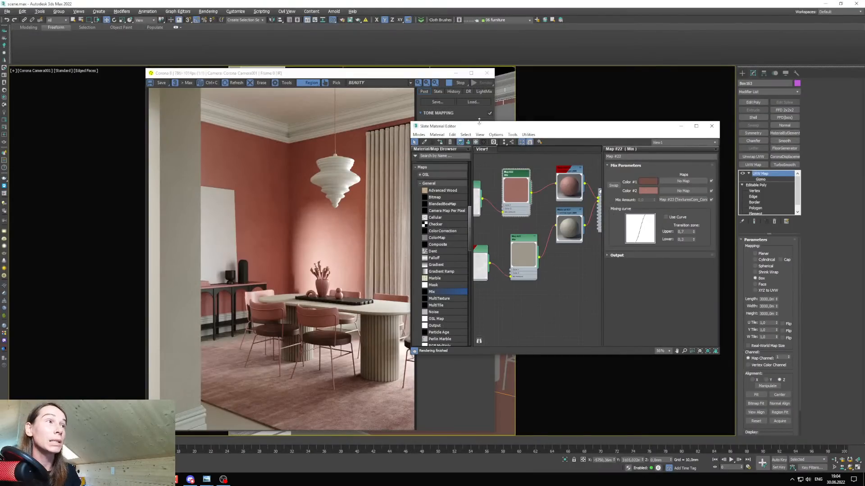
Bring the TexturesCom_Terracotta_Plain_4K_normal.tif file from the texture folder into the material graph as a bitmap below the beige Mix map.
left_click_drag(475, 128, 485, 126)
key("alt+Tab")
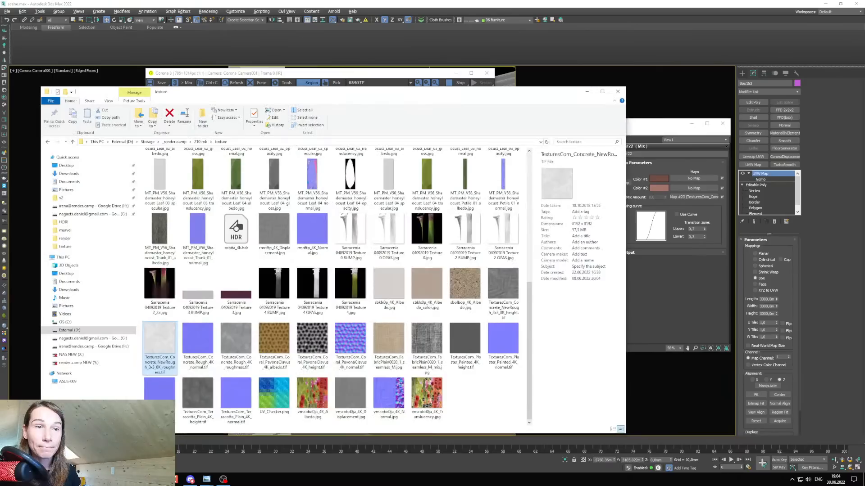
left_click(227, 399)
left_click_drag(371, 94, 242, 68)
left_click_drag(108, 375, 521, 297)
double_click(550, 288)
middle_click_drag(523, 298, 554, 299)
left_click_drag(554, 299, 531, 297)
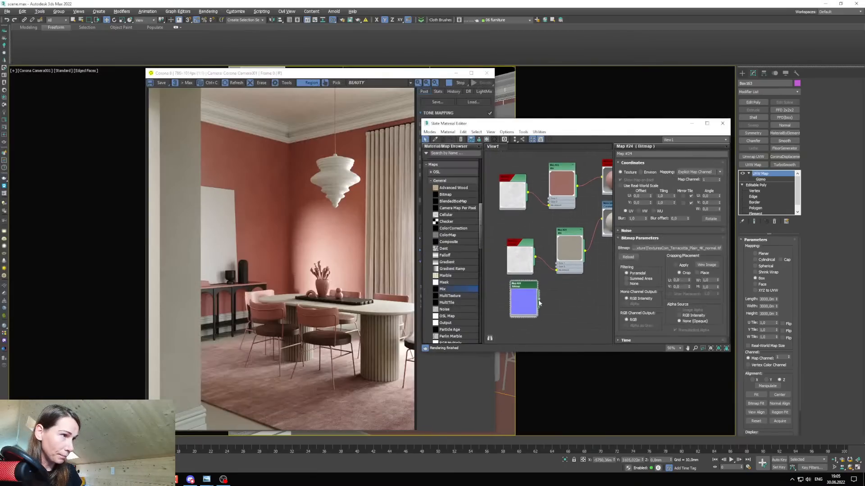
Feed the terracotta normal bitmap into a new CoronaNormal map and enable Add gamma to input.
left_click_drag(596, 299, 594, 299)
mouse_move(626, 310)
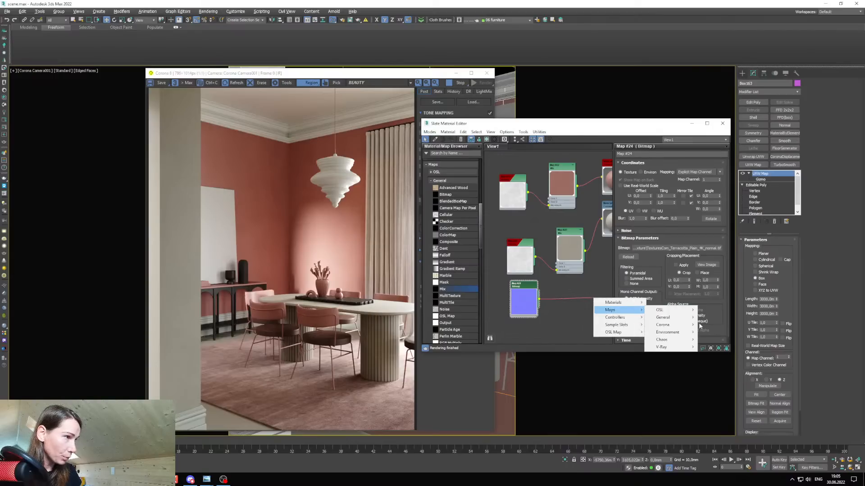
mouse_move(674, 329)
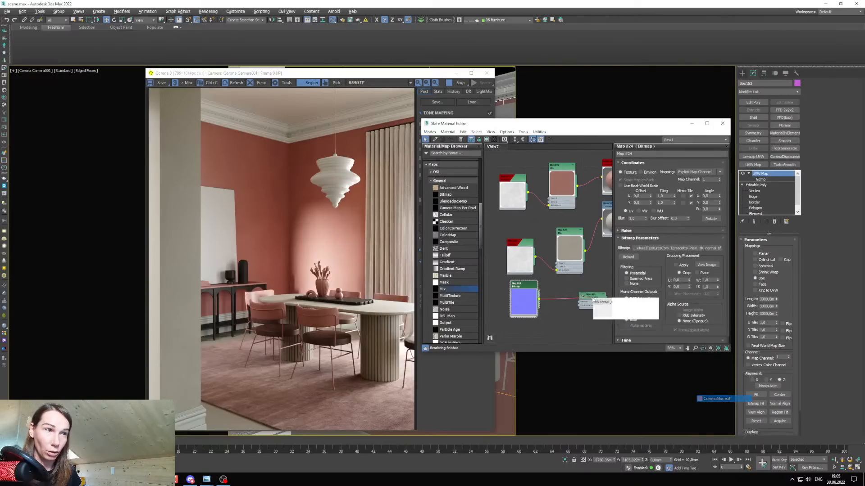
left_click(723, 397)
left_click(608, 309)
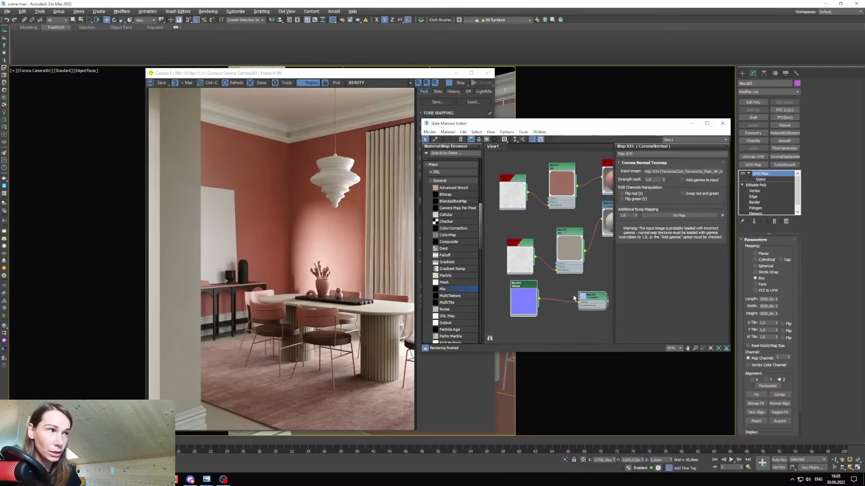
left_click(686, 180)
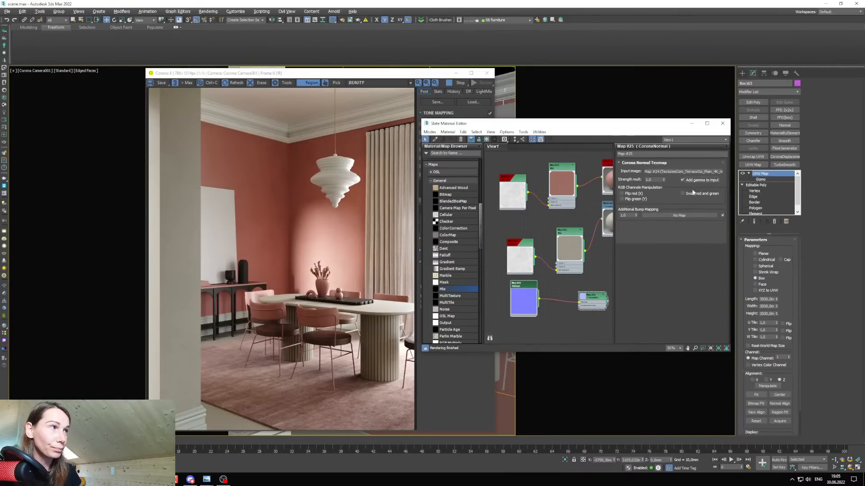
Connect the CoronaNormal map to the beige wall material and define a render region over the full-height beige pillar.
middle_click_drag(588, 299, 534, 293)
left_click_drag(548, 295, 536, 295)
middle_click_drag(539, 297, 559, 298)
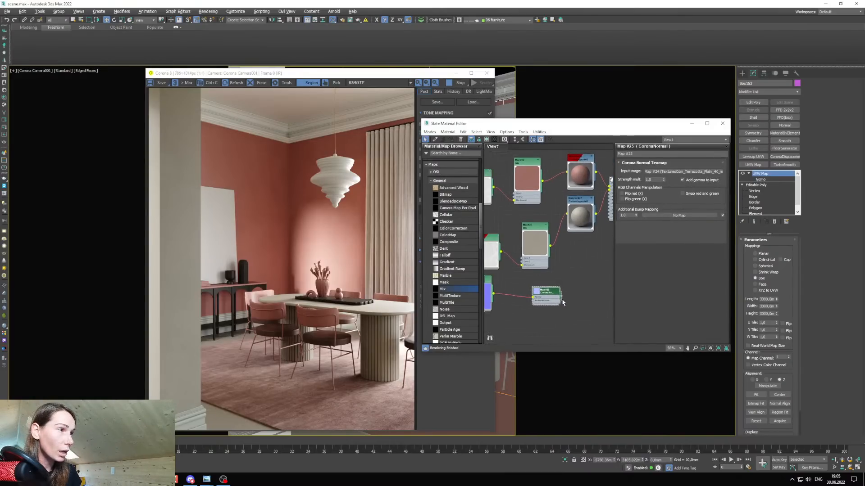
left_click_drag(561, 296, 568, 280)
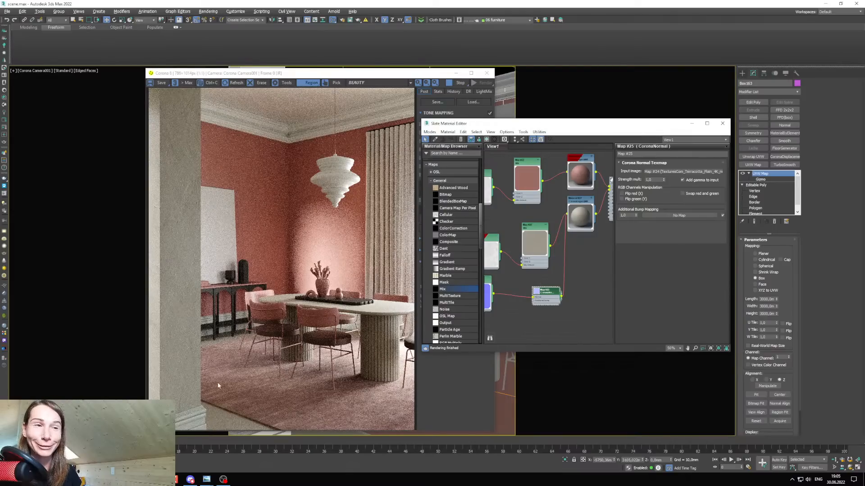
left_click(229, 428)
left_click_drag(209, 423, 138, 84)
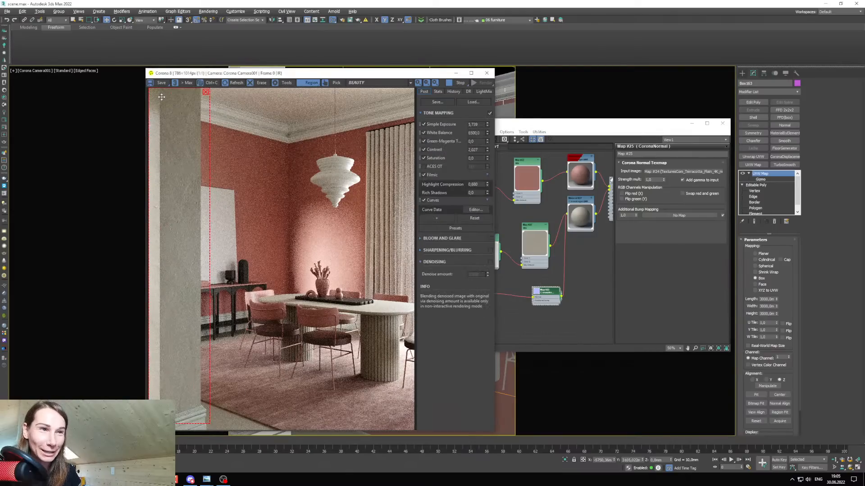
Check the pillar's surface relief up close in the interactive render and open the terracotta normal bitmap's parameters.
scroll(179, 242, "up", 1)
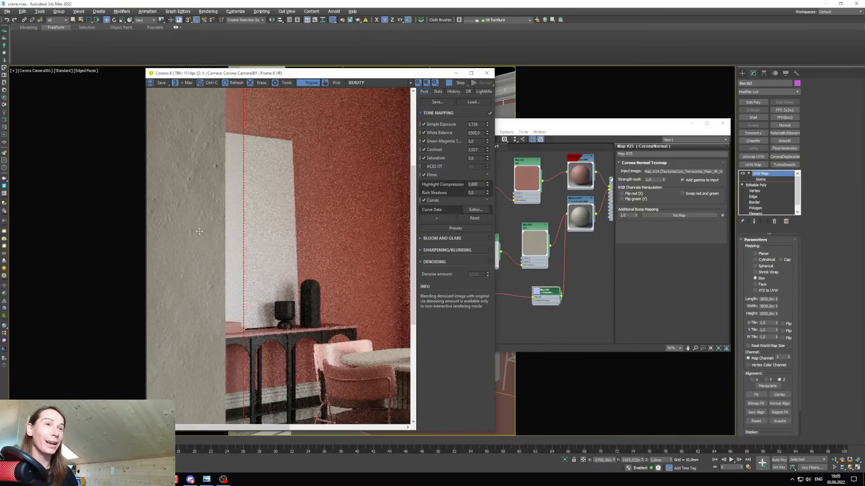
scroll(226, 235, "down", 1)
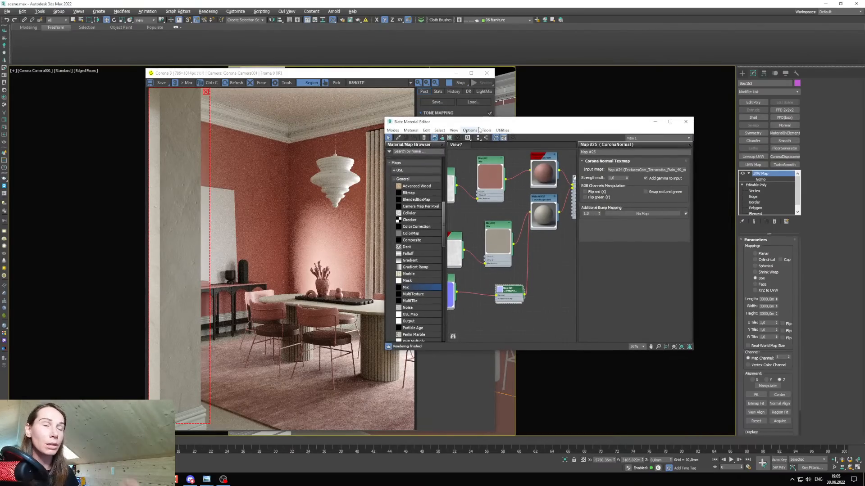
middle_click_drag(490, 311, 501, 310)
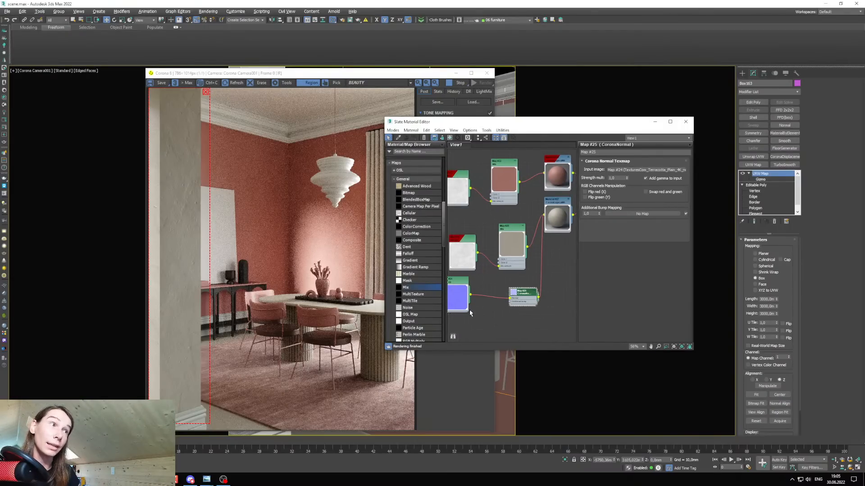
middle_click_drag(501, 298, 518, 281)
scroll(507, 284, "up", 1)
double_click(467, 260)
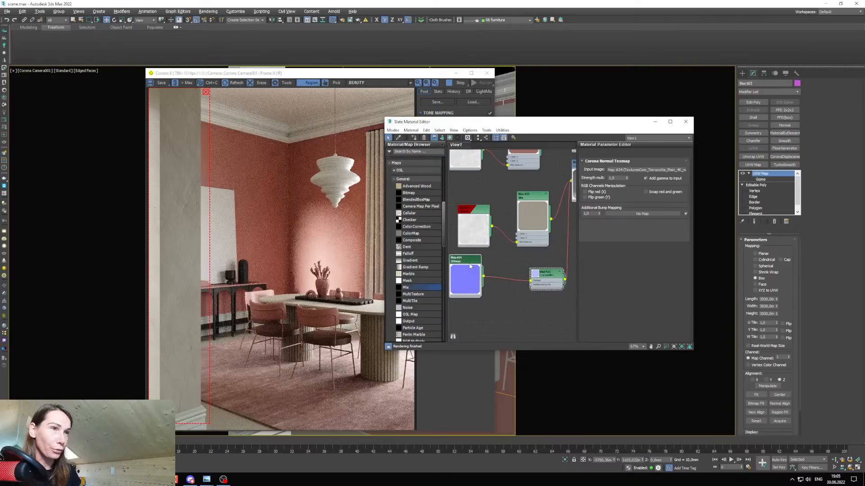
Set the terracotta normal bitmap's U and V tiling to 2.
double_click(633, 195)
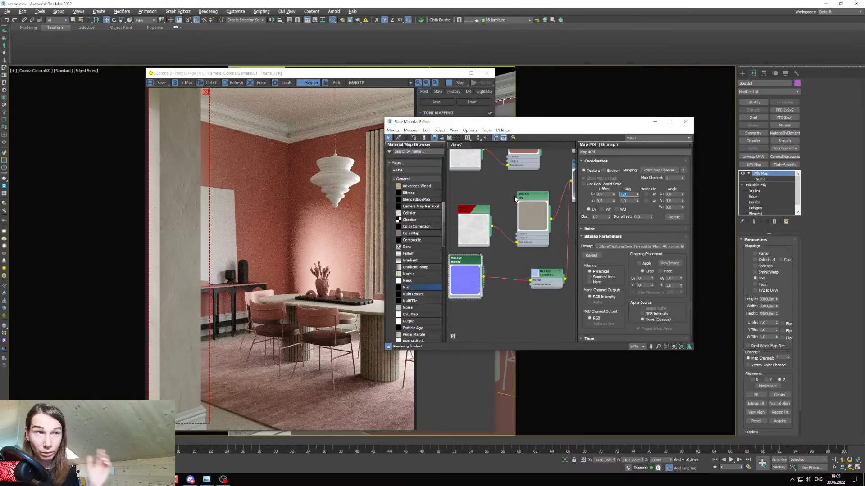
type("2")
key("Return")
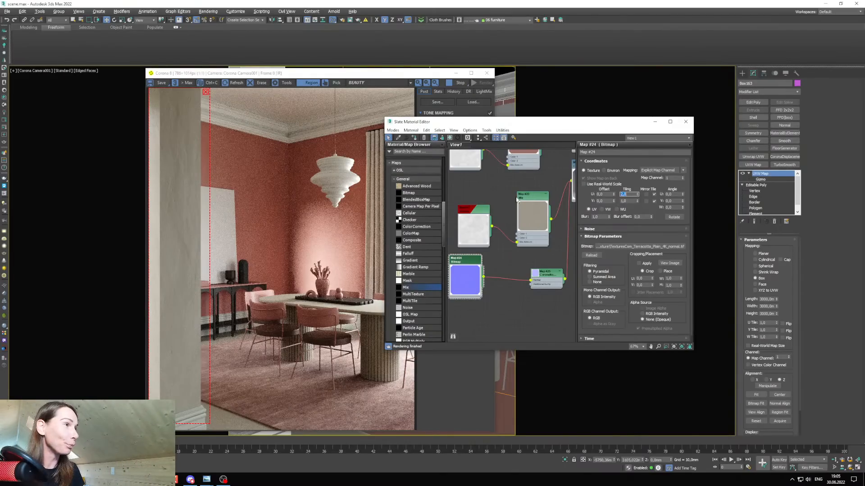
key("Tab")
type("2")
key("Return")
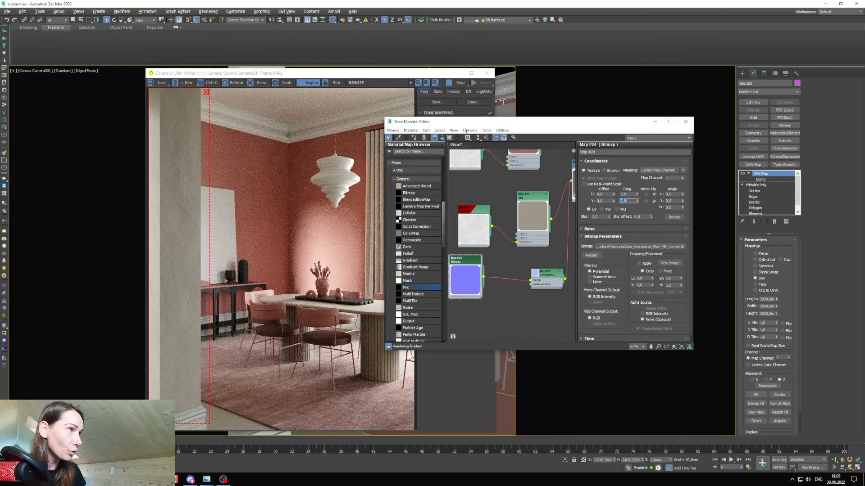
Set the terracotta normal bitmap's U and V tiling to 3 and check the relief on the beige pillar in the render.
key("shift+Tab")
type("3")
key("Tab")
type("3")
key("Return")
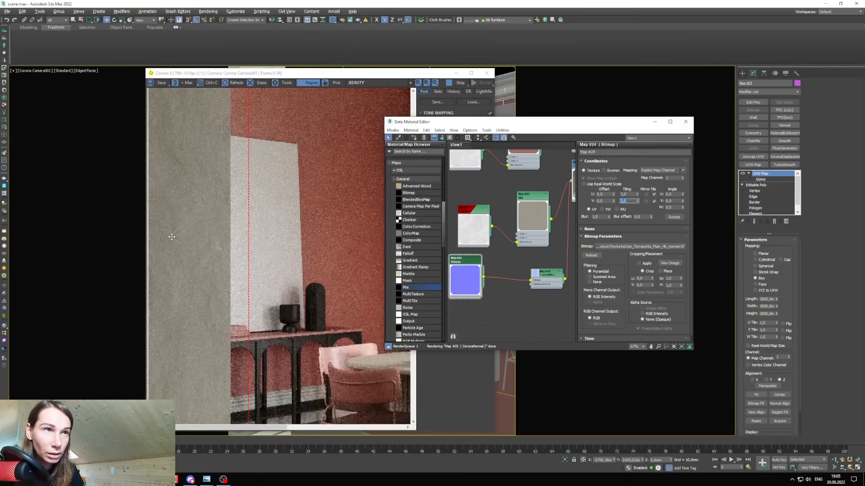
scroll(171, 235, "up", 1)
scroll(172, 235, "down", 1)
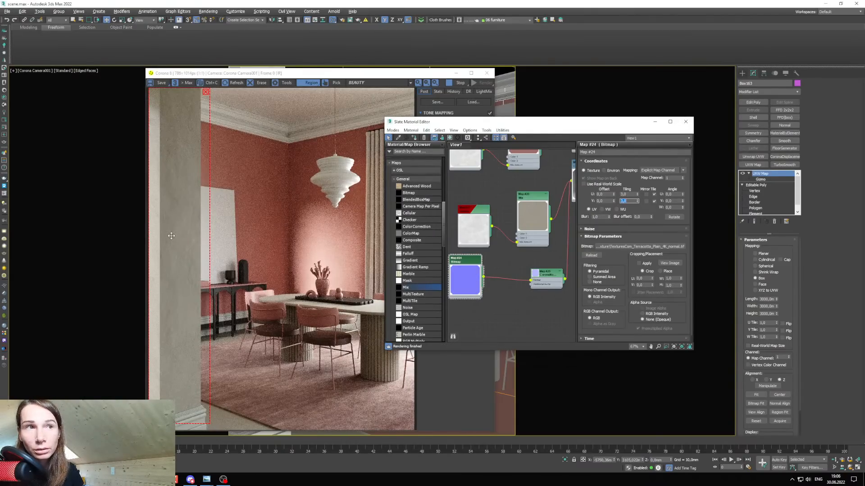
scroll(171, 238, "up", 1)
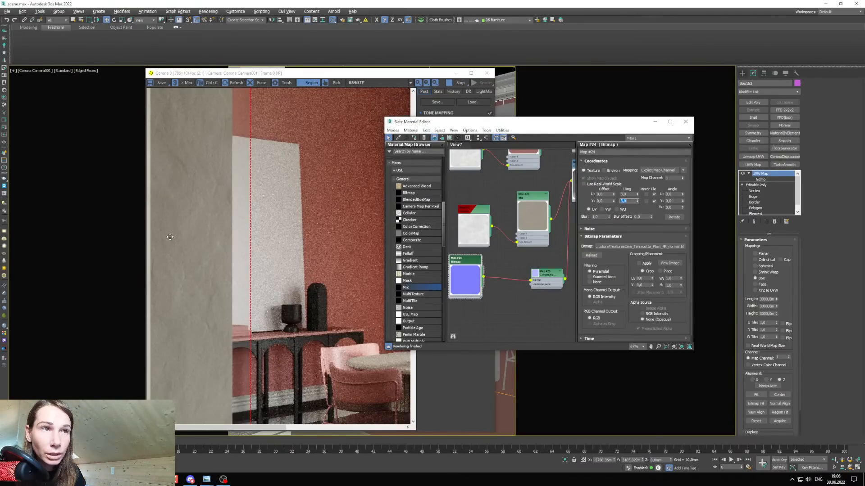
scroll(169, 237, "down", 1)
scroll(172, 241, "up", 1)
scroll(173, 221, "down", 1)
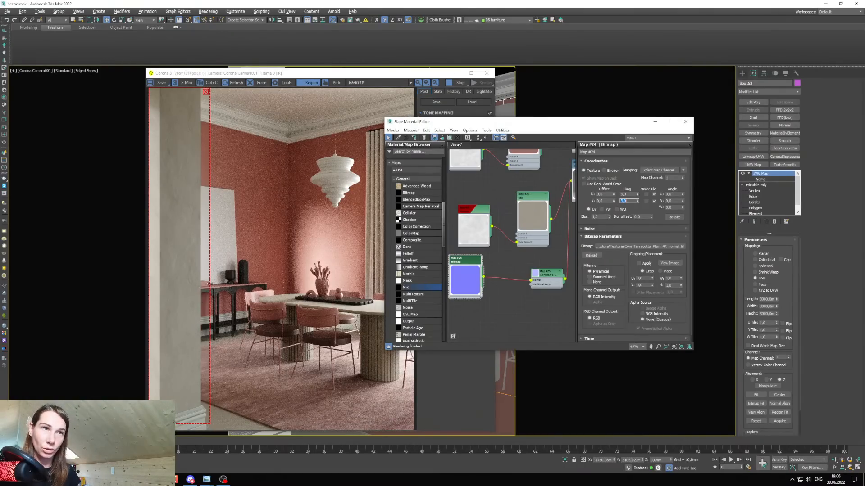
Set the strength multiplier of the CoronaNormal map to 0,2 and compare the pillar's relief in the render.
left_click_drag(540, 281, 524, 277)
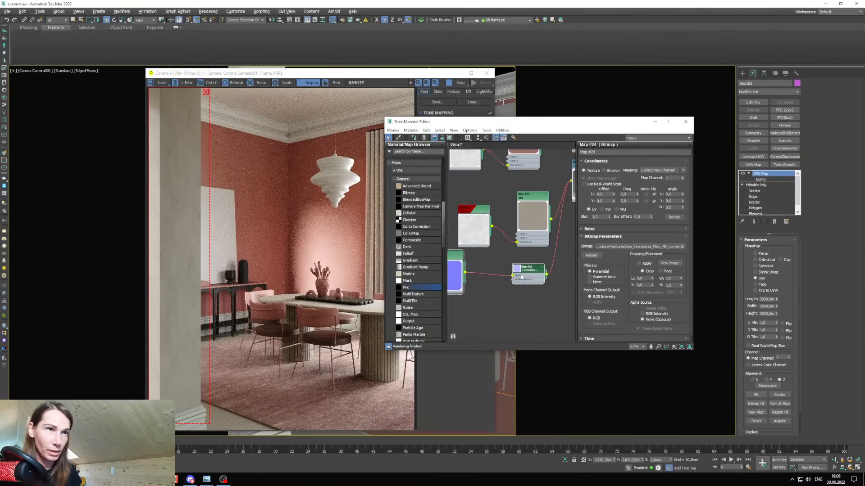
left_click(523, 276)
left_click_drag(618, 179, 566, 180)
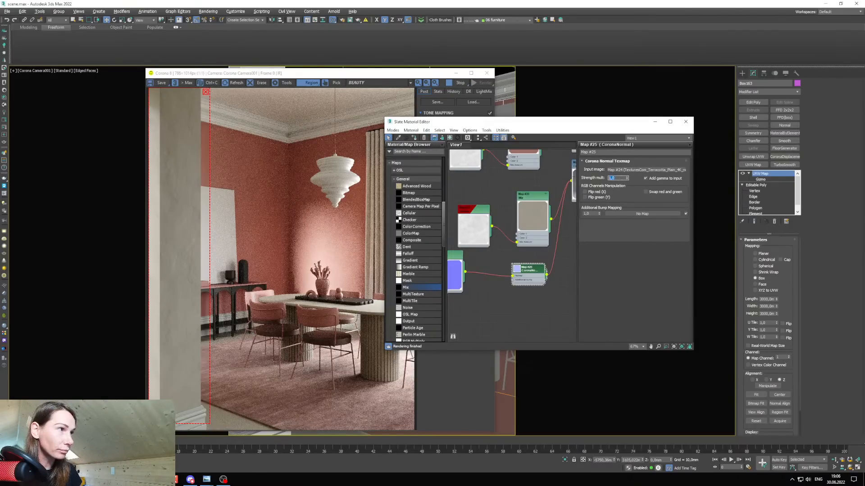
type("0,2")
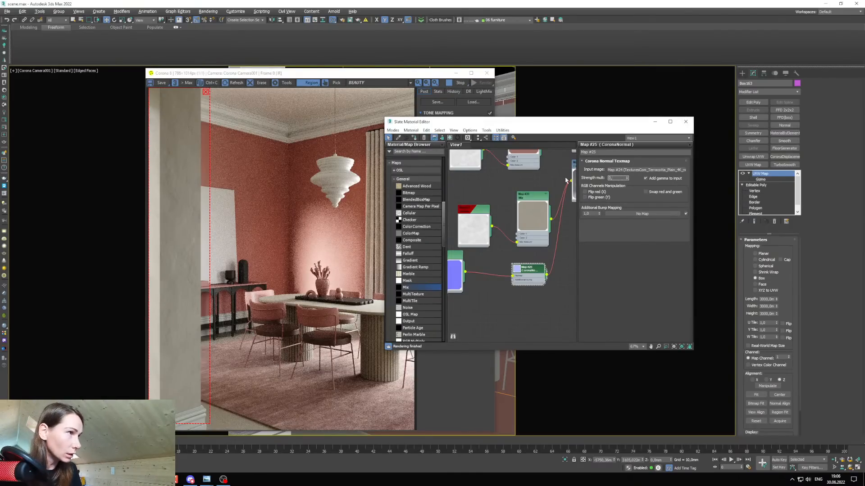
key("Return")
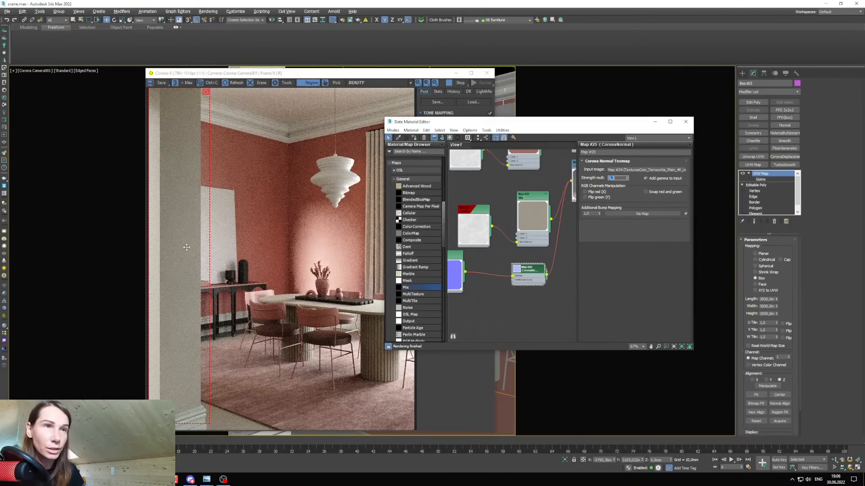
scroll(184, 247, "up", 1)
scroll(182, 245, "down", 1)
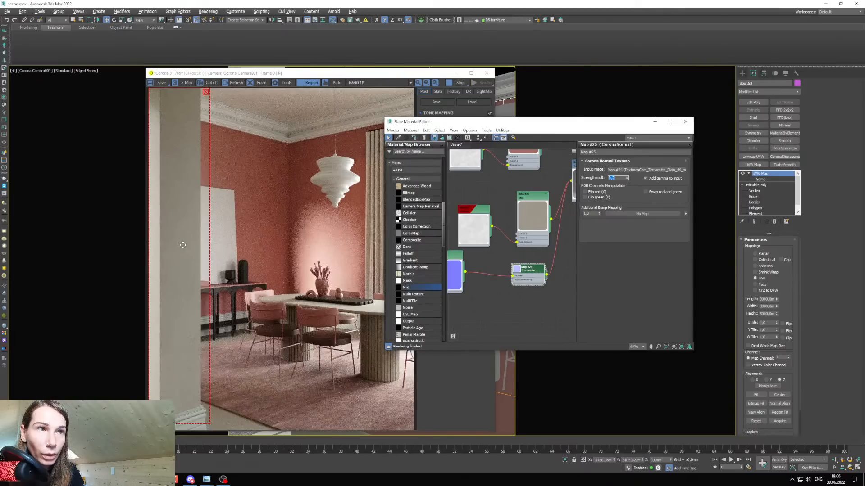
scroll(166, 167, "up", 1)
scroll(167, 164, "down", 1)
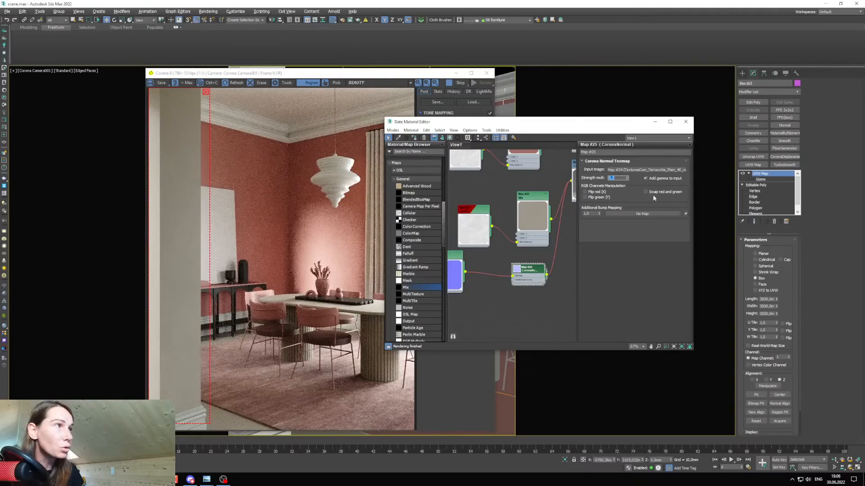
Enlarge the beige pillar in the camera view with 2D Pan Zoom mode and examine its surface in the interactive render.
left_click(655, 122)
left_click(456, 73)
key("1")
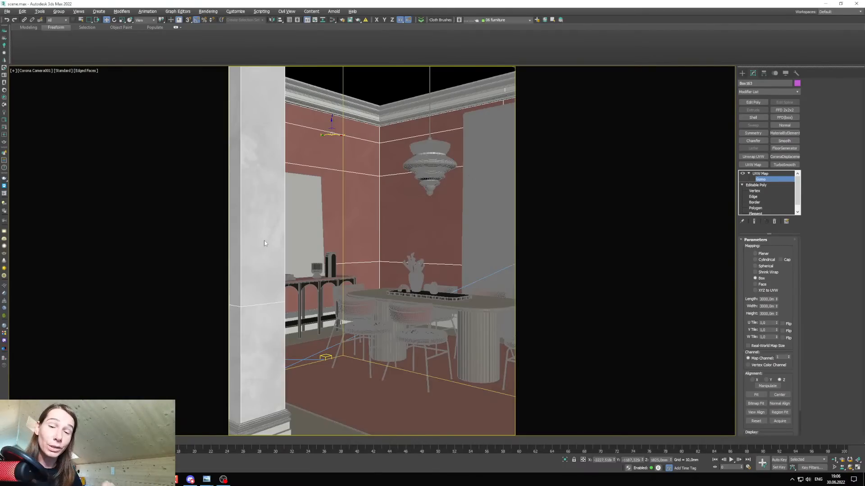
key("ctrl+p")
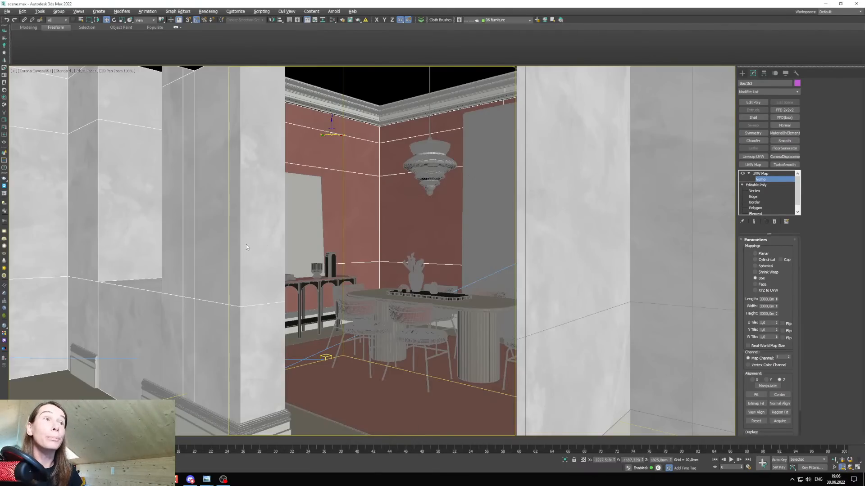
scroll(246, 246, "up", 4)
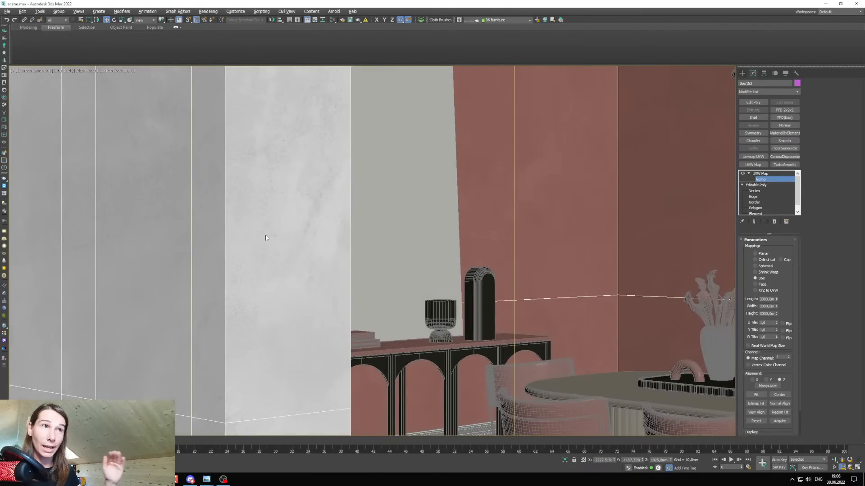
key("alt+Tab")
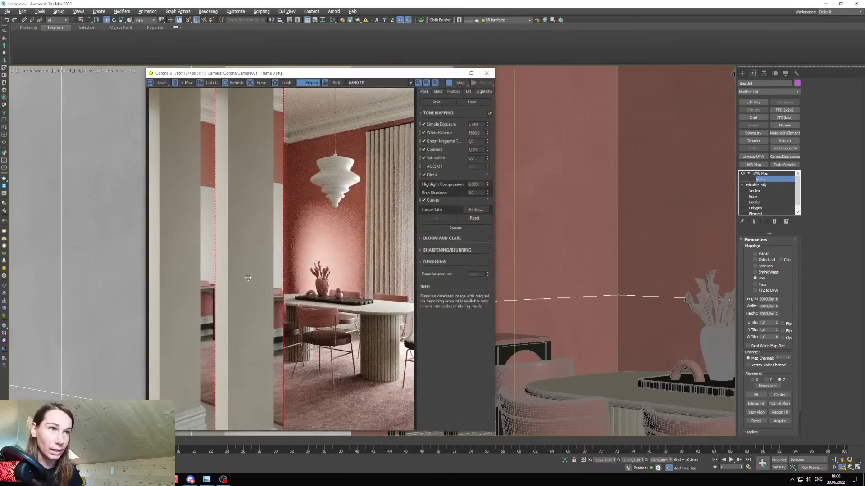
scroll(251, 278, "up", 2)
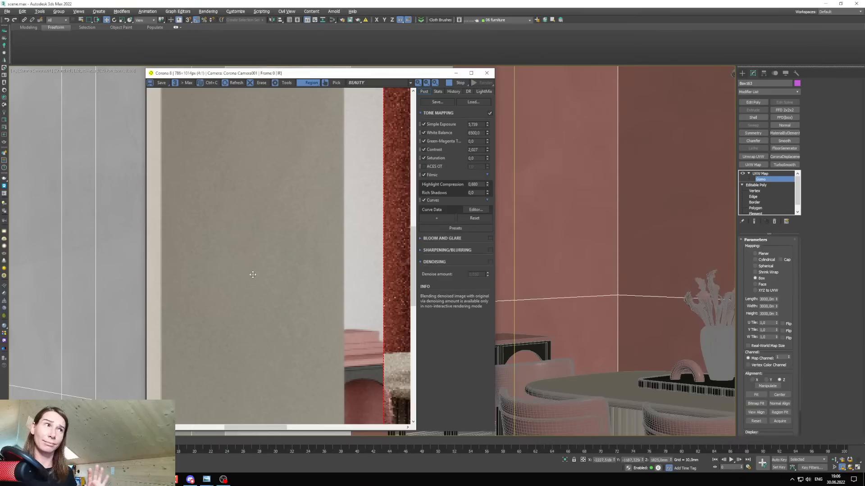
scroll(294, 235, "down", 2)
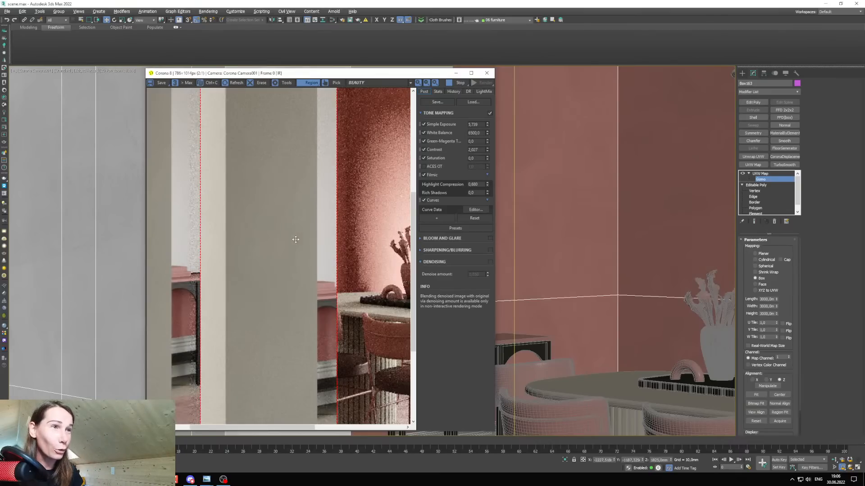
scroll(272, 237, "up", 3)
scroll(270, 229, "down", 2)
left_click_drag(304, 207, 300, 202)
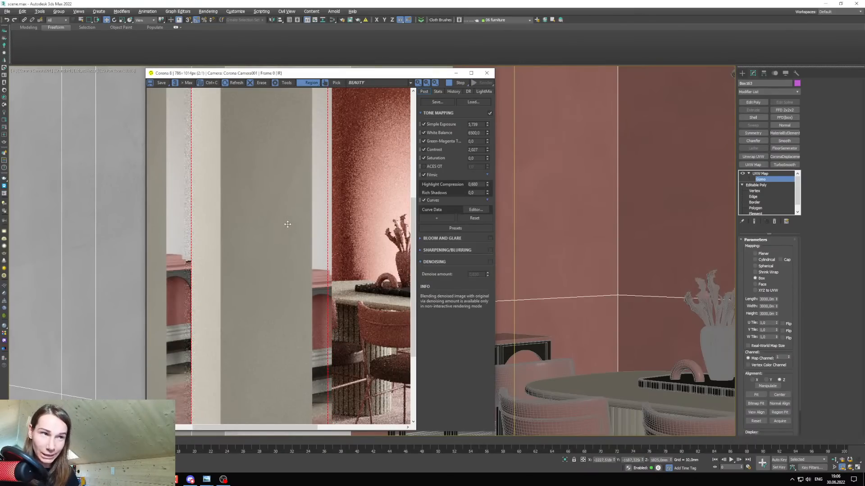
Place the render window beside the viewport, enlarge the pillar further in the camera view and examine its fine surface texture.
left_click_drag(300, 74, 537, 99)
scroll(310, 229, "up", 3)
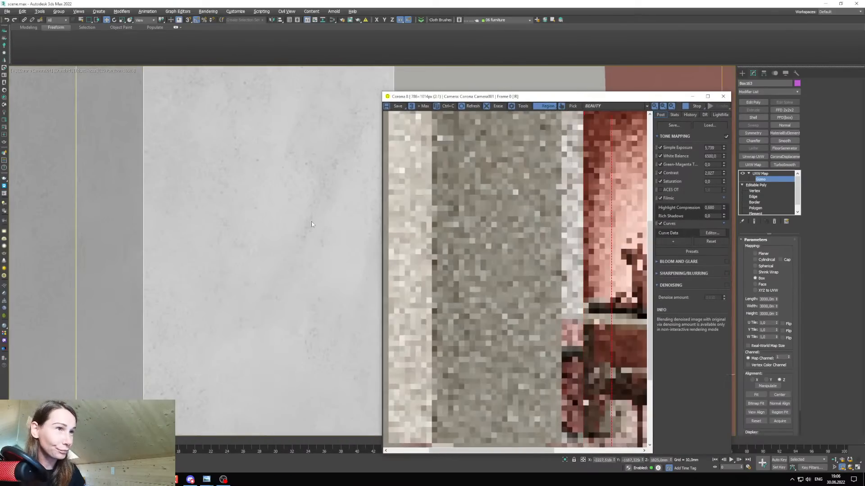
scroll(493, 263, "up", 1)
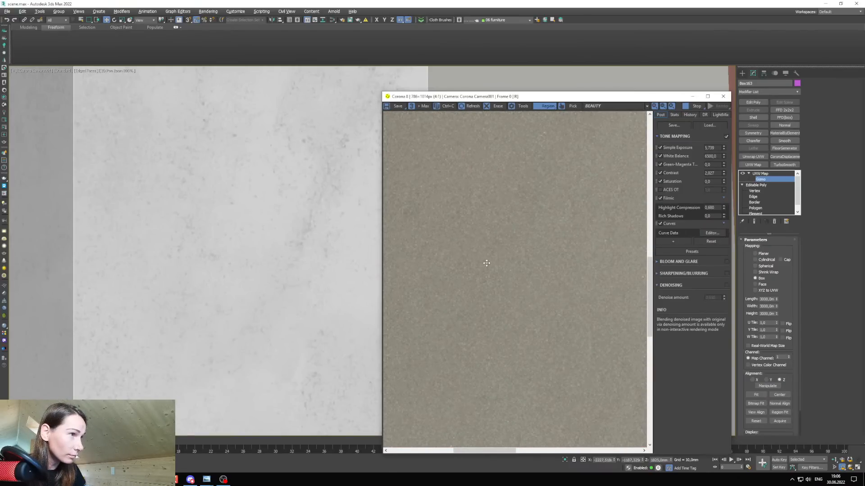
scroll(486, 263, "down", 2)
scroll(460, 313, "up", 1)
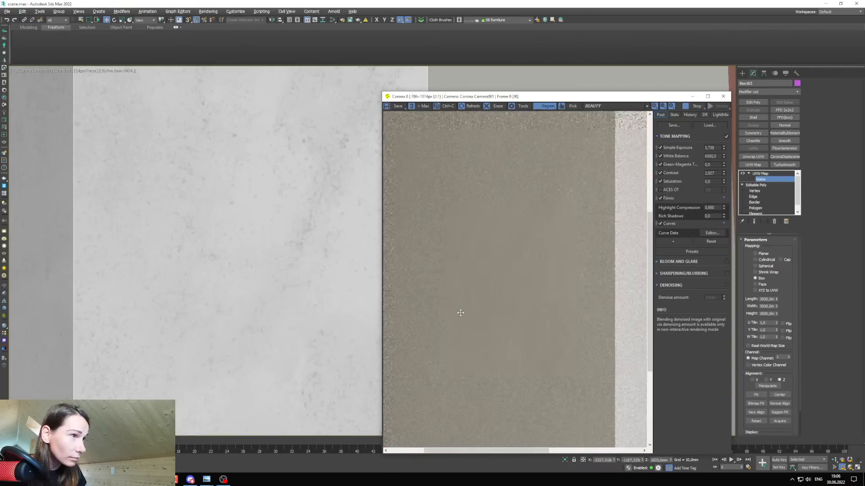
scroll(468, 314, "up", 1)
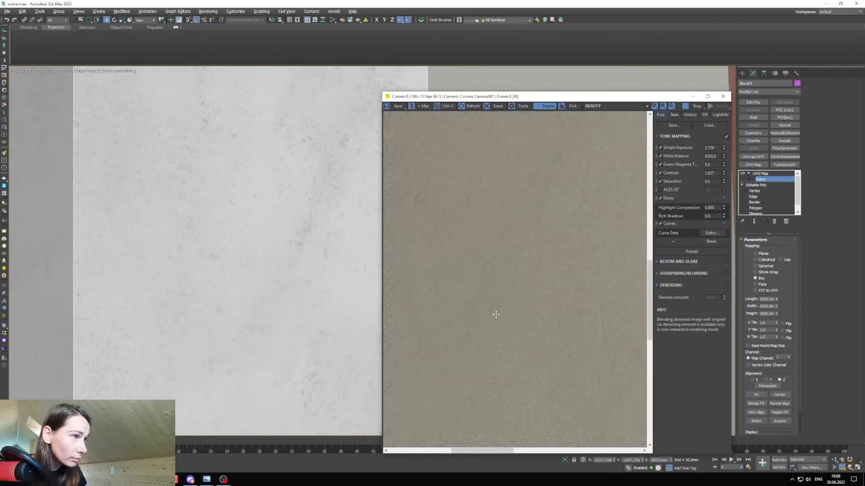
scroll(496, 314, "down", 2)
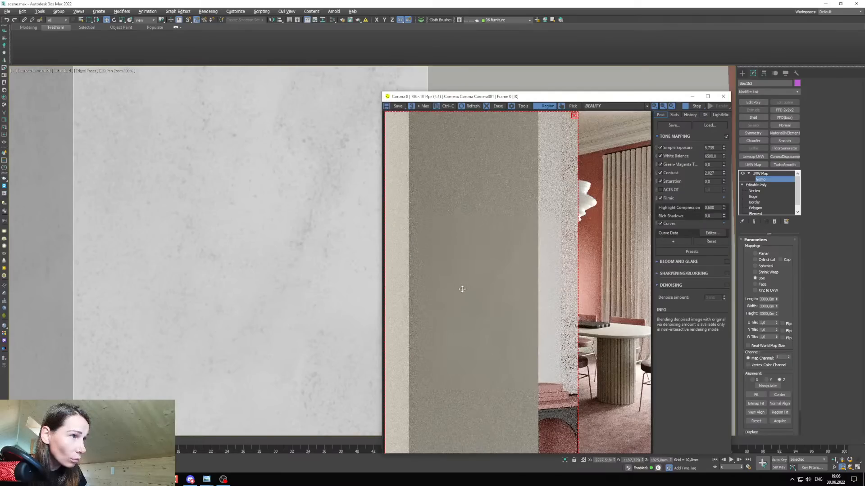
scroll(462, 289, "up", 2)
scroll(464, 278, "down", 2)
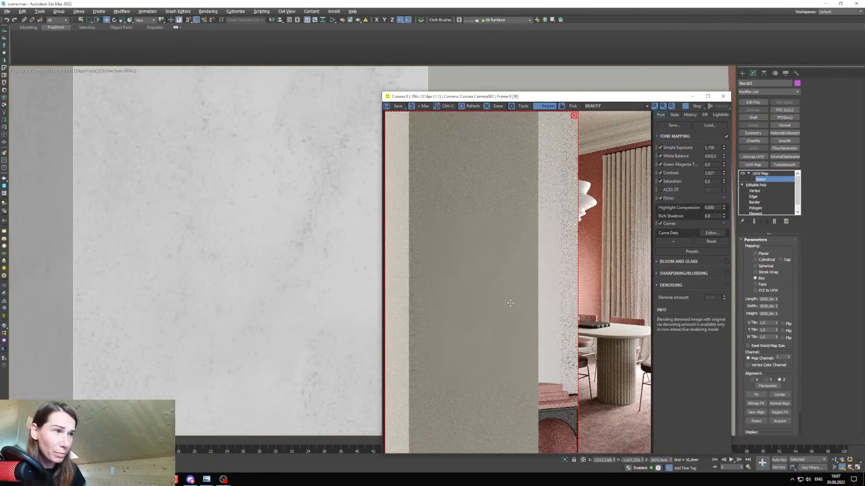
Reopen the material editor beside the render window and inspect the pillar's terracotta relief at several magnifications.
left_click(819, 304)
key("m")
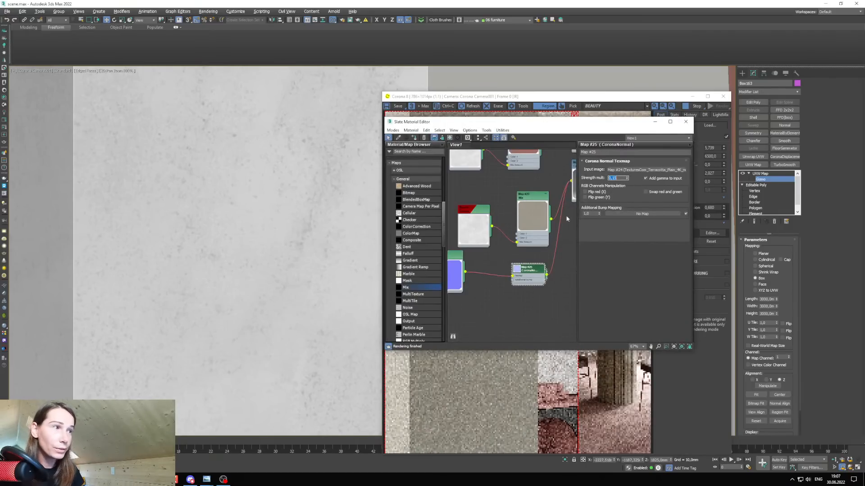
left_click_drag(627, 126, 298, 136)
scroll(445, 299, "up", 3)
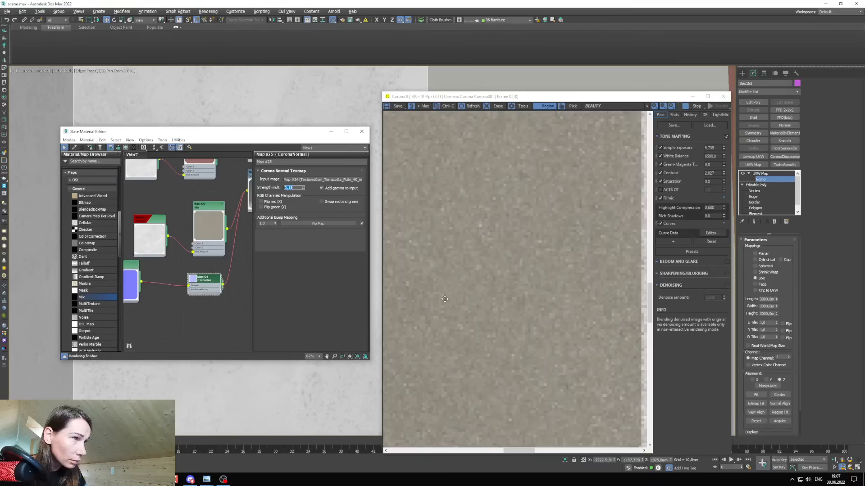
scroll(444, 301, "down", 3)
scroll(423, 265, "up", 5)
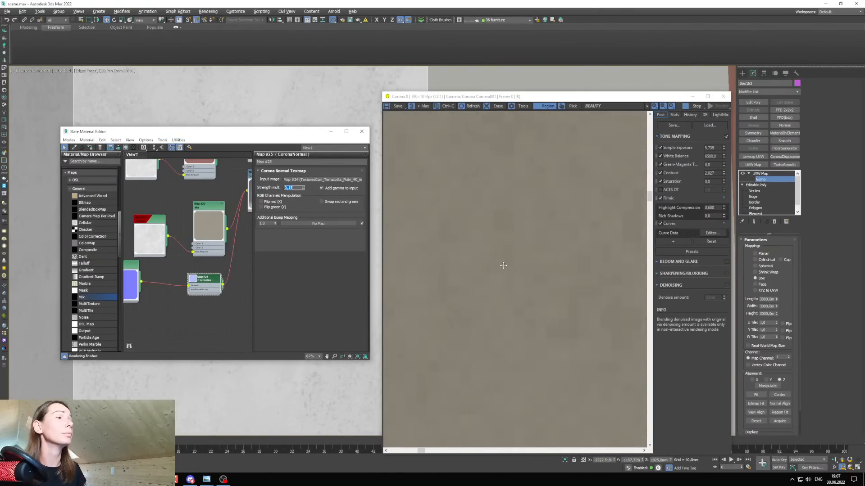
scroll(504, 266, "down", 3)
scroll(540, 270, "up", 2)
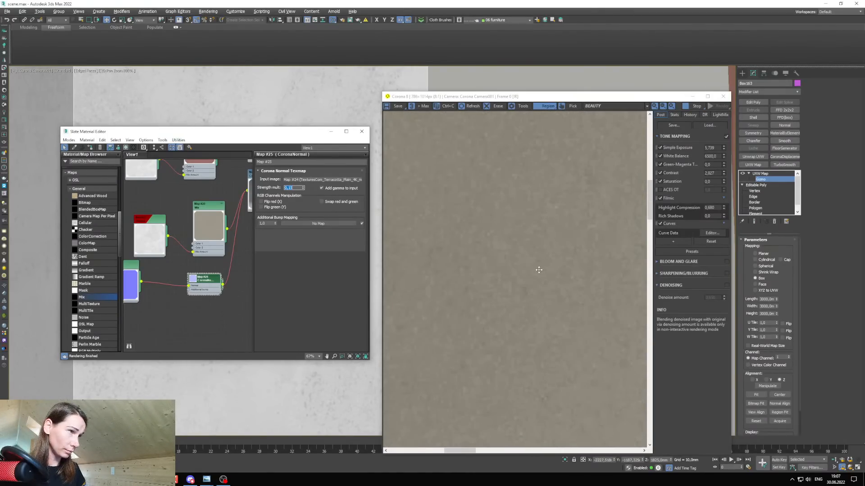
scroll(539, 270, "down", 3)
scroll(539, 269, "up", 4)
scroll(468, 271, "down", 2)
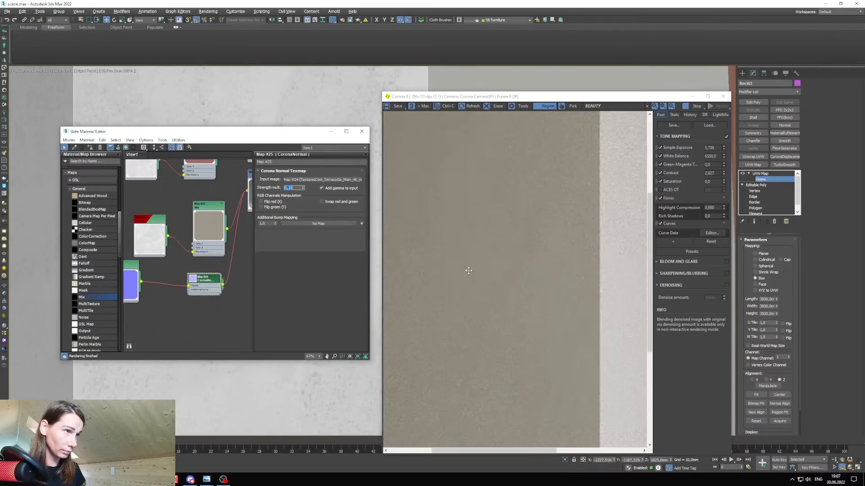
Duplicate the beige wall's CoronaNormal map together with its terracotta bitmap and place the copy near the red Mix map.
scroll(468, 270, "down", 2)
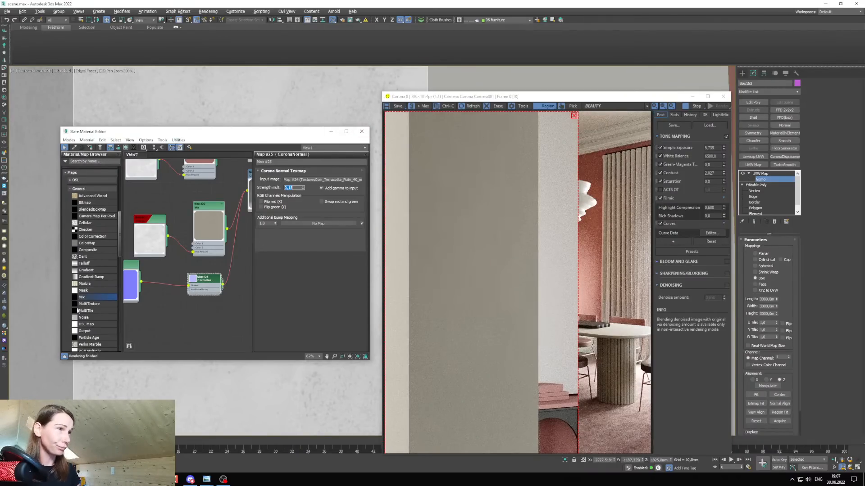
middle_click_drag(204, 269, 215, 239)
left_click_drag(225, 291, 142, 251)
middle_click_drag(198, 243, 201, 253)
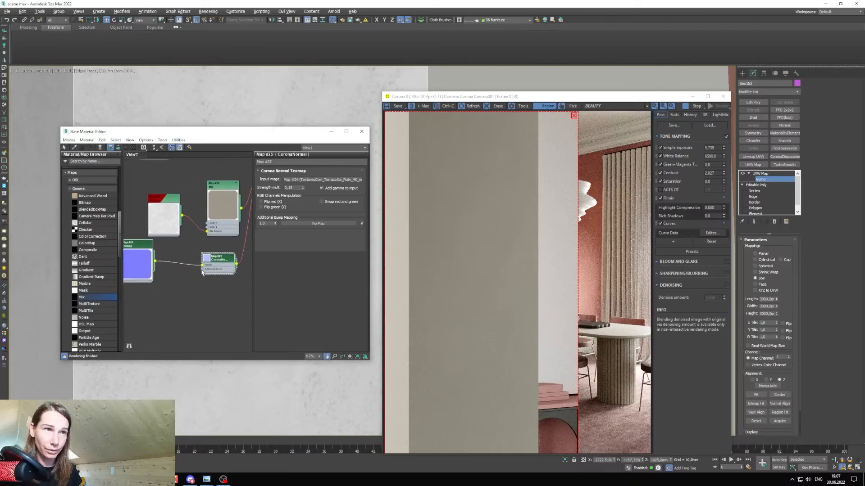
left_click_drag(224, 255, 224, 162, "shift")
middle_click_drag(225, 175, 203, 252)
scroll(202, 253, "up", 2)
left_click_drag(203, 252, 213, 246)
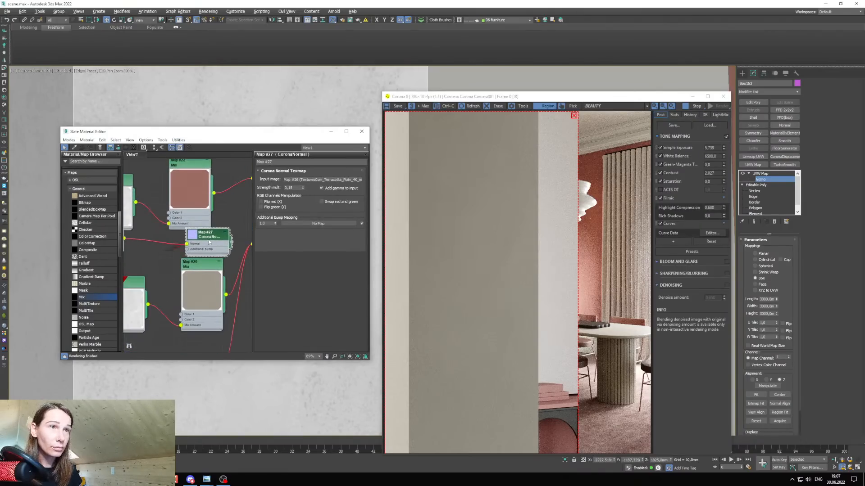
Arrange the copied CoronaNormal node below the red Mix map and connect it to the red wall material's bump input.
scroll(179, 244, "down", 2)
middle_click_drag(213, 246, 182, 257)
left_click_drag(183, 257, 170, 260)
left_click_drag(167, 235, 168, 211)
left_click_drag(174, 262, 213, 279)
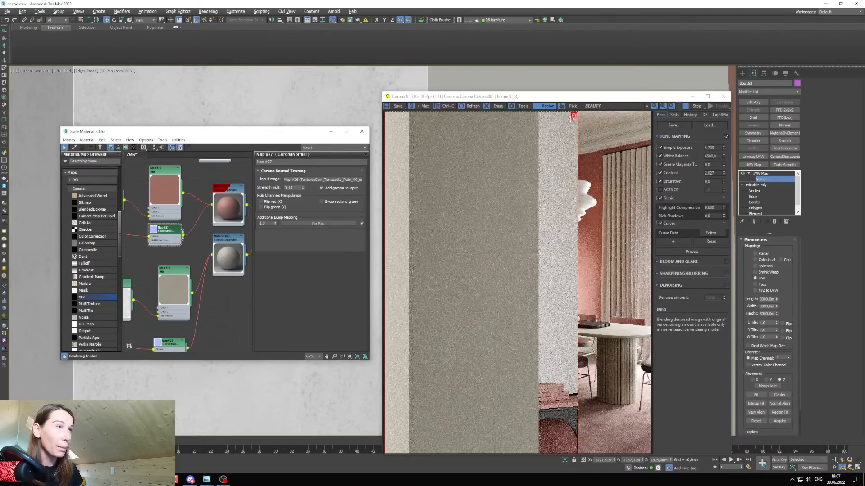
Return to the four-viewport layout, reset the camera view and enlarge the red wall corner with 2D Pan Zoom.
left_click(692, 96)
key("alt+w")
right_click(548, 305)
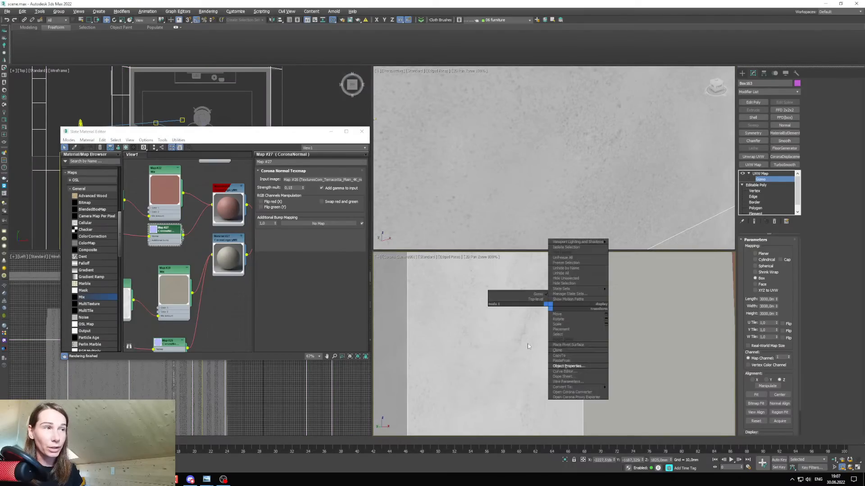
key("c")
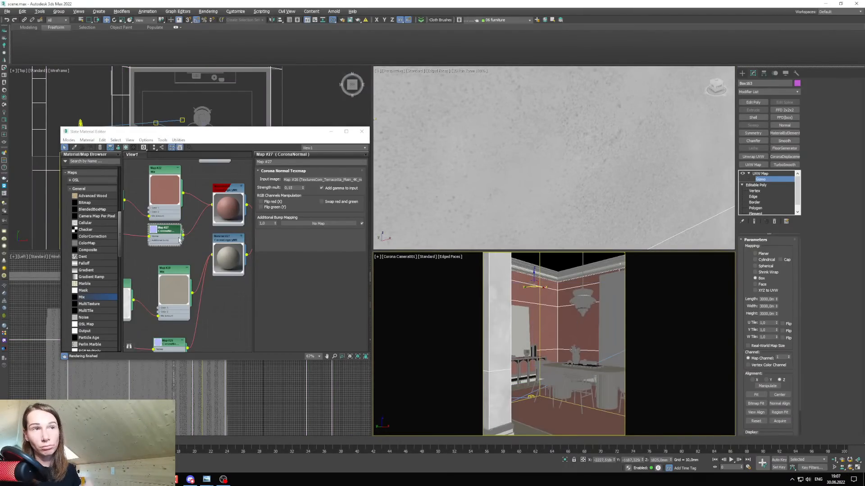
scroll(546, 352, "up", 5)
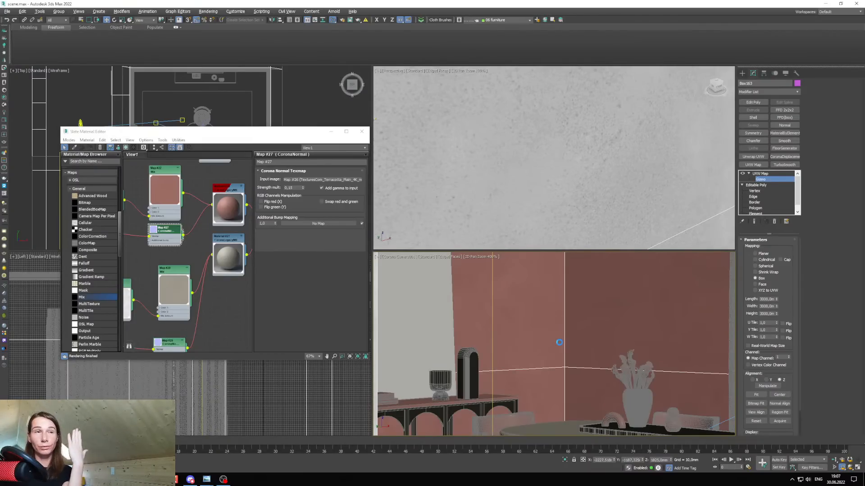
scroll(559, 343, "up", 3)
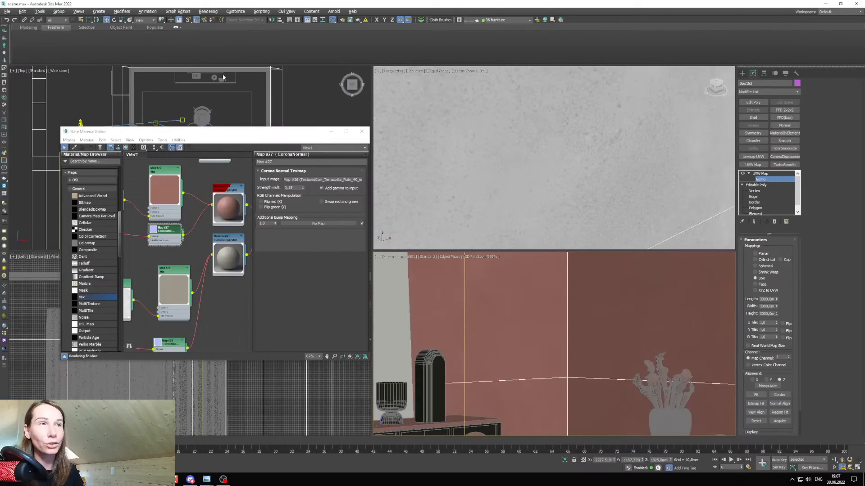
Arrange the render window beside the material editor and examine the red wall around the console at several magnifications.
left_click_drag(205, 135, 272, 115)
left_click(29, 468)
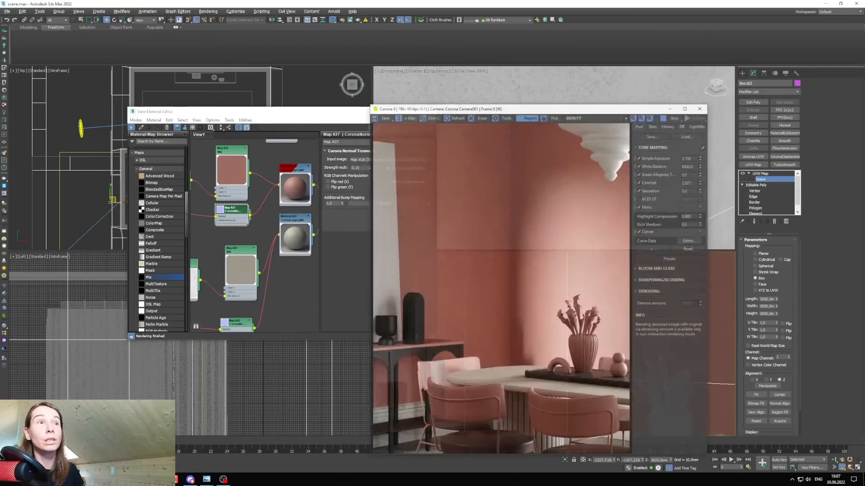
left_click_drag(442, 96, 467, 66)
scroll(436, 348, "up", 3)
scroll(466, 413, "down", 3)
scroll(428, 349, "up", 3)
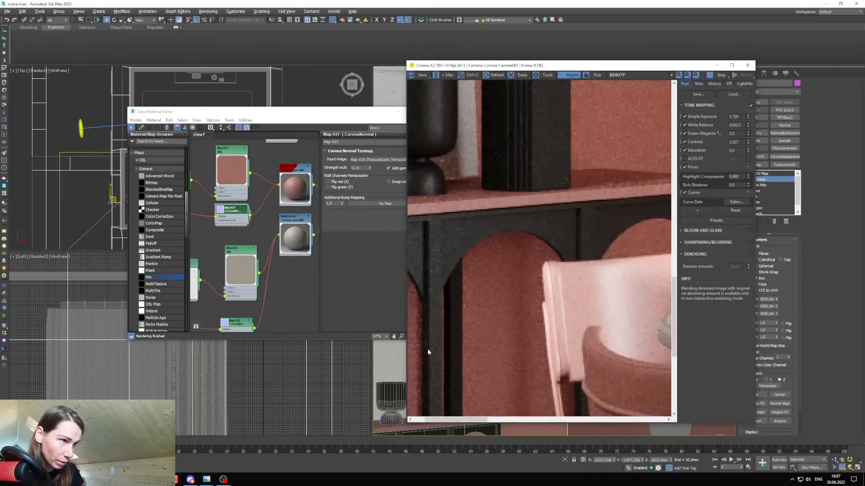
scroll(431, 348, "down", 3)
left_click_drag(280, 112, 258, 113)
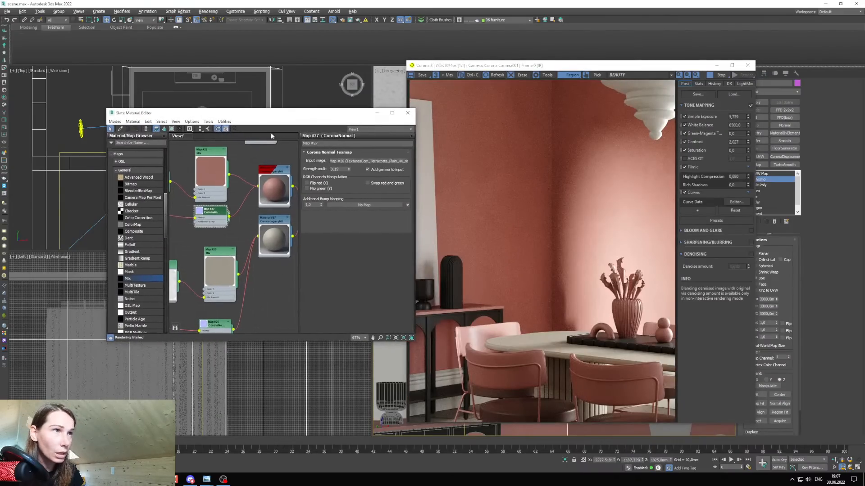
Enlarge the red wall between the console's arches in the camera view and examine its relief in the interactive render.
left_click(716, 65)
scroll(478, 356, "up", 10)
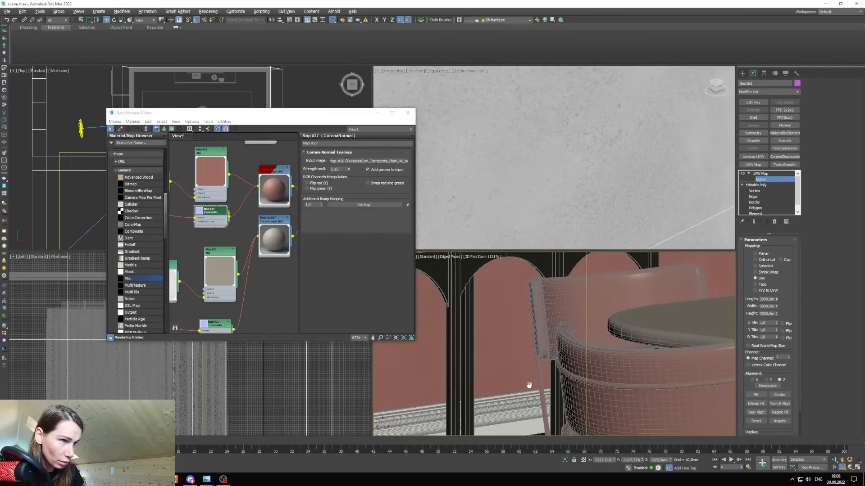
scroll(522, 356, "down", 3)
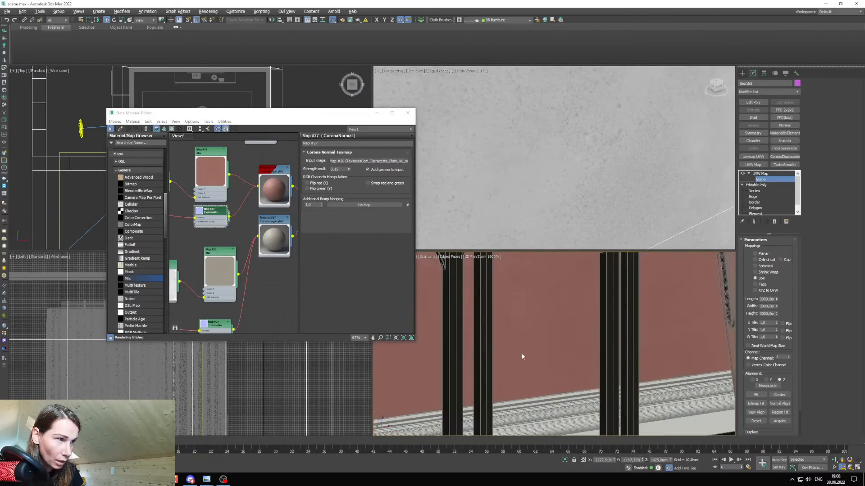
left_click(156, 432)
scroll(537, 250, "up", 3)
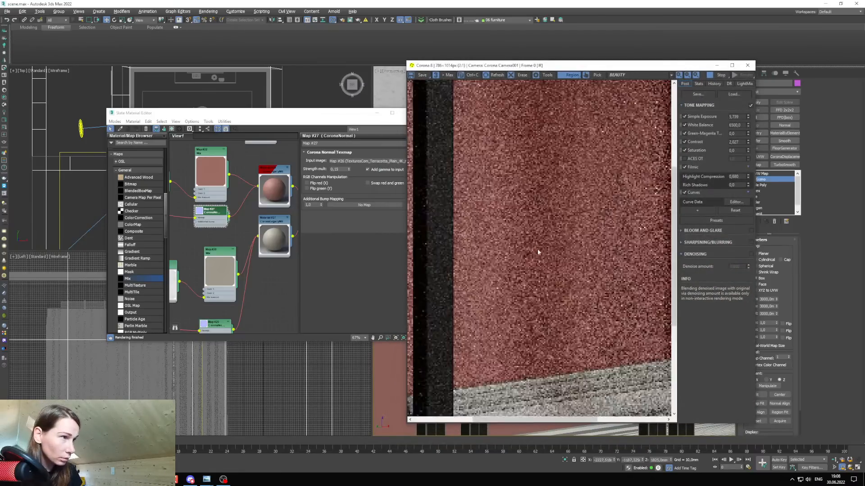
scroll(518, 268, "down", 1)
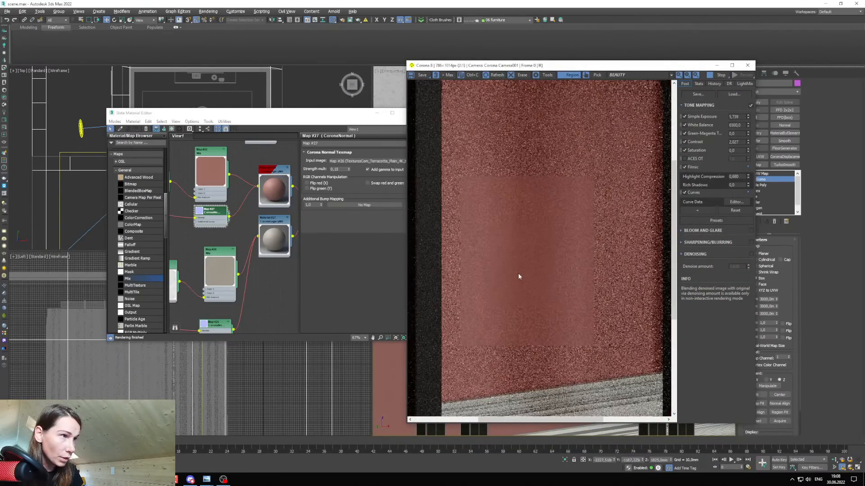
Set the strength multiplier of the red wall's CoronaNormal map to 0,4.
left_click_drag(318, 115, 294, 115)
left_click(320, 170)
type("0,")
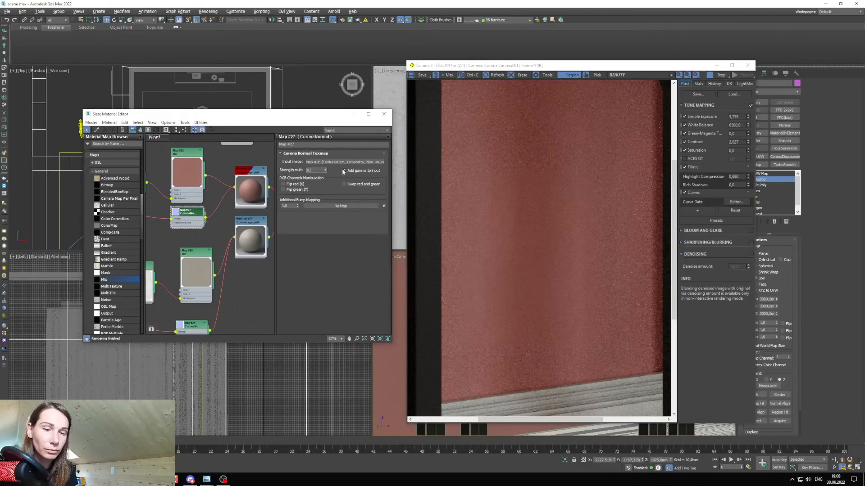
type("4")
left_click(343, 171)
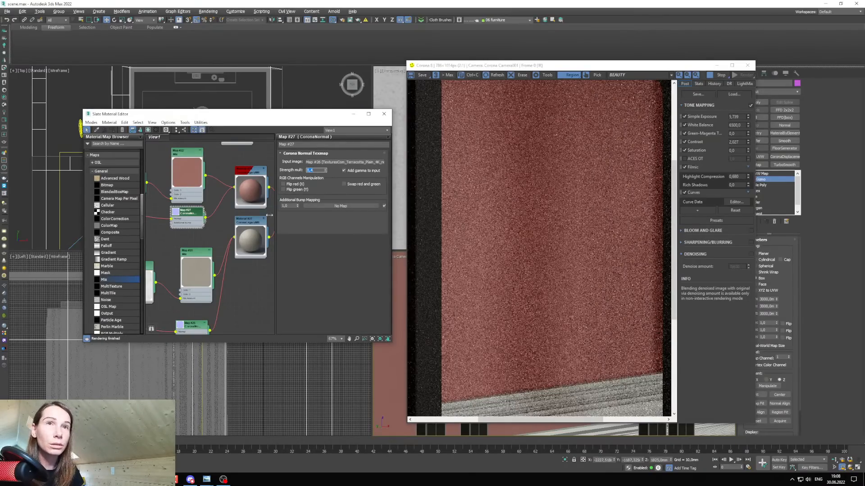
Inspect the red wall's normal-map relief behind the console in the interactive render at several magnifications.
scroll(598, 358, "up", 3)
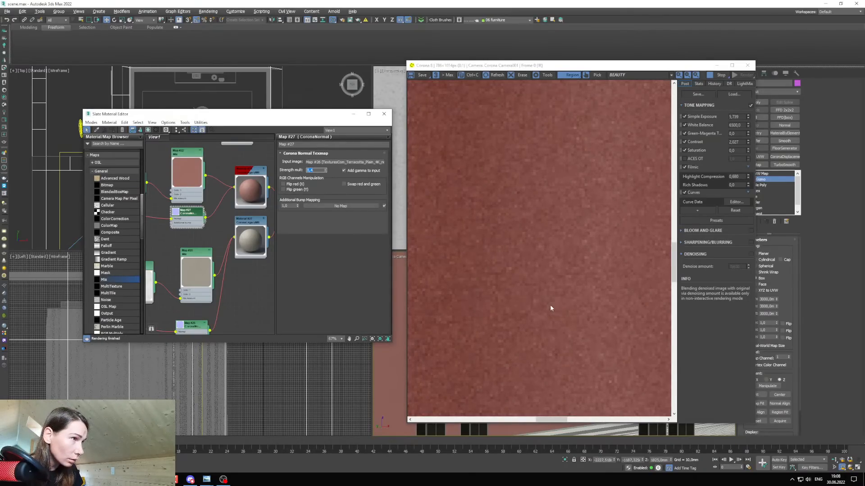
scroll(522, 296, "down", 2)
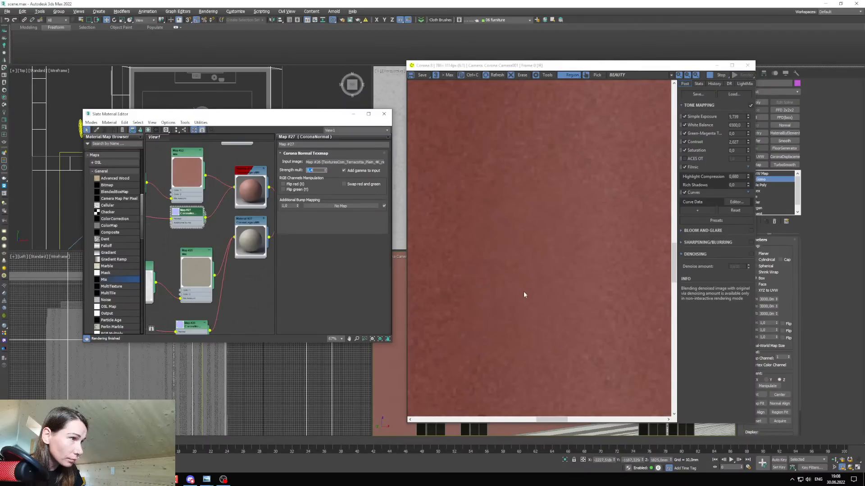
scroll(526, 267, "up", 1)
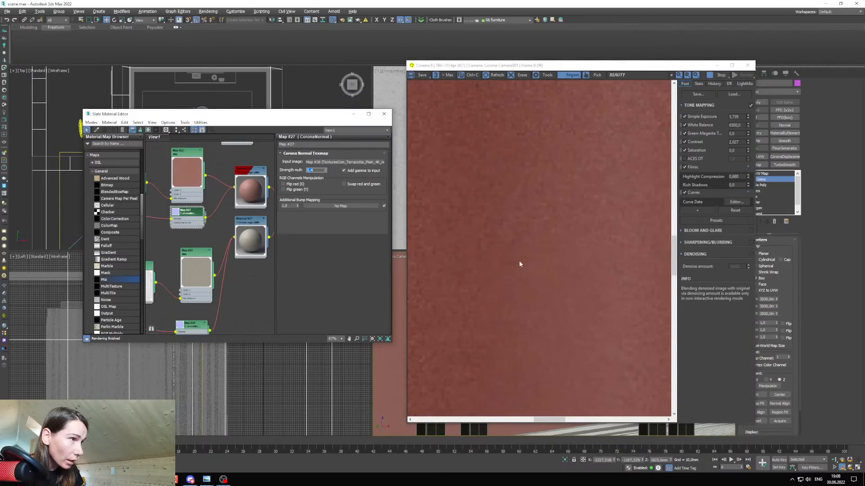
scroll(502, 269, "up", 1)
scroll(510, 267, "down", 3)
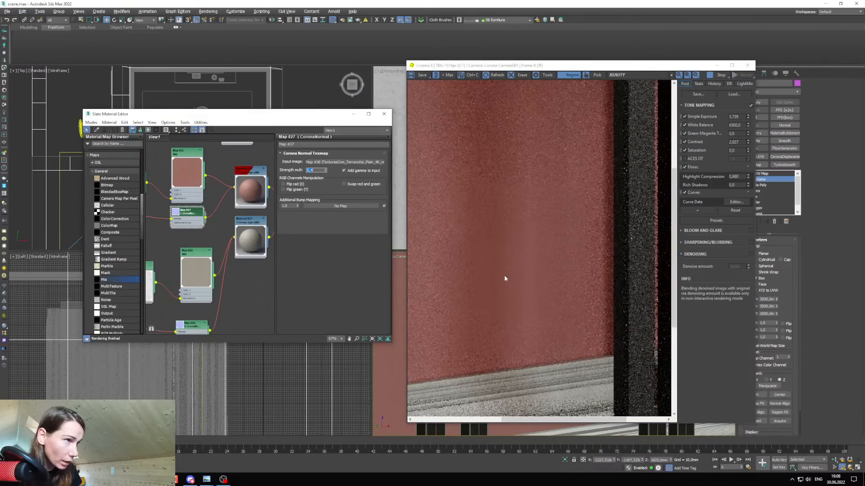
scroll(495, 199, "up", 2)
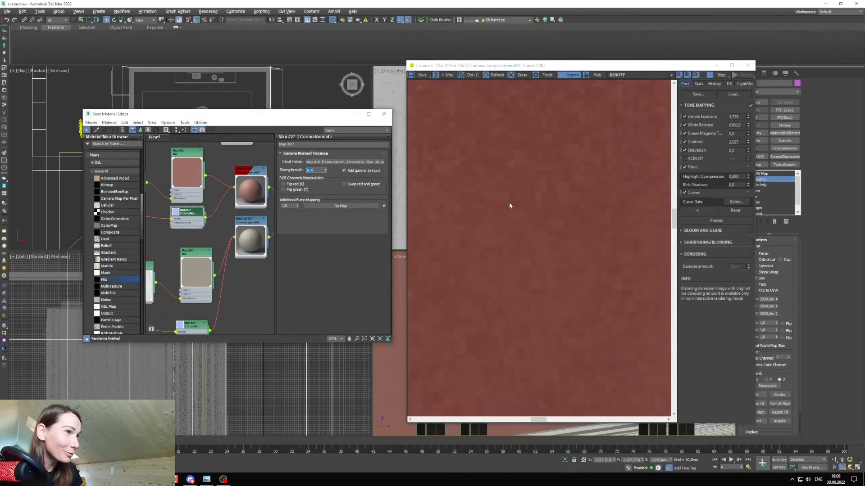
scroll(510, 212, "down", 2)
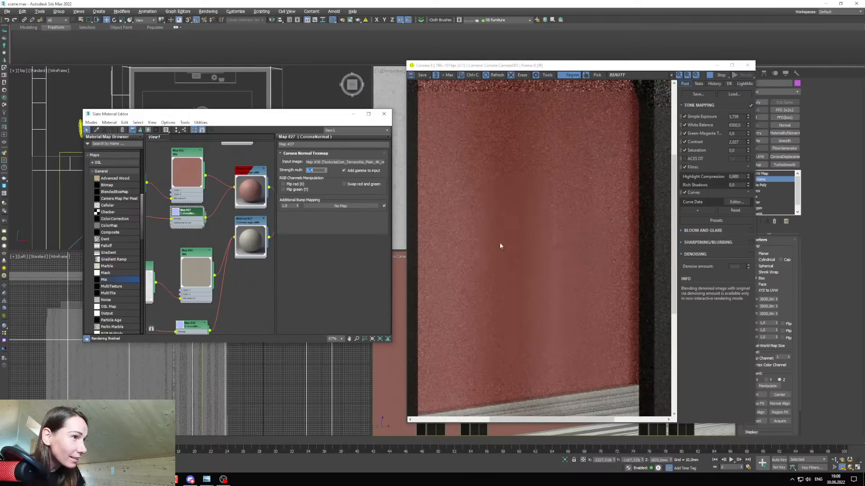
scroll(531, 282, "down", 1)
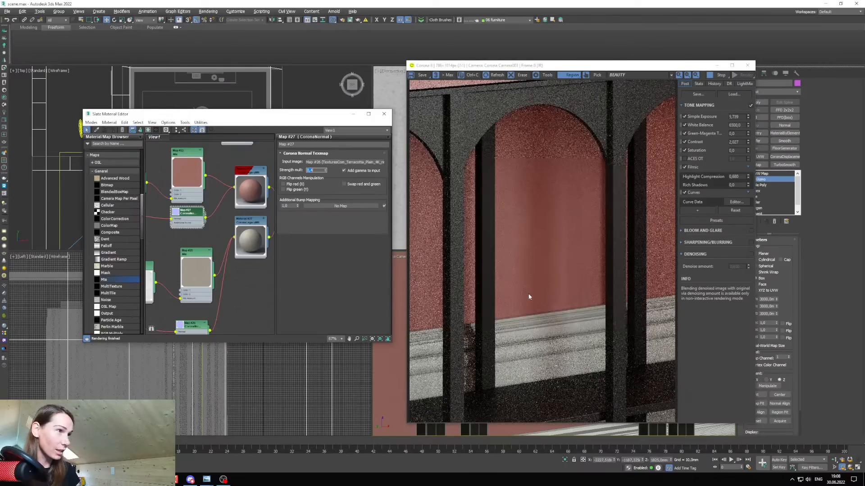
Leave the UVW Map gizmo level and add the TexturesCom_Terracotta_Plain_4K_height.tif bitmap to the material graph.
left_click(716, 65)
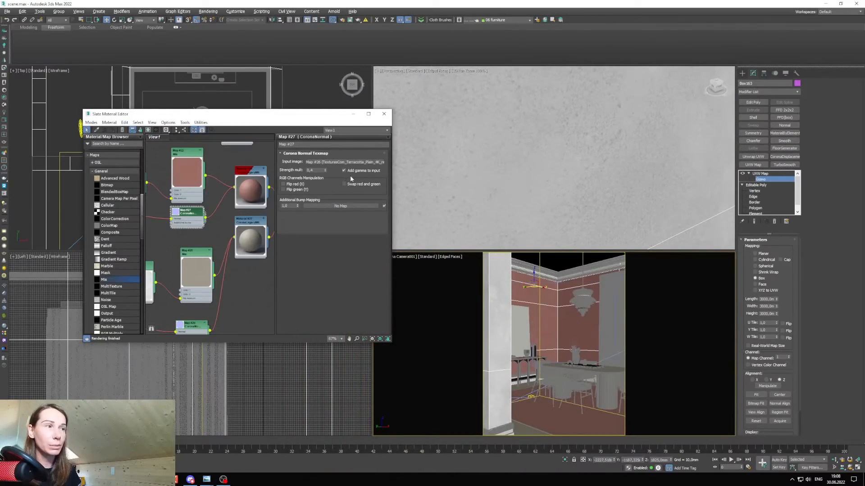
left_click(760, 174)
left_click_drag(246, 113, 293, 120)
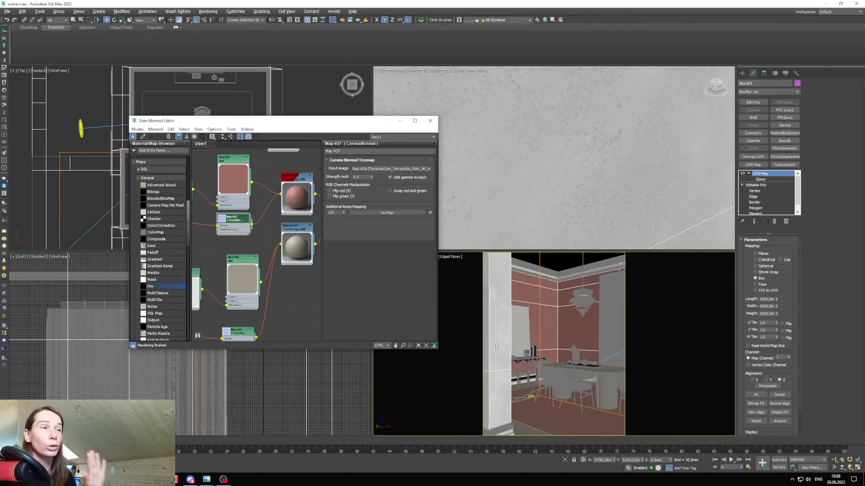
left_click(206, 479)
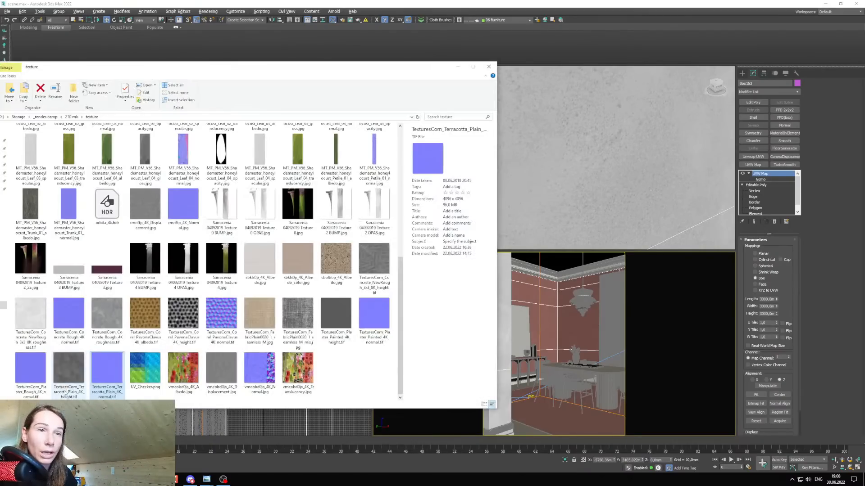
left_click_drag(338, 68, 775, 91)
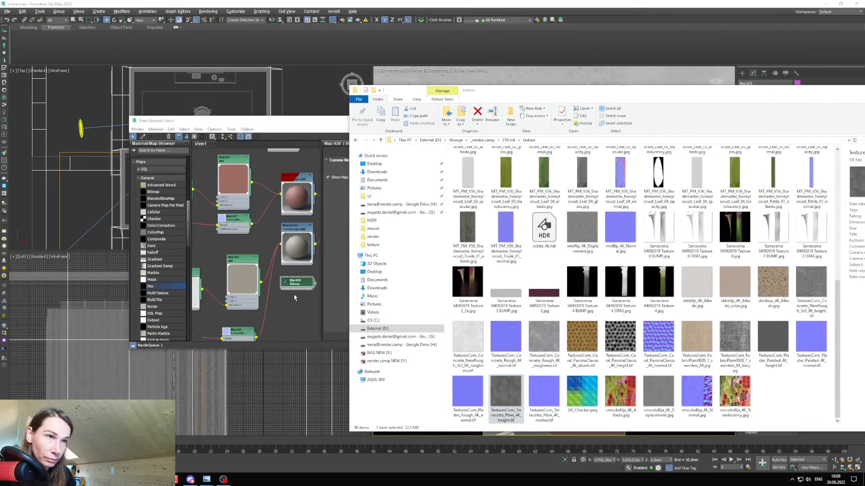
middle_click_drag(293, 299, 290, 259)
scroll(290, 259, "down", 3)
scroll(284, 251, "up", 1)
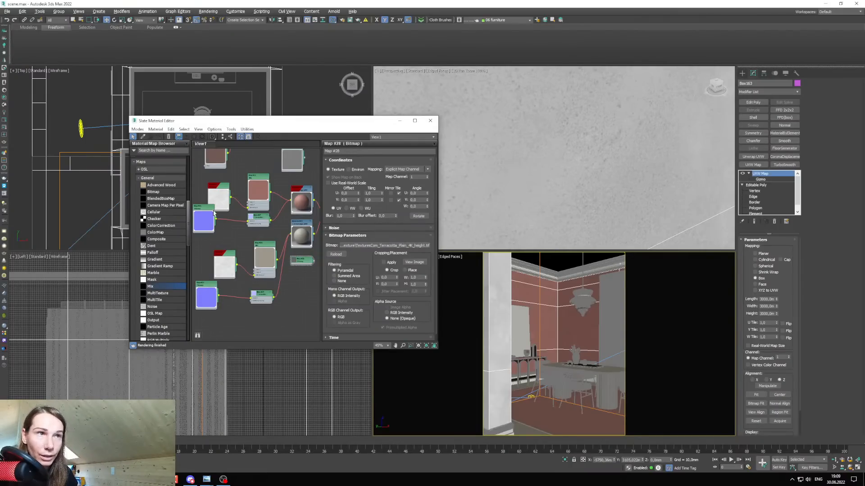
Check the terracotta normal bitmap's tiling and set the height bitmap's U and V tiling to 3.
double_click(213, 212)
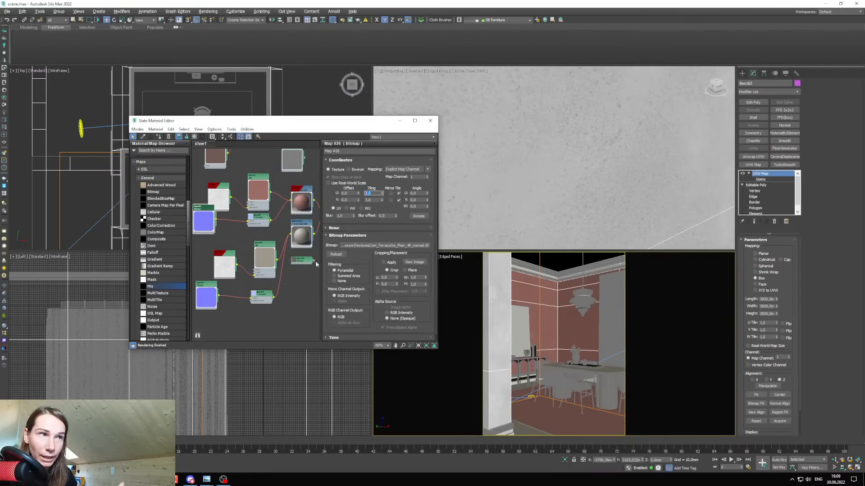
middle_click_drag(316, 263, 296, 267)
double_click(282, 262)
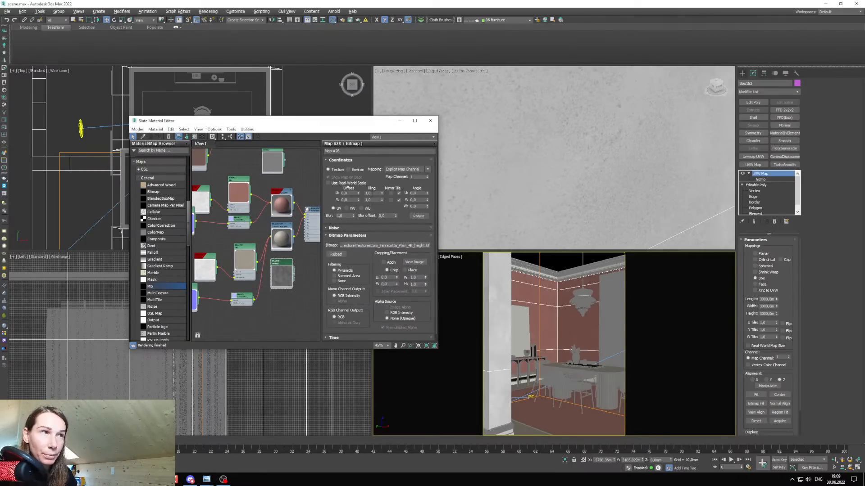
left_click_drag(373, 194, 314, 201)
type("3")
key("Tab")
type("3")
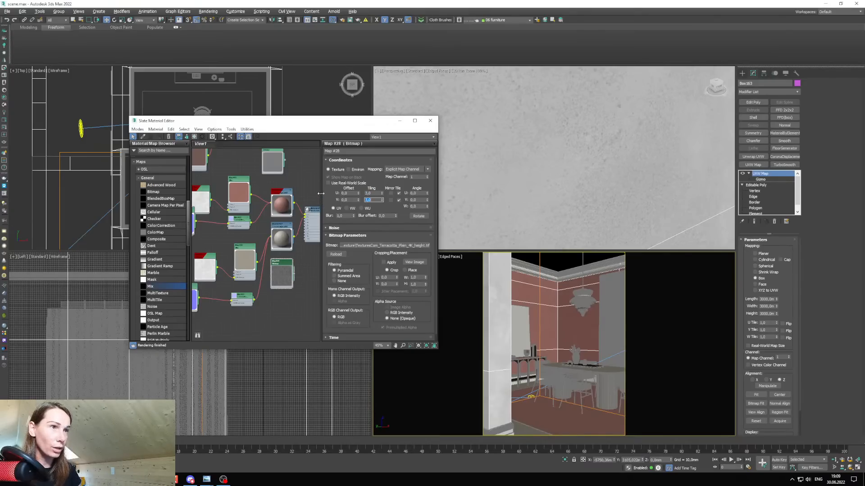
middle_click_drag(312, 251, 316, 241)
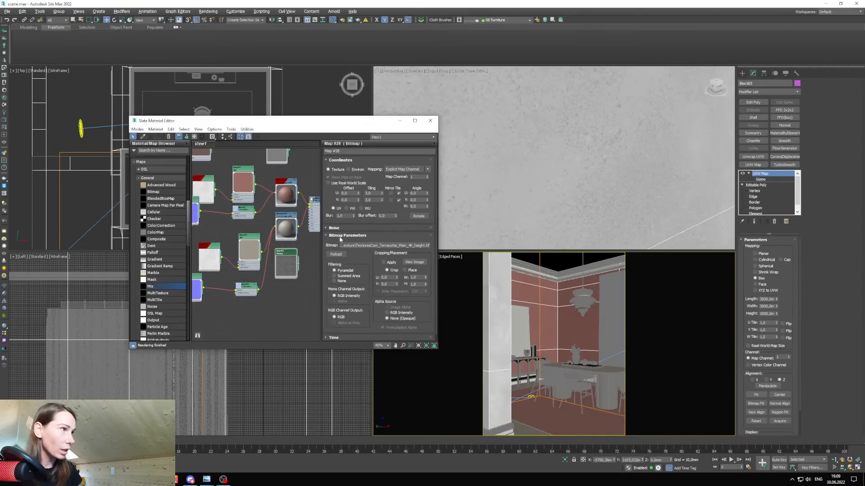
Add a Corona displacement modifier to the wall object and link the terracotta height bitmap as its custom displacement map.
left_click(785, 157)
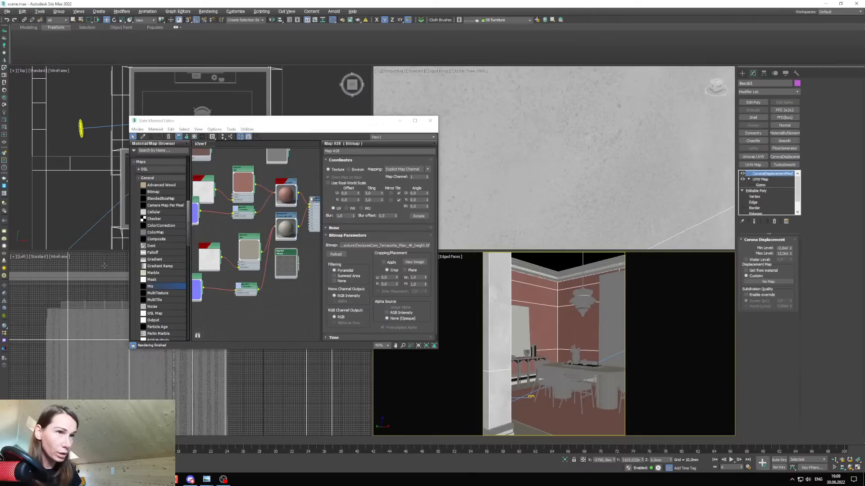
scroll(301, 283, "up", 3)
left_click_drag(277, 267, 768, 282)
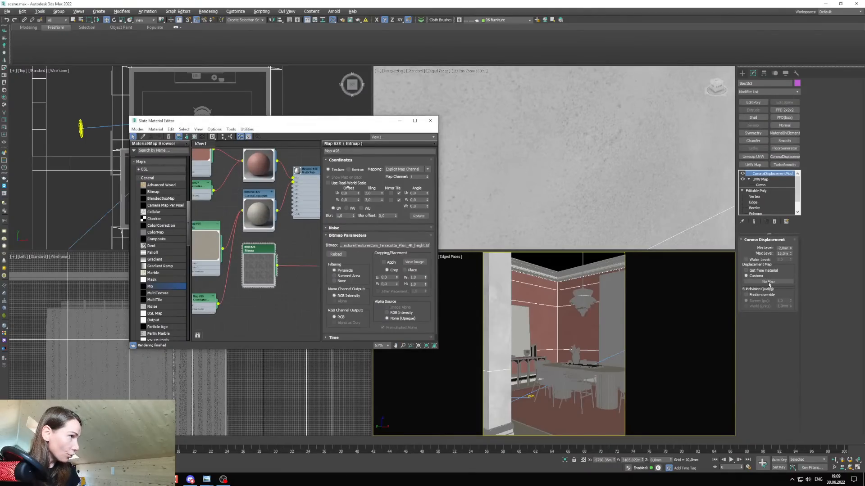
left_click(418, 259)
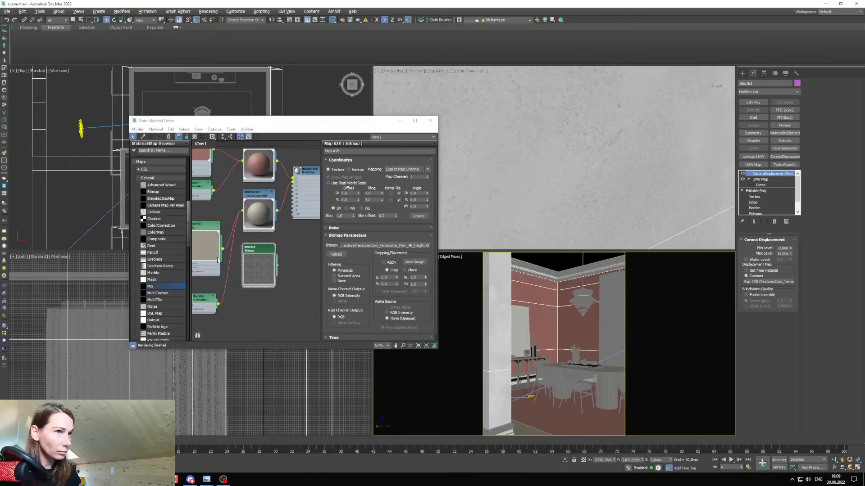
scroll(218, 261, "up", 1)
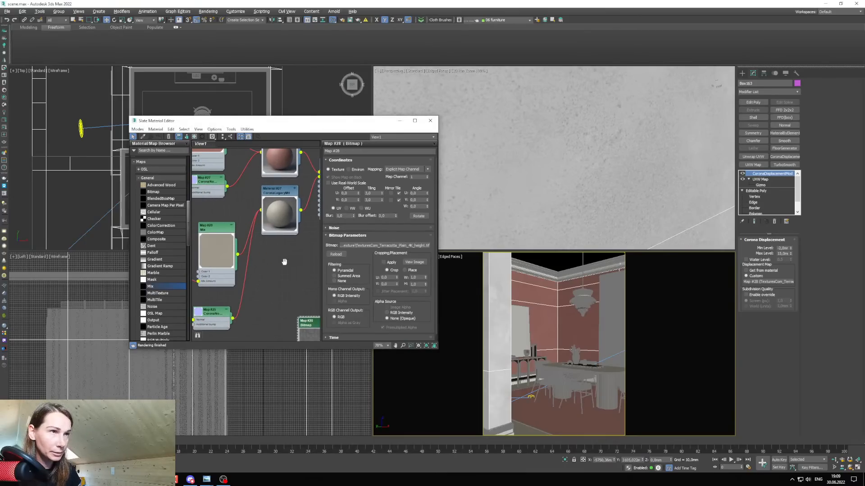
Disconnect the CoronaNormal maps from both the beige and the red wall materials in the material graph.
scroll(285, 282, "down", 2)
left_click_drag(283, 285, 272, 280)
key("Delete")
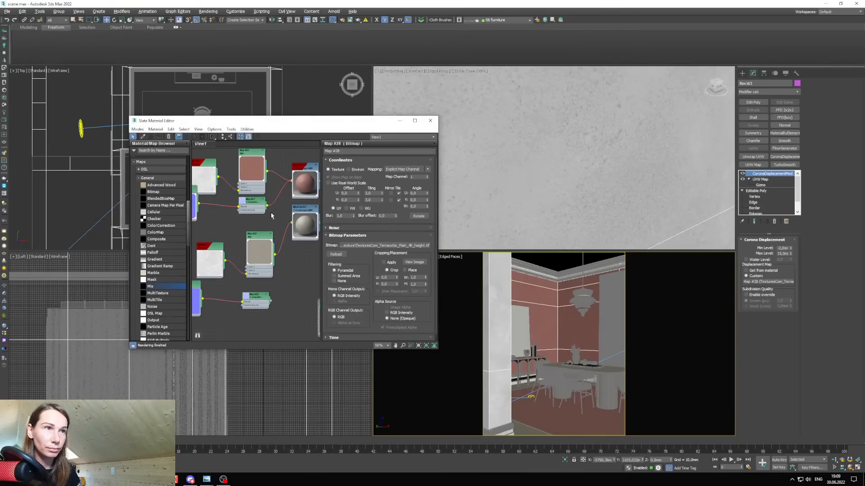
left_click_drag(283, 198, 275, 192)
key("Delete")
middle_click_drag(271, 275, 223, 283)
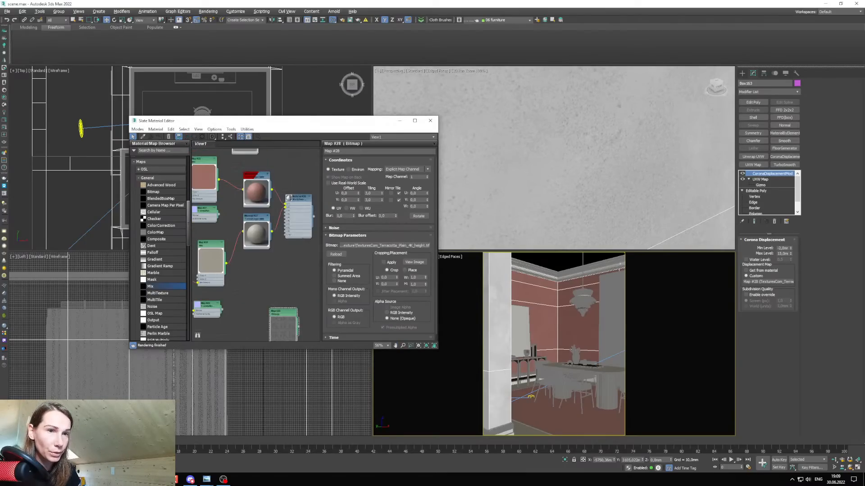
Show the interactive render, fit its render region over the whole beige pillar, and arrange it beside the material editor.
key("alt+Tab")
left_click_drag(465, 240, 387, 363)
left_click_drag(453, 327, 446, 377)
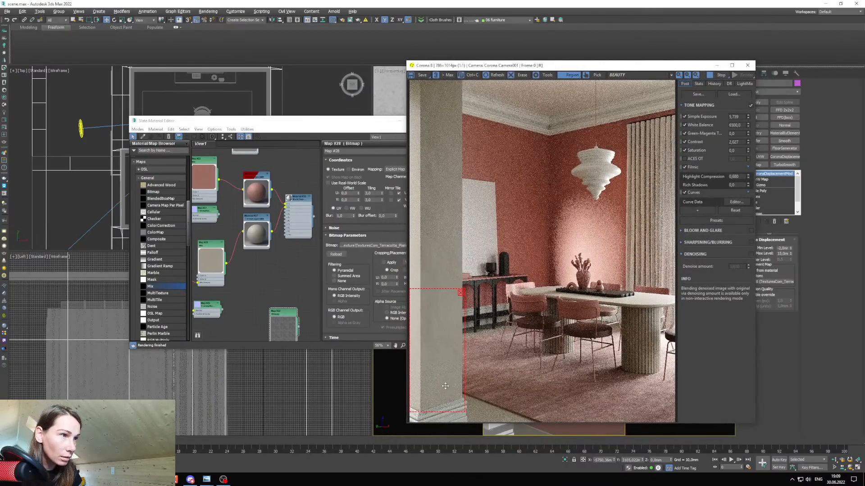
left_click_drag(443, 287, 485, 54)
scroll(464, 237, "up", 3)
scroll(473, 252, "down", 3)
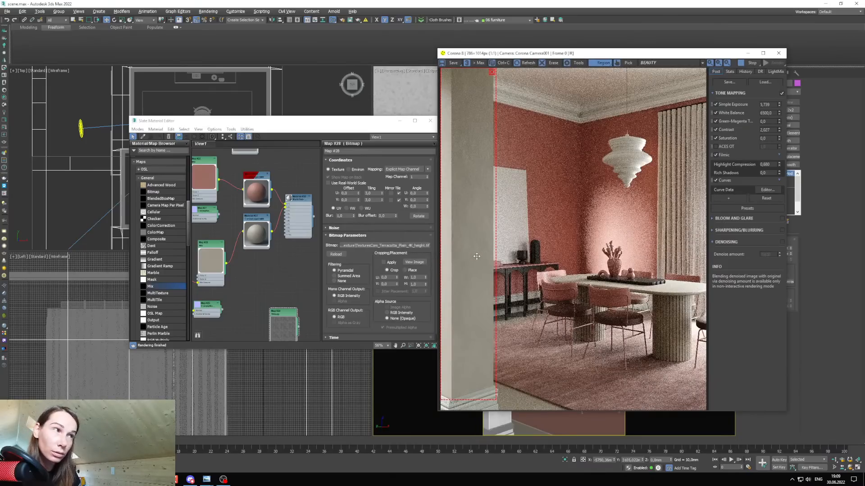
left_click_drag(362, 121, 248, 110)
left_click_drag(465, 54, 339, 58)
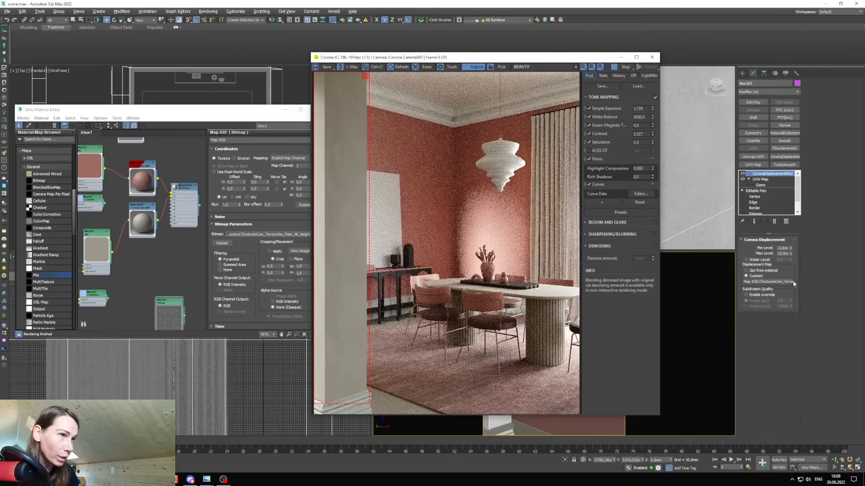
Set the displacement's minimum level to -2 mm and maximum level to 2 mm, and check the pillar in the render.
left_click(783, 249)
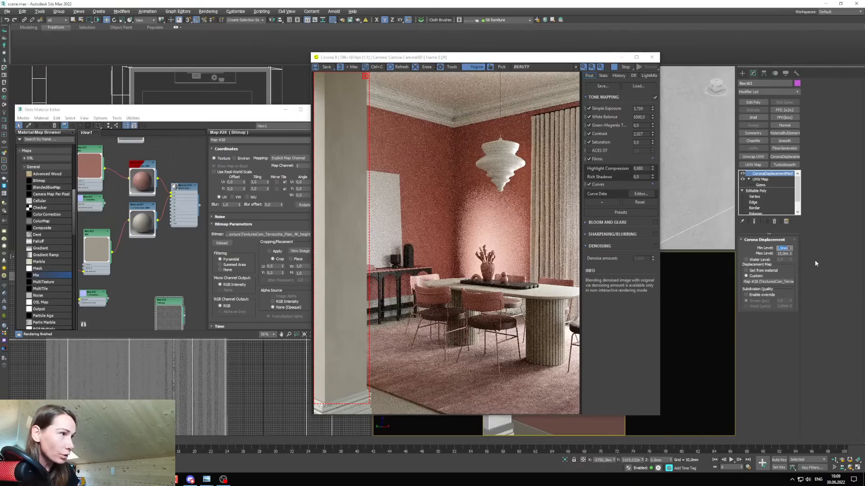
type("-2")
key("Tab")
type("2")
key("Return")
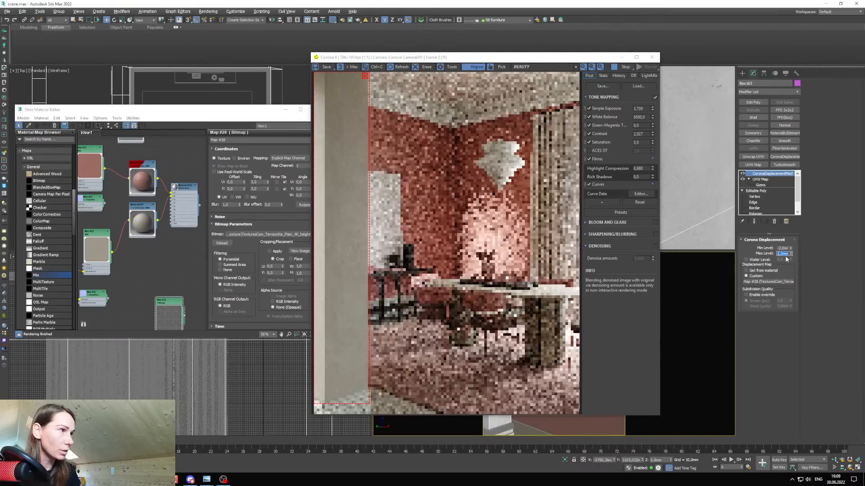
scroll(342, 255, "up", 1)
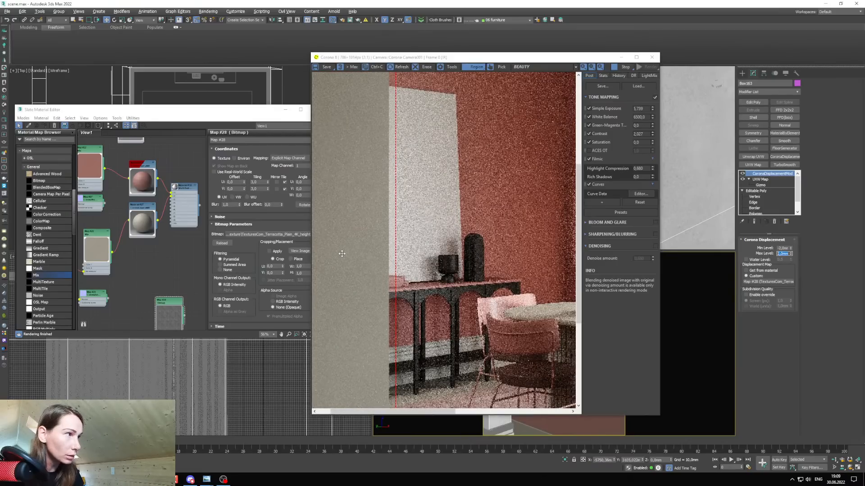
scroll(342, 254, "down", 1)
Magnify the camera view on the beige pillar with 2D pan zoom and bring the interactive render back.
left_click(621, 57)
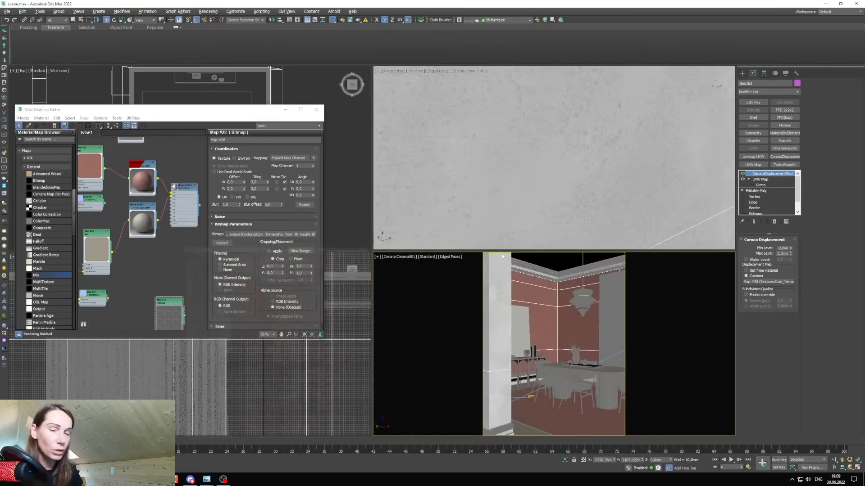
key("ctrl+p")
scroll(500, 338, "up", 3)
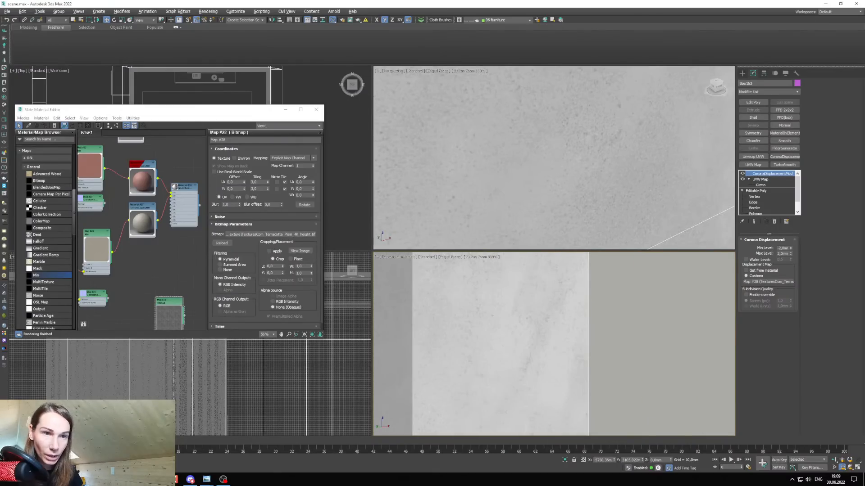
left_click(158, 480)
Examine the displacement-only relief on the beige pillar in the interactive render at several magnifications.
scroll(386, 282, "up", 1)
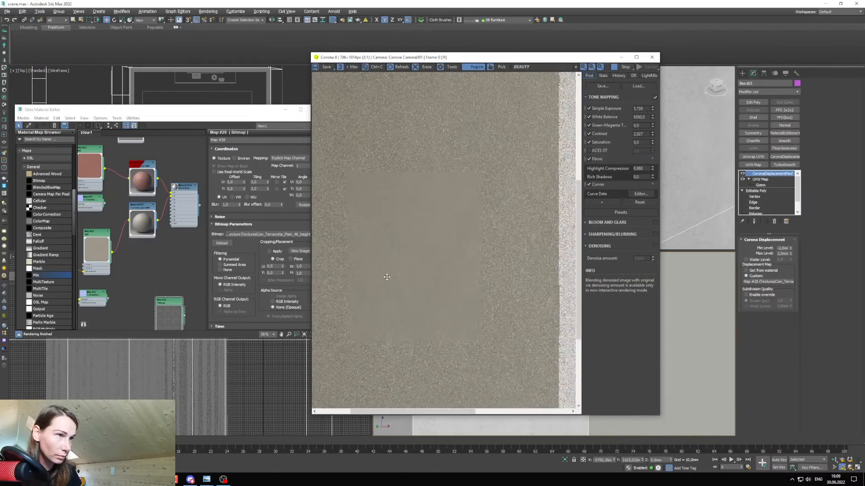
scroll(386, 277, "down", 1)
scroll(388, 266, "up", 1)
scroll(390, 263, "down", 1)
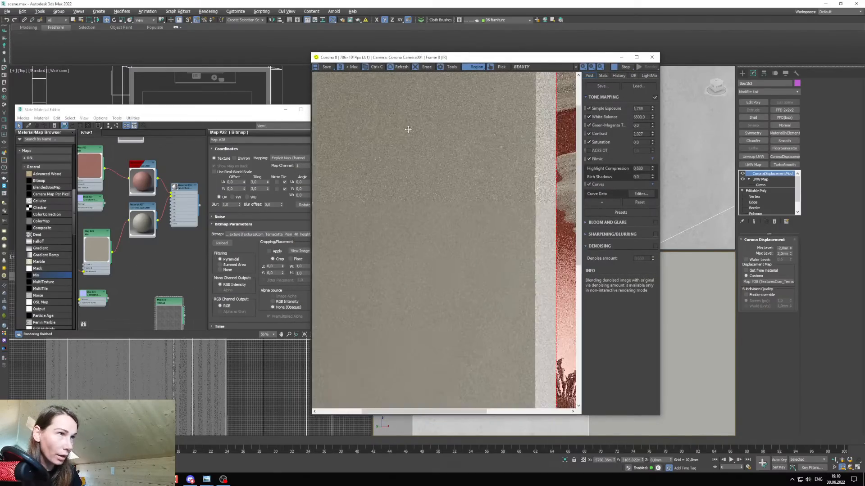
scroll(405, 133, "up", 1)
scroll(400, 158, "down", 1)
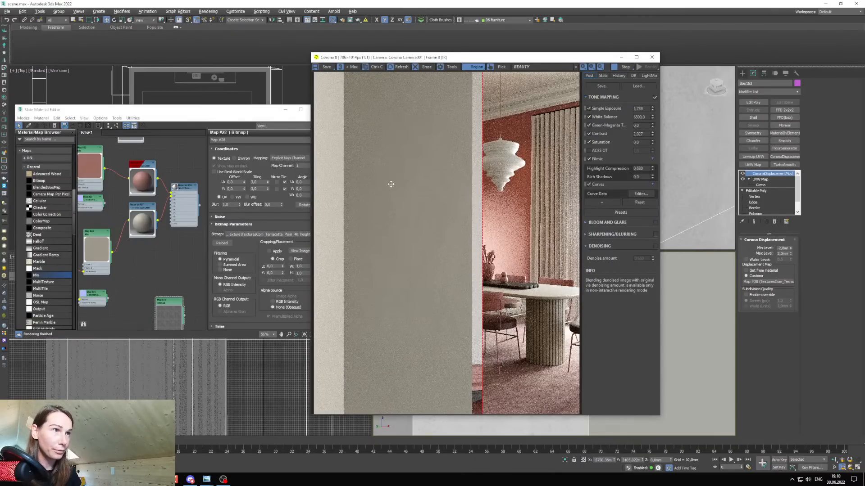
scroll(392, 180, "up", 2)
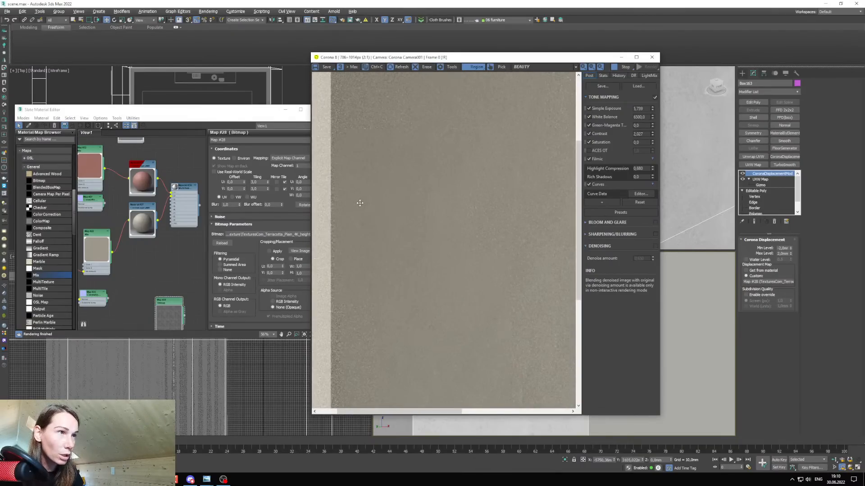
scroll(359, 200, "down", 1)
scroll(347, 251, "up", 2)
scroll(369, 299, "down", 2)
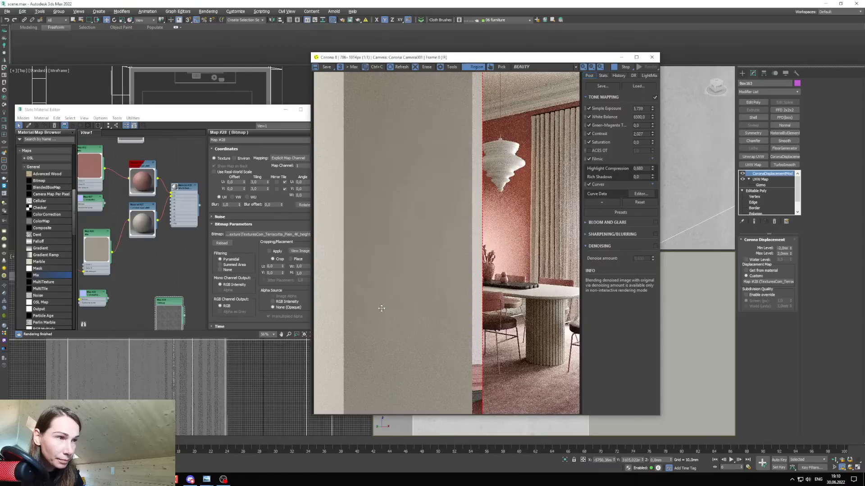
scroll(389, 388, "up", 1)
scroll(410, 366, "down", 2)
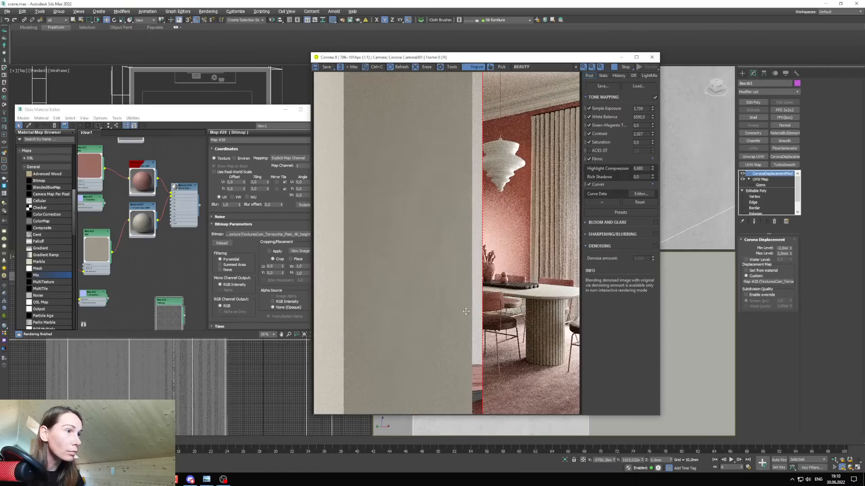
scroll(446, 376, "up", 2)
scroll(414, 353, "down", 2)
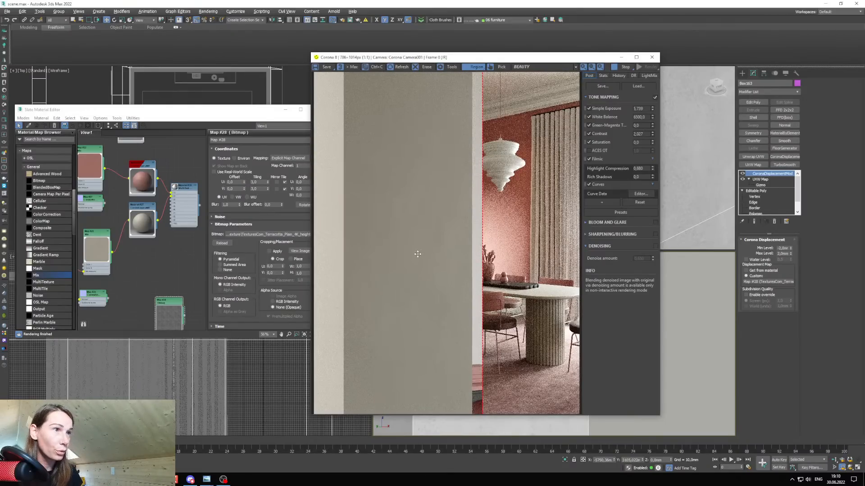
scroll(339, 291, "up", 2)
scroll(356, 270, "down", 2)
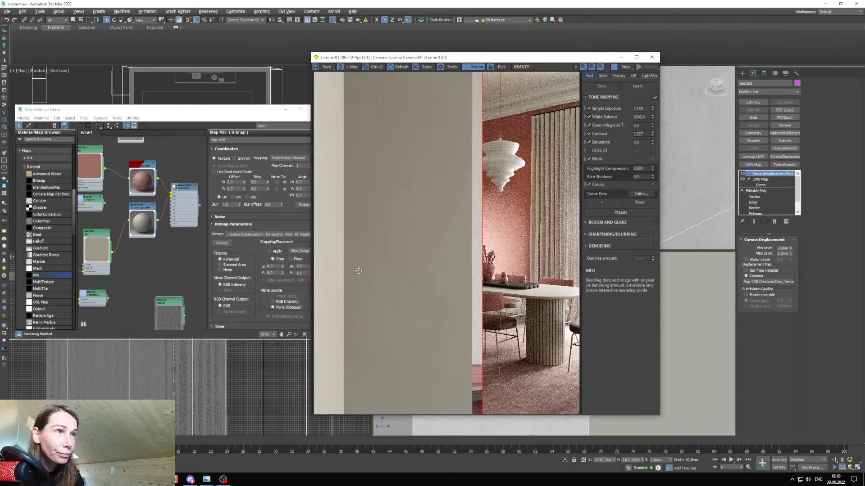
Reconnect both CoronaNormal maps to the beige and red wall materials and place the beige normal nodes closer to its Mix map.
left_click(301, 110)
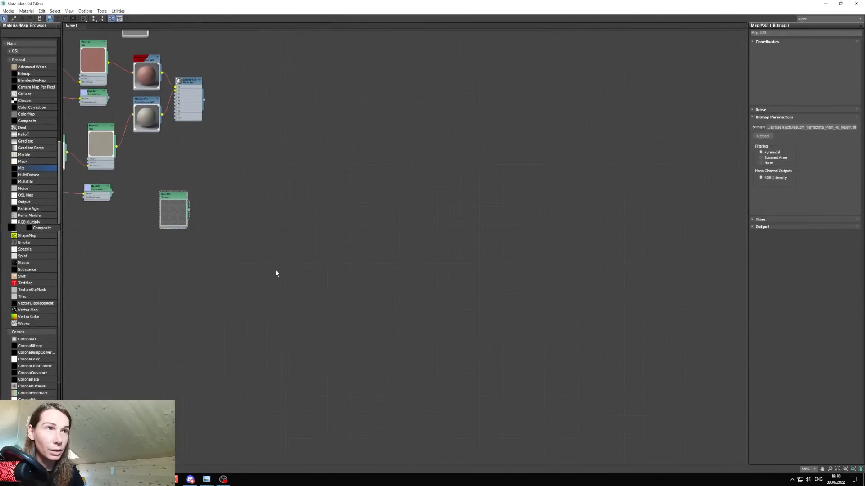
middle_click_drag(279, 247, 337, 338)
scroll(343, 311, "up", 2)
left_click_drag(345, 355, 379, 334)
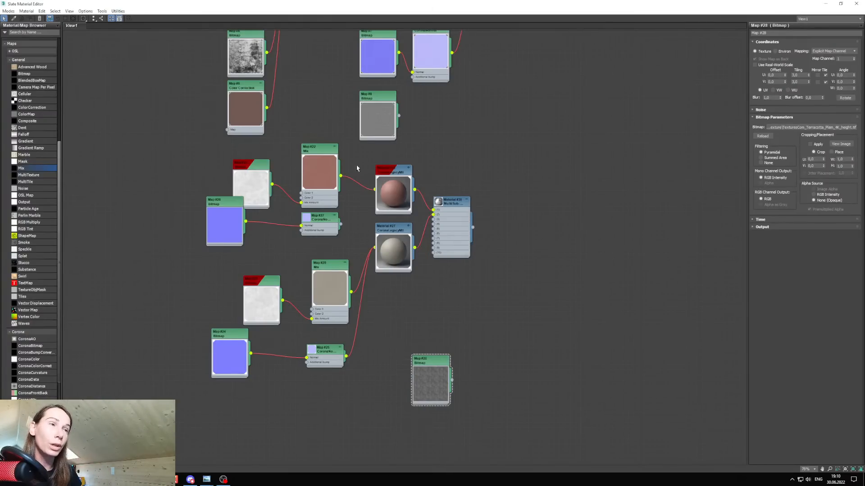
left_click_drag(341, 224, 378, 276)
left_click(840, 3)
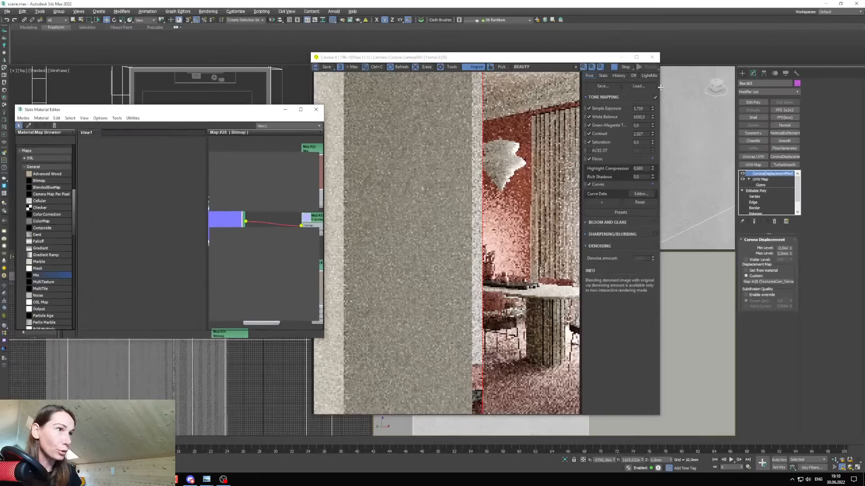
middle_click_drag(163, 247, 148, 244)
scroll(149, 244, "down", 5)
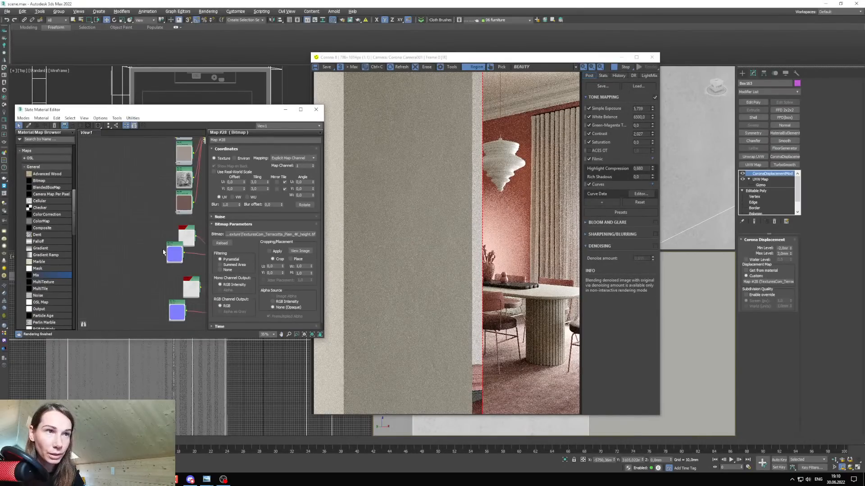
middle_click_drag(176, 275, 93, 252)
scroll(97, 255, "up", 2)
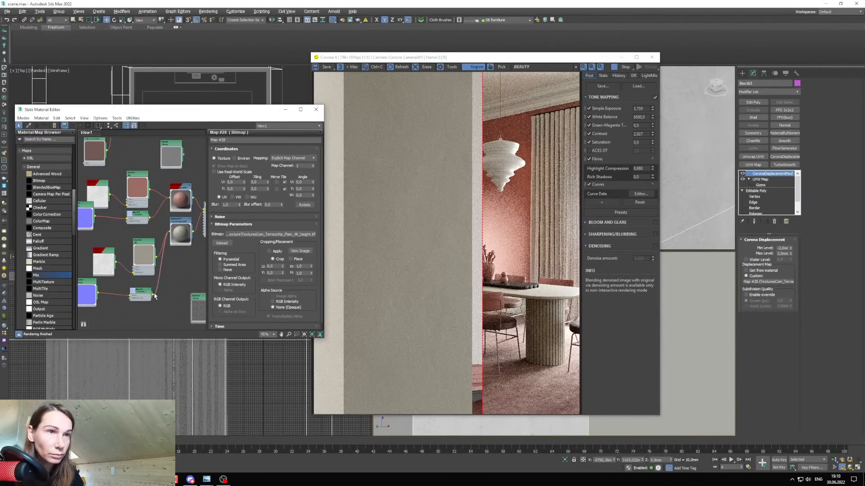
left_click_drag(143, 295, 146, 286)
Inspect the beige pillar's combined normal and displacement relief in the interactive render.
scroll(420, 317, "up", 1)
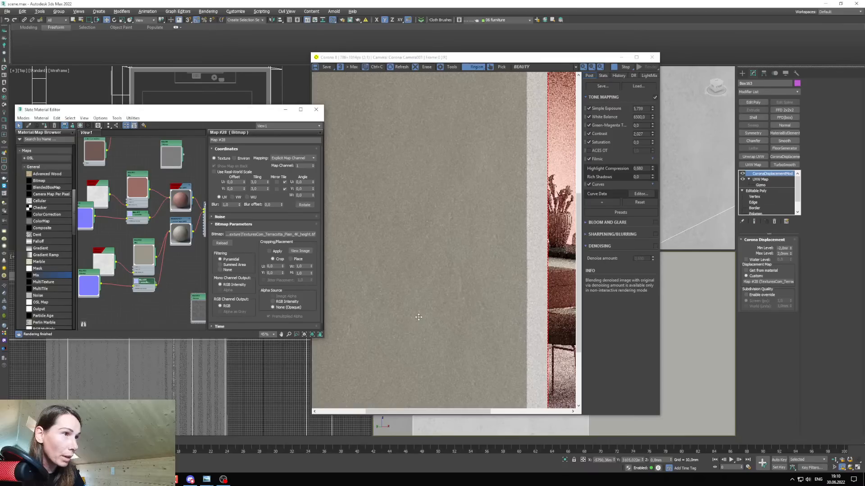
scroll(424, 319, "down", 1)
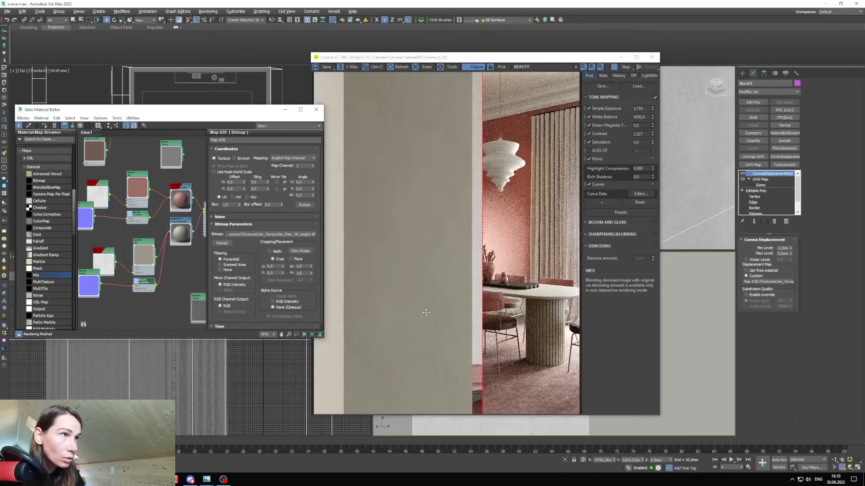
scroll(427, 309, "up", 1)
scroll(429, 307, "down", 1)
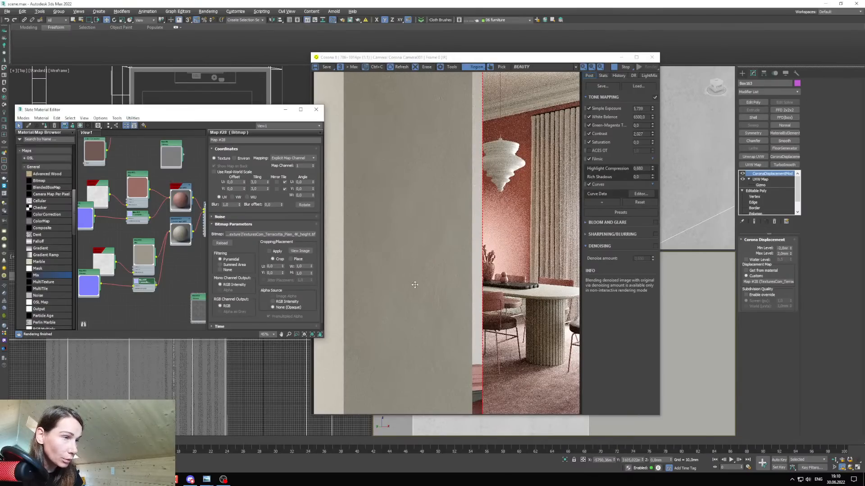
Set the displacement's maximum level to 1 mm and minimum level to -1 mm, and check the pillar in the render.
double_click(782, 254)
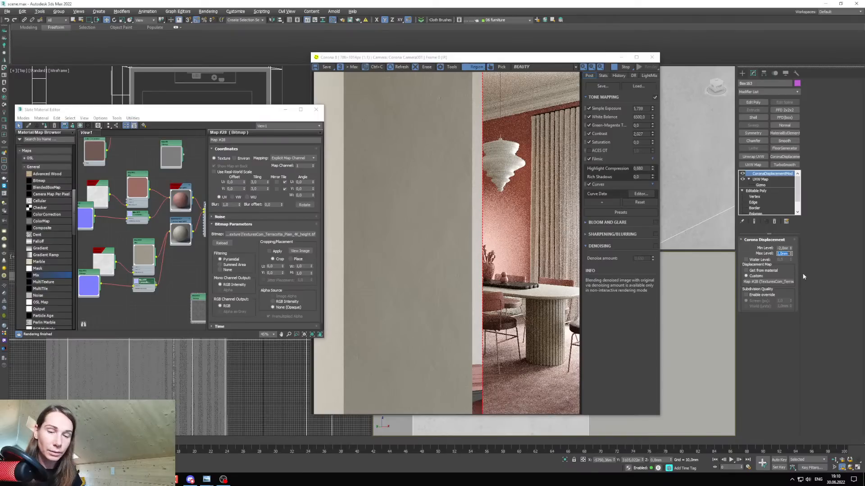
double_click(783, 248)
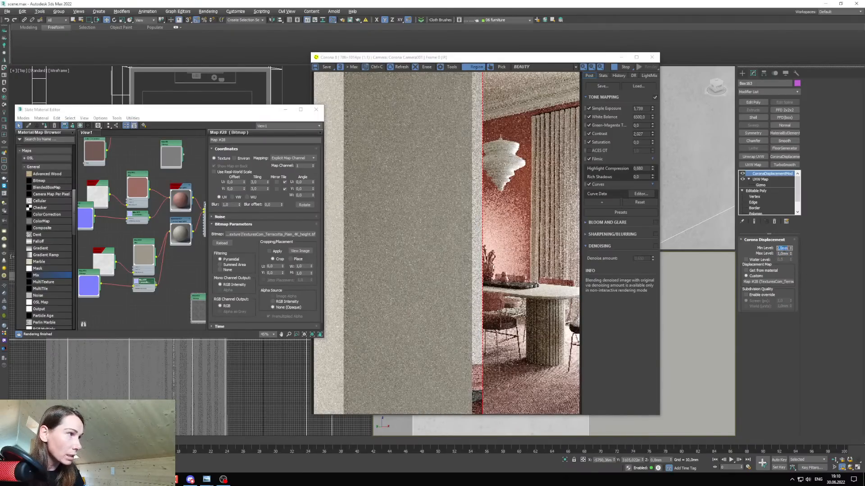
type("-")
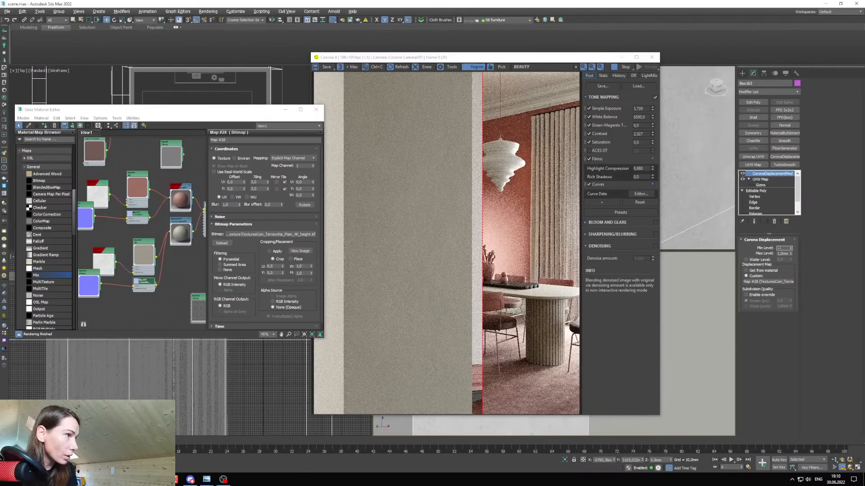
type("1")
key("Return")
scroll(388, 288, "up", 1)
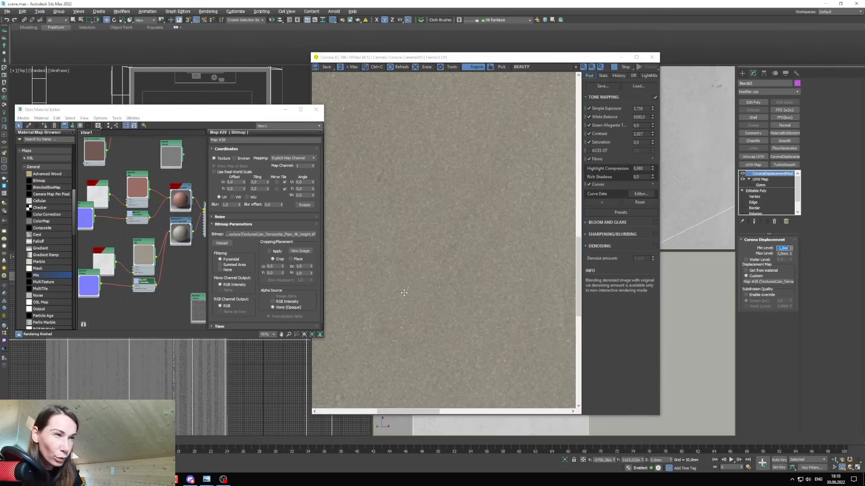
scroll(429, 266, "down", 1)
scroll(441, 273, "down", 1)
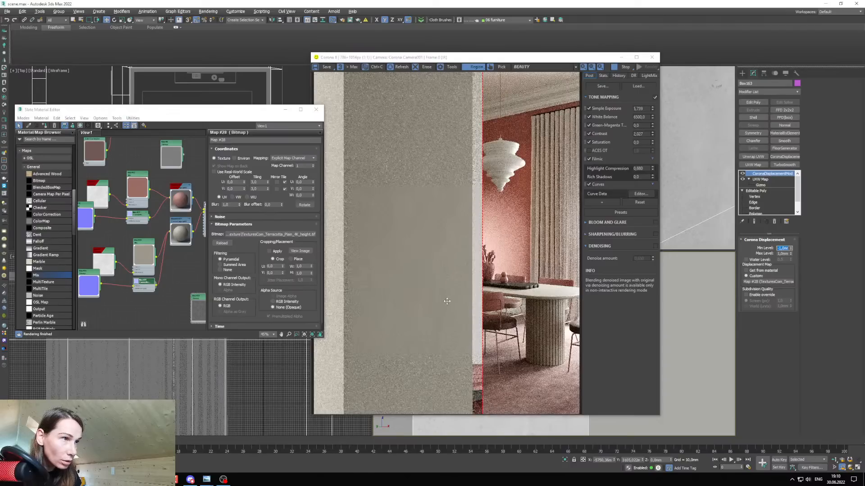
Examine the displaced beige pillar in the interactive render, and clear the render region to view the whole dining room.
scroll(443, 311, "up", 3)
scroll(461, 272, "down", 2)
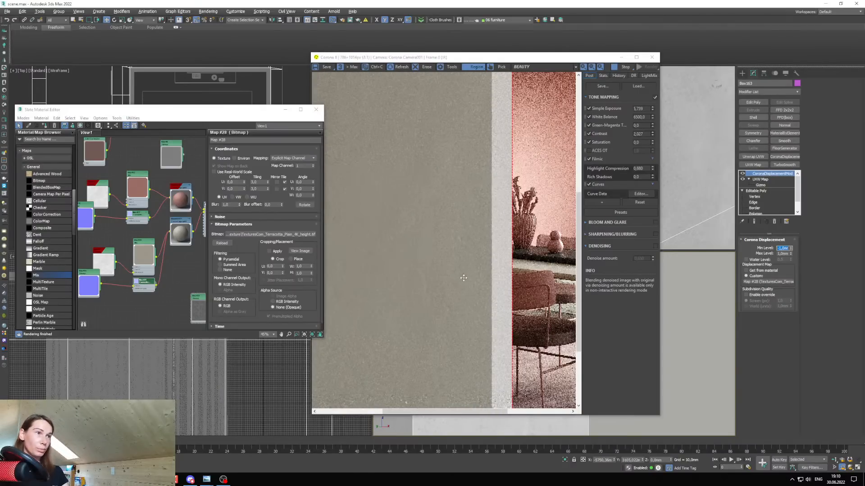
left_click(622, 57)
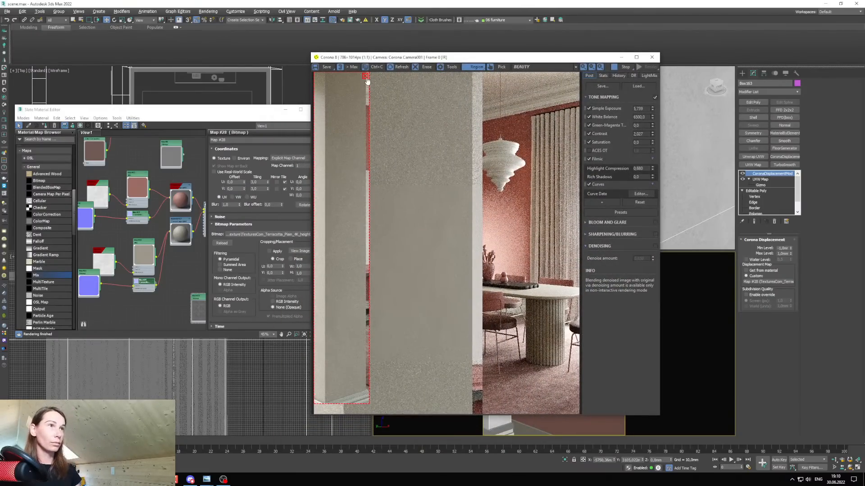
left_click(366, 77)
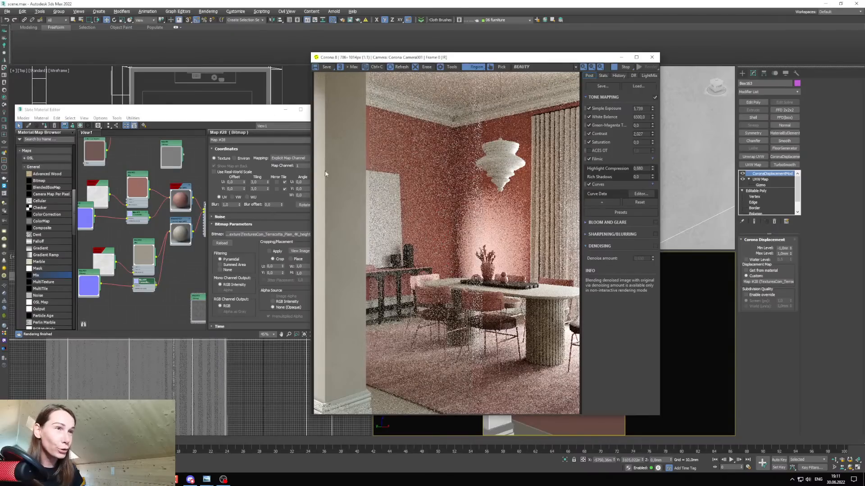
mouse_move(201, 110)
left_mouse_down()
mouse_move(222, 105)
mouse_move(205, 107)
left_mouse_up()
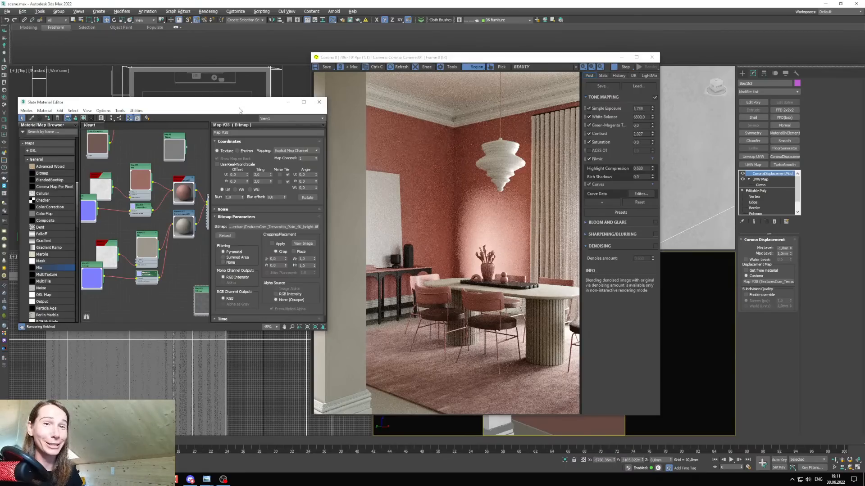
left_click_drag(270, 104, 265, 98)
left_click_drag(388, 59, 396, 53)
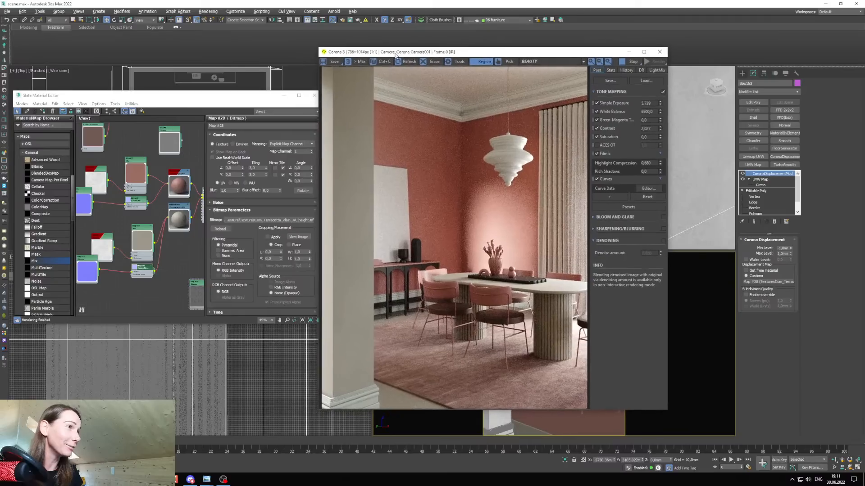
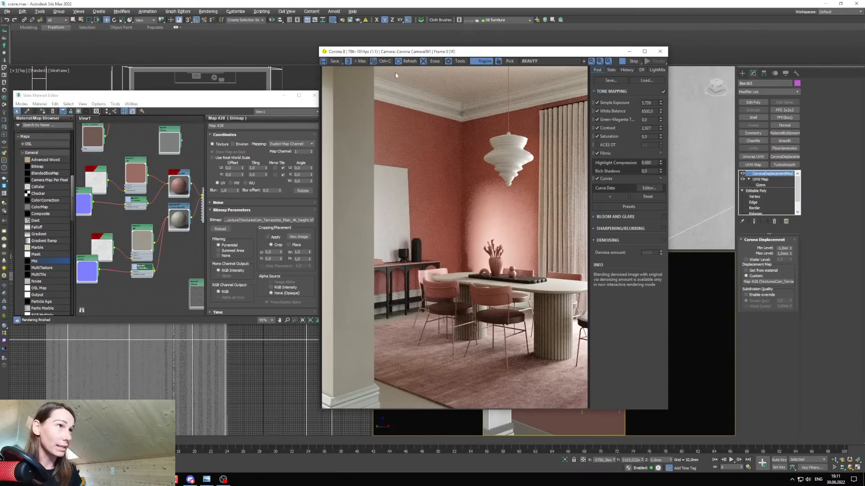
Limit the interactive render to a region around the dining table and chairs, and arrange the render and material editor windows.
left_click_drag(403, 242, 587, 368)
left_click_drag(113, 95, 176, 96)
left_click_drag(436, 52, 527, 52)
middle_click_drag(205, 264, 206, 229)
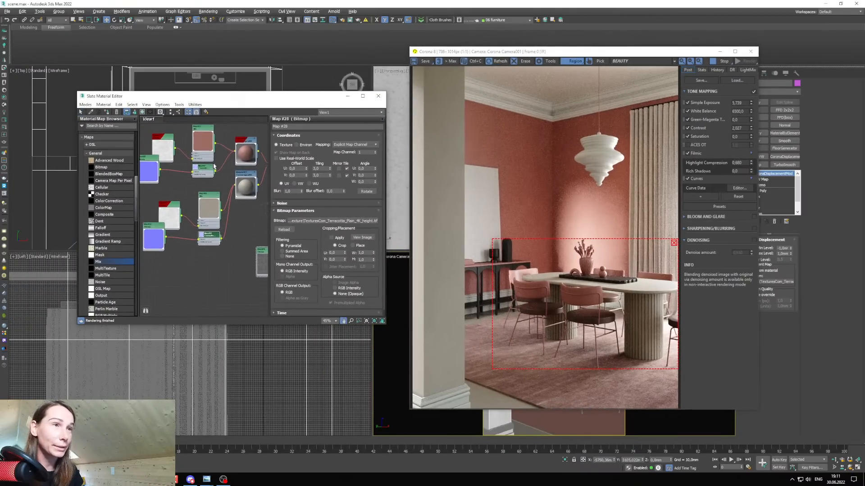
scroll(206, 230, "down", 5)
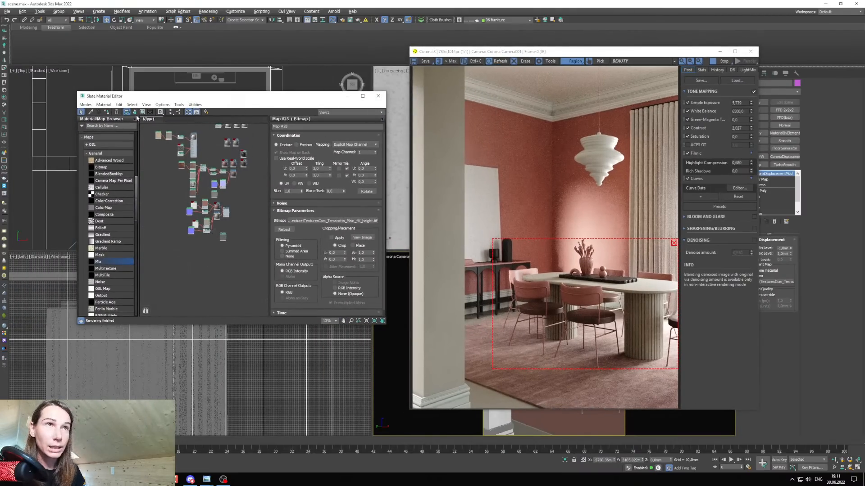
Bring up the dining table's CoronaLegacyMtl material in the Slate Material Editor and place its node in an empty area of the view.
left_click_drag(585, 51, 171, 78)
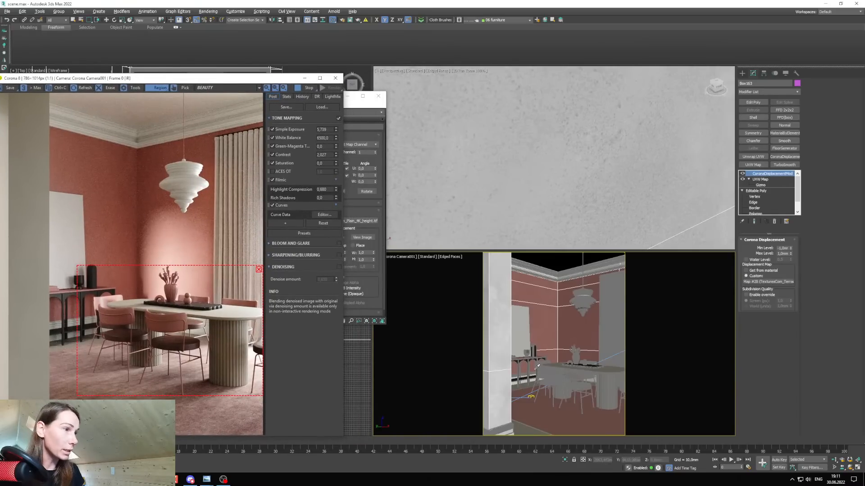
left_click(616, 373)
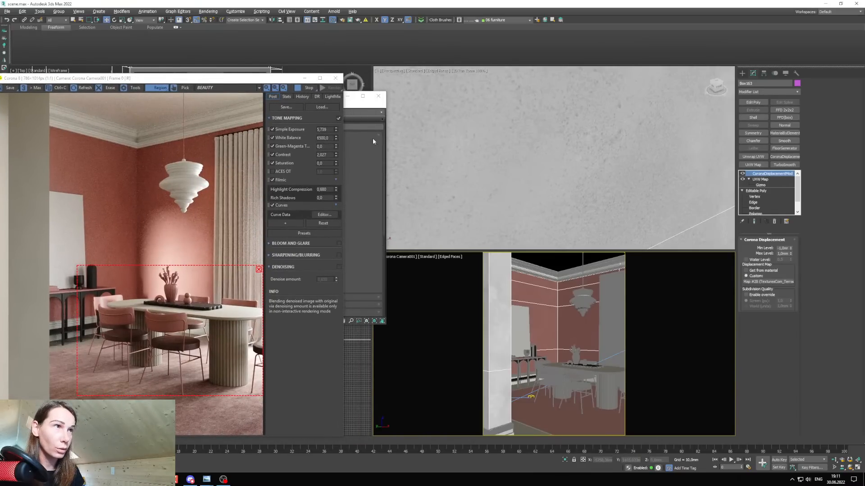
left_click(353, 106)
left_click_drag(297, 96, 610, 97)
scroll(515, 224, "up", 8)
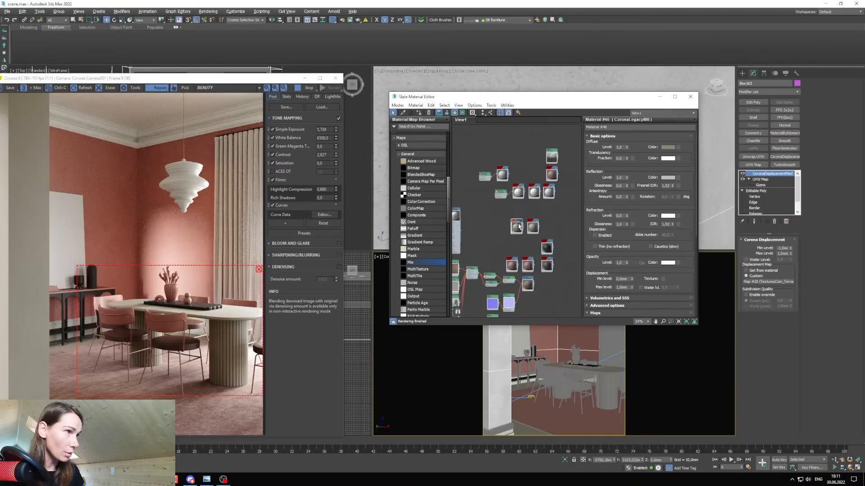
scroll(515, 224, "down", 10)
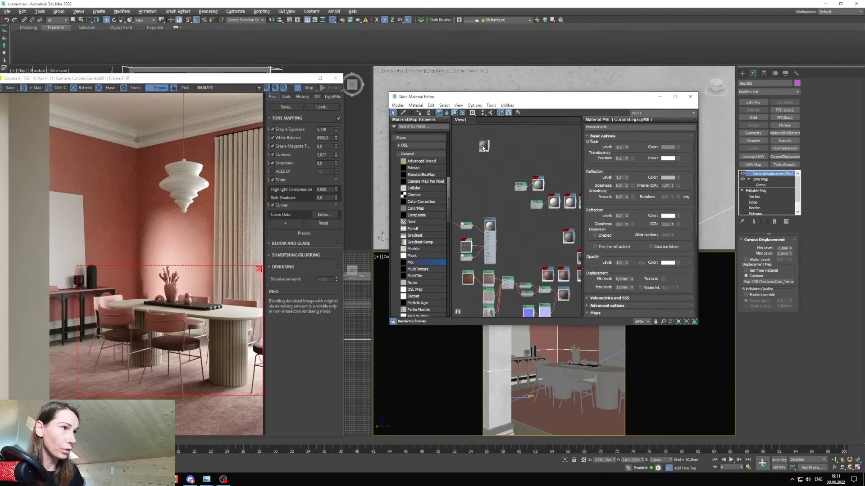
scroll(521, 236, "up", 4)
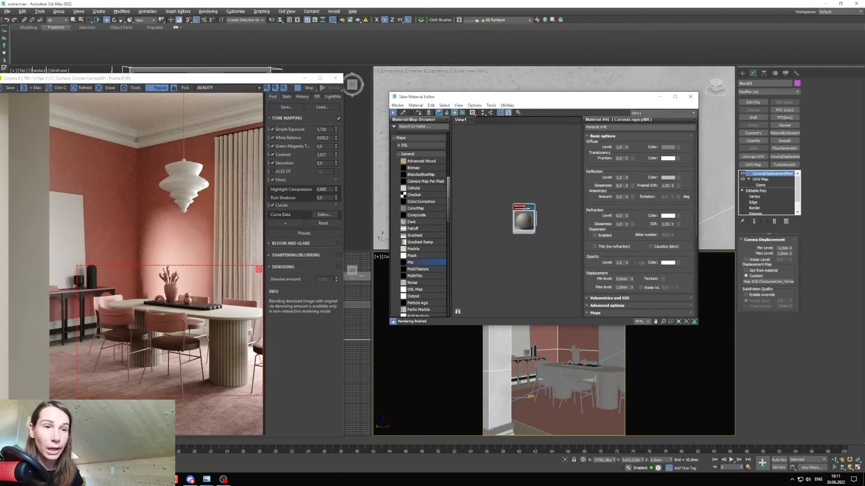
Find the beige marble image 51936.527bff3e89674.jpeg in the project's texture folder and examine its veining up close.
key("alt+Tab")
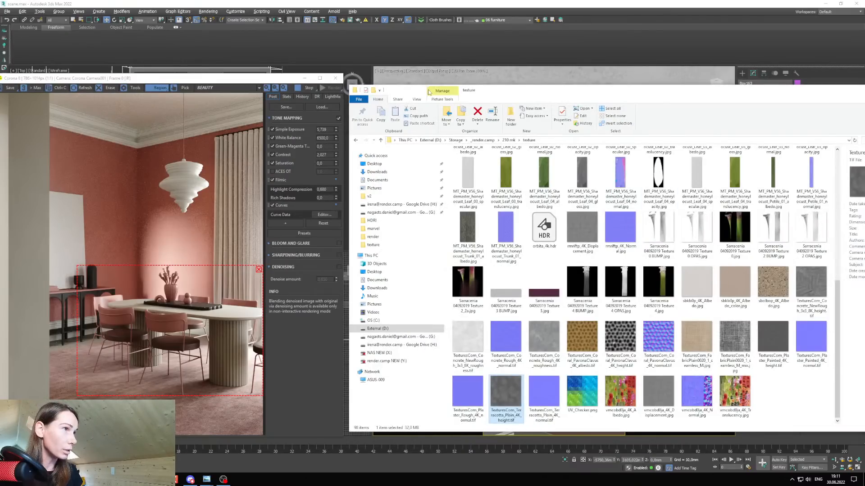
left_click_drag(544, 90, 390, 85)
scroll(669, 137, "up", 5)
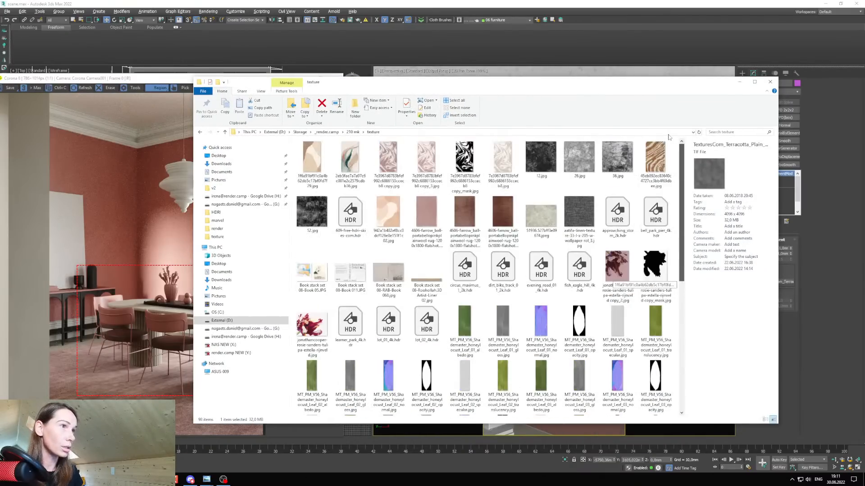
double_click(542, 218)
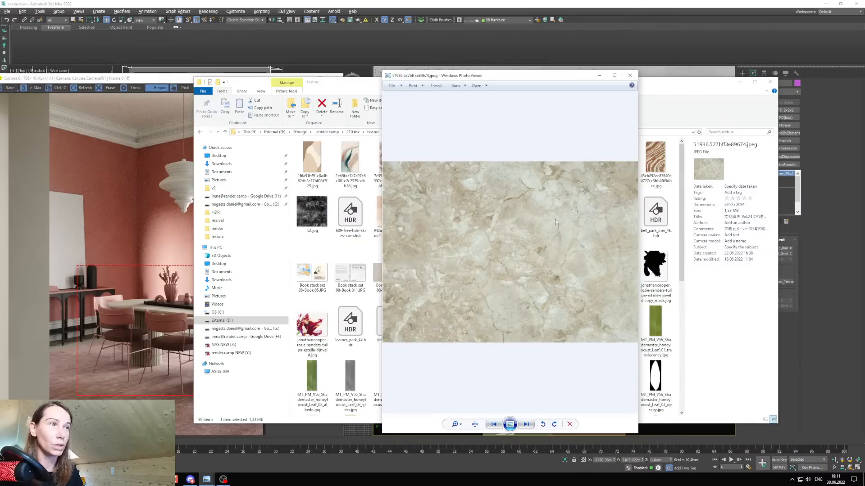
scroll(572, 223, "up", 4)
scroll(563, 255, "down", 4)
scroll(466, 264, "up", 3)
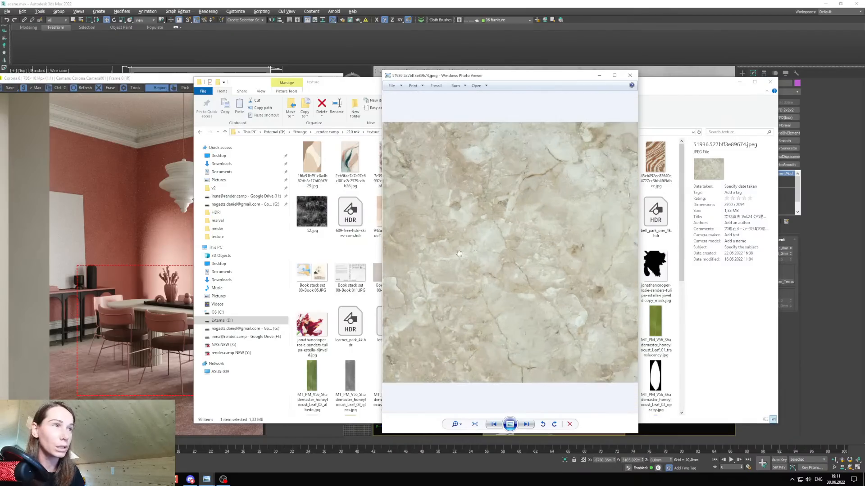
scroll(460, 256, "down", 3)
left_click_drag(573, 76, 608, 97)
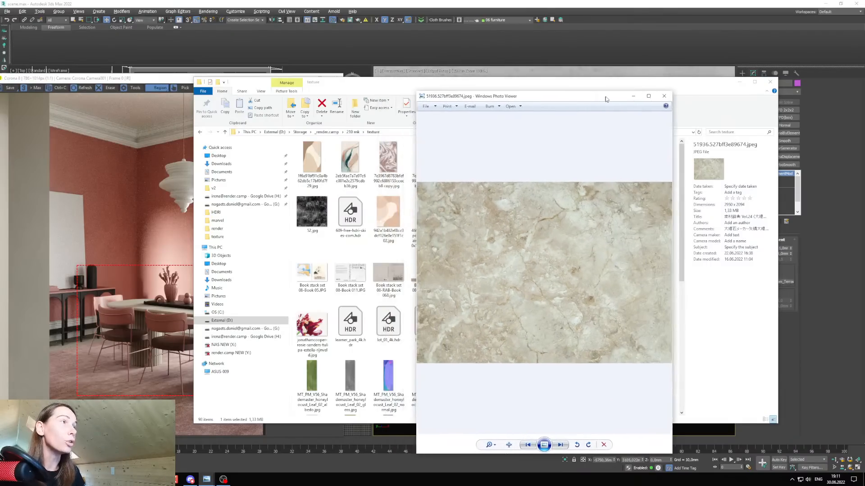
left_click(634, 96)
Load the beige marble image as a Bitmap node and connect it to the dining table material's diffuse input.
left_click_drag(515, 82, 460, 201)
middle_click_drag(463, 209, 482, 213)
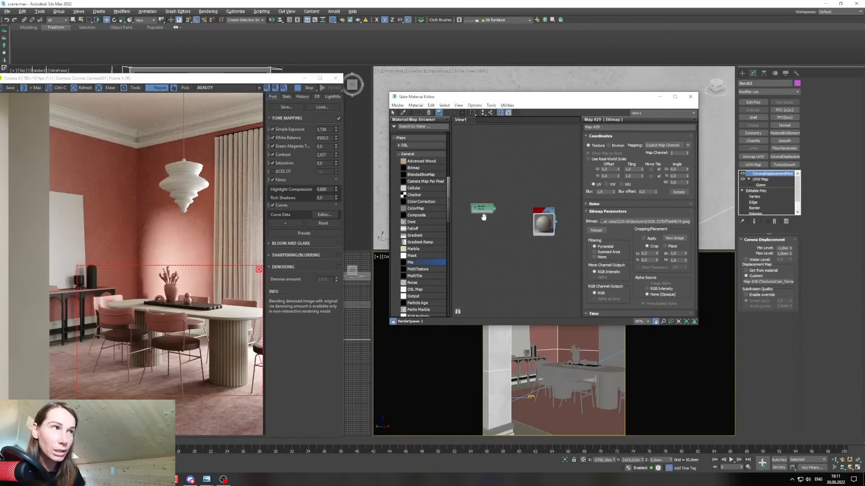
scroll(480, 208, "up", 3)
double_click(480, 205)
scroll(488, 216, "down", 10)
scroll(487, 220, "up", 7)
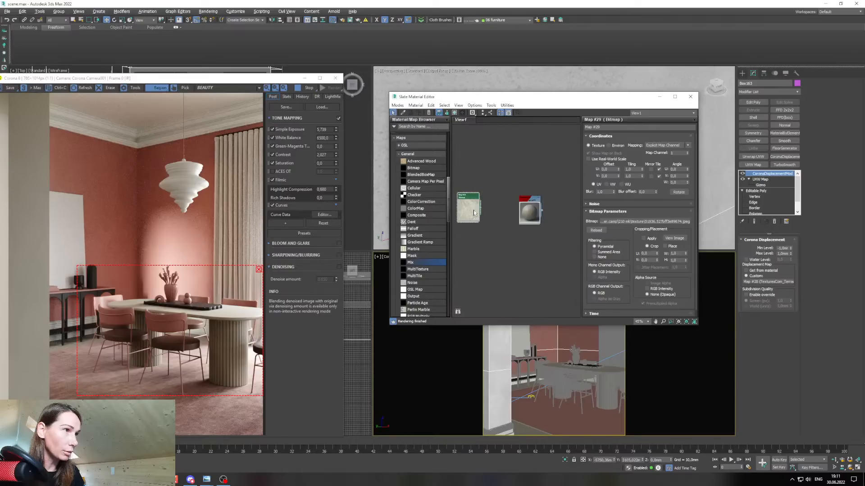
scroll(481, 227, "up", 3)
left_click_drag(474, 210, 542, 226)
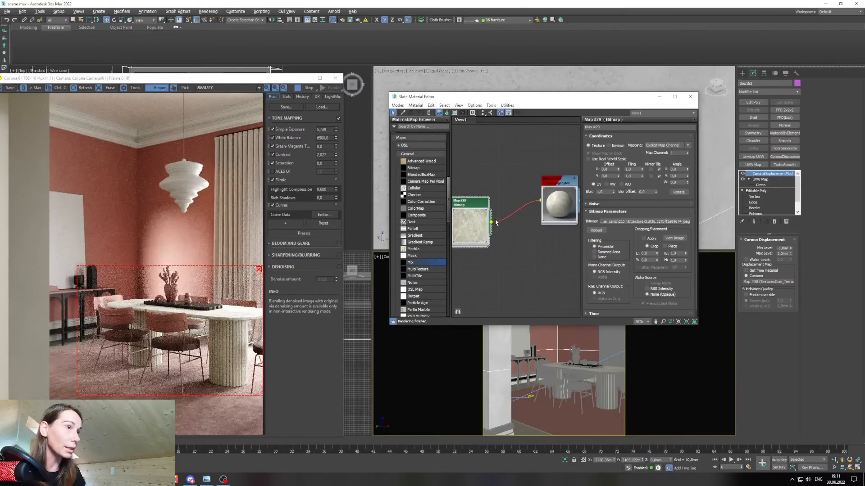
middle_click_drag(484, 232, 491, 238)
left_click_drag(491, 237, 477, 211)
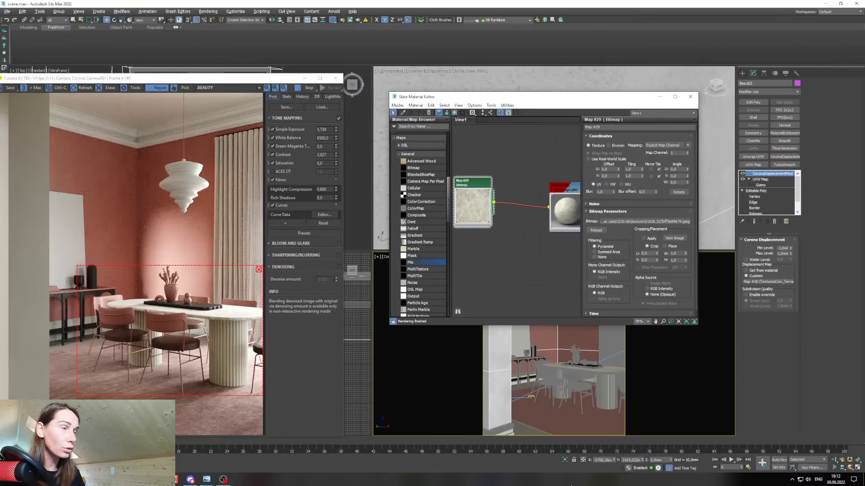
Show the marble bitmap shaded in the viewport and close the material editor.
right_click(473, 211)
left_click(496, 274)
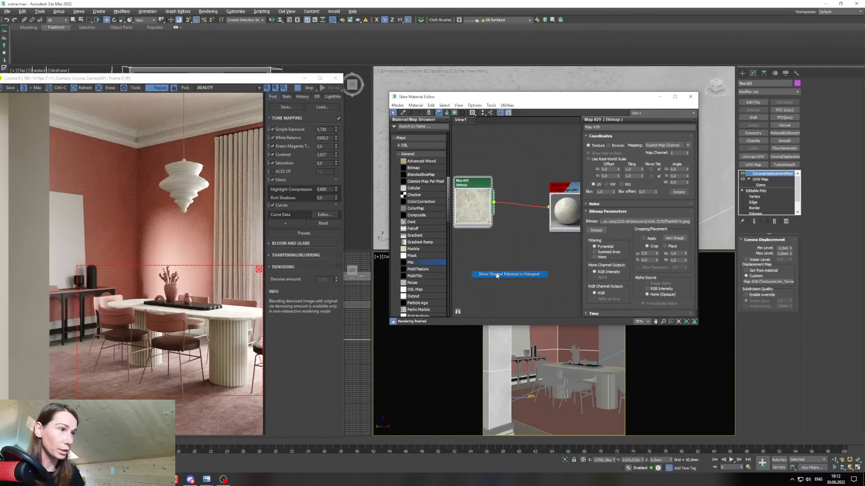
key("m")
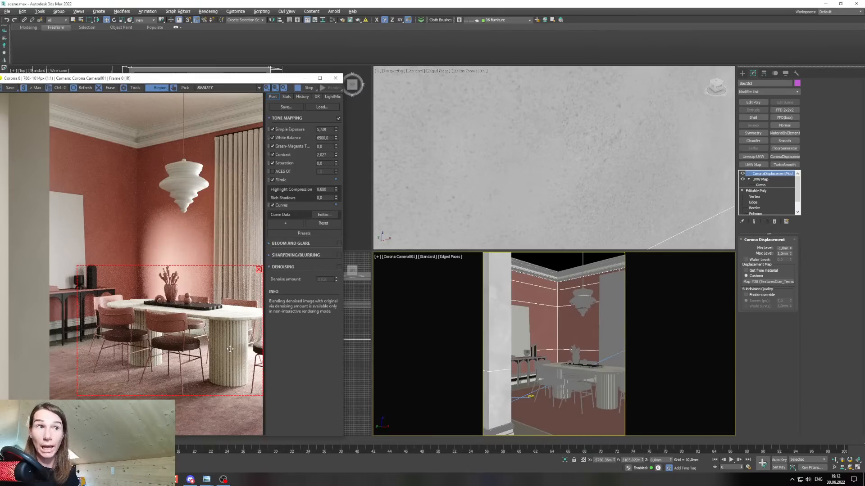
Undo the Edit Poly on the front fluted table leg and add a UVW Map modifier with Box mapping to it.
left_click(388, 368)
right_click(606, 381)
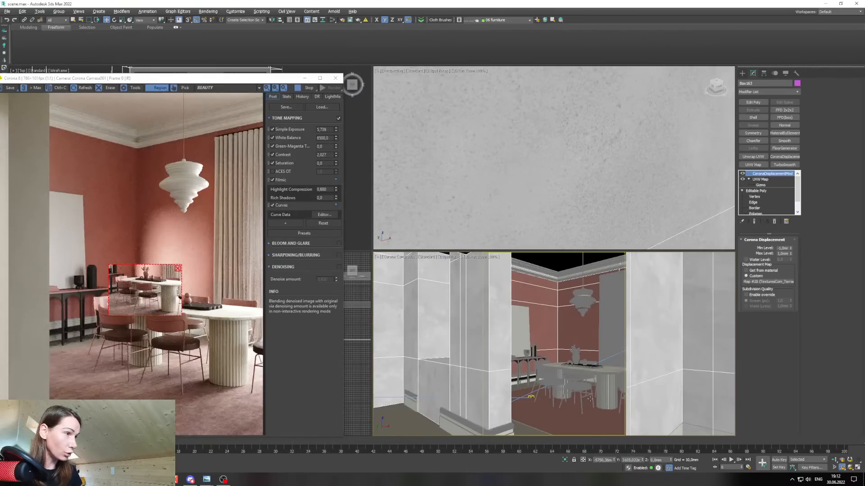
scroll(611, 383, "up", 5)
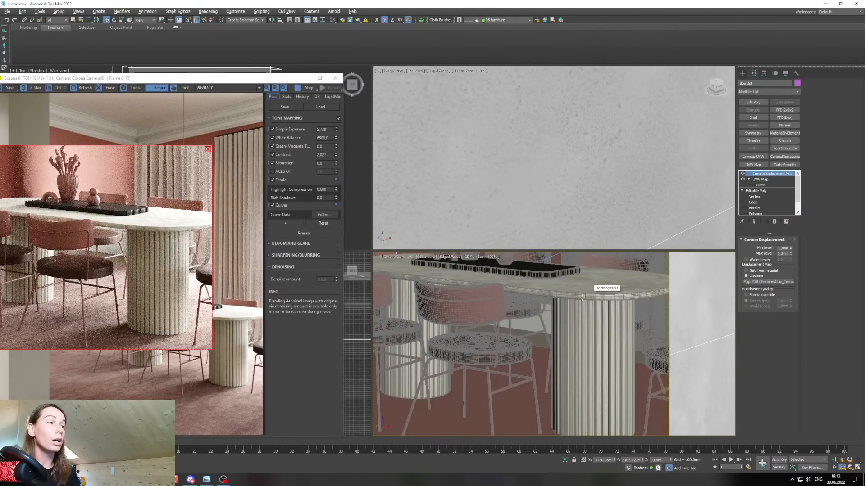
left_click(572, 339)
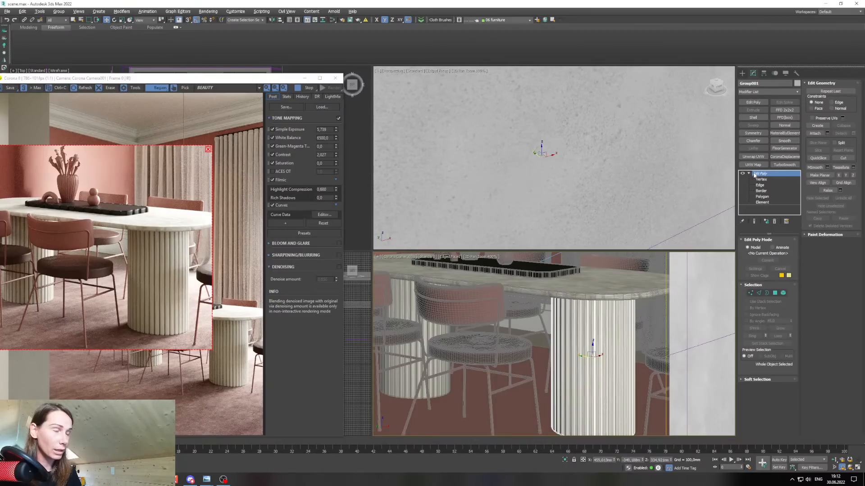
key("ctrl+z")
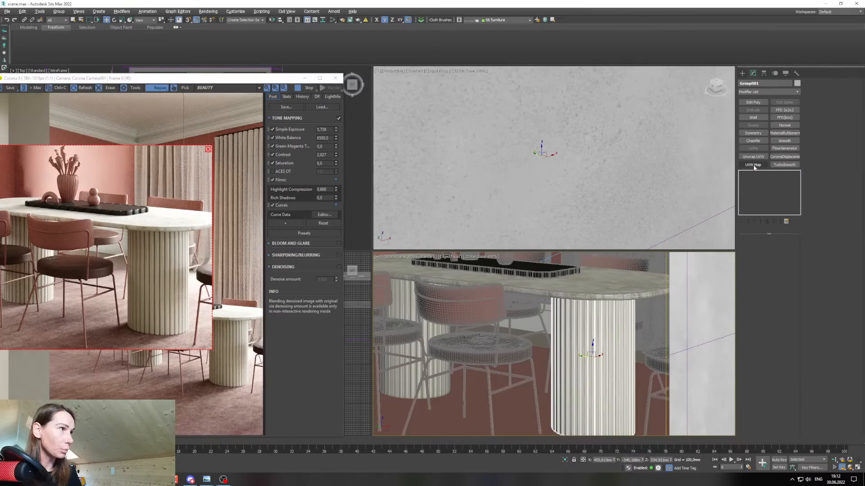
left_click(753, 165)
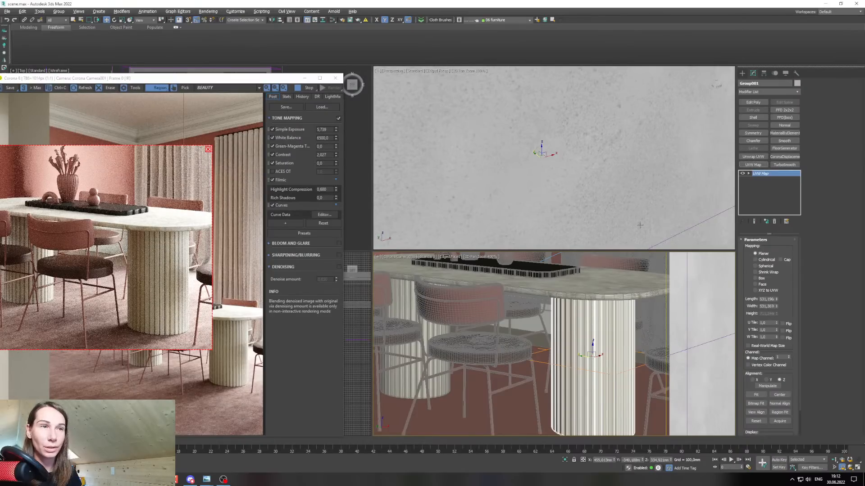
left_click(760, 279)
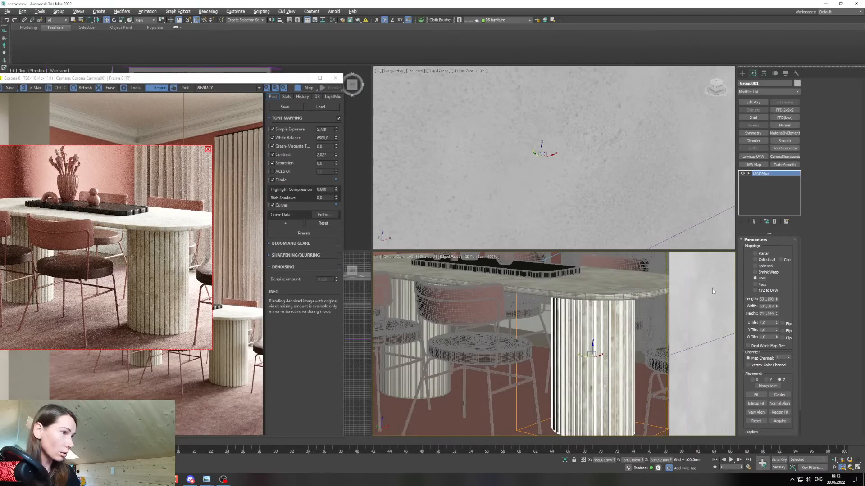
Undo the Edit Poly on the rear fluted table leg, add a Box-mapped UVW Map, and check both legs in the render.
left_click(404, 310)
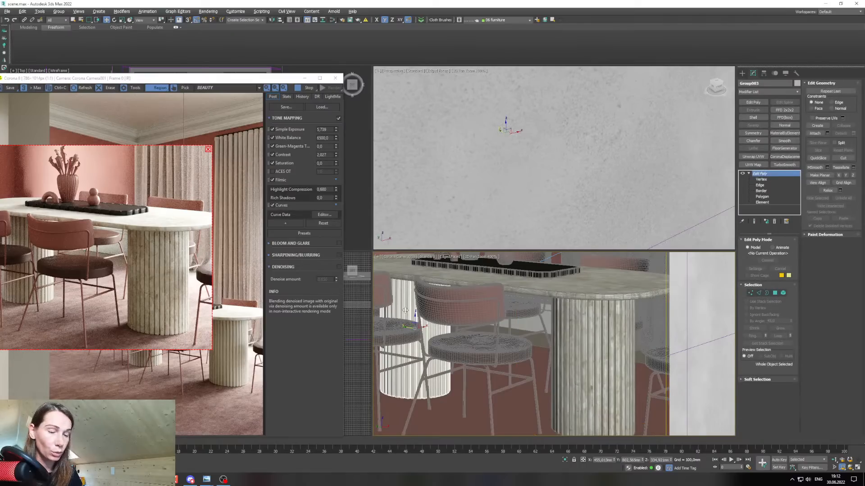
key("ctrl+z")
left_click(752, 165)
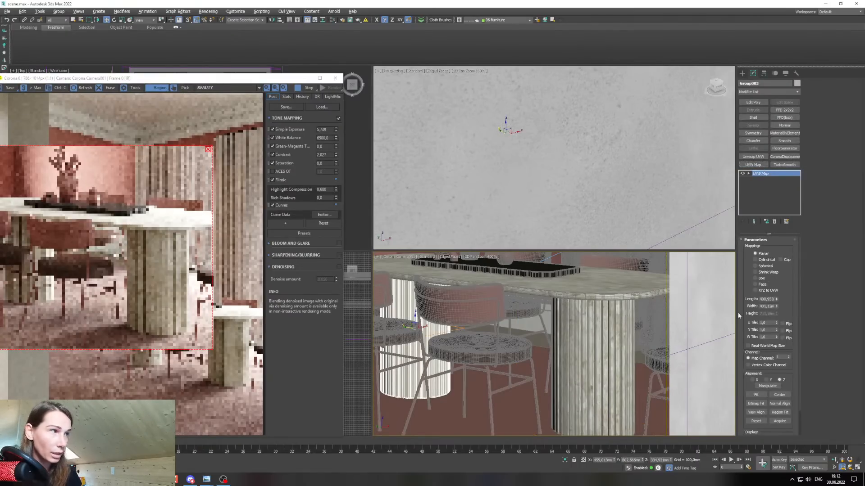
left_click(761, 279)
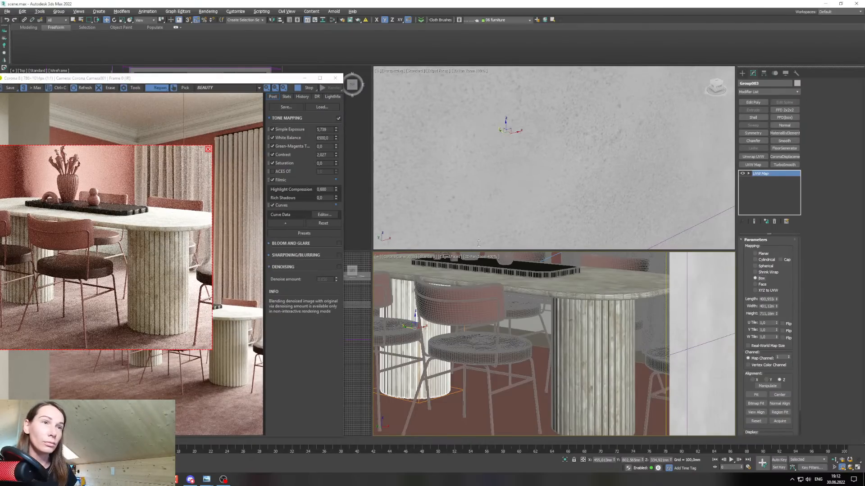
left_click_drag(141, 93, 207, 94)
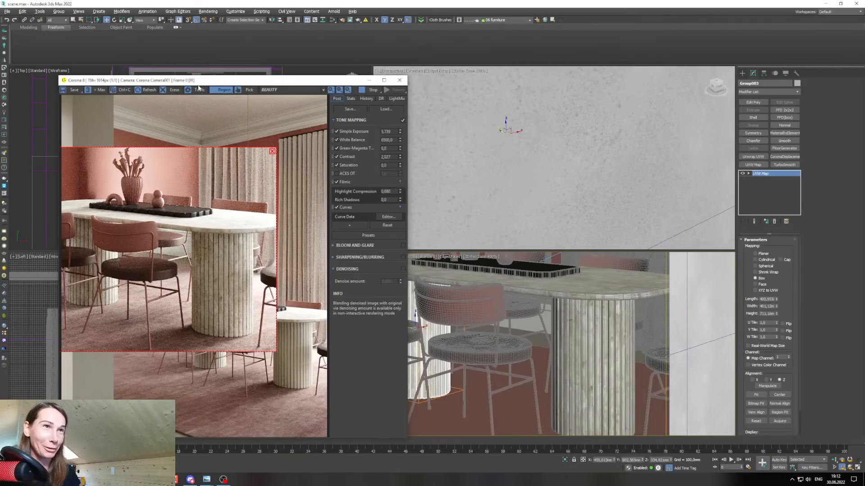
left_click_drag(198, 87, 234, 86)
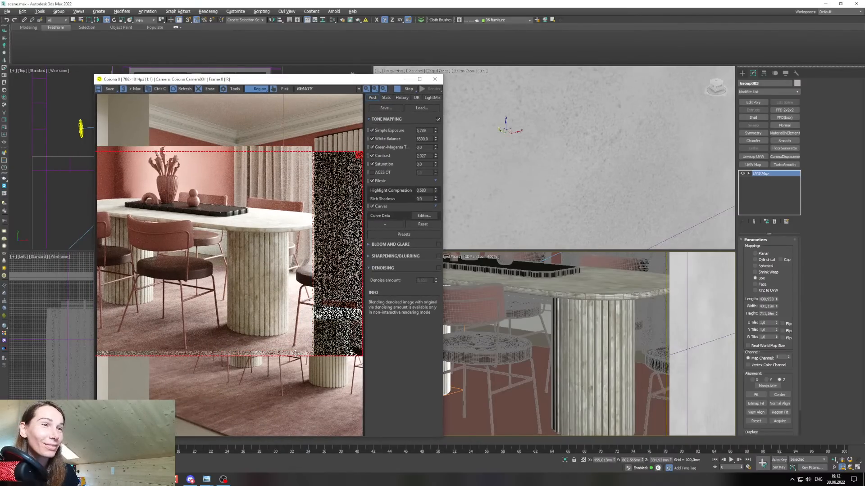
Open the dining table's marble material and set its diffuse map amount to 80.
left_click(810, 291)
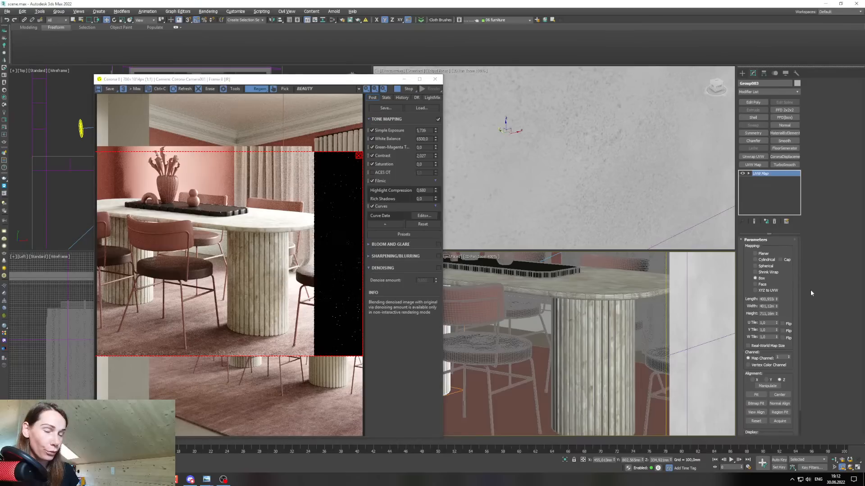
key("m")
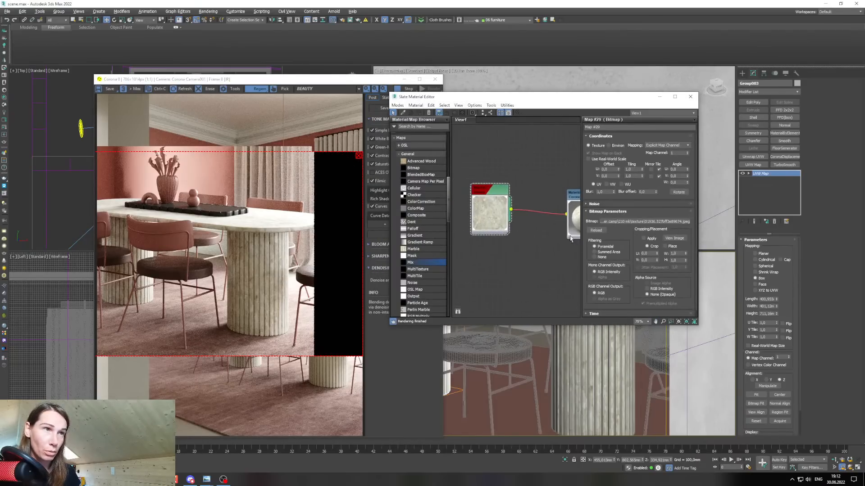
left_click_drag(486, 207, 485, 221)
middle_click_drag(555, 227, 520, 212)
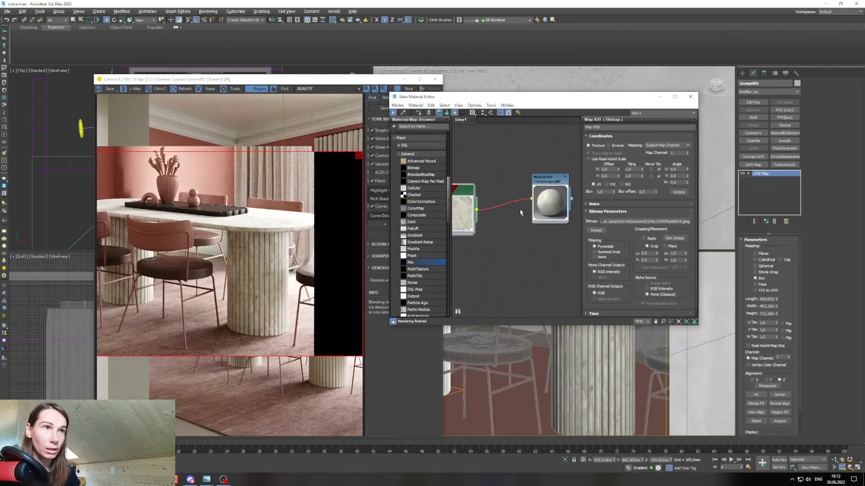
double_click(548, 180)
scroll(628, 186, "down", 5)
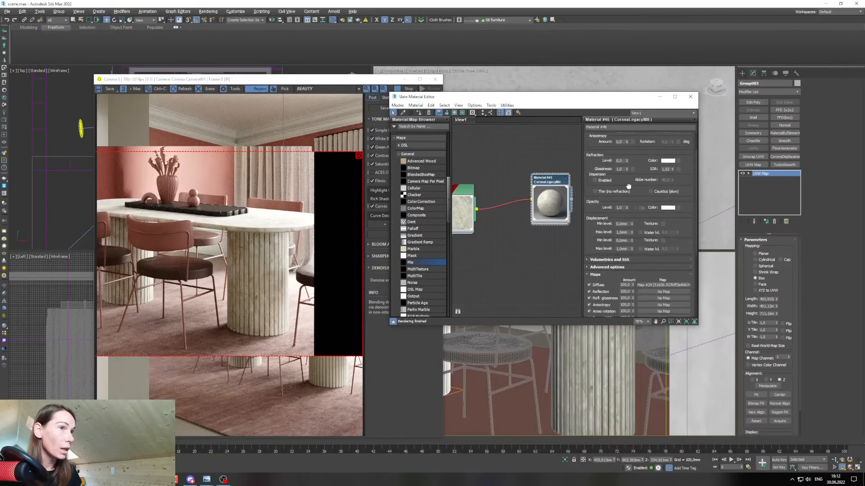
scroll(628, 186, "down", 3)
left_click(625, 219)
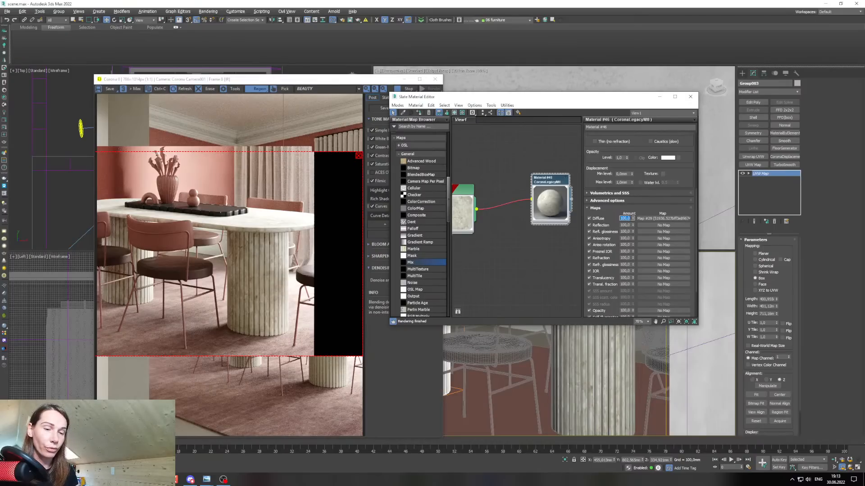
type("80")
key("Return")
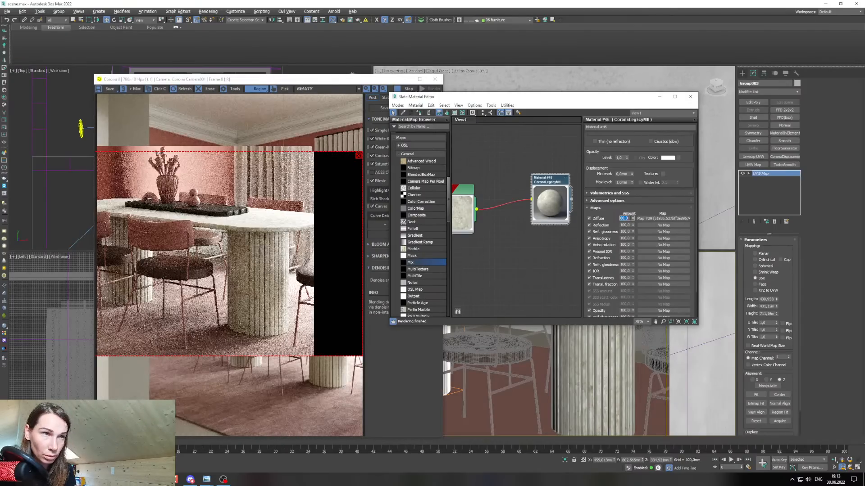
Lower the table material's diffuse map amount to 60 and inspect the front fluted leg up close in the render.
type("60")
key("Return")
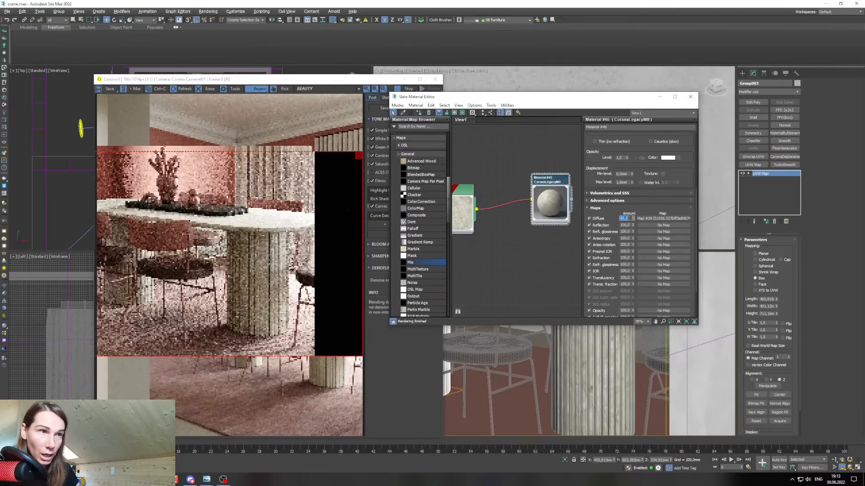
scroll(259, 282, "up", 3)
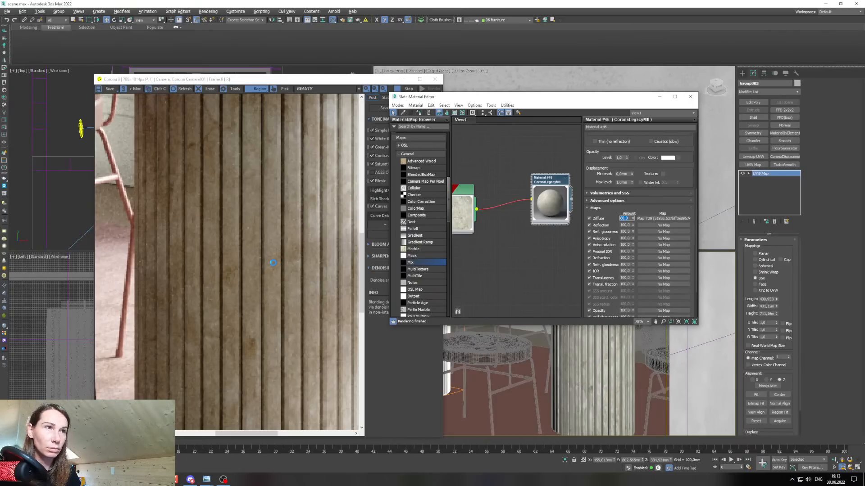
scroll(274, 266, "down", 1)
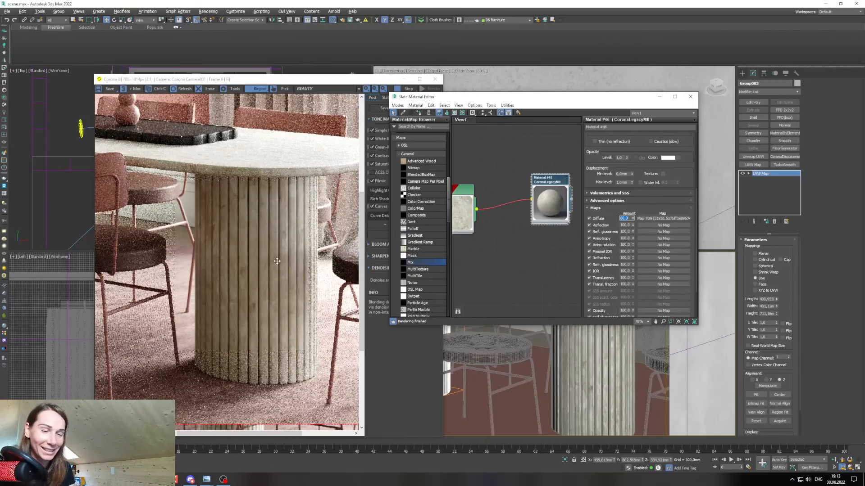
scroll(247, 288, "up", 3)
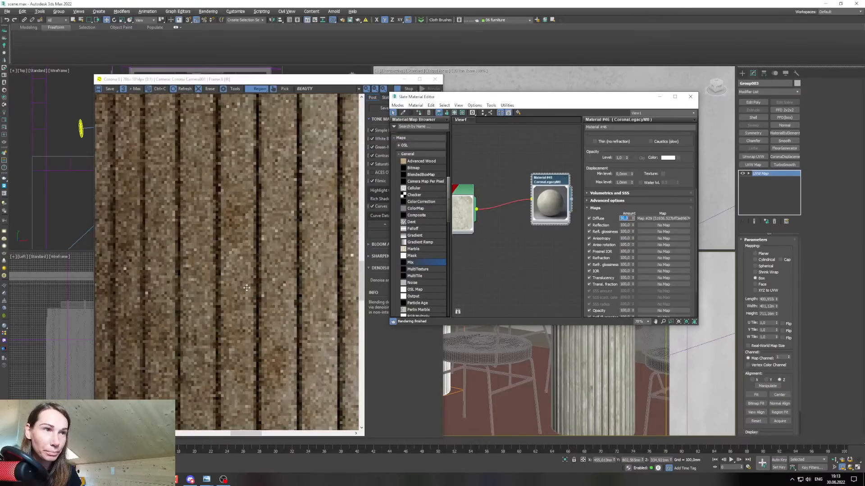
scroll(247, 288, "down", 3)
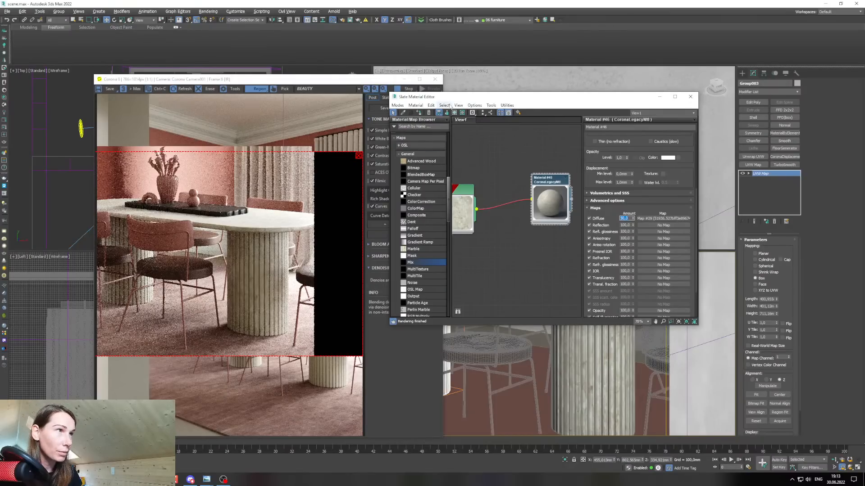
Insert a ColorCorrection map between the marble bitmap and the table material, using Advanced lightness with RGB gamma/contrast 0.75.
left_click_drag(450, 96, 476, 96)
middle_click_drag(512, 223, 545, 239)
left_click_drag(518, 231, 513, 227)
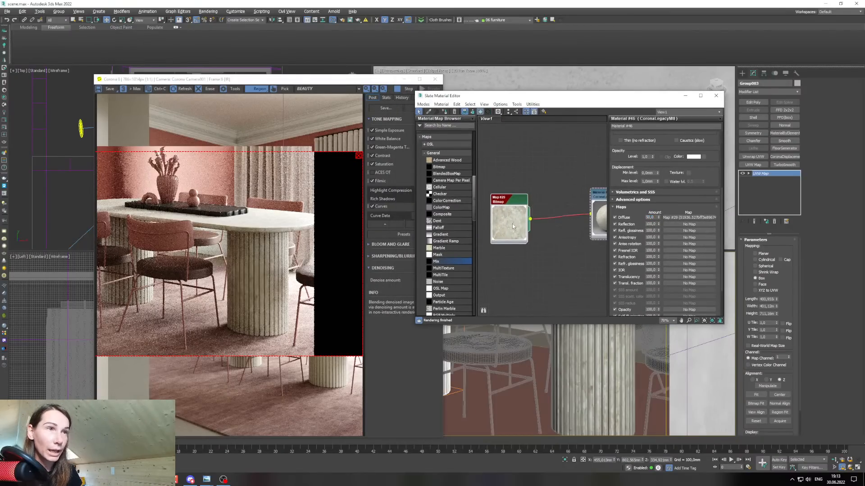
left_click_drag(447, 201, 561, 221)
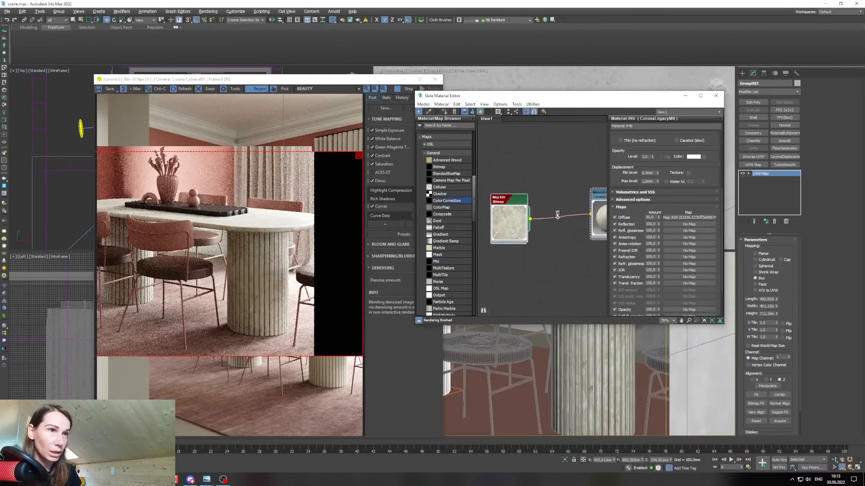
double_click(558, 217)
left_click(679, 256)
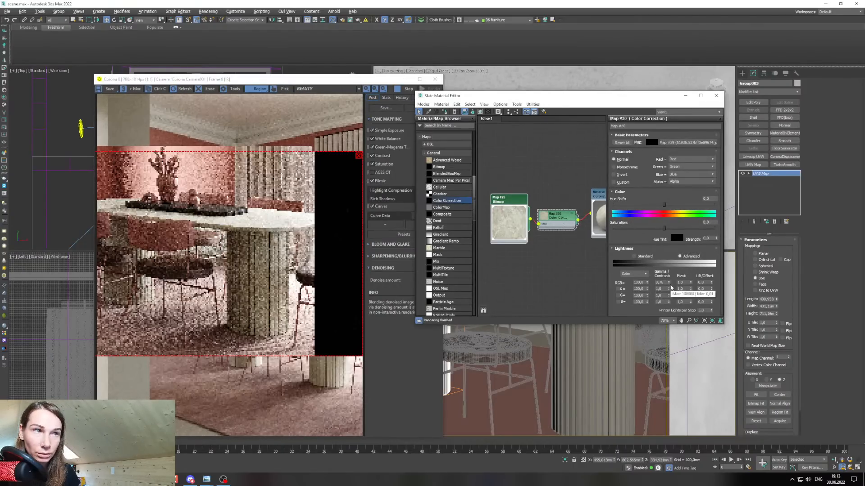
Enlarge the Color Correction node's preview and reduce its saturation to about -21.6, checking the table in the render.
double_click(544, 216)
left_click_drag(514, 227, 509, 243)
middle_click_drag(537, 232, 533, 230)
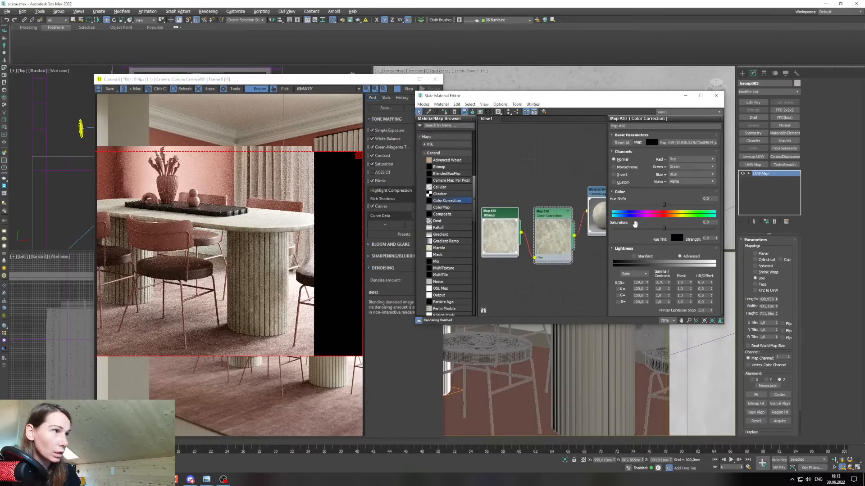
left_click_drag(664, 227, 653, 232)
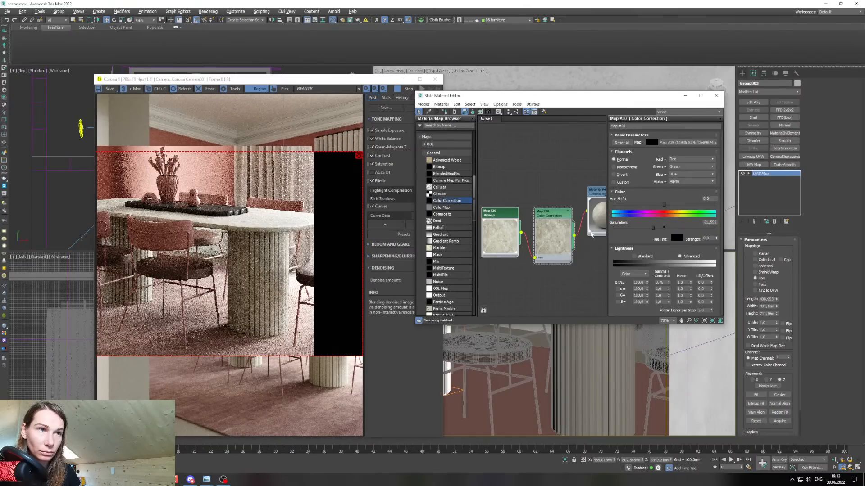
left_click(188, 251)
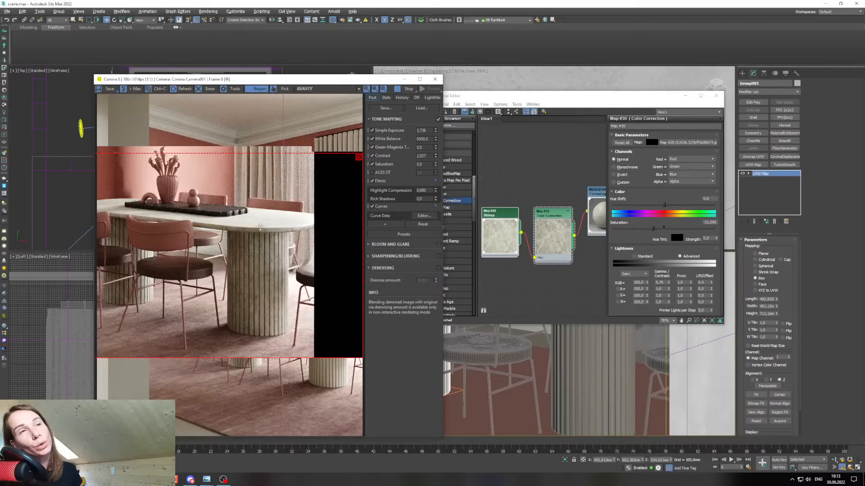
Add a Falloff map above the Color Correction node and connect it to the table material's diffuse input in its place.
left_click(544, 253)
left_click_drag(505, 98, 490, 100)
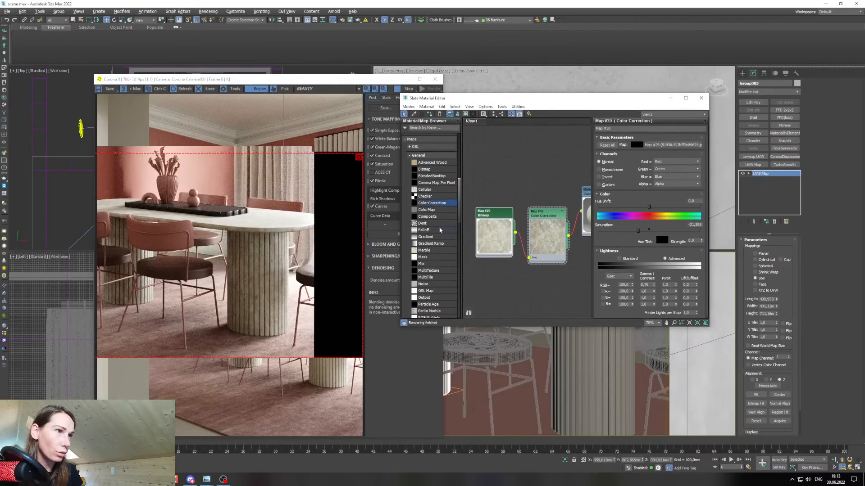
left_click_drag(428, 230, 541, 181)
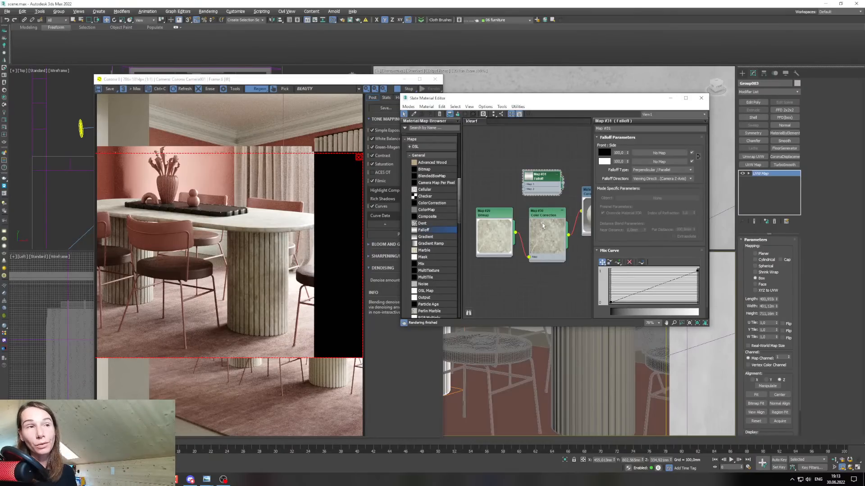
middle_click_drag(550, 214, 519, 209)
scroll(519, 209, "up", 1)
left_click_drag(535, 175, 555, 234)
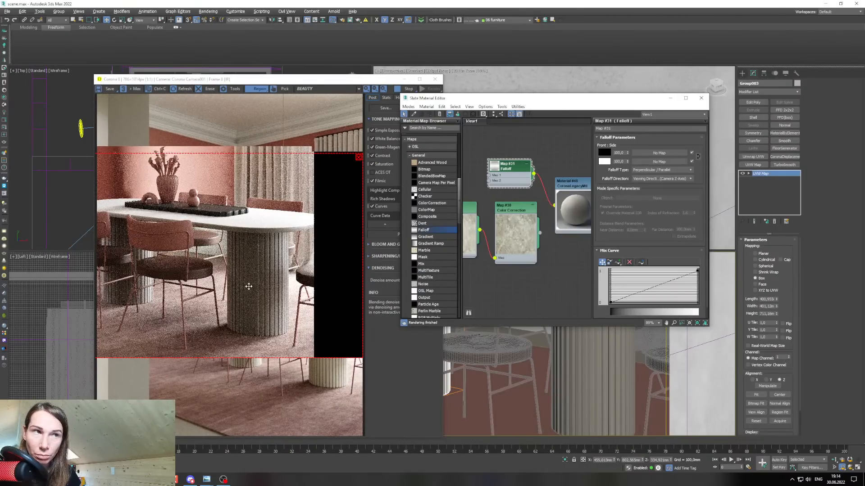
middle_click_drag(516, 222, 518, 235)
left_click_drag(523, 244, 505, 238)
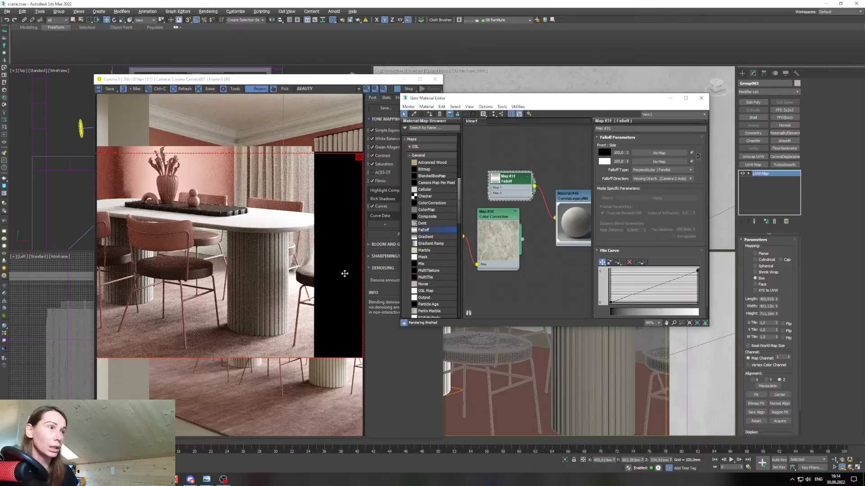
Add a Bezier-Smooth point midway along the Falloff mix curve and pull it down toward the curve's lower edge.
left_click(618, 262)
left_click(651, 287)
right_click(652, 288)
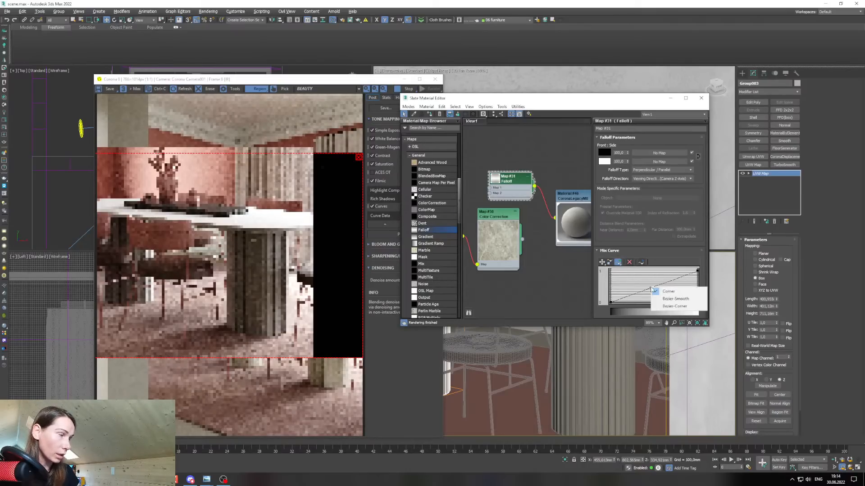
left_click(659, 298)
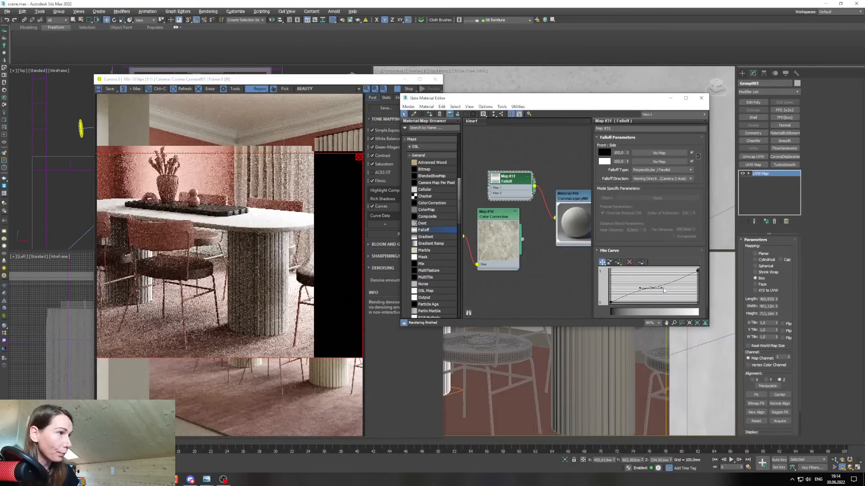
left_click_drag(651, 289, 651, 293)
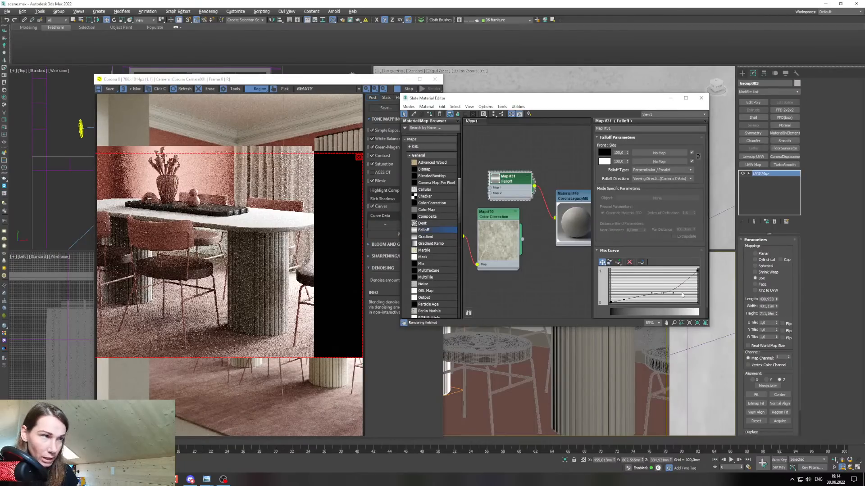
left_click_drag(673, 295, 665, 297)
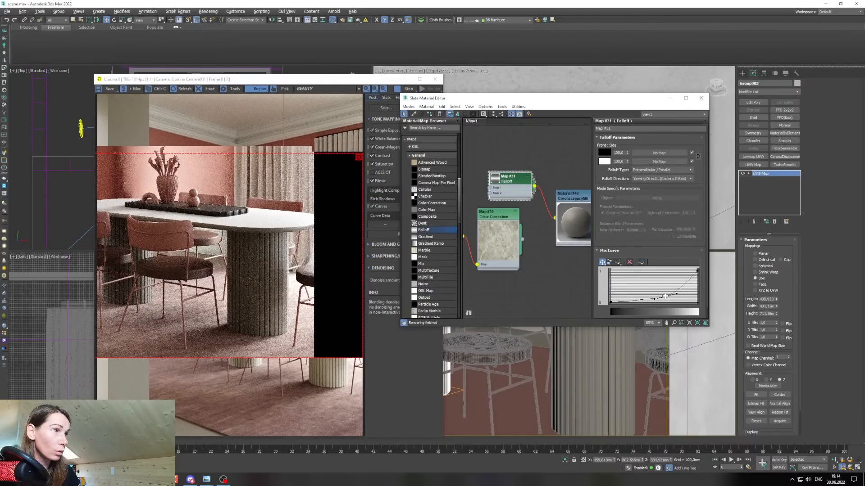
left_click_drag(664, 296, 665, 299)
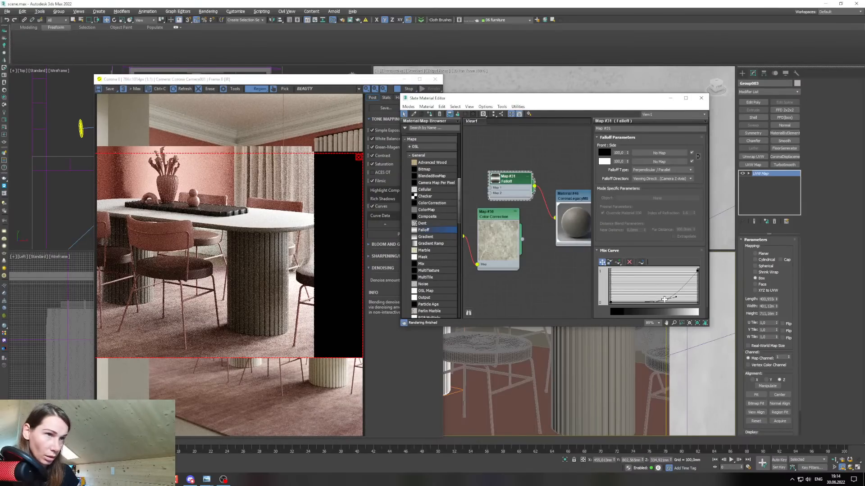
left_click_drag(665, 299, 661, 301)
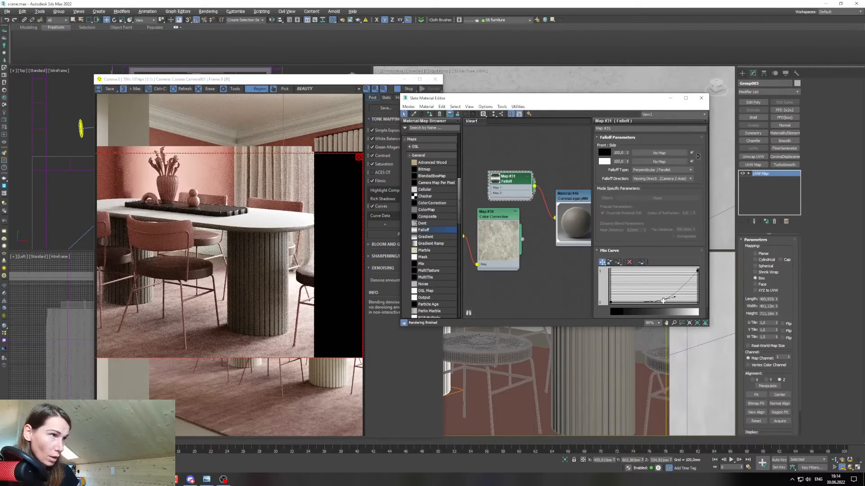
Set the table material's diffuse map amount to 80 with the Falloff map connected.
double_click(573, 221)
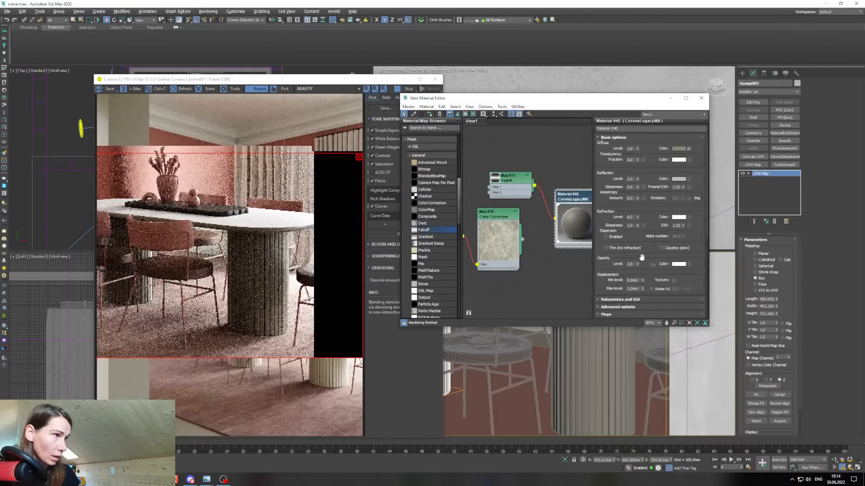
scroll(640, 253, "down", 5)
double_click(636, 259)
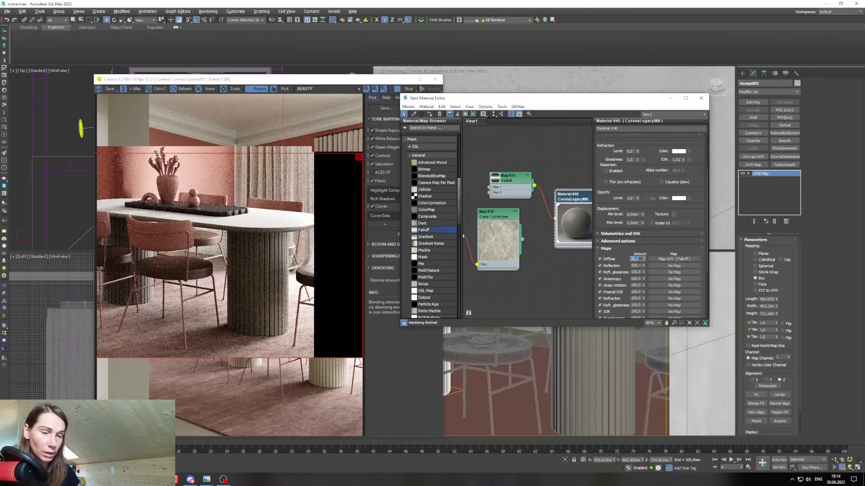
type("80")
key("Return")
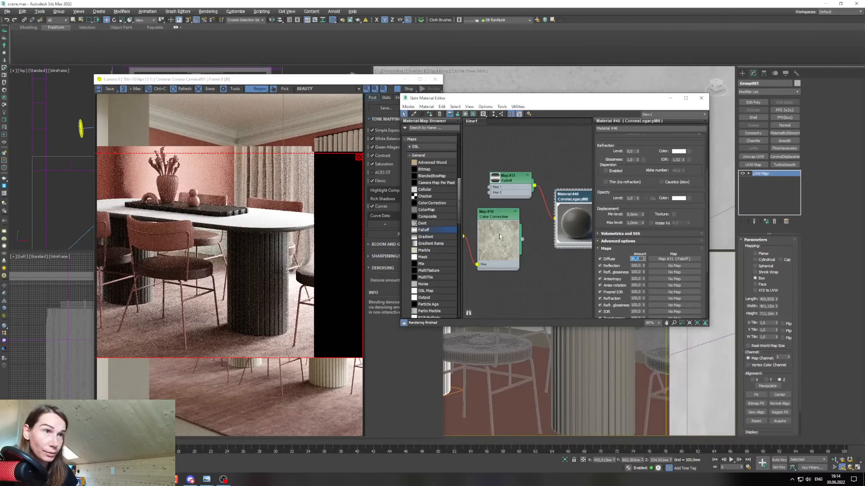
Delete the middle point of the Falloff mix curve, make its start point Bezier-Corner and pull its handle far along the lower edge.
double_click(522, 185)
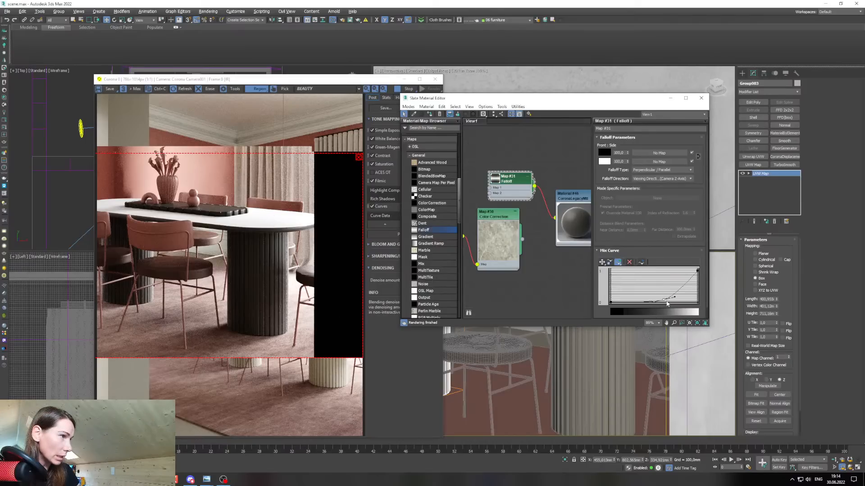
left_click(629, 262)
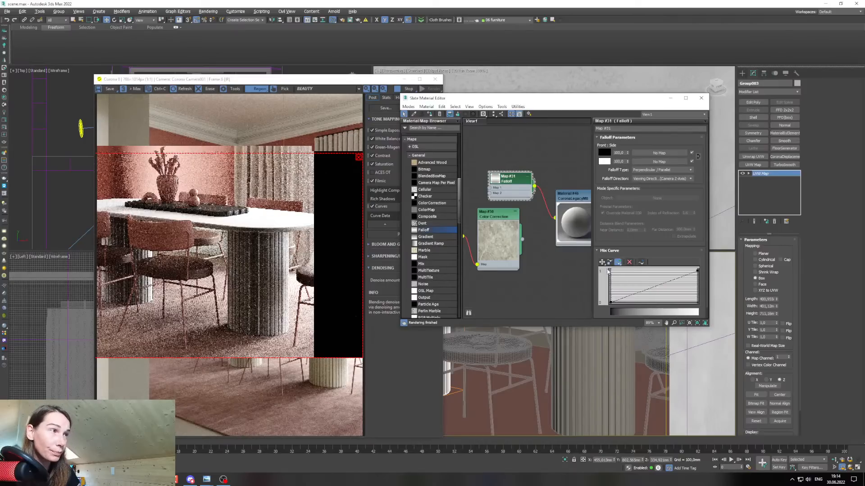
right_click(613, 302)
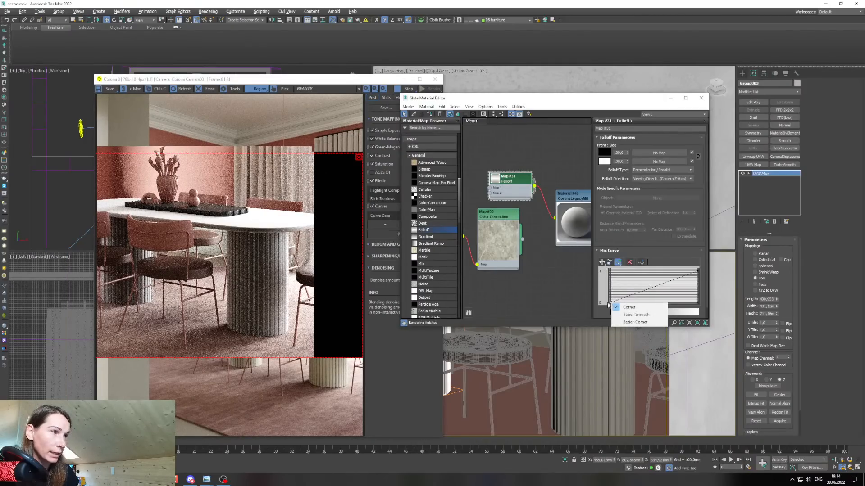
left_click(634, 322)
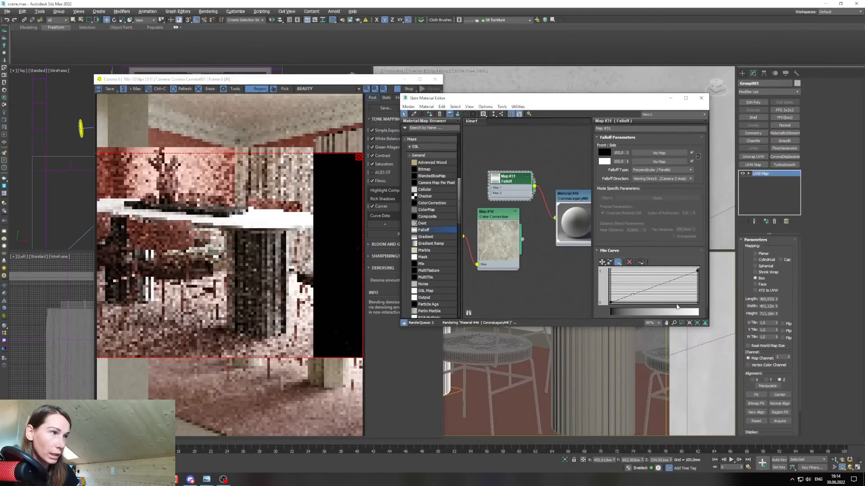
left_click(602, 262)
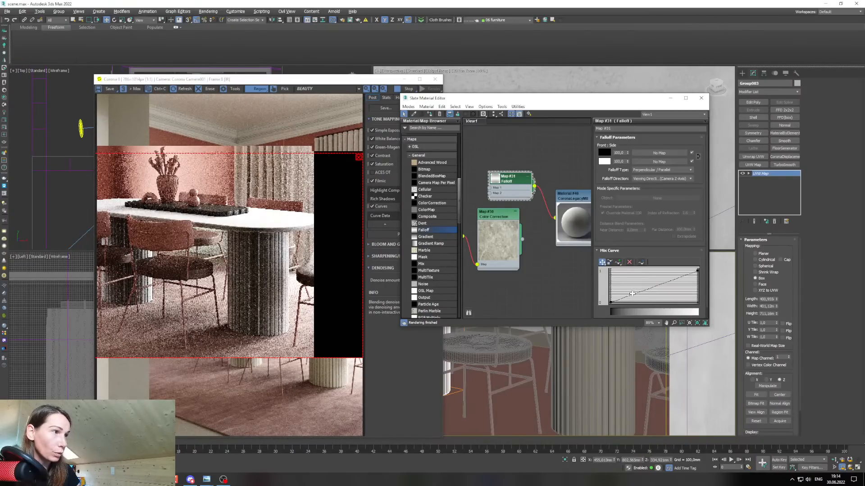
mouse_move(632, 294)
left_mouse_down()
mouse_move(662, 298)
mouse_move(634, 295)
left_mouse_up()
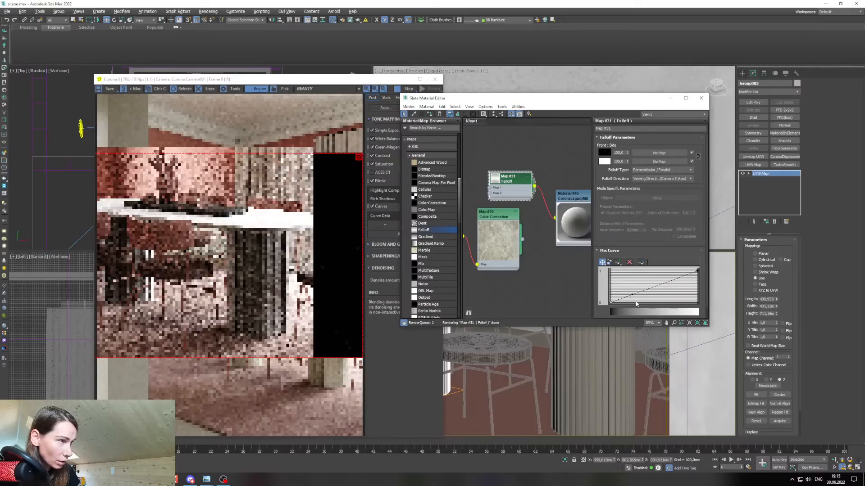
right_click(610, 303)
left_click(625, 322)
left_click_drag(632, 295, 692, 302)
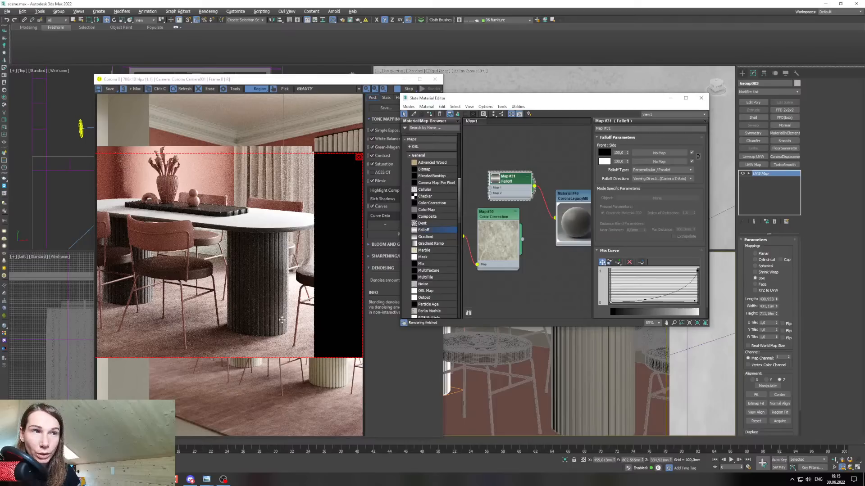
Make the end point of the Falloff mix curve Bezier-Corner and pull its handle along the upper edge to form an S-curve.
right_click(697, 272)
left_click(715, 292)
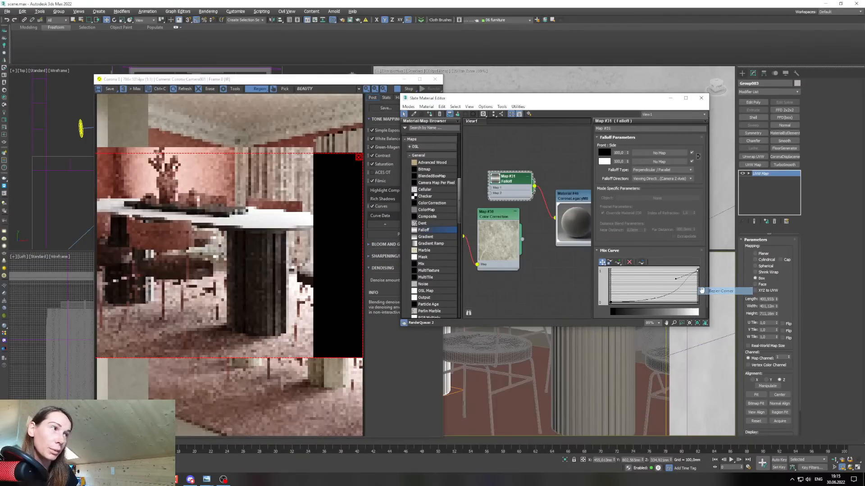
left_click_drag(676, 280, 646, 272)
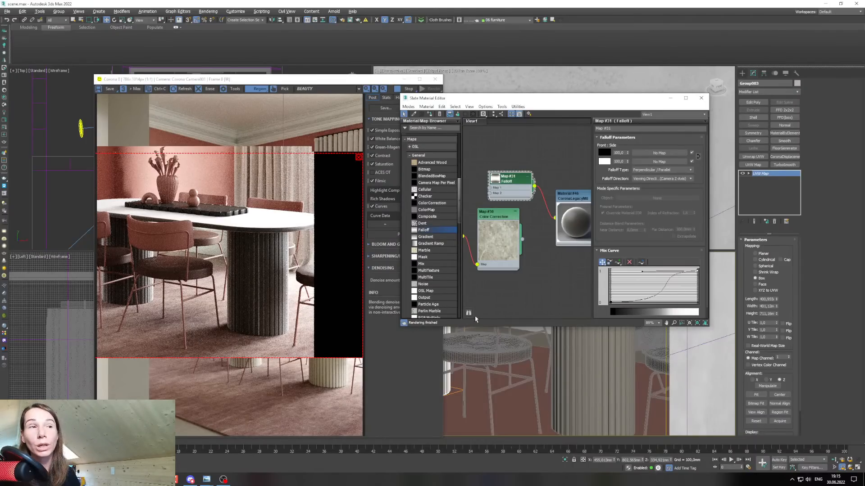
Move the marble's Color Correction node and its source node away from the Falloff node to make room between them.
middle_click_drag(507, 227, 550, 248)
left_click_drag(550, 248, 491, 230)
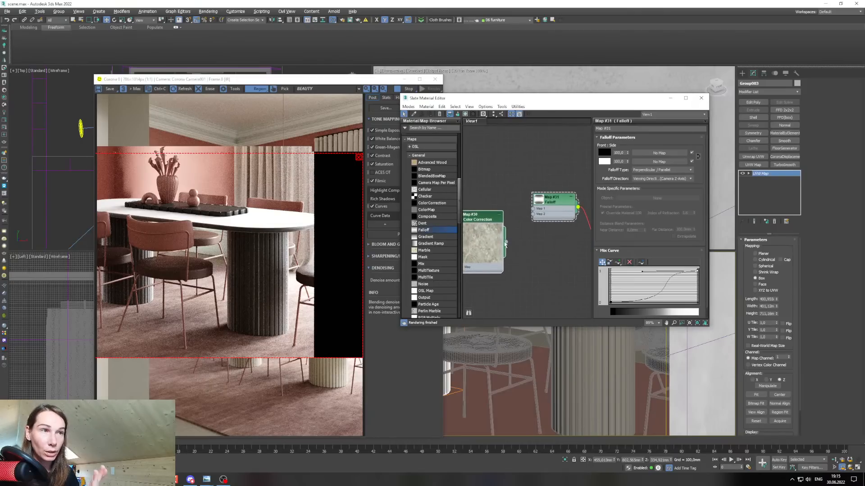
mouse_move(495, 217)
middle_mouse_down()
mouse_move(523, 218)
mouse_move(504, 193)
mouse_move(506, 227)
middle_mouse_up()
scroll(513, 235, "up", 1)
left_click_drag(508, 235, 492, 212)
scroll(538, 209, "down", 3)
middle_click_drag(491, 212, 532, 225)
left_click_drag(490, 222, 464, 221)
left_click_drag(531, 220, 526, 211)
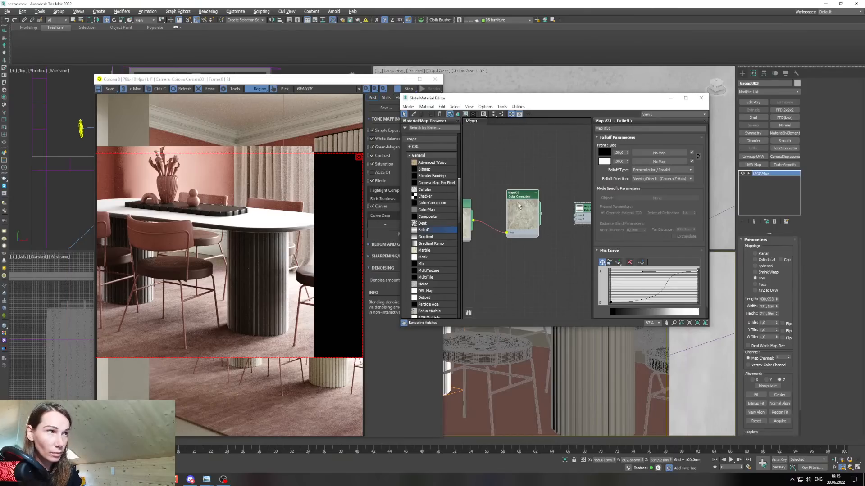
left_click_drag(527, 222, 527, 217)
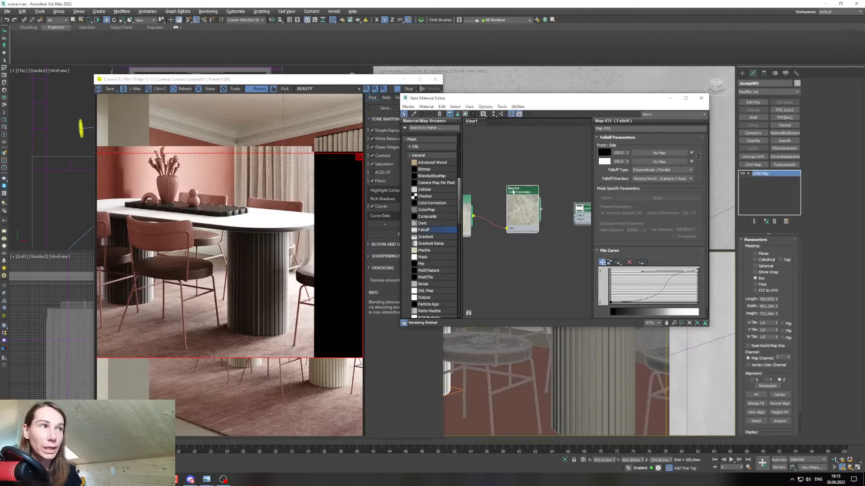
Add a new Color Correction node between the marble's Color Correction and the Falloff map, and duplicate it below.
middle_click_drag(518, 195, 498, 204)
left_click_drag(438, 203, 491, 219)
middle_click_drag(532, 203, 524, 201)
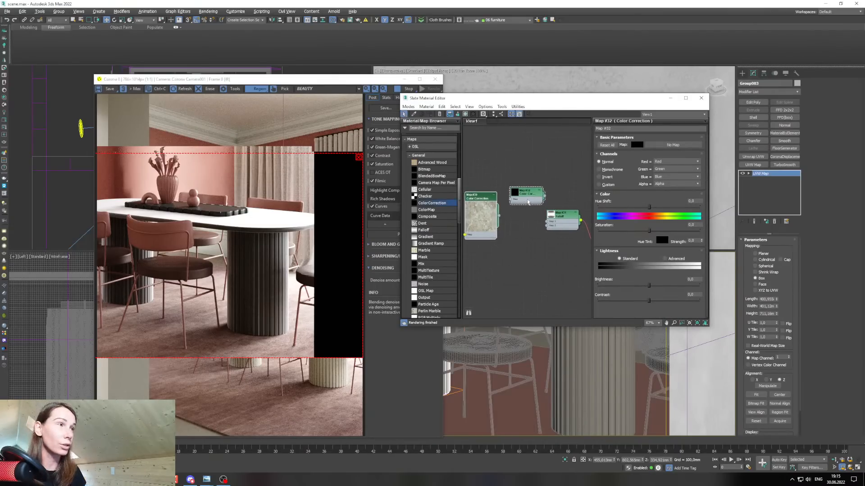
mouse_move(527, 192)
left_mouse_down("shift")
mouse_move(525, 220)
mouse_move(523, 194)
left_mouse_up("shift")
double_click(525, 216)
Connect the marble's Color Correction node to both new Color Correction nodes and those to Map 1 and Map 2 of the Falloff.
left_click_drag(491, 218, 490, 214)
scroll(490, 214, "up", 1)
middle_click_drag(490, 214, 508, 223)
scroll(528, 229, "down", 2)
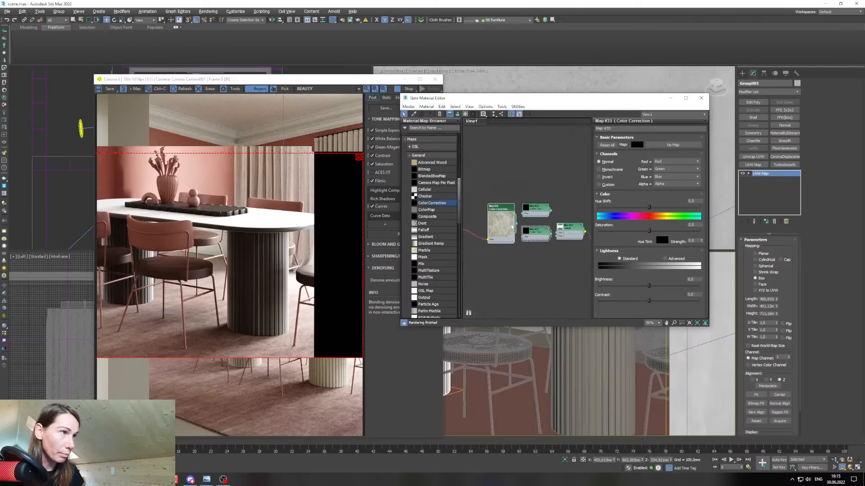
scroll(508, 221, "up", 1)
left_click_drag(503, 221, 523, 240)
scroll(512, 213, "up", 2)
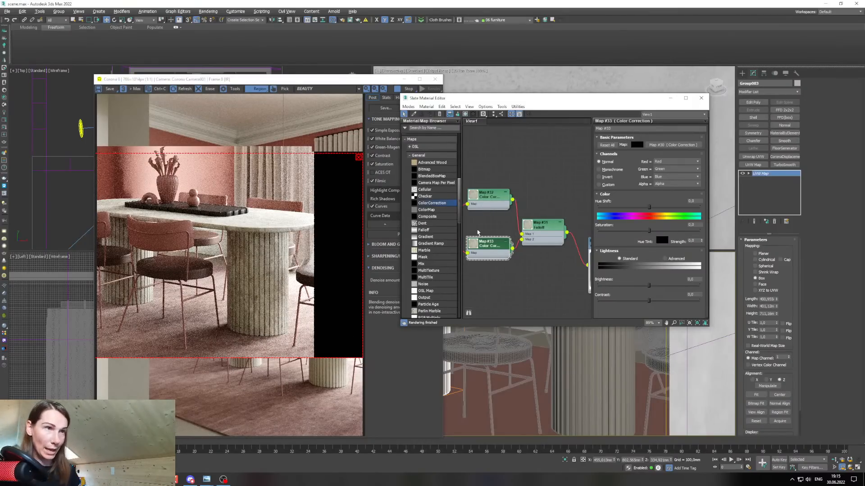
middle_click_drag(478, 232, 488, 216)
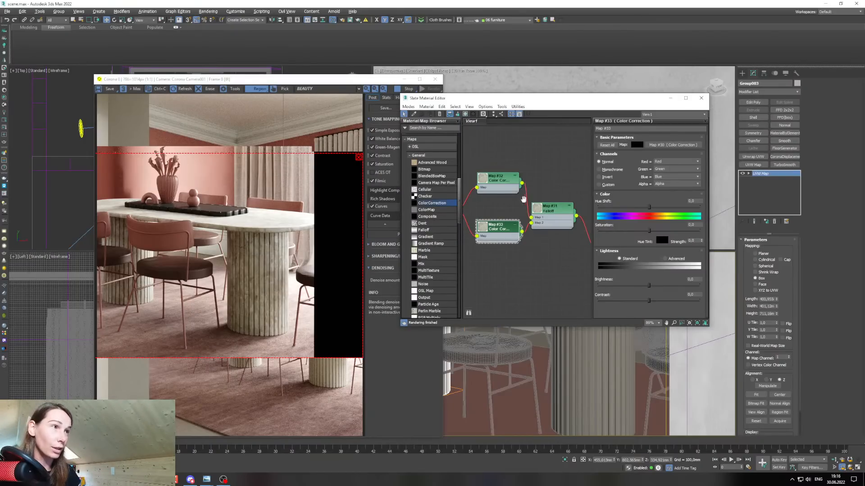
Arrange the two new Color Correction nodes closer together, one above the other, beside the Falloff node.
middle_click_drag(523, 195, 537, 188)
left_click_drag(506, 218, 507, 225)
left_click_drag(505, 174, 505, 191)
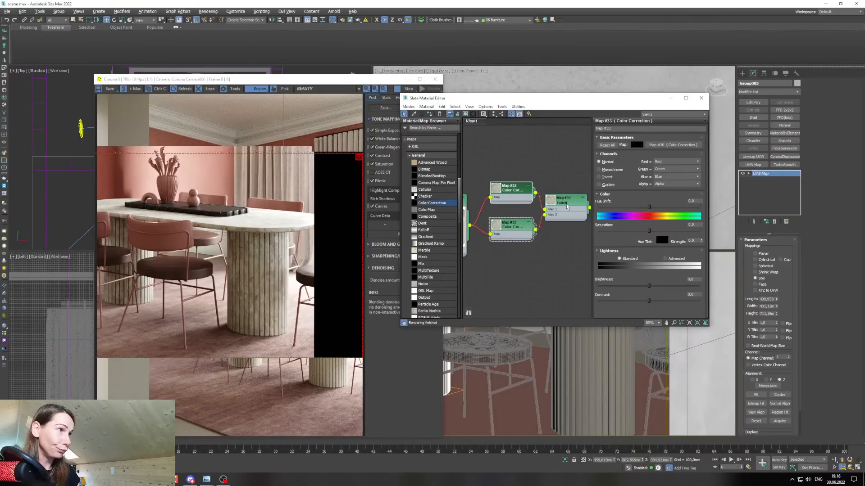
middle_click_drag(566, 205, 581, 197)
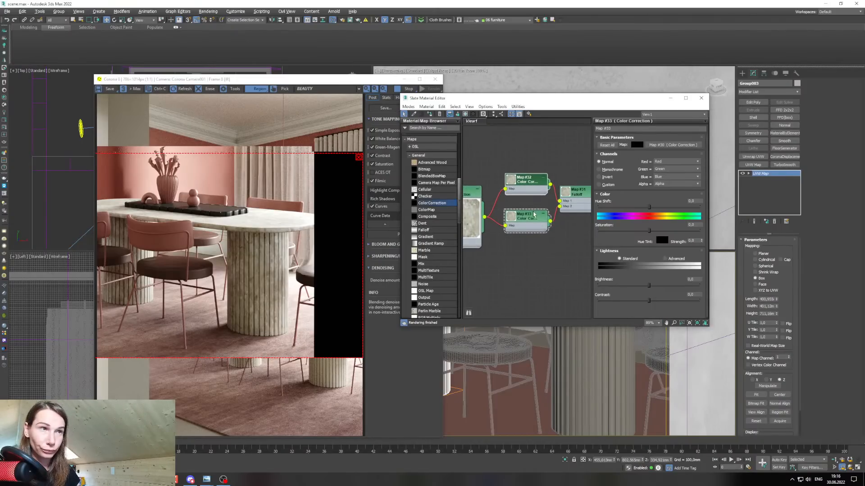
middle_click_drag(535, 211, 527, 215)
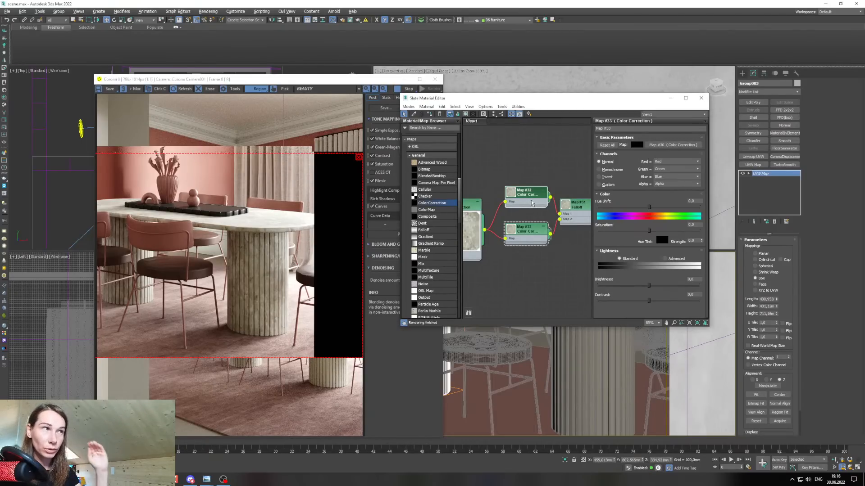
Switch the Map 1 Color Correction node to Advanced lightness and lower its RGB gamma to 0.74.
left_click(532, 197)
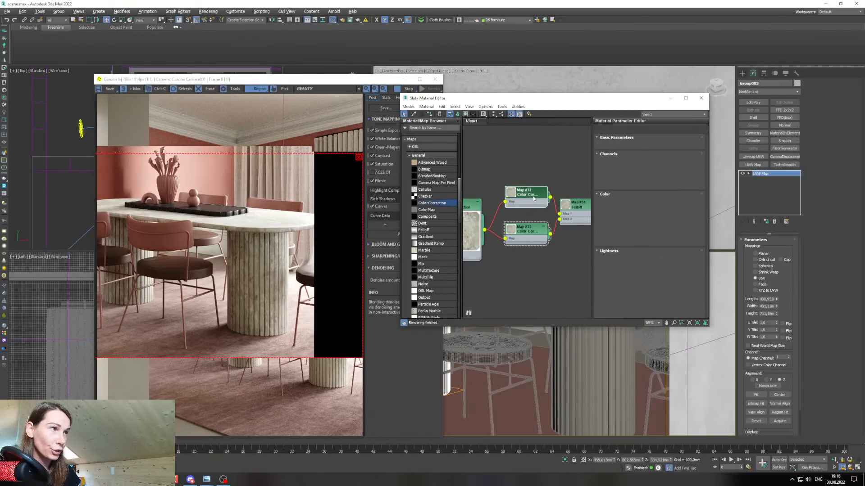
left_click(664, 259)
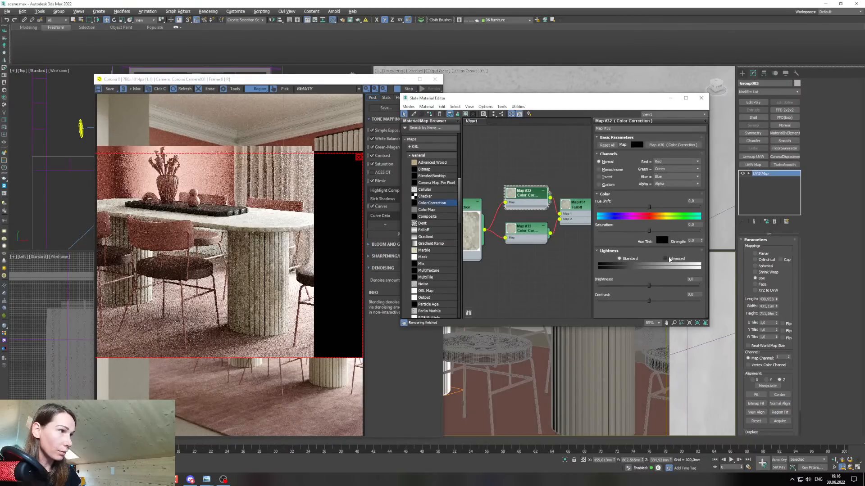
left_click_drag(654, 285, 654, 294)
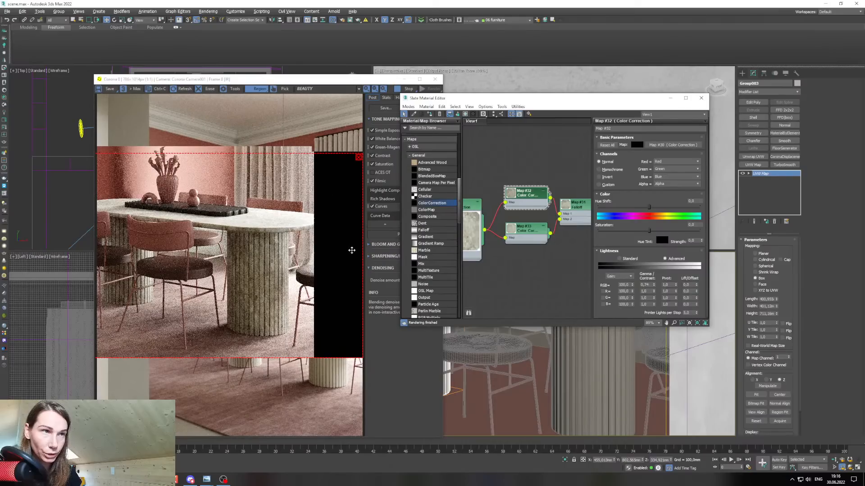
Hide the render and material editor windows and reset the camera viewport to the full Corona Camera001 view.
left_click(408, 89)
left_click(405, 79)
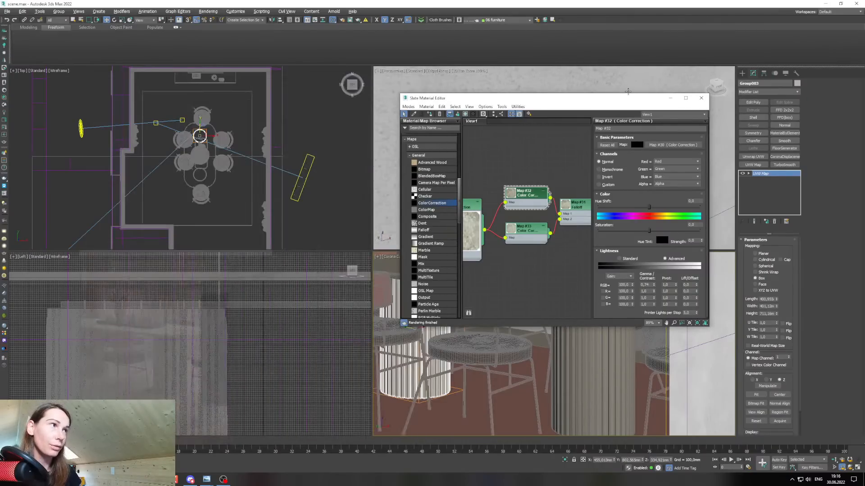
left_click(670, 98)
right_click(594, 224)
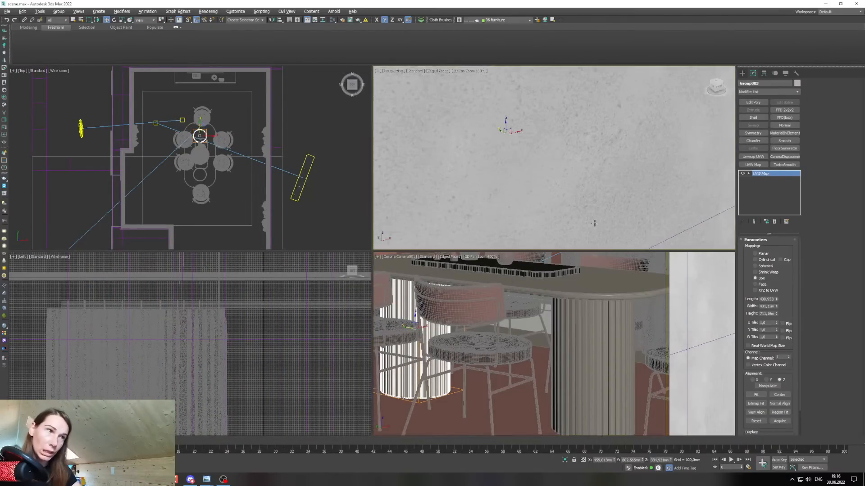
right_click(579, 345)
key("c")
Bring back the Corona render window and move it clear of the camera viewport.
left_click(153, 480)
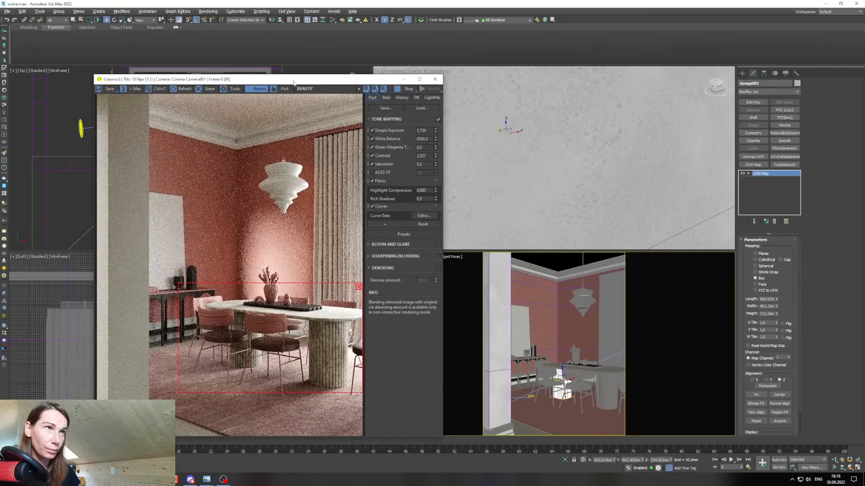
left_click_drag(293, 81, 225, 69)
left_click(847, 333)
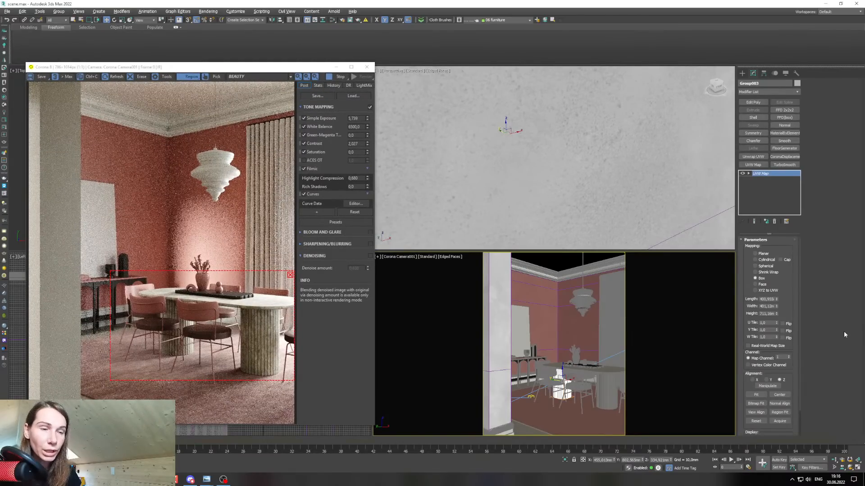
Reopen the material editor, shift the marble's original Color Correction hue to about -11.4 and extend the render region slightly upward.
key("n")
key("n")
key("m")
left_click(529, 100)
middle_click_drag(523, 212, 578, 211)
double_click(512, 208)
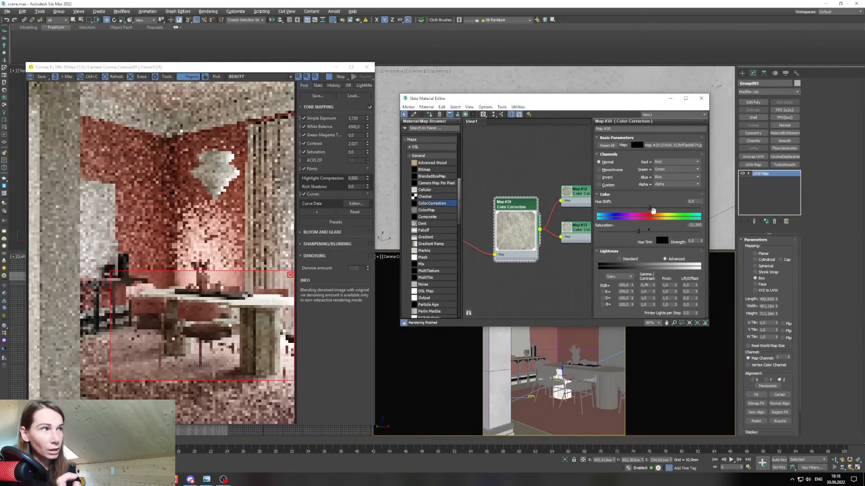
left_click_drag(650, 208, 648, 208)
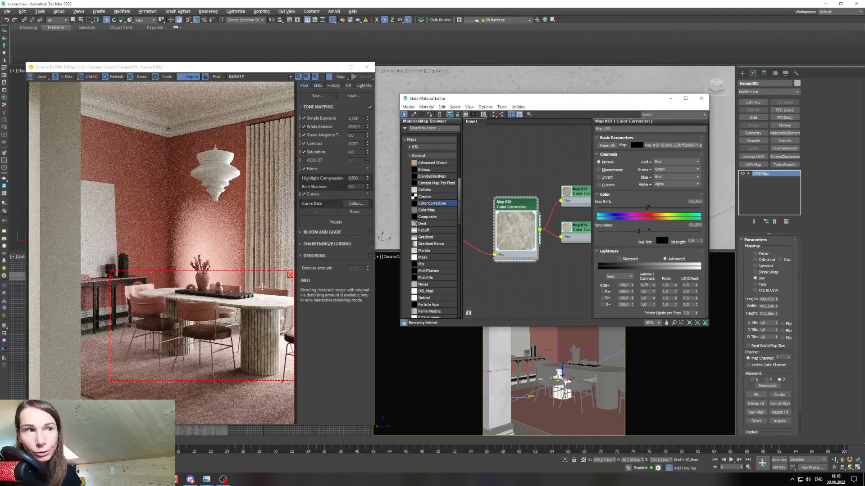
left_click_drag(262, 270, 262, 263)
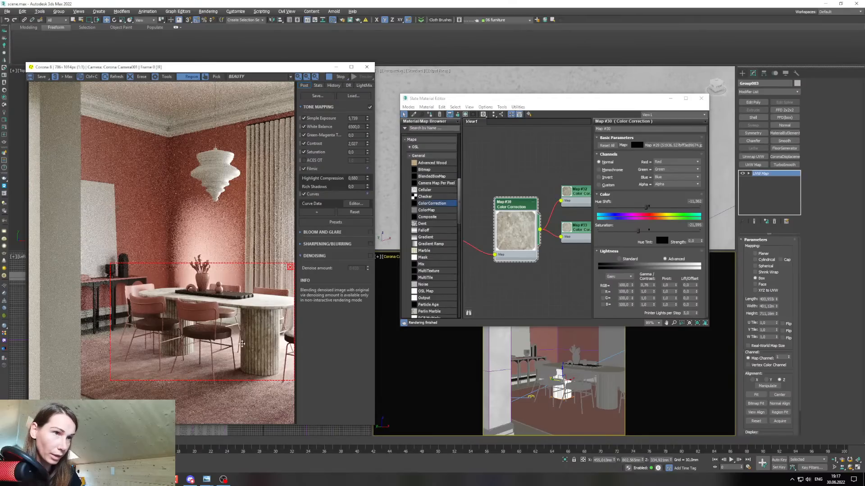
Switch the Map 2 Color Correction node to Advanced lightness and raise its RGB gamma to 1.73.
left_click_drag(532, 260, 527, 254)
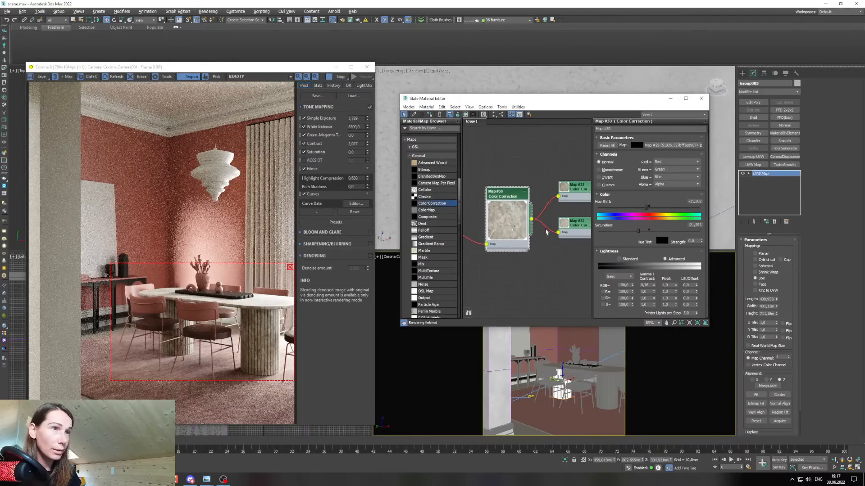
middle_click_drag(549, 233, 485, 228)
double_click(518, 222)
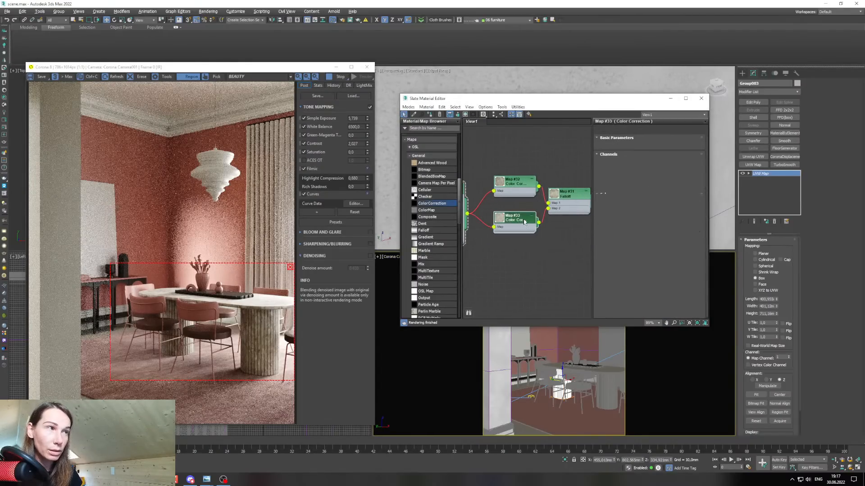
left_click(676, 261)
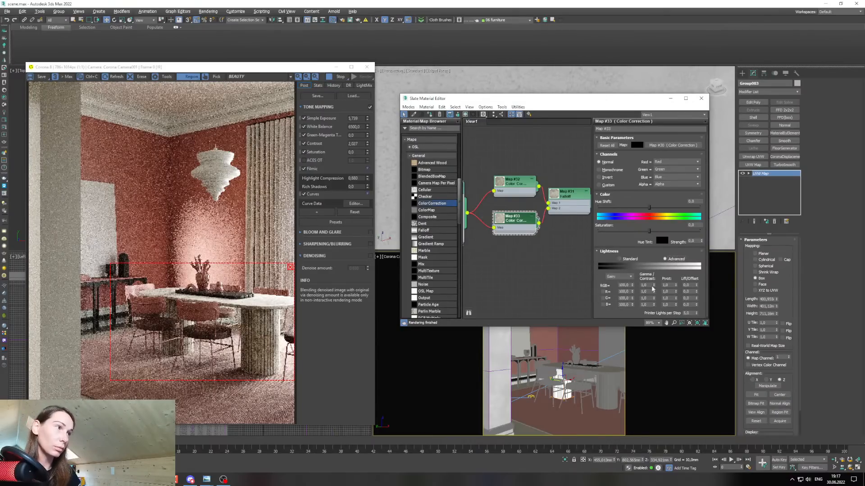
left_click_drag(653, 285, 655, 277)
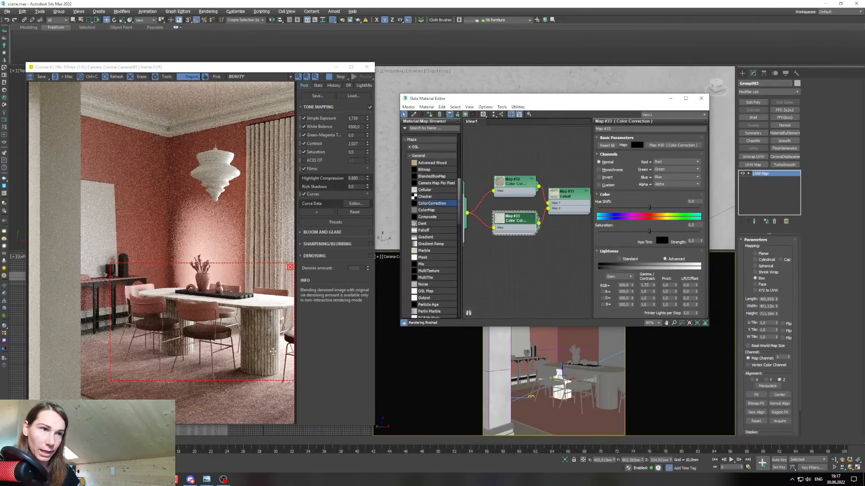
middle_click_drag(550, 235, 542, 235)
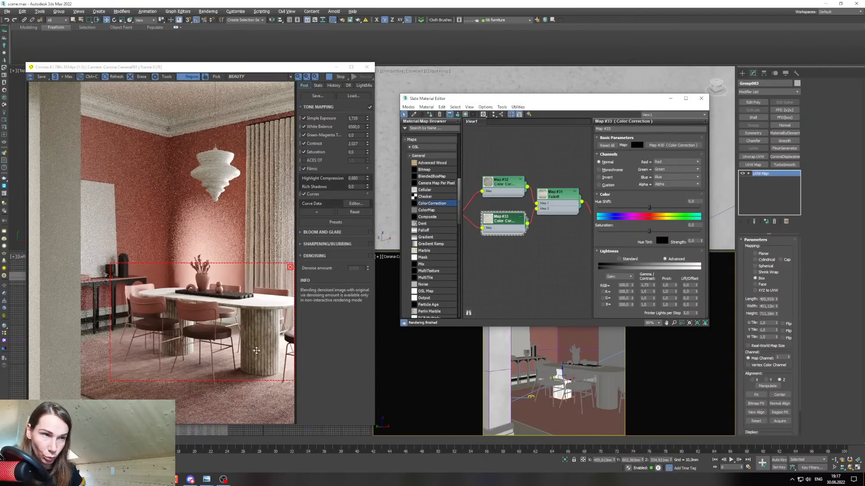
middle_click_drag(563, 202, 563, 210)
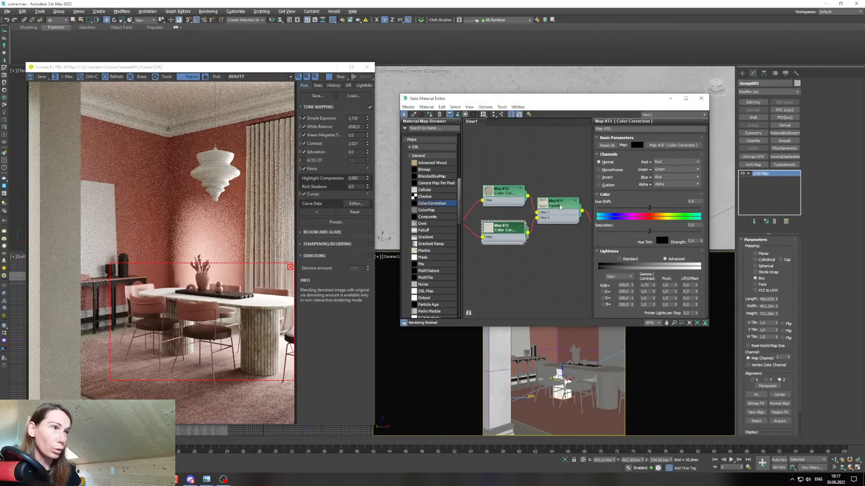
Set the Falloff's front colour by sampling the brown-grey thumbnail of the darker Color Correction node, Map #32.
double_click(561, 206)
left_click(602, 157)
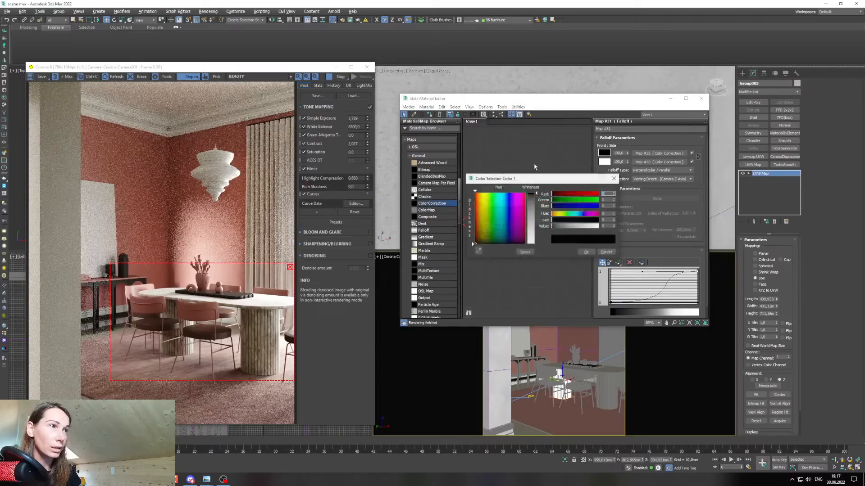
left_click_drag(528, 179, 614, 170)
middle_click_drag(491, 198, 502, 234)
scroll(503, 233, "up", 4)
scroll(502, 233, "up", 1)
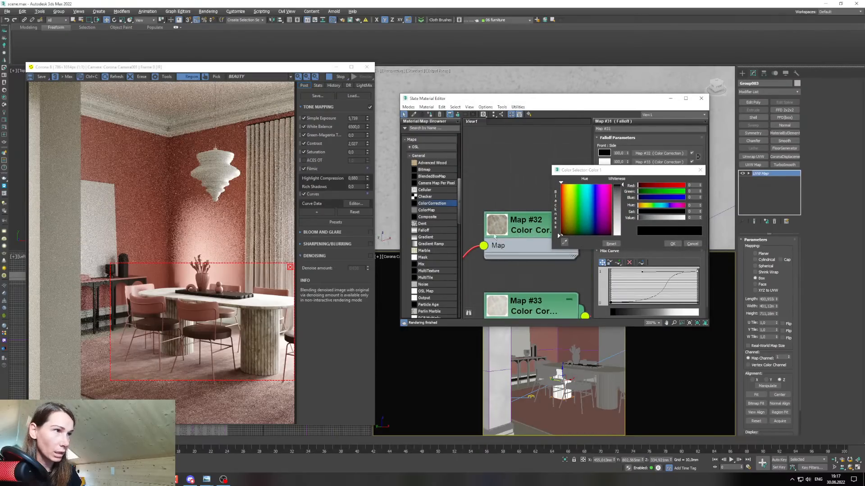
left_click(563, 243)
left_click(491, 221)
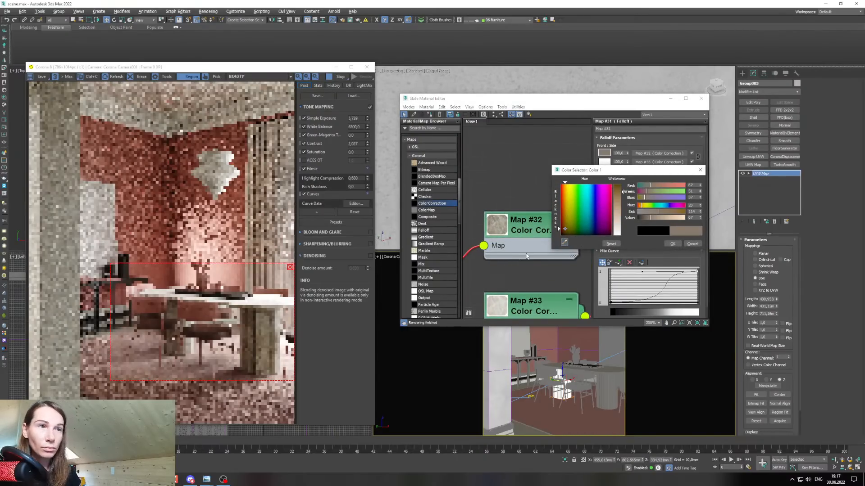
left_click(673, 244)
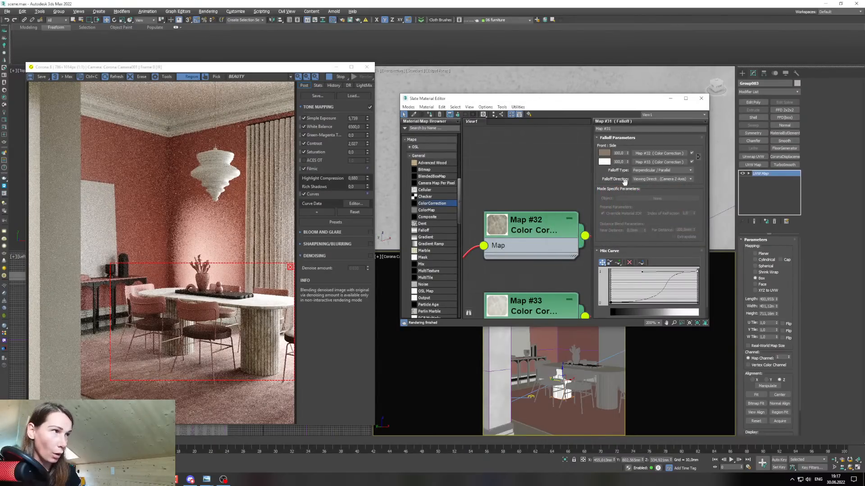
Set the Falloff's front map amount to 50 and check the table leg in the render.
double_click(618, 153)
type("50")
key("Return")
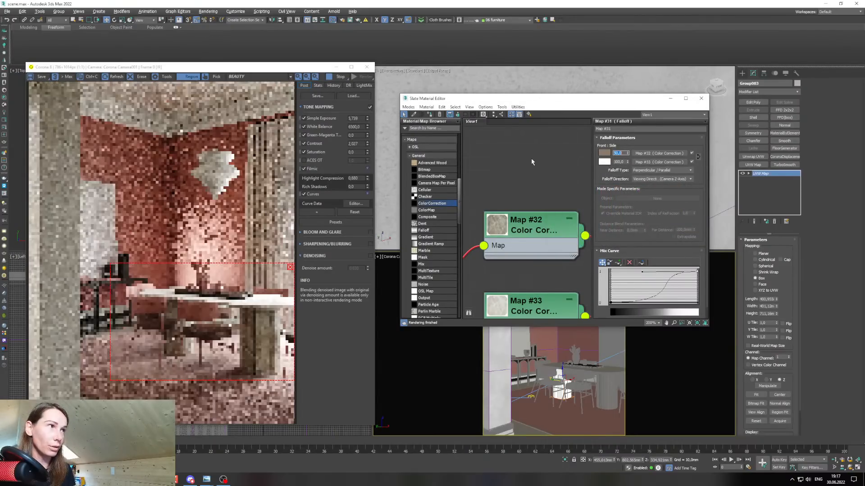
scroll(261, 356, "up", 3)
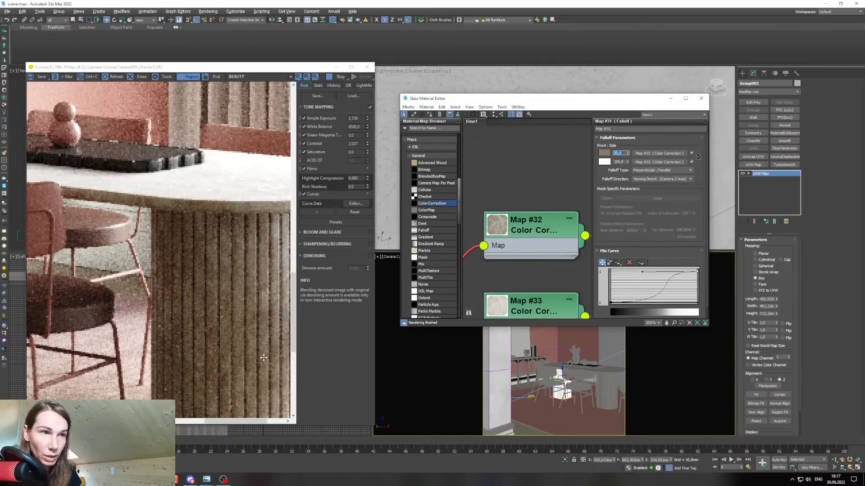
scroll(246, 345, "up", 2)
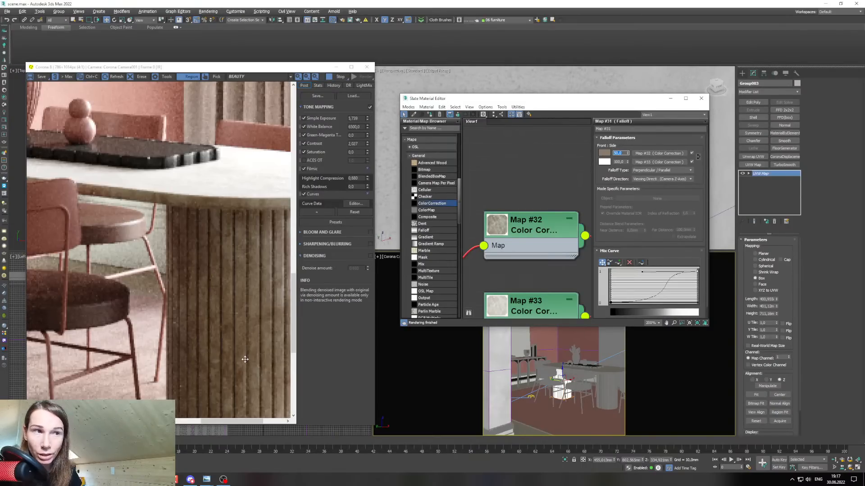
Set the Falloff's front map amount to 30 and check the table in the render.
type("30")
key("Return")
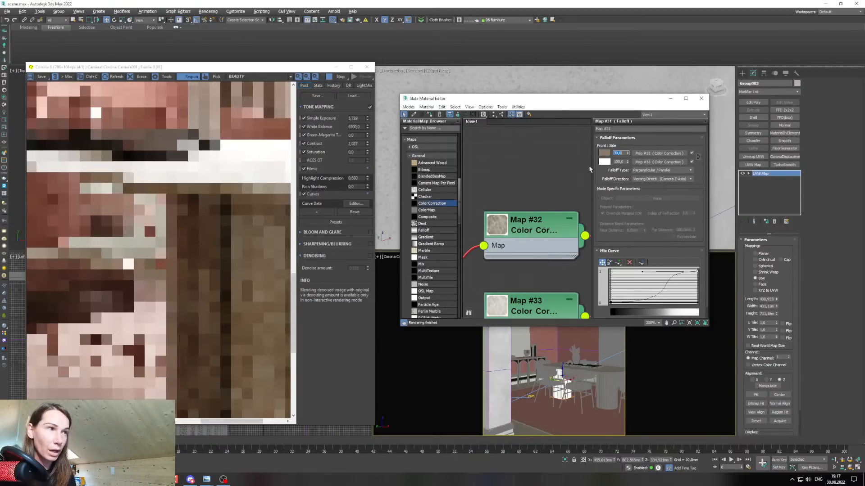
scroll(238, 341, "down", 5)
scroll(238, 341, "up", 2)
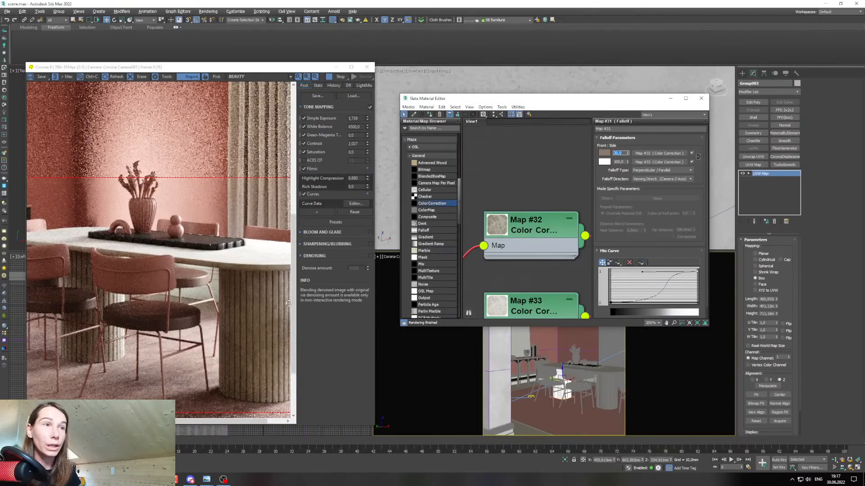
scroll(289, 303, "down", 2)
Darken the Falloff's front colour to a value of 44 and compare the table leg in the render.
left_click(607, 154)
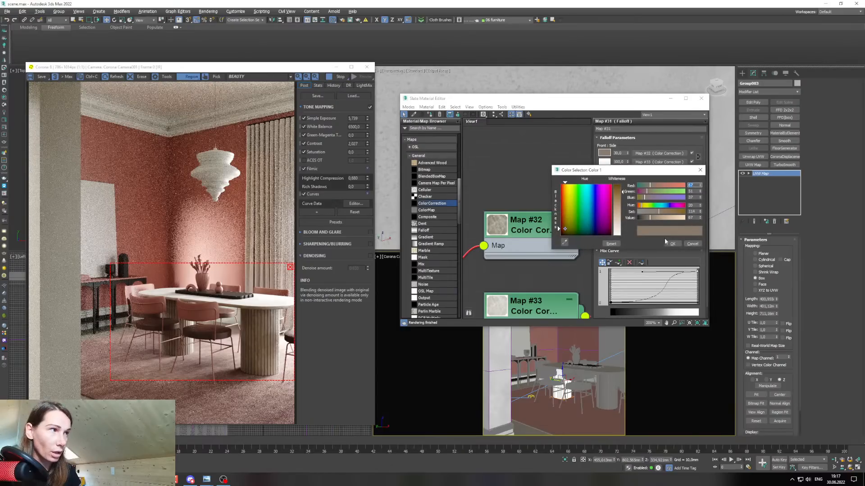
left_click_drag(648, 221, 645, 222)
scroll(273, 347, "up", 1)
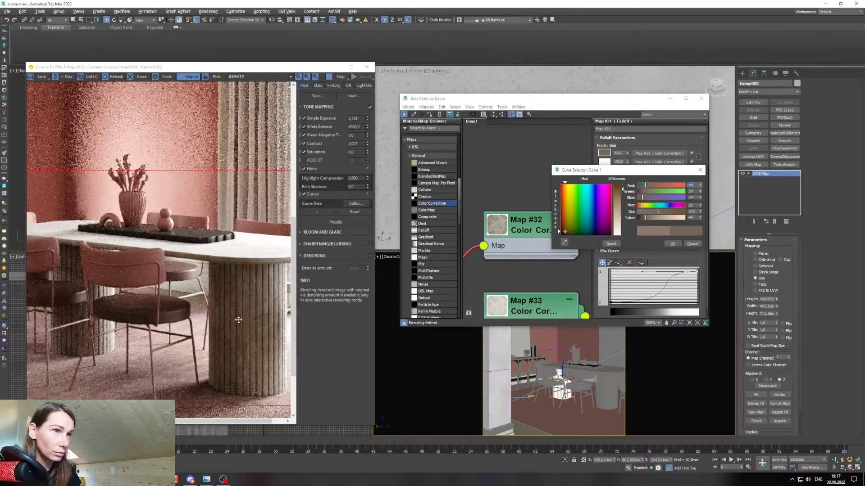
scroll(238, 320, "down", 1)
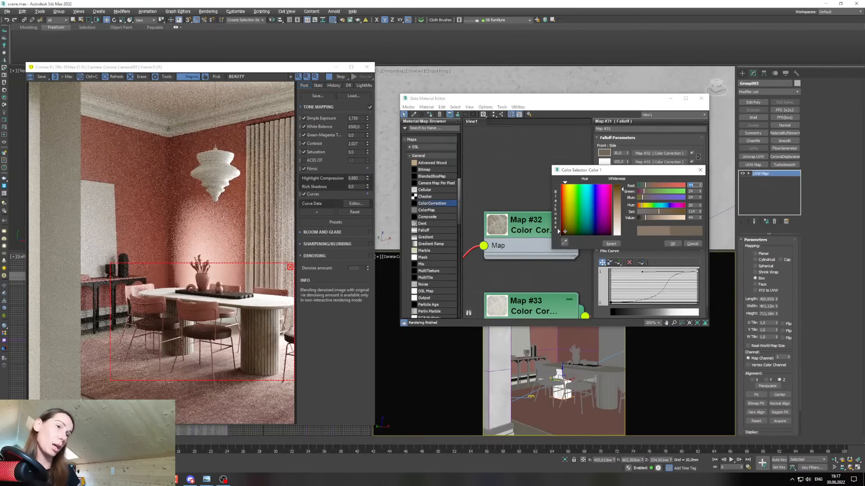
scroll(276, 333, "up", 1)
scroll(270, 330, "down", 1)
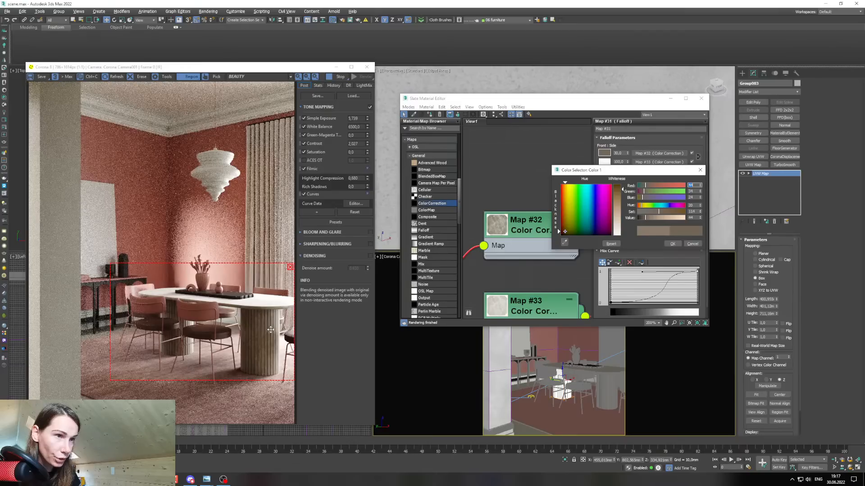
left_click(672, 244)
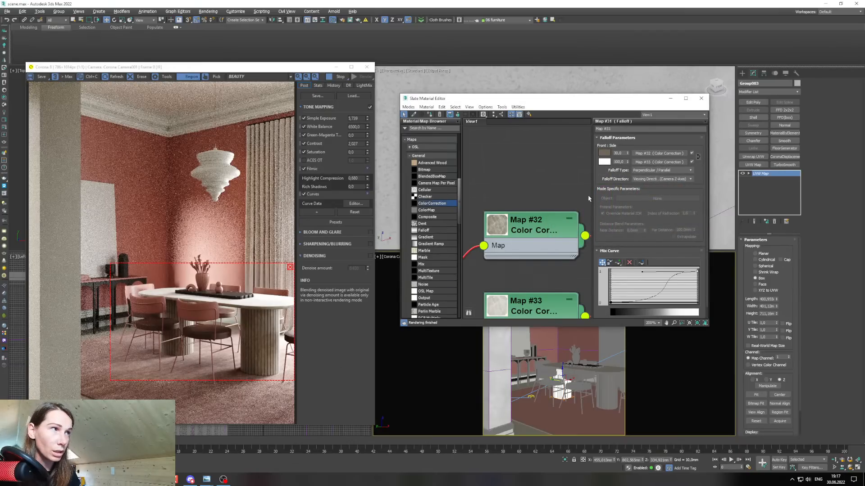
Set the Falloff's side colour by sampling the thumbnail of the lighter Color Correction node, Map #33.
middle_click_drag(530, 293, 477, 228)
scroll(559, 231, "down", 2)
scroll(504, 228, "up", 1)
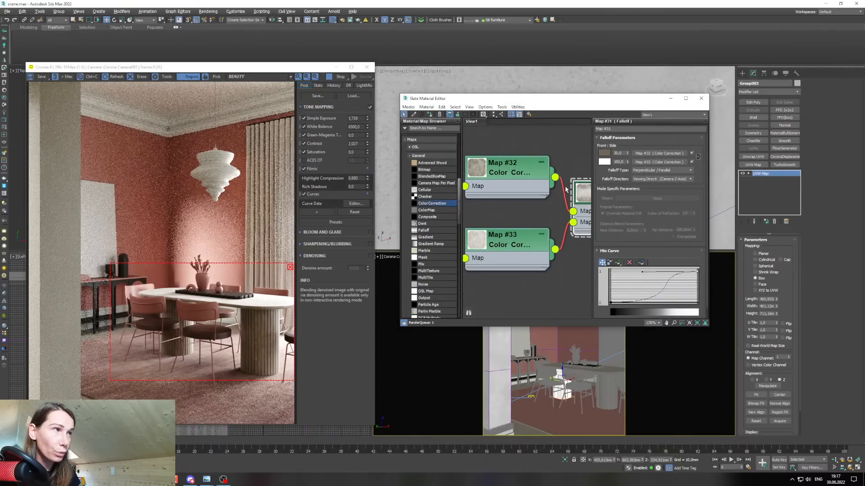
left_click(607, 163)
left_click(473, 243)
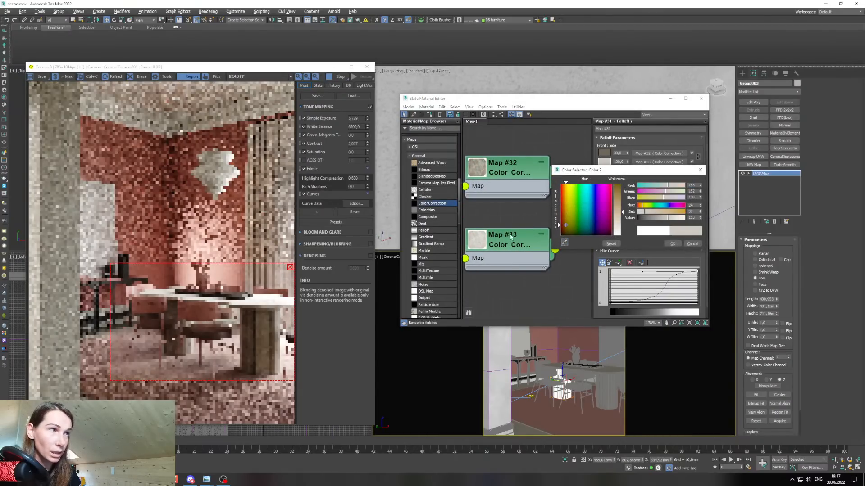
Set the Falloff's side map amount to 60 and inspect the table's fluted leg and top in the render.
left_click(622, 162)
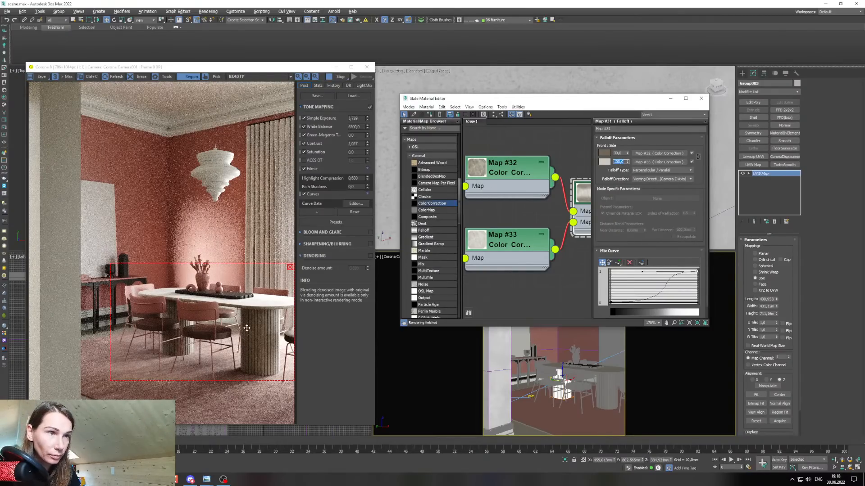
type("60")
key("Return")
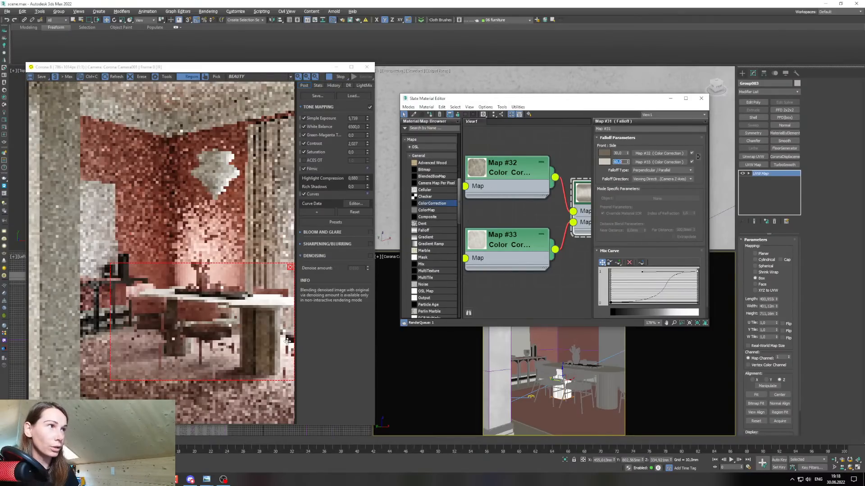
scroll(271, 349, "up", 3)
scroll(275, 346, "down", 2)
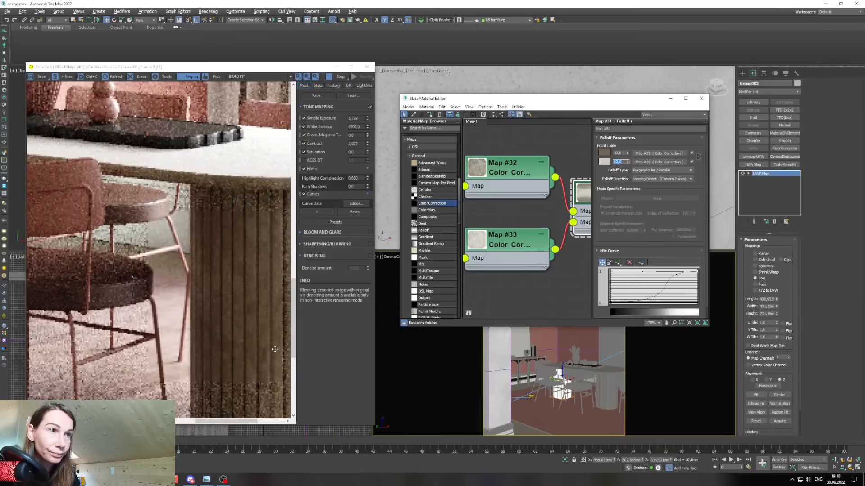
scroll(277, 344, "down", 1)
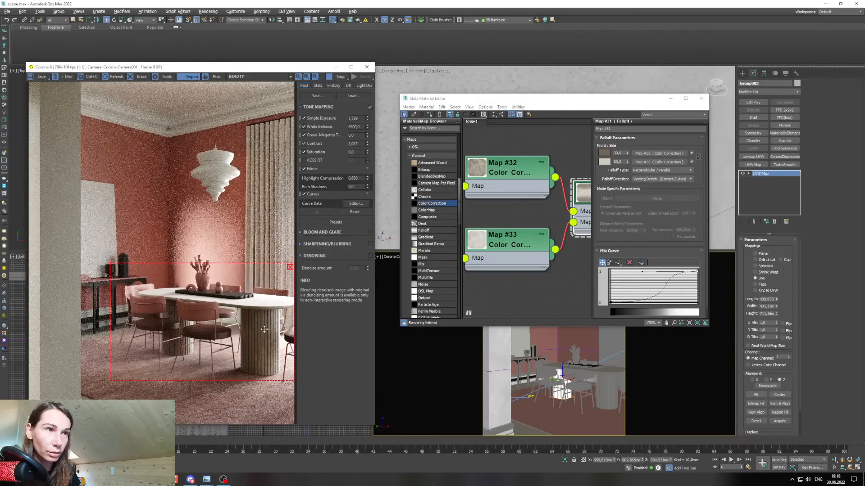
scroll(517, 235, "down", 2)
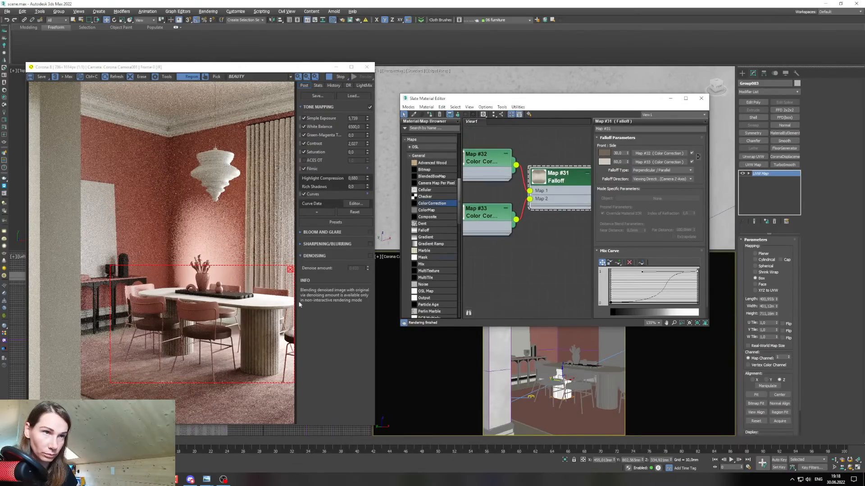
scroll(253, 315, "up", 1)
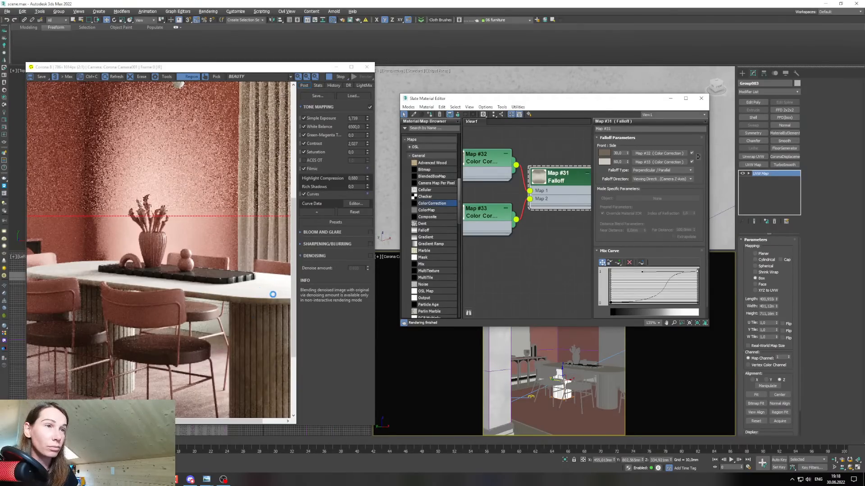
scroll(283, 301, "down", 1)
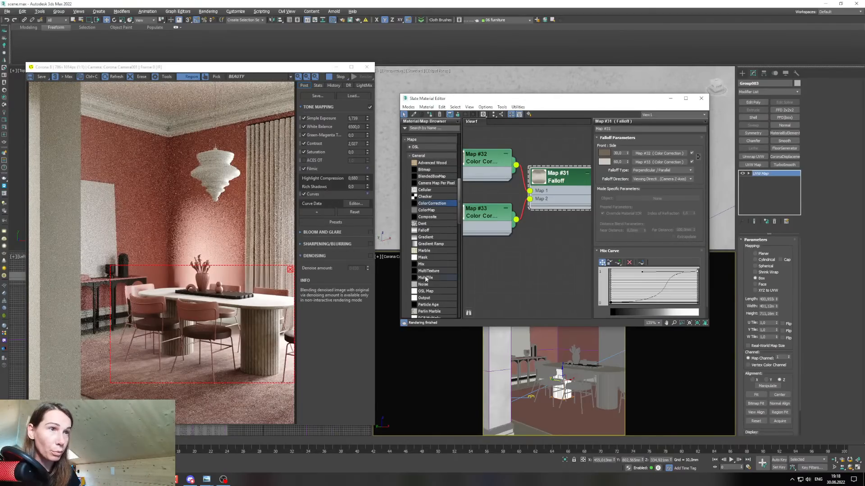
Open the table's marble material, Material #46, and raise its reflection glossiness to about 0.76.
mouse_move(517, 232)
middle_mouse_down()
mouse_move(469, 225)
mouse_move(513, 221)
middle_mouse_up()
scroll(496, 221, "down", 1)
left_click_drag(488, 190, 482, 250)
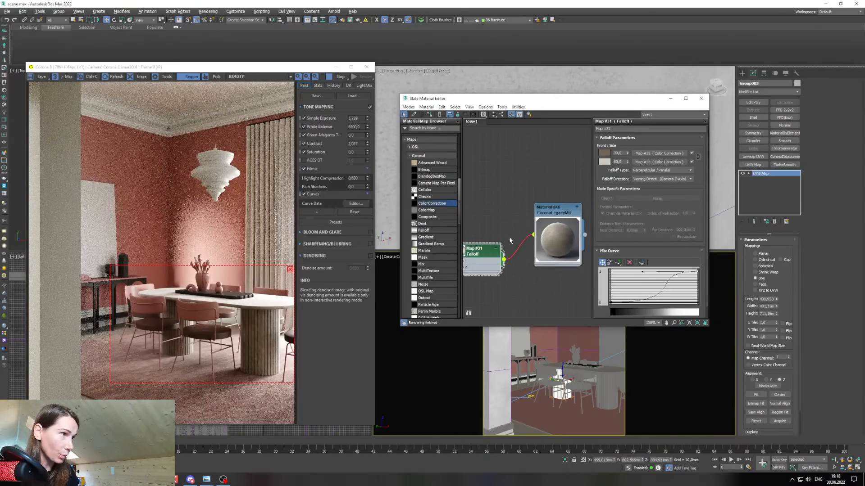
double_click(558, 215)
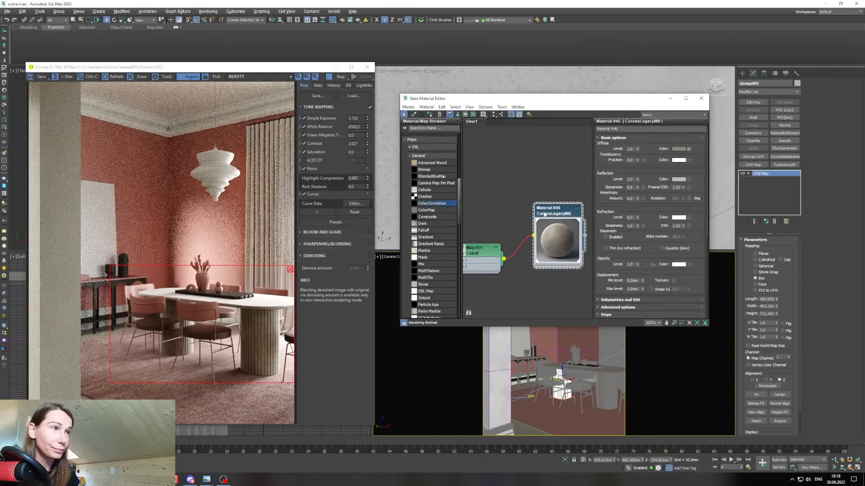
left_click_drag(638, 188, 638, 179)
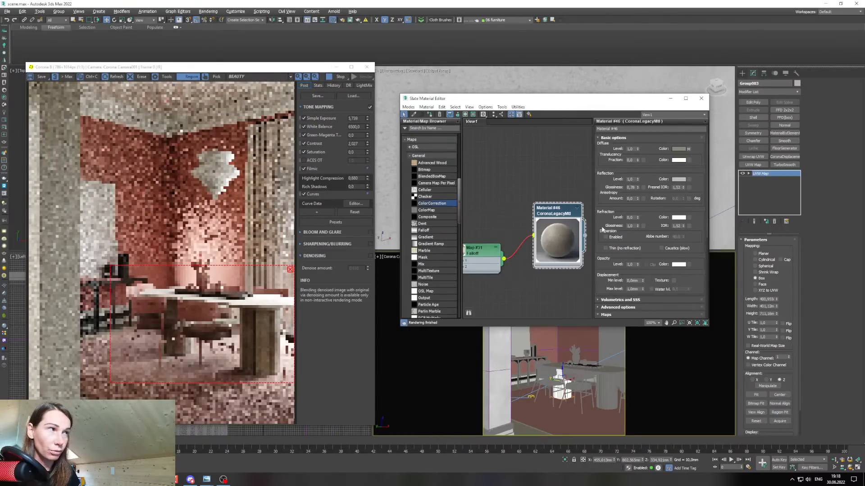
scroll(262, 306, "up", 2)
scroll(261, 306, "down", 1)
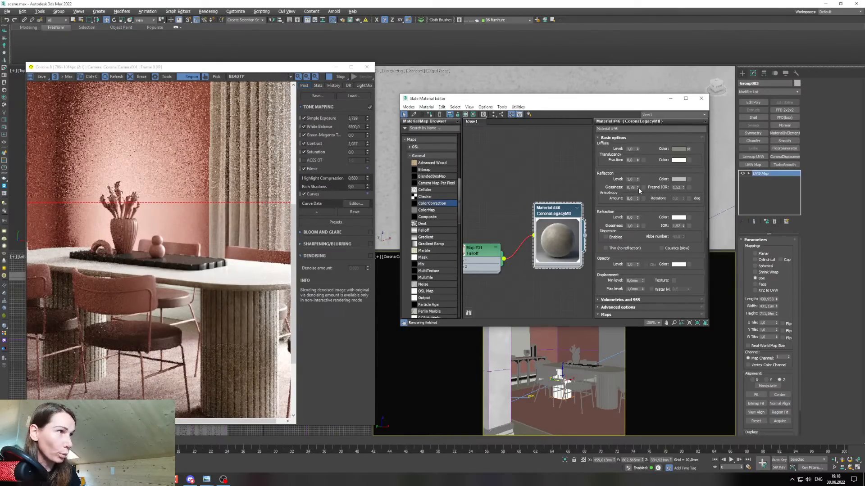
Lower the marble's reflection glossiness to 0.7 and inspect the tabletop around the black tray in the render.
left_click_drag(638, 188, 638, 188)
scroll(232, 261, "up", 1)
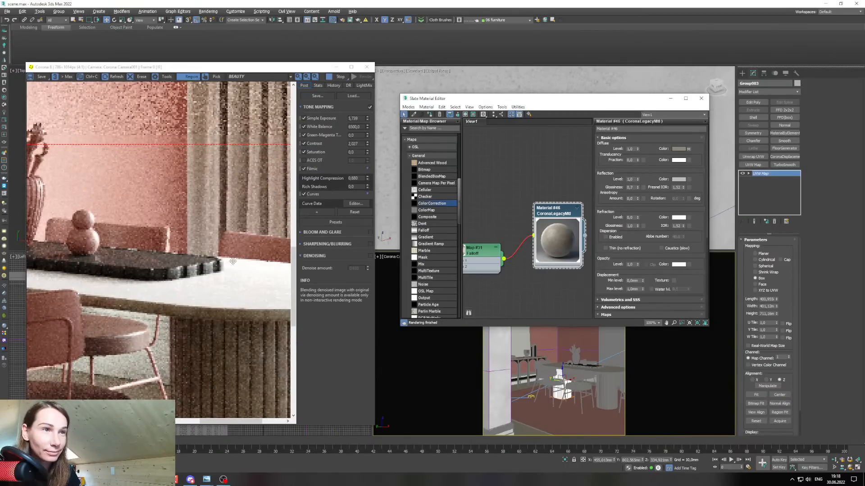
scroll(230, 263, "up", 1)
scroll(212, 235, "up", 1)
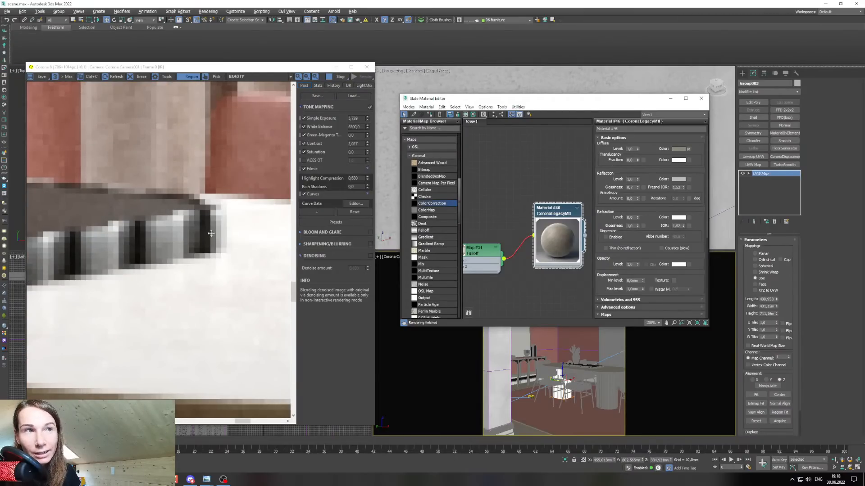
scroll(187, 277, "down", 4)
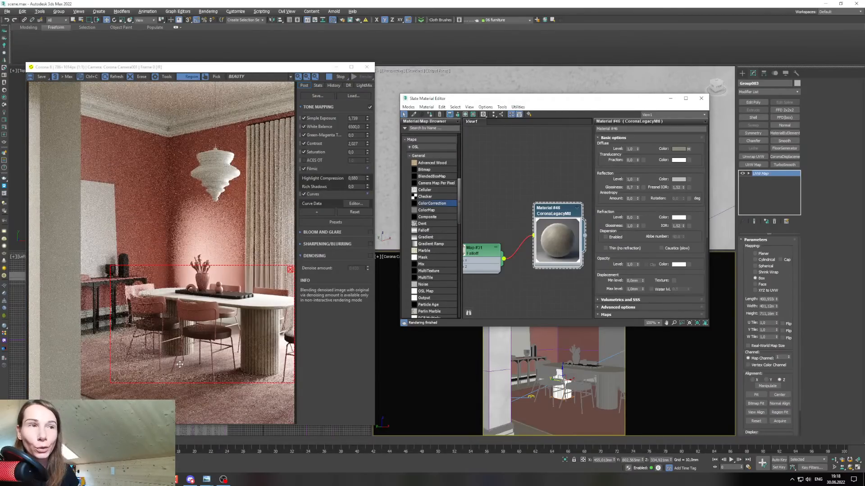
Shift the render region over the console table, the left-hand chairs and the foreground column.
left_click_drag(179, 364, 180, 377)
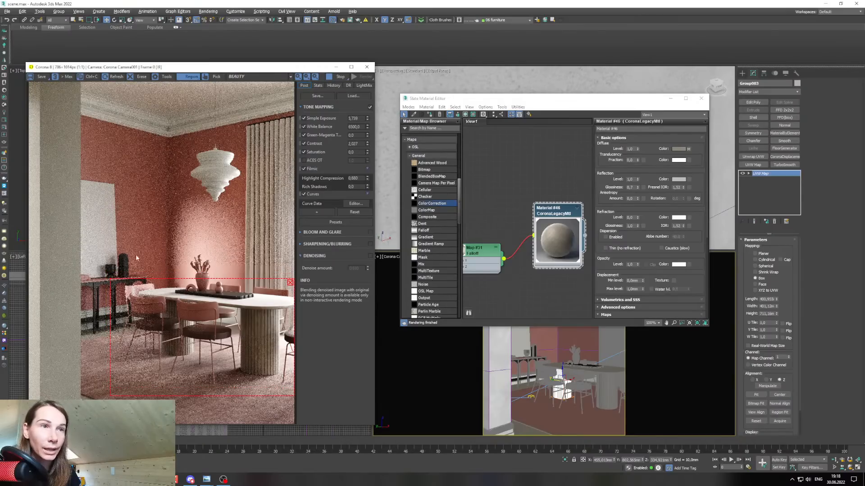
left_click_drag(108, 281, 102, 270)
left_click_drag(148, 299, 86, 295)
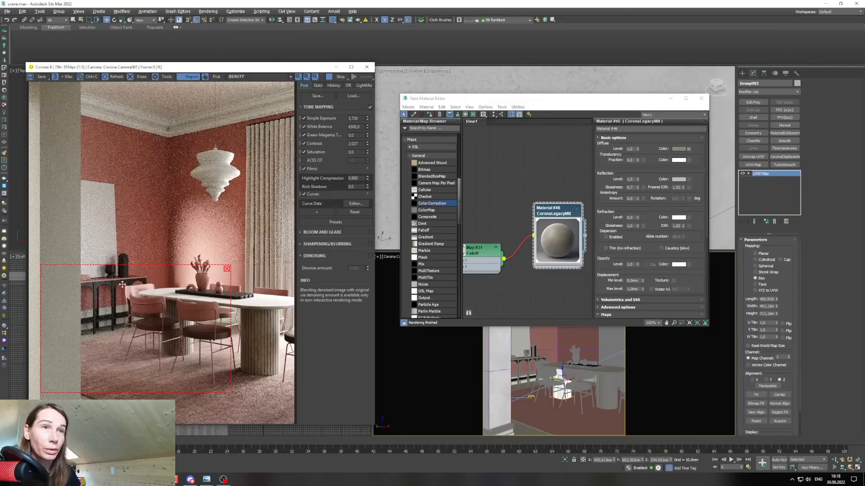
left_click_drag(122, 285, 111, 302)
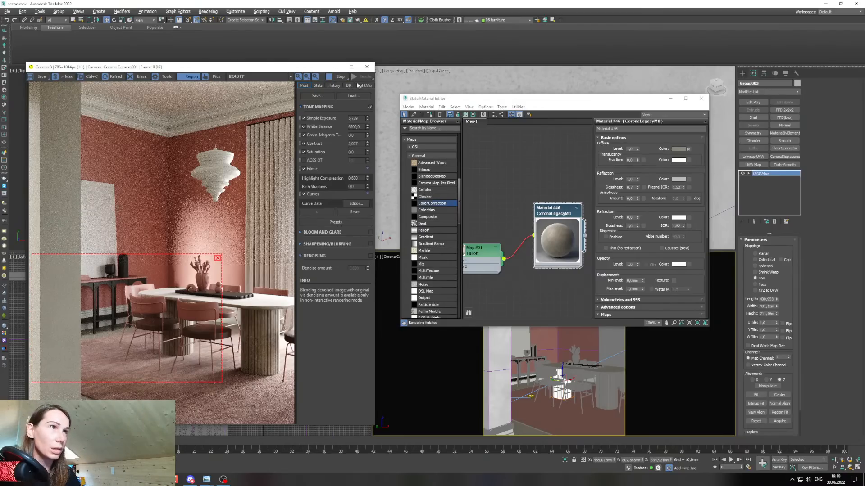
Pick the foreground column's material from the camera viewport into the material editor, with the editor window shifted slightly upward.
left_click(415, 116)
left_click_drag(427, 99, 434, 92)
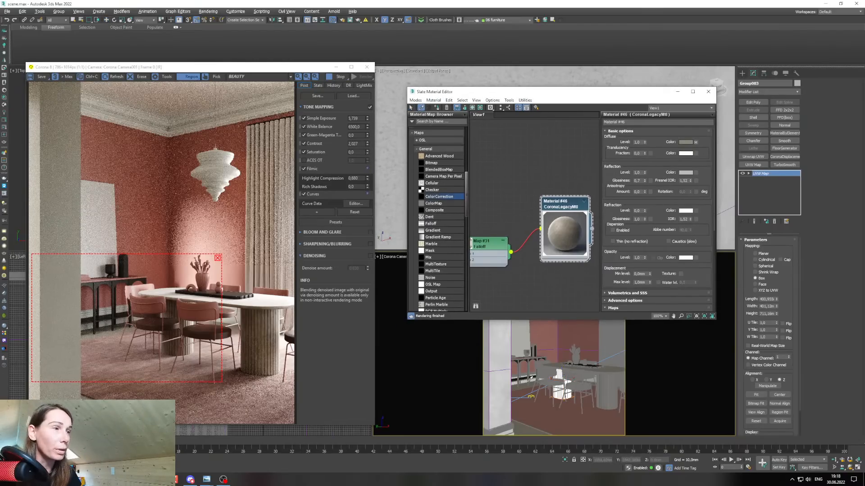
left_click(494, 425)
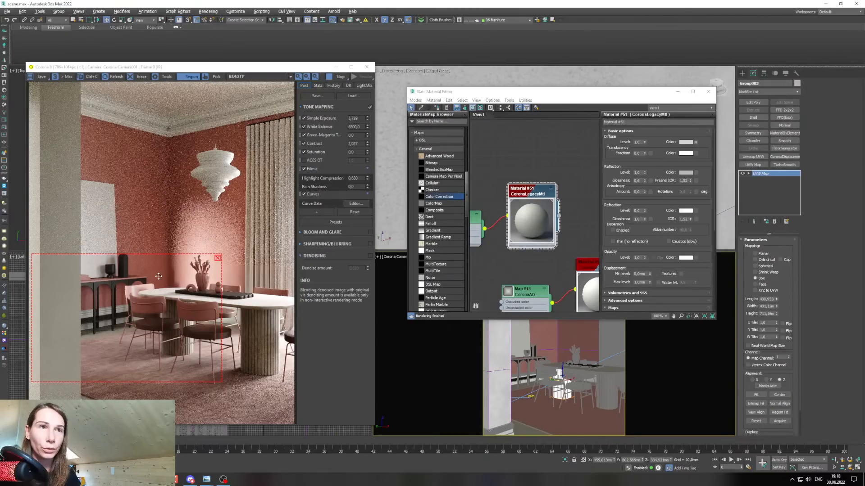
Duplicate the column's Material #51 together with its connected Corona AO map in the node view.
scroll(478, 216, "down", 3)
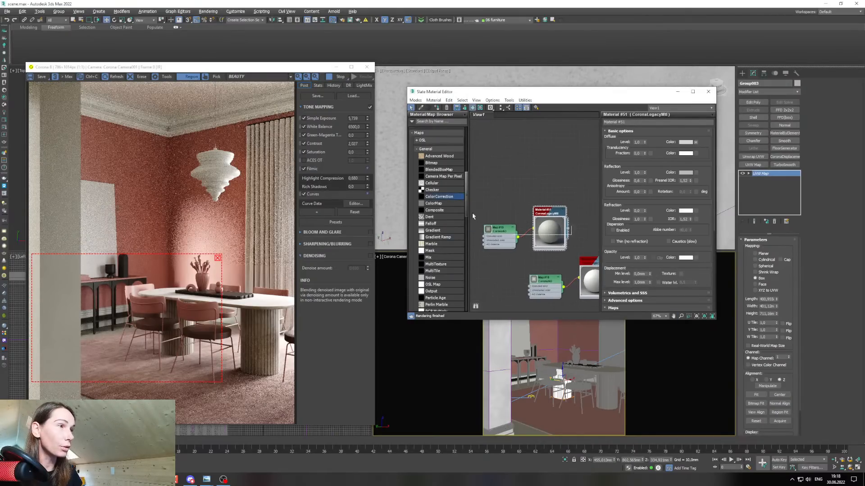
left_click_drag(473, 216, 469, 199)
left_click_drag(552, 229, 552, 175, "shift")
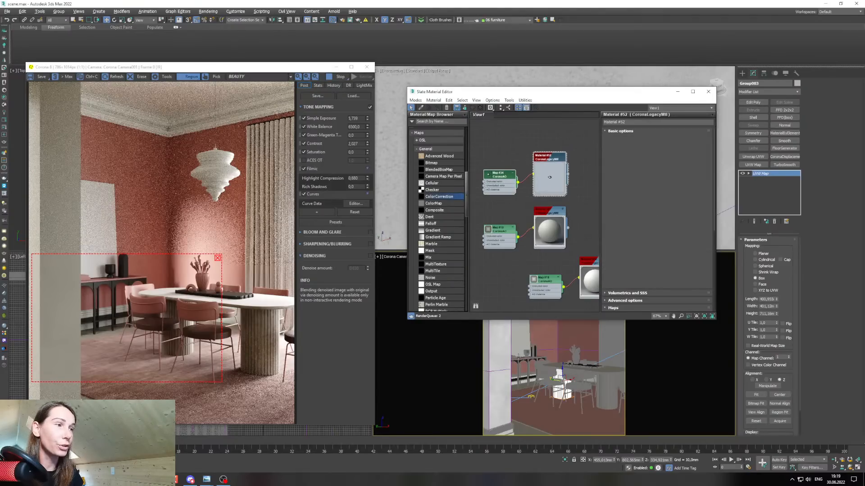
Select the console table's tabletop in the zoomed camera view and assign the copied Material #52 to it.
left_click(519, 359)
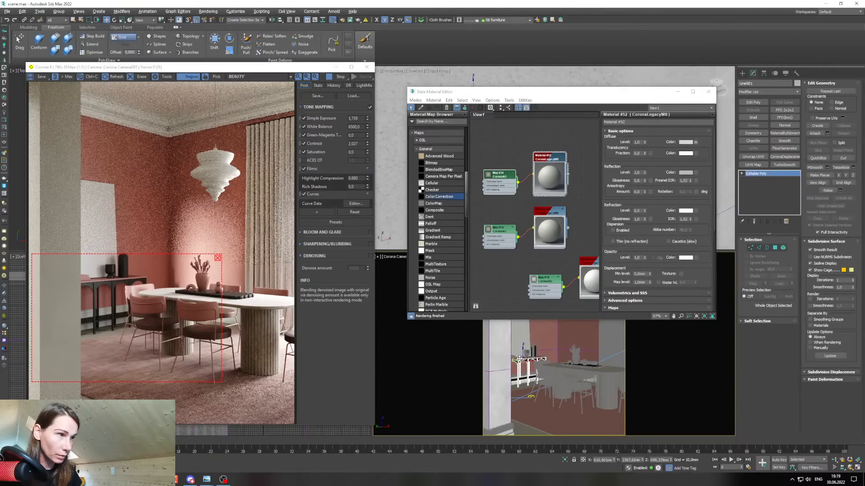
left_click(519, 358)
scroll(520, 359, "up", 8)
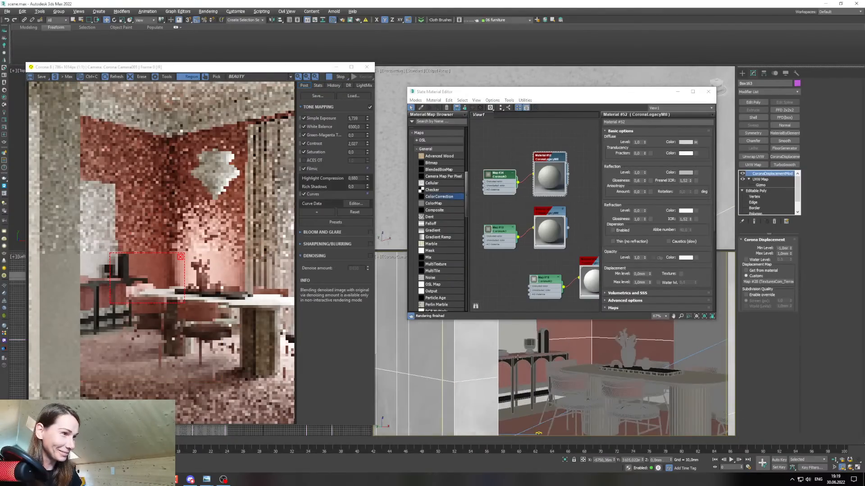
left_click(522, 353)
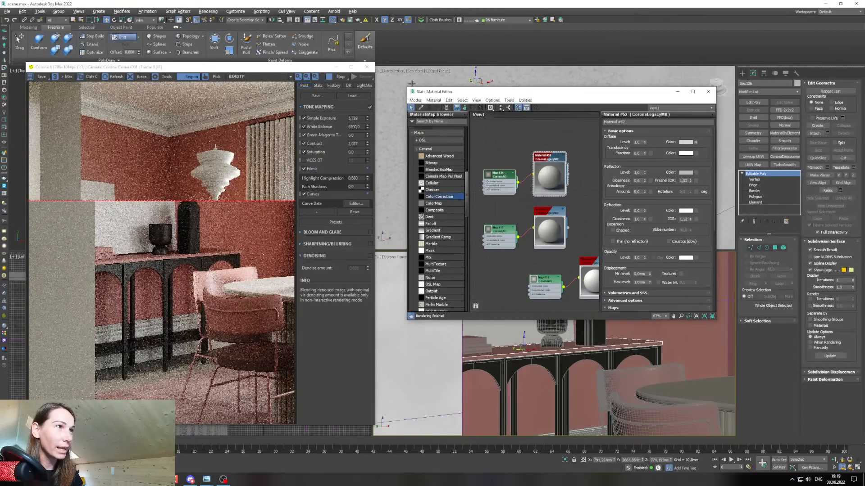
left_click(556, 163)
left_click(437, 109)
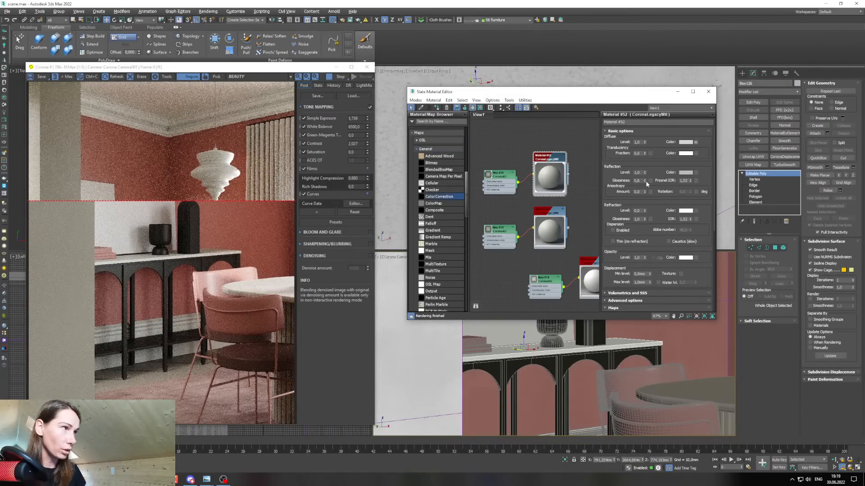
Raise Material #52's reflection glossiness to 0.76 and examine the console tabletop in the reference photo.
left_click_drag(646, 182, 646, 173)
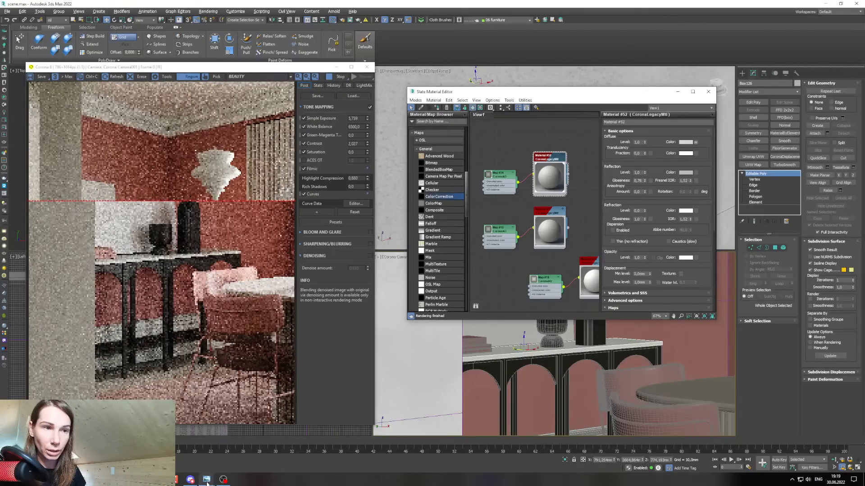
mouse_move(206, 480)
left_click(192, 451)
scroll(278, 272, "up", 1)
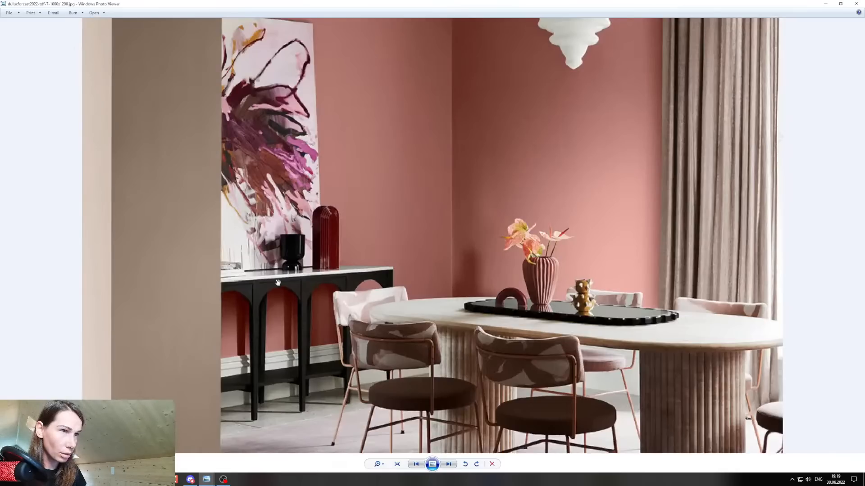
scroll(278, 273, "down", 3)
left_click(826, 4)
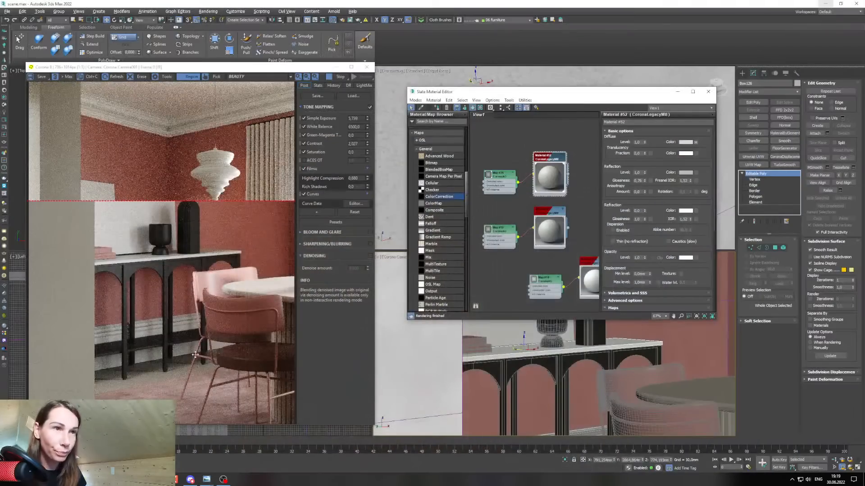
Raise Material #52's reflection glossiness to 1.0 and inspect the console tabletop around the black vase in the render.
middle_click_drag(505, 213, 518, 227)
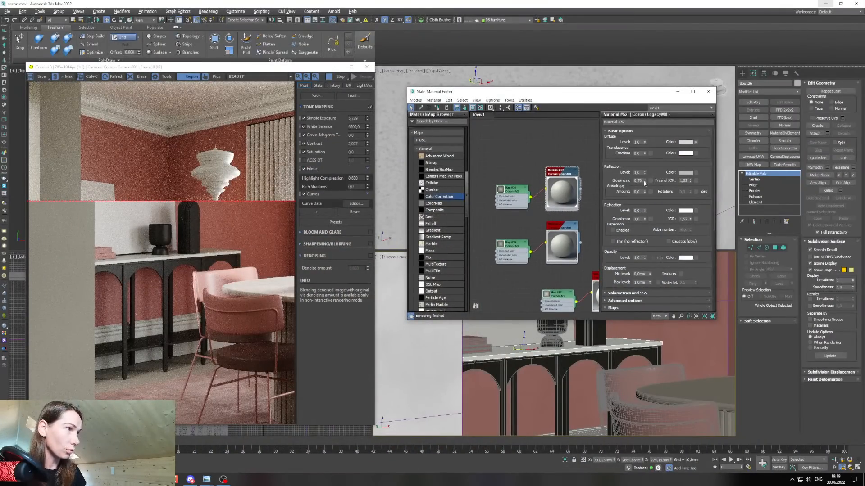
left_click_drag(645, 182, 645, 173)
scroll(118, 267, "up", 1)
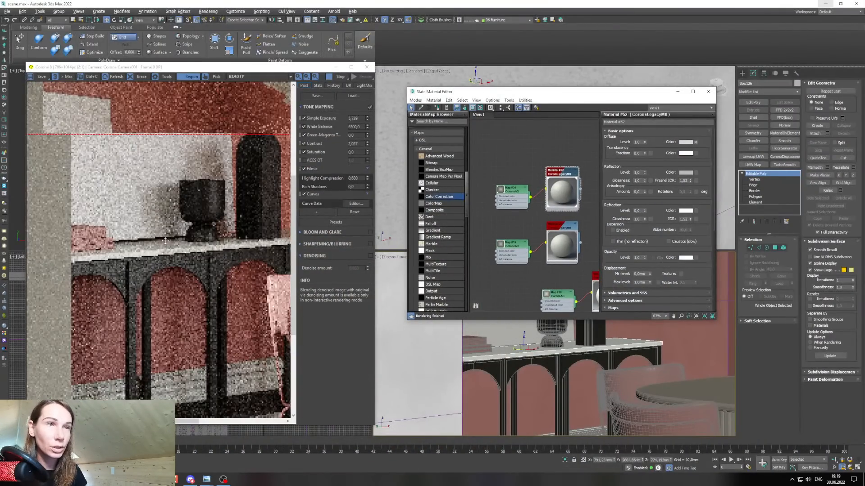
scroll(166, 241, "up", 1)
scroll(180, 242, "down", 2)
scroll(201, 243, "up", 1)
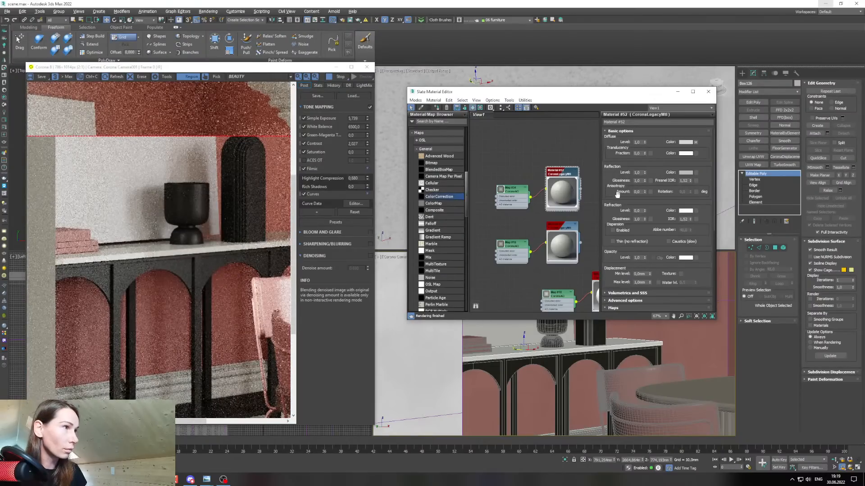
Brighten Material #52's reflection colour to a near-white grey of value 234, checking the console tabletop's reflections in the render.
left_click(685, 173)
left_click_drag(586, 169, 536, 185)
left_click(621, 230)
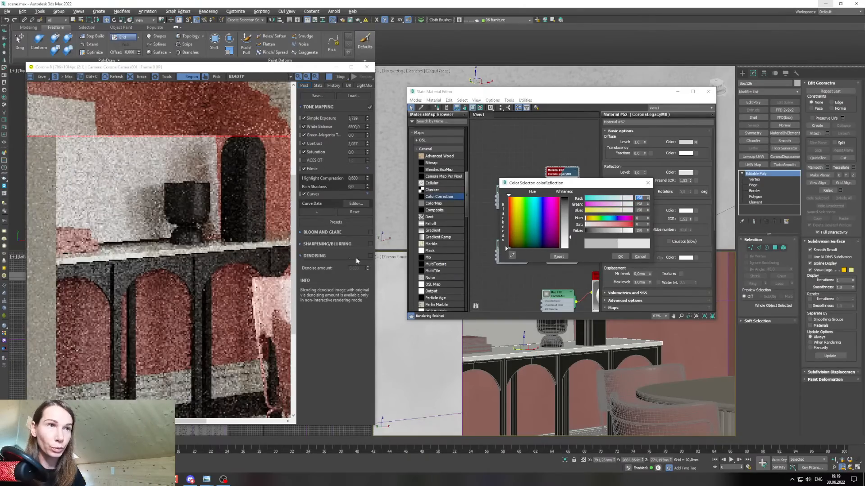
scroll(204, 249, "up", 1)
scroll(130, 258, "down", 1)
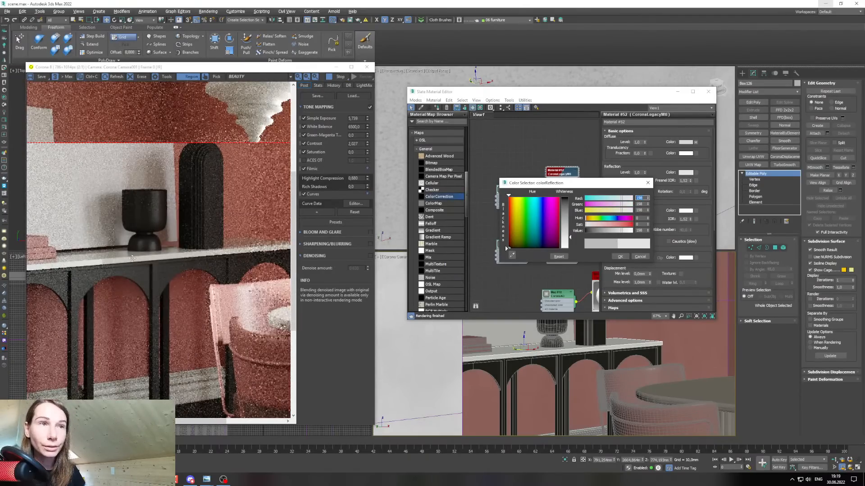
left_click(629, 231)
scroll(134, 255, "up", 2)
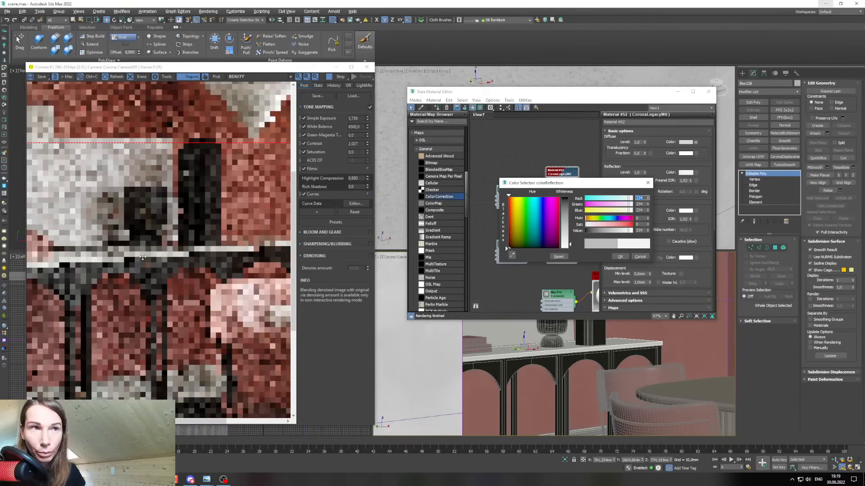
scroll(135, 255, "down", 3)
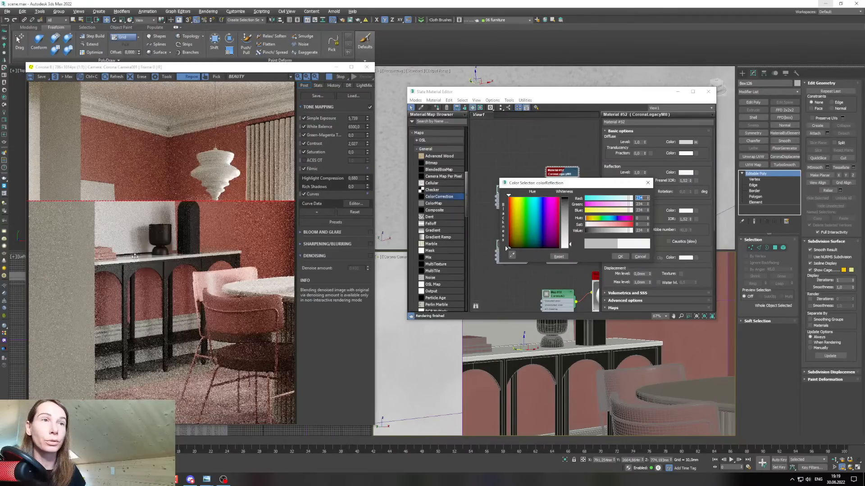
scroll(155, 253, "up", 1)
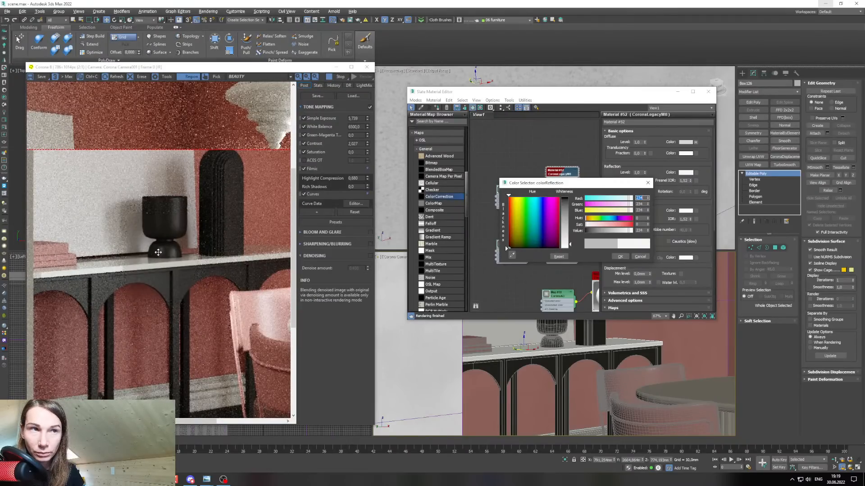
left_click(620, 257)
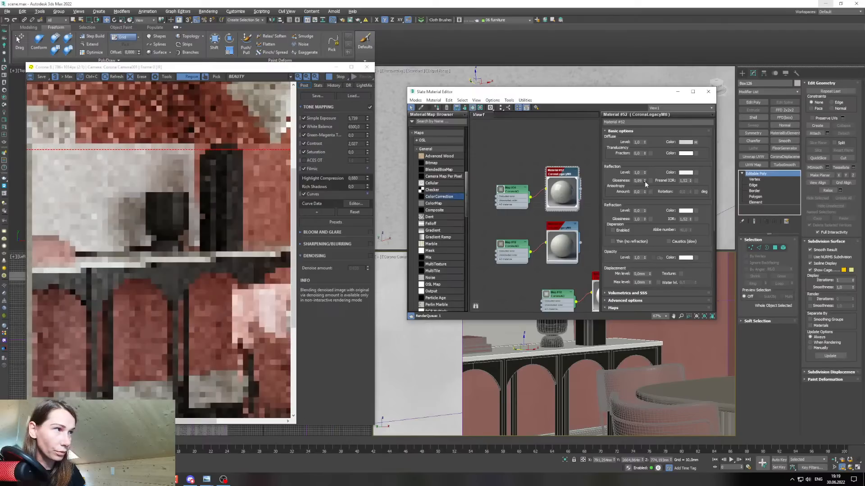
Lower Material #52's reflection glossiness to 0.94, inspect the console tabletop in the render, and close the material editor.
scroll(165, 273, "up", 2)
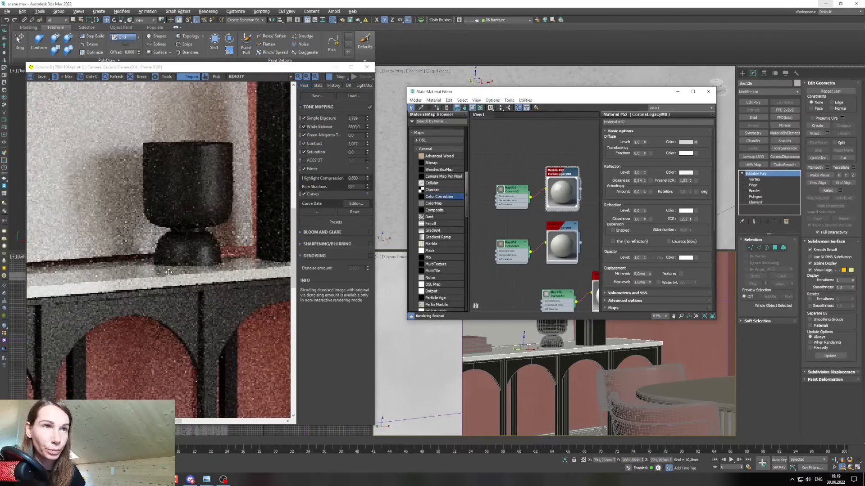
scroll(164, 273, "down", 3)
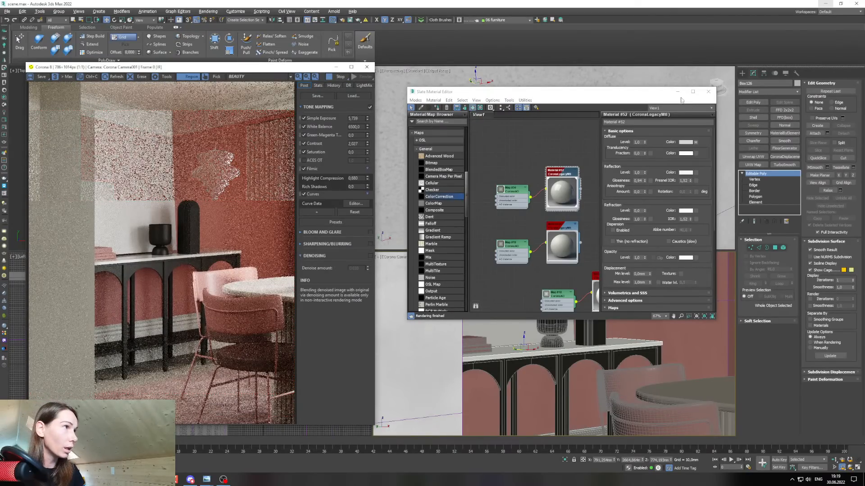
left_click(708, 92)
Return the viewport to the full camera view and move the render region over the dining table and chairs.
right_click(565, 387)
key("c")
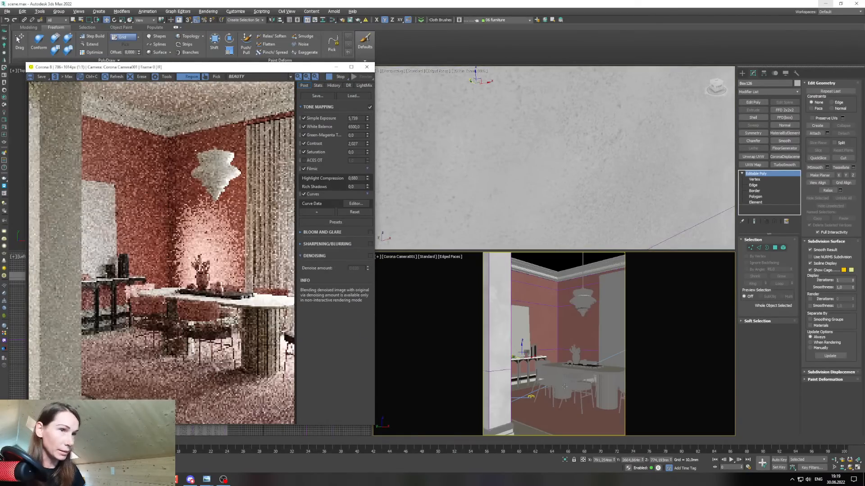
mouse_move(98, 259)
left_mouse_down()
mouse_move(303, 364)
mouse_move(264, 361)
left_mouse_up()
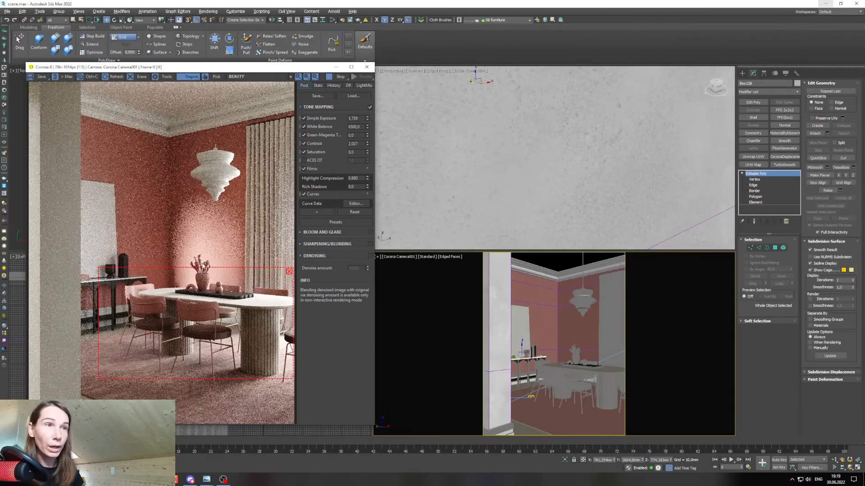
Extend the render region above and below the dining set, and examine the chairs in the reference photo.
left_click_drag(203, 268, 204, 258)
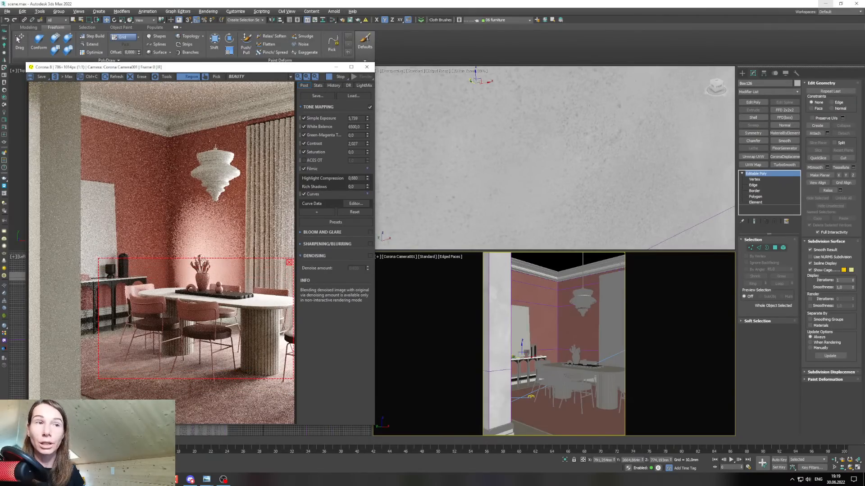
left_click_drag(243, 379, 244, 388)
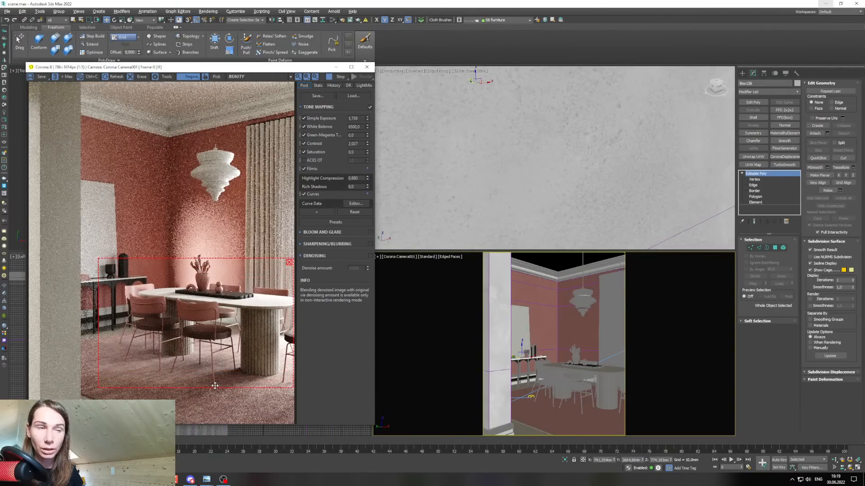
mouse_move(206, 479)
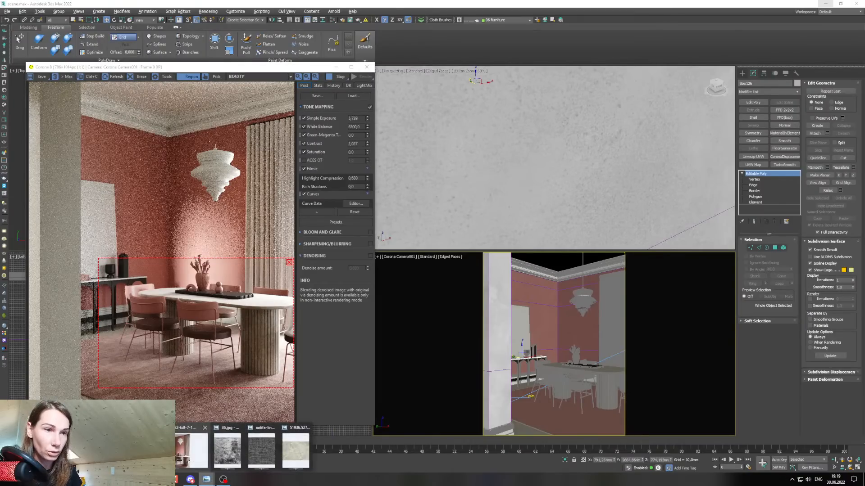
left_click(193, 446)
scroll(669, 373, "up", 3)
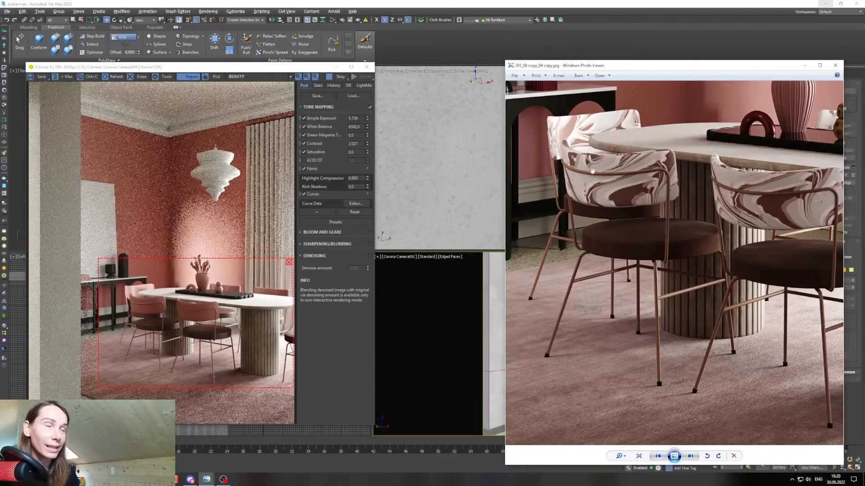
left_click(803, 67)
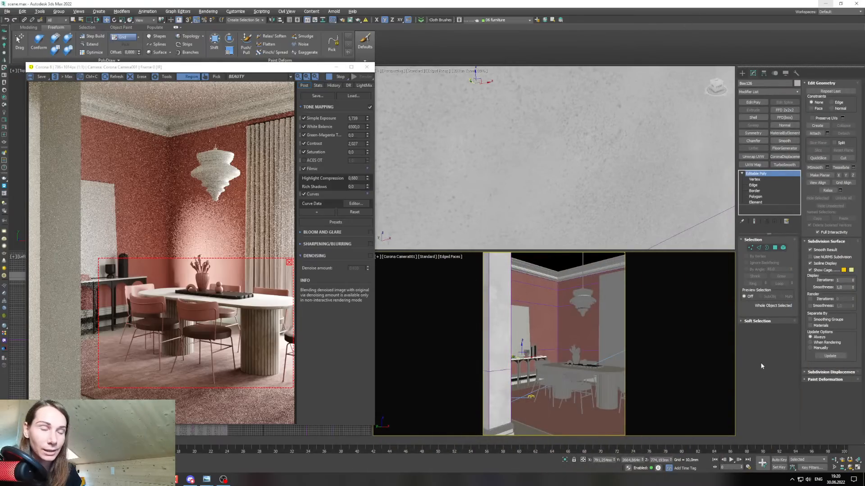
Pick the chair seat's dark brown material from the camera view into the Slate Material Editor and display its parameters.
key("m")
middle_click_drag(512, 242, 502, 222)
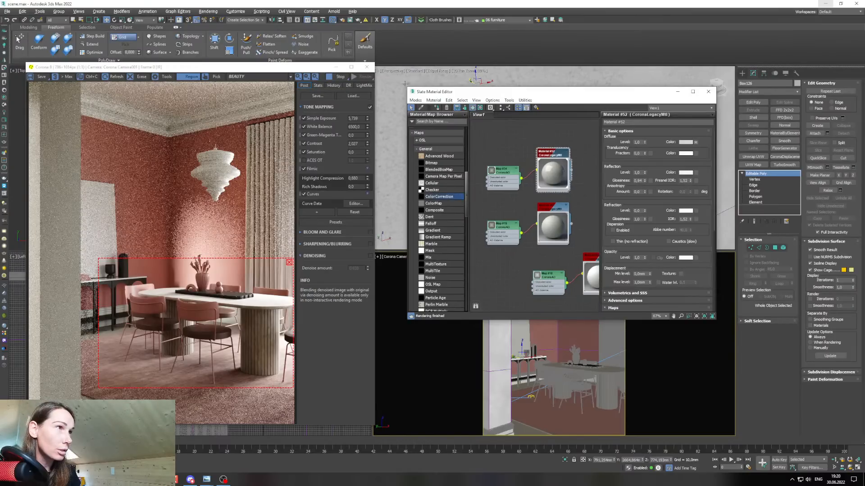
left_click(421, 108)
double_click(438, 114)
left_click_drag(440, 117, 436, 213)
left_click_drag(433, 94, 368, 94)
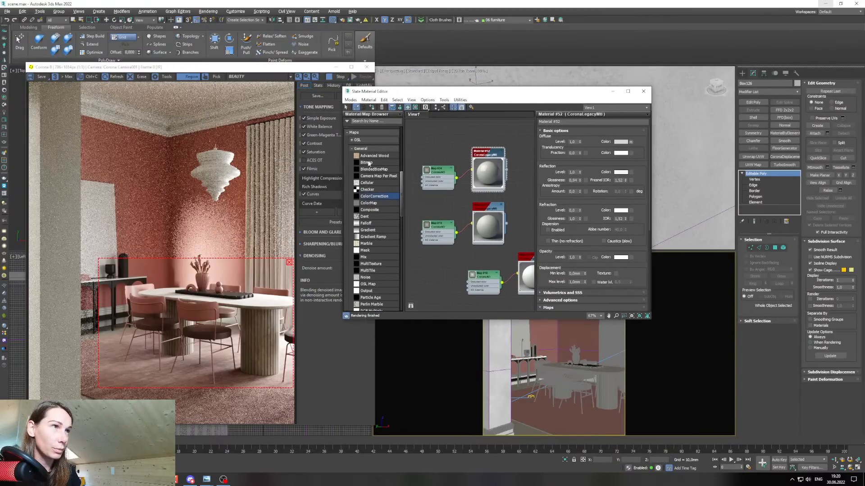
left_click(586, 384)
scroll(479, 227, "down", 5)
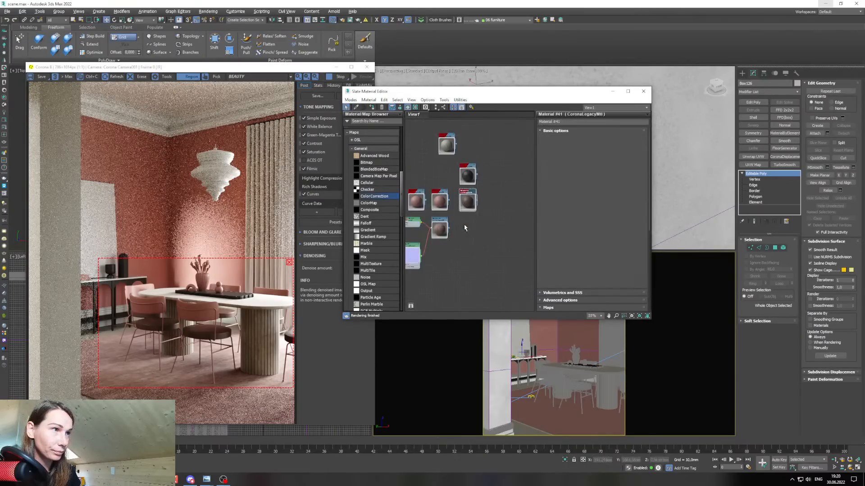
scroll(468, 248, "up", 5)
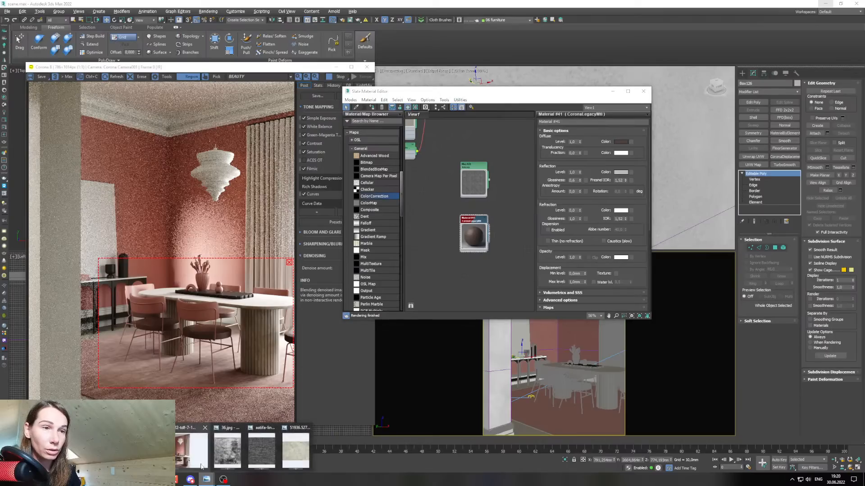
Compare the chair seats in the reference photo with those in the current render.
left_click(201, 466)
left_click_drag(677, 72, 495, 70)
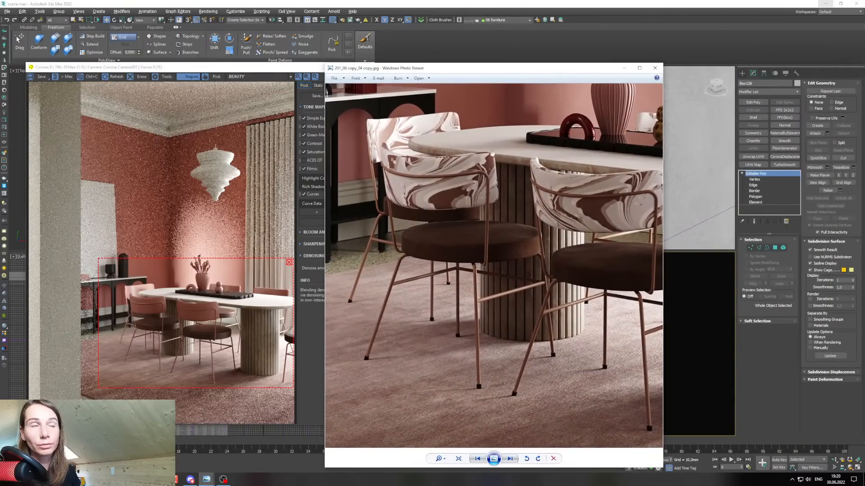
scroll(492, 153, "down", 3)
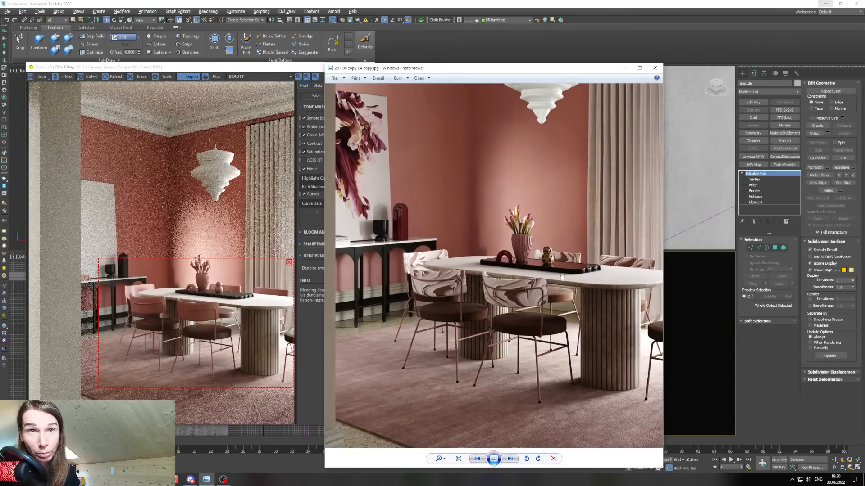
scroll(556, 301, "up", 1)
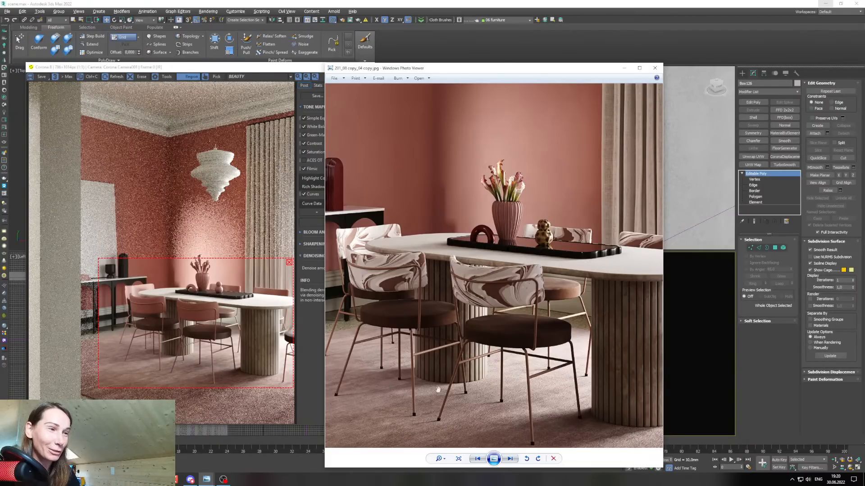
left_click(624, 68)
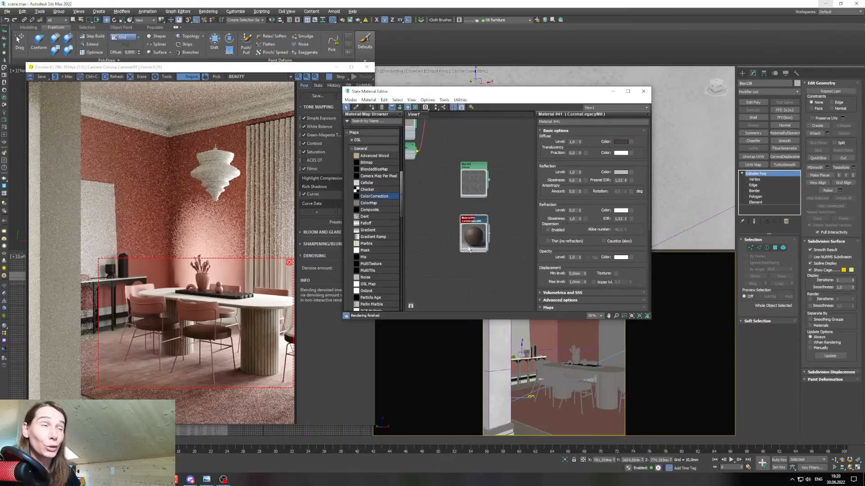
Set the reflection level of the brown seat material to 0.
scroll(469, 249, "up", 4)
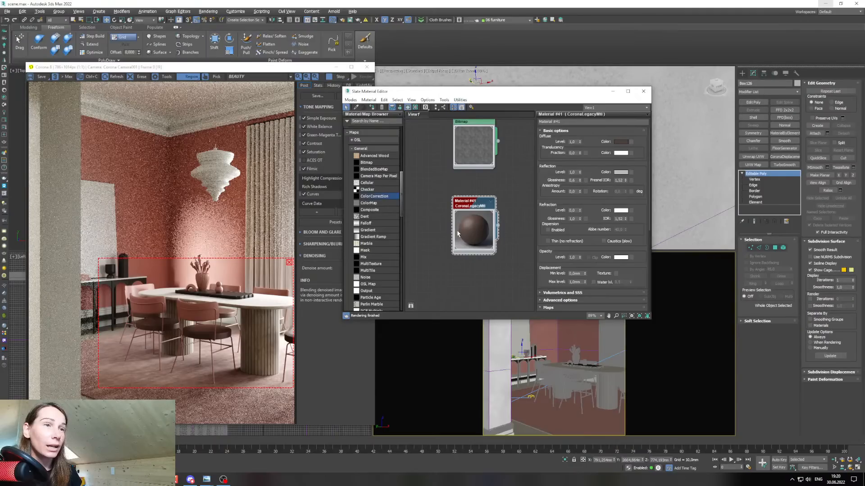
left_click(572, 172)
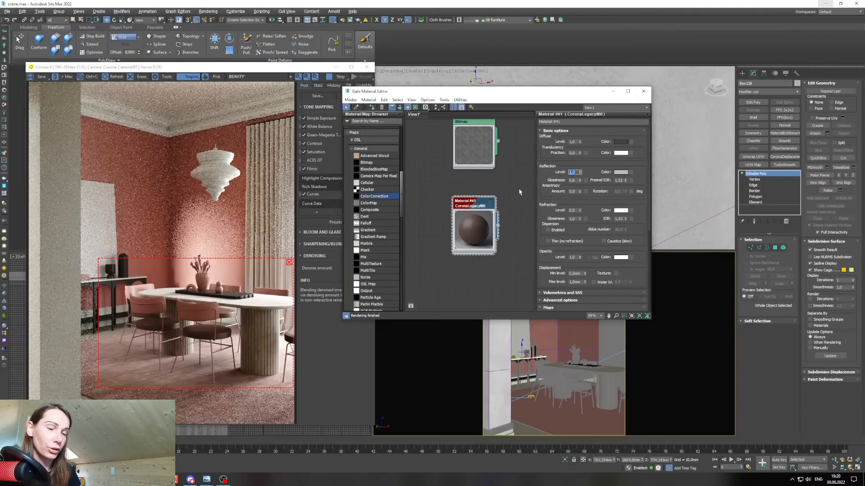
type("0")
key("Return")
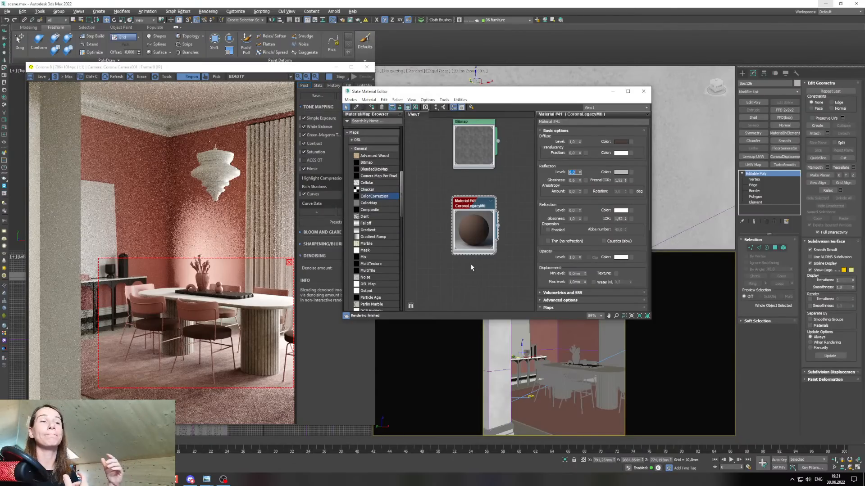
Add a Falloff map beside the seat material and connect it to the material's diffuse color.
left_click_drag(366, 223, 427, 232)
double_click(427, 232)
middle_click_drag(427, 232, 480, 213)
left_click_drag(479, 214, 456, 214)
middle_click_drag(481, 241, 442, 227)
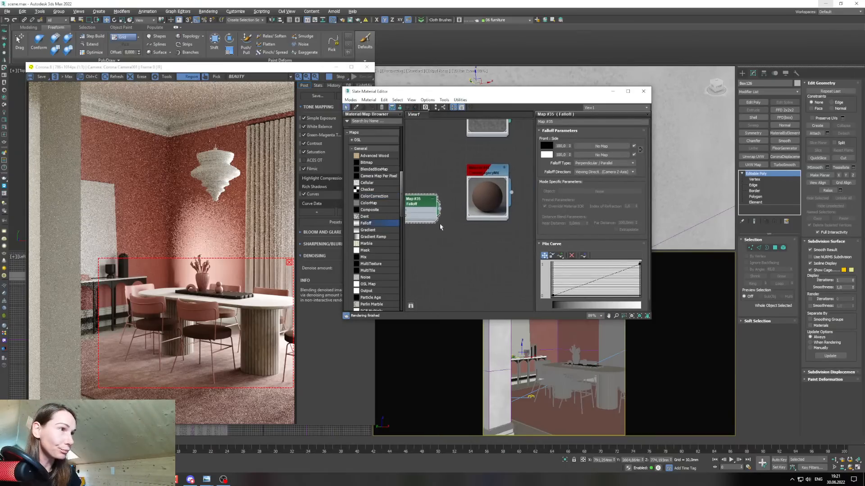
left_click_drag(441, 211, 489, 205)
left_click(471, 275)
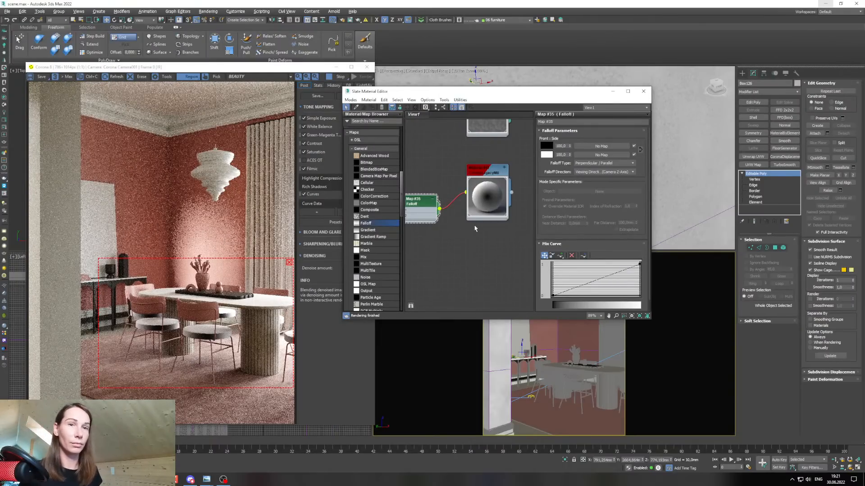
middle_click_drag(445, 231, 475, 238)
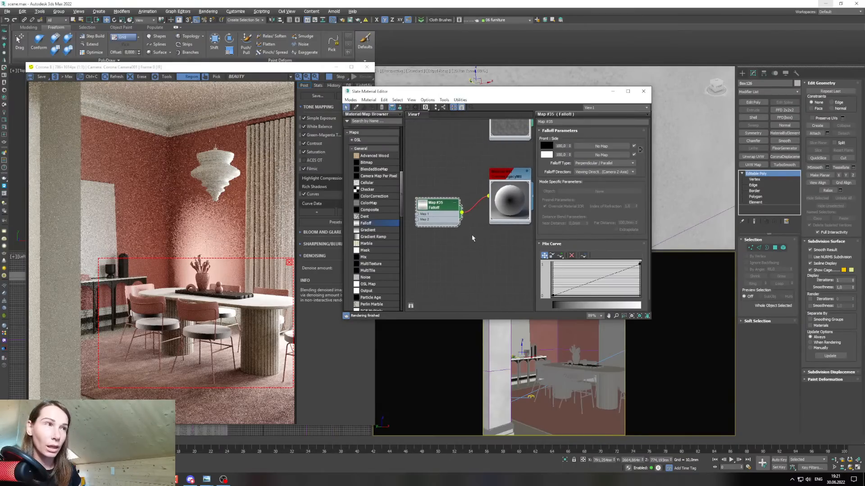
Check how the seat fabric's shading looks in the reference photo, both zoomed out and close up.
left_click(207, 480)
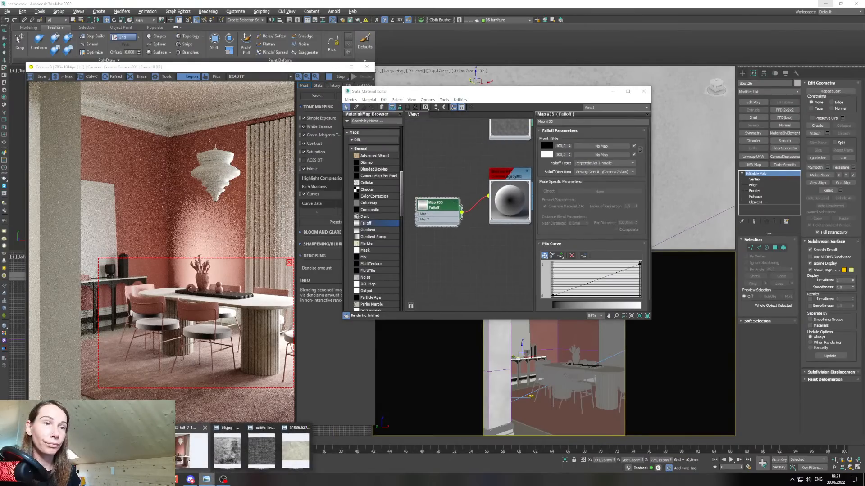
left_click(195, 450)
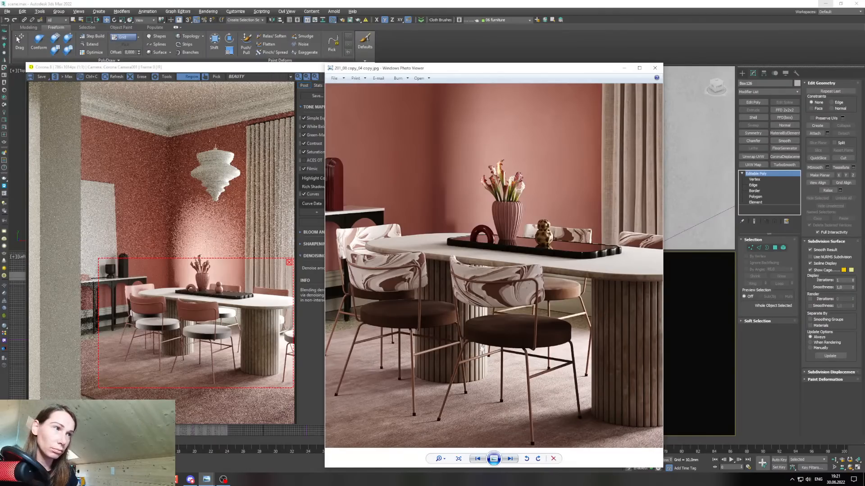
scroll(504, 331, "down", 3)
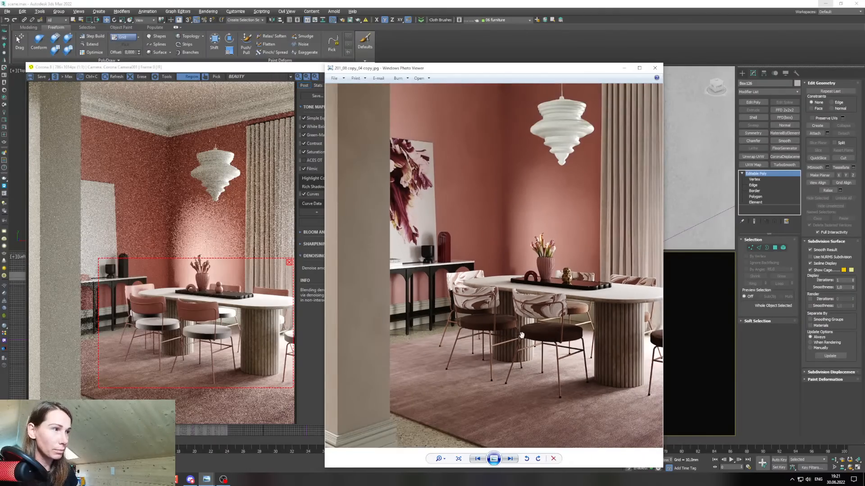
scroll(570, 336, "up", 2)
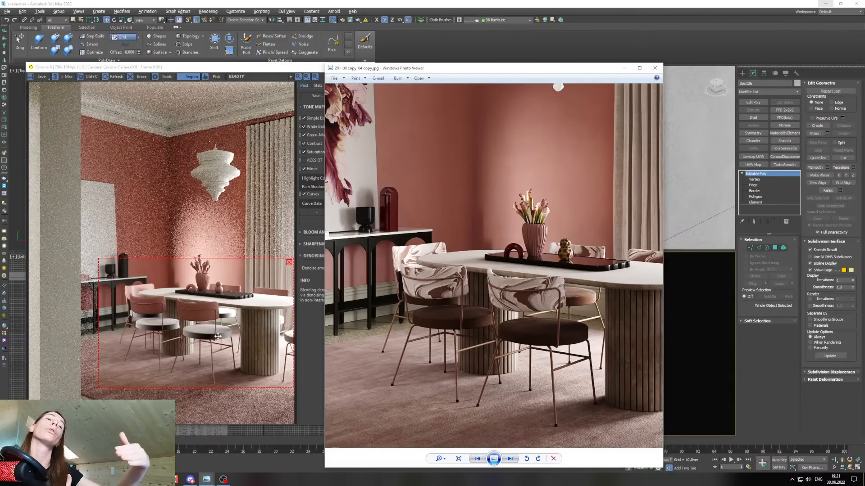
left_click(624, 68)
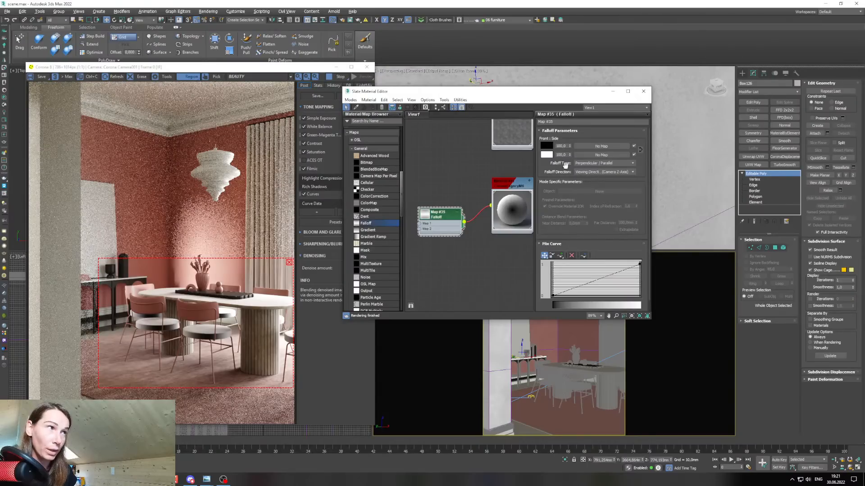
Change the seat Falloff map's type to Fresnel and close the material editor.
left_click(588, 164)
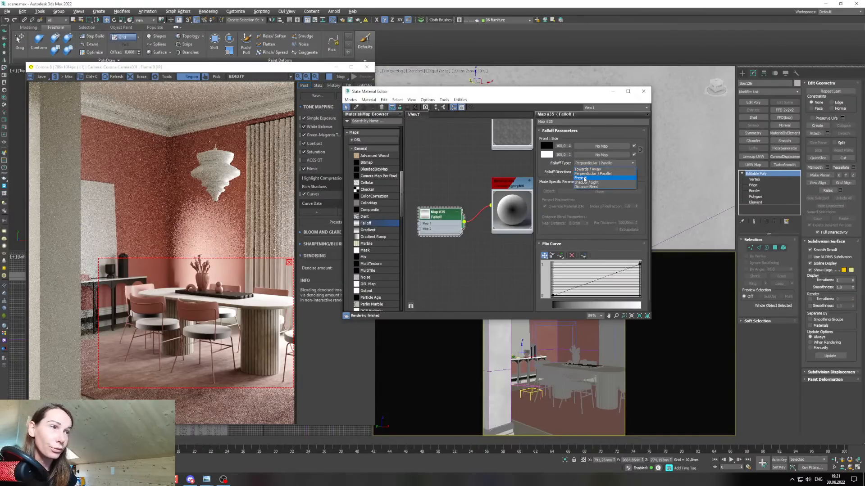
left_click(584, 179)
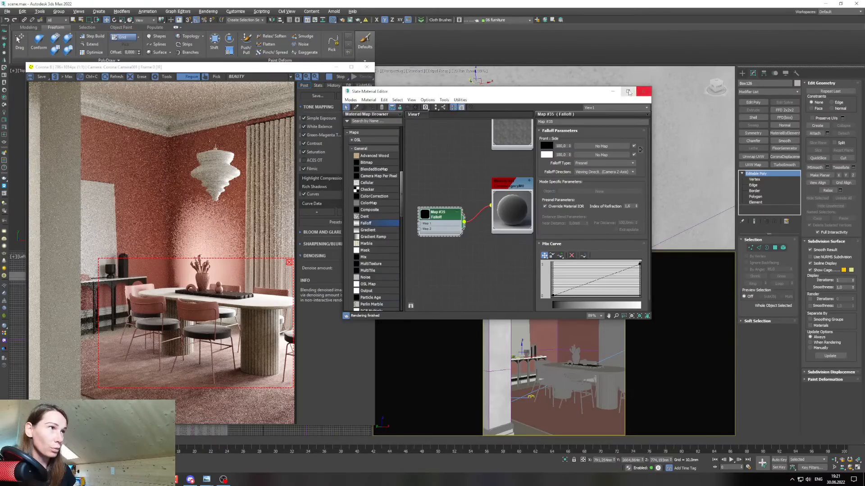
left_click(644, 91)
Inspect the chair seats close up in the interactive render of the camera view.
key("1")
scroll(575, 392, "up", 5)
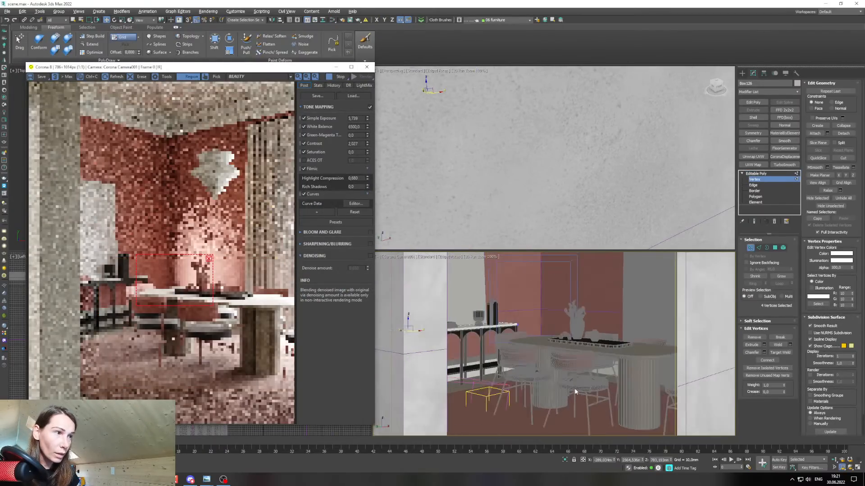
scroll(576, 392, "up", 2)
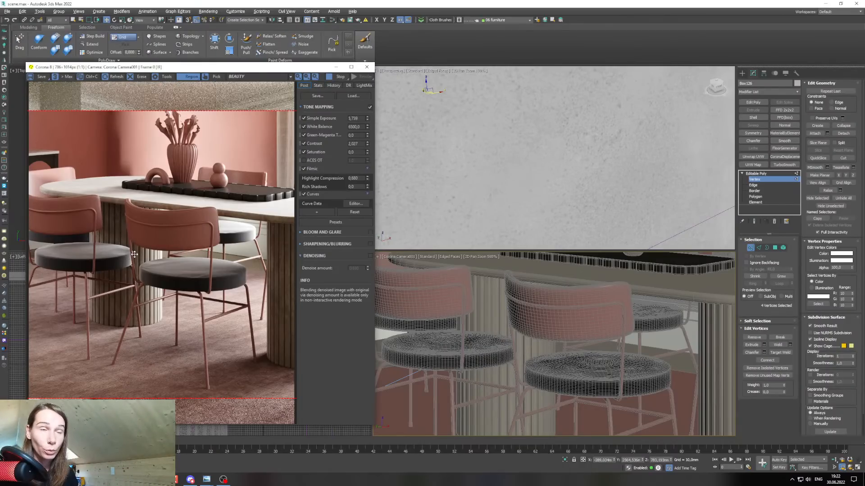
left_click(785, 174)
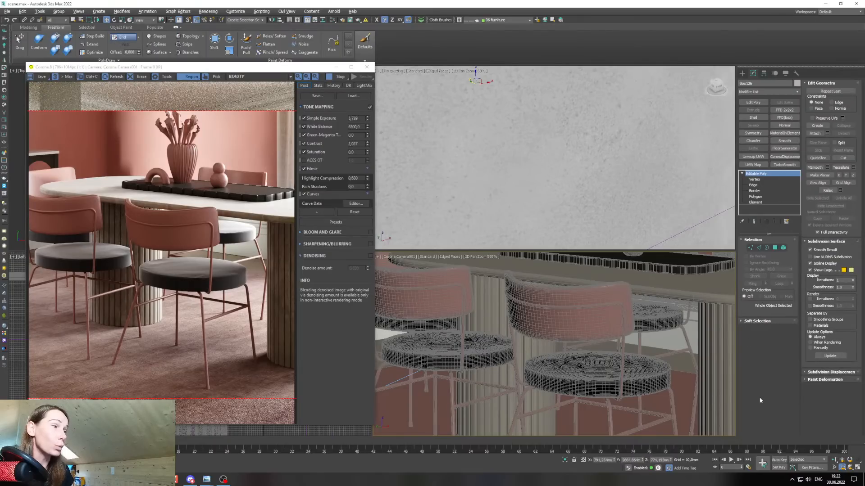
Review the seat's Falloff map and its Fresnel settings in the Slate Material Editor.
key("m")
left_click_drag(469, 94, 494, 99)
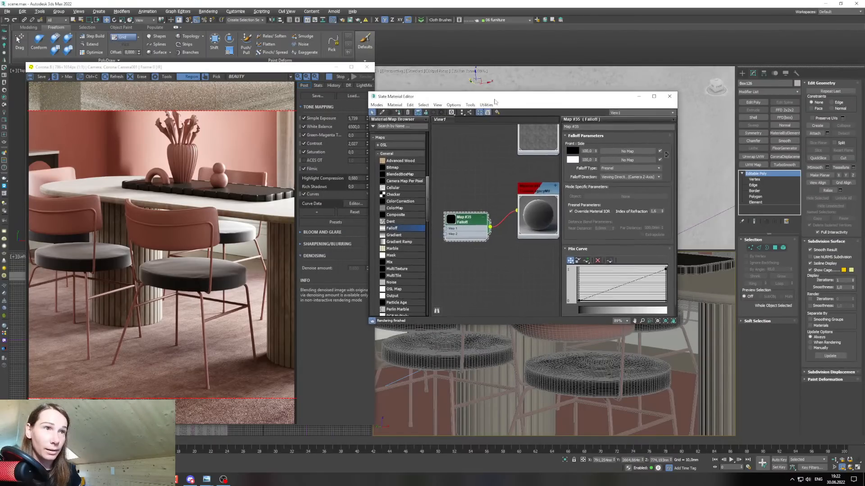
middle_click_drag(459, 220, 475, 222)
left_click_drag(476, 222, 471, 225)
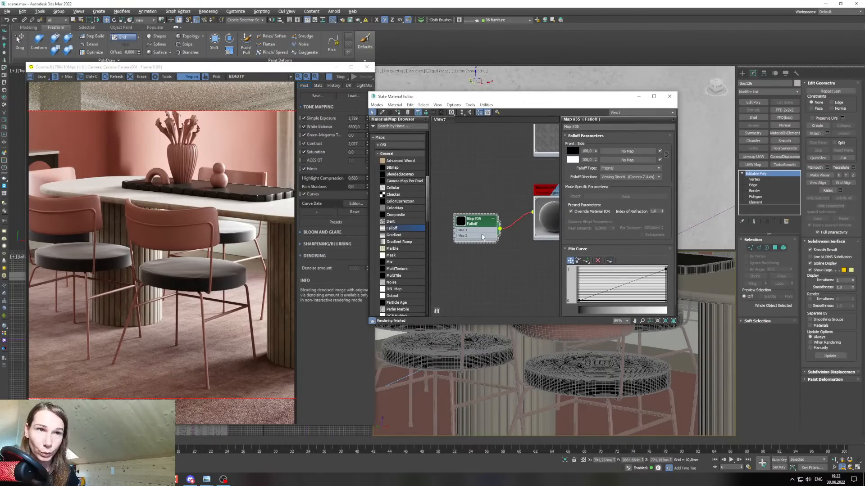
mouse_move(206, 479)
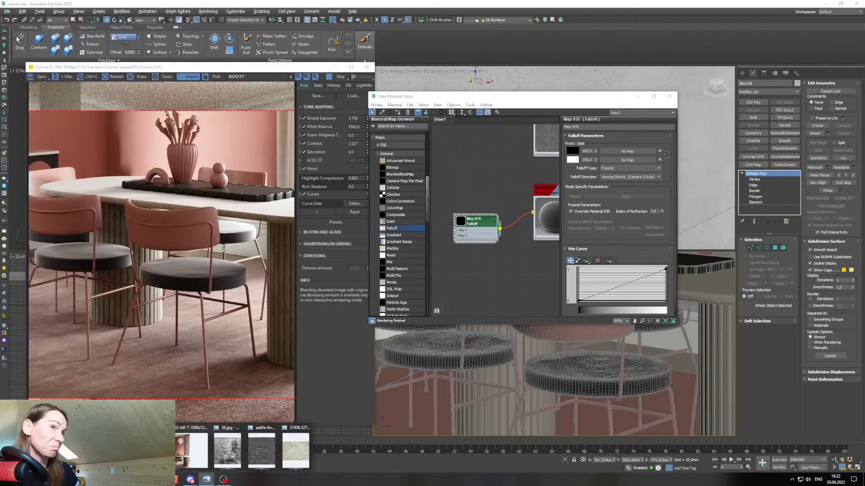
Return the camera view to its full framing and shift the render region slightly upward over the dining set.
left_click(638, 96)
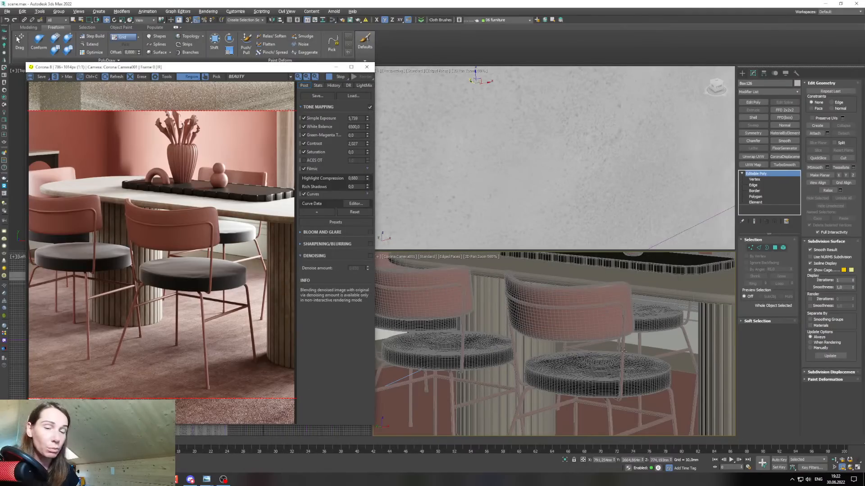
key("1")
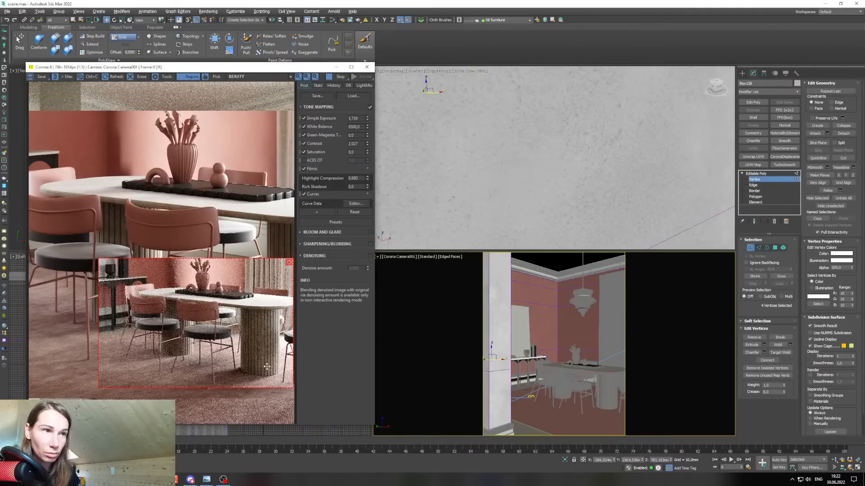
left_click_drag(266, 351, 266, 346)
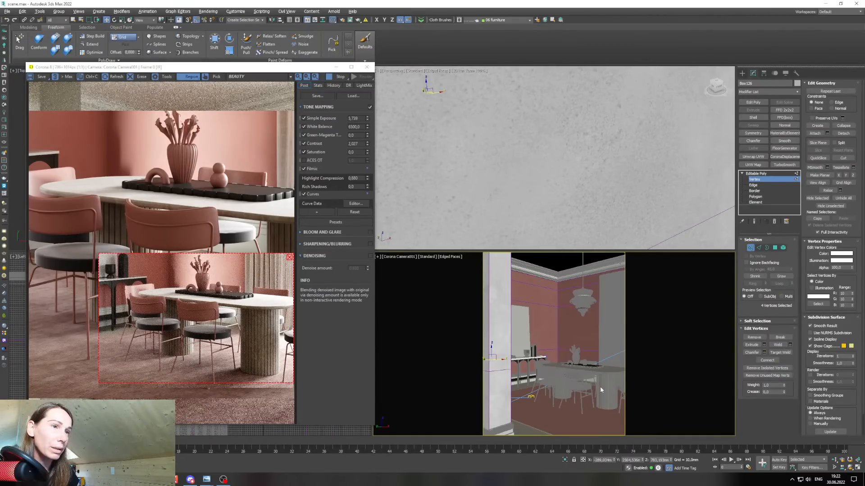
Add a midpoint to the seat Falloff map's mix curve, convert it to Bezier-Smooth, and enlarge the map's preview.
key("m")
left_click(585, 260)
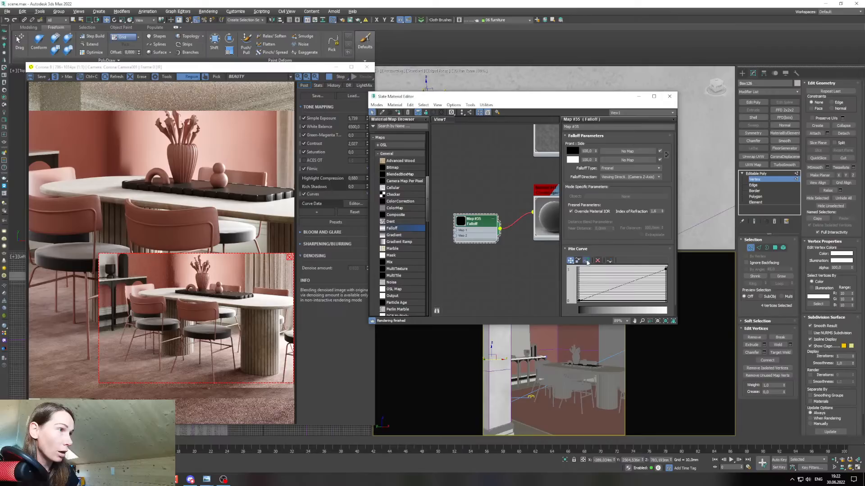
left_click(617, 289)
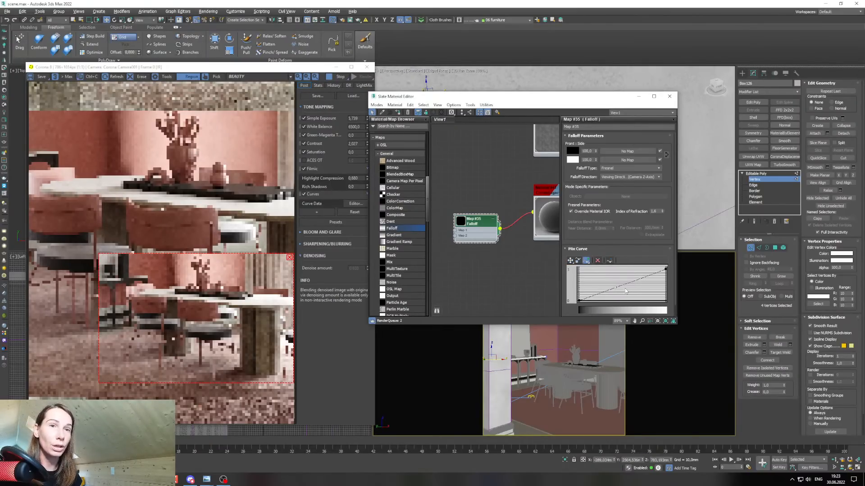
right_click(616, 287)
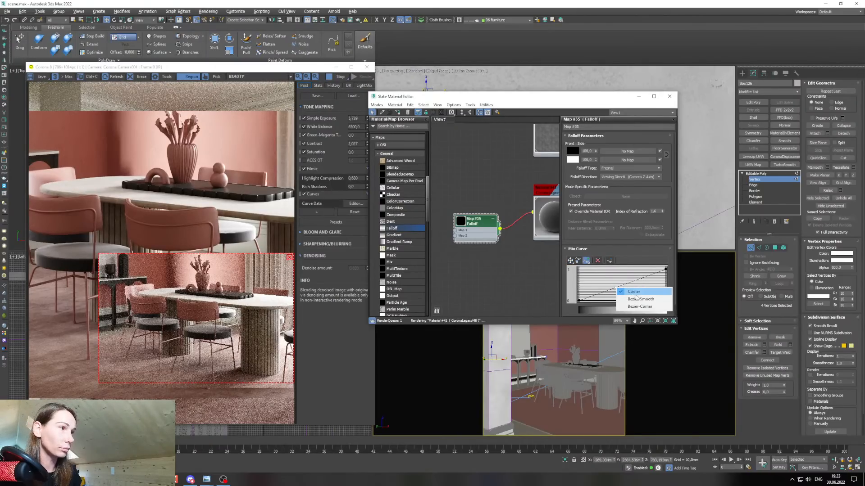
left_click(631, 296)
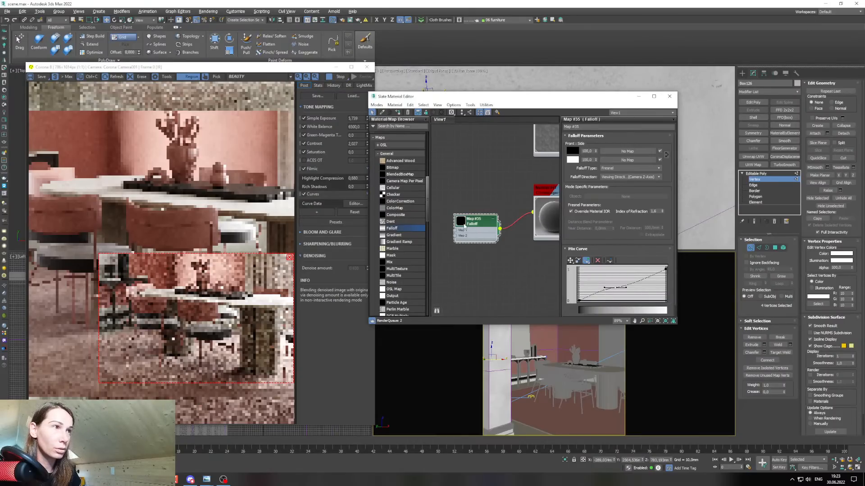
double_click(465, 226)
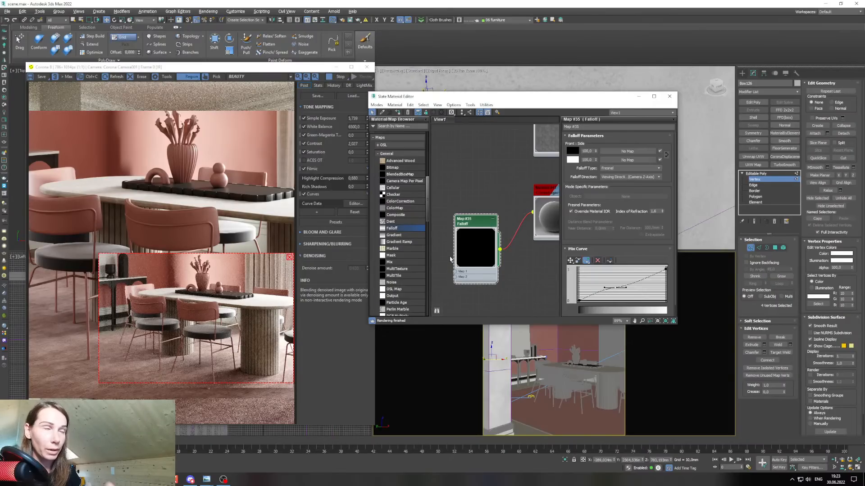
left_click_drag(466, 242, 466, 224)
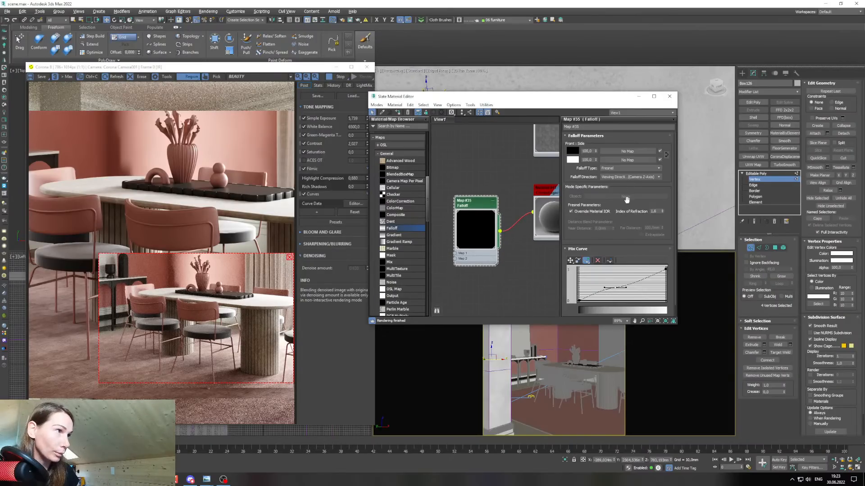
Reshape the Falloff mix curve by moving its middle point slightly below the diagonal for a gentler start and steeper end.
left_click(570, 261)
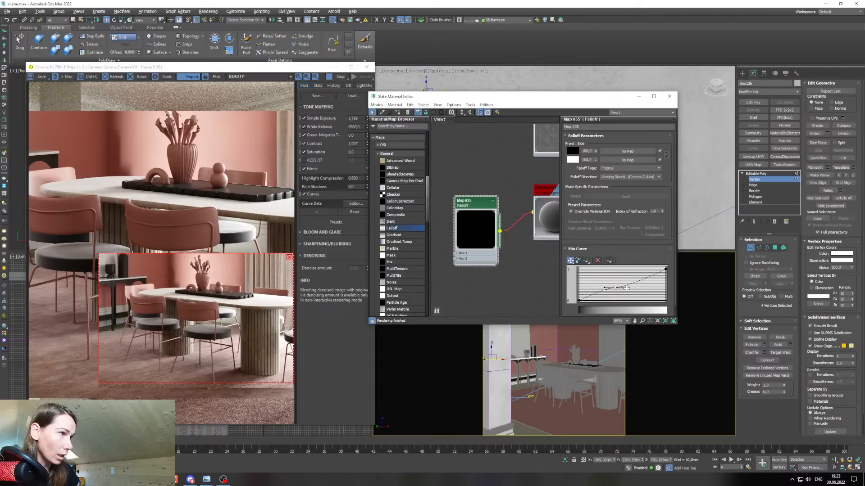
left_click_drag(626, 288, 618, 288)
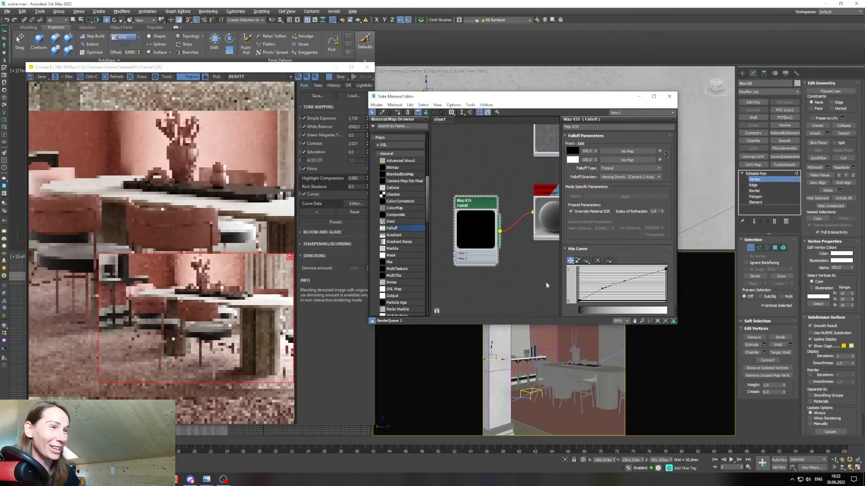
left_click_drag(612, 286, 610, 284)
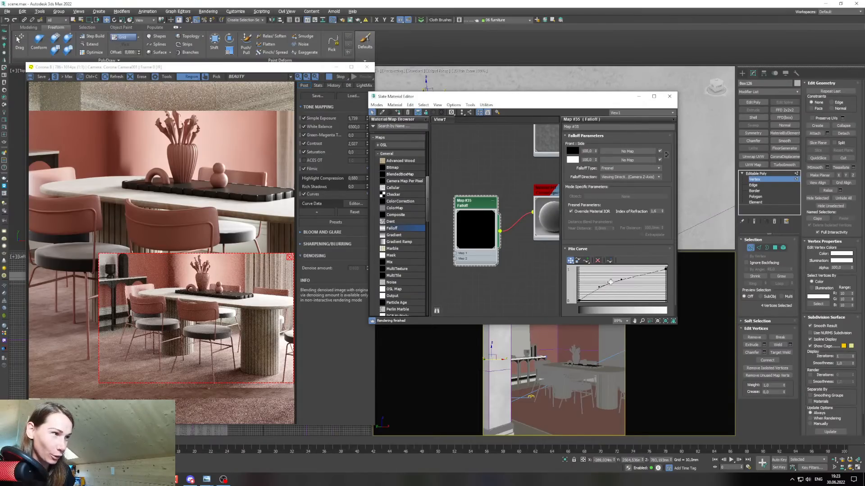
left_click_drag(610, 282, 604, 289)
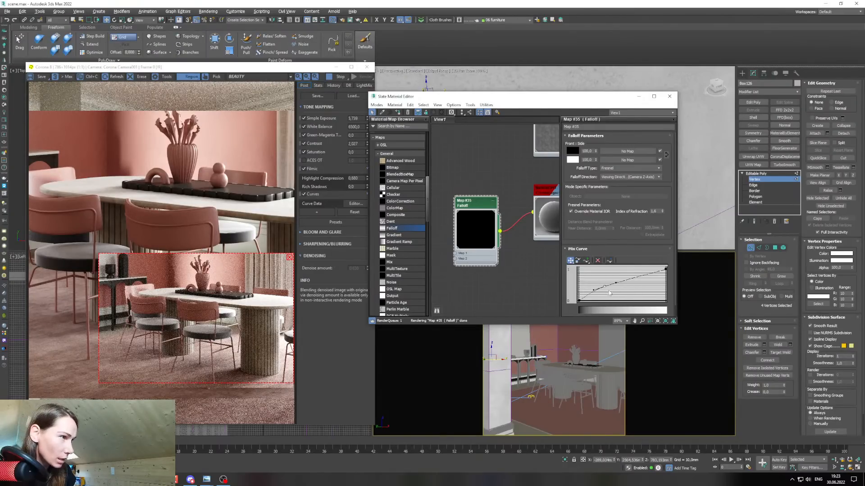
left_click_drag(603, 287, 622, 291)
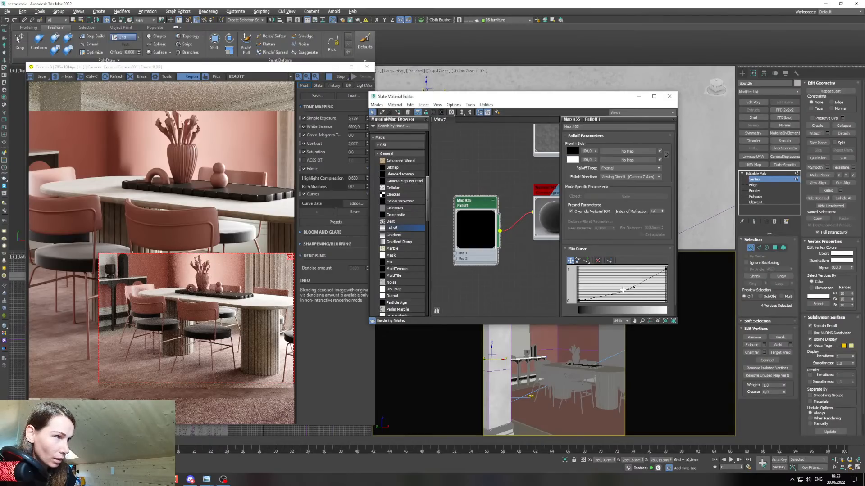
left_click_drag(623, 290, 622, 291)
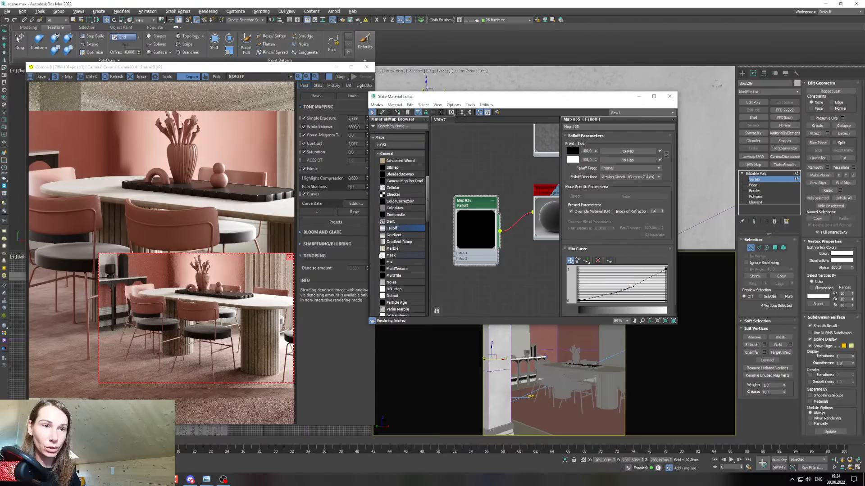
Switch to the texture folder in File Explorer and examine the beige FabricPlain0020 fabric texture and its grey mix version.
left_click(141, 479)
left_click_drag(305, 232, 292, 91)
left_click_drag(620, 236, 611, 396)
double_click(517, 339)
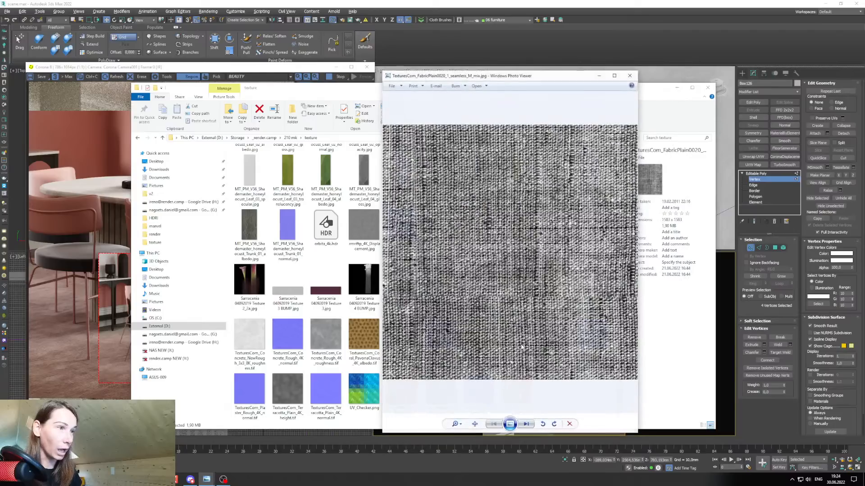
left_click_drag(427, 78, 195, 61)
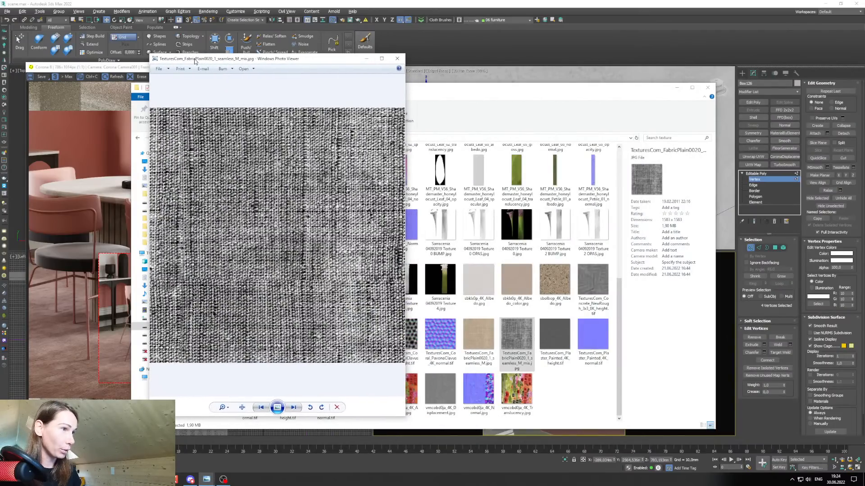
double_click(477, 339)
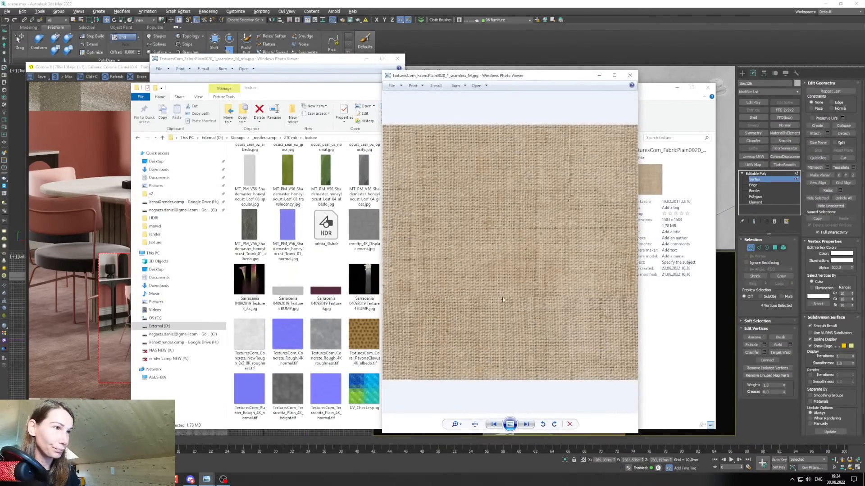
left_click(631, 77)
double_click(514, 353)
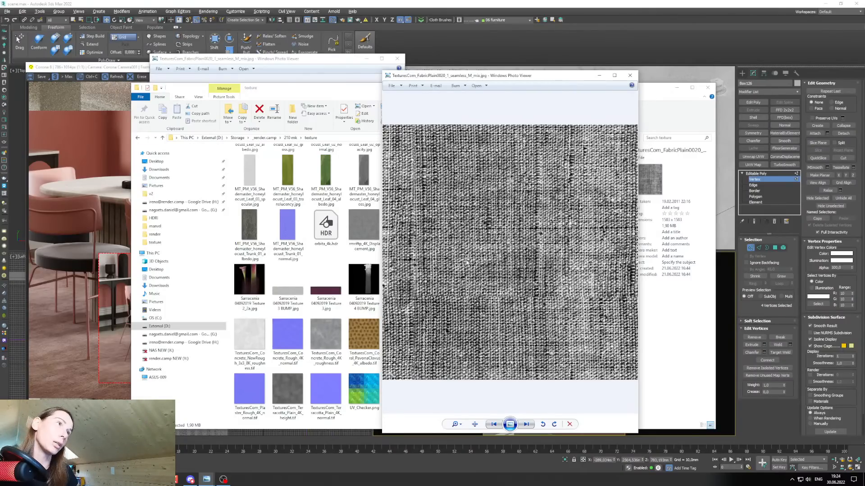
left_click(599, 75)
Bring TexturesCom_FabricPlain0020_1_seamless_M_mix.jpg into the Slate Material Editor as a bitmap and enlarge its preview.
left_click_drag(578, 90, 363, 93)
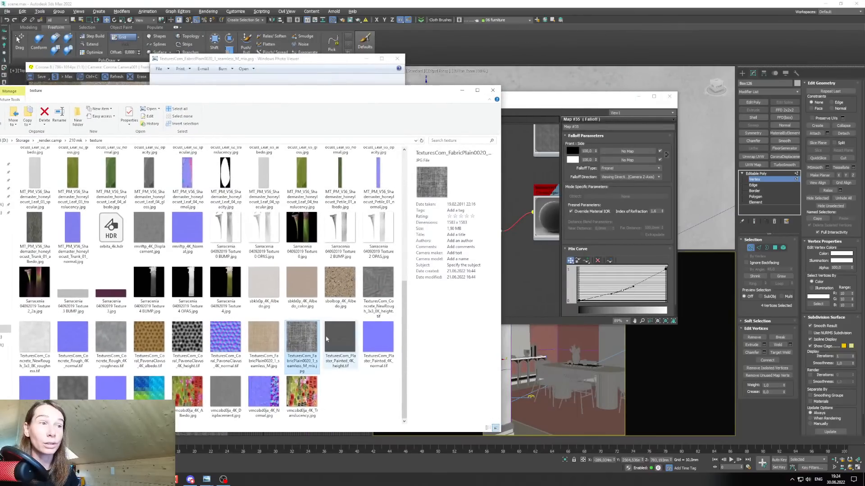
left_click_drag(307, 339, 519, 277)
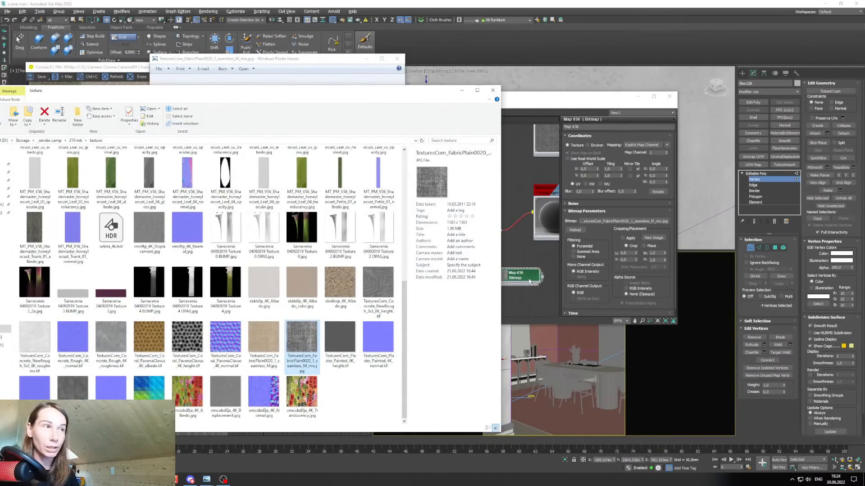
left_click(513, 253)
mouse_move(512, 260)
middle_mouse_down()
mouse_move(505, 242)
mouse_move(526, 257)
middle_mouse_up()
double_click(472, 186)
double_click(522, 248)
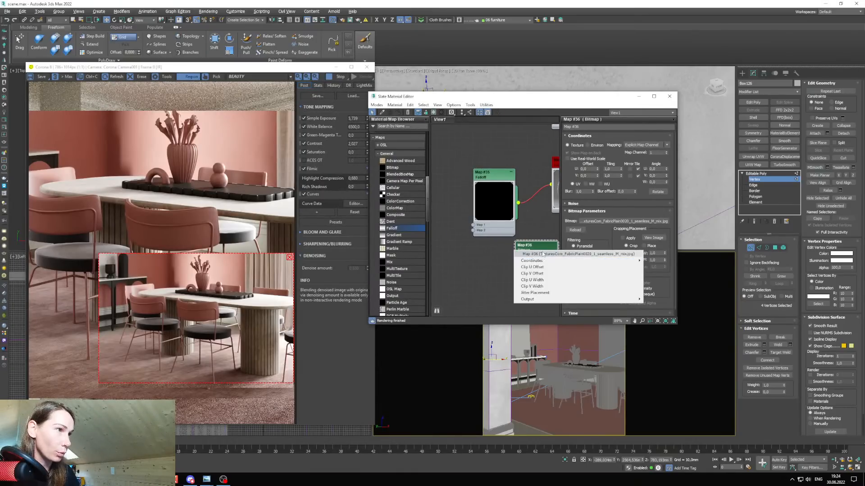
Place the fabric bitmap beside the Falloff map and connect it to the Mix Amount of a new Mix map.
left_click_drag(529, 251, 440, 235)
middle_click_drag(437, 245, 479, 233)
left_click_drag(475, 243, 462, 267)
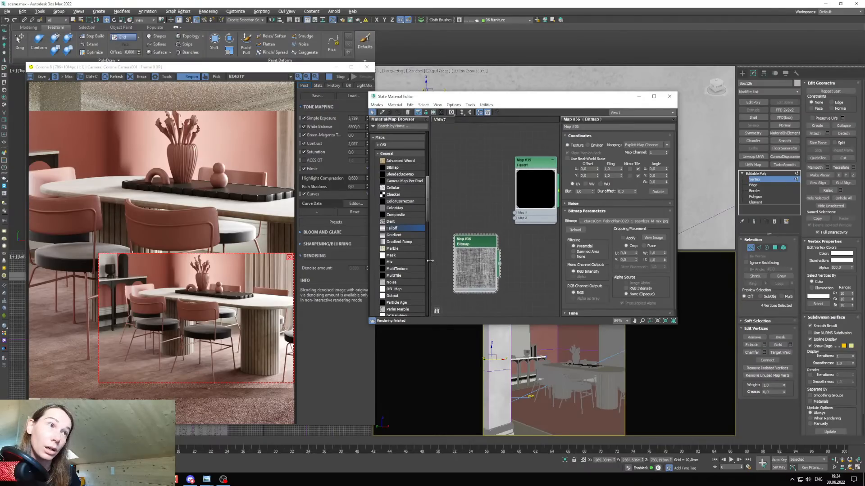
left_click_drag(390, 262, 463, 276)
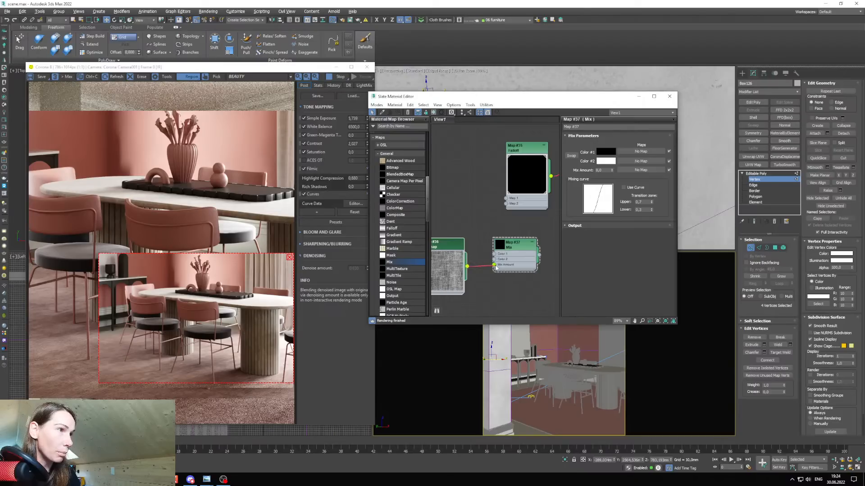
Copy the seat material's brown diffuse color into both Color #1 and Color #2 of the Mix map.
scroll(547, 220, "down", 2)
middle_click_drag(546, 221, 498, 233)
double_click(534, 175)
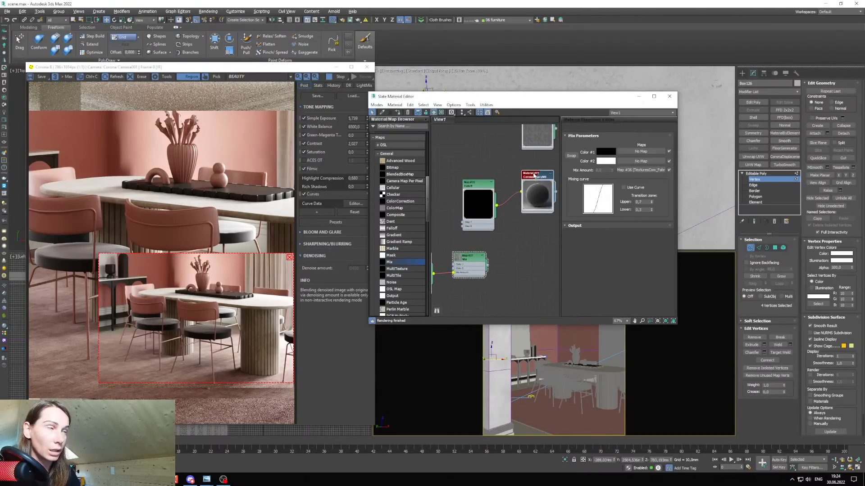
right_click(647, 148)
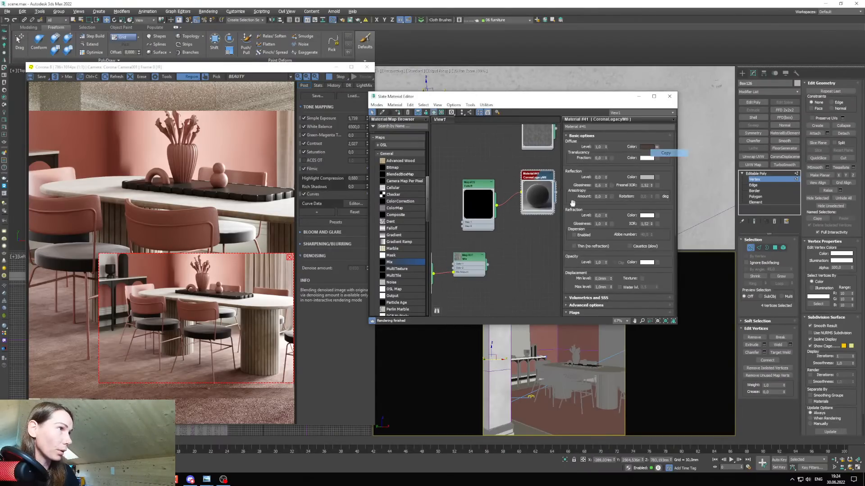
middle_click_drag(504, 239, 514, 236)
double_click(478, 255)
right_click(613, 152)
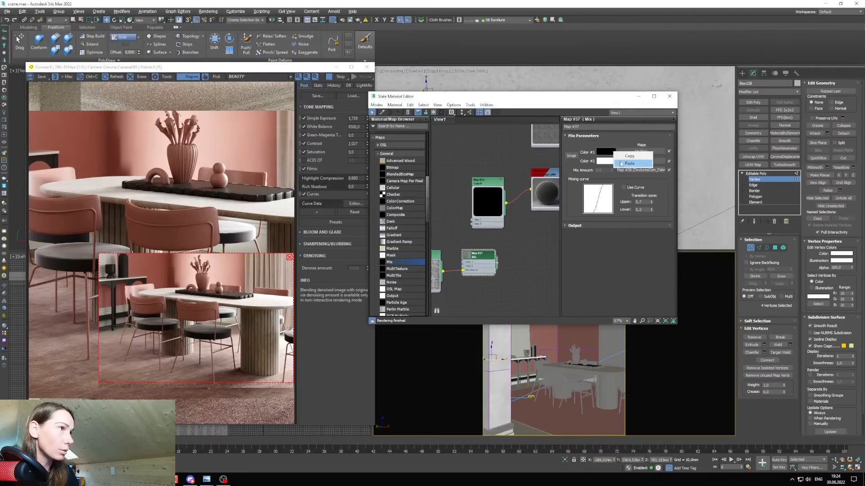
left_click(629, 163)
right_click(604, 161)
left_click(617, 174)
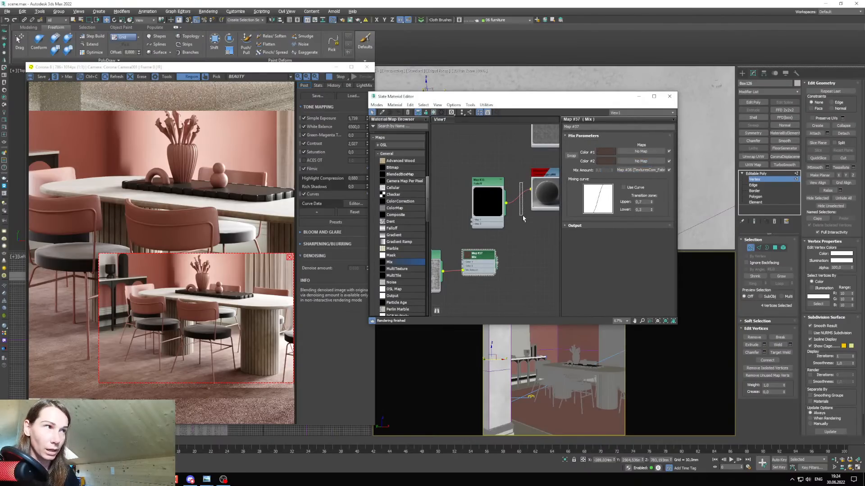
Disconnect the Falloff map from the seat material and connect the Mix map to its diffuse color instead.
left_click_drag(523, 216, 484, 168)
key("Delete")
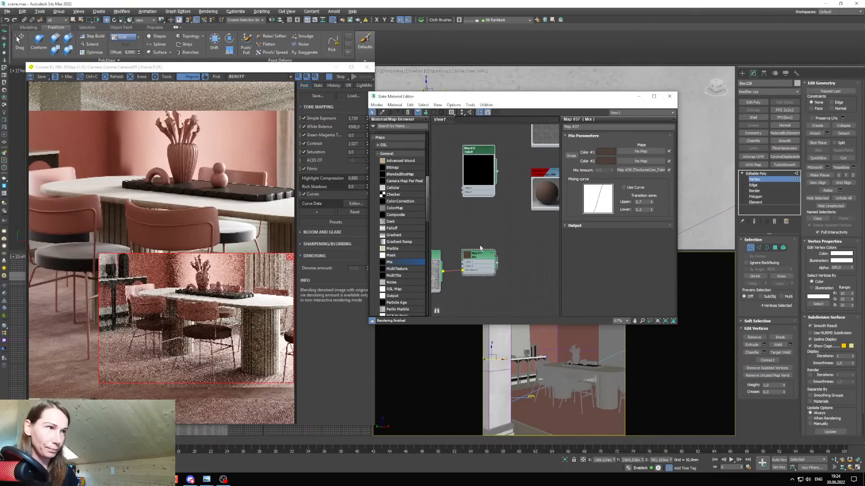
left_click_drag(479, 270, 480, 226)
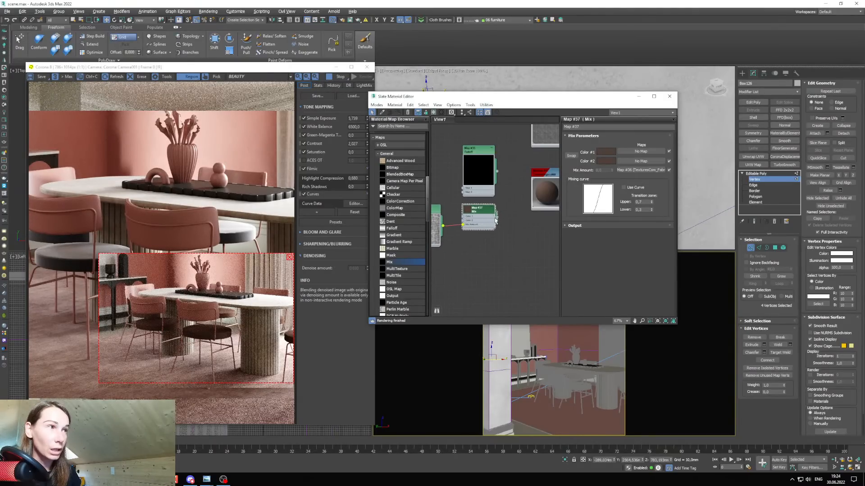
left_click_drag(537, 205, 536, 215)
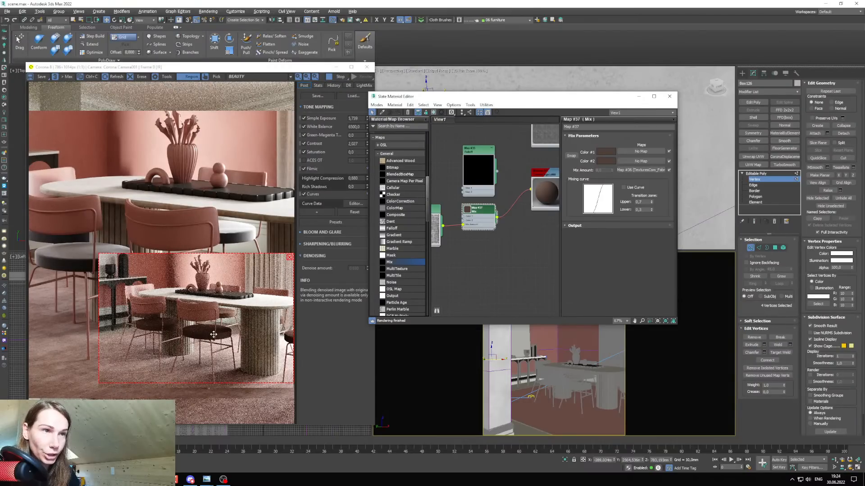
Enlarge the Mix map's preview and set its Color #2 to a lighter brown by raising the color's Value.
scroll(214, 326, "up", 2)
scroll(482, 215, "up", 2)
double_click(482, 215)
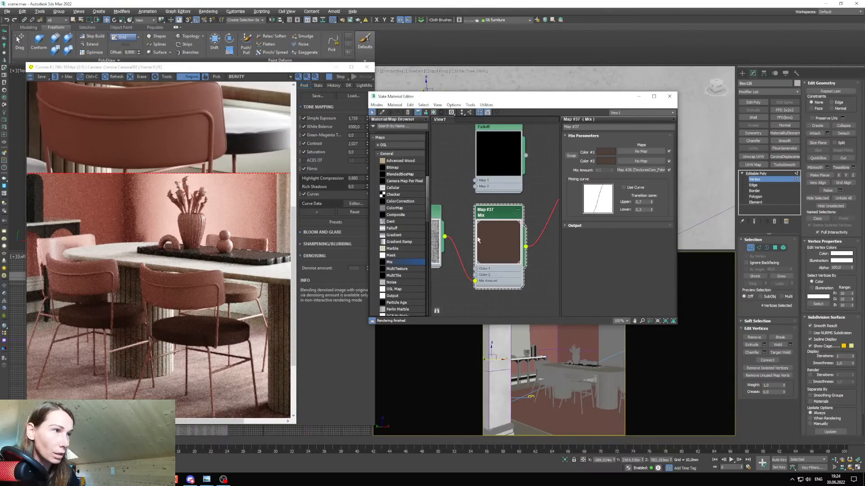
middle_click_drag(450, 226, 482, 199)
left_click_drag(457, 188, 463, 208)
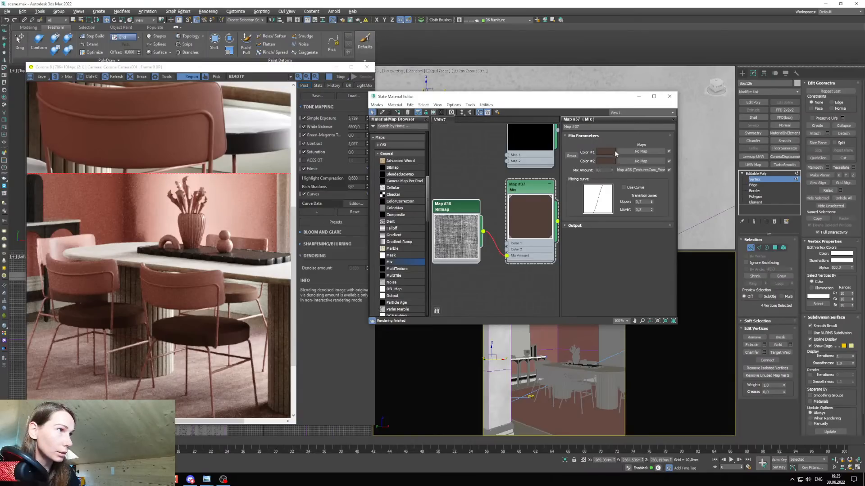
left_click(606, 161)
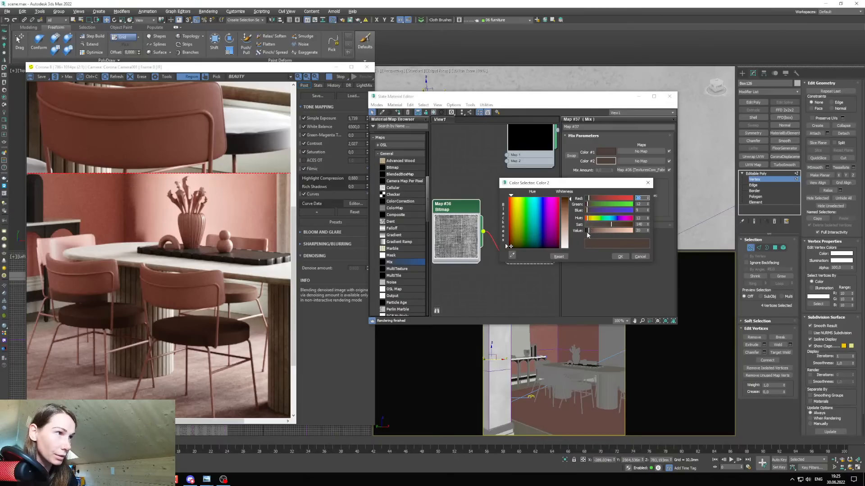
left_click_drag(587, 232, 593, 230)
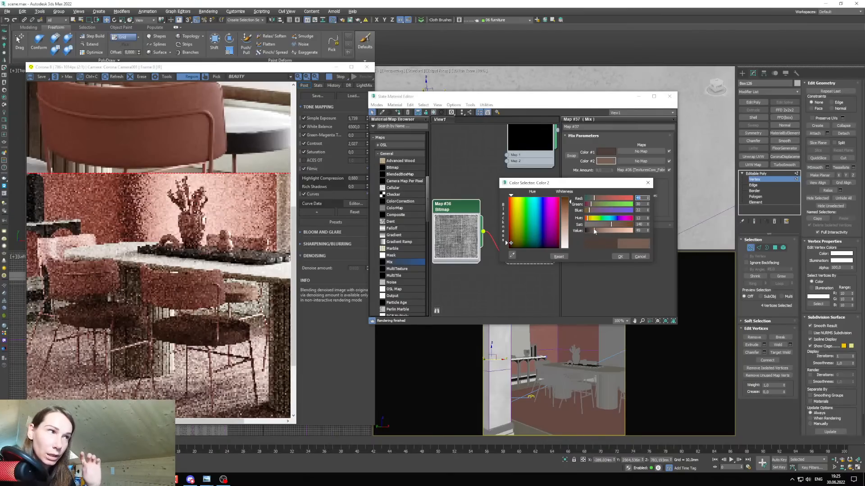
left_click(620, 256)
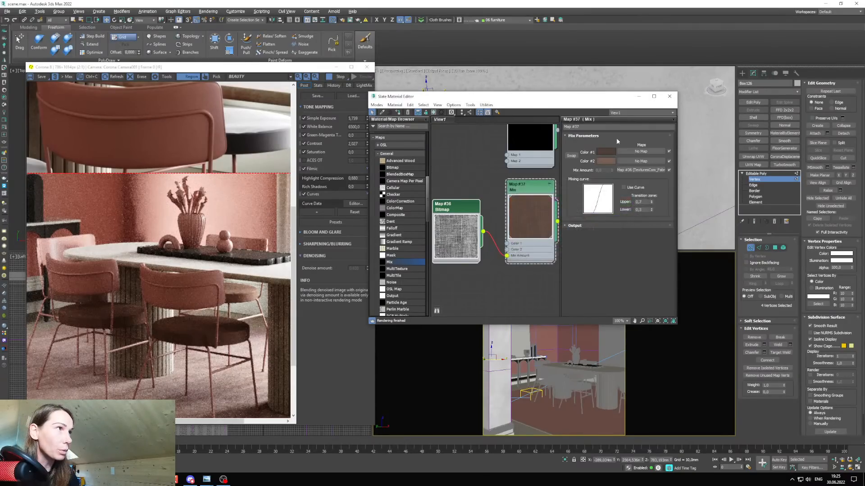
Close the material editor and inspect the front chair's seat fabric close up in the interactive render.
left_click(670, 96)
scroll(581, 391, "up", 5)
scroll(581, 391, "up", 5)
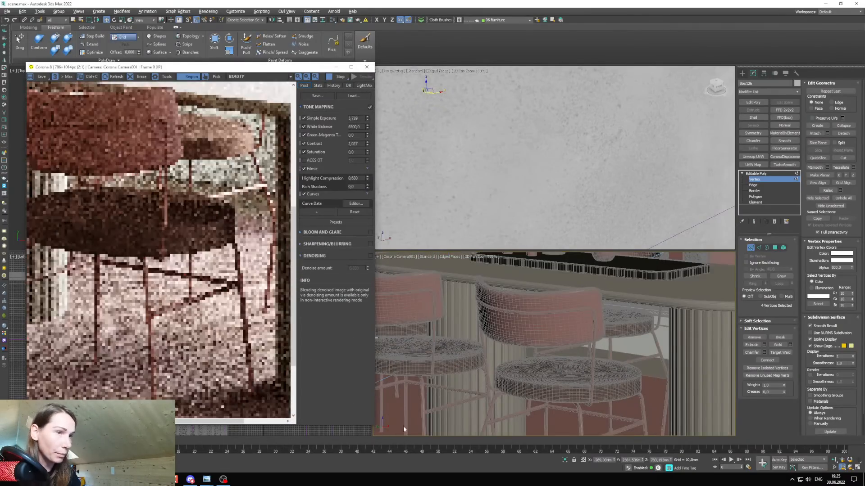
scroll(136, 307, "up", 2)
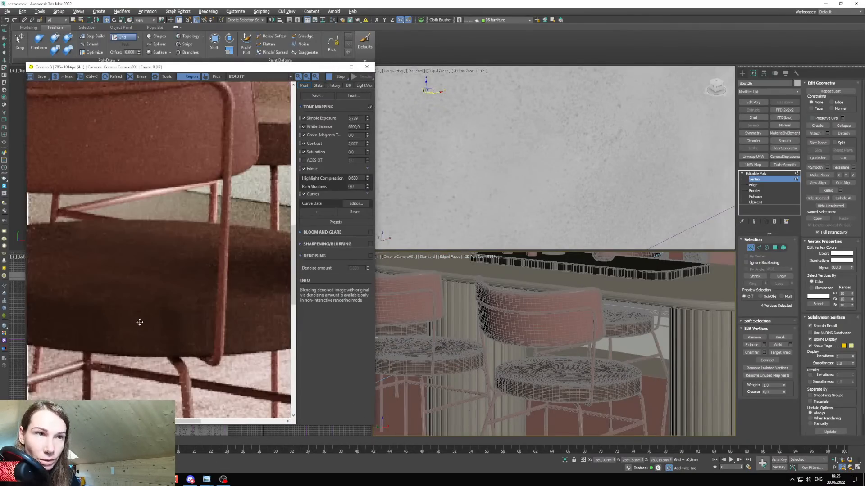
Reduce the saturation of the Mix map's Color #1 and fine-tune its Value while checking the seat fabric in the render.
scroll(166, 314, "down", 2)
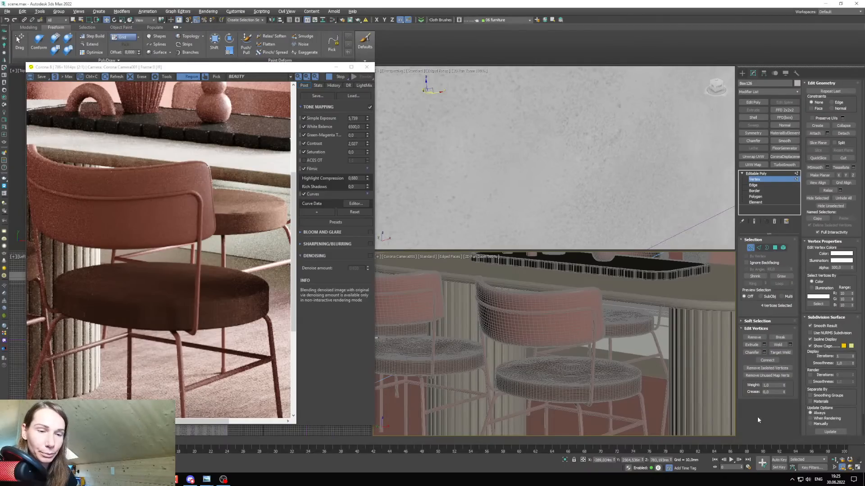
key("m")
middle_click_drag(470, 205, 477, 228)
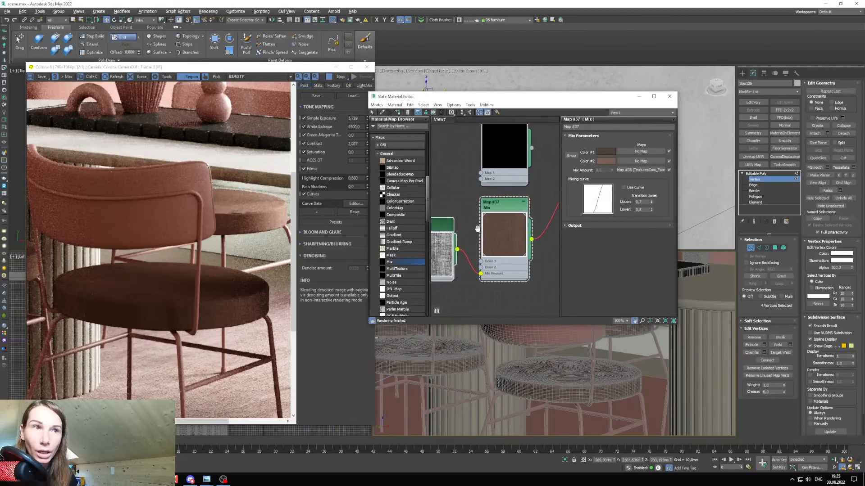
left_click(606, 151)
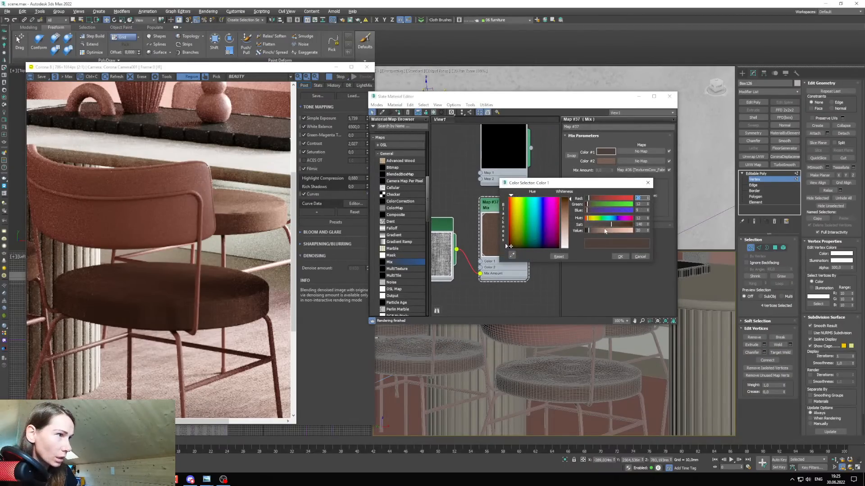
left_click_drag(605, 228, 606, 226)
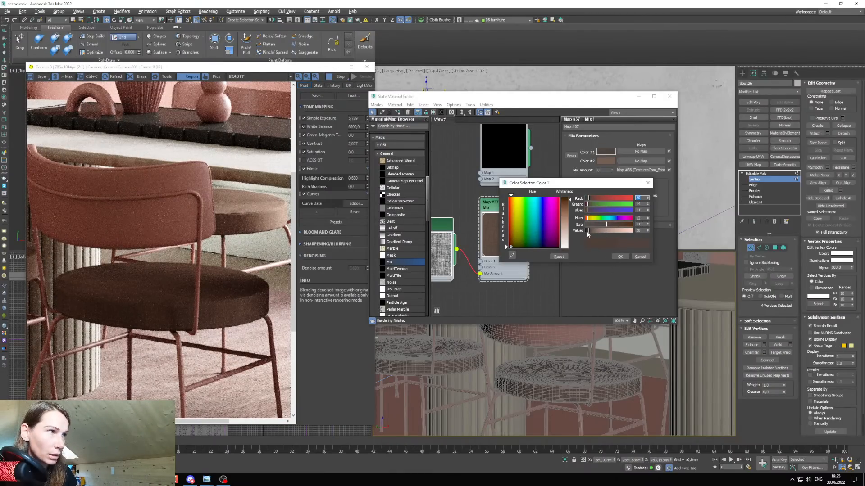
left_click_drag(587, 232, 588, 234)
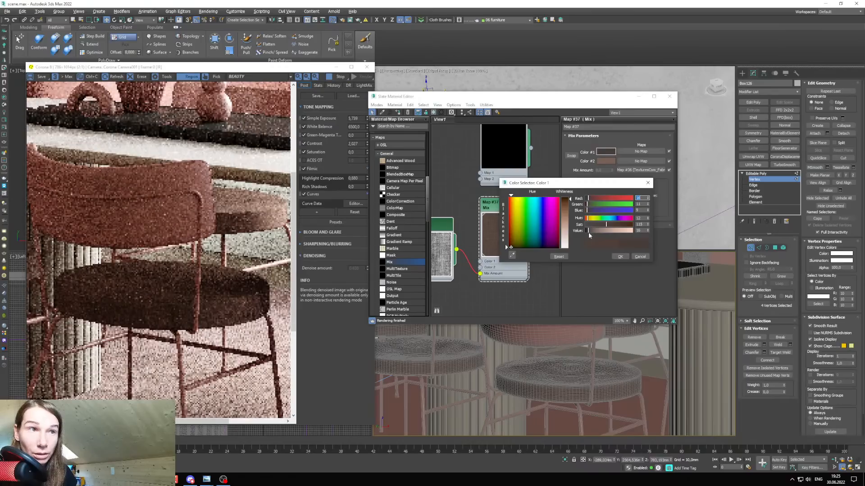
scroll(162, 311, "up", 3)
scroll(164, 310, "down", 1)
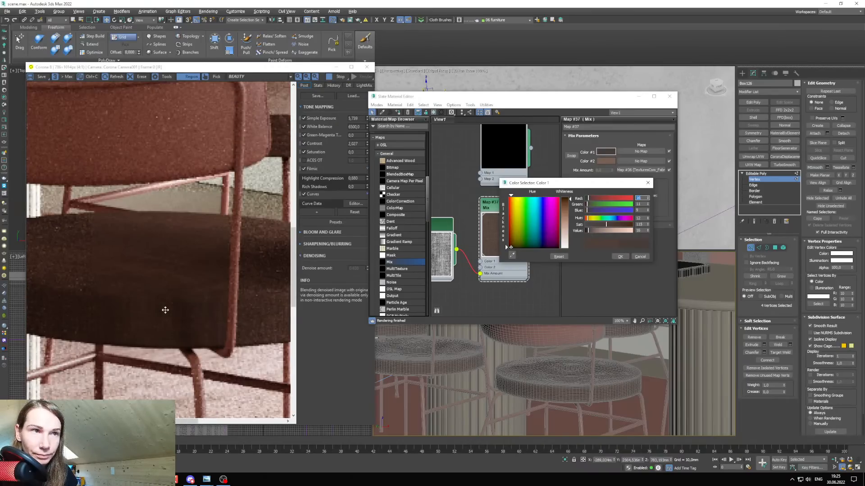
scroll(165, 310, "down", 1)
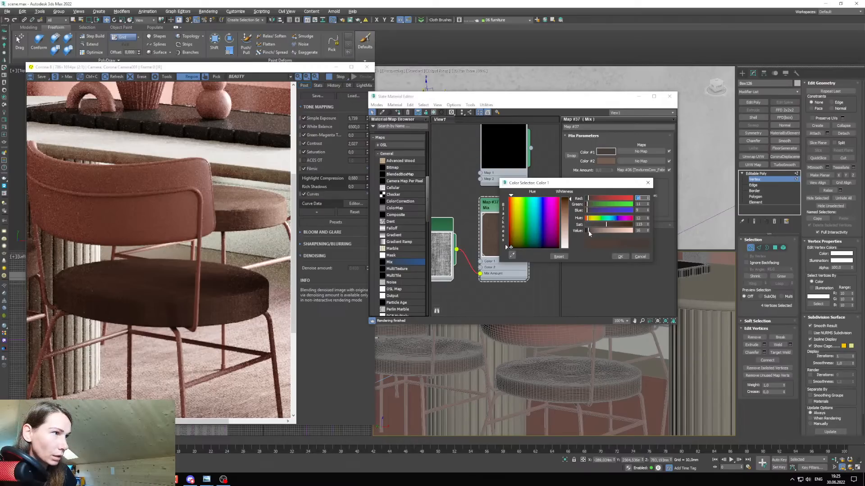
left_click_drag(589, 233, 587, 232)
scroll(159, 310, "up", 1)
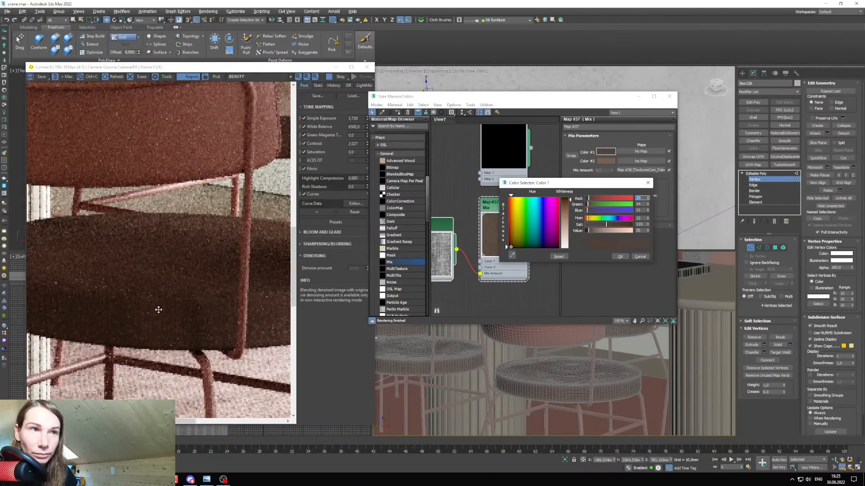
left_click(620, 256)
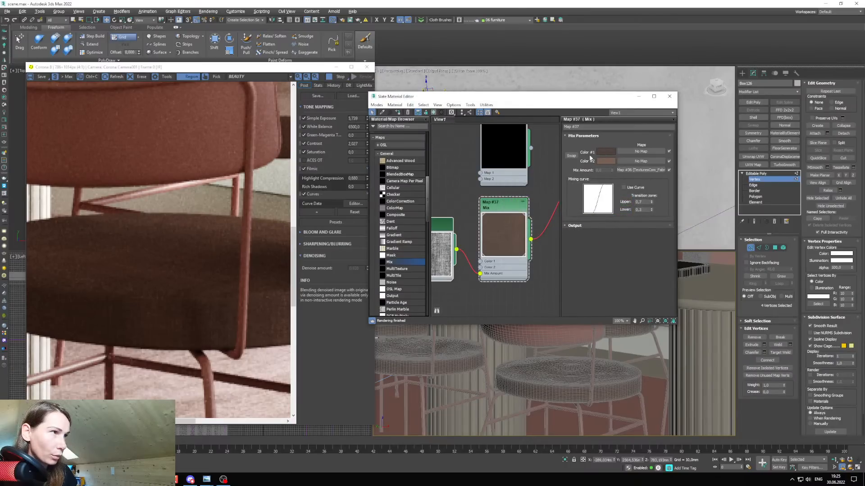
Reduce the saturation of the Mix map's Color #2 and accept the color.
left_click(606, 161)
left_click_drag(608, 226, 607, 226)
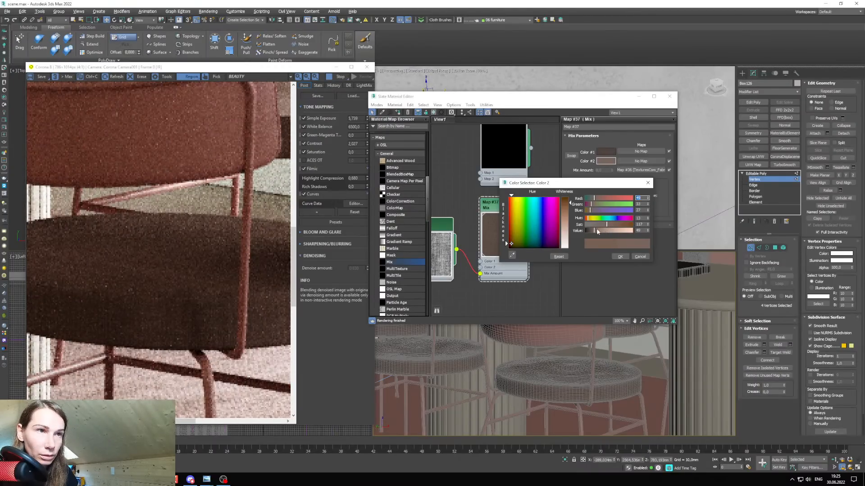
left_click(619, 256)
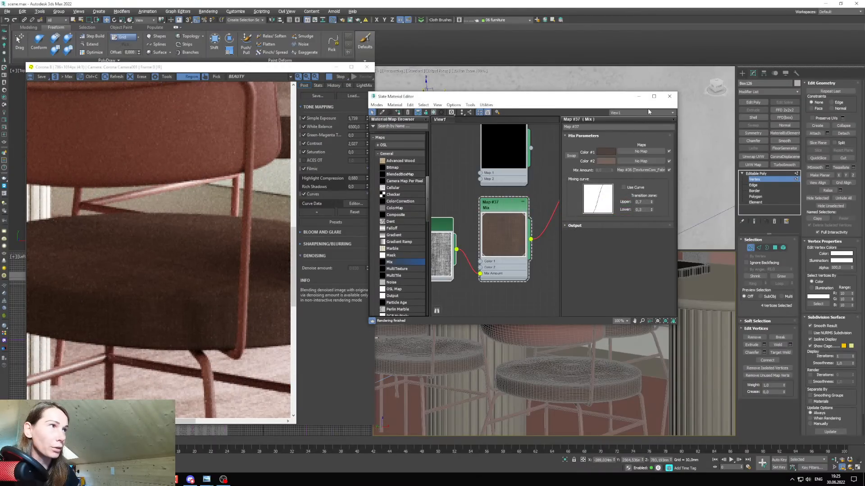
Put the material editor away, return the viewport to the full camera view, and fit the render region around the dining table and chairs.
left_click(638, 97)
key("c")
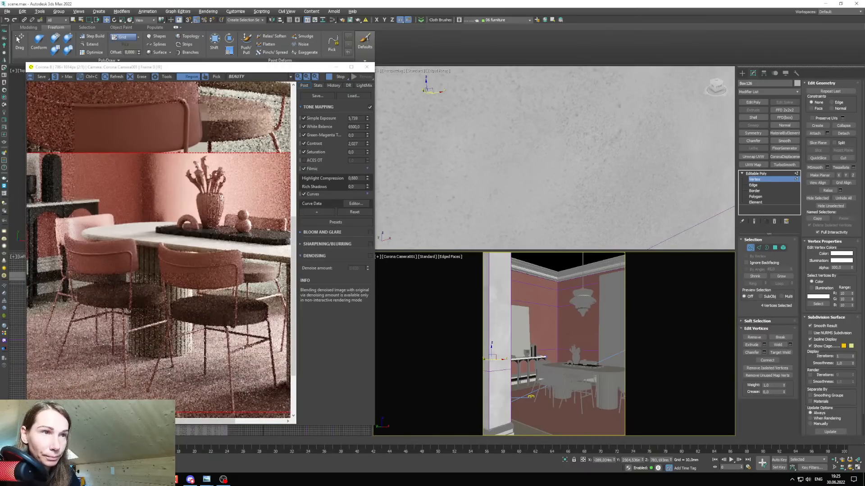
scroll(251, 328, "up", 1)
scroll(246, 326, "down", 2)
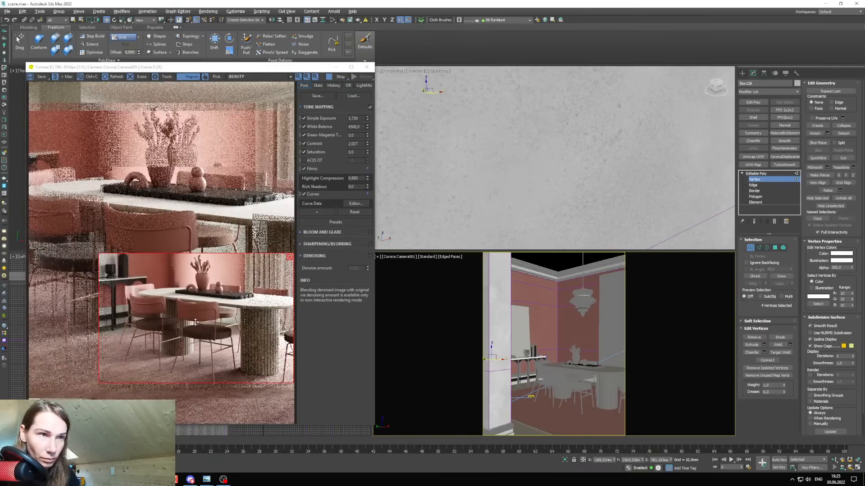
left_click_drag(240, 343, 242, 365)
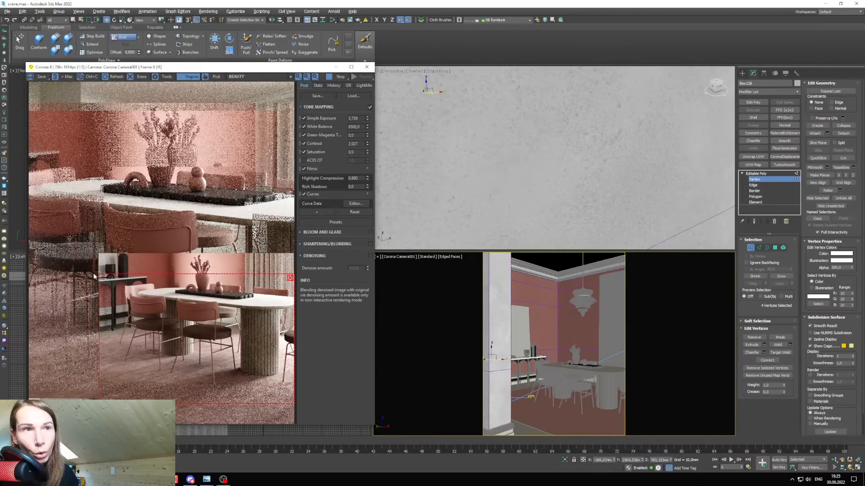
left_click_drag(95, 276, 90, 246)
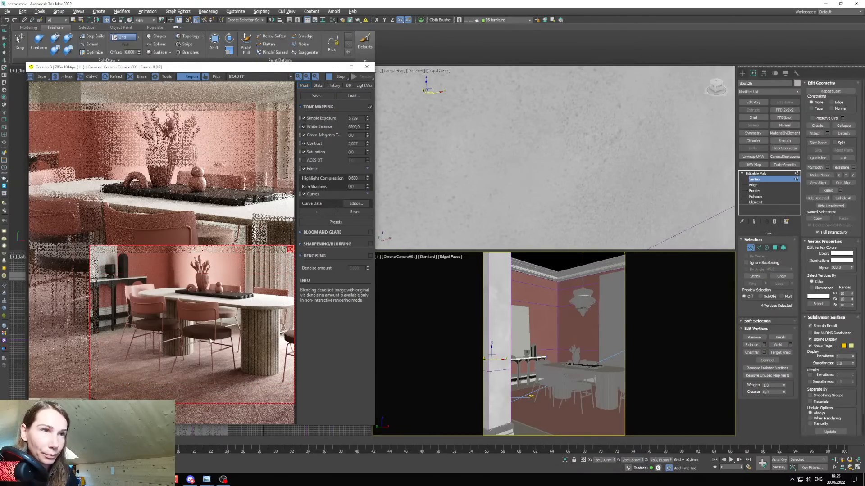
scroll(211, 341, "up", 1)
scroll(214, 332, "down", 1)
left_click_drag(281, 251, 279, 243)
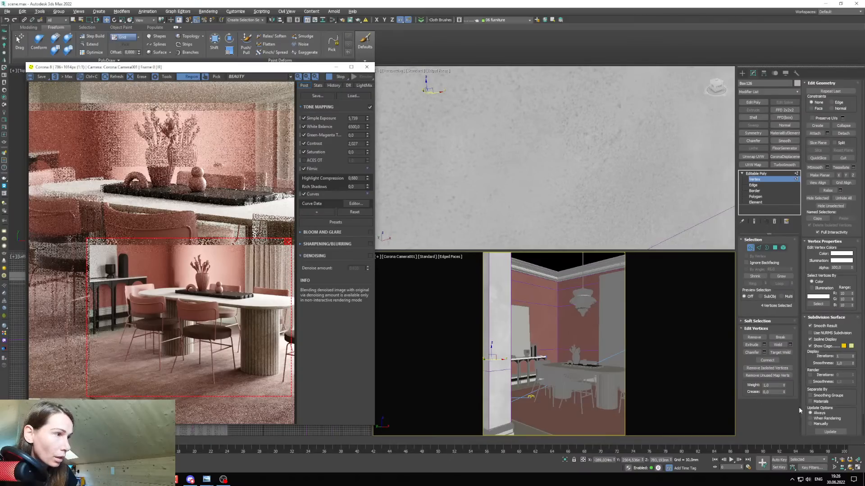
Darken the Mix map's Color #2 by lowering its Value in the material editor.
key("m")
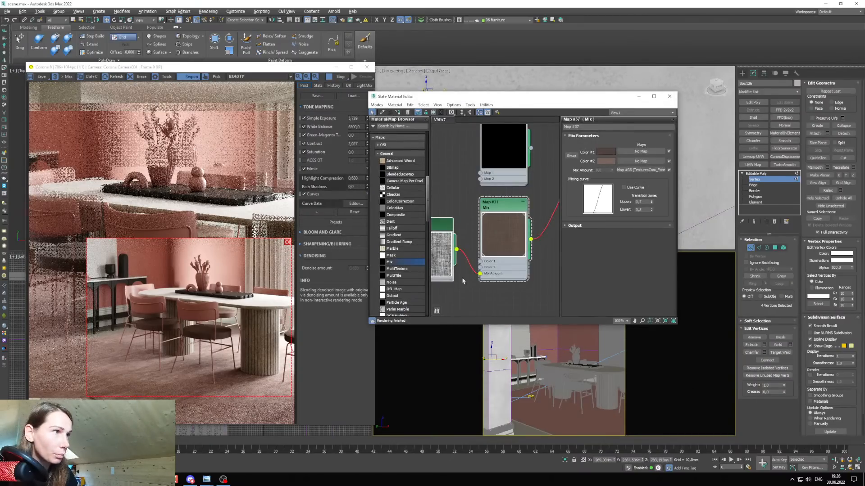
scroll(511, 232, "up", 2)
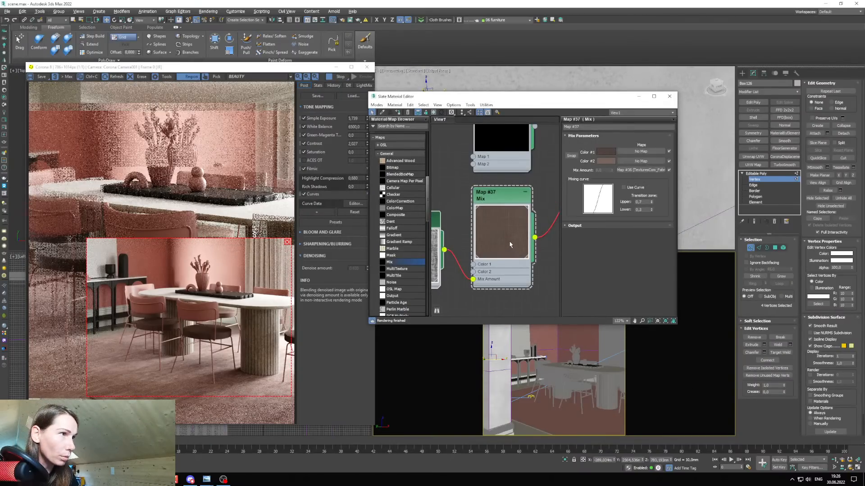
left_click(602, 161)
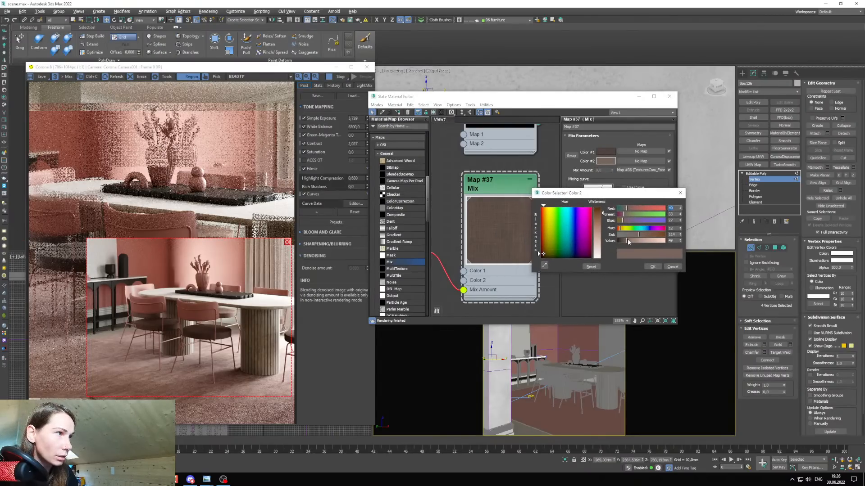
left_click_drag(625, 241, 625, 241)
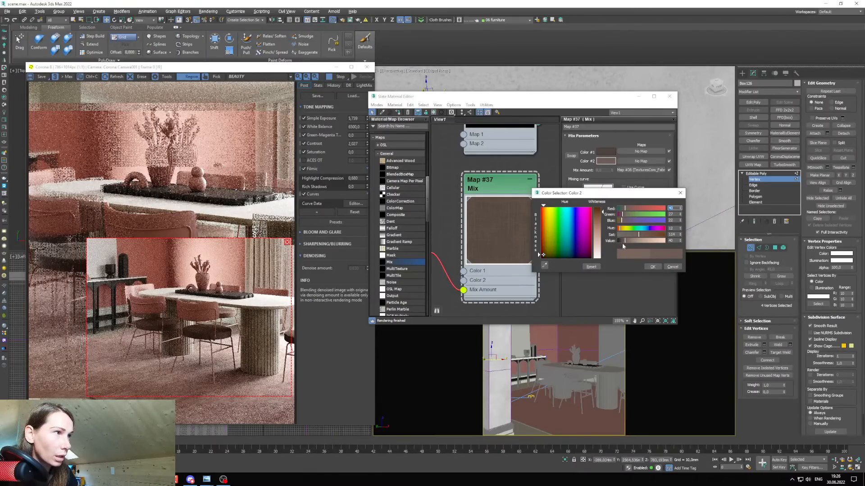
left_click_drag(624, 241, 623, 241)
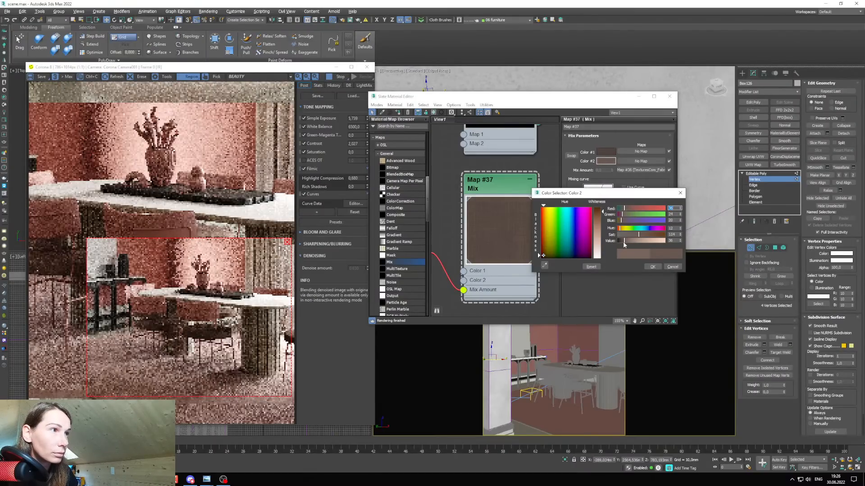
left_click(658, 265)
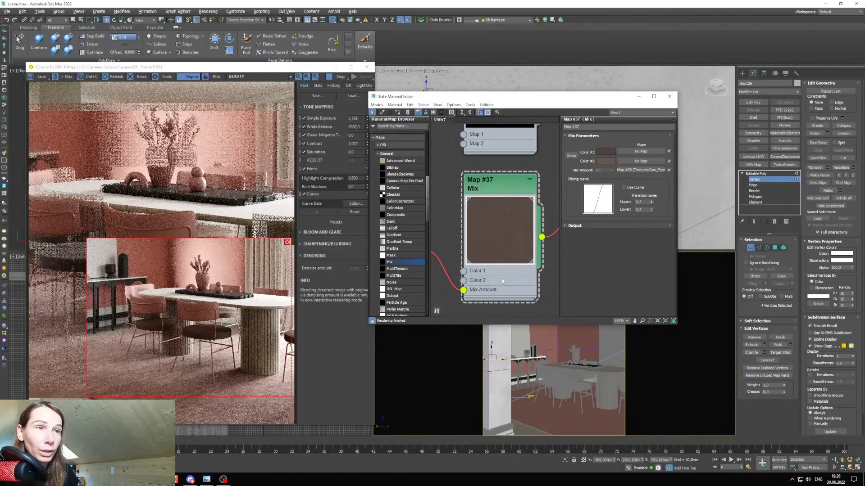
Insert a Composite map between the Mix map and the seat material, with the Mix map feeding Layer 1.
scroll(495, 223, "down", 5)
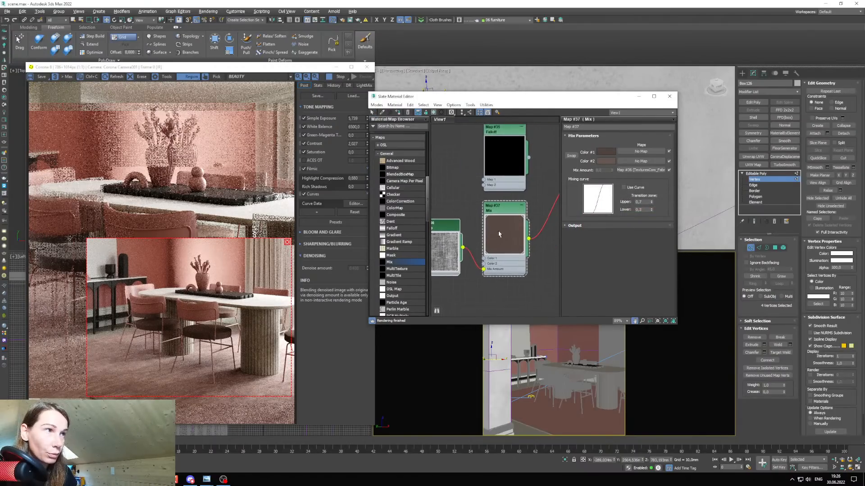
middle_click_drag(507, 240, 504, 240)
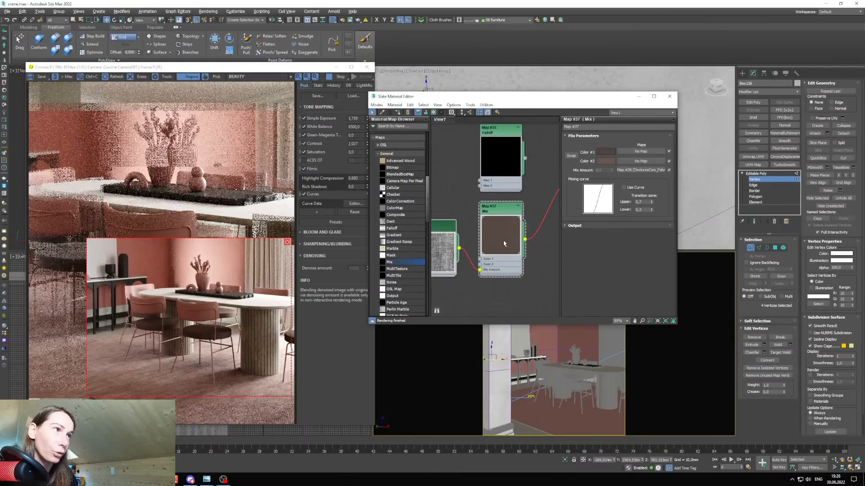
left_click_drag(488, 170, 489, 148)
left_click_drag(501, 248, 484, 231)
middle_click_drag(483, 231, 465, 243)
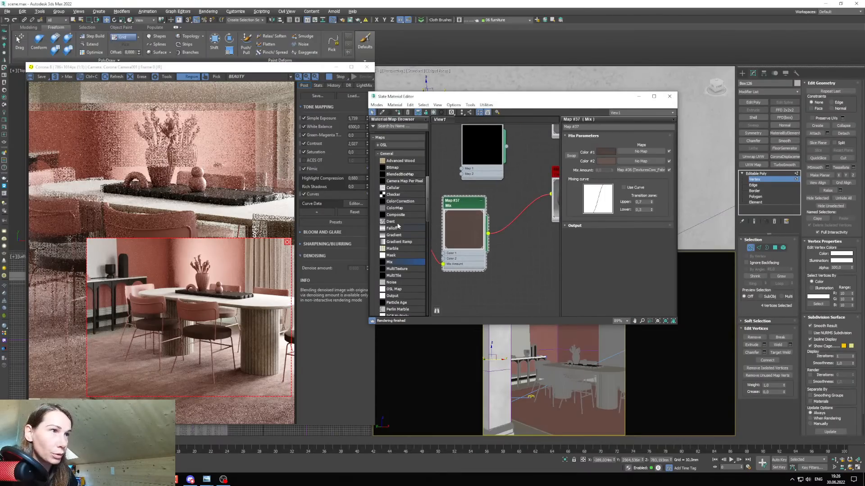
left_click_drag(396, 215, 518, 211)
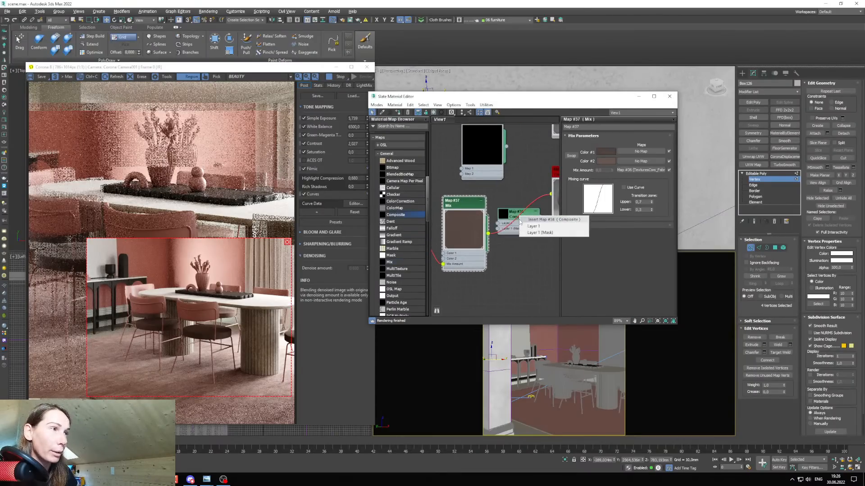
left_click(528, 228)
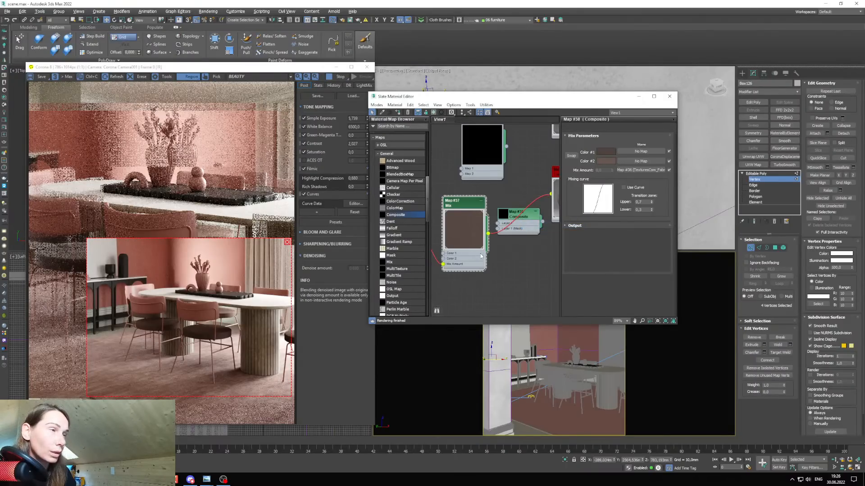
Rearrange the Mix node beside the Composite map and enlarge the Composite map's preview.
middle_click_drag(491, 234, 528, 222)
scroll(531, 223, "down", 2)
left_click_drag(481, 225, 476, 233)
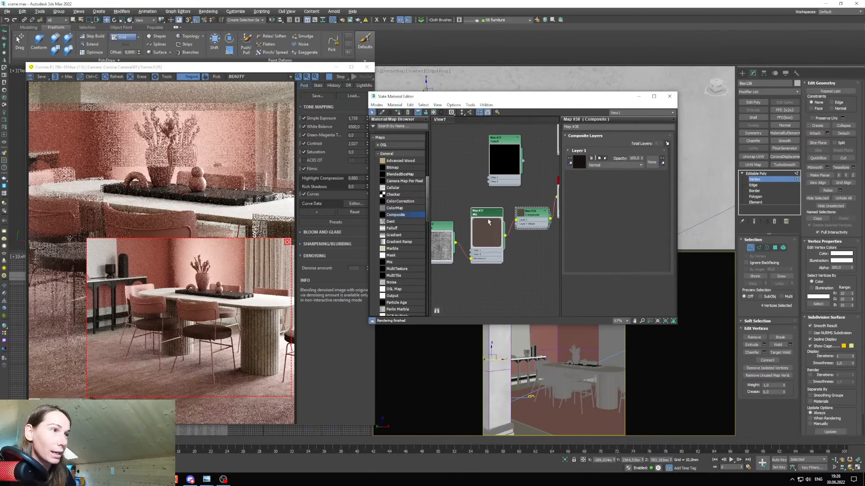
middle_click_drag(484, 237, 472, 229)
left_click_drag(477, 234, 473, 231)
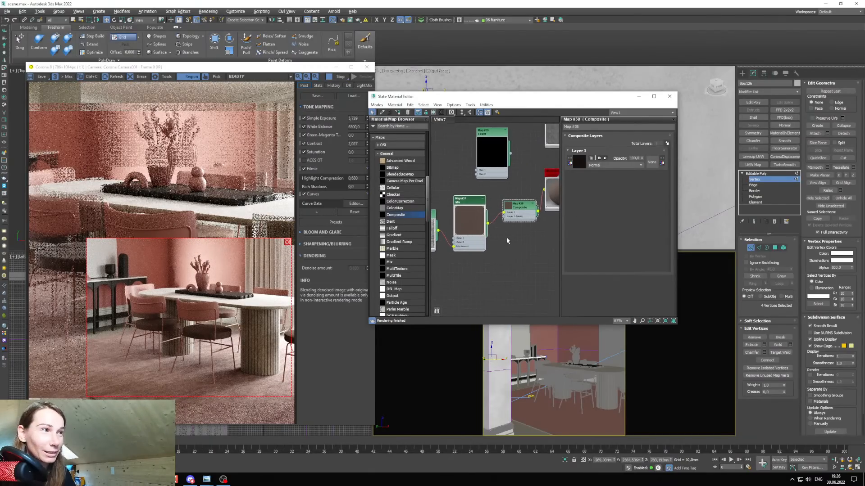
middle_click_drag(466, 243, 481, 250)
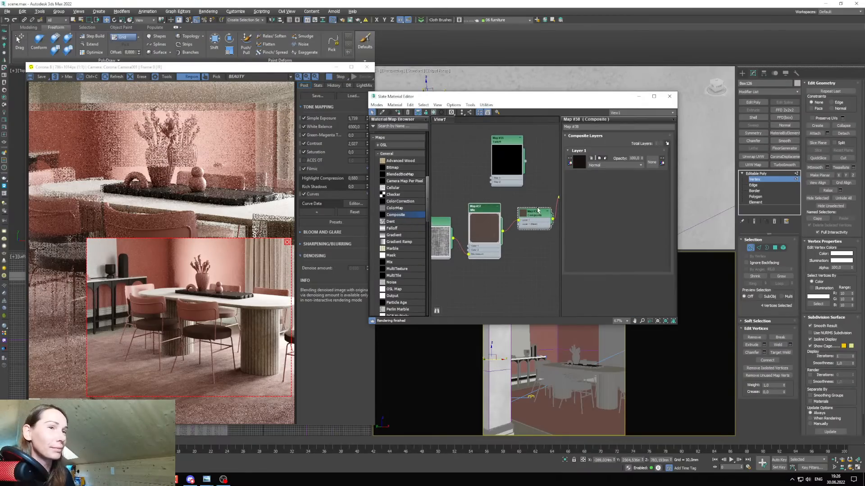
double_click(524, 214)
left_click_drag(488, 221, 484, 230)
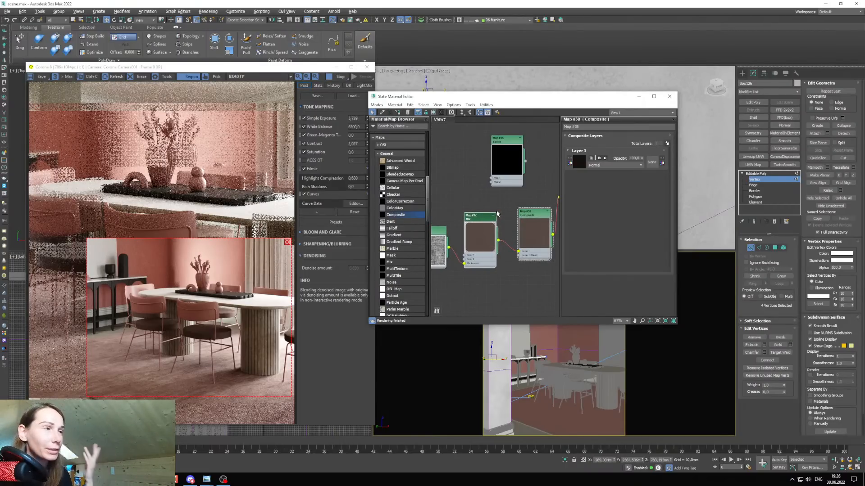
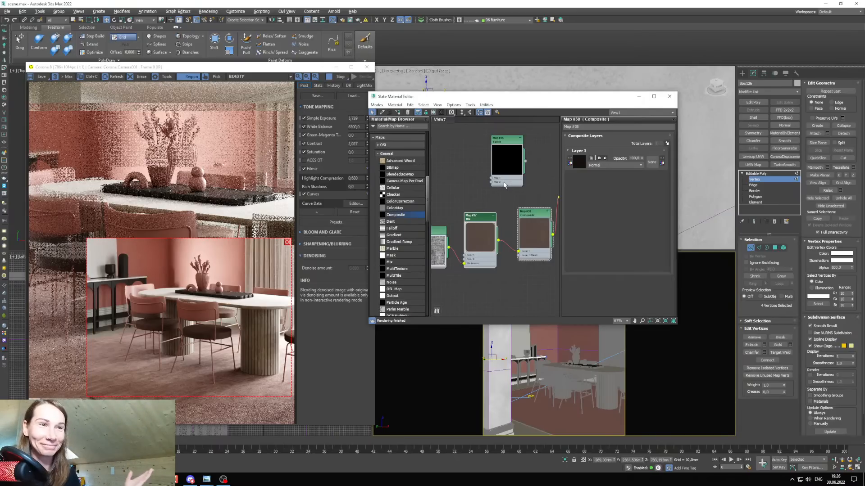
middle_click_drag(523, 209, 518, 196)
scroll(514, 223, "down", 2)
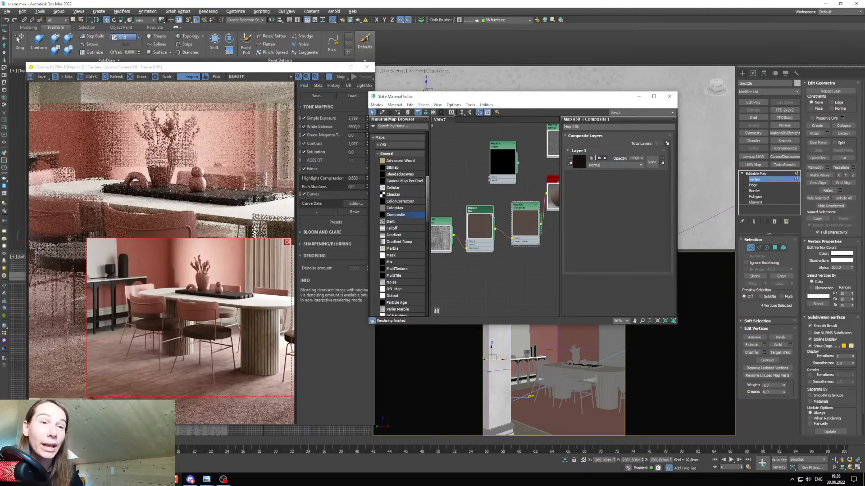
Bring the 36.jpg texture from the texture folder into the seat material's node graph as a bitmap below the Mix map.
key("alt+Tab")
scroll(311, 271, "up", 6)
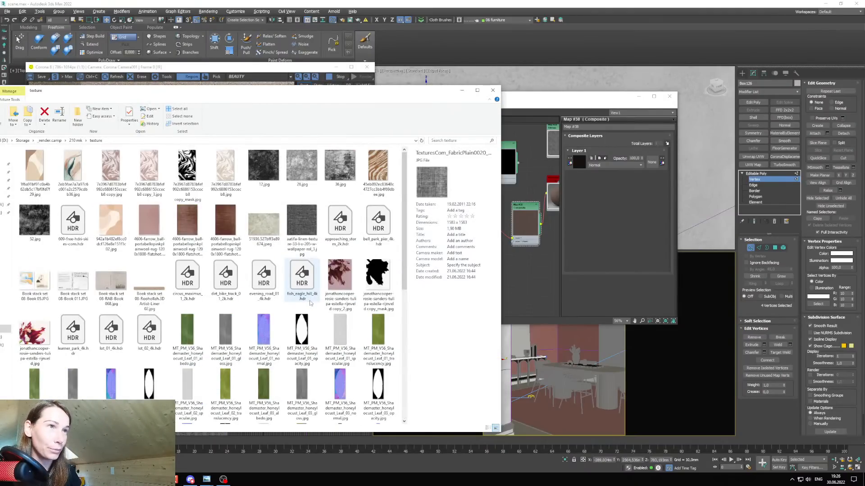
double_click(345, 173)
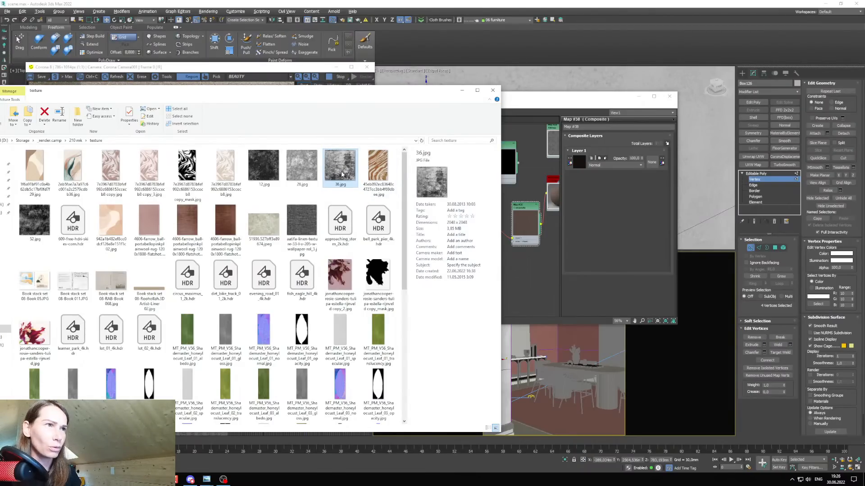
left_click(630, 75)
left_click_drag(340, 169, 491, 282)
double_click(517, 272)
scroll(491, 283, "up", 2)
scroll(491, 283, "up", 1)
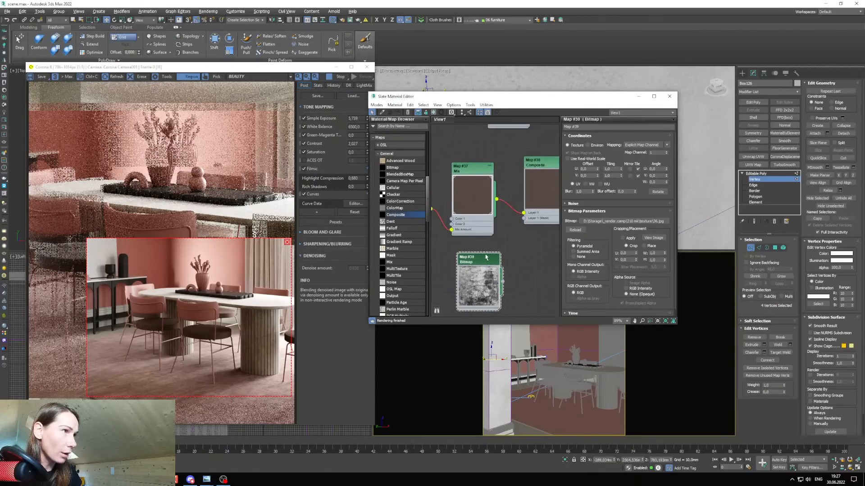
Add a second layer to the Composite map and connect the 36.jpg bitmap to the Layer 2 mask.
scroll(517, 247, "down", 2)
double_click(509, 201)
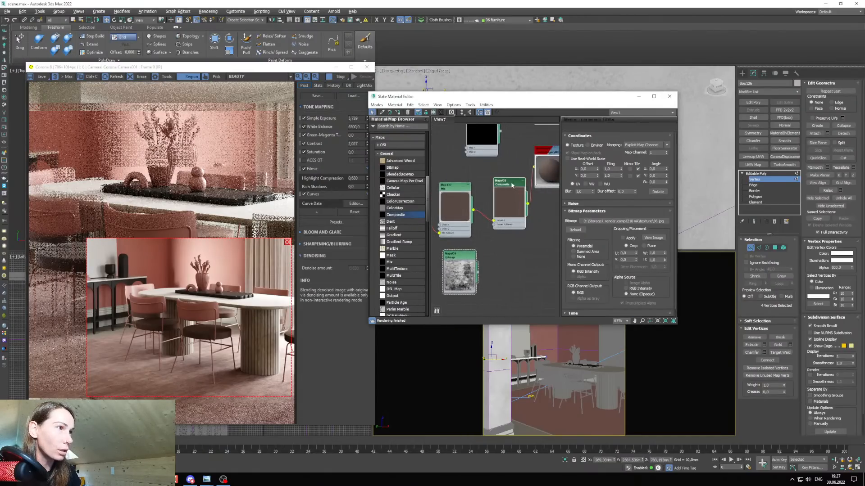
left_click(667, 144)
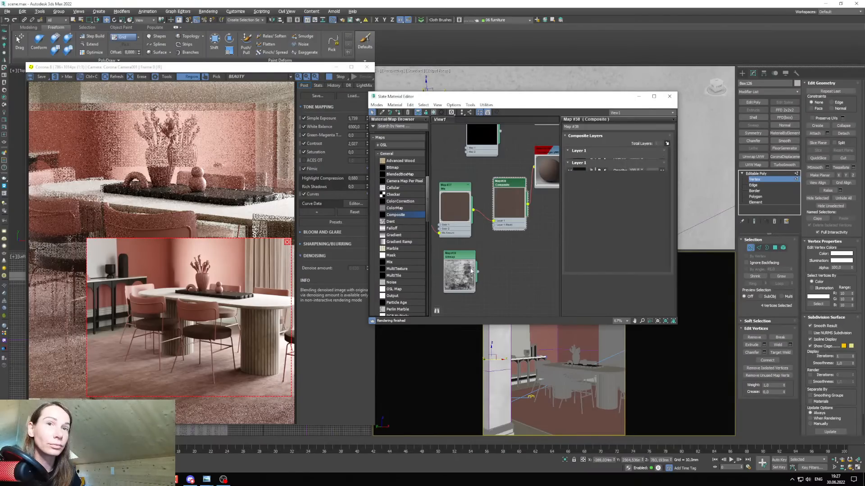
key("alt+Tab")
left_click(446, 96)
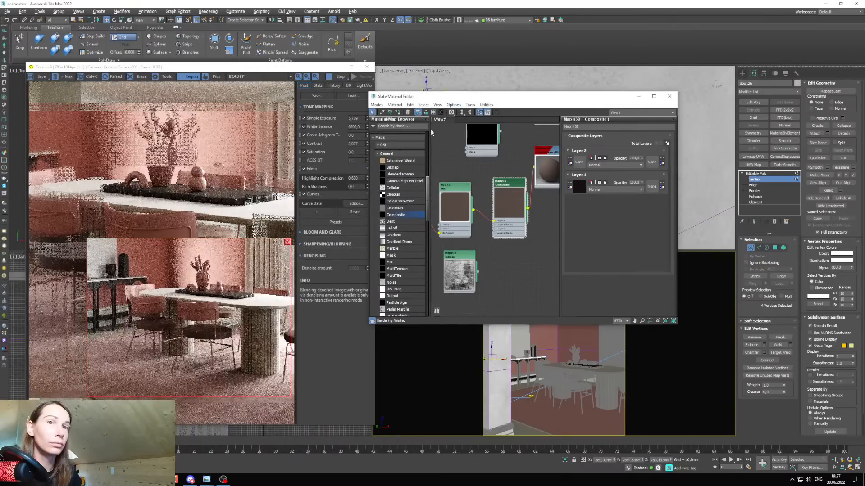
left_click_drag(451, 96, 437, 96)
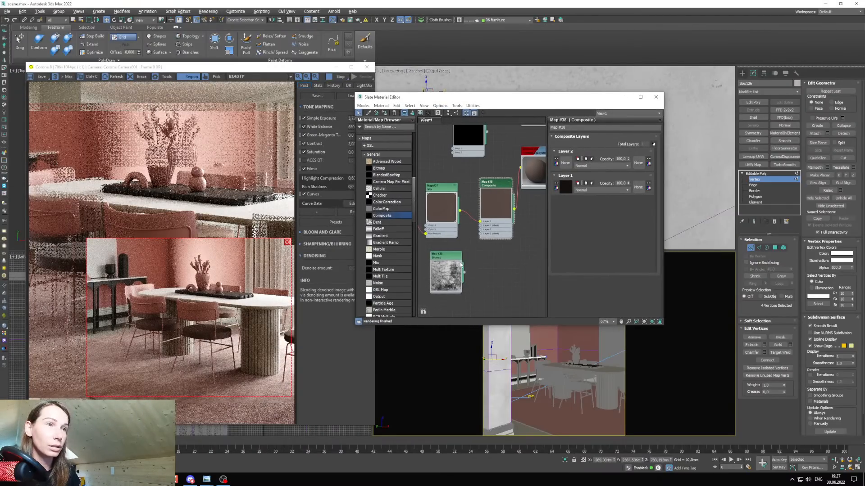
scroll(463, 276, "up", 3)
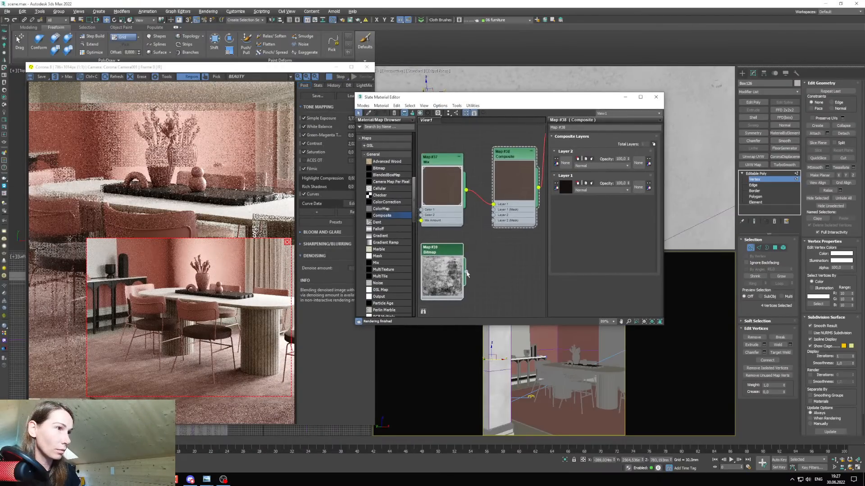
left_click_drag(466, 272, 494, 221)
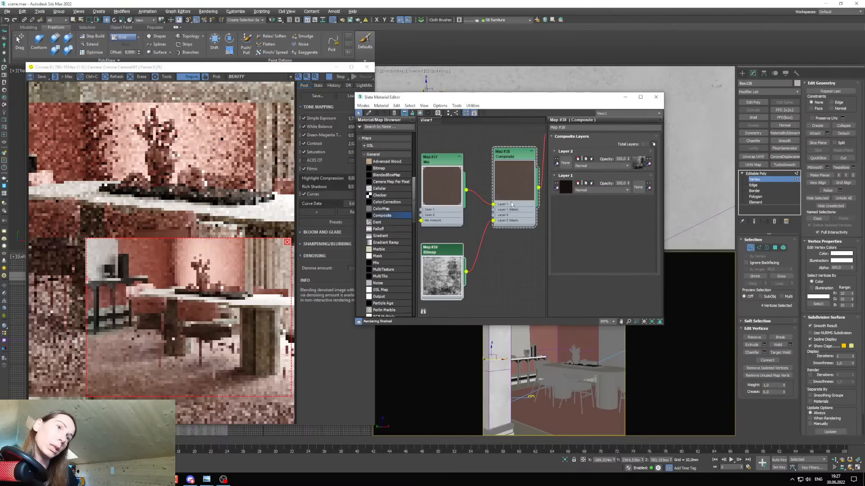
Make room around the 36.jpg bitmap and place a Color Correction map between the Mix and Composite maps.
middle_click_drag(481, 273, 511, 203)
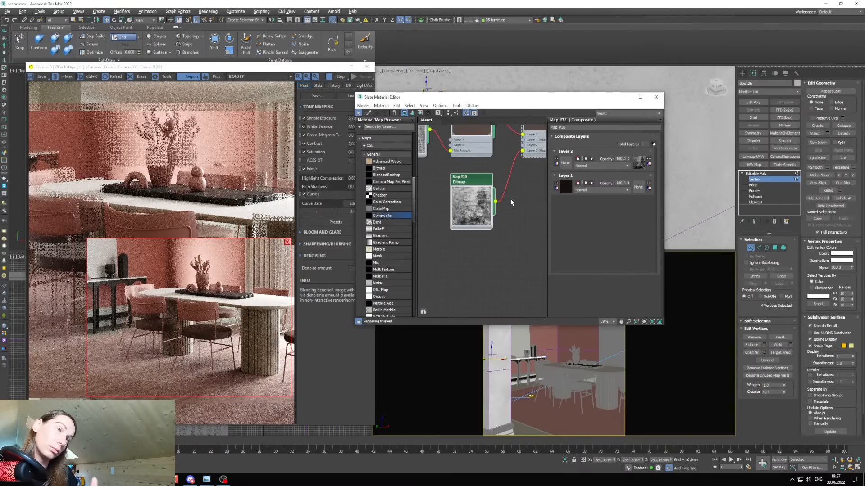
scroll(506, 211, "down", 1)
middle_click_drag(503, 242, 504, 266)
left_click_drag(478, 221, 478, 236)
left_click(386, 204)
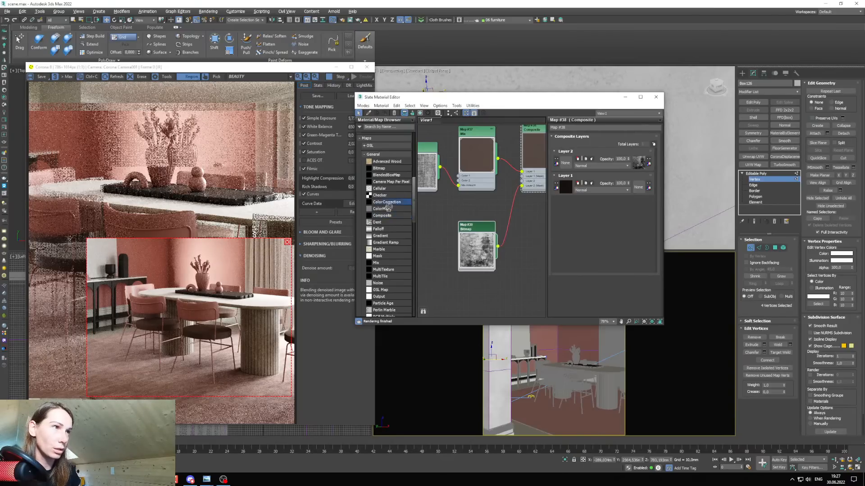
left_click_drag(470, 160, 427, 155)
middle_click_drag(427, 155, 436, 185)
left_click_drag(460, 212, 486, 218)
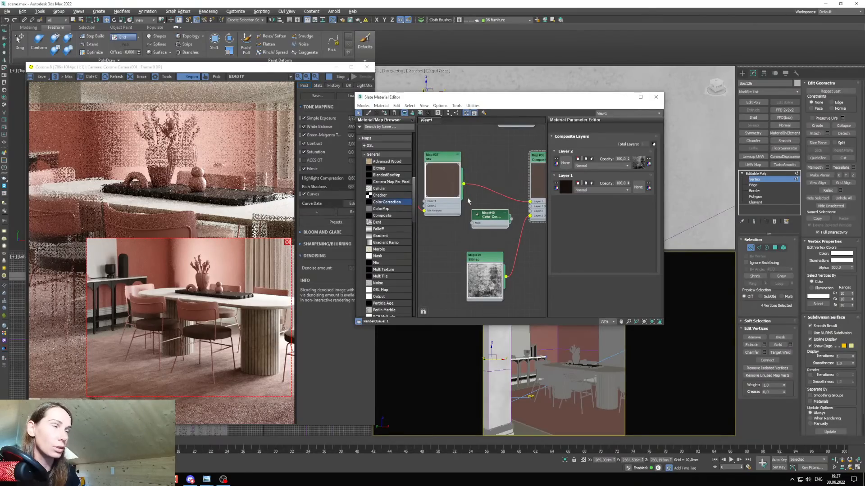
Feed the Mix map into the Color Correction and connect its output to Layer 2 of the Composite map.
left_click_drag(464, 183, 487, 219)
double_click(478, 217)
middle_click_drag(488, 218, 463, 209)
left_click_drag(475, 211, 505, 201)
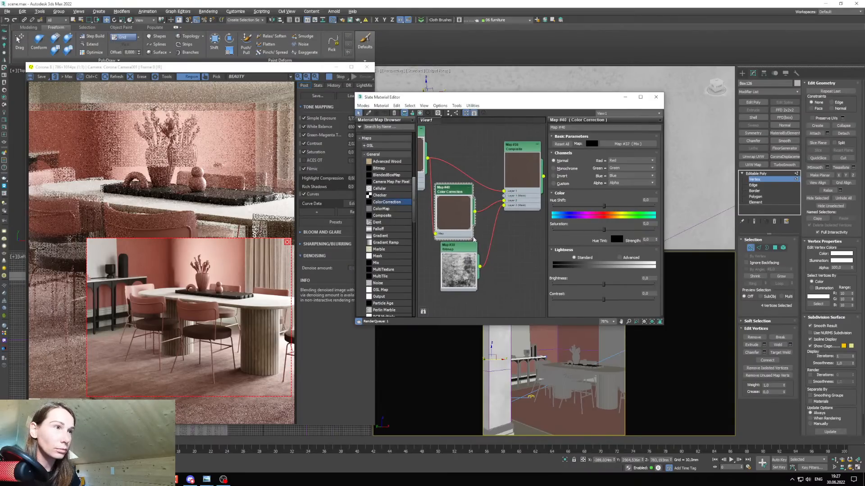
Display the 36.jpg bitmap on the seats in the viewport and examine its pattern up close.
middle_click_drag(467, 262, 465, 232)
scroll(467, 233, "up", 1)
right_click(471, 263)
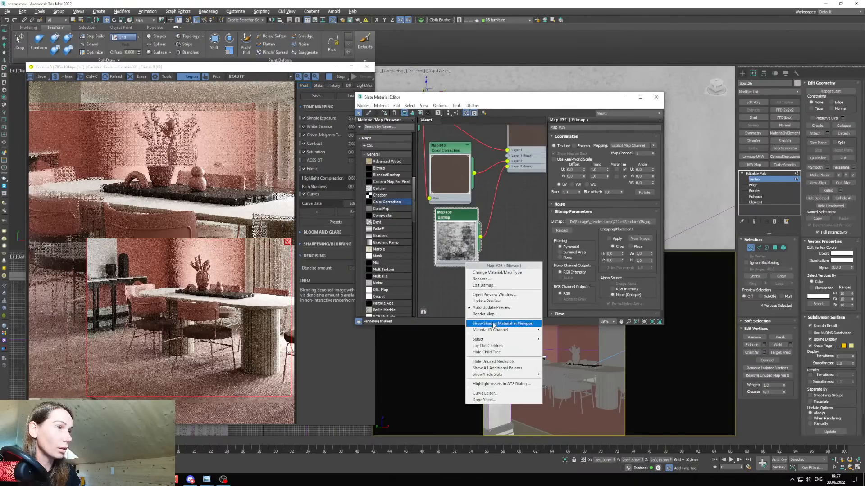
left_click(505, 323)
left_click(626, 97)
scroll(577, 398, "up", 5)
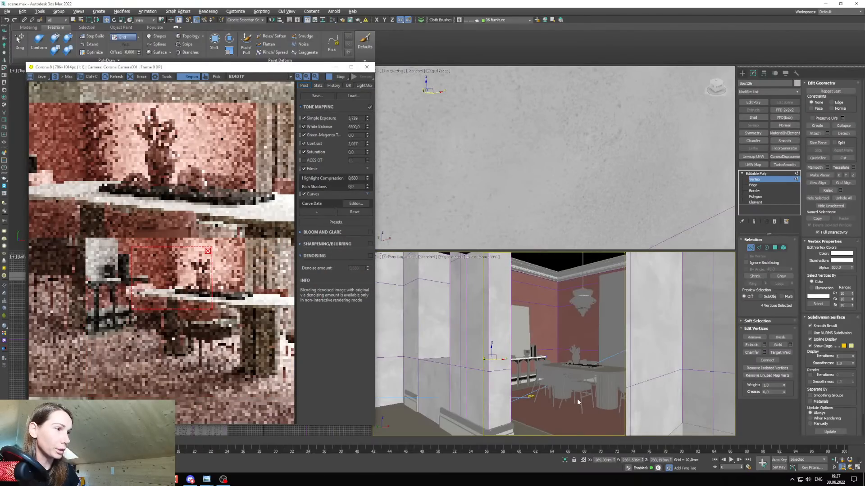
scroll(584, 387, "up", 5)
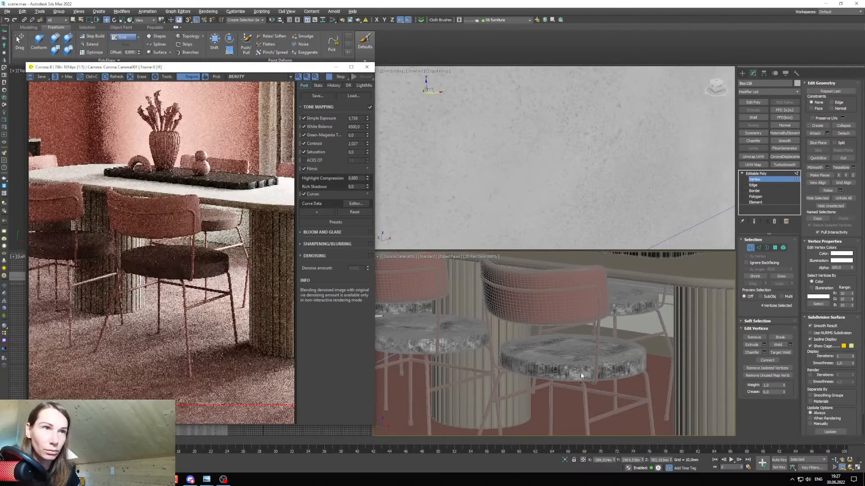
scroll(187, 260, "up", 1)
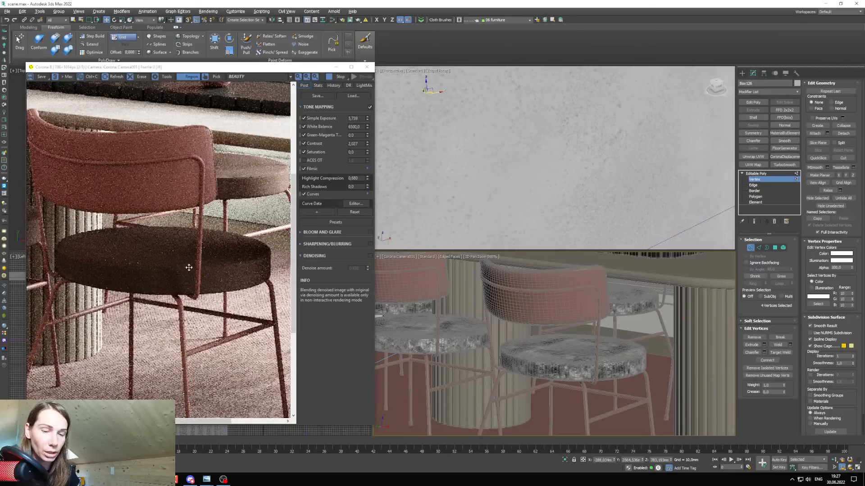
Switch the Color Correction's lightness to Advanced and set its RGB Gamma/Contrast to 1.3.
key("m")
left_click_drag(447, 98, 464, 103)
middle_click_drag(490, 155, 505, 203)
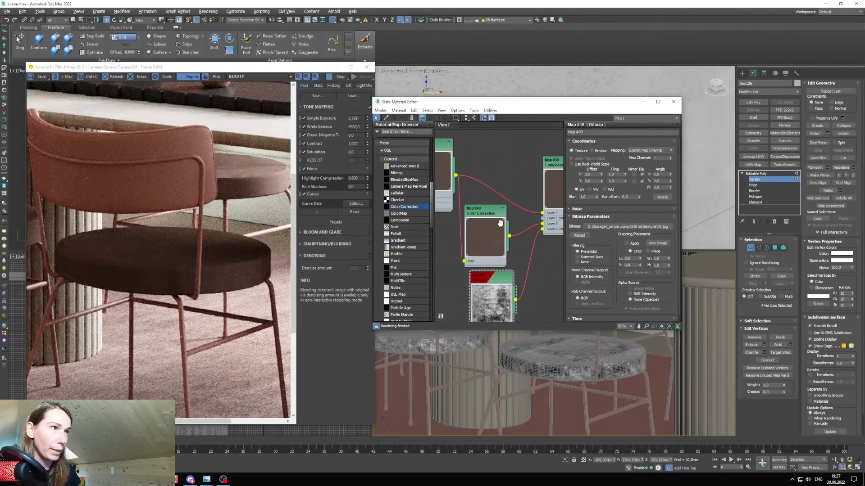
scroll(505, 204, "down", 4)
left_click(495, 215)
double_click(494, 210)
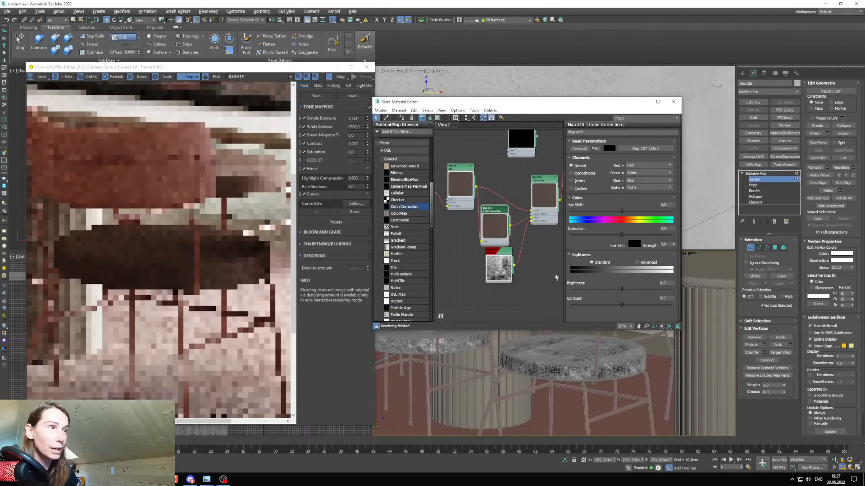
left_click(654, 265)
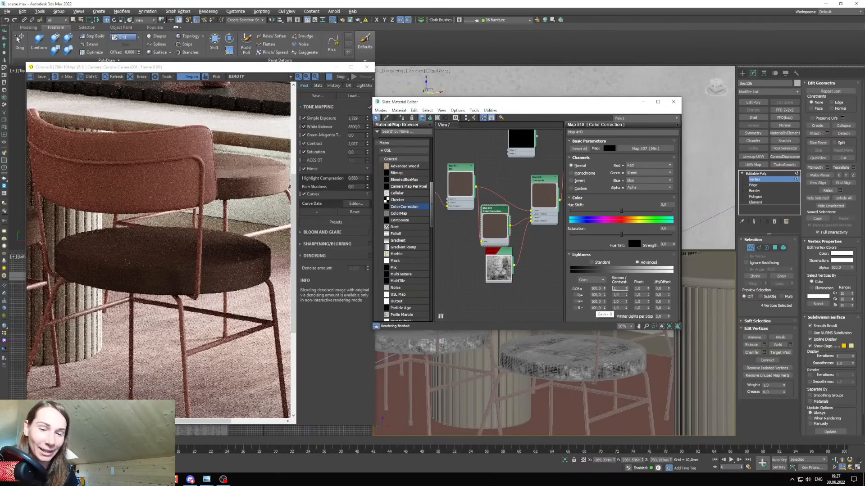
type("3")
key("Return")
Lower the Color Correction's RGB Gamma/Contrast slightly and compare the seat shading in the render.
scroll(121, 261, "up", 2)
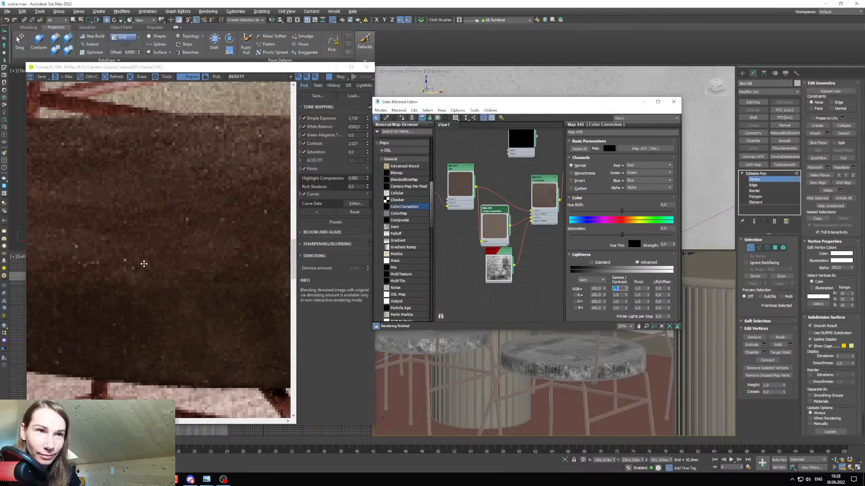
scroll(145, 264, "down", 2)
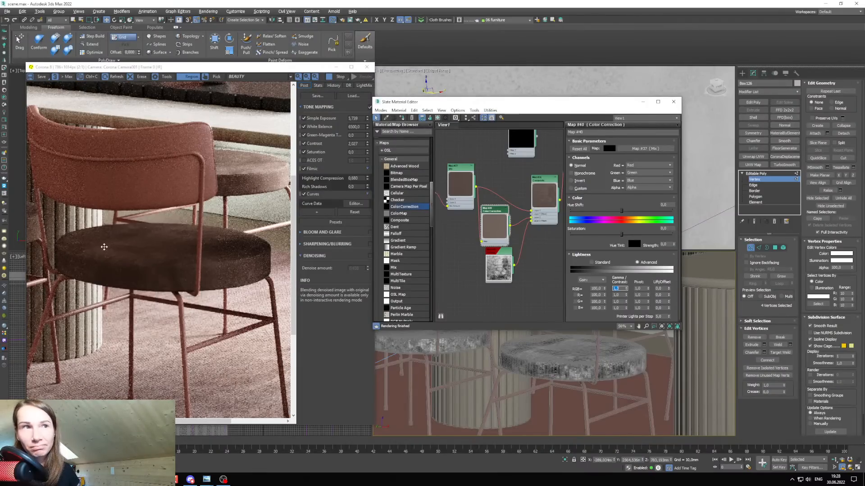
scroll(104, 247, "up", 2)
scroll(112, 249, "down", 2)
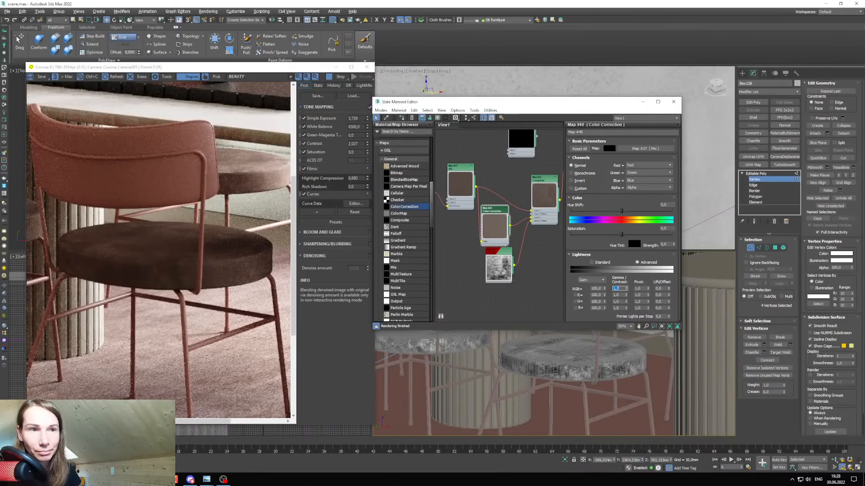
middle_click_drag(130, 252, 166, 252)
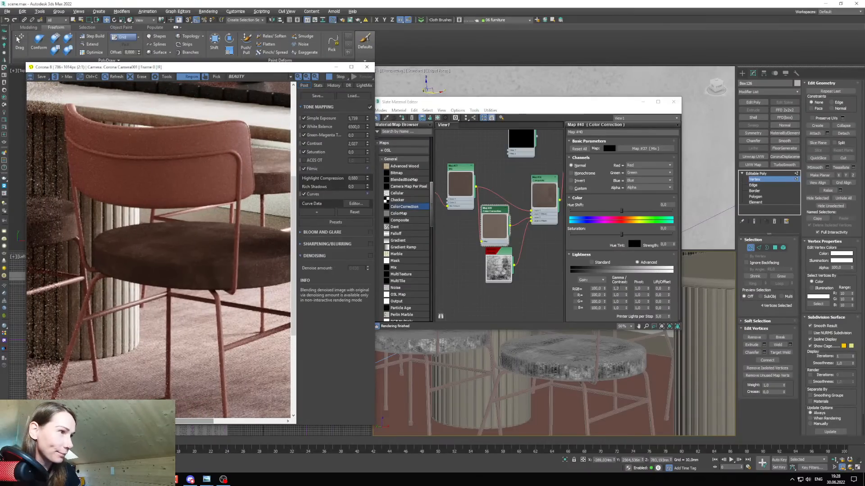
left_click(626, 289)
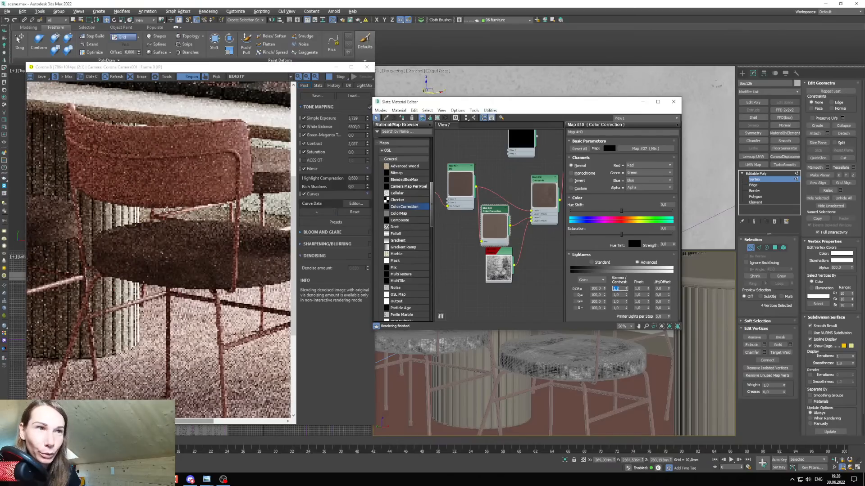
scroll(68, 223, "up", 3)
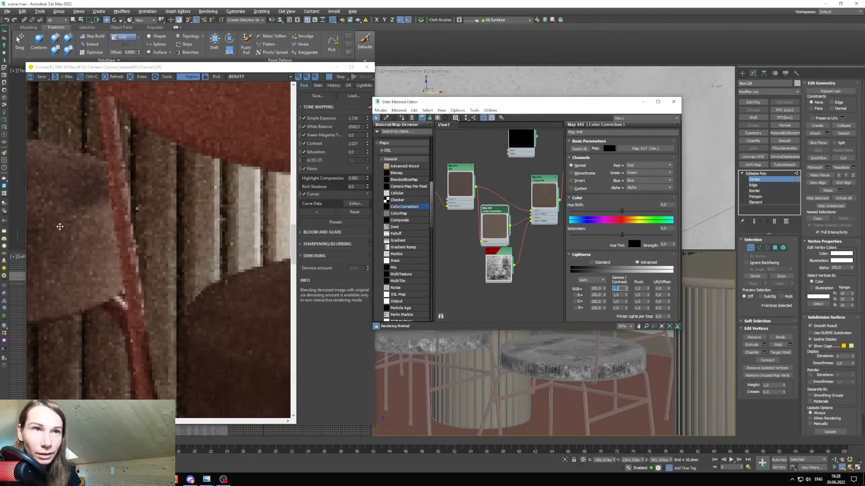
scroll(62, 228, "down", 3)
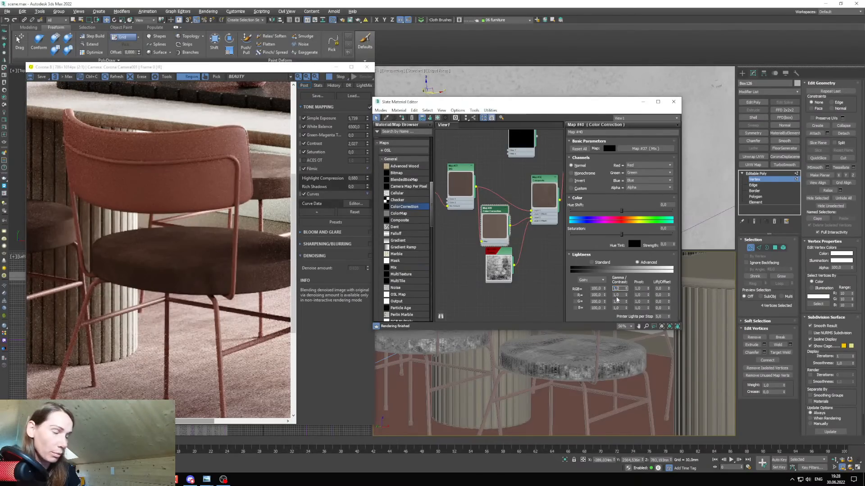
Set the Color Correction's RGB Gamma/Contrast to 1.15 and check the seat fabric in the render.
type("1,15")
key("Return")
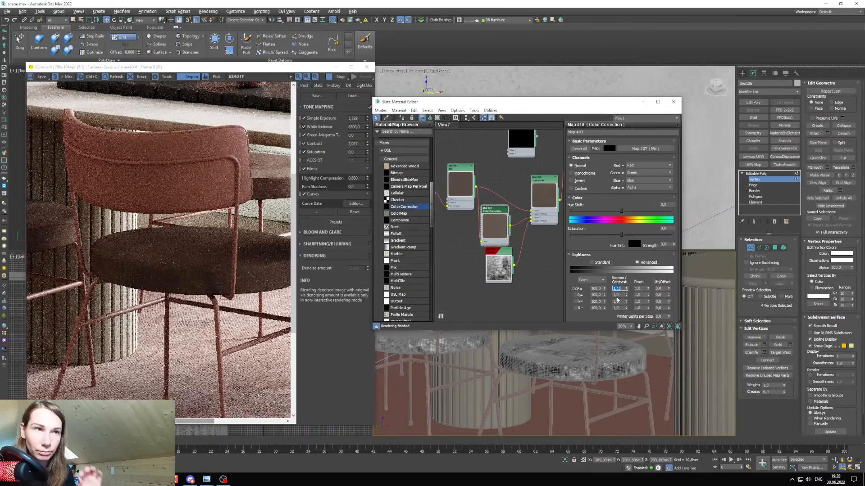
scroll(168, 255, "up", 5)
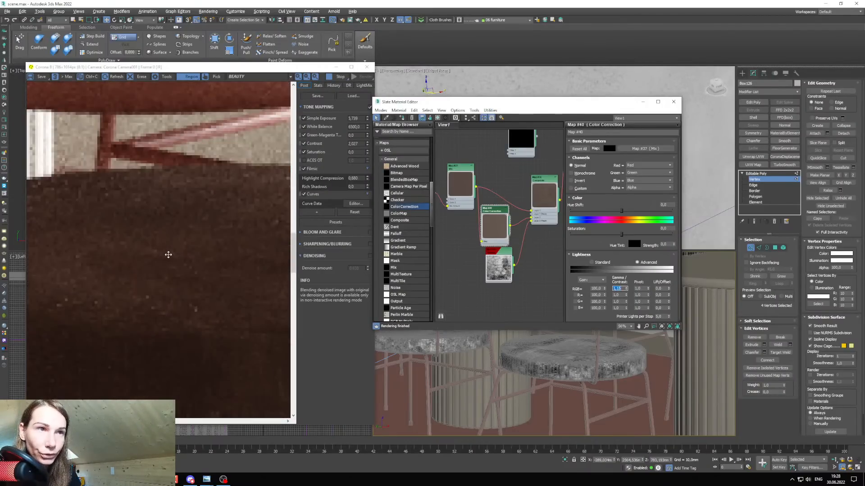
scroll(168, 255, "down", 3)
scroll(172, 256, "down", 2)
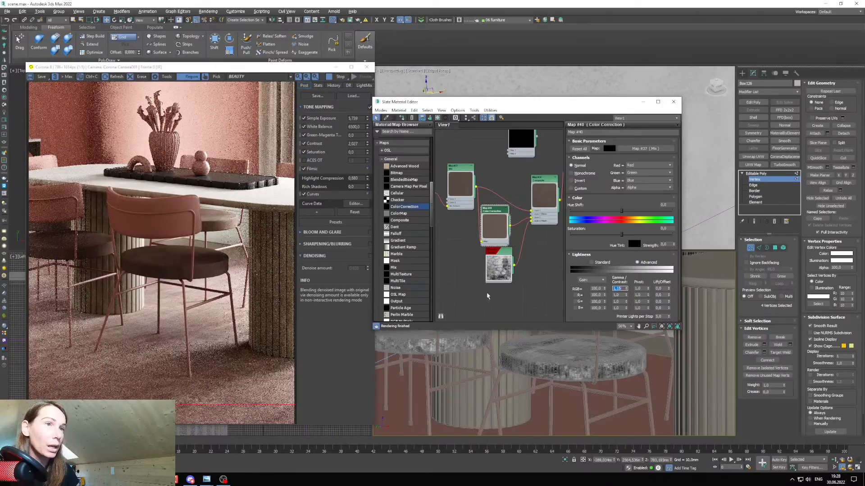
Move the Composite map away from the material and connect its output to the first slot of the Falloff map.
mouse_move(524, 297)
middle_mouse_down()
mouse_move(493, 245)
mouse_move(514, 292)
middle_mouse_up()
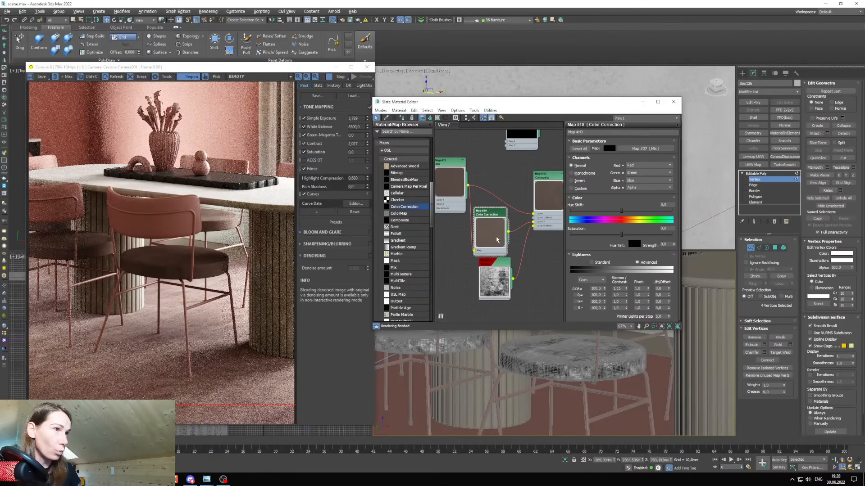
scroll(485, 258, "up", 1)
middle_click_drag(486, 258, 462, 289)
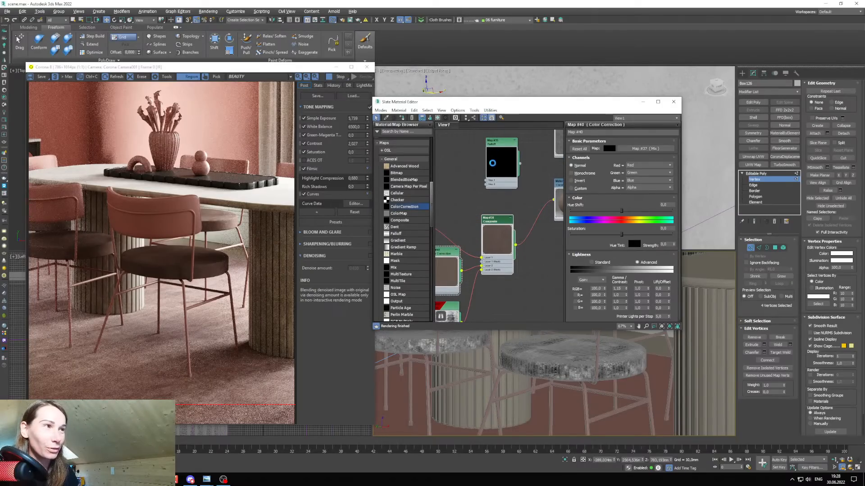
scroll(501, 213, "down", 1)
left_click_drag(502, 245, 445, 237)
middle_click_drag(472, 233, 474, 241)
right_click(488, 205)
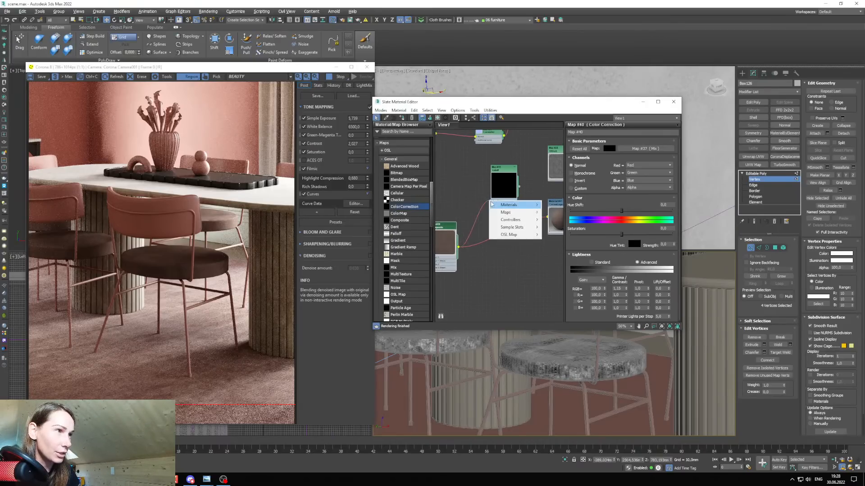
left_click(499, 209)
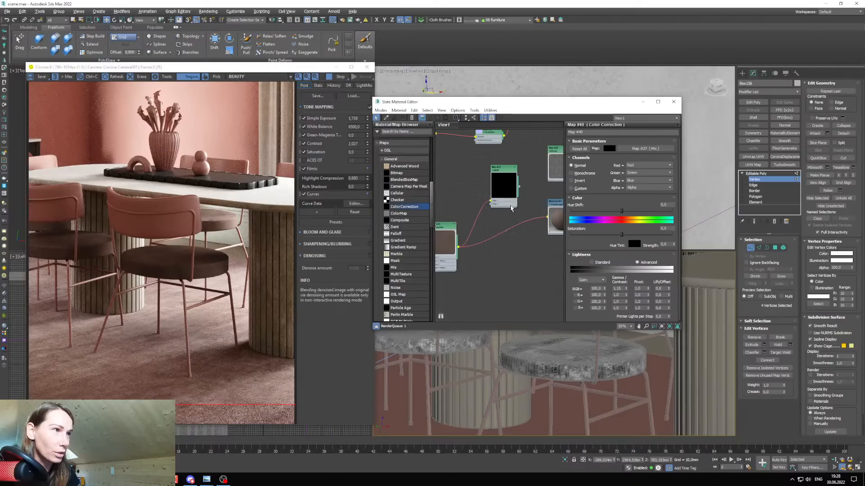
Route the Falloff map into the seat material, with a new Color Correction of the Composite map feeding its second slot.
middle_click_drag(511, 208, 500, 209)
left_click_drag(508, 188, 537, 236)
middle_click_drag(452, 251, 477, 259)
left_click_drag(469, 252, 484, 240)
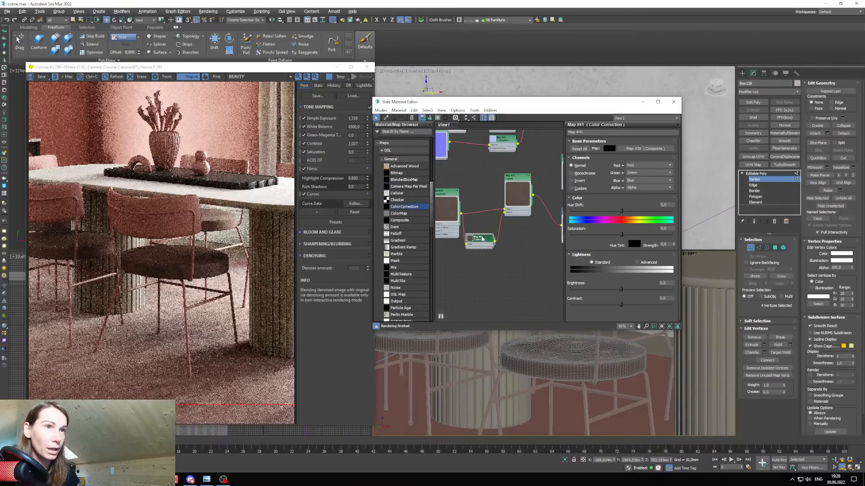
Switch the Color Correction on the Falloff's second slot to Advanced lightness and set its RGB Gamma/Contrast to 1.3.
left_click(643, 264)
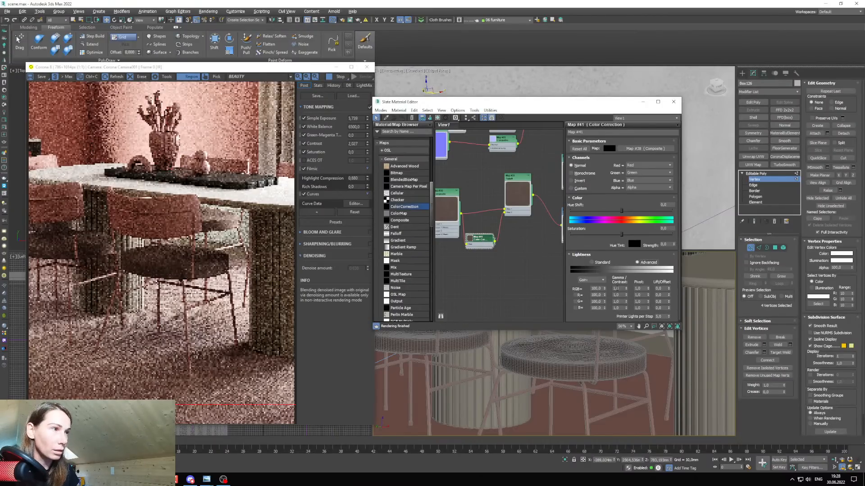
type("1,3")
key("Return")
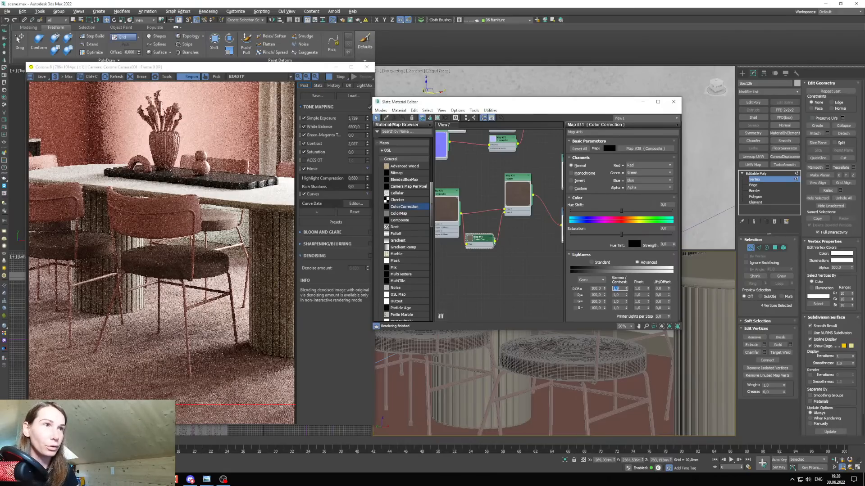
middle_click_drag(469, 239, 479, 254)
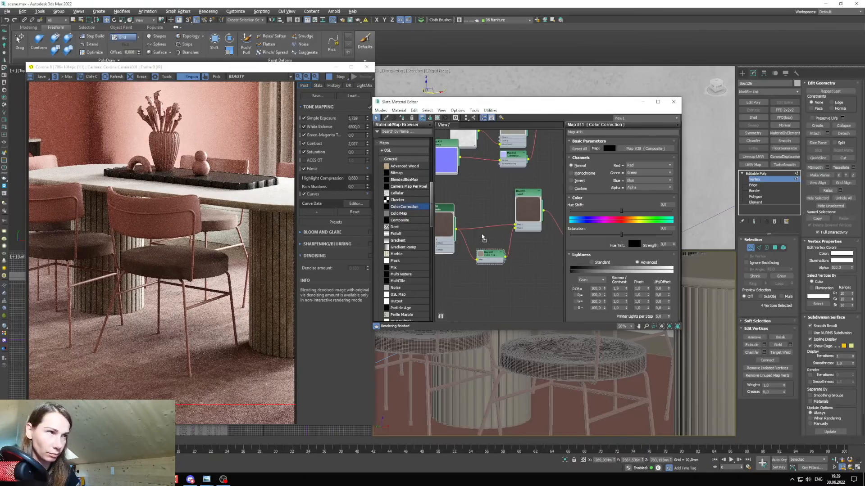
Insert another Color Correction between the Composite map and the Falloff's first slot, with Advanced lightness and RGB Gamma/Contrast at 0.91.
left_click_drag(486, 224, 486, 225)
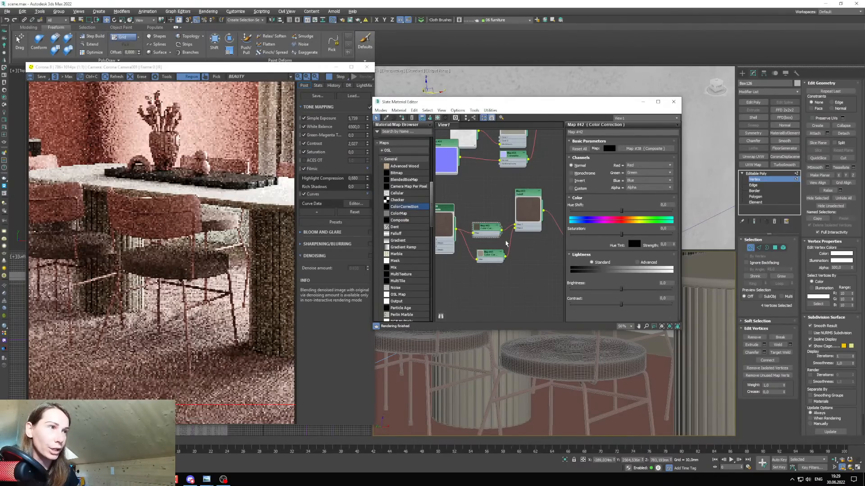
left_click(637, 263)
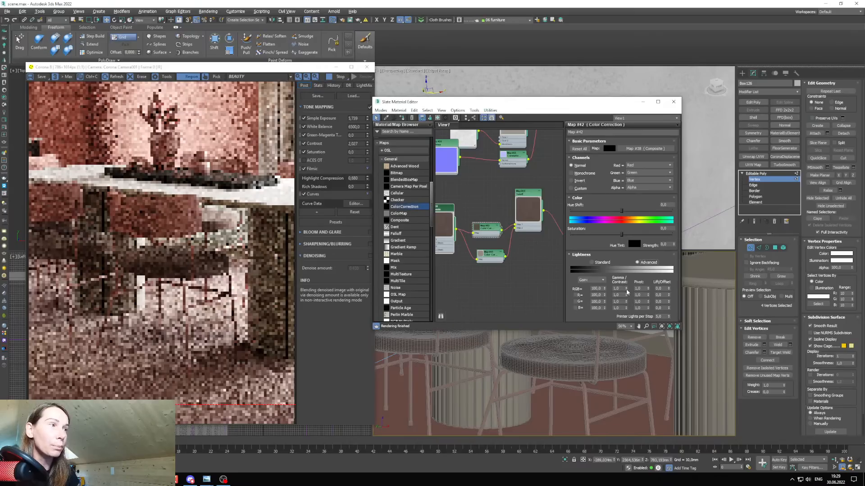
scroll(180, 255, "up", 3)
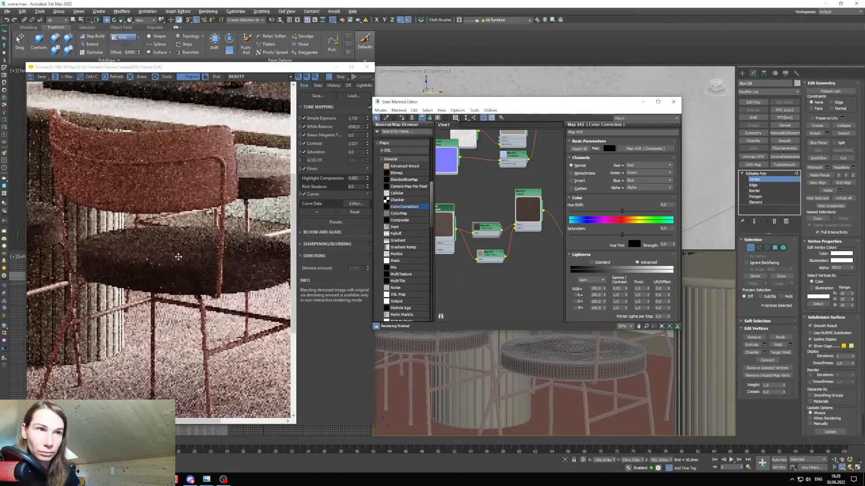
scroll(179, 255, "down", 2)
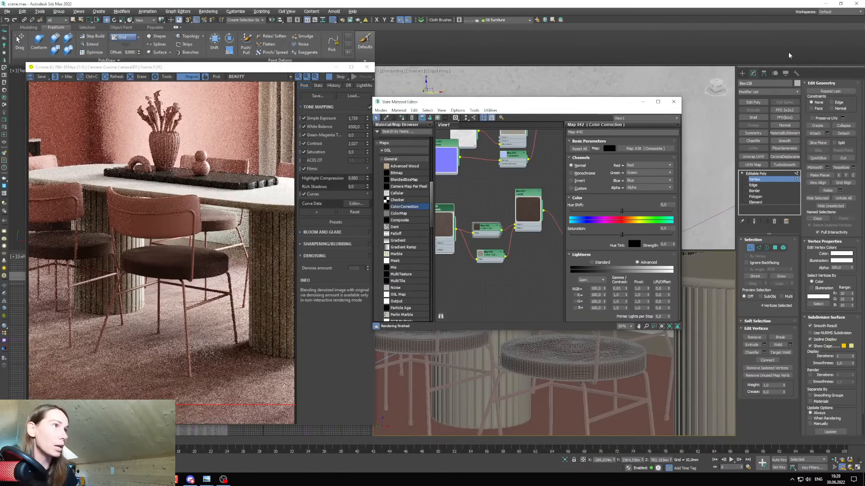
Show the scene through the Corona camera and compare the rendered chair seats with the reference photo.
left_click(673, 101)
key("c")
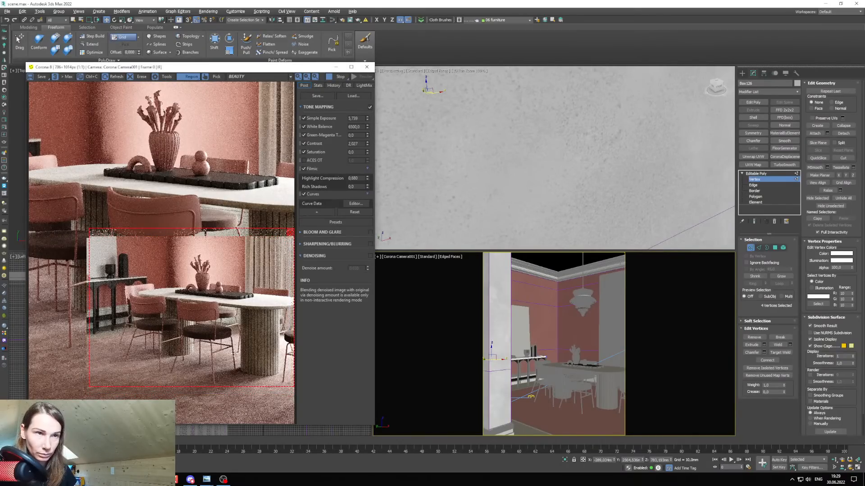
mouse_move(206, 480)
left_click(239, 438)
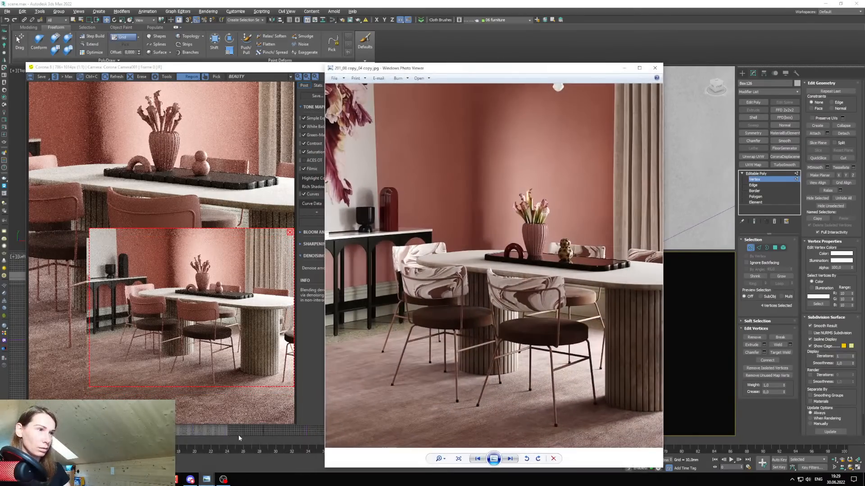
scroll(579, 309, "down", 4)
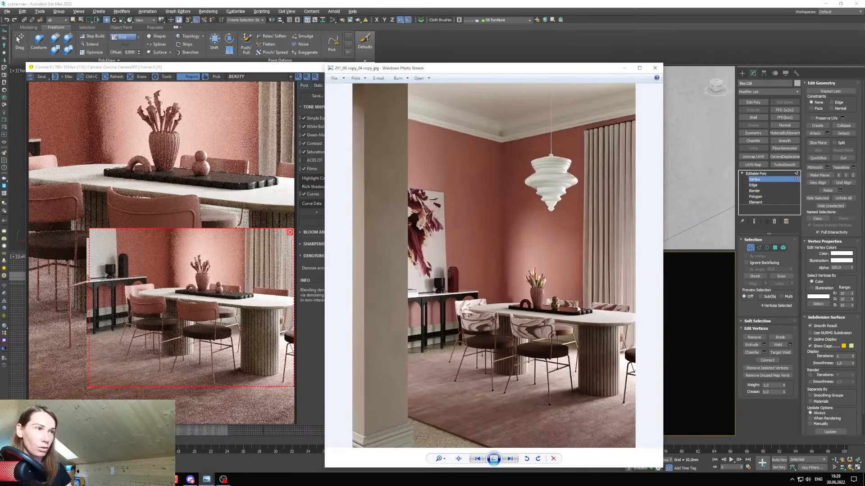
left_click(625, 69)
key("1")
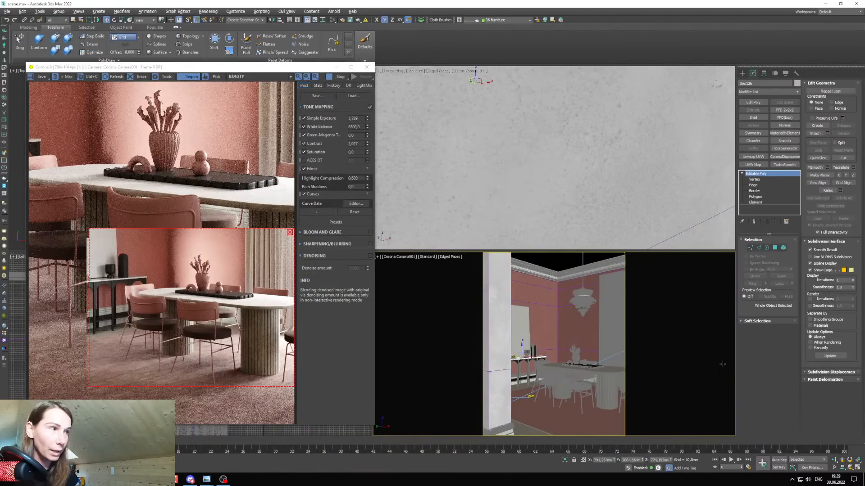
Duplicate the grey fabric bitmap at the start of the seat material's map tree.
key("m")
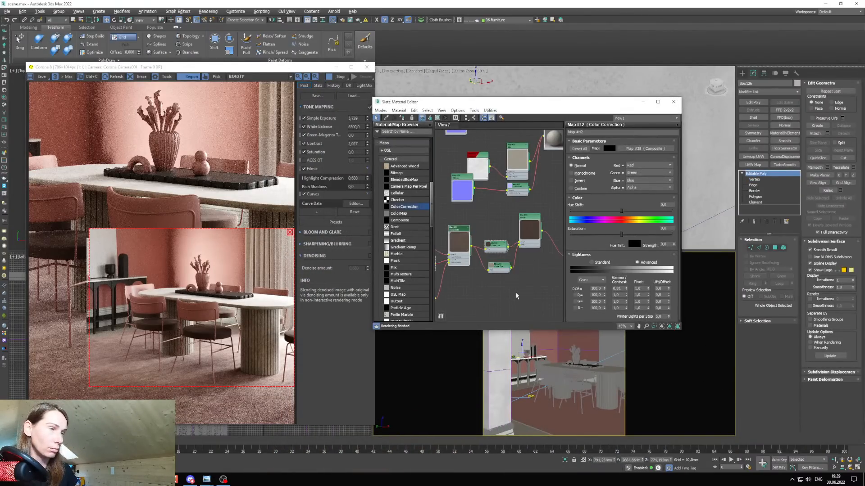
middle_click_drag(491, 251, 519, 243)
middle_click_drag(492, 272, 529, 249)
middle_click_drag(477, 225, 509, 220)
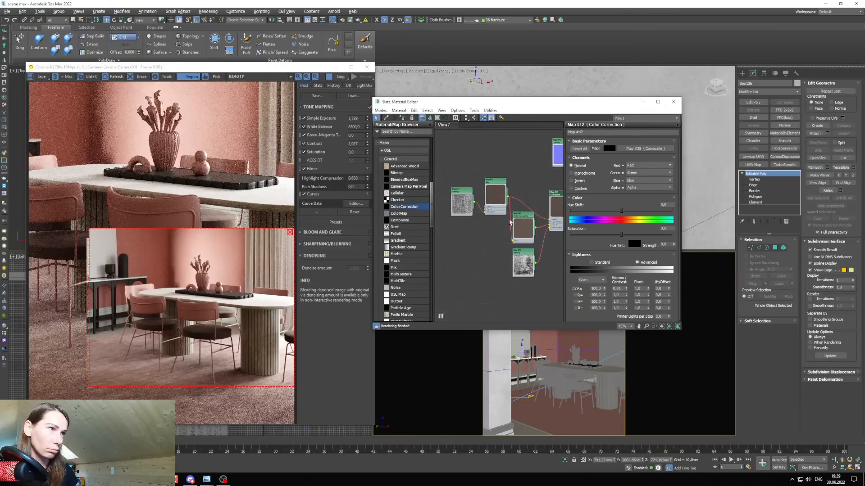
double_click(469, 208)
middle_click_drag(518, 272, 504, 255)
mouse_move(452, 190)
left_mouse_down()
mouse_move(500, 290)
mouse_move(477, 273)
mouse_move(458, 229)
mouse_move(531, 278)
left_mouse_up()
double_click(531, 279)
Move the copied fabric bitmap beside the seat's CoronaLegacyMtl and connect it to the material's Bump slot.
middle_click_drag(504, 266, 436, 249)
scroll(504, 256, "up", 3)
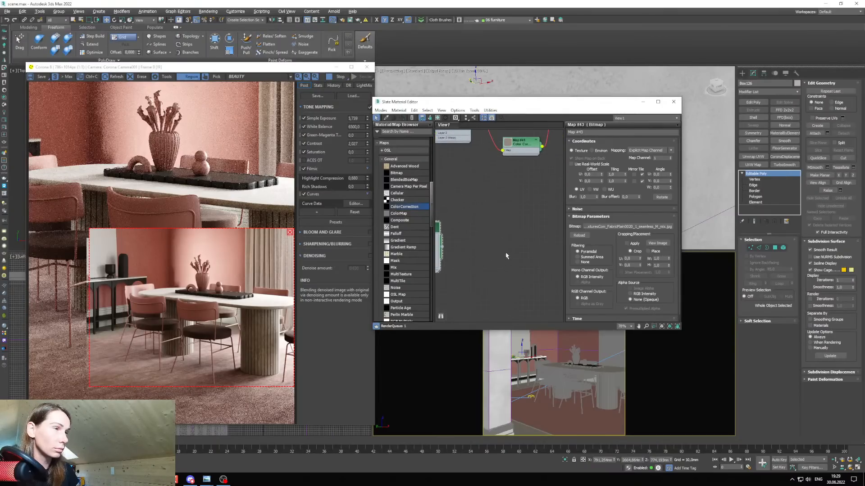
scroll(505, 255, "down", 2)
left_click_drag(449, 252, 517, 229)
mouse_move(515, 232)
middle_mouse_down()
mouse_move(483, 238)
mouse_move(466, 253)
middle_mouse_up()
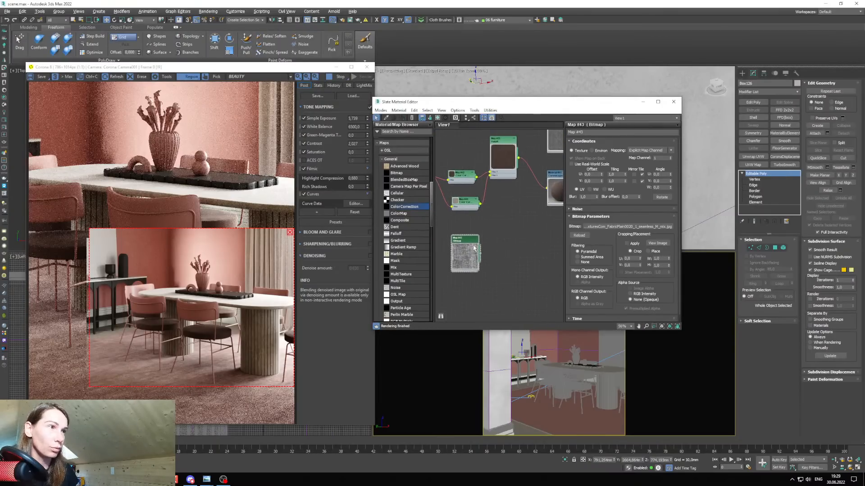
left_click_drag(466, 253, 512, 237)
middle_click_drag(538, 235, 486, 242)
scroll(487, 242, "up", 1)
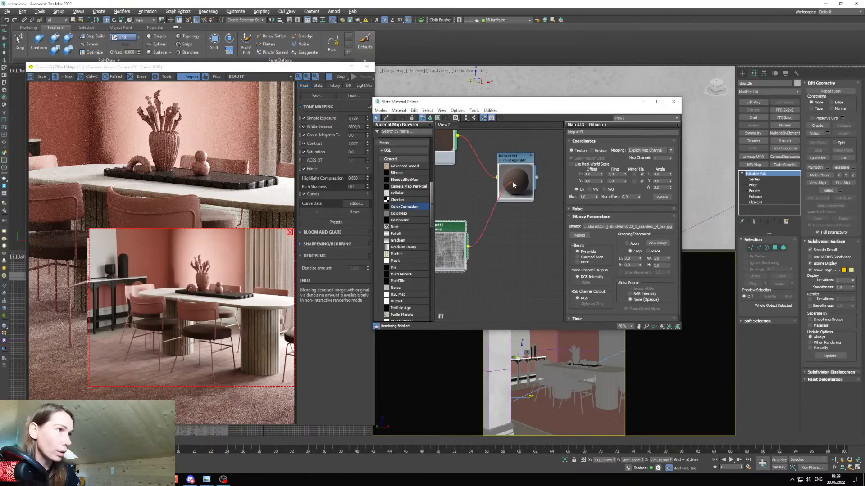
left_click_drag(514, 185, 497, 266)
left_click_drag(510, 193, 499, 265)
scroll(518, 180, "up", 3)
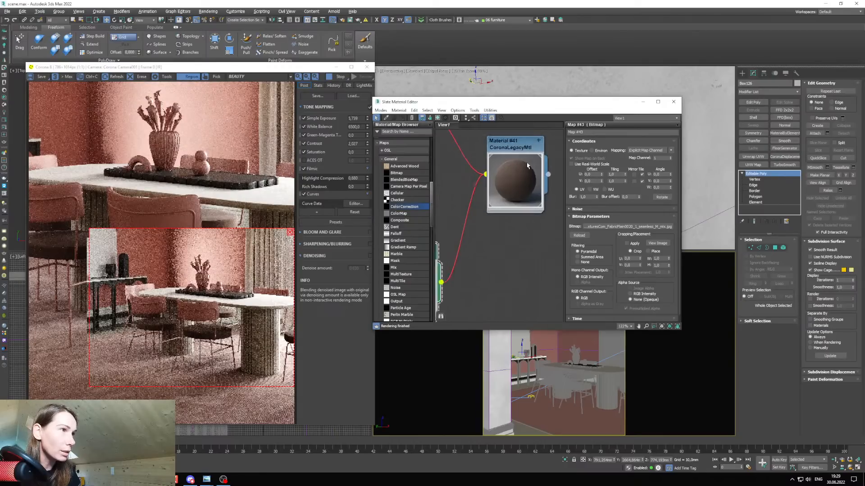
scroll(511, 192, "down", 3)
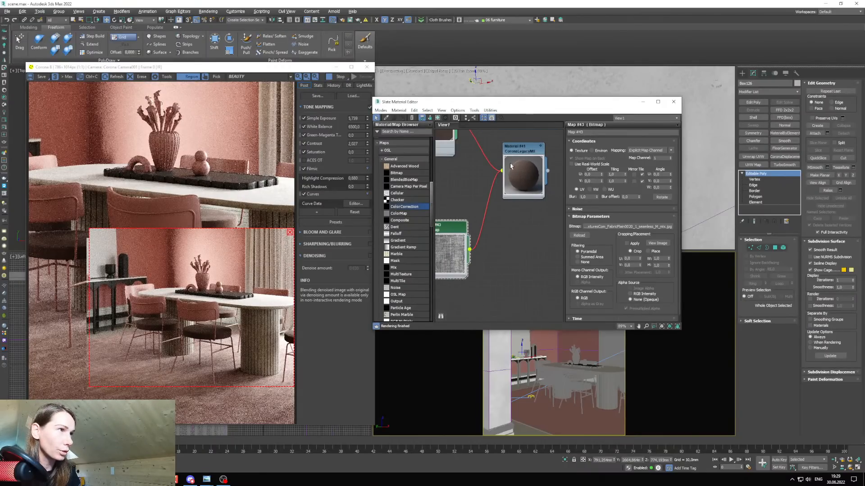
Set the Bump amount of the seat's CoronaLegacyMtl to 0.1.
double_click(523, 176)
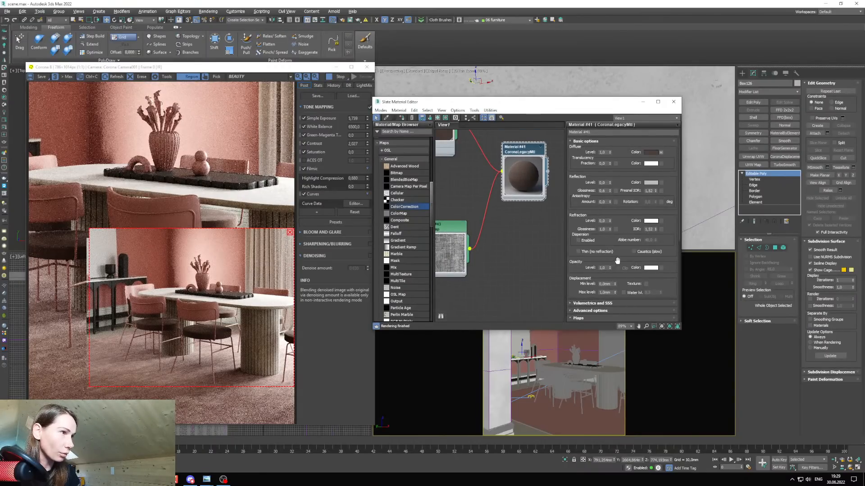
scroll(617, 261, "down", 5)
left_click(607, 299)
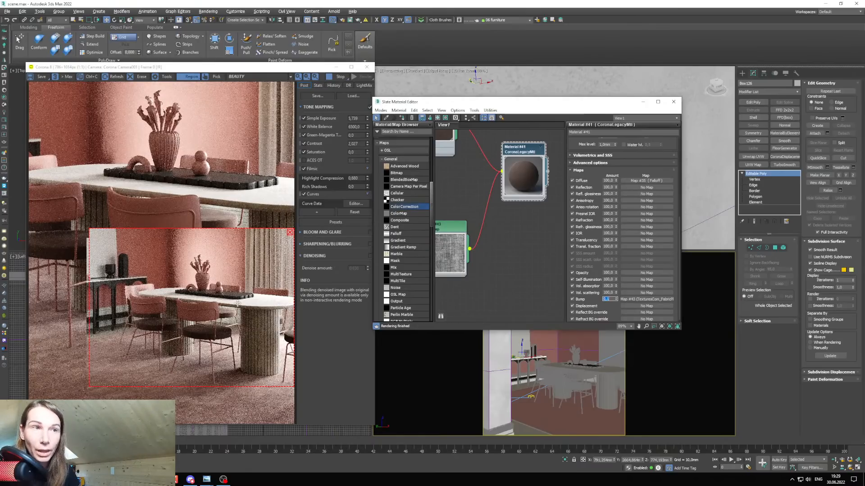
scroll(469, 304, "down", 5)
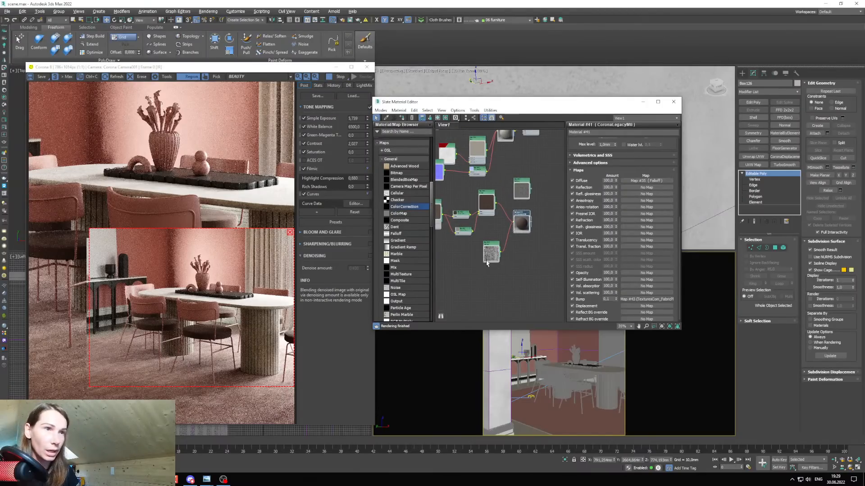
Pick the pink material of a chair backrest in the camera view into the material node graph.
left_click(386, 118)
left_click_drag(441, 102, 428, 95)
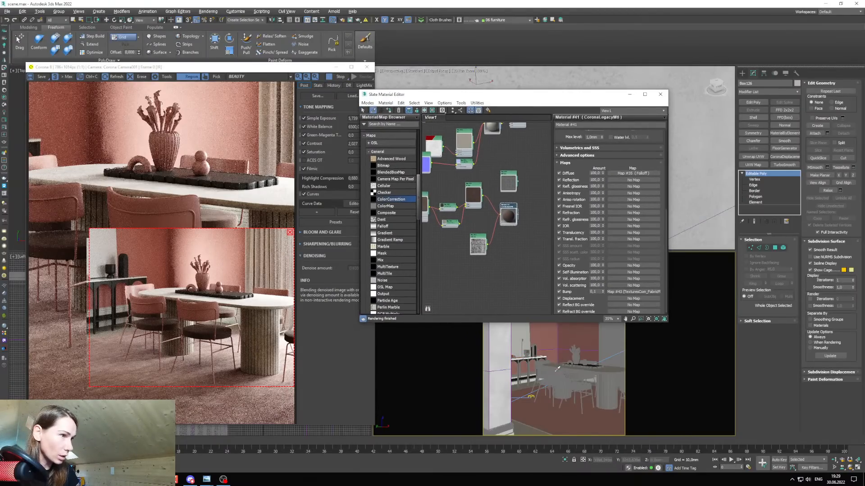
left_click(557, 370)
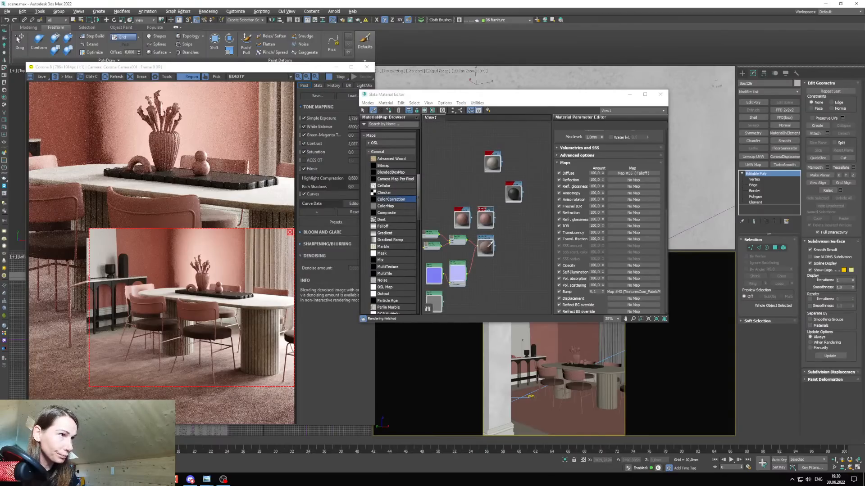
middle_click_drag(486, 248, 487, 200)
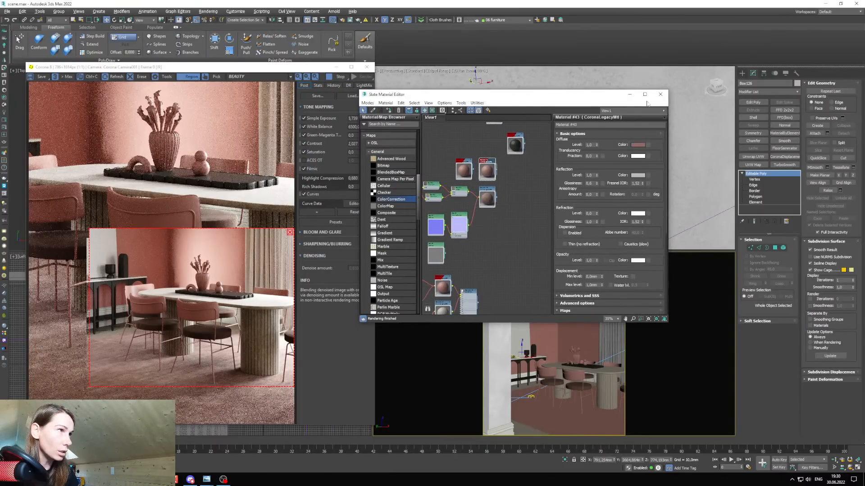
Select the front chair in an enlarged camera view and sample its backrest material into the node graph.
left_click(630, 94)
scroll(576, 377, "up", 9)
left_click(579, 362)
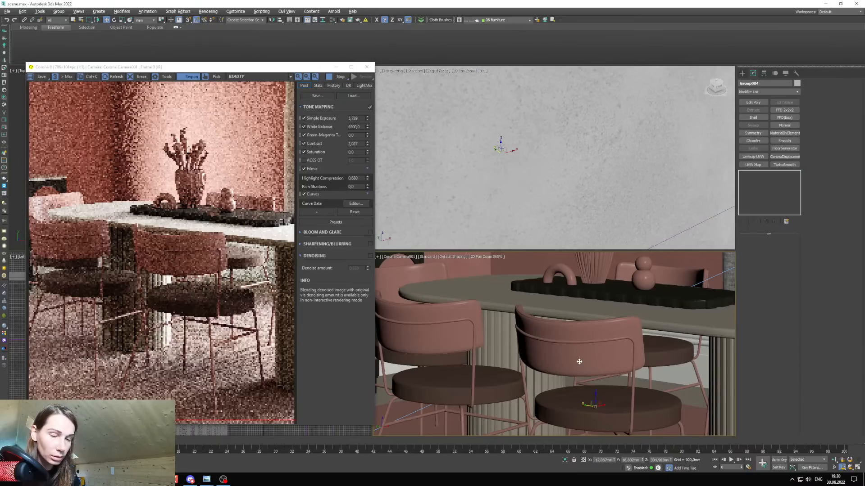
key("m")
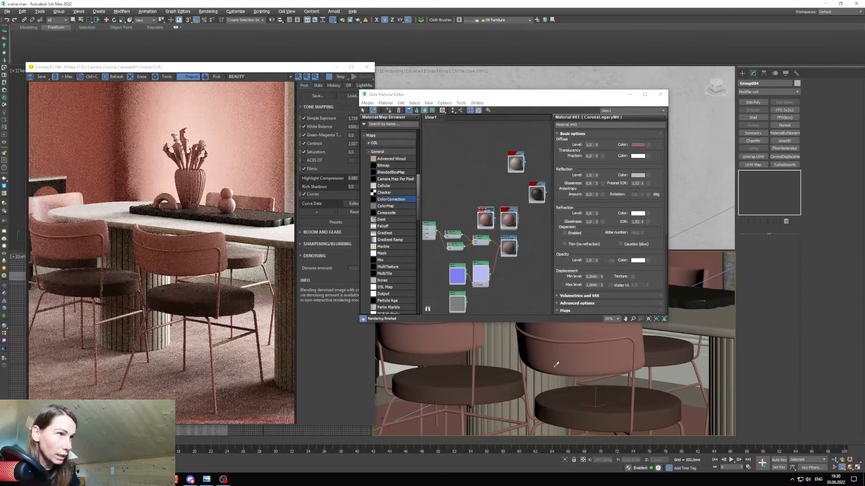
left_click(557, 365)
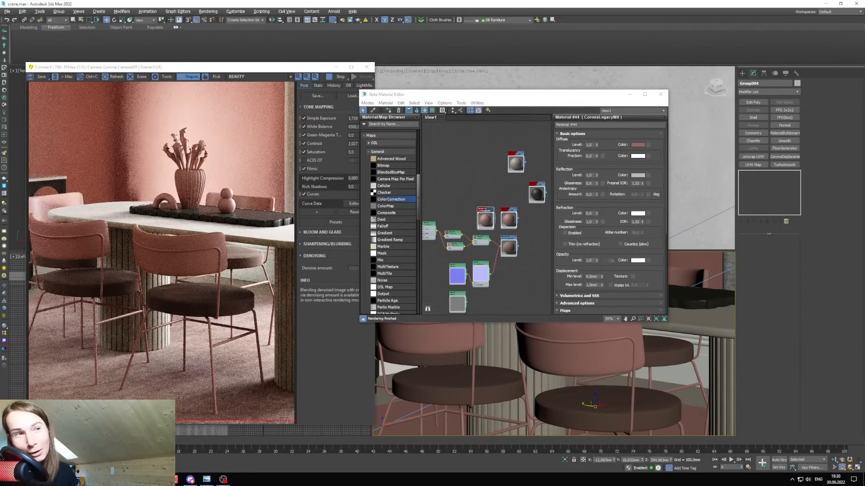
scroll(463, 165, "down", 6)
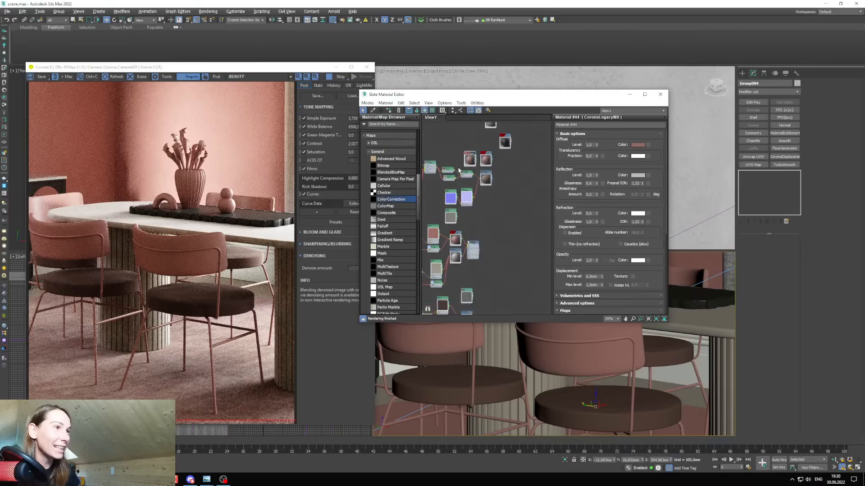
scroll(453, 274, "up", 4)
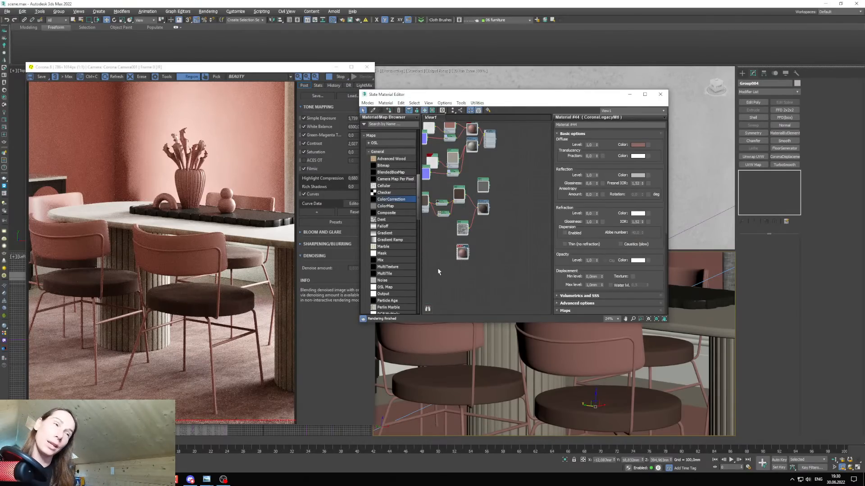
Open both dining room reference photos in Windows Photo Viewer and compare their chair backrests and overall look.
mouse_move(206, 479)
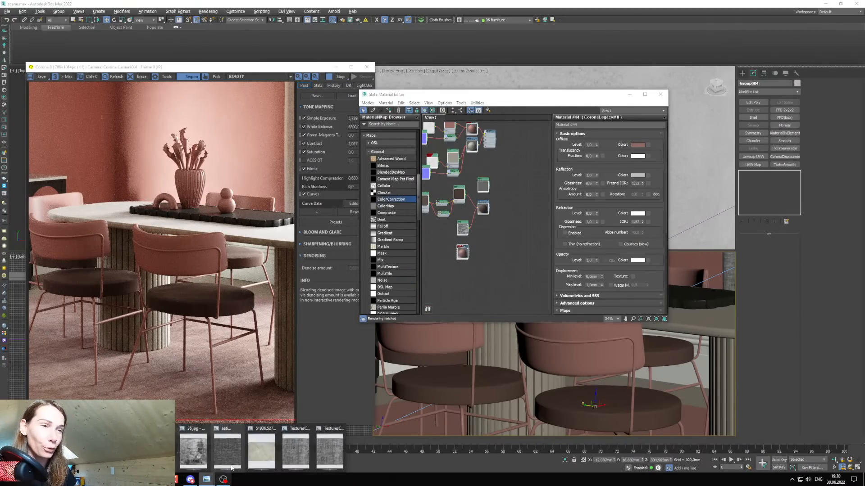
left_click(192, 447)
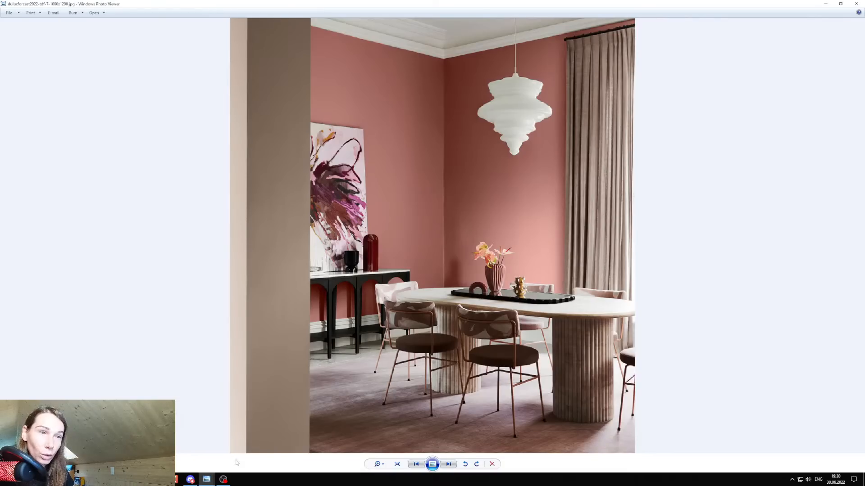
left_click(207, 479)
left_click(264, 450)
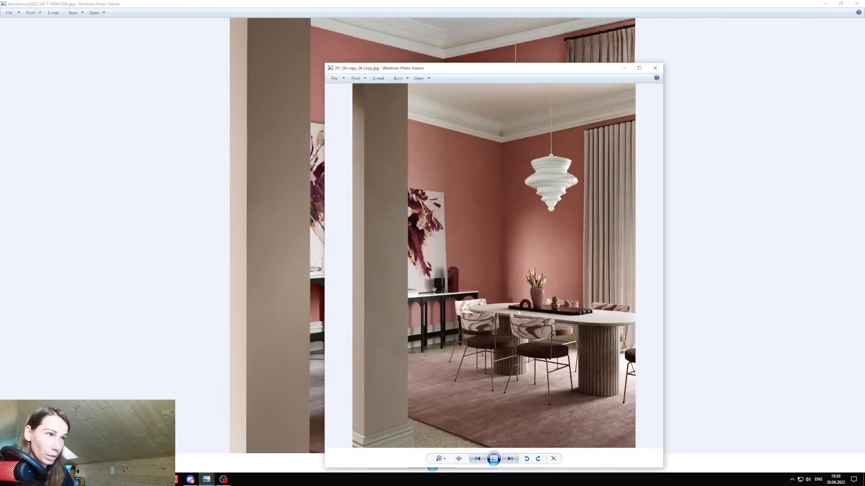
scroll(518, 313, "up", 3)
scroll(530, 342, "down", 1)
left_click_drag(488, 72, 631, 53)
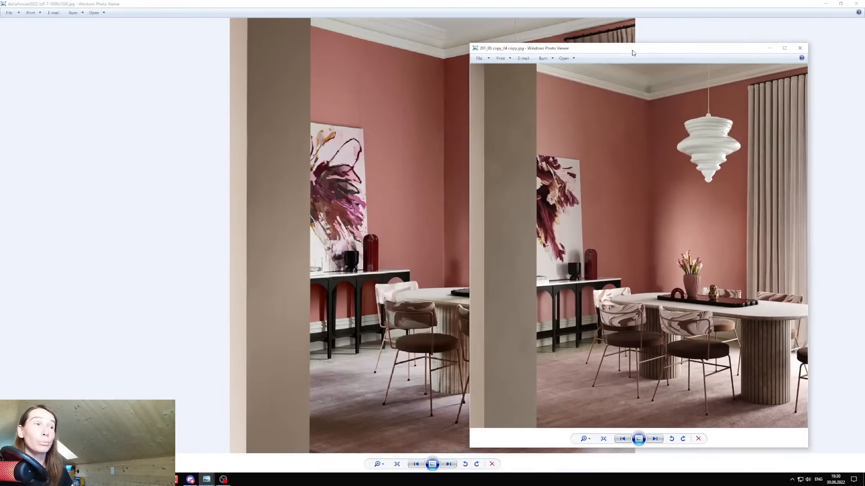
scroll(638, 292, "down", 2)
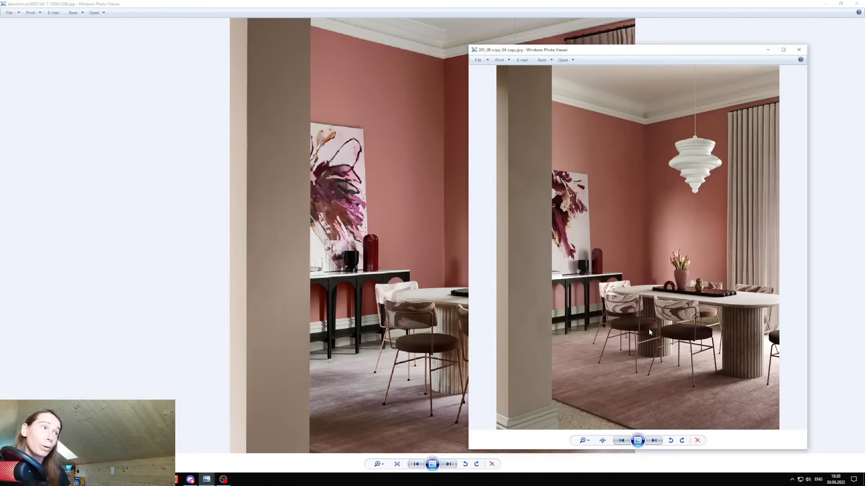
left_click(769, 50)
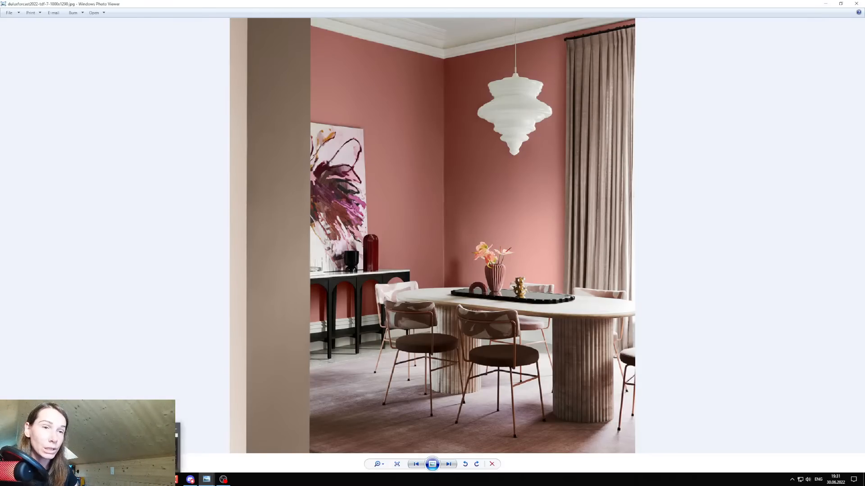
Open the texture folder and try to preview the original marbled backrest pattern image.
left_click(128, 448)
left_click_drag(209, 101, 340, 119)
double_click(356, 193)
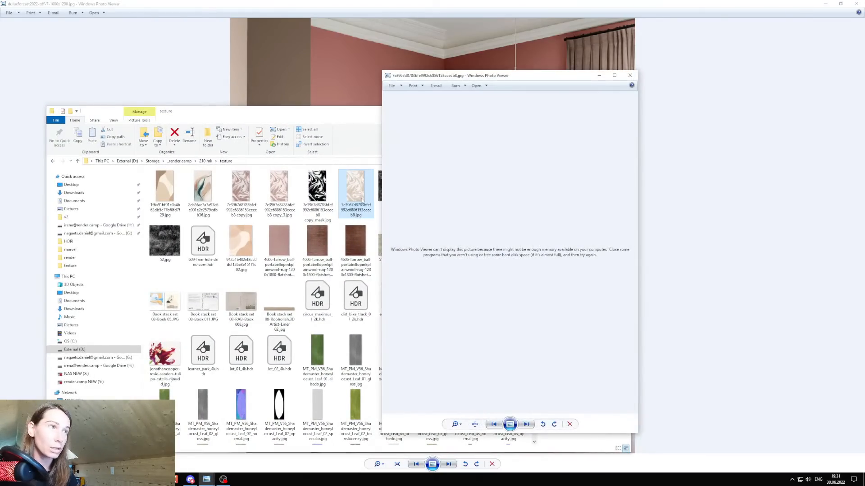
left_click(629, 75)
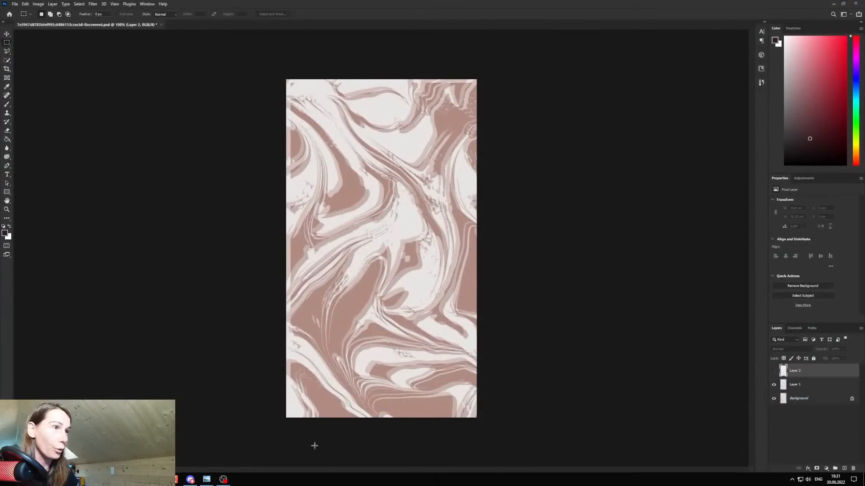
In Photoshop, hide Layer 1, select the Background pattern layer, and compare it with the chair backrests in the reference photo.
left_click(774, 385)
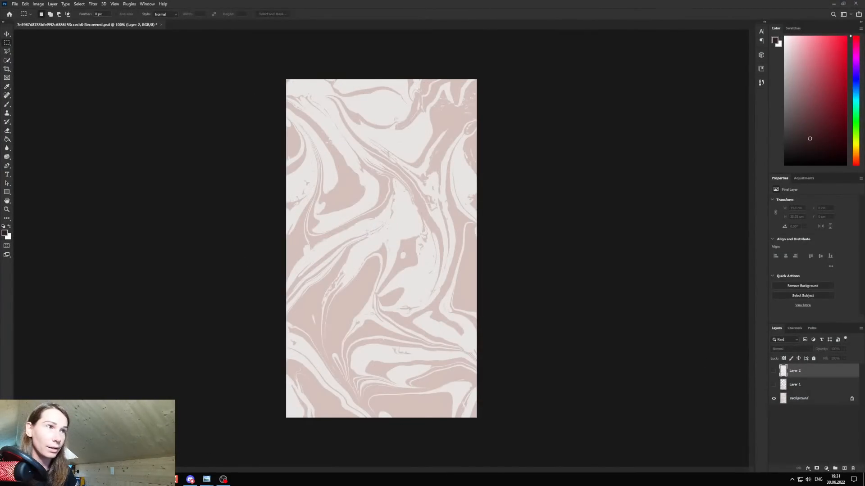
left_click(806, 400)
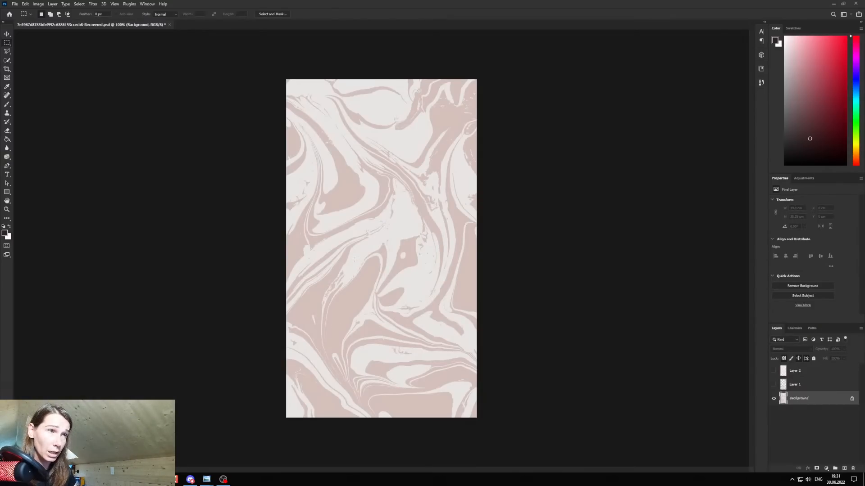
mouse_move(207, 479)
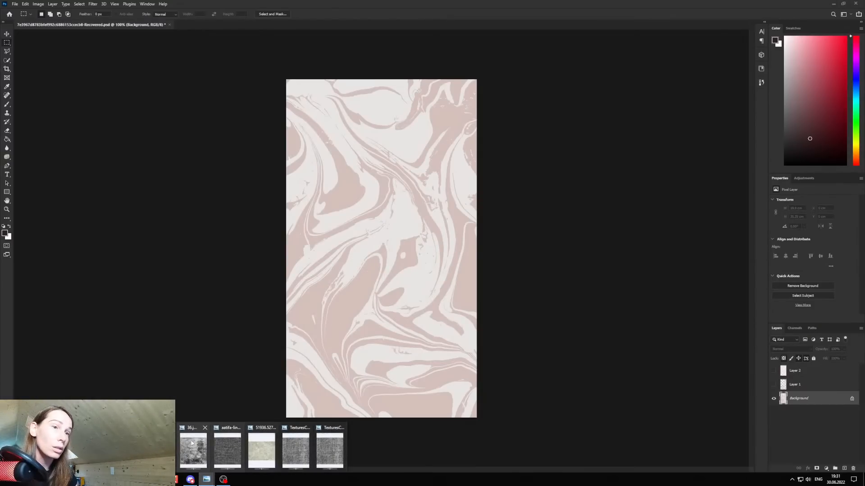
left_click(226, 450)
scroll(482, 336, "up", 2)
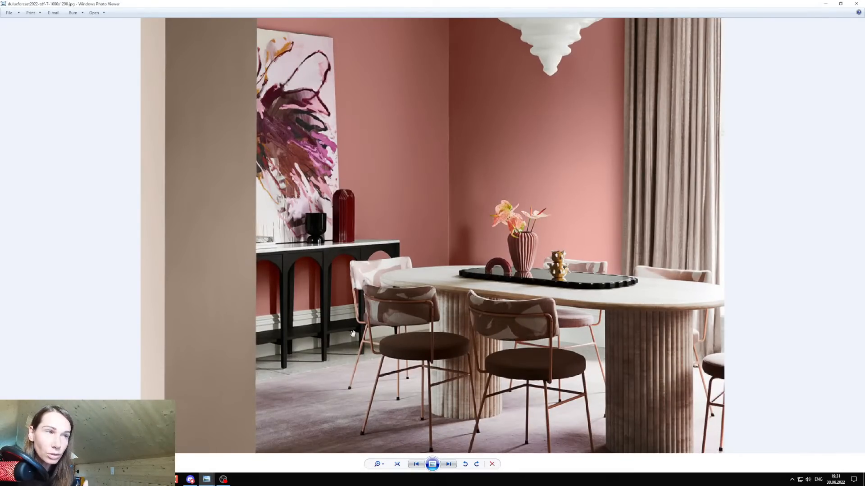
left_click(826, 4)
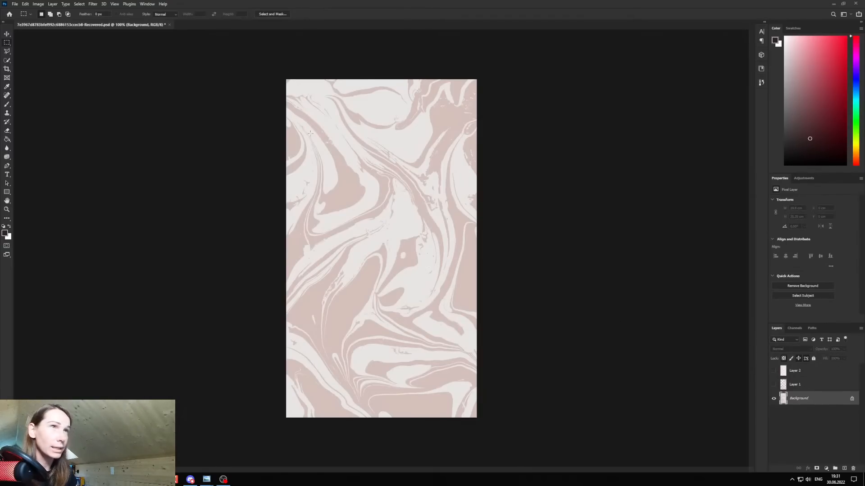
Select the pink areas of the Background pattern with Color Range and copy them to a new layer.
left_click(79, 4)
left_click(92, 70)
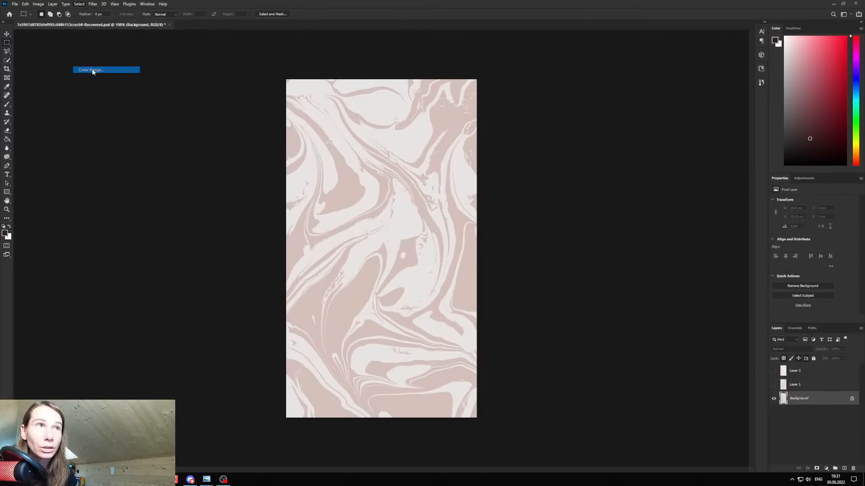
left_click_drag(285, 65, 452, 104)
left_click(377, 186)
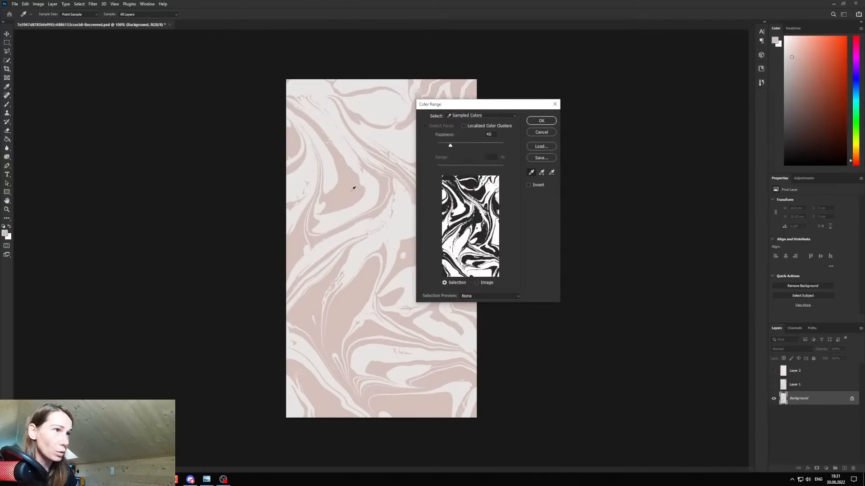
left_click(541, 121)
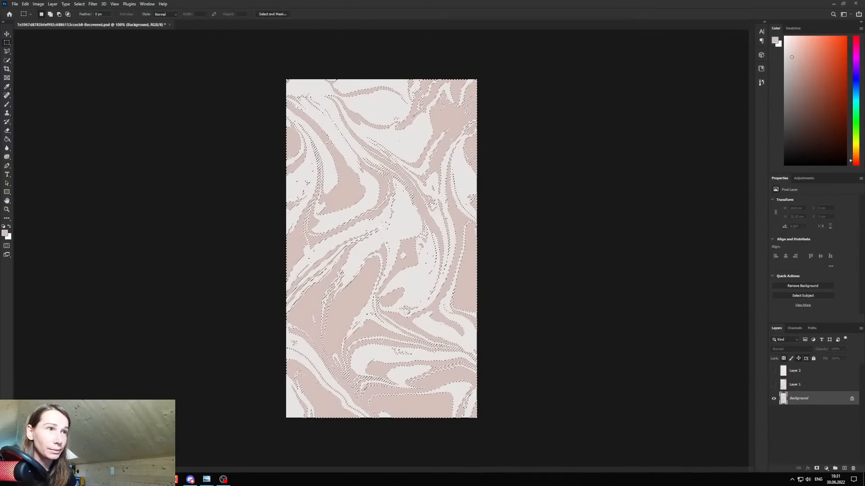
key("ctrl+j")
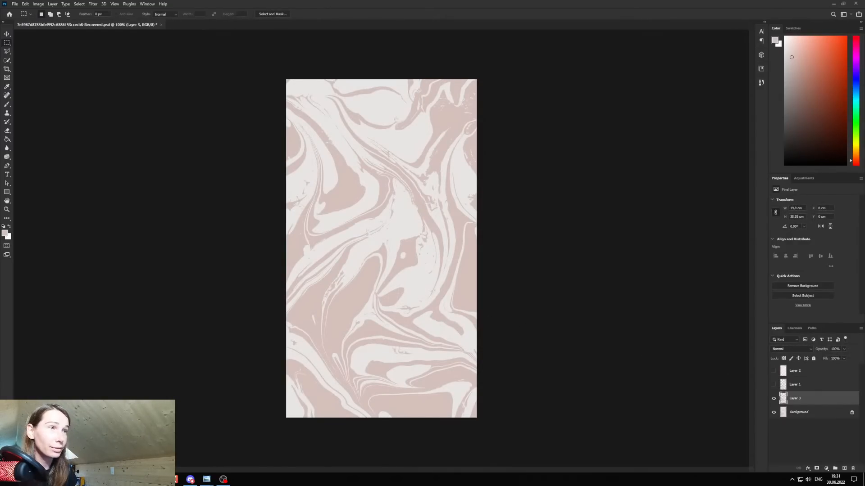
Offset the copied pink layer to about X 0.25 cm, Y 0.74 cm and change its blending mode.
key("v")
left_click_drag(346, 311, 363, 299)
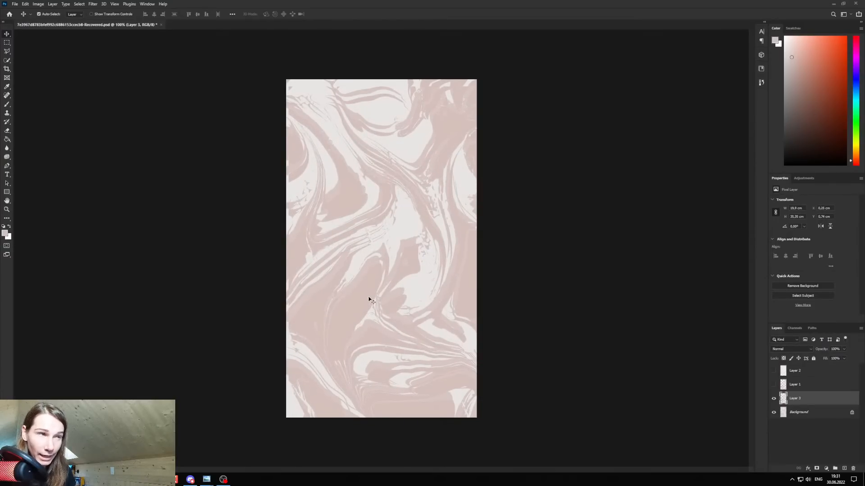
left_click(789, 349)
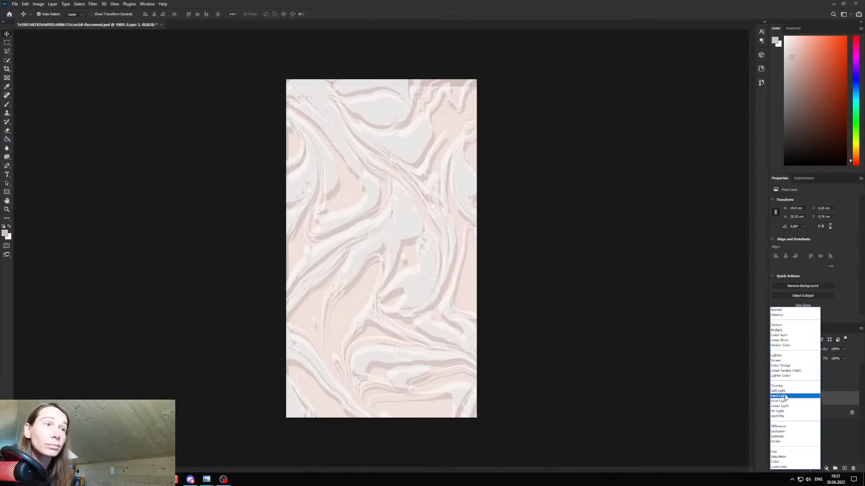
left_click(781, 405)
Hide Layer 3 and show Layer 1 and Layer 2 to display the recoloured marble pattern.
left_click(773, 399)
left_click(774, 385)
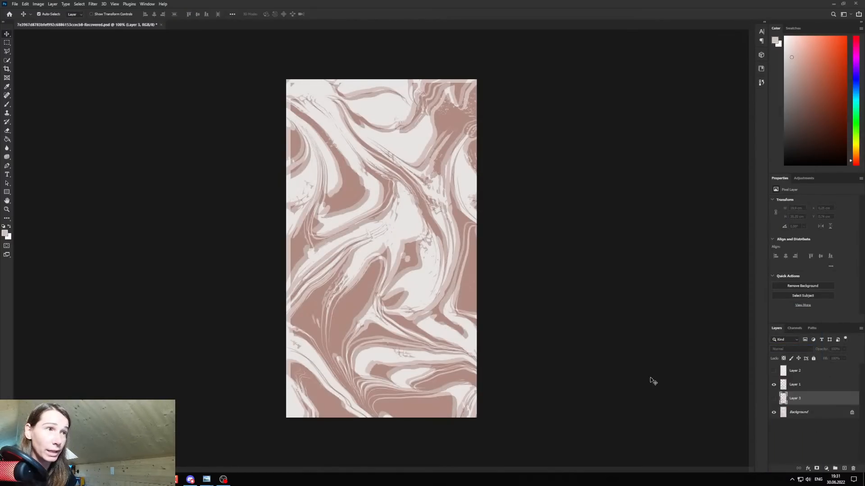
left_click(800, 385)
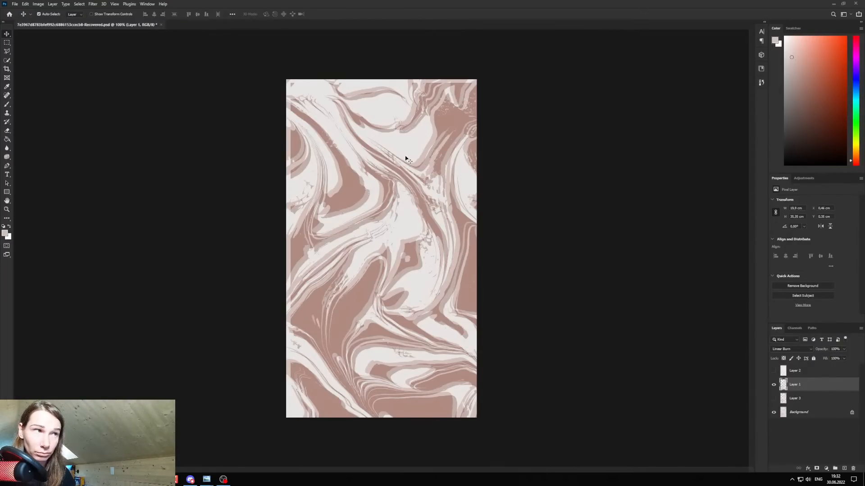
left_click(784, 371)
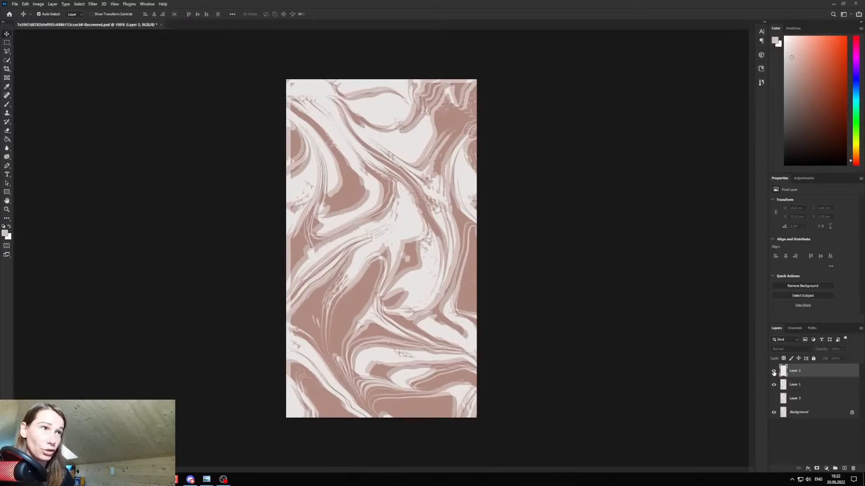
left_click(773, 372)
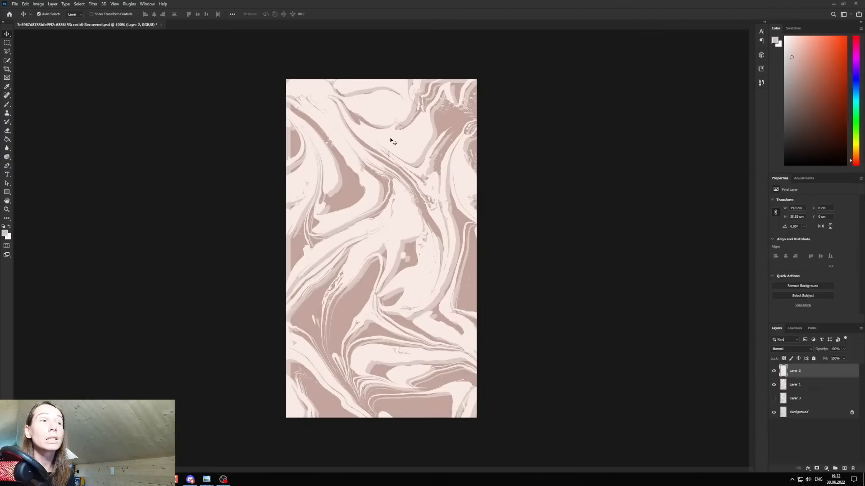
Open the black-and-white copy_mask.jpg version of the marble pattern from the texture folder in Photoshop.
left_click(107, 480)
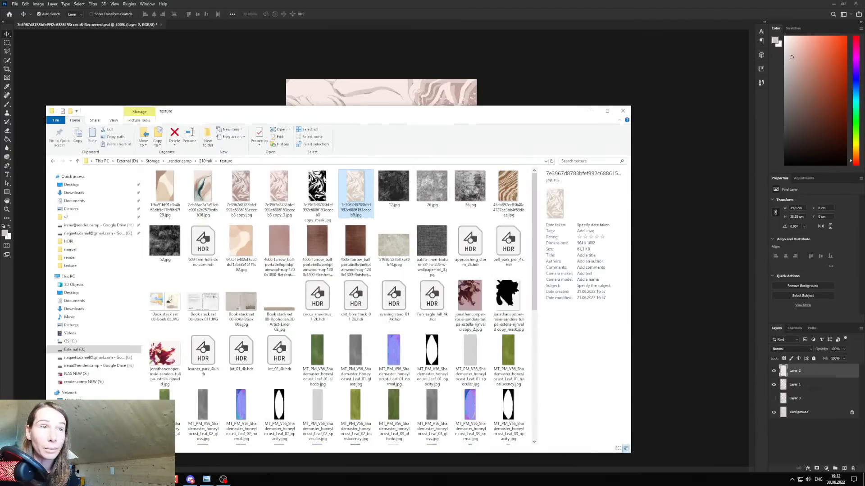
double_click(318, 194)
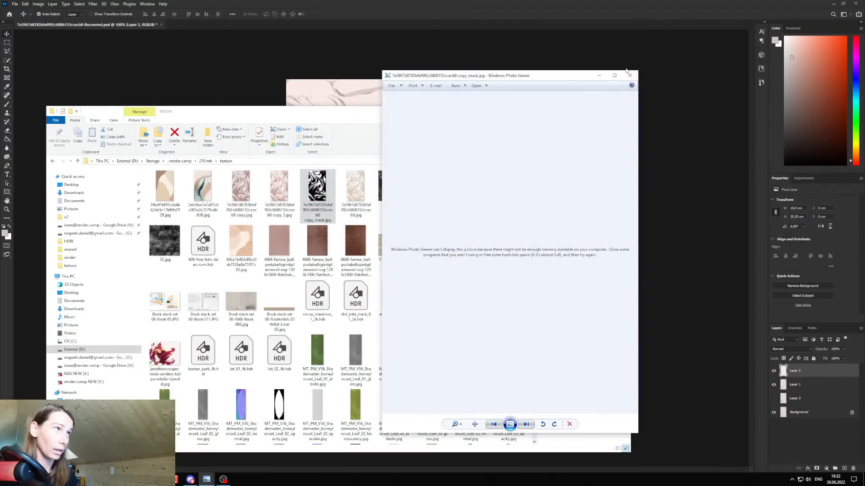
left_click(630, 75)
left_click_drag(317, 194, 229, 23)
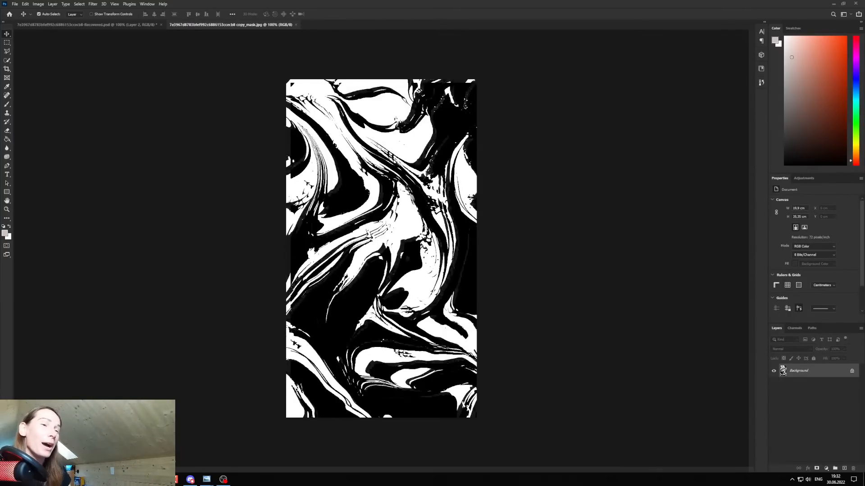
Switch back to 3ds Max and sample the front chair's pink backrest material in the Slate Material Editor.
key("alt+Tab")
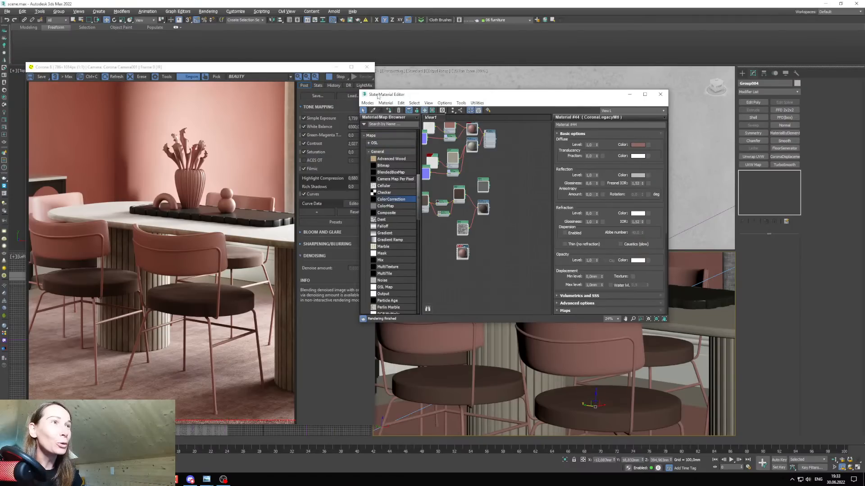
left_click_drag(377, 96, 330, 86)
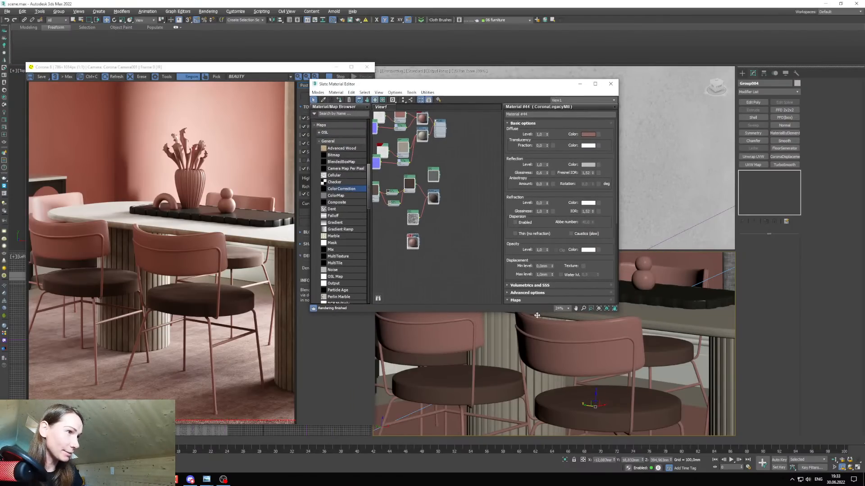
left_click(325, 100)
left_click(571, 361)
scroll(433, 225, "up", 6)
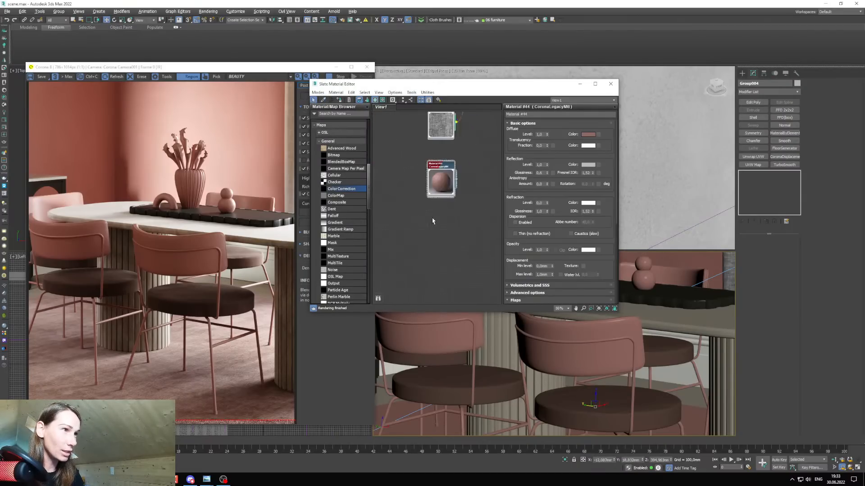
middle_click_drag(438, 199, 449, 210)
Bring the marble pattern image ending in "copy_3.jpg" from the texture folder into the material node graph as a Bitmap.
key("alt+Tab")
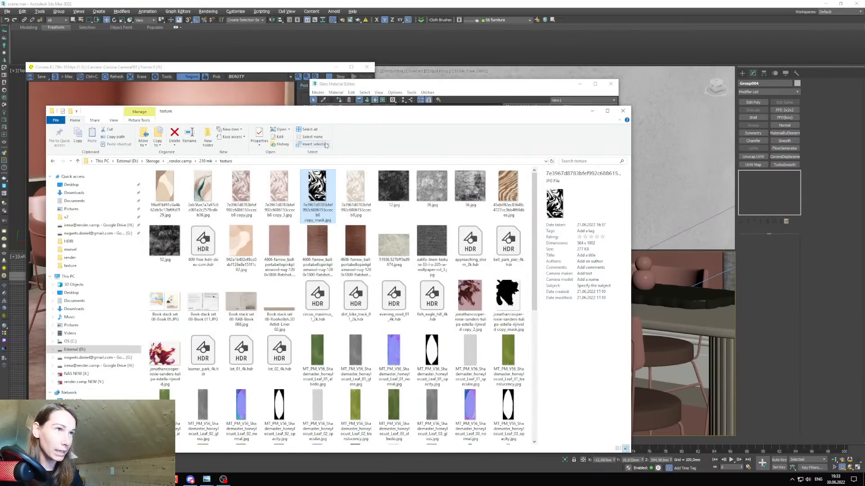
left_click_drag(339, 103, 329, 219)
left_click(275, 313)
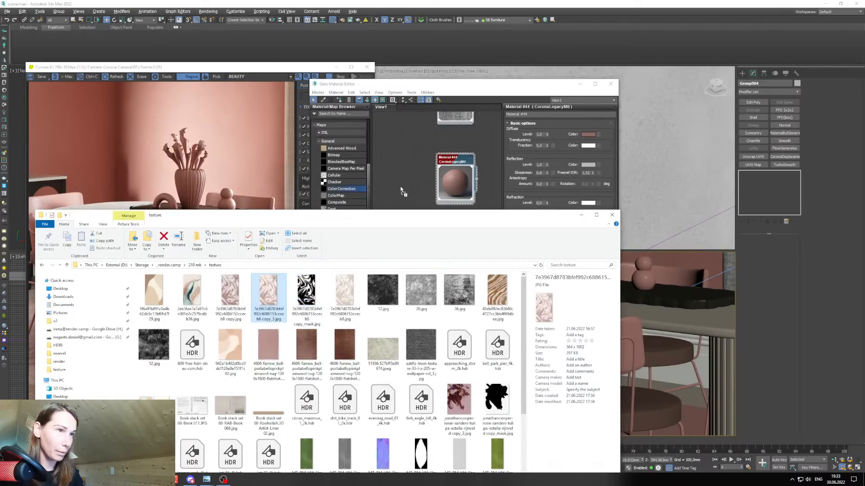
left_click_drag(402, 192, 412, 189)
middle_click_drag(410, 203, 422, 203)
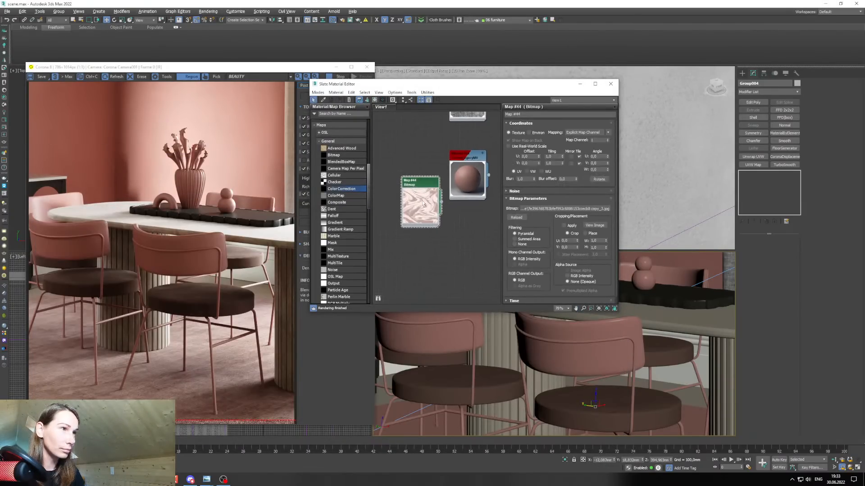
left_click_drag(423, 203, 466, 195)
Add a Falloff map above the marble bitmap and connect it to the backrest material's diffuse colour.
left_click_drag(333, 216, 412, 153)
middle_click_drag(424, 136, 452, 160)
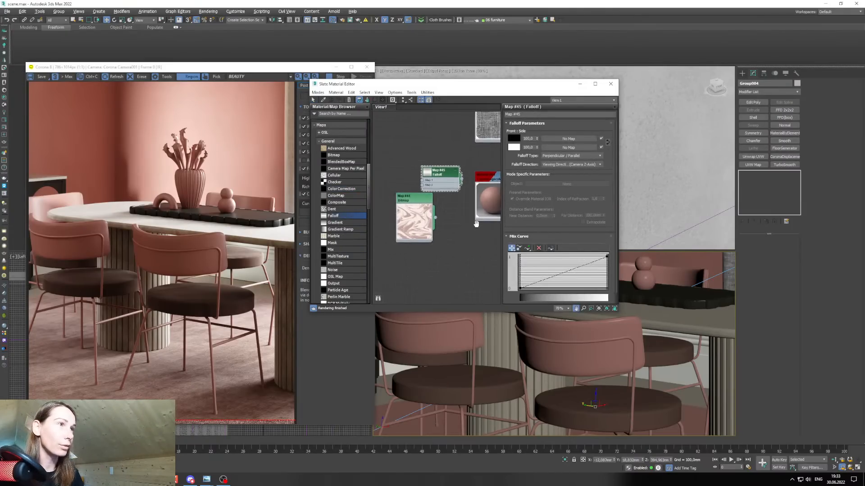
left_click_drag(444, 179, 428, 174)
middle_click_drag(452, 180, 429, 167)
left_click_drag(453, 204, 455, 212)
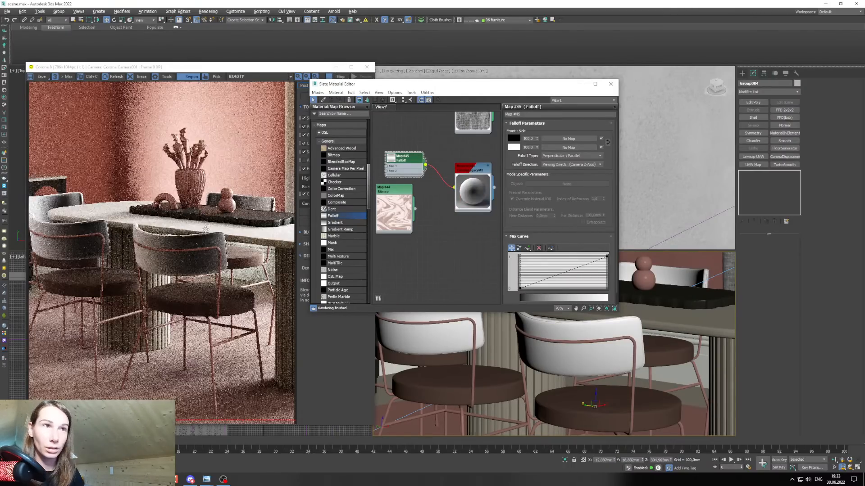
Rearrange the render and material editor windows and set the backrest Falloff map's type to Fresnel.
left_click_drag(212, 67, 250, 71)
left_click_drag(430, 86, 454, 87)
middle_click_drag(480, 160, 493, 168)
left_click(585, 158)
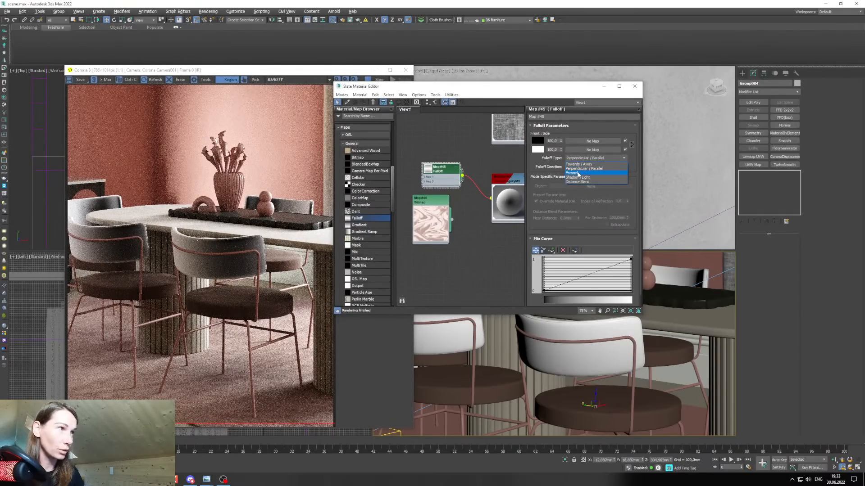
left_click(579, 173)
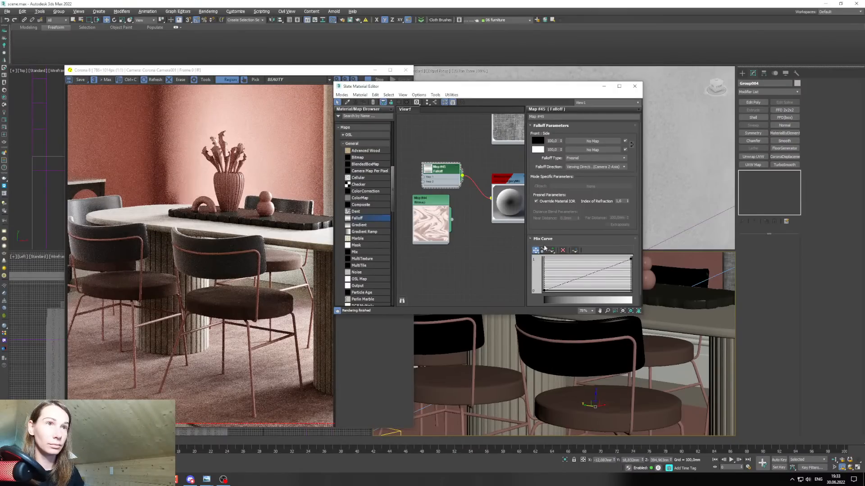
Add a point in the middle of the Falloff map's Mix Curve and convert it to Bezier-Smooth.
scroll(565, 380, "down", 3)
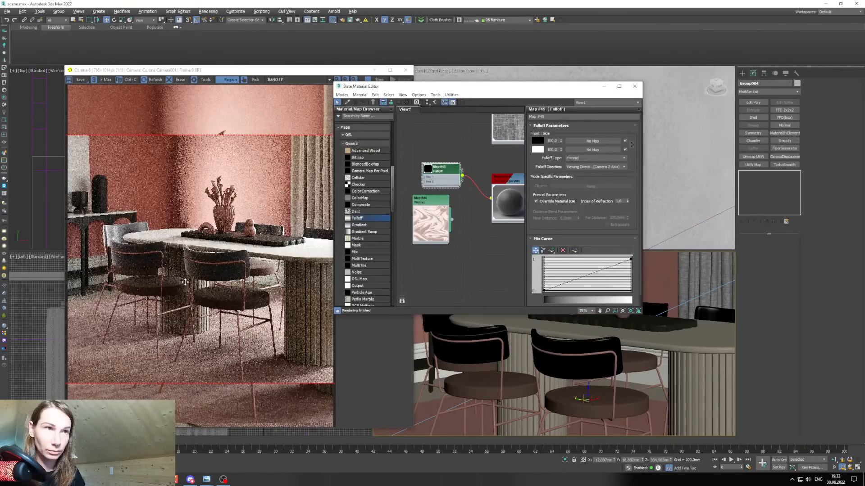
left_click_drag(402, 91, 413, 90)
middle_click_drag(438, 213, 452, 224)
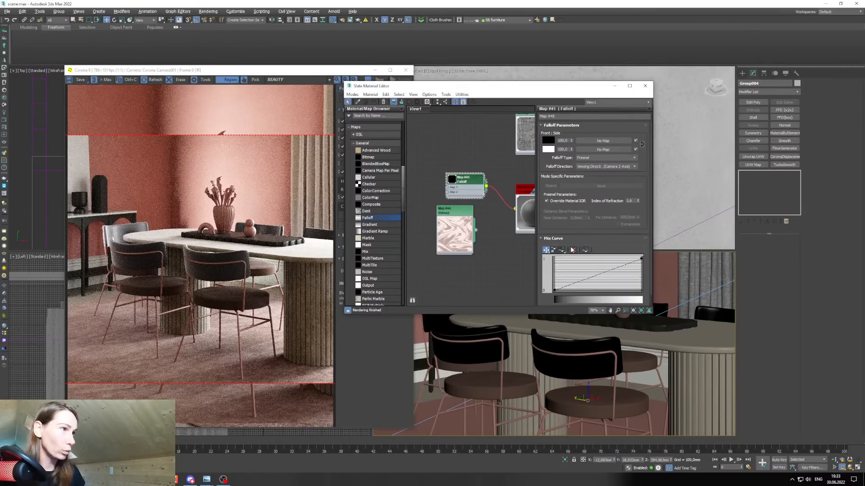
left_click(595, 275)
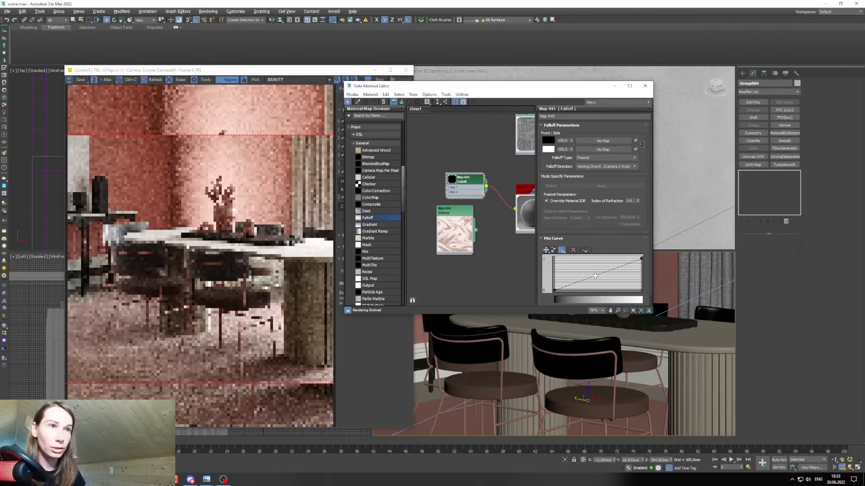
right_click(596, 276)
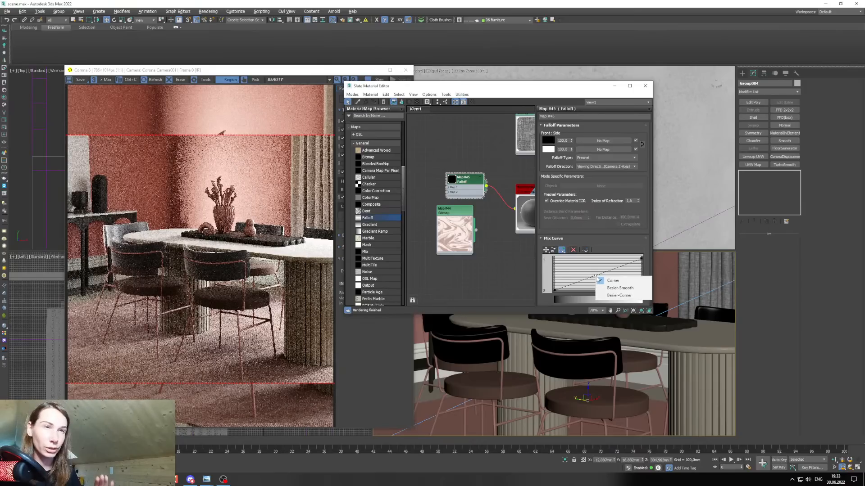
left_click(620, 287)
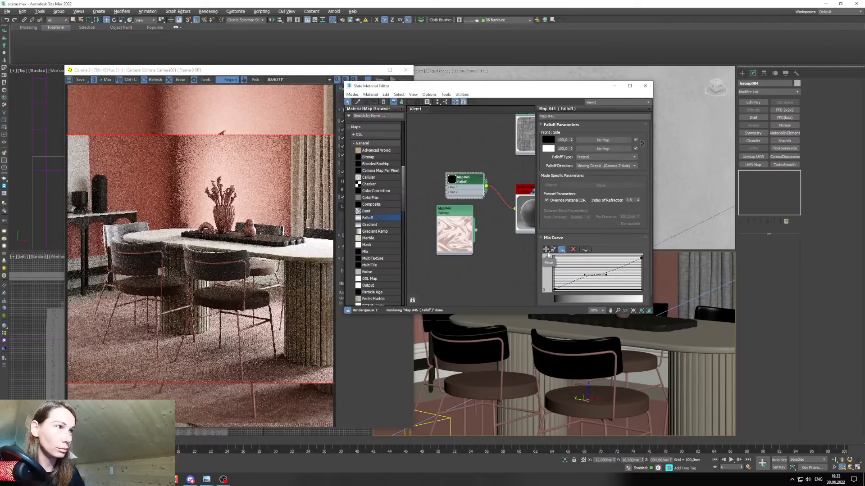
Pull the Falloff map's middle Mix Curve point slightly down so the curve bows below the diagonal.
mouse_move(605, 274)
left_mouse_down()
mouse_move(588, 275)
mouse_move(596, 276)
left_mouse_up()
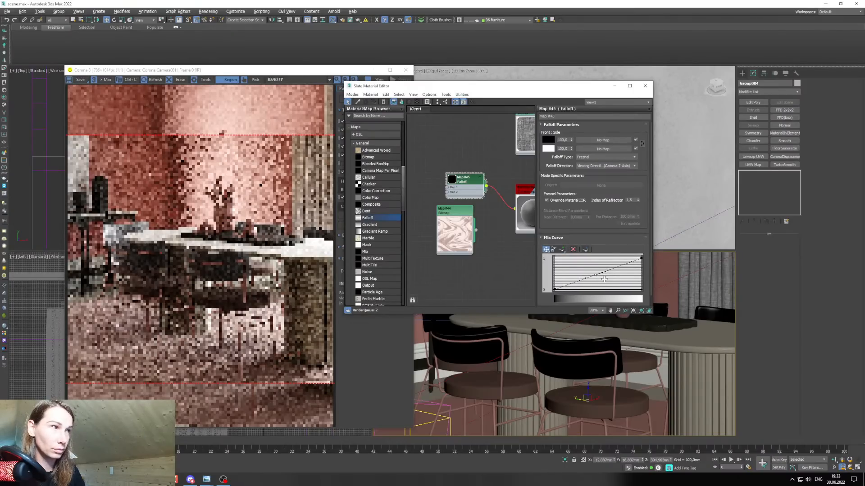
left_click_drag(604, 279, 603, 279)
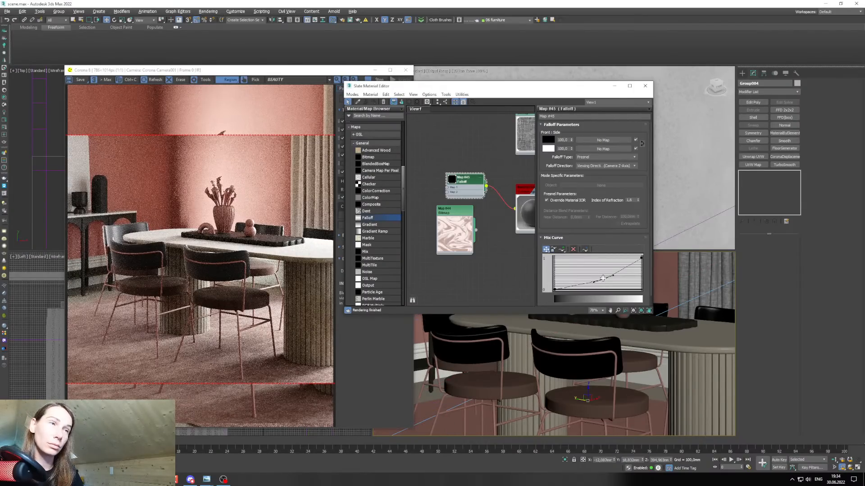
middle_click_drag(471, 217, 476, 217)
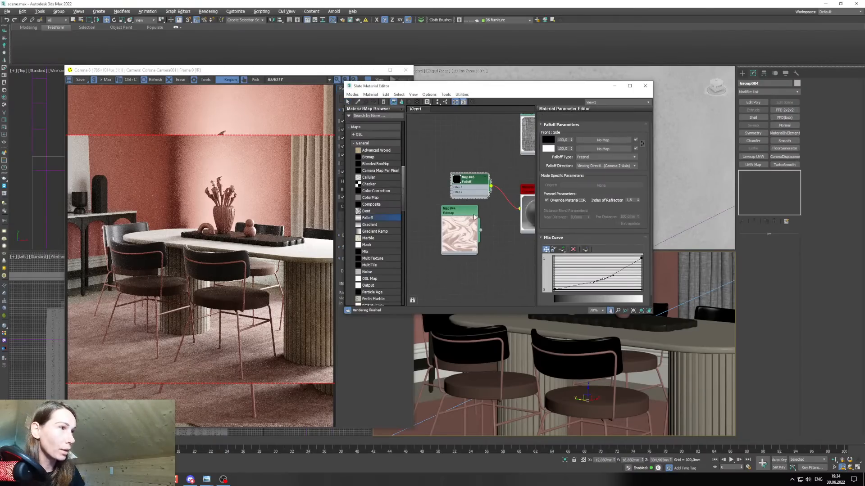
Connect the marble bitmap directly to the backrest material's diffuse colour in place of the Falloff map.
double_click(474, 215)
scroll(476, 220, "down", 3)
left_click_drag(476, 222, 469, 236)
scroll(470, 236, "up", 4)
middle_click_drag(469, 236, 465, 235)
left_click_drag(466, 235, 450, 224)
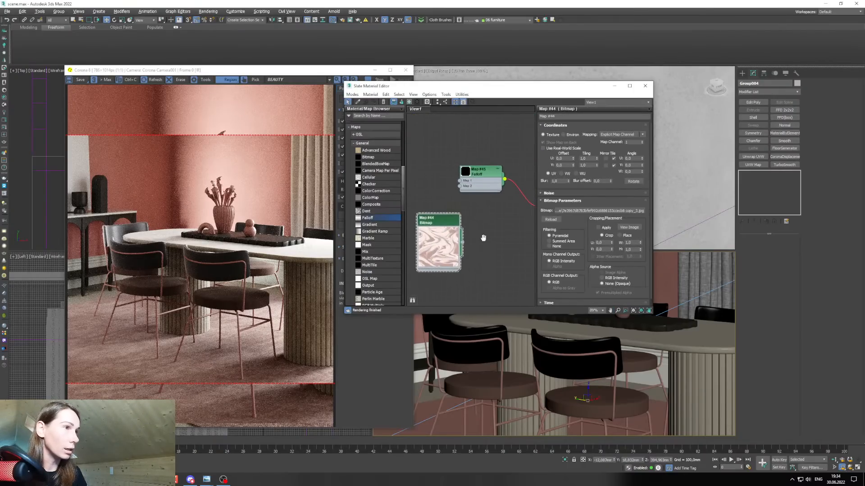
scroll(462, 236, "down", 3)
middle_click_drag(484, 237, 467, 244)
left_click_drag(445, 237, 454, 233)
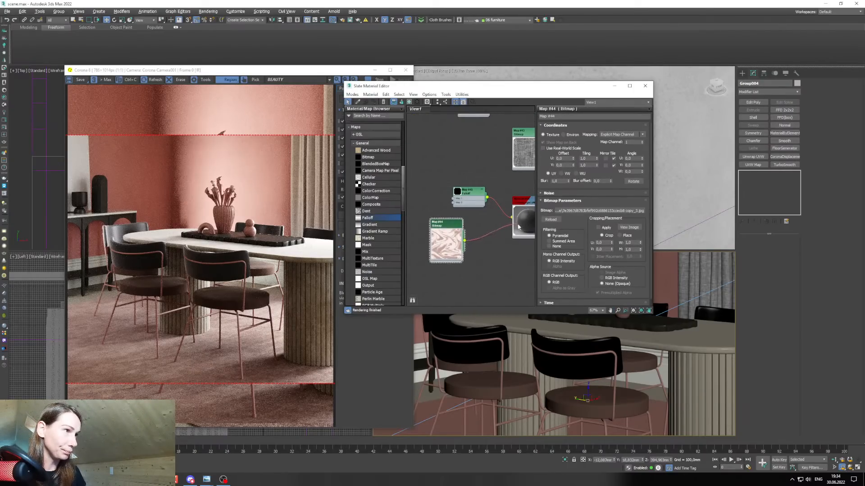
left_click_drag(518, 227, 518, 228)
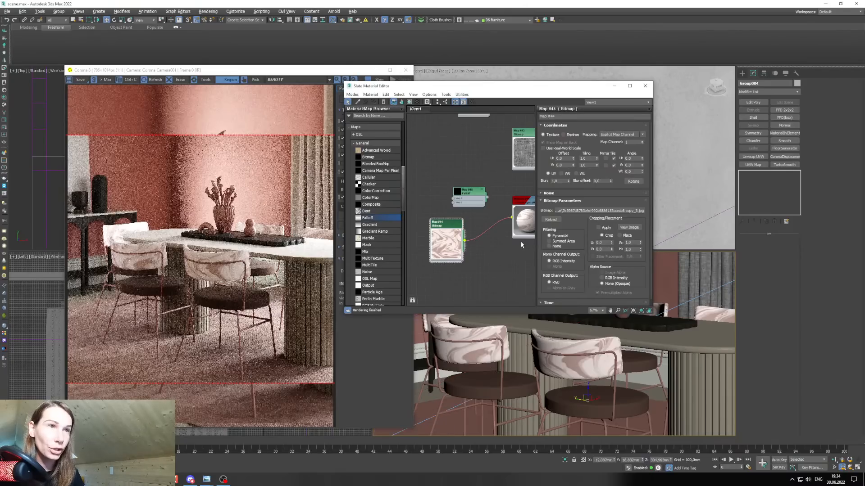
Insert a ColorCorrection map between the marble bitmap and backrest material, using Advanced lightness with an RGB gamma/contrast of 0.4.
middle_click_drag(480, 240, 465, 231)
left_click_drag(464, 234, 446, 232)
left_click_drag(385, 192, 478, 225)
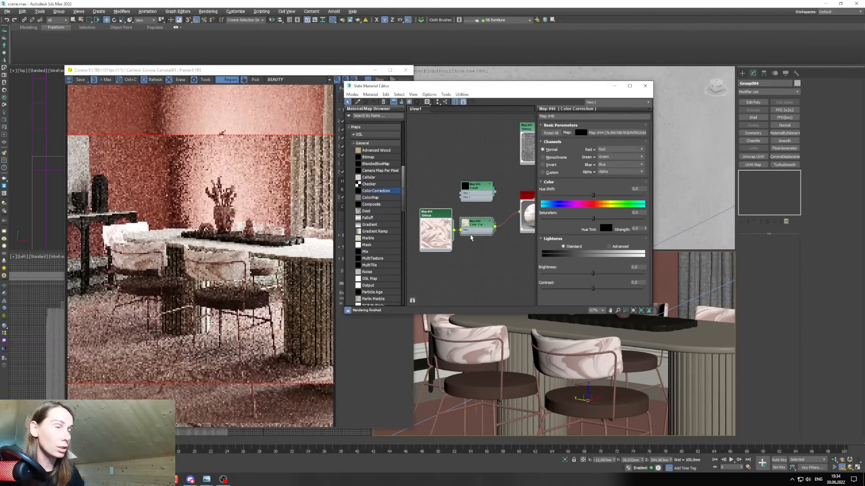
left_click(609, 247)
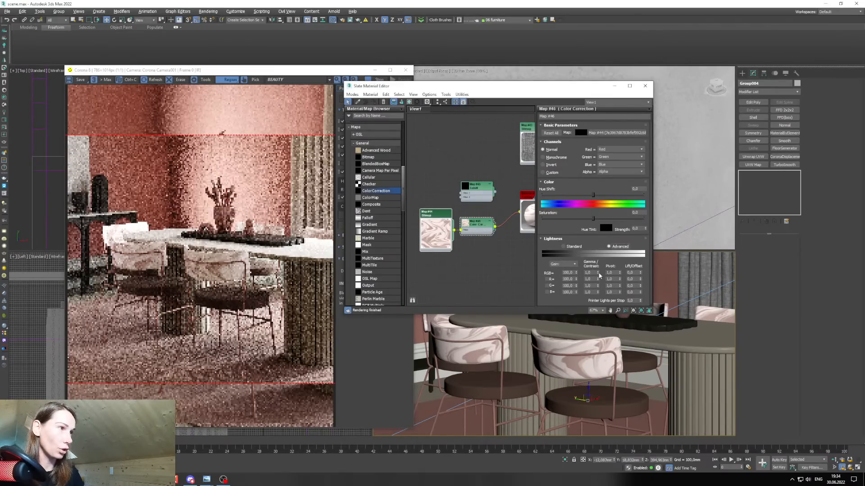
left_click_drag(598, 273, 600, 284)
type("0,41")
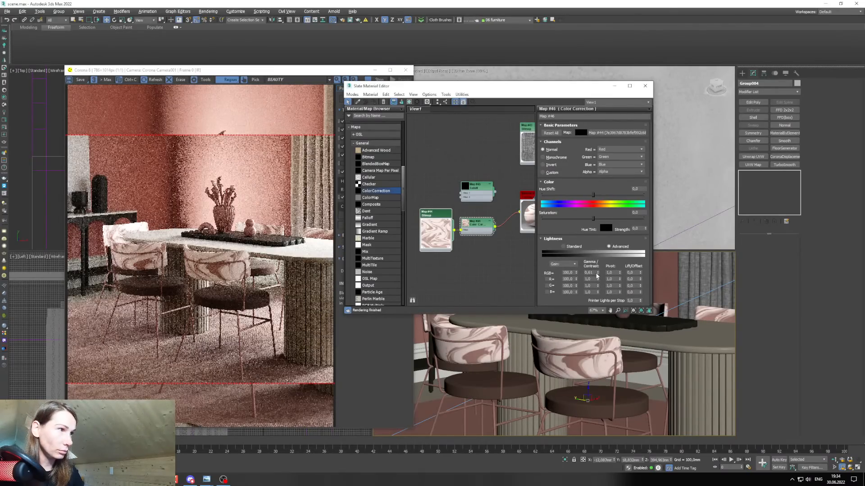
key("Return")
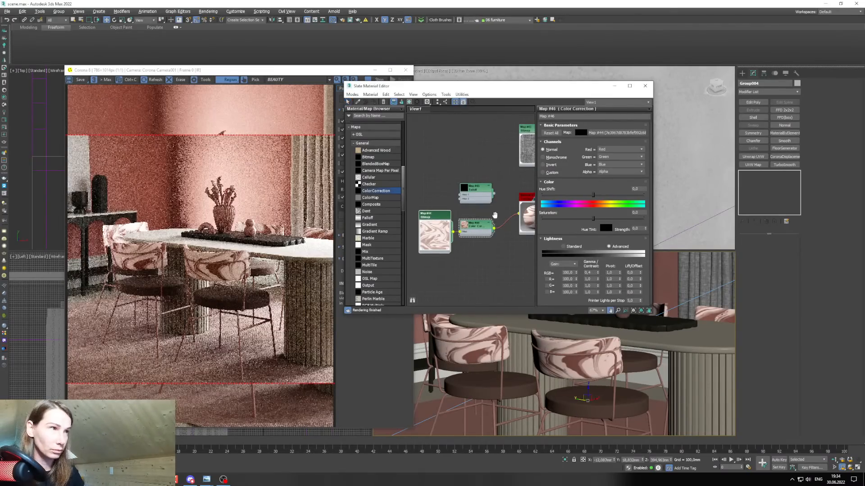
Lower the marble colour correction's saturation to about -48 and set its RGB gamma/contrast to 0.42.
left_click_drag(593, 218, 574, 221)
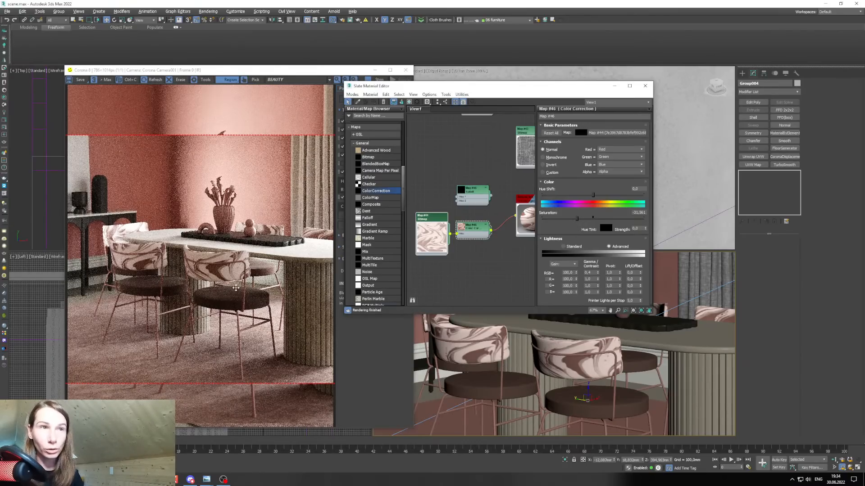
left_click_drag(576, 218, 566, 220)
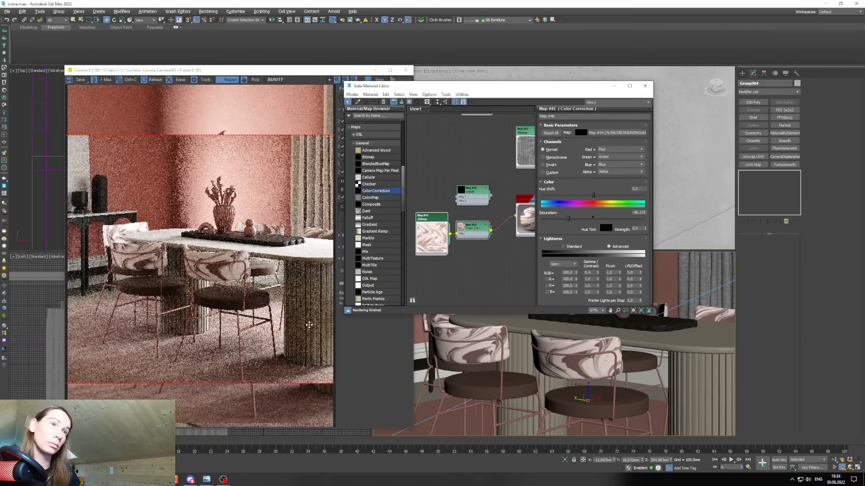
scroll(445, 191, "down", 4)
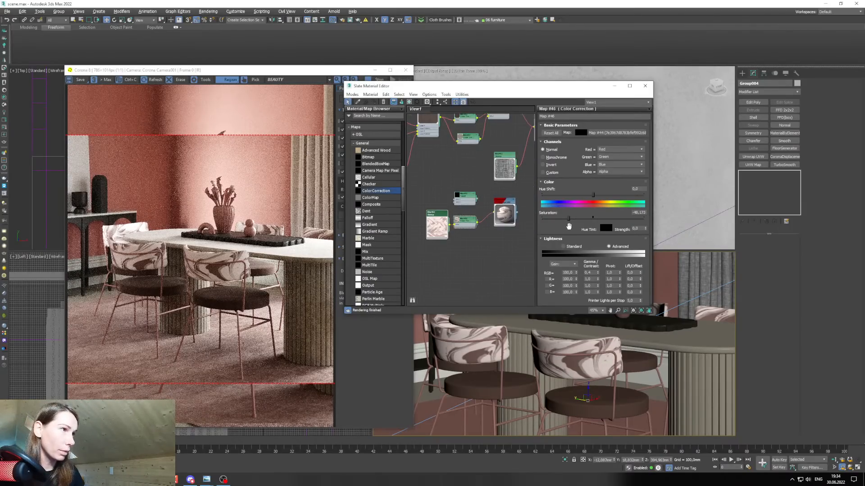
left_click(594, 272)
type("5")
key("Return")
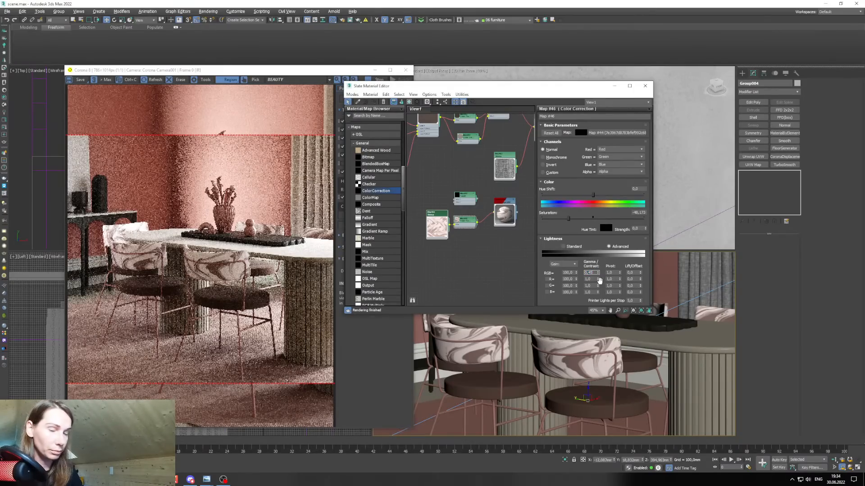
key("Return")
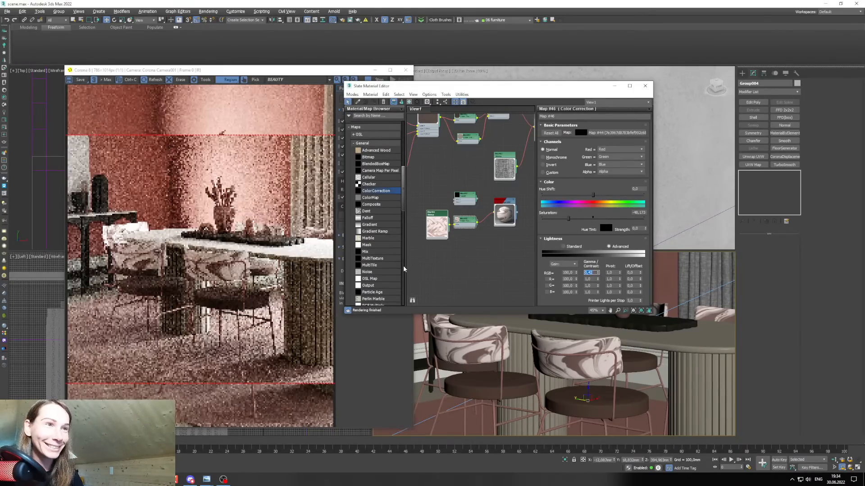
Move the material editor clear of the render controls, enlarge the marble Color Correction node's preview and space out the nodes.
left_click_drag(429, 86, 449, 96)
scroll(473, 219, "up", 3)
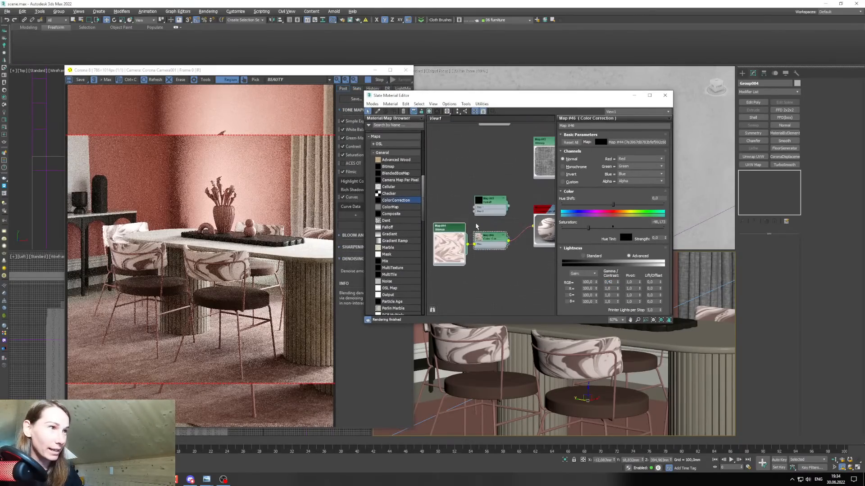
middle_click_drag(473, 245, 493, 218)
left_click_drag(470, 226, 460, 231)
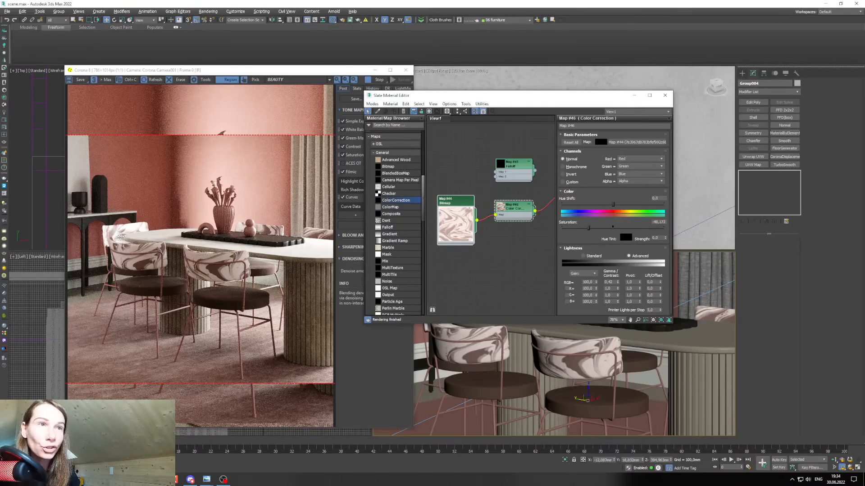
mouse_move(504, 204)
middle_mouse_down()
mouse_move(503, 215)
mouse_move(492, 214)
middle_mouse_up()
left_click(505, 206)
double_click(486, 206)
left_click_drag(452, 210, 446, 230)
middle_click_drag(475, 247, 473, 240)
left_click_drag(499, 228, 479, 218)
middle_click_drag(480, 218, 469, 232)
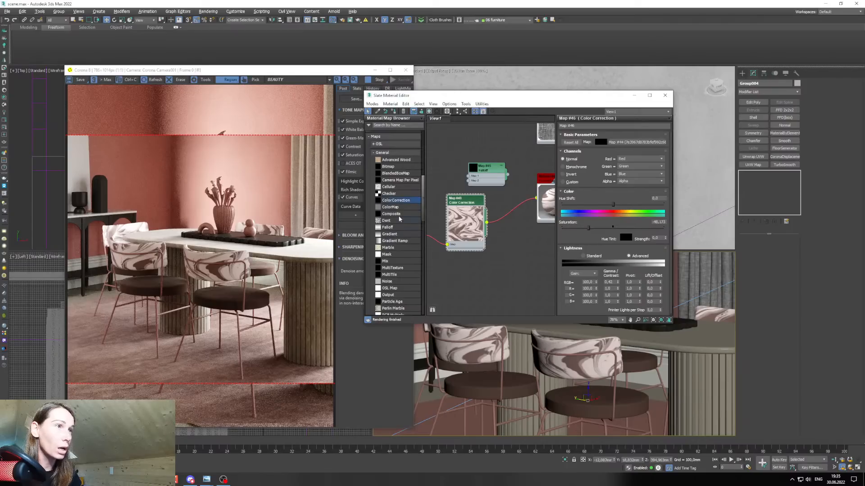
Insert a Composite map between the marble Color Correction and the backrest material, and enlarge its node preview.
left_click_drag(391, 213, 496, 209)
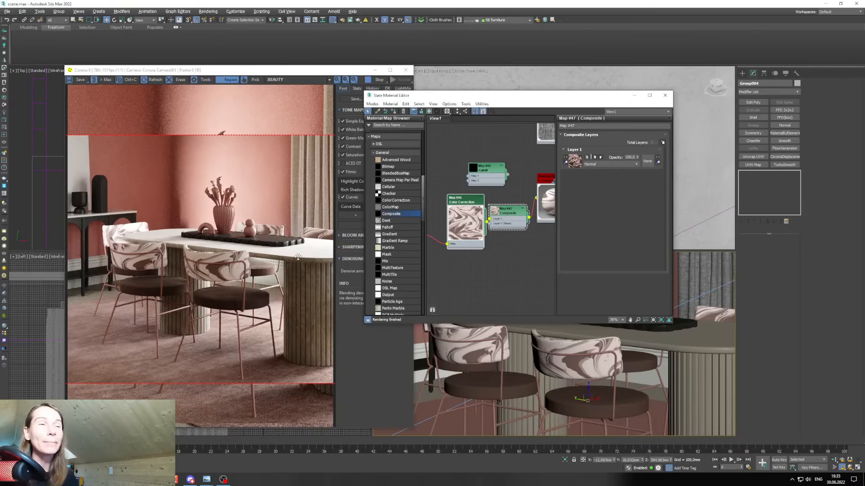
middle_click_drag(482, 228, 452, 219)
scroll(476, 223, "up", 2)
left_click_drag(453, 223, 454, 235)
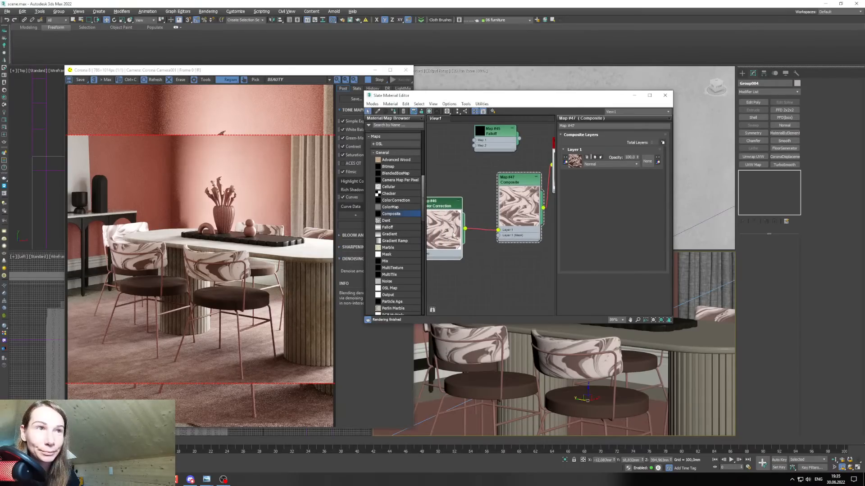
scroll(510, 284, "up", 1)
scroll(499, 209, "down", 3)
left_click_drag(509, 182, 491, 180)
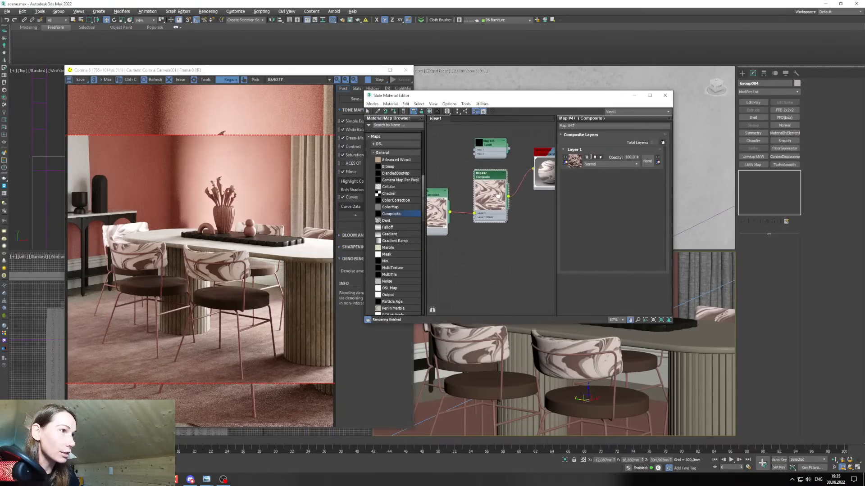
middle_click_drag(493, 209, 520, 220)
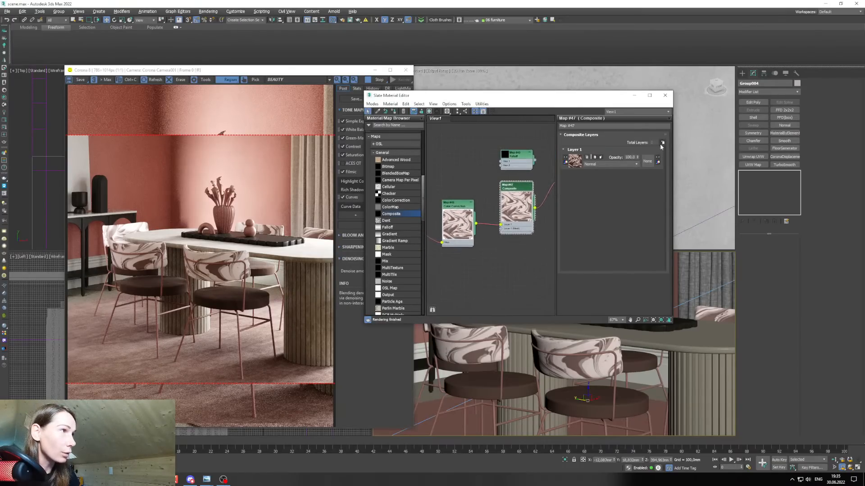
Add a second Composite layer, connect the bitmap ending in "copy_mask.jpg" to its mask, and move the bitmap lower in the graph.
left_click(663, 143)
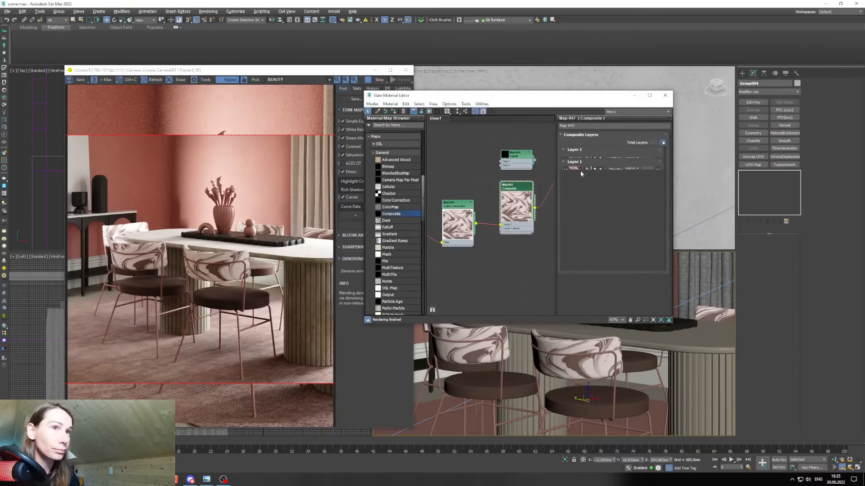
key("alt+Tab")
left_click_drag(306, 220, 293, 327)
left_click_drag(294, 400, 506, 232)
scroll(469, 275, "up", 2)
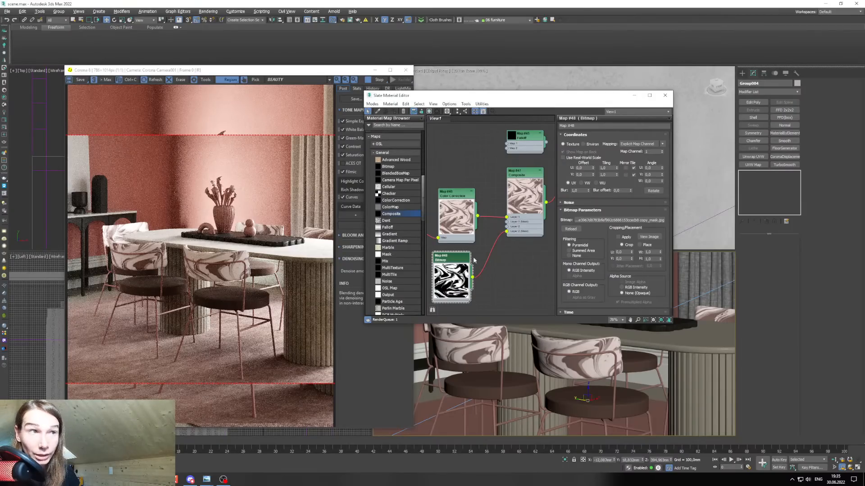
scroll(478, 308, "up", 1)
middle_click_drag(478, 308, 475, 232)
left_click_drag(458, 174, 475, 240)
middle_click_drag(475, 243, 473, 257)
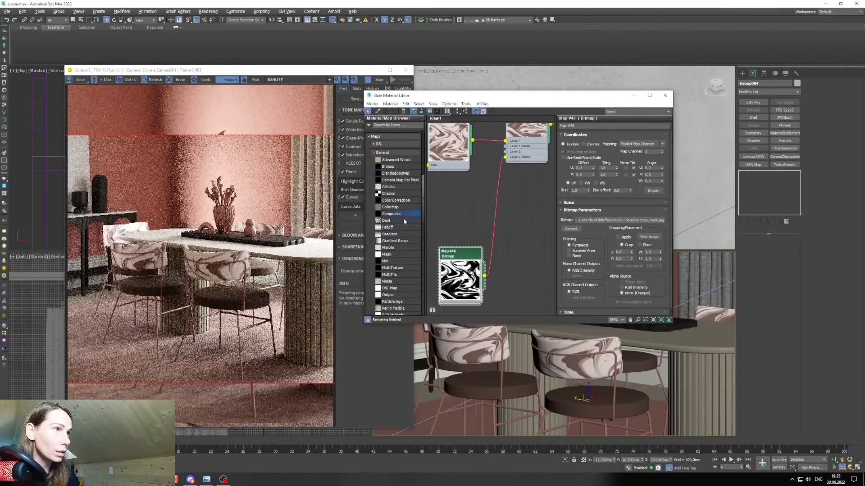
Add a second ColorCorrection map between the marble Color Correction and the mask bitmap, with an enlarged preview.
left_click_drag(396, 200, 458, 192)
double_click(463, 203)
middle_click_drag(460, 199, 481, 264)
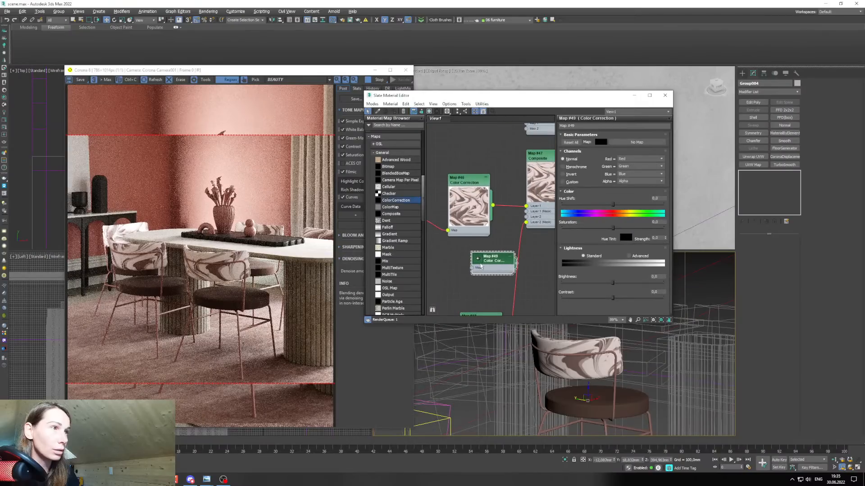
double_click(478, 258)
left_click_drag(486, 260, 474, 250)
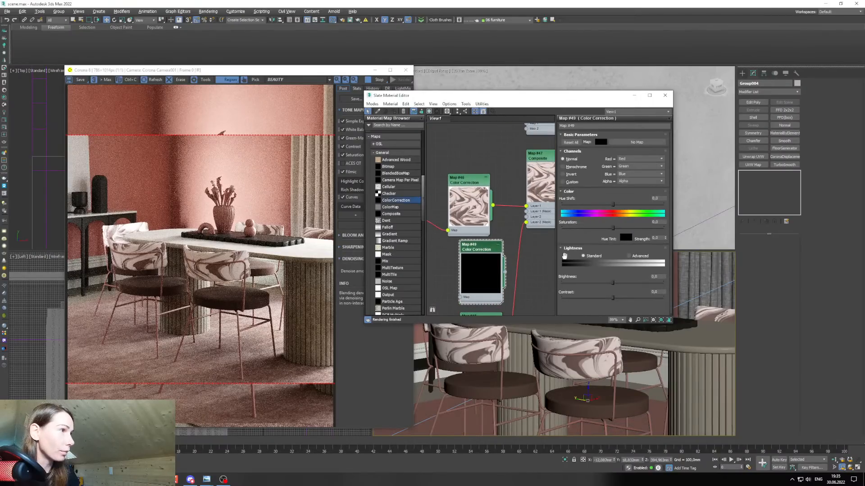
Set the new Color Correction's base colour to the pale pink sampled from the marble preview.
left_click(601, 142)
left_click(545, 265)
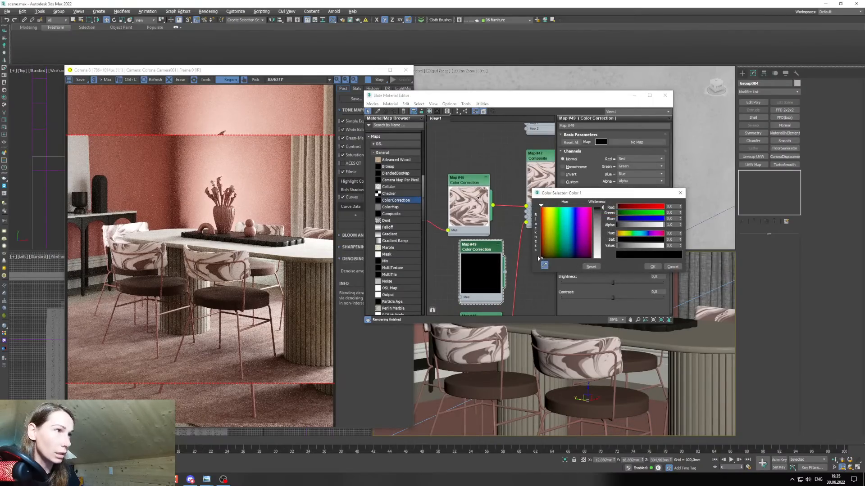
left_click(471, 204)
left_click(648, 267)
Align the pale pink Color Correction under the marble one and connect it to the Composite map's Layer 2.
middle_click_drag(466, 271, 452, 269)
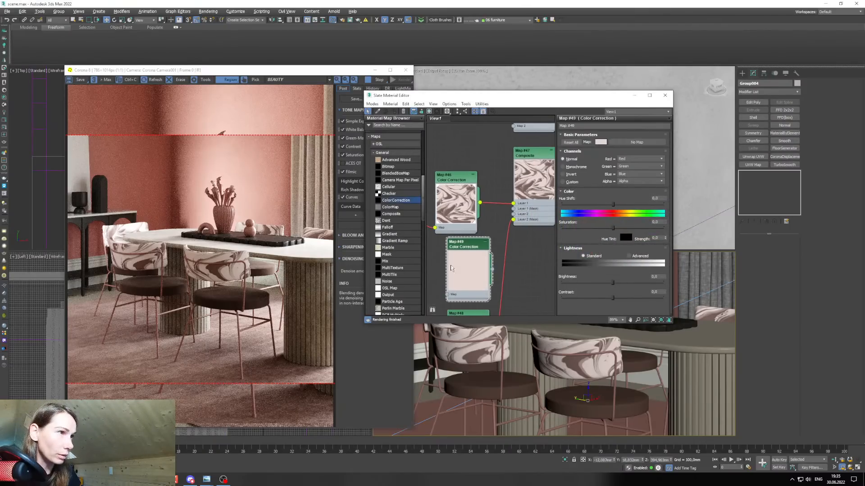
left_click_drag(451, 268, 440, 268)
middle_click_drag(466, 263, 467, 268)
left_click_drag(480, 275, 514, 219)
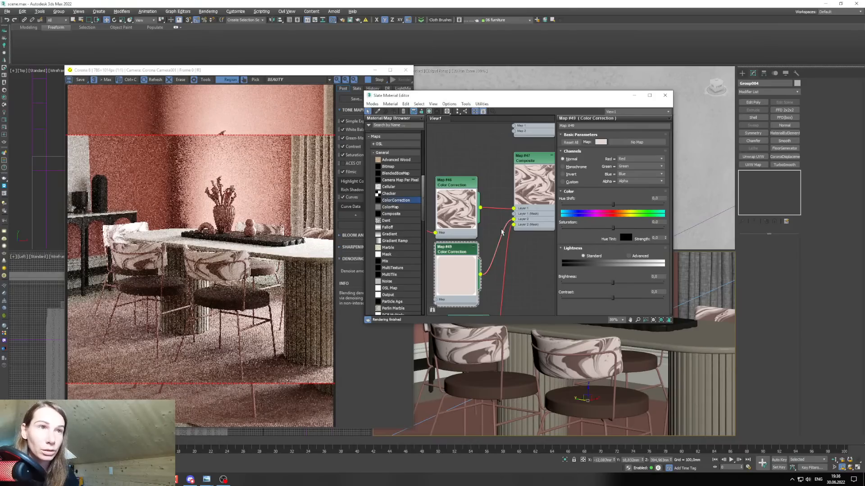
middle_click_drag(479, 264, 481, 260)
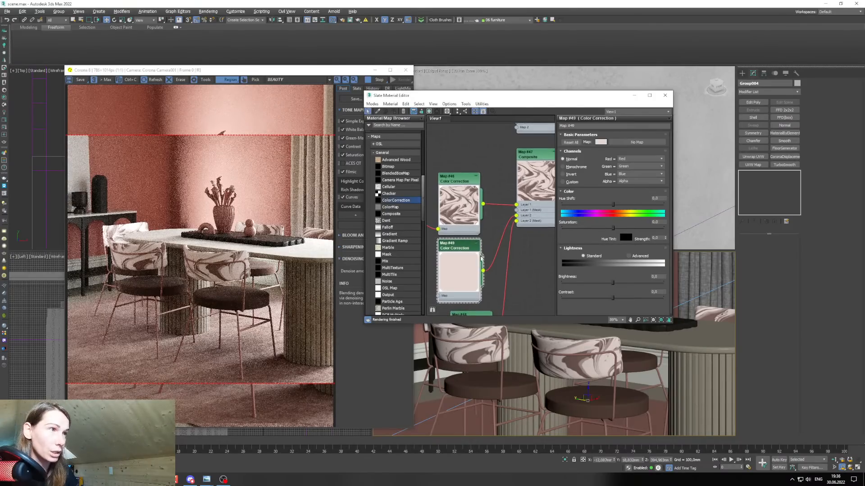
Switch the pale pink Color Correction to Advanced lightness, reduce its RGB gamma/contrast and lower its saturation to about -29.
left_click(629, 256)
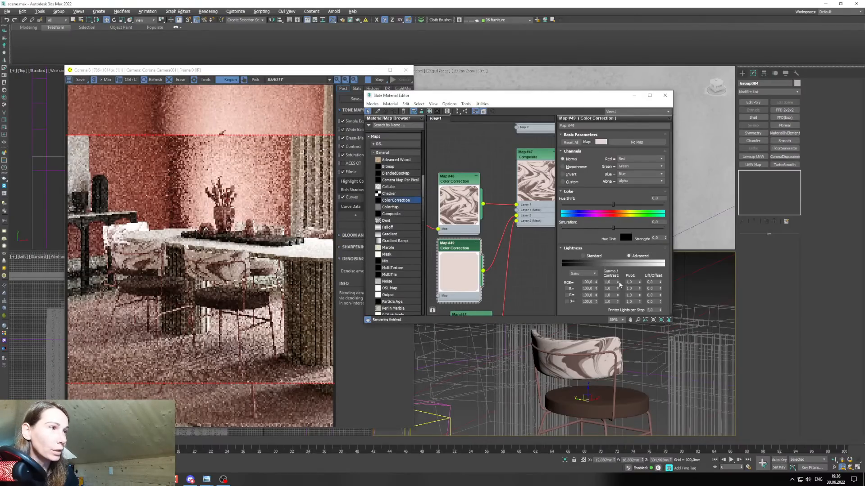
left_click_drag(617, 282, 618, 286)
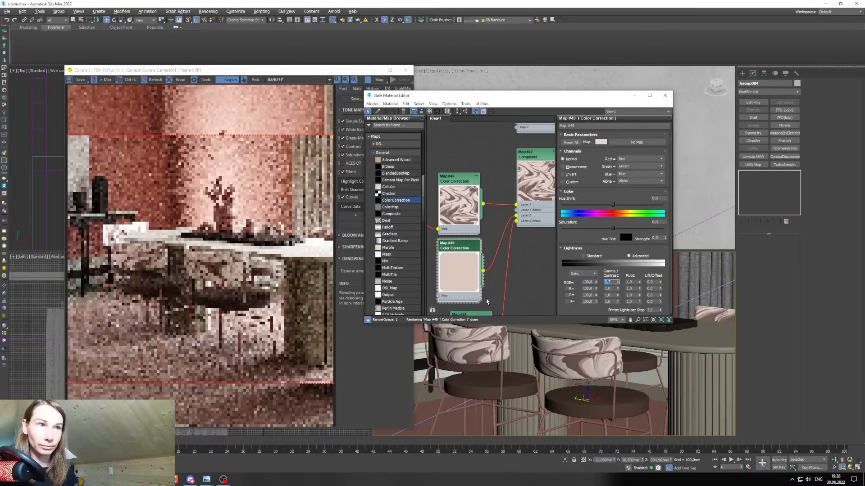
left_click_drag(590, 228, 598, 229)
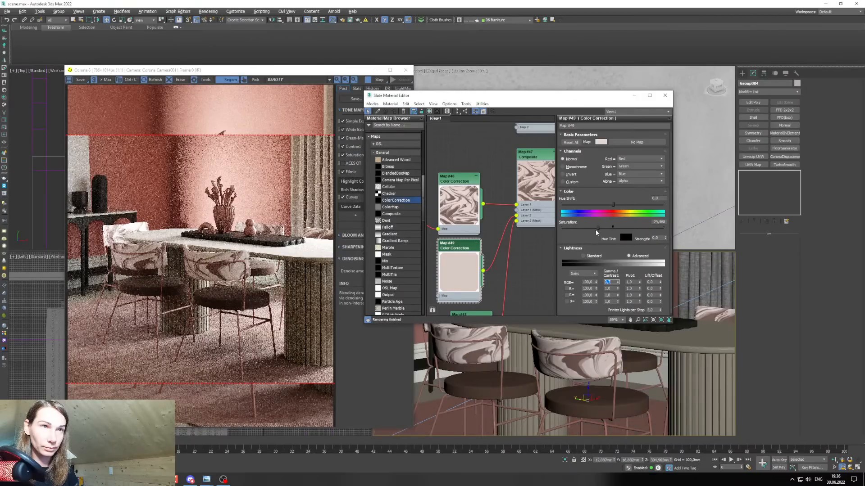
type("0,")
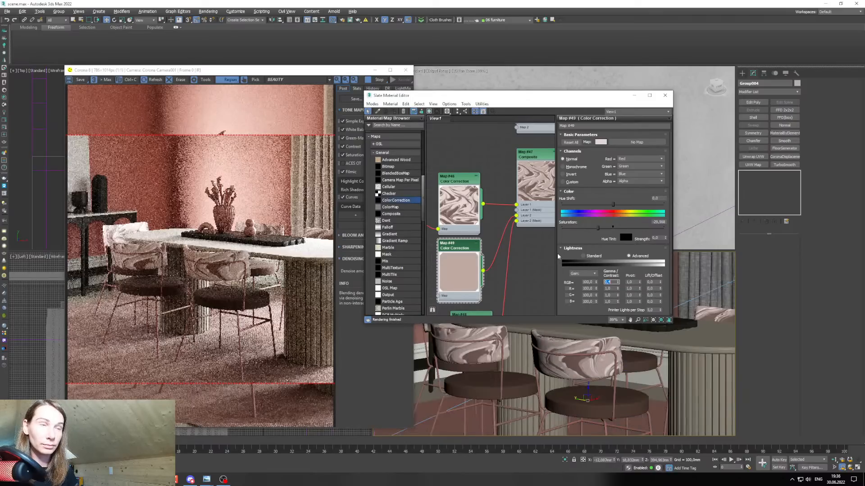
Lower the pale pink Color Correction's saturation to about -60 and compare the rendered chairs with the reference photo.
left_click_drag(597, 228, 582, 229)
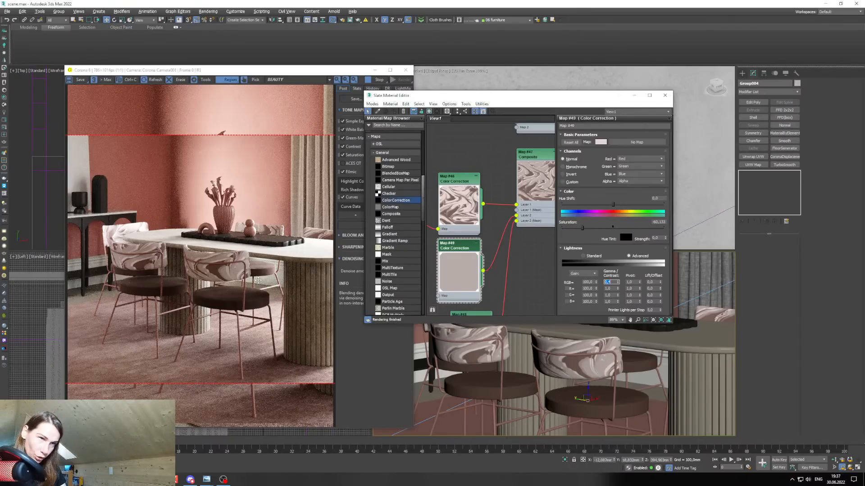
left_click(207, 480)
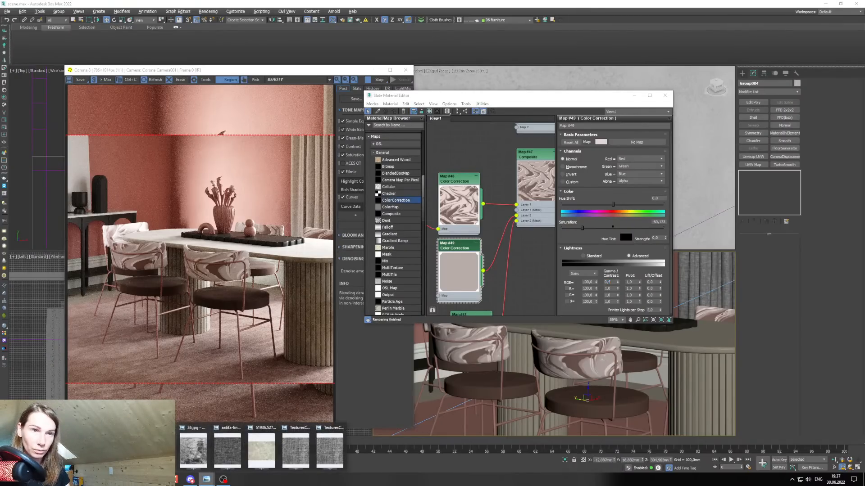
left_click(156, 453)
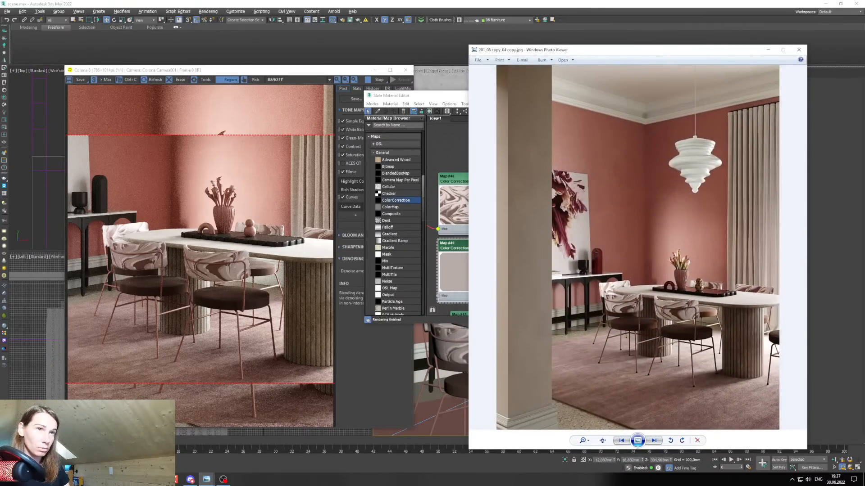
left_click(768, 50)
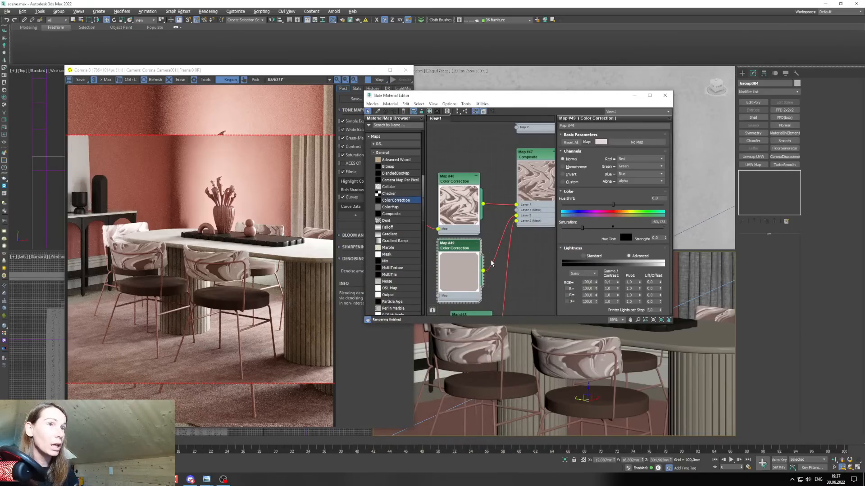
scroll(242, 286, "up", 2)
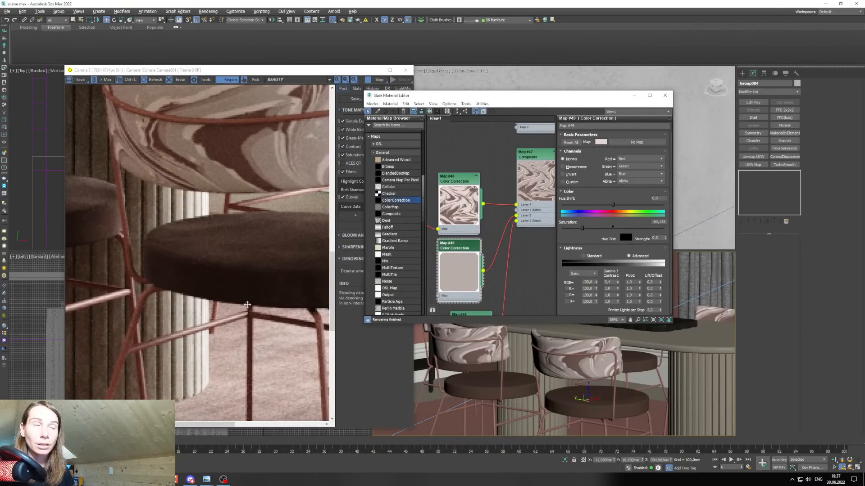
scroll(219, 247, "down", 2)
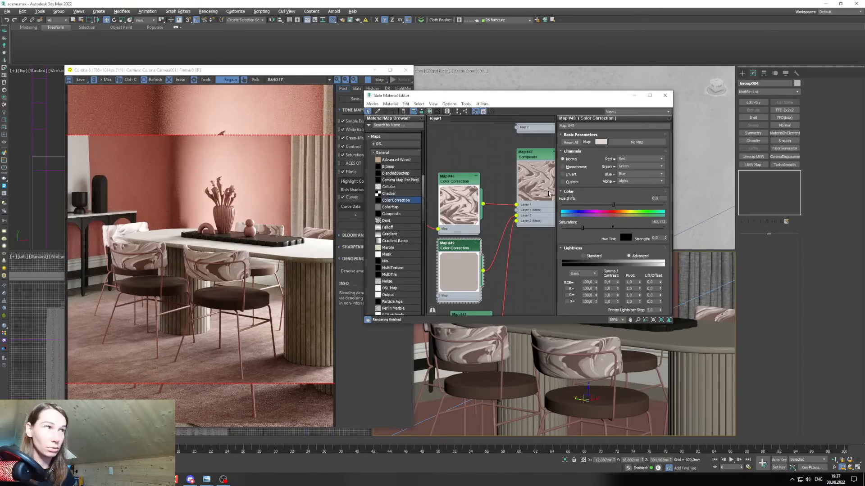
Add a third layer to the backrest fabric's Composite map.
scroll(520, 156, "up", 2)
double_click(521, 155)
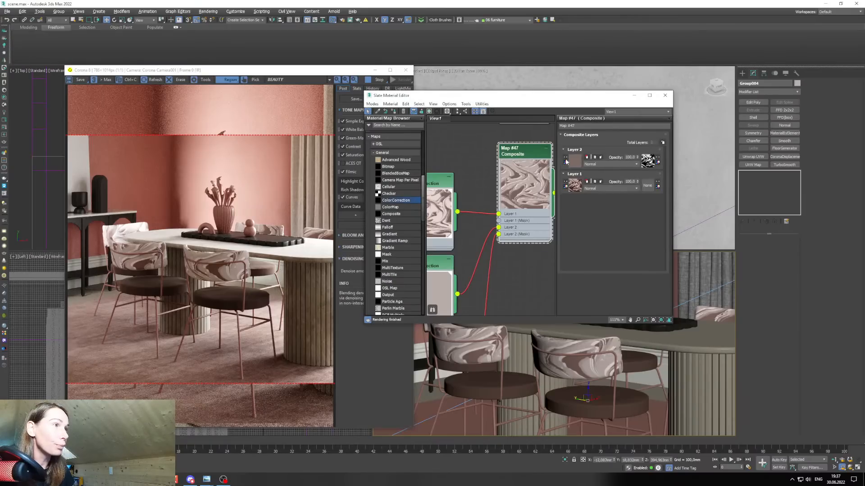
left_click(662, 142)
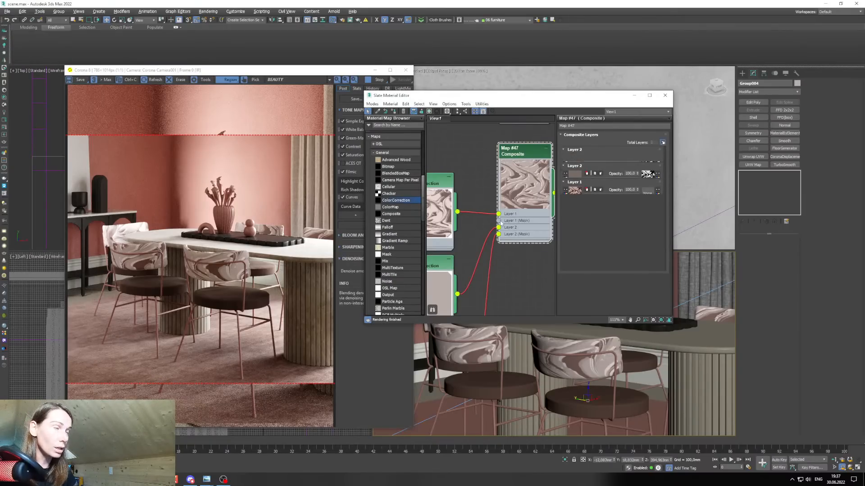
Duplicate the seat material's woven fabric bitmap for use in the marbled backrest material.
scroll(449, 183, "down", 10)
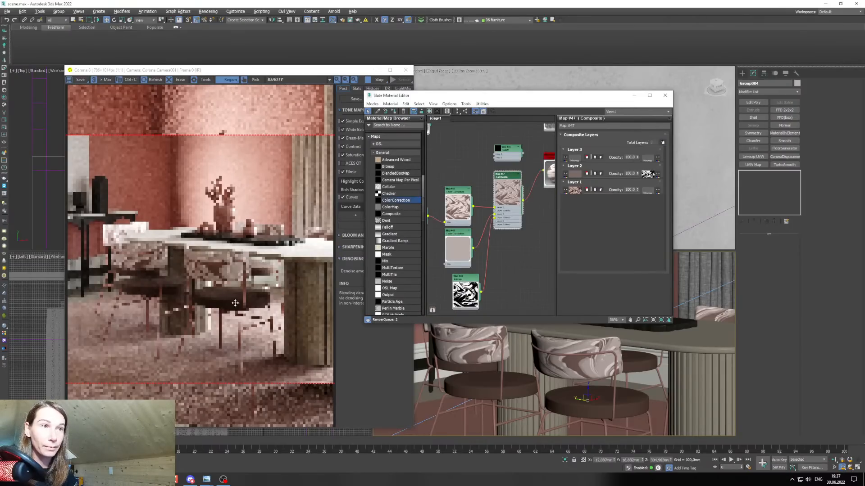
scroll(449, 184, "up", 3)
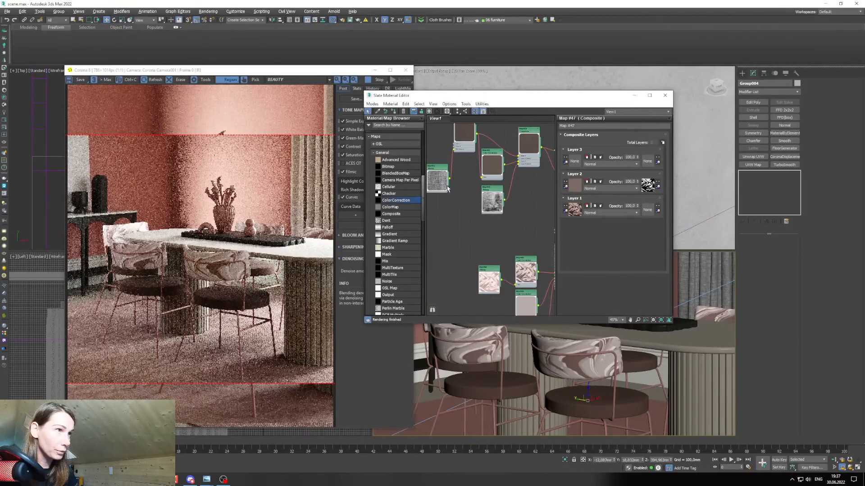
scroll(449, 182, "down", 6)
scroll(450, 164, "up", 3)
mouse_move(444, 200)
left_mouse_down("shift")
mouse_move(486, 296)
mouse_move(497, 297)
mouse_move(465, 268)
left_mouse_up("shift")
double_click(477, 261)
Place the duplicated fabric bitmap beside the marble mask and connect it to the Composite map's Layer 3.
scroll(497, 297, "up", 4)
left_click_drag(481, 233, 456, 237)
left_click_drag(491, 303, 495, 266)
scroll(502, 262, "up", 3)
middle_click_drag(519, 256, 493, 266)
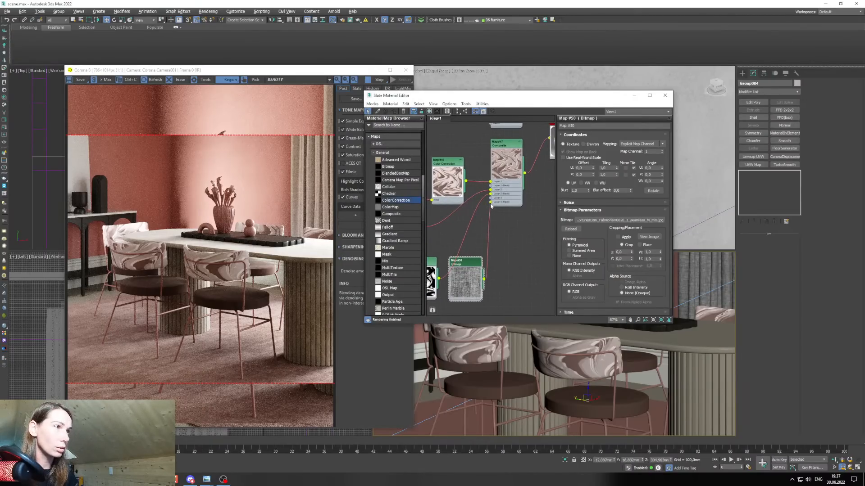
left_click_drag(490, 203, 490, 198)
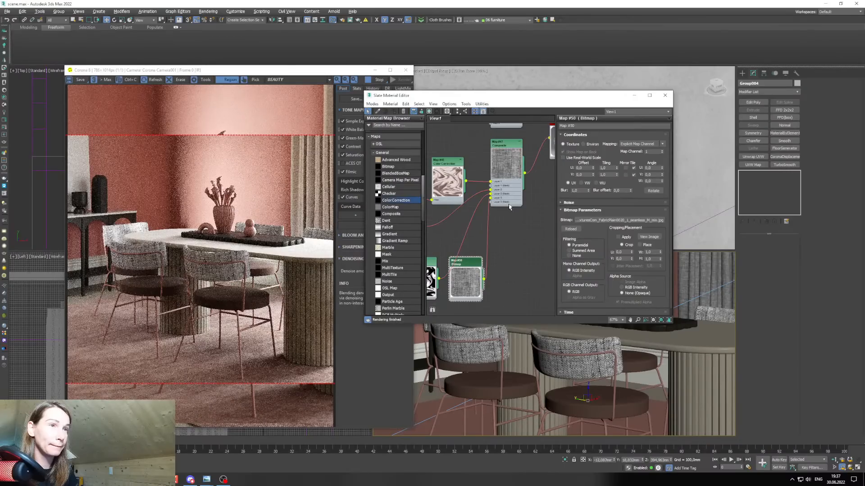
Show the seat material's fabric bitmap in the shaded viewport to compare its weave scale with the backrest.
scroll(465, 234, "down", 6)
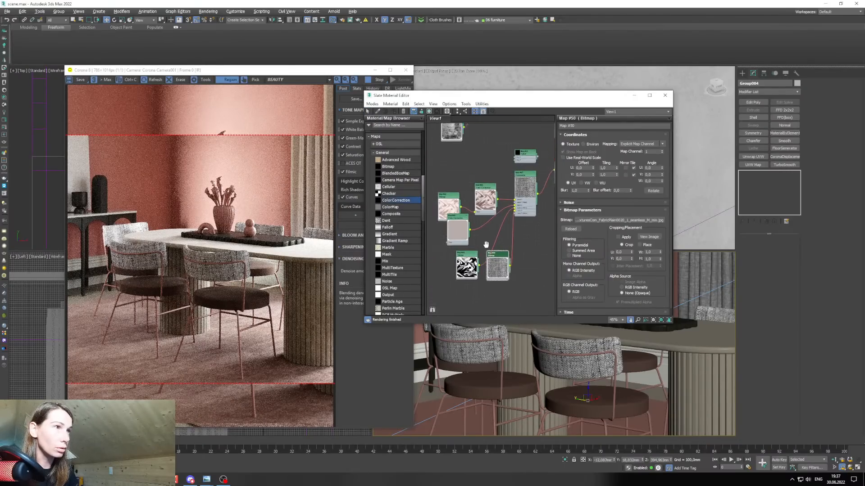
scroll(466, 235, "up", 3)
right_click(447, 188)
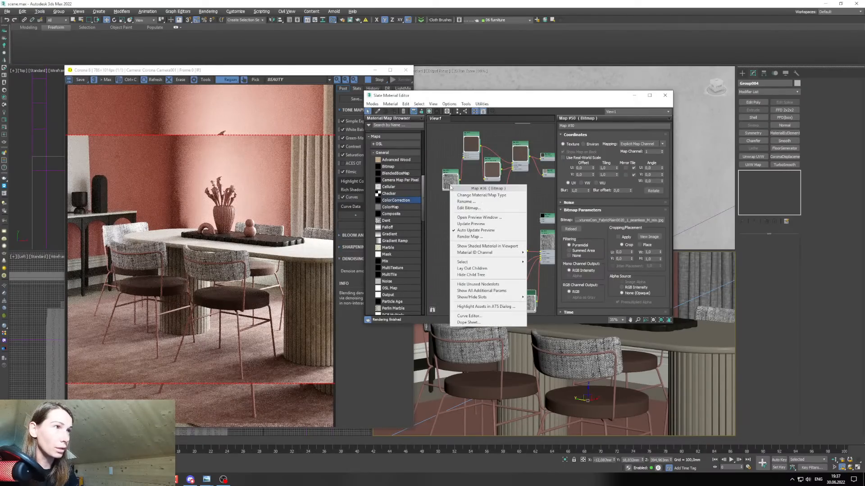
left_click(464, 237)
middle_click_drag(523, 299, 507, 250)
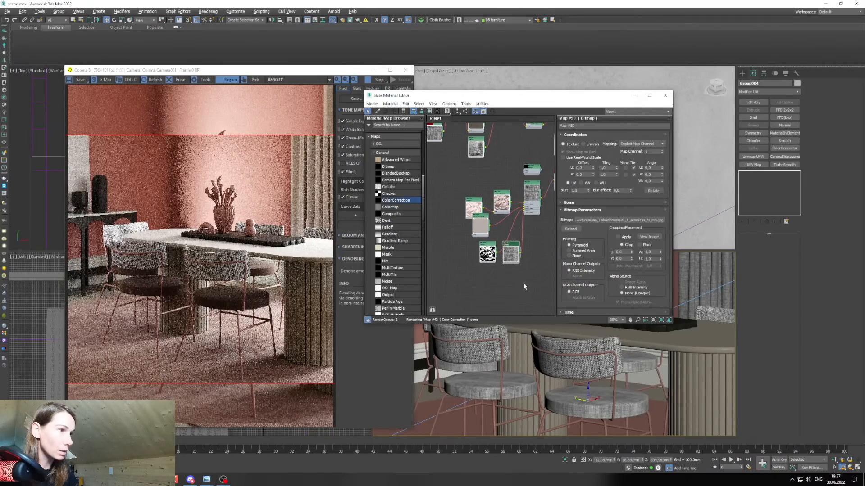
scroll(586, 391, "up", 3)
middle_click_drag(586, 391, 570, 372)
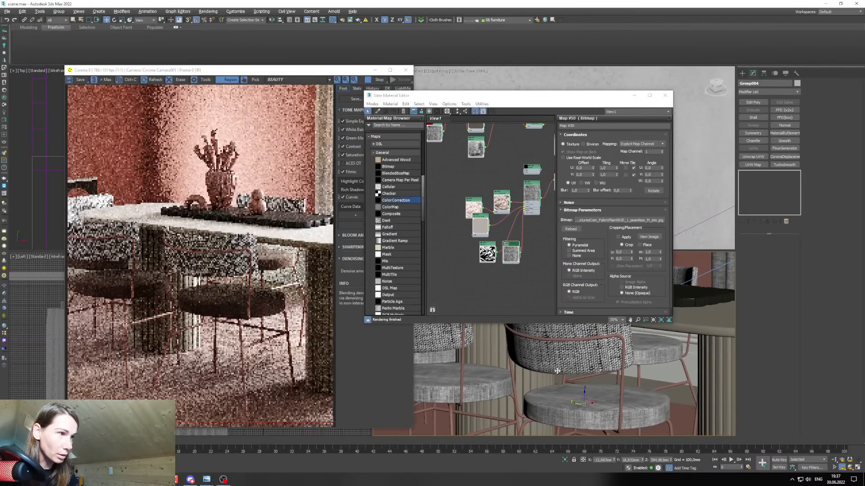
Set the duplicated backrest fabric bitmap's U and V tiling to 2.
scroll(504, 222, "up", 5)
double_click(604, 168)
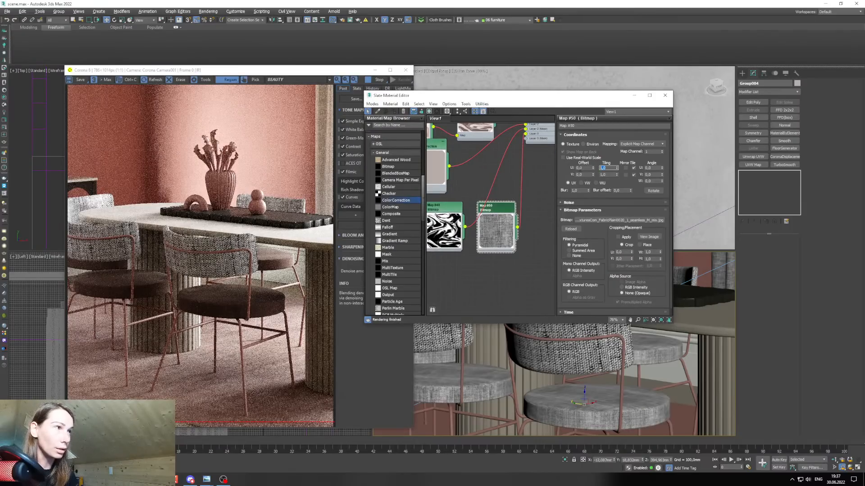
type("2")
key("Return")
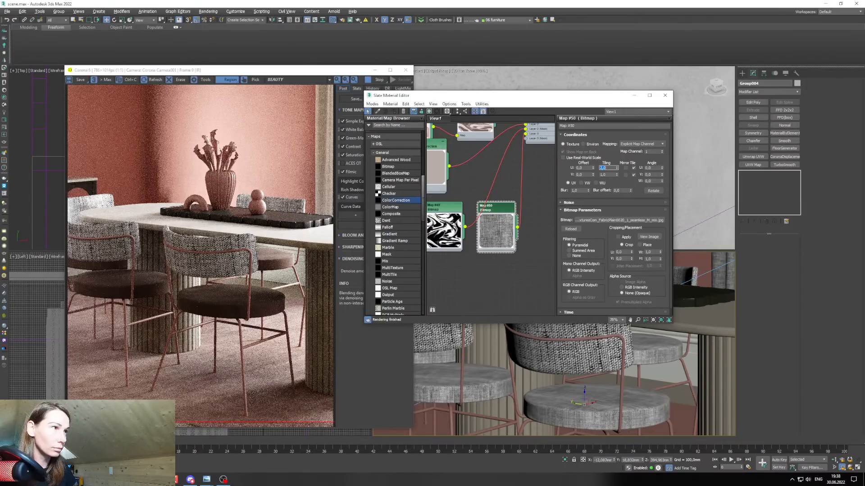
key("Tab")
type("2")
key("Return")
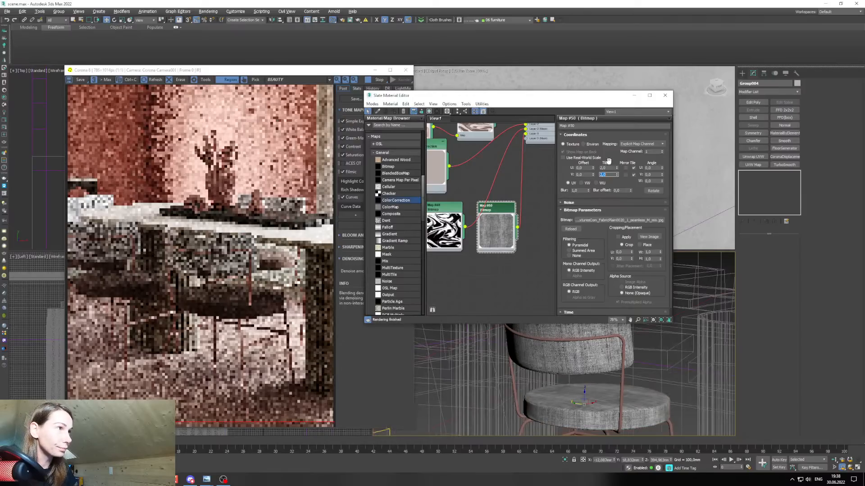
Raise the backrest fabric bitmap's U and V tiling to 3.
left_click_drag(609, 168, 572, 167)
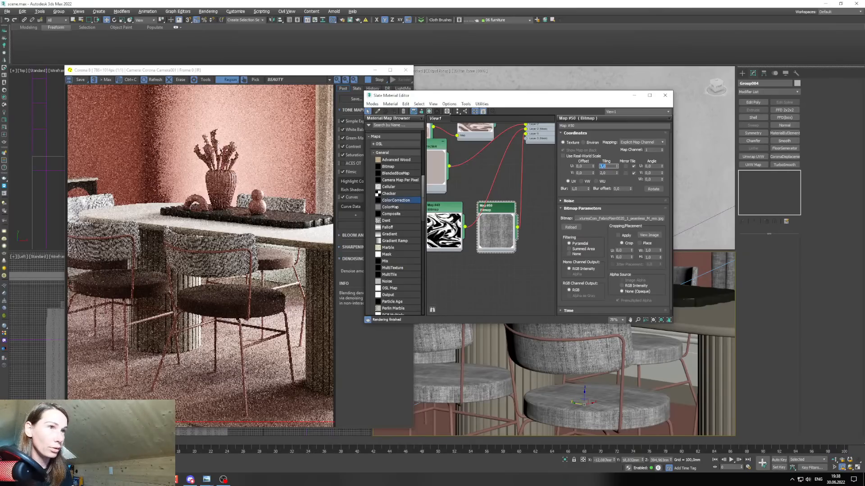
key("Tab")
type("3")
key("Return")
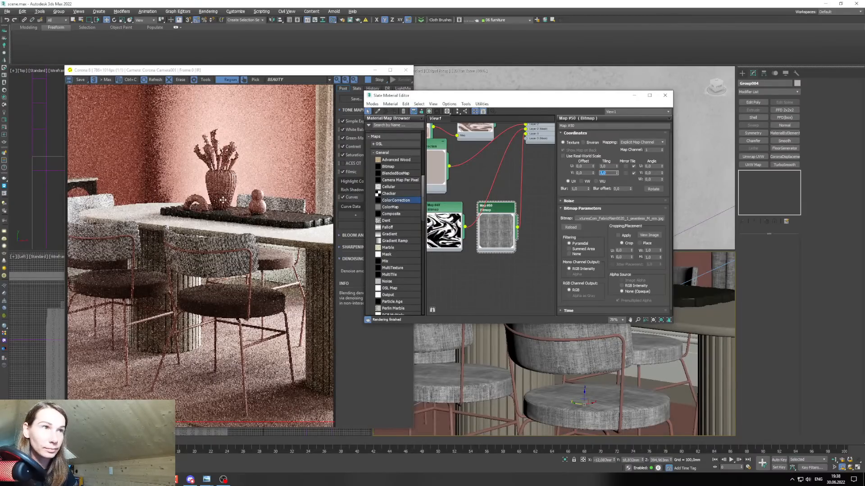
Restrict the interactive render to a region around the front chair's backrest.
left_click(229, 80)
left_click(227, 96)
left_click_drag(156, 223, 266, 284)
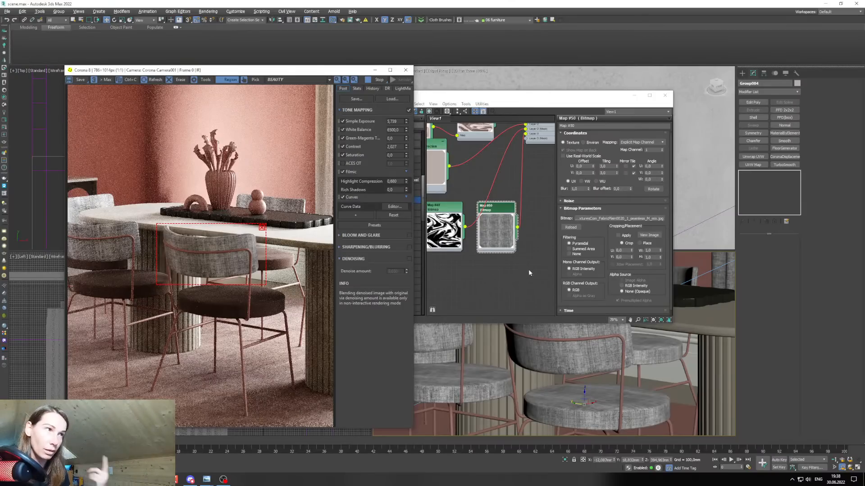
Set the Composite map's Layer 3 blending mode to Soft Light and inspect the backrest weave up close.
middle_click_drag(495, 192, 470, 242)
middle_click_drag(493, 204, 494, 237)
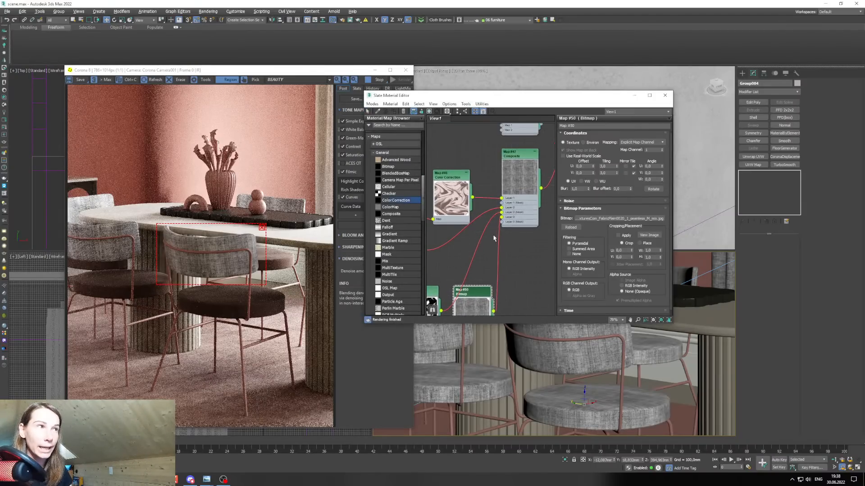
double_click(516, 162)
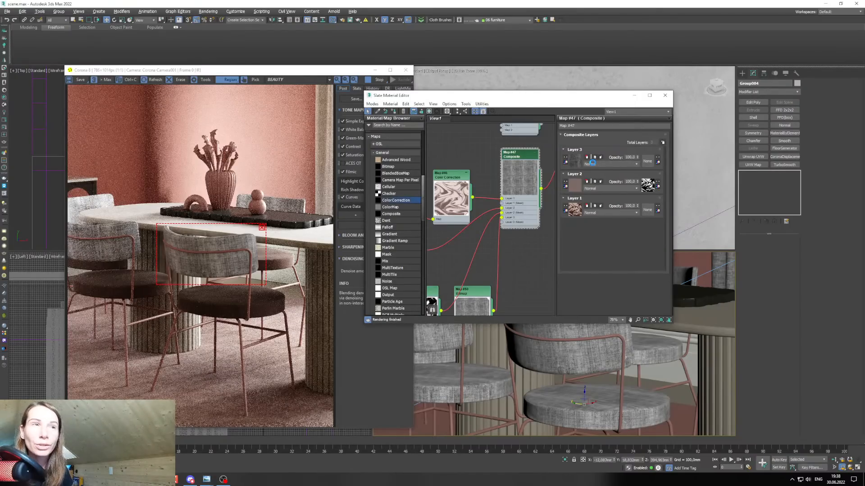
left_click(593, 165)
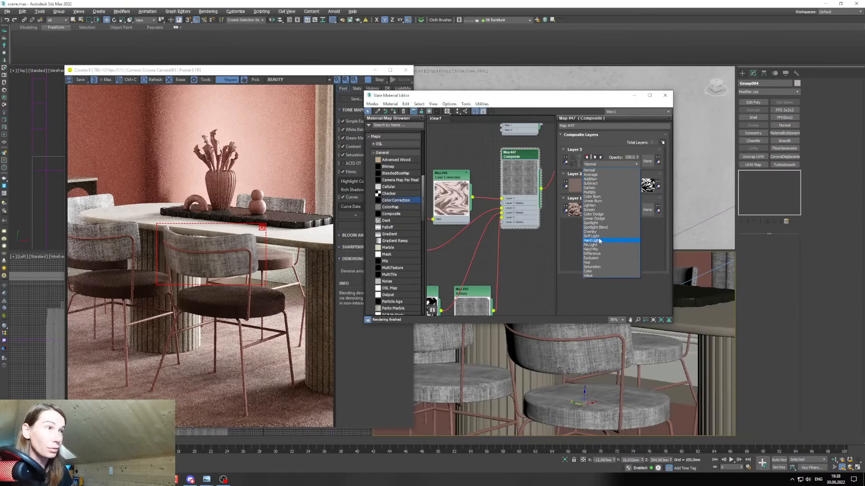
left_click(593, 241)
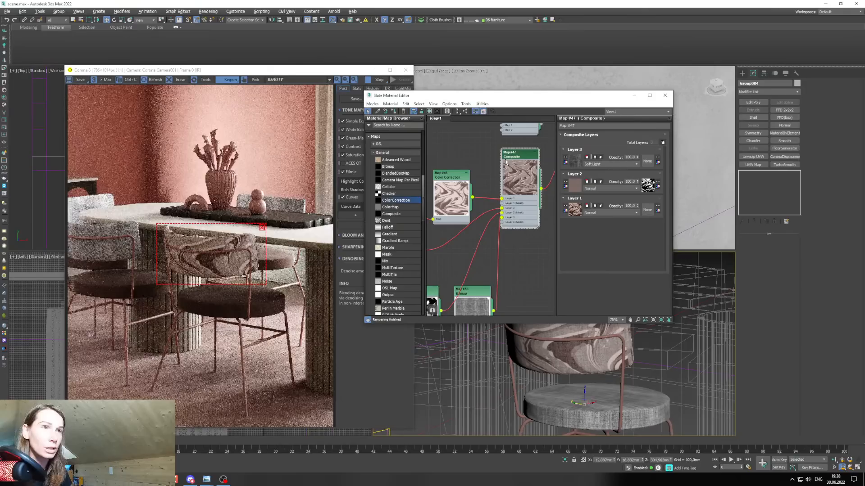
left_click(635, 95)
scroll(559, 337, "up", 5)
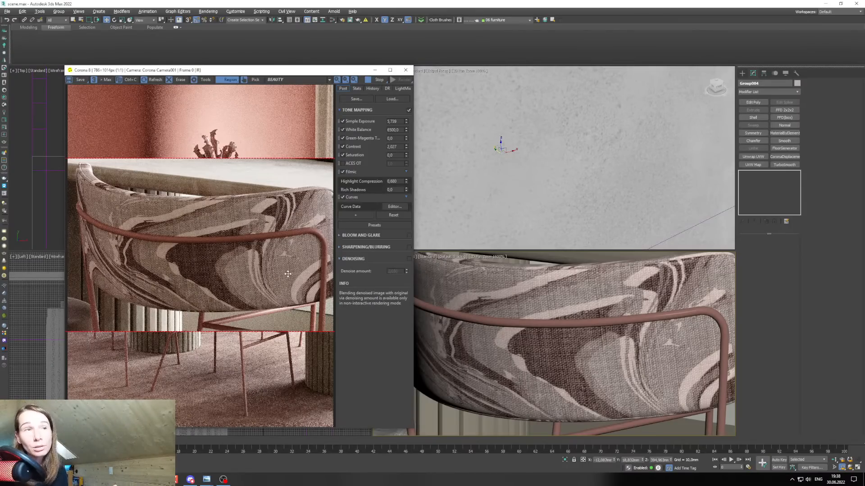
Reduce the Composite map's Layer 3 opacity to 40 and check the weave in the backrest render.
key("m")
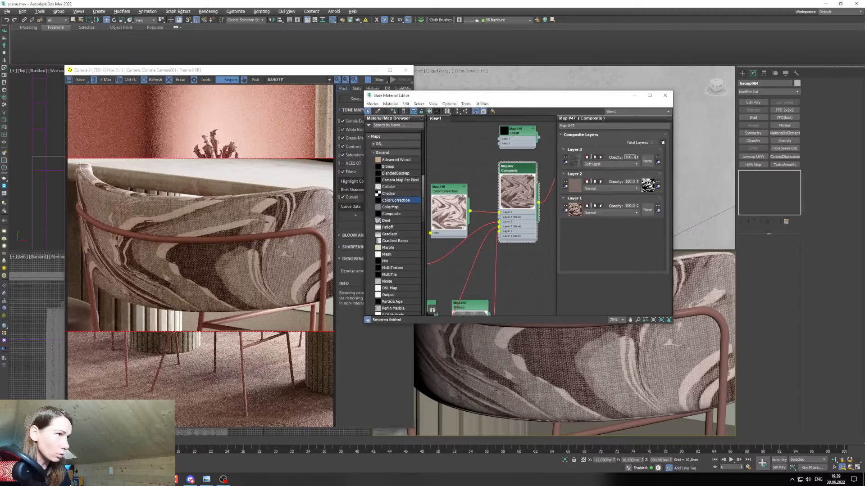
double_click(630, 158)
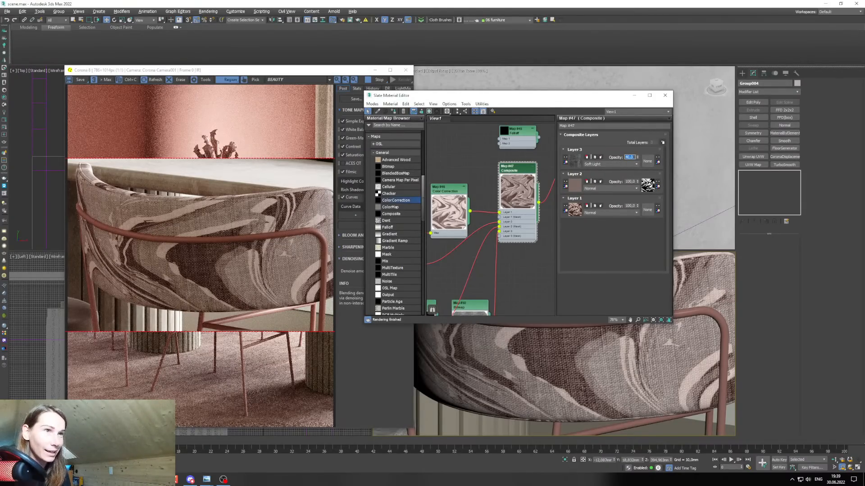
key("Return")
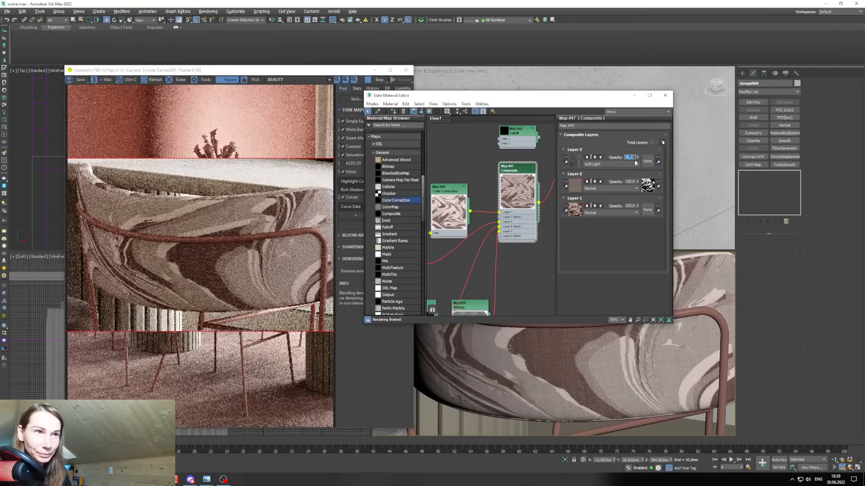
scroll(216, 278, "up", 3)
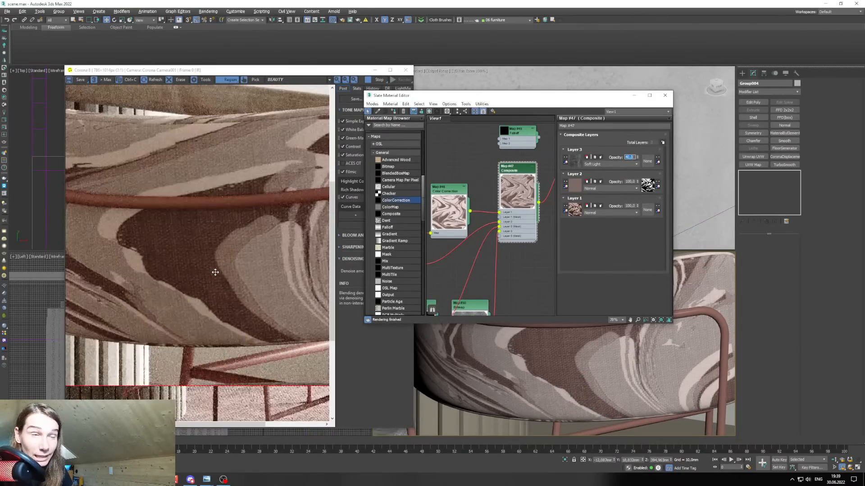
scroll(216, 273, "down", 3)
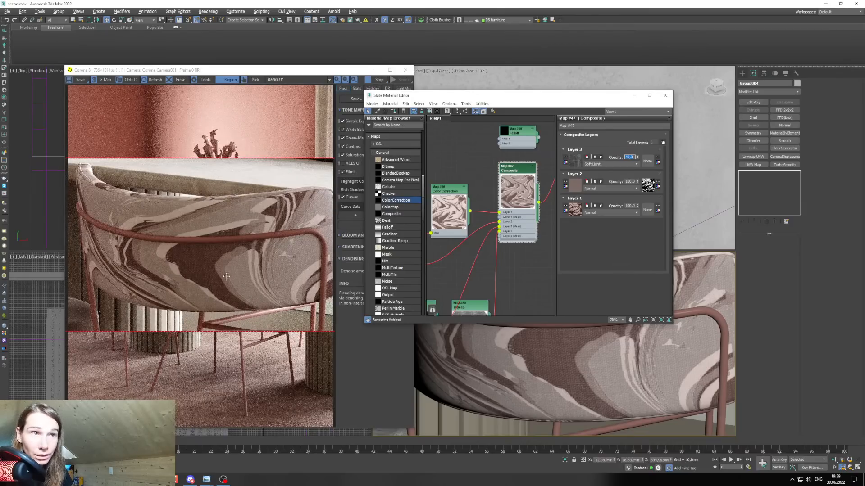
Examine the dark seat cushion's fabric texture in the enlarged render against the backrest.
middle_click_drag(517, 391, 482, 408)
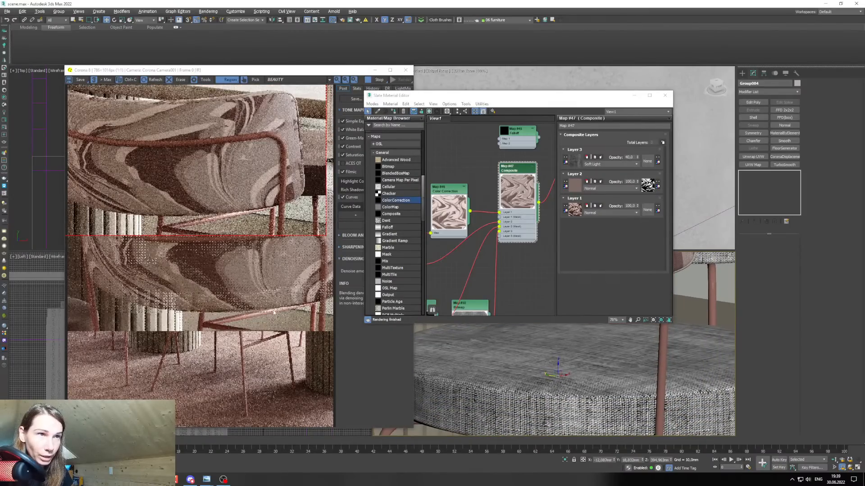
left_click(229, 217)
scroll(215, 292, "up", 1)
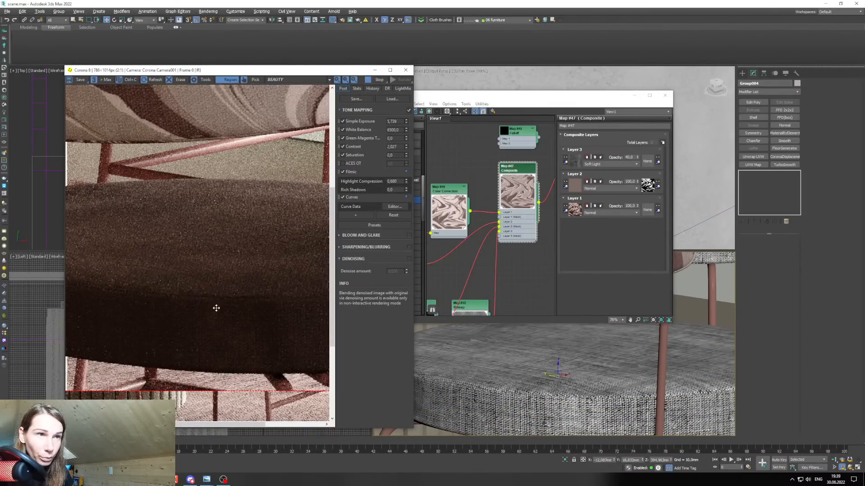
scroll(217, 309, "down", 1)
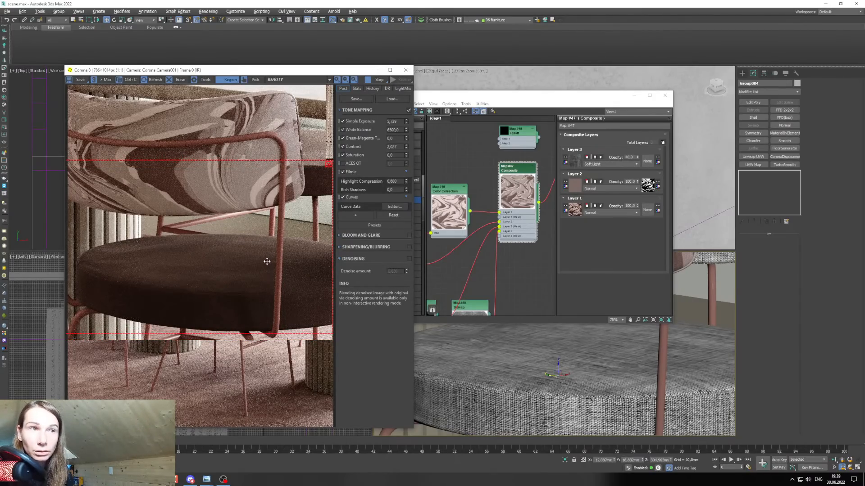
Reduce the Composite map's Layer 3 opacity to 30 and check the backrest weave in the render.
left_click_drag(230, 226, 226, 209)
double_click(629, 157)
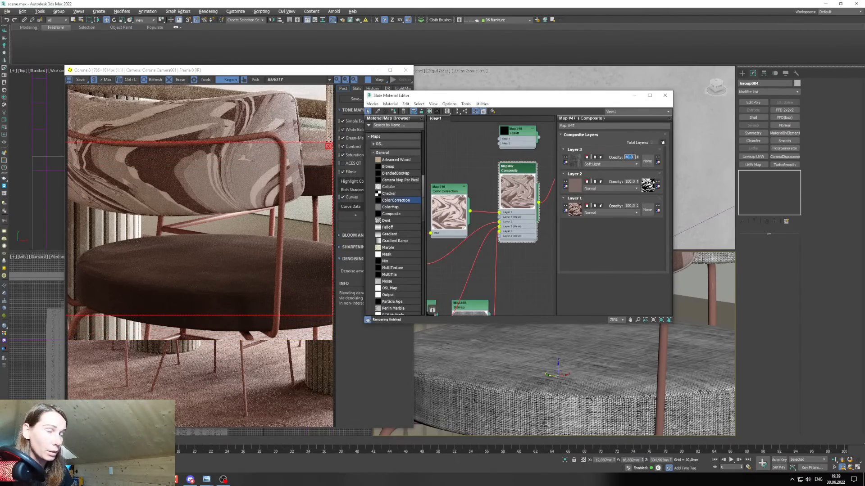
type("30")
key("Return")
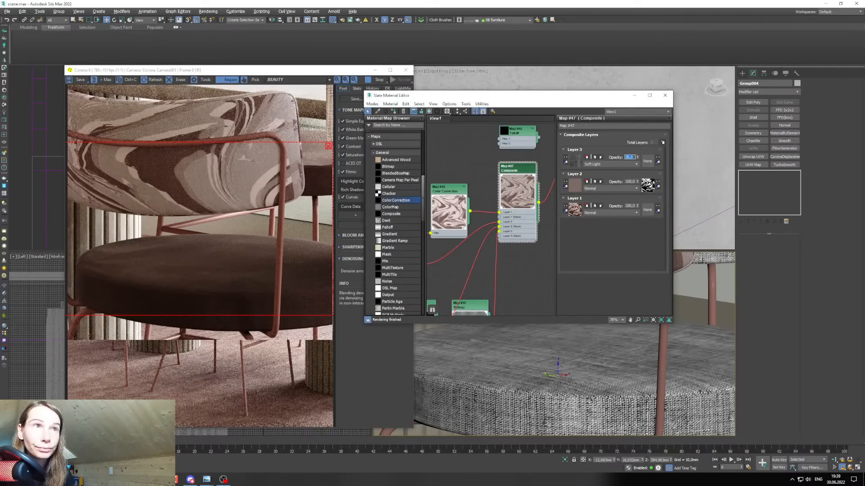
scroll(172, 198, "up", 1)
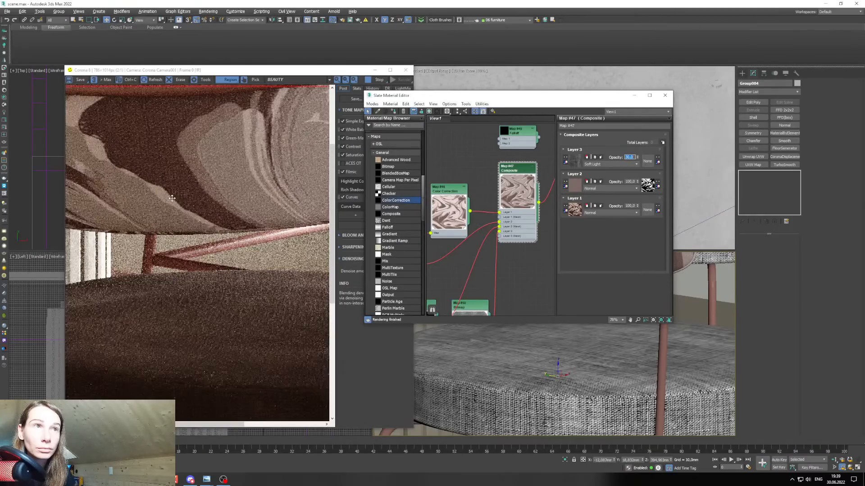
scroll(172, 198, "down", 1)
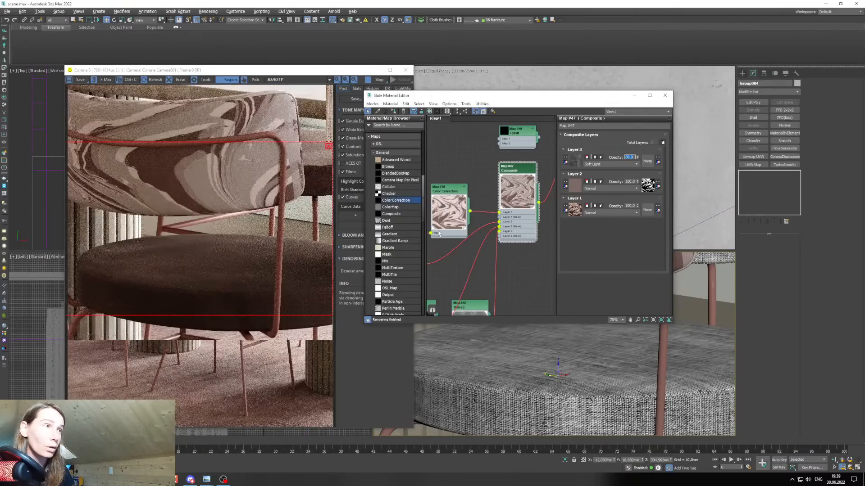
Connect the woven fabric bitmap to the backrest material's Bump input with an amount of 0.1 and check it in the render region.
scroll(477, 147, "down", 4)
middle_click_drag(490, 216, 469, 230)
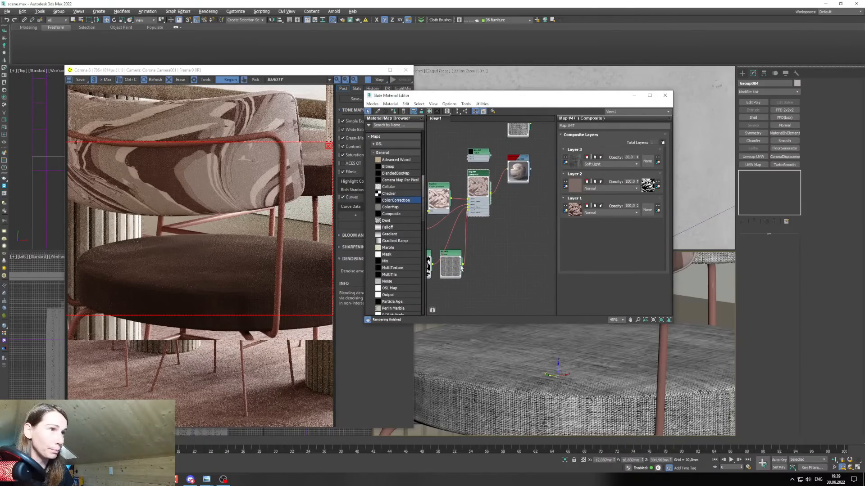
mouse_move(506, 232)
left_mouse_down()
mouse_move(508, 184)
mouse_move(506, 224)
mouse_move(504, 206)
mouse_move(515, 197)
mouse_move(506, 219)
left_mouse_up()
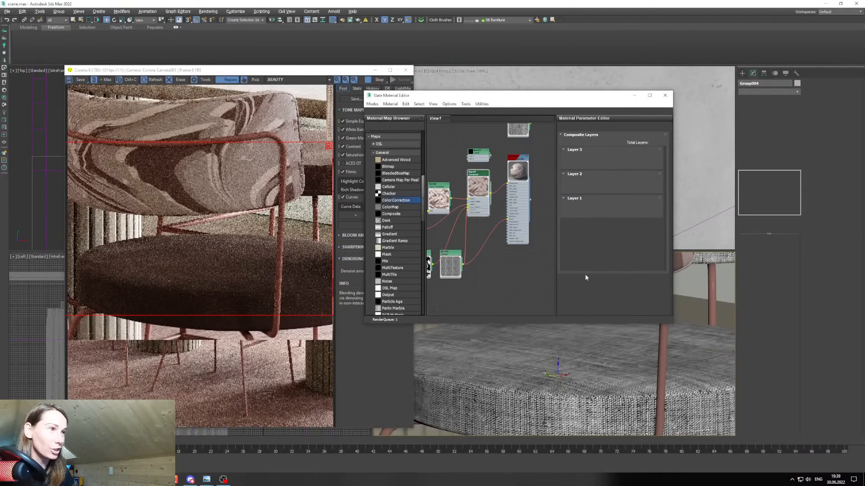
left_click_drag(579, 266, 563, 118)
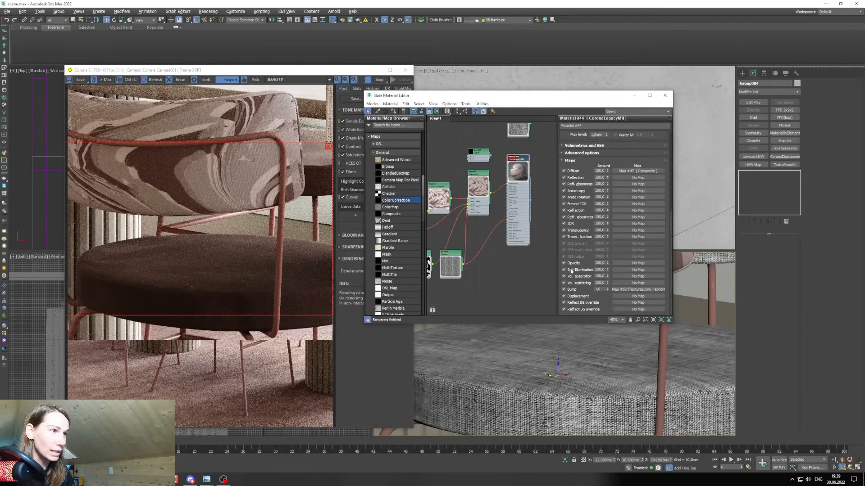
left_click_drag(602, 290, 585, 287)
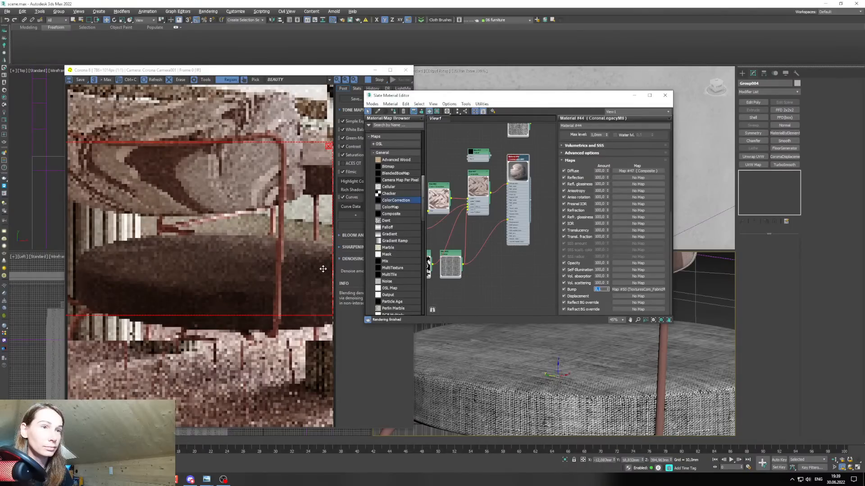
left_click_drag(320, 269, 320, 303)
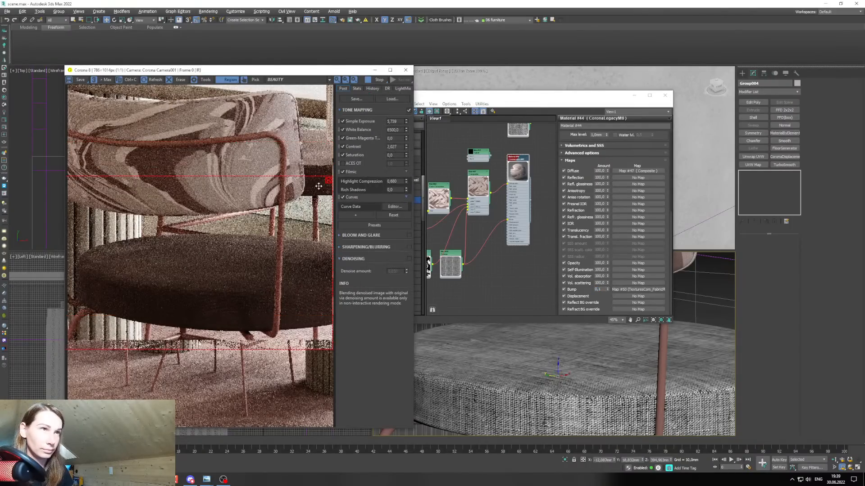
Put the material graph away and return to the full Corona camera view of the dining room.
left_click(665, 95)
right_click(517, 341)
key("Escape")
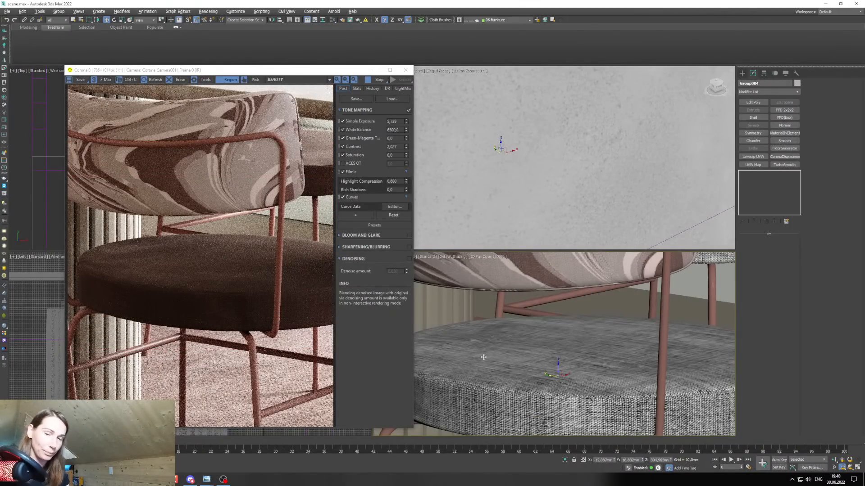
key("c")
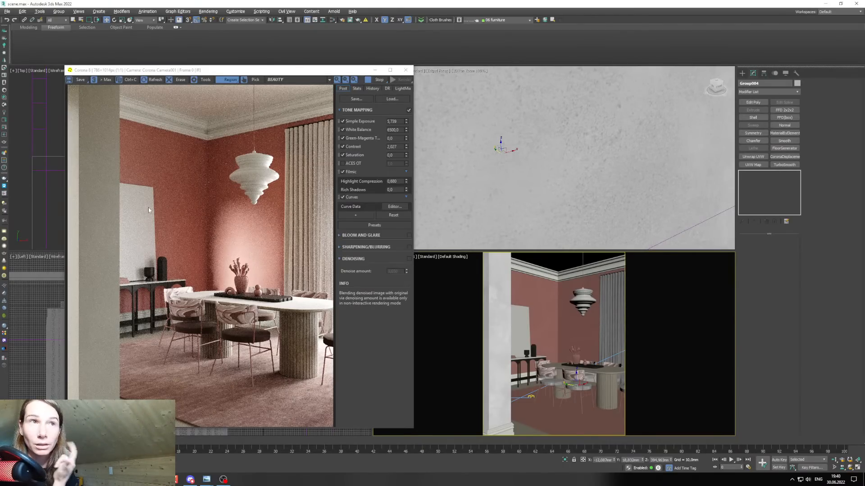
left_click_drag(285, 72, 232, 75)
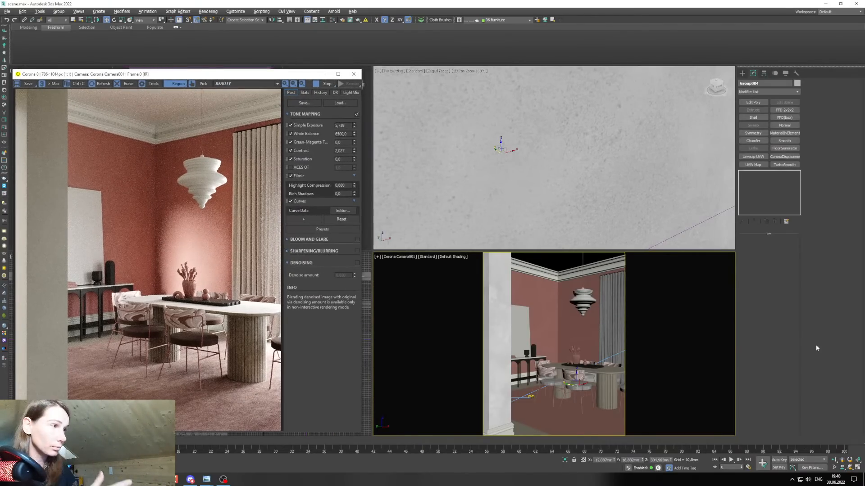
Load the pendant lamp's material into the Slate Material Editor and limit the interactive render to a region around the lamp.
left_click(333, 20)
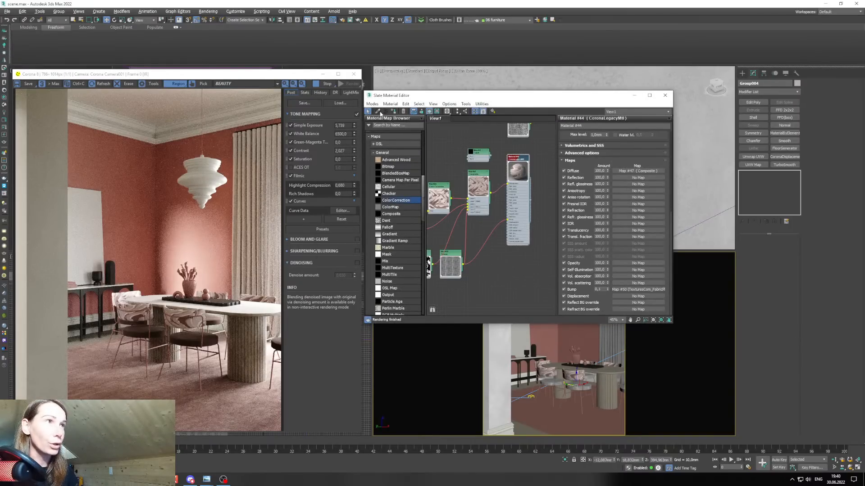
left_click_drag(396, 97, 331, 91)
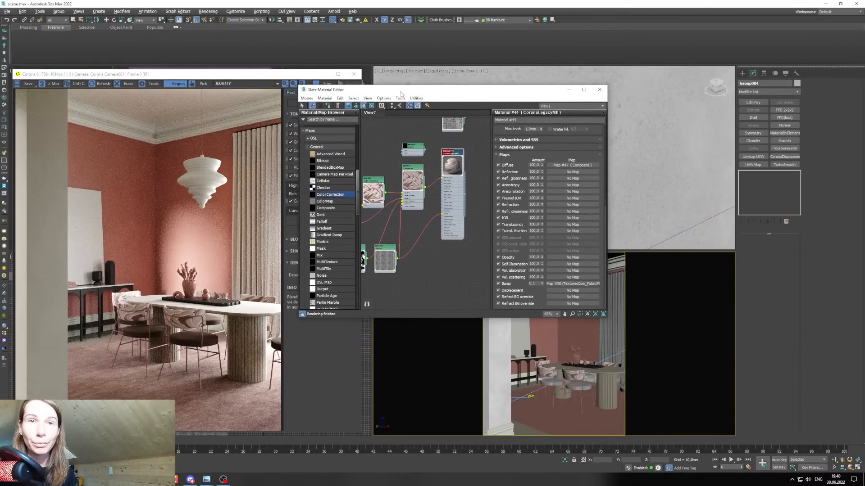
left_click_drag(401, 93, 357, 94)
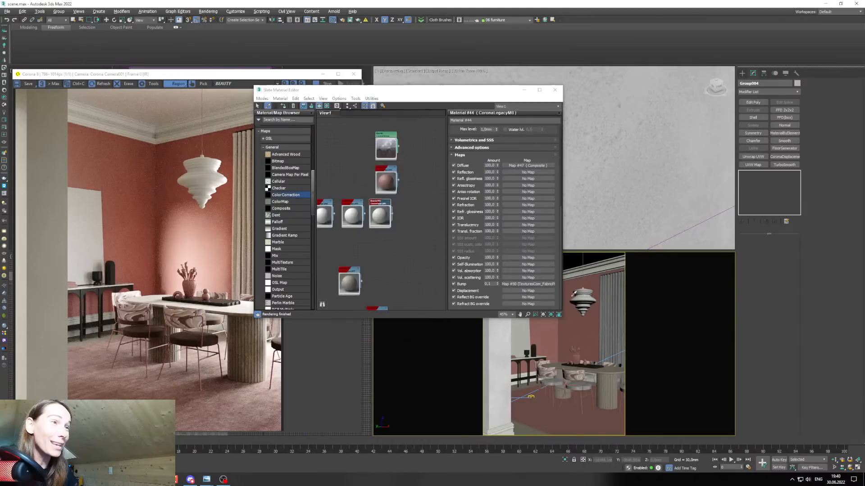
middle_click_drag(383, 227, 381, 262)
scroll(340, 246, "up", 4)
left_click_drag(347, 243, 370, 243)
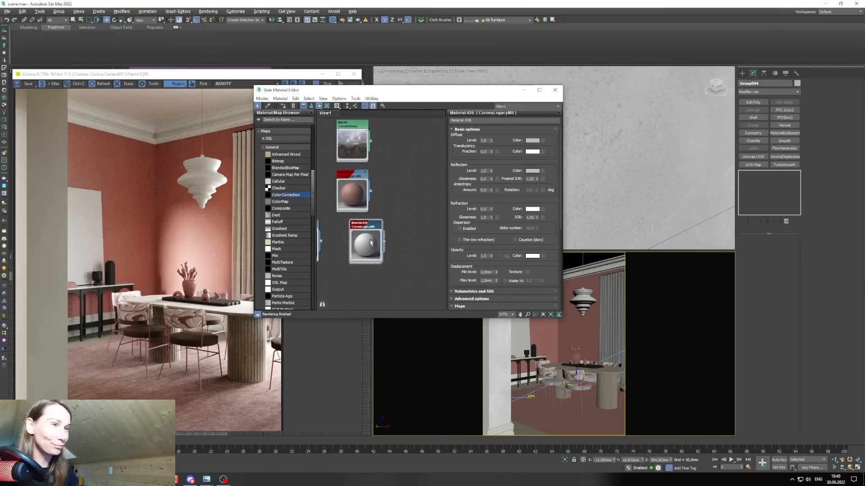
middle_click_drag(370, 243, 372, 239)
left_click_drag(163, 134, 233, 214)
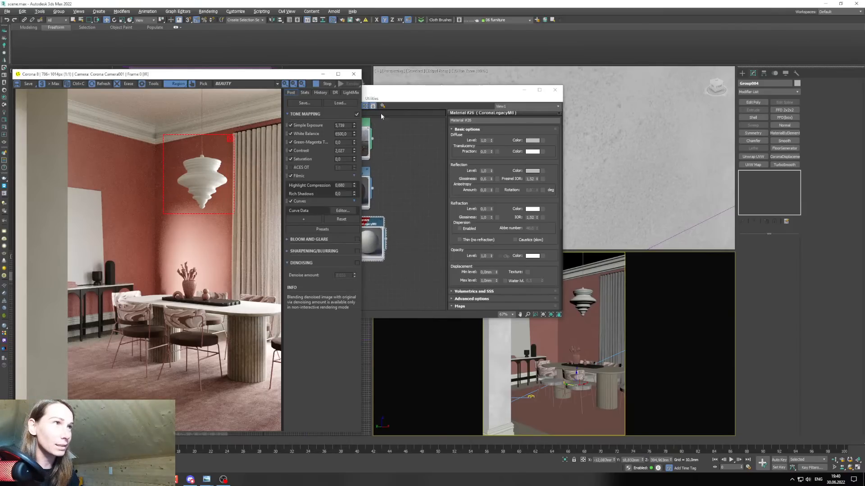
left_click(383, 106)
left_click_drag(382, 90, 436, 88)
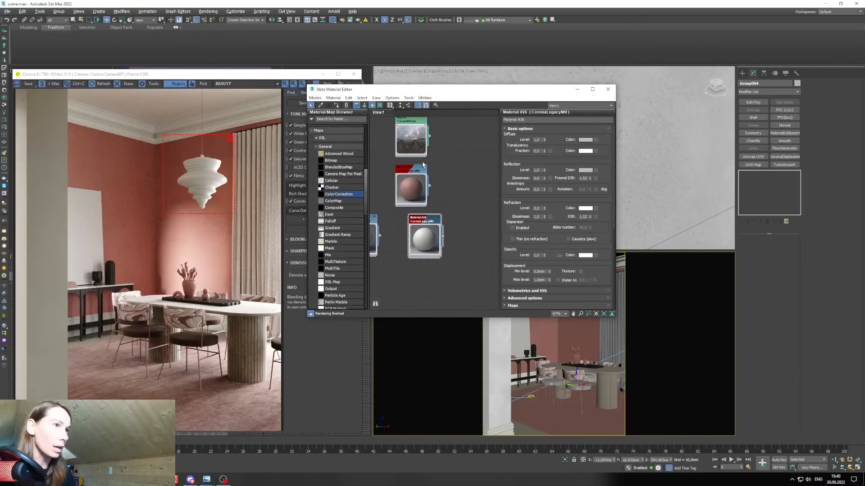
scroll(419, 243, "up", 3)
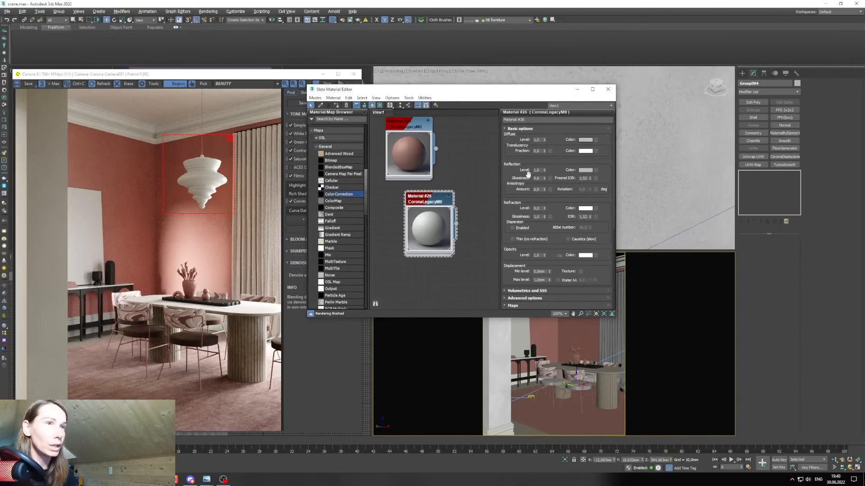
Set the pendant lamp material's diffuse colour to black and its refraction level to 0.73.
left_click(585, 140)
left_click_drag(637, 242, 617, 241)
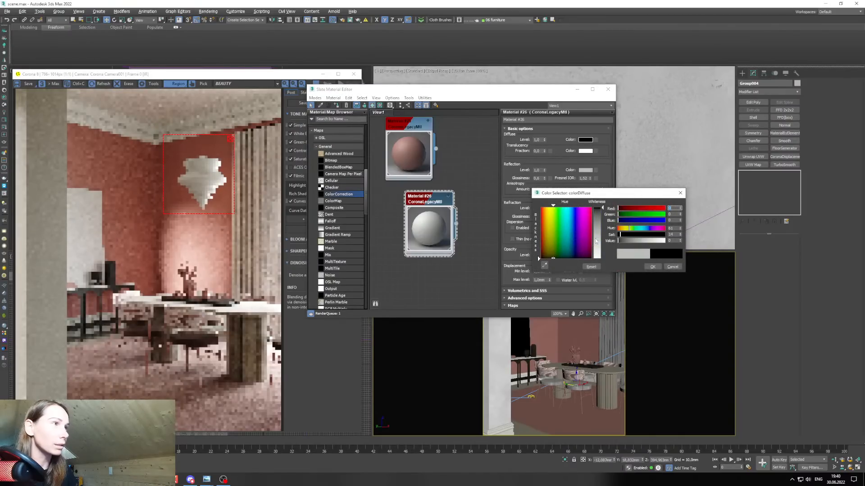
left_click(652, 267)
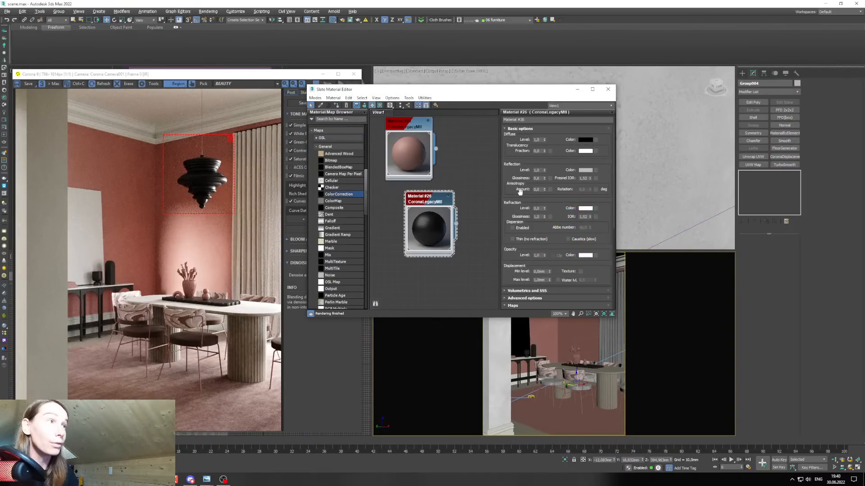
left_click_drag(544, 209, 550, 127)
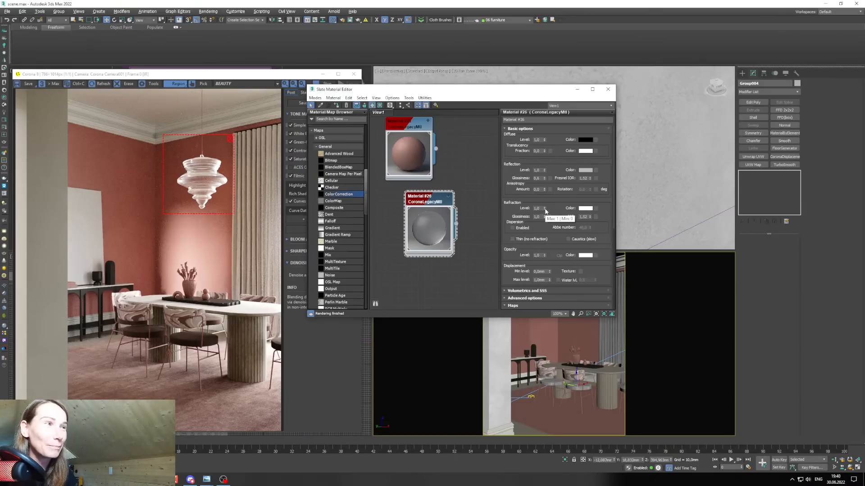
left_click_drag(544, 210, 544, 217)
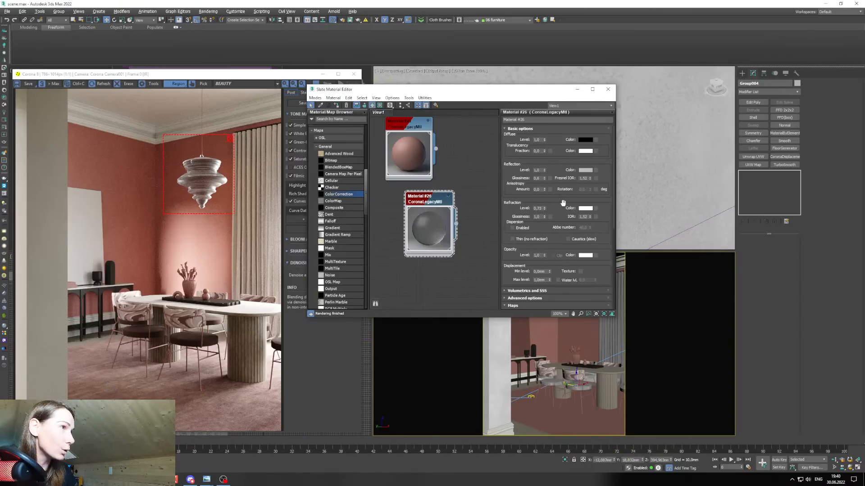
Darken the lamp material's refraction colour slightly from pure white and set its translucency fraction to 0.4.
left_click(585, 208)
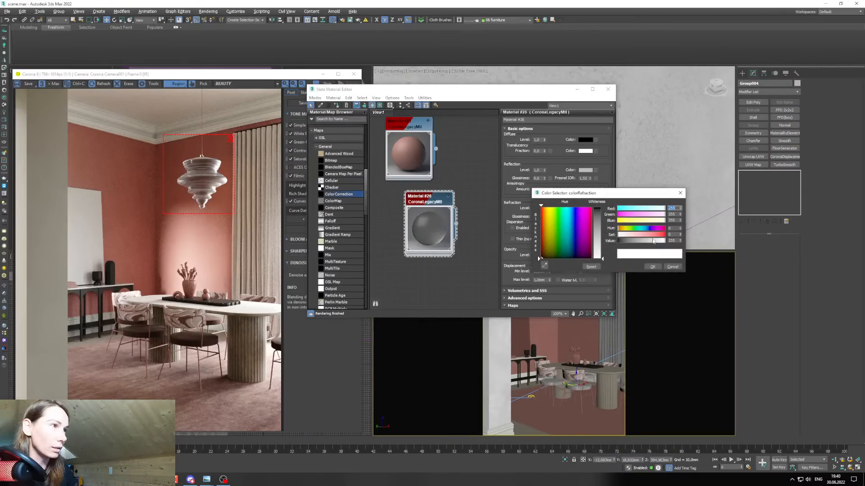
left_click(659, 242)
left_click_drag(619, 194, 511, 231)
left_click(544, 303)
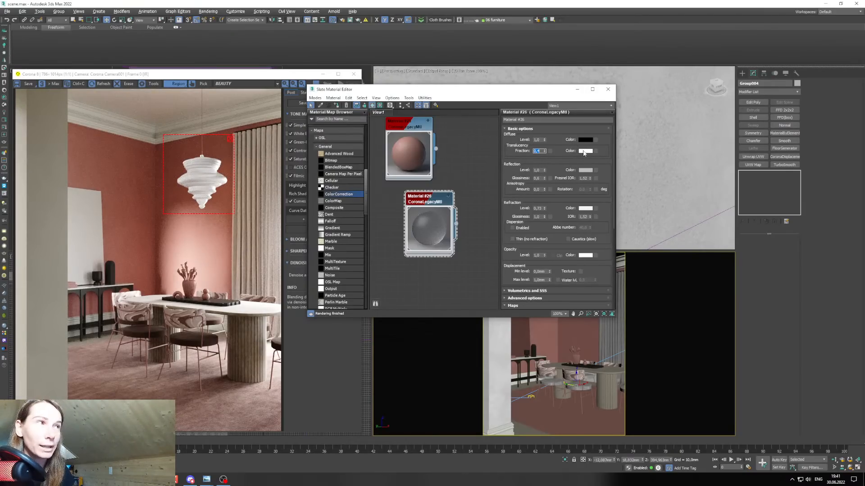
Tint the lamp's translucency colour a warm off-white of about RGB 201, 194, 188 and enlarge the render region around the lamp.
left_click(585, 151)
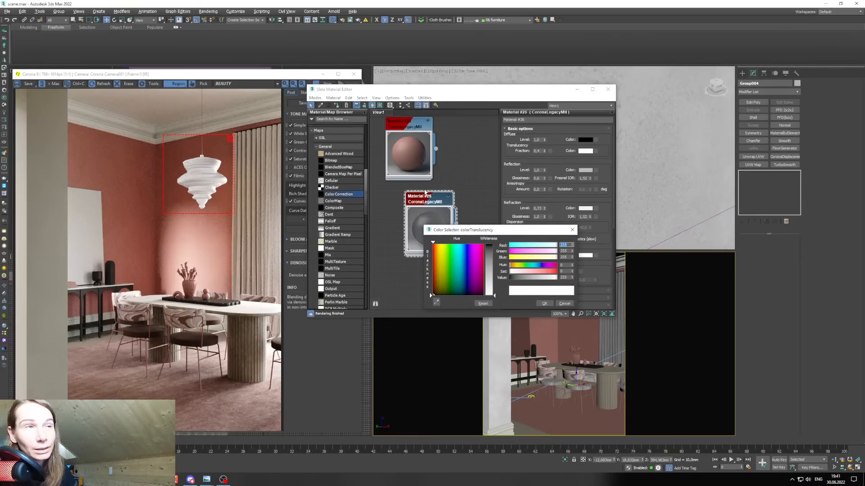
left_click(547, 277)
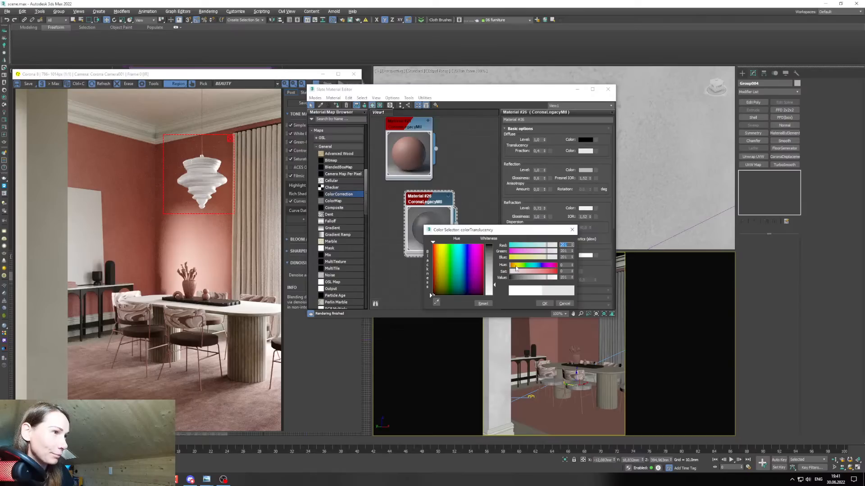
left_click_drag(517, 269, 512, 272)
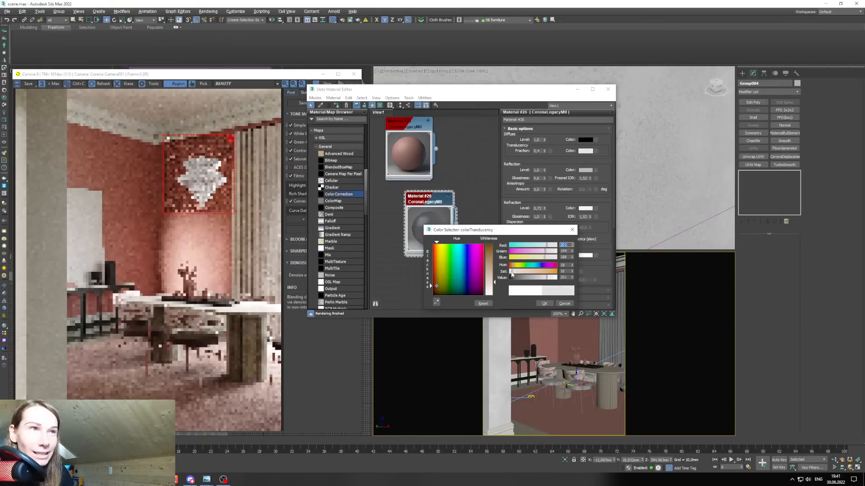
left_click_drag(193, 165, 228, 220)
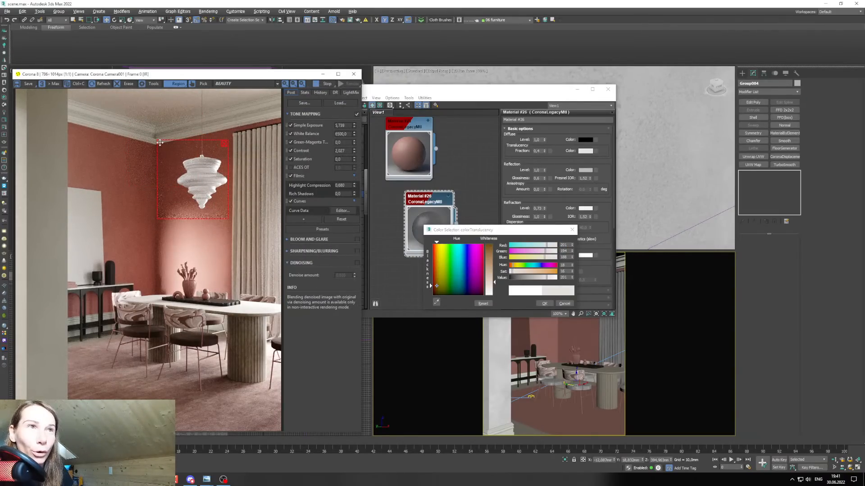
left_click_drag(157, 141, 141, 124)
left_click(544, 304)
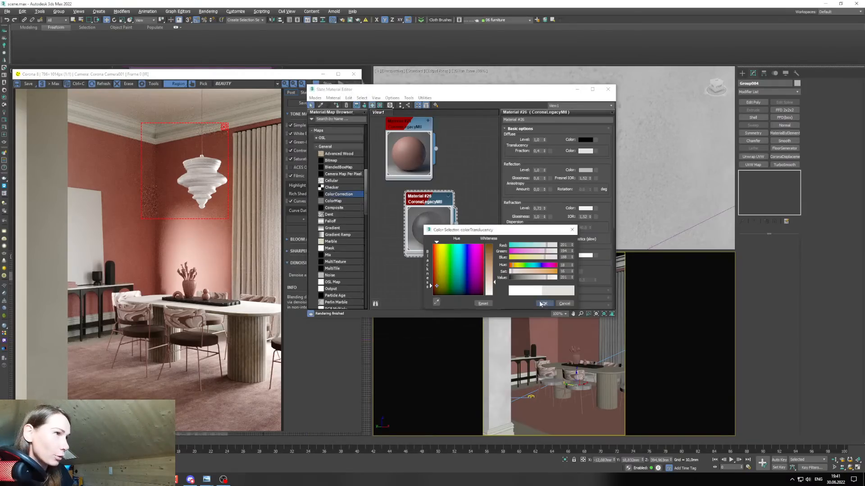
Raise the lamp material's translucency fraction to 0.48 and compare the rendered pendant with the reference image.
left_click_drag(544, 151, 543, 148)
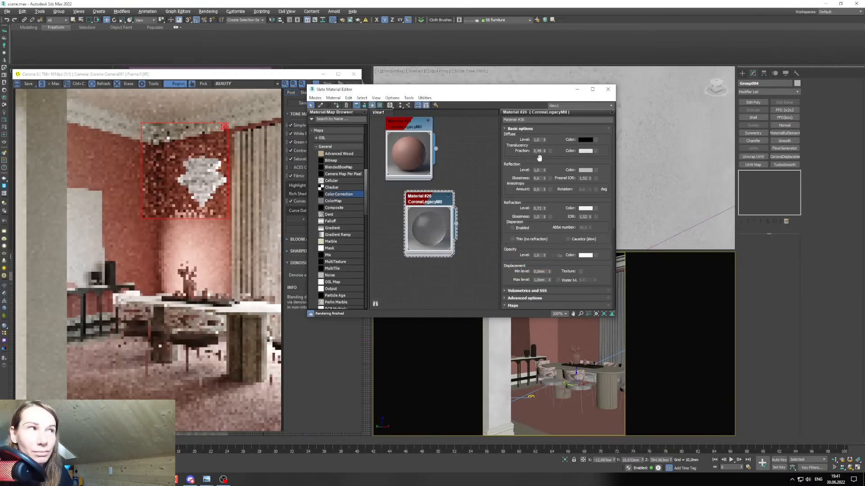
left_click_drag(192, 171, 196, 174)
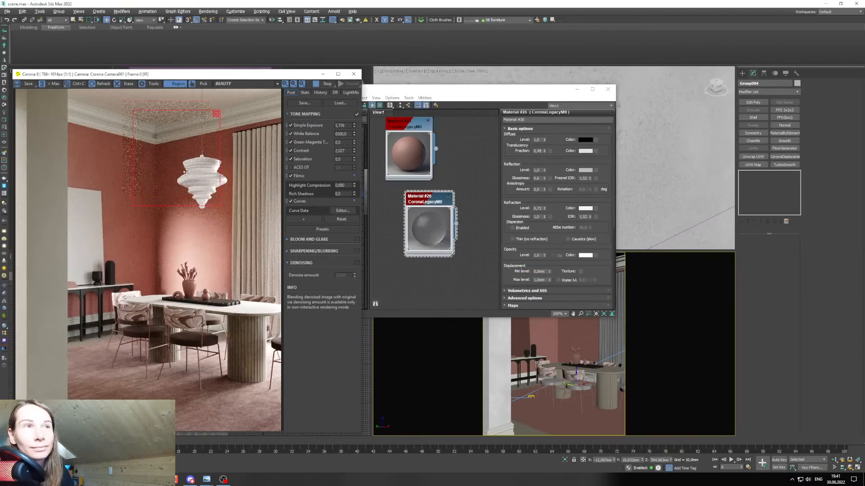
mouse_move(207, 479)
left_click(261, 449)
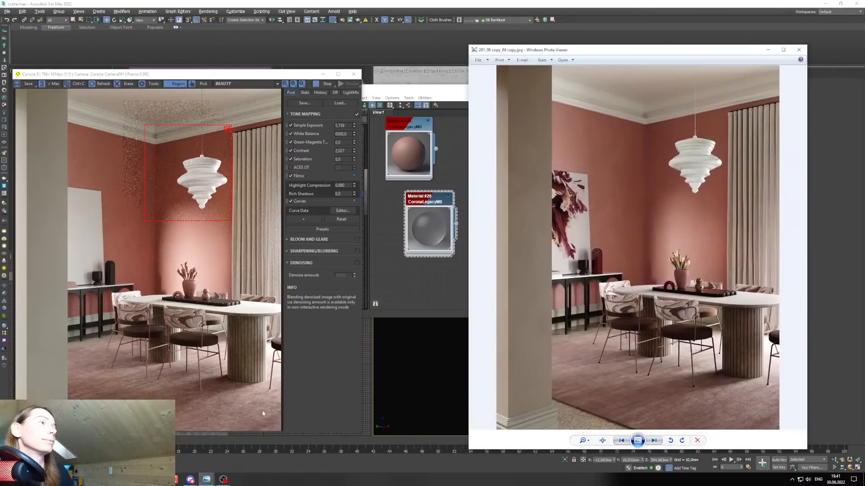
left_click(768, 49)
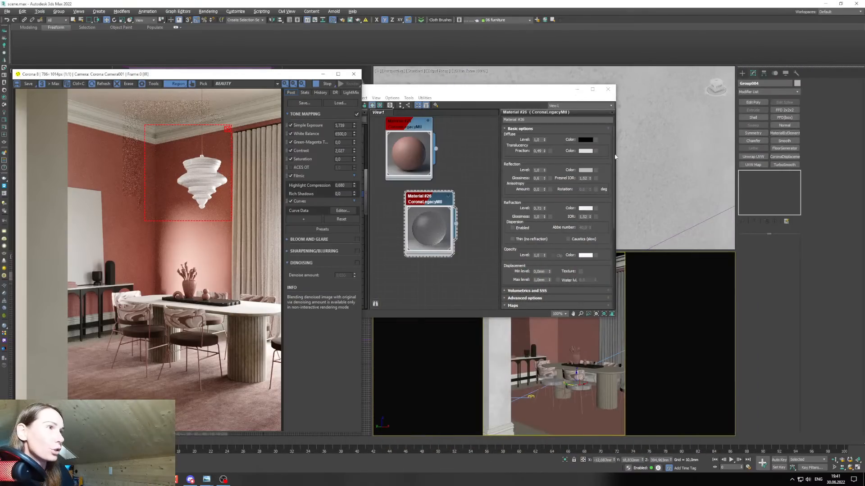
Darken the lamp material's translucency colour to a warm grey with saturation 27 and value 154, and slightly resize the render region around the pendant.
left_click(586, 151)
left_click_drag(547, 277, 544, 278)
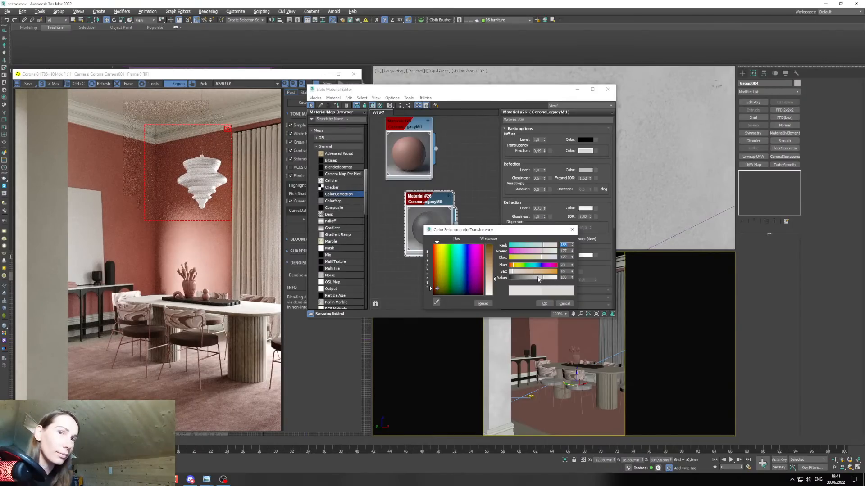
left_click_drag(543, 278, 513, 273)
left_click(193, 196)
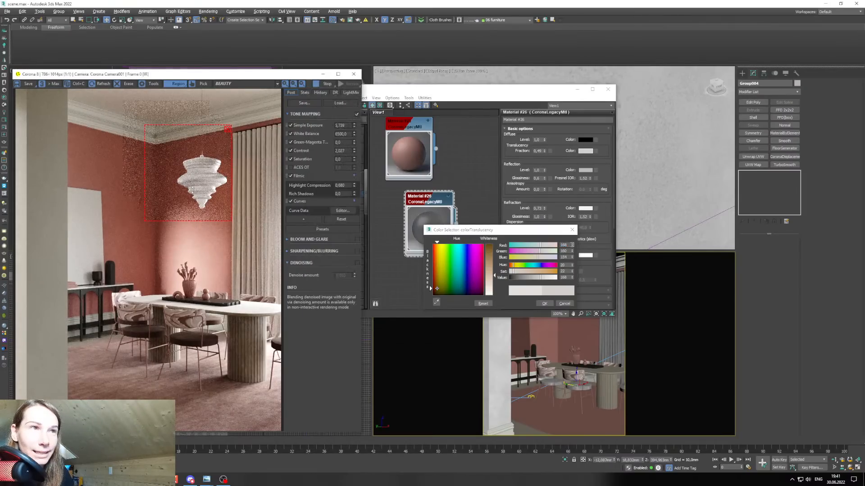
left_click_drag(145, 131, 141, 125)
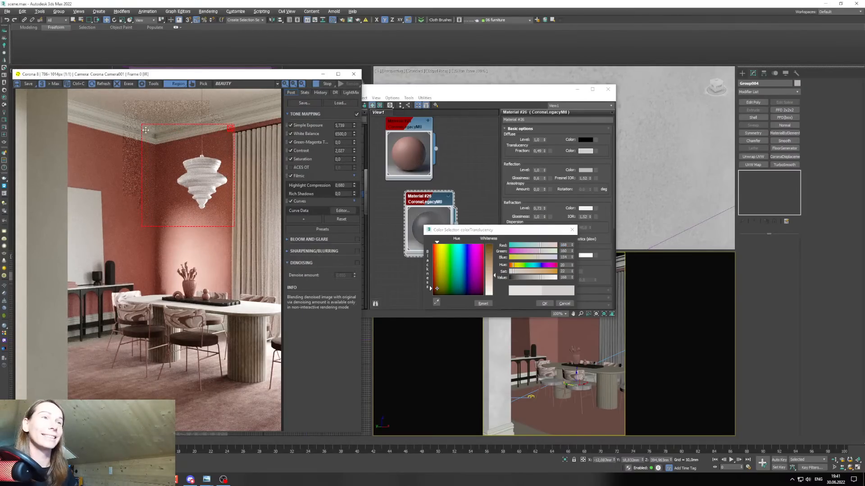
left_click_drag(514, 272, 516, 273)
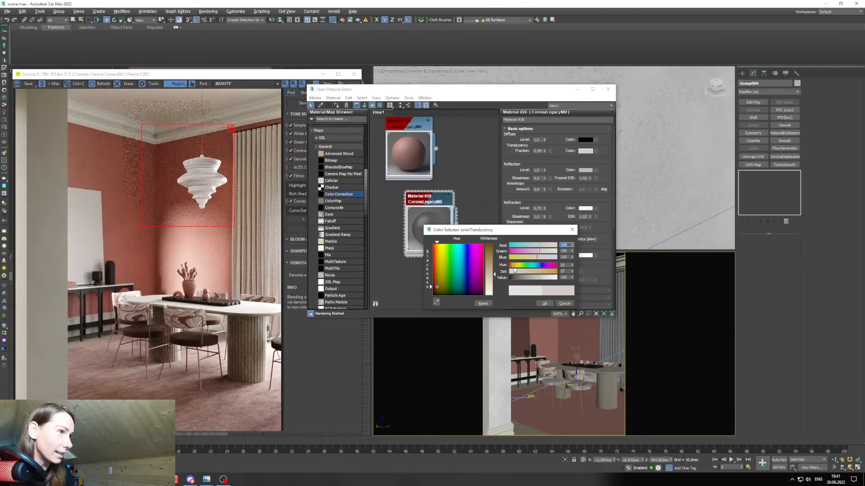
left_click_drag(514, 270, 516, 269)
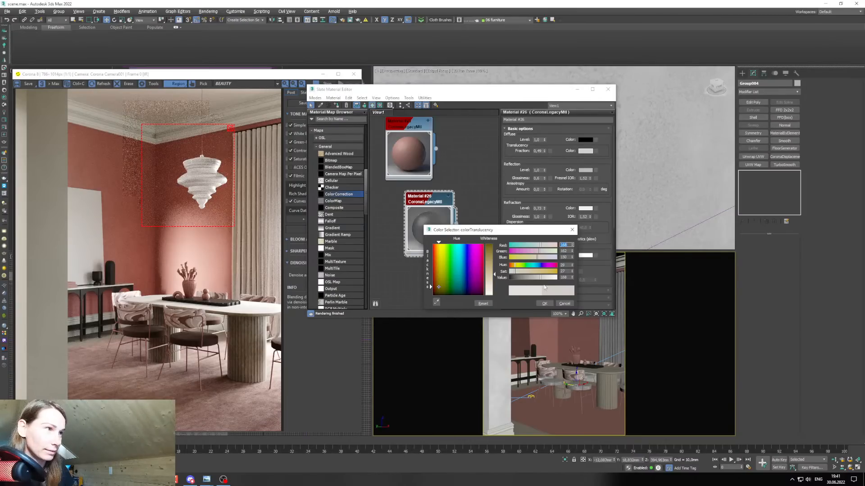
left_click_drag(539, 281, 540, 283)
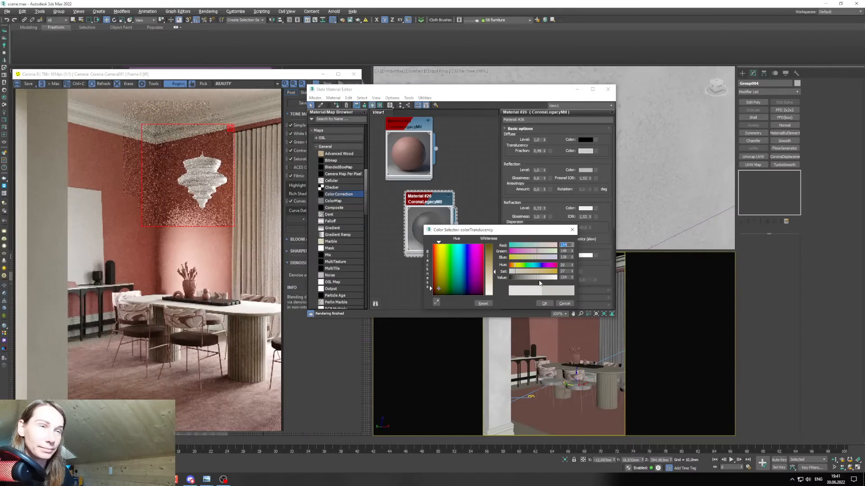
left_click(546, 304)
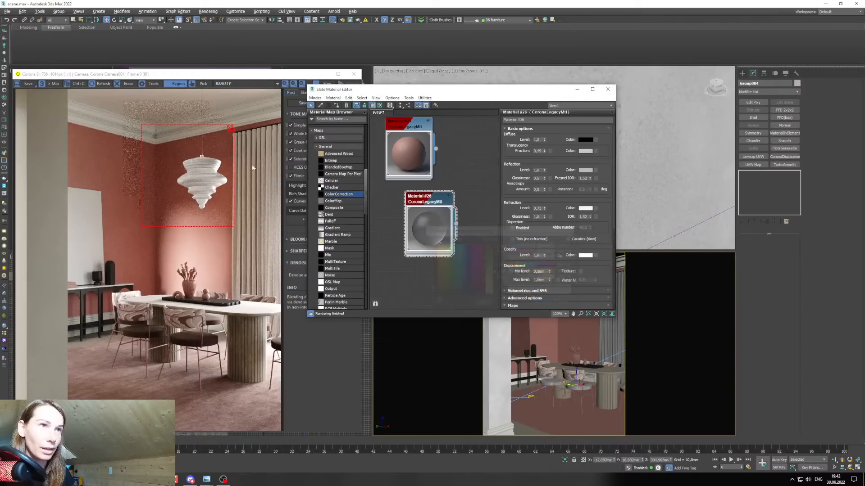
Compare the rendered pendant lamp with the reference image of the dining room.
mouse_move(206, 479)
left_click(262, 448)
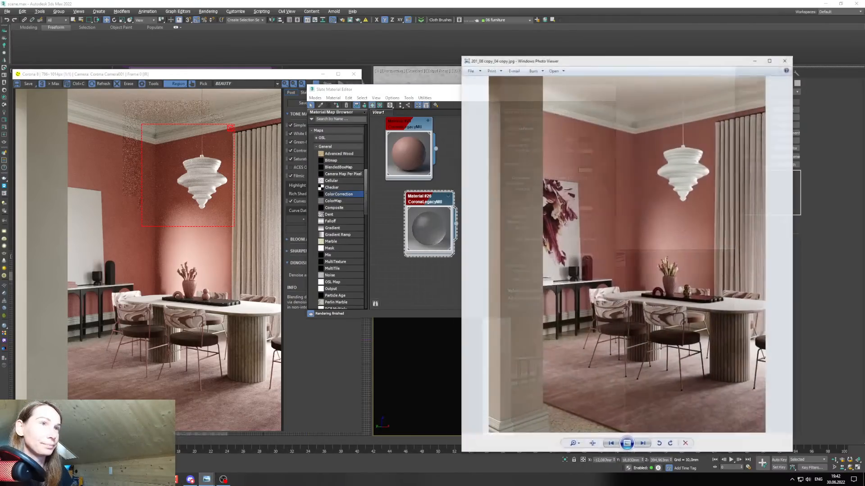
left_click(768, 50)
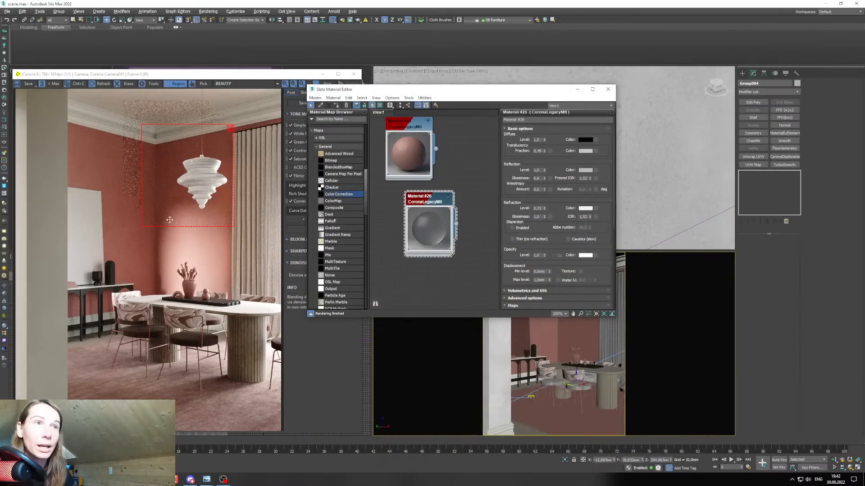
Reposition the render region over the blank wall canvas and duplicate the plain white material for it.
left_click_drag(178, 197, 87, 228)
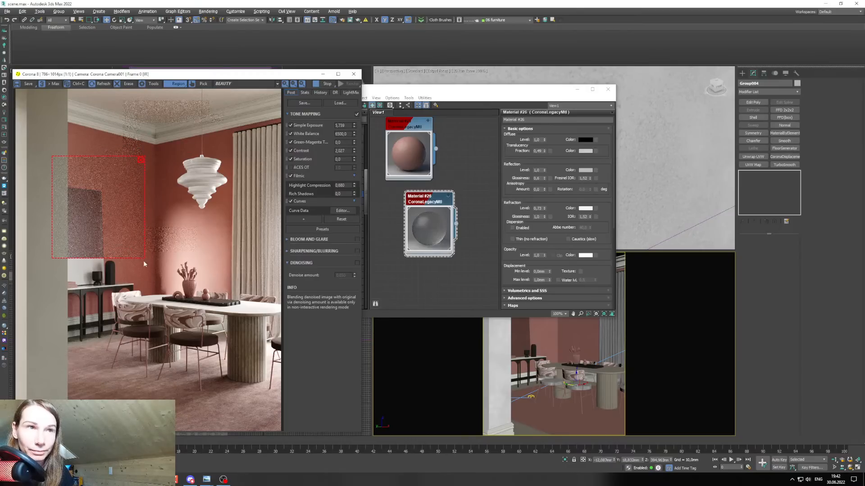
left_click_drag(144, 259, 105, 286)
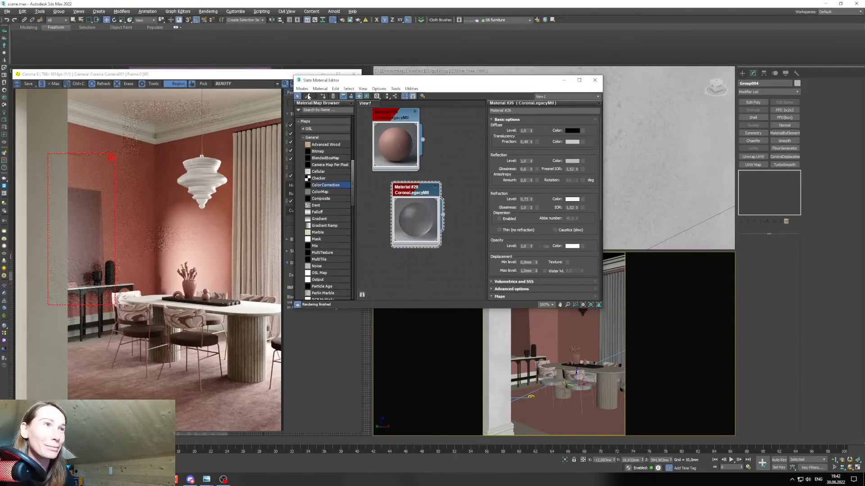
middle_click_drag(381, 215, 413, 202)
scroll(390, 186, "down", 2)
scroll(390, 190, "down", 1)
left_click_drag(390, 189, 428, 218, "shift")
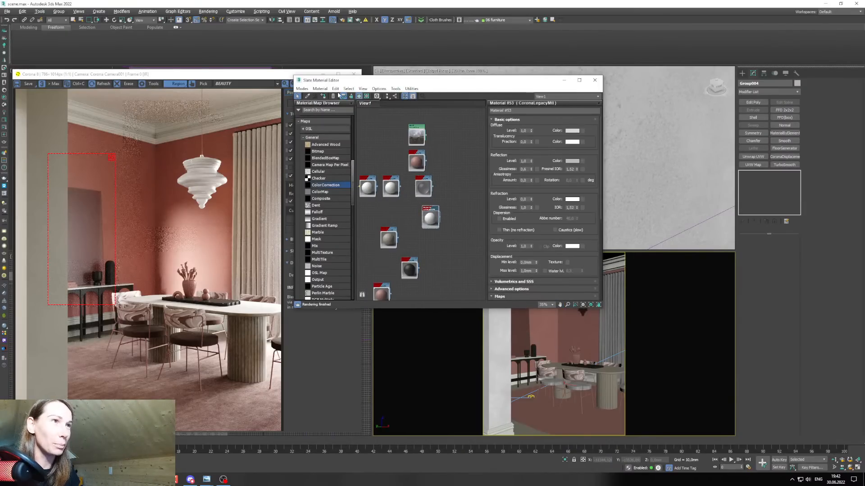
Assign the duplicated white material to the blank canvas above the console table.
left_click(72, 19)
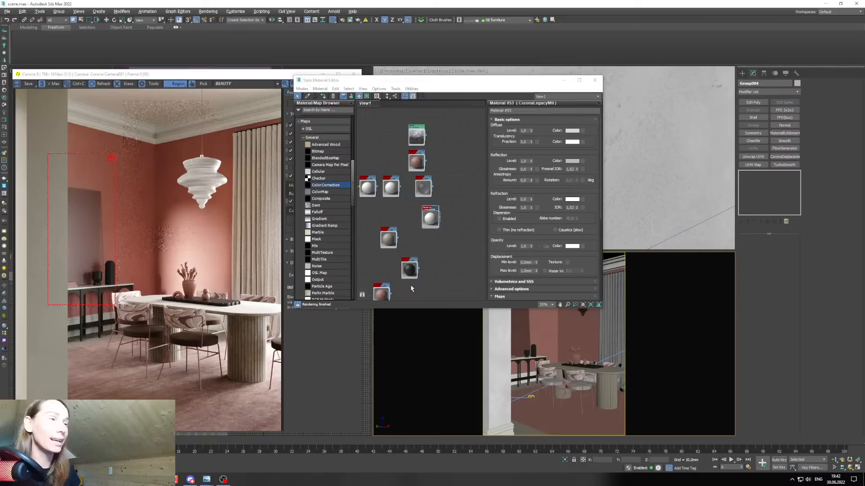
left_click(522, 332)
scroll(438, 229, "up", 5)
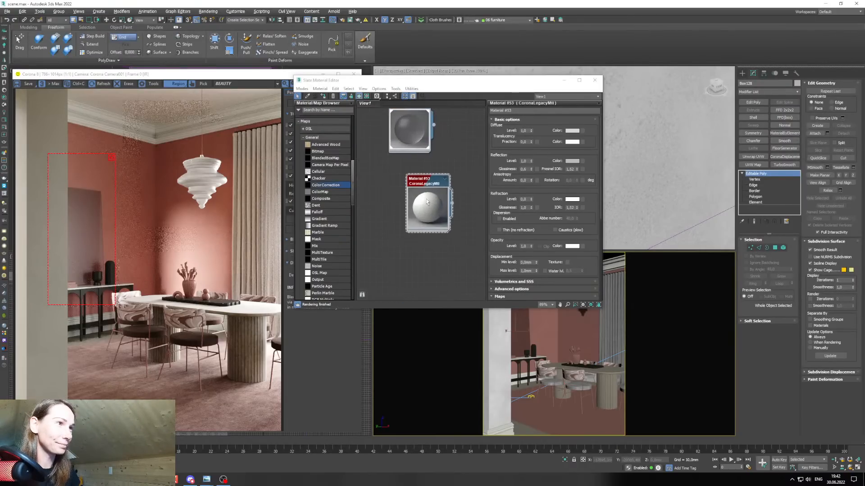
left_click(322, 96)
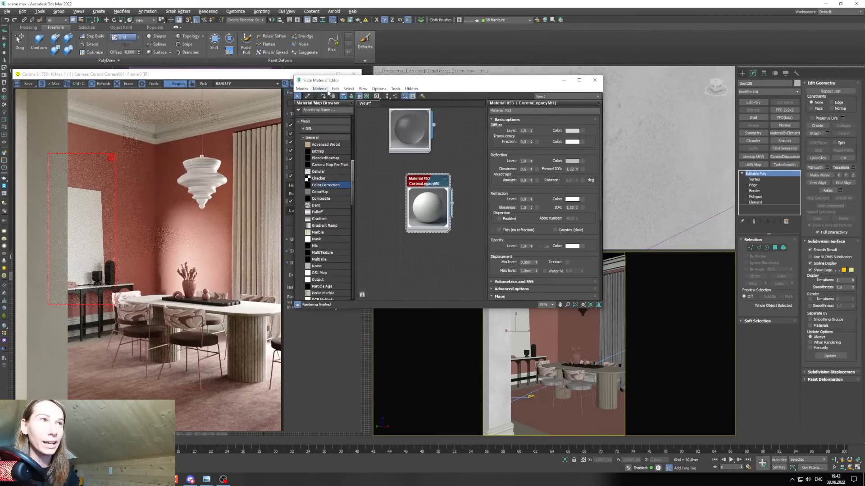
left_click_drag(342, 80, 396, 80)
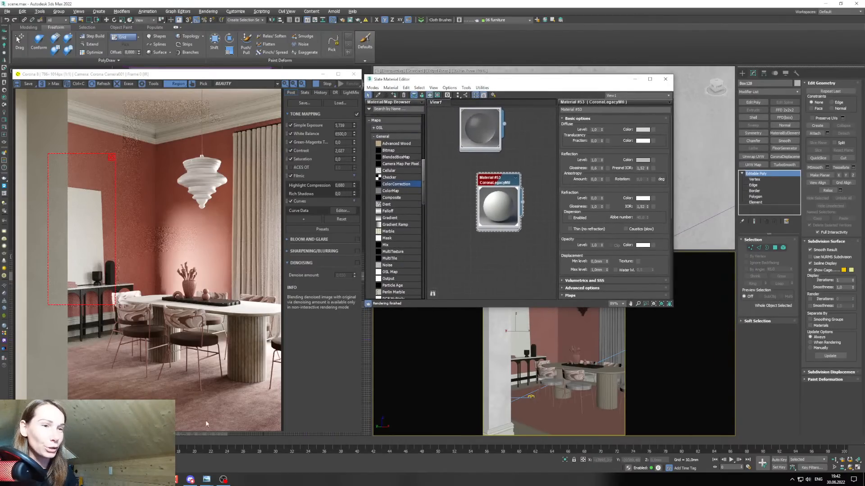
Examine the abstract flower painting in the reference photo.
left_click(207, 479)
left_click(197, 451)
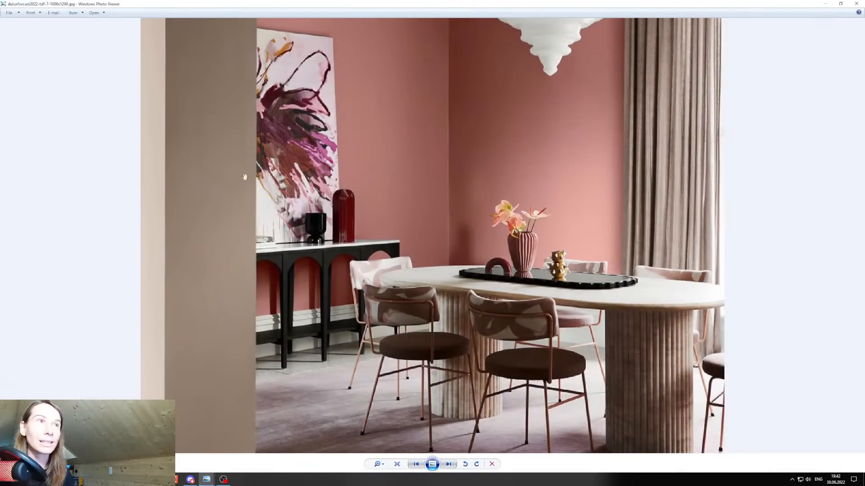
left_click(825, 3)
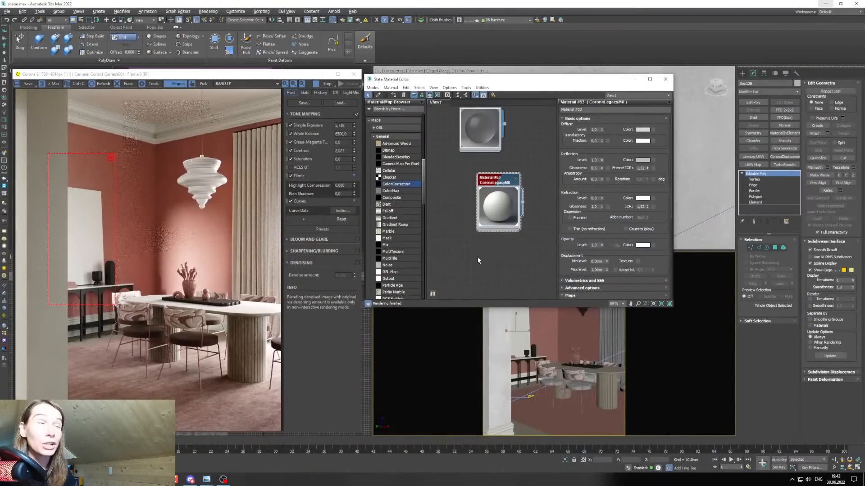
Browse the texture folder and preview the tulip images to find a painting for the canvas.
middle_click_drag(463, 234, 487, 229)
key("alt+Tab")
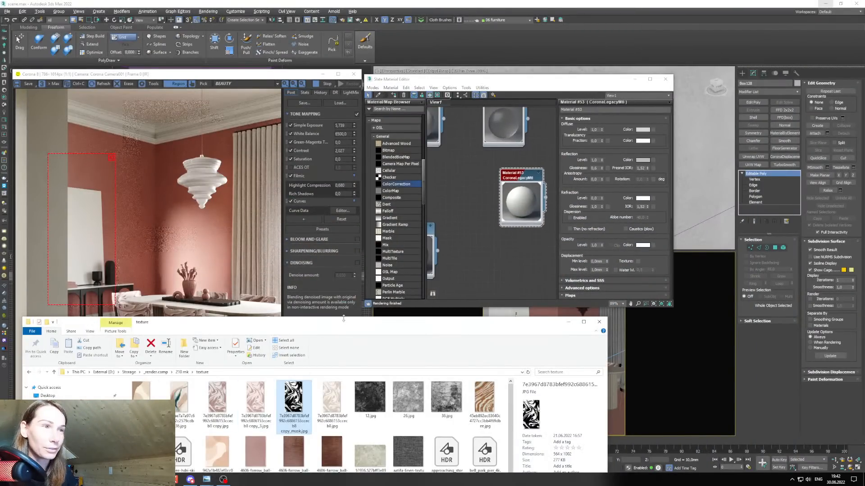
left_click_drag(343, 319, 330, 206)
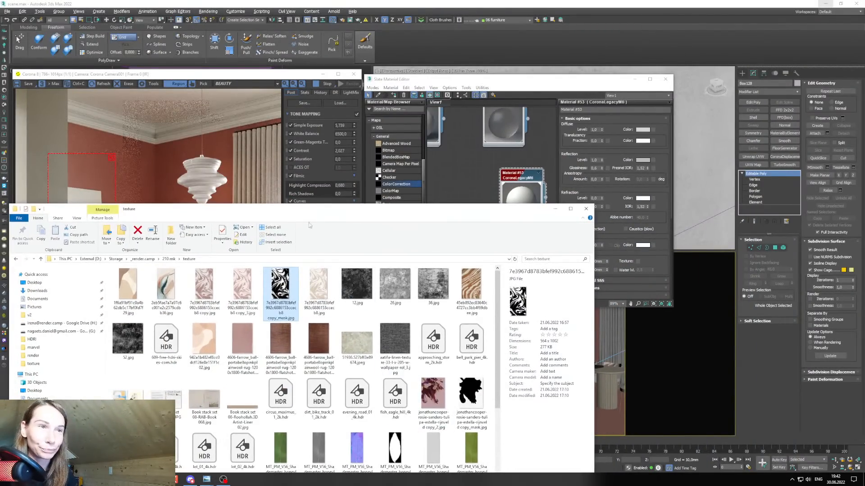
double_click(128, 446)
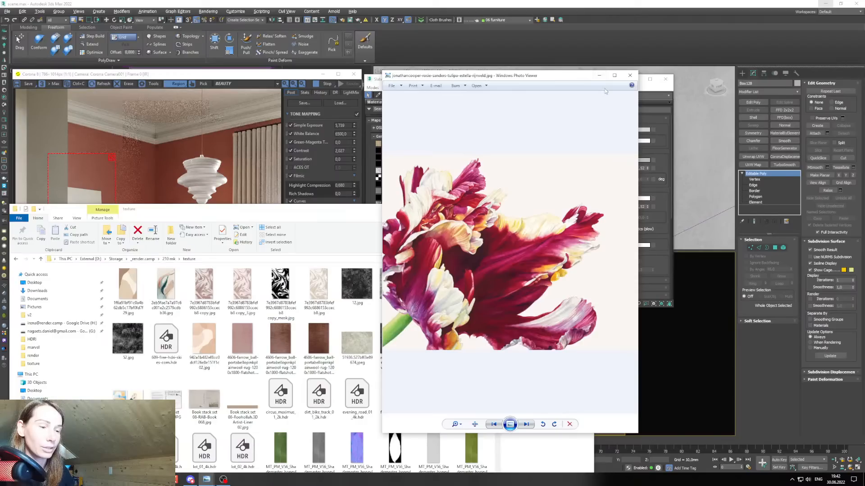
key("Left")
key("Left")
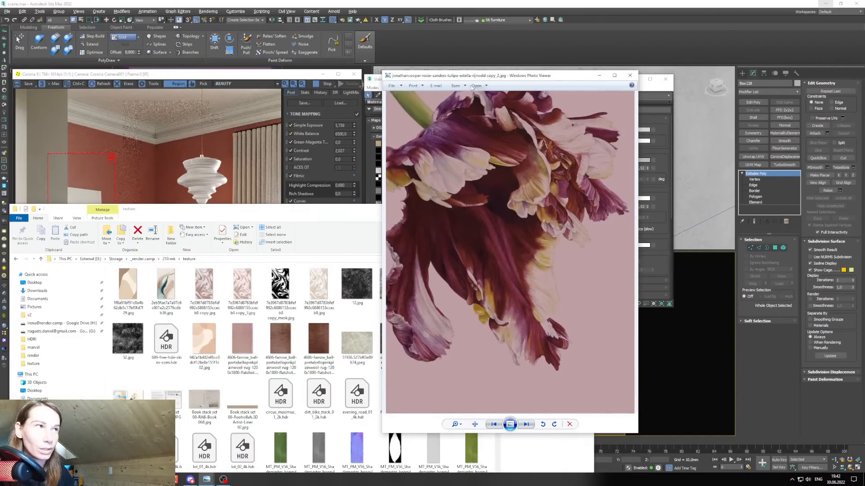
left_click_drag(470, 77, 589, 85)
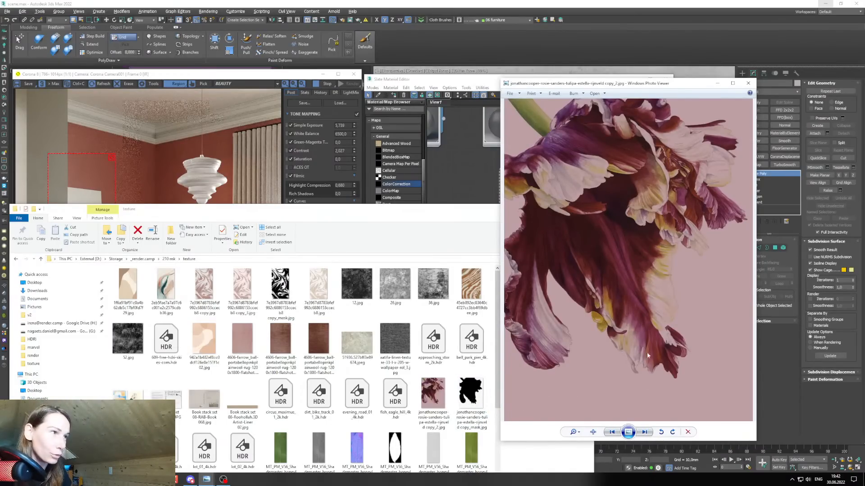
left_click(718, 84)
Load the pink-background tulip image as a bitmap and connect it to the canvas material's diffuse colour.
left_click_drag(472, 210, 427, 233)
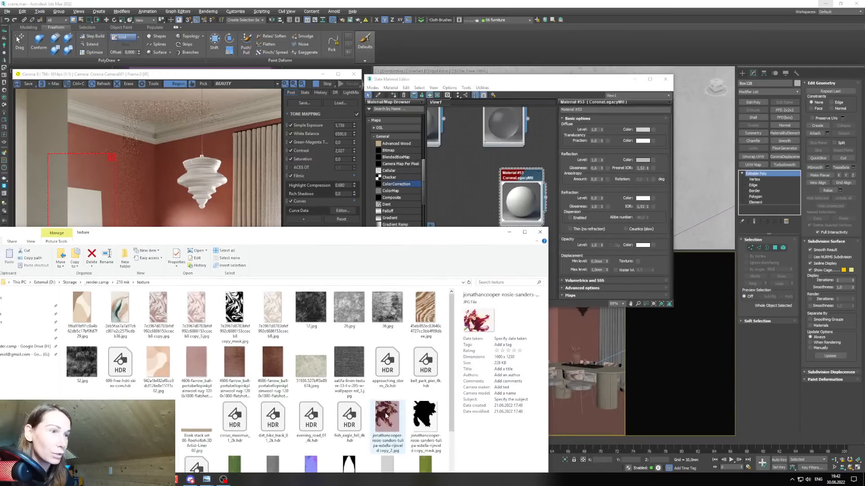
left_click_drag(386, 415, 448, 205)
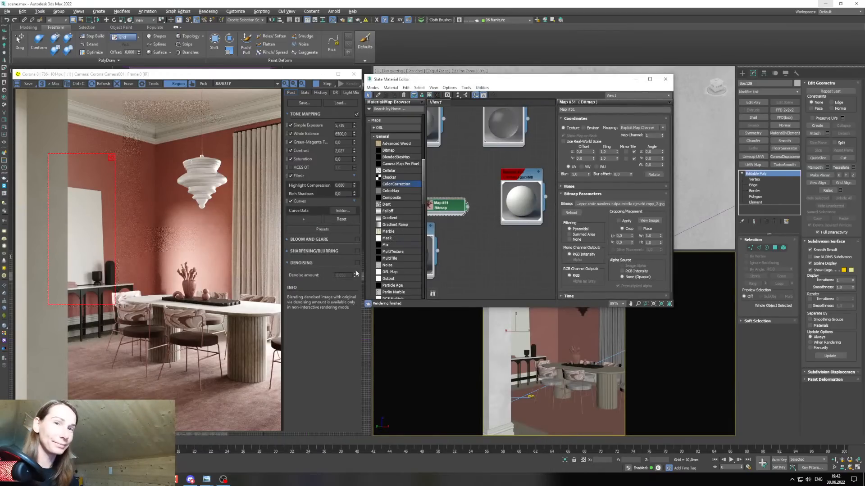
key("alt+Tab")
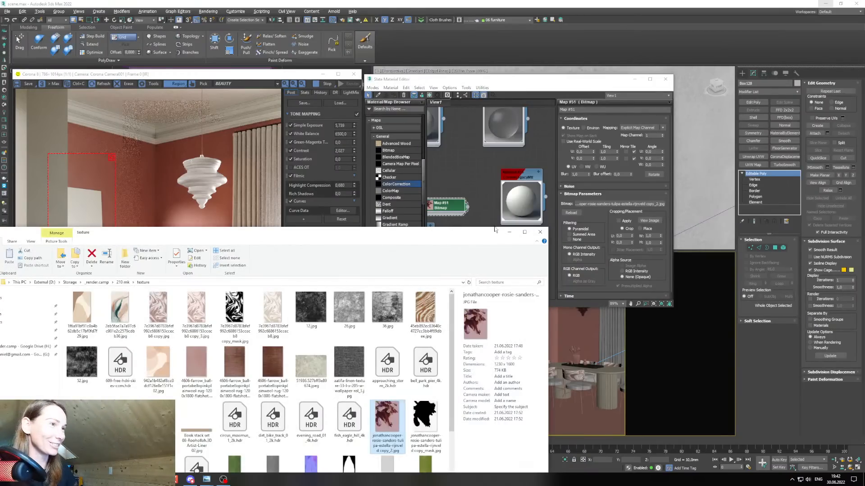
left_click(503, 230)
middle_click_drag(455, 208, 467, 208)
scroll(467, 208, "up", 1)
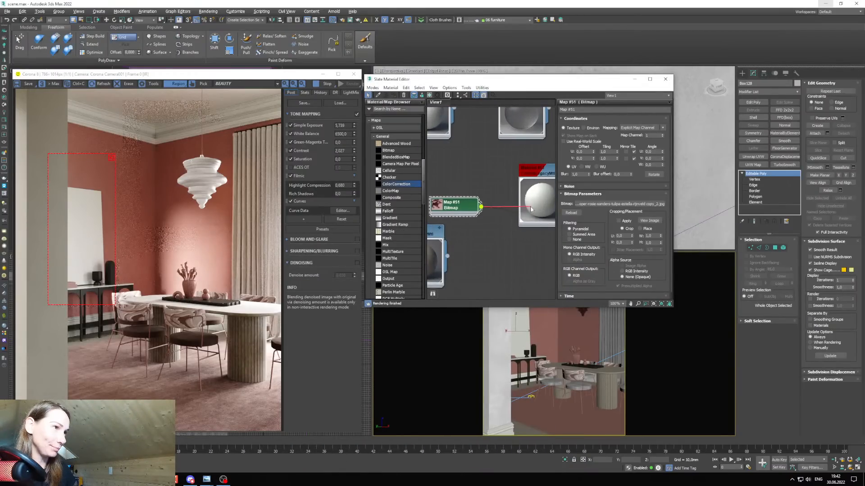
left_click_drag(530, 207, 521, 235)
middle_click_drag(503, 237, 505, 225)
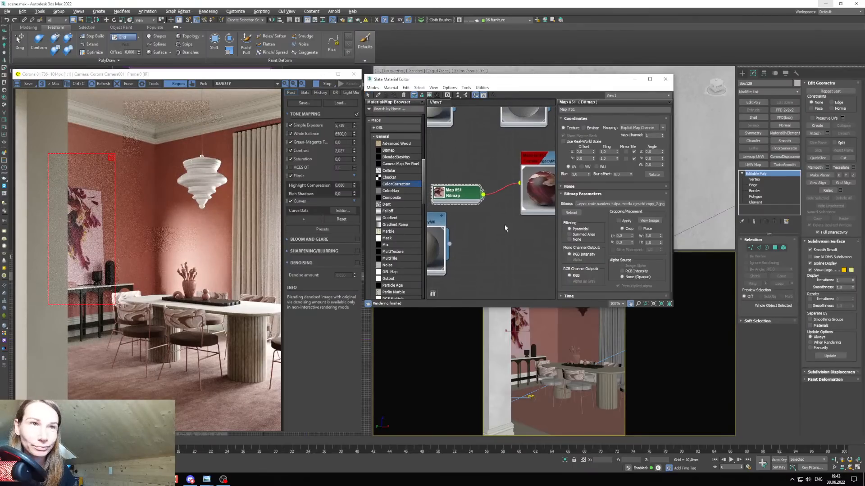
Lower the canvas material's reflection level.
scroll(505, 228, "down", 4)
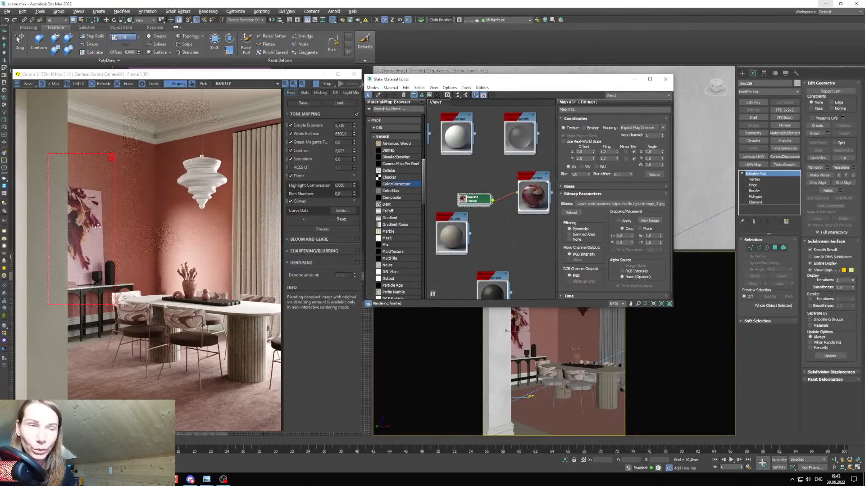
double_click(533, 193)
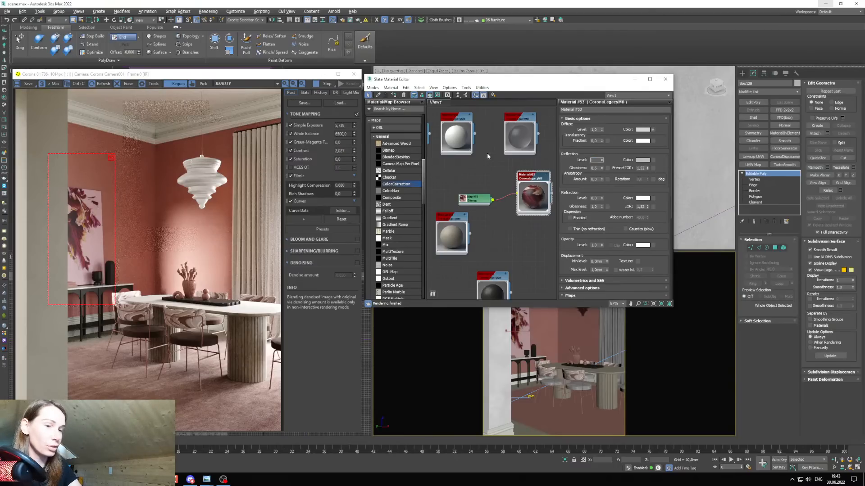
key("Return")
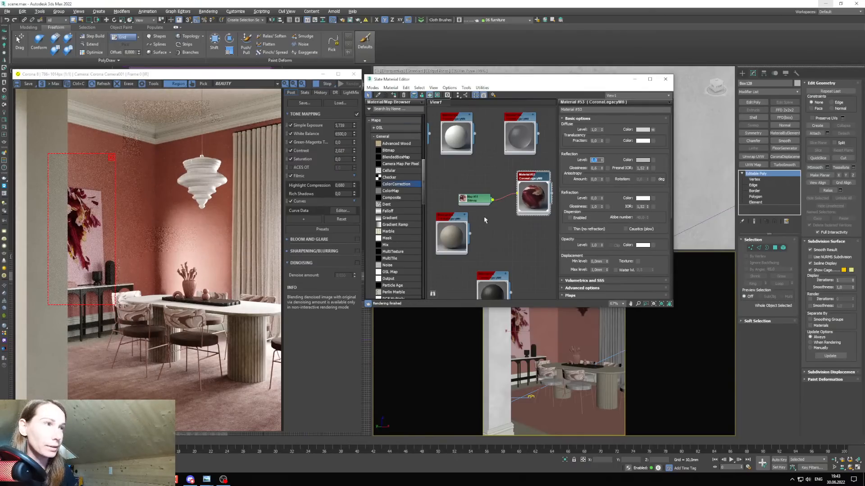
Insert a Color Correction map between the tulip bitmap and the canvas material.
middle_click_drag(484, 217, 493, 220)
left_click_drag(473, 218, 469, 246)
left_click_drag(488, 203, 469, 199)
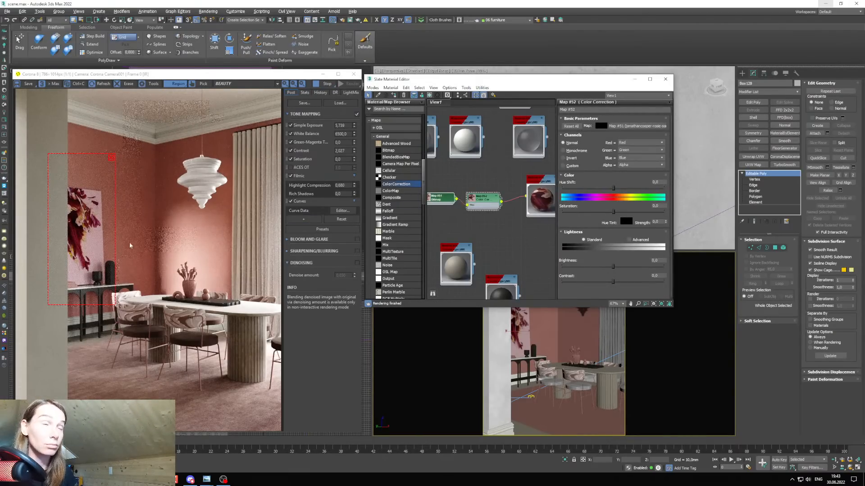
Reduce the painting's colour correction saturation to about -28.8 and switch its lightness controls to Advanced.
mouse_move(604, 211)
left_mouse_down()
mouse_move(578, 214)
mouse_move(592, 213)
left_mouse_up()
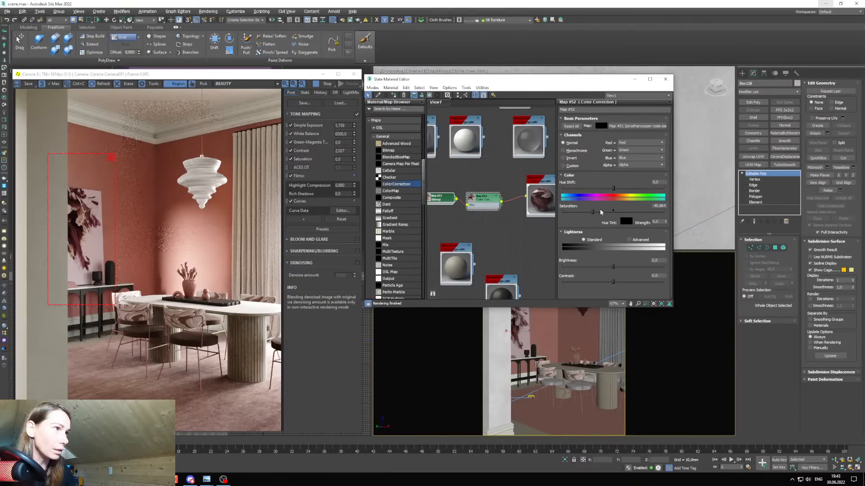
left_click(598, 211)
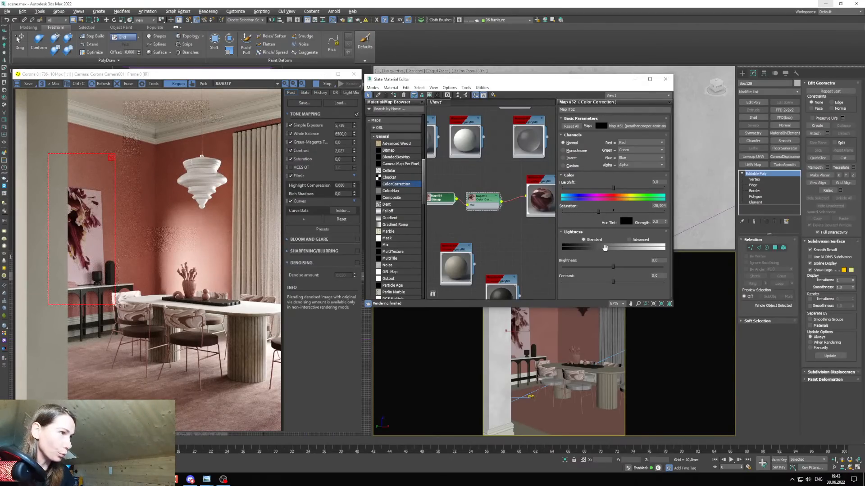
left_click(633, 240)
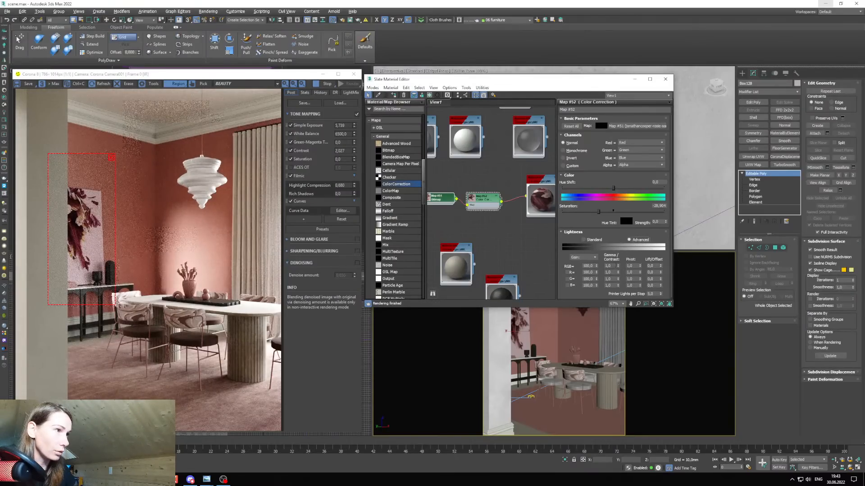
Slightly raise the painting's RGB gamma/contrast, compare the render with the reference photo, and set the colour correction saturation to about -26.
left_click_drag(619, 268, 618, 265)
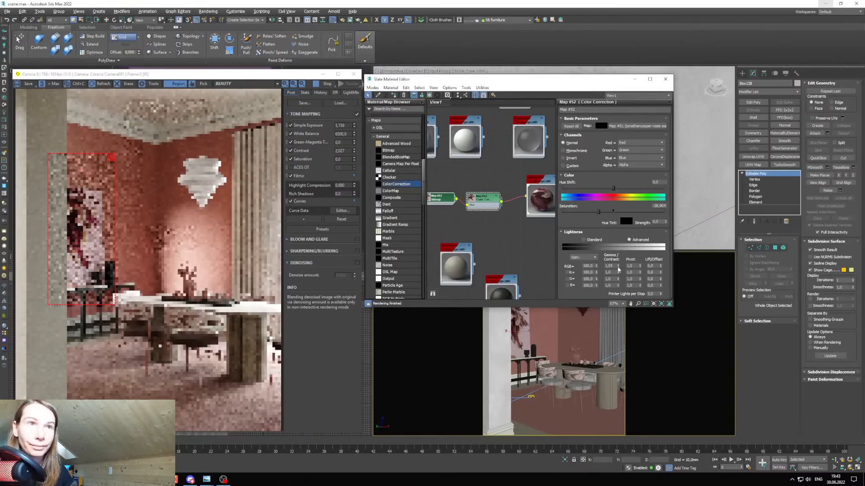
mouse_move(206, 480)
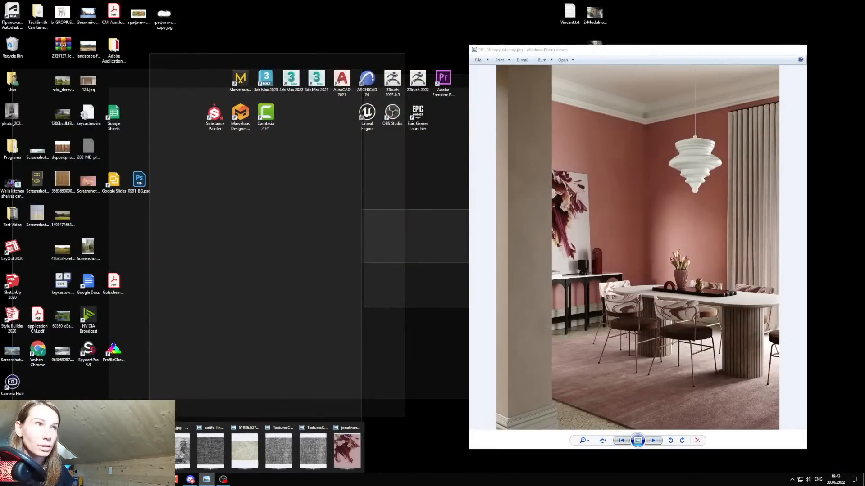
left_click(347, 451)
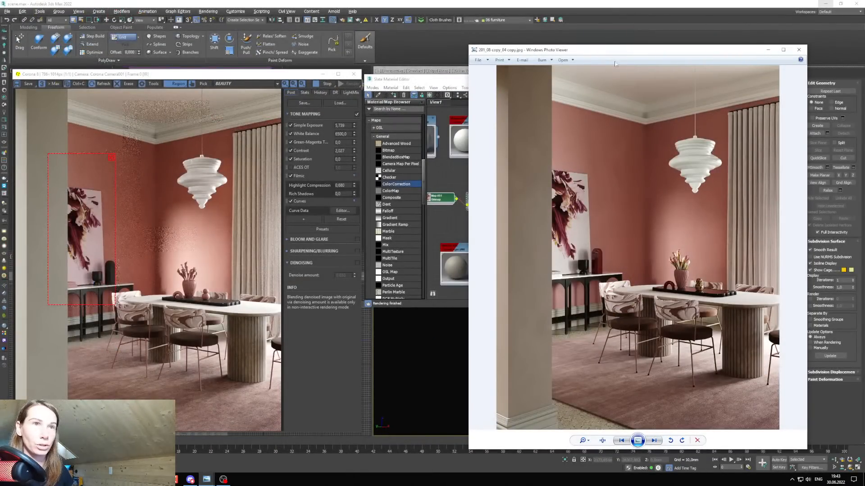
left_click(768, 50)
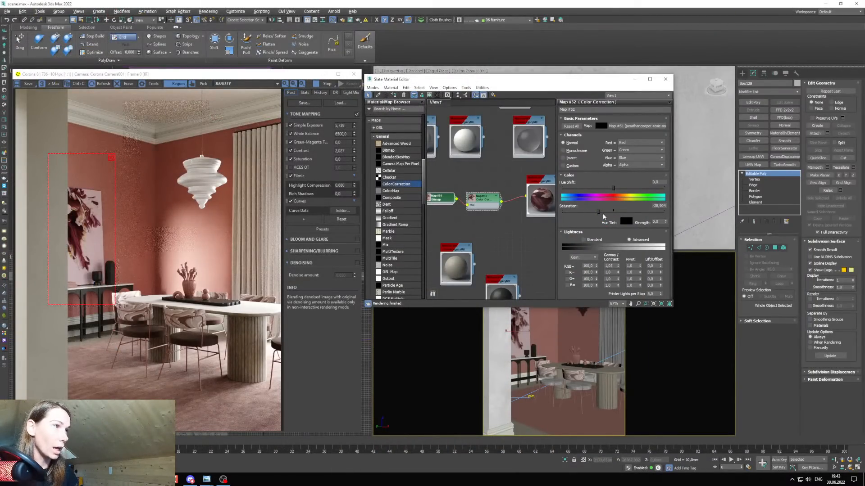
left_click_drag(599, 212, 599, 213)
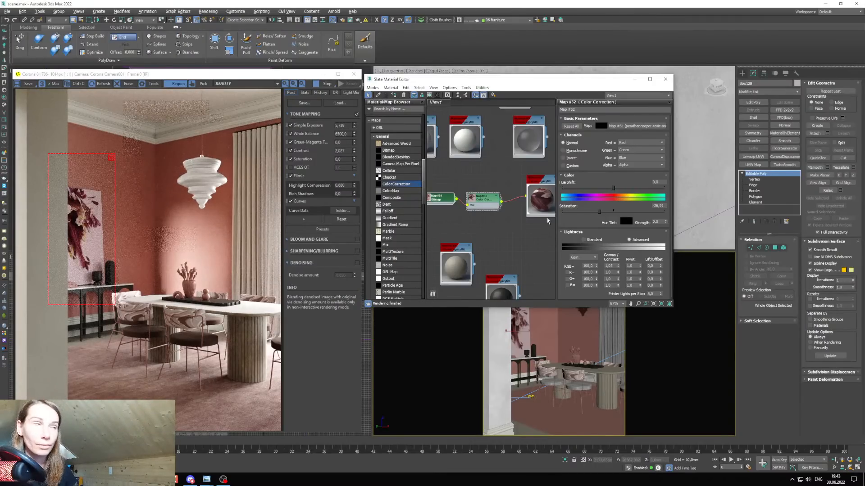
Move the painting's material and map nodes to an empty area of the node view.
scroll(491, 224, "down", 2)
mouse_move(491, 224)
middle_mouse_down()
mouse_move(479, 190)
mouse_move(493, 207)
mouse_move(500, 184)
middle_mouse_up()
left_click_drag(513, 166, 544, 167)
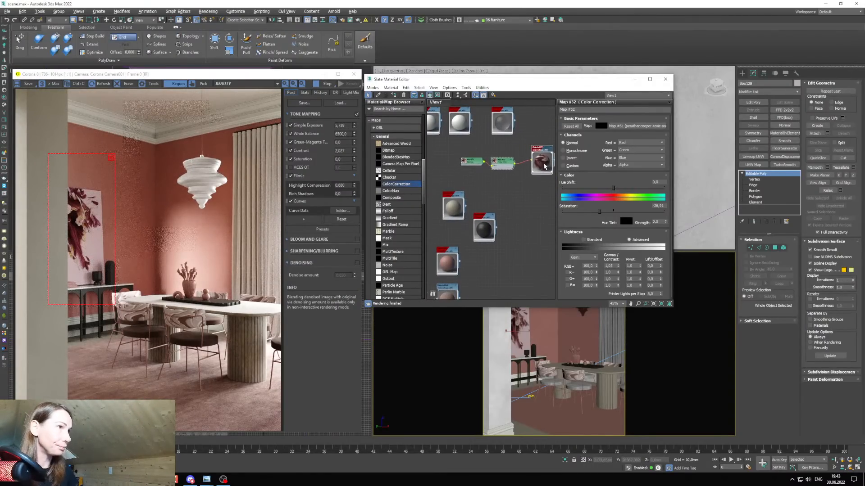
middle_click_drag(544, 167, 464, 198)
left_click_drag(467, 199, 546, 198)
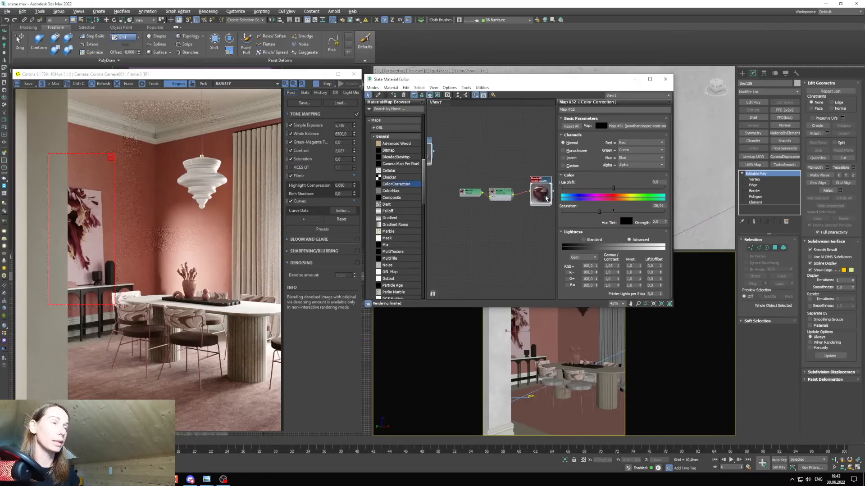
Insert a Composite map between the painting's Color Correction and the canvas material, spacing the connected nodes apart.
double_click(463, 193)
left_click_drag(464, 193, 521, 198)
left_click(492, 194)
double_click(493, 195)
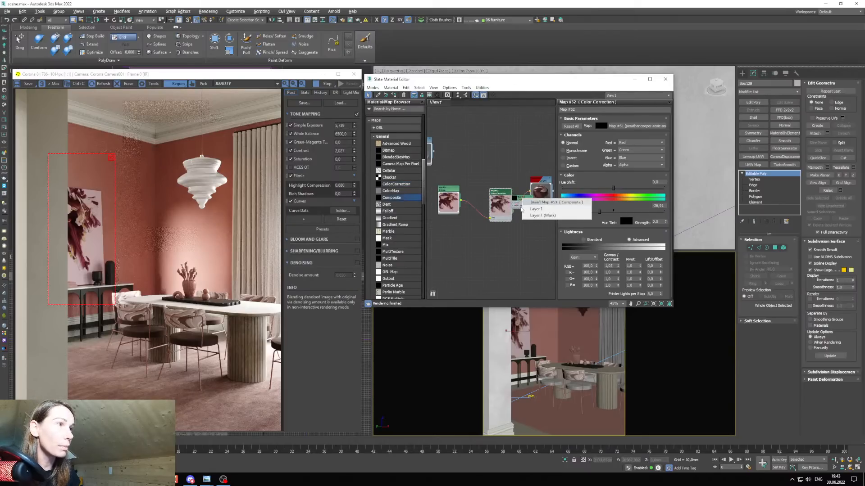
right_click(494, 198)
left_click(504, 177)
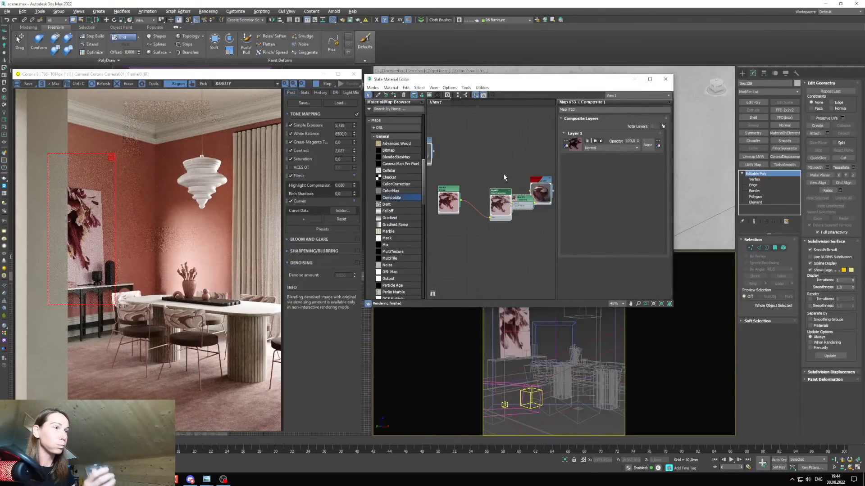
left_click_drag(523, 199, 459, 195)
left_click(503, 202)
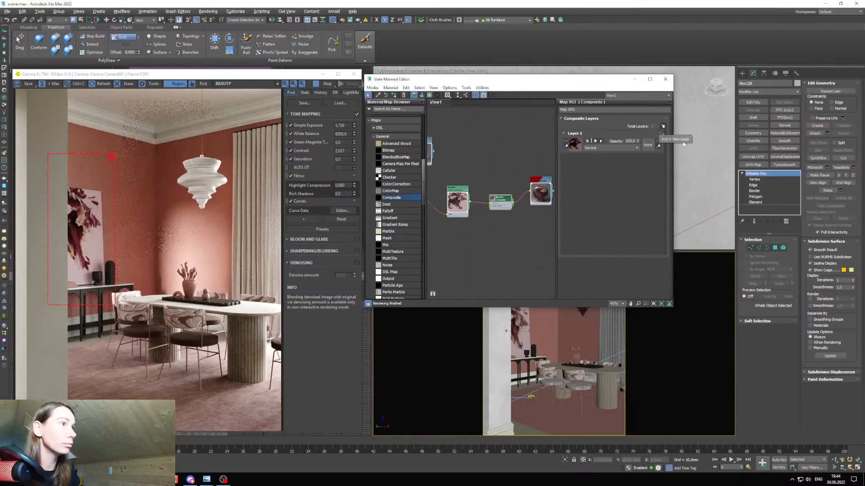
Add a second layer to the Composite map and connect the tulip mask image as its Layer 2 mask.
left_click(663, 126)
left_click(143, 479)
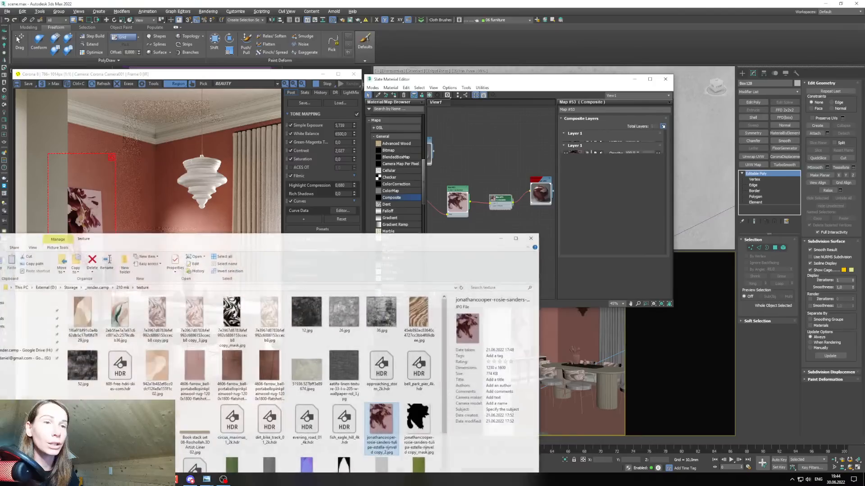
left_click_drag(435, 429, 477, 217)
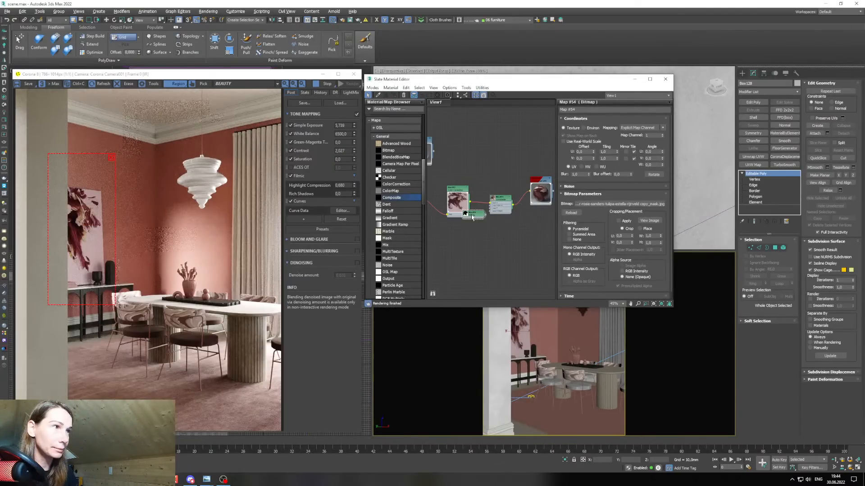
scroll(473, 233, "up", 2)
left_click_drag(473, 232, 460, 231)
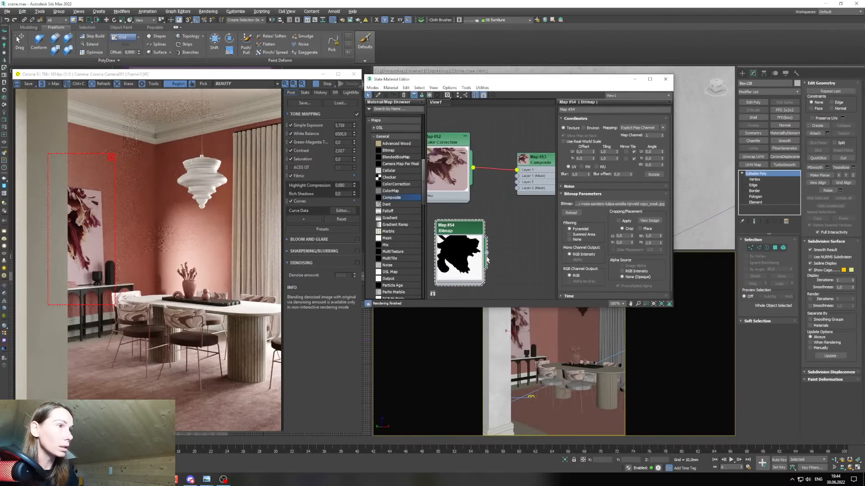
left_click_drag(532, 188, 518, 188)
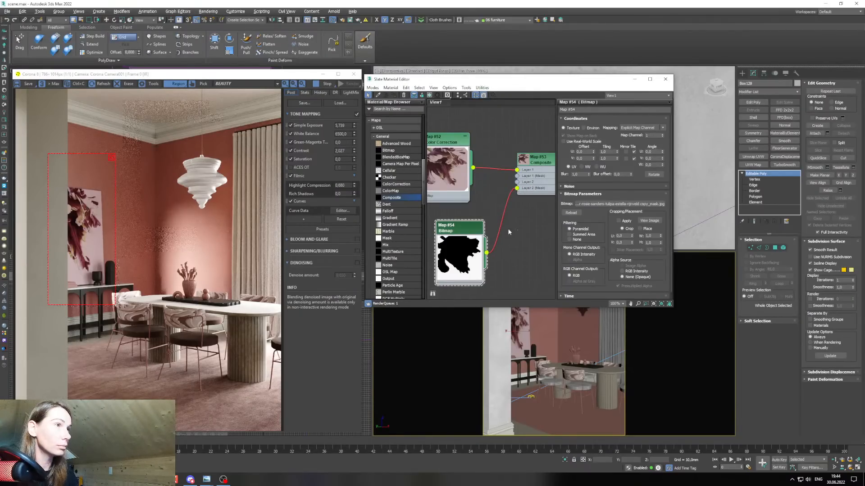
scroll(503, 196, "down", 2)
Spread out the painting's nodes, open the canvas material, and add a new Color Correction map above the mask bitmap.
left_click_drag(500, 202, 487, 233)
left_click_drag(491, 146, 485, 136)
middle_click_drag(499, 229, 496, 242)
middle_click_drag(448, 222, 445, 249)
middle_click_drag(531, 190, 510, 193)
double_click(532, 160)
left_click(399, 183)
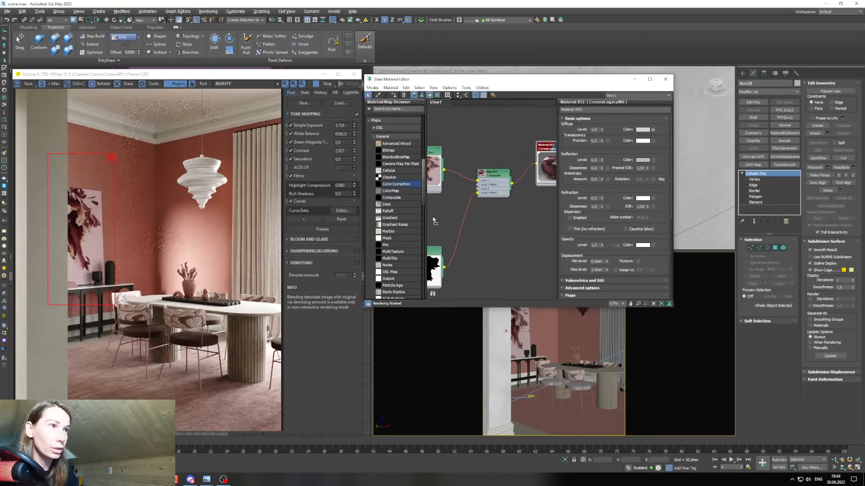
left_click(434, 220)
double_click(441, 228)
middle_click_drag(447, 227, 497, 231)
left_click_drag(480, 230, 470, 230)
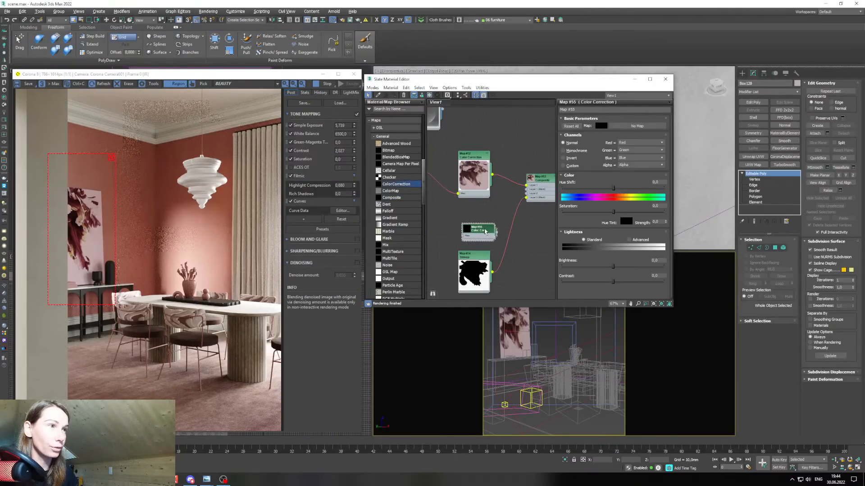
Paste the copied light grey colour into the new Color Correction map and connect it to the Composite's Layer 2.
right_click(602, 126)
left_click(612, 138)
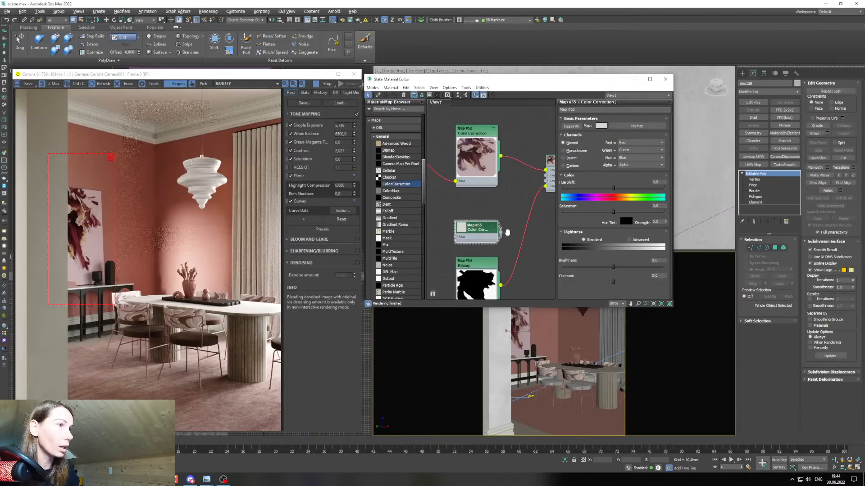
scroll(470, 234, "up", 2)
left_click_drag(516, 176, 515, 178)
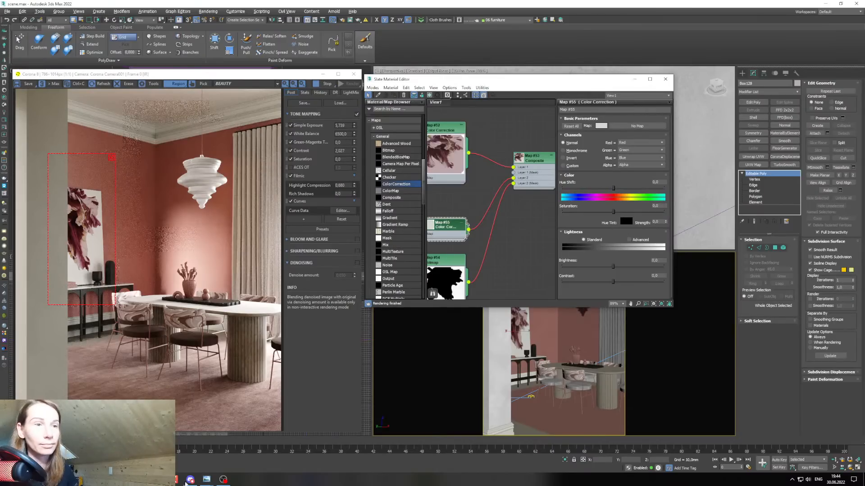
Compare with the reference photo, then switch the background Color Correction's lightness to Advanced and lower its RGB gamma/contrast below 1.
left_click(206, 480)
left_click(162, 453)
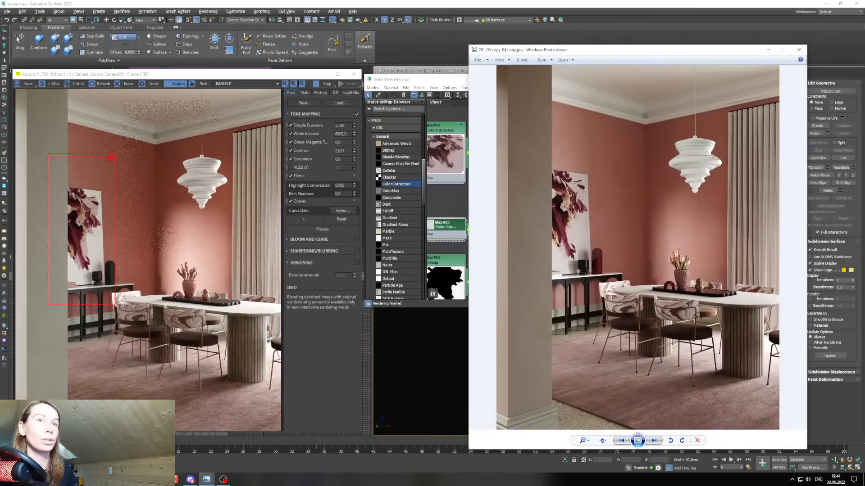
left_click(767, 49)
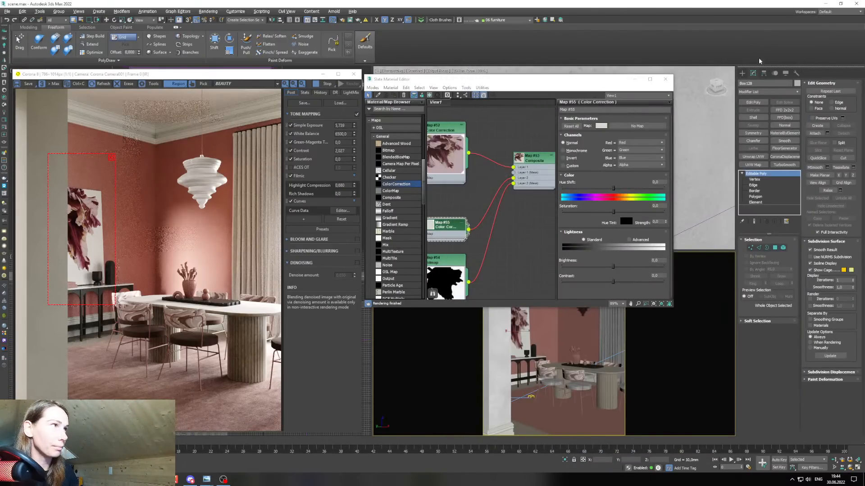
middle_click_drag(477, 203, 508, 185)
left_click(637, 241)
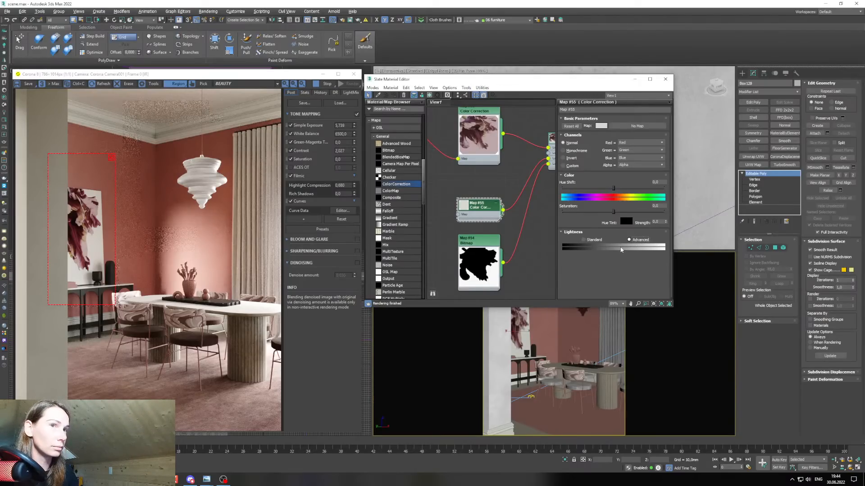
left_click_drag(618, 266, 617, 270)
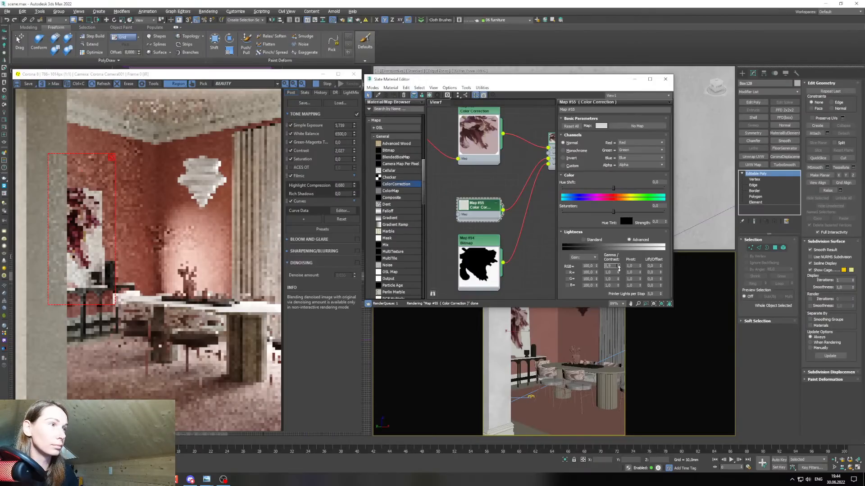
left_click_drag(618, 269, 619, 266)
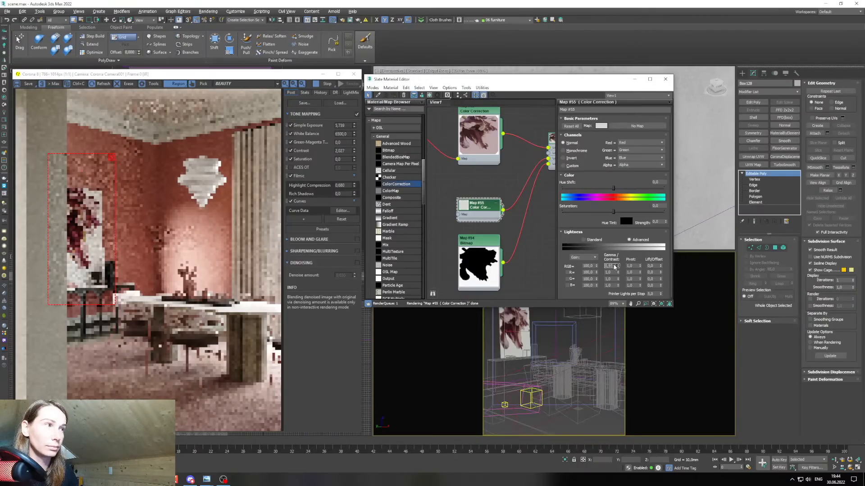
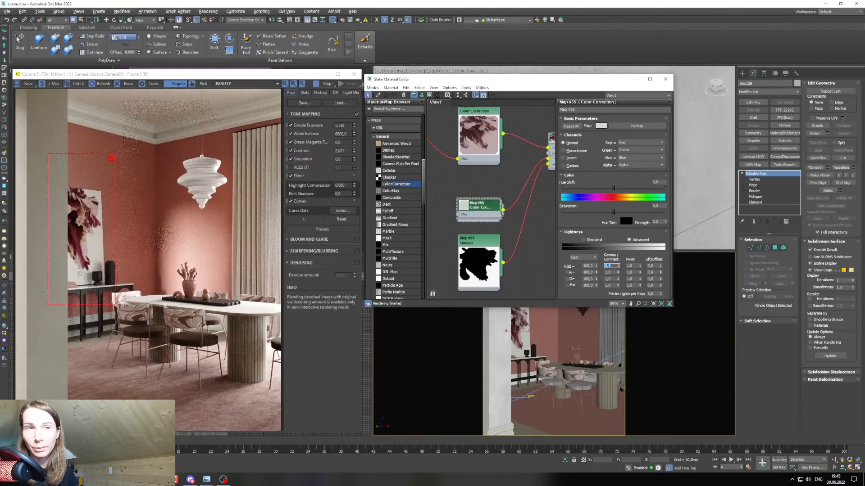
Duplicate the plain white Corona material in the node view and open the copy's parameters.
left_click_drag(450, 80, 472, 78)
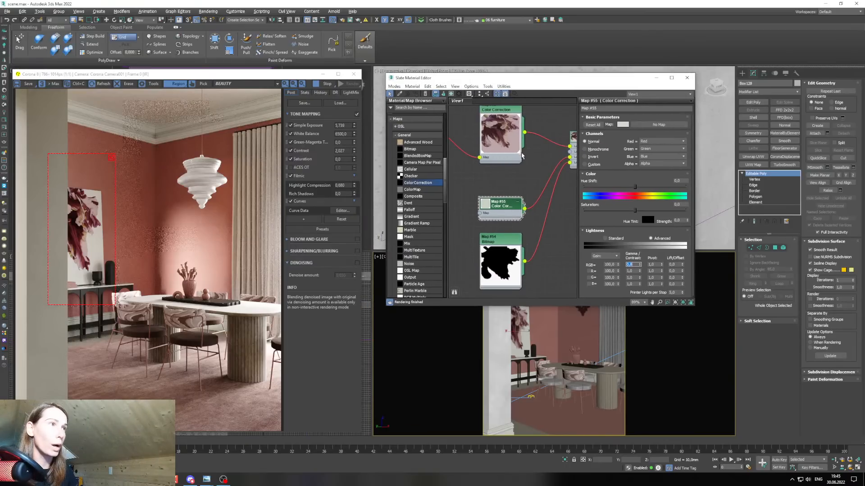
scroll(554, 190, "down", 5)
scroll(518, 198, "down", 3)
scroll(518, 201, "up", 2)
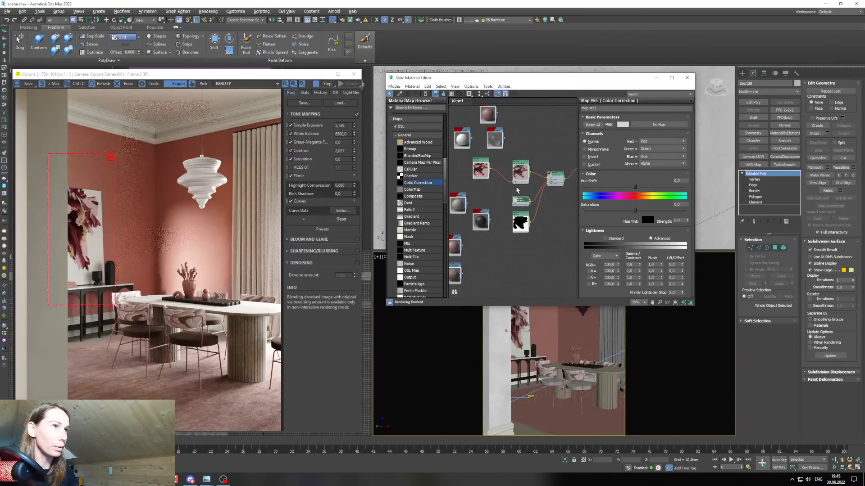
middle_click_drag(469, 152, 505, 198)
scroll(506, 199, "up", 2)
left_click_drag(499, 182, 494, 217, "shift")
double_click(494, 218)
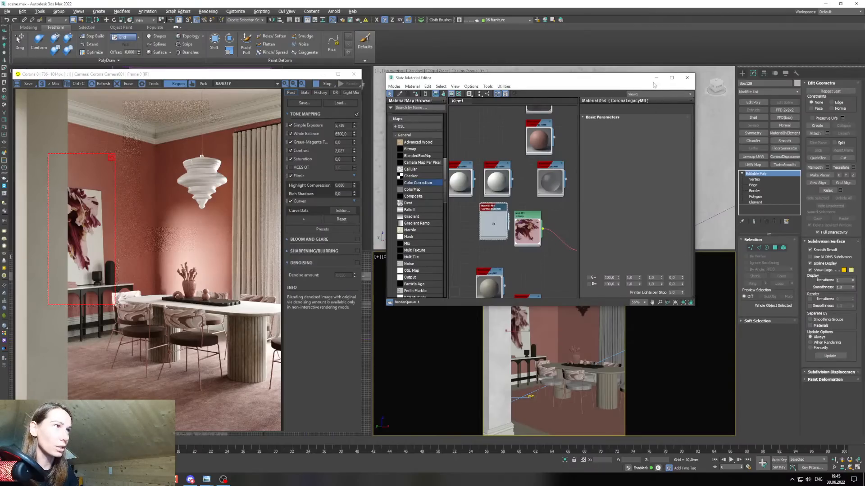
Select the small rectangular stacked objects on the console table in the Top view.
left_click(656, 78)
left_click(323, 74)
right_click(257, 127)
key("alt+w")
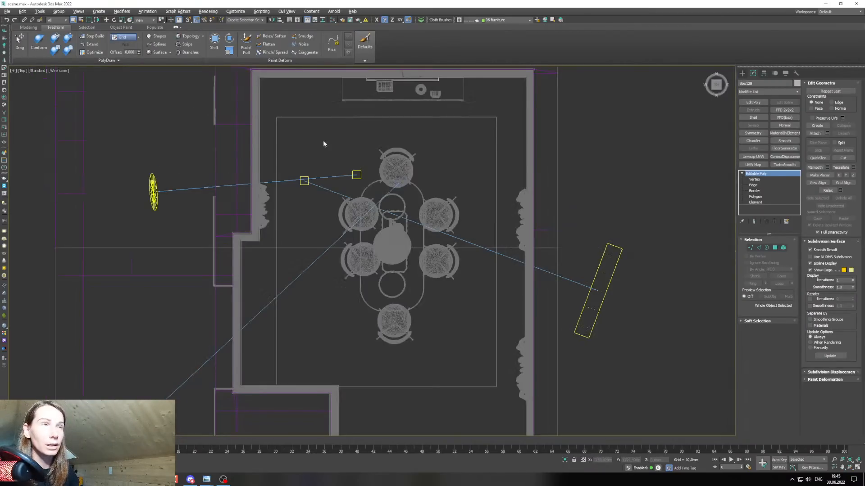
scroll(375, 83, "up", 4)
middle_click_drag(376, 84, 412, 251)
scroll(415, 252, "up", 3)
left_click_drag(537, 266, 384, 315)
middle_click_drag(478, 314, 403, 288)
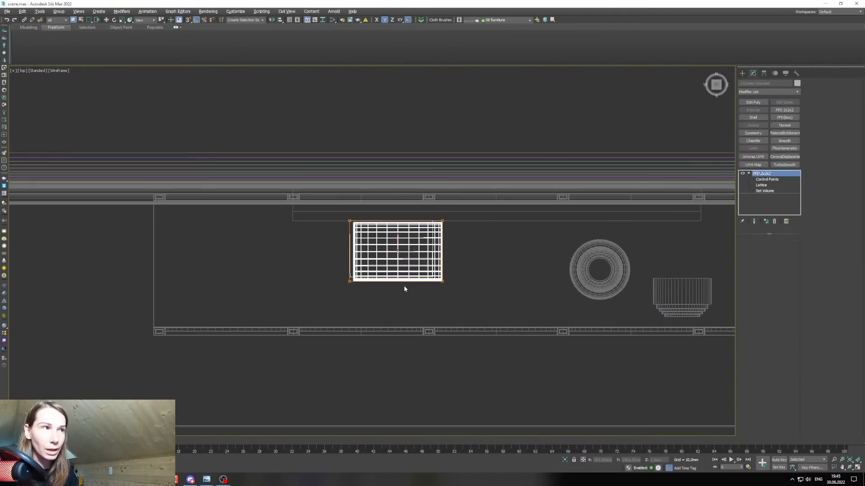
Return to the maximized camera view and assign the duplicated white material to the selected console objects.
key("alt+w")
right_click(525, 361)
key("alt+w")
key("m")
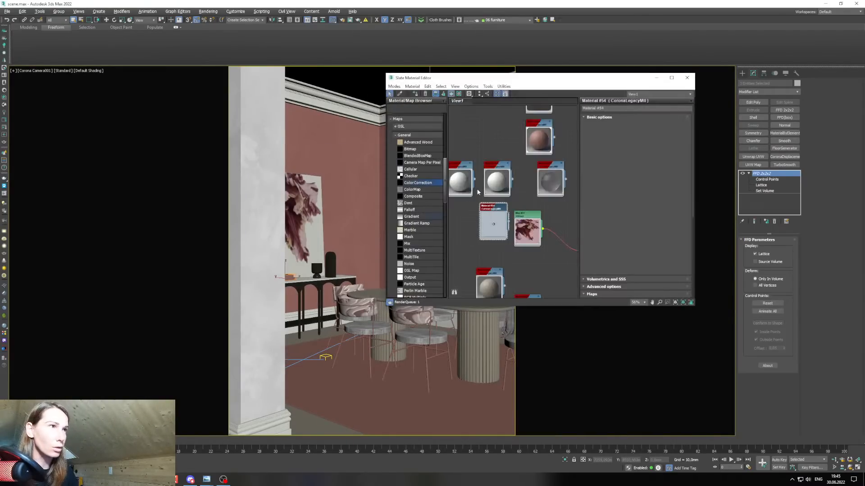
scroll(502, 209, "up", 5)
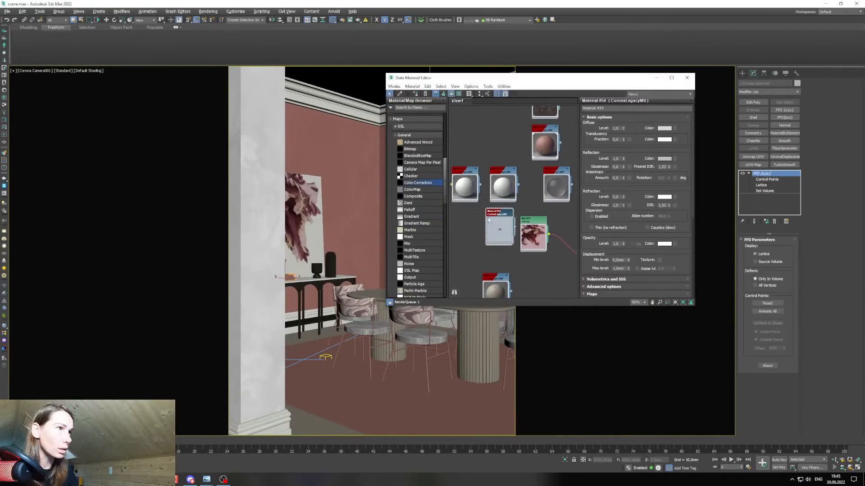
left_click(416, 93)
Darken the diffuse colour of the duplicated white material on the console objects to a mid grey, checking it in the interactive render.
left_click(158, 479)
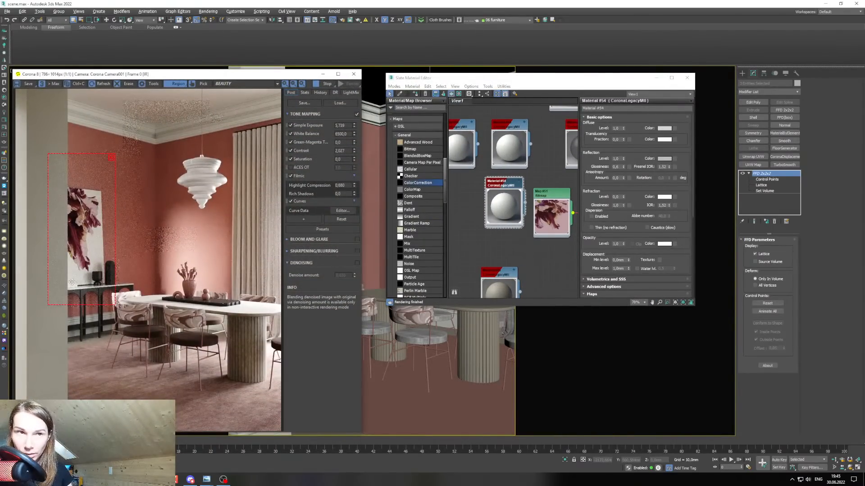
scroll(72, 283, "up", 2)
scroll(73, 285, "down", 1)
scroll(106, 288, "down", 1)
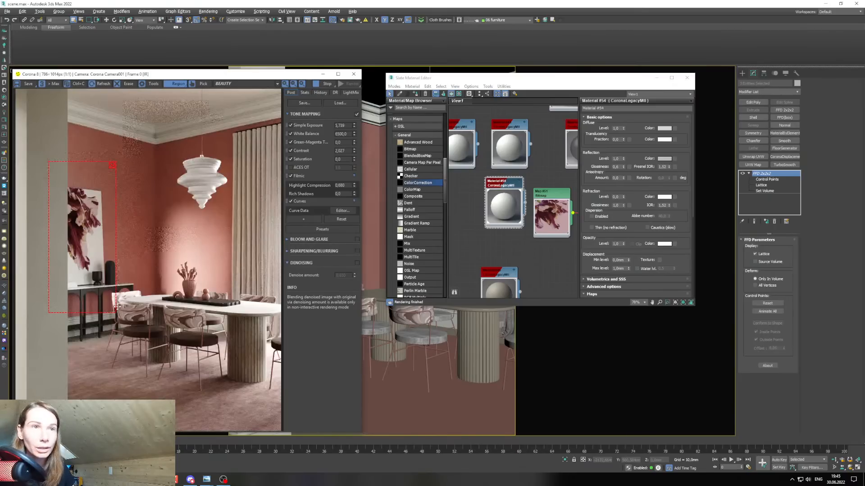
left_click(665, 129)
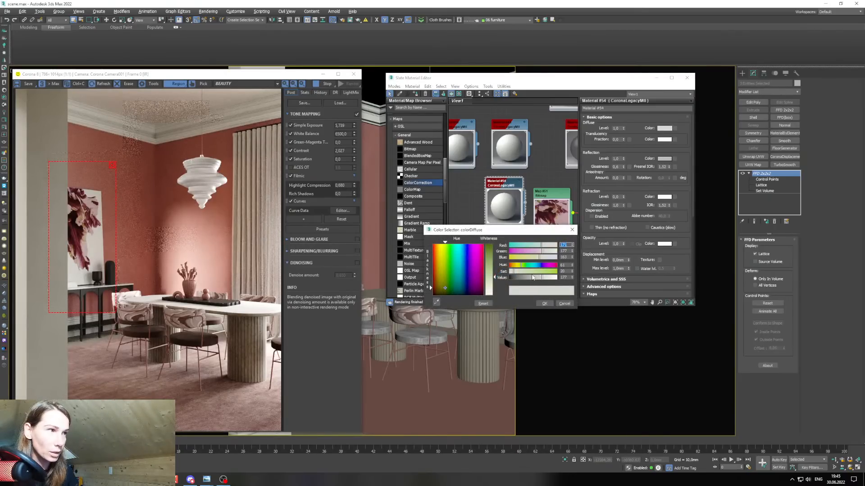
left_click_drag(533, 278, 531, 277)
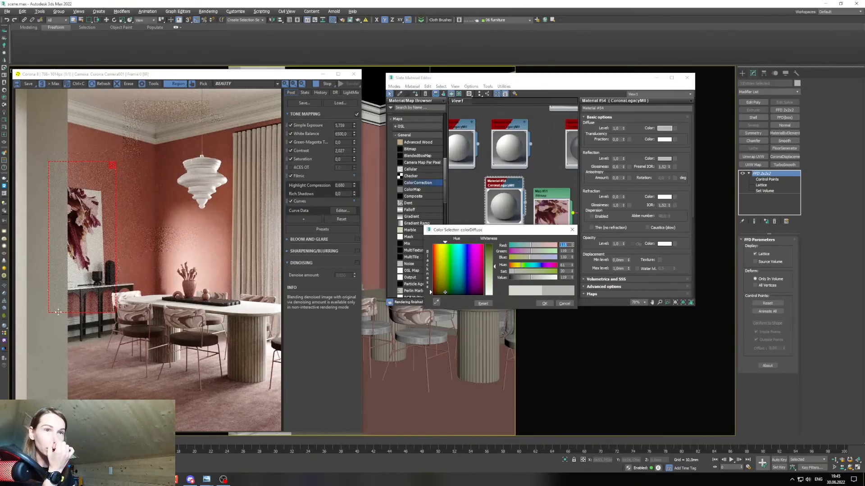
scroll(58, 313, "up", 2)
scroll(58, 312, "down", 2)
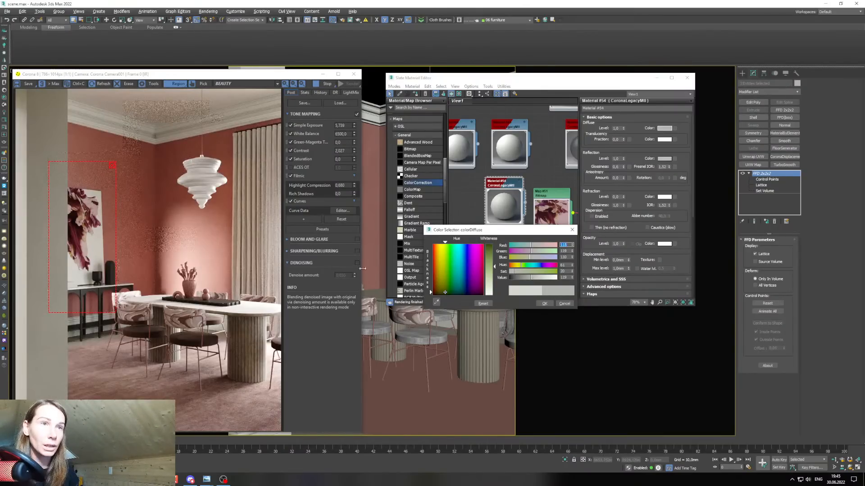
left_click(545, 304)
Move the render region from the painting to the dining table and widen it to cover the table, chairs and decor.
left_click_drag(88, 245, 158, 317)
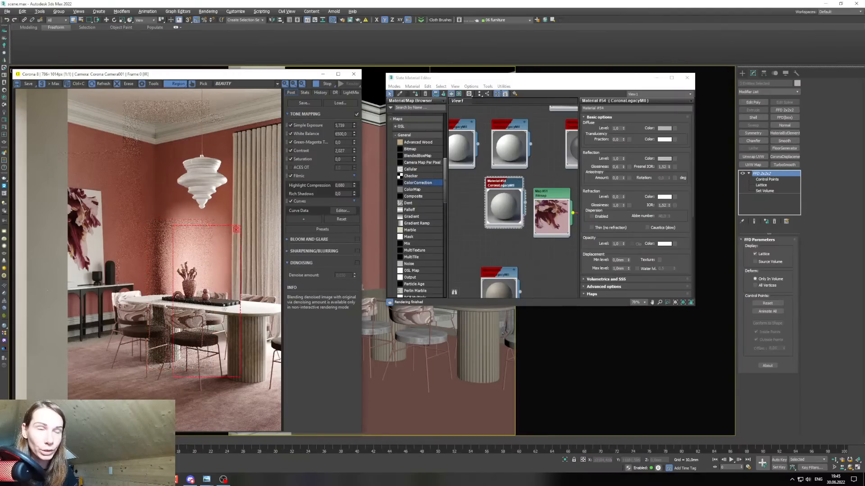
left_click_drag(187, 233, 225, 259)
left_click_drag(173, 306, 147, 285)
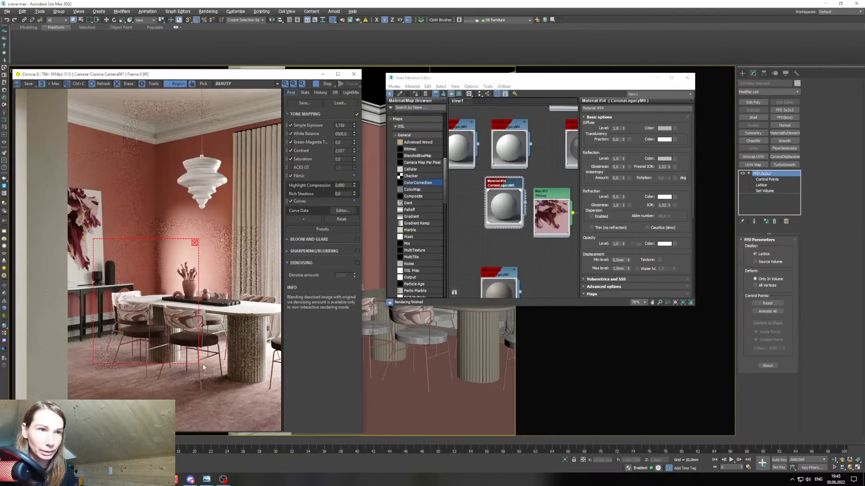
left_click_drag(199, 363, 282, 379)
left_click_drag(167, 269, 167, 283)
left_click_drag(189, 252, 188, 246)
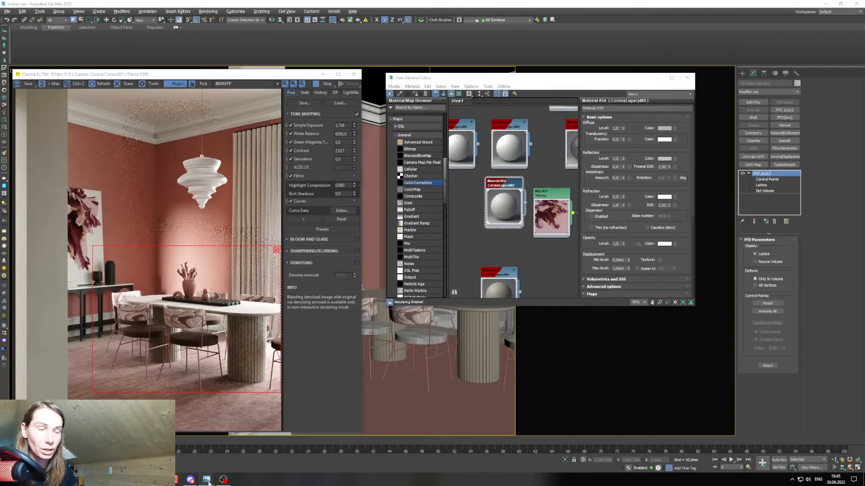
Compare the table and console decor in the render with the reference photo of the dining room.
left_click(207, 480)
left_click(159, 449)
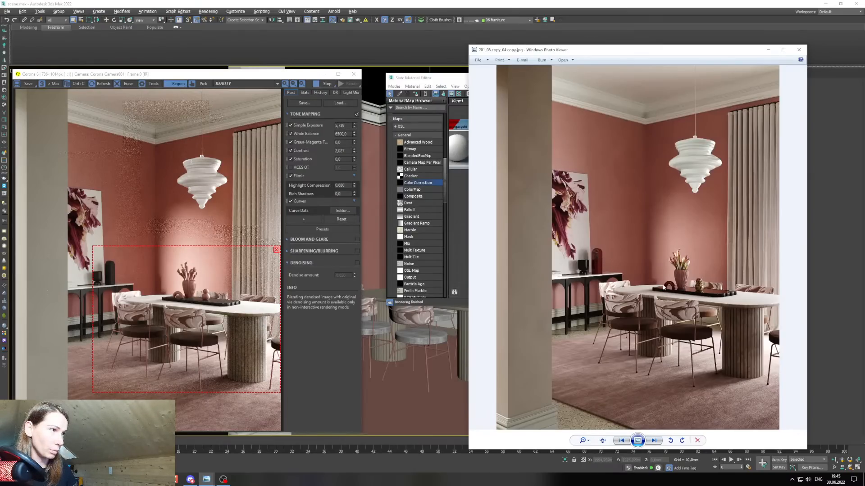
left_click(768, 50)
Locate the plain black Corona material in the node view, duplicate it below the other materials and open the copy's parameters.
scroll(502, 266, "down", 3)
middle_click_drag(518, 281, 523, 133)
scroll(523, 228, "up", 1)
middle_click_drag(527, 236, 500, 215)
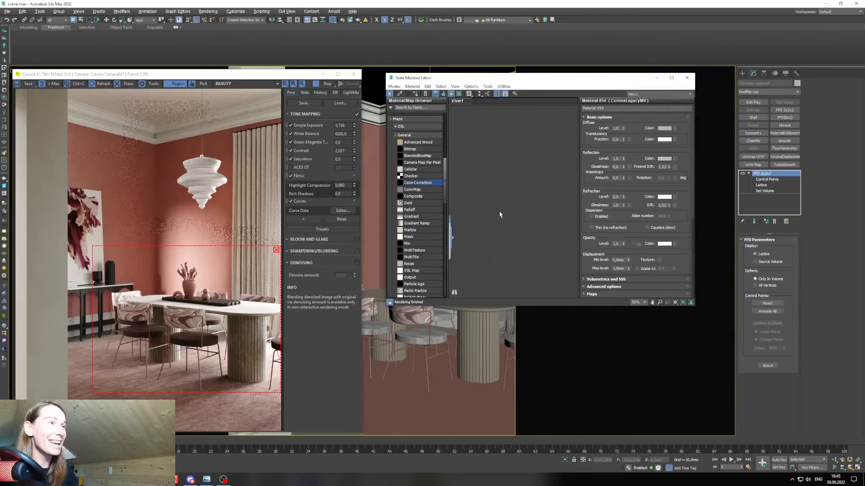
scroll(516, 251, "down", 2)
middle_click_drag(520, 253, 497, 209)
middle_click_drag(467, 300, 497, 244)
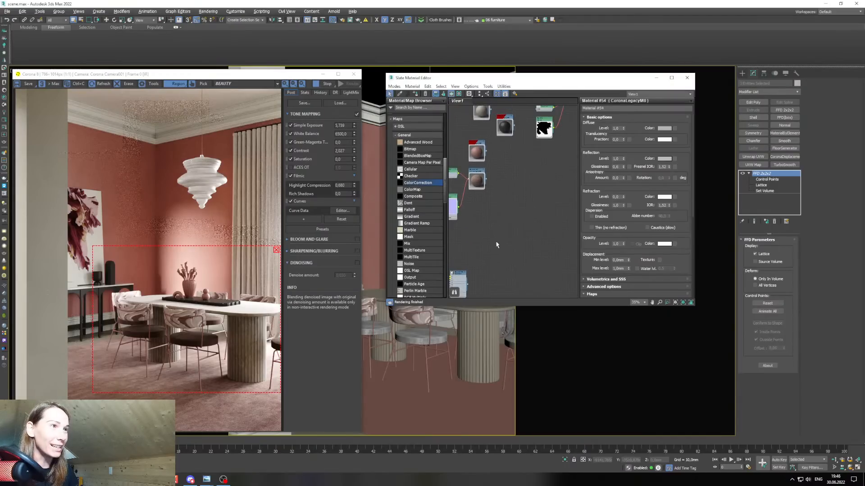
left_click_drag(470, 82, 475, 87)
middle_click_drag(516, 204, 511, 210)
scroll(501, 206, "up", 2)
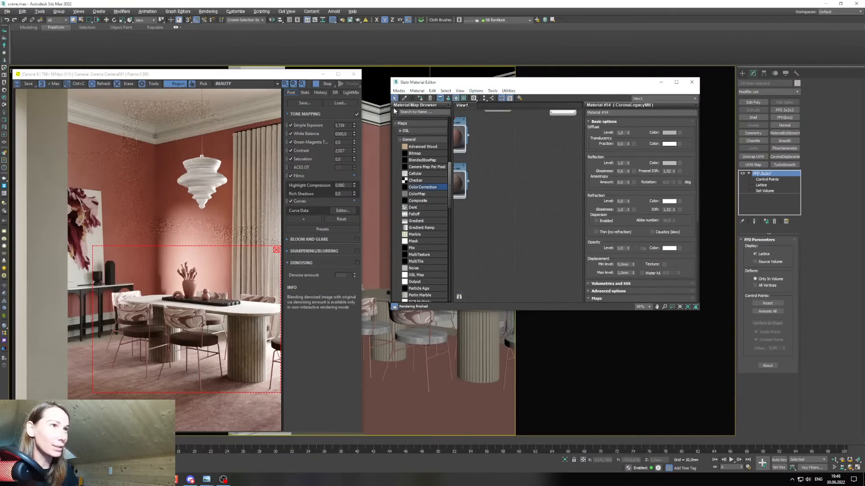
left_click(323, 73)
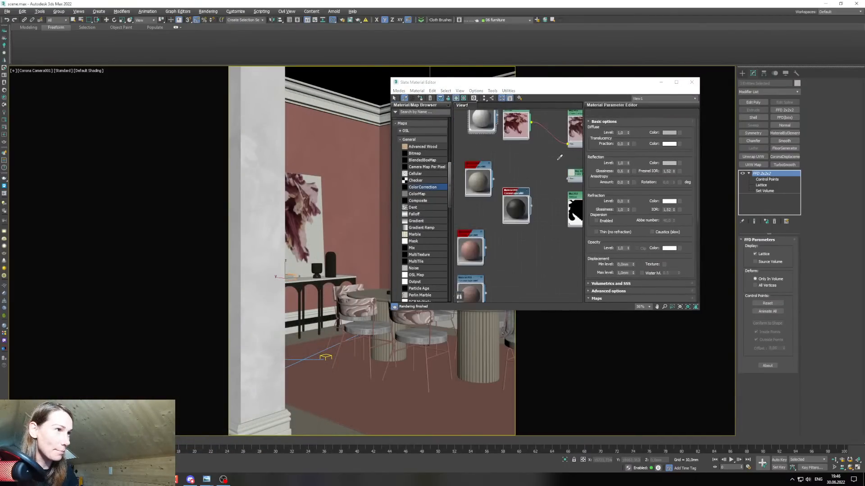
scroll(503, 188, "down", 2)
left_click_drag(495, 181, 501, 237, "shift")
double_click(502, 236)
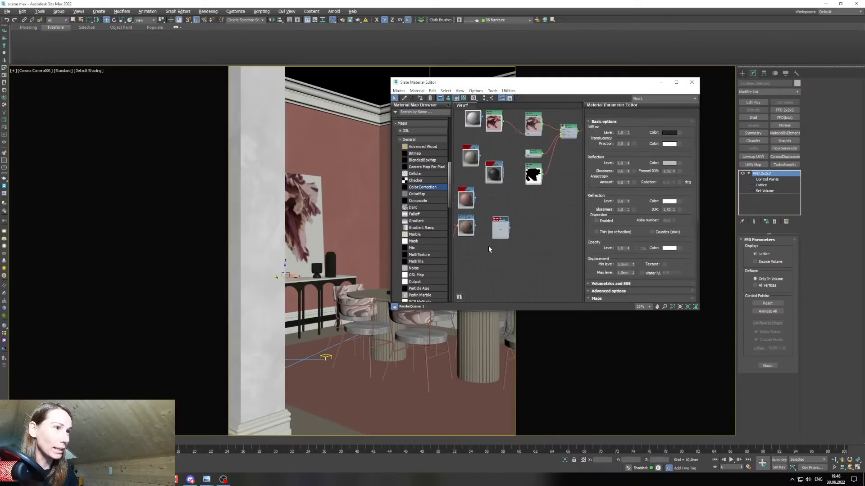
Assign the duplicated black material to the arched decor objects on the console and the table tray, and switch the viewport to edged faces.
left_click(331, 265)
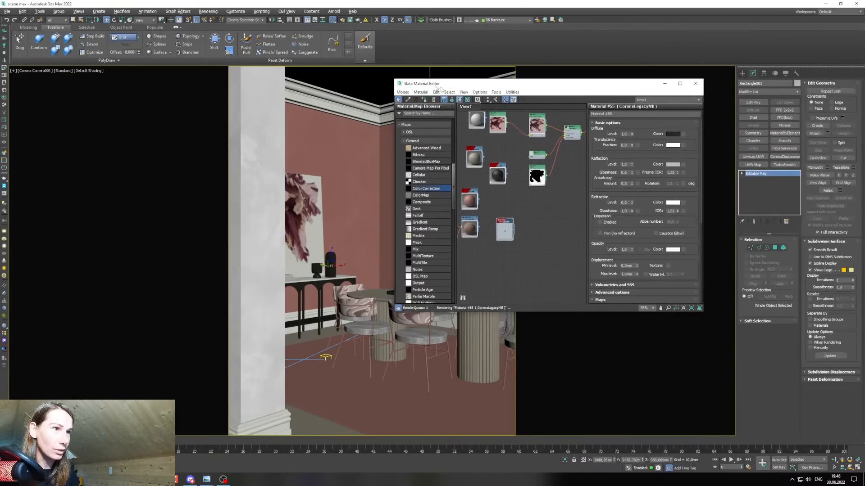
left_click_drag(430, 83, 526, 104)
left_click(405, 288, "ctrl")
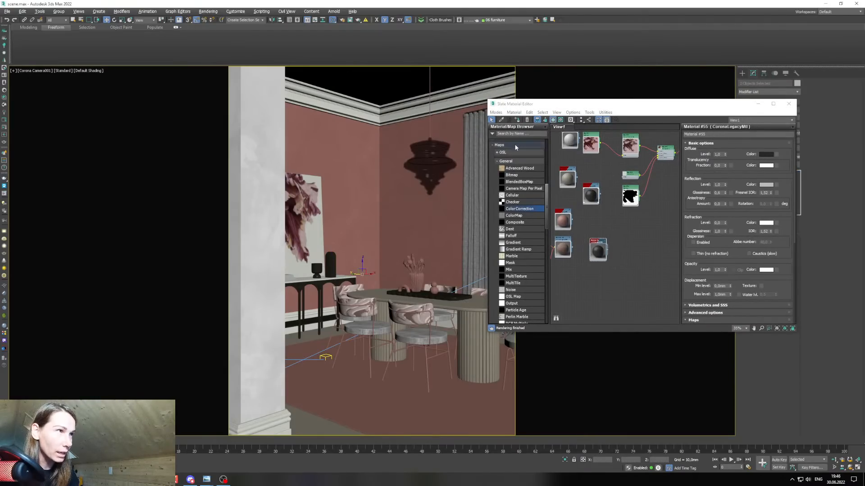
key("F4")
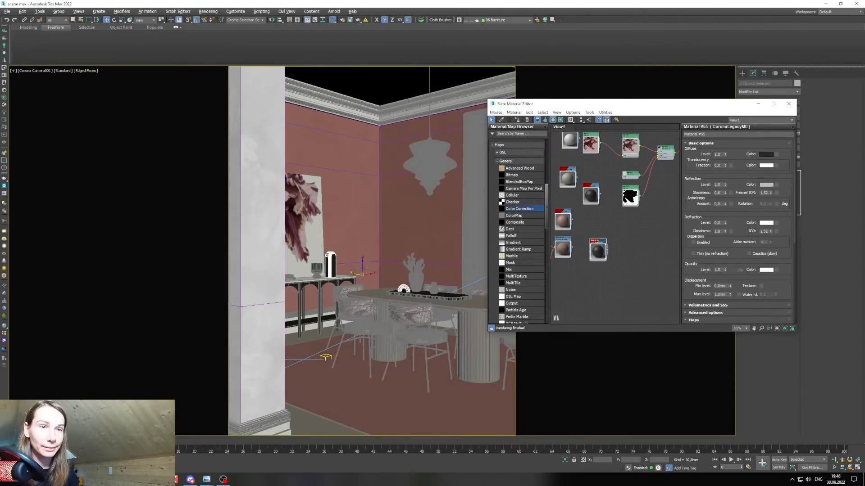
Change the duplicated black material's diffuse colour to a dark saturated red with the interactive render in view.
key("shift+q")
left_click_drag(181, 275, 180, 272)
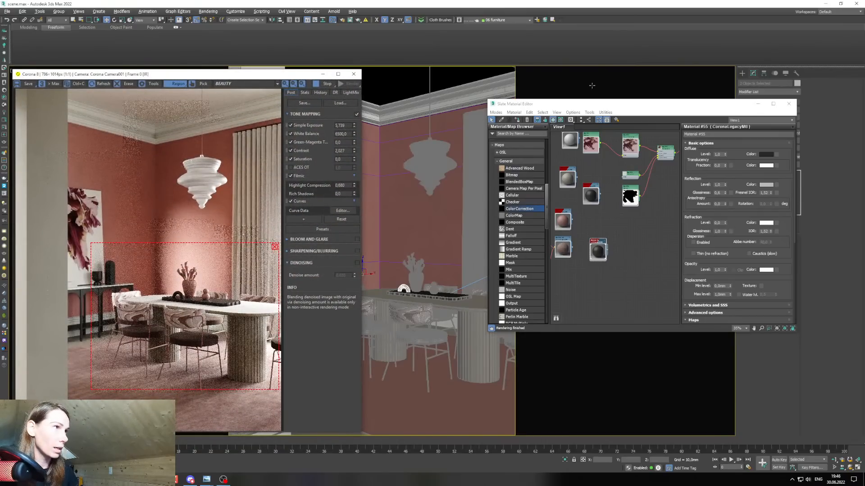
left_click_drag(573, 104, 361, 118)
scroll(394, 229, "up", 3)
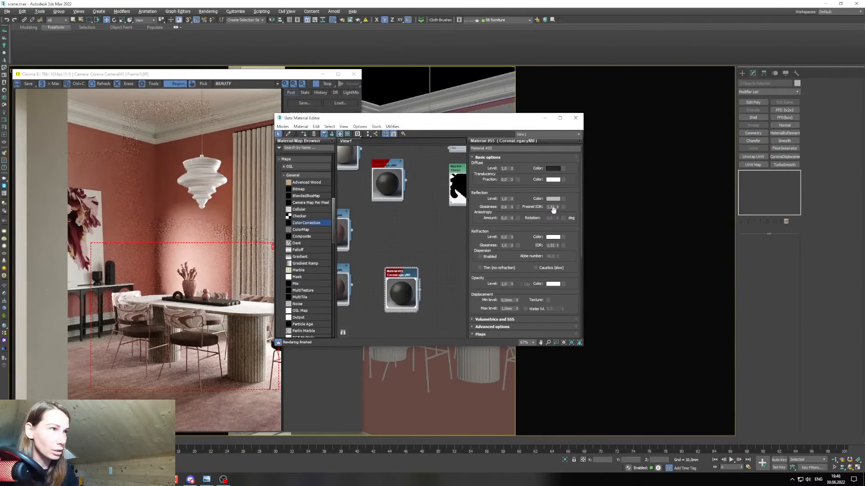
left_click(553, 169)
left_click_drag(529, 248, 522, 246)
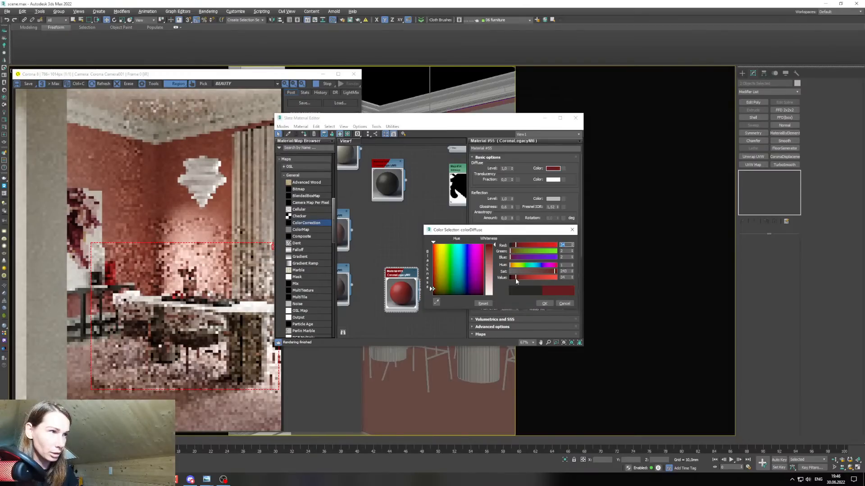
Darken Material #55's diffuse color to a deep red, testing a purple hue before setting the hue to 0.
left_click_drag(515, 278, 512, 278)
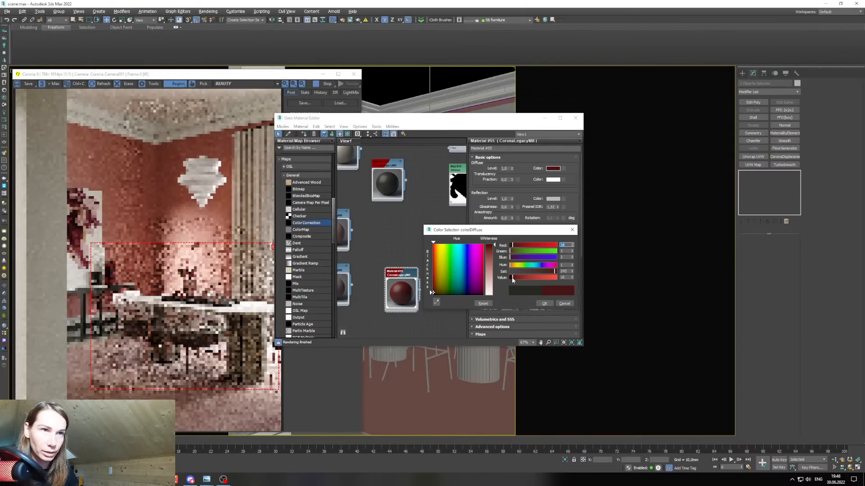
left_click(556, 272)
left_click_drag(555, 272, 554, 272)
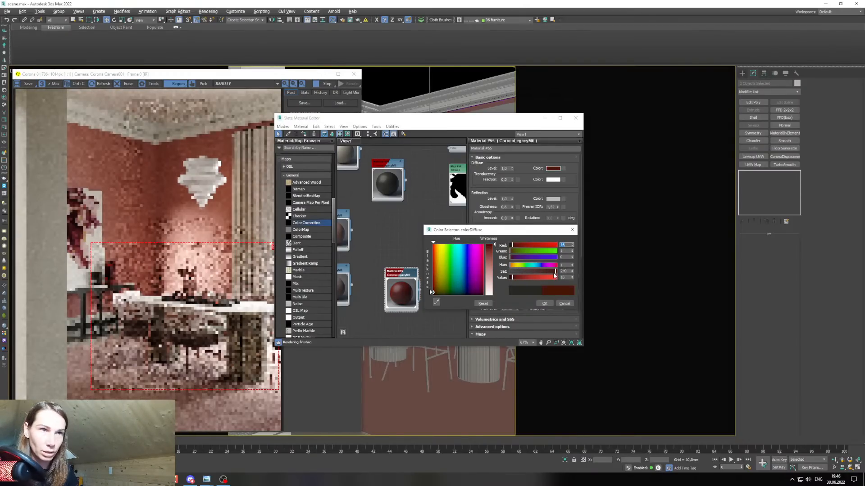
left_click(550, 266)
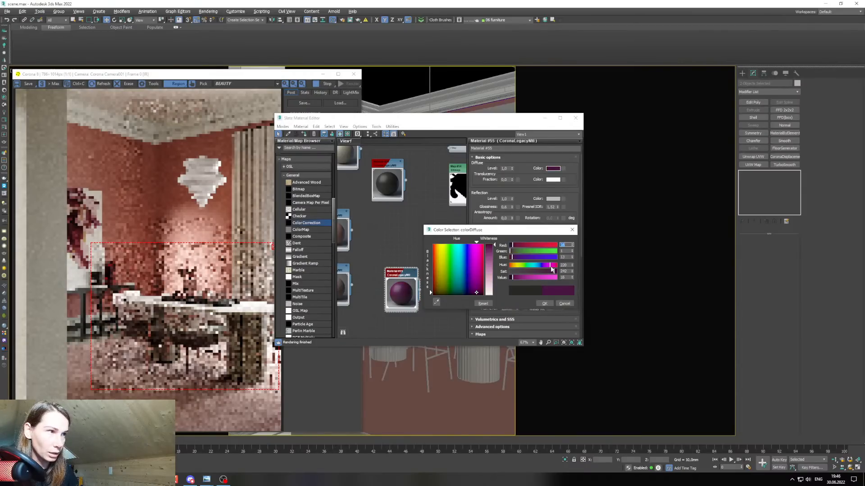
left_click(510, 265)
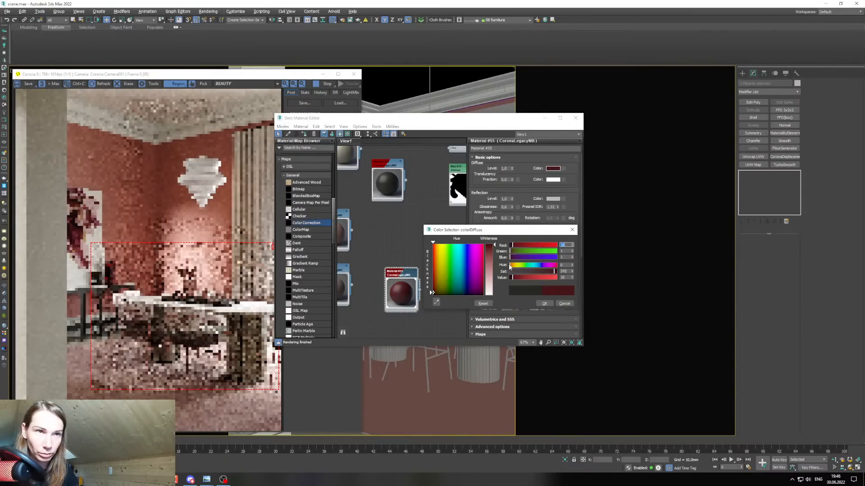
scroll(171, 295, "up", 1)
scroll(170, 295, "down", 1)
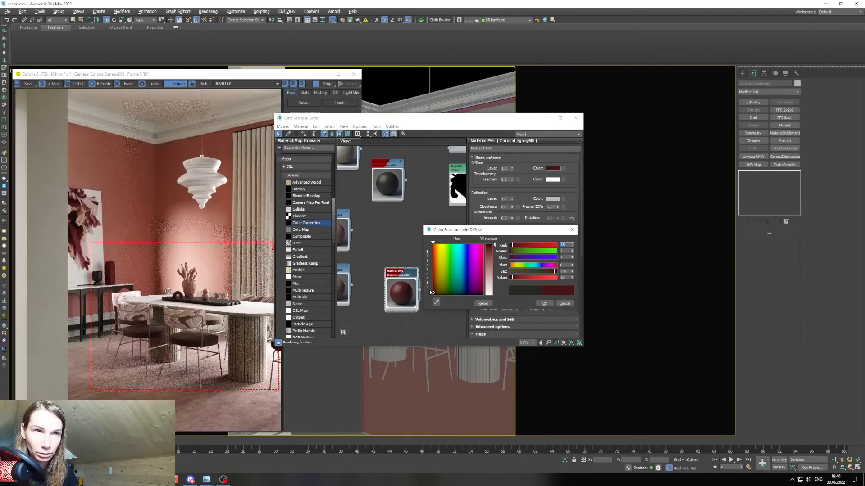
Raise the diffuse color's hue slightly to 2, check the dark red vase in the render, and accept the color.
left_click(571, 264)
left_click(571, 264)
left_click(572, 265)
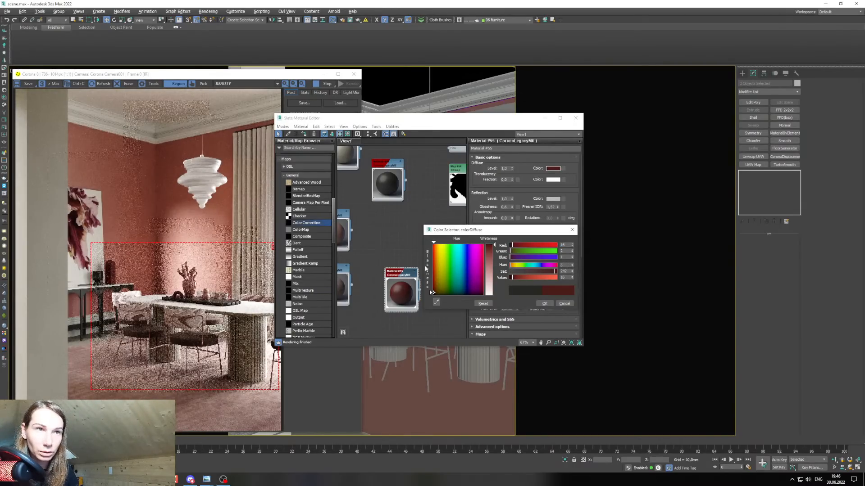
scroll(109, 271, "up", 2)
scroll(108, 270, "down", 1)
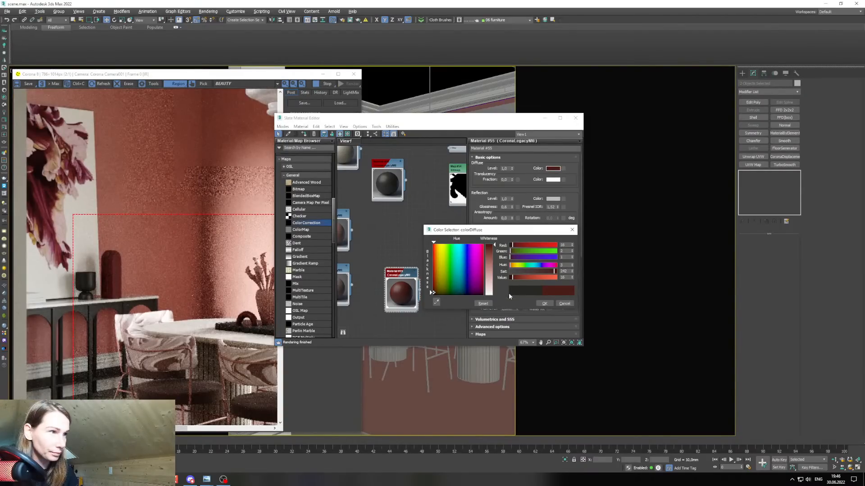
left_click(544, 304)
Raise the material's reflection glossiness to 0.76 and on to 1.0, checking the vase in the interactive render.
scroll(402, 263, "down", 2)
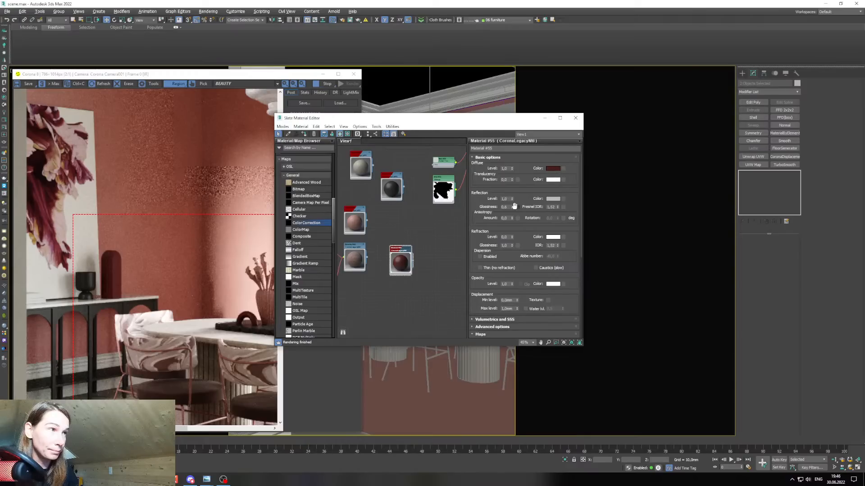
left_click_drag(512, 208, 511, 198)
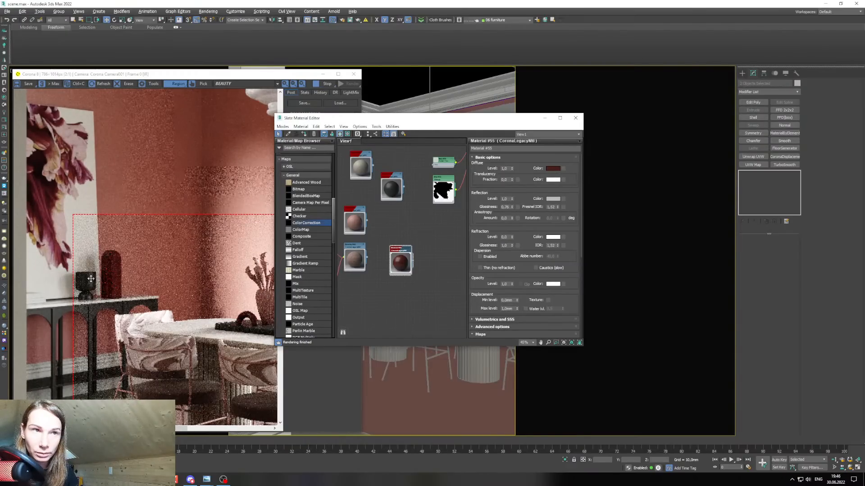
scroll(112, 264, "up", 2)
scroll(112, 264, "down", 3)
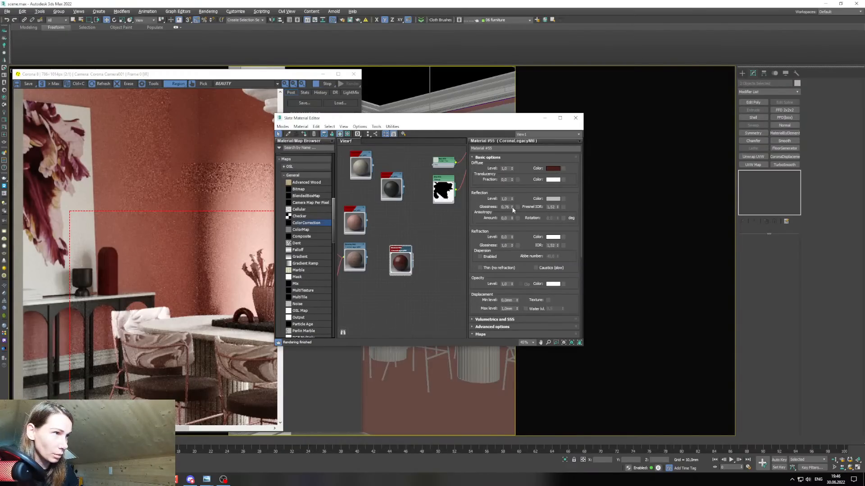
scroll(211, 250, "up", 1)
scroll(212, 250, "down", 2)
scroll(113, 264, "up", 2)
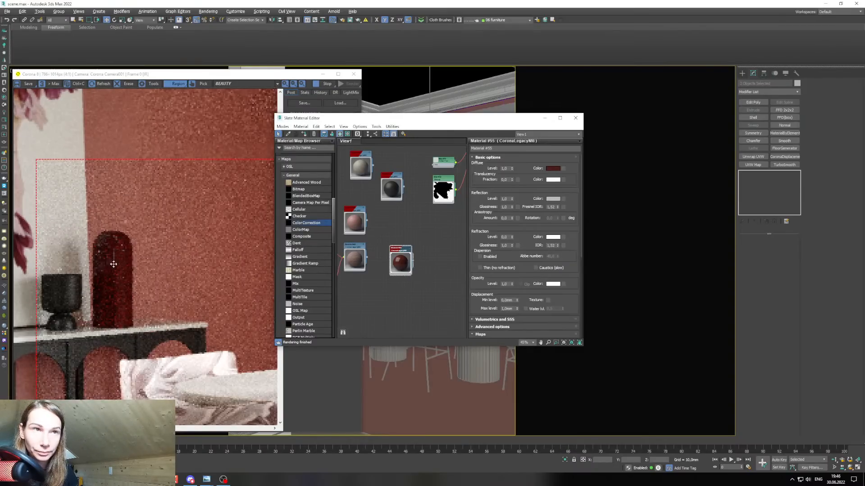
Brighten the reflection color to a lighter grey, inspect the vase's highlights in the render, and accept the color.
left_click(544, 199)
scroll(142, 296, "up", 3)
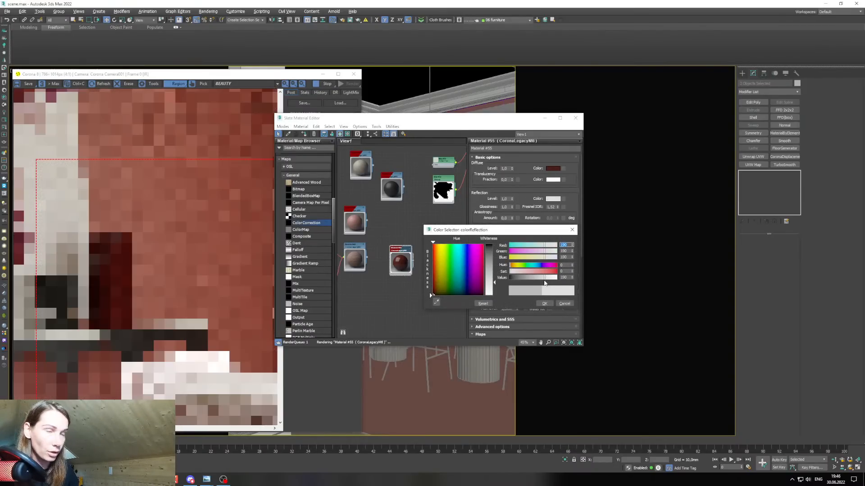
scroll(142, 296, "down", 2)
scroll(112, 285, "up", 2)
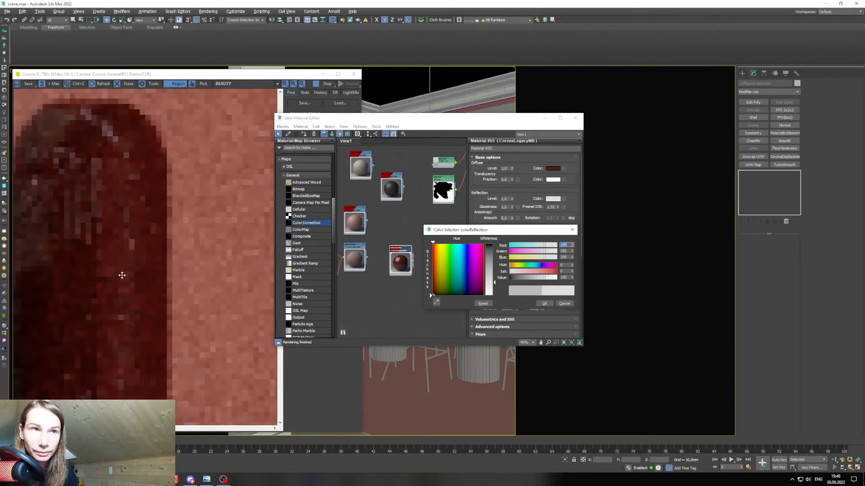
scroll(119, 265, "down", 1)
scroll(120, 264, "down", 1)
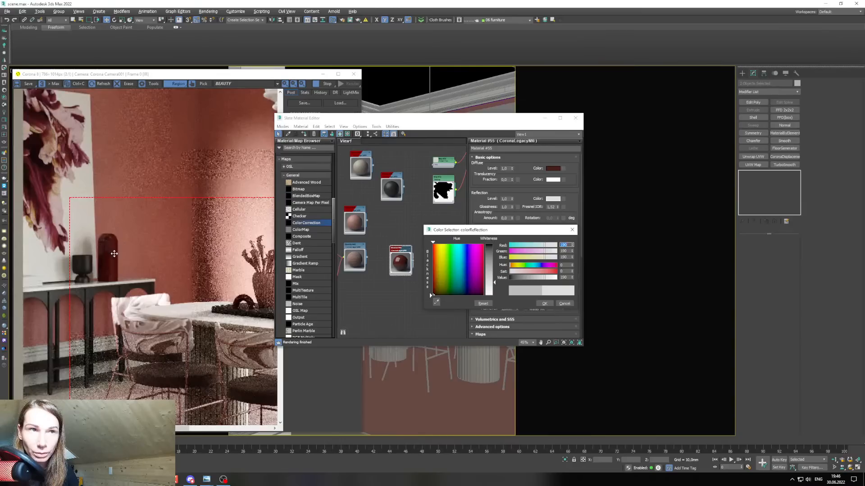
left_click(543, 305)
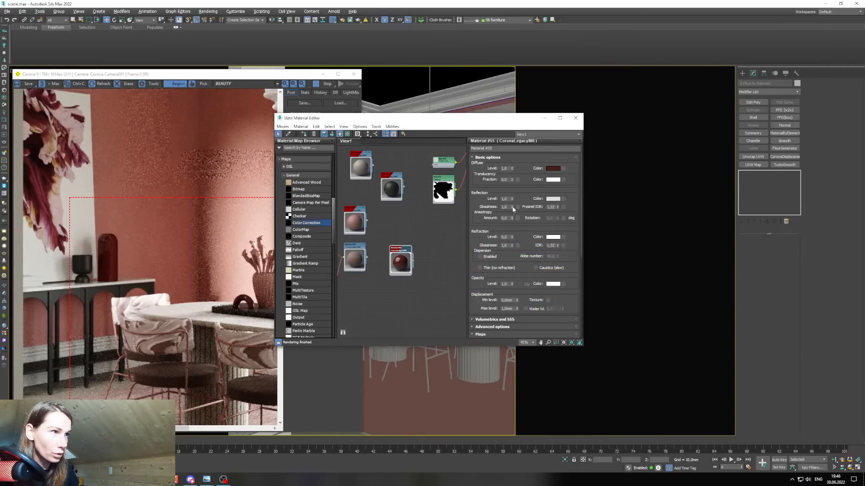
Lower the reflection glossiness to 0.94, check the render, and reduce it to 0.93.
left_click_drag(512, 209, 512, 210)
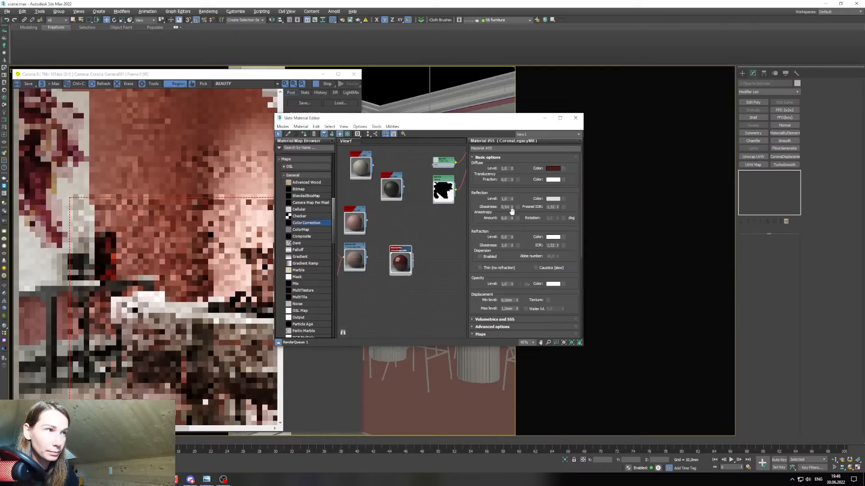
scroll(104, 245, "up", 2)
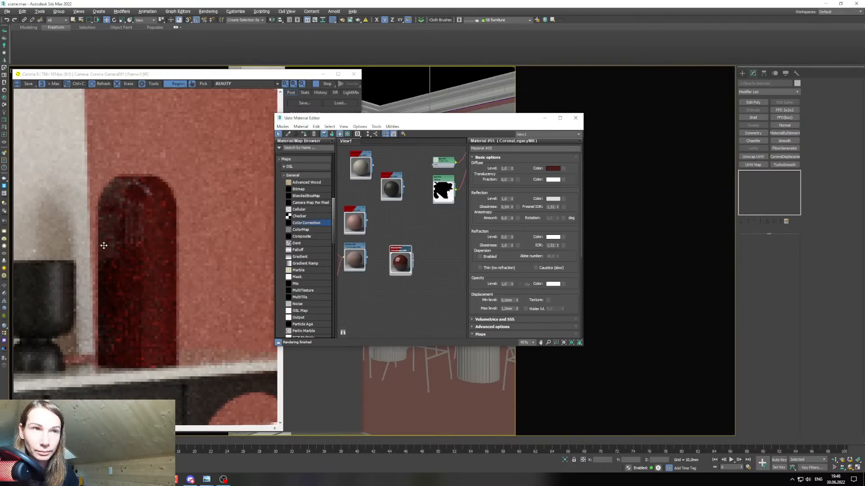
scroll(103, 245, "down", 3)
left_click_drag(225, 246, 264, 231)
scroll(166, 295, "up", 1)
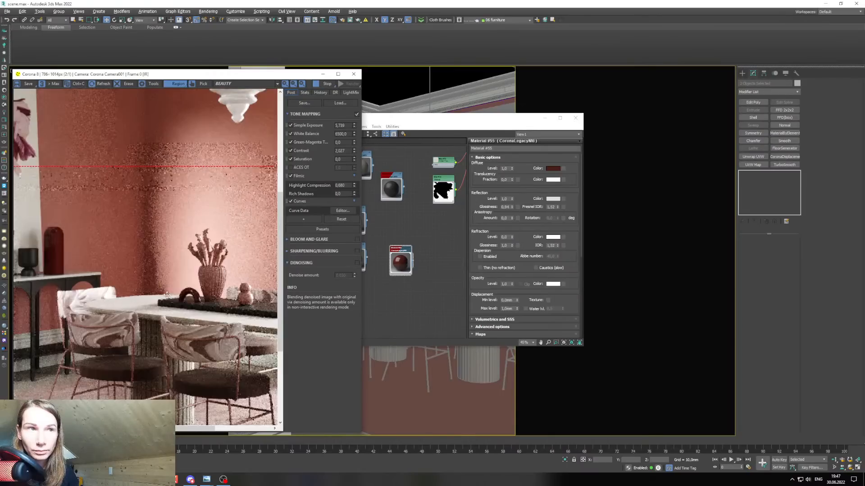
left_click(512, 208)
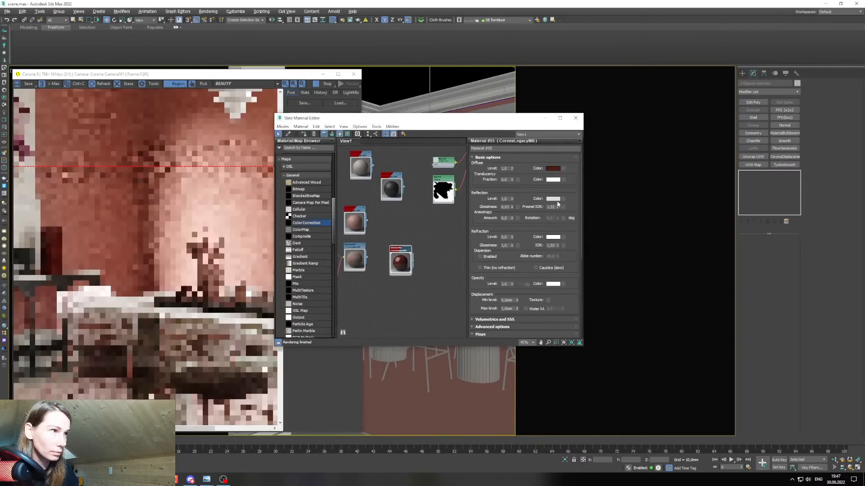
Set the reflection color to a slightly darker grey with value 177 and check the decor on the table.
left_click(553, 199)
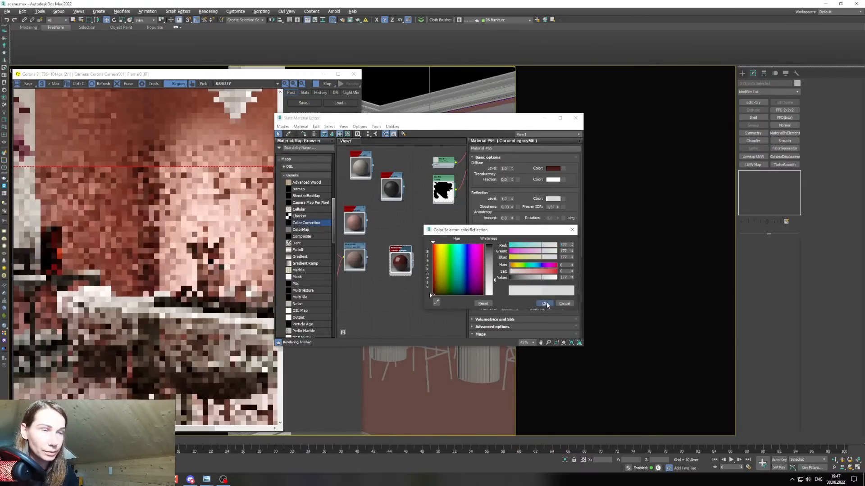
left_click(545, 303)
scroll(204, 282, "up", 2)
scroll(204, 282, "down", 1)
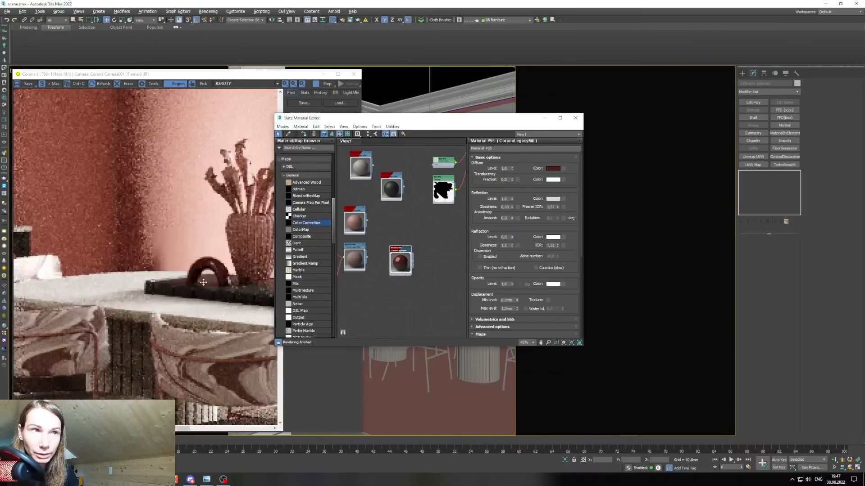
scroll(203, 282, "down", 1)
Compare the render with the reference photo of the dining room.
mouse_move(206, 480)
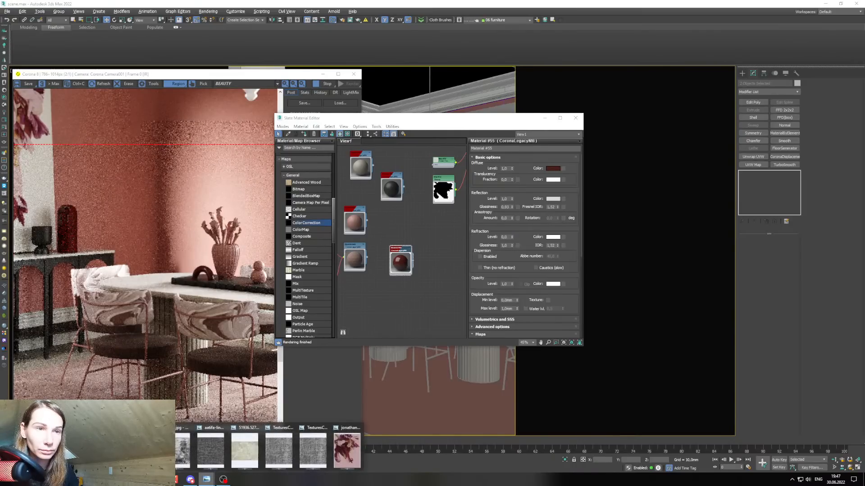
left_click(179, 448)
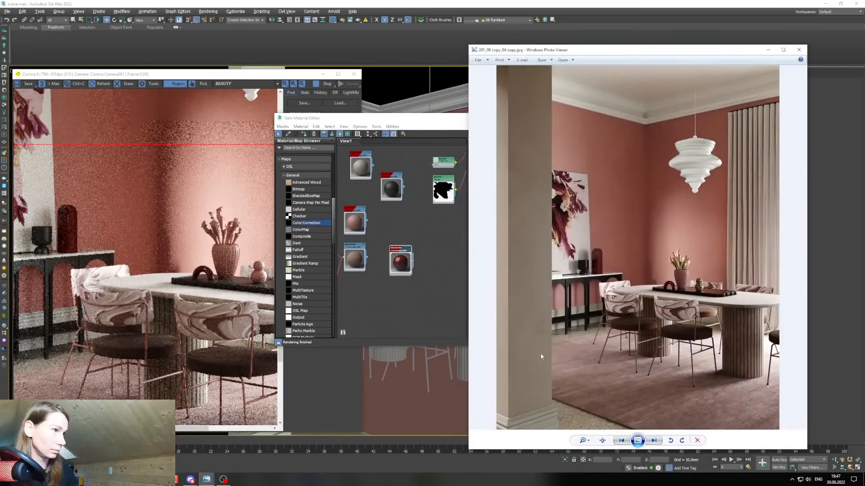
left_click(771, 50)
Increase the material's Fresnel IOR to 1.9 and check the stronger reflections on the vase.
scroll(233, 211, "up", 2)
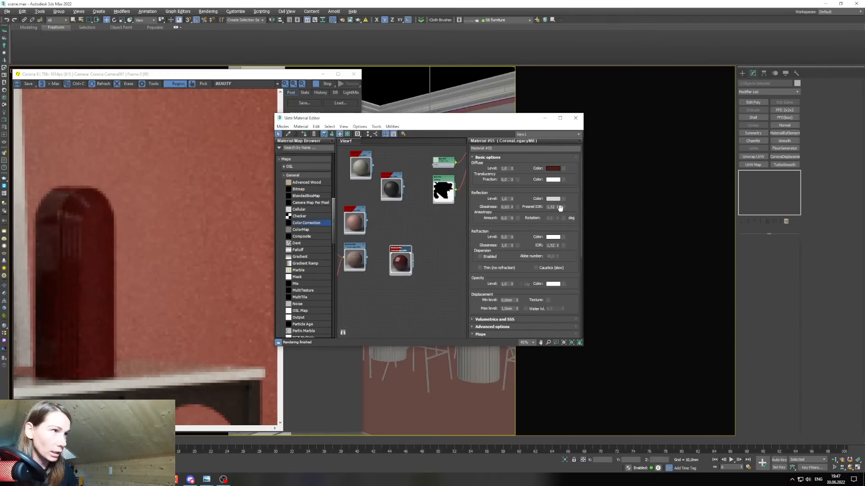
left_click_drag(558, 208, 558, 197)
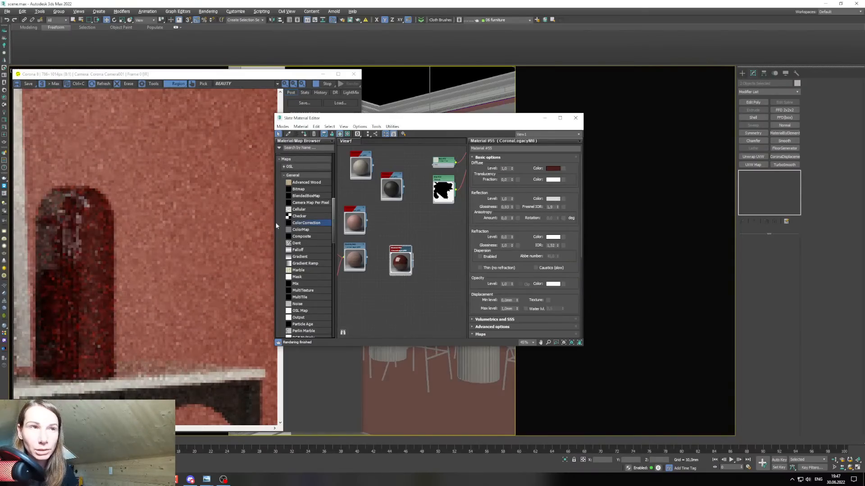
scroll(59, 237, "down", 1)
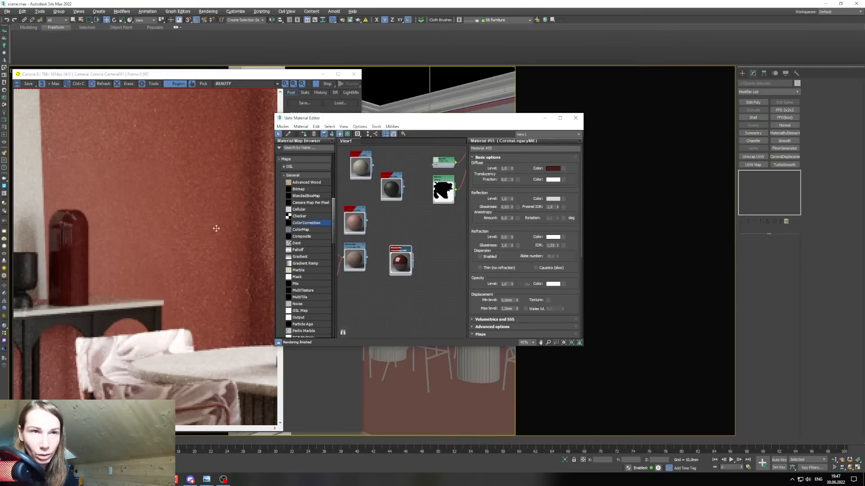
scroll(216, 228, "down", 1)
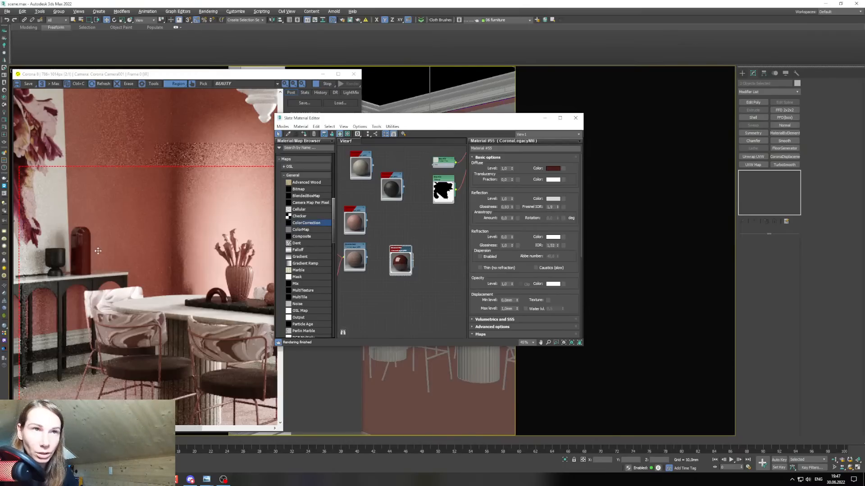
Fine-tune the saturation of the diffuse color, check the dark red vase in the render, and accept the color.
left_click(553, 168)
left_click_drag(554, 272, 554, 272)
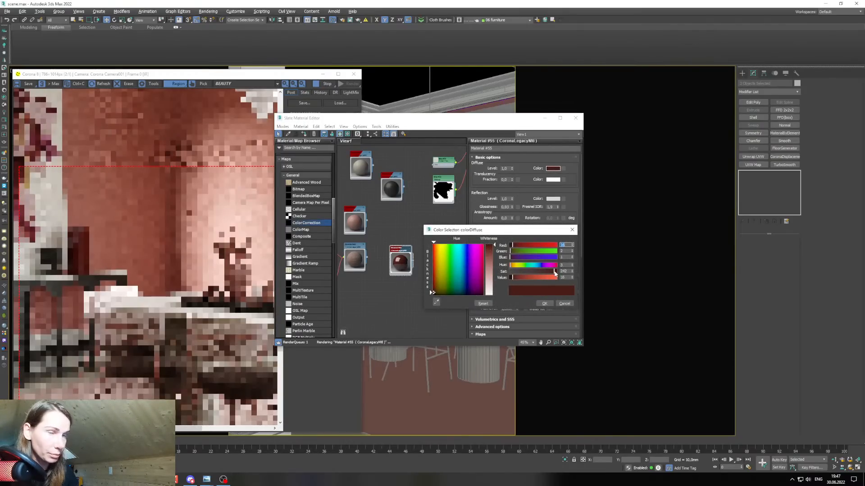
scroll(123, 242, "up", 1)
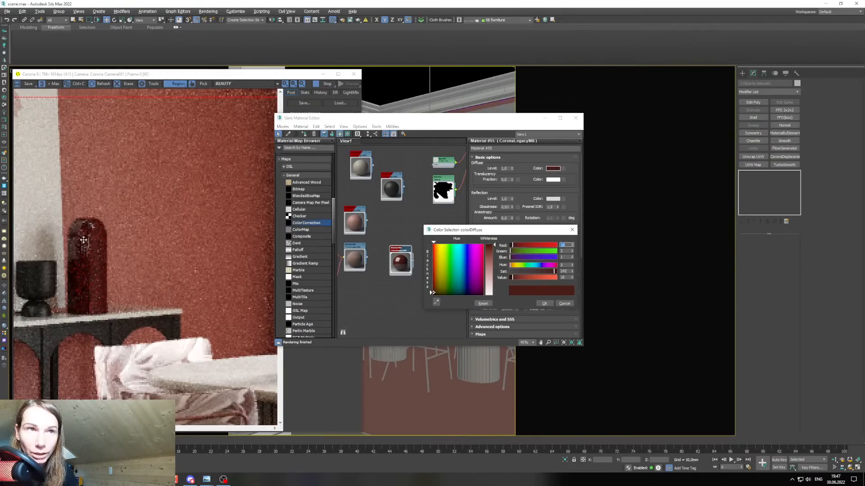
scroll(93, 248, "up", 1)
scroll(93, 248, "down", 1)
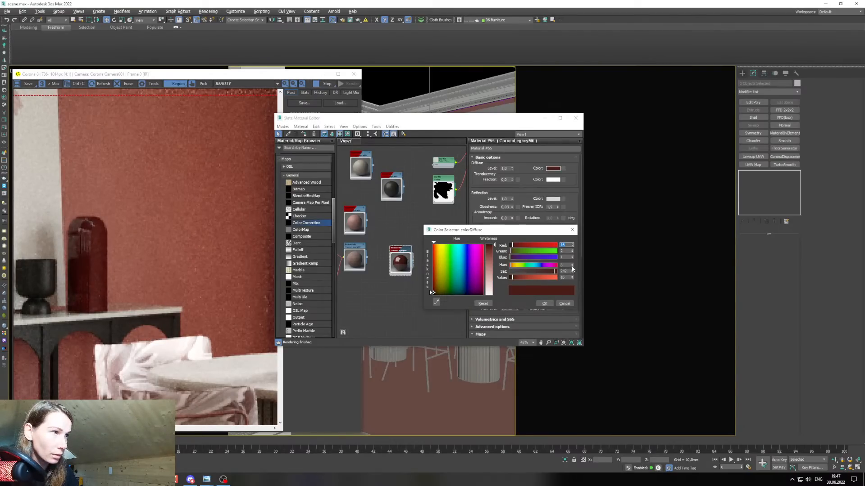
scroll(107, 253, "down", 2)
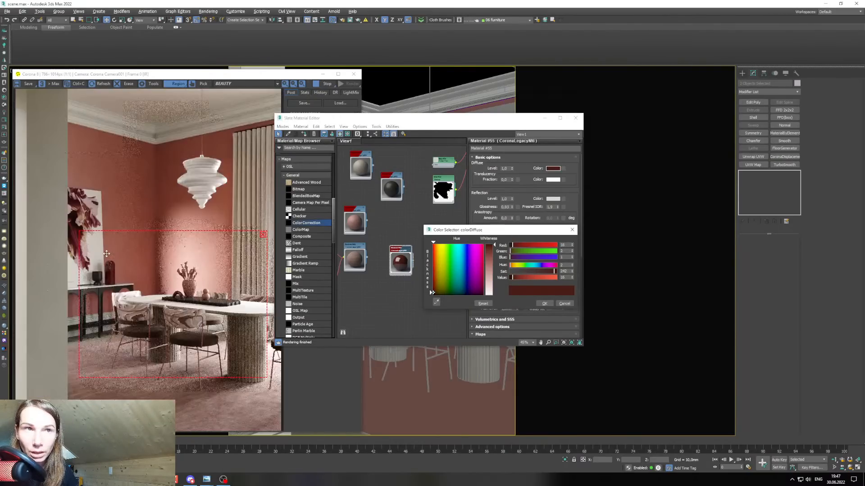
left_click(545, 304)
Set the reflection glossiness to 0.95 and inspect the vase and table decor in the render.
left_click(512, 205)
left_click(512, 205)
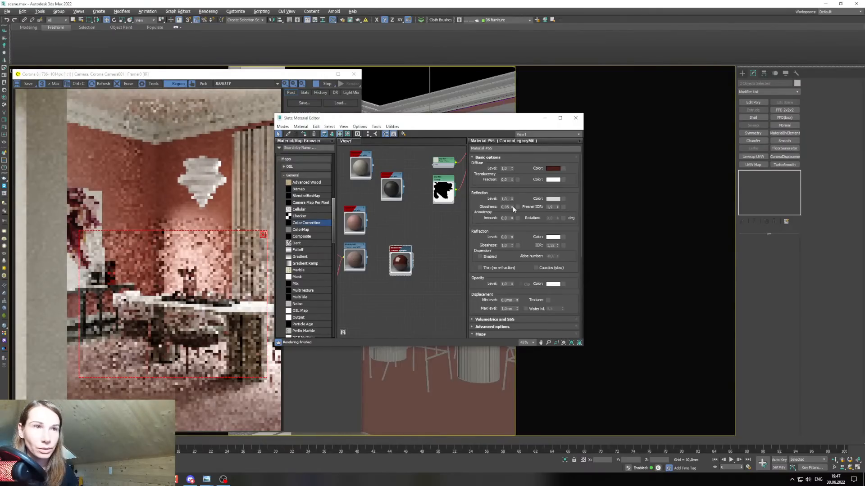
scroll(226, 283, "up", 2)
scroll(225, 284, "down", 2)
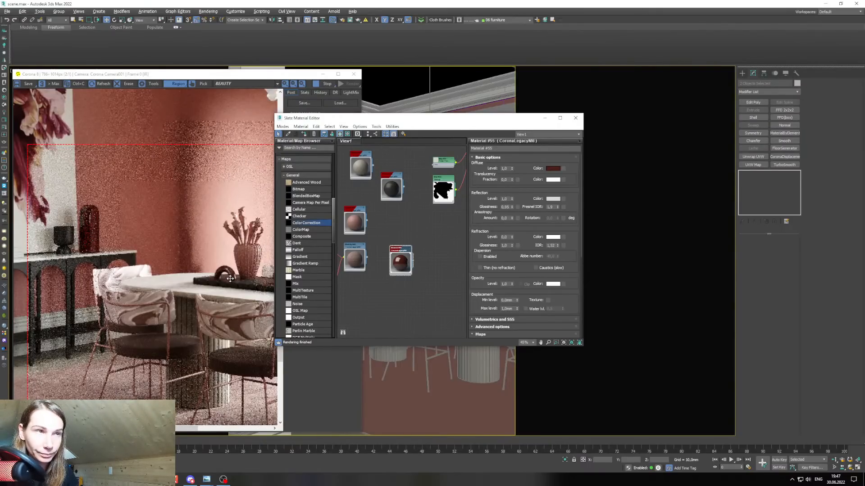
left_click(174, 299)
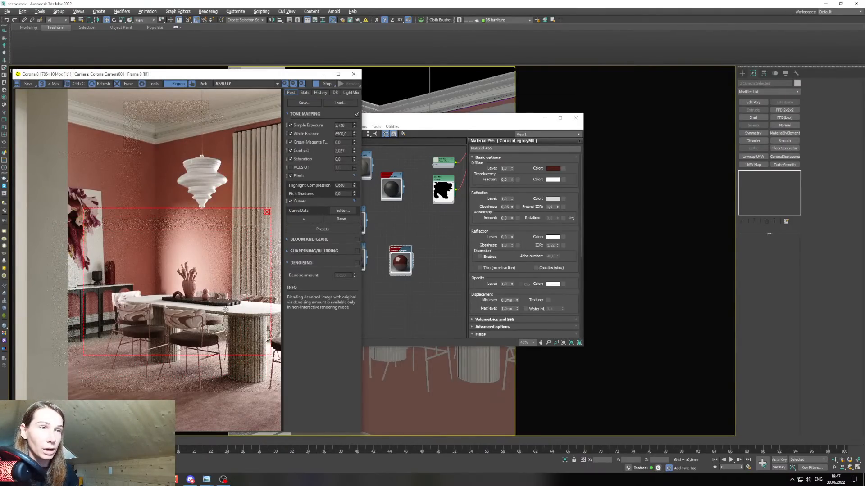
scroll(221, 307, "up", 2)
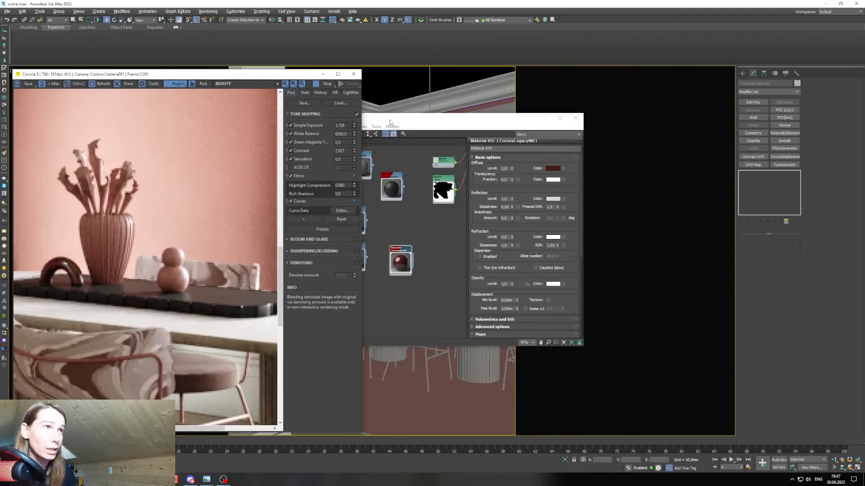
Duplicate the black Corona material, place the copy below the glossy red one, and open its parameters.
left_click_drag(390, 121, 623, 140)
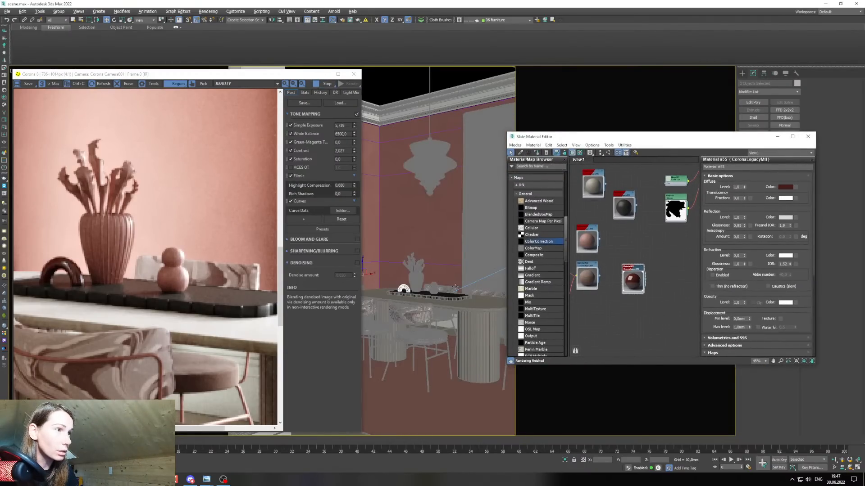
middle_click_drag(644, 298, 631, 281)
left_click_drag(620, 254, 620, 293, "shift")
double_click(621, 293)
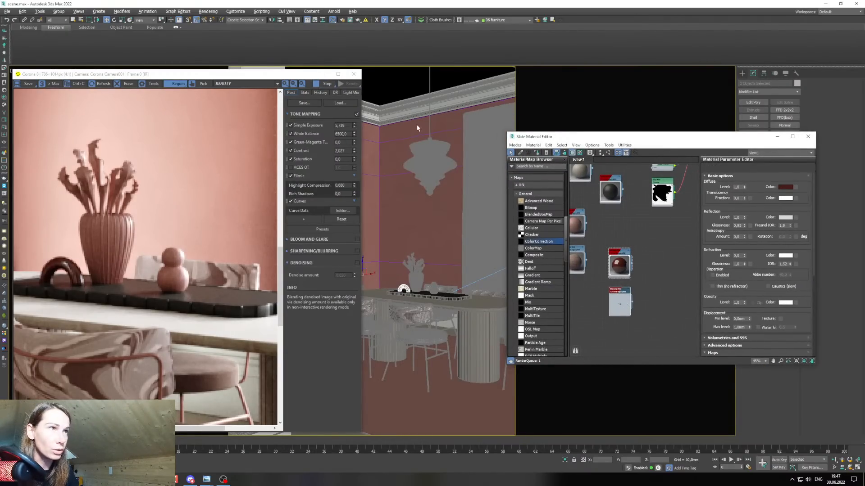
Select the long black tray on the dining table in the camera viewport.
left_click(323, 74)
key("ctrl+p")
scroll(445, 295, "up", 3)
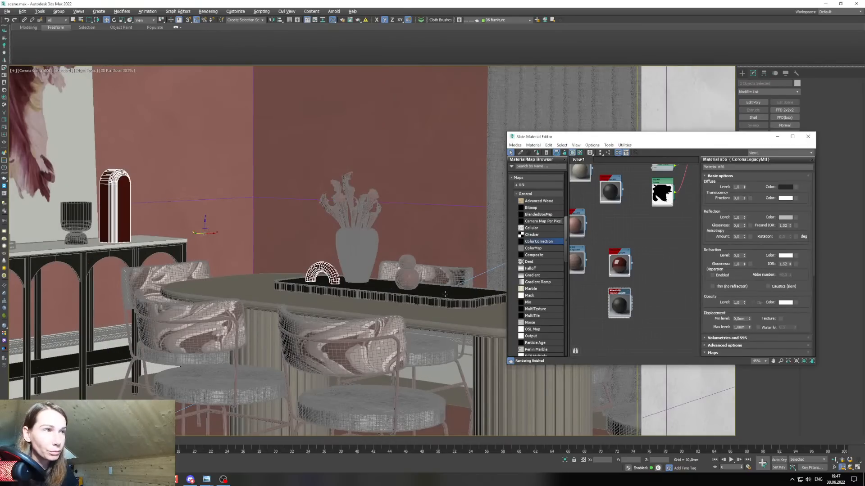
left_click(445, 294)
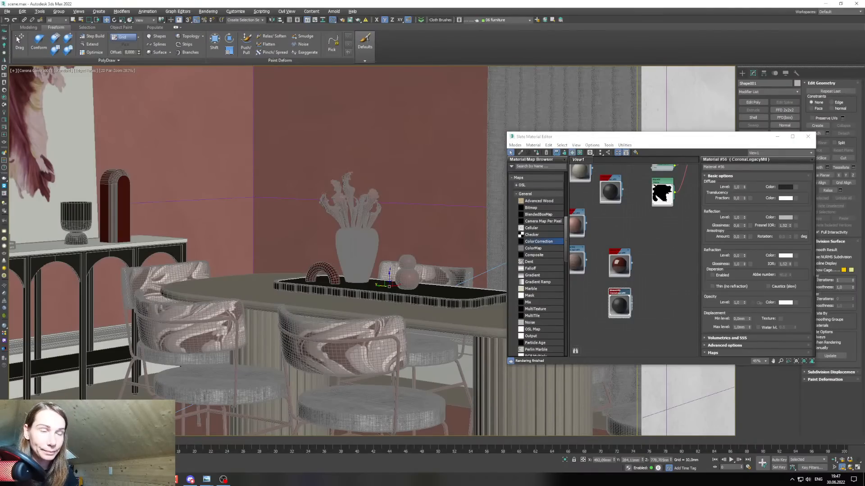
Examine the tray and its surroundings in the interactive render, both close up and with the whole table.
left_click(39, 467)
scroll(140, 379, "down", 2)
scroll(166, 277, "up", 1)
scroll(167, 288, "up", 1)
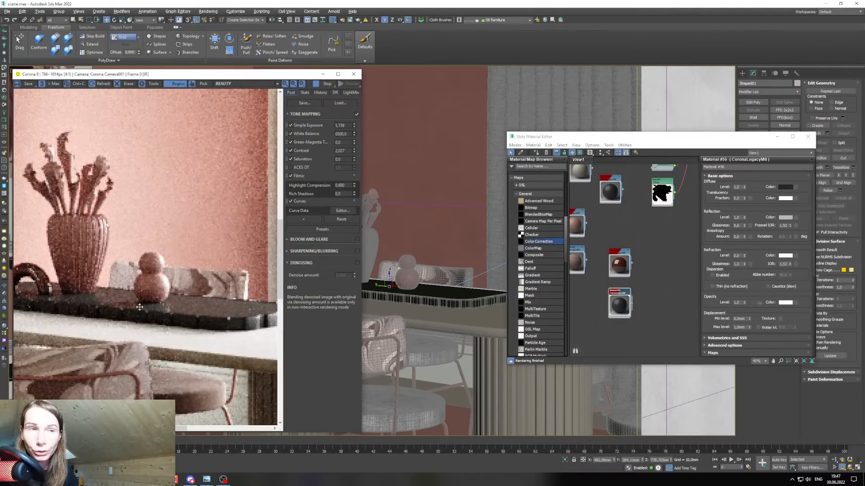
scroll(185, 326, "down", 1)
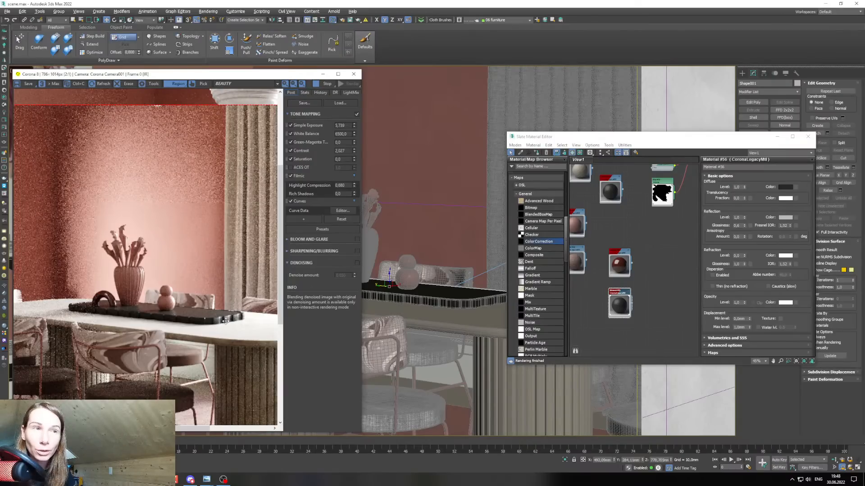
left_click_drag(191, 429, 162, 428)
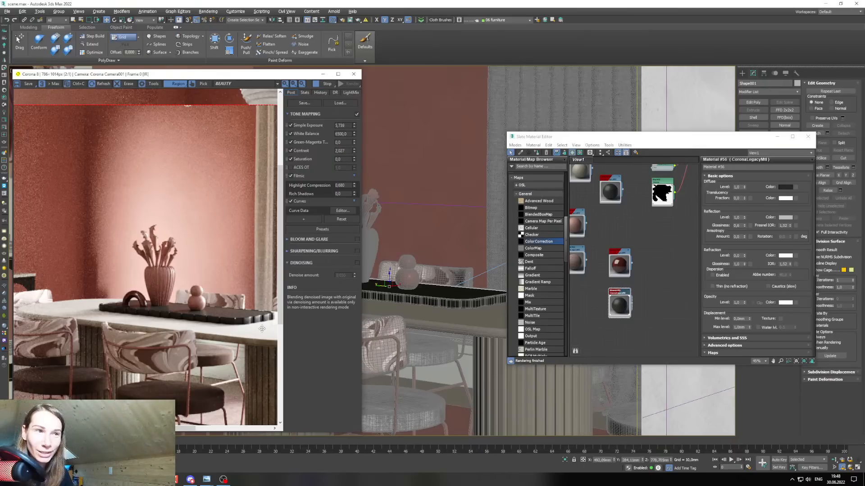
mouse_move(188, 431)
left_mouse_down()
mouse_move(95, 432)
mouse_move(176, 434)
left_mouse_up()
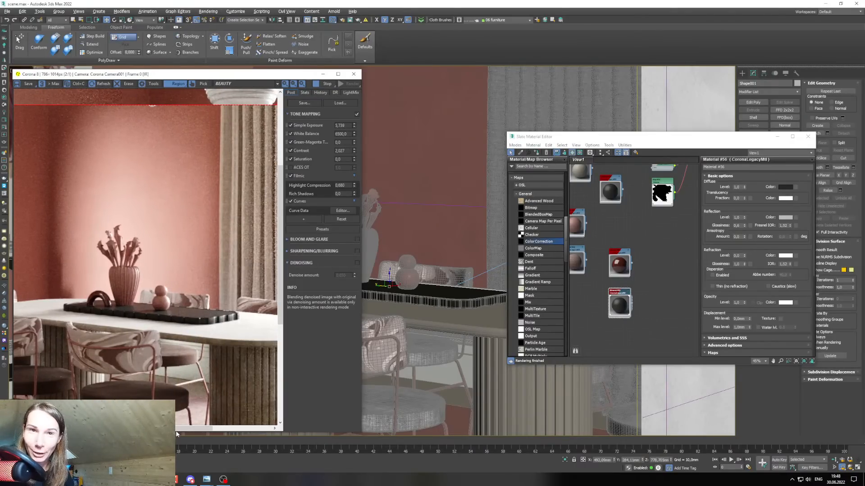
Assign the duplicated black material to the tray, set its reflection glossiness to 1.0, and check the reflections in the render.
left_click_drag(630, 134, 629, 126)
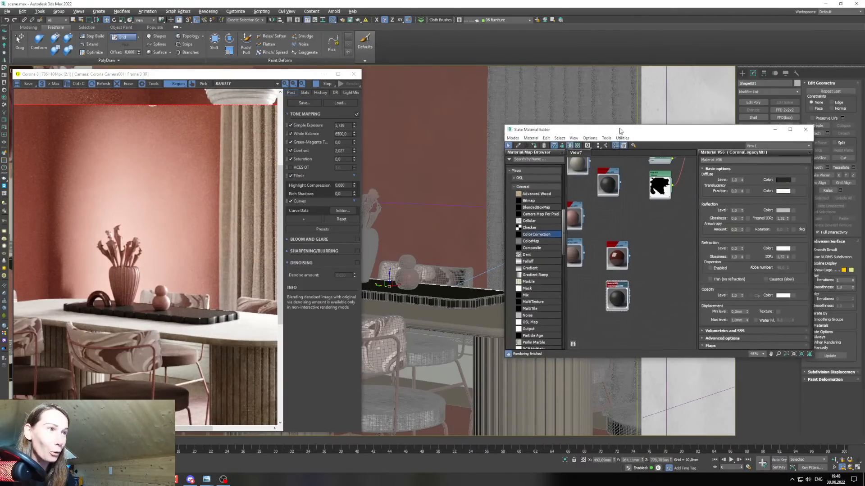
scroll(622, 297, "up", 5)
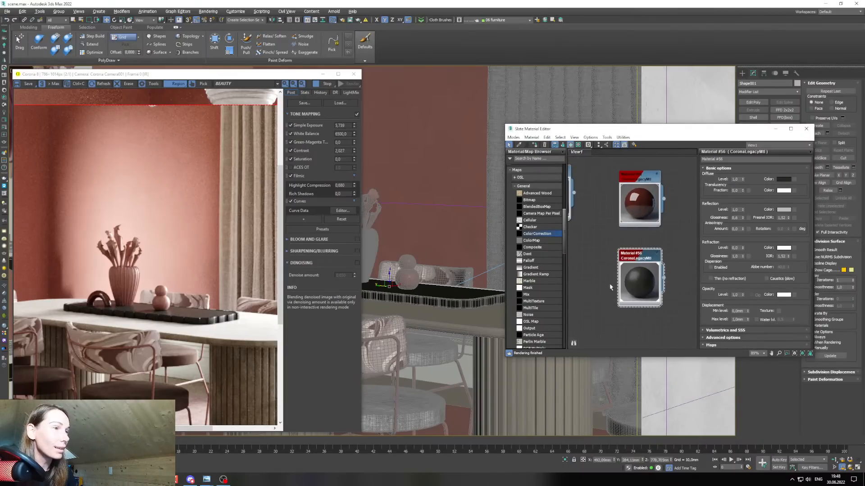
middle_click_drag(607, 252, 610, 254)
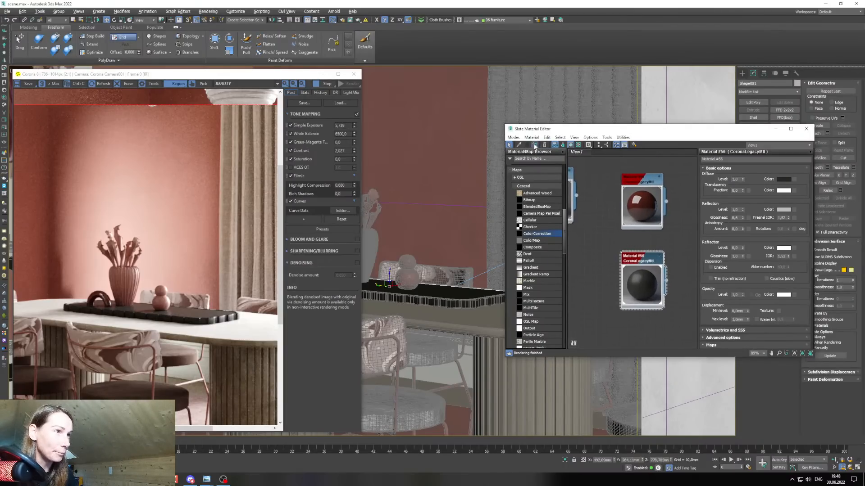
left_click(535, 145)
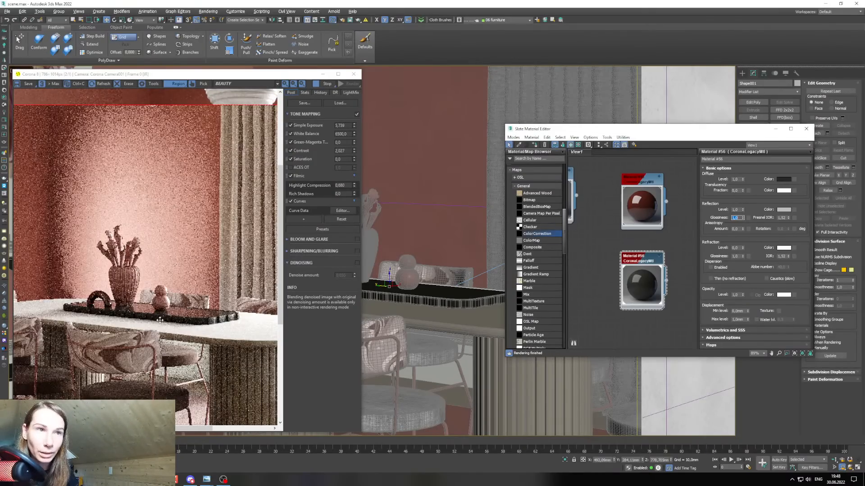
scroll(137, 318, "up", 1)
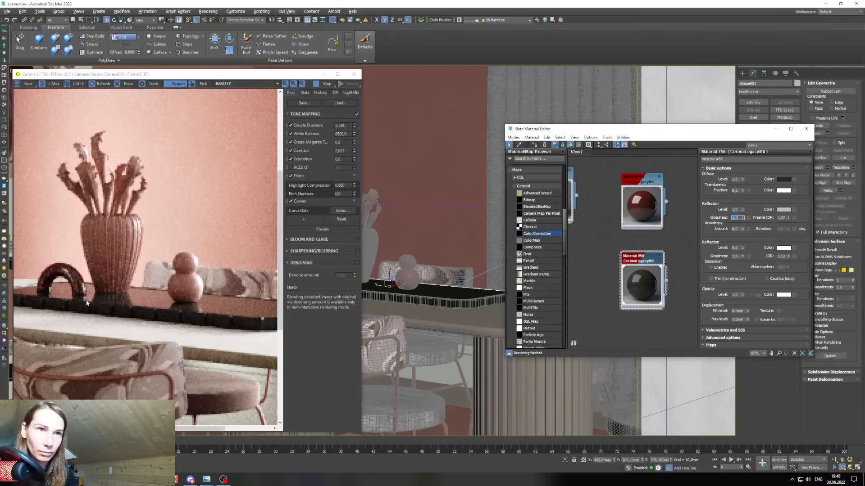
scroll(112, 293, "down", 1)
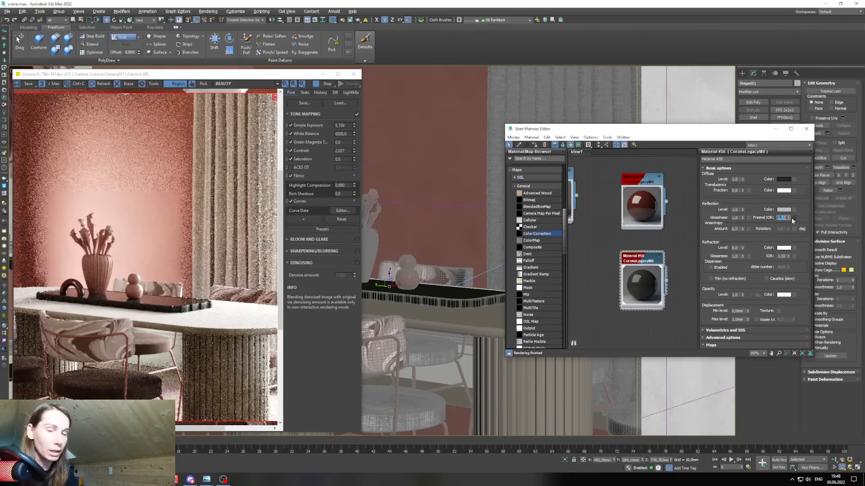
Try a Fresnel IOR of 2 on the tray material, check the render, and raise it to 3.
type("2")
key("Return")
scroll(102, 304, "up", 1)
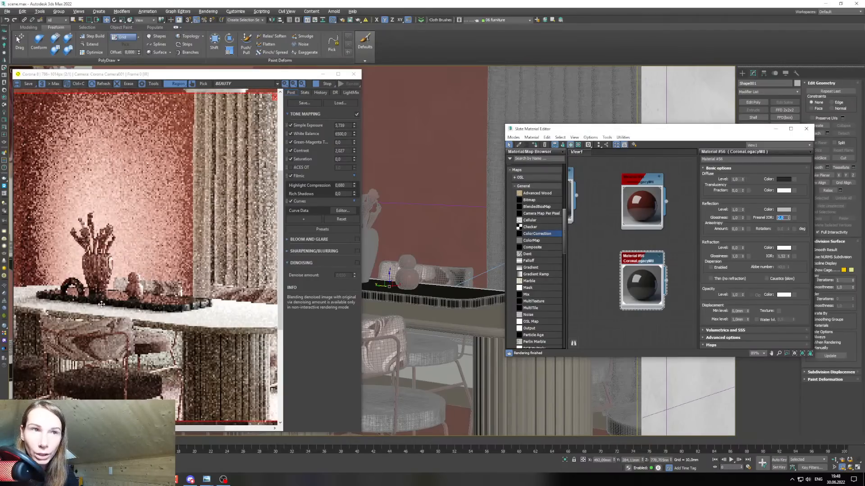
scroll(101, 304, "up", 1)
type("3")
key("Return")
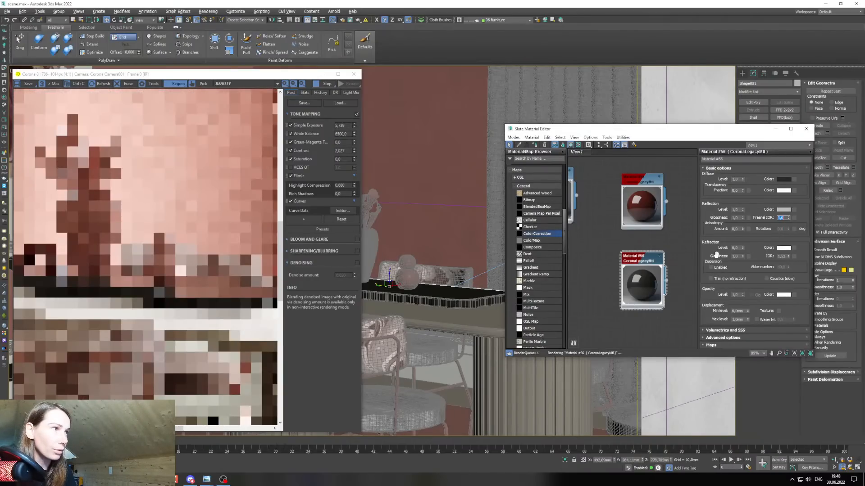
Brighten the tray material's reflection color to a value of 240, check it in the render, and accept the color.
left_click(784, 210)
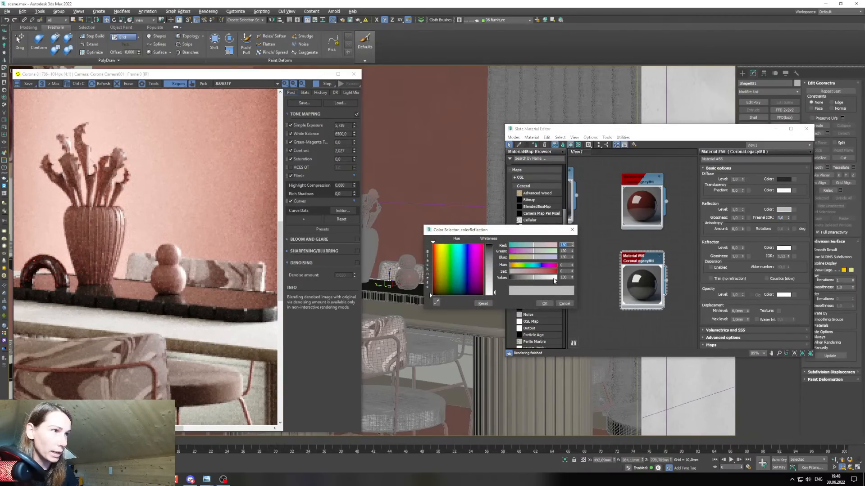
left_click(554, 279)
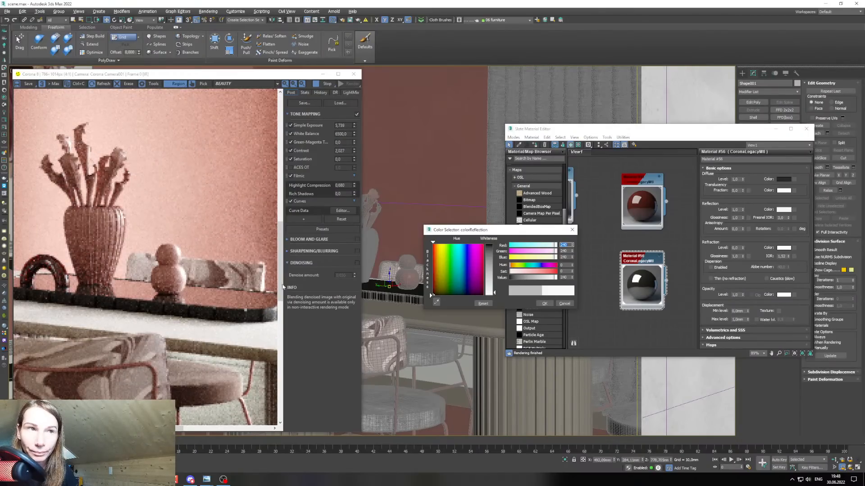
scroll(185, 287, "down", 1)
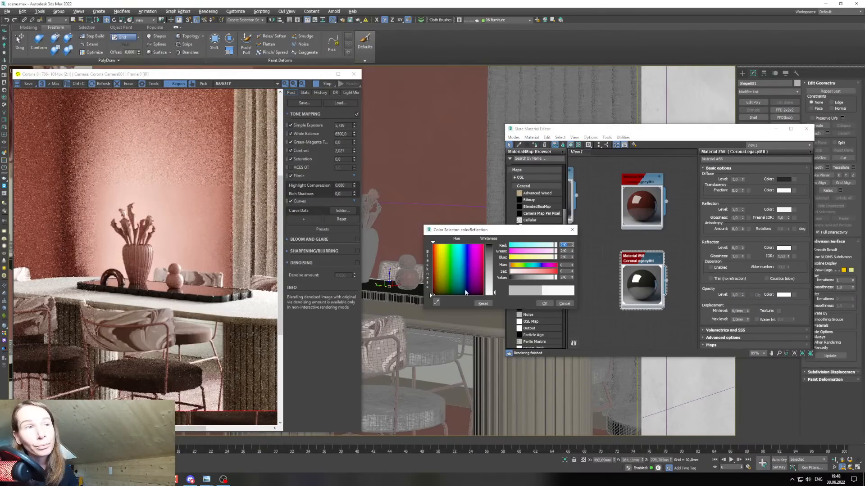
left_click(546, 304)
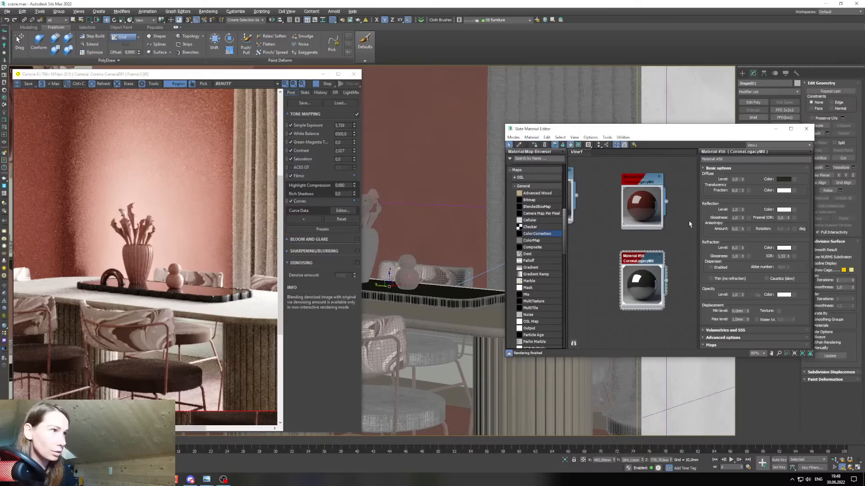
Lower the tray material's reflection glossiness to 0.98 and shift the render region slightly over the dining table.
left_click(743, 219)
left_click(743, 219)
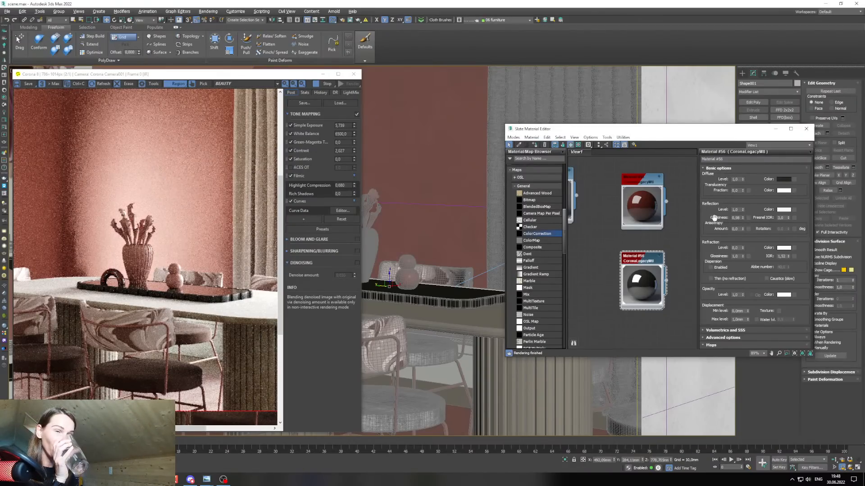
scroll(217, 268, "down", 2)
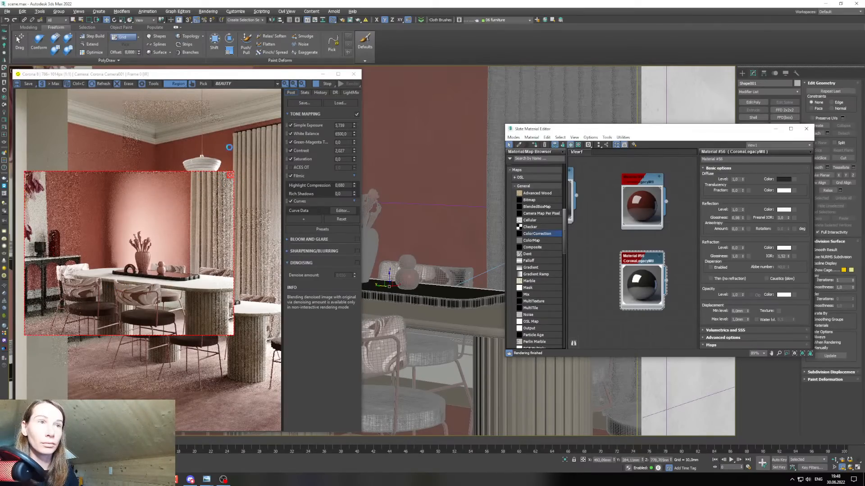
left_click_drag(151, 270, 164, 269)
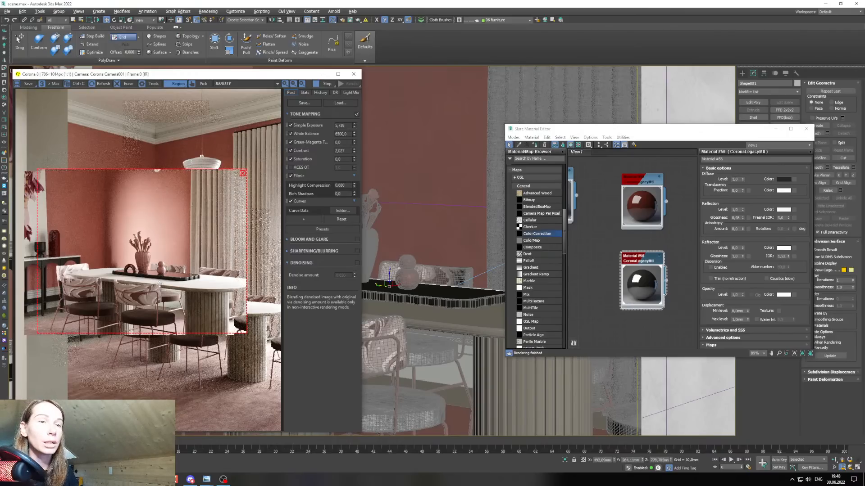
Find the Coral PavonaClavus albedo texture in the texture folder and return to the material graph.
left_click(141, 479)
left_click_drag(210, 237, 282, 103)
left_click_drag(525, 205, 524, 346)
left_click(270, 354)
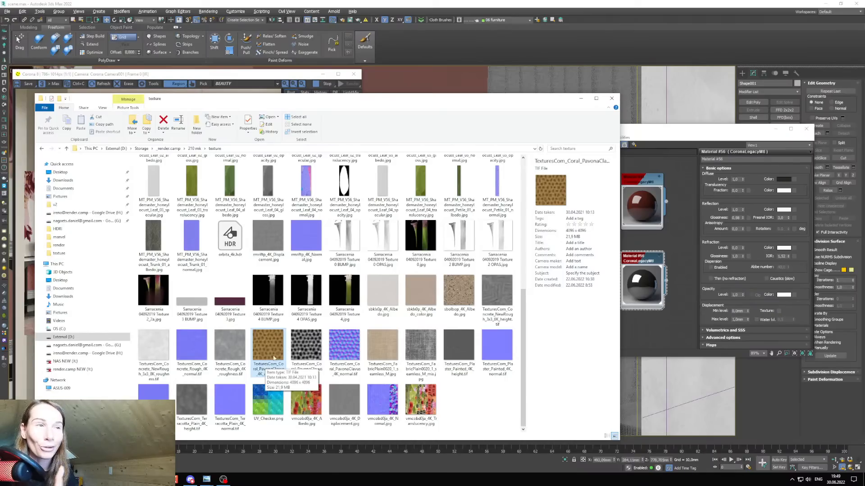
left_click(580, 98)
left_click_drag(609, 129, 465, 123)
middle_click_drag(538, 290, 528, 241)
scroll(528, 240, "down", 1)
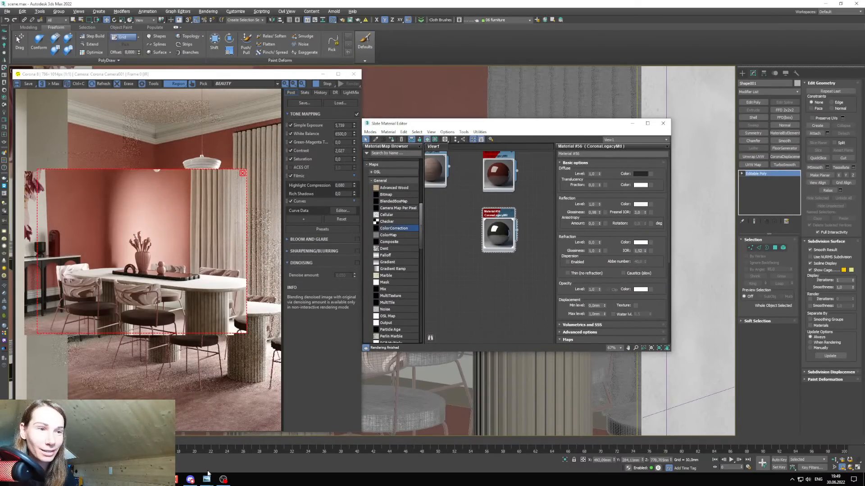
Check the spotted gold ornament on the tray in the reference photo.
mouse_move(208, 474)
left_click(211, 451)
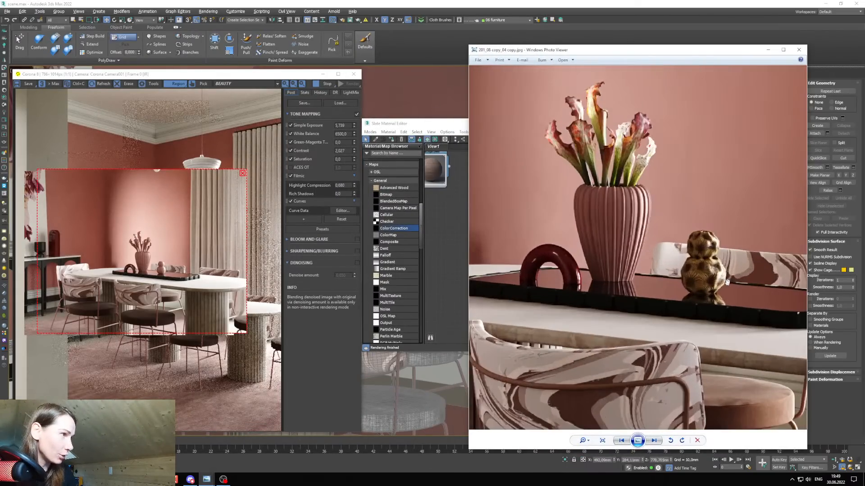
scroll(713, 265, "up", 1)
left_click(768, 50)
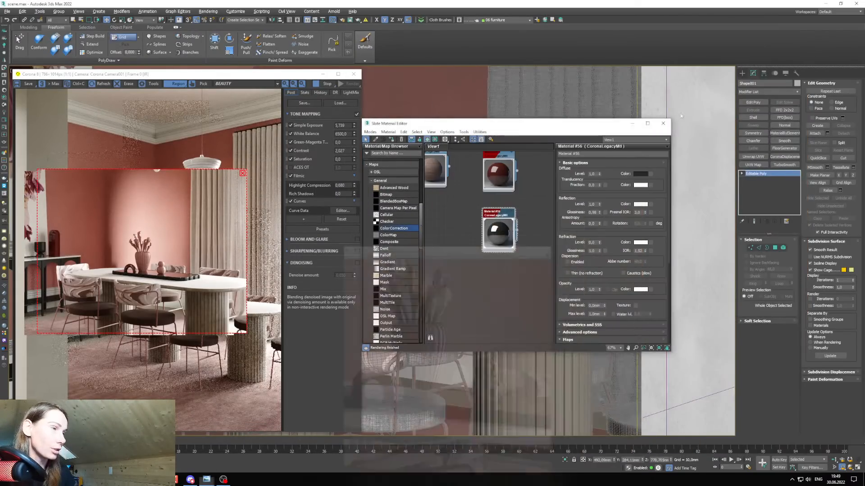
Add a new CoronaLegacyMtl to the material graph below the tray material.
scroll(498, 228, "down", 2)
scroll(419, 266, "up", 2)
middle_click_drag(498, 238, 510, 284)
scroll(510, 284, "up", 4)
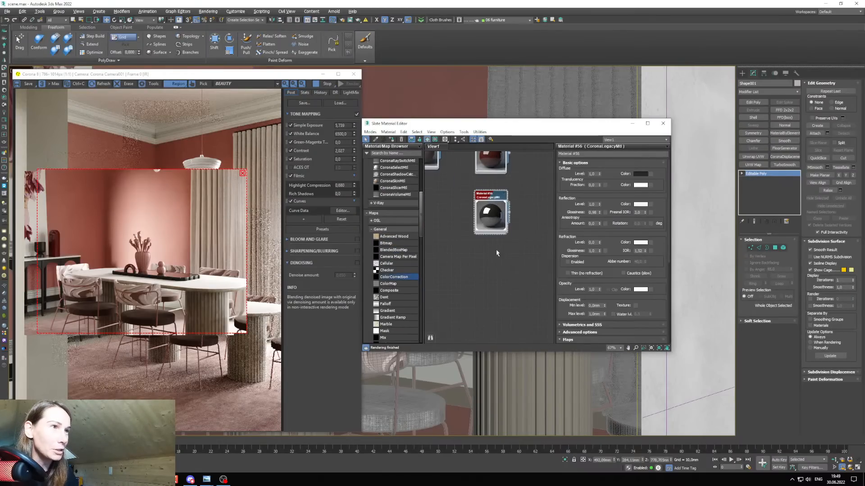
scroll(388, 243, "up", 3)
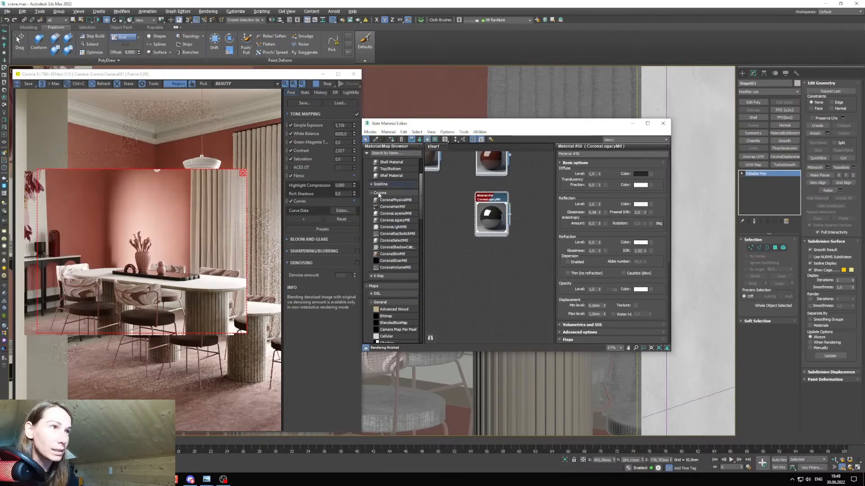
left_click_drag(395, 220, 506, 266)
scroll(499, 272, "up", 2)
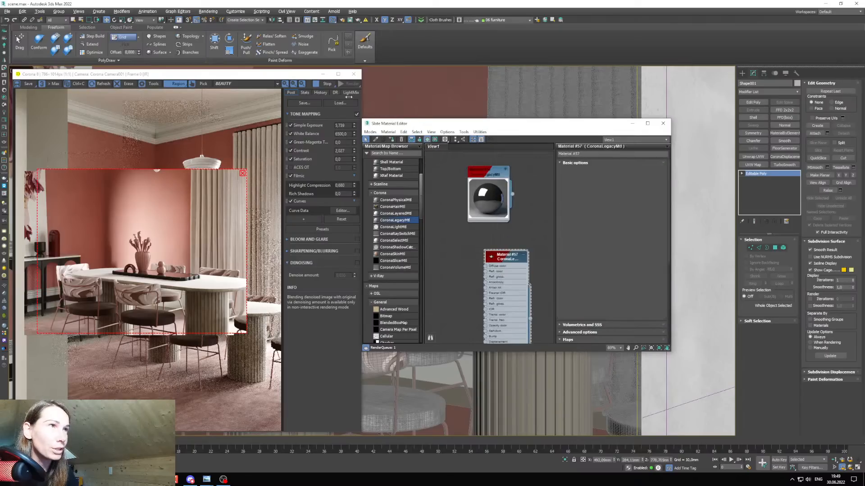
Select the two-ball ornament on the tray and bring the material graph back beside it.
left_click(323, 74)
left_click(638, 126)
left_click(408, 271)
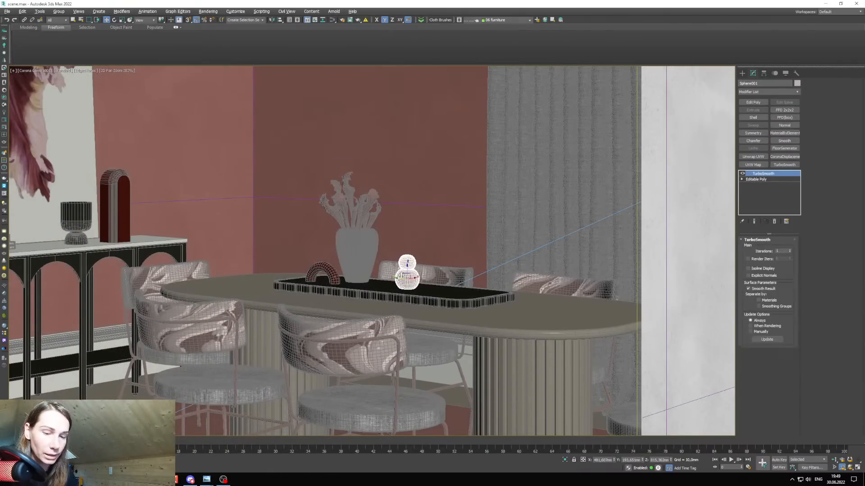
key("m")
left_click_drag(413, 124, 484, 124)
Add the Coral PavonaClavus 4K height texture from the texture folder as a bitmap beside the new material.
left_click(112, 480)
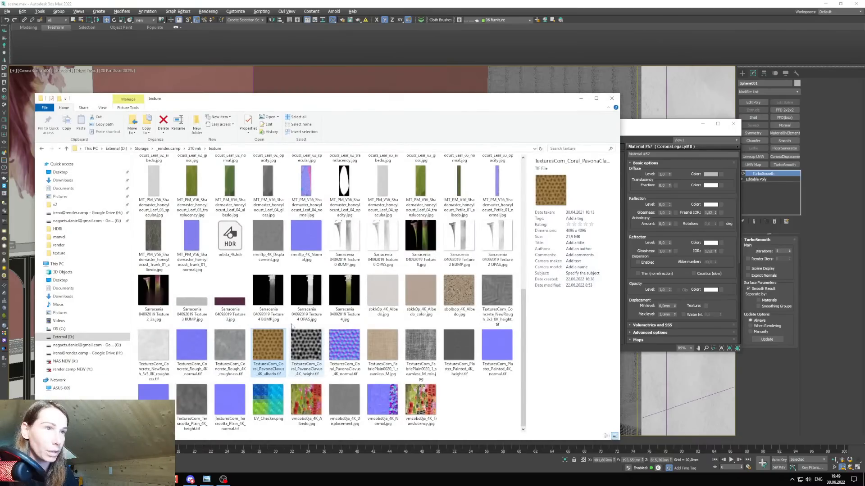
left_click(307, 351)
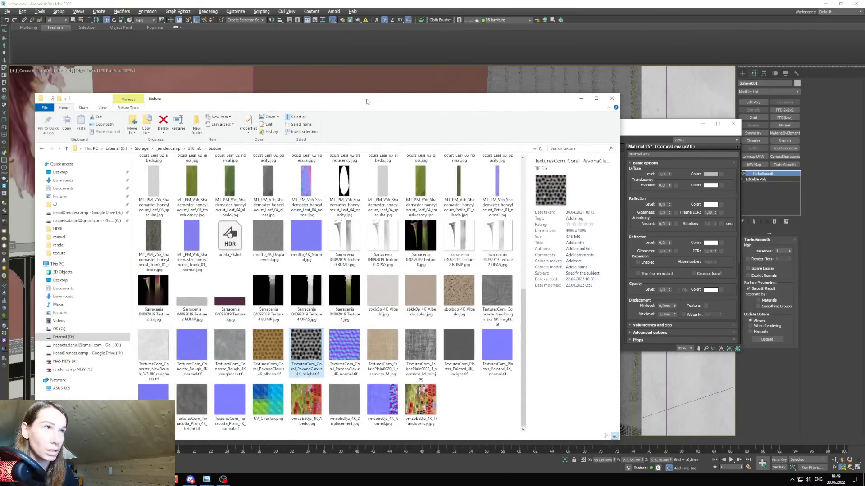
left_click_drag(366, 99, 205, 69)
left_click_drag(509, 276, 516, 279)
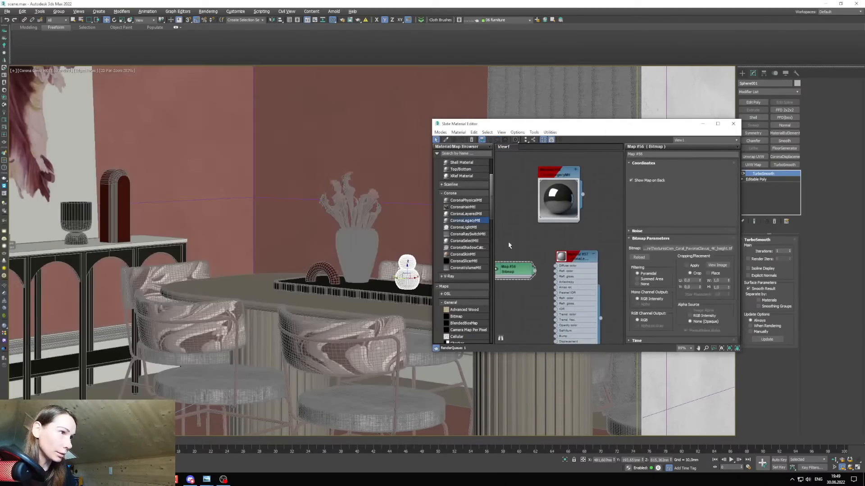
left_click_drag(585, 124, 587, 84)
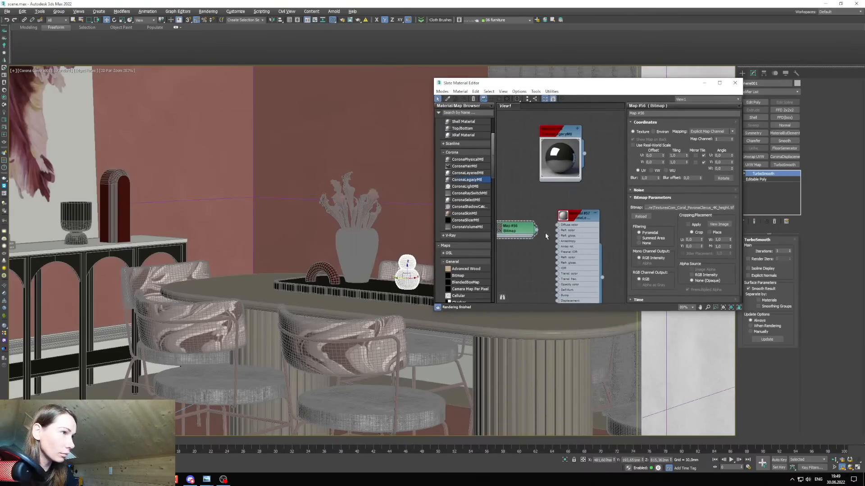
Connect the coral height bitmap to the new material's Displacement input and add a CoronaDisplacementMod modifier to the two-ball ornament.
middle_click_drag(545, 217, 566, 174)
scroll(565, 171, "up", 2)
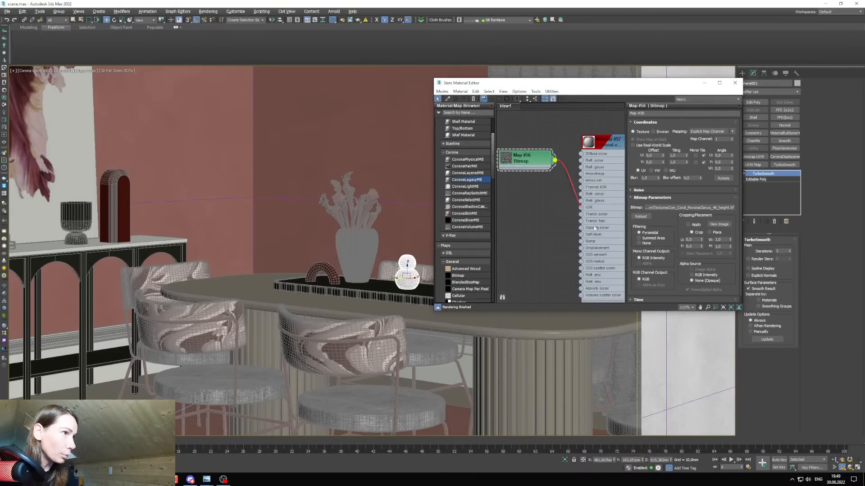
left_click_drag(595, 228, 594, 248)
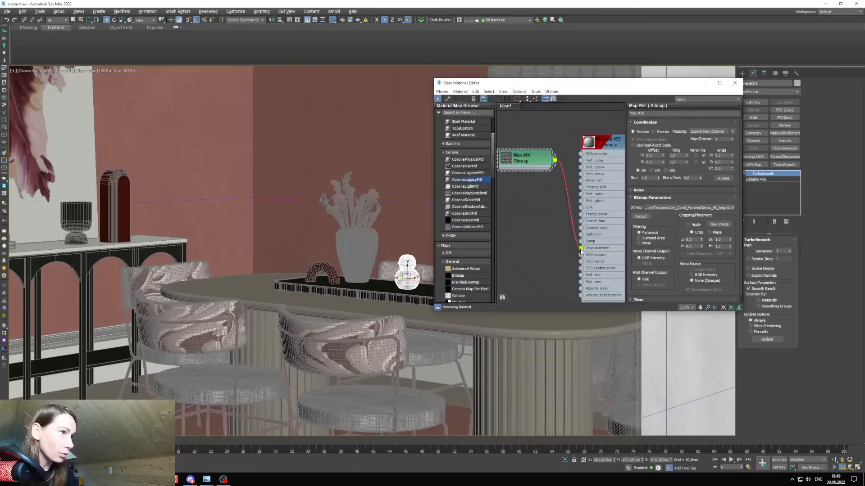
left_click(777, 157)
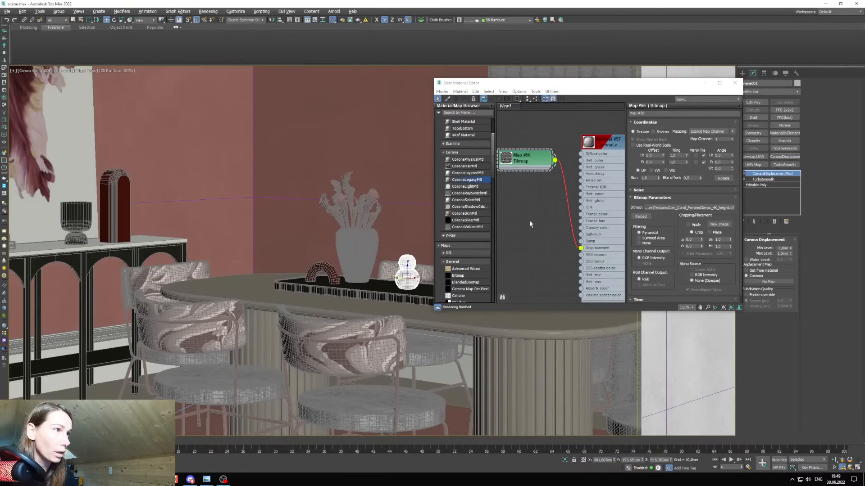
Show the coral height bitmap on the ornament in the viewport and turn off the wireframe edge display.
right_click(542, 160)
left_click(562, 226)
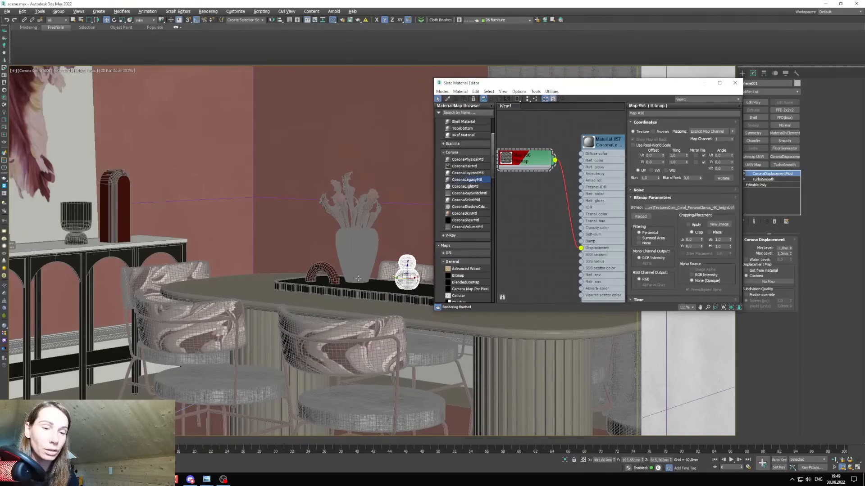
key("F4")
middle_click_drag(536, 199, 537, 216)
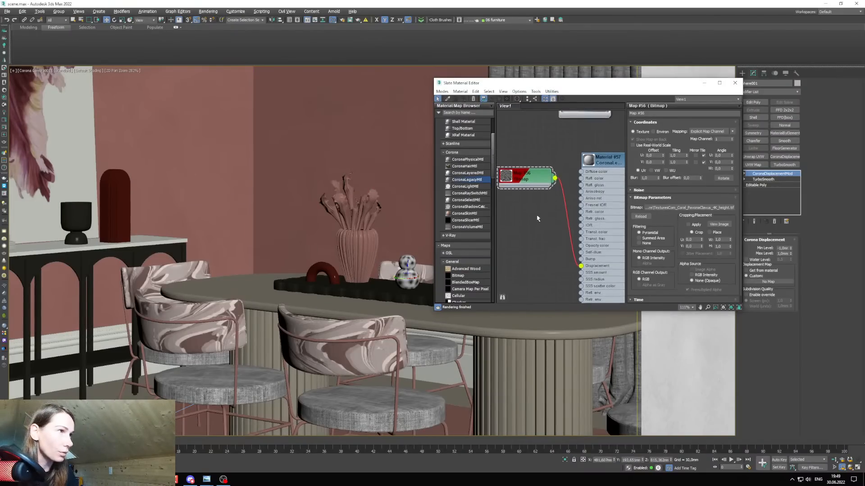
scroll(536, 211, "up", 1)
left_click_drag(525, 180, 533, 263)
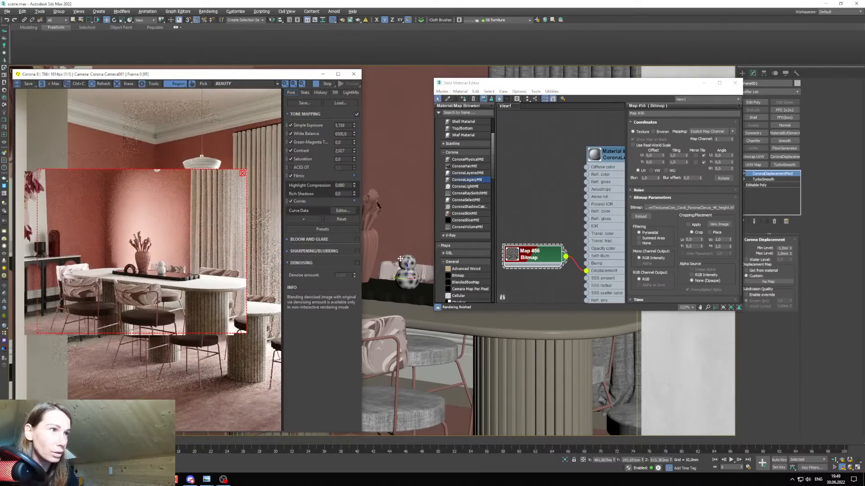
Limit the interactive render to a region around the two-ball ornament and minimize the material editor.
scroll(400, 259, "up", 4)
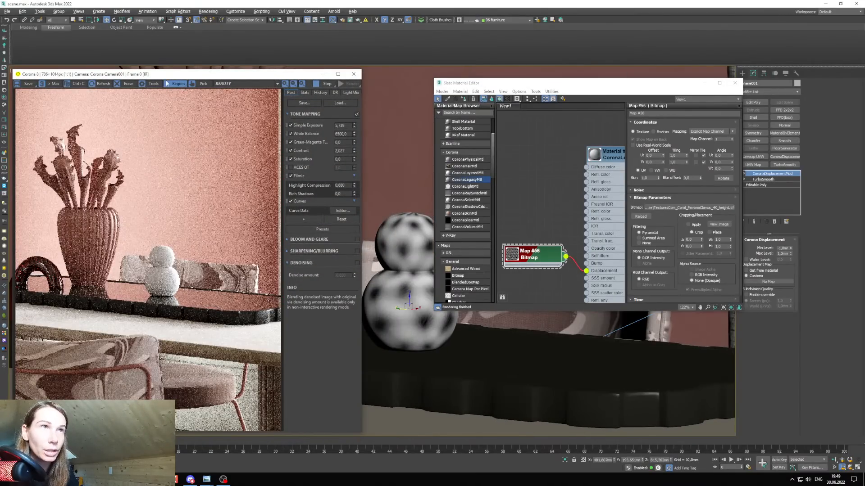
left_click(166, 83)
left_click_drag(121, 219, 199, 313)
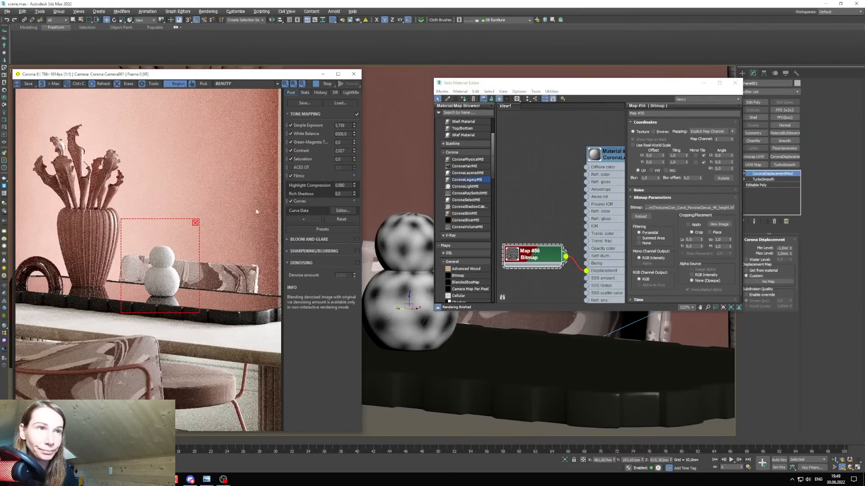
left_click_drag(594, 83, 481, 109)
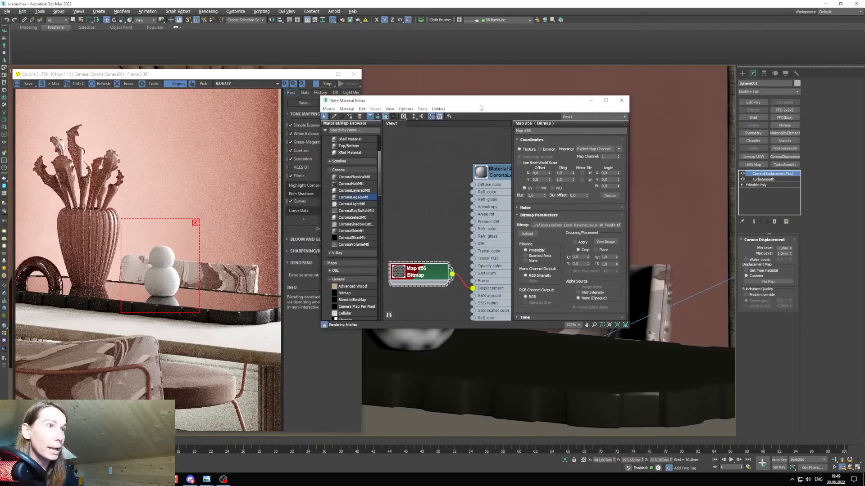
left_click(591, 102)
Try a Max Level of 20 mm and then 100 mm in the ornament's Corona displacement modifier.
double_click(783, 254)
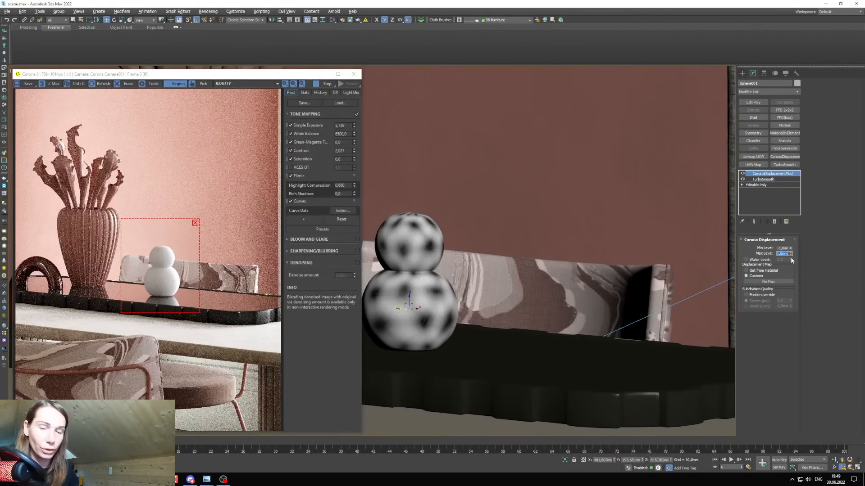
type("20")
key("Return")
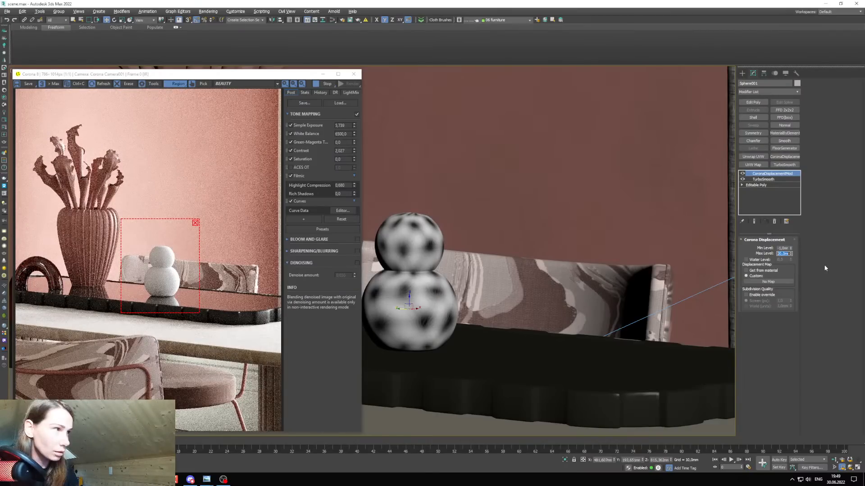
type("100")
key("Return")
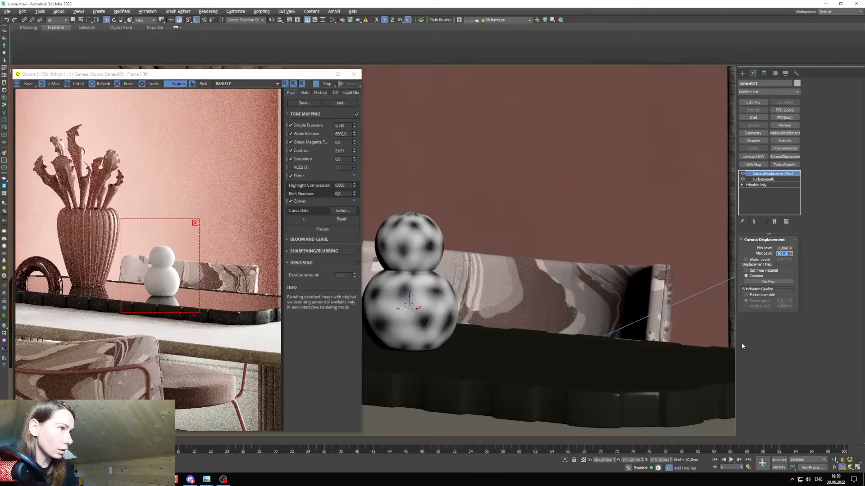
Assign the coral height bitmap as the displacement modifier's custom map and enlarge the render region around the ornament.
left_click(332, 20)
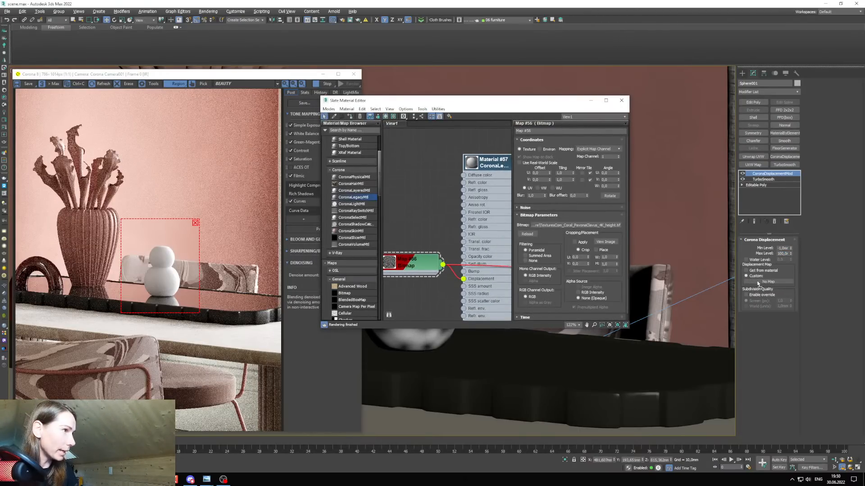
left_click_drag(758, 284, 768, 282)
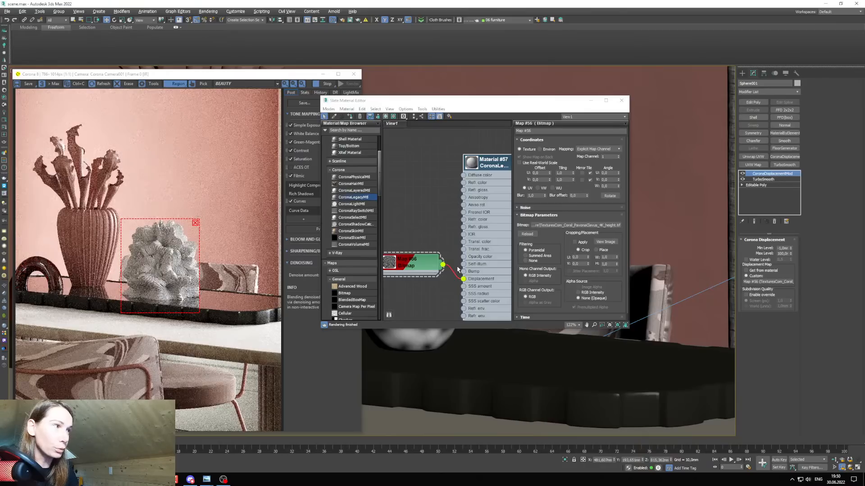
left_click(194, 310)
mouse_move(195, 310)
left_mouse_down()
mouse_move(182, 295)
mouse_move(242, 323)
mouse_move(207, 311)
left_mouse_up()
left_click_drag(442, 101, 473, 110)
left_click_drag(187, 258, 181, 254)
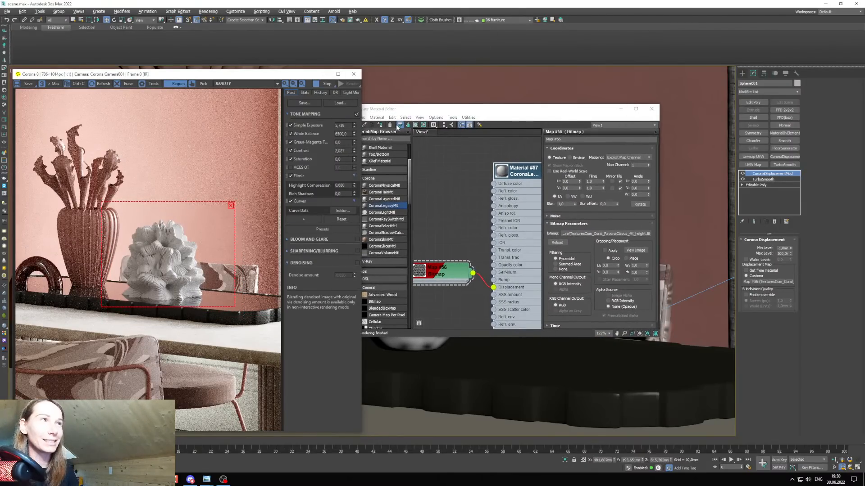
left_click_drag(495, 109, 473, 113)
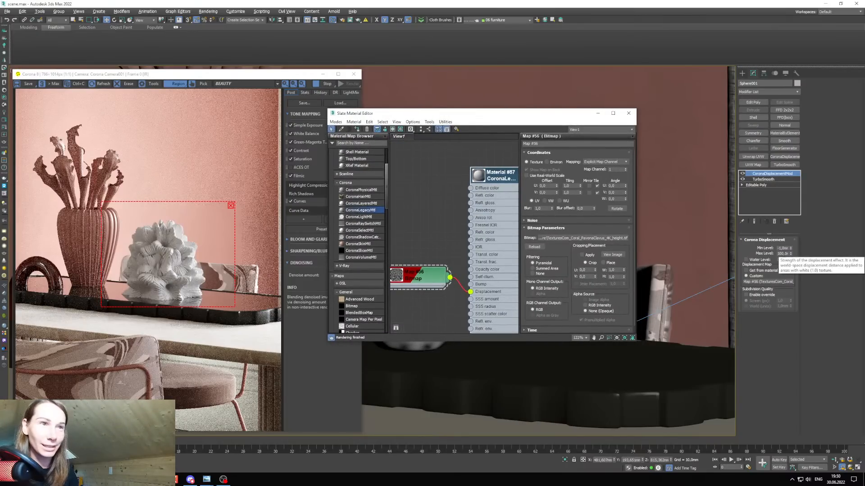
Try a Max Level of 50 mm for the ornament's displacement and inspect it up close in the render.
double_click(784, 253)
type("50")
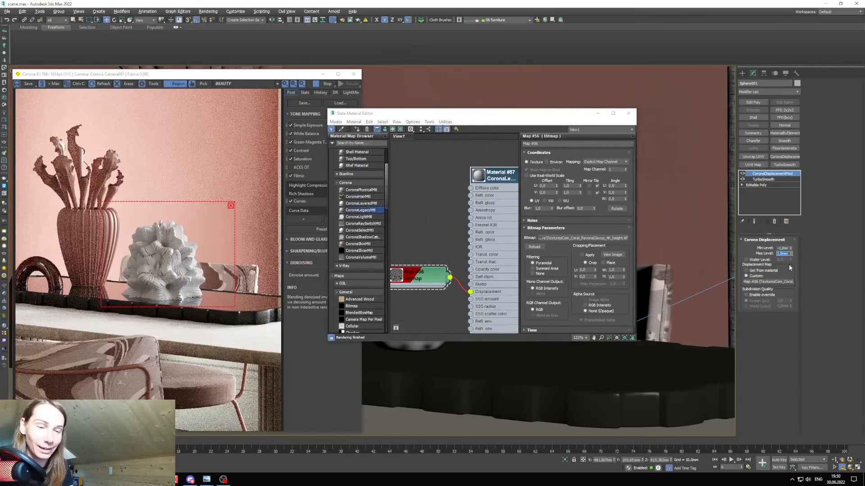
key("Return")
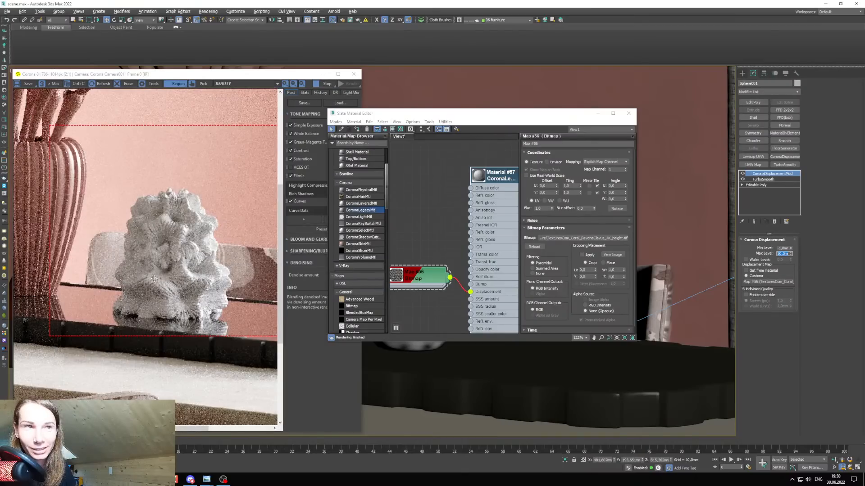
mouse_move(181, 298)
left_mouse_down()
mouse_move(97, 262)
mouse_move(175, 308)
left_mouse_up()
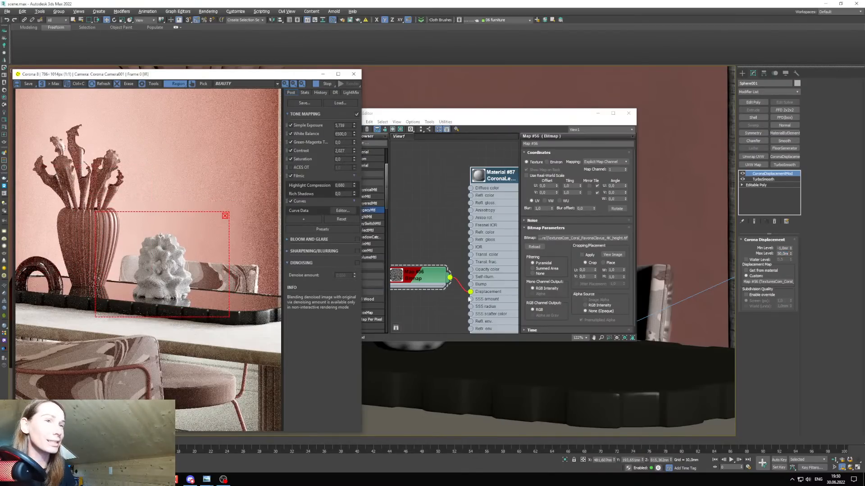
Set the ornament's displacement Max Level to 20 mm and adjust the render region around it.
double_click(787, 254)
type("20")
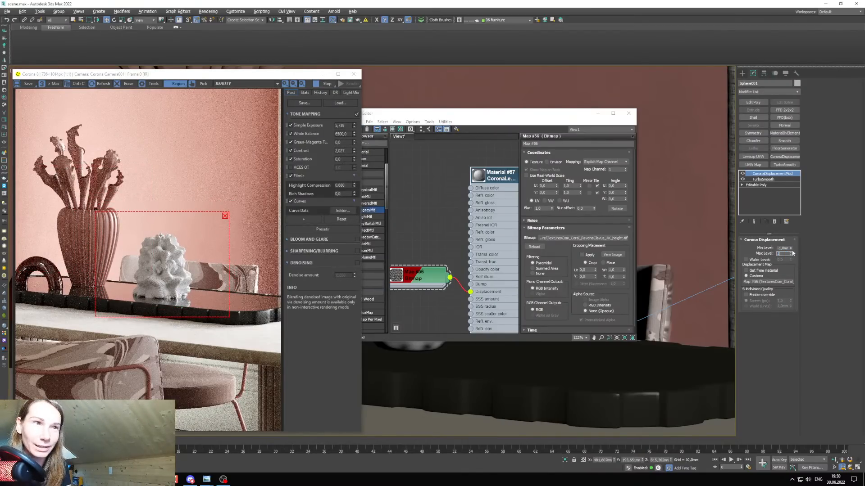
key("Return")
scroll(169, 283, "up", 1)
scroll(168, 283, "down", 1)
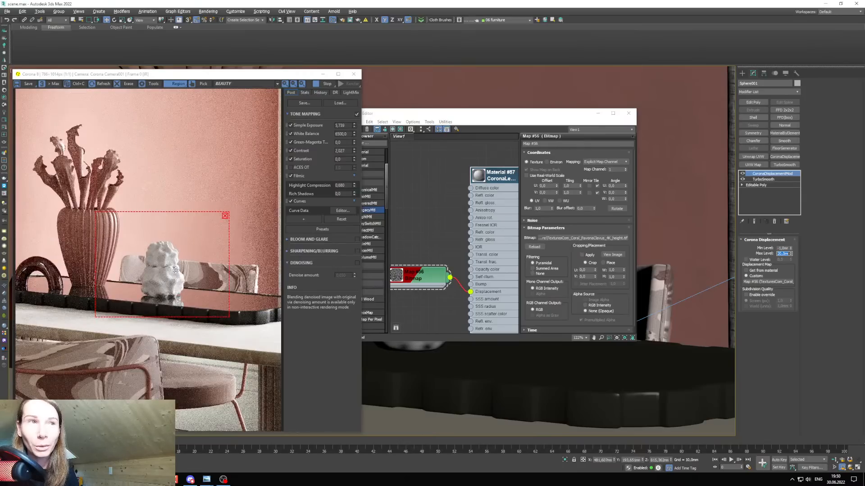
left_click_drag(168, 284, 171, 280)
Add the Coral PavonaClavus 4K albedo texture from the texture folder as a bitmap beside the ornament's material.
left_click_drag(393, 114, 408, 113)
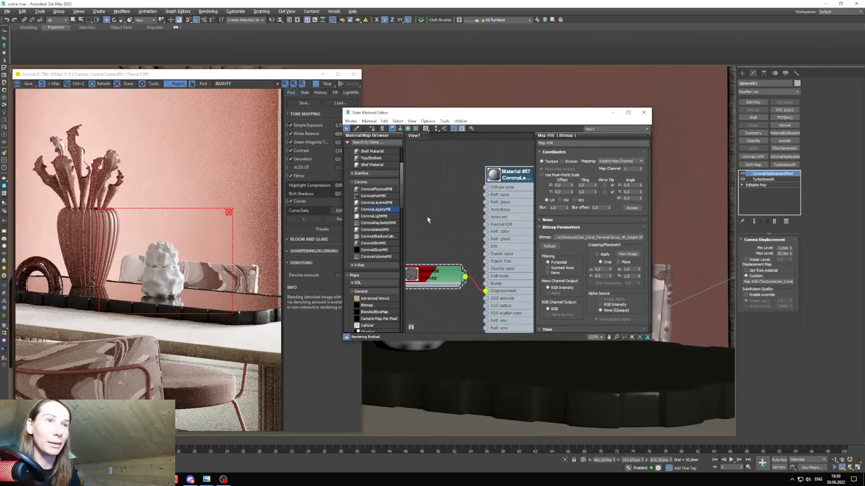
middle_click_drag(435, 243, 452, 240)
middle_click_drag(532, 261, 528, 265)
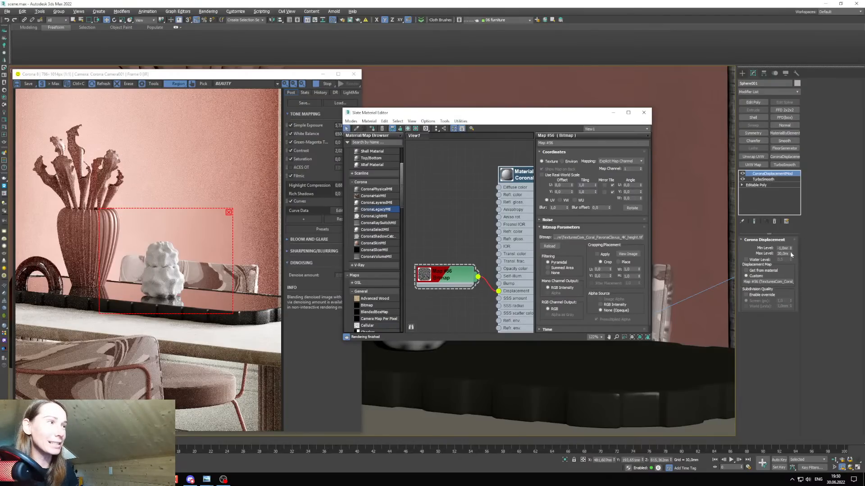
left_click(141, 480)
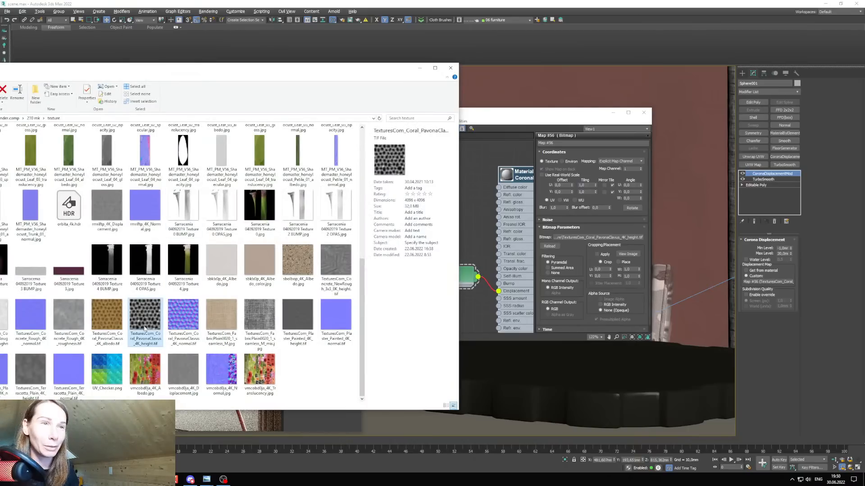
left_click_drag(107, 317, 408, 178)
middle_click_drag(415, 202, 453, 239)
scroll(434, 221, "down", 1)
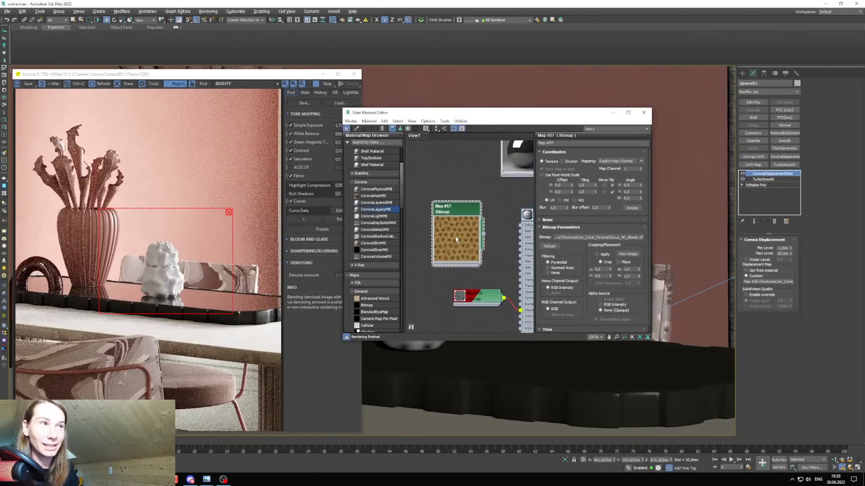
left_click_drag(449, 229, 422, 237)
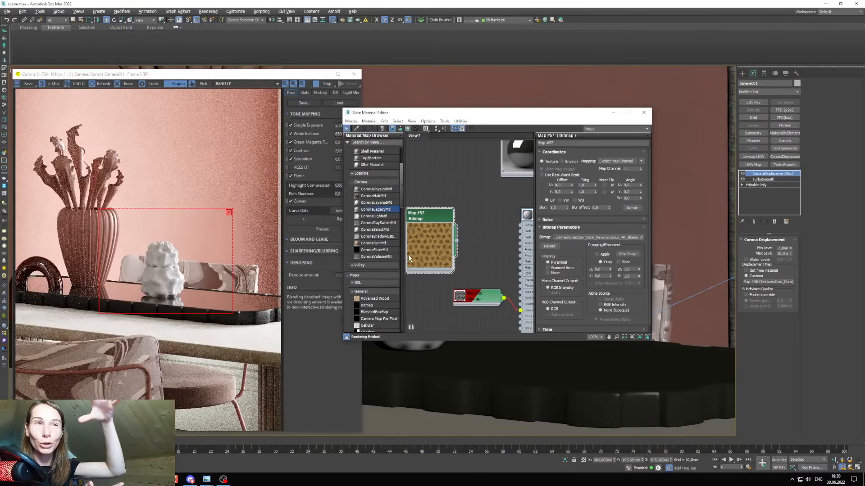
Route the coral albedo bitmap through a new ColorCorrection map into the ornament material's Diffuse color.
scroll(386, 274, "down", 2)
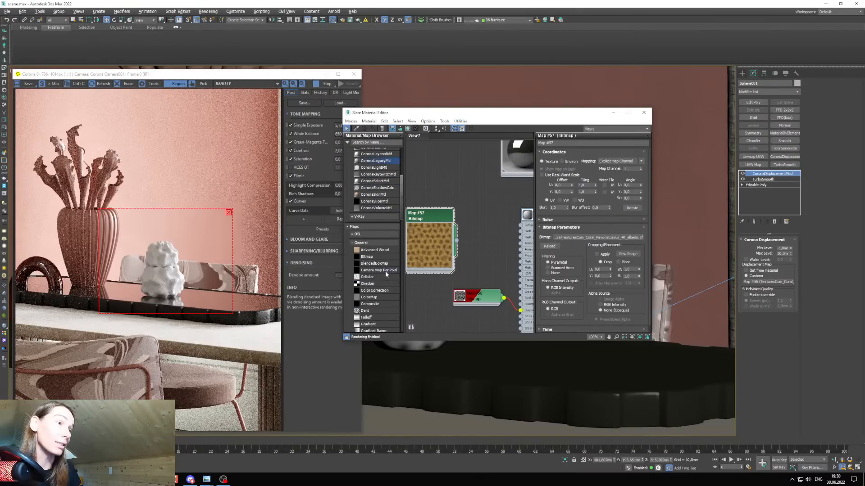
left_click(480, 241)
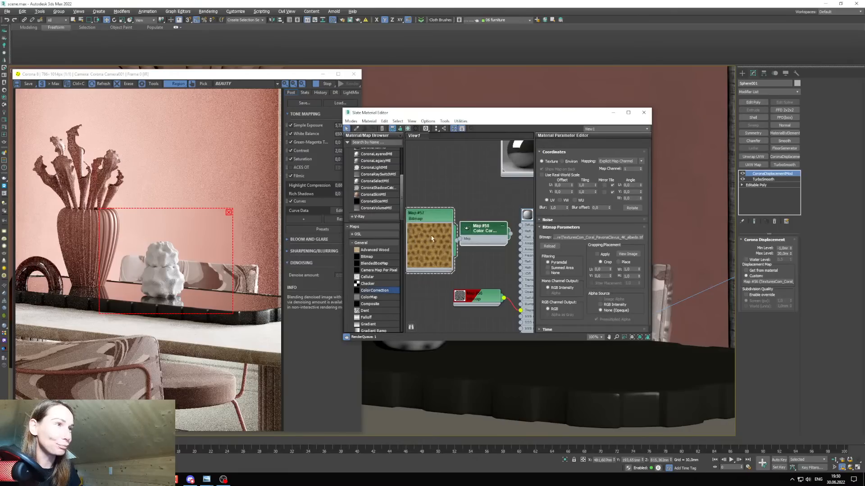
left_click_drag(432, 234, 452, 218)
double_click(453, 221)
middle_click_drag(485, 234, 456, 229)
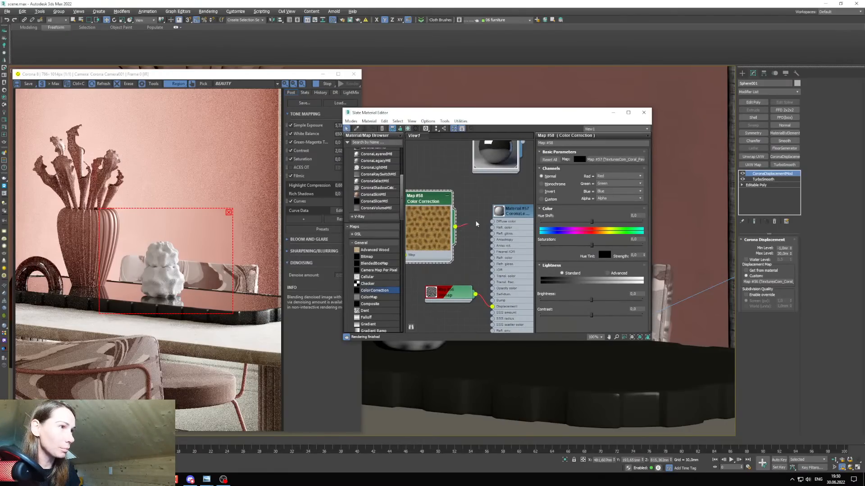
left_click_drag(476, 224, 491, 222)
scroll(518, 223, "down", 2)
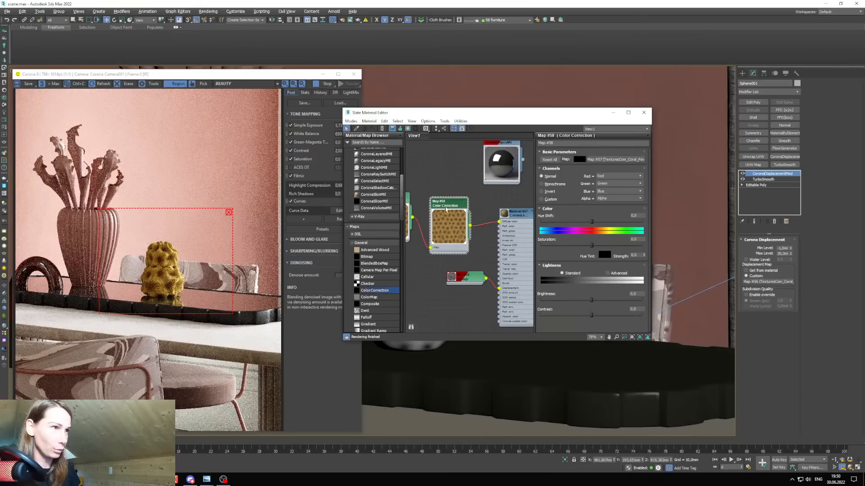
Lower the ColorCorrection saturation to about -31 and compare the ornament's colour with the reference photo.
left_click_drag(591, 245, 574, 245)
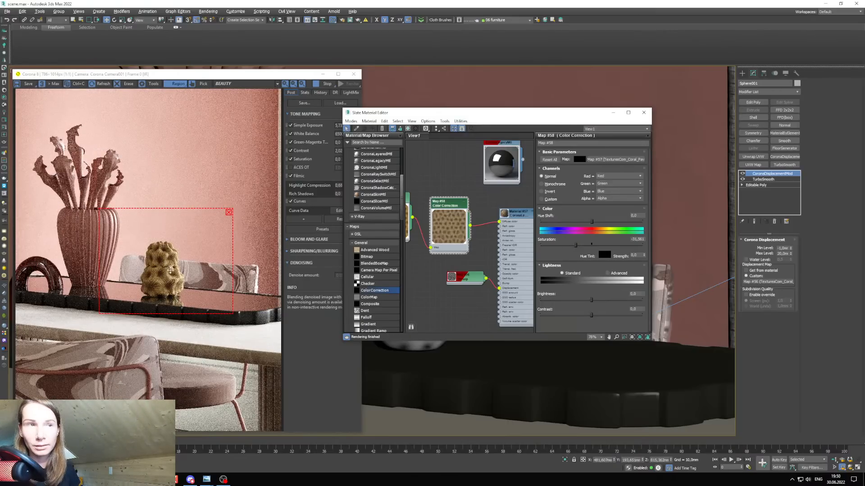
left_click(207, 479)
left_click(181, 447)
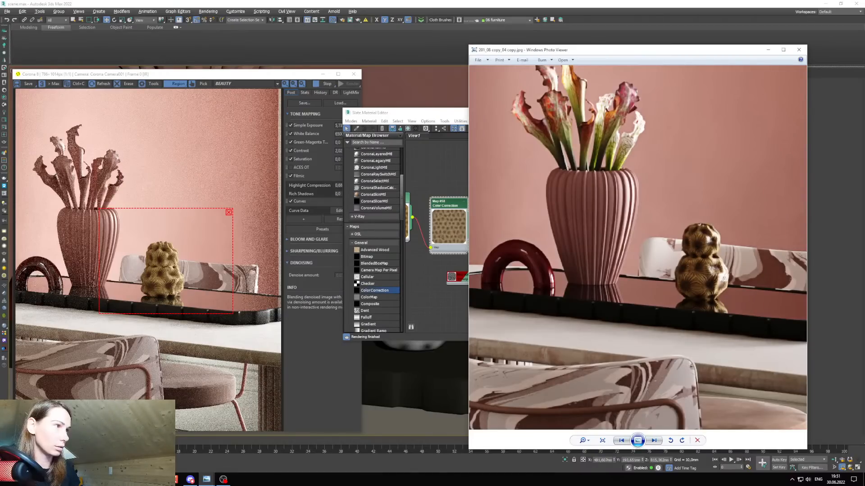
left_click(768, 50)
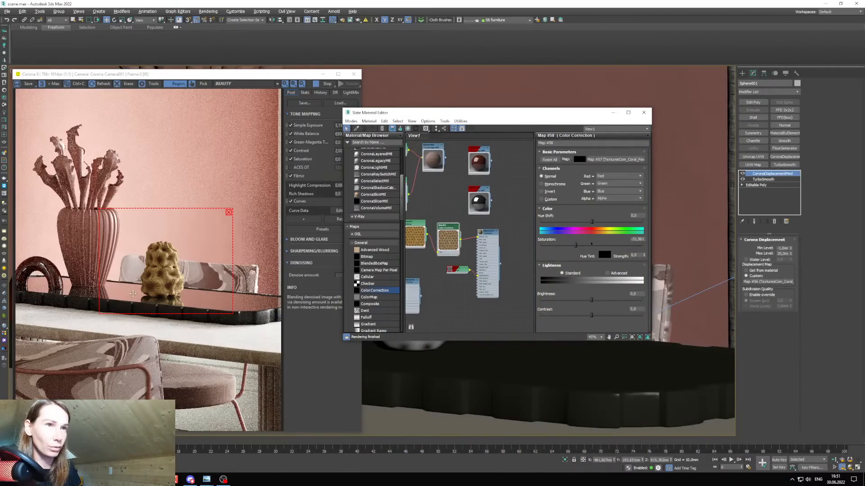
Lower the ornament material's Reflection Glossiness to 0.76 and darken its Reflection color to a medium grey.
double_click(487, 236)
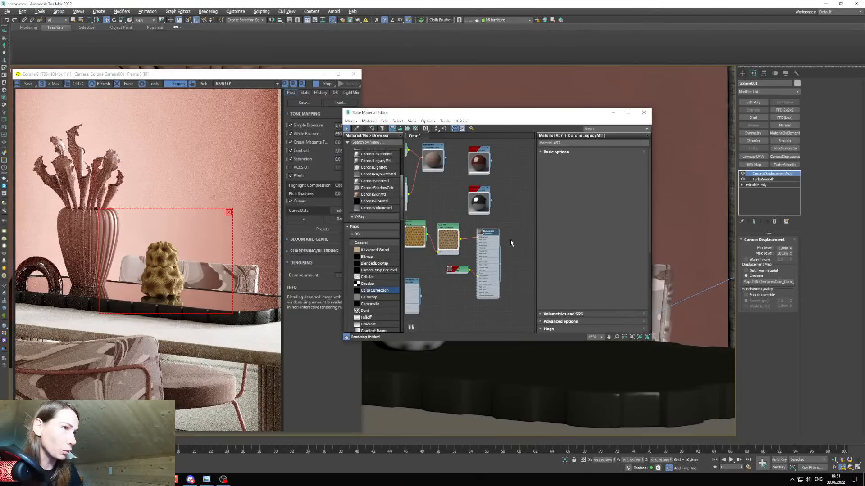
left_click_drag(595, 258, 595, 257)
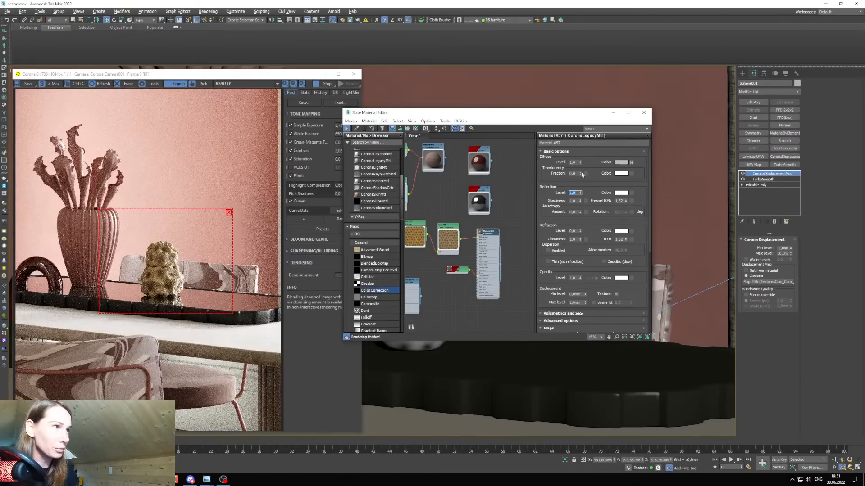
left_click_drag(580, 200, 580, 209)
left_click(622, 193)
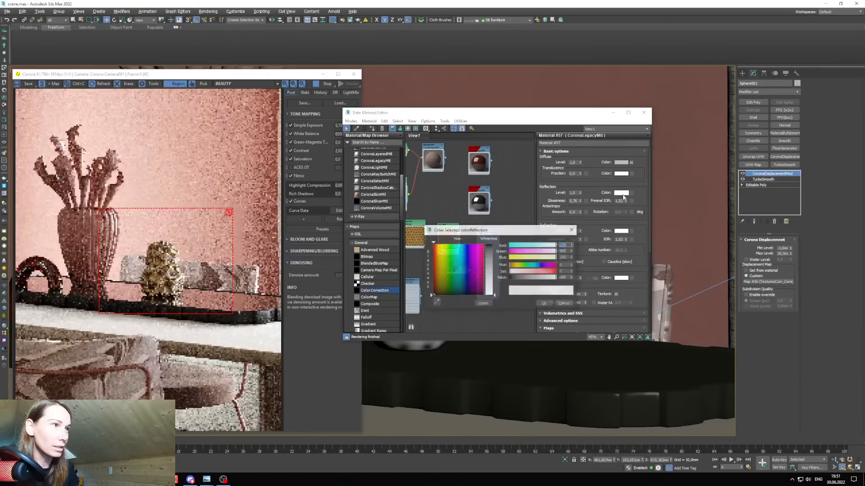
left_click_drag(542, 278, 532, 278)
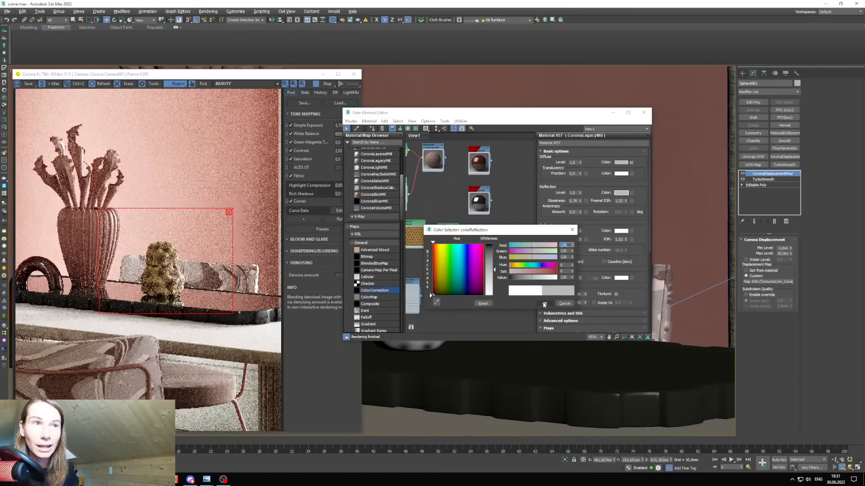
left_click(544, 303)
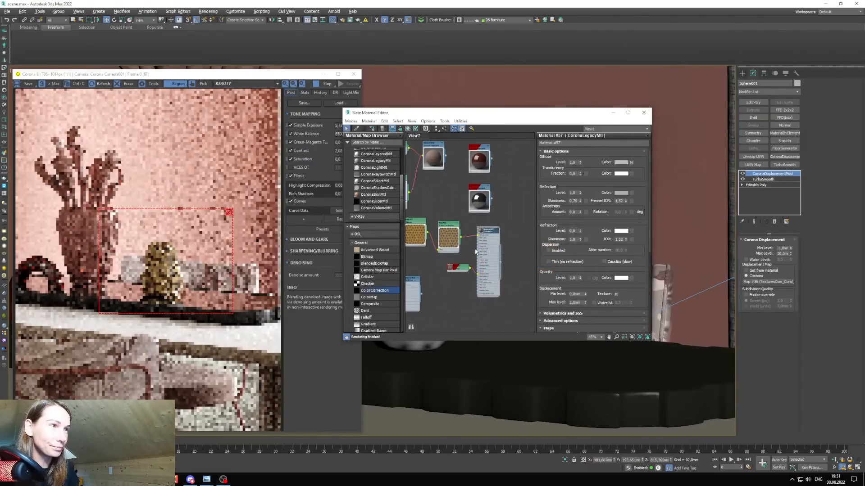
Inspect the coral height bitmap's parameters and check the texture folder for the available coral maps.
middle_click_drag(458, 278, 443, 244)
double_click(442, 250)
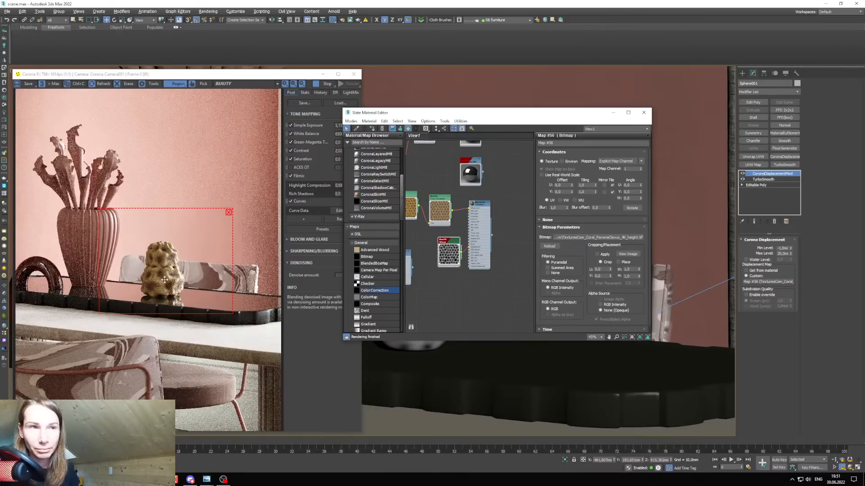
scroll(423, 230, "up", 5)
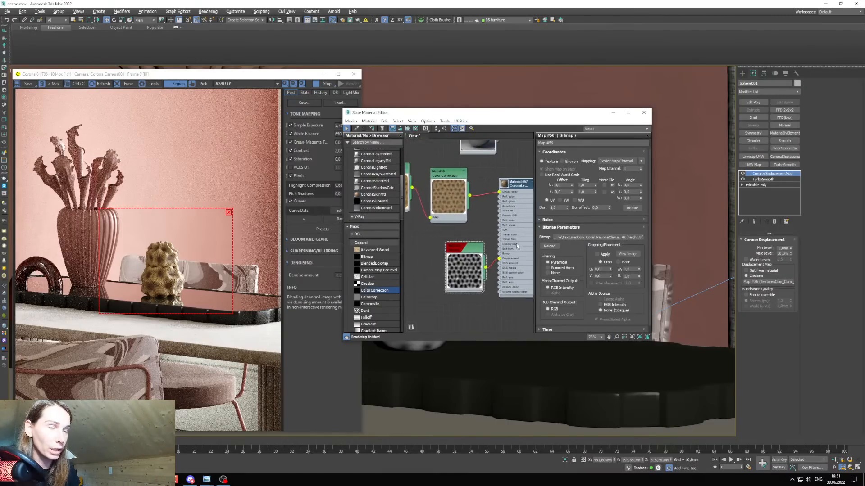
left_click(125, 479)
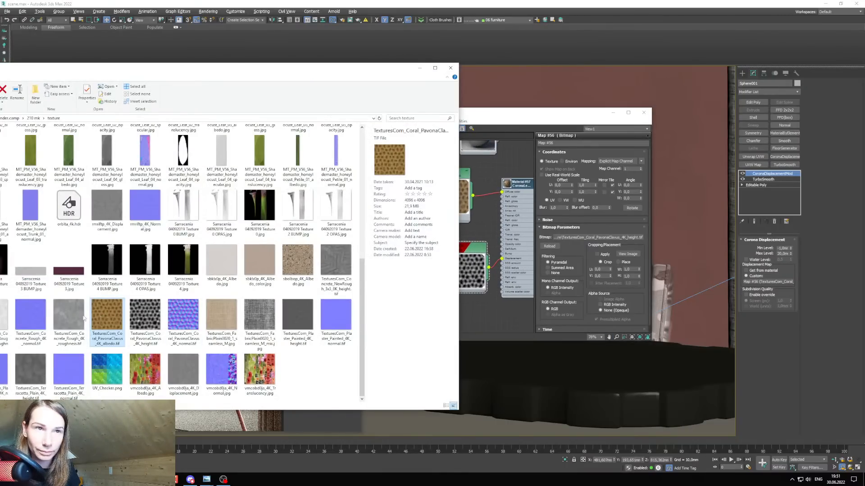
left_click(419, 68)
scroll(459, 219, "down", 5)
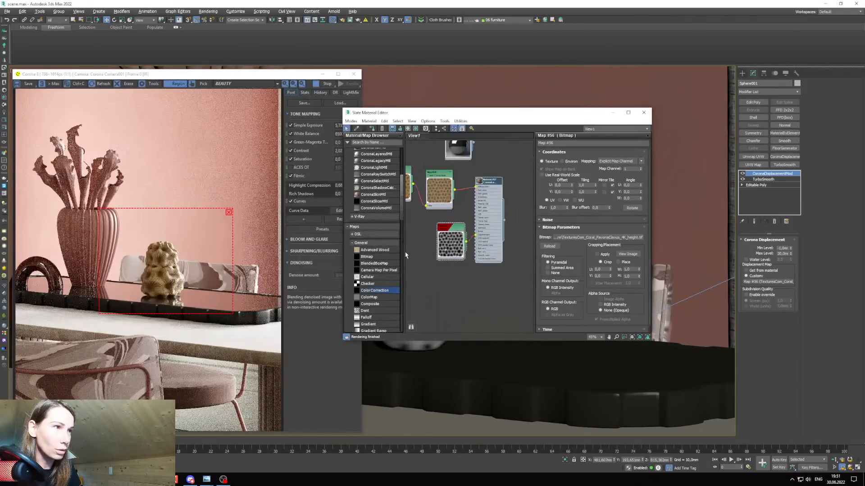
Insert a Composite map between the ColorCorrection and the ornament material's Diffuse color, and give it a second layer.
left_click_drag(458, 218, 516, 234)
middle_click_drag(458, 249, 469, 263)
scroll(470, 263, "up", 2)
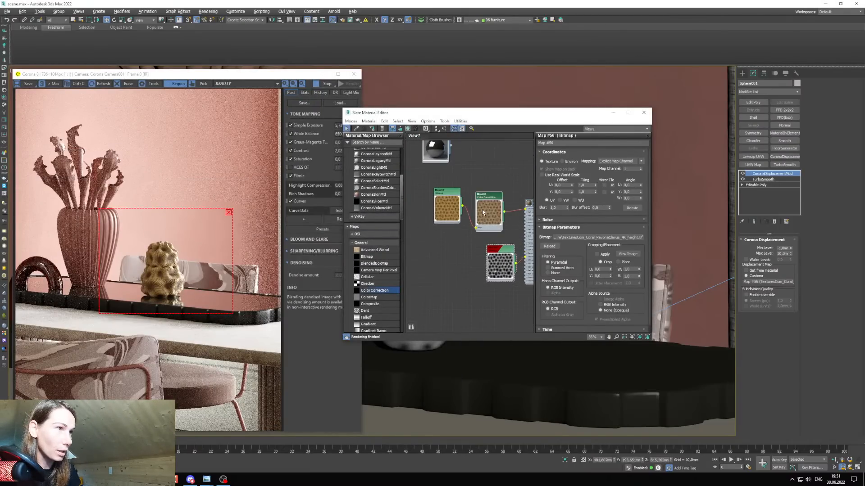
left_click_drag(485, 209, 447, 207)
scroll(375, 306, "down", 2)
left_click_drag(370, 279, 495, 207)
left_click(505, 215)
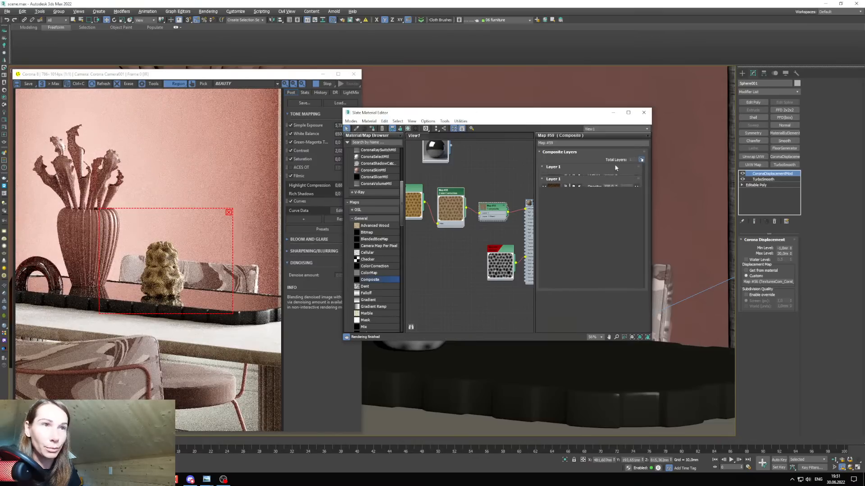
Duplicate the coral height bitmap and connect the copy to the Composite's Layer 2 mask.
middle_click_drag(496, 262, 501, 268)
left_click_drag(501, 267, 455, 248, "shift")
scroll(456, 247, "up", 3)
middle_click_drag(465, 244, 468, 248)
left_click_drag(468, 248, 452, 259)
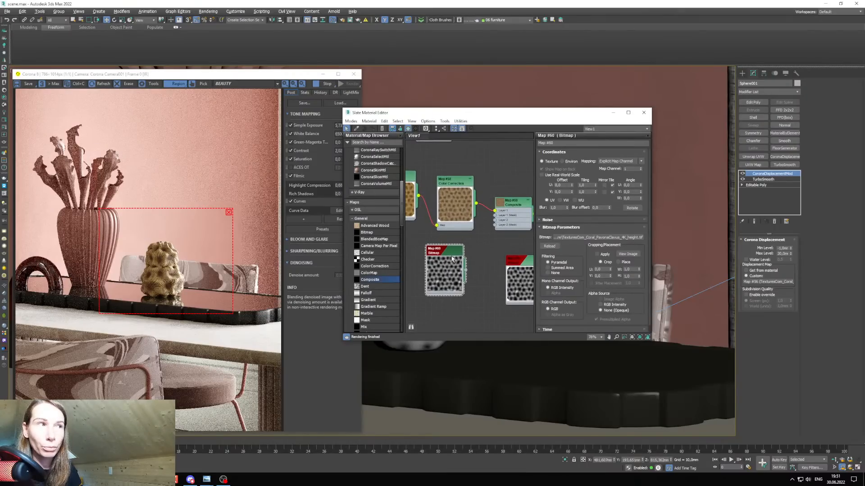
mouse_move(453, 264)
middle_mouse_down()
mouse_move(442, 263)
mouse_move(450, 269)
middle_mouse_up()
mouse_move(451, 269)
left_mouse_down()
mouse_move(484, 244)
mouse_move(459, 272)
left_mouse_up()
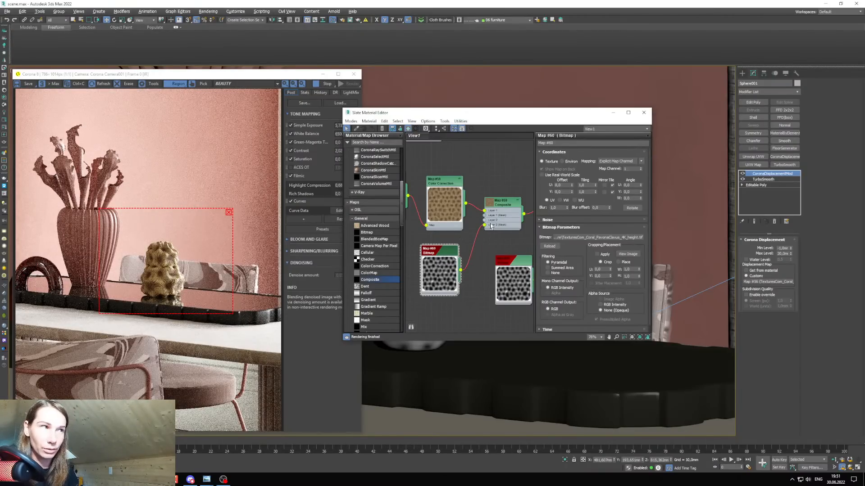
Move the mask bitmap down and add a new ColorCorrection map feeding Layer 2 of the Composite.
middle_click_drag(490, 223, 483, 192)
left_click_drag(445, 241, 450, 272)
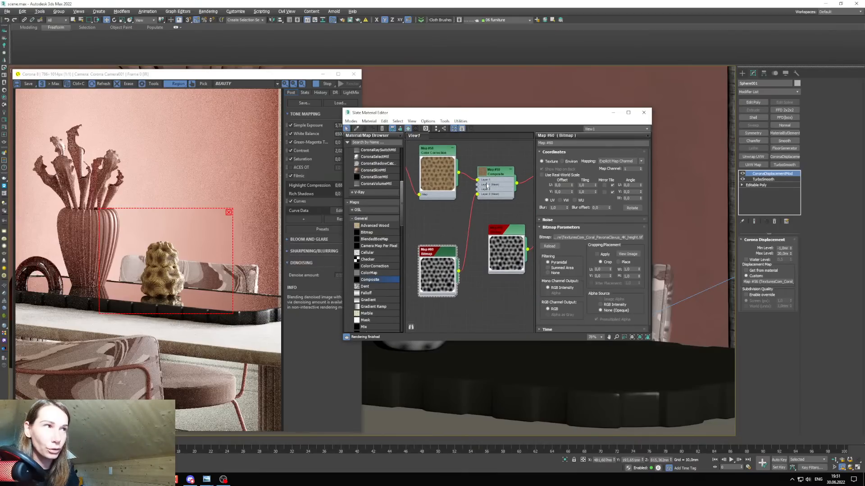
left_click(448, 184)
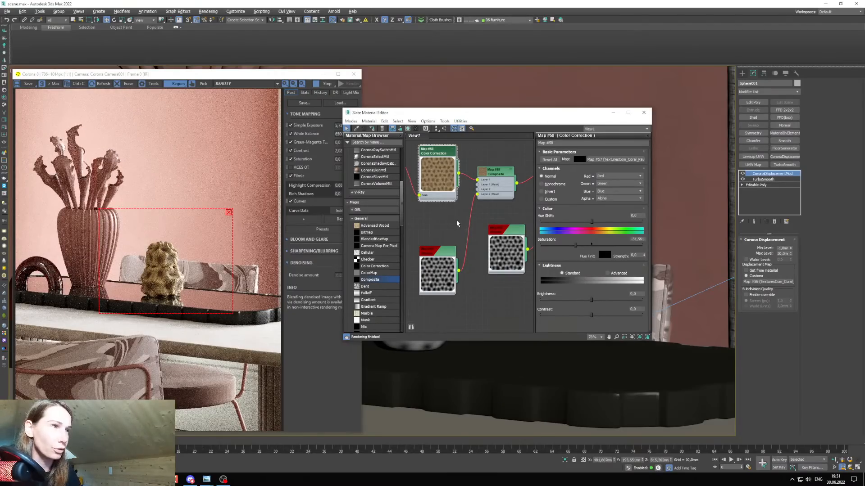
left_click(445, 221)
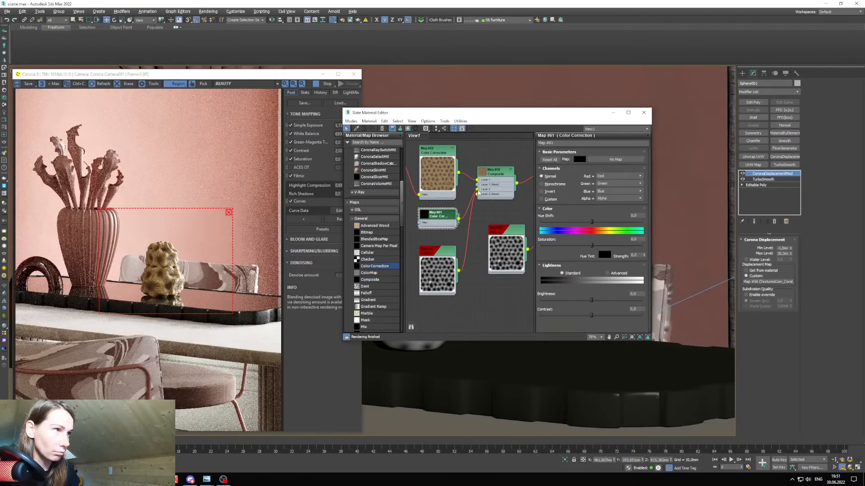
Invert the output of the duplicated height bitmap used as the Layer 2 mask.
double_click(425, 260)
scroll(567, 152, "down", 1)
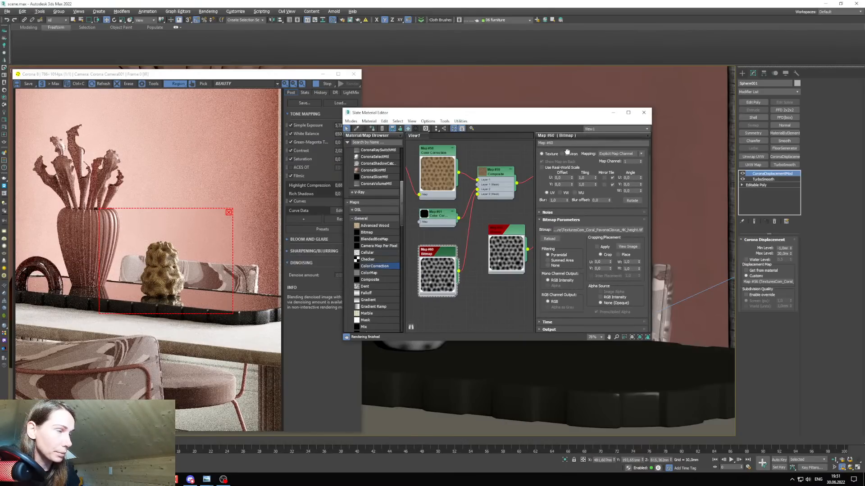
left_click(557, 330)
left_click(543, 186)
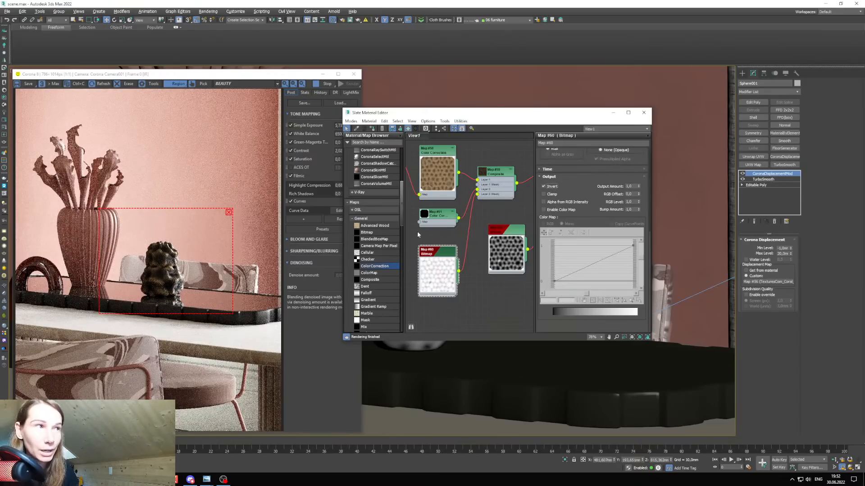
Set the Layer 2 ColorCorrection's base color to a dark brown with red 0.11 and green 0.059.
scroll(417, 234, "up", 3)
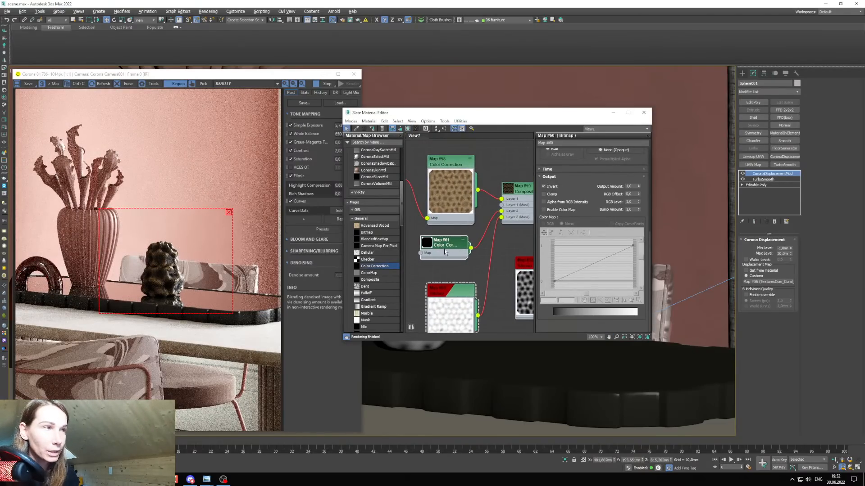
double_click(428, 246)
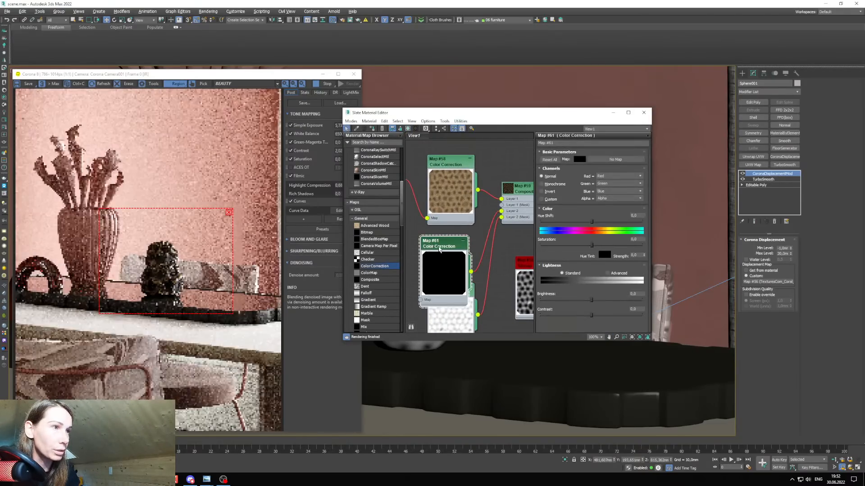
left_click(580, 160)
left_click(458, 171)
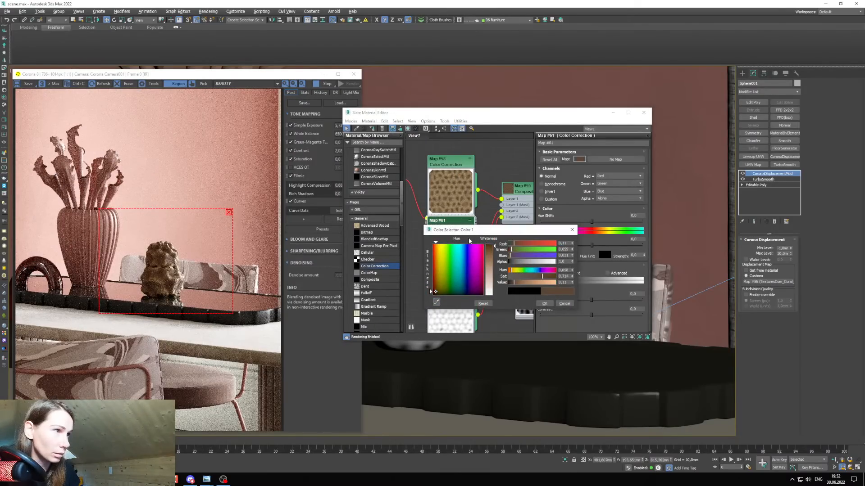
left_click(544, 304)
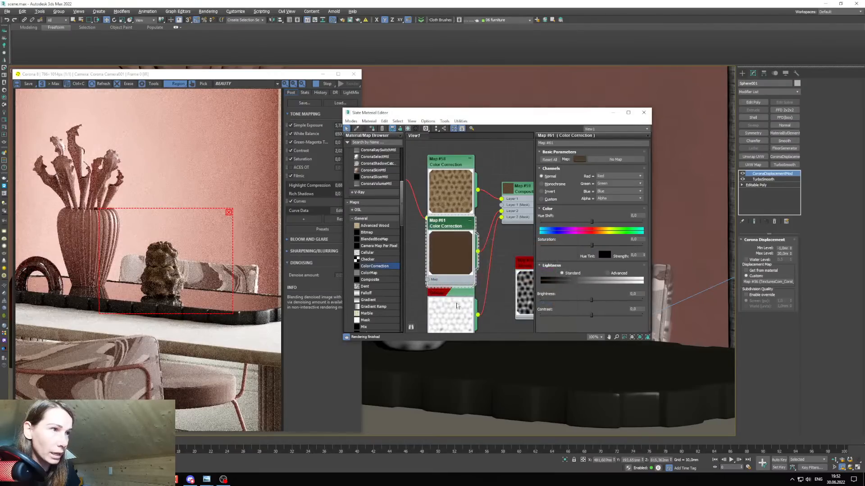
Enable the mask bitmap's output Color Map, bend its curve with an added Bezier-Smooth point, and check the ornament in the render.
double_click(456, 307)
middle_click_drag(455, 307, 450, 215)
left_click_drag(445, 195, 445, 222)
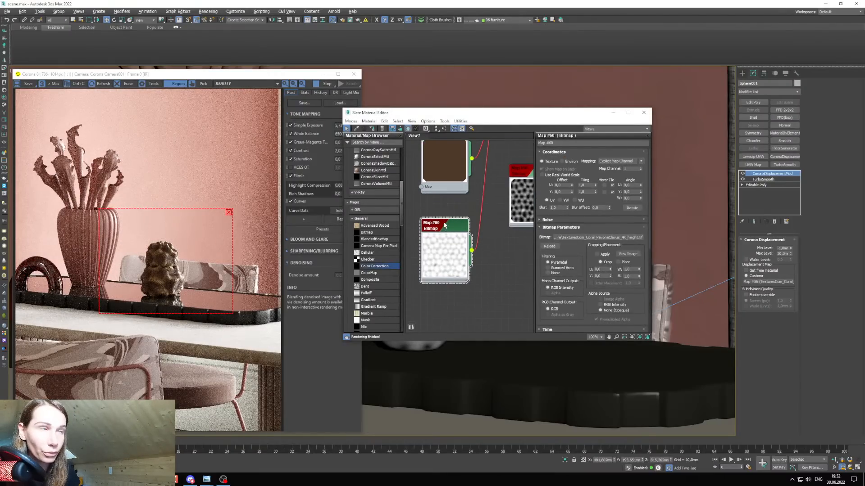
scroll(580, 291, "down", 5)
left_click(551, 261)
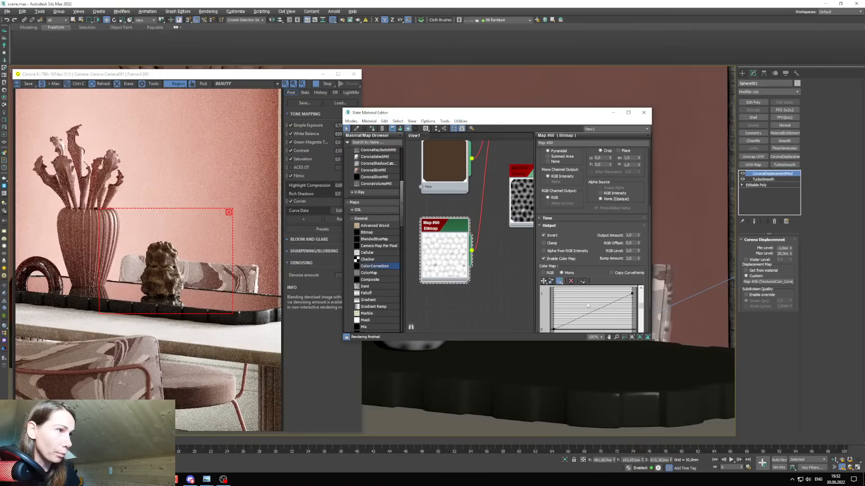
right_click(590, 312)
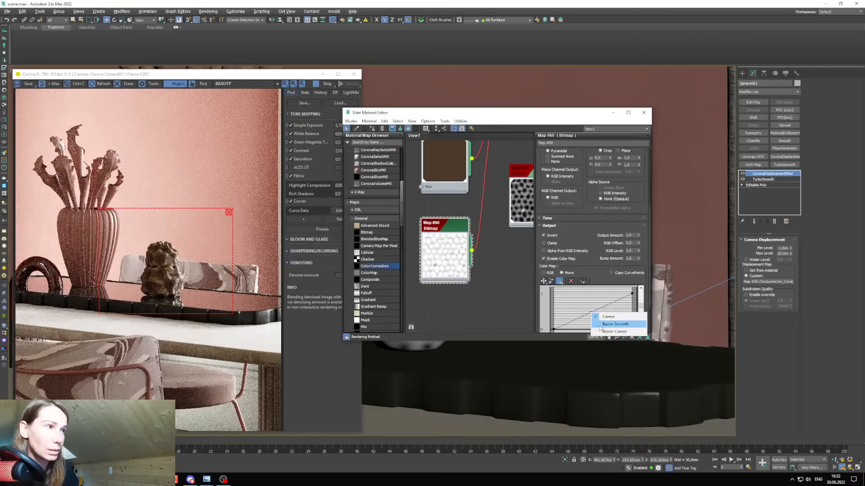
left_click(604, 324)
left_click_drag(600, 312, 571, 314)
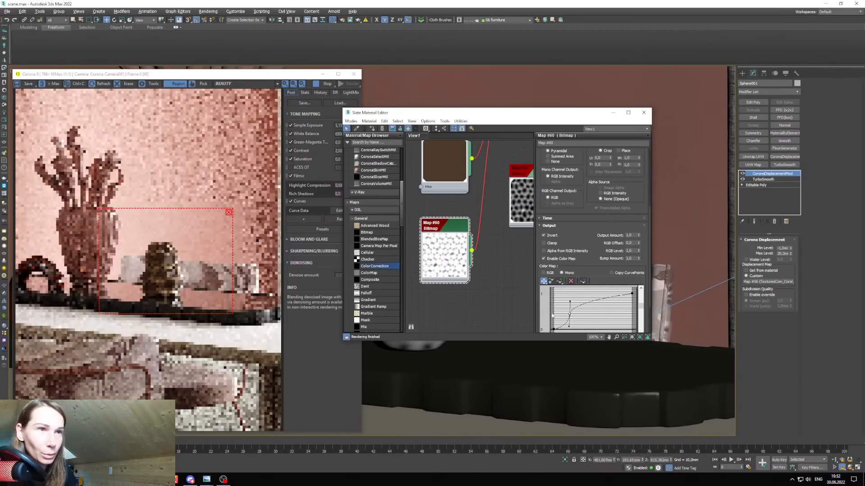
scroll(165, 273, "up", 1)
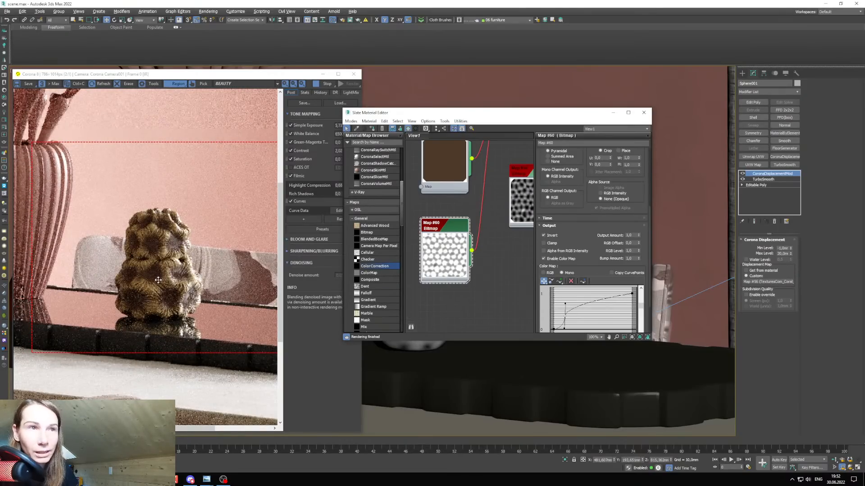
scroll(165, 272, "down", 1)
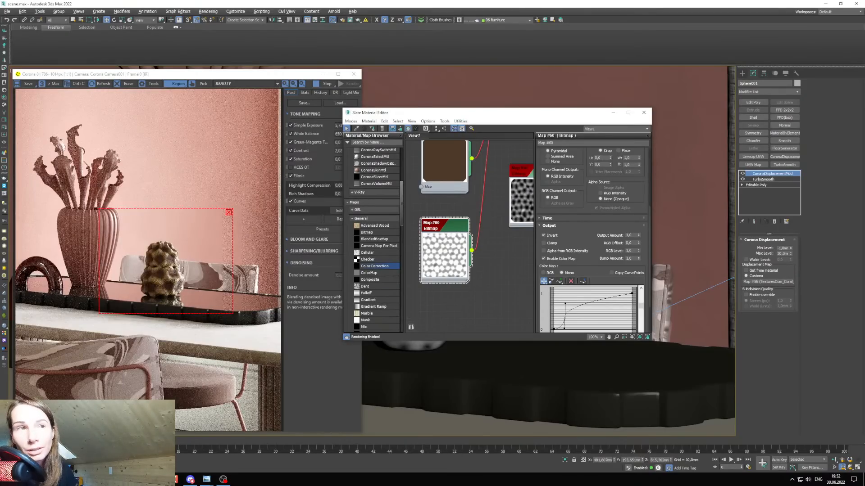
Try Multiply blending on Layer 2 of the Composite map, and switch the layer to Overlay.
middle_click_drag(490, 263, 479, 295)
scroll(472, 292, "down", 2)
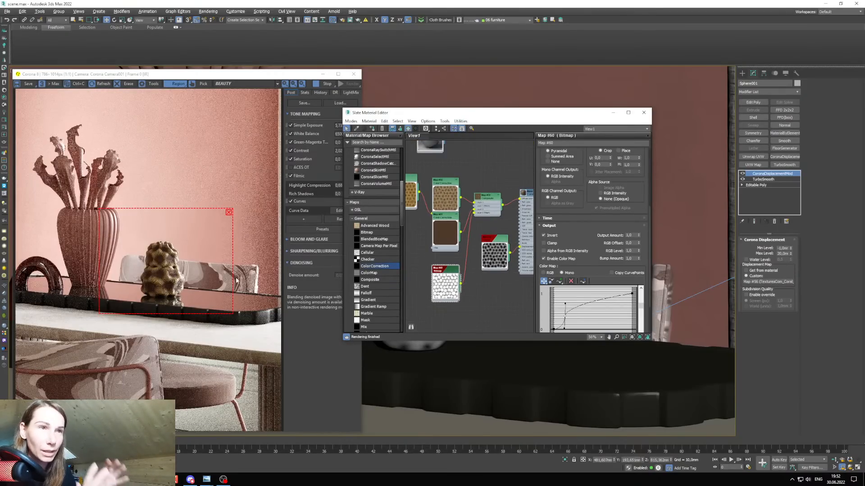
scroll(392, 233, "down", 1)
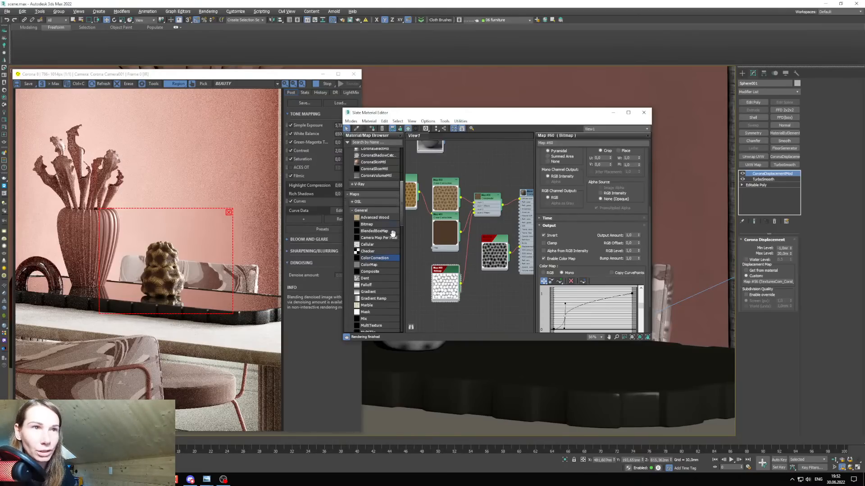
scroll(392, 234, "down", 4)
scroll(479, 193, "up", 3)
double_click(481, 193)
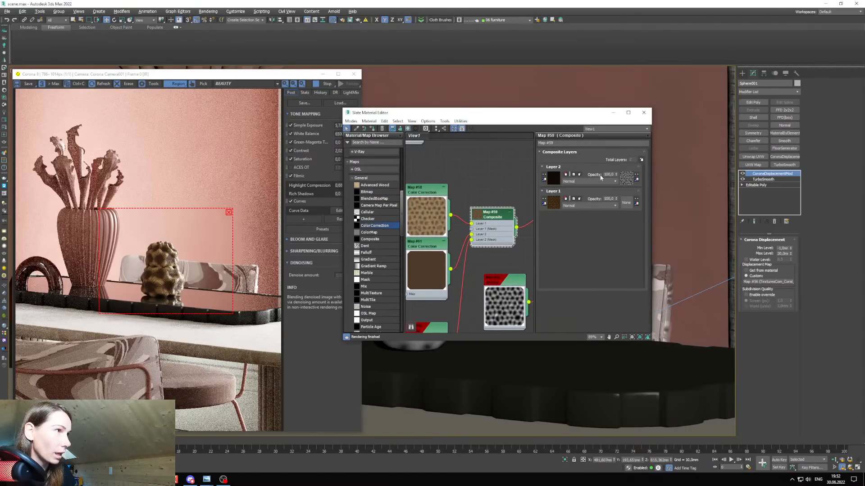
double_click(612, 175)
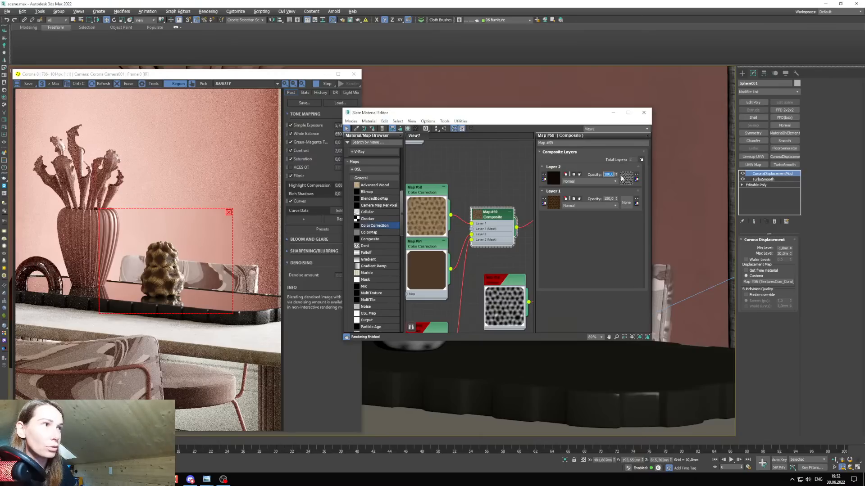
left_click(586, 182)
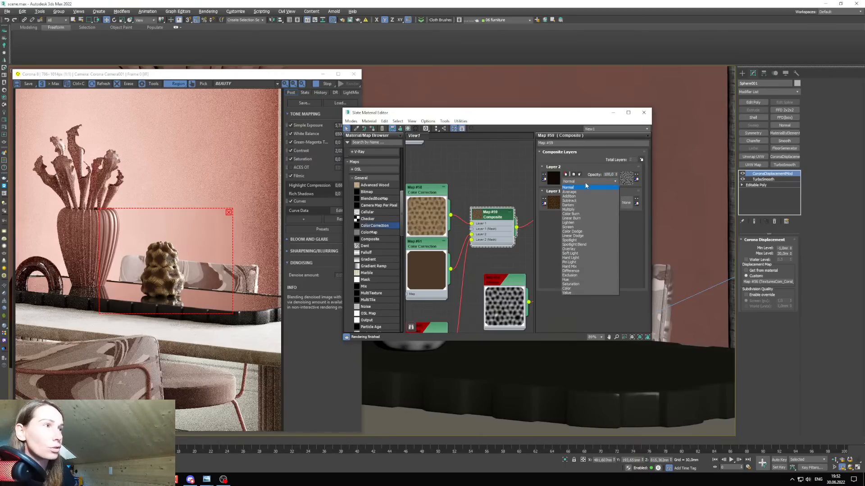
left_click(576, 210)
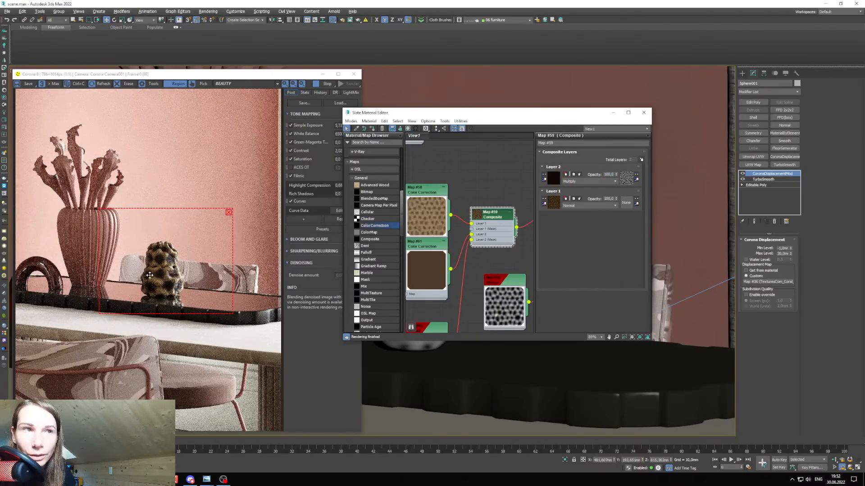
left_click(585, 181)
left_click(572, 248)
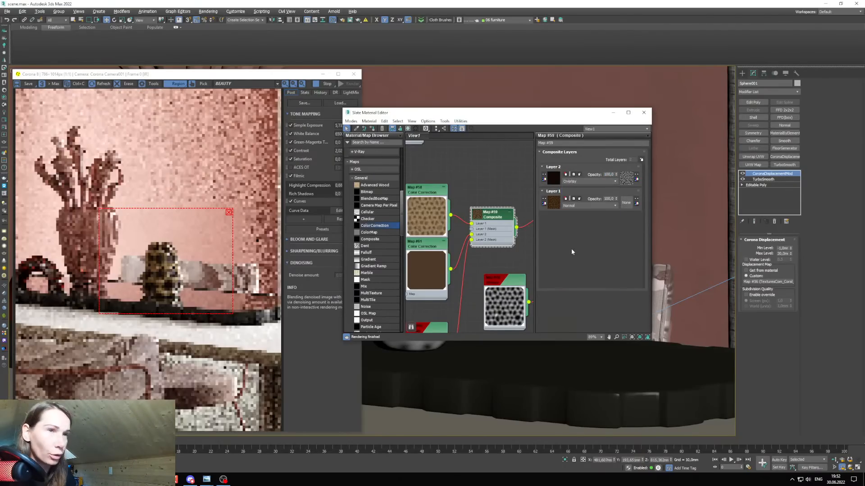
Compare Layer 2 of the Composite map hidden and shown at 60 opacity, and set the layer's opacity to 40.
double_click(608, 174)
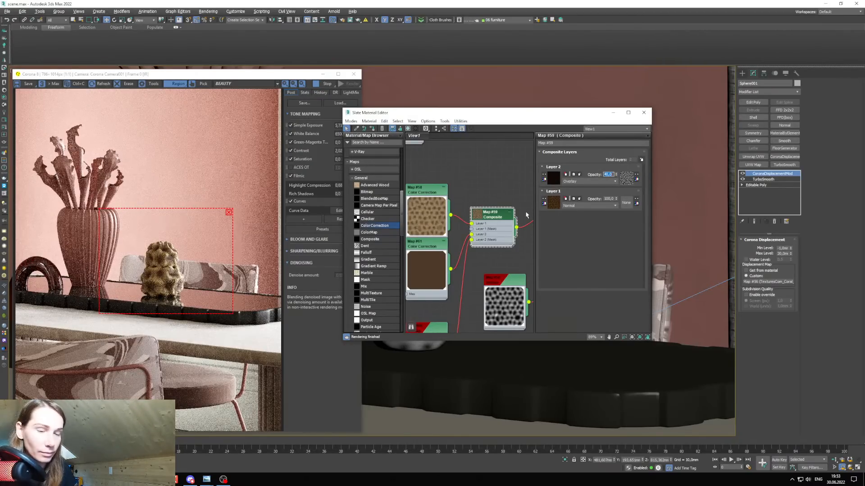
type("60")
key("Return")
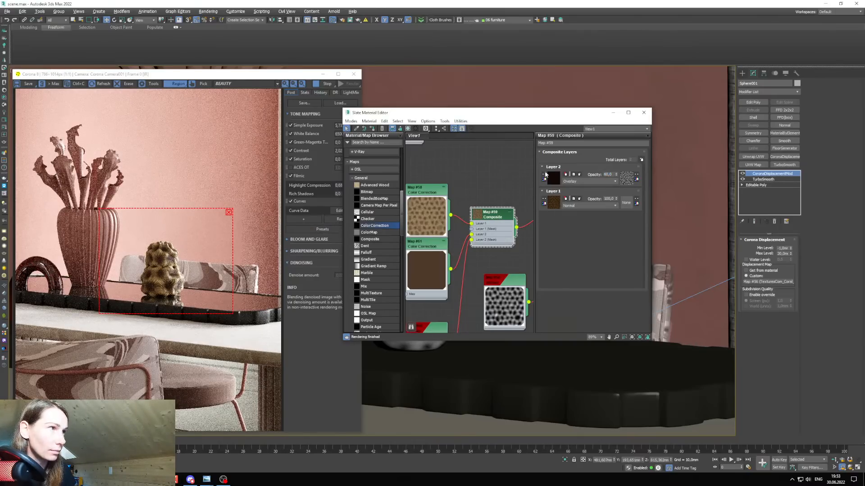
left_click(544, 174)
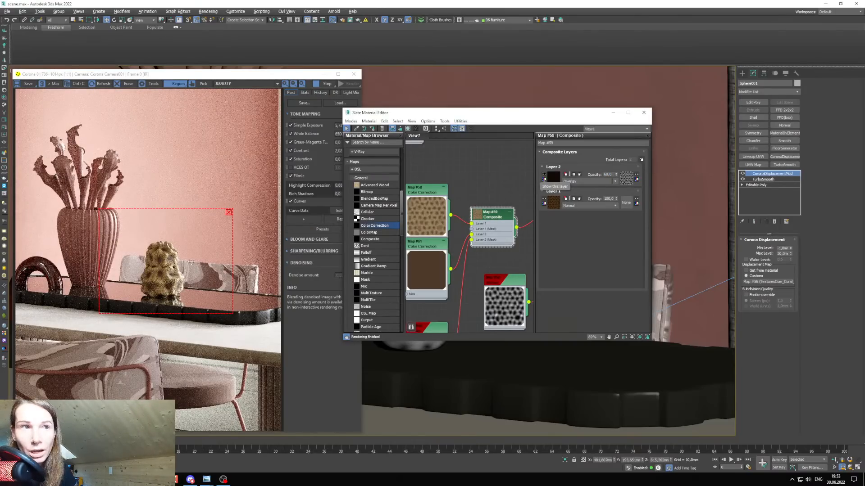
left_click(544, 175)
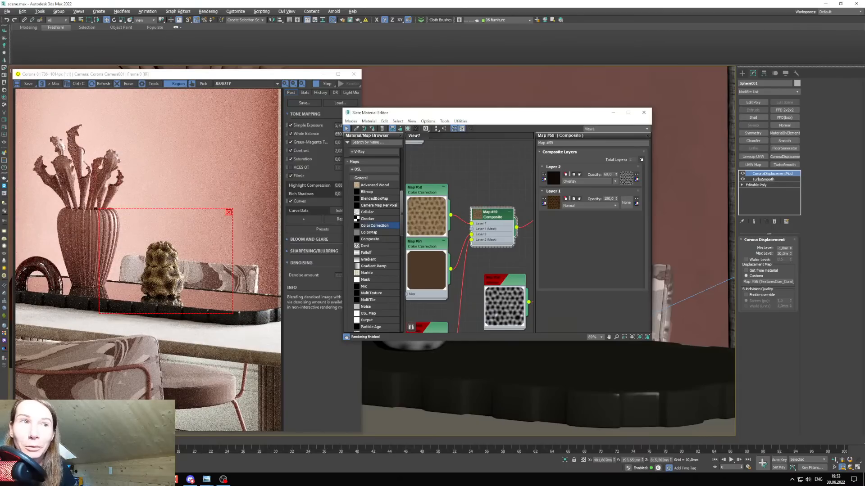
type("40")
key("Return")
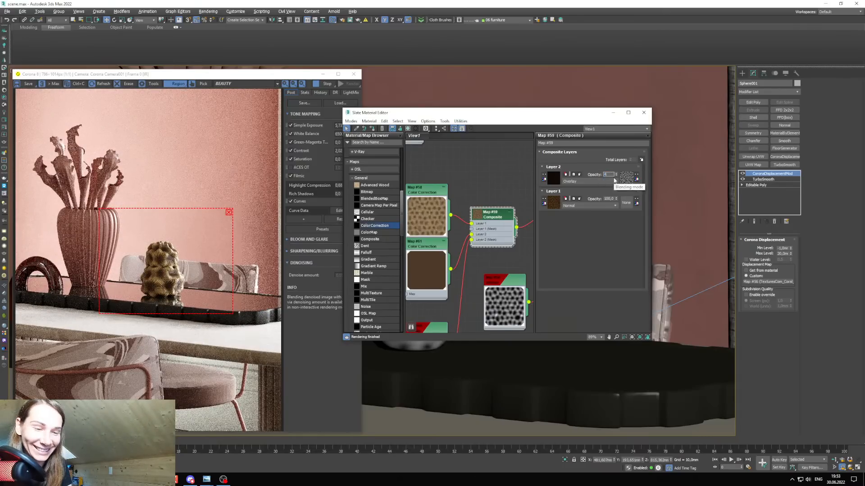
Move the render region from the ornament onto the vase and arch decor and extend it over the coral-like stems.
left_click_drag(412, 117, 481, 124)
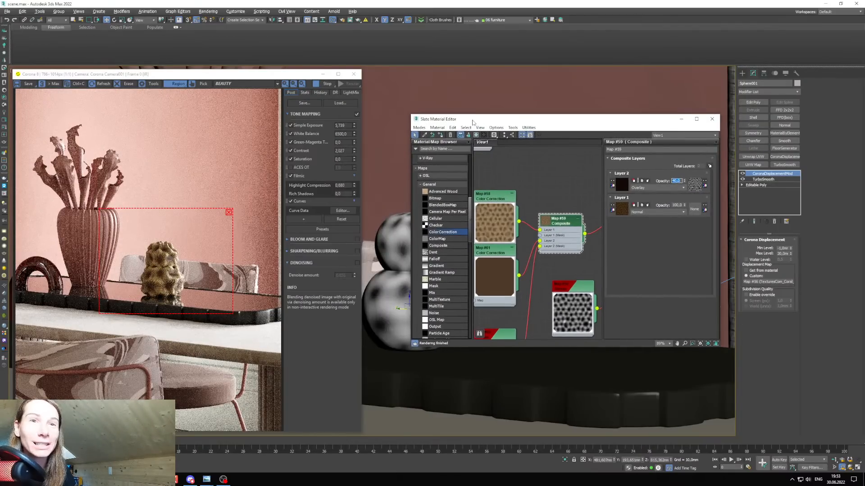
left_click_drag(189, 74, 307, 71)
left_click_drag(275, 271, 214, 166)
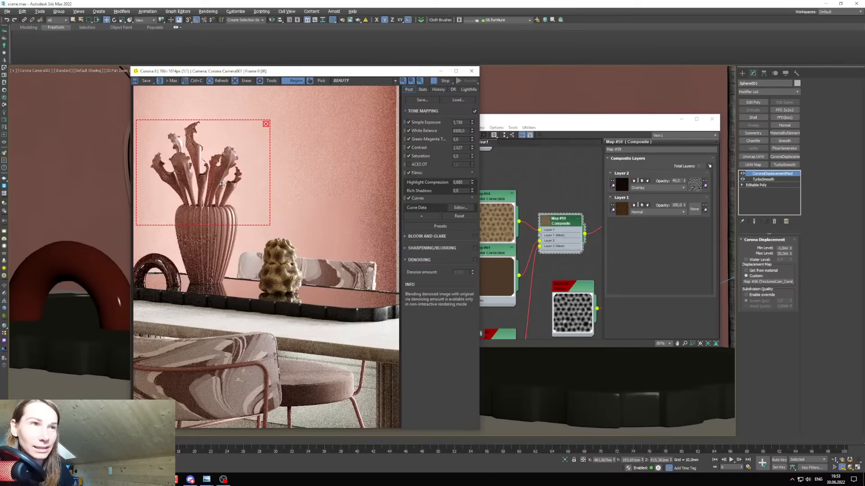
left_click_drag(270, 224, 264, 287)
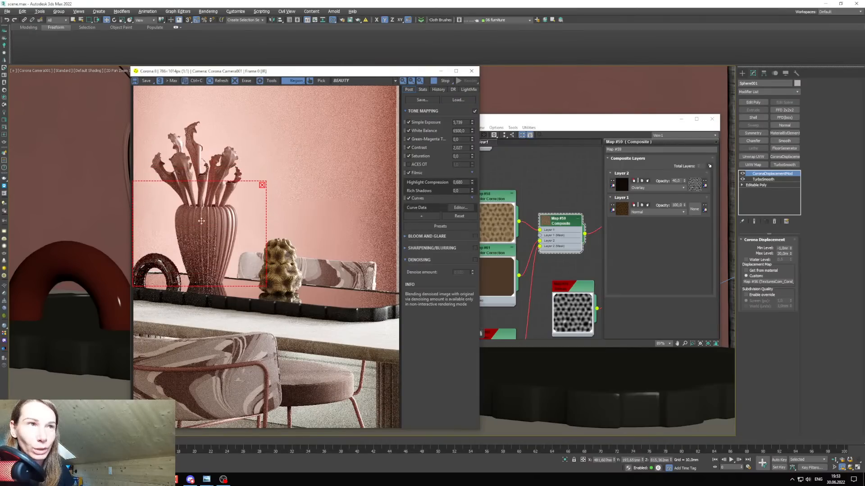
left_click_drag(201, 180, 201, 127)
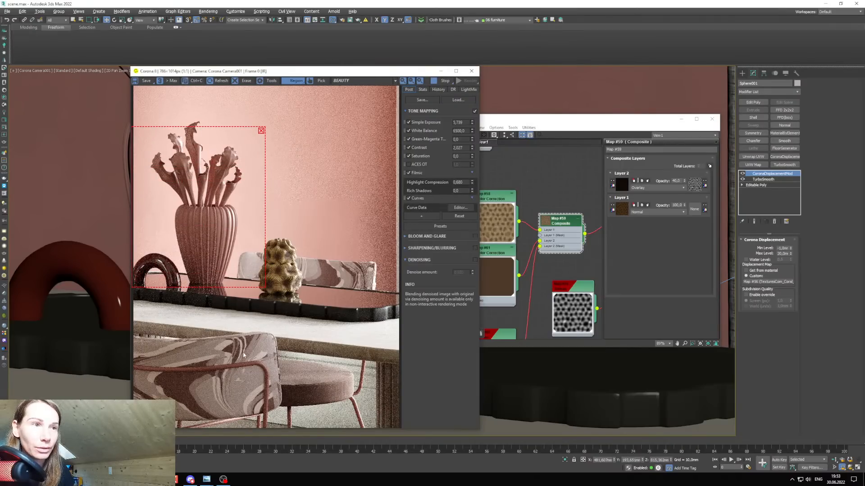
Return the viewport to the full Corona camera view and remove the render region so the whole dining room renders.
left_click(441, 71)
left_click(681, 119)
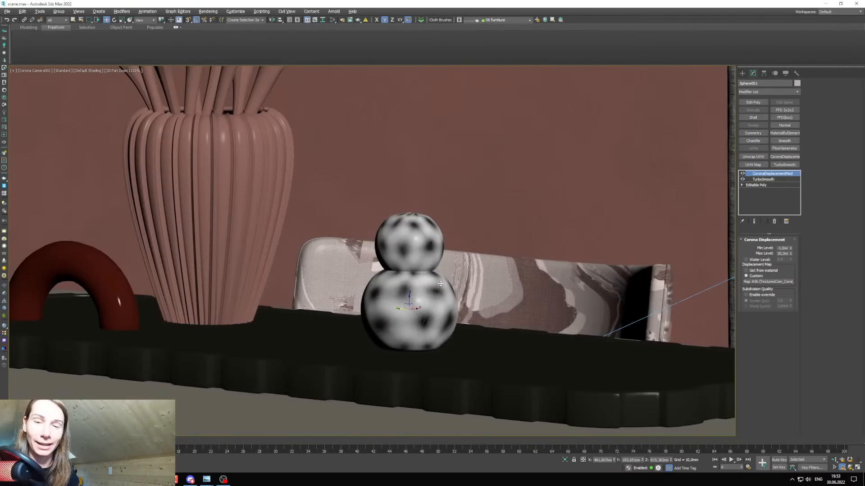
key("c")
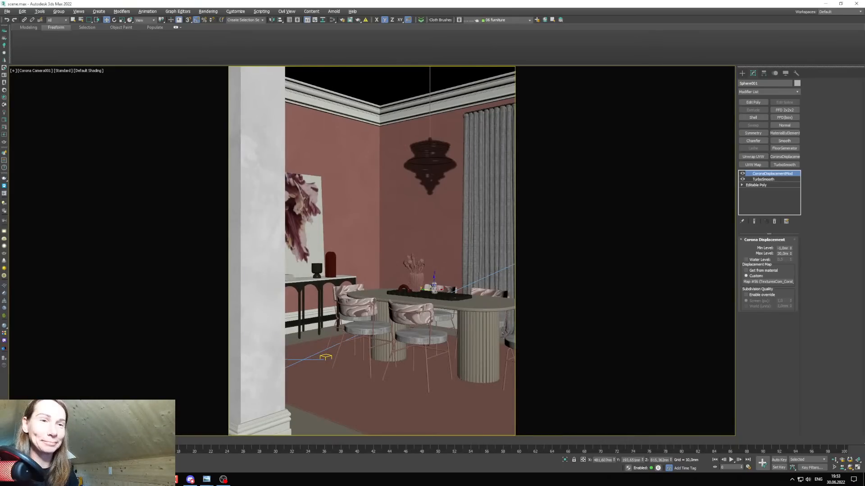
left_click(40, 463)
left_click(441, 71)
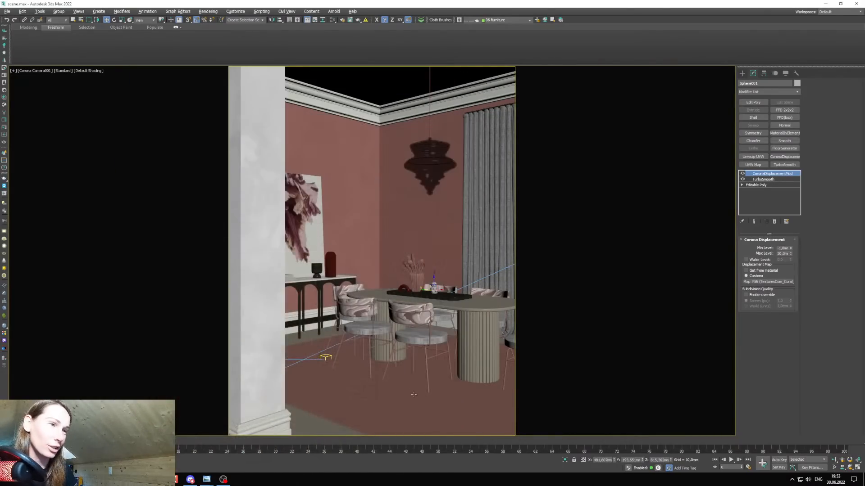
left_click(41, 464)
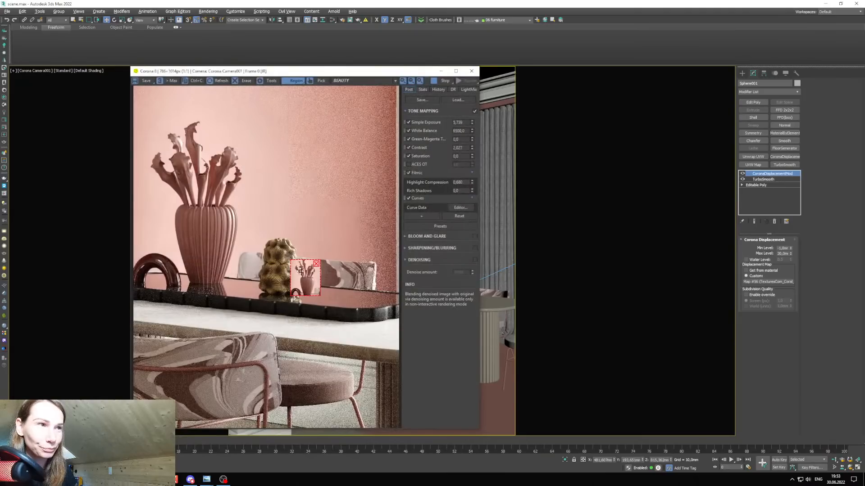
left_click(317, 264)
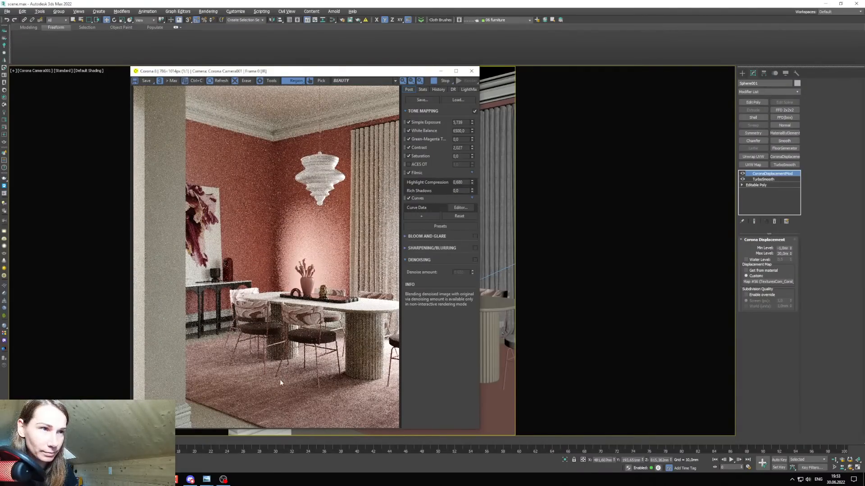
Pick the pink metal material from the chair legs into the Slate editor and duplicate it in an empty area.
left_click(822, 385)
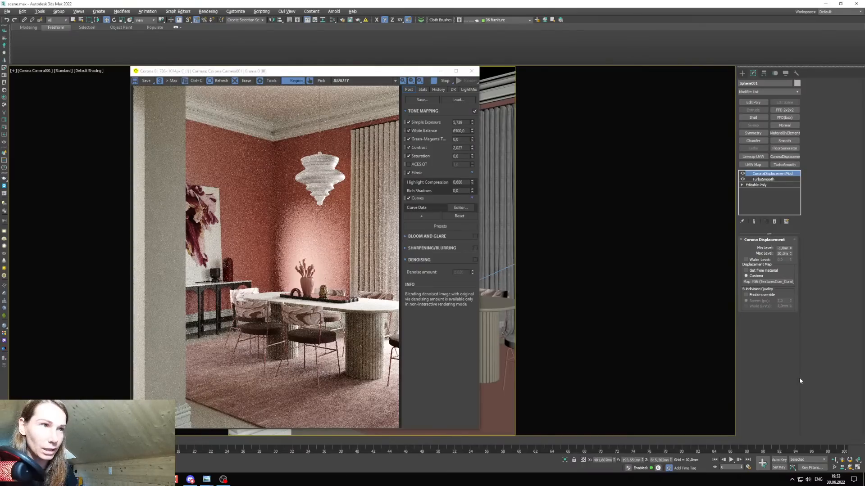
key("m")
left_click_drag(288, 70, 171, 74)
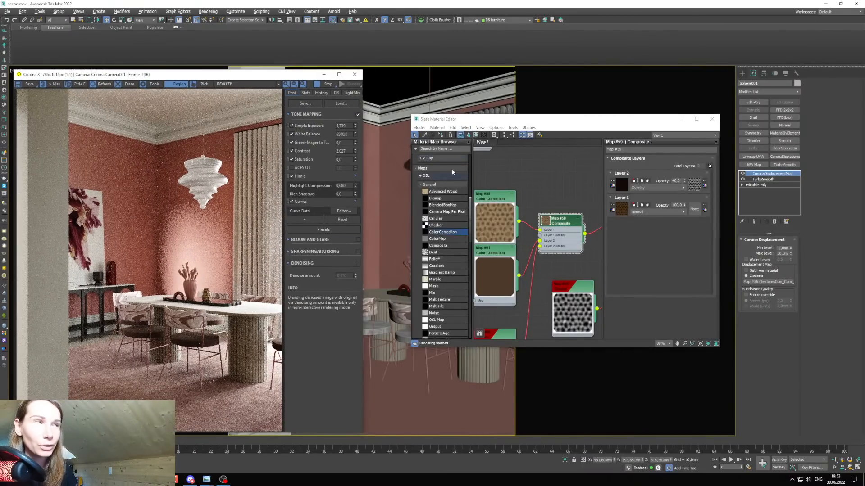
left_click(391, 358)
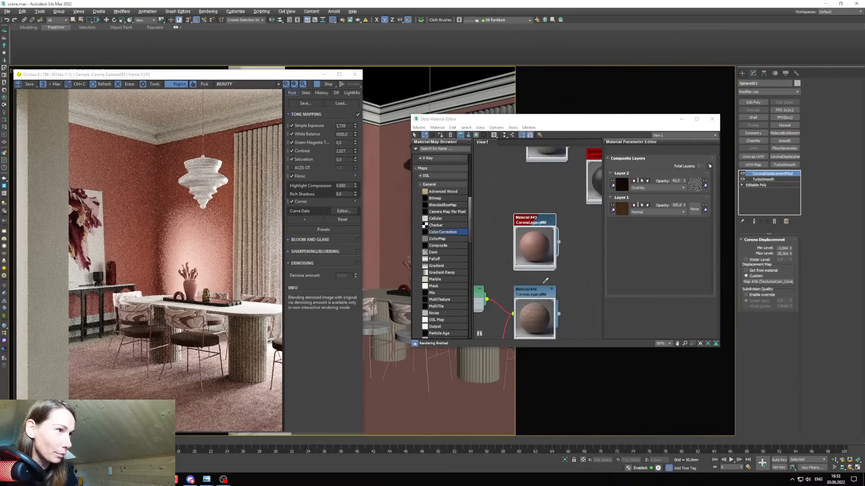
scroll(568, 272, "down", 6)
middle_click_drag(569, 272, 578, 333)
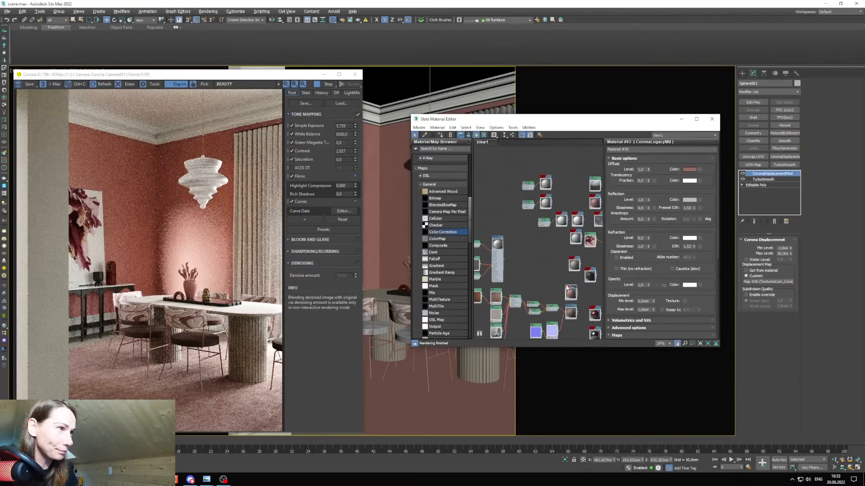
left_click_drag(569, 287, 491, 174, "shift")
double_click(493, 177)
scroll(531, 279, "up", 4)
mouse_move(514, 224)
middle_mouse_down()
mouse_move(530, 279)
mouse_move(538, 211)
mouse_move(517, 292)
mouse_move(515, 223)
middle_mouse_up()
scroll(517, 292, "up", 2)
scroll(442, 196, "up", 5)
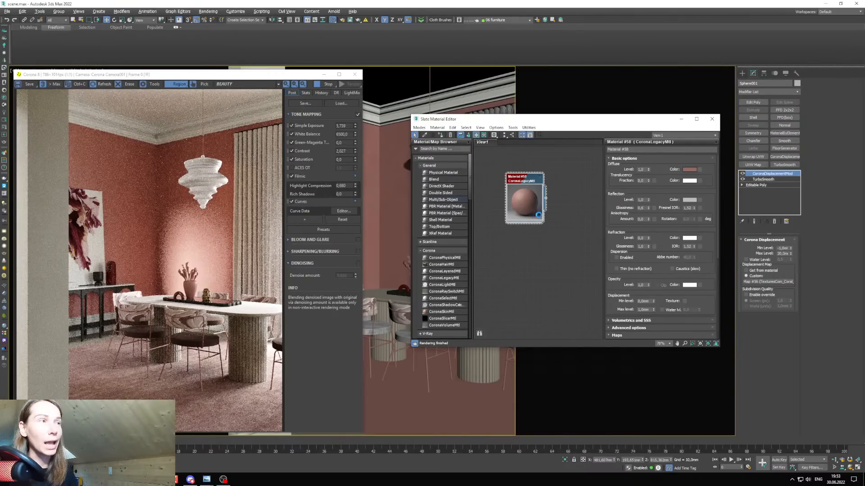
Connect the duplicated pink material to slot 1 of a Multi/Sub-Object material and plug another copy of it into slot 2.
middle_click_drag(535, 207, 536, 220)
scroll(535, 216, "up", 2)
left_click_drag(527, 209, 509, 195)
left_click_drag(566, 216, 566, 216)
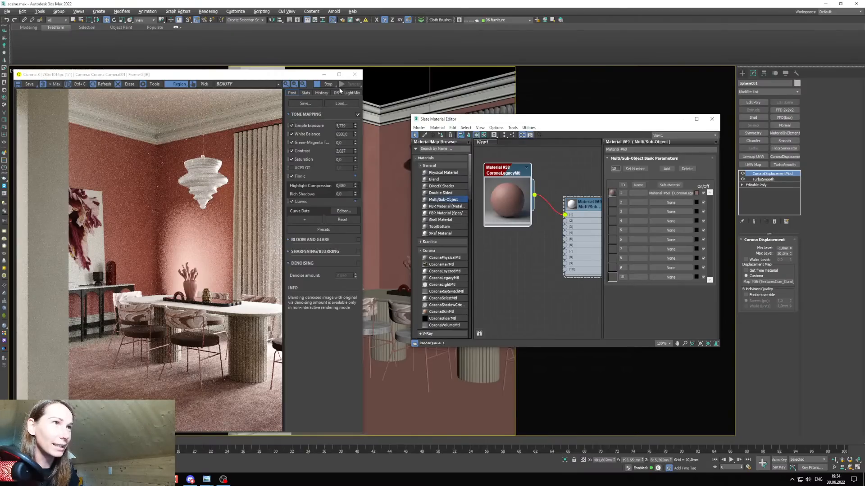
middle_click_drag(528, 203, 531, 216)
left_click_drag(532, 214, 568, 231, "shift")
Locate the chair legs' original pink material in the Slate editor by picking it from a chair leg in the viewport.
left_click(324, 74)
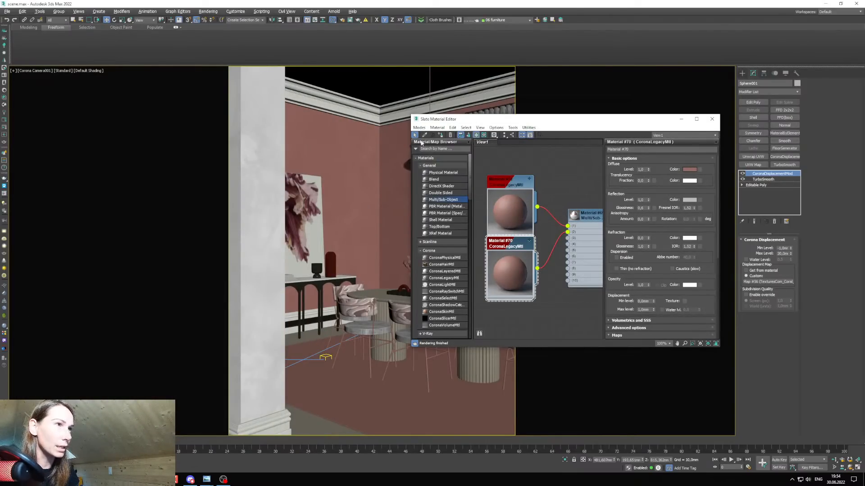
left_click(391, 355)
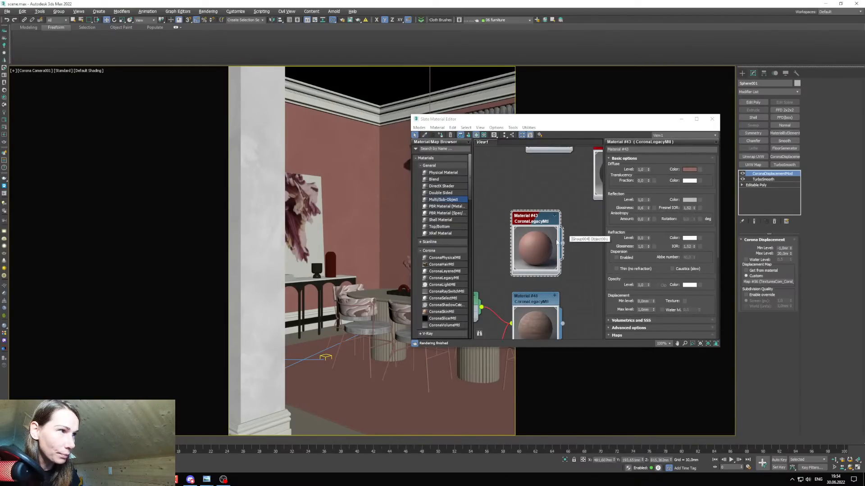
scroll(397, 356, "up", 10)
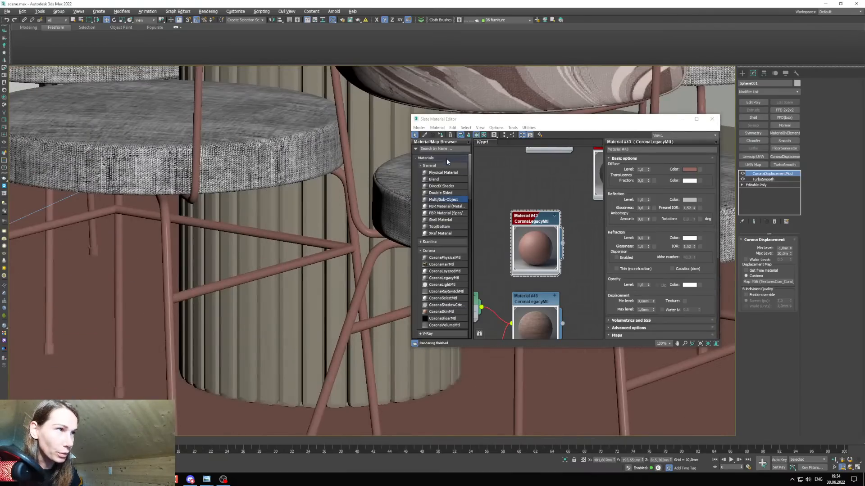
left_click(424, 136)
left_click(350, 330)
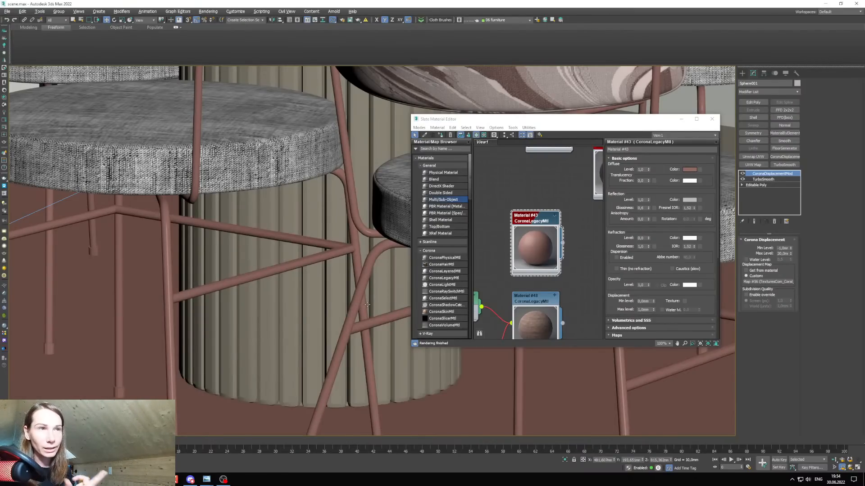
scroll(555, 308, "down", 10)
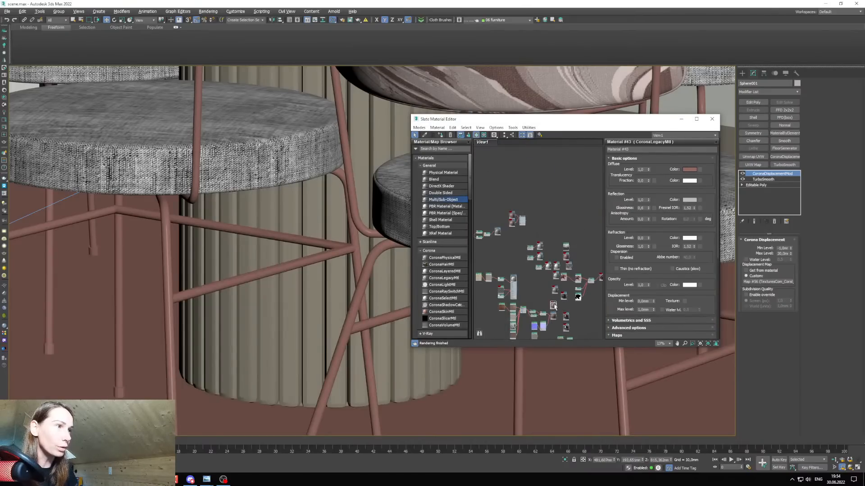
scroll(518, 198, "up", 8)
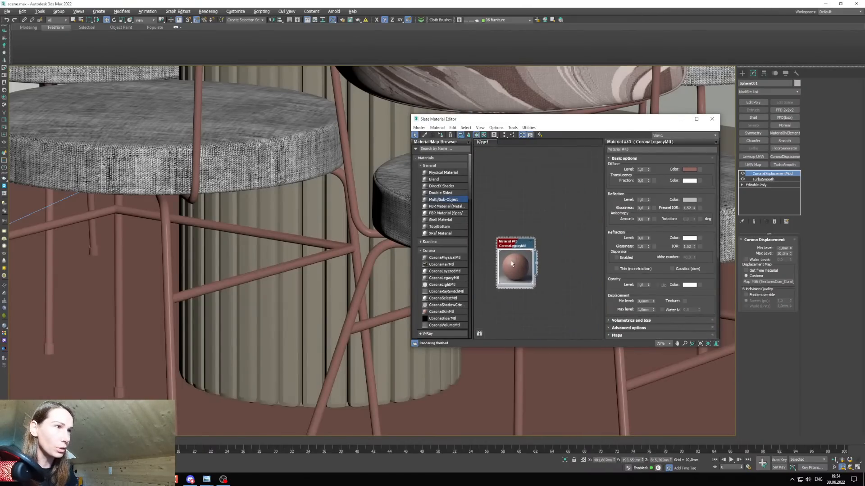
right_click(517, 248)
left_click(557, 265)
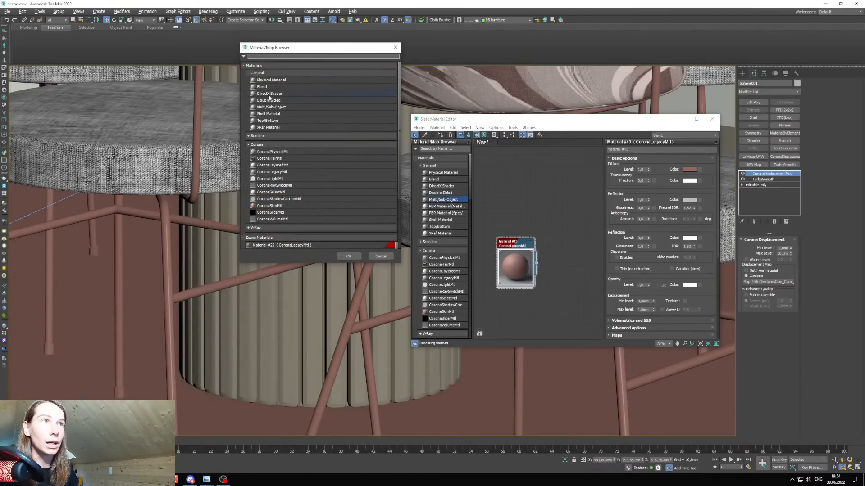
left_click(271, 108)
left_click(381, 256)
Change the chair legs' pink material to the Multi/Sub-Object type, keeping the old material as a sub-material.
right_click(521, 246)
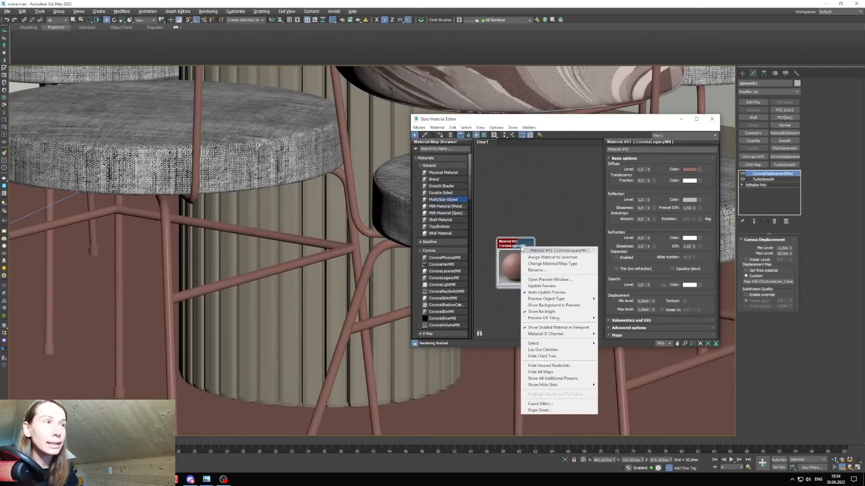
left_click(545, 265)
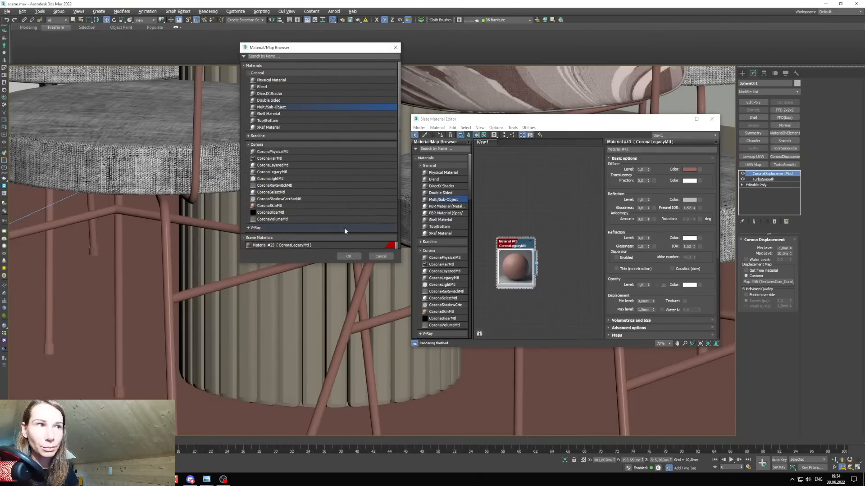
left_click(349, 255)
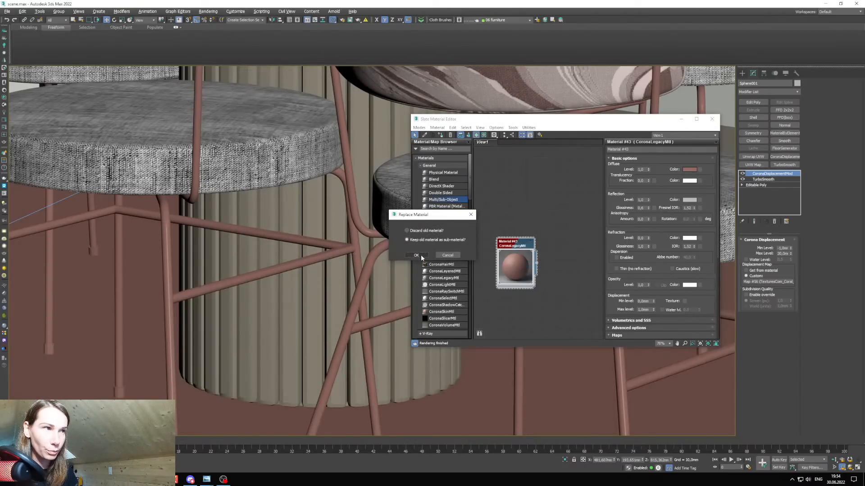
left_click(422, 258)
Place the black material beside the chair legs' Multi/Sub-Object material and connect it to slot 2, below the pink material.
middle_click_drag(244, 356, 186, 189)
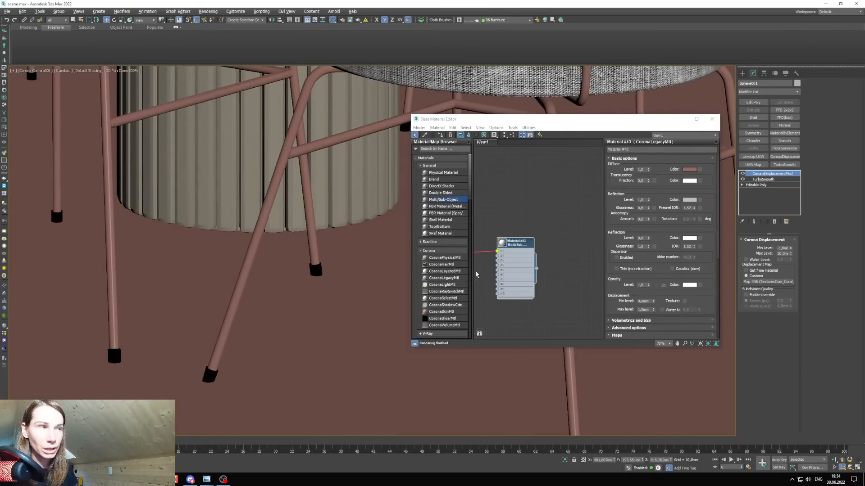
scroll(495, 268, "down", 2)
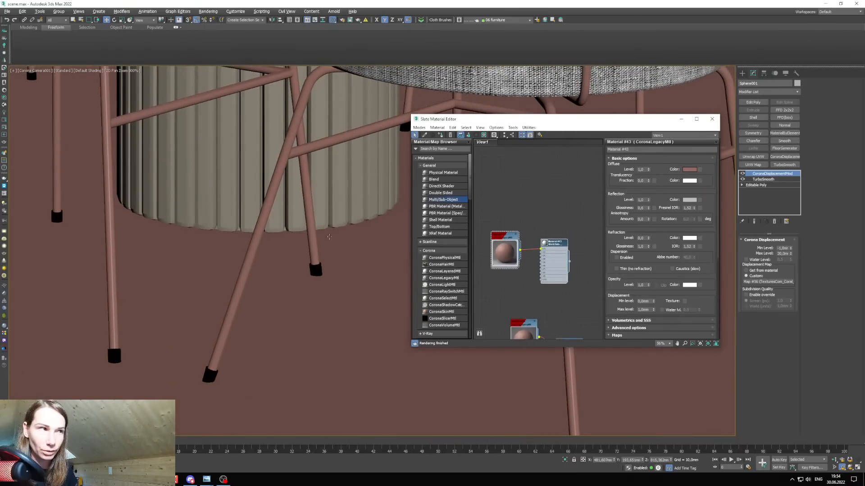
scroll(512, 271, "up", 1)
mouse_move(518, 254)
middle_mouse_down()
mouse_move(512, 271)
mouse_move(527, 221)
mouse_move(527, 244)
middle_mouse_up()
scroll(527, 221, "down", 2)
scroll(529, 243, "up", 2)
scroll(526, 246, "down", 2)
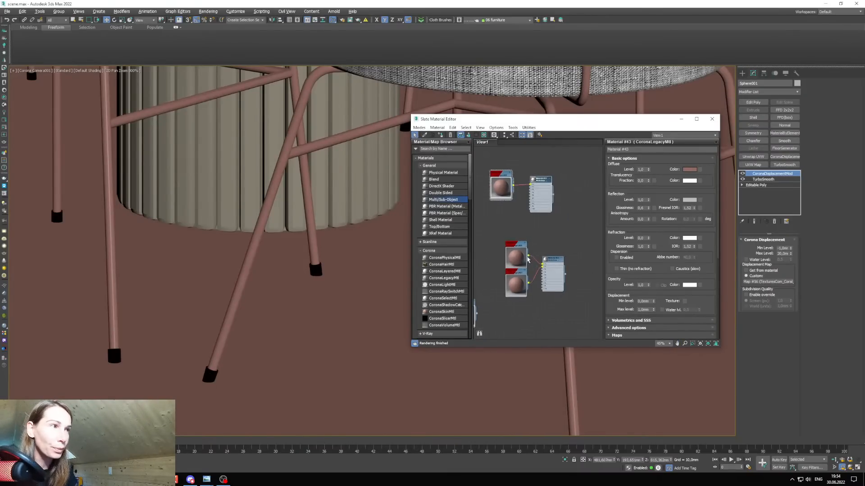
scroll(528, 260, "down", 3)
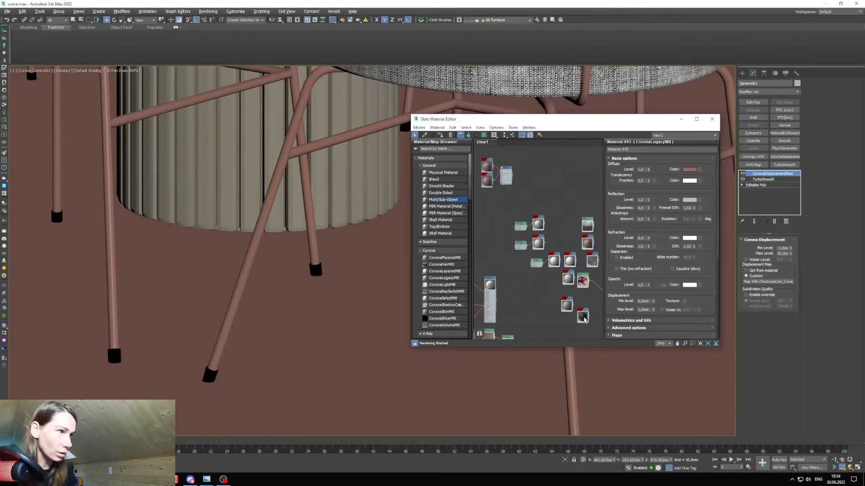
middle_click_drag(536, 178, 593, 267)
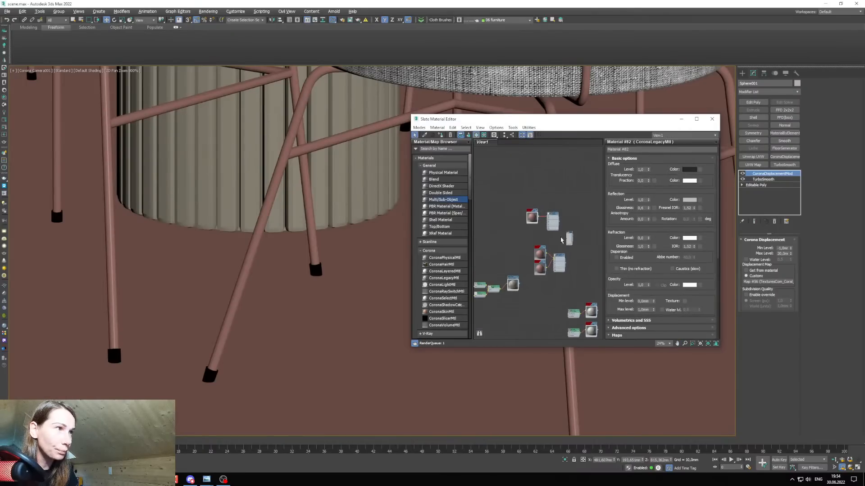
scroll(536, 255, "up", 5)
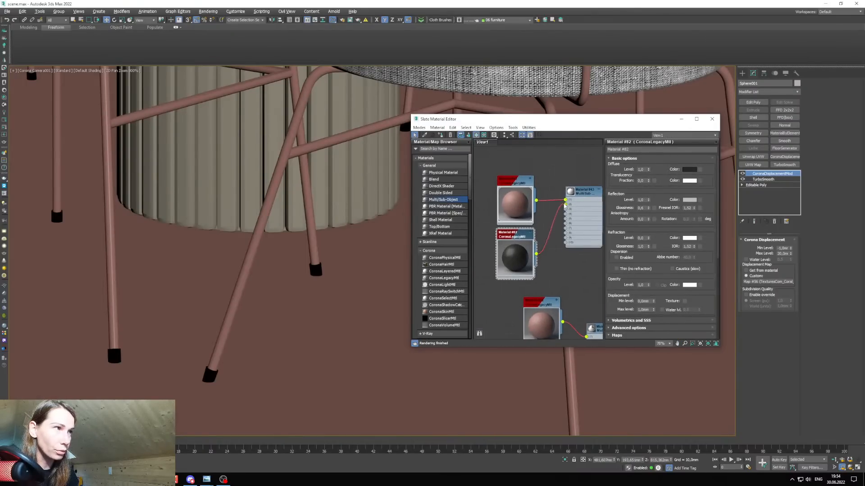
scroll(532, 244, "up", 1)
middle_click_drag(532, 244, 523, 269)
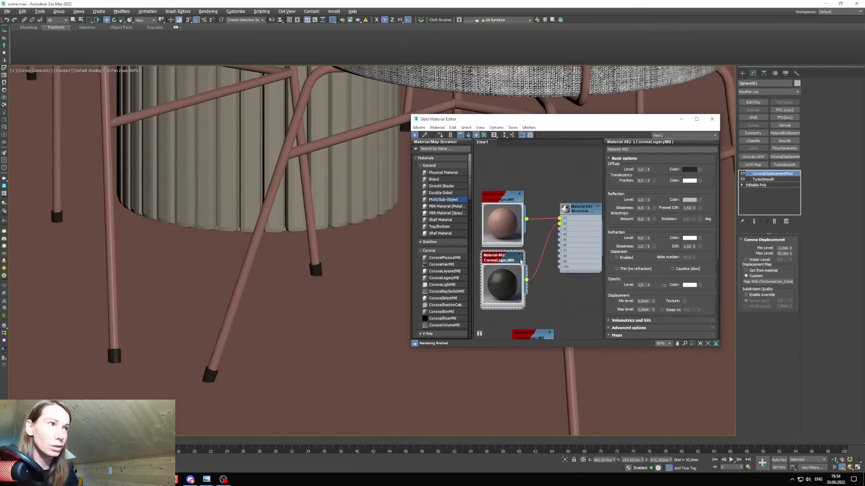
left_click_drag(506, 234, 506, 228)
middle_click_drag(506, 228, 505, 240)
Return to the camera view and limit the interactive render to a region around the front chair's legs.
key("c")
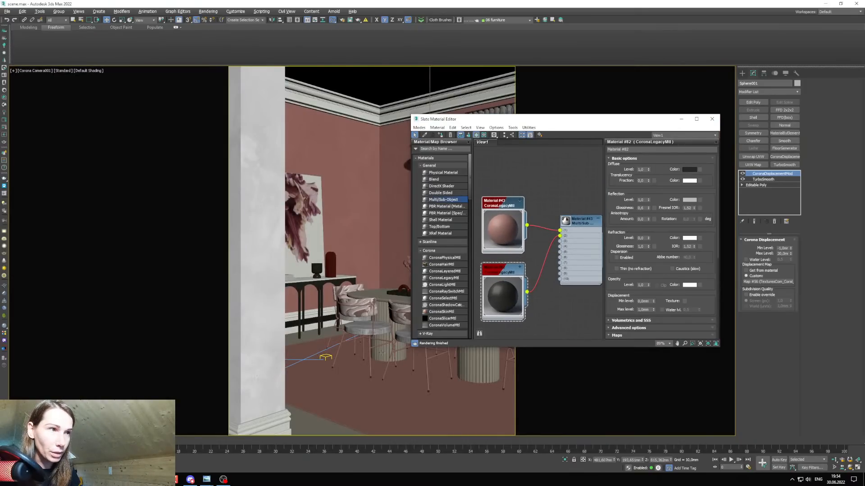
left_click(135, 444)
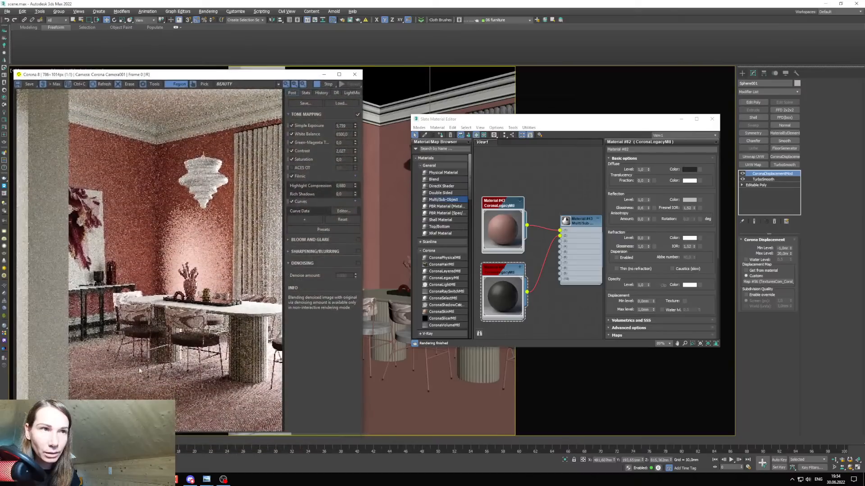
scroll(175, 380, "up", 1)
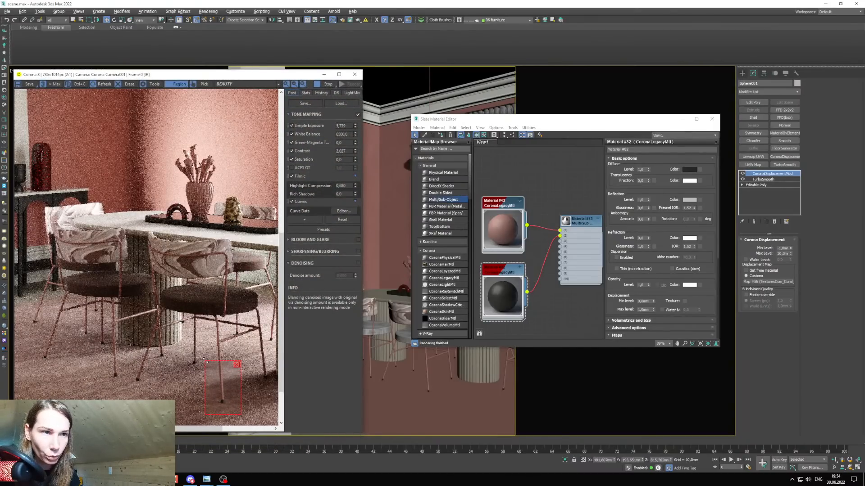
left_click_drag(172, 313, 139, 292)
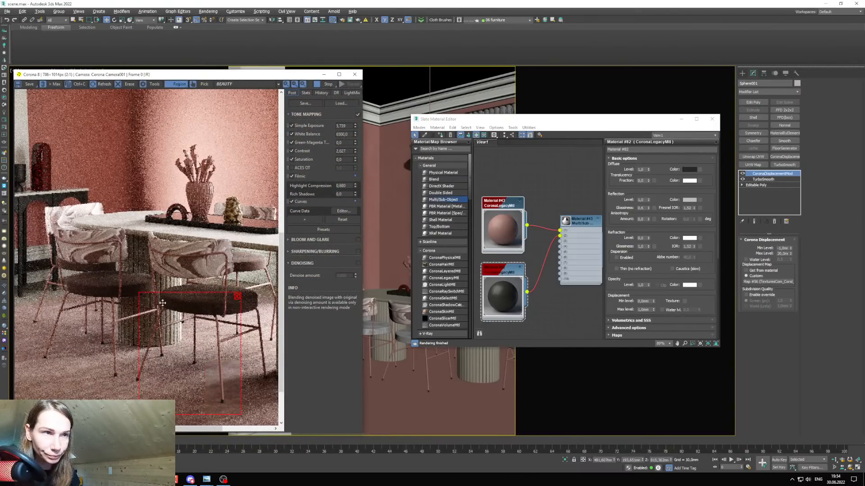
Examine the chair legs in the reference image 201_08 copy_04 copy.jpg for comparison with the render.
left_click(203, 480)
left_click(193, 446)
scroll(616, 401, "down", 5)
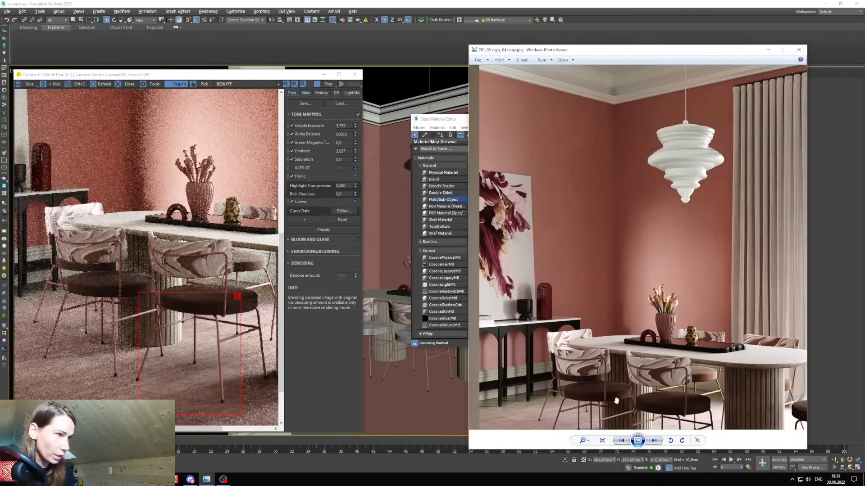
left_click_drag(626, 406, 644, 292)
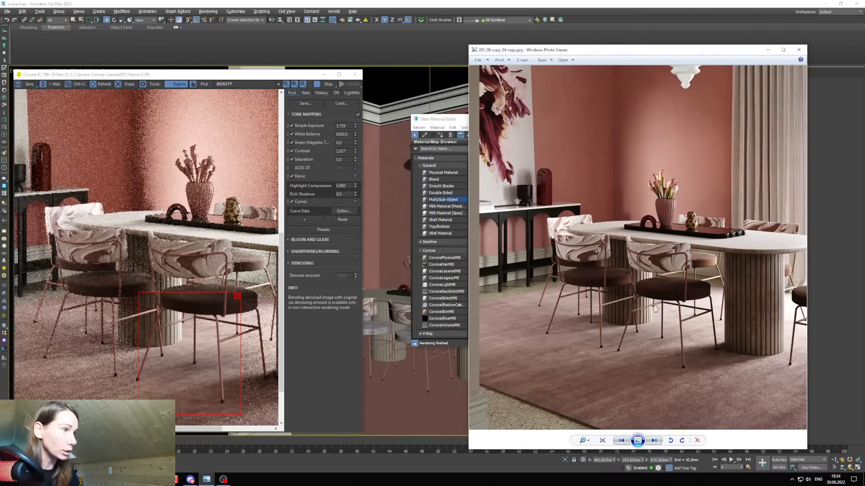
left_click(767, 50)
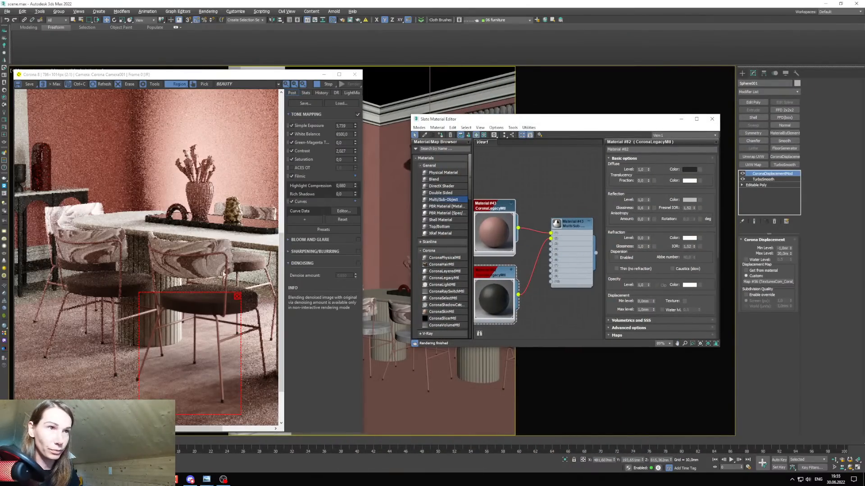
Enlarge the render region to cover the front chair and the vase on the table, and arrange the render and Slate editor windows.
left_click_drag(222, 292, 221, 144)
double_click(221, 75)
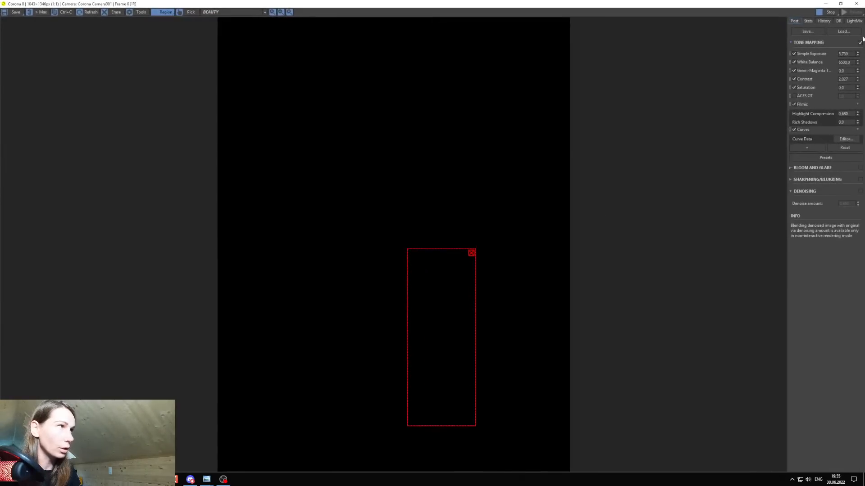
left_click_drag(782, 4, 281, 66)
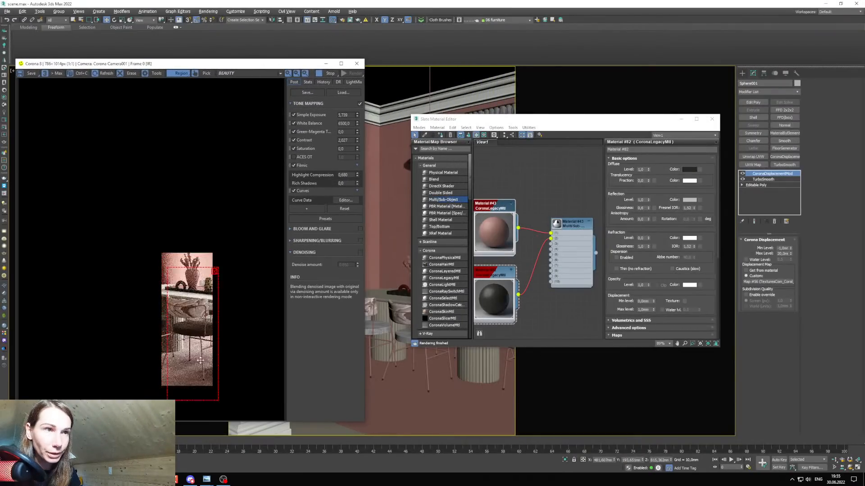
left_click_drag(169, 263, 140, 252)
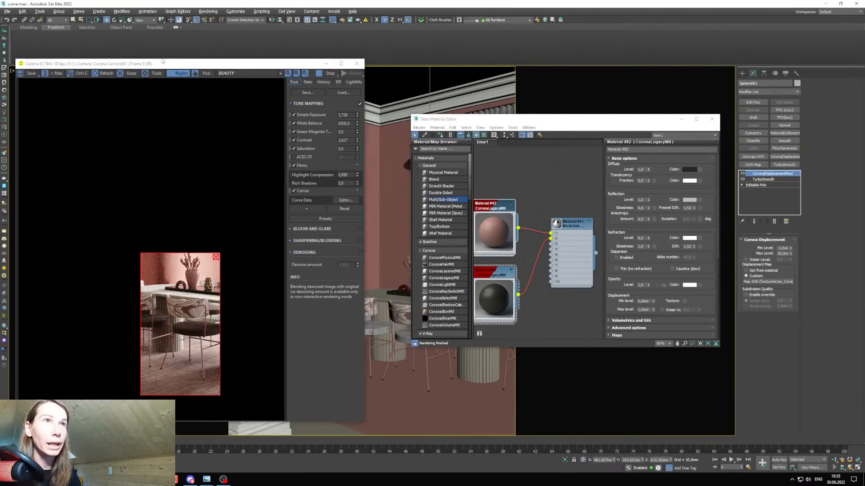
left_click_drag(163, 60, 163, 19)
left_click_drag(503, 119, 466, 114)
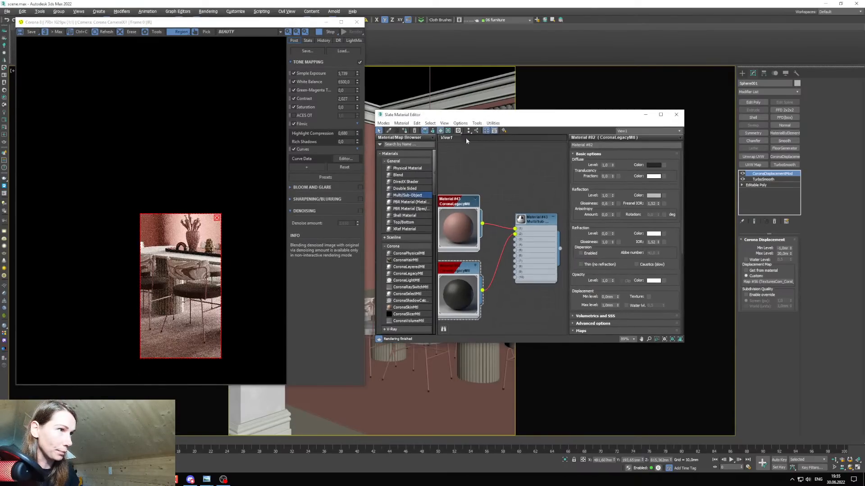
Shift the hue of the pink sub-material's diffuse colour slightly and darken the colour to a value of 62.
scroll(488, 223, "up", 2)
middle_click_drag(479, 230, 515, 212)
double_click(487, 219)
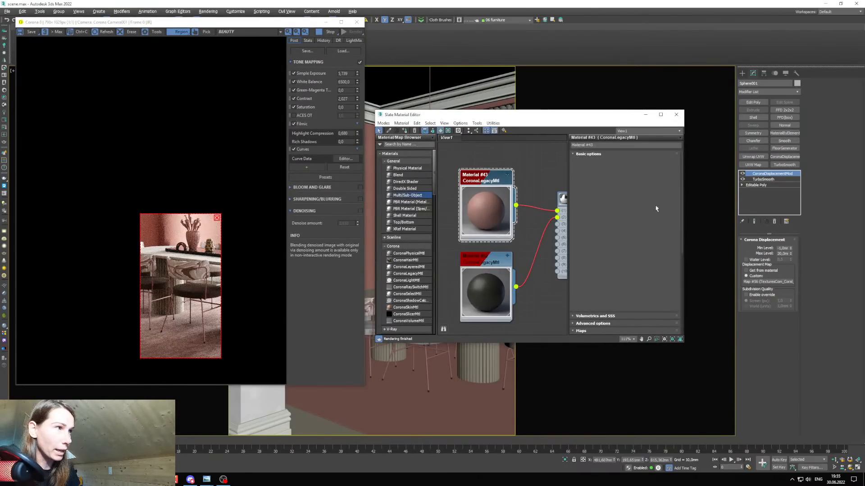
left_click(652, 166)
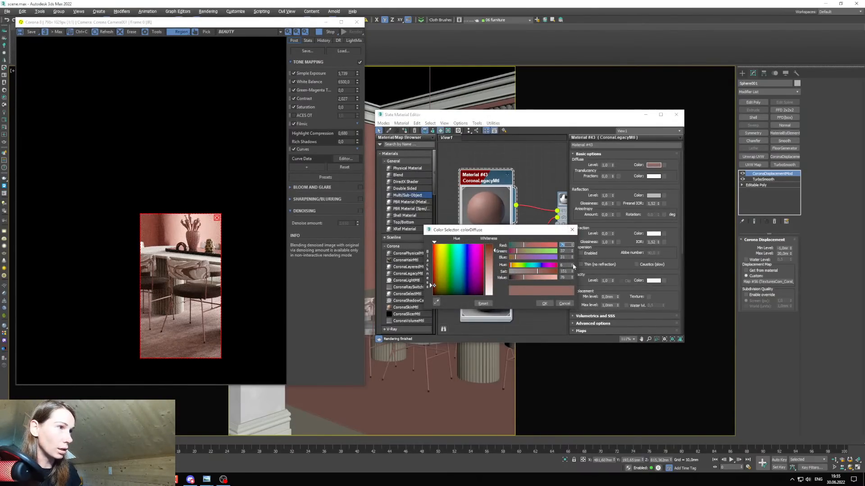
left_click(573, 265)
left_click(572, 264)
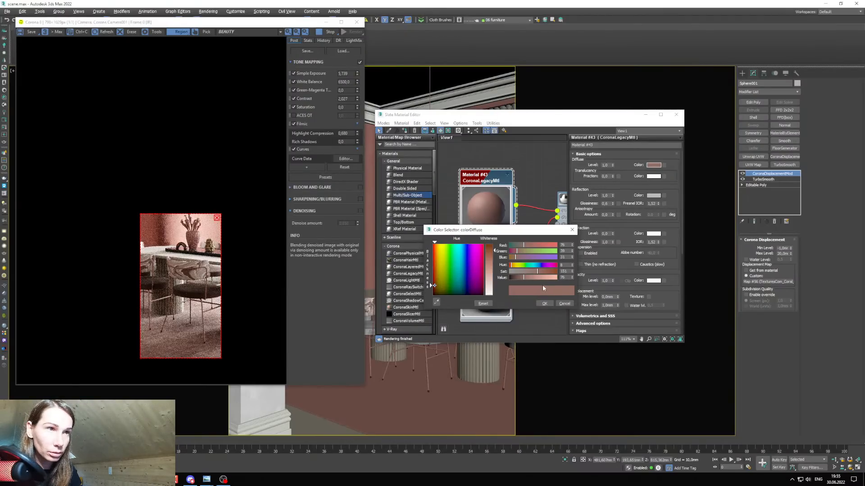
left_click(520, 277)
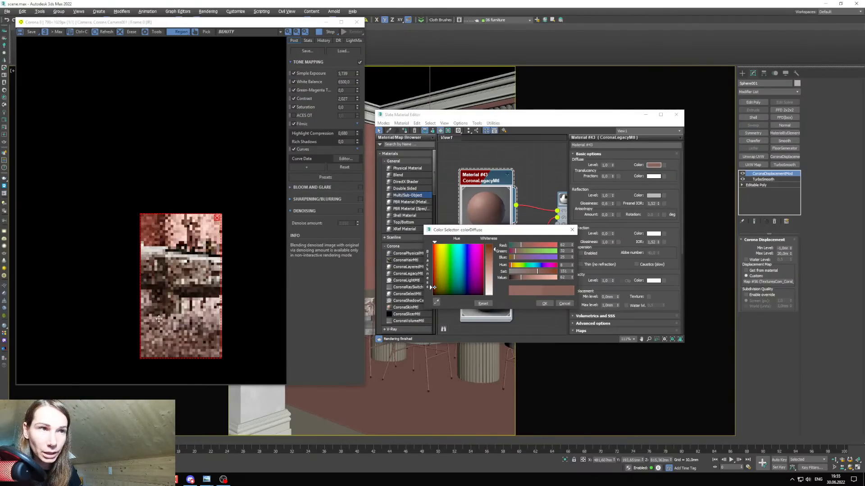
scroll(159, 319, "up", 1)
left_click(544, 303)
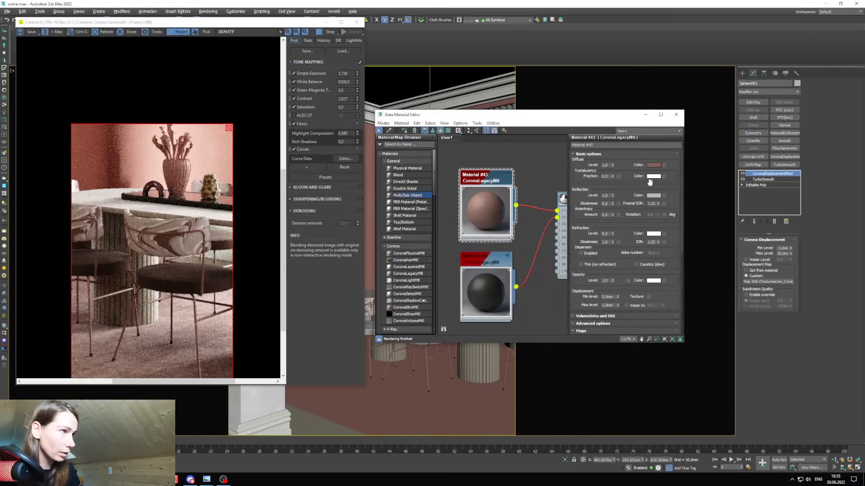
Raise the pink sub-material's reflection glossiness slightly and check the chair legs in the render.
left_click_drag(613, 204, 613, 198)
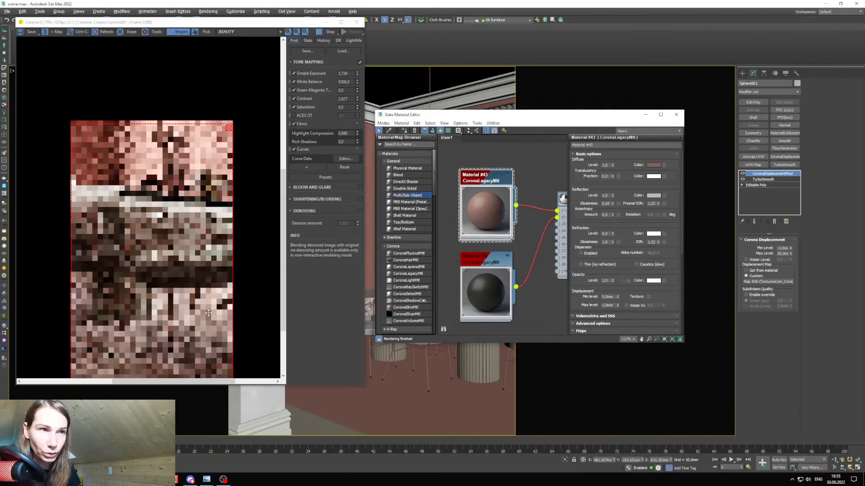
scroll(213, 313, "down", 1)
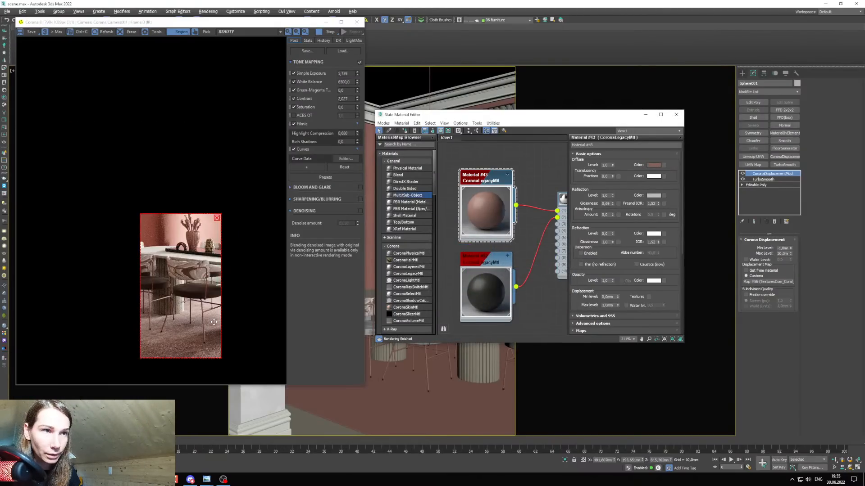
scroll(213, 321, "up", 1)
scroll(215, 324, "down", 1)
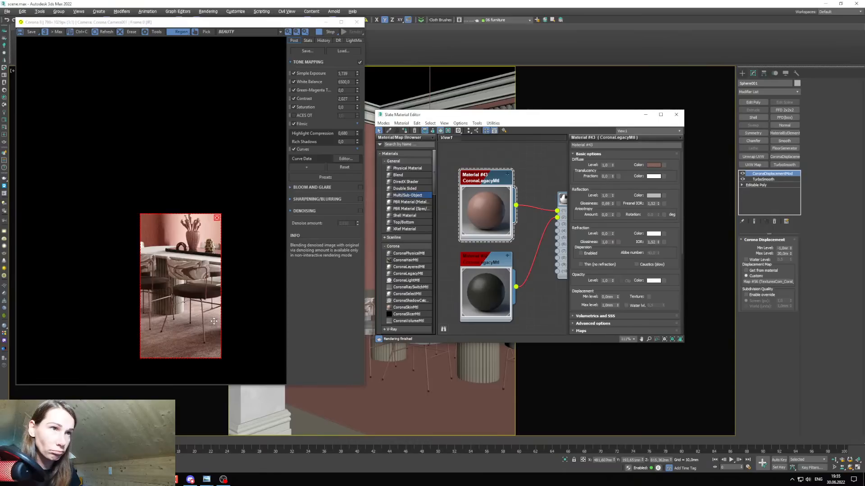
Set the pink sub-material's diffuse colour to hue 10 and value 56, checking the chair legs in the render.
left_click(654, 166)
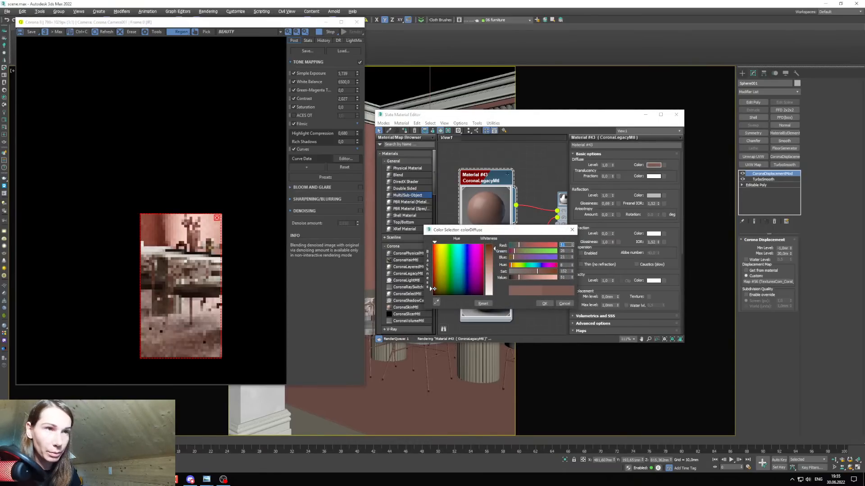
scroll(220, 318, "up", 1)
scroll(219, 317, "down", 1)
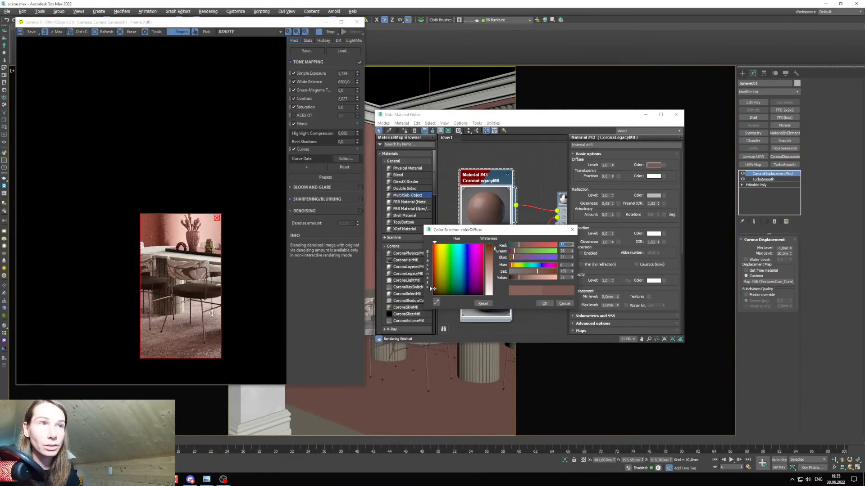
left_click_drag(518, 279, 520, 278)
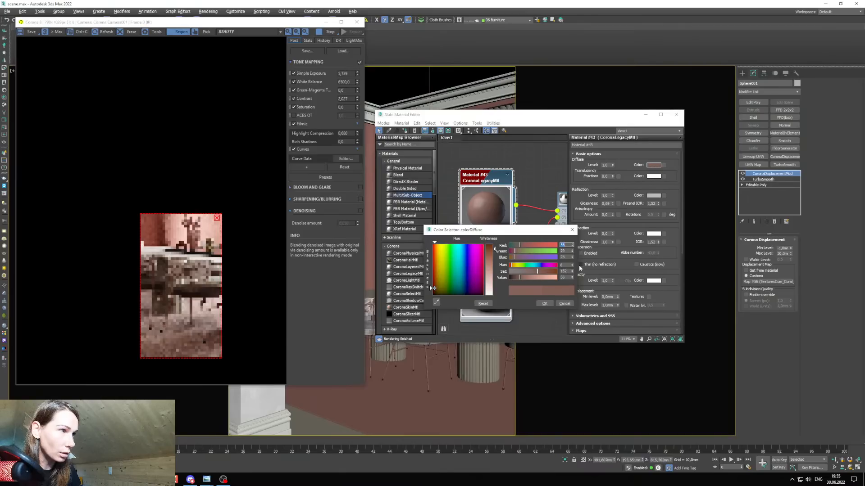
scroll(158, 331, "up", 1)
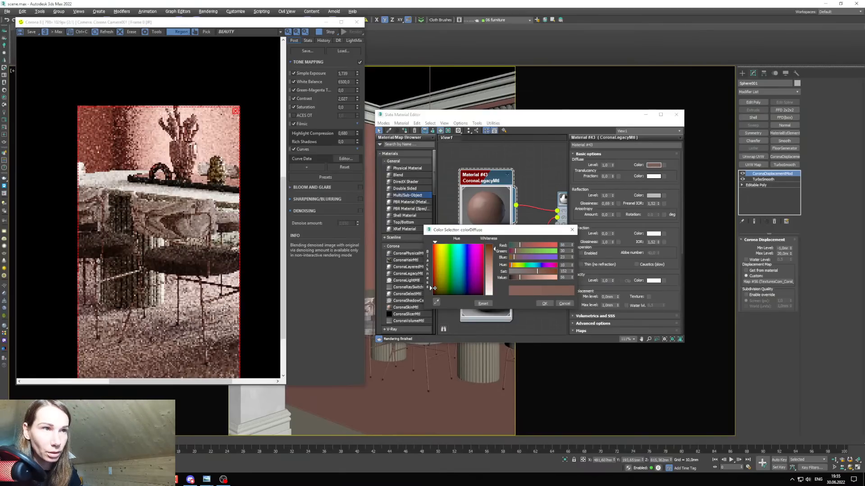
scroll(211, 291, "up", 1)
scroll(210, 294, "down", 2)
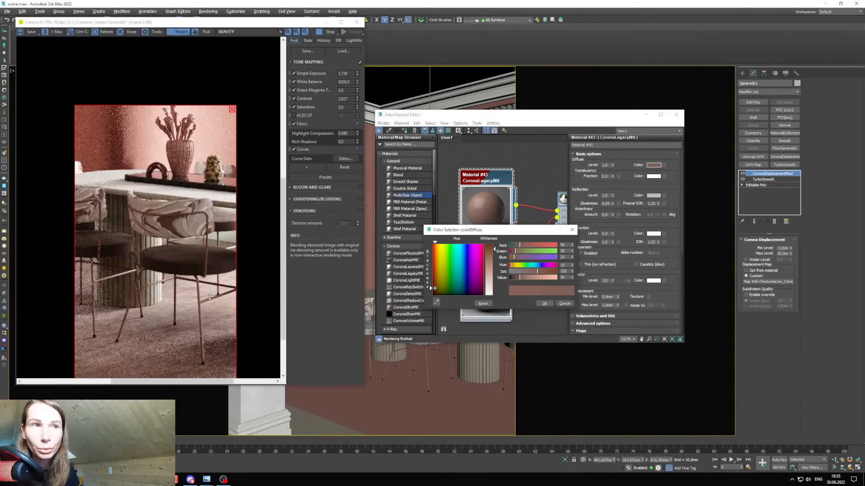
scroll(209, 297, "down", 1)
Compare the chair legs with the reference image and darken the pink sub-material's diffuse colour to a value of 50.
left_click(205, 479)
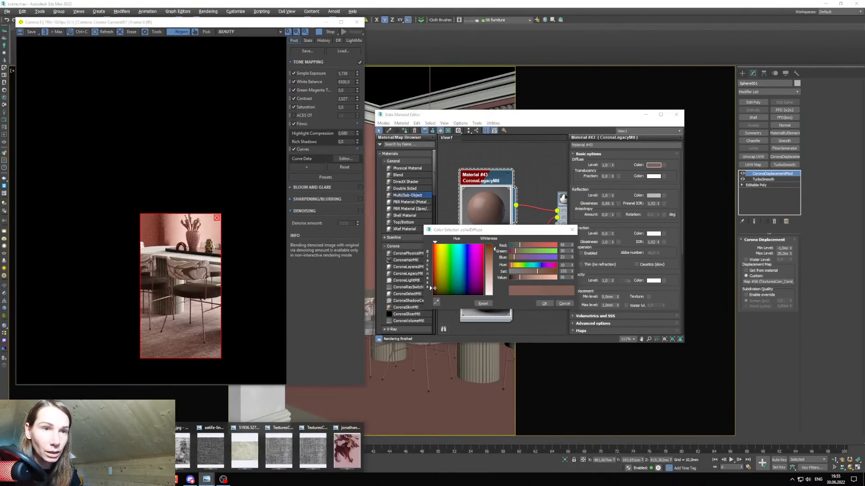
left_click(347, 449)
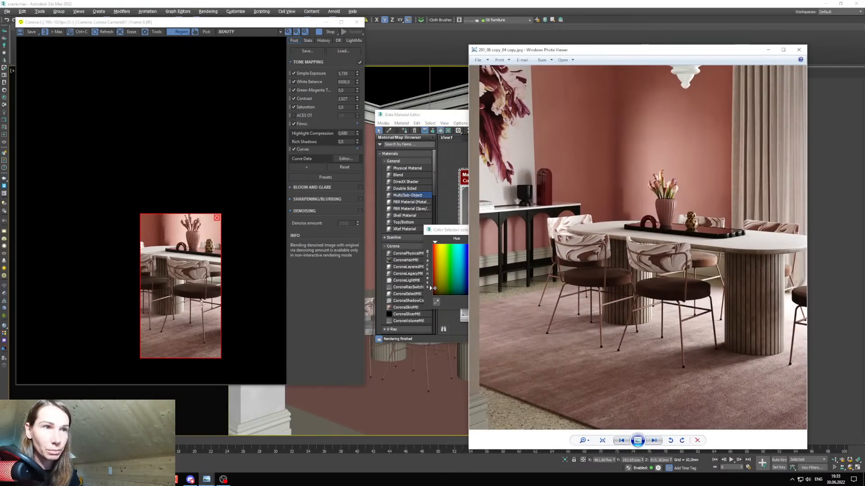
left_click(769, 50)
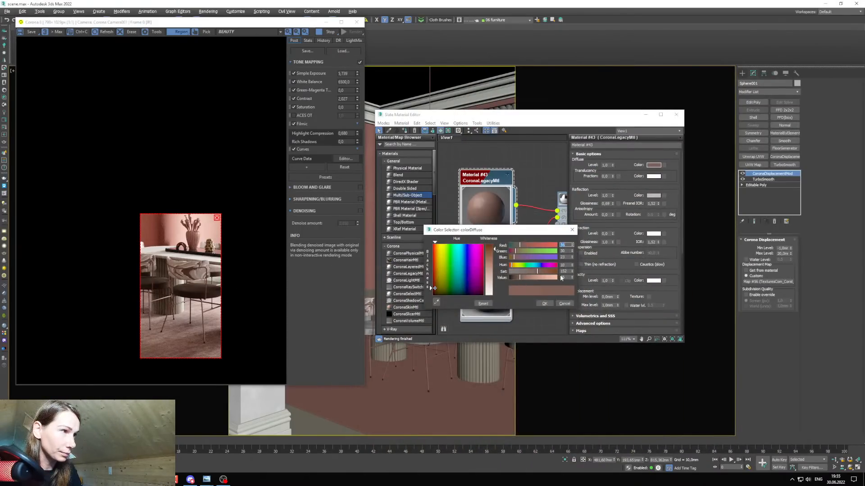
left_click_drag(434, 289, 435, 290)
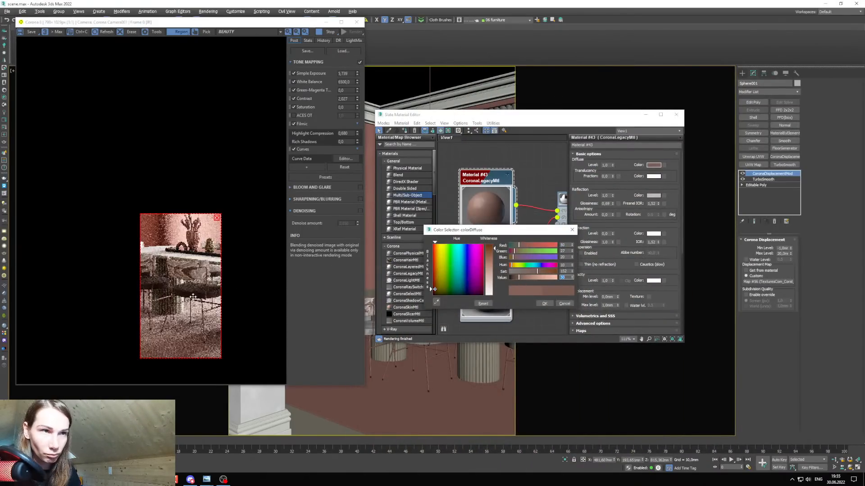
Accept the pink sub-material's diffuse colour and compare the chairs in the render with the reference image.
scroll(197, 293, "up", 2)
scroll(230, 297, "down", 2)
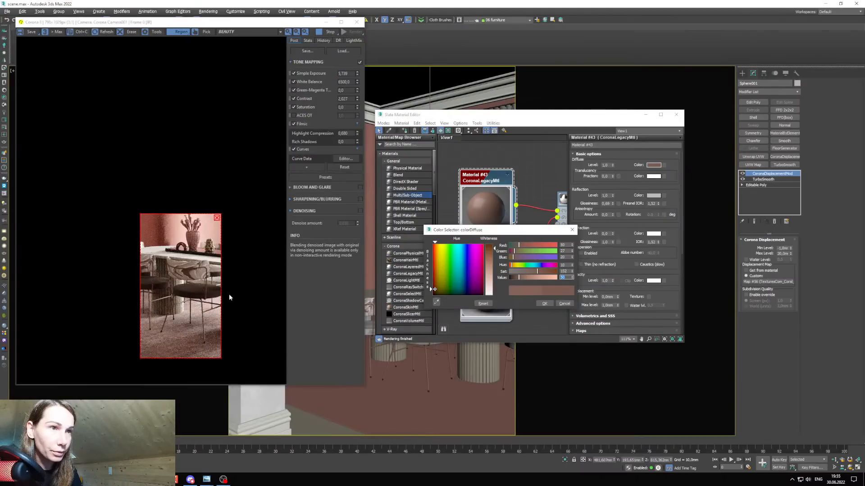
left_click(544, 303)
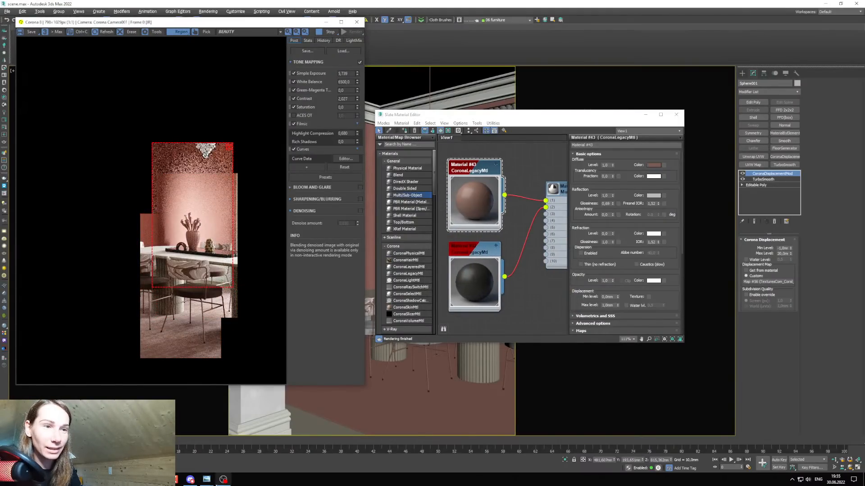
mouse_move(207, 480)
left_click(340, 448)
scroll(686, 199, "up", 2)
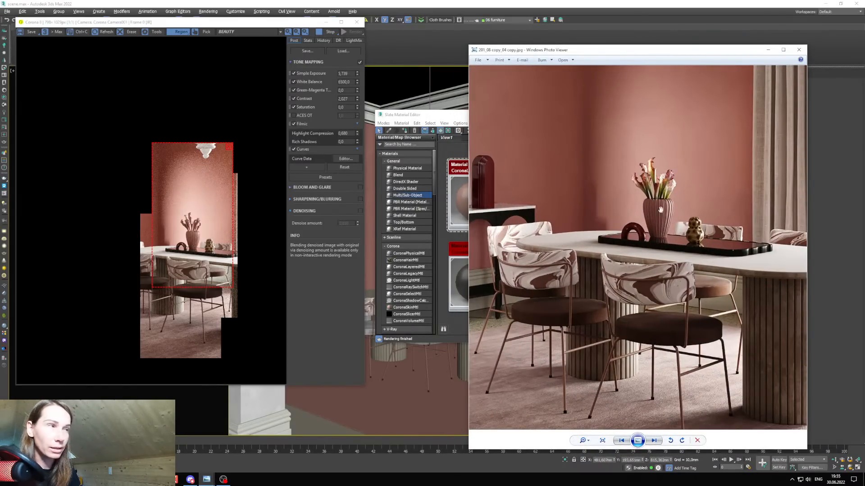
left_click(768, 50)
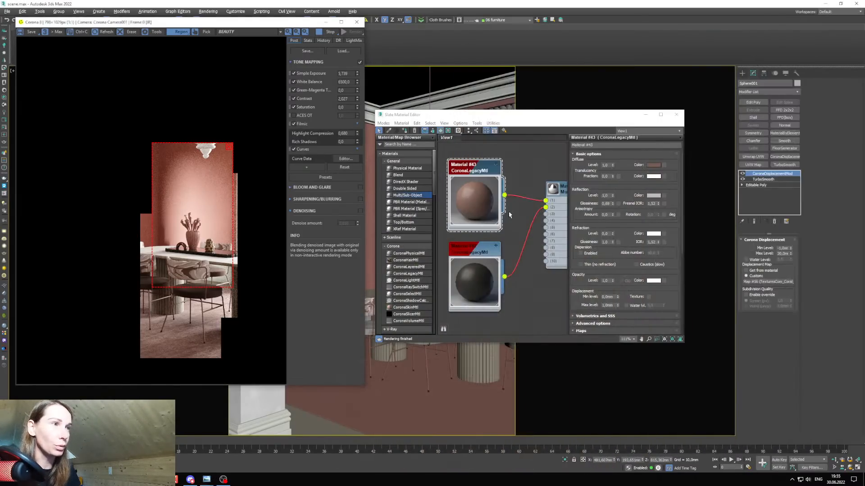
Move and shrink the render region so it frames the vase on the dining table.
left_click_drag(186, 174, 171, 142)
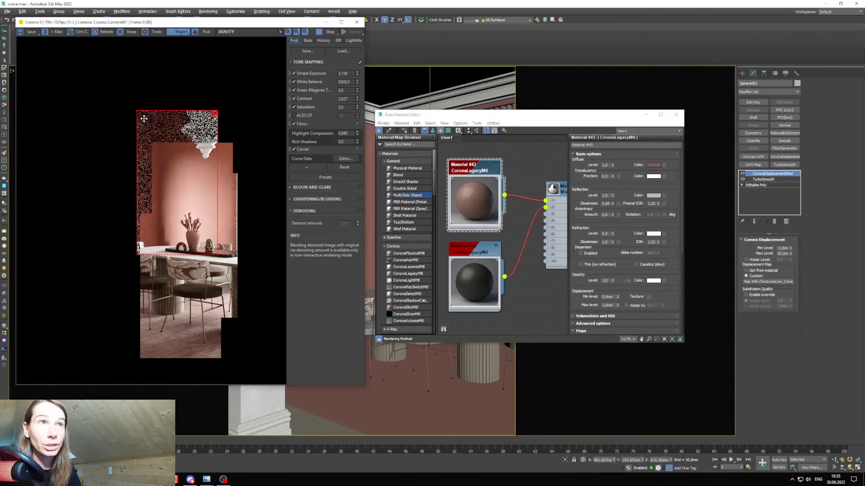
left_click_drag(136, 109, 168, 189)
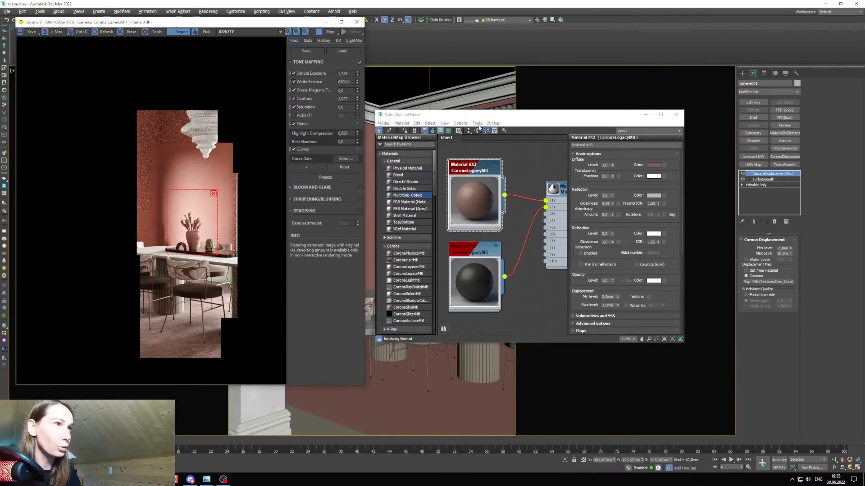
left_click_drag(408, 115, 536, 121)
Pick the vase's material from the scene, duplicate it and assign the copy to the vase.
left_click(416, 280)
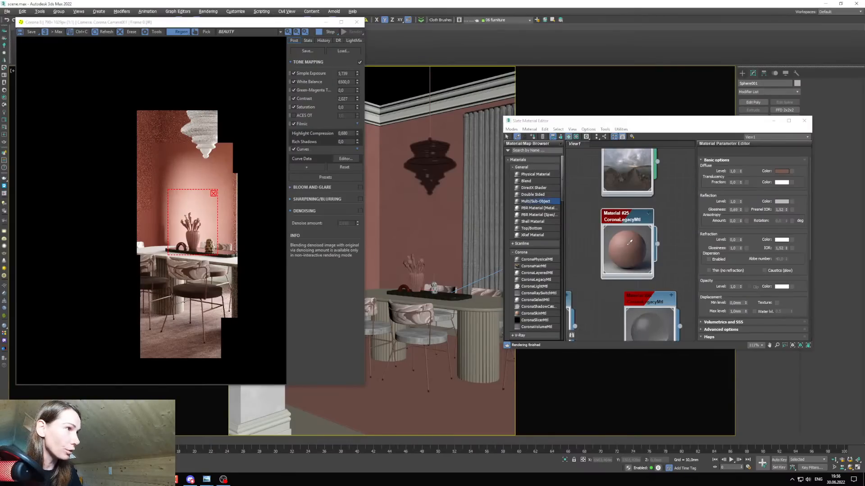
middle_click_drag(670, 251, 588, 250)
scroll(590, 258, "down", 3)
left_click_drag(589, 259, 638, 261, "shift")
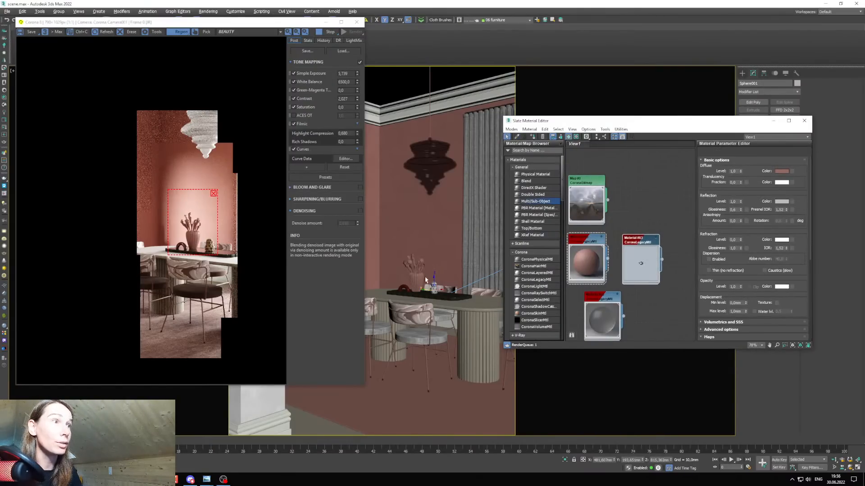
left_click(532, 136)
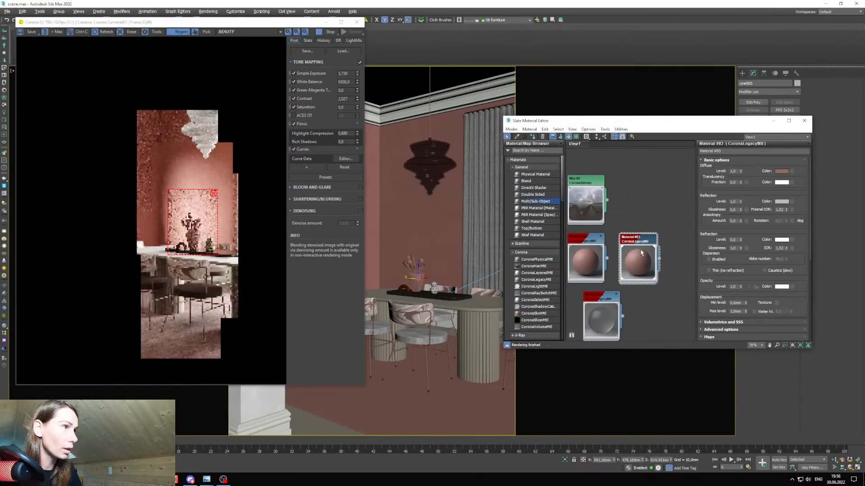
scroll(647, 263, "up", 1)
middle_click_drag(647, 264, 609, 244)
left_click_drag(609, 245, 665, 255)
middle_click_drag(628, 271, 607, 262)
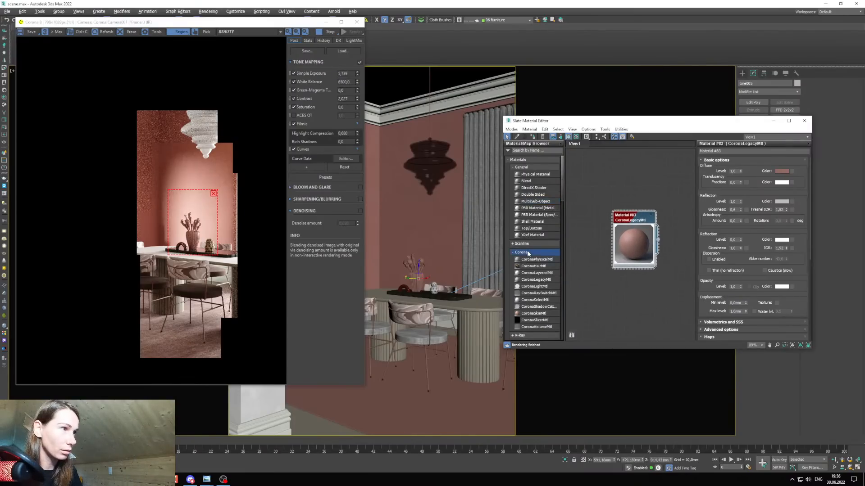
Add a CoronaAO map beside the vase's new material.
scroll(532, 267, "down", 5)
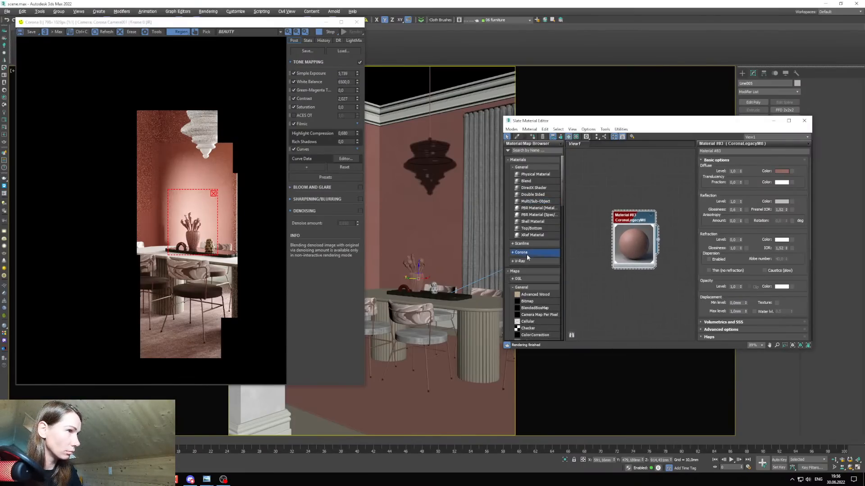
left_click(519, 191)
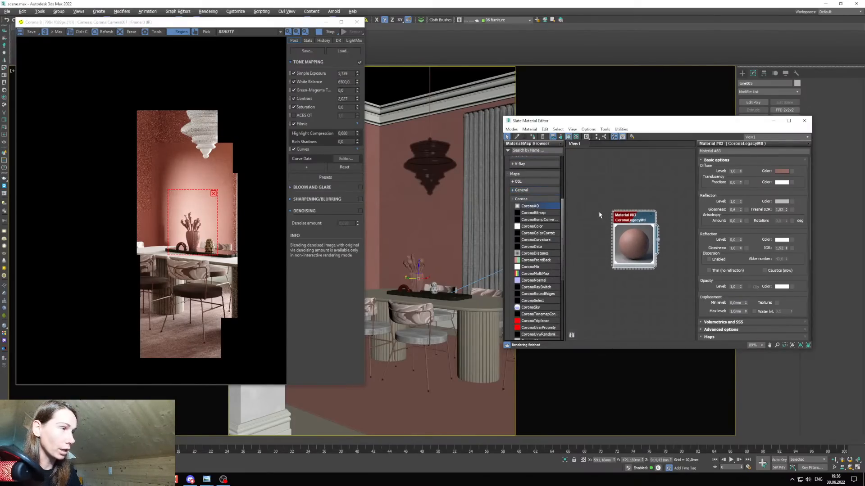
left_click_drag(599, 214, 587, 223)
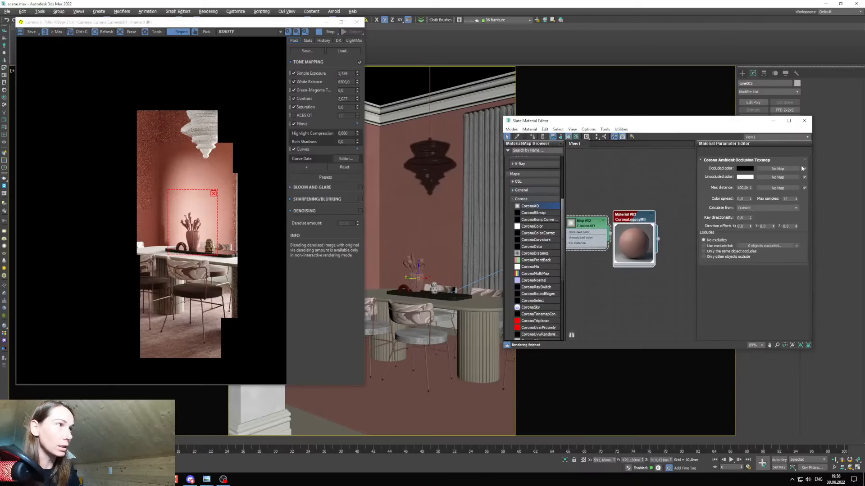
Copy the vase material's diffuse colour into the unoccluded colour of the CoronaAO map.
right_click(779, 172)
left_click(786, 176)
middle_click_drag(586, 239, 606, 222)
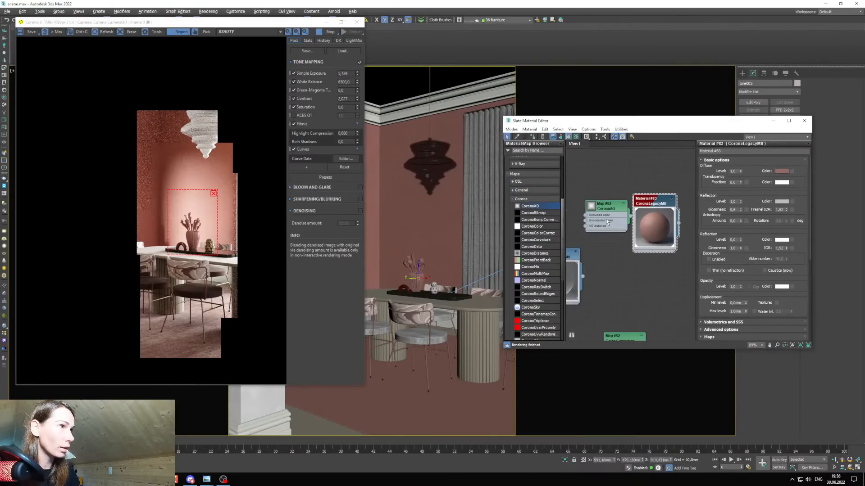
double_click(607, 222)
right_click(744, 177)
left_click(757, 190)
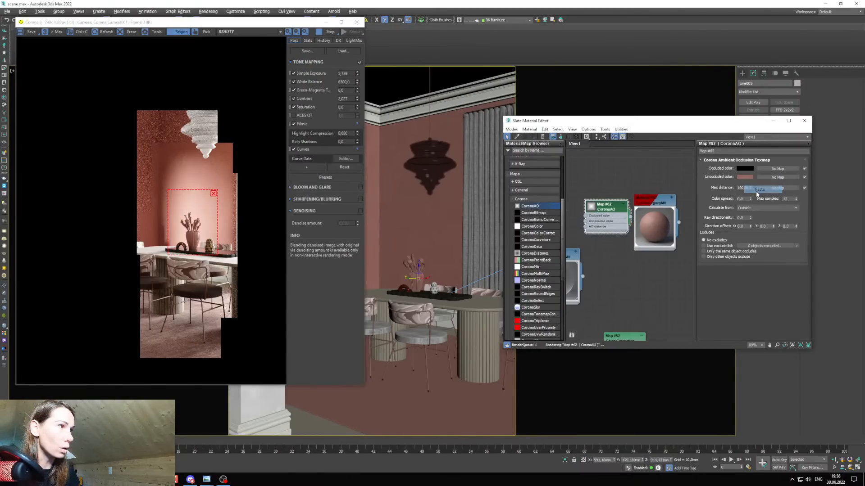
Connect the CoronaAO map to the diffuse colour of the vase's material and arrange the nodes.
middle_click_drag(653, 232, 638, 223)
left_click_drag(599, 198, 592, 229)
middle_click_drag(613, 239, 625, 224)
left_click_drag(648, 180, 680, 166)
left_click_drag(607, 231, 621, 228)
middle_click_drag(636, 228, 624, 228)
left_click_drag(656, 206, 649, 218)
Lower the CoronaAO map's max distance to 10 mm and finally to 5 mm, checking the vase in the render.
scroll(195, 244, "up", 3)
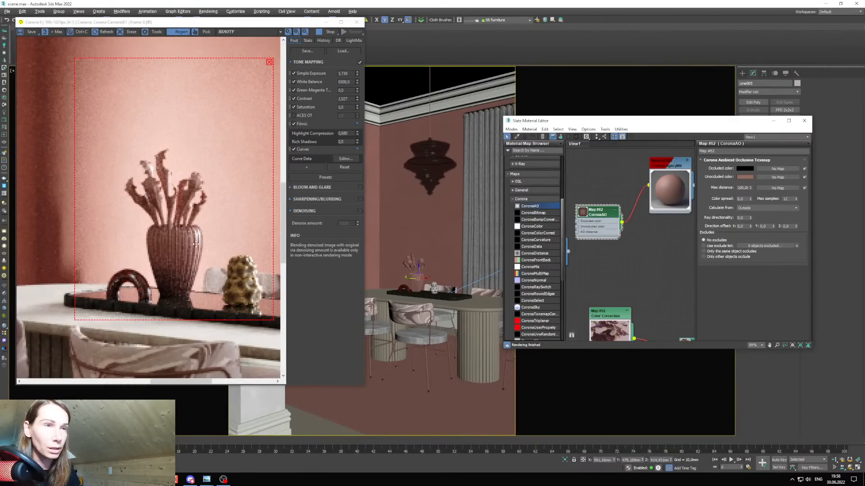
scroll(196, 243, "down", 2)
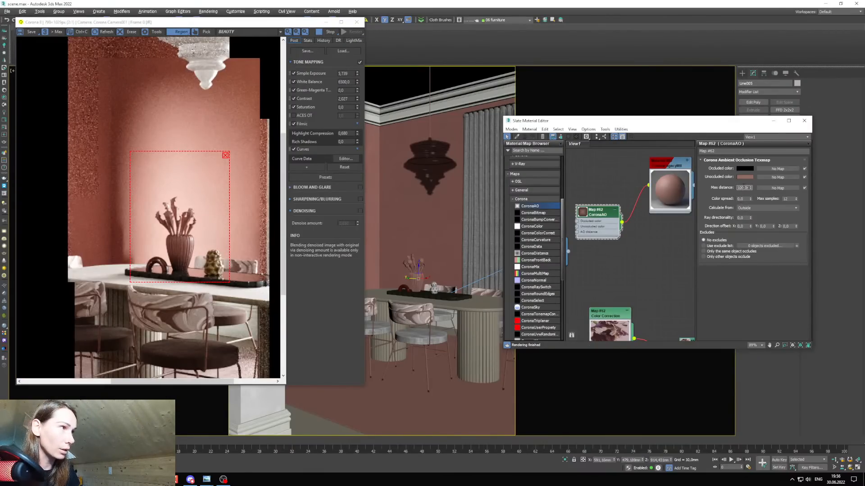
double_click(745, 187)
type("10")
key("Return")
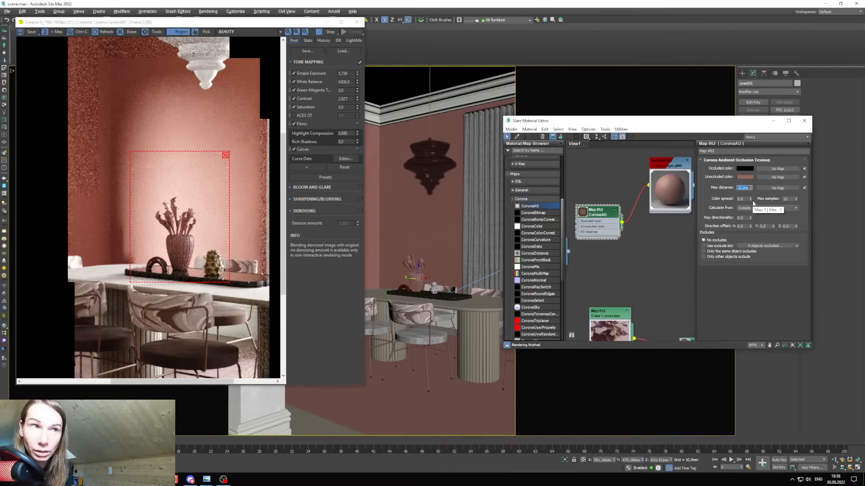
type("5")
key("Return")
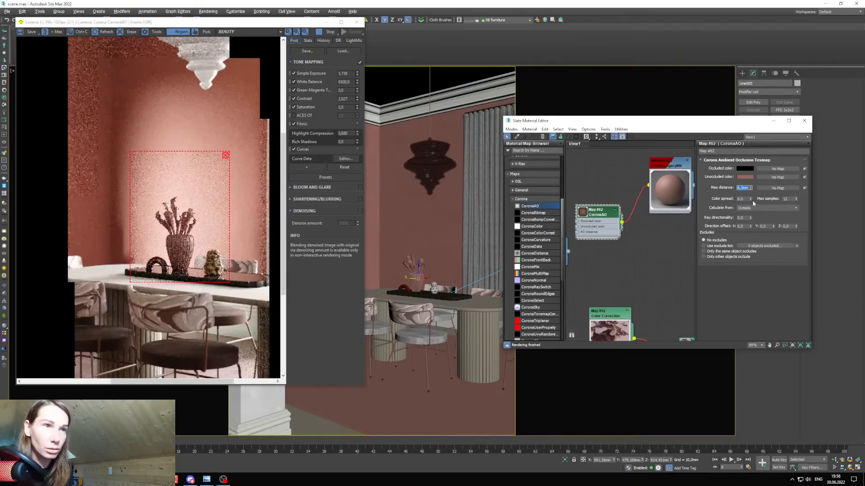
Examine the vase's grooves in the render and compare the vase with the reference image.
scroll(181, 246, "up", 3)
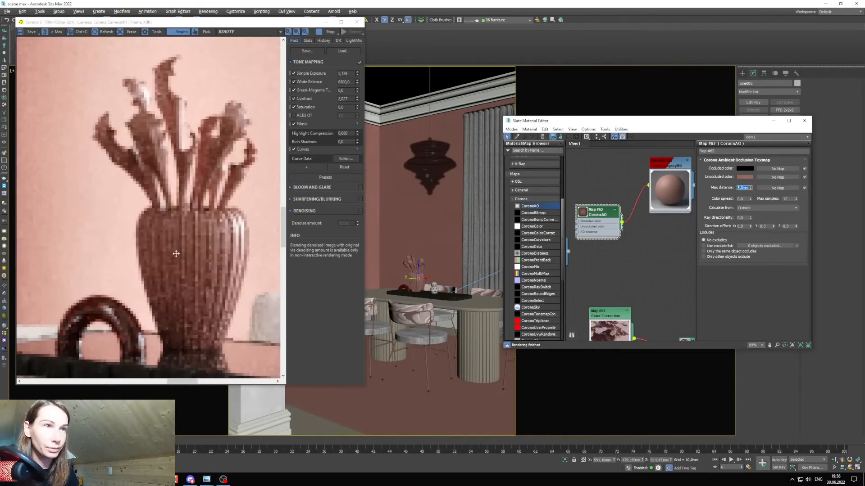
scroll(220, 257, "down", 2)
scroll(220, 253, "down", 1)
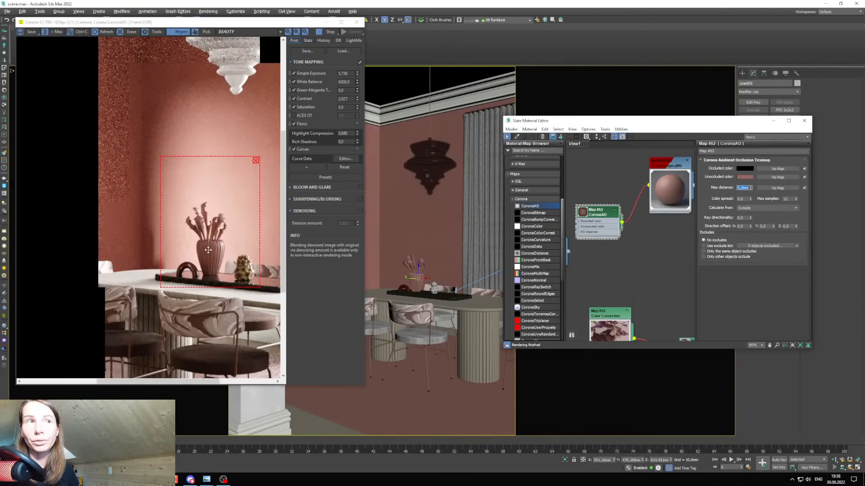
left_click(206, 480)
left_click(347, 445)
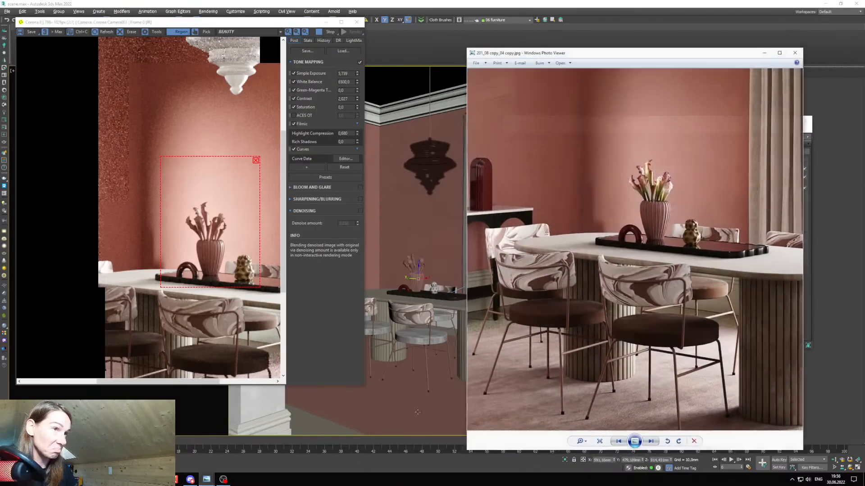
left_click(767, 50)
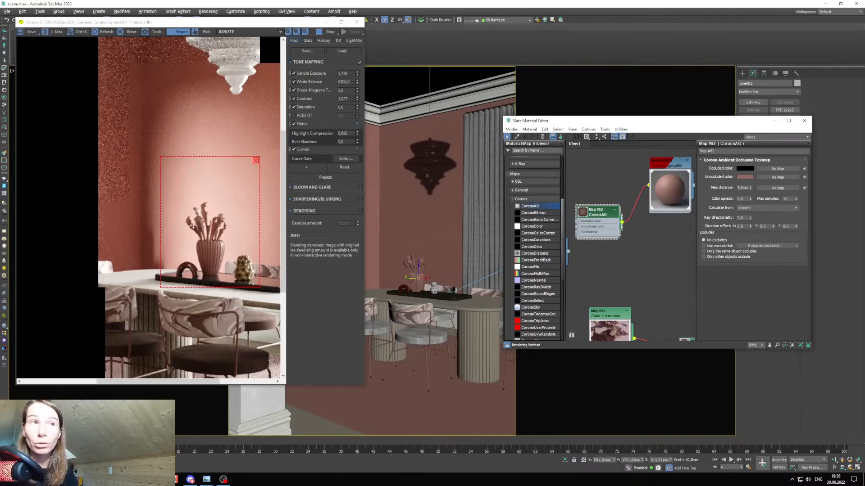
scroll(563, 248, "up", 2)
scroll(618, 263, "down", 5)
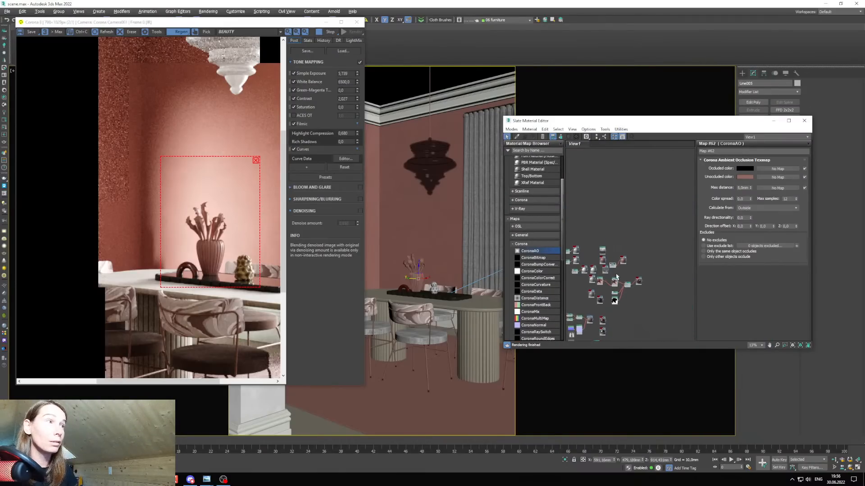
scroll(618, 263, "up", 3)
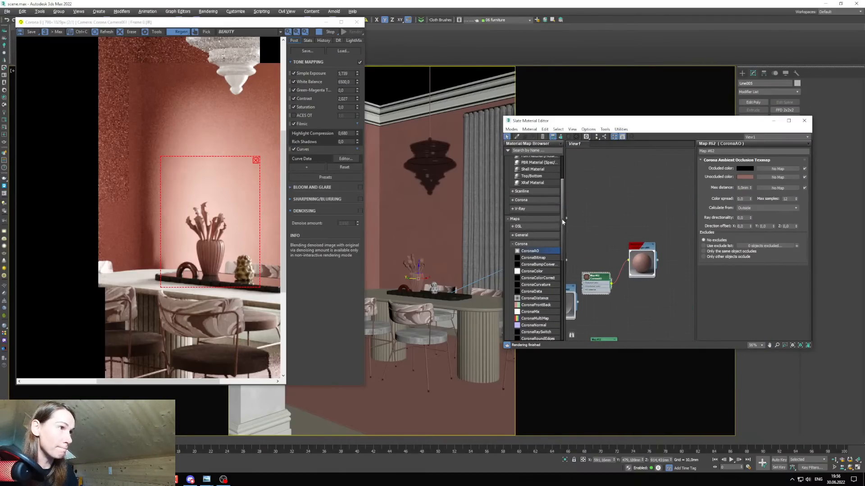
scroll(558, 225, "down", 2)
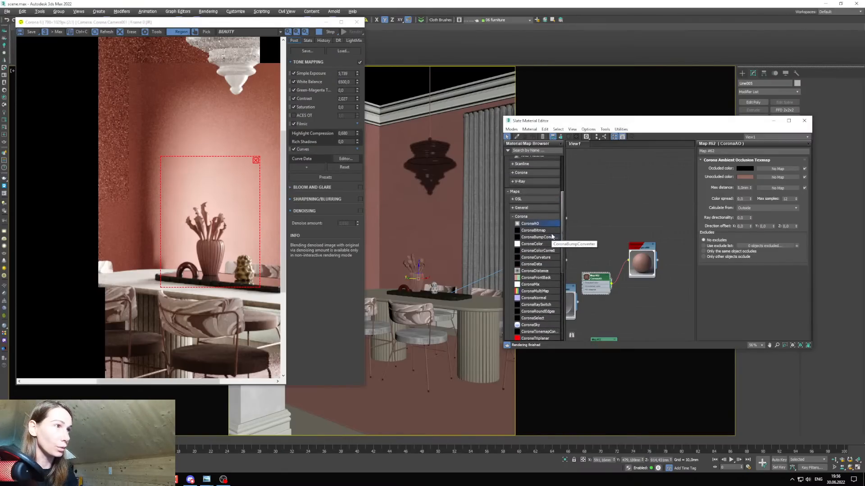
left_click(533, 209)
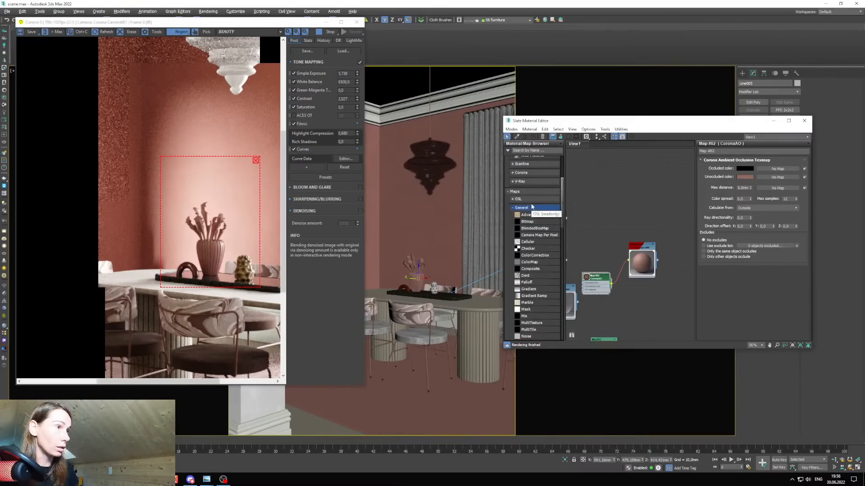
Pick the material of the flowers in the vase and duplicate it into an empty area of the material graph.
left_click(516, 137)
left_click(428, 255)
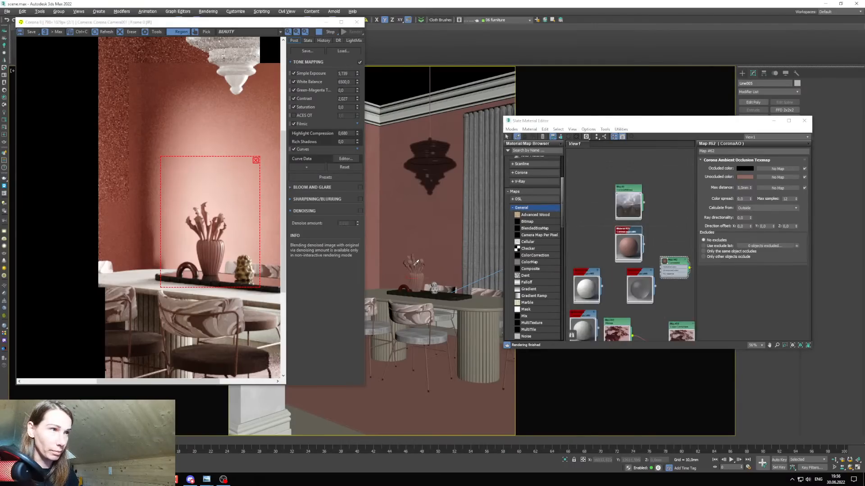
left_click_drag(642, 290, 586, 211, "shift")
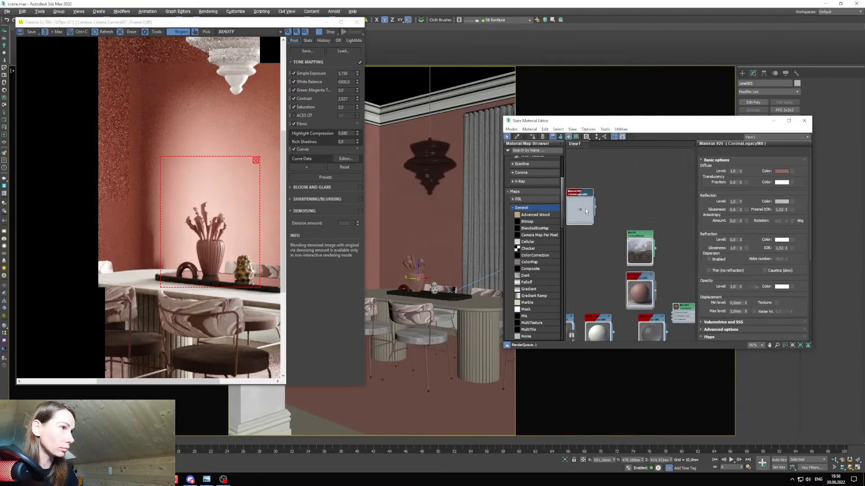
middle_click_drag(588, 231, 643, 296)
left_click_drag(643, 295, 605, 228)
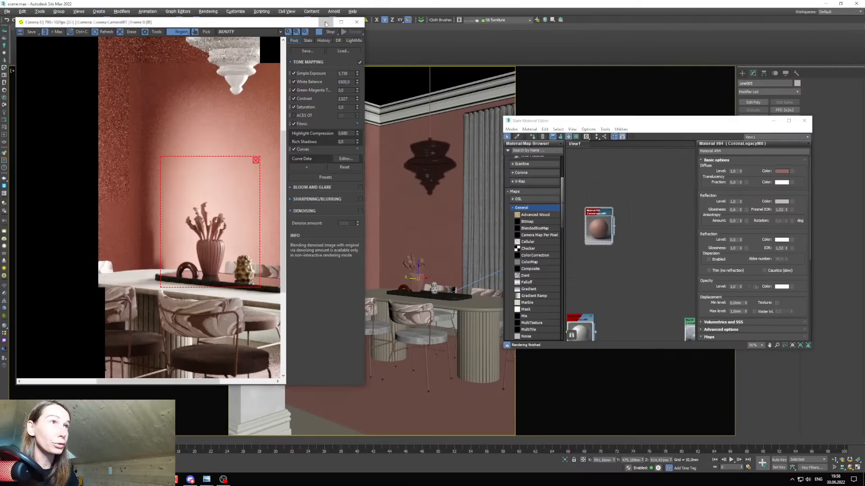
Minimise the render window and show the Left view maximised around the vase and flowers.
left_click(326, 23)
right_click(142, 368)
left_click(108, 382)
key("alt+w")
right_click(203, 266)
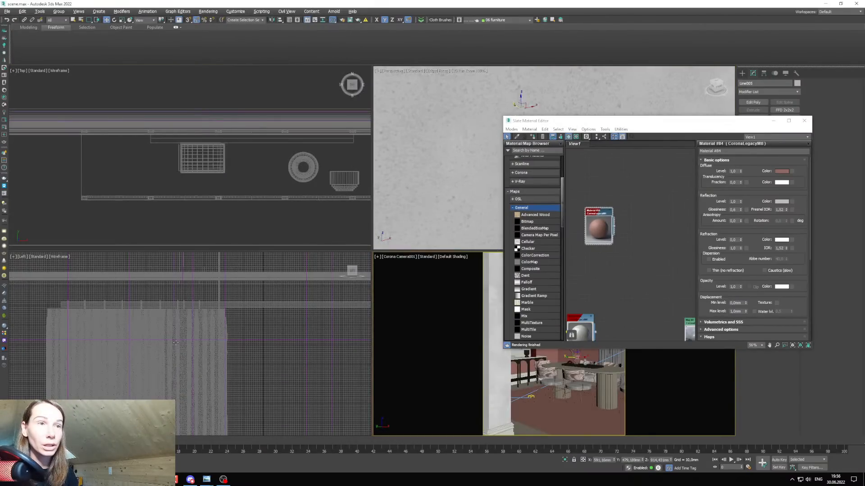
key("alt+w")
scroll(204, 266, "down", 5)
scroll(233, 266, "up", 6)
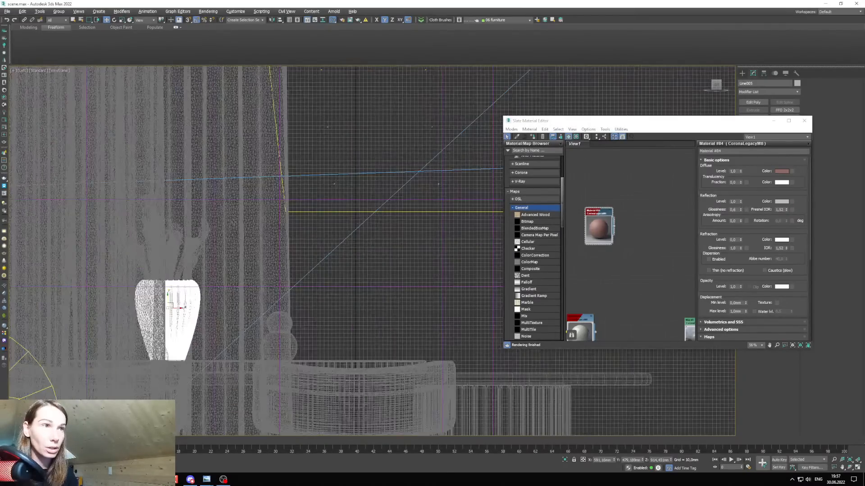
Select the flowers in the vase in the Left view and remove the curtains from the selection.
left_click_drag(122, 251, 122, 251)
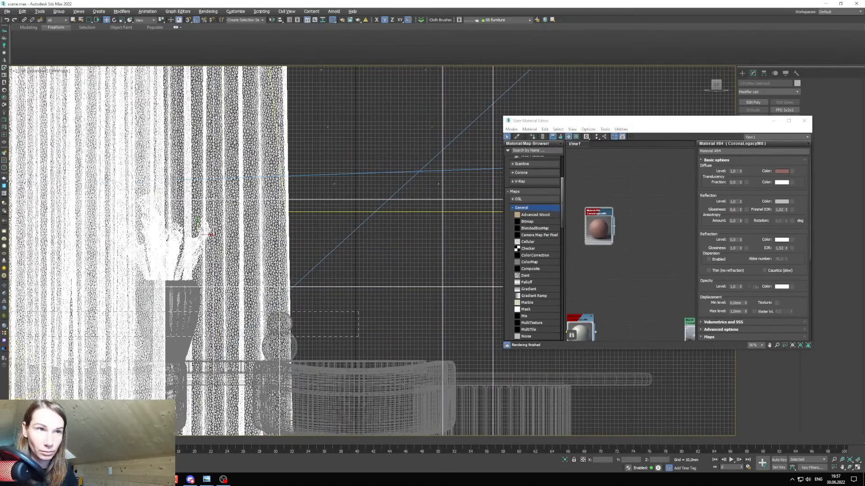
left_click(403, 268)
left_click(283, 247)
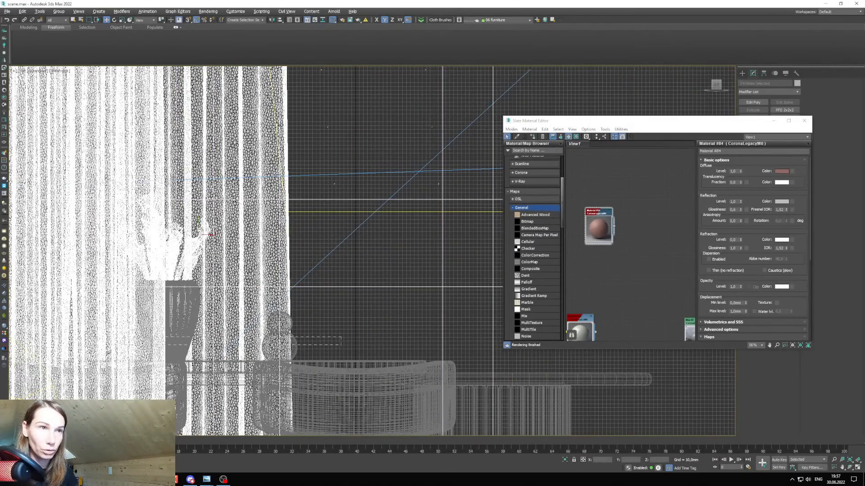
left_click(308, 285)
left_click_drag(152, 250, 151, 250)
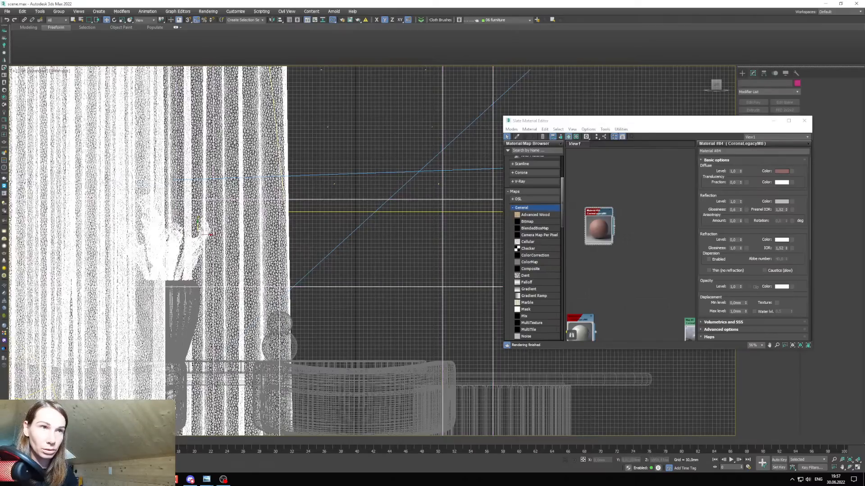
left_click_drag(301, 110, 131, 121, "alt")
scroll(201, 219, "down", 6)
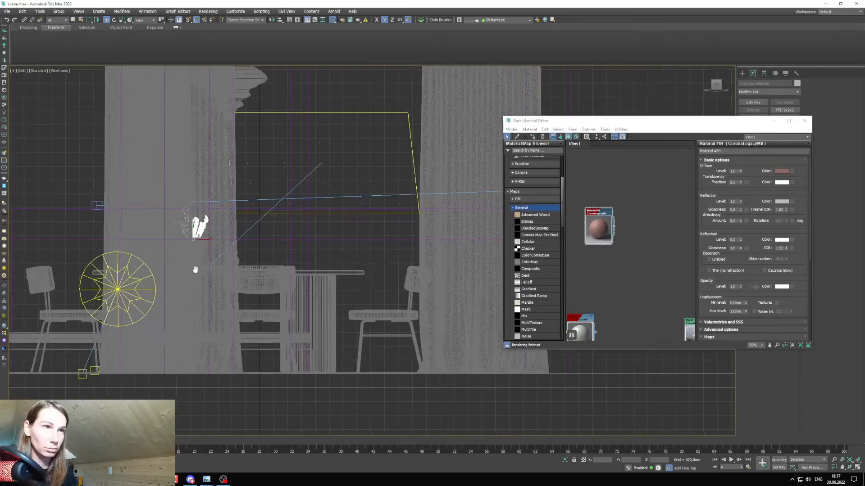
scroll(221, 198, "up", 4)
middle_click_drag(212, 216, 243, 191)
Open the project's texture folder and preview the Sarracenia 04092019 Texture 0.jpg and Texture 2_2a.jpg images.
left_click_drag(605, 121, 436, 122)
scroll(424, 234, "up", 2)
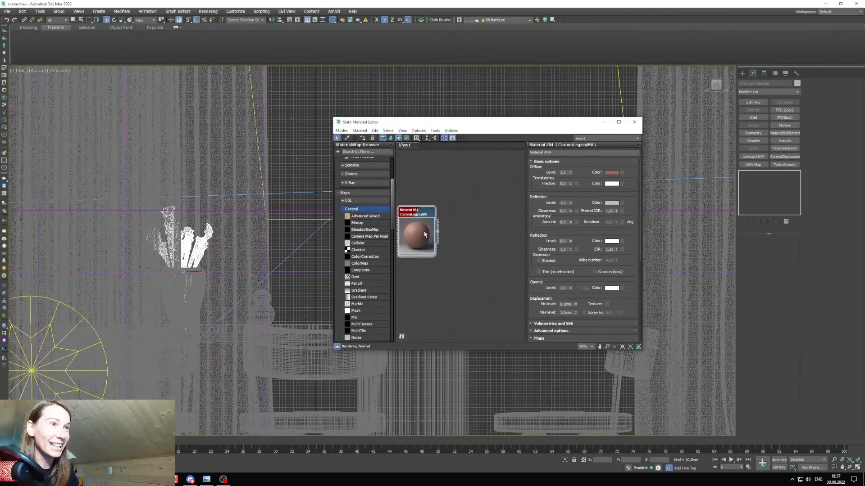
left_click_drag(383, 123, 405, 123)
scroll(427, 235, "up", 1)
middle_click_drag(428, 235, 458, 229)
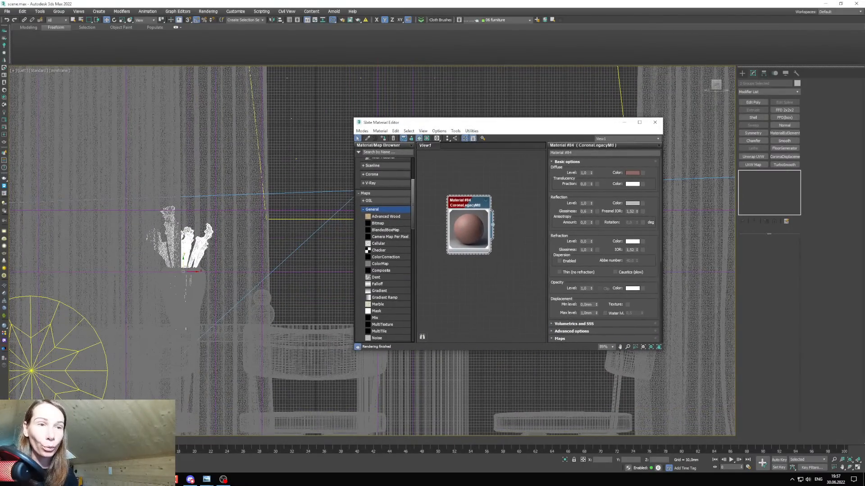
left_click(125, 480)
left_click_drag(121, 71, 207, 84)
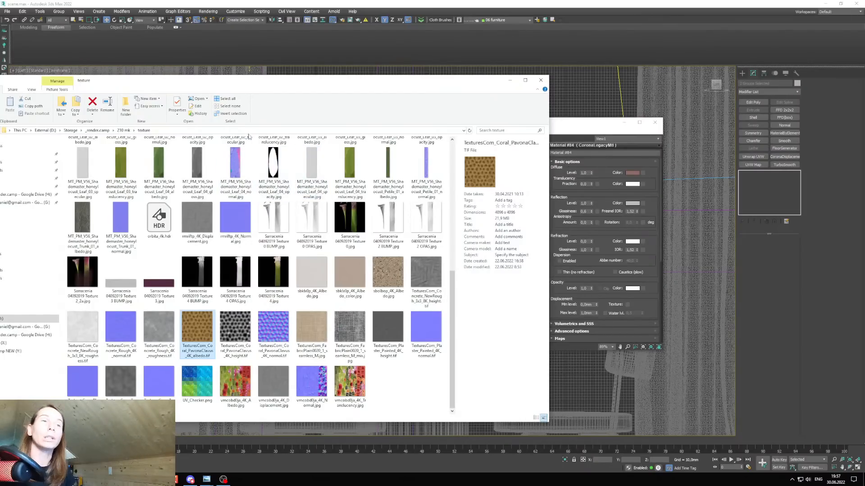
double_click(336, 218)
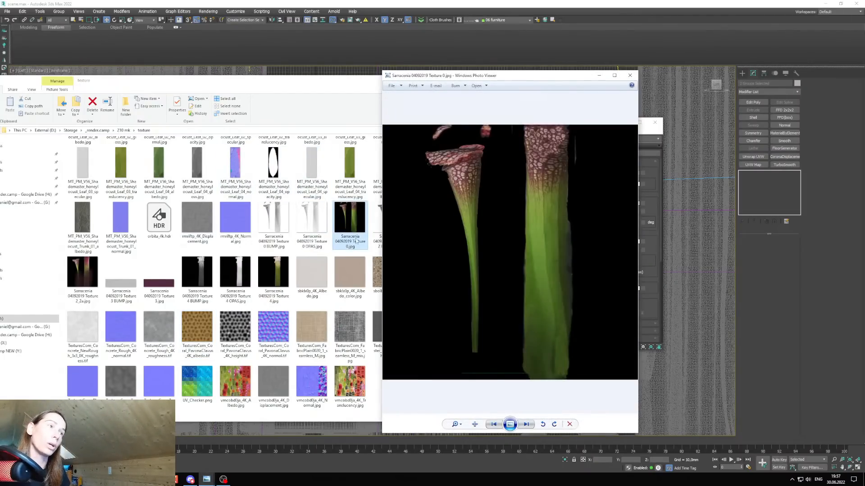
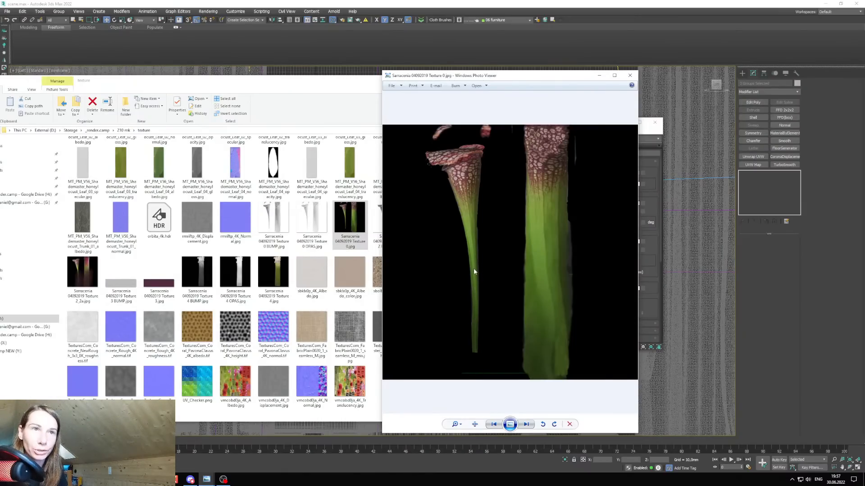
double_click(91, 273)
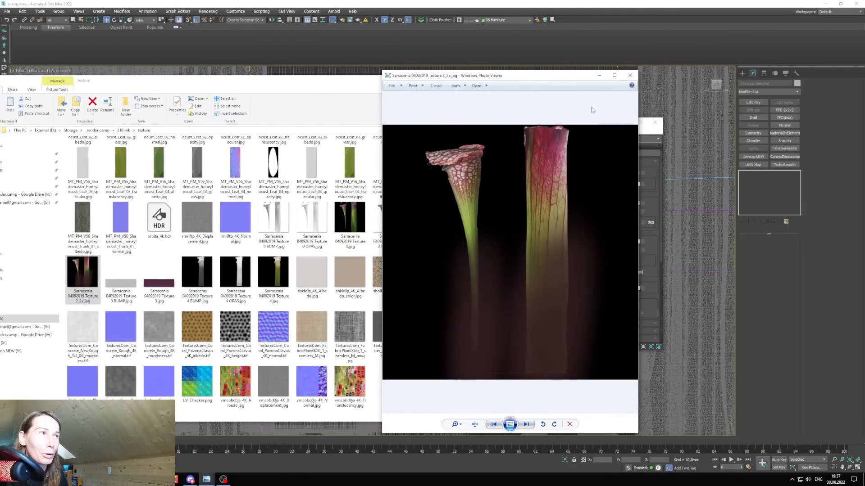
left_click(602, 77)
left_click_drag(457, 86, 390, 90)
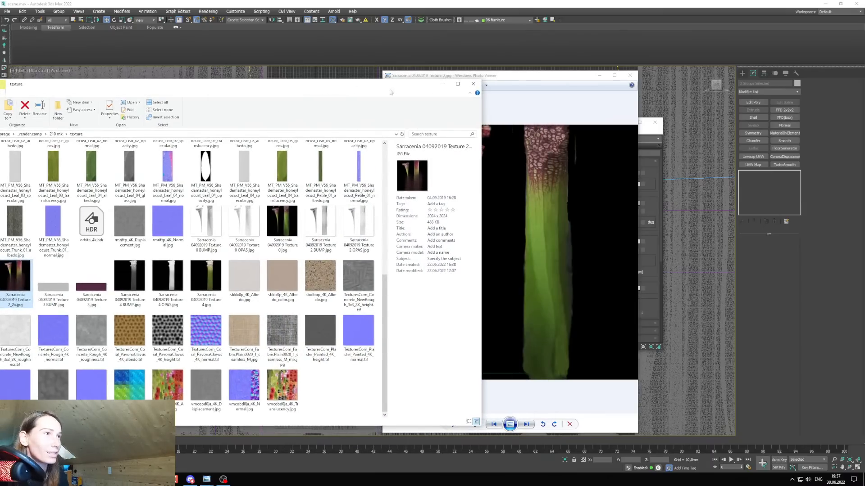
left_click(599, 77)
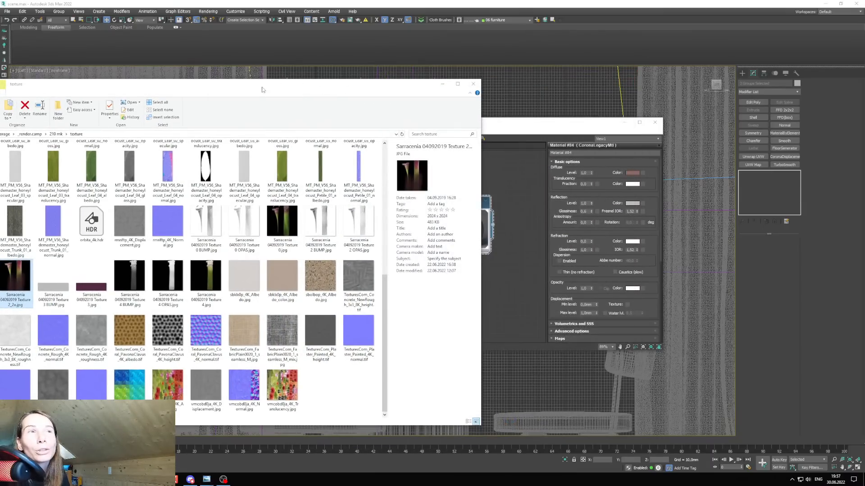
Bring Sarracenia 04092019 Texture 2_2a.jpg into the material graph as a bitmap and connect it to the flower material's diffuse color.
left_click_drag(298, 87, 356, 80)
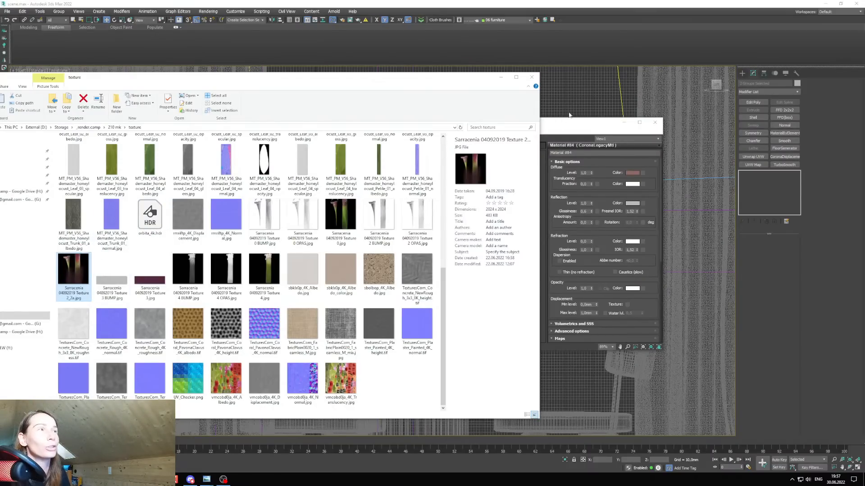
left_click_drag(560, 127, 631, 135)
key("alt+Tab")
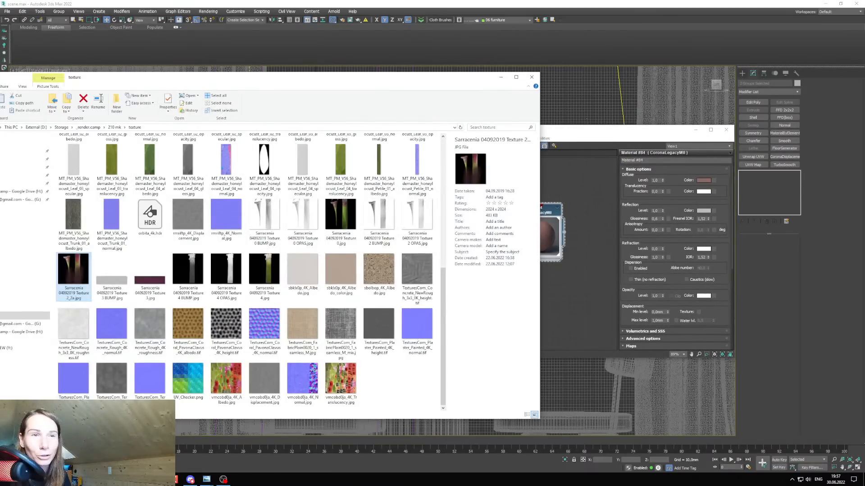
left_click_drag(73, 271, 525, 283)
double_click(562, 295)
middle_click_drag(531, 284, 574, 279)
scroll(575, 279, "down", 1)
left_click_drag(568, 291, 519, 265)
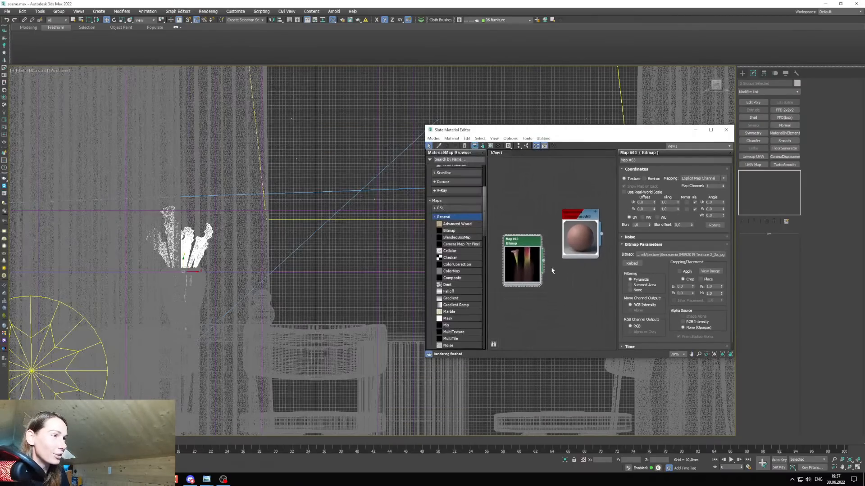
left_click_drag(579, 239, 507, 249)
left_click(567, 270)
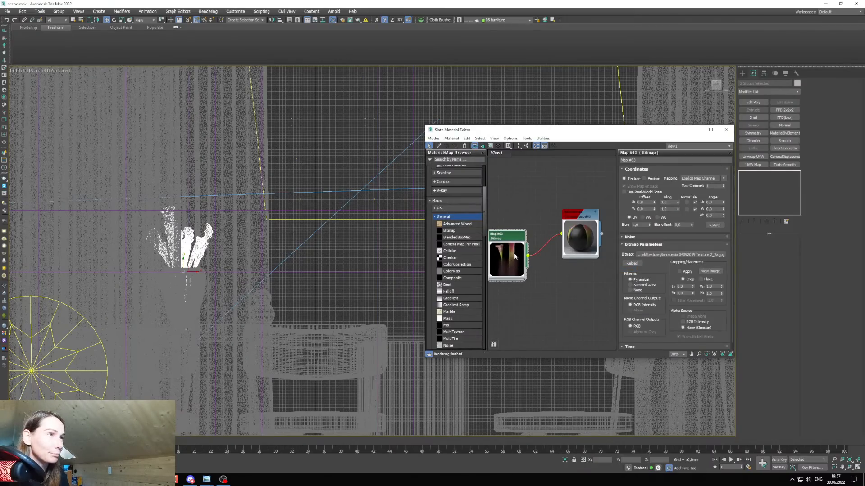
Show the Sarracenia bitmap in the viewport, return to the four-view layout and reopen the render window and material graph.
right_click(514, 255)
left_click(563, 314)
left_click(695, 129)
key("alt+e")
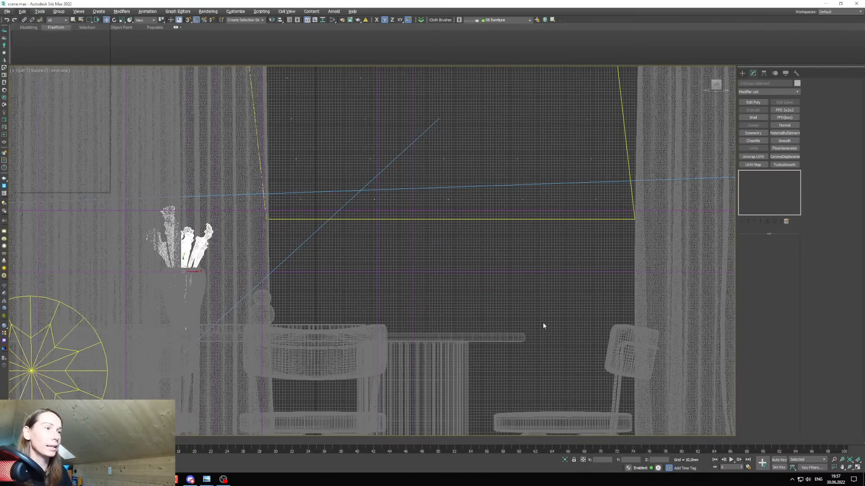
right_click(521, 339)
left_click(501, 376)
key("alt+w")
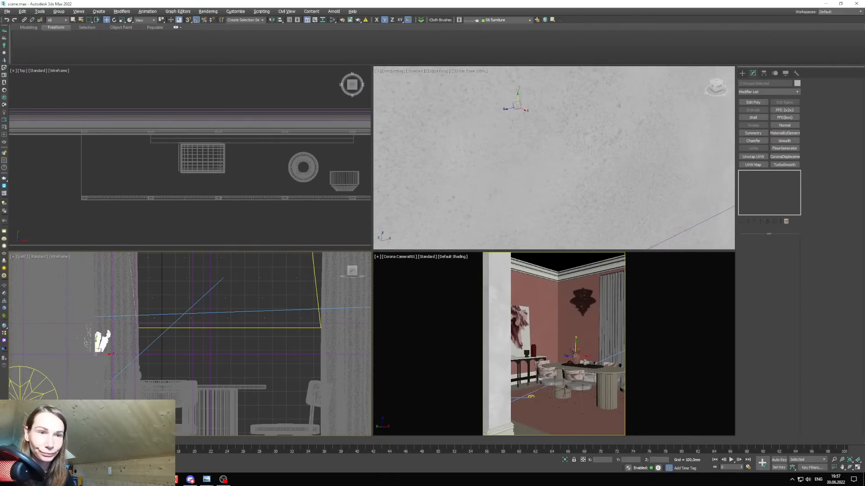
left_click(103, 469)
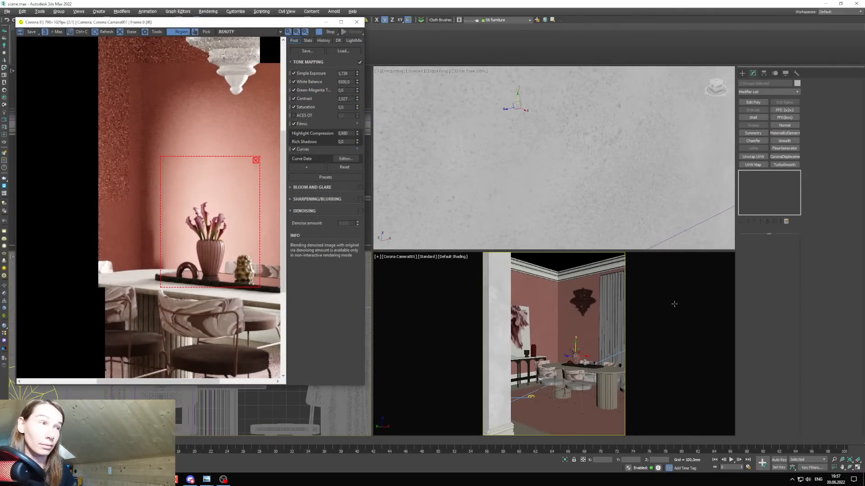
left_click(768, 323)
key("m")
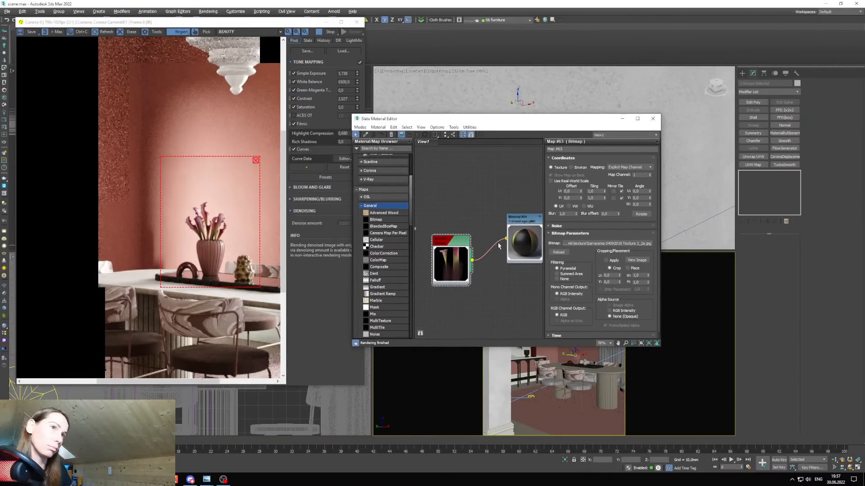
Insert a ColorCorrection map between the Sarracenia bitmap and the flower material.
middle_click_drag(490, 260, 493, 264)
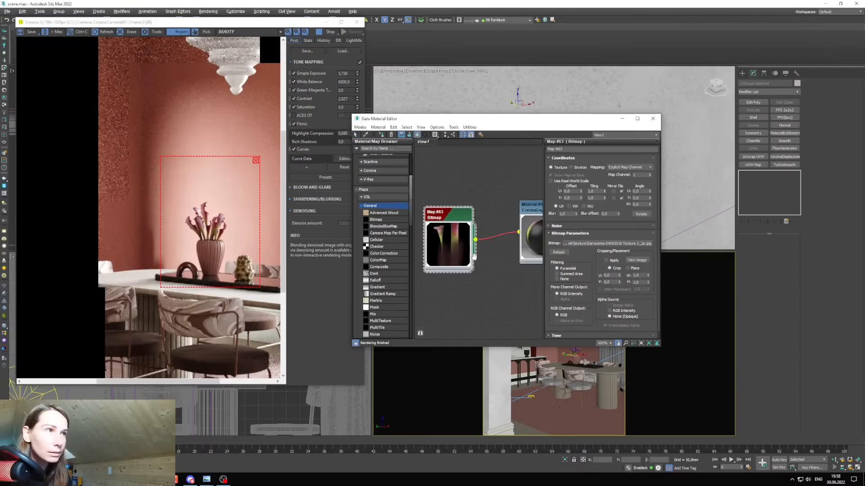
scroll(451, 243, "down", 2)
left_click(468, 210)
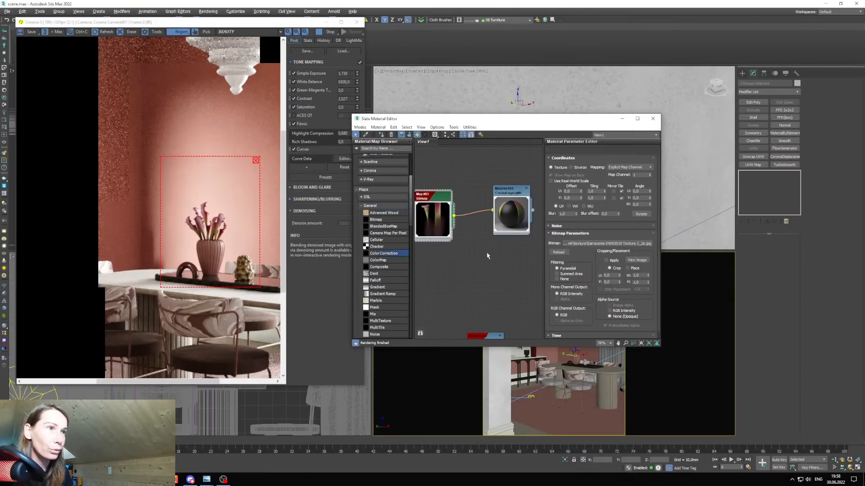
left_click_drag(447, 212, 435, 212)
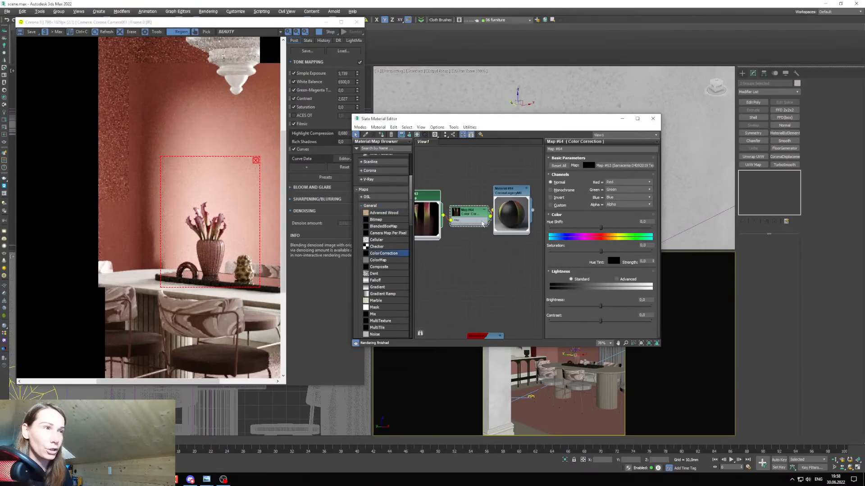
middle_click_drag(479, 218, 480, 216)
Set the Color Correction to Advanced lightness, with a hue shift of about 18.3 and saturation of about -7.6.
left_click(628, 282)
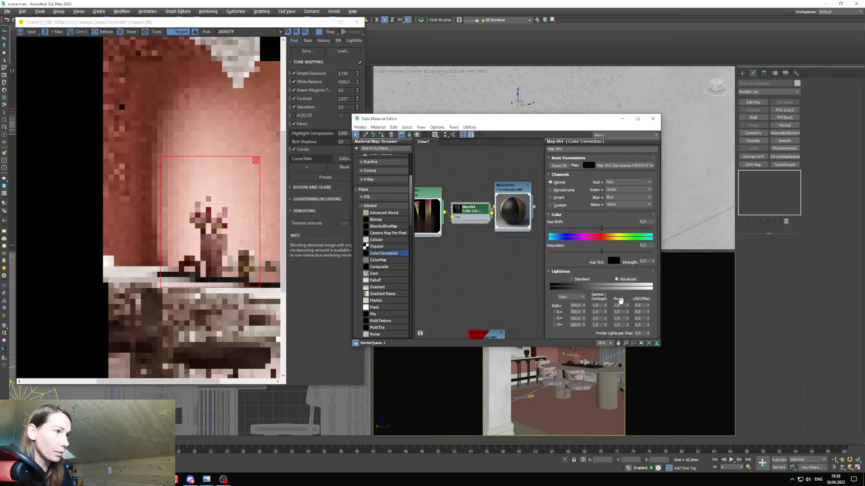
left_click(603, 227)
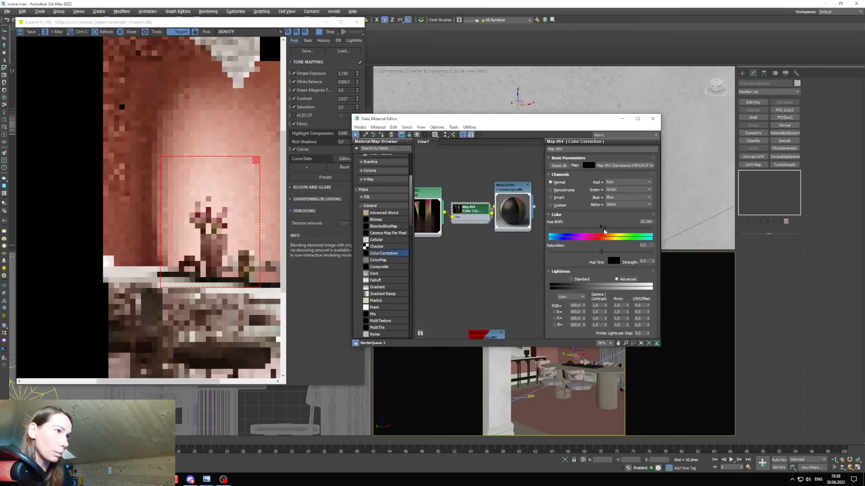
left_click_drag(604, 224, 606, 234)
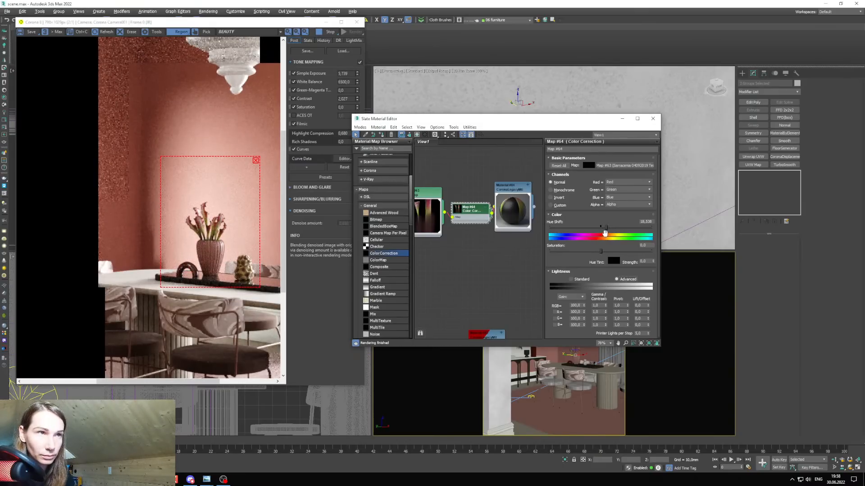
left_click(597, 252)
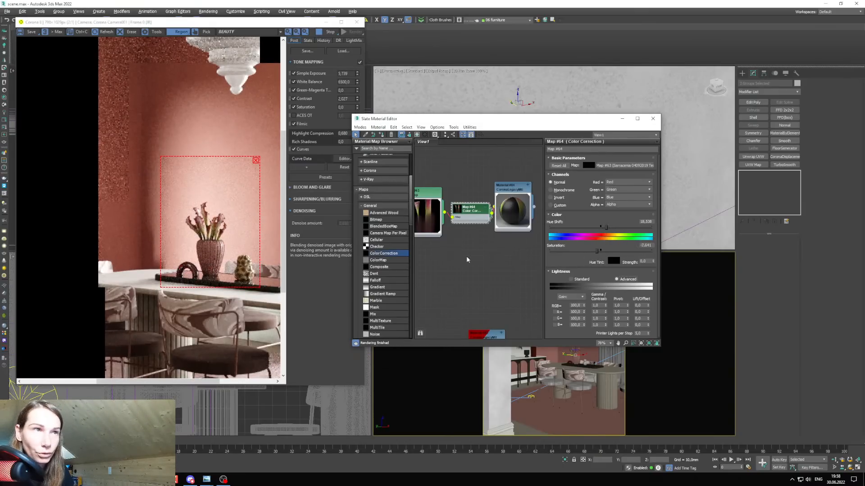
Duplicate the Color Correction map with its bitmap input and connect the copy to the flower material's translucency color.
scroll(447, 217, "down", 3)
middle_click_drag(467, 255, 427, 293)
left_click_drag(439, 264, 500, 198)
left_click_drag(476, 201, 467, 200)
scroll(464, 221, "up", 3)
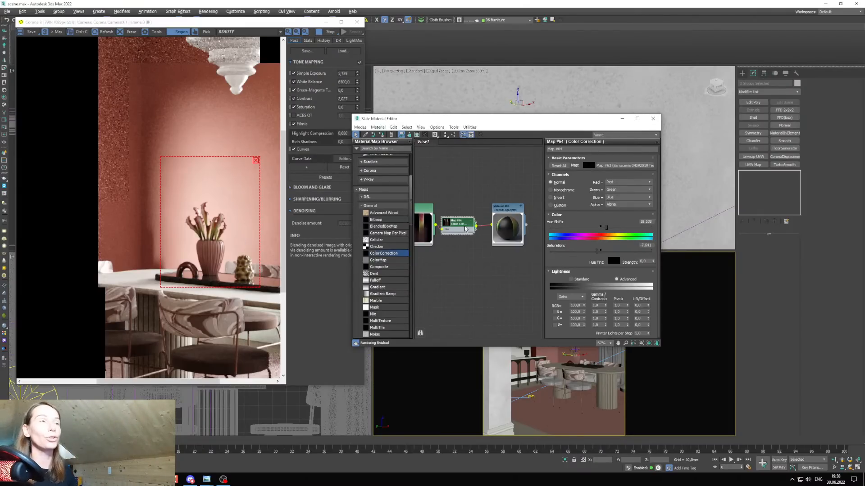
middle_click_drag(465, 230, 459, 218)
left_click_drag(458, 218, 462, 246, "shift")
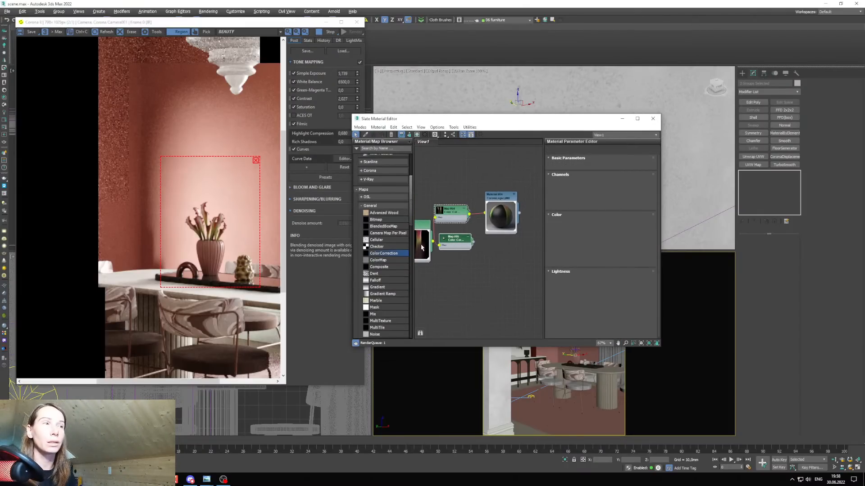
middle_click_drag(444, 252, 453, 257)
left_click_drag(428, 251, 417, 245)
middle_click_drag(482, 247, 476, 245)
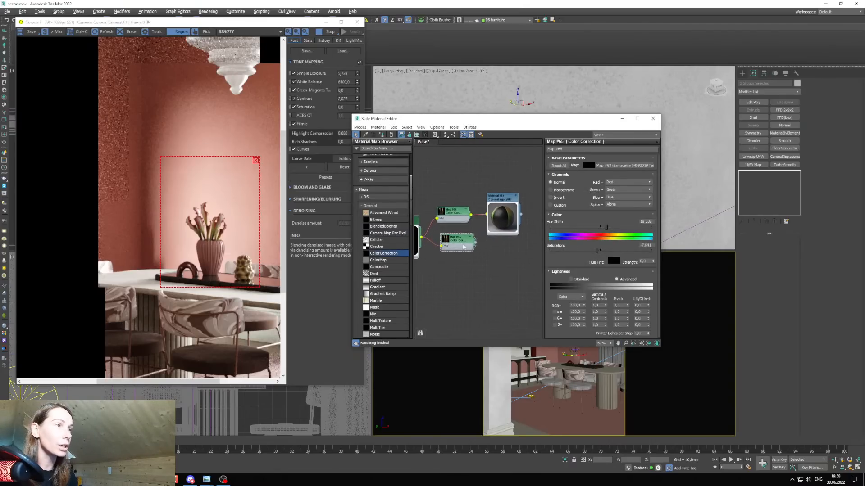
scroll(476, 245, "up", 1)
left_click_drag(504, 221, 502, 230)
left_click_drag(490, 281, 490, 278)
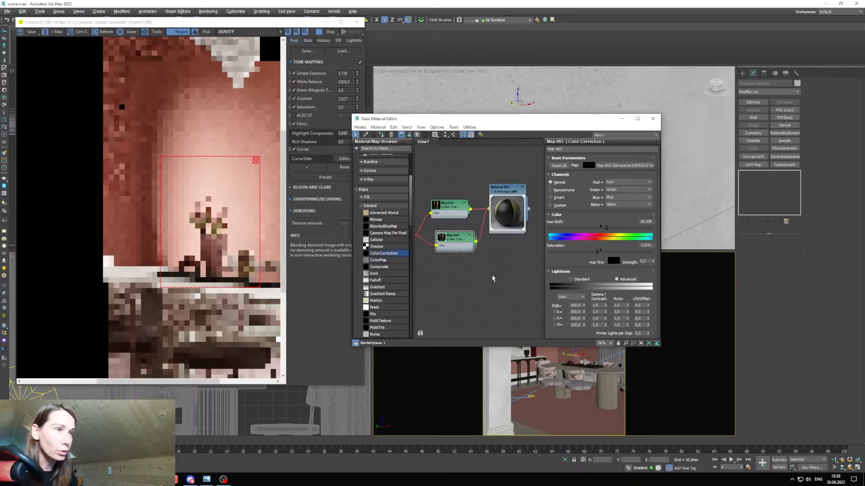
Set the flower material's translucency fraction to 0.5 and inspect the flowers in the render.
double_click(503, 192)
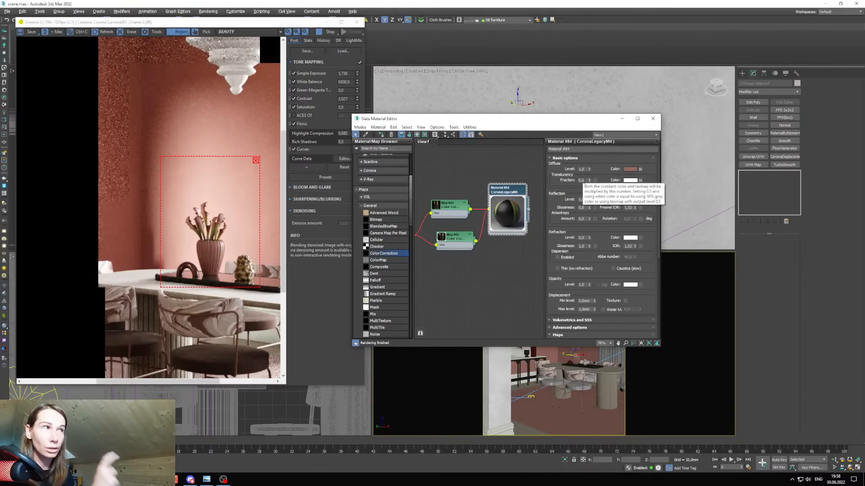
type("0,5")
key("Return")
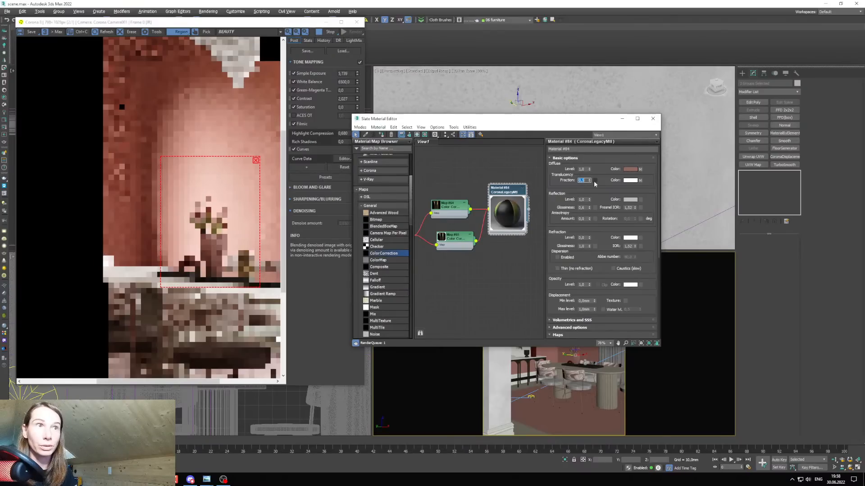
scroll(207, 217, "up", 1)
scroll(207, 217, "up", 1)
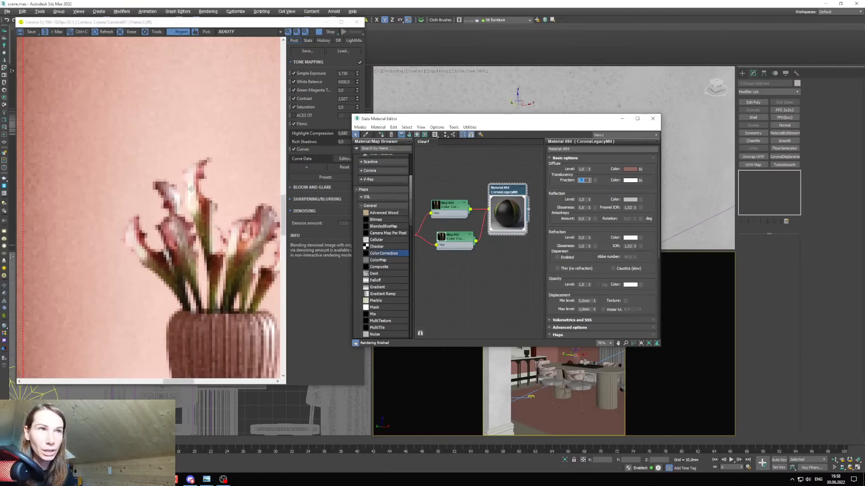
scroll(212, 197, "down", 1)
Check the flowers in the render, and set the flower material's translucency fraction to 0.4.
left_click(622, 119)
scroll(579, 355, "up", 5)
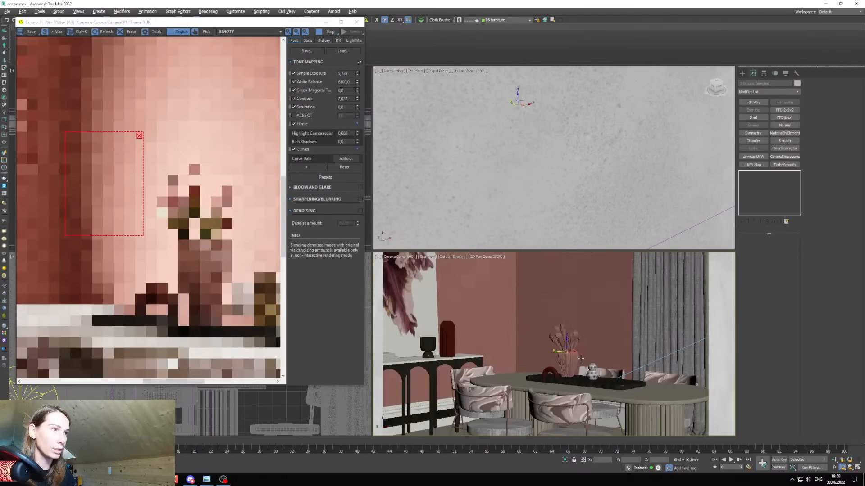
scroll(149, 201, "down", 2)
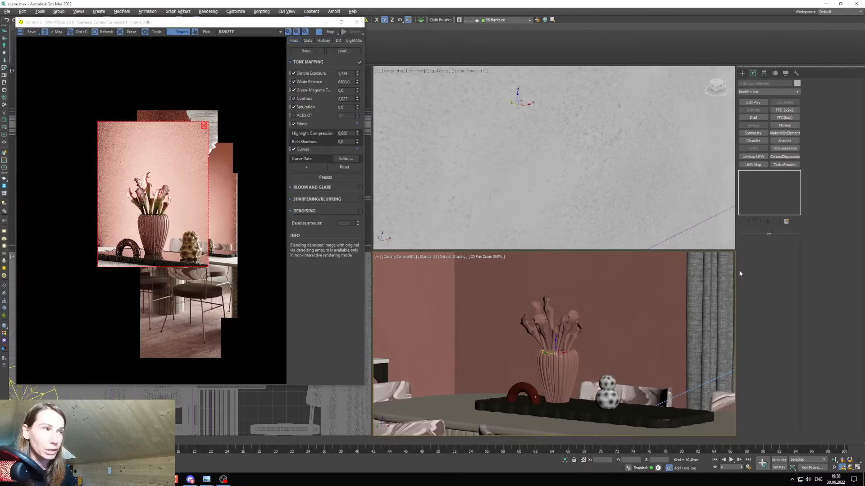
key("m")
left_click_drag(457, 116, 457, 116)
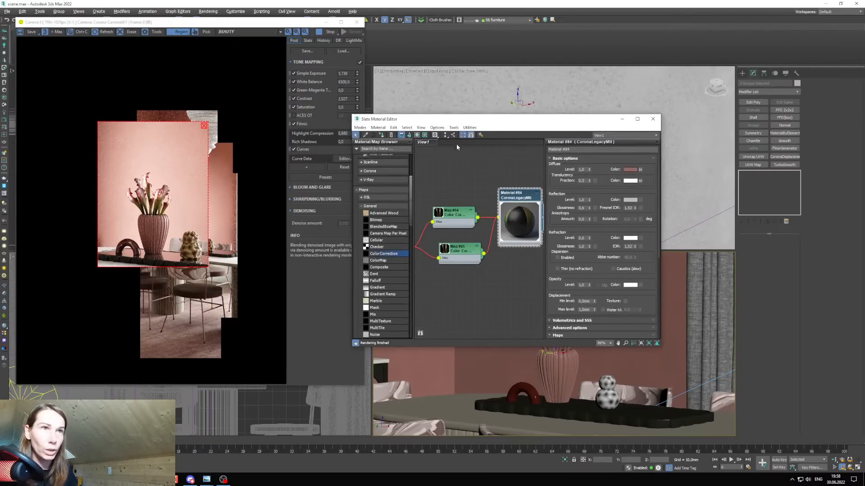
middle_click_drag(491, 222, 488, 230)
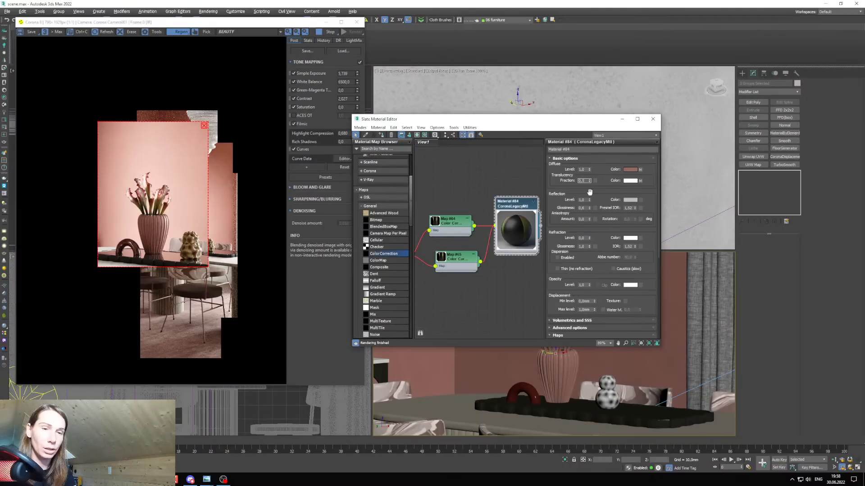
type("0,4")
key("Return")
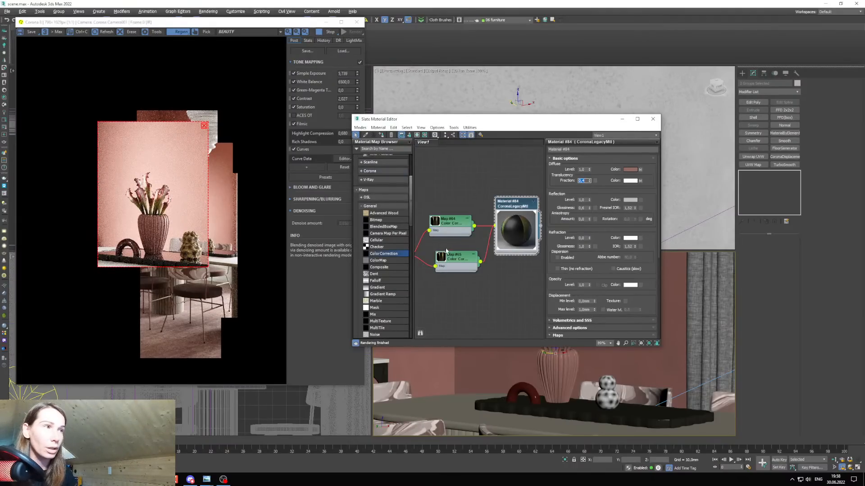
Set the translucency Color Correction map's RGB gamma/contrast to 1.2 and its saturation to about -4.9.
left_click(456, 259)
left_click(467, 266)
left_click_drag(467, 266, 460, 267)
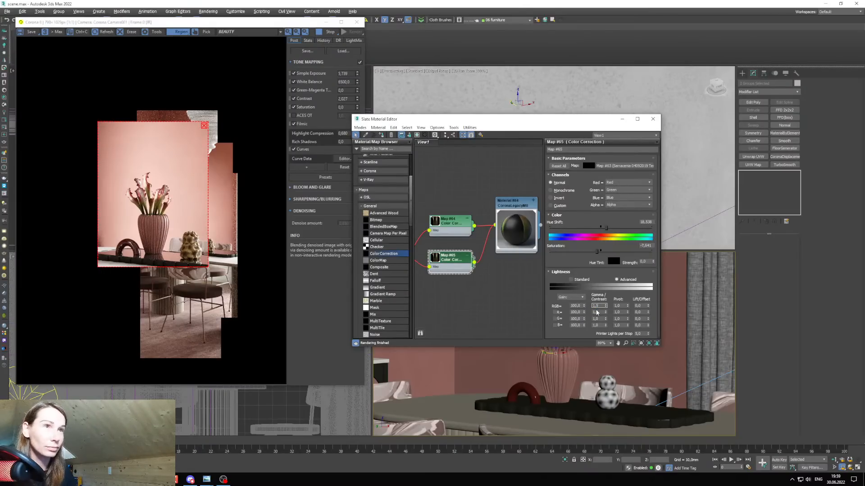
key("Return")
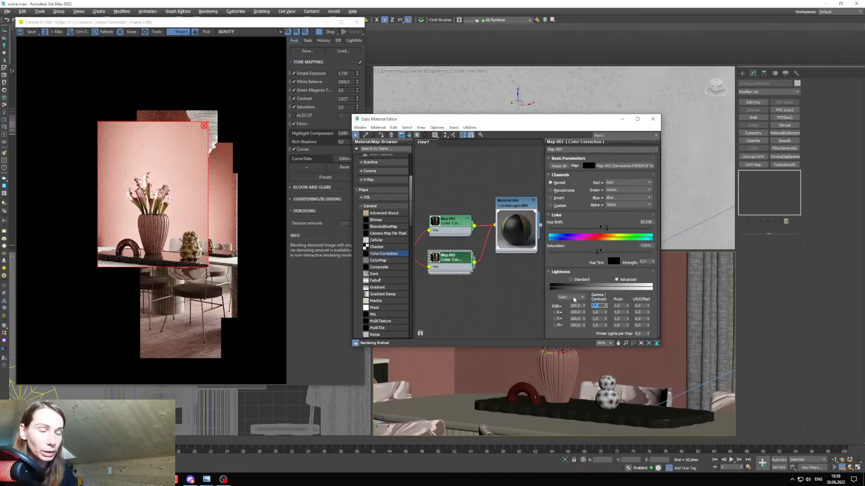
type("1,2")
key("Return")
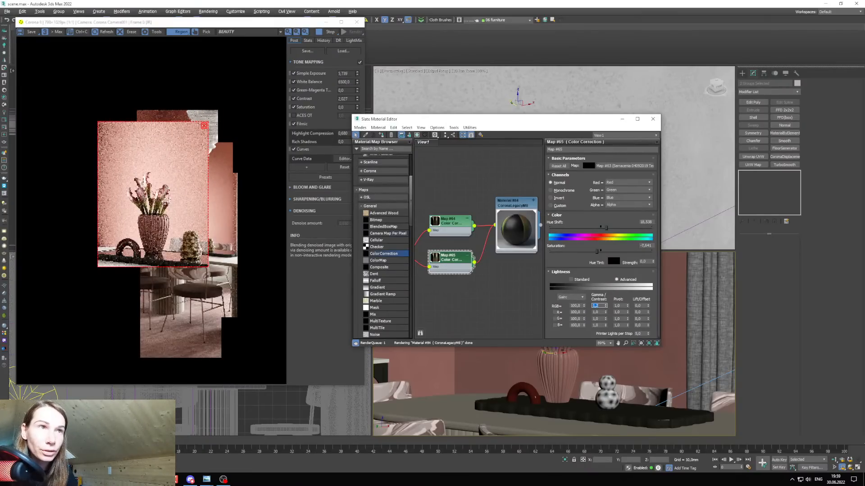
left_click(600, 250)
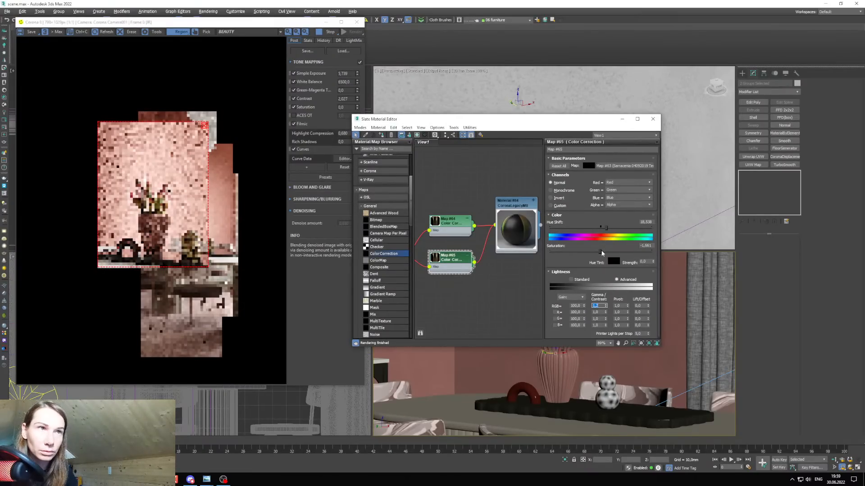
scroll(146, 196, "up", 2)
scroll(146, 197, "down", 3)
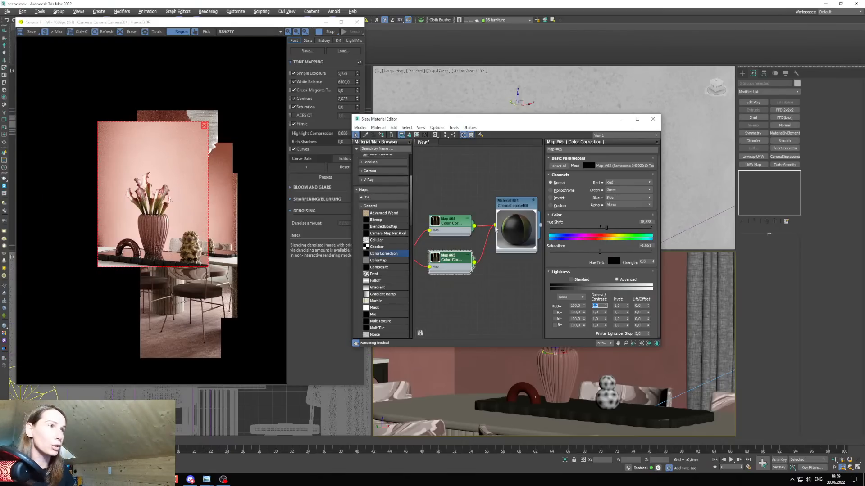
Darken the flower material's reflection color to a neutral gray with a value of 71.
left_click(517, 208)
double_click(515, 206)
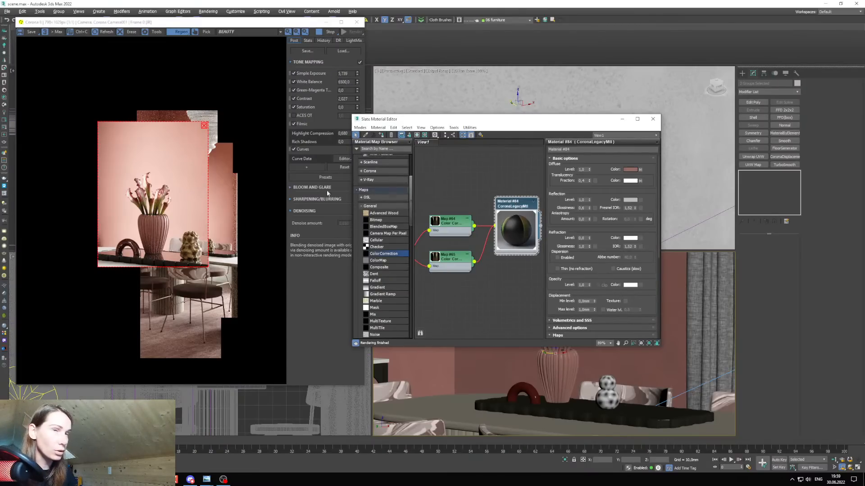
scroll(152, 190, "up", 1)
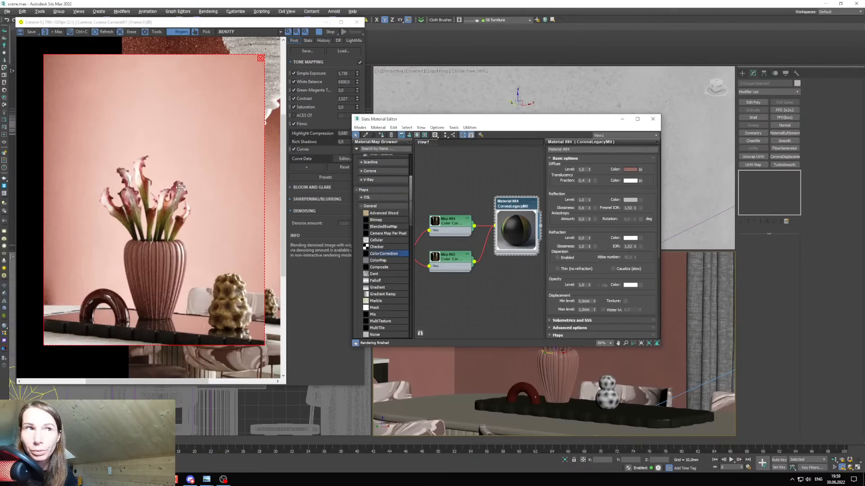
left_click(630, 200)
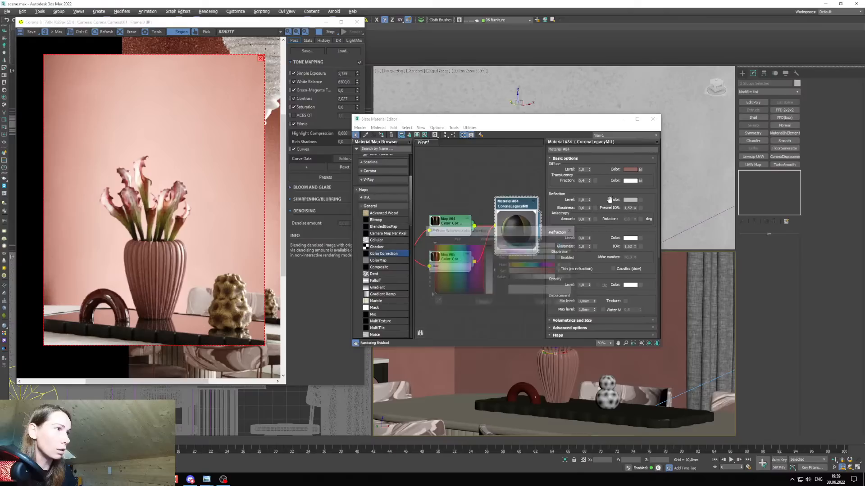
left_click(519, 278)
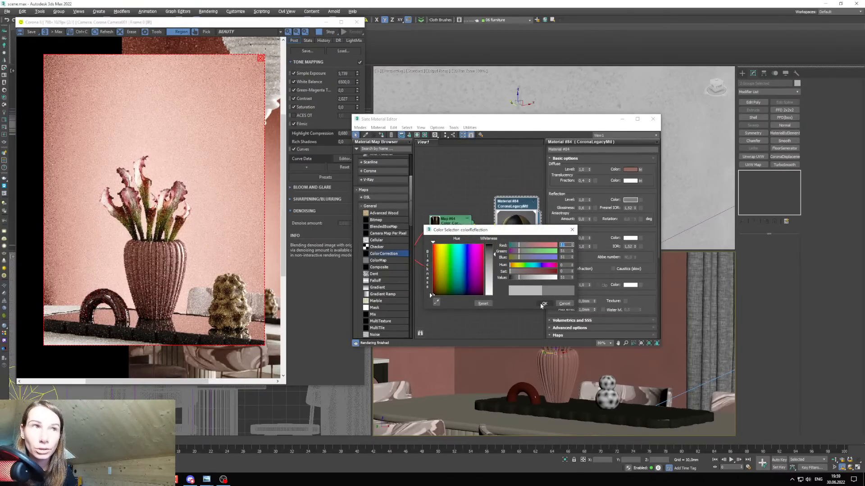
left_click(523, 278)
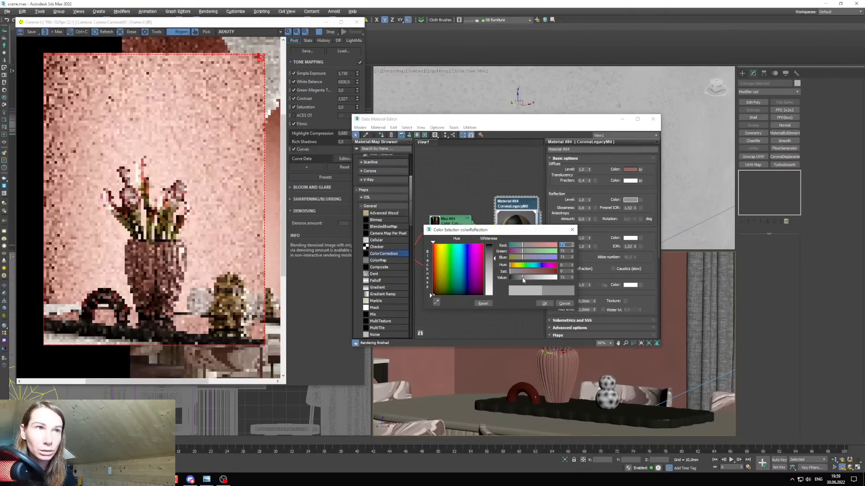
left_click(544, 304)
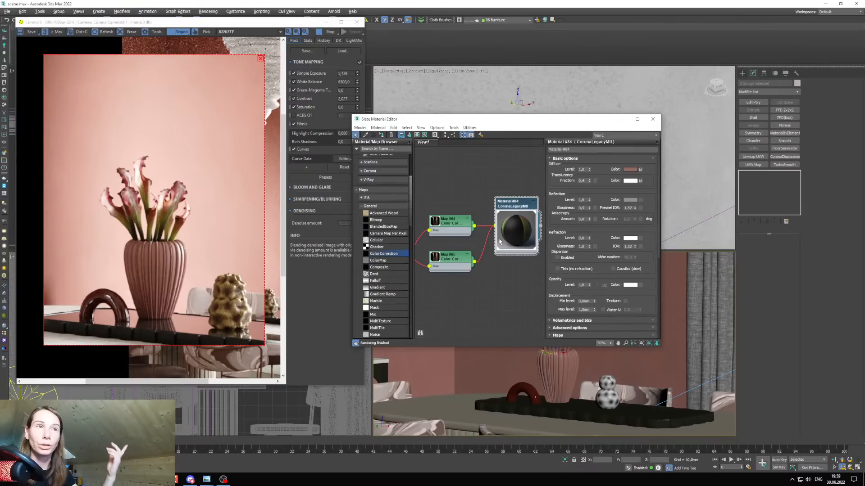
Duplicate the flower material together with its bitmap and both Color Correction maps, placing the copy below the original.
middle_click_drag(474, 243, 485, 211)
scroll(500, 220, "down", 5)
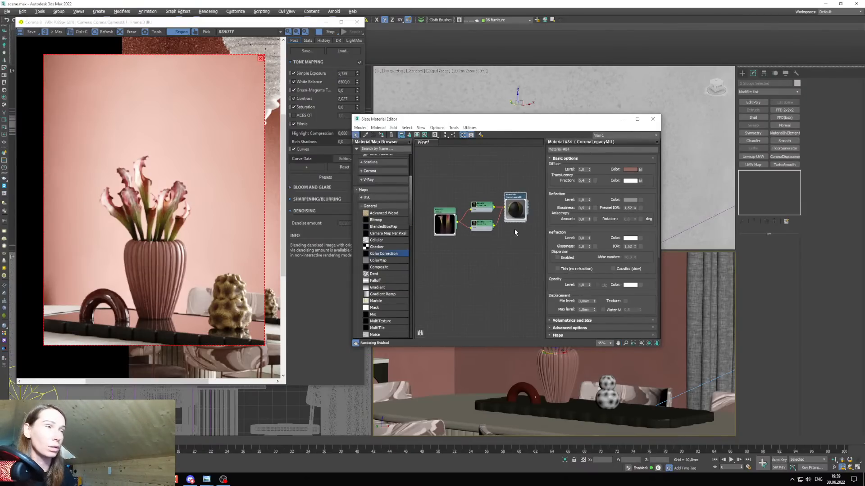
left_click_drag(439, 188, 439, 188)
left_click_drag(515, 210, 516, 274, "shift")
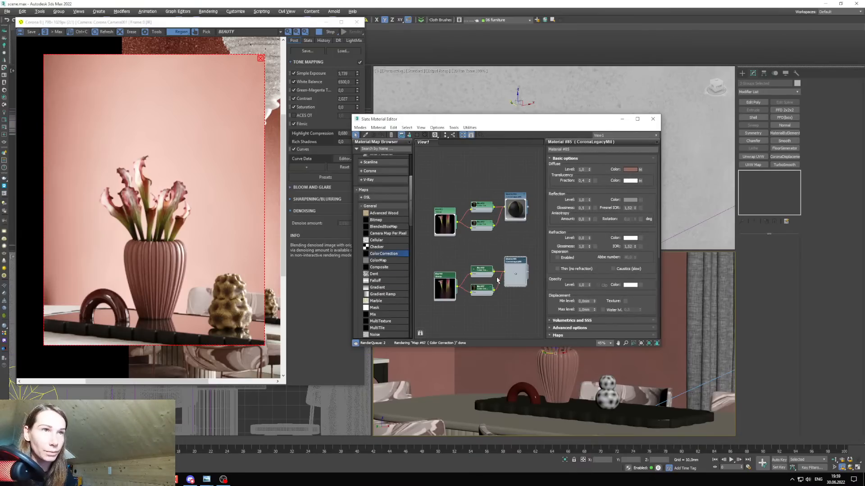
middle_click_drag(481, 275, 479, 258)
scroll(524, 308, "down", 2)
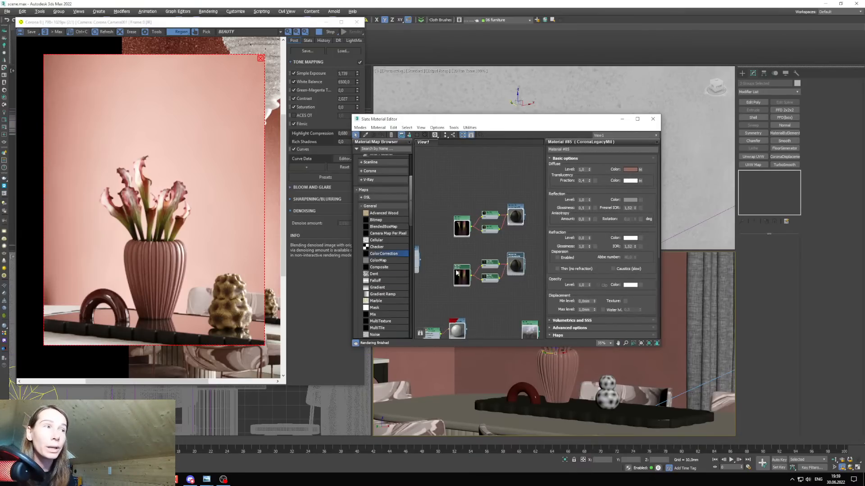
Preview Sarracenia 04092019 Texture 4.jpg in the texture folder and bring it into the material graph as a bitmap.
key("alt+Tab")
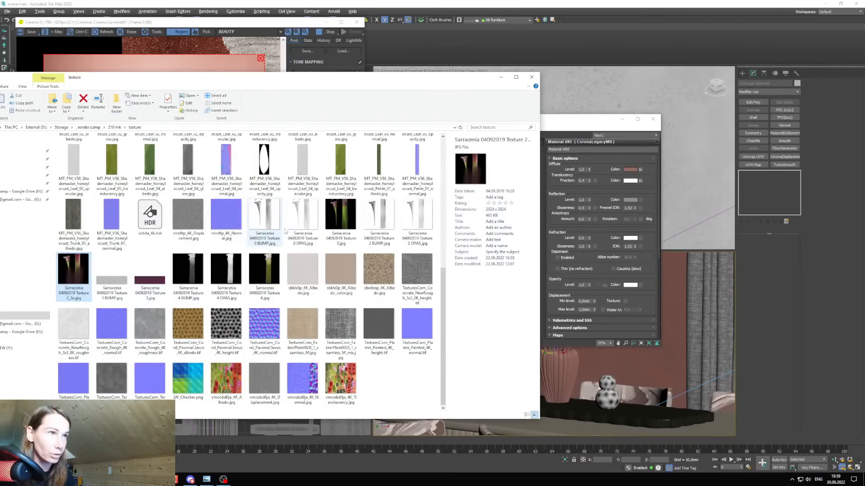
left_click(276, 279)
double_click(267, 270)
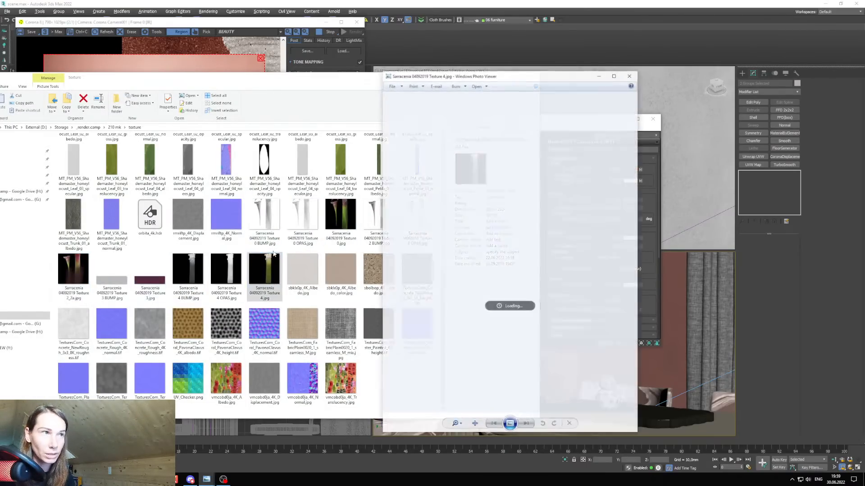
left_click(629, 77)
left_click_drag(334, 83, 166, 109)
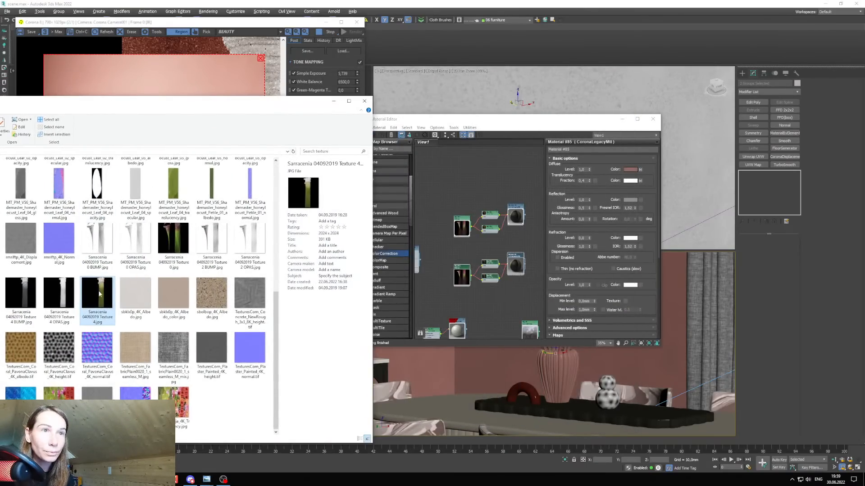
left_click_drag(427, 267, 428, 268)
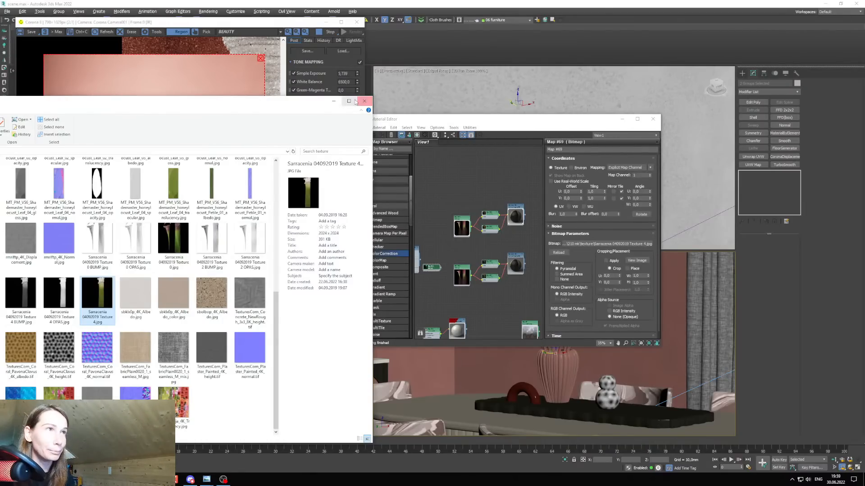
left_click(334, 101)
Place the Texture 4 bitmap beneath the duplicate's bitmap and connect it to both duplicated Color Correction maps.
scroll(455, 288, "up", 3)
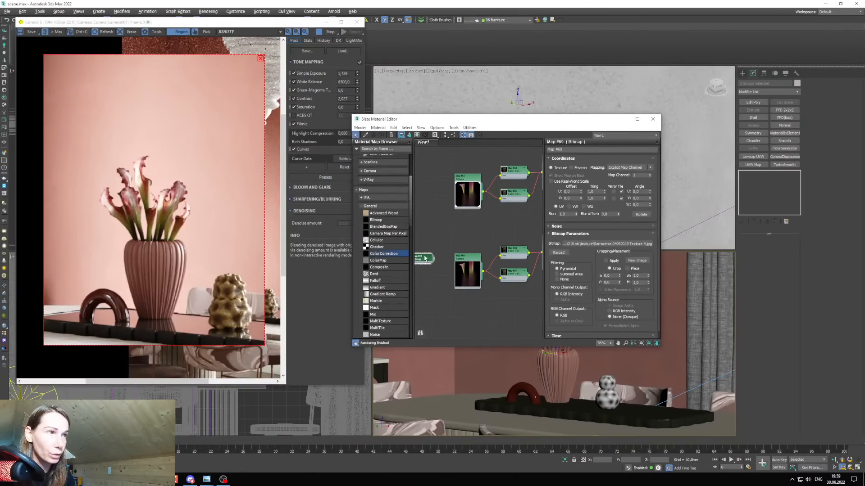
left_click_drag(424, 257, 475, 301)
middle_click_drag(488, 303, 467, 302)
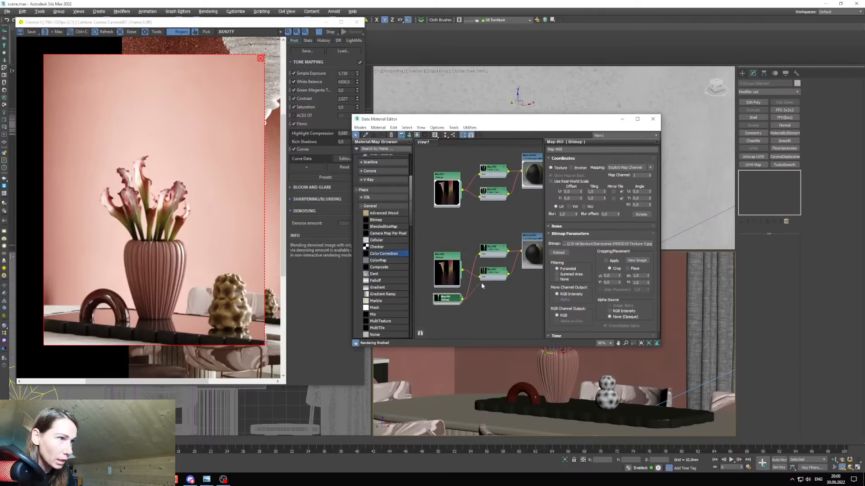
Select the white Sarracenia flowers in the vase and assign the duplicated material to them.
left_click_drag(450, 119, 345, 122)
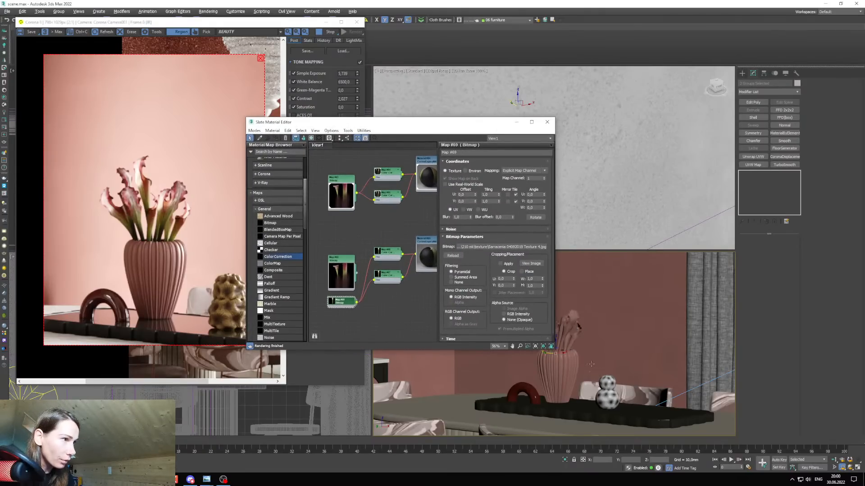
left_click(572, 340)
key("F4")
left_click_drag(482, 129, 554, 49)
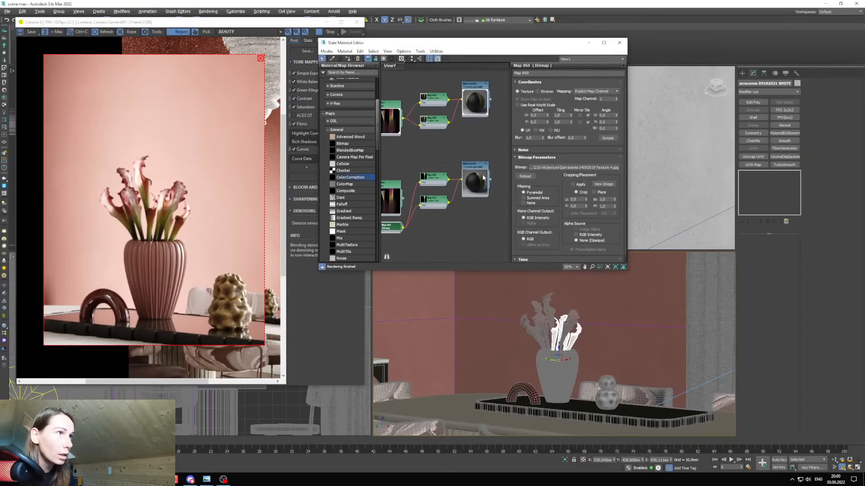
left_click(347, 59)
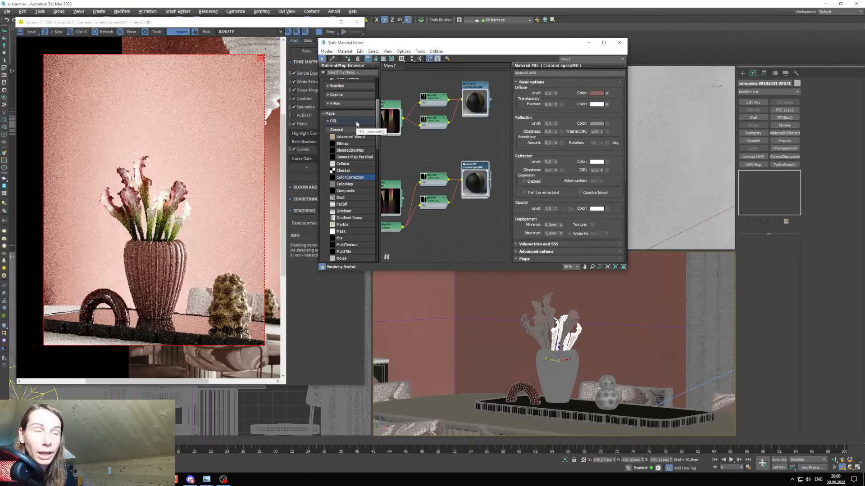
Connect the Texture 4 bitmap directly to the duplicated material's diffuse and translucency colors, bypassing its Color Correction maps, and check the render.
scroll(465, 179, "up", 2)
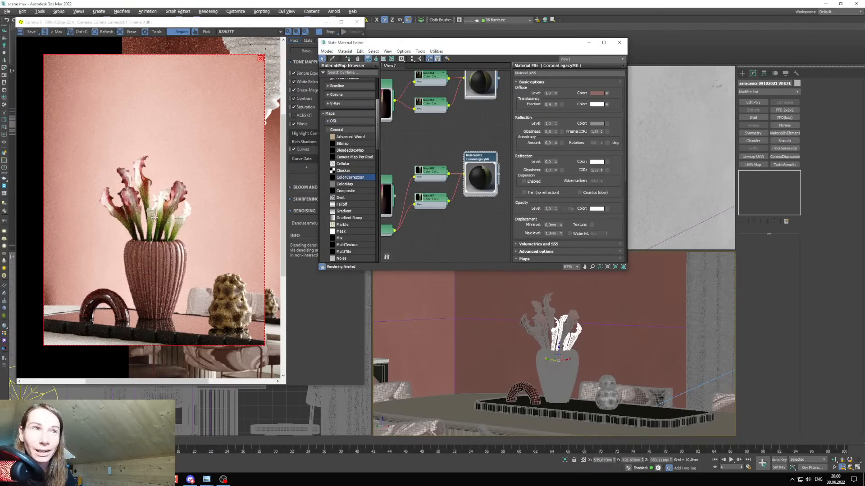
middle_click_drag(465, 204, 431, 186)
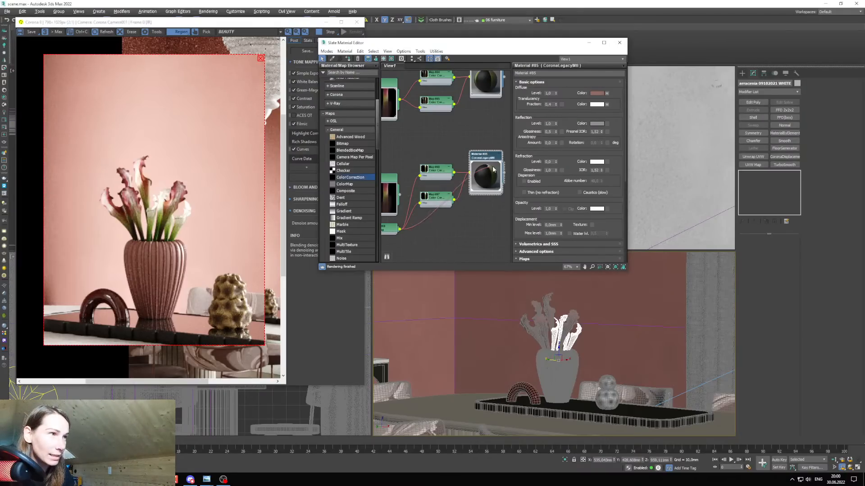
left_click_drag(493, 167, 487, 167)
left_click_drag(472, 197, 471, 232)
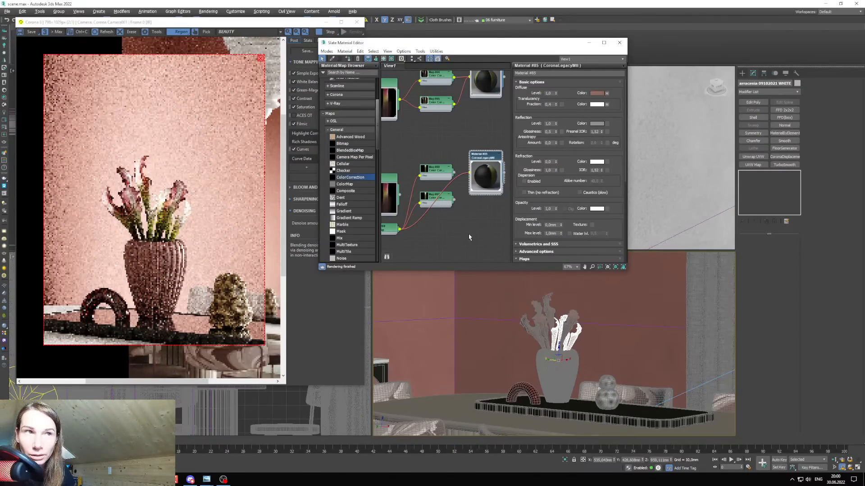
scroll(153, 197, "down", 2)
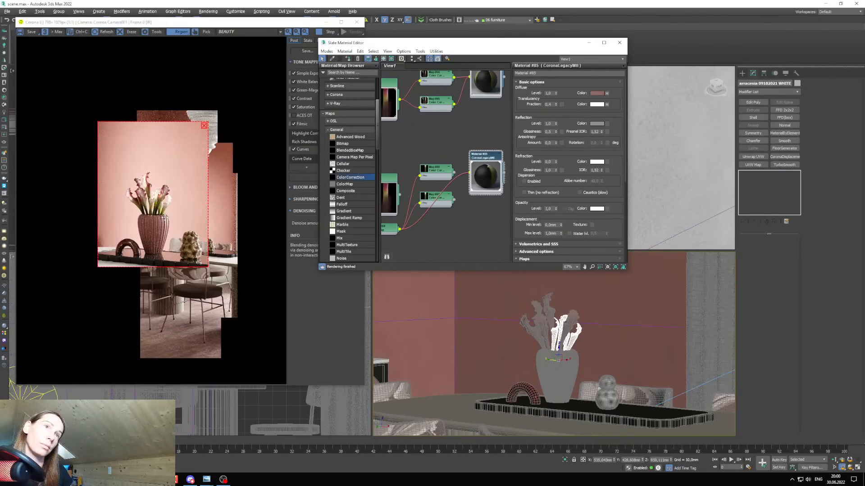
scroll(164, 217, "up", 2)
scroll(149, 185, "down", 2)
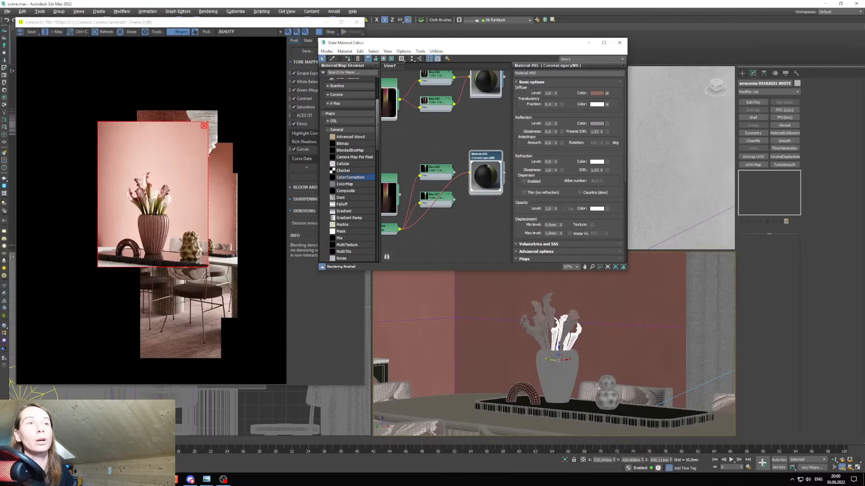
Raise the RGB gamma/contrast of the original flower material's upper Color Correction map and set its saturation to about -3.6.
middle_click_drag(431, 128, 445, 202)
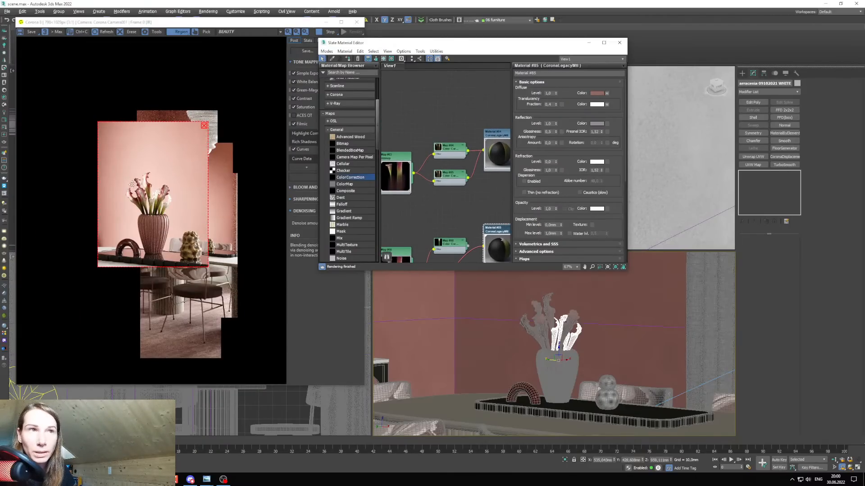
left_click(451, 153)
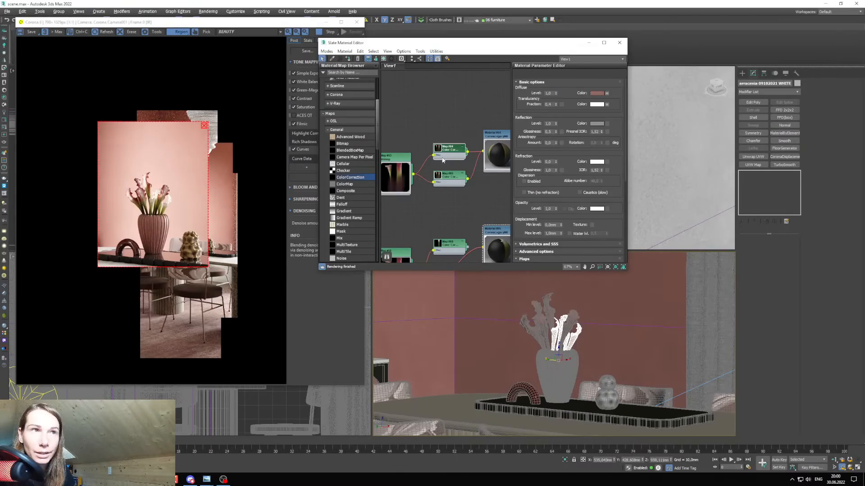
double_click(442, 158)
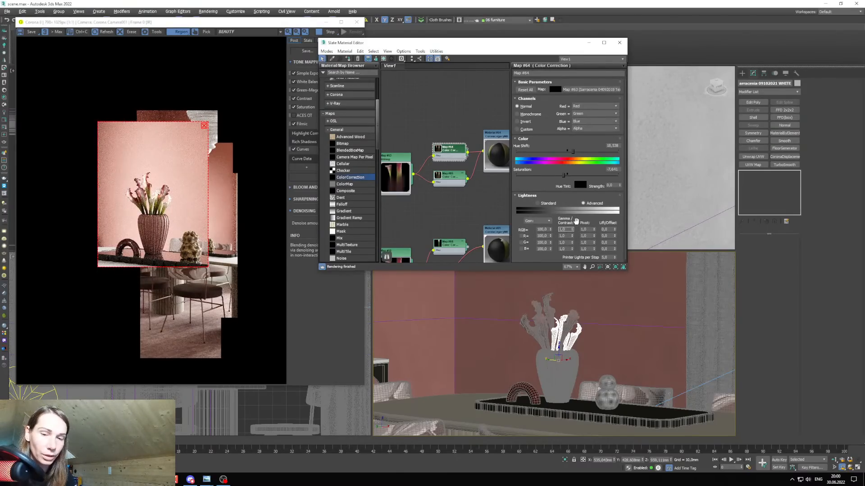
key("BackSpace")
type("2")
key("Return")
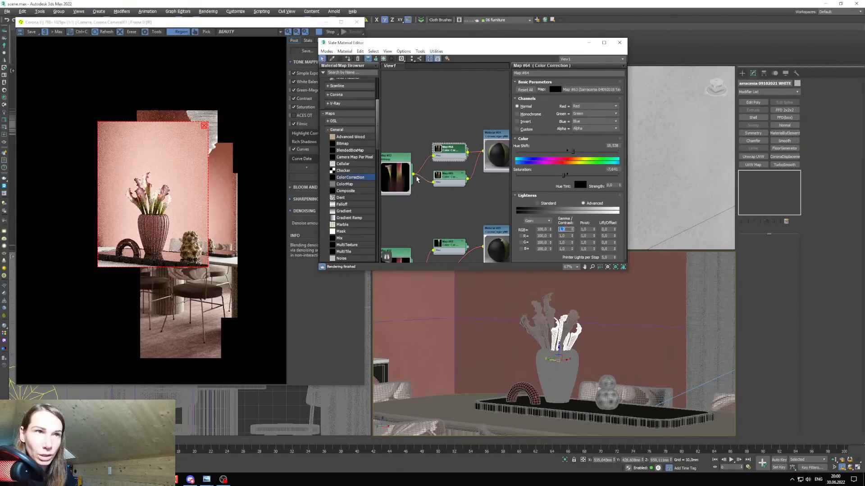
left_click_drag(563, 175, 566, 176)
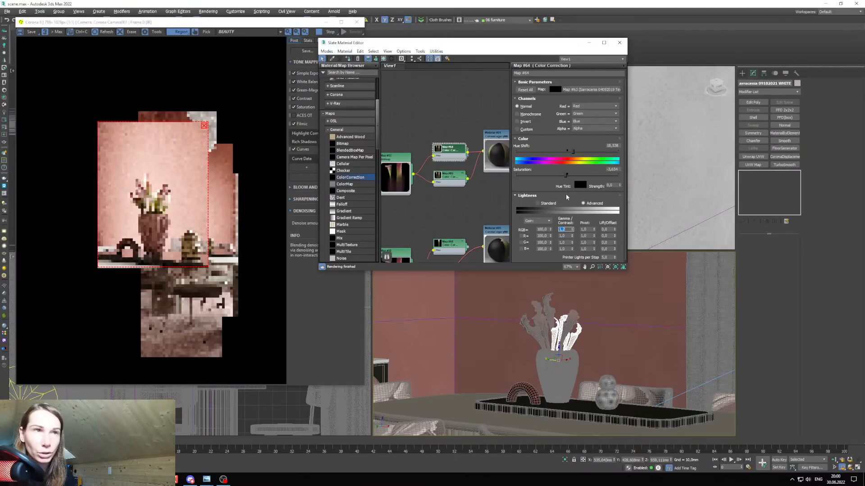
Clear the render region, put the material editor away and restore the full Corona camera view.
left_click(203, 130)
left_click(589, 43)
right_click(481, 379)
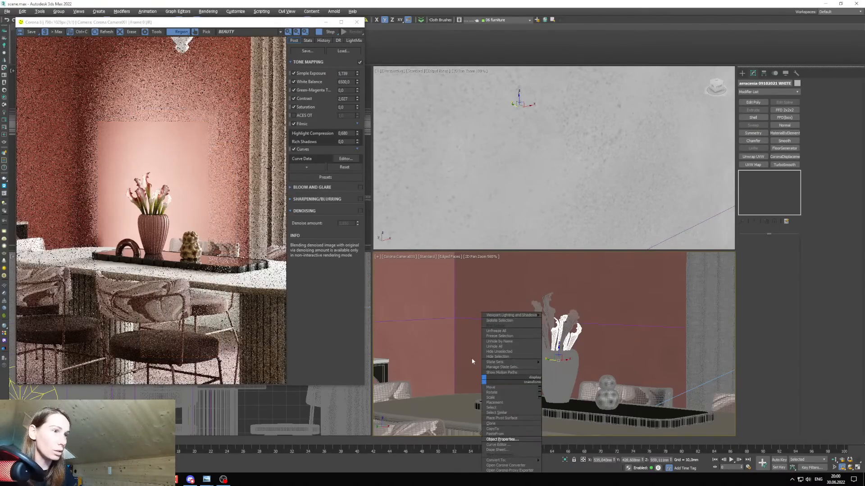
left_click(457, 367)
key("c")
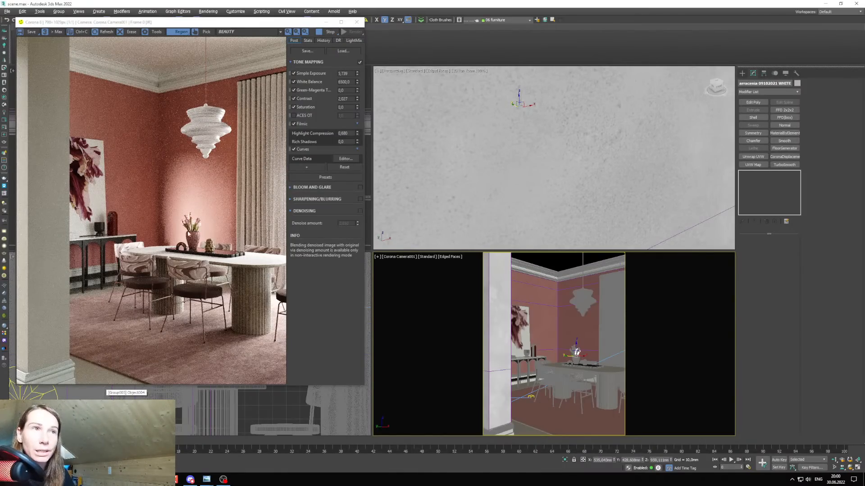
Select the Corona Sun in the top view and set its intensity to 0.001.
left_click_drag(181, 22, 349, 70)
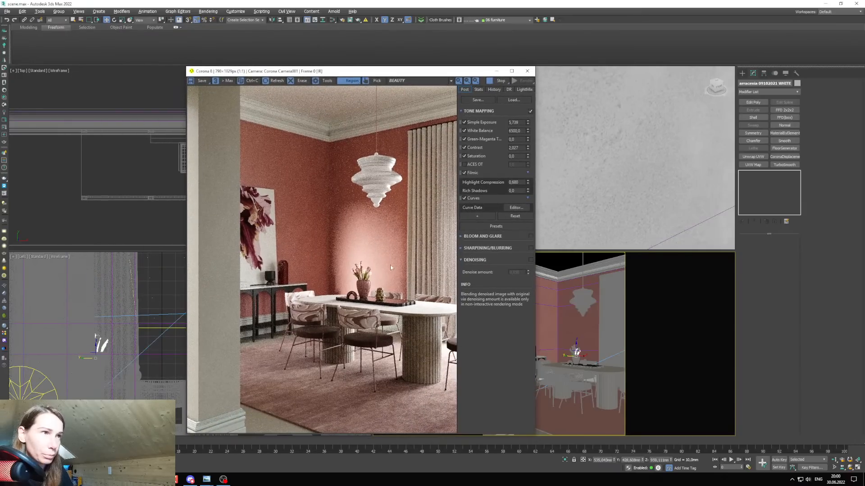
scroll(103, 154, "up", 4)
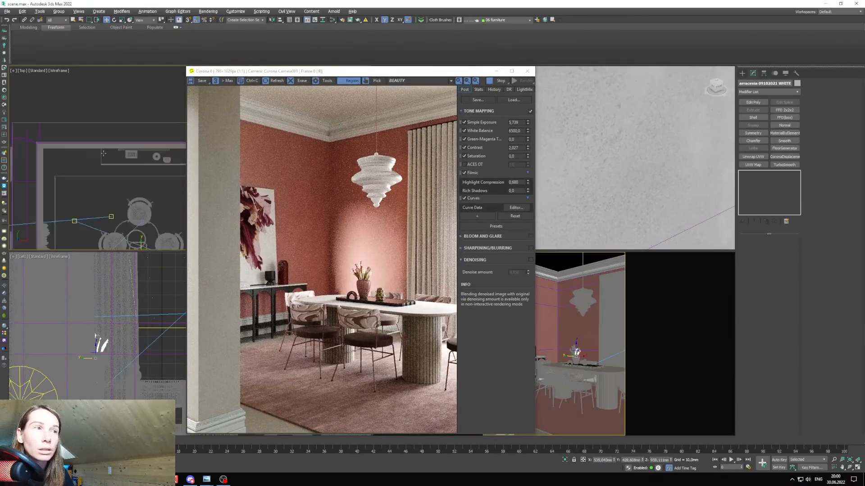
scroll(103, 153, "down", 5)
left_click(96, 158)
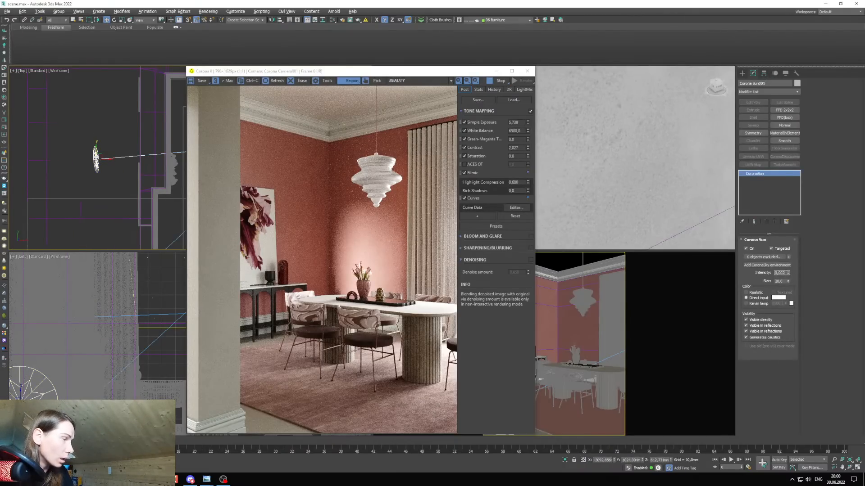
double_click(779, 273)
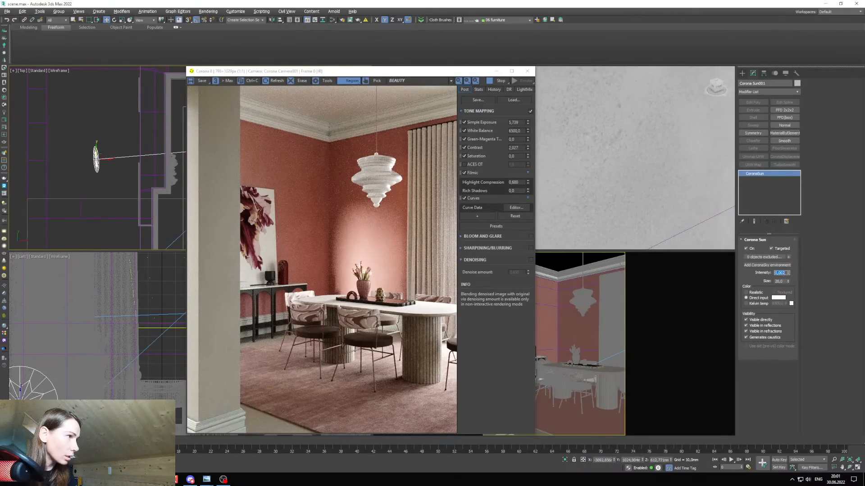
type("0,001")
key("Return")
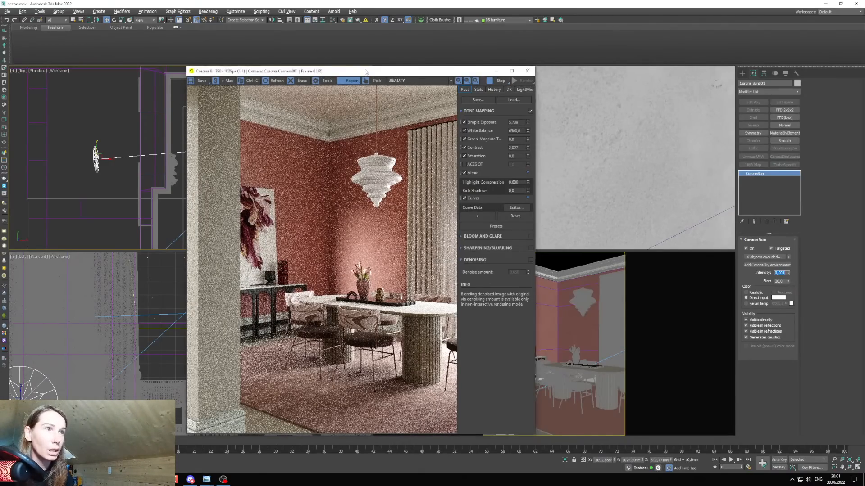
Set the render's tone mapping saturation to -0.004.
left_click_drag(322, 71, 305, 59)
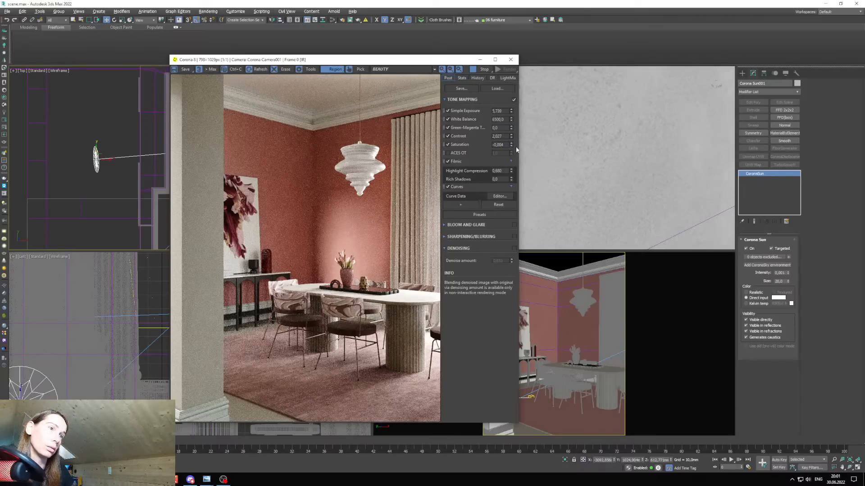
left_click(447, 144)
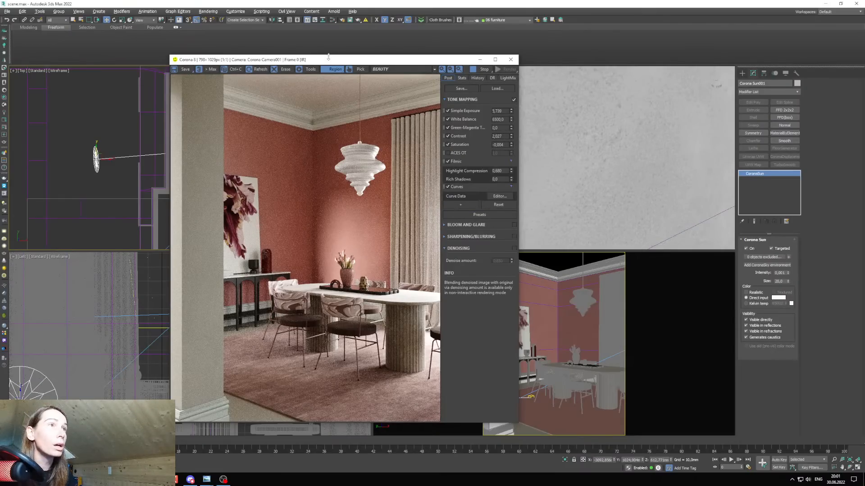
left_click_drag(329, 59, 303, 51)
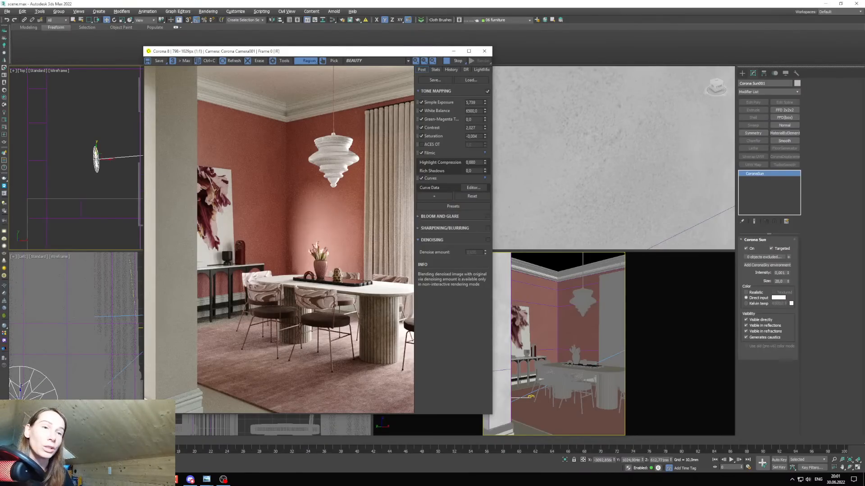
Switch to the browser, review the open fabric, concrete, terracotta and terrazzo texture pages, and return to 3ds Max.
left_click(139, 452)
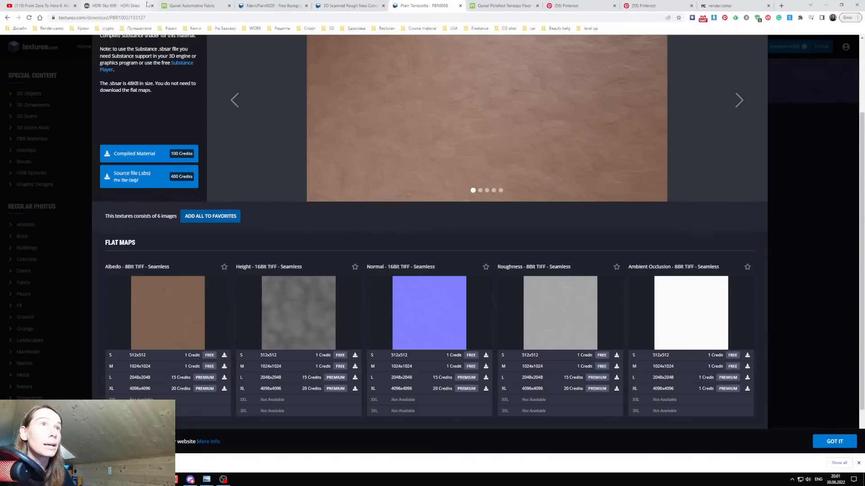
left_click(182, 4)
left_click(287, 4)
left_click(360, 4)
left_click(434, 4)
left_click(473, 5)
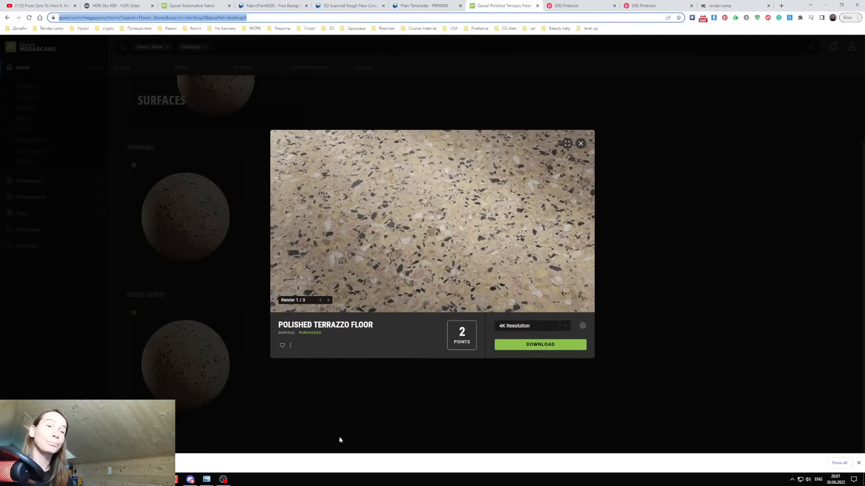
left_click(153, 480)
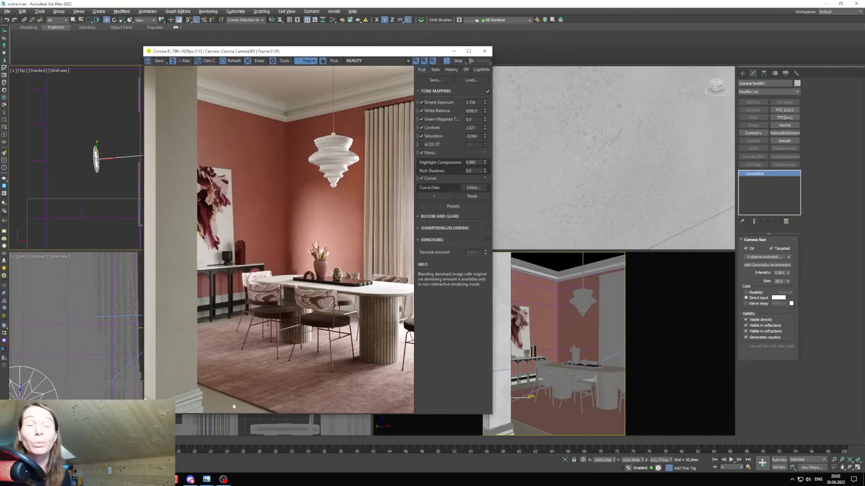
Open the render setup and set the output height to 3000 pixels with the aspect ratio locked.
left_click_drag(372, 51, 347, 53)
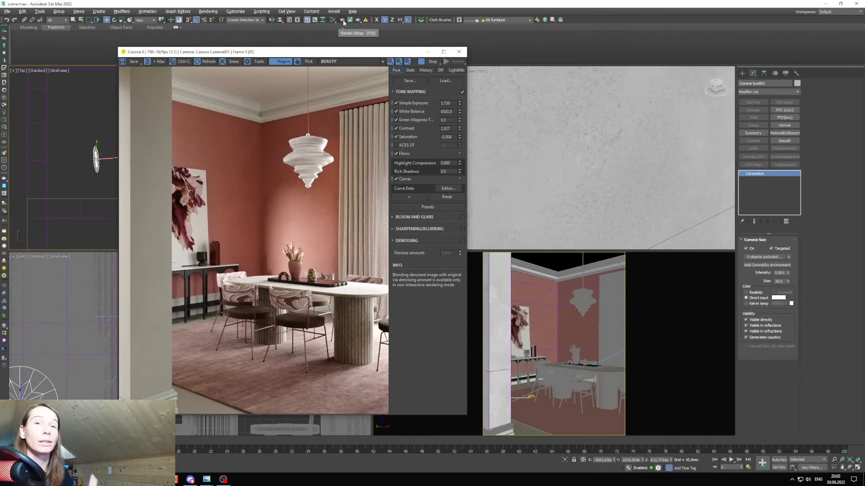
left_click_drag(319, 53, 289, 53)
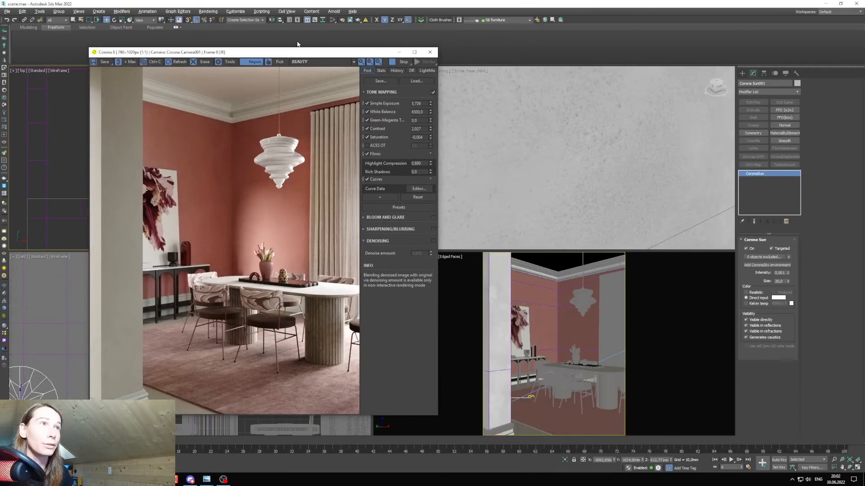
key("F10")
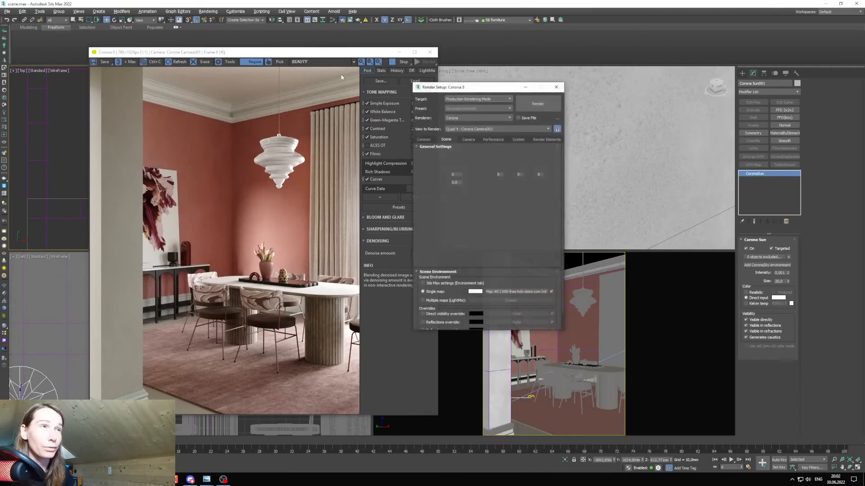
left_click(394, 142)
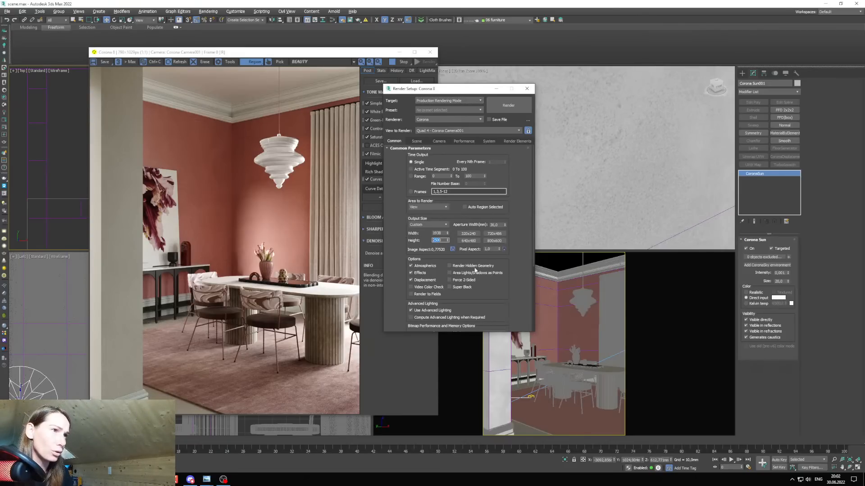
double_click(438, 240)
type("30")
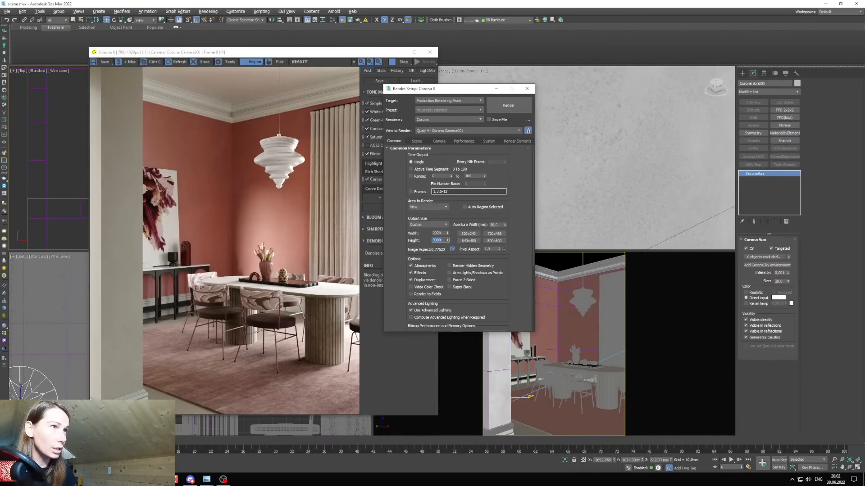
Set the scene's denoising mode to Corona High Quality.
left_click(417, 142)
scroll(439, 247, "down", 2)
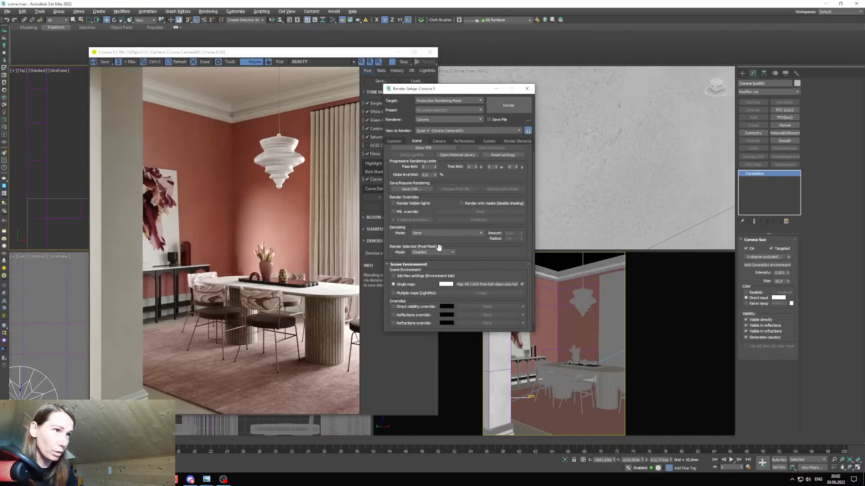
left_click(446, 233)
left_click(434, 260)
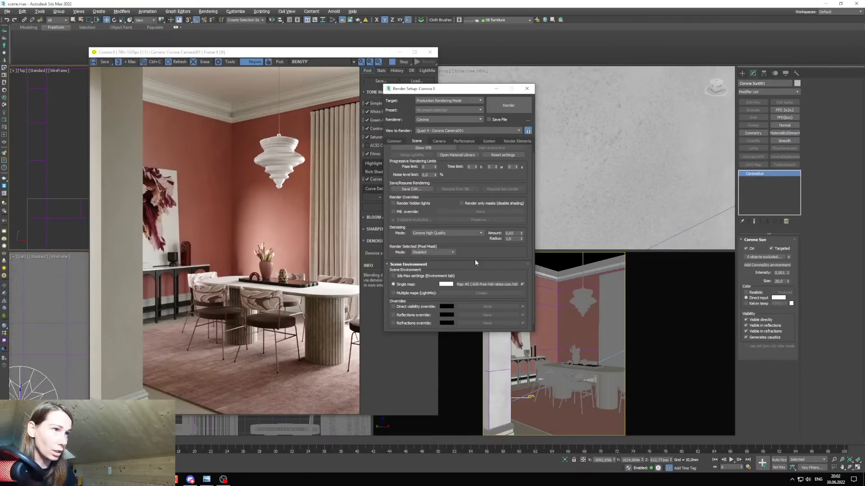
Check the output size and start the production render of the Corona camera view.
left_click(394, 141)
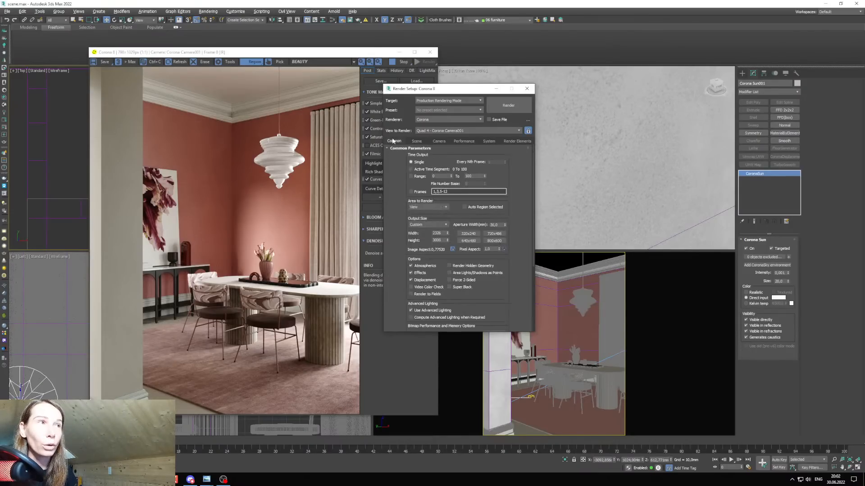
left_click_drag(413, 90, 386, 93)
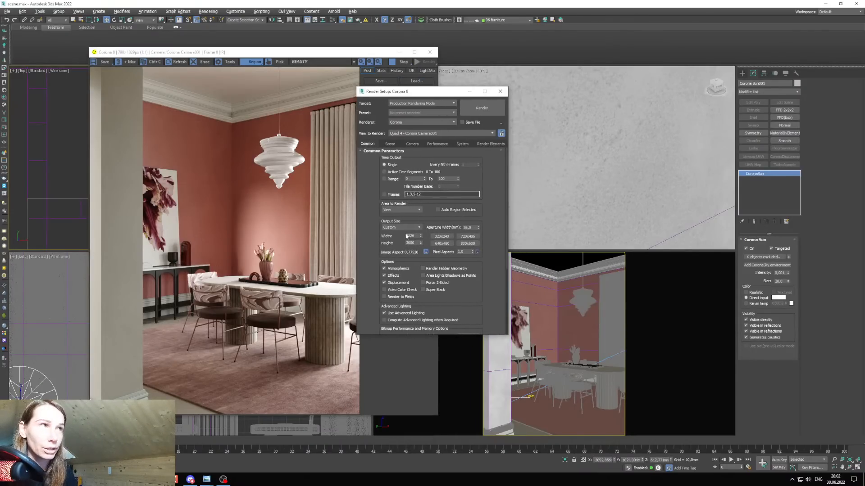
left_click(474, 107)
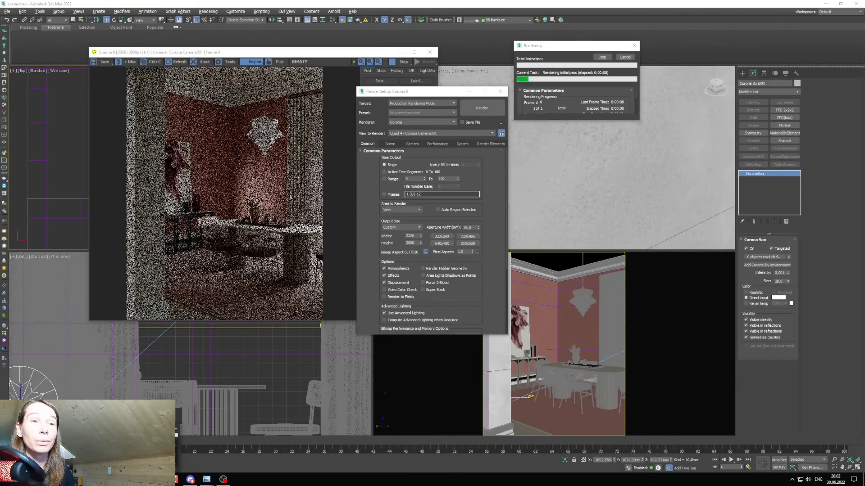
Switch to the browser, open the Beginners 12 course page on render.camp and look through its opening section.
key("alt+Tab")
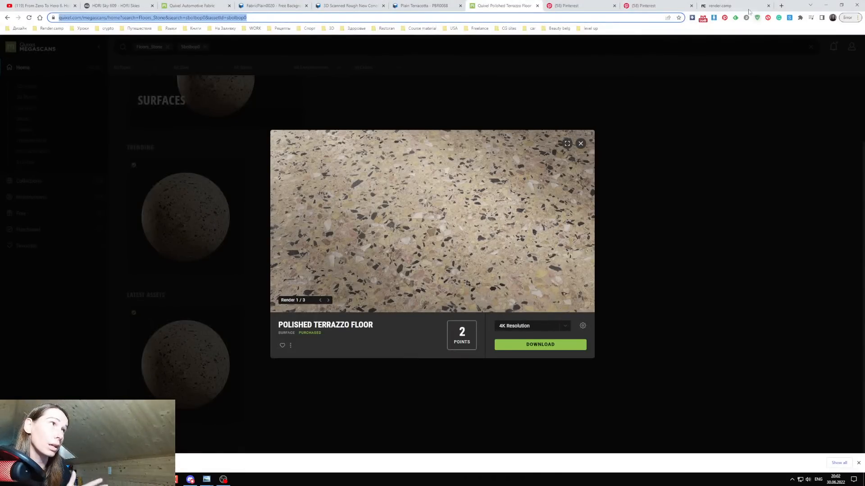
left_click(726, 6)
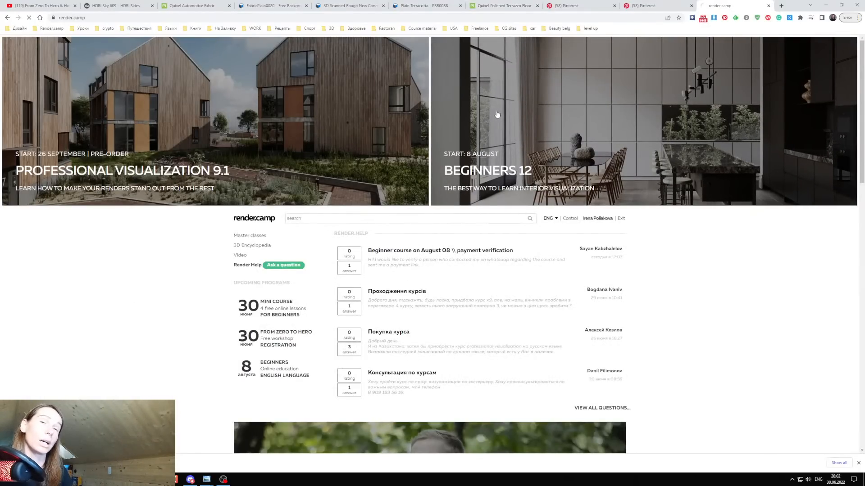
left_click(499, 114)
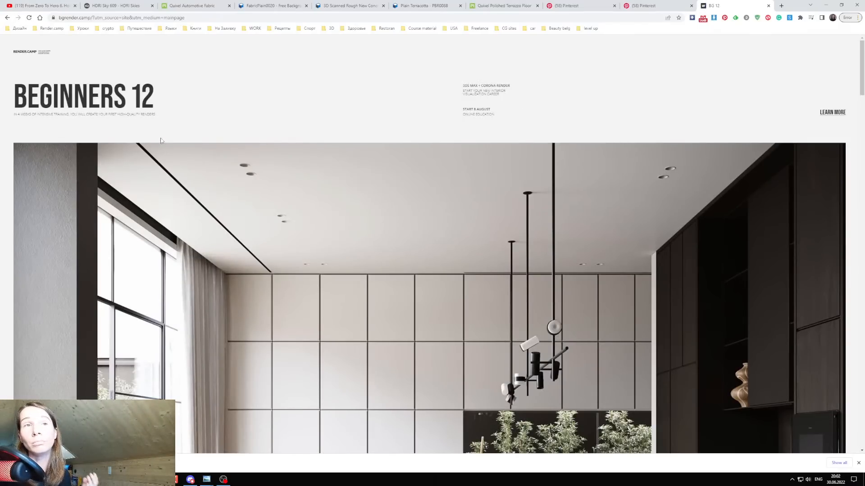
scroll(266, 236, "down", 4)
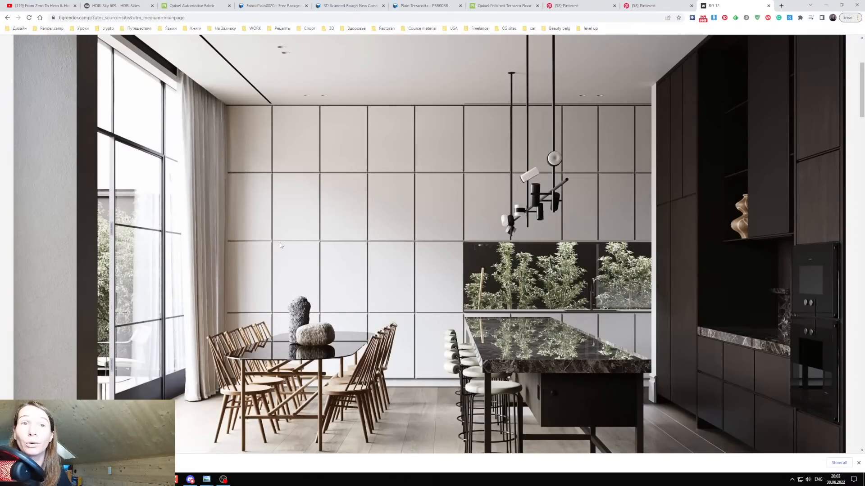
scroll(280, 242, "up", 5)
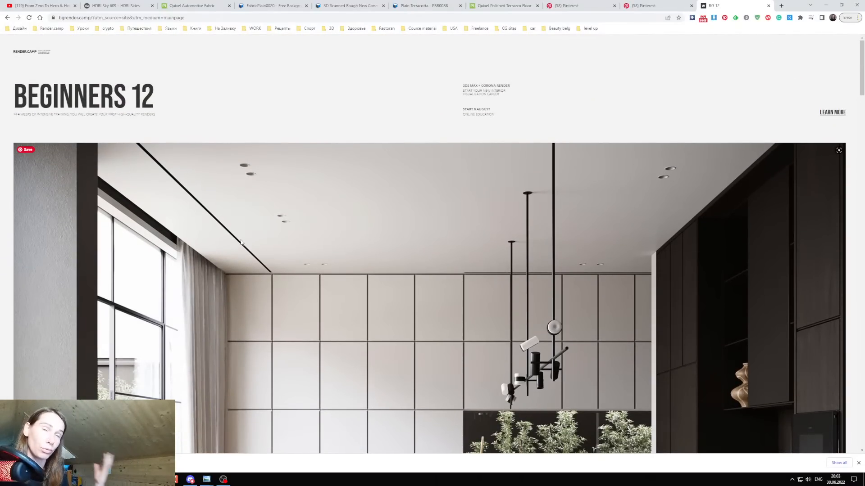
scroll(241, 242, "down", 5)
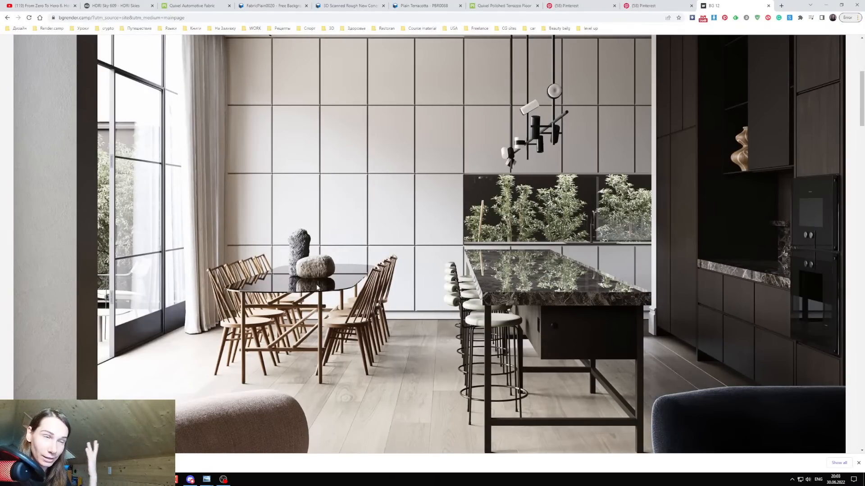
scroll(402, 282, "up", 2)
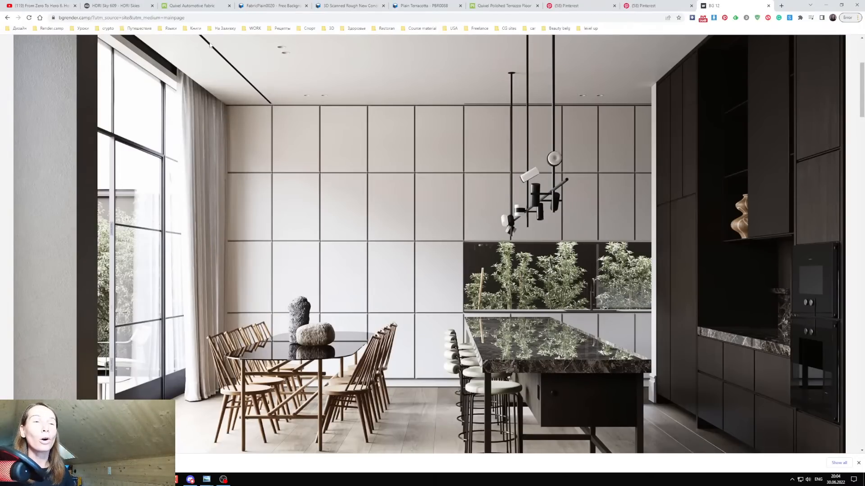
Look through the course page's interior render gallery and the team photos below it.
scroll(296, 226, "down", 2)
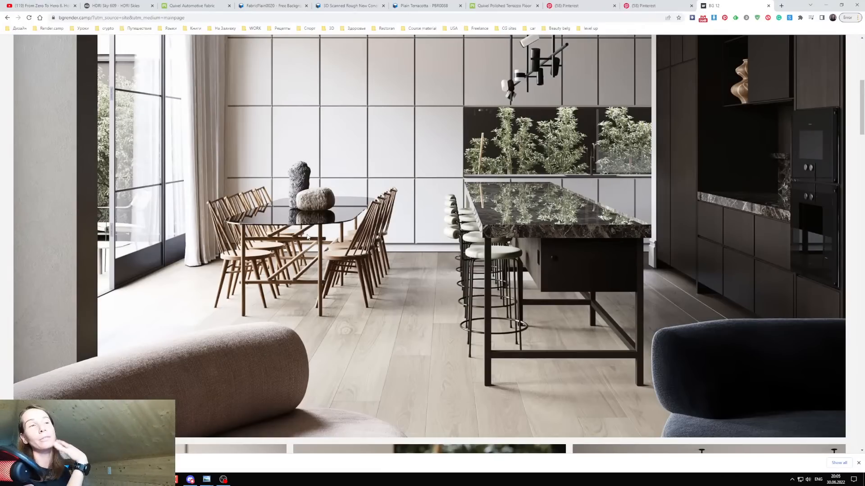
scroll(325, 231, "down", 1)
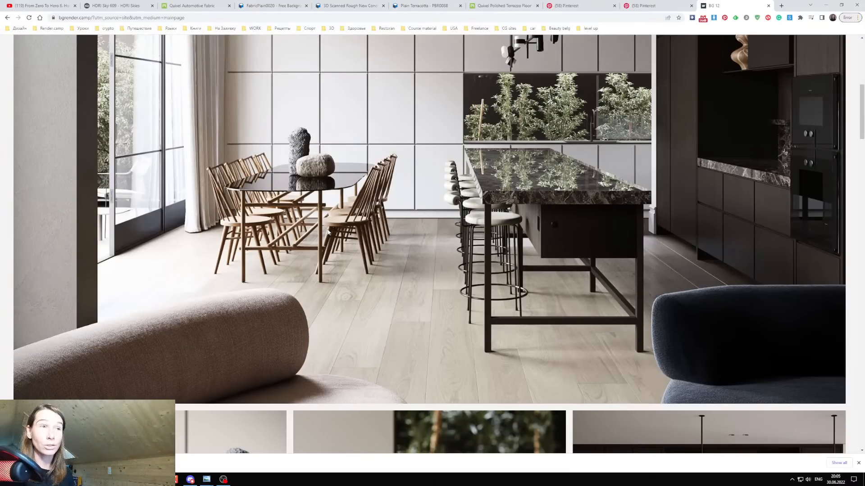
scroll(326, 243, "down", 2)
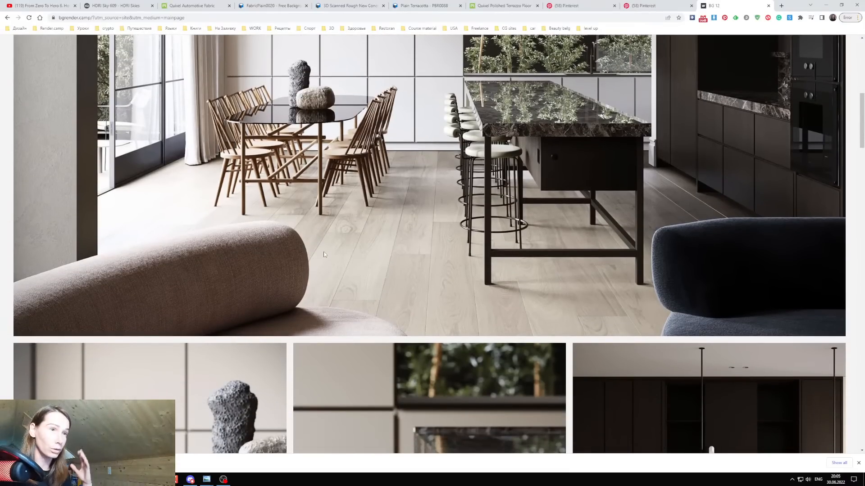
scroll(328, 324, "down", 8)
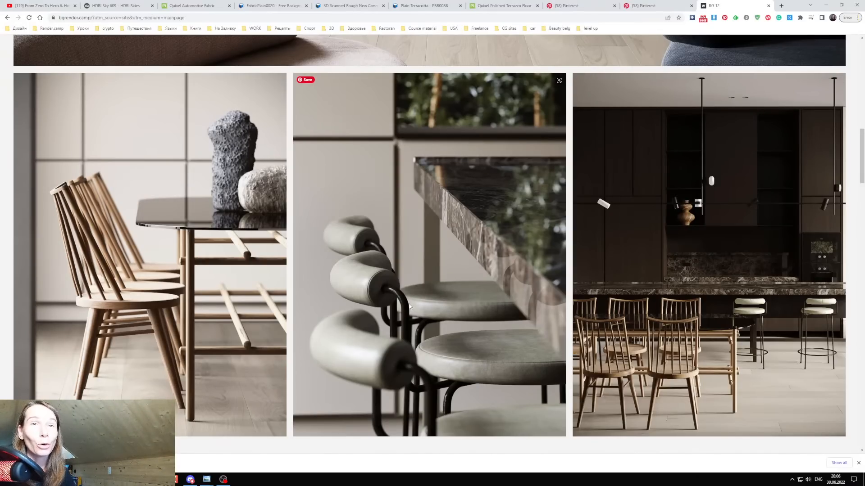
scroll(408, 308, "down", 8)
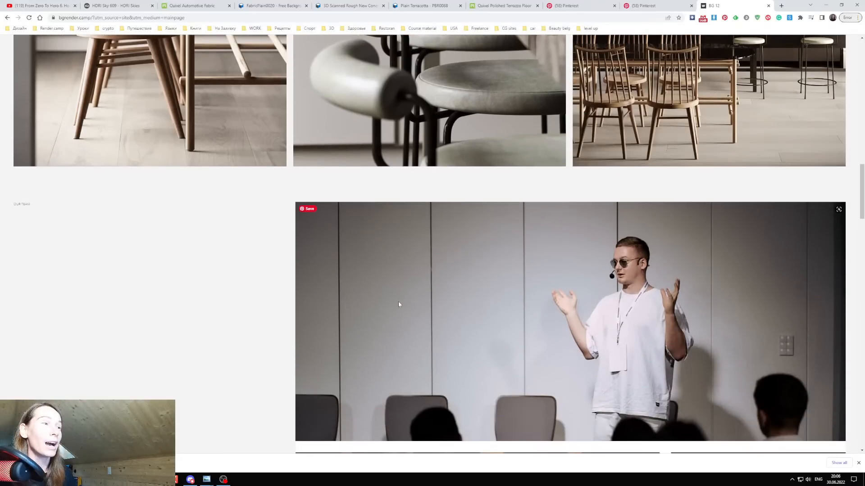
scroll(516, 305, "down", 3)
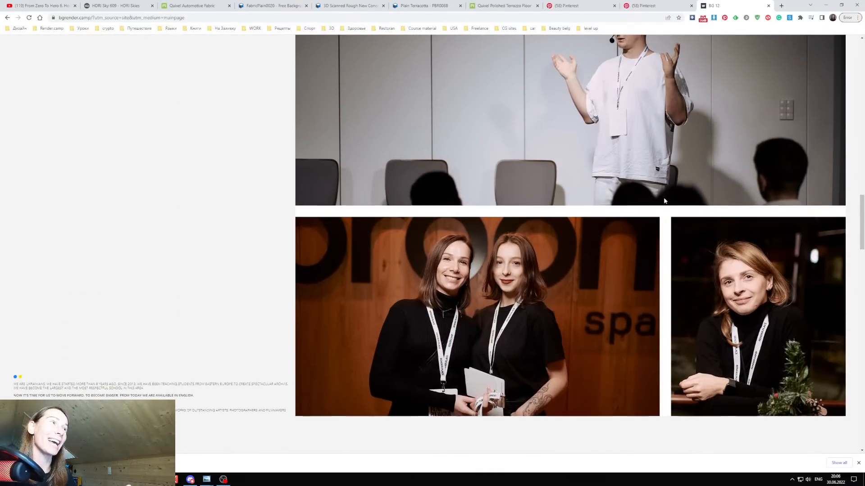
scroll(461, 127, "up", 2)
scroll(553, 284, "down", 5)
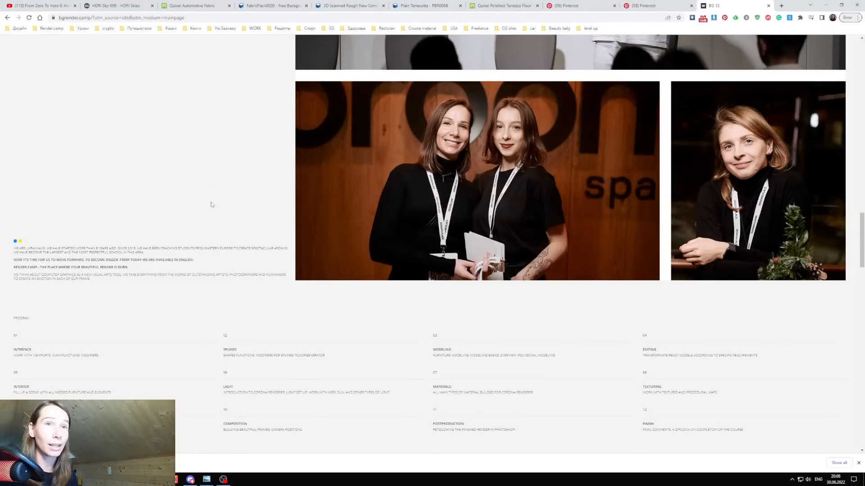
Review the course program, how the course is made up, the step-by-step system images and the mentor section.
scroll(218, 345, "down", 2)
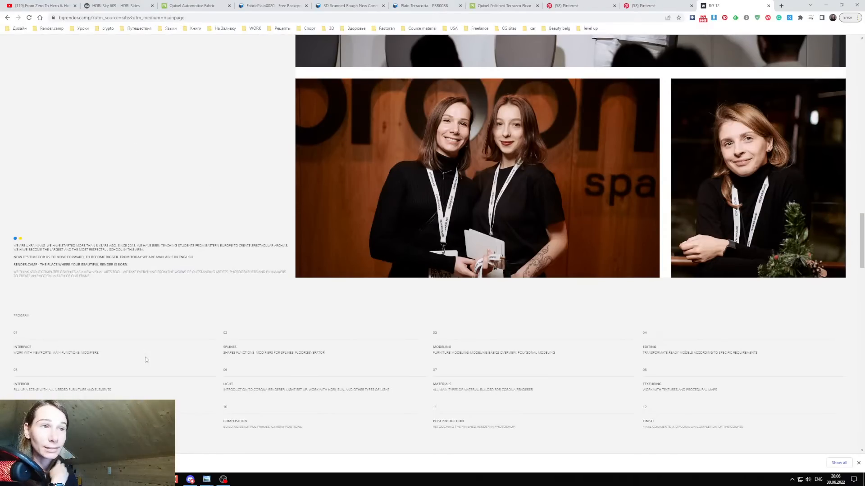
scroll(218, 345, "down", 2)
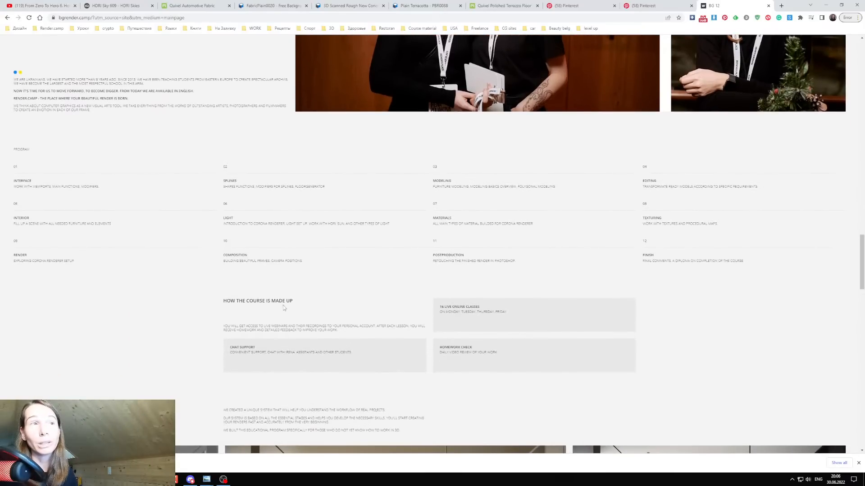
scroll(515, 295, "down", 5)
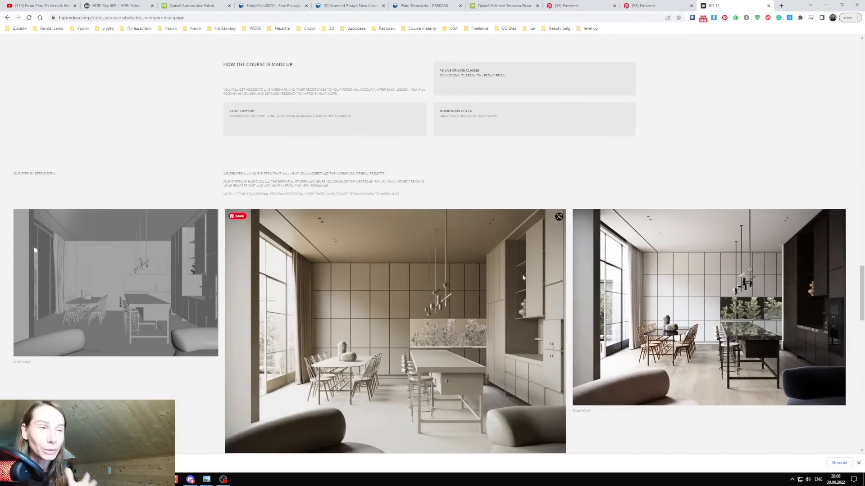
scroll(523, 277, "down", 8)
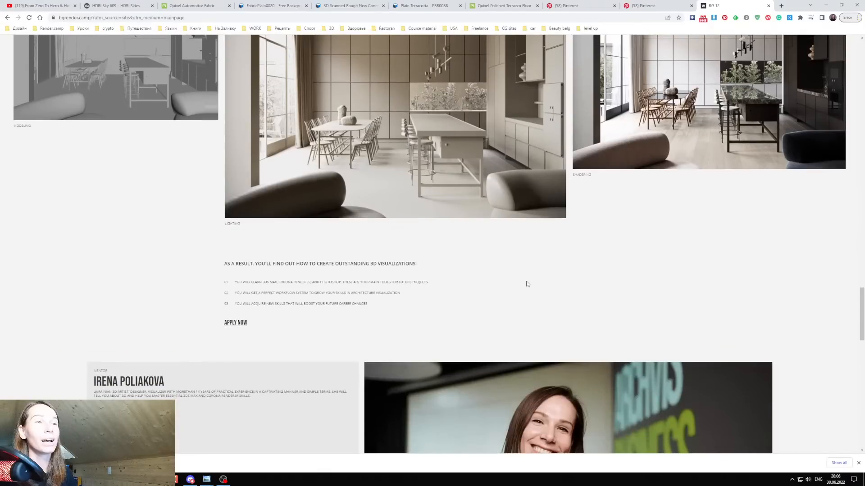
scroll(220, 297, "down", 8)
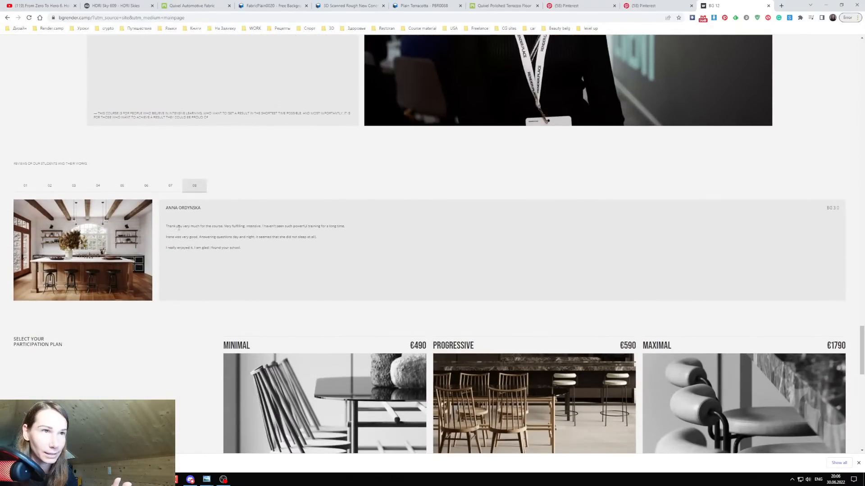
Browse the student reviews and their renders from 08 back to 01.
left_click_drag(176, 226, 280, 227)
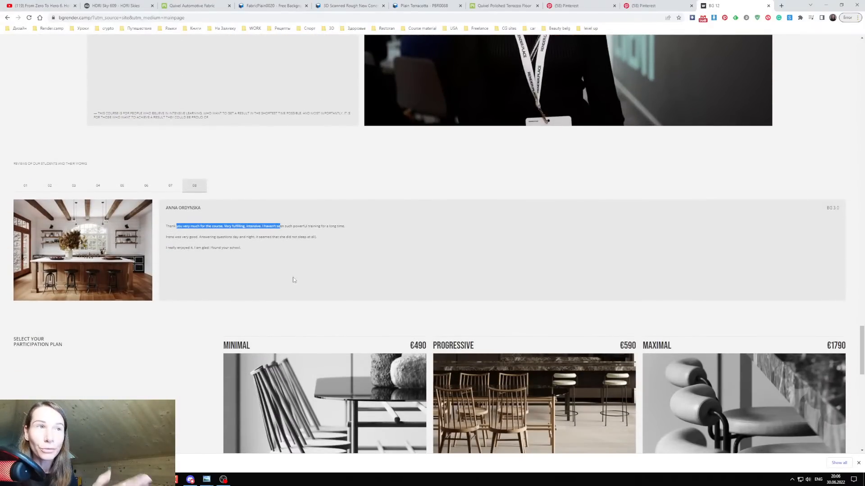
left_click(170, 186)
left_click(141, 187)
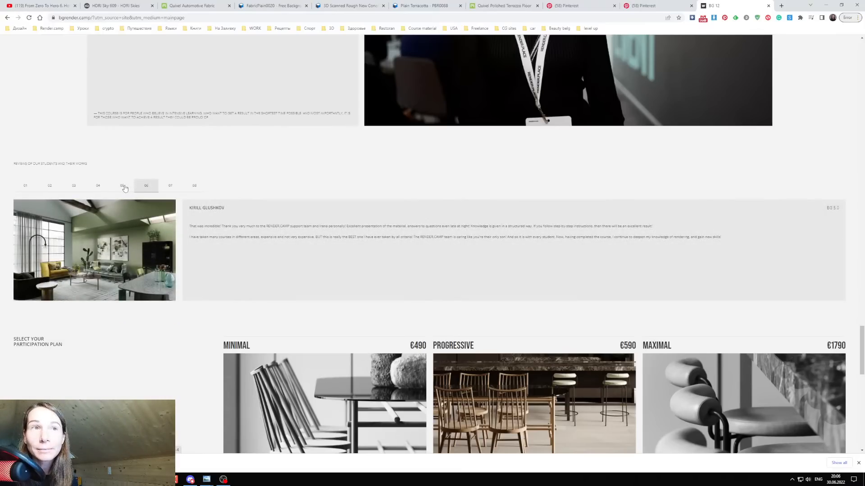
left_click(122, 186)
left_click(98, 186)
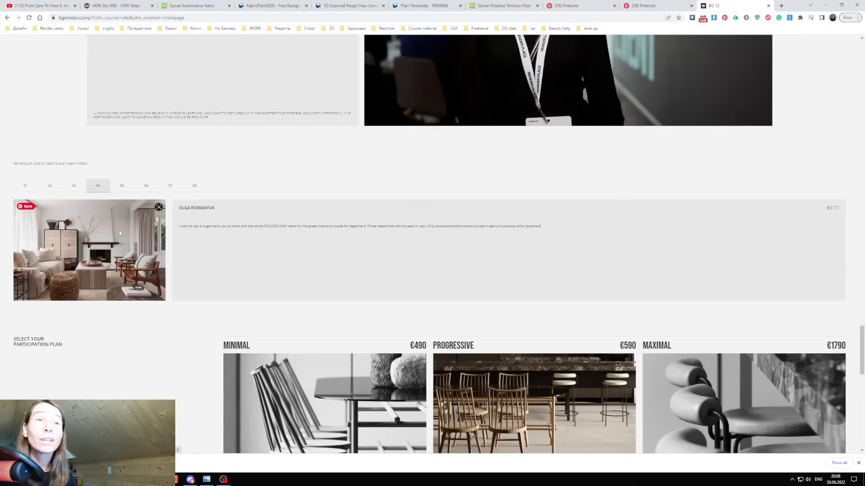
left_click(66, 192)
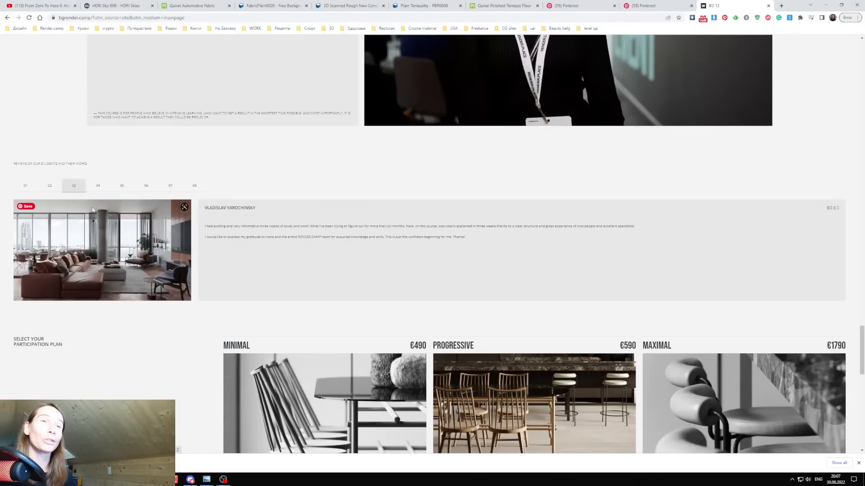
left_click(56, 187)
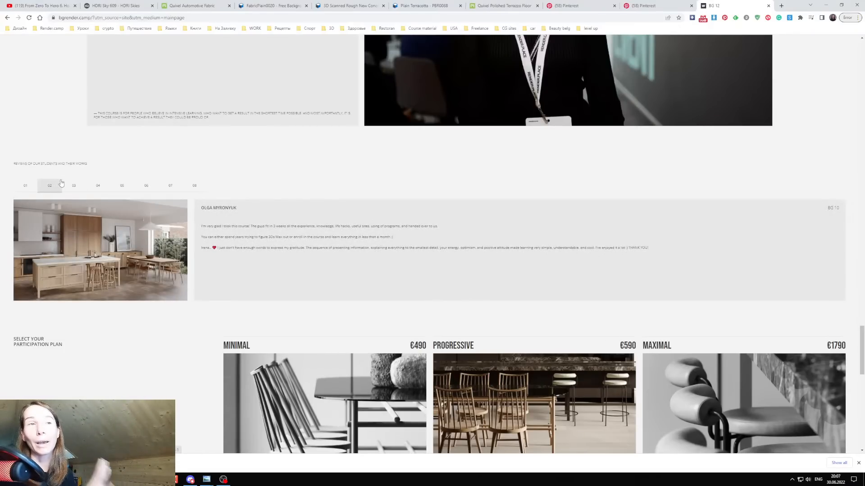
left_click(30, 185)
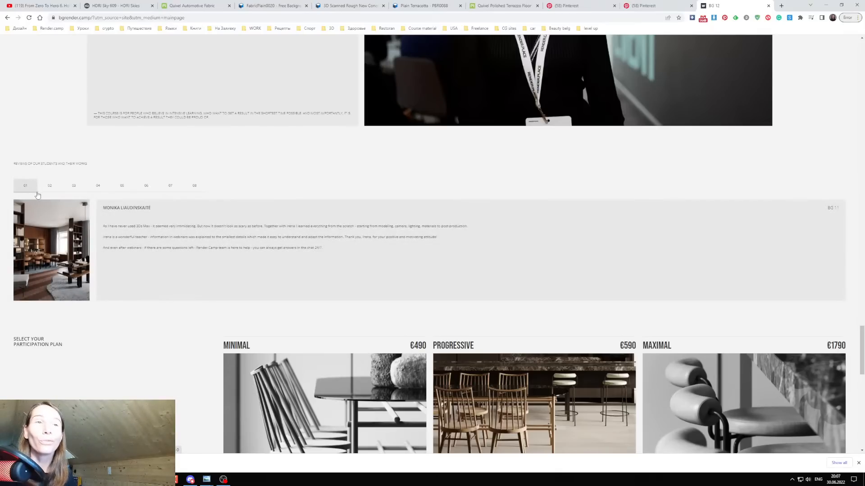
Examine the participation plans, the sample diploma and the contact section at the end of the course page.
scroll(230, 213, "down", 2)
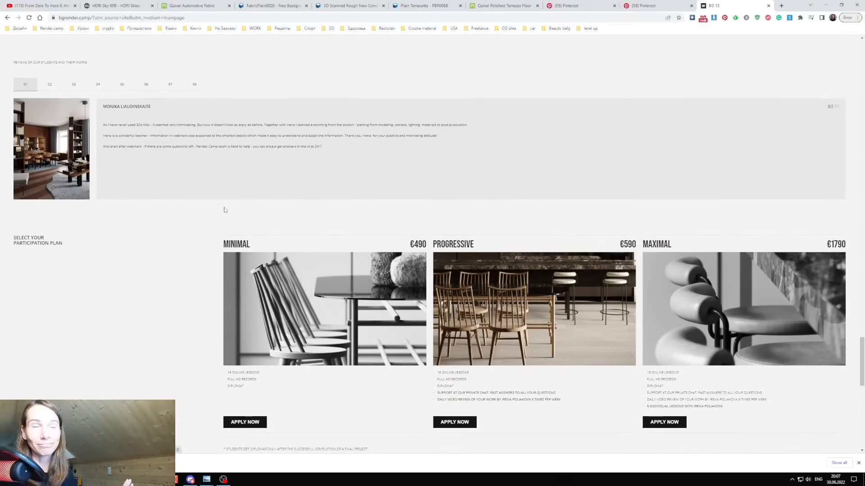
scroll(315, 221, "down", 2)
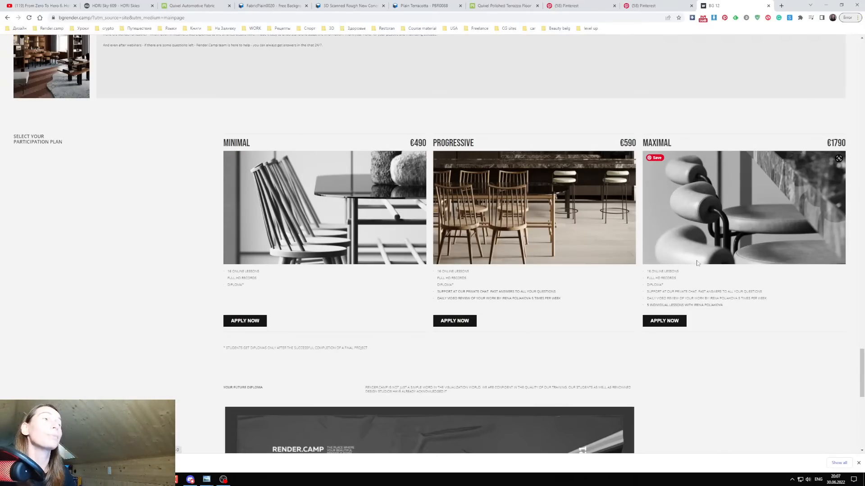
scroll(586, 261, "down", 3)
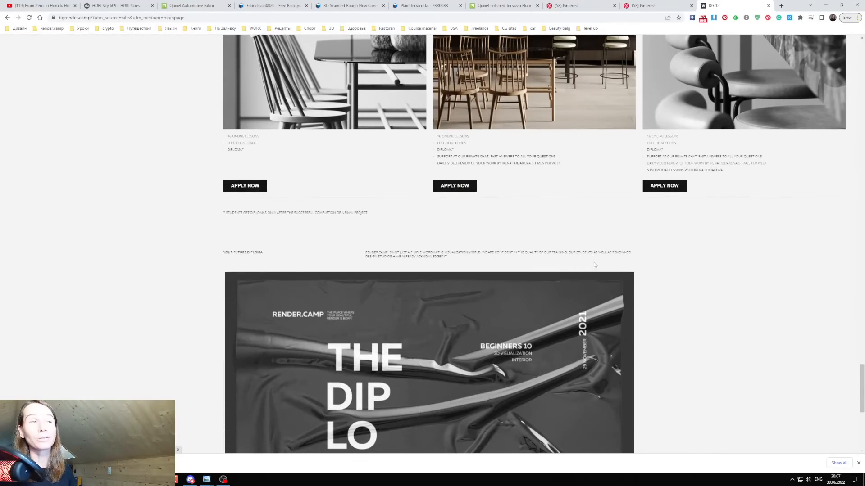
scroll(520, 280, "down", 4)
scroll(520, 278, "down", 3)
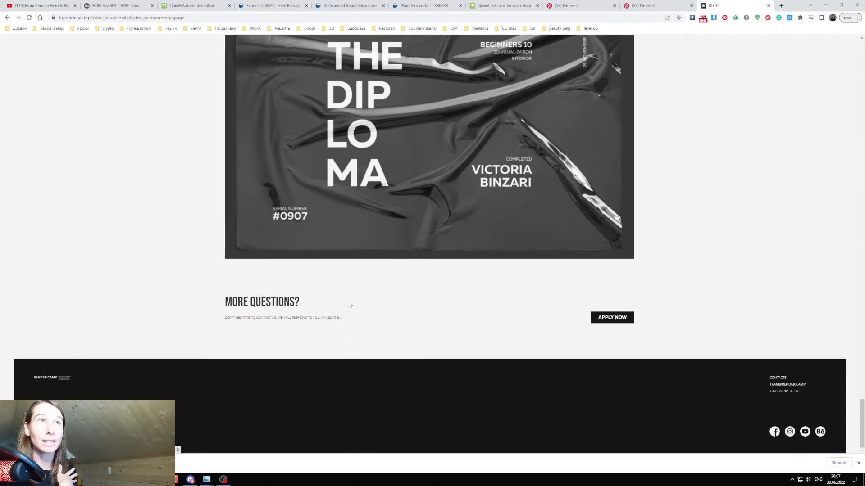
scroll(352, 310, "up", 3)
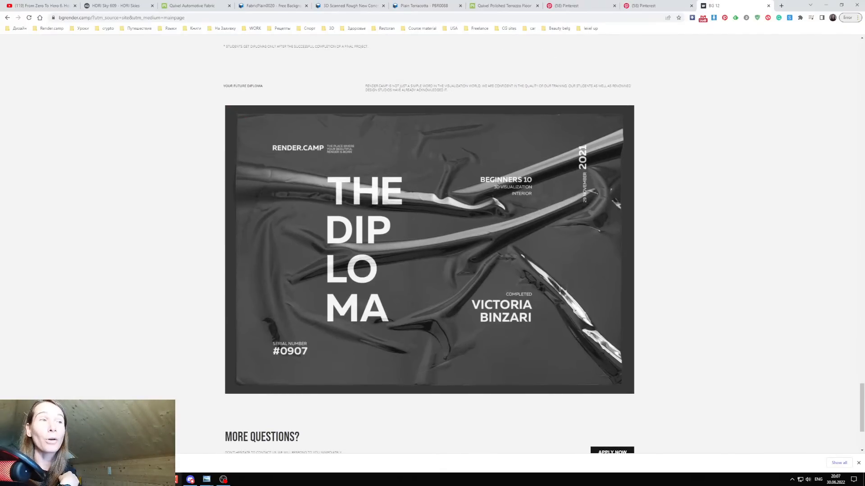
scroll(214, 412, "down", 1)
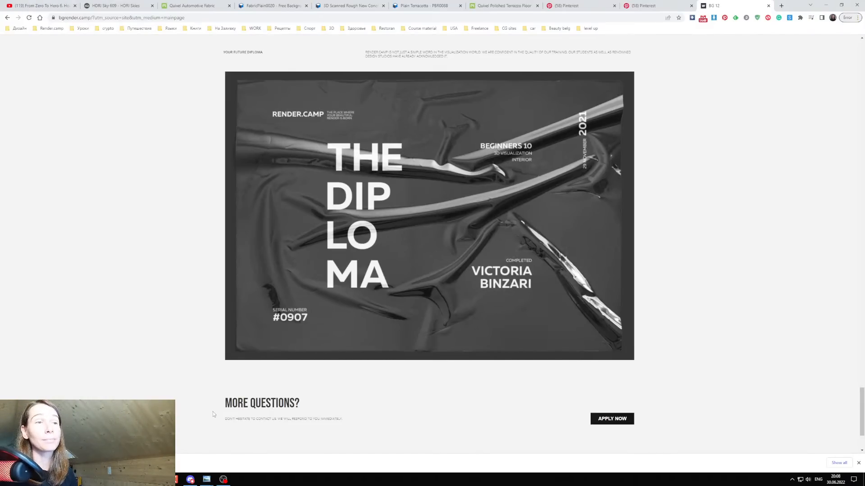
Switch to the YouTube live stream and find the chat question about final render settings, highlighting its part about minutes.
left_click(29, 7)
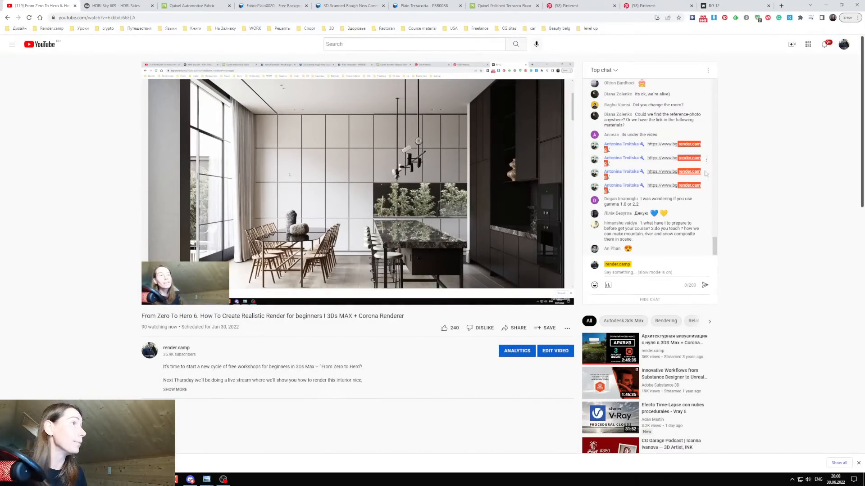
scroll(685, 180, "up", 4)
scroll(662, 182, "up", 1)
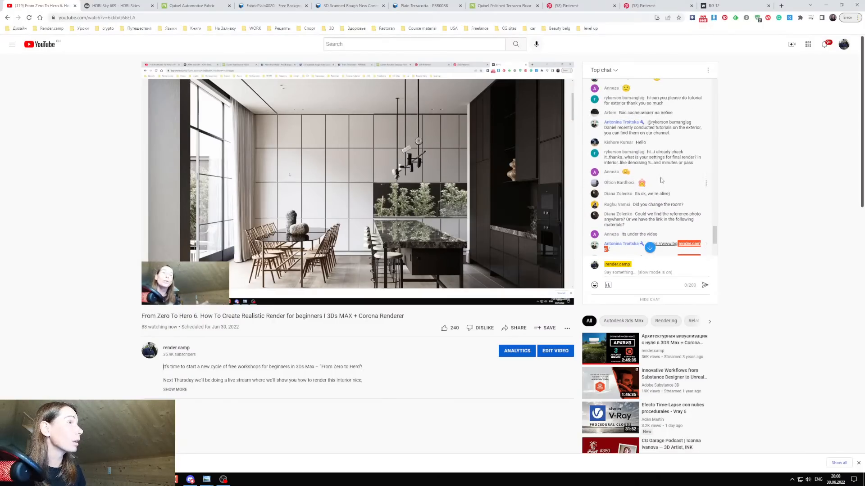
scroll(658, 178, "up", 2)
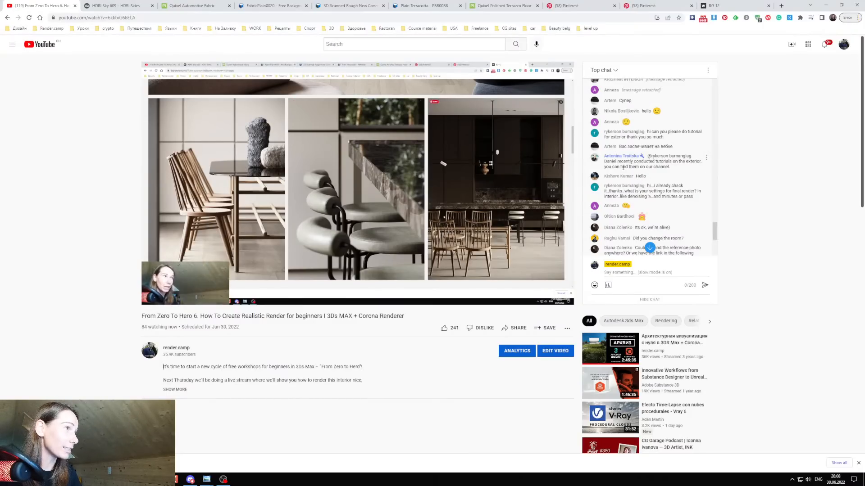
left_click_drag(645, 186, 682, 197)
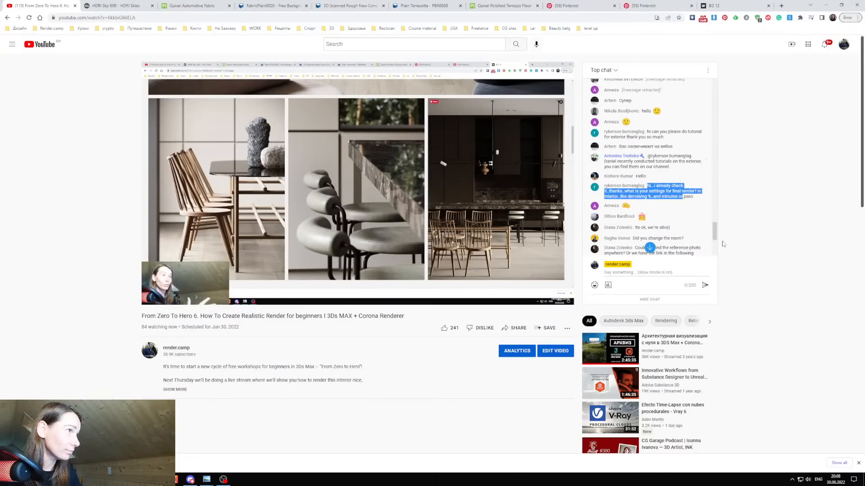
left_click(742, 222)
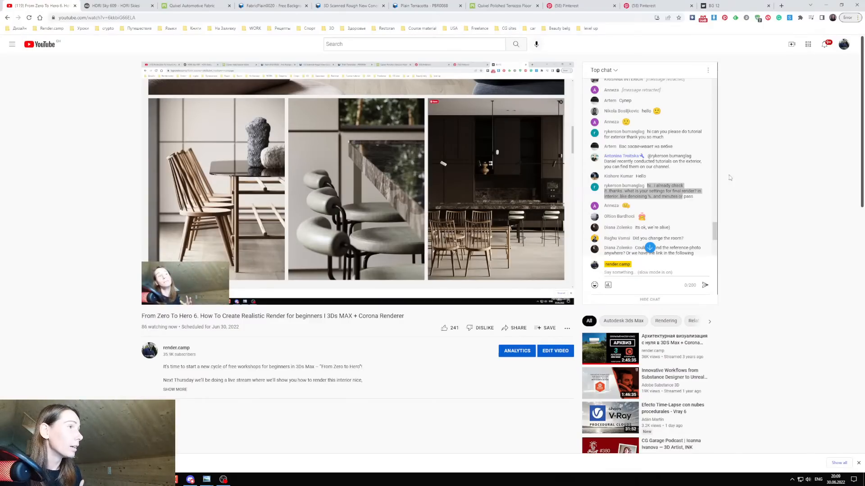
left_click(691, 206)
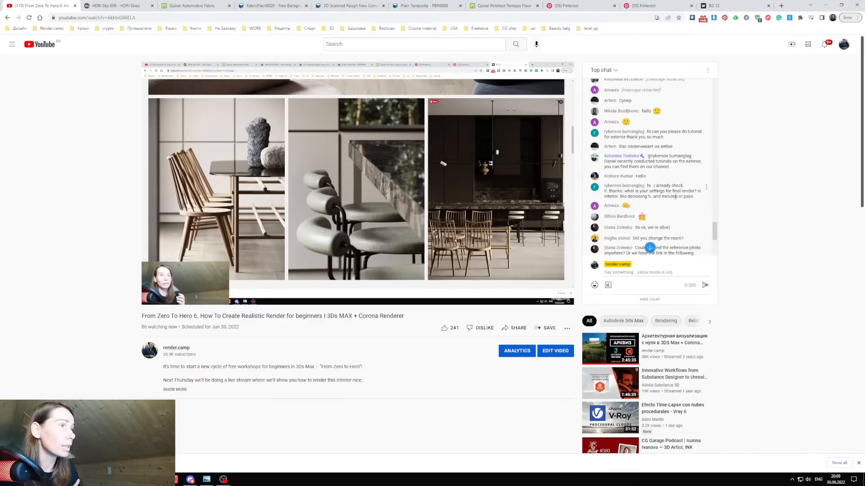
left_click_drag(620, 197, 677, 197)
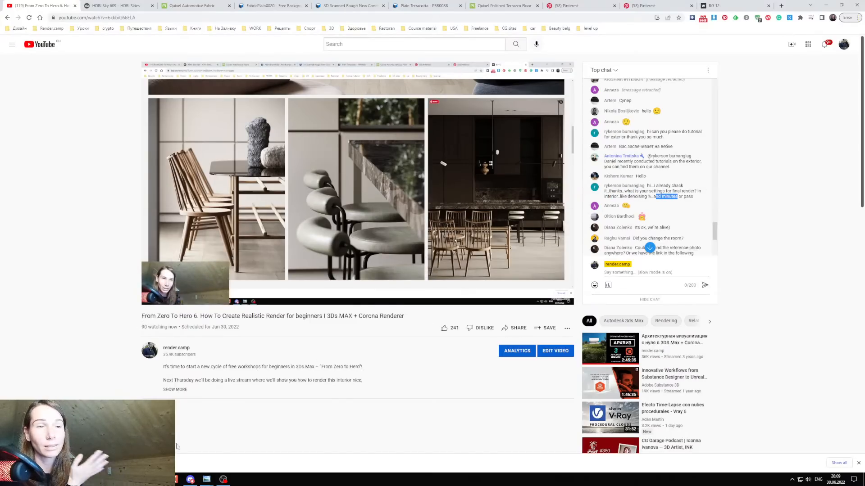
Return to 3ds Max, arrange the Corona frame buffer and Render Setup windows side by side, and examine the Scene settings' noise level limit.
left_click(141, 480)
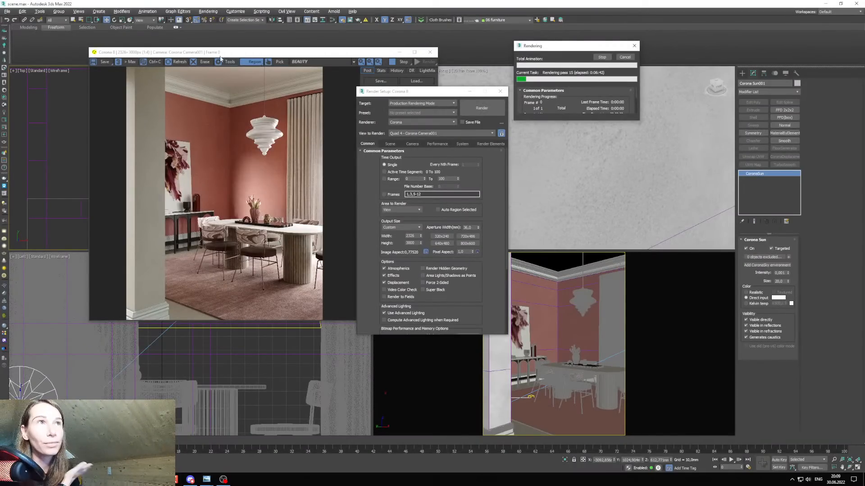
left_click_drag(330, 55, 256, 61)
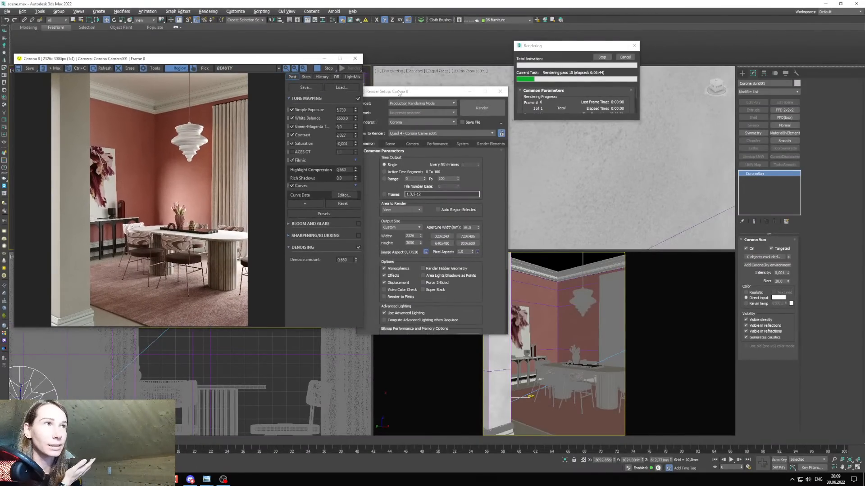
left_click_drag(399, 93, 369, 89)
left_click(360, 140)
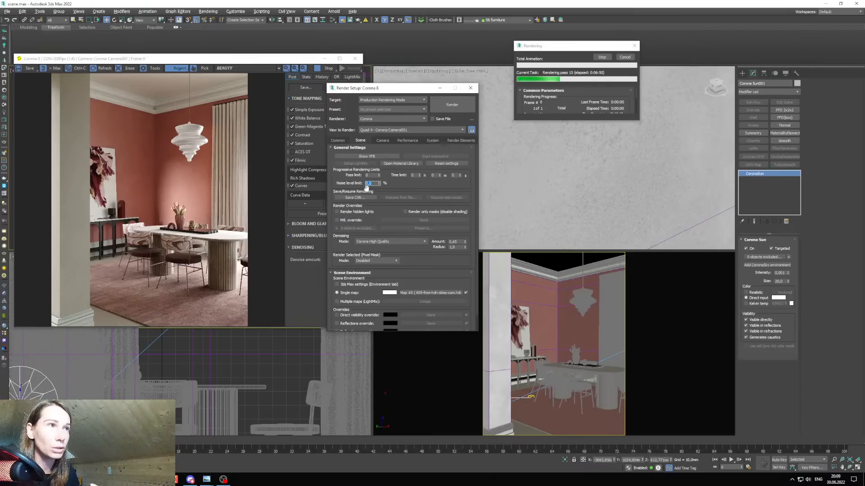
left_click_drag(344, 91, 380, 95)
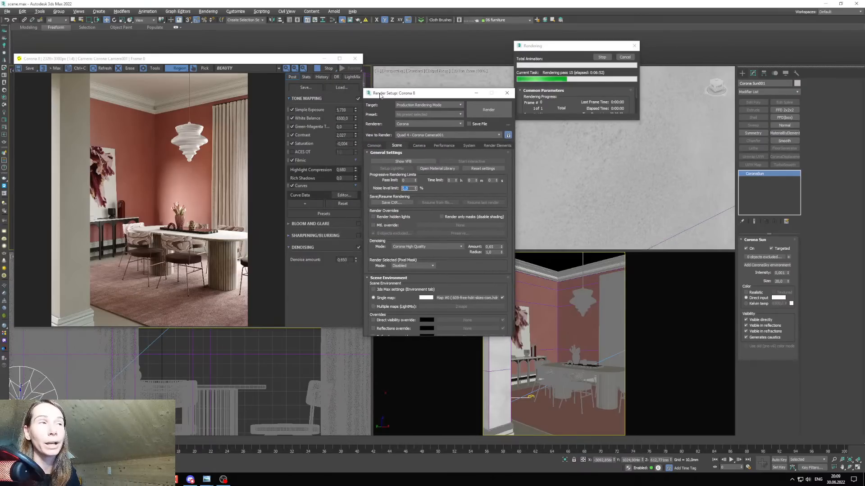
Show the Corona frame buffer's render statistics and compare the noise level with the noise level limit and time limit fields in Render Setup.
left_click(306, 77)
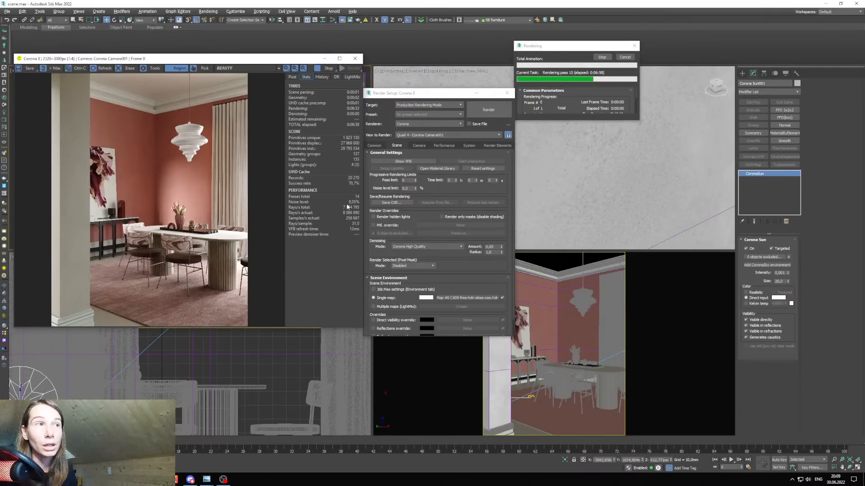
mouse_move(353, 204)
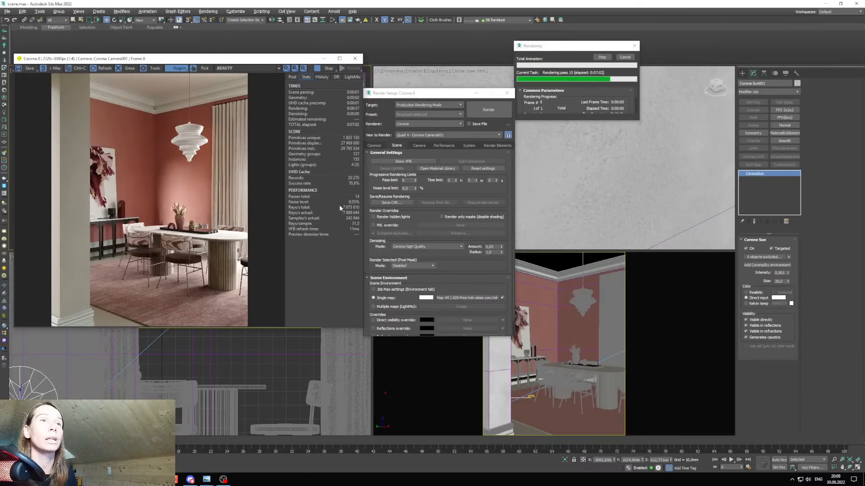
left_click_drag(397, 94, 388, 94)
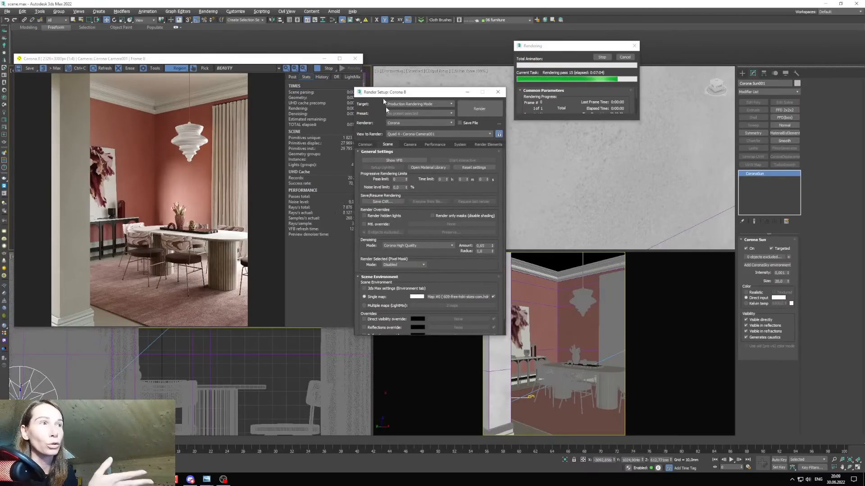
left_click(398, 187)
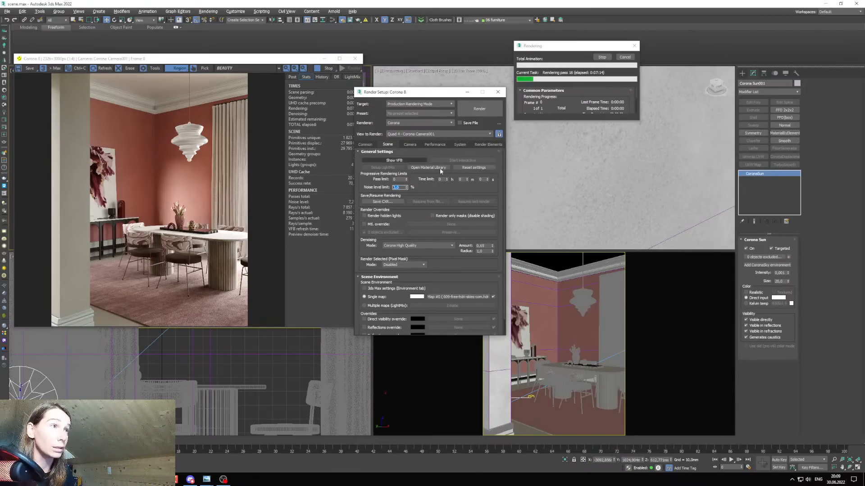
left_click(440, 179)
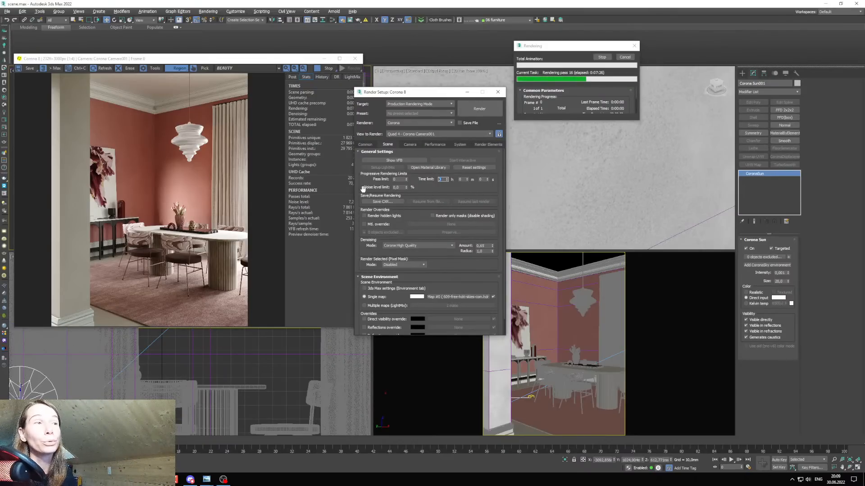
left_click_drag(381, 92, 424, 95)
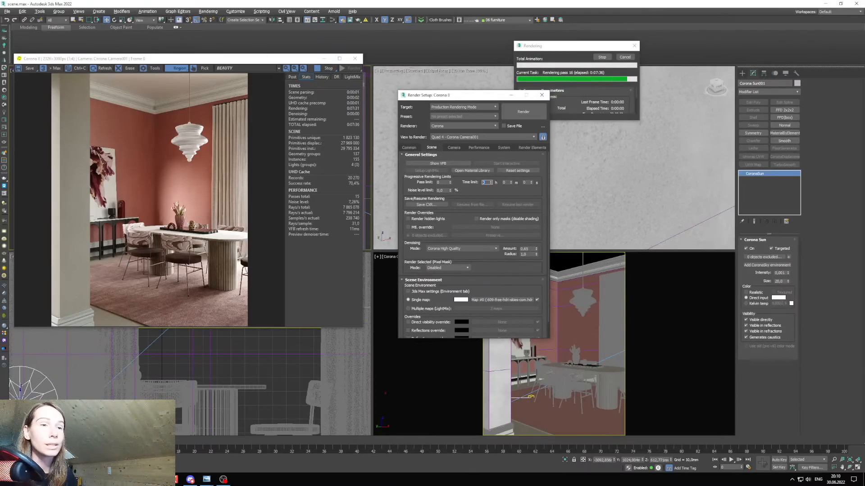
Switch to the YouTube live stream and read the chat questions about changing the room and finding the reference photo.
left_click(141, 479)
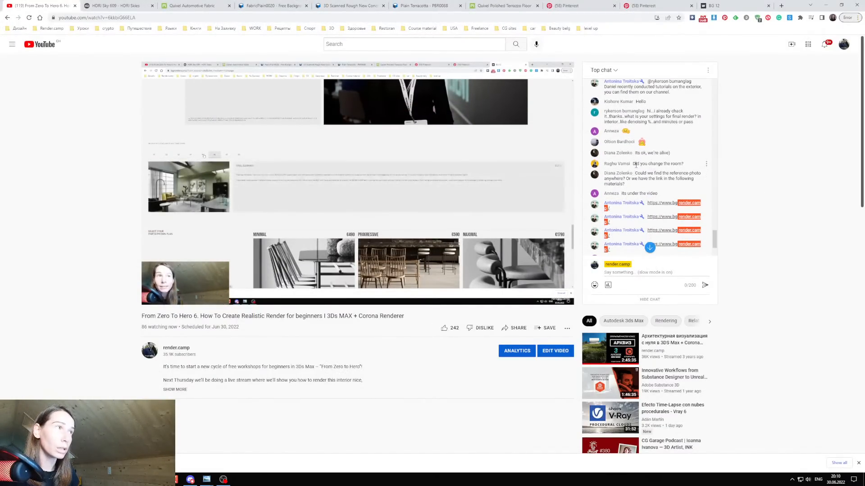
left_click_drag(635, 165, 684, 165)
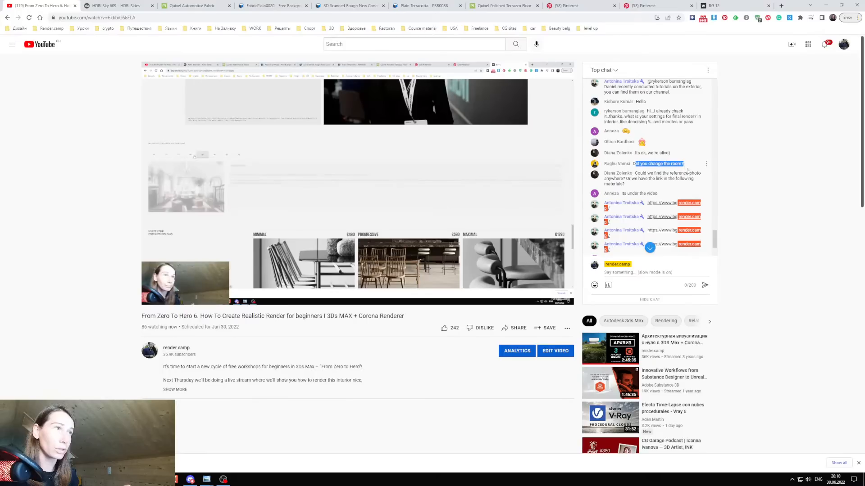
left_click(665, 172)
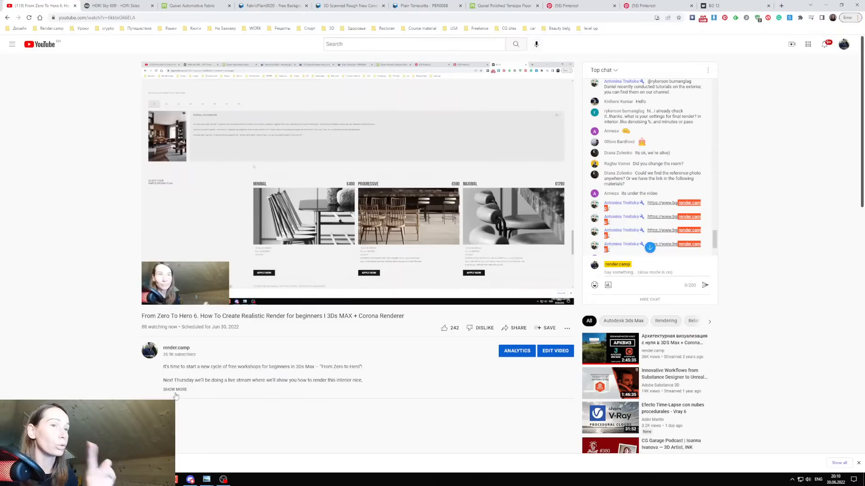
scroll(712, 242, "down", 1)
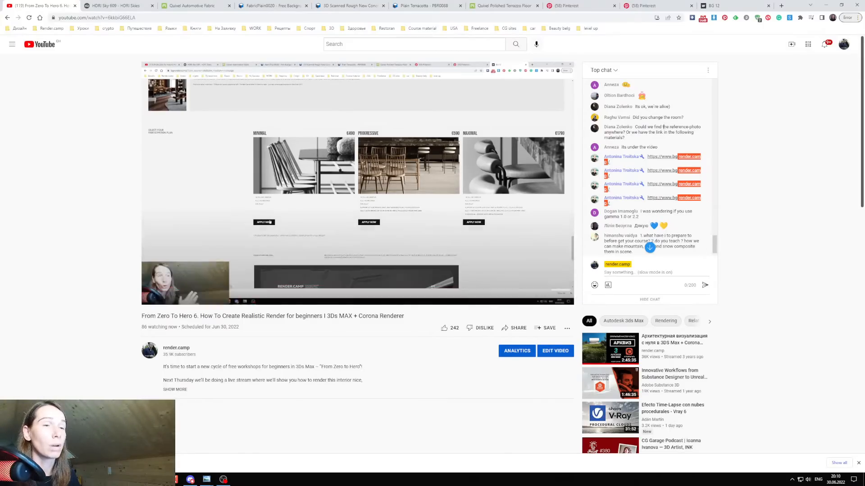
Return to 3ds Max and check the Gamma and LUT preferences, closing the settings without changes.
key("alt+Tab")
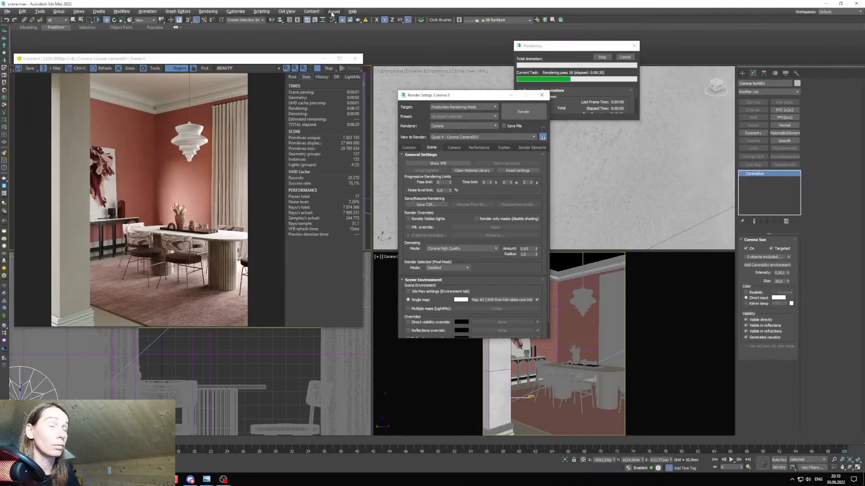
left_click(208, 12)
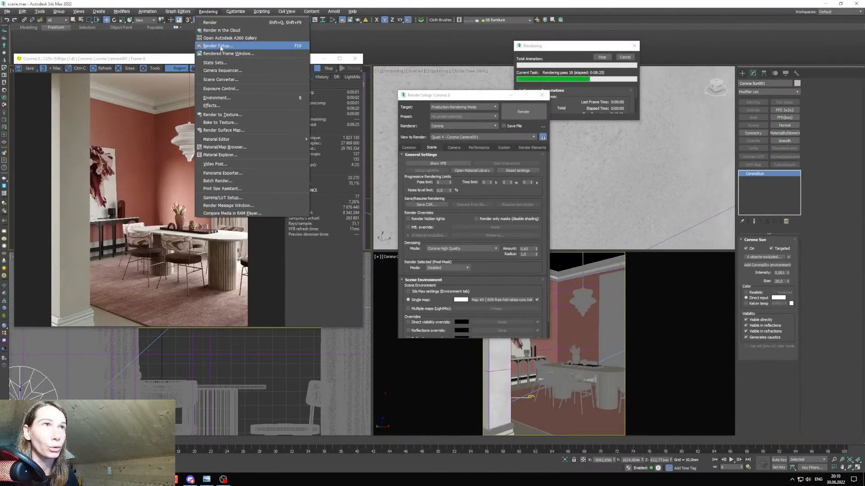
left_click(220, 197)
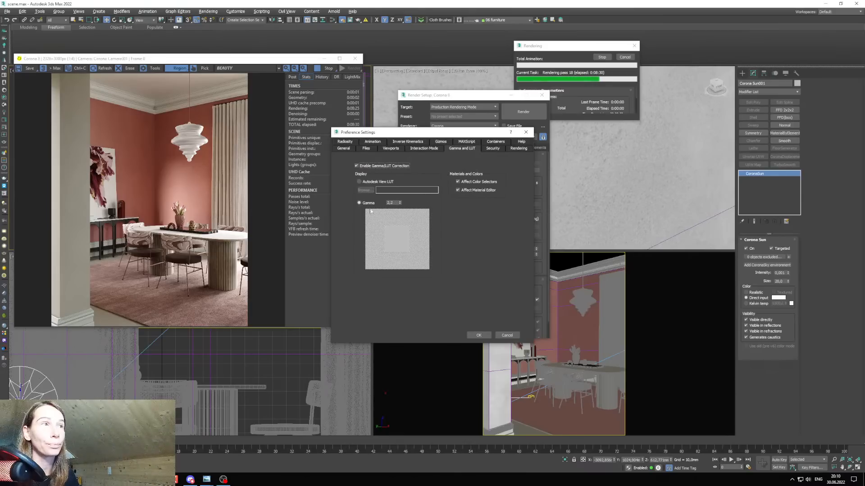
left_click(526, 132)
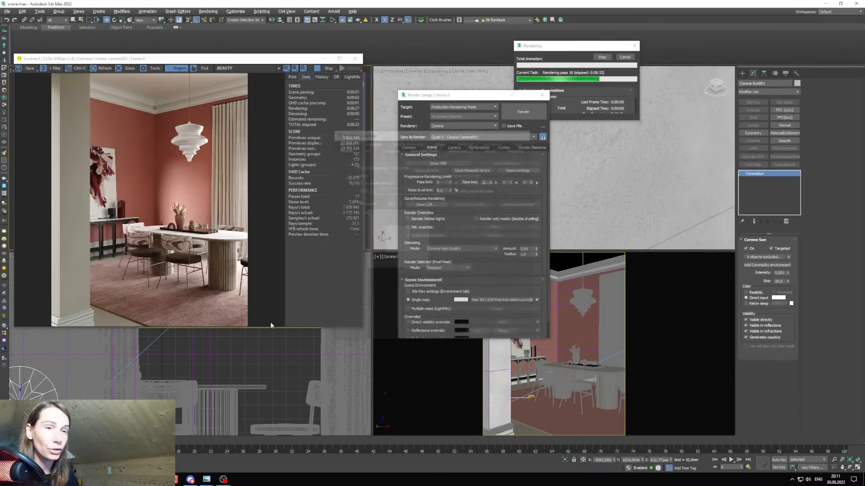
Switch to the YouTube chat's newer questions and examine the computer's processor and memory in the Windows system information, minimizing the opened windows.
key("alt+Tab")
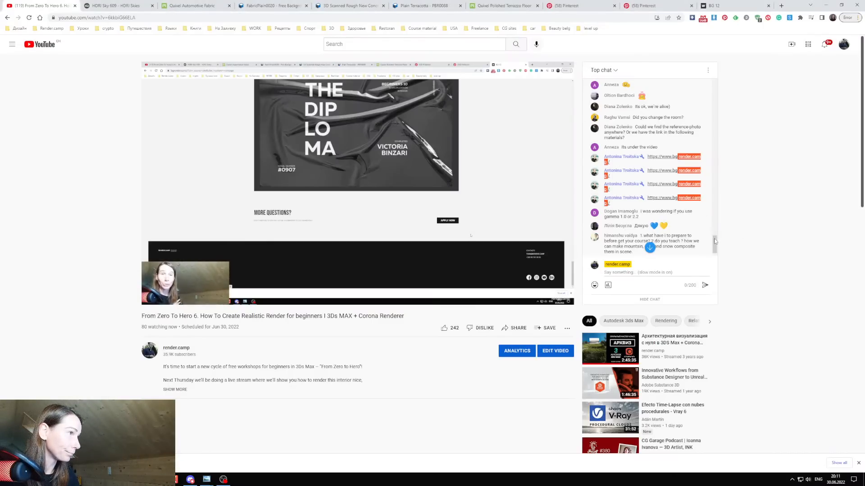
left_click_drag(715, 241, 718, 253)
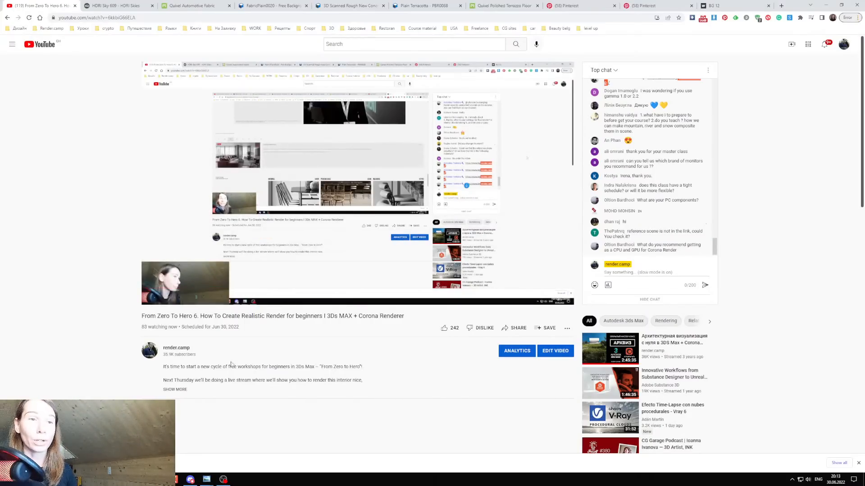
left_click(105, 479)
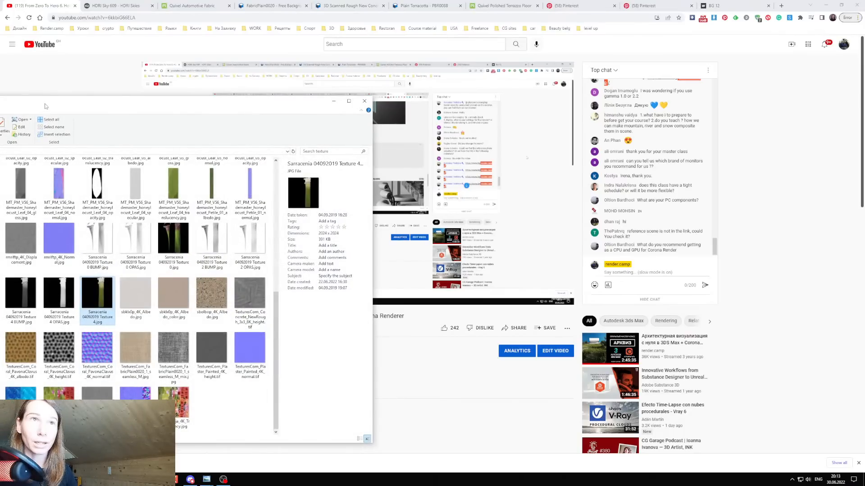
left_click_drag(45, 103, 295, 103)
right_click(63, 265)
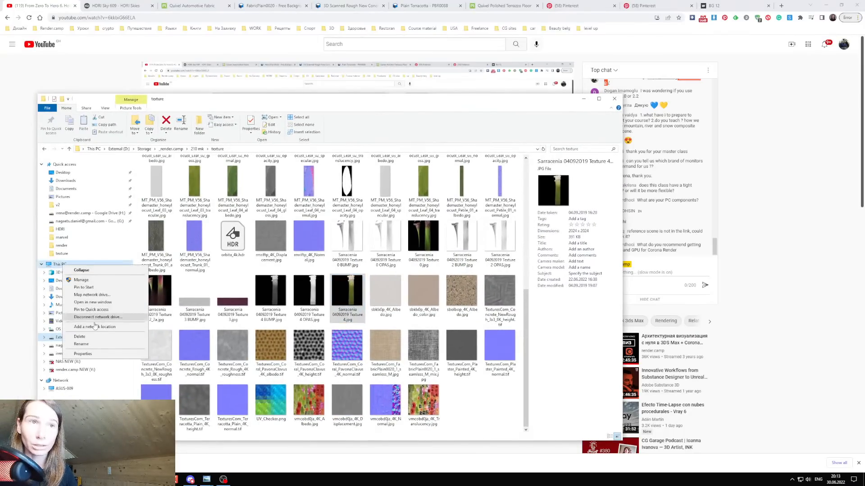
left_click(82, 354)
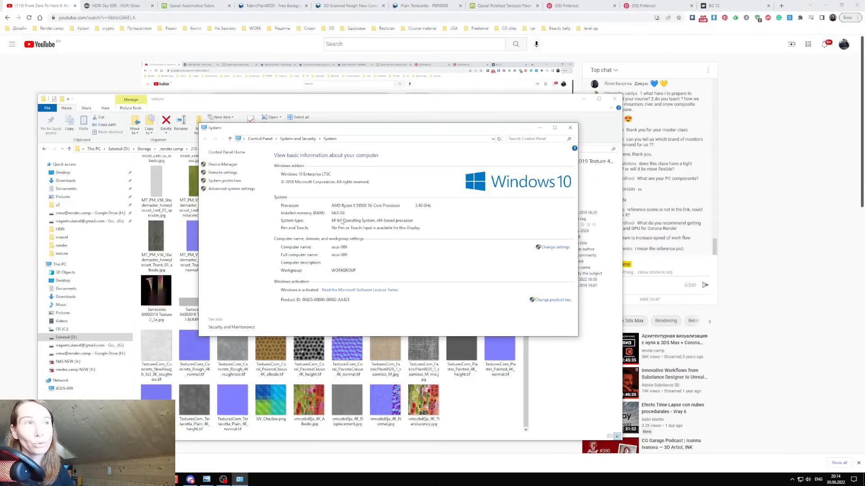
left_click(539, 128)
left_click(583, 100)
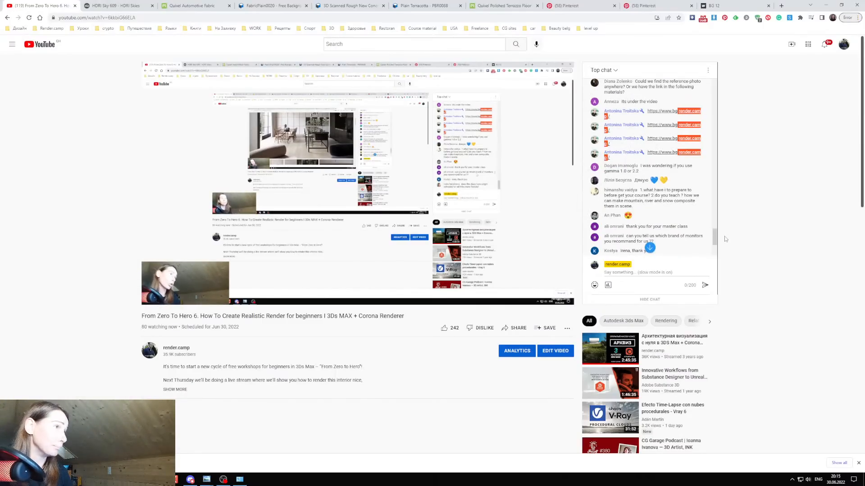
Read on through the chat questions and check the running render and its statistics in 3ds Max with the Corona frame buffer maximized.
scroll(715, 239, "down", 3)
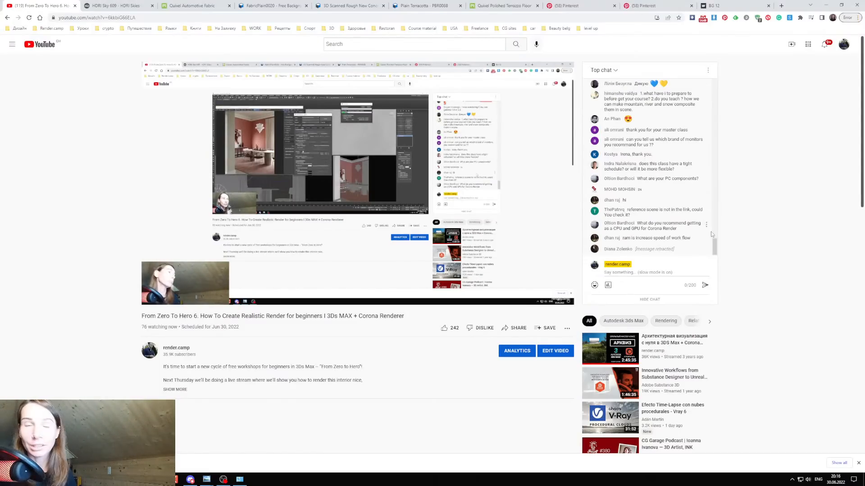
key("alt+Tab")
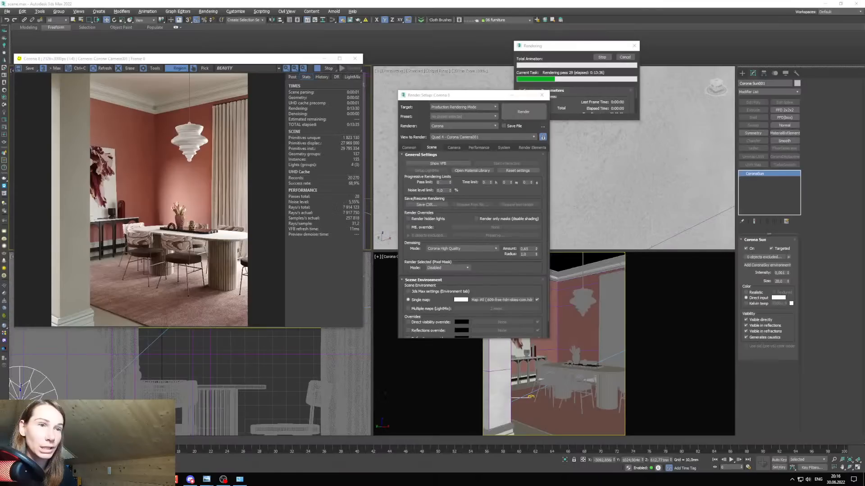
left_click_drag(208, 62, 231, 56)
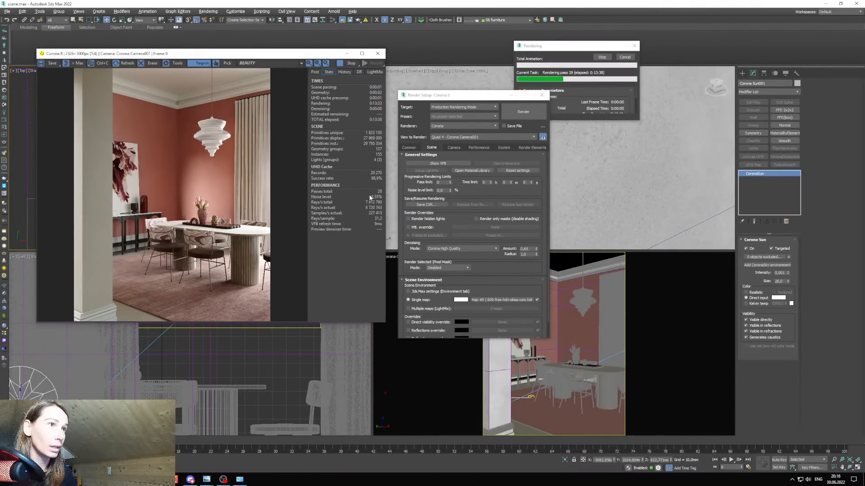
left_click(362, 54)
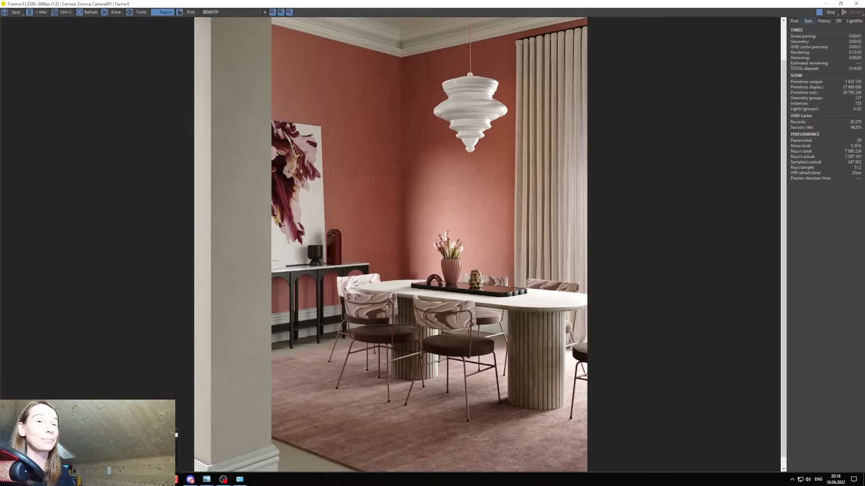
key("alt+Tab")
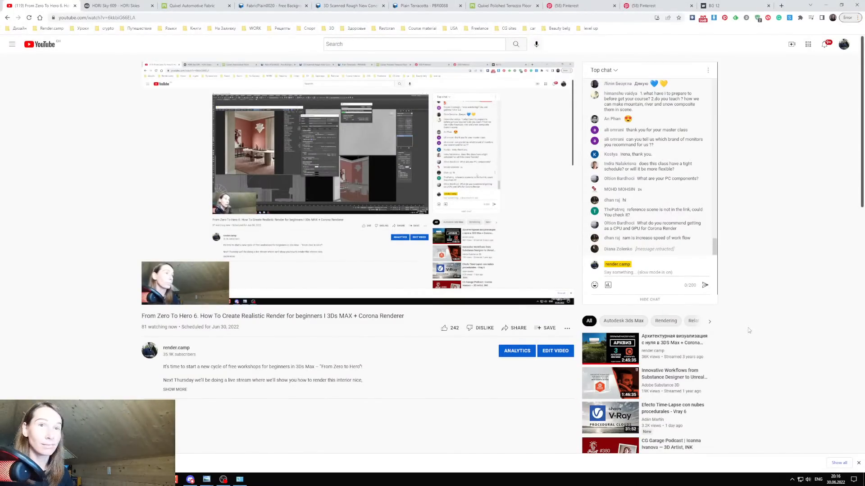